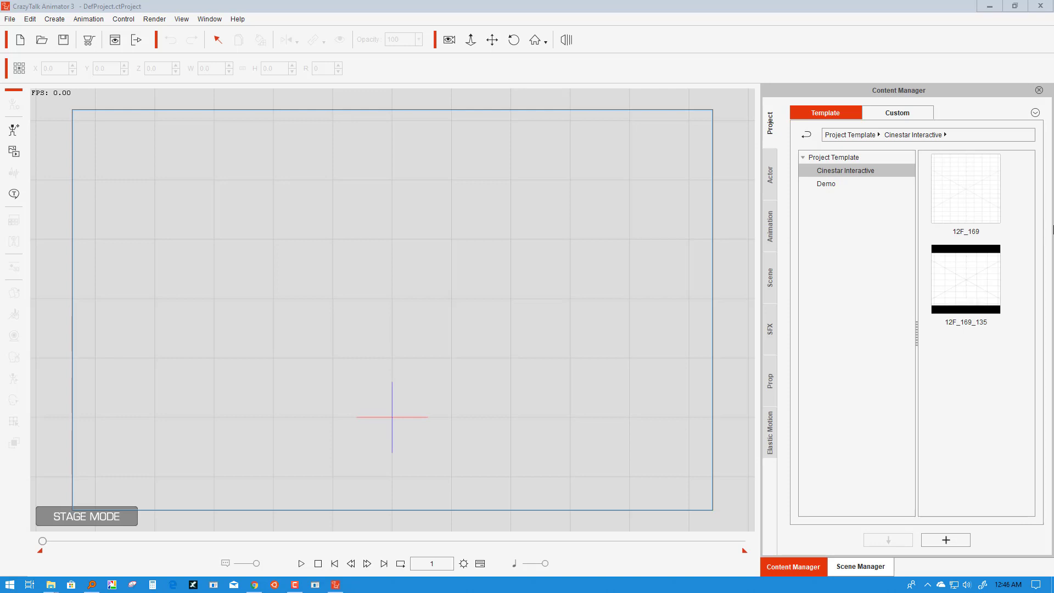
# Step: Add the Kevin Base actor from the Toon Titan character templates and place it on the stage's center mark at about X 1.0, Y -7.0
pyautogui.click(775, 173)
pyautogui.click(824, 171)
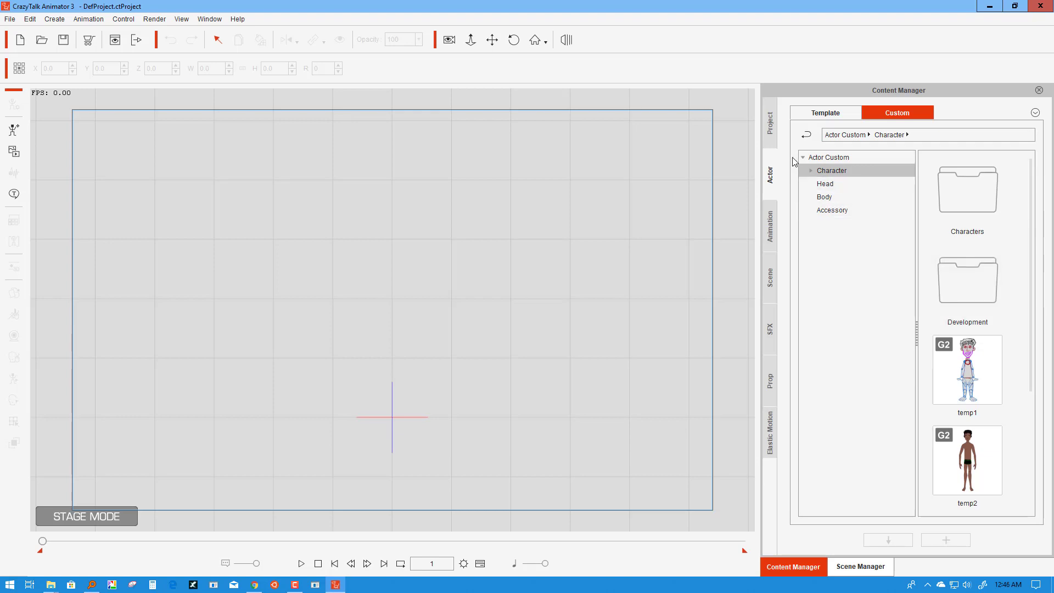
pyautogui.click(827, 119)
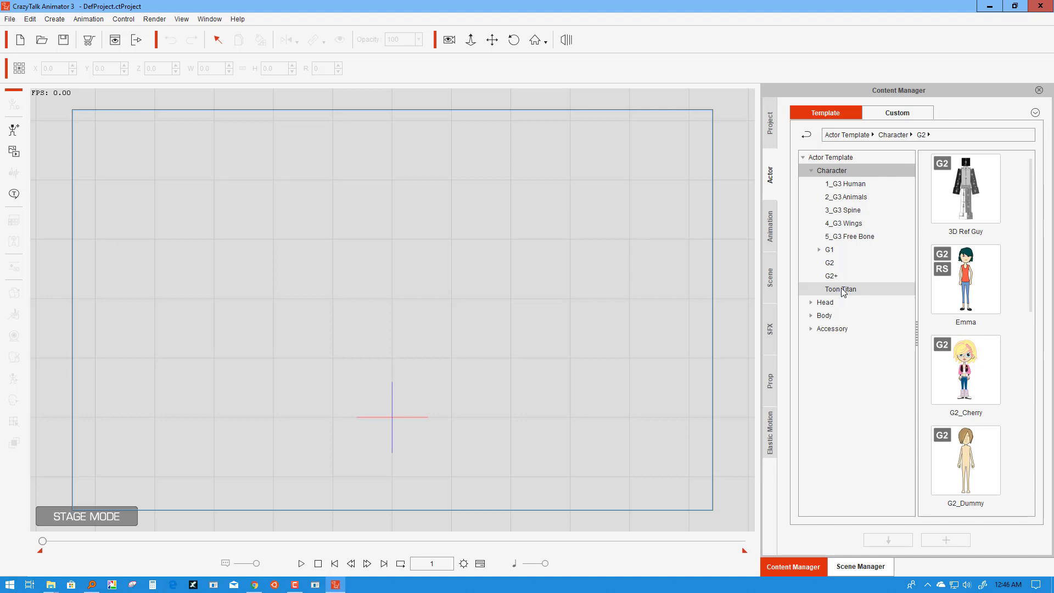
pyautogui.click(842, 289)
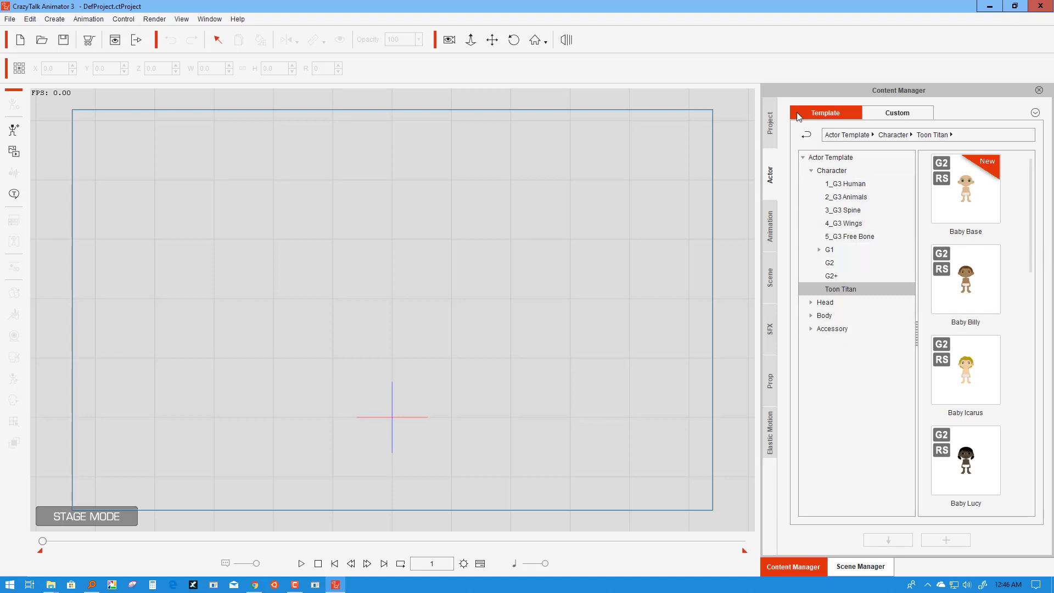
pyautogui.scroll(-10, 958, 365)
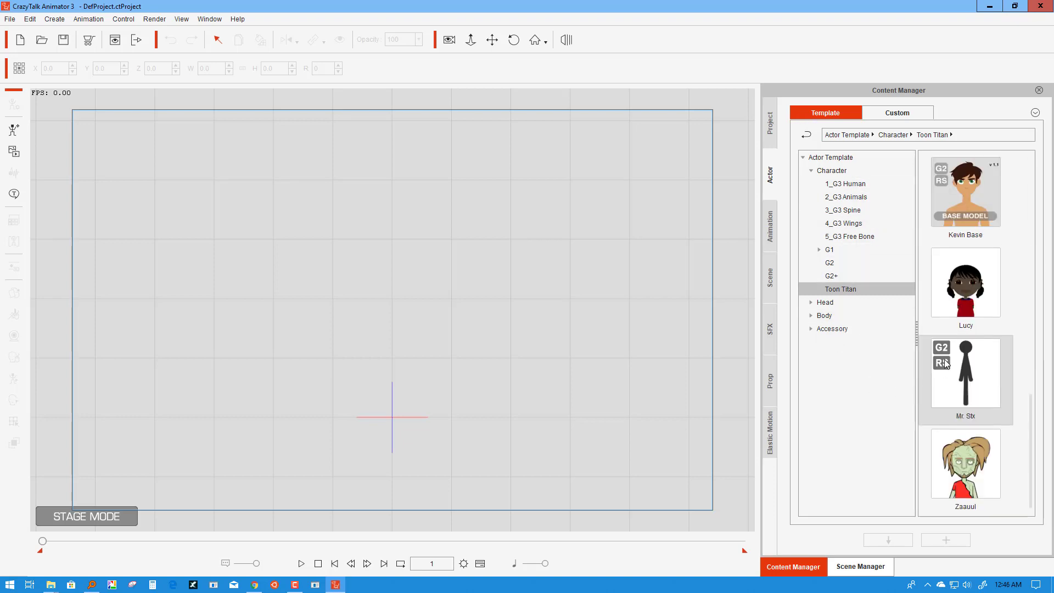
pyautogui.scroll(1, 958, 357)
pyautogui.scroll(-1, 958, 358)
pyautogui.click(969, 193)
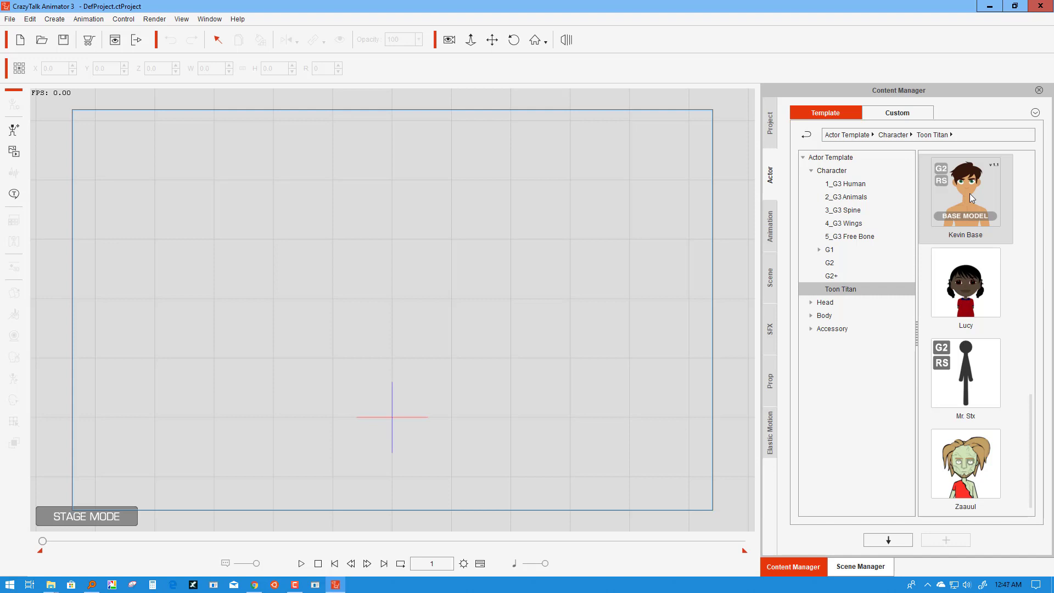
pyautogui.moveTo(969, 193); pyautogui.dragTo(382, 278)
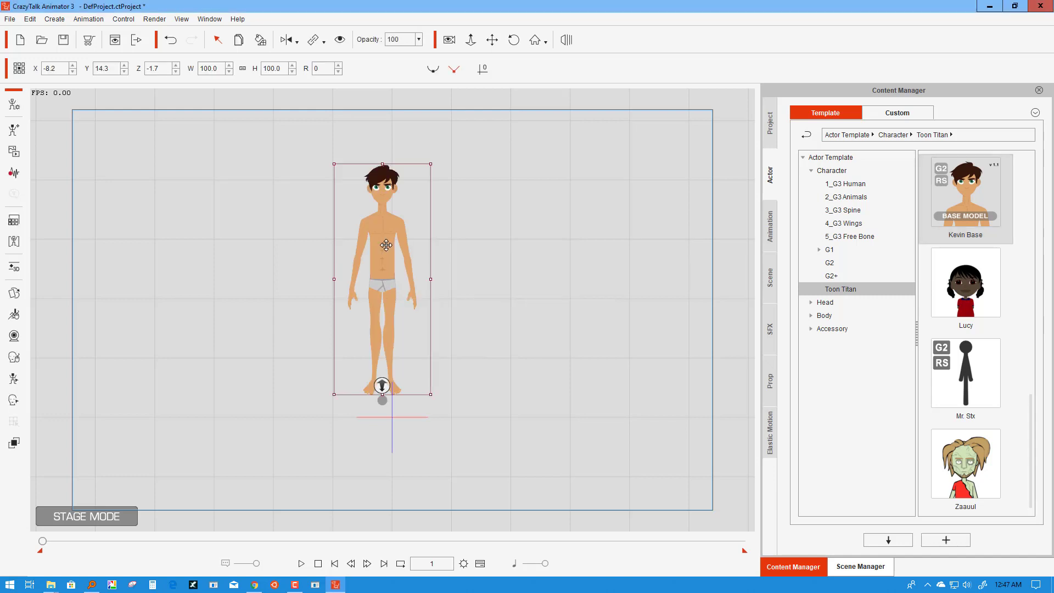
pyautogui.moveTo(386, 244); pyautogui.dragTo(397, 270)
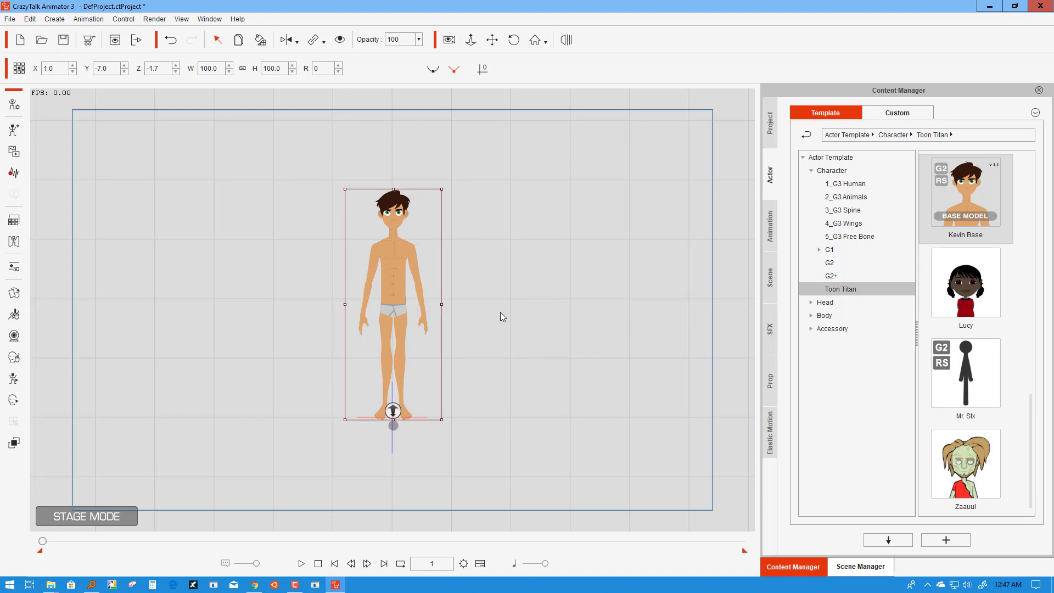
# Step: Open the Kevin Base actor in Composer mode to edit its body parts
pyautogui.click(14, 104)
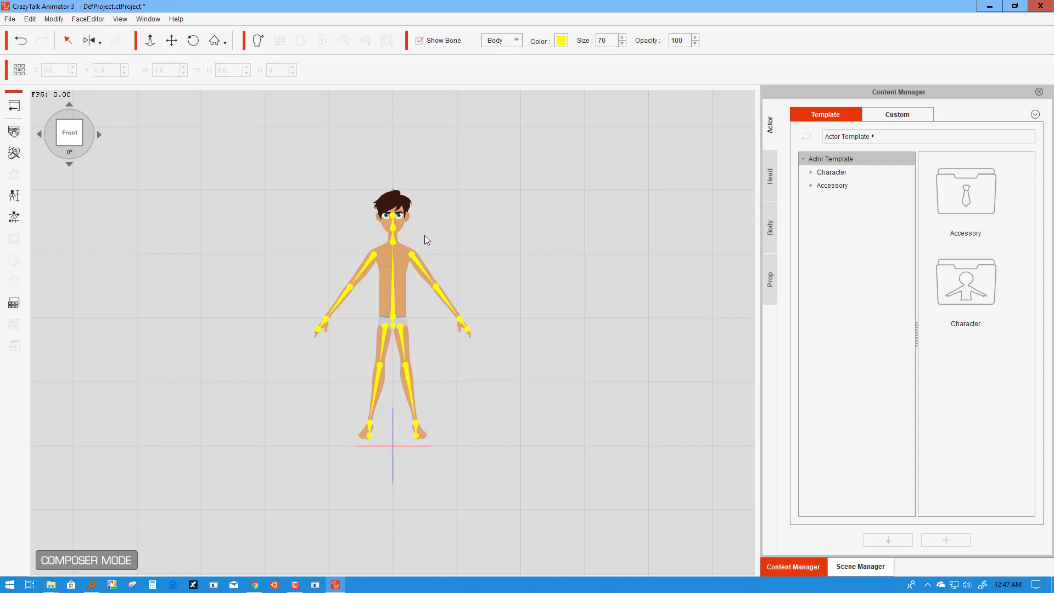
pyautogui.scroll(5, 426, 235)
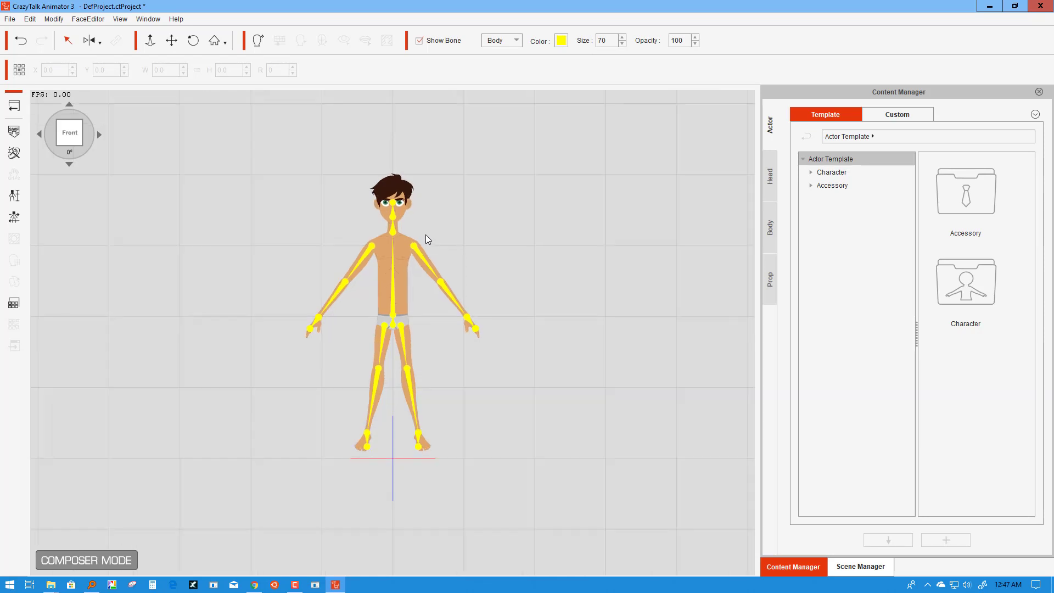
pyautogui.scroll(1, 425, 235)
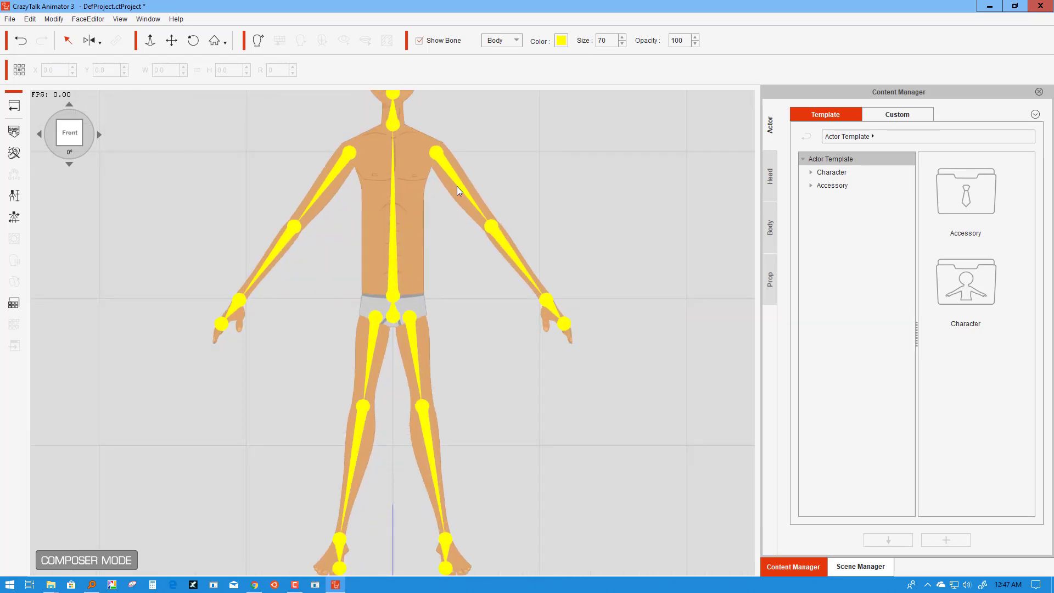
pyautogui.click(171, 40)
pyautogui.moveTo(318, 129); pyautogui.dragTo(298, 274)
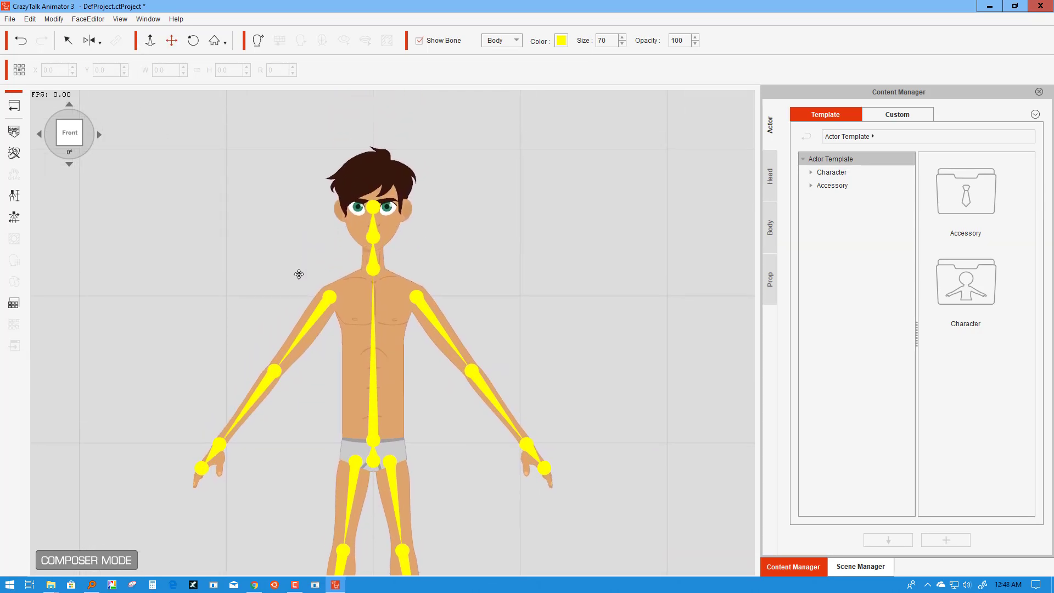
pyautogui.scroll(1, 298, 273)
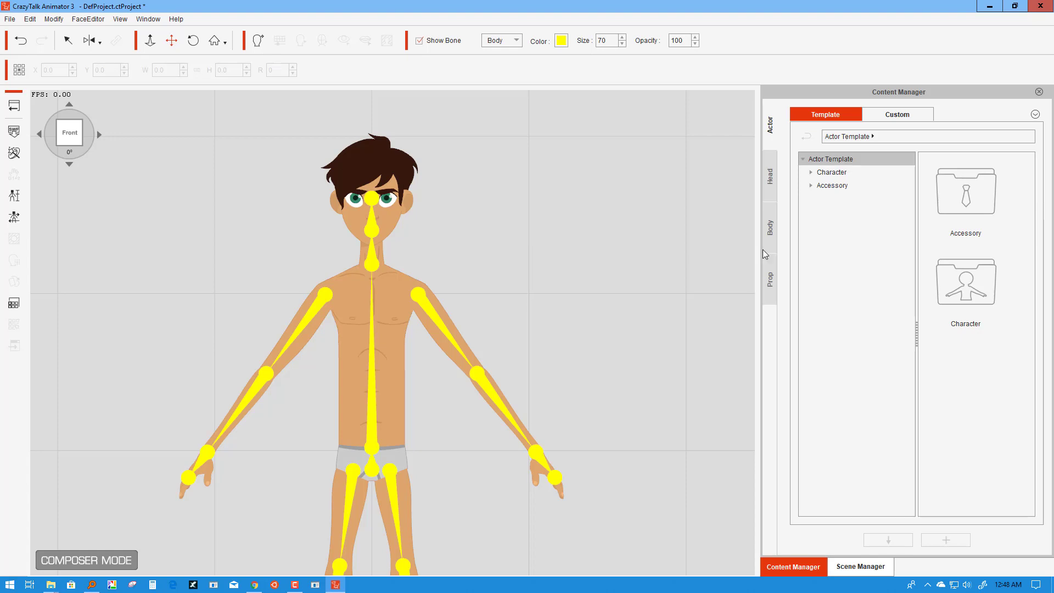
# Step: Apply the K01 Crew Shirt from the Toon Titan upper body templates to the character
pyautogui.click(770, 229)
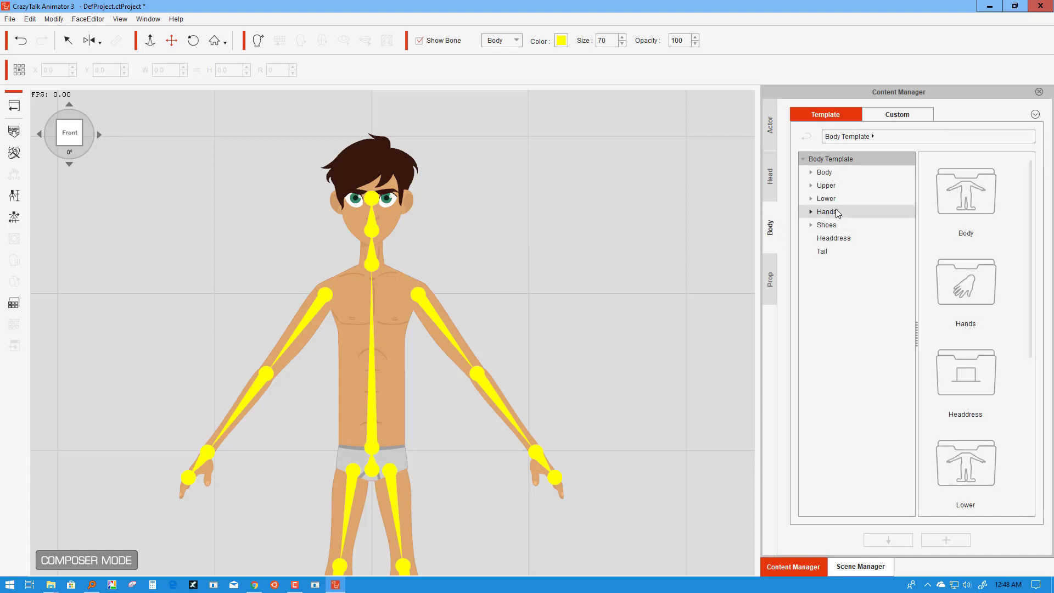
pyautogui.click(832, 186)
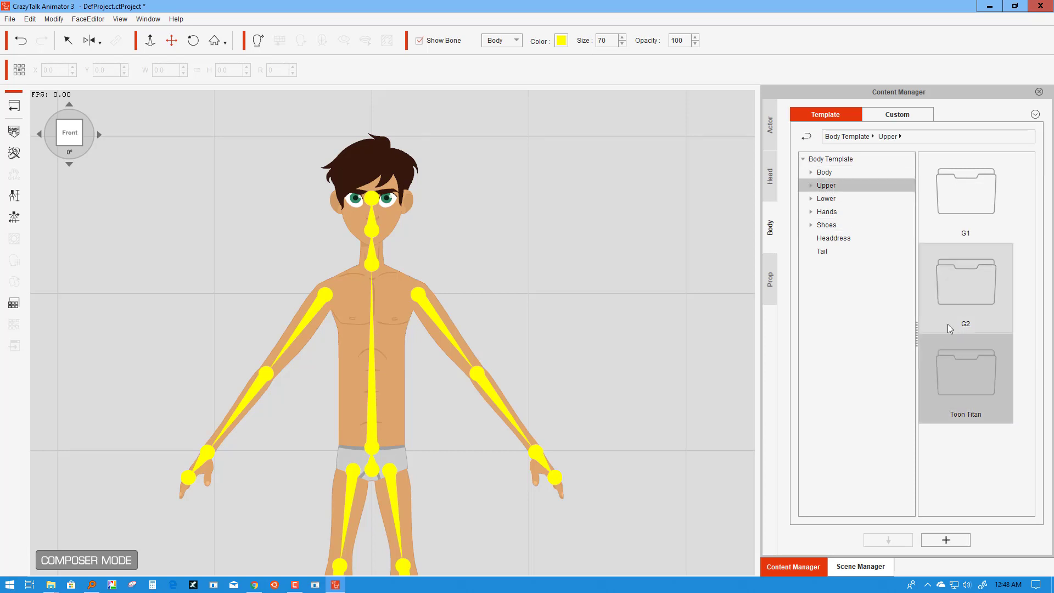
pyautogui.doubleClick(959, 369)
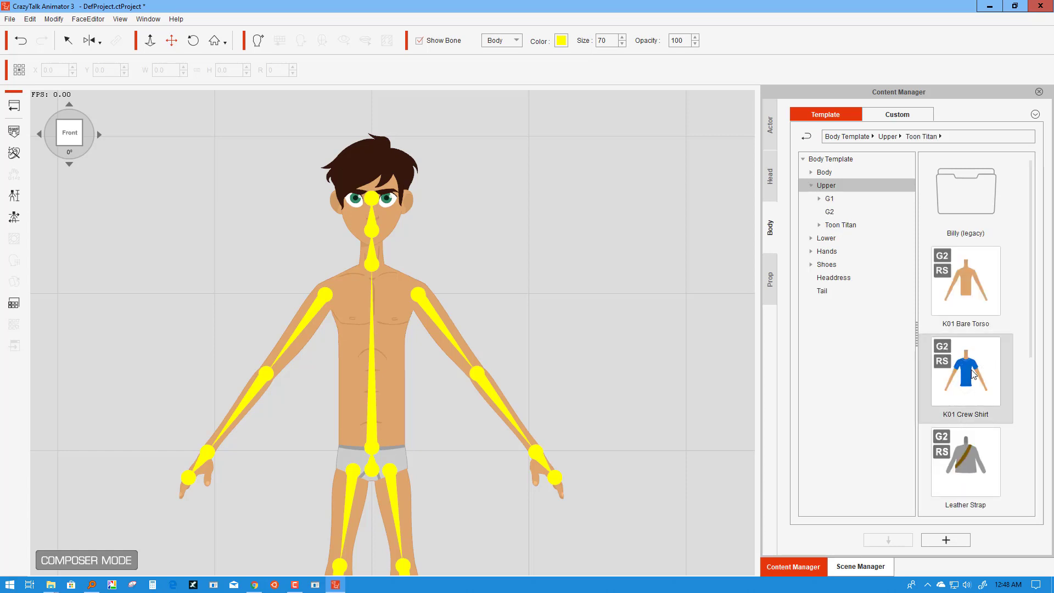
pyautogui.moveTo(972, 374); pyautogui.dragTo(377, 338)
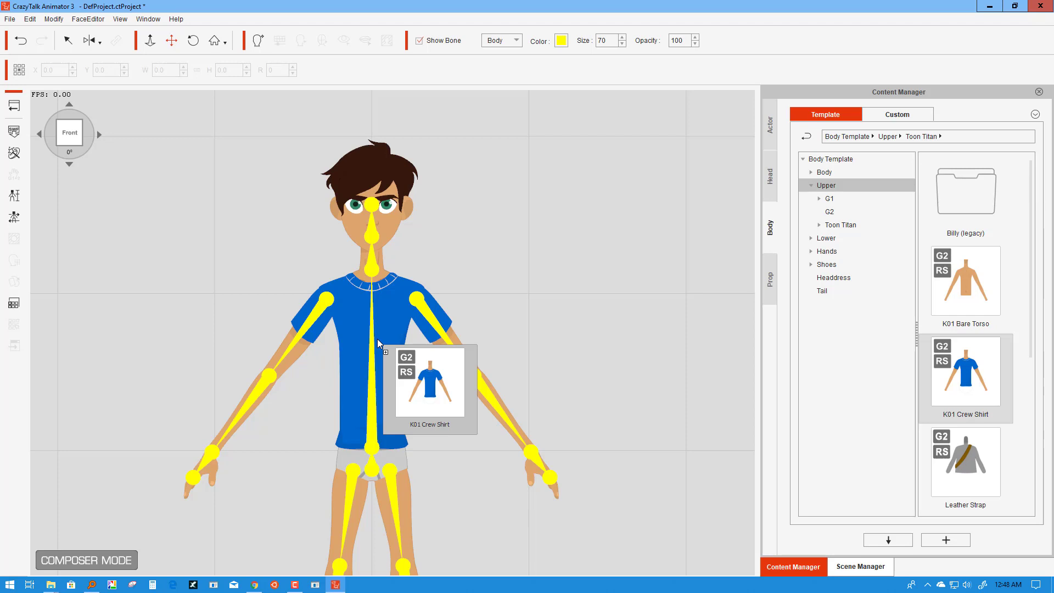
pyautogui.moveTo(377, 338); pyautogui.dragTo(378, 339)
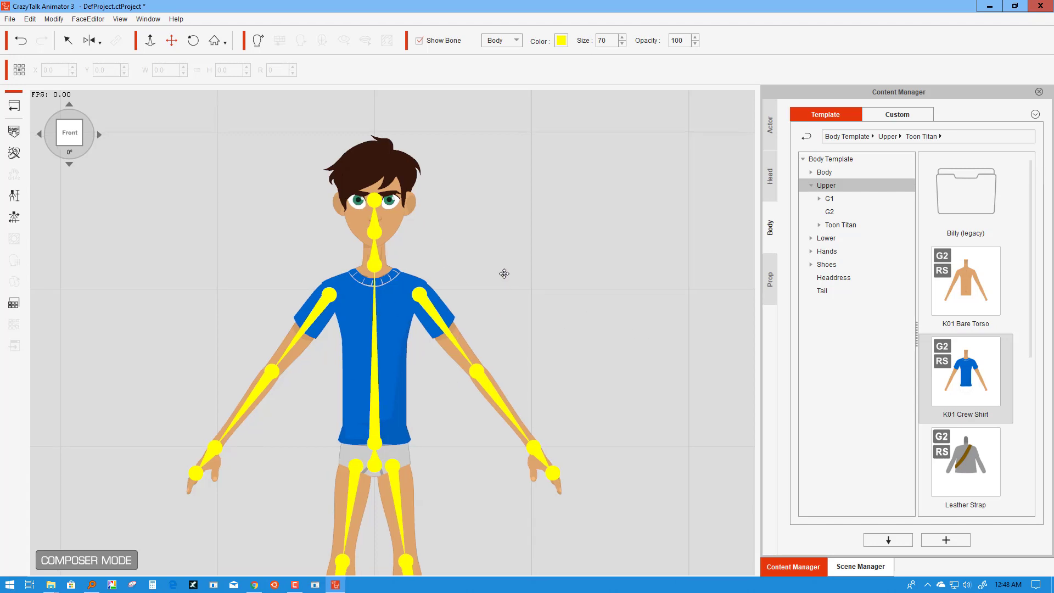
# Step: Examine how the crew shirt's collar and the neck overlap from every view angle around the character
pyautogui.scroll(-3, 501, 273)
pyautogui.scroll(2, 501, 253)
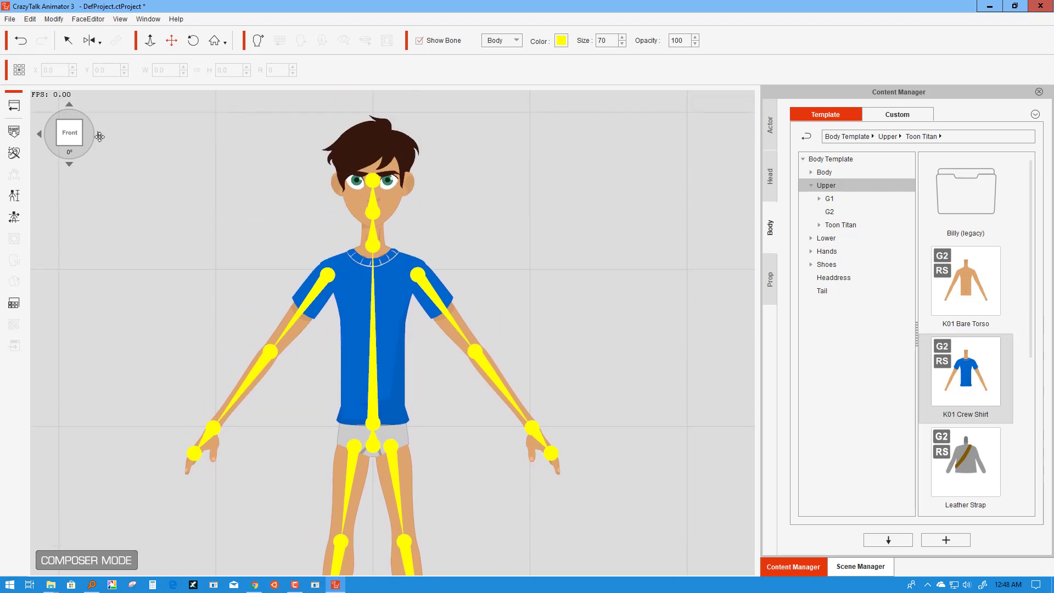
pyautogui.click(99, 135)
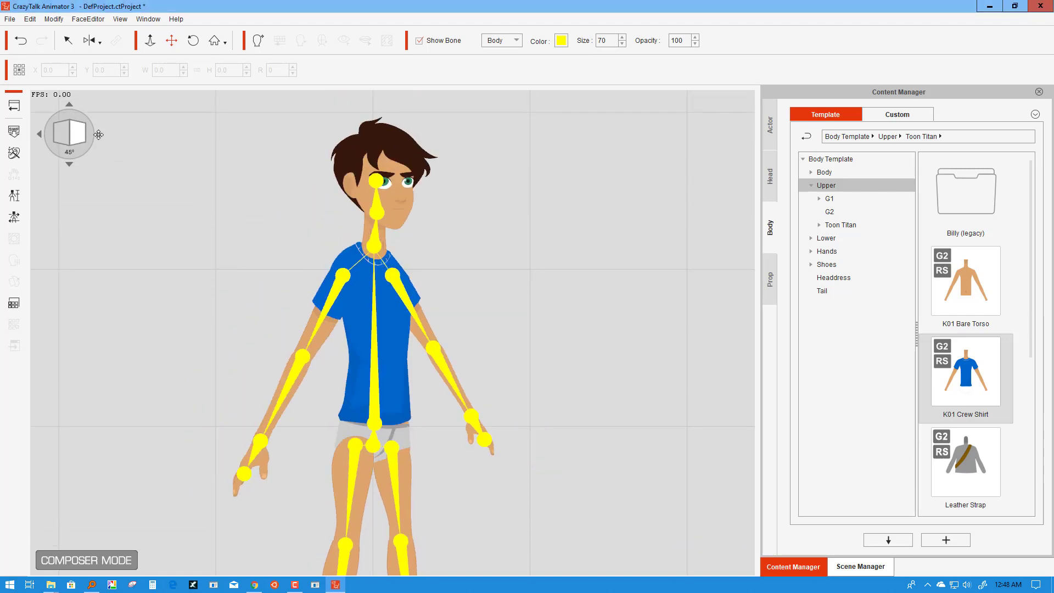
pyautogui.click(99, 135)
pyautogui.click(98, 134)
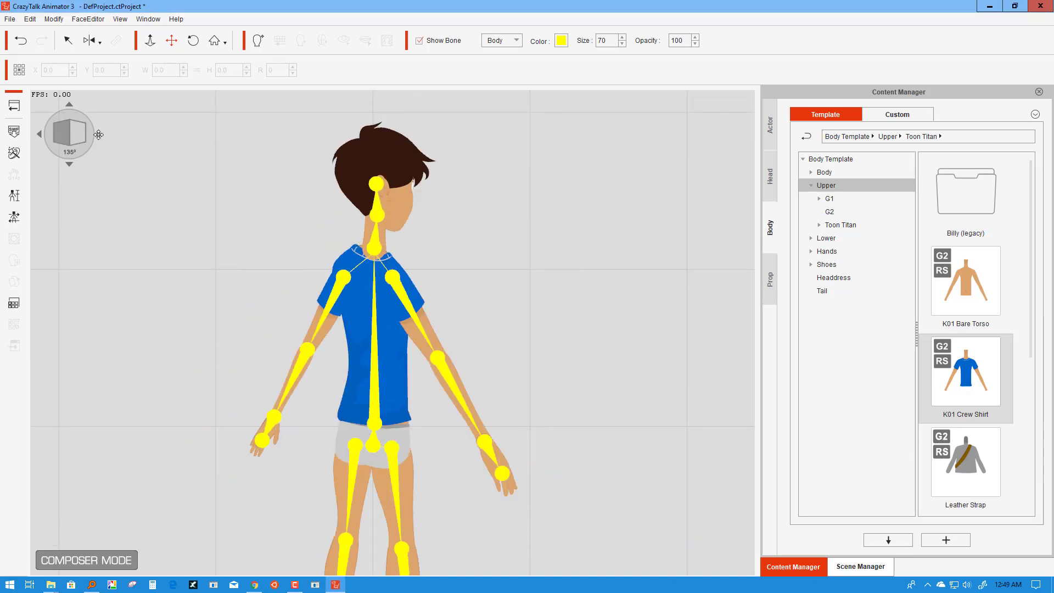
pyautogui.click(98, 135)
pyautogui.click(98, 134)
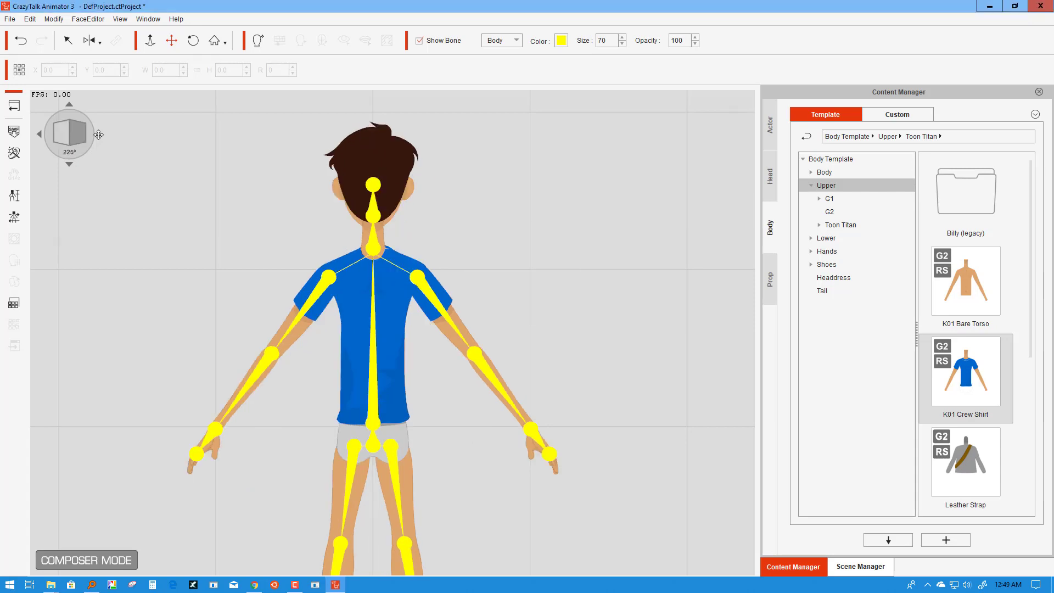
pyautogui.click(98, 134)
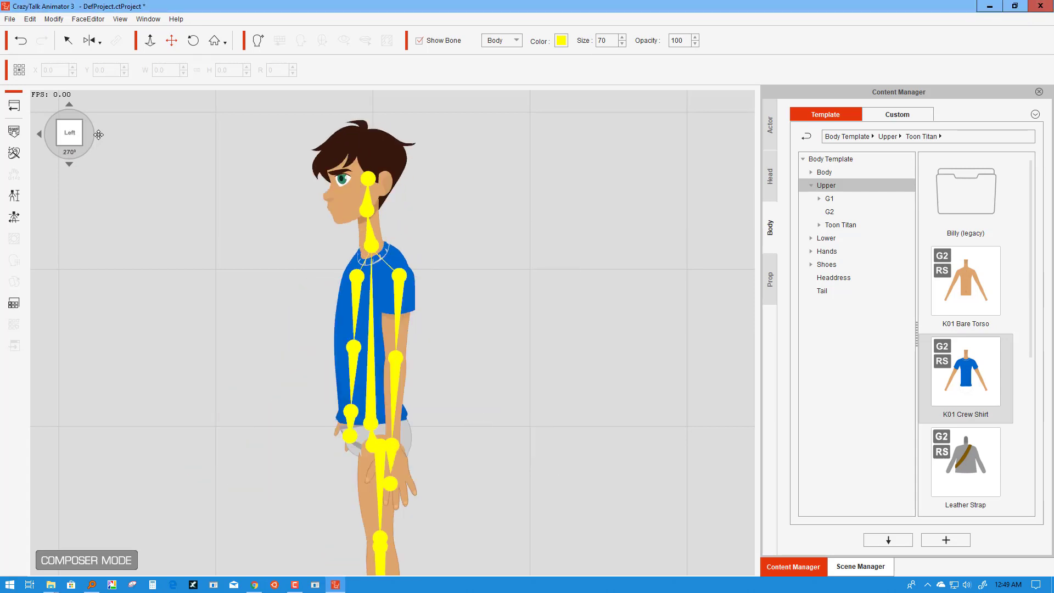
pyautogui.click(98, 135)
pyautogui.click(98, 135)
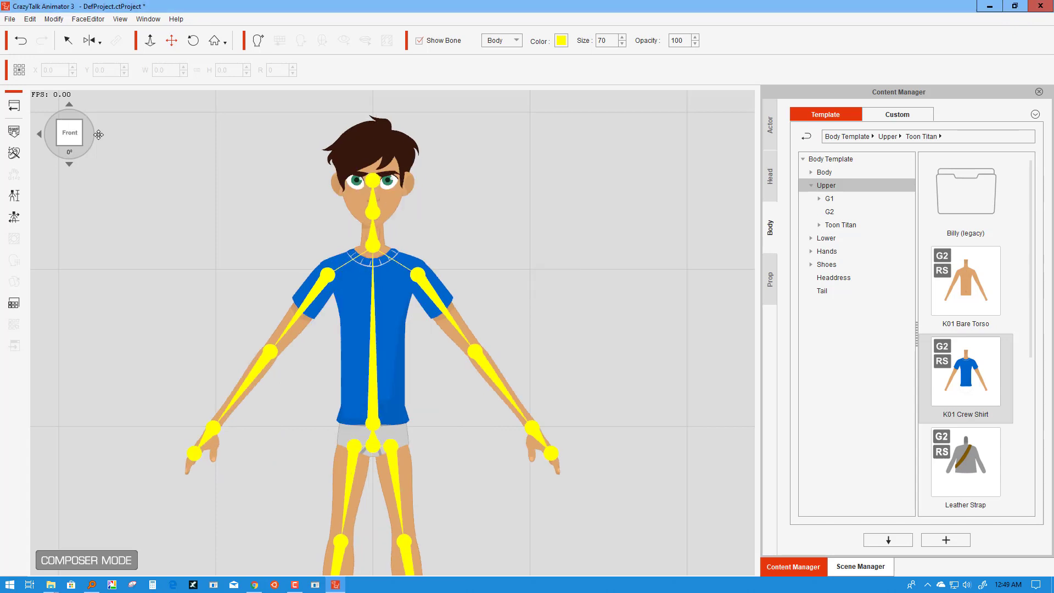
# Step: In the 135° view, send the neck part backward so that it sits behind the shirt collar
pyautogui.click(99, 134)
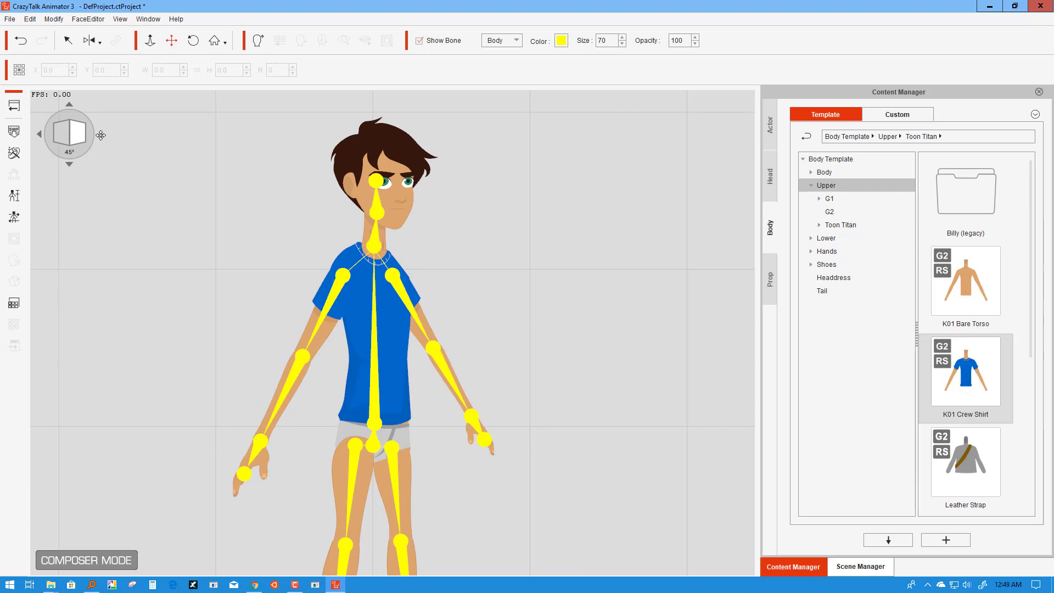
pyautogui.click(100, 135)
pyautogui.click(100, 135)
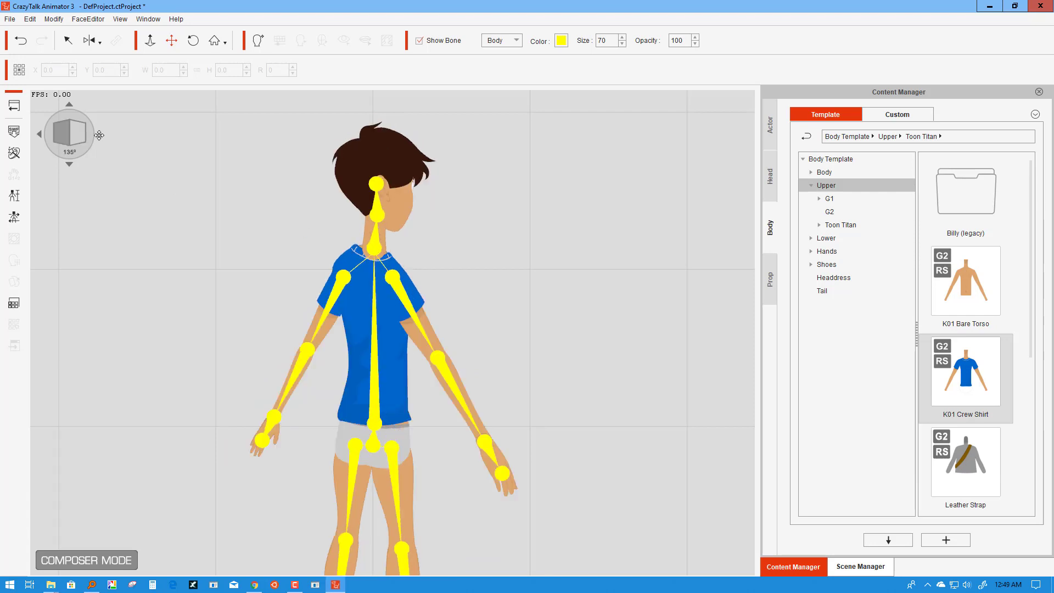
pyautogui.click(374, 245)
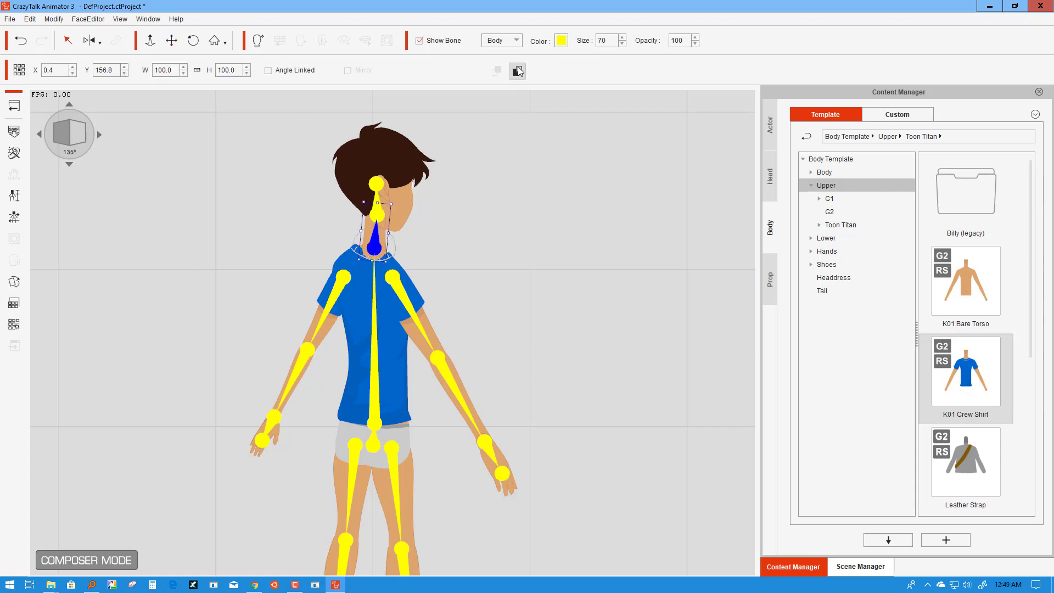
pyautogui.click(518, 70)
# Step: In both the 180° back view and the 225° view, send the neck part backward behind the shirt
pyautogui.click(100, 134)
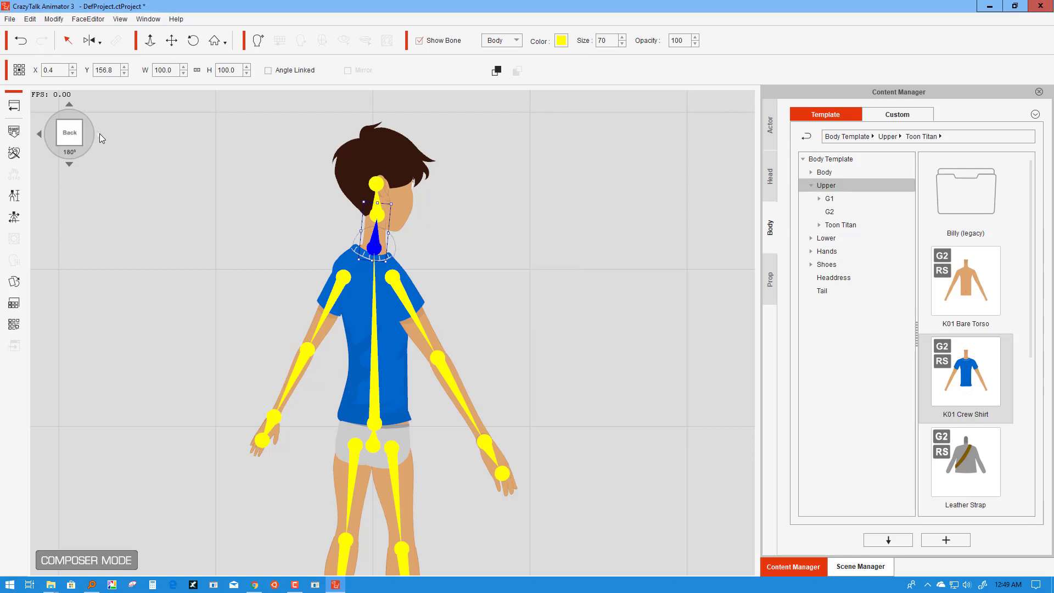
pyautogui.click(384, 242)
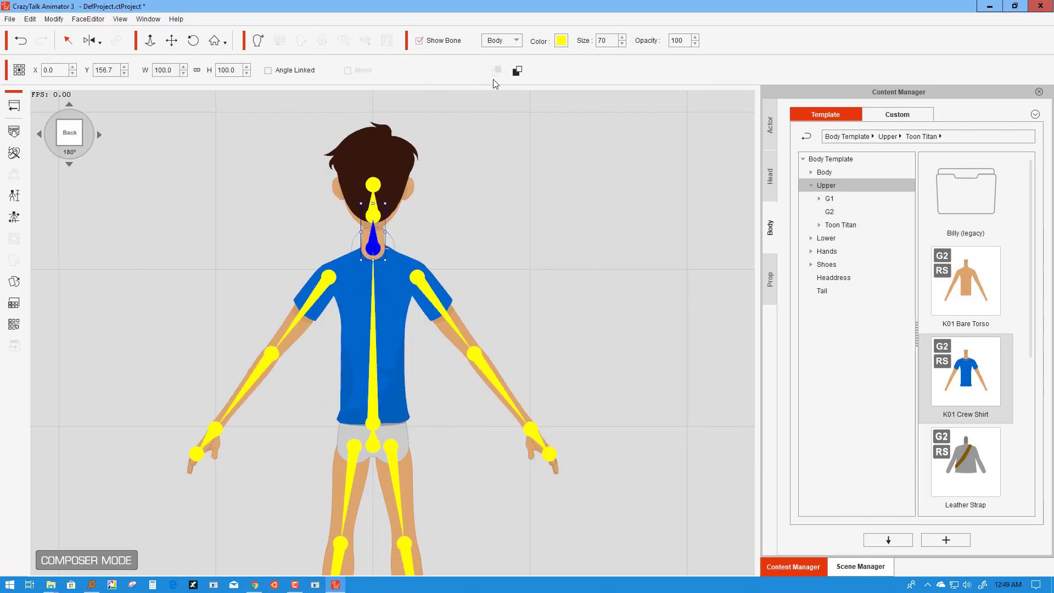
pyautogui.click(517, 72)
pyautogui.click(100, 135)
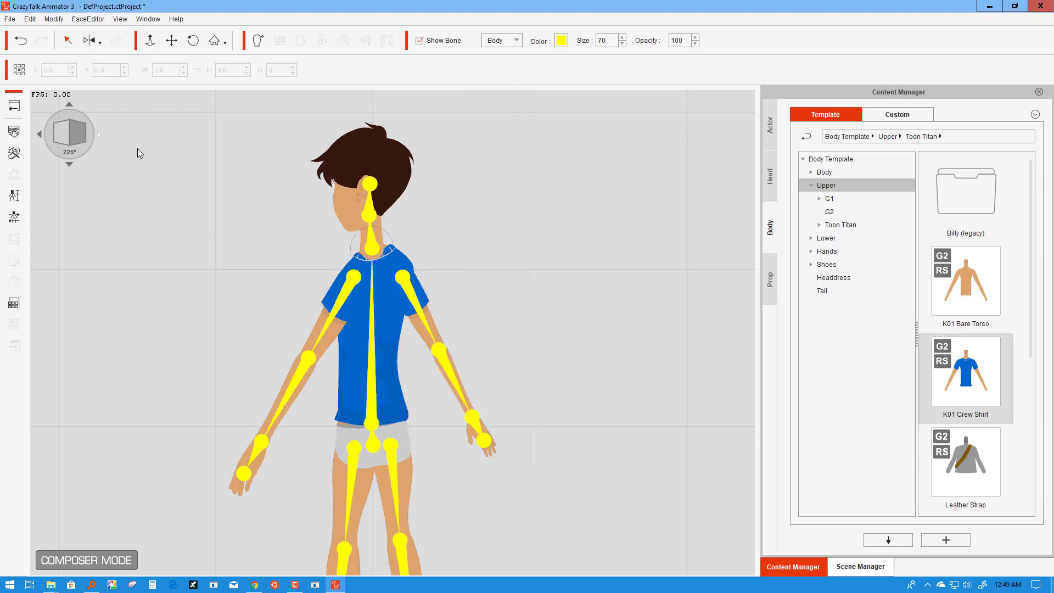
pyautogui.click(377, 252)
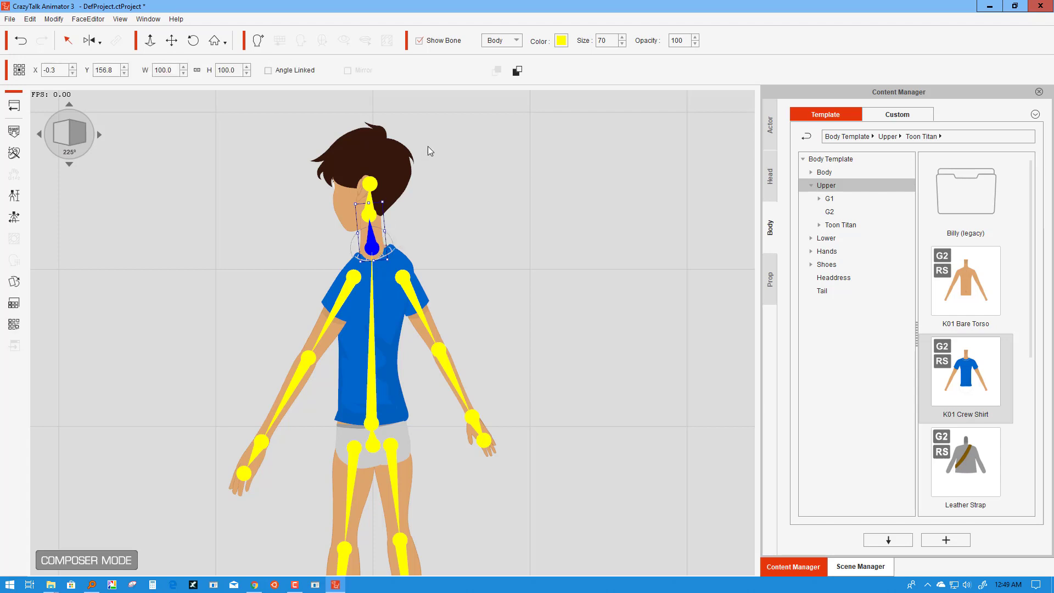
pyautogui.click(519, 74)
# Step: Return to the front view and apply the K01 Skinny Jeans from the Toon Titan lower body templates to the character
pyautogui.click(100, 136)
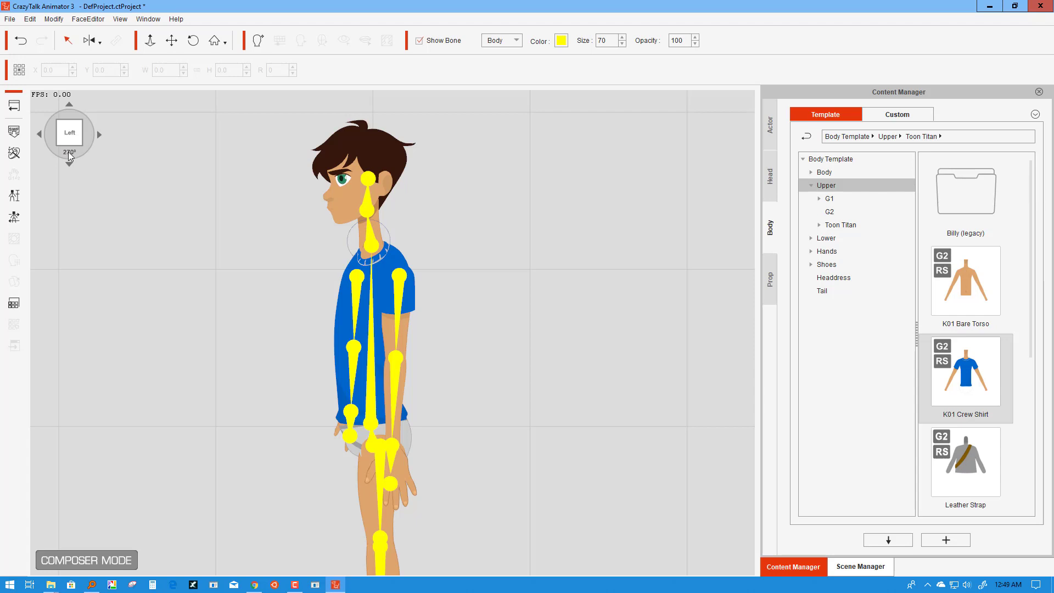
pyautogui.click(101, 136)
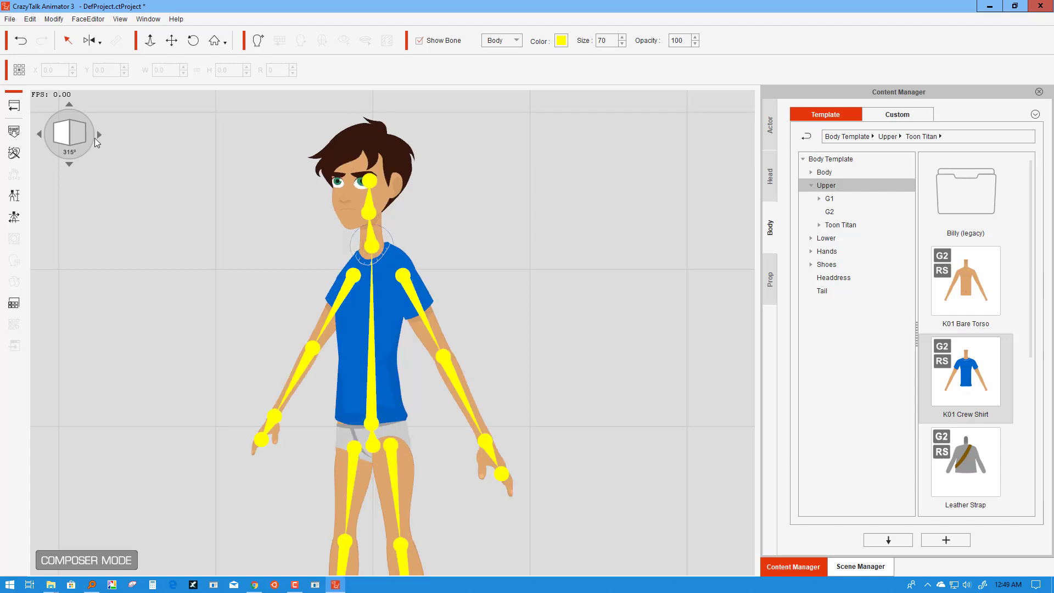
pyautogui.click(100, 136)
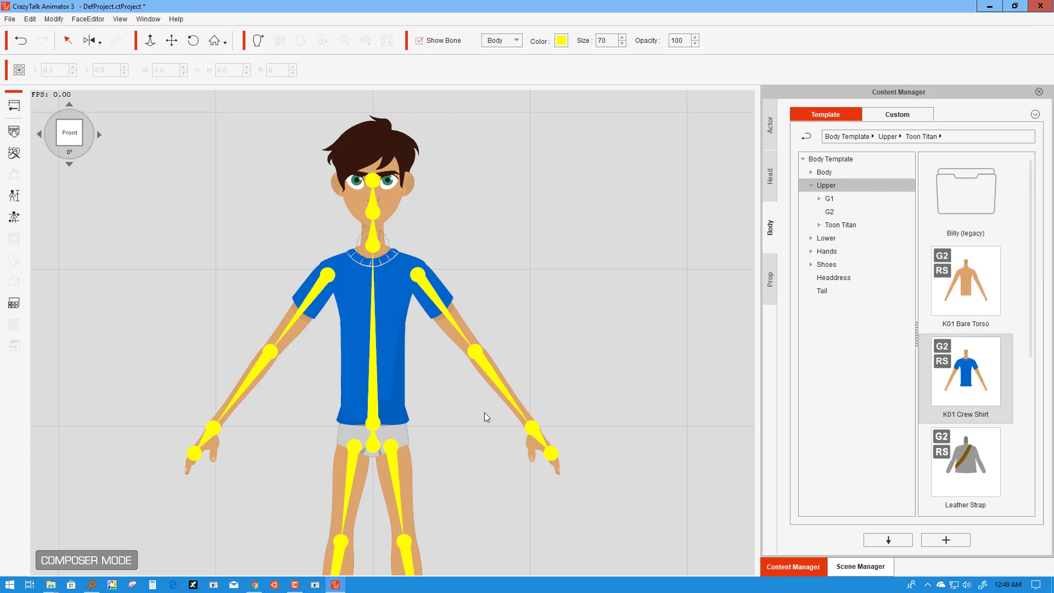
pyautogui.click(171, 40)
pyautogui.moveTo(487, 400); pyautogui.dragTo(481, 255)
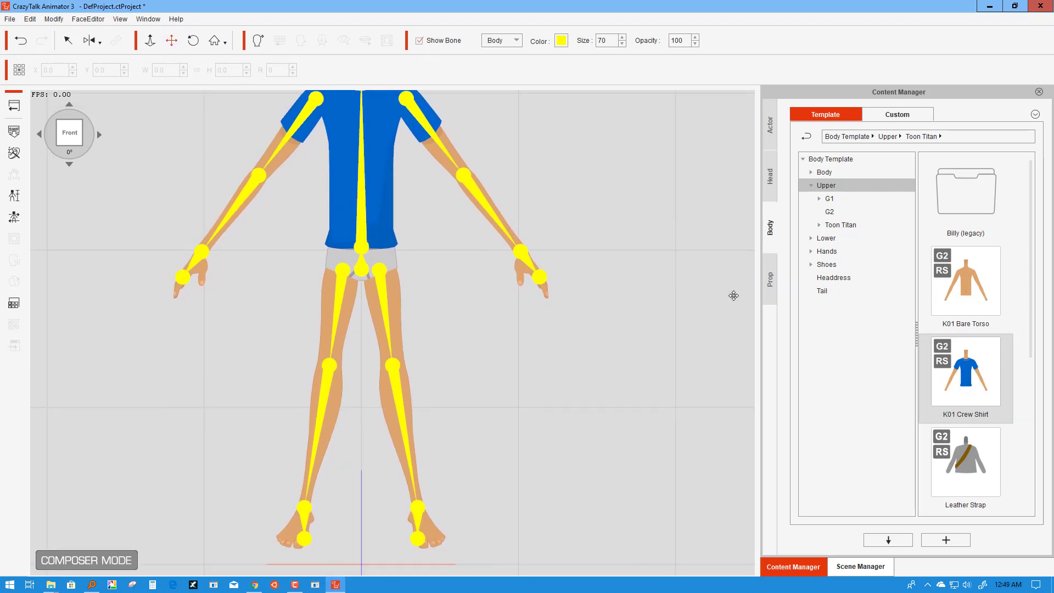
pyautogui.click(831, 240)
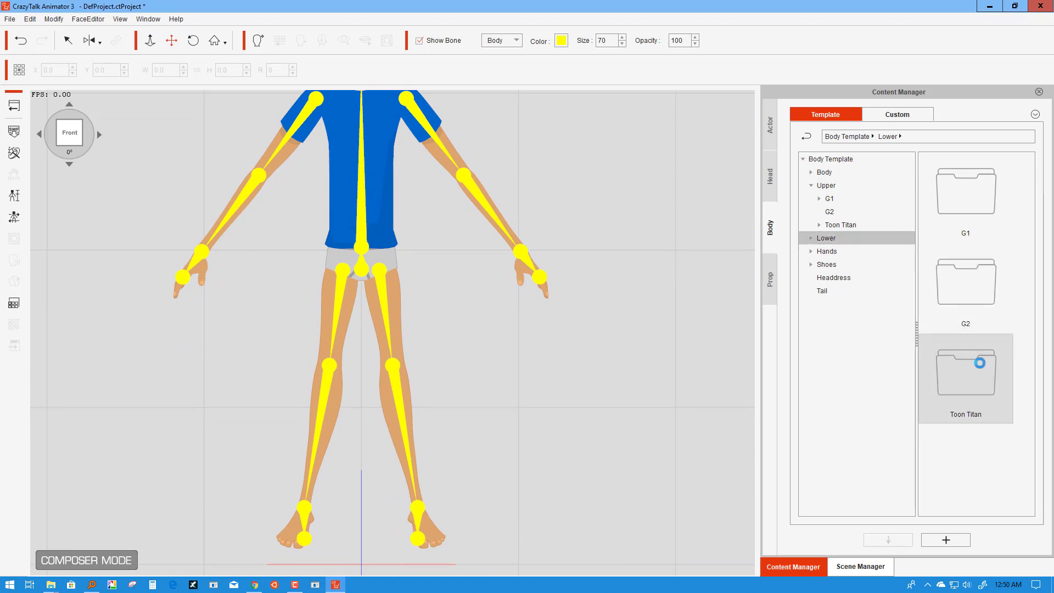
pyautogui.scroll(-3, 991, 371)
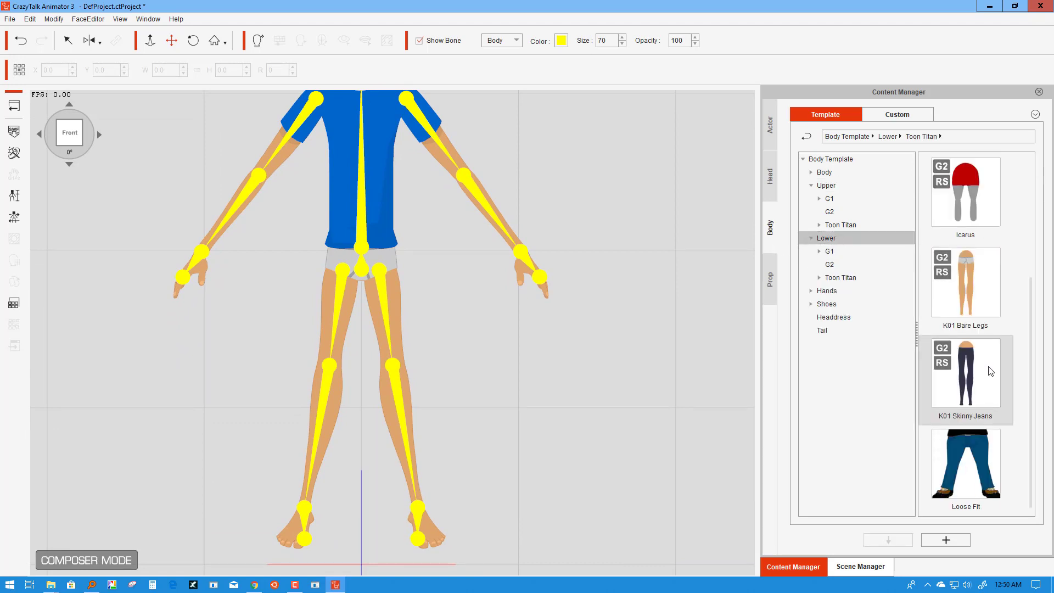
pyautogui.moveTo(990, 371); pyautogui.dragTo(388, 282)
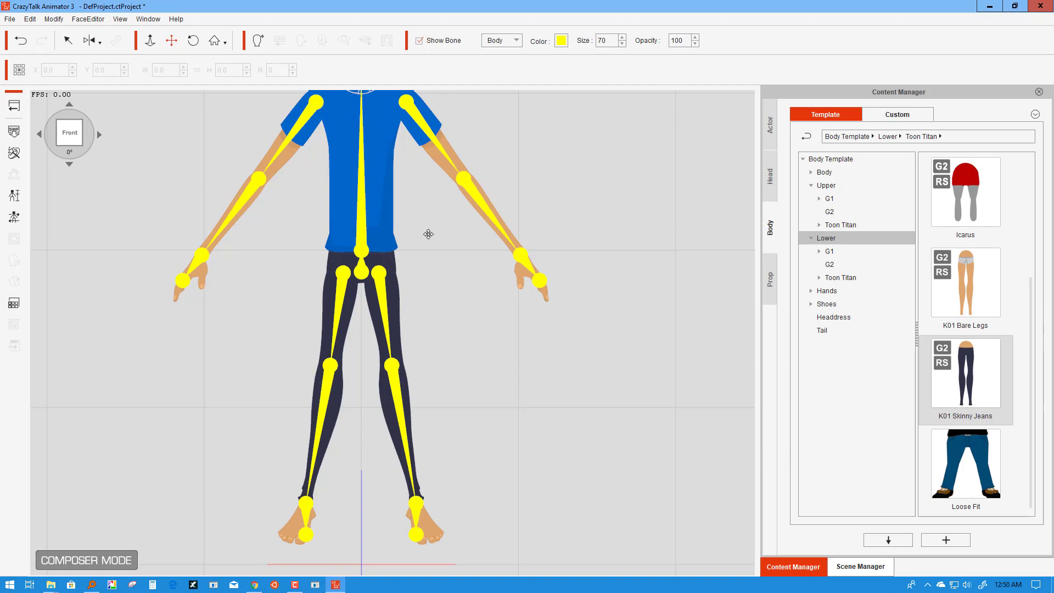
pyautogui.scroll(2, 430, 236)
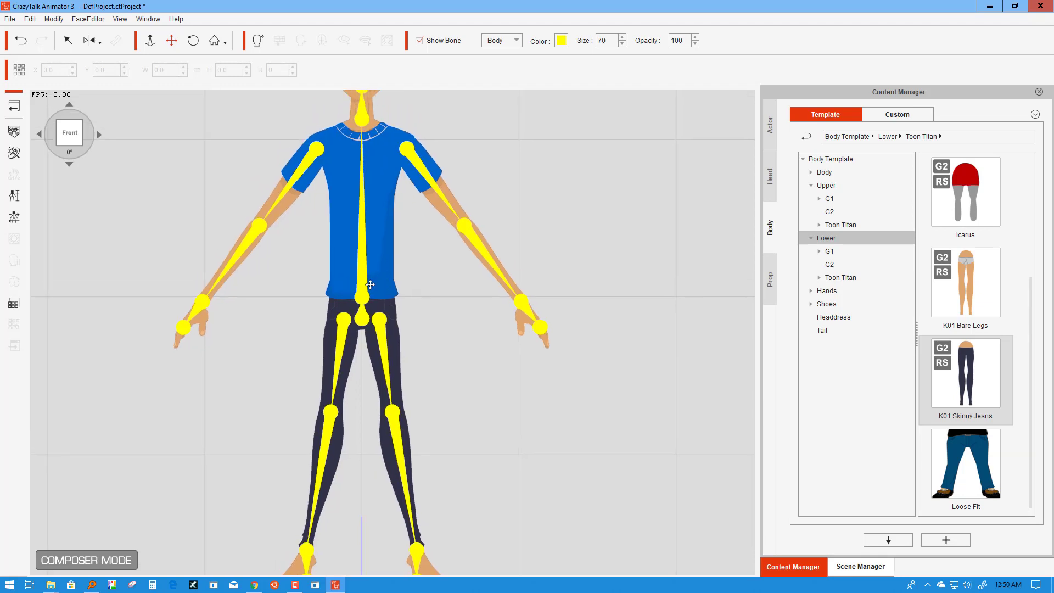
pyautogui.moveTo(419, 228); pyautogui.dragTo(418, 285)
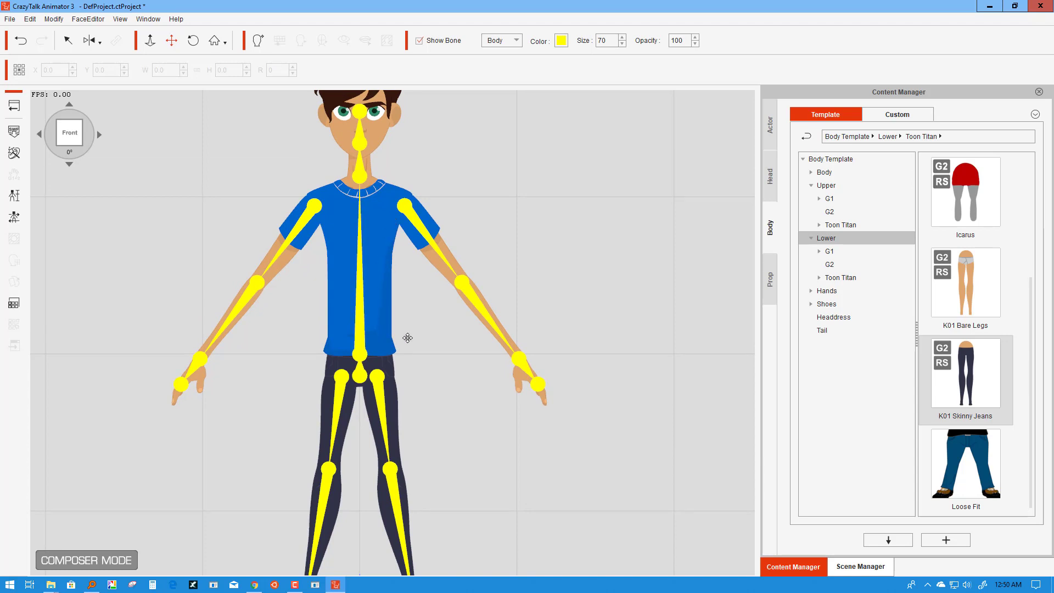
pyautogui.moveTo(421, 346)
pyautogui.mouseDown()
pyautogui.moveTo(414, 308)
pyautogui.moveTo(411, 330)
pyautogui.mouseUp()
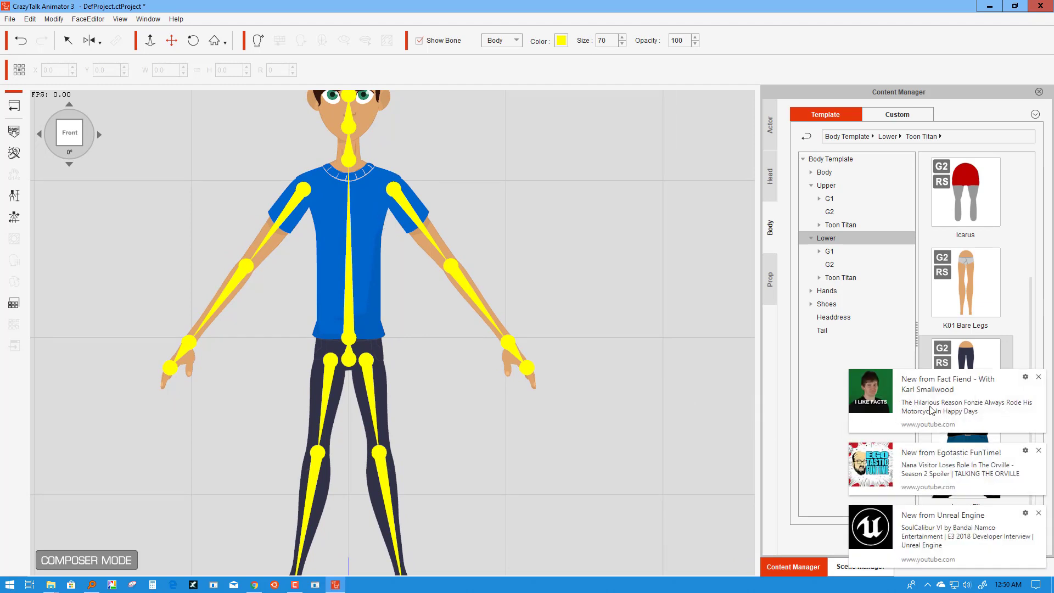
# Step: Dismiss the desktop notifications that cover the template library
pyautogui.click(1038, 379)
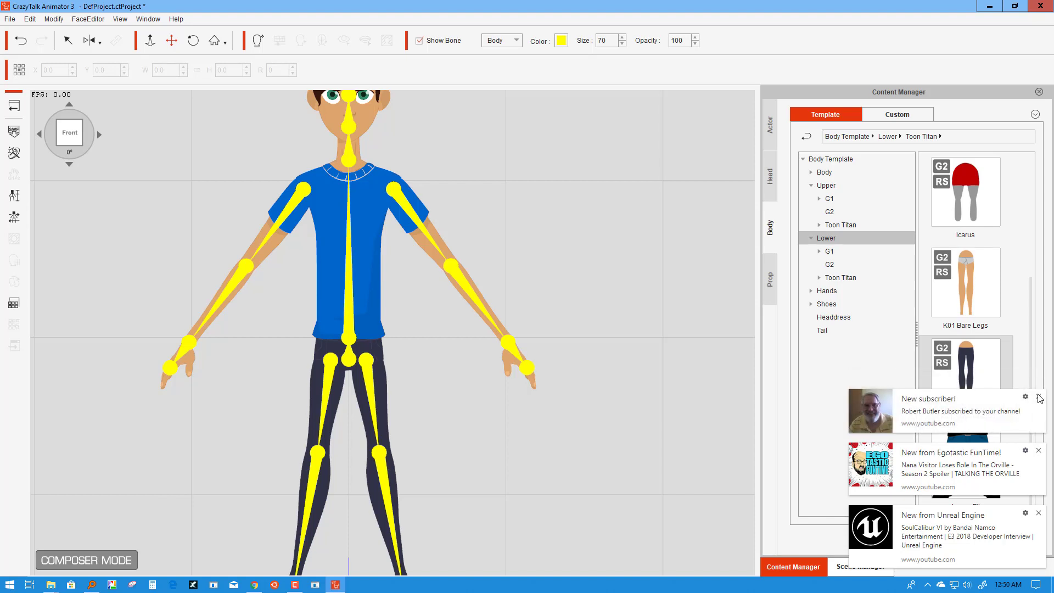
pyautogui.click(1038, 396)
pyautogui.click(1039, 449)
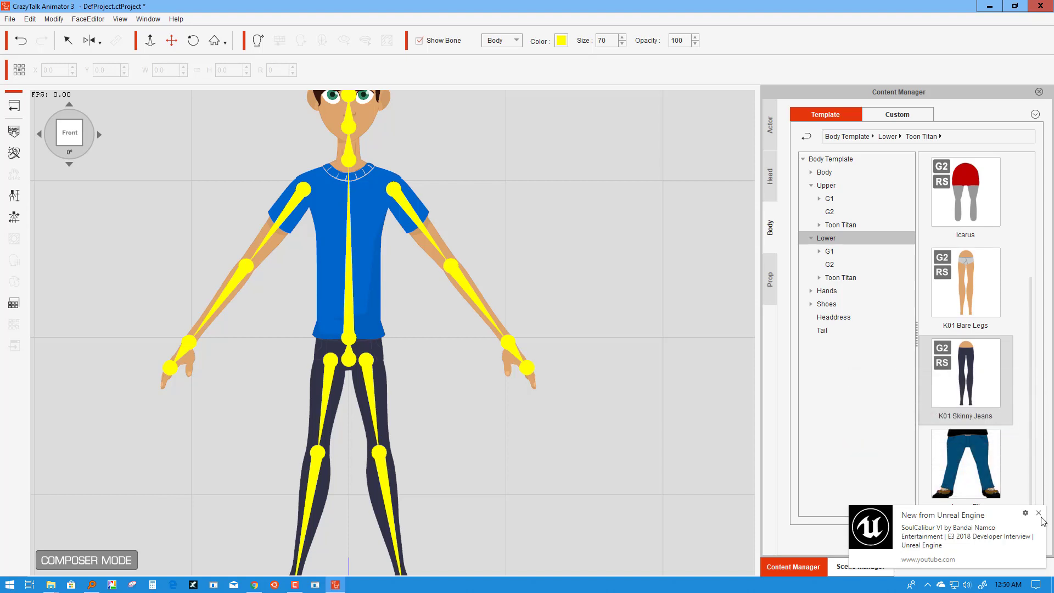
pyautogui.click(1038, 512)
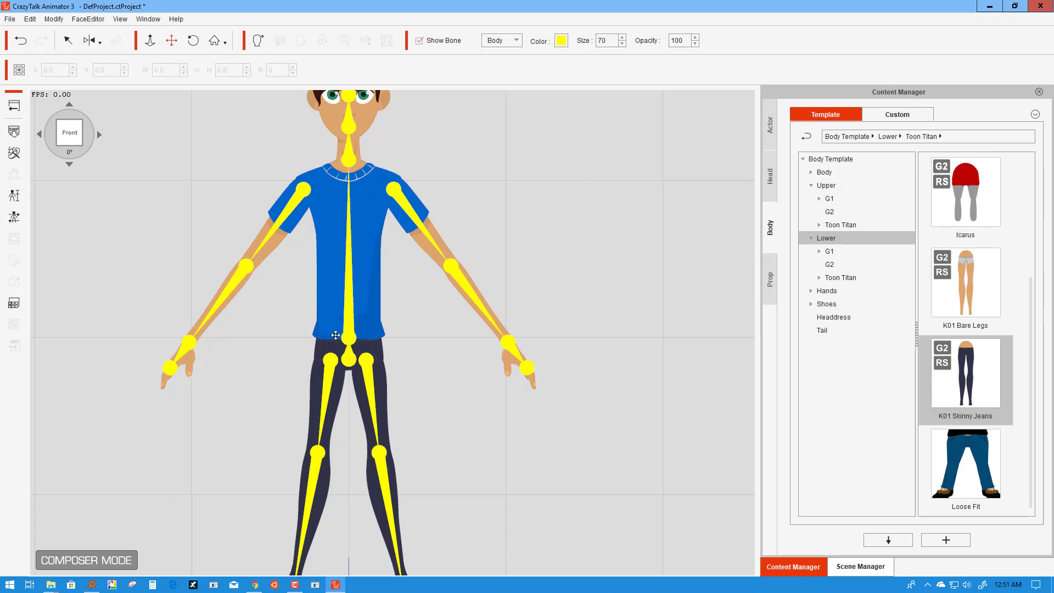
# Step: Apply the K01 Generic shoes from the Toon titan shoes templates to the character's feet
pyautogui.moveTo(418, 393); pyautogui.dragTo(422, 288)
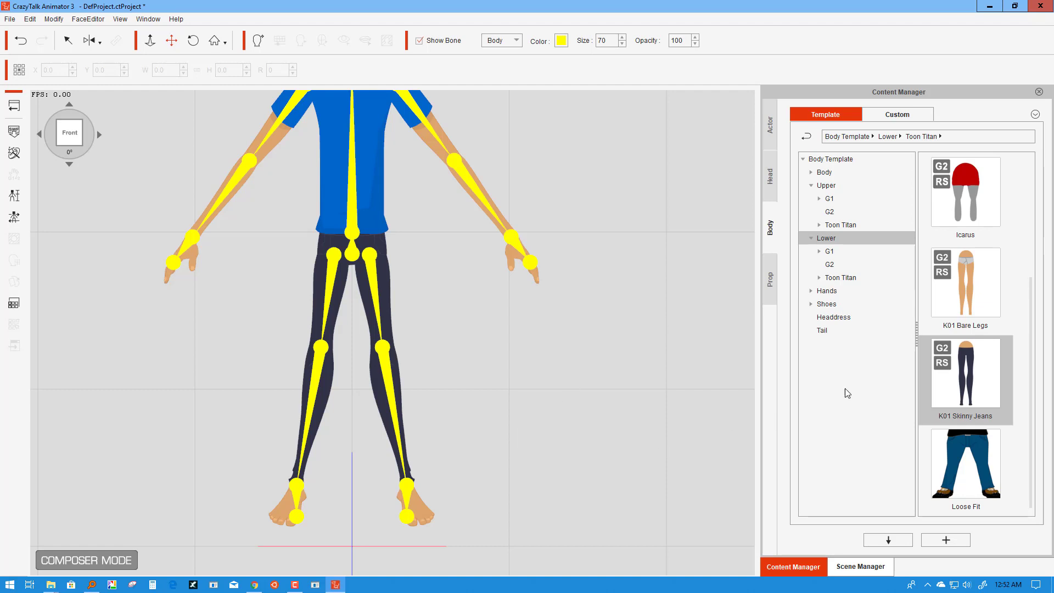
pyautogui.click(838, 278)
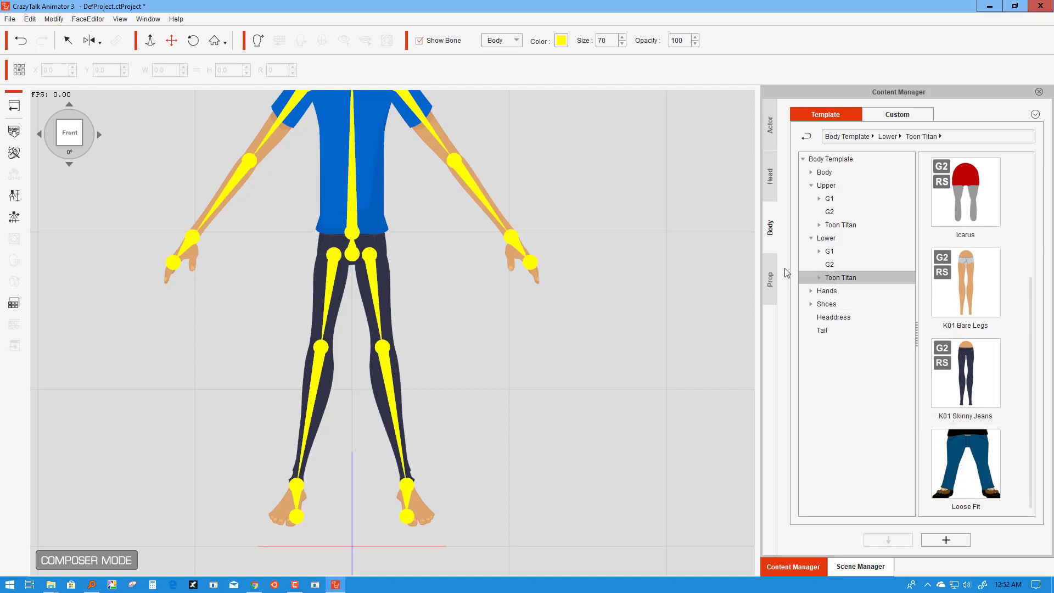
pyautogui.click(824, 304)
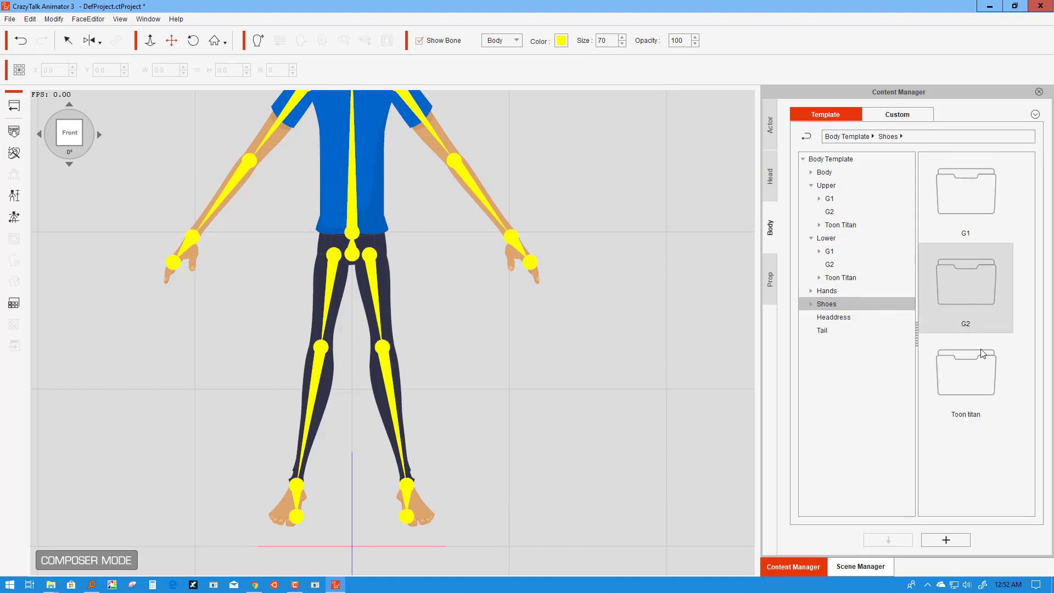
pyautogui.doubleClick(972, 363)
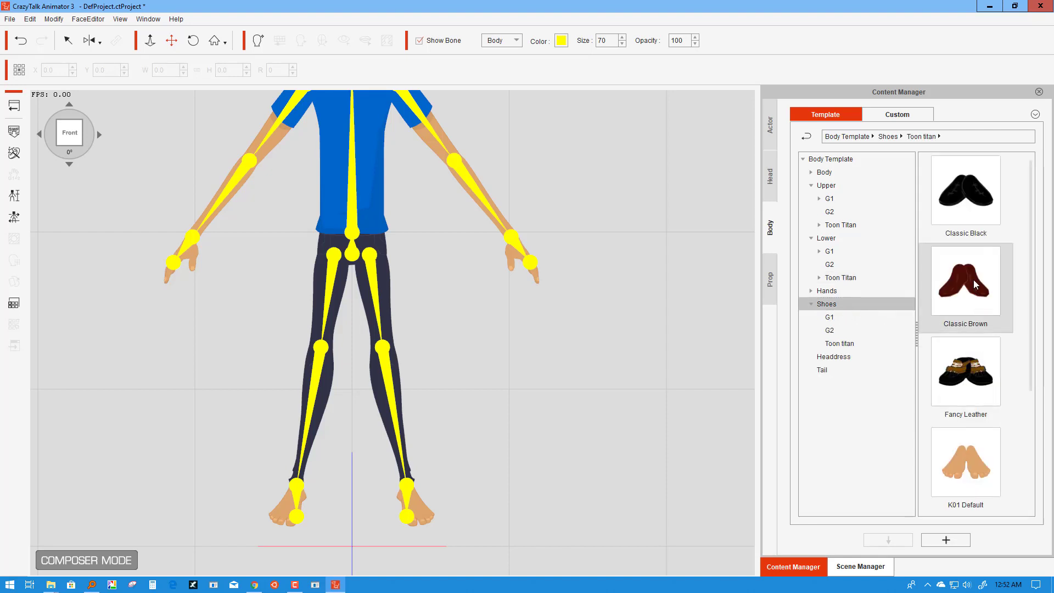
pyautogui.scroll(-3, 993, 313)
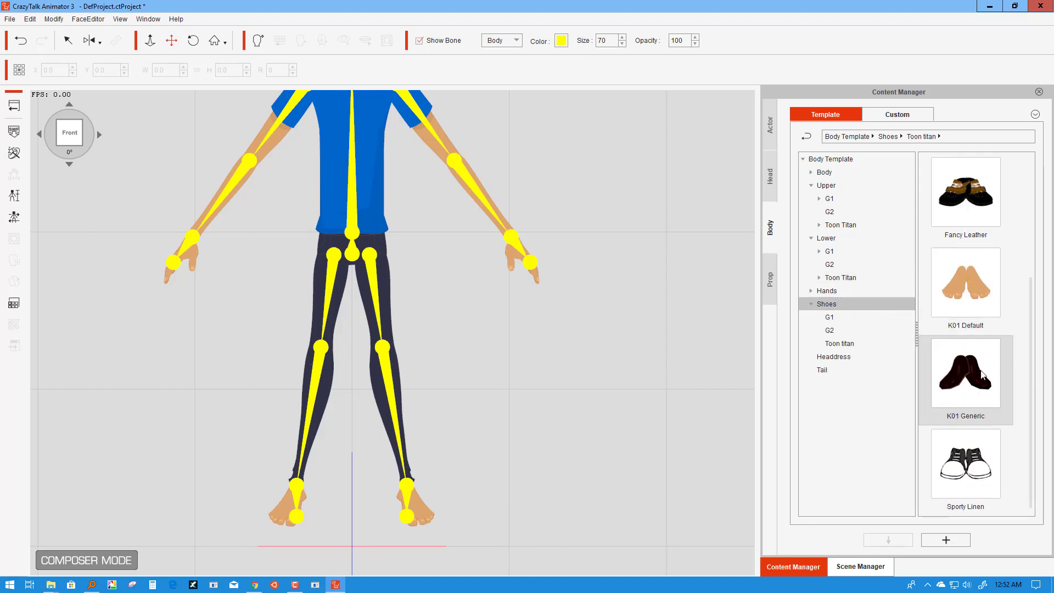
pyautogui.moveTo(973, 381); pyautogui.dragTo(395, 408)
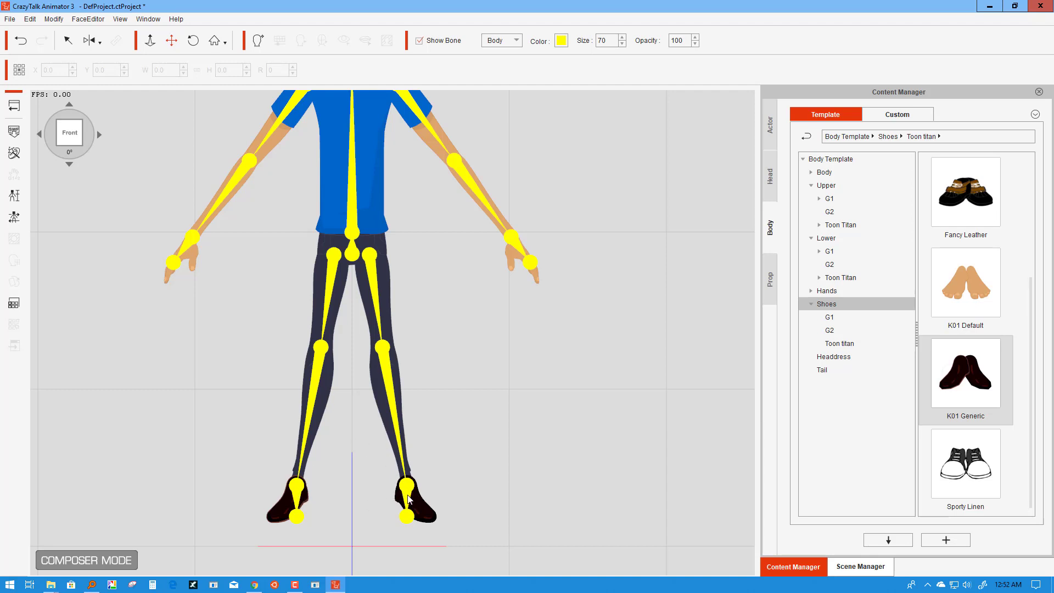
# Step: Hide the bones and, in the front view, send the left and right shoes backward behind the jeans
pyautogui.click(407, 494)
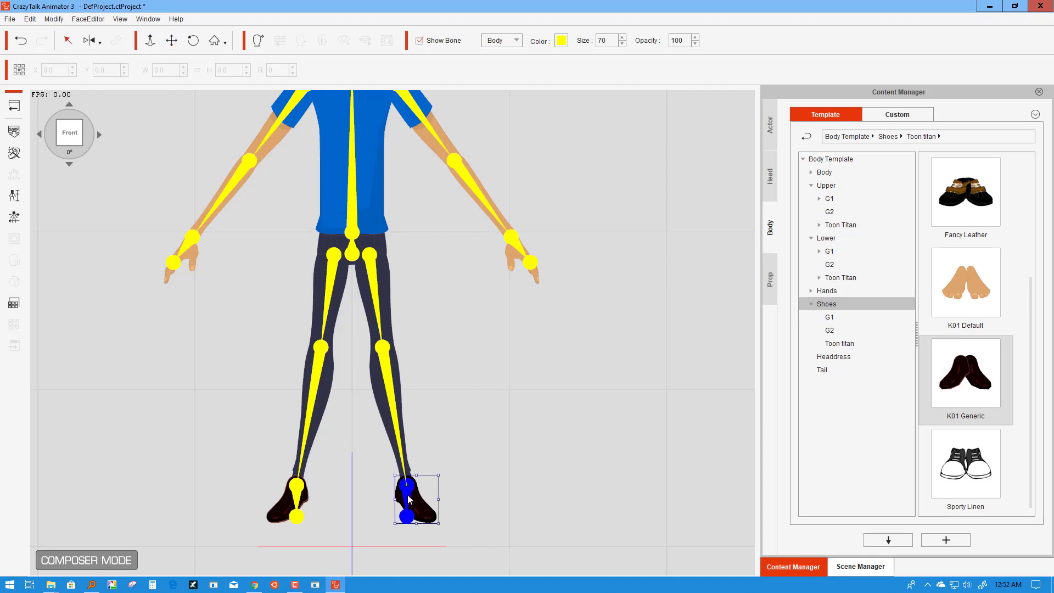
pyautogui.click(440, 41)
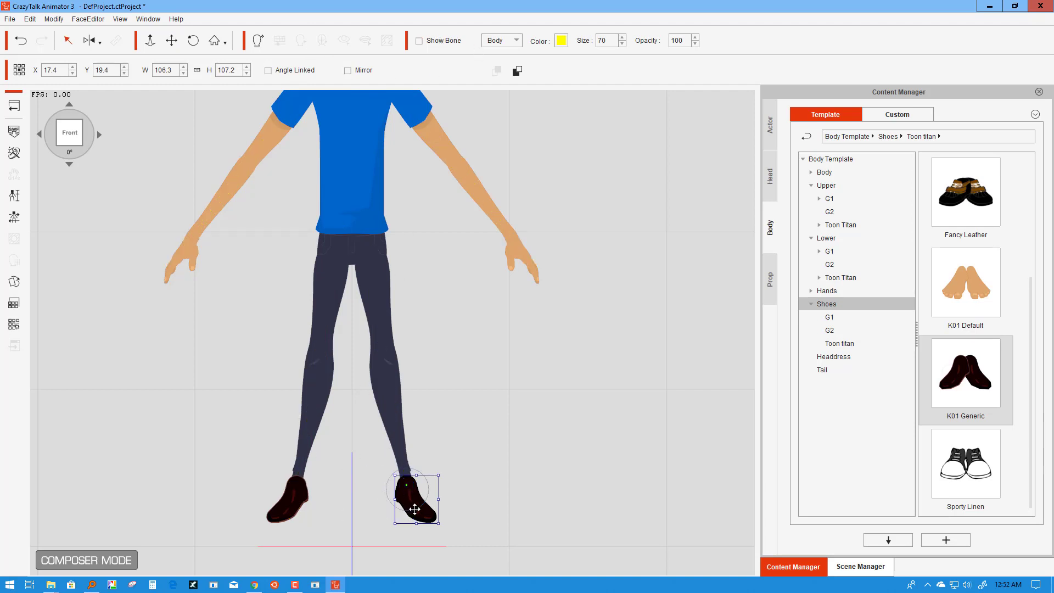
pyautogui.click(517, 70)
pyautogui.click(288, 499)
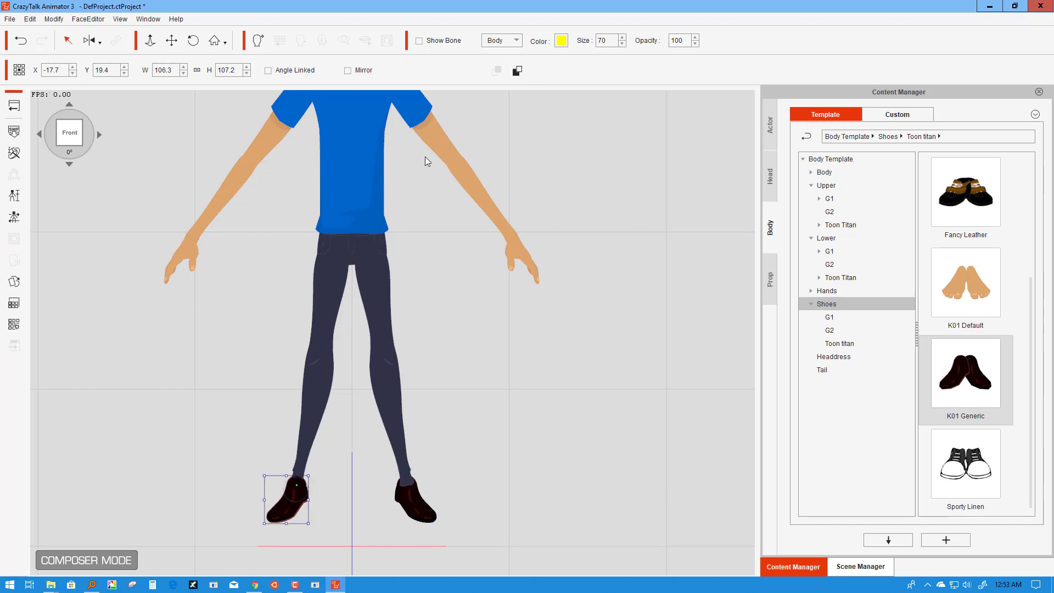
pyautogui.click(516, 72)
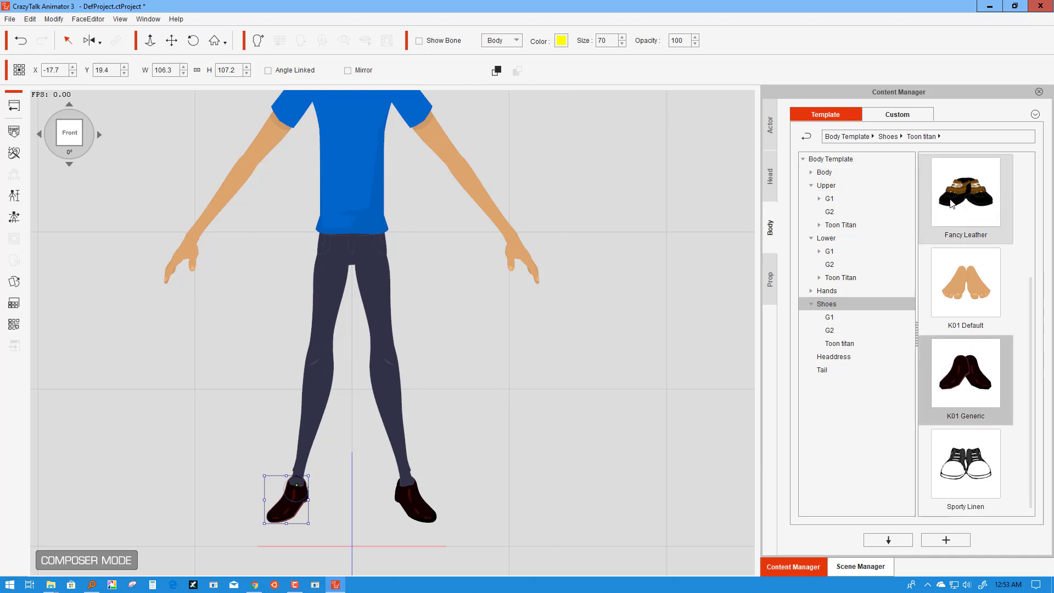
# Step: Examine the right foot's joint mask at the ankle in the front view
pyautogui.doubleClick(966, 212)
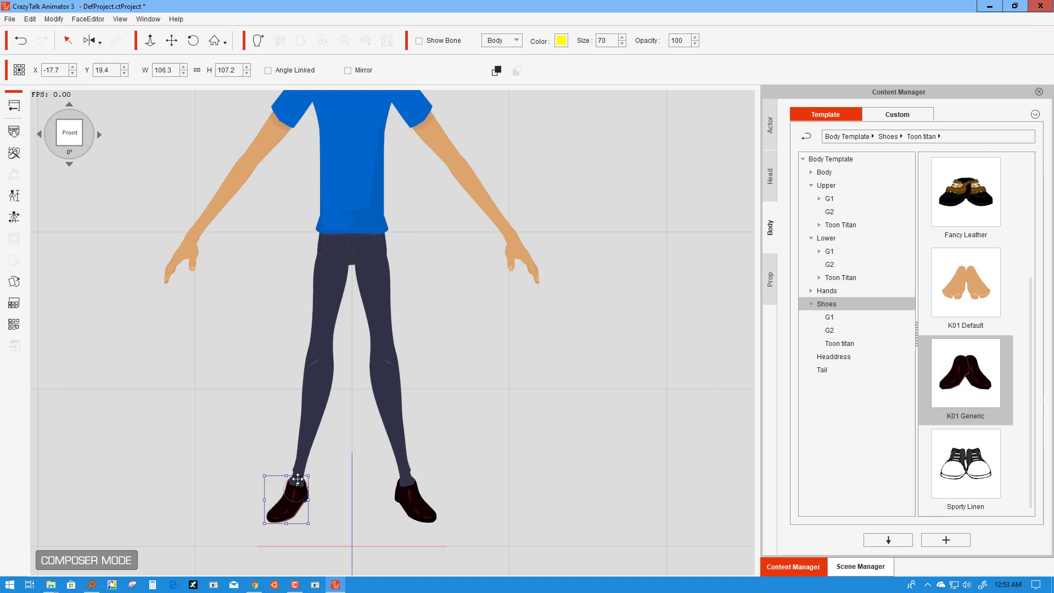
pyautogui.click(849, 565)
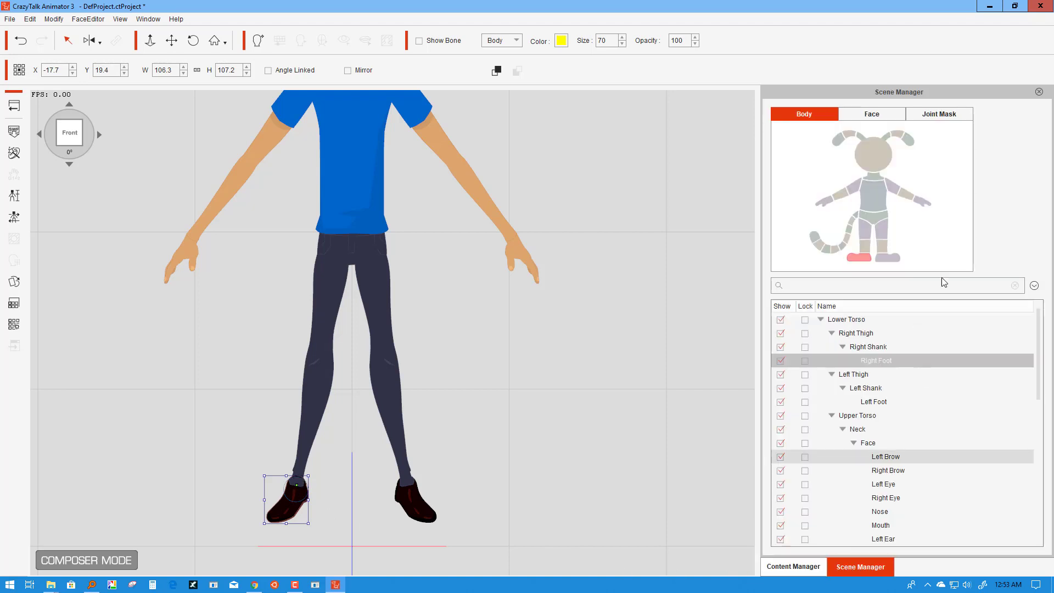
pyautogui.click(936, 116)
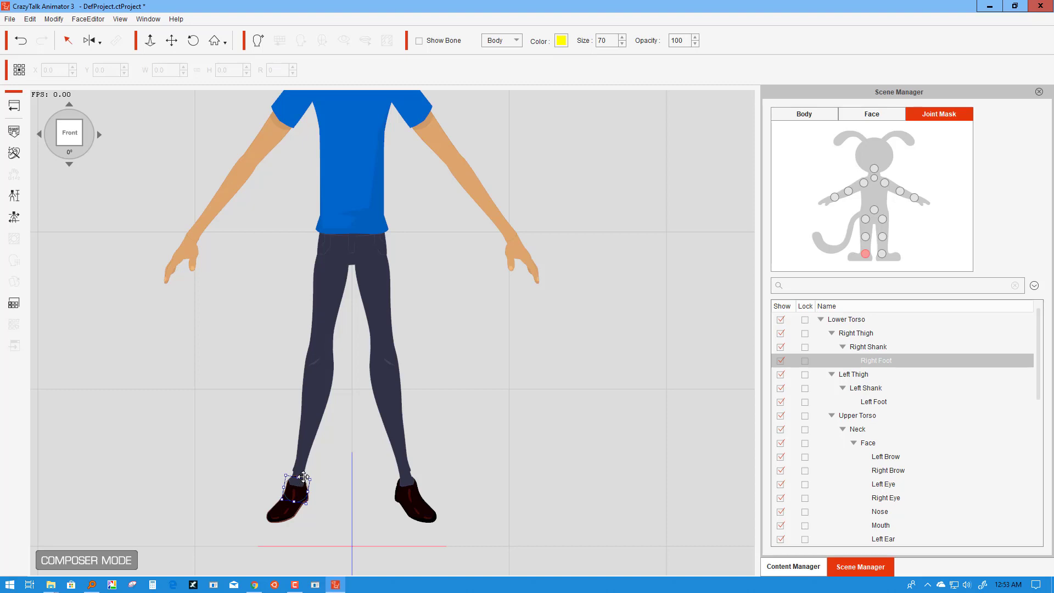
pyautogui.moveTo(302, 481); pyautogui.dragTo(304, 476)
# Step: In the 45° view, send the right and left shoes backward so that they sit behind the jeans
pyautogui.click(100, 136)
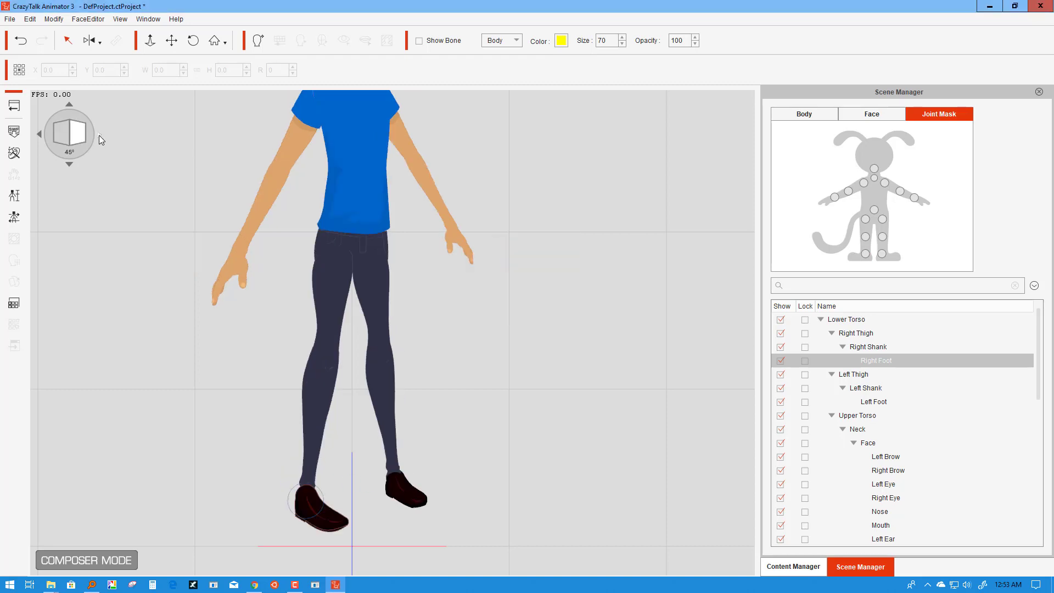
pyautogui.click(321, 511)
pyautogui.click(516, 70)
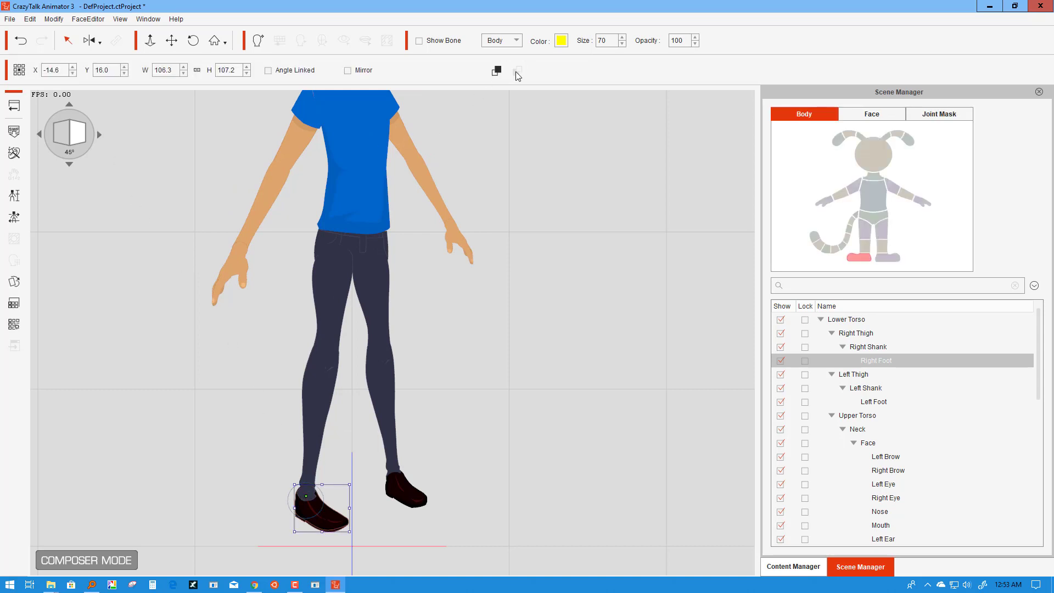
pyautogui.click(401, 479)
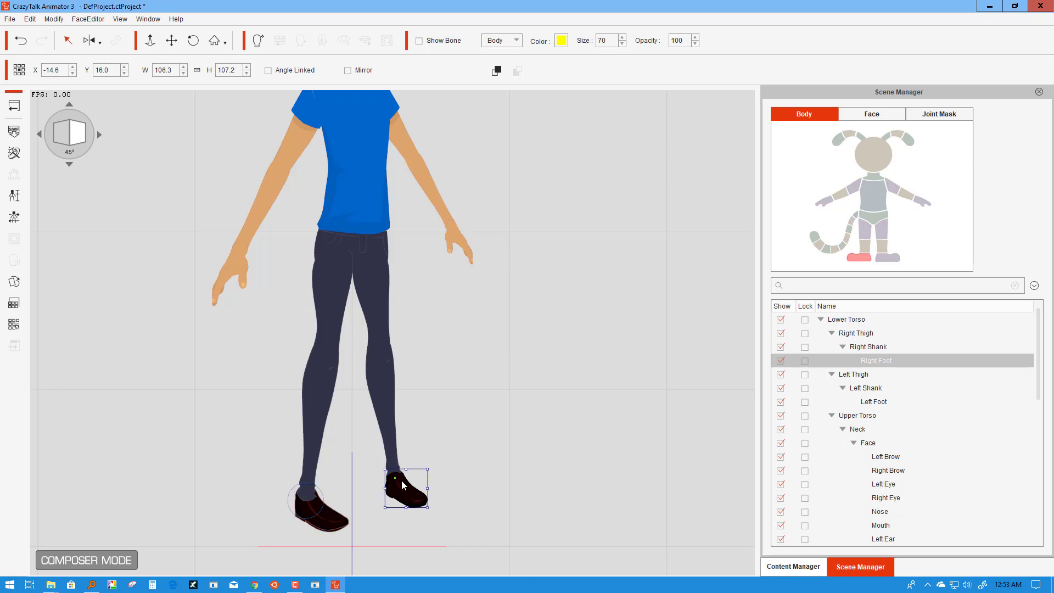
pyautogui.click(516, 71)
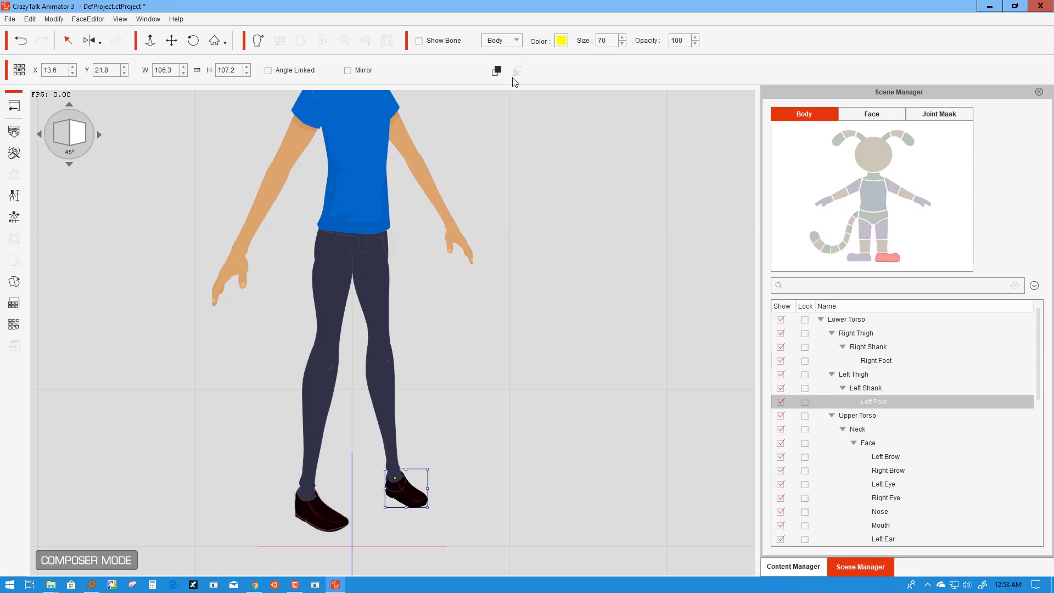
# Step: In the 90° right view, send the left shoe and the right shoe backward behind the jeans
pyautogui.click(100, 135)
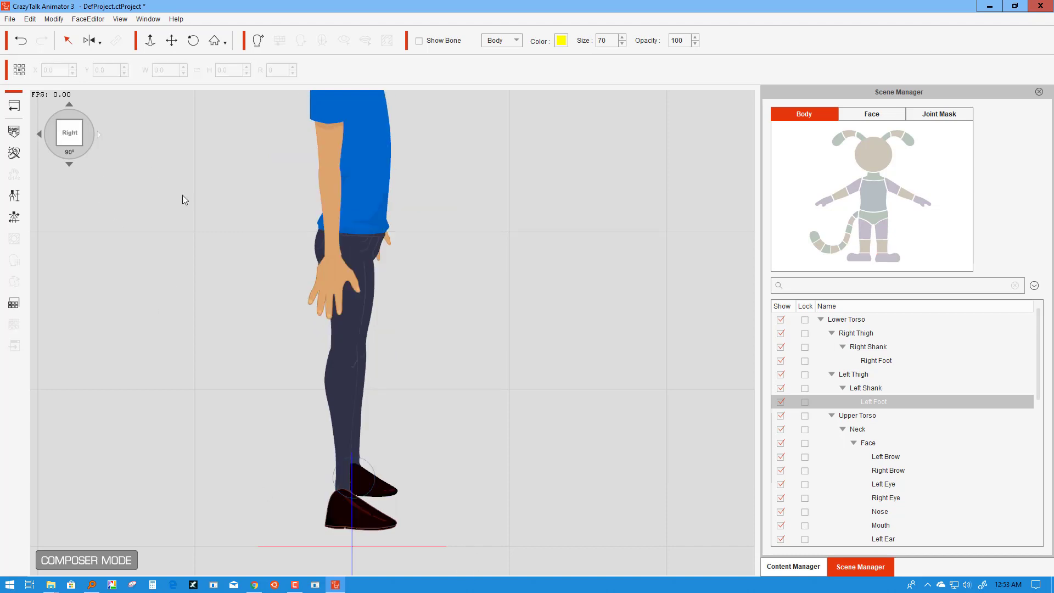
pyautogui.click(381, 484)
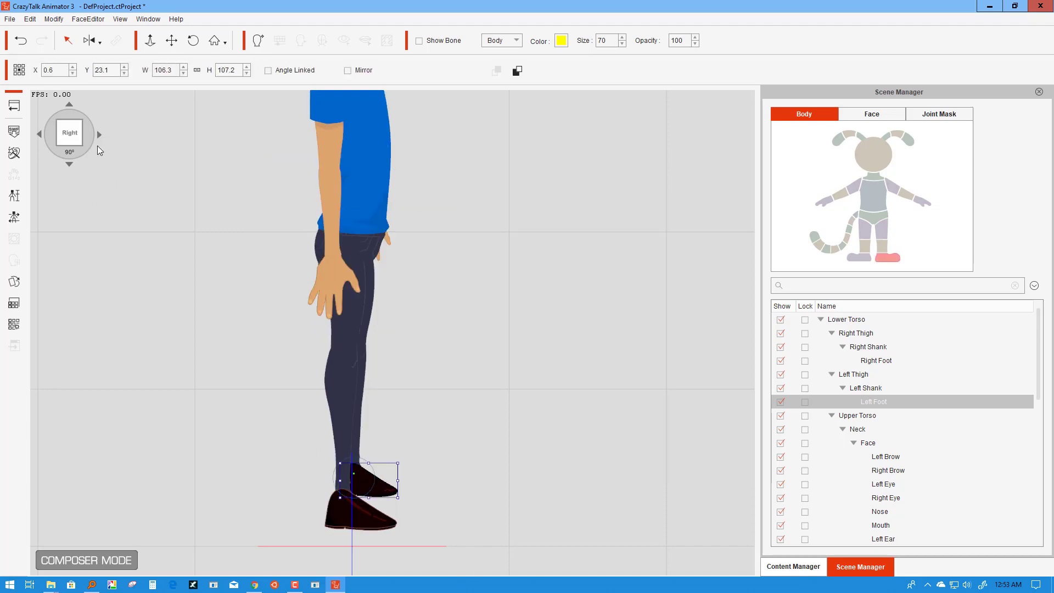
pyautogui.click(516, 70)
pyautogui.click(352, 513)
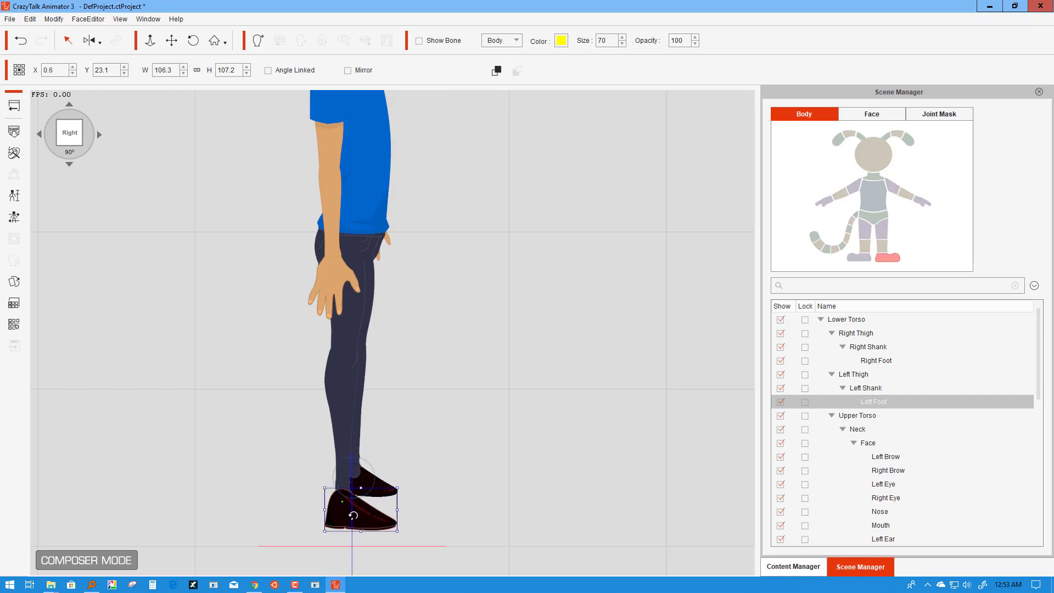
pyautogui.click(516, 70)
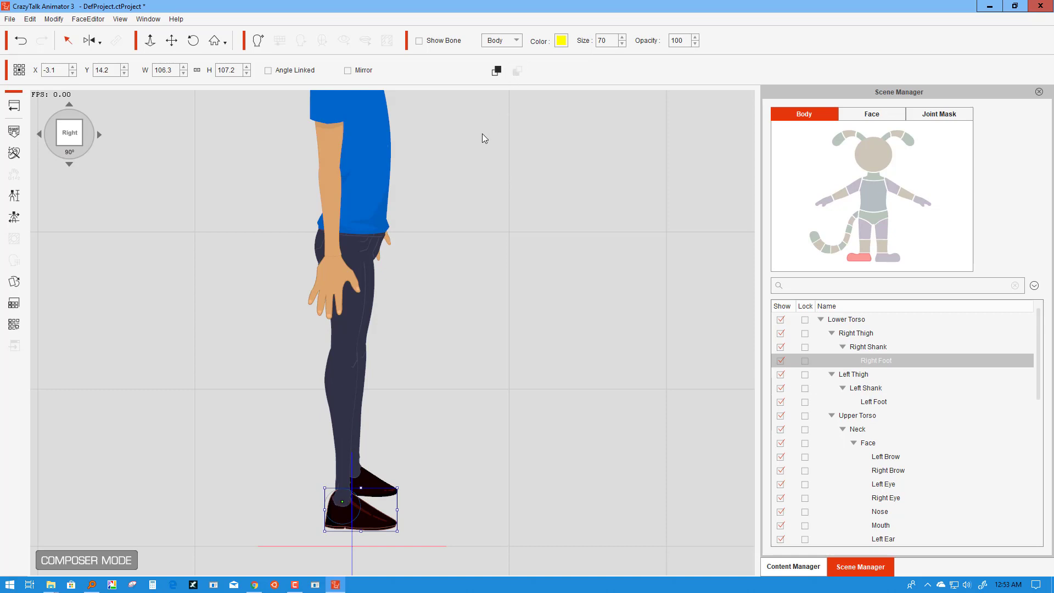
# Step: In the 135° view, send the right shoe and the left shoe backward behind the jeans
pyautogui.click(100, 134)
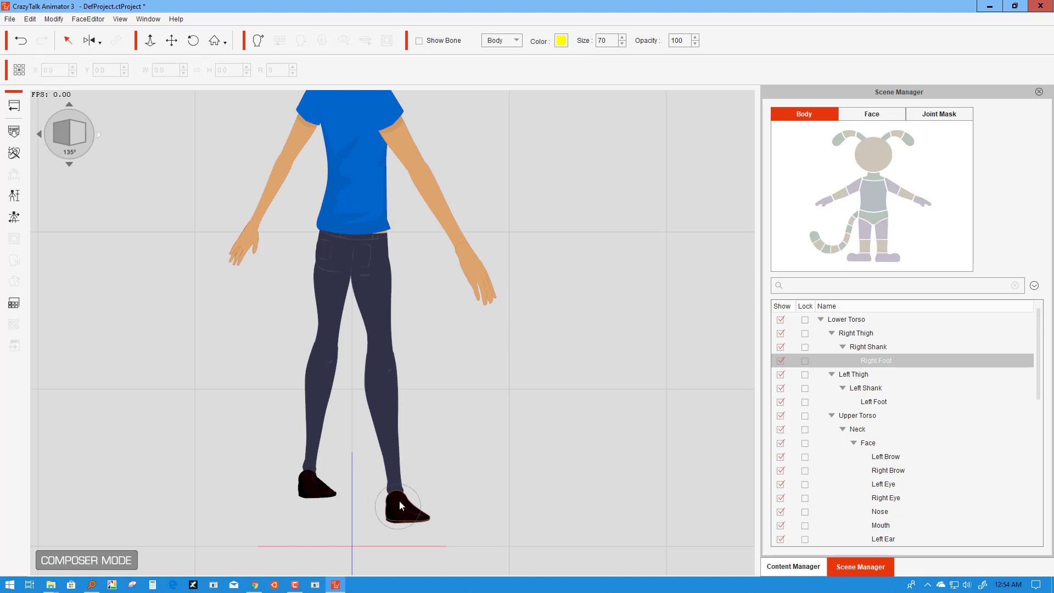
pyautogui.click(399, 500)
pyautogui.click(516, 71)
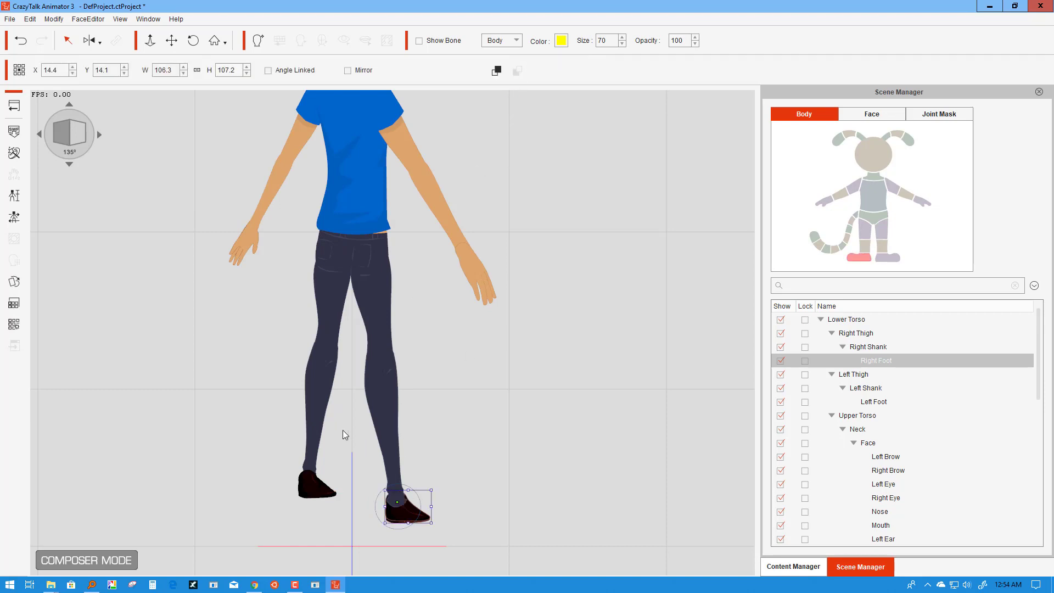
pyautogui.click(311, 497)
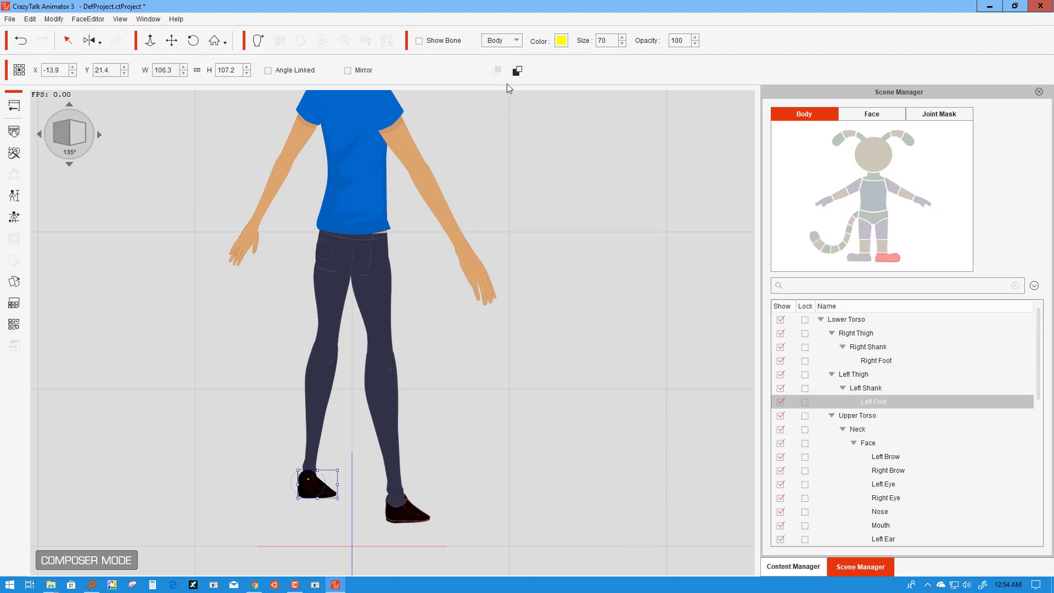
pyautogui.click(517, 71)
# Step: In the 225° view, send the left and right shoes backward so the jeans overlap them
pyautogui.click(101, 137)
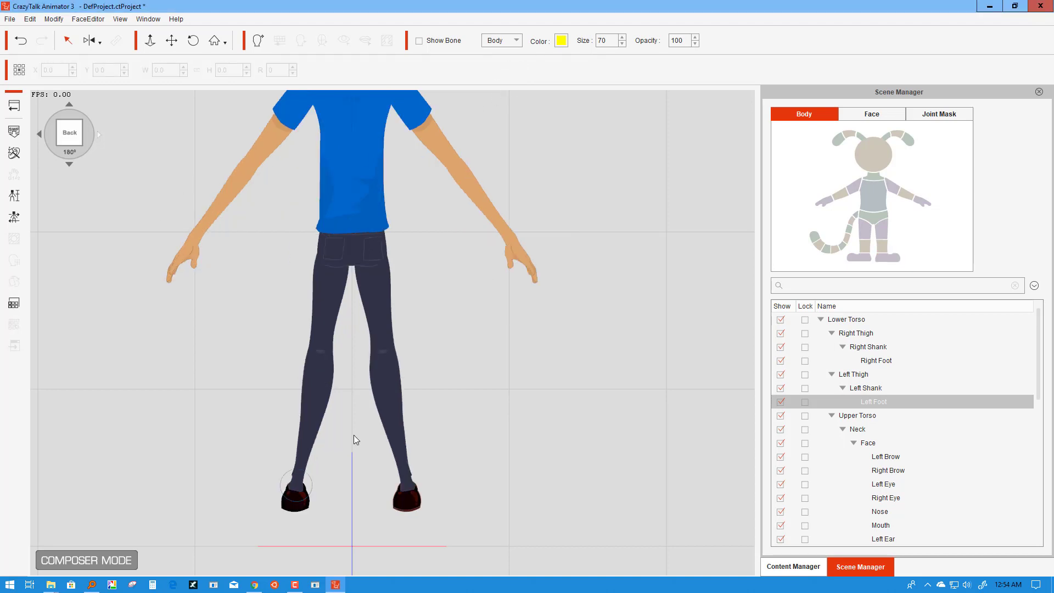
pyautogui.click(100, 137)
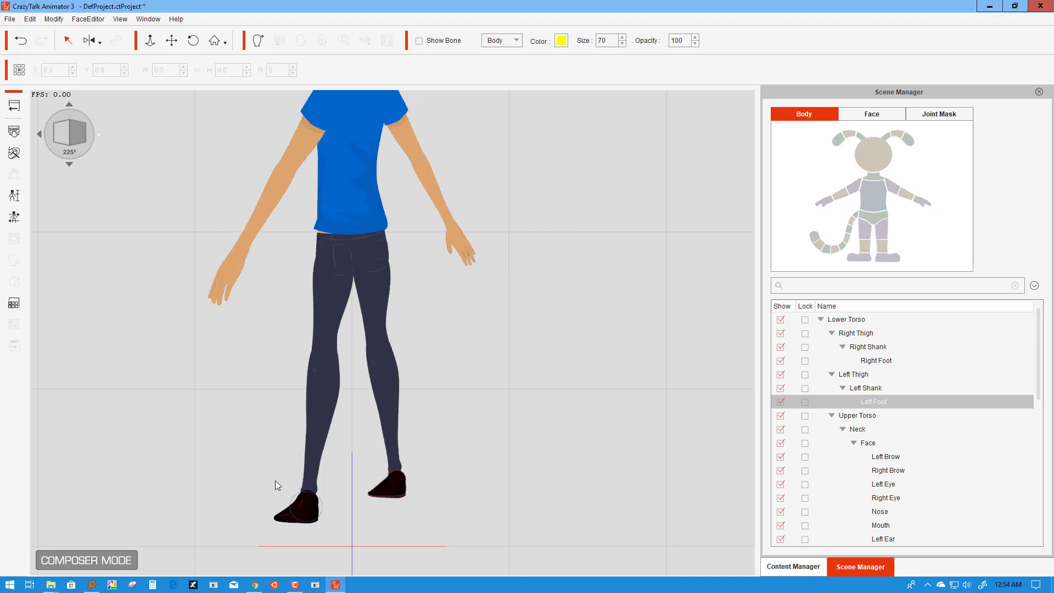
pyautogui.click(301, 517)
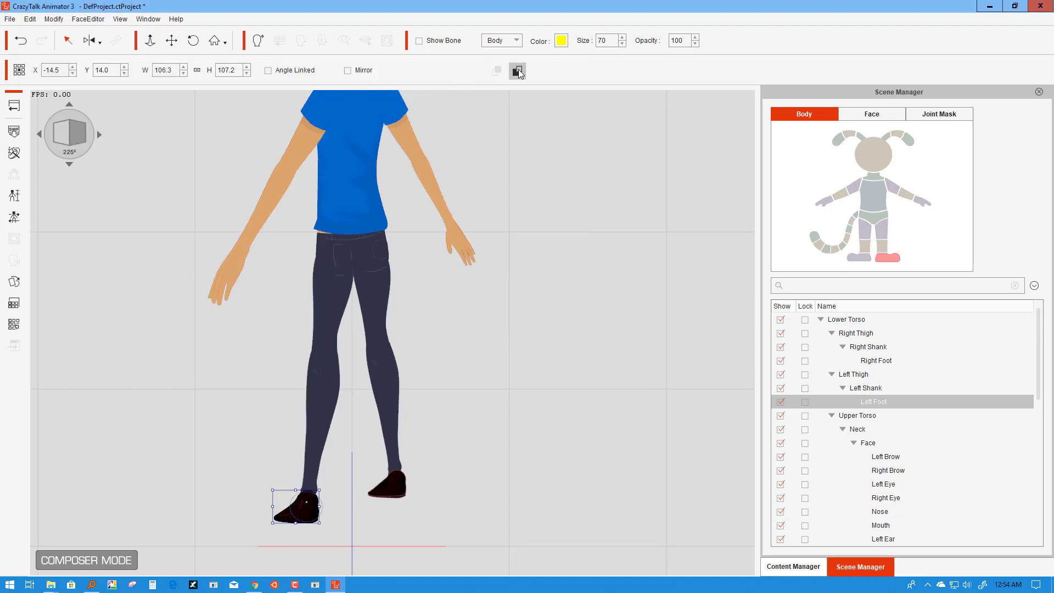
pyautogui.click(395, 483)
pyautogui.click(517, 71)
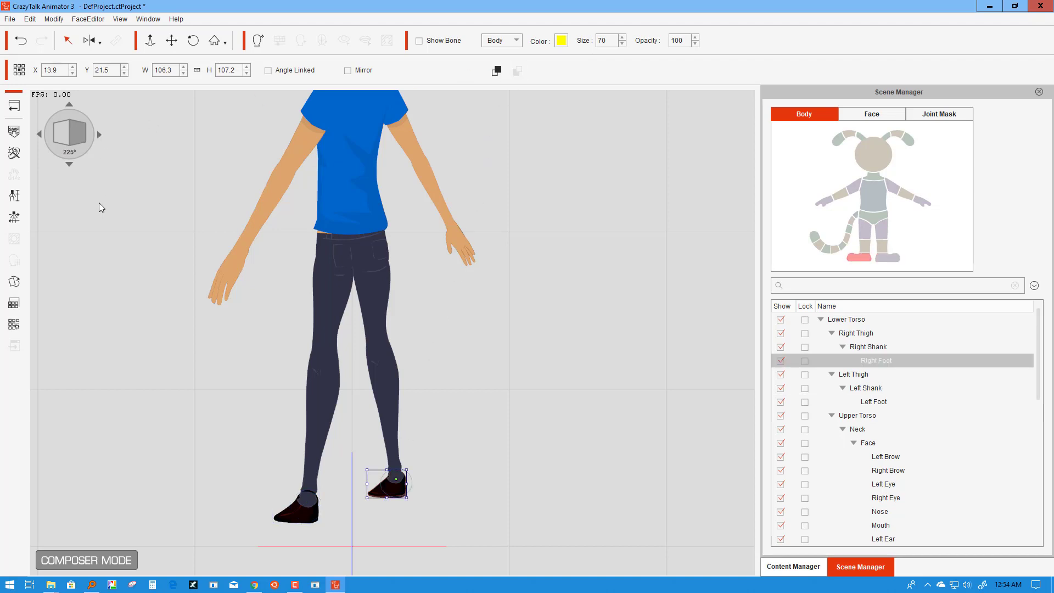
# Step: Select the left foot's joint mask in the 225° view and adjust it slightly at the ankle
pyautogui.click(40, 134)
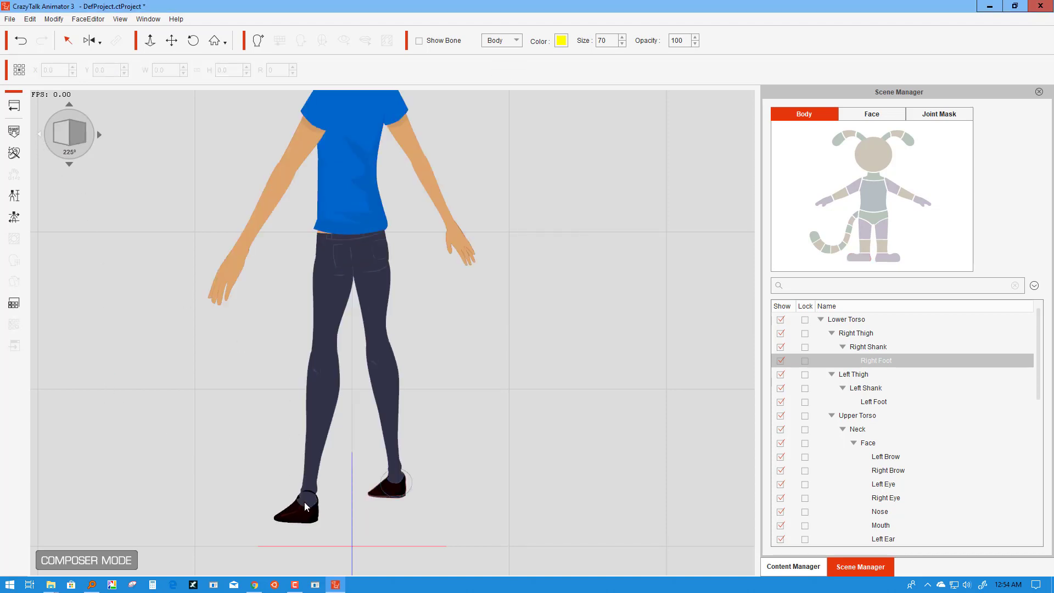
pyautogui.click(304, 502)
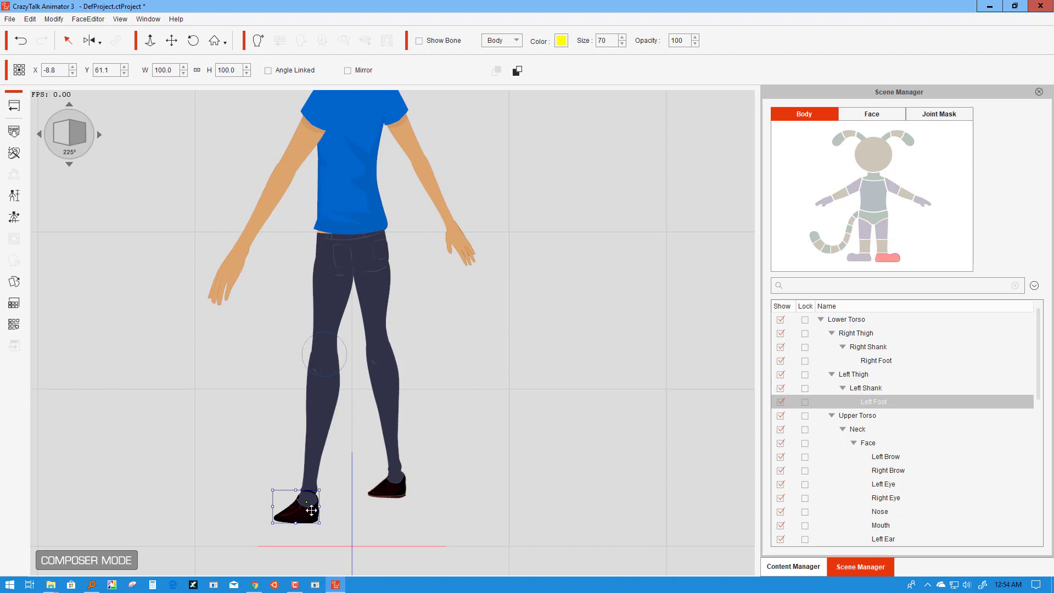
pyautogui.click(939, 114)
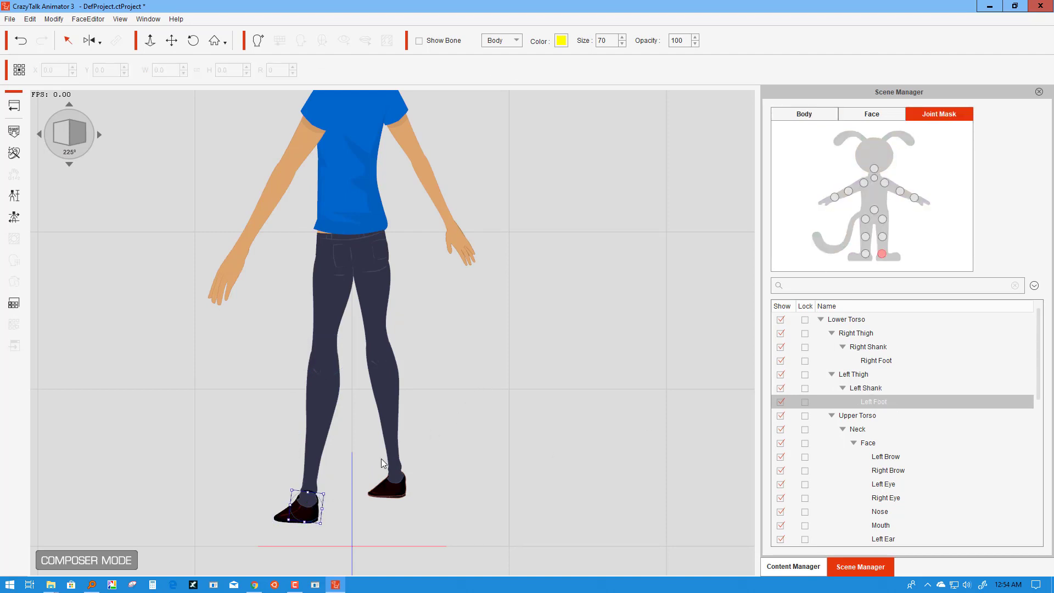
pyautogui.moveTo(314, 501); pyautogui.dragTo(314, 494)
# Step: In the 270° left view, send both shoes backward behind the jeans and scale them to width 94.8 and height 95.6
pyautogui.click(99, 136)
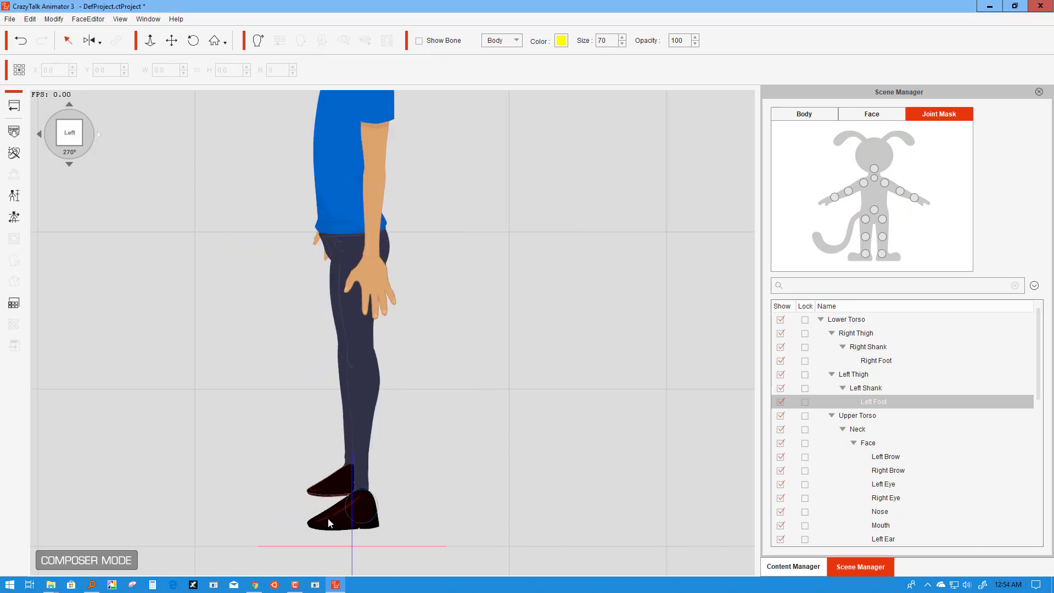
pyautogui.click(328, 519)
pyautogui.click(516, 71)
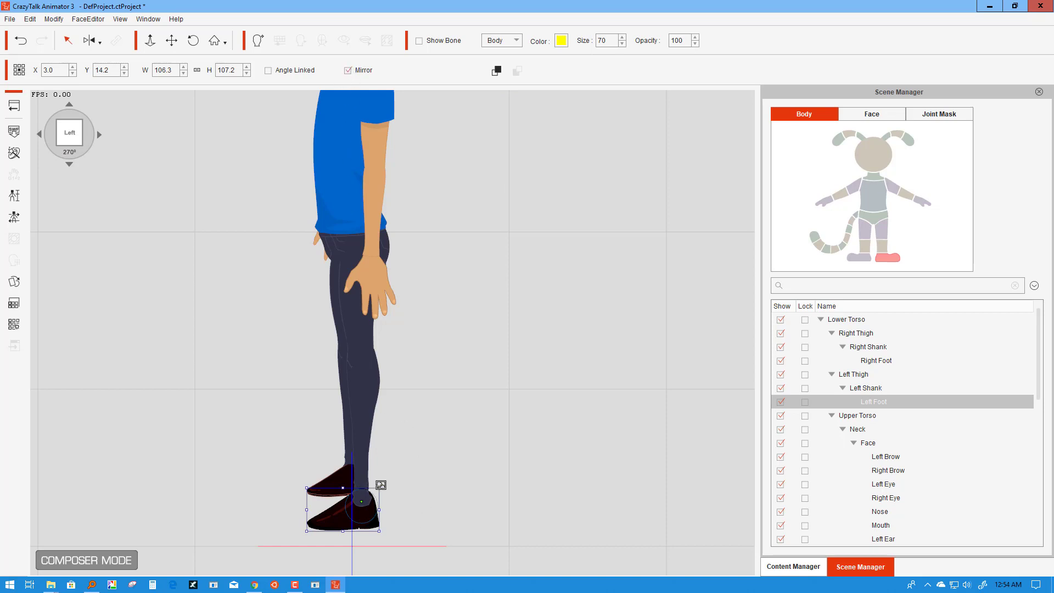
pyautogui.moveTo(380, 486); pyautogui.dragTo(377, 487)
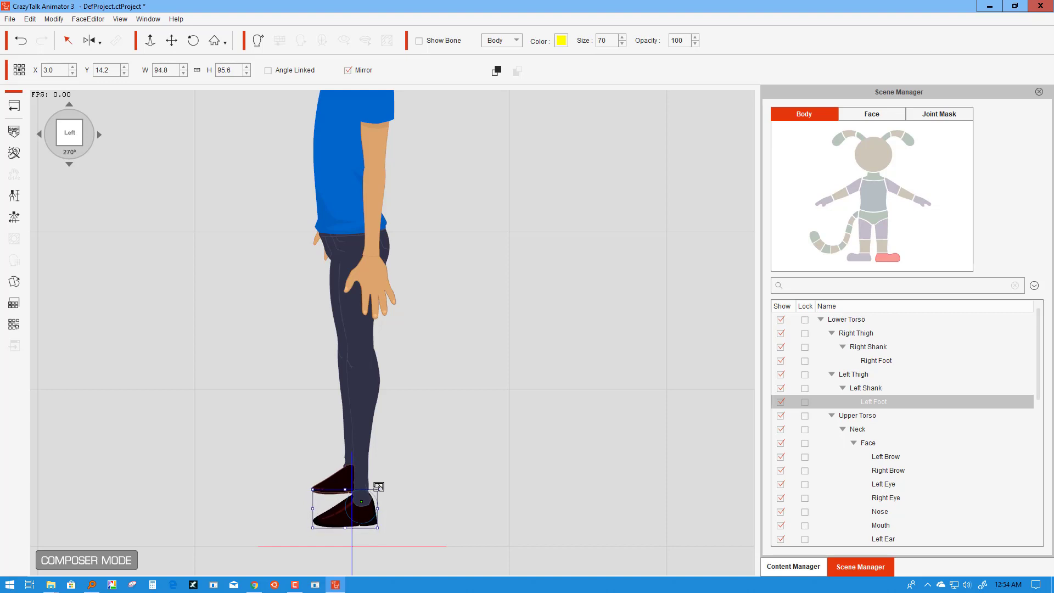
pyautogui.click(331, 485)
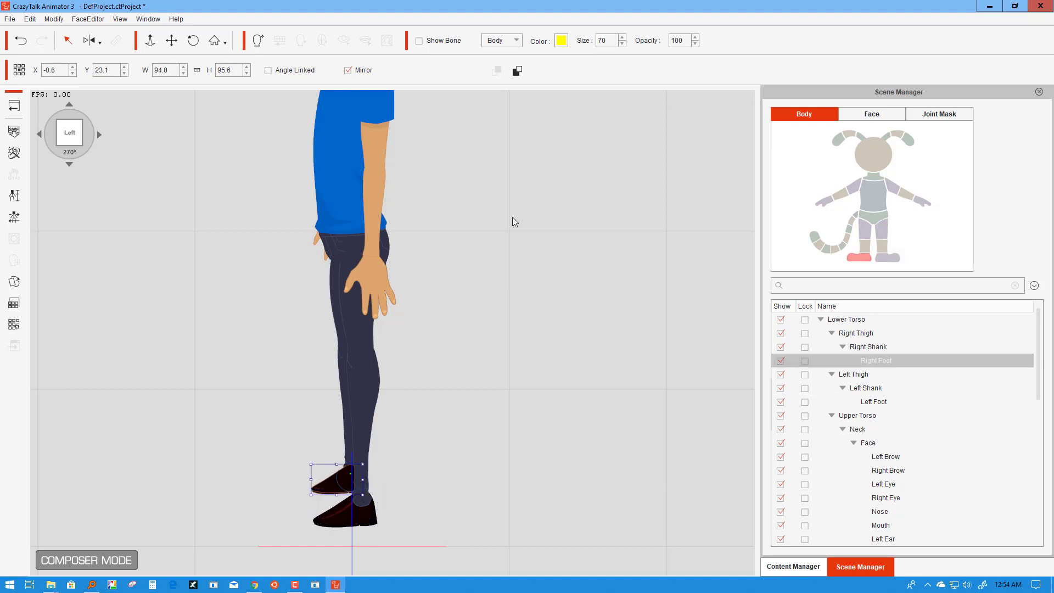
pyautogui.click(348, 70)
# Step: In the 315° view, send the right shoe and the left shoe backward behind the jeans
pyautogui.click(100, 136)
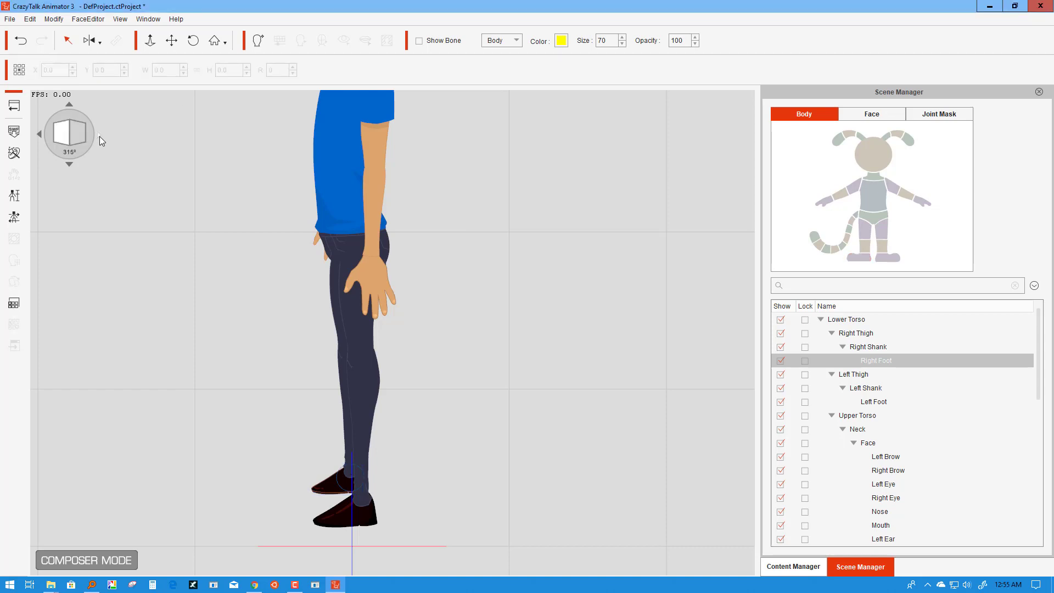
pyautogui.click(303, 501)
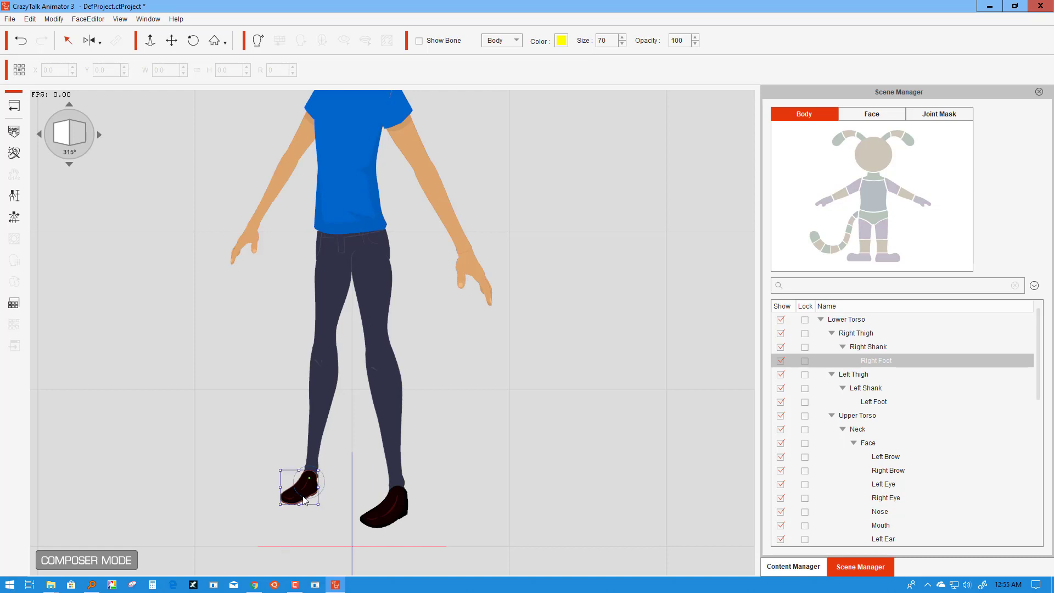
pyautogui.click(514, 71)
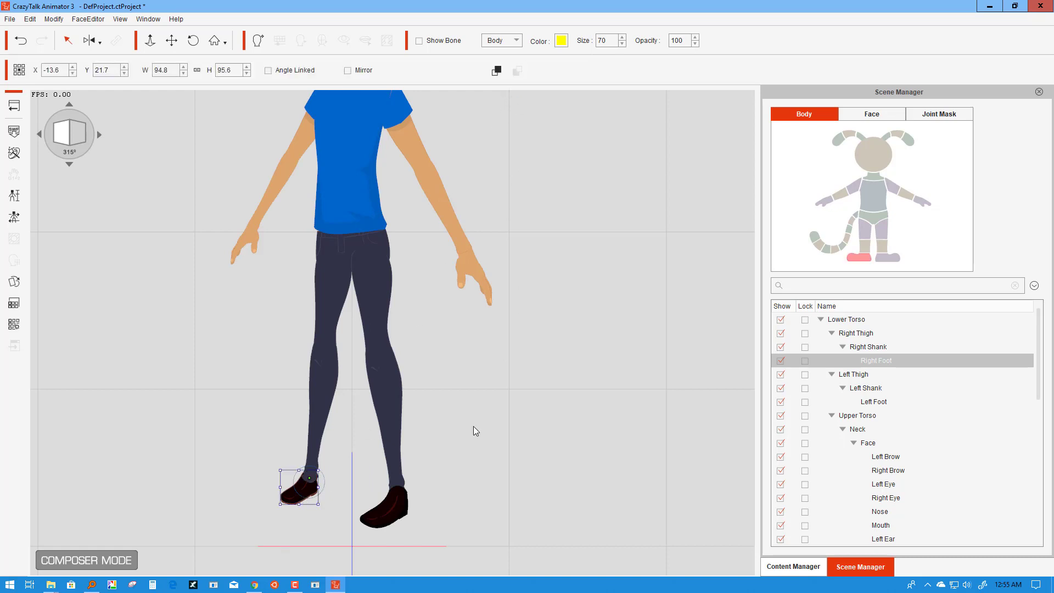
pyautogui.click(391, 505)
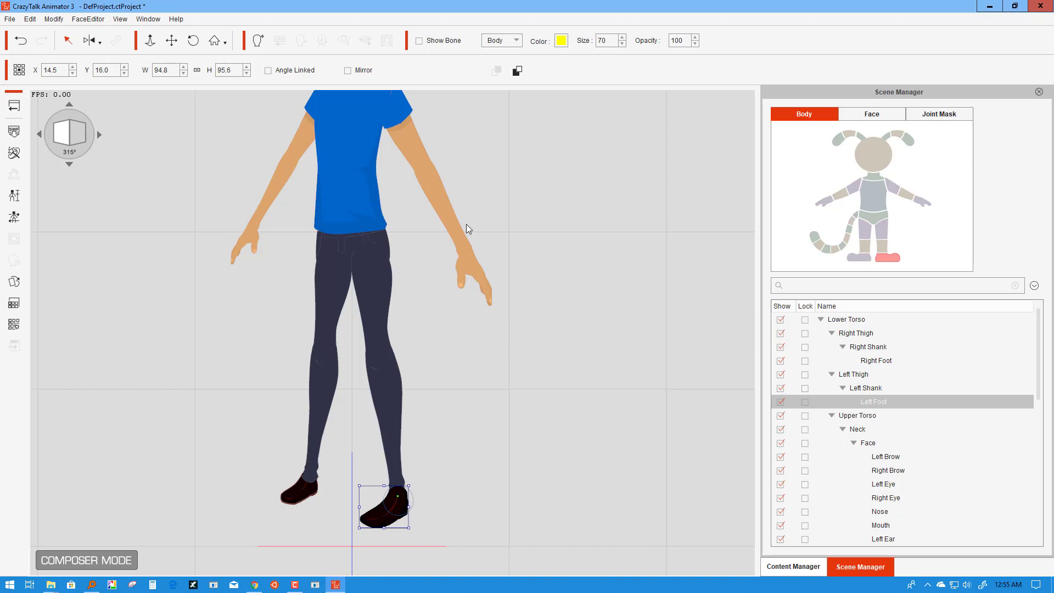
pyautogui.click(516, 73)
# Step: Return to the front view, shift the character down to show its head, and open the Actor Proportion settings
pyautogui.click(99, 135)
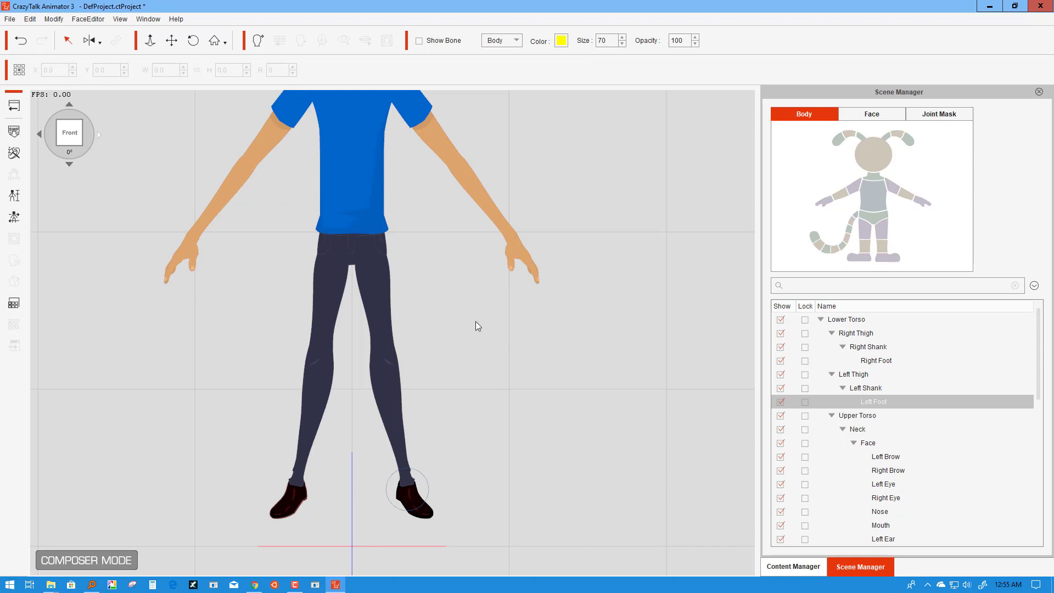
pyautogui.click(171, 40)
pyautogui.moveTo(417, 176); pyautogui.dragTo(430, 321)
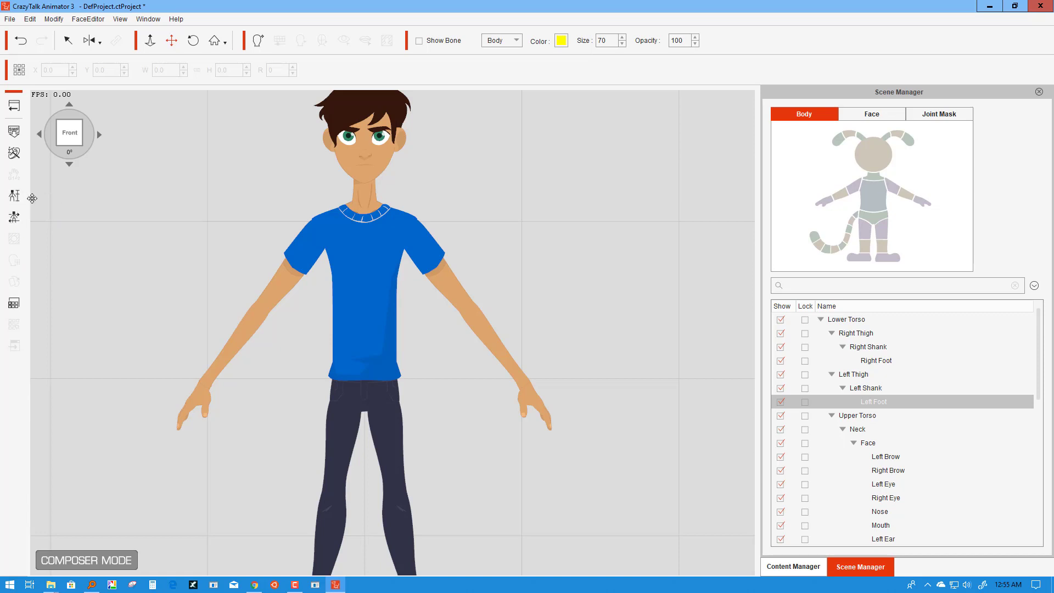
pyautogui.click(13, 197)
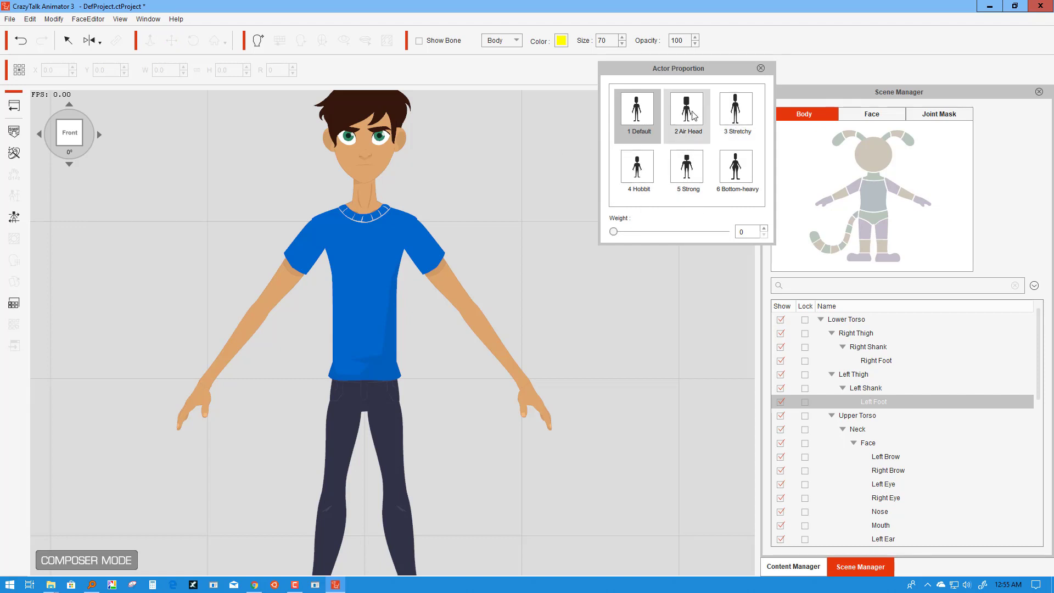
# Step: Try the 2 Air Head proportion preset at a weight of 62
pyautogui.click(694, 140)
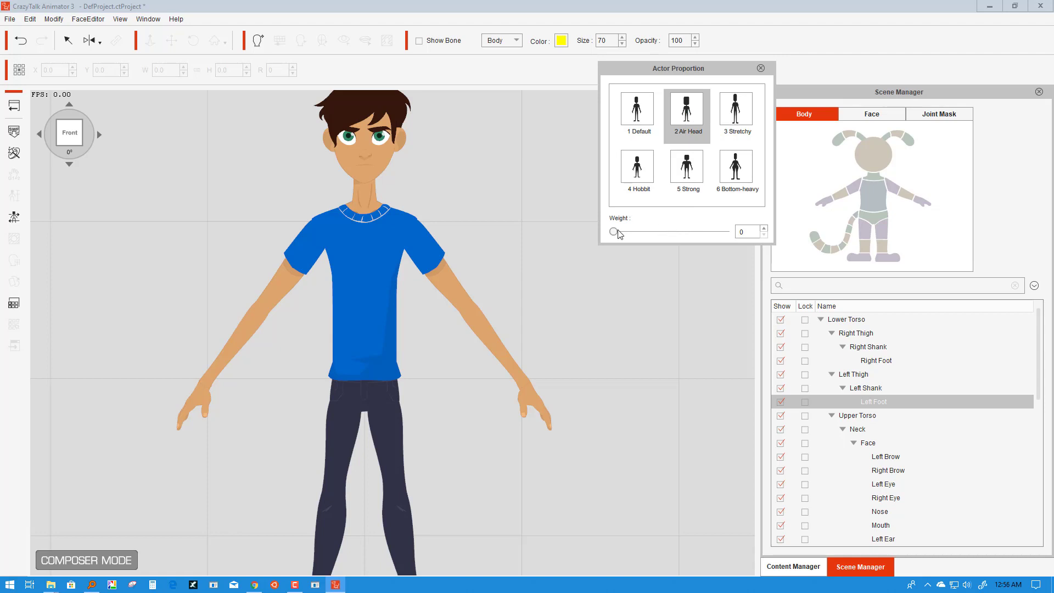
pyautogui.moveTo(614, 231); pyautogui.dragTo(682, 231)
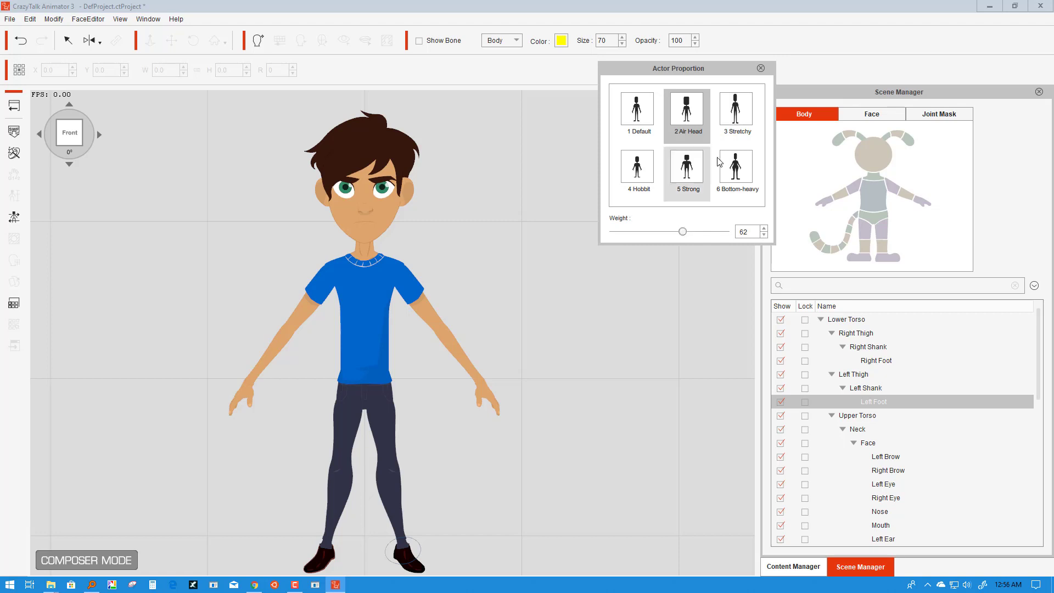
# Step: Apply the 3 Stretchy proportion preset with a weight of 56 and close the proportion settings
pyautogui.click(734, 108)
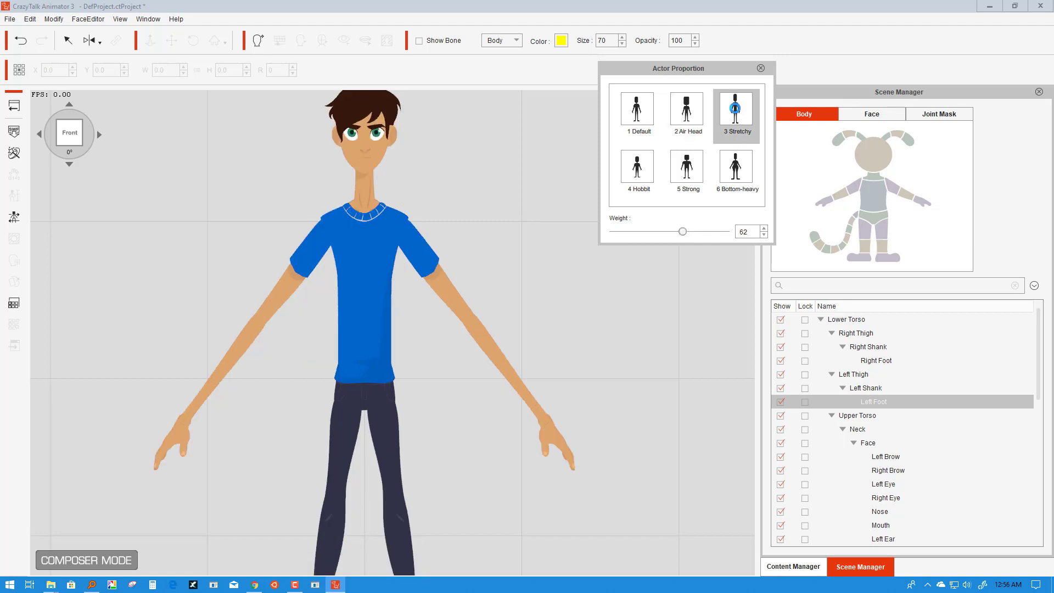
pyautogui.click(502, 231)
pyautogui.scroll(-5, 502, 231)
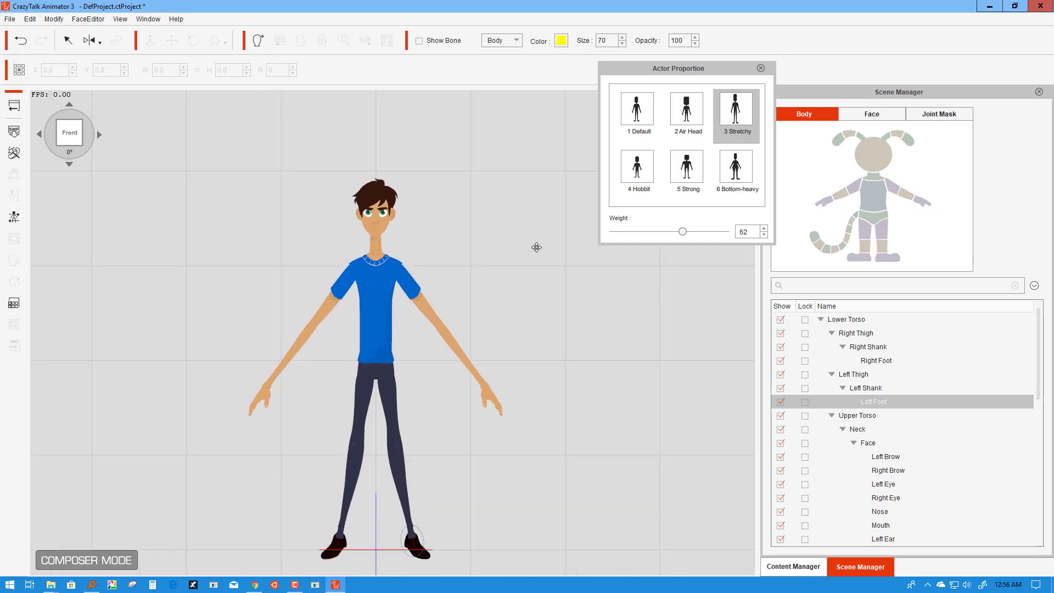
pyautogui.moveTo(686, 234); pyautogui.dragTo(698, 235)
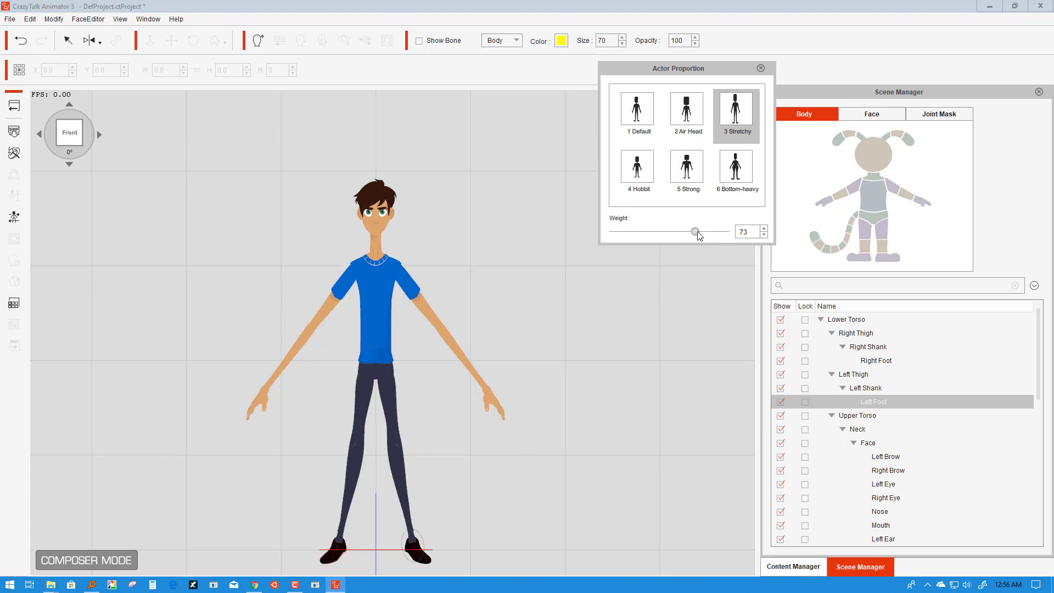
pyautogui.moveTo(698, 236); pyautogui.dragTo(680, 235)
pyautogui.click(377, 248)
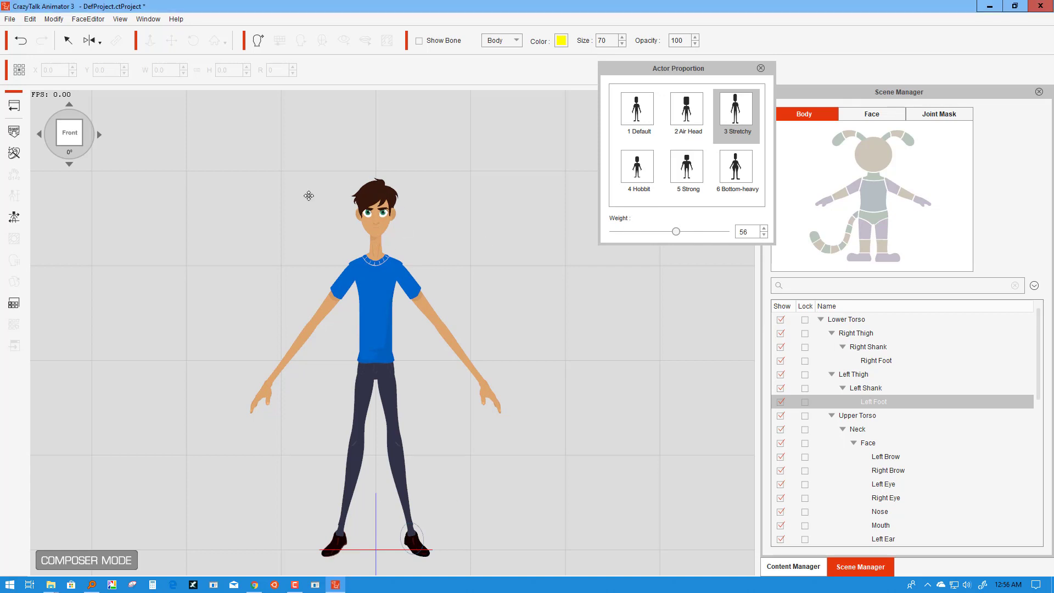
pyautogui.click(761, 69)
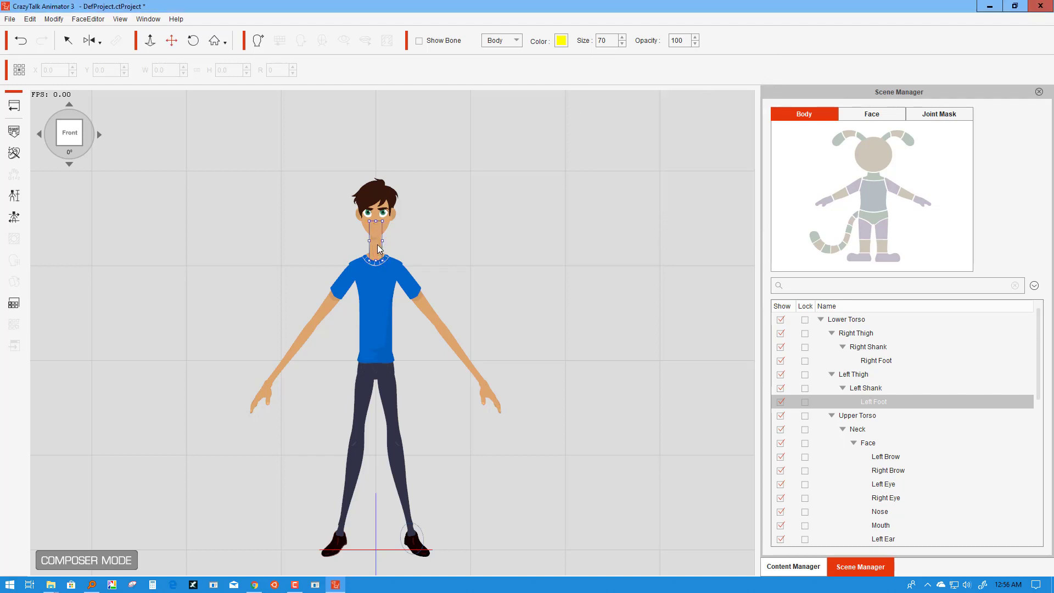
# Step: Shorten the character's neck to a height of 91.2
pyautogui.click(378, 248)
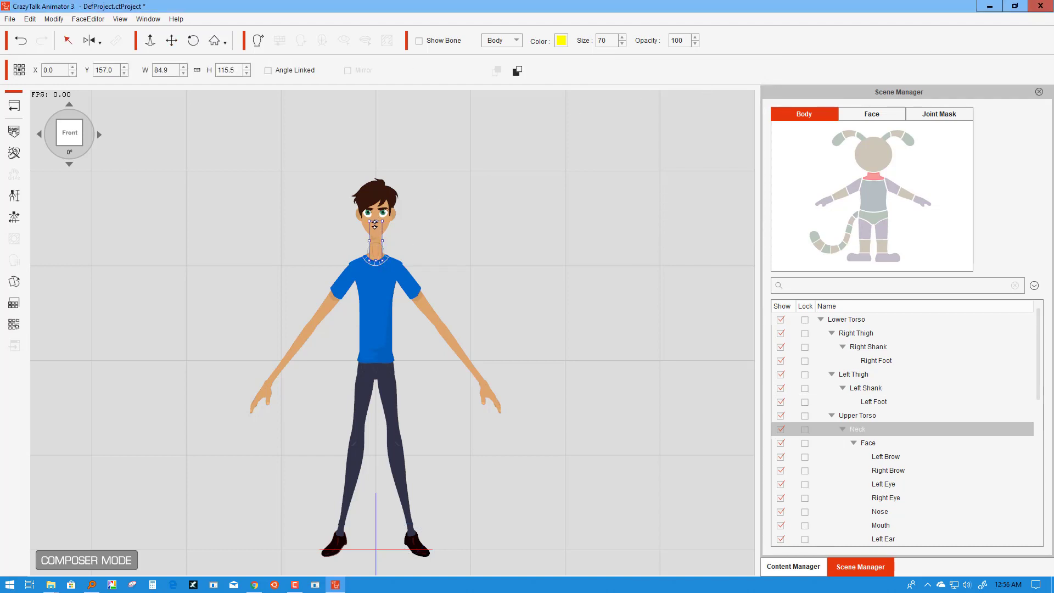
pyautogui.moveTo(375, 225); pyautogui.dragTo(376, 226)
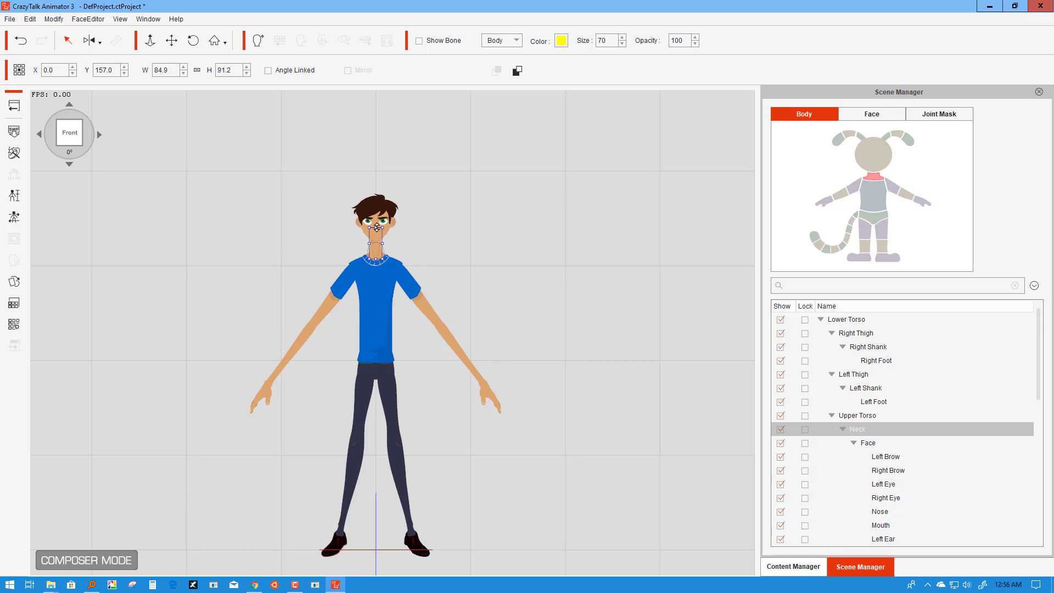
# Step: Shorten the upper arms, setting the left arm to height 93.6 and the right arm to height 89.9
pyautogui.click(419, 295)
pyautogui.moveTo(442, 327); pyautogui.dragTo(434, 318)
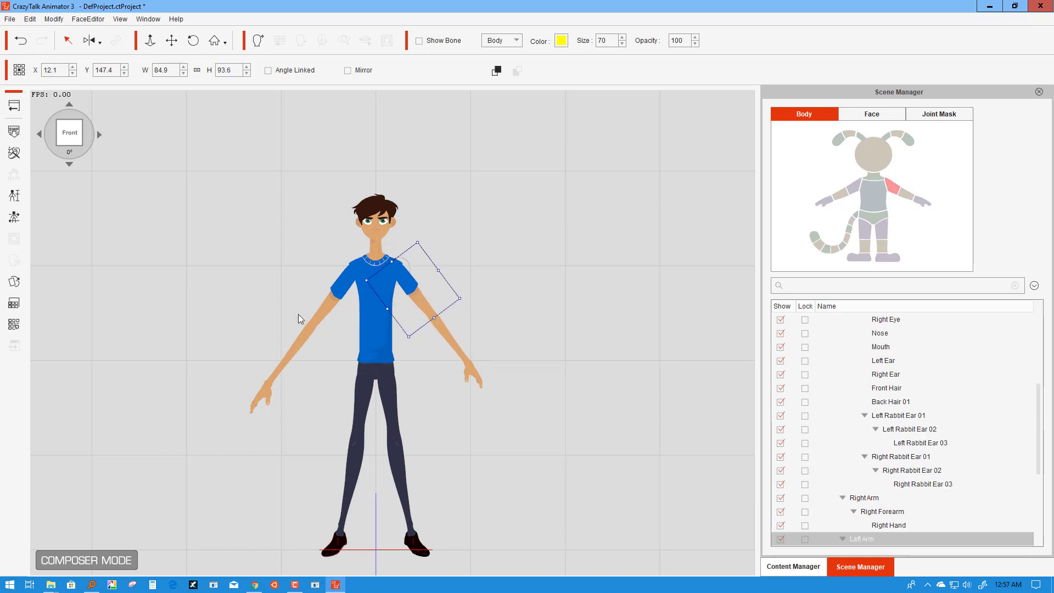
pyautogui.click(324, 309)
pyautogui.moveTo(309, 328); pyautogui.dragTo(318, 316)
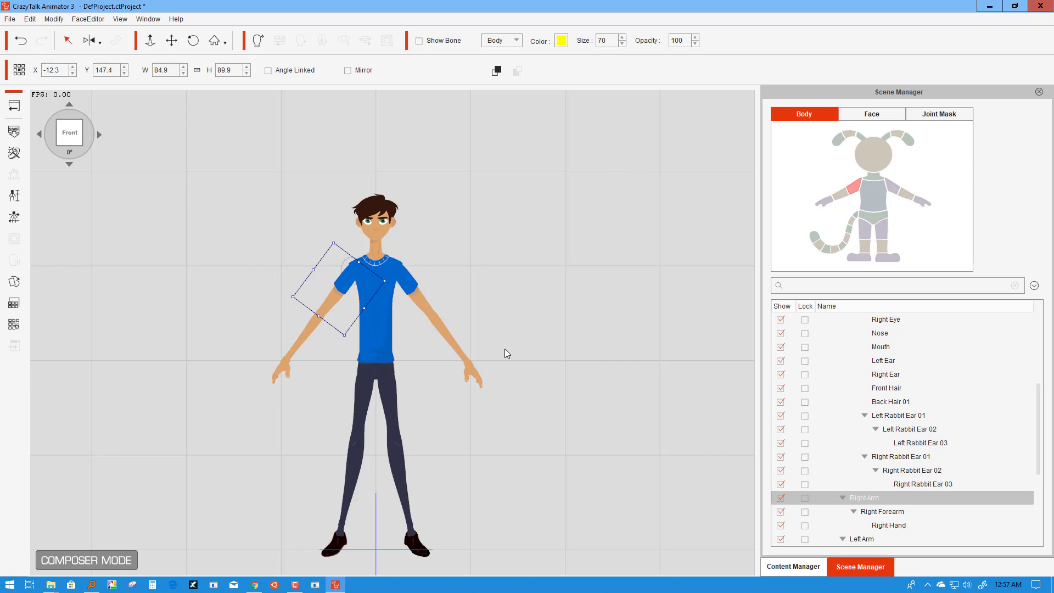
# Step: Shorten the left forearm, and shorten the right forearm to a height of 89.4
pyautogui.click(460, 353)
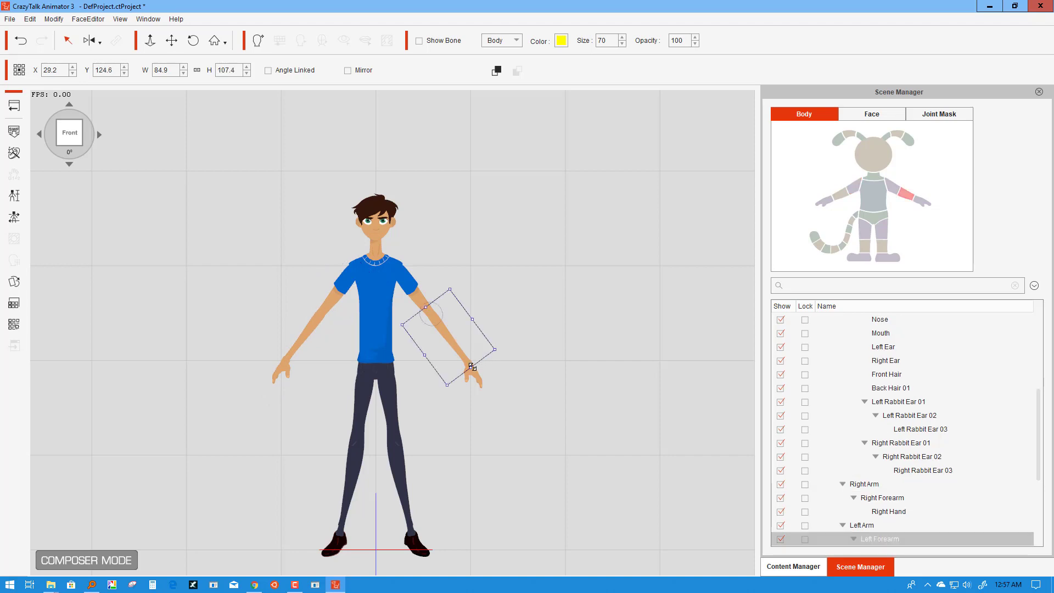
pyautogui.click(308, 330)
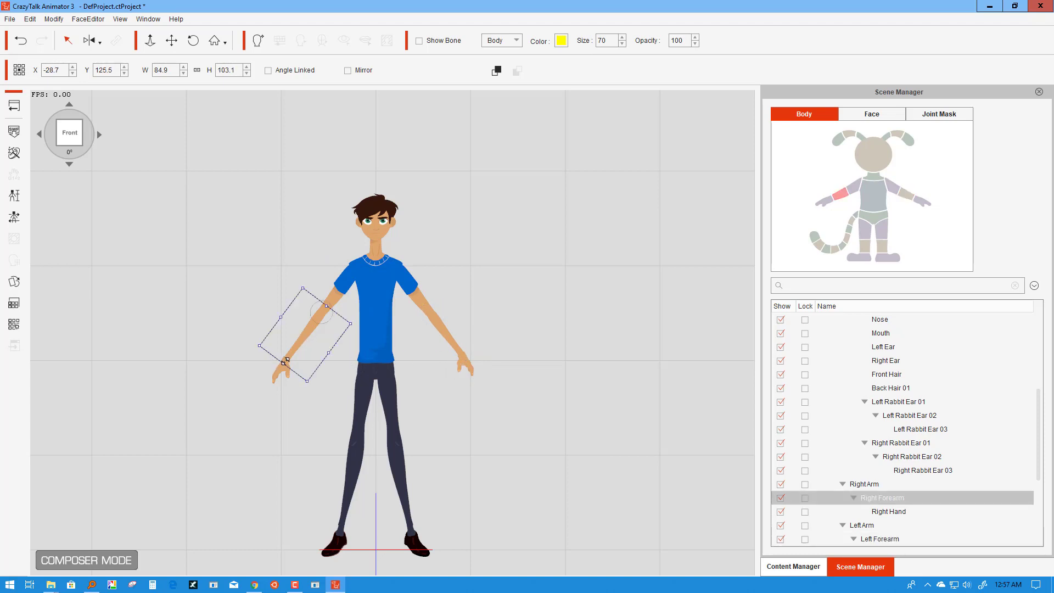
pyautogui.moveTo(286, 360); pyautogui.dragTo(289, 356)
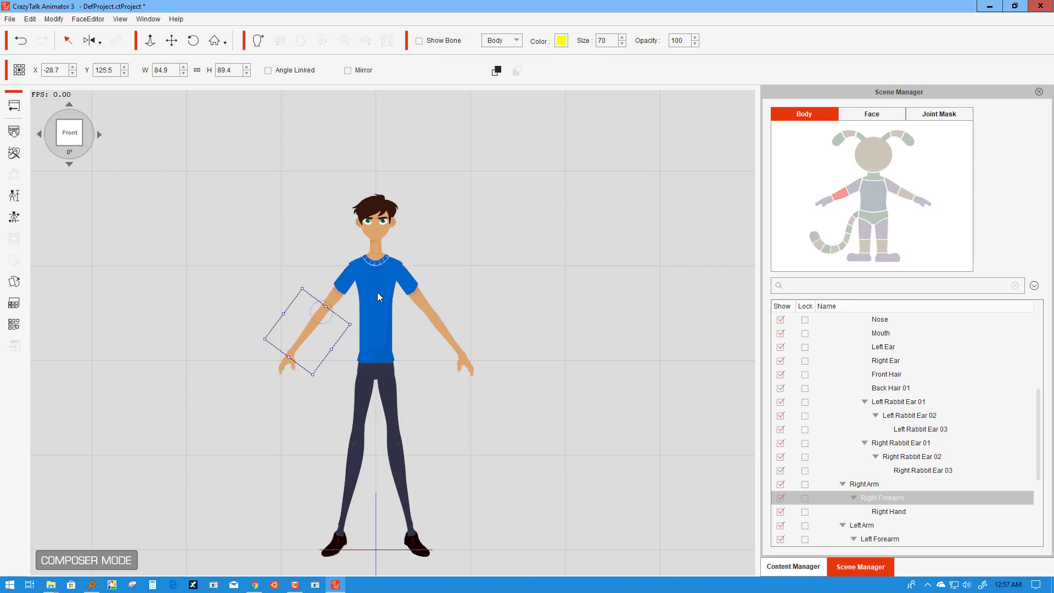
# Step: Undo the right forearm's last height change and try the 1 Default proportion preset with a weight of 26
pyautogui.hotkey('ctrl', 'z')
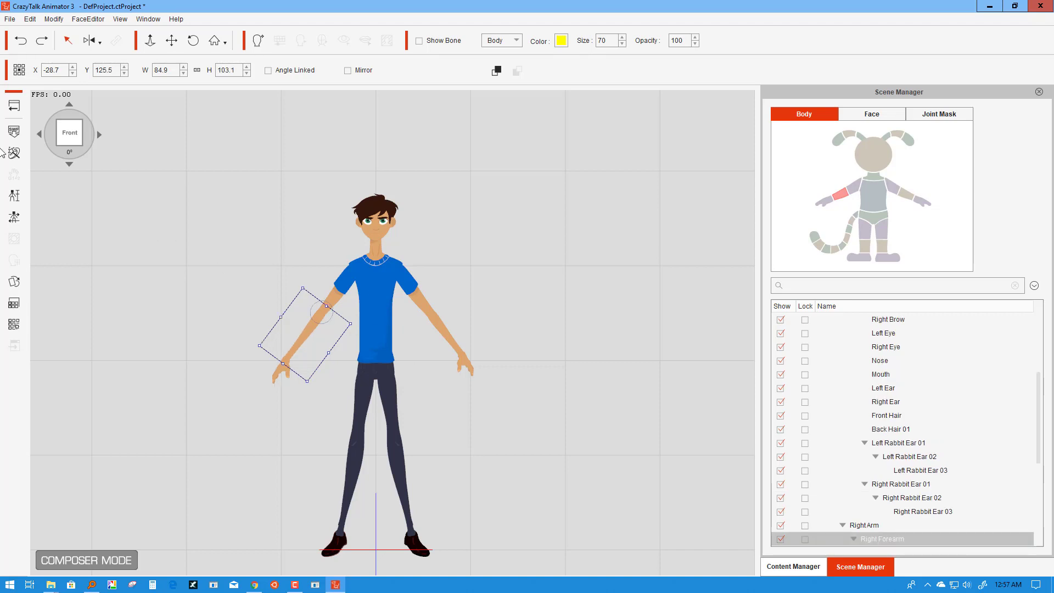
pyautogui.click(14, 196)
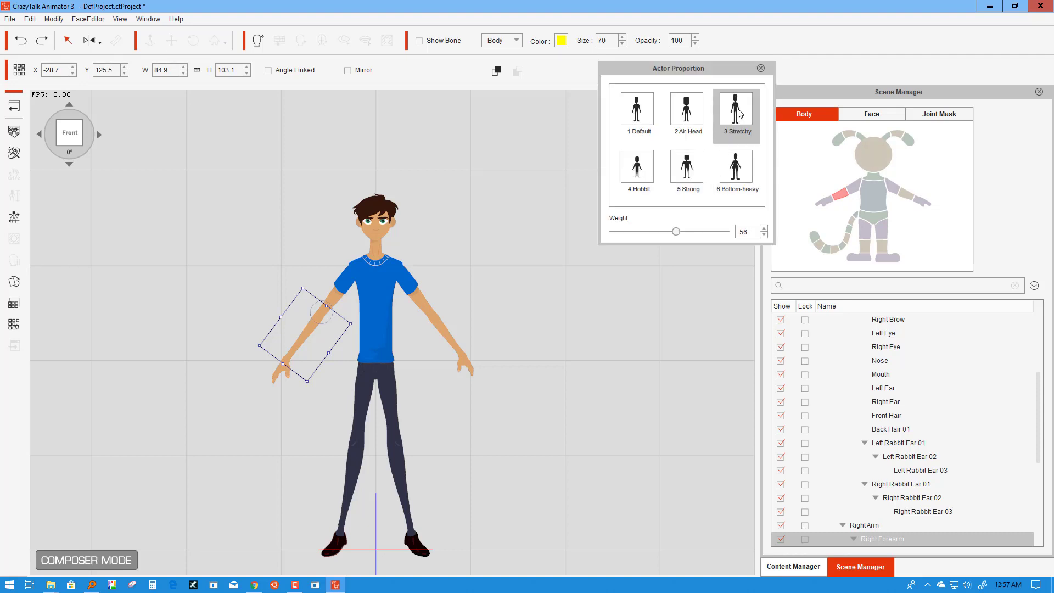
pyautogui.click(640, 110)
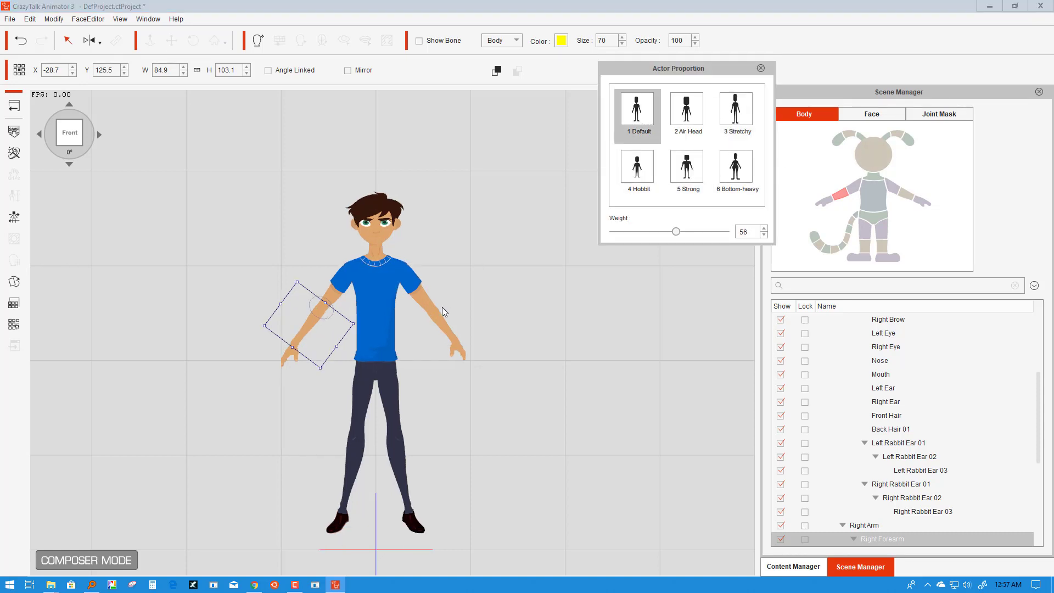
pyautogui.click(637, 108)
pyautogui.moveTo(675, 231); pyautogui.dragTo(643, 232)
pyautogui.click(484, 292)
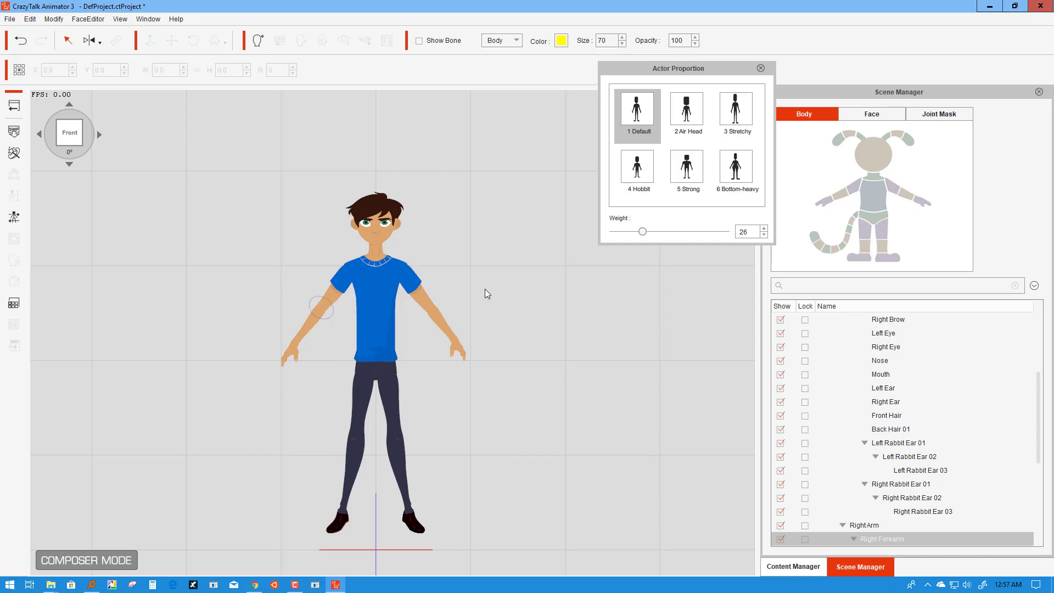
# Step: Undo the earlier limb and preset proportion changes, and apply the 1 Default proportion preset at a weight of 0
pyautogui.hotkey('ctrl', 'z')
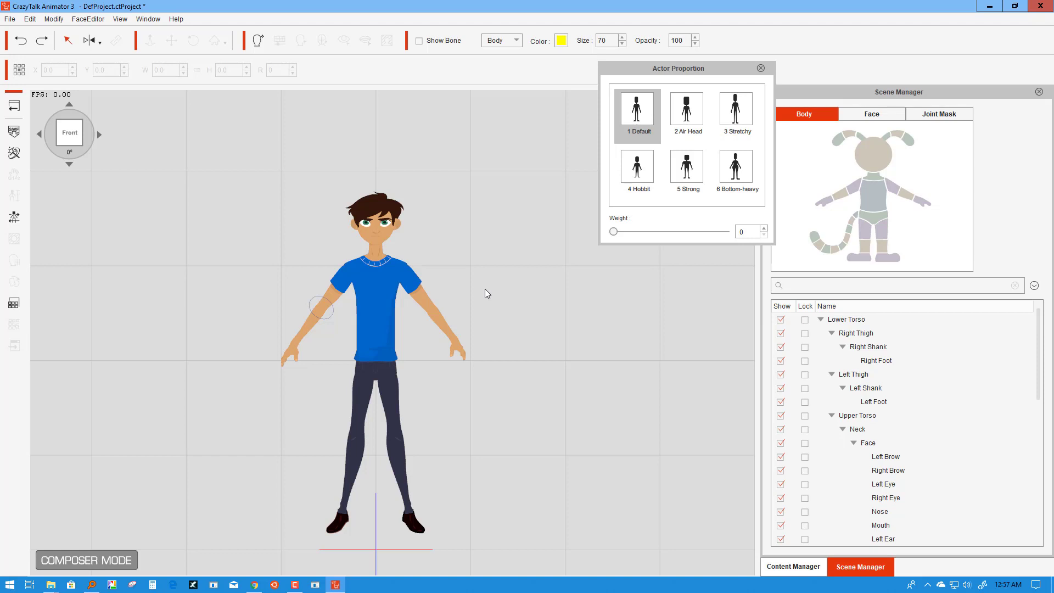
pyautogui.hotkey('ctrl', 'y')
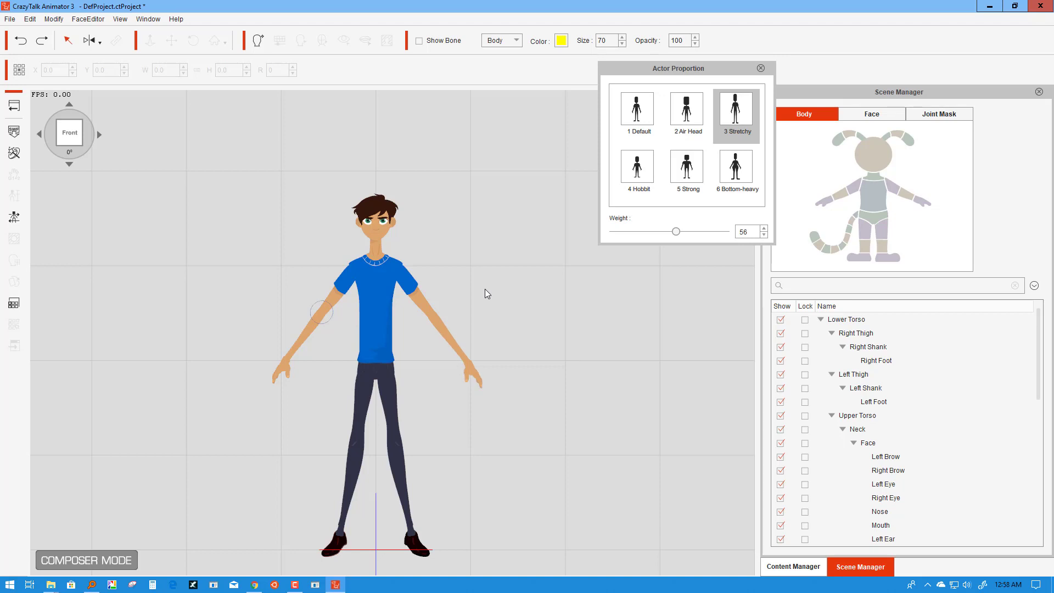
pyautogui.moveTo(321, 312); pyautogui.dragTo(313, 322)
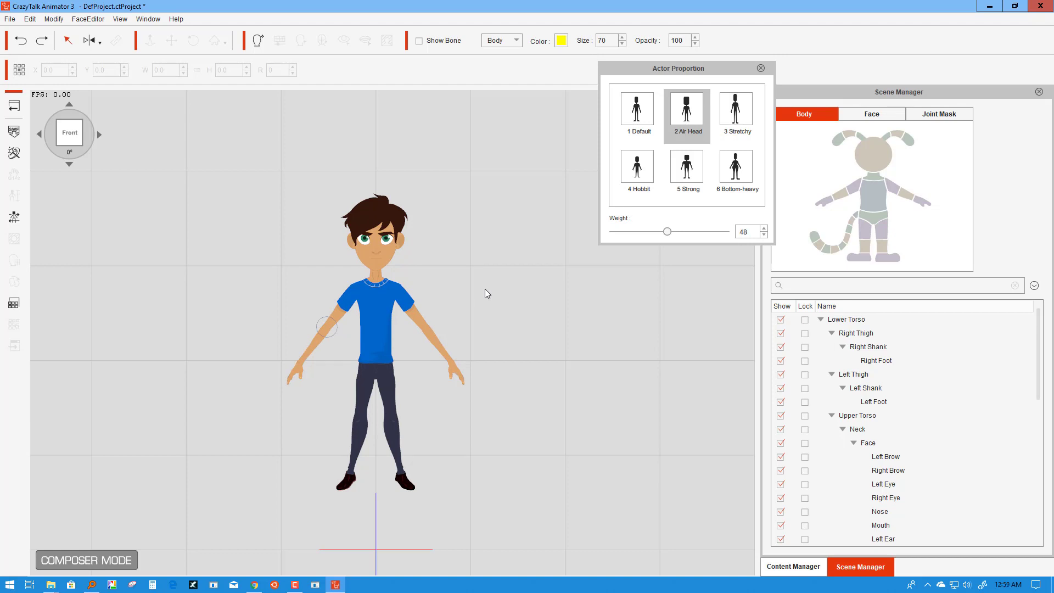
pyautogui.press('Home')
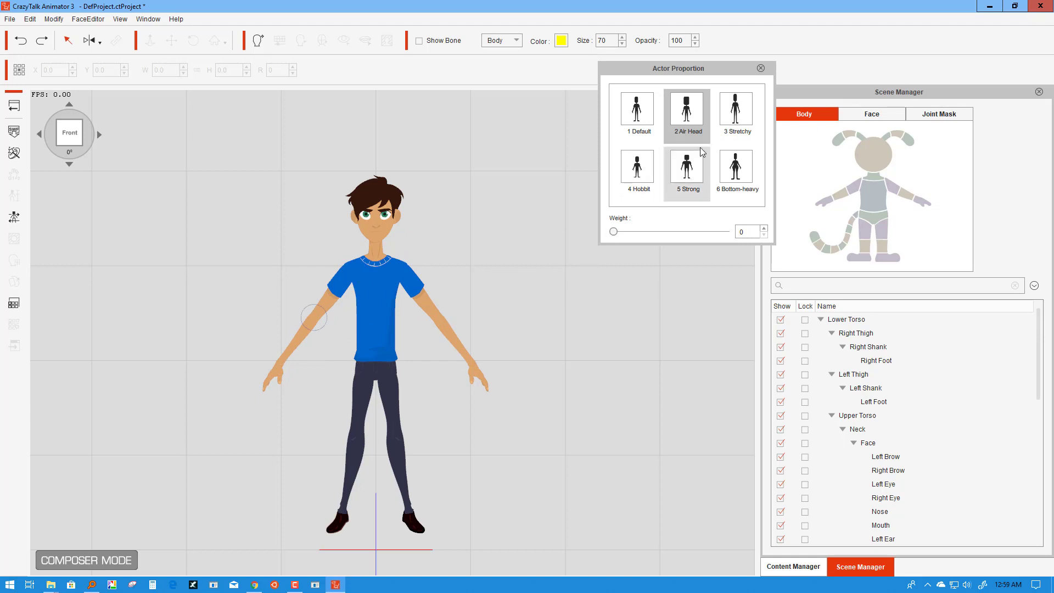
pyautogui.click(646, 116)
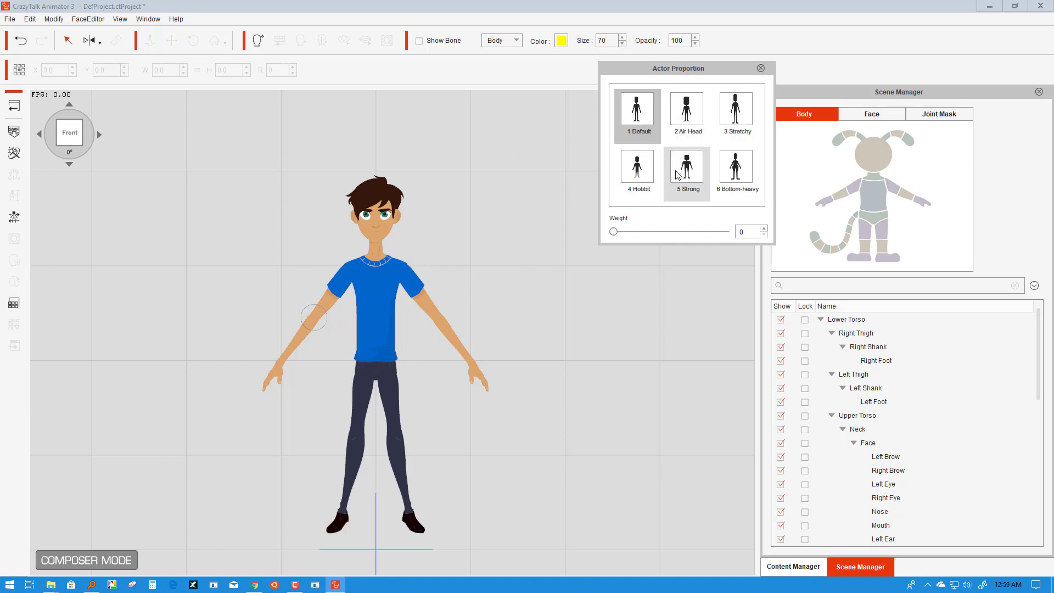
# Step: Try the 6 Bottom-heavy proportion preset at weights of 31 and 22, and set its weight back to 0
pyautogui.click(737, 175)
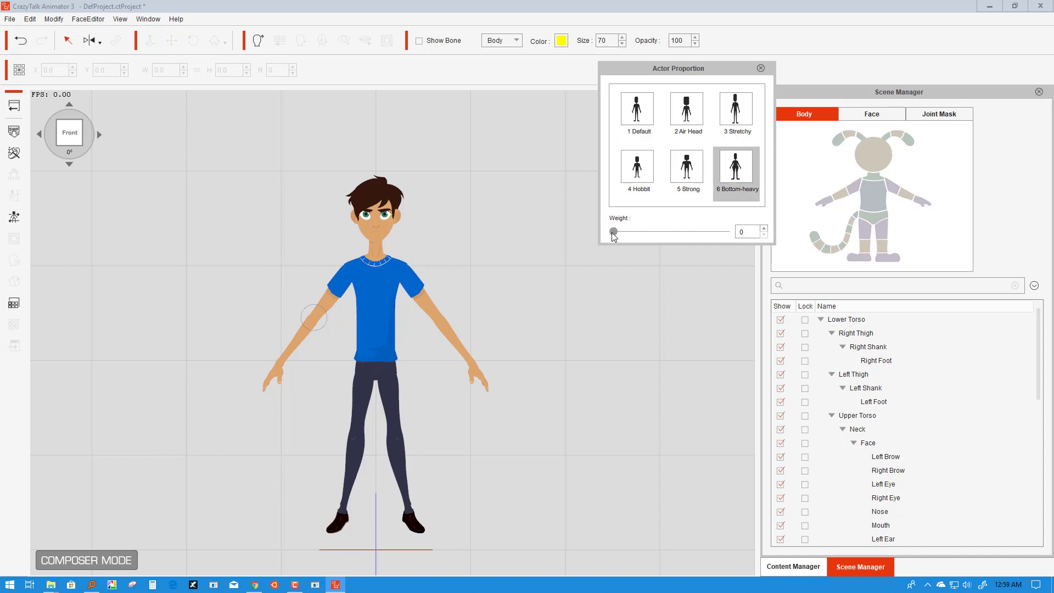
pyautogui.moveTo(612, 235); pyautogui.dragTo(637, 233)
pyautogui.moveTo(637, 234); pyautogui.dragTo(656, 231)
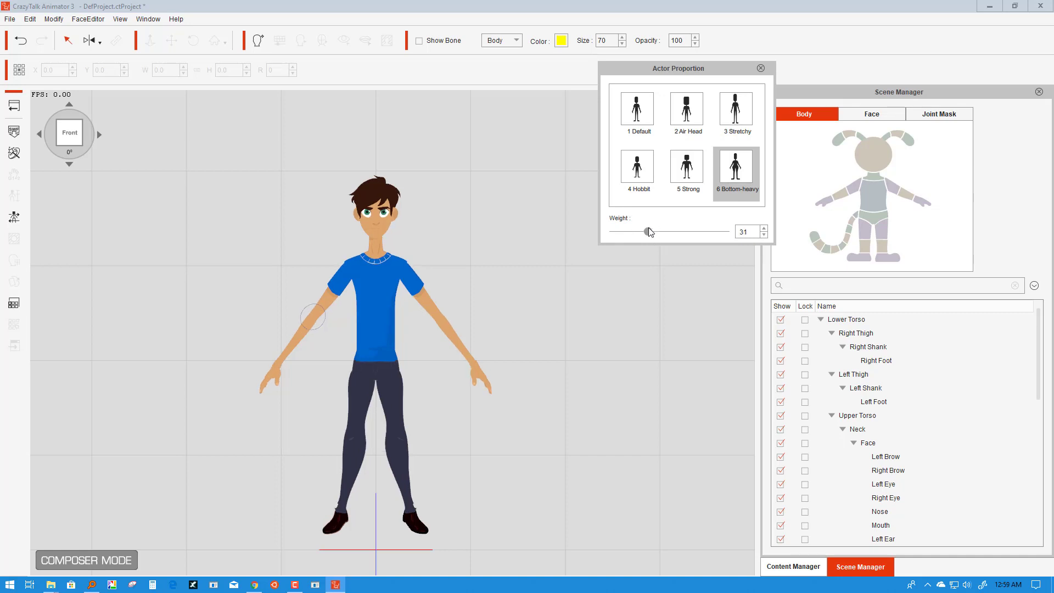
pyautogui.moveTo(648, 231)
pyautogui.mouseDown()
pyautogui.moveTo(656, 231)
pyautogui.moveTo(637, 232)
pyautogui.mouseUp()
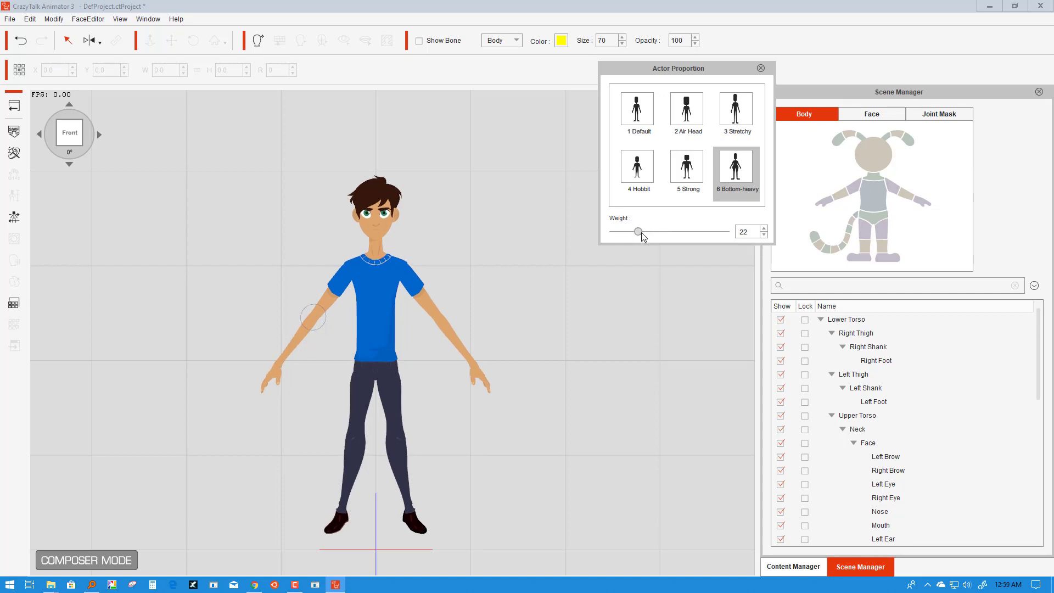
pyautogui.moveTo(638, 232); pyautogui.dragTo(605, 236)
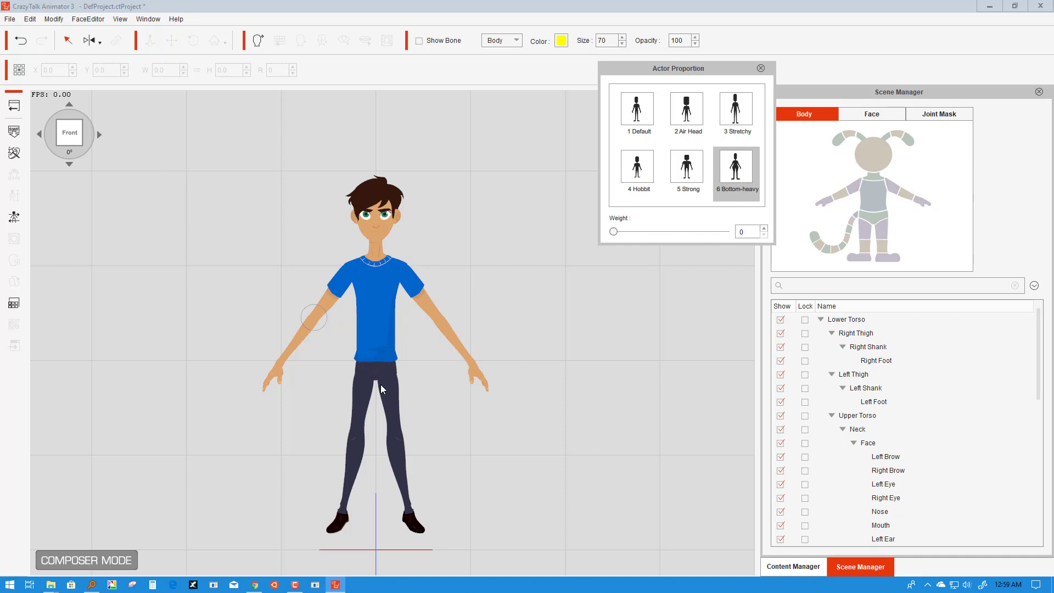
# Step: Close the proportion settings and rotate the left eye slightly clockwise with Mirror and Angle Linked enabled
pyautogui.click(761, 68)
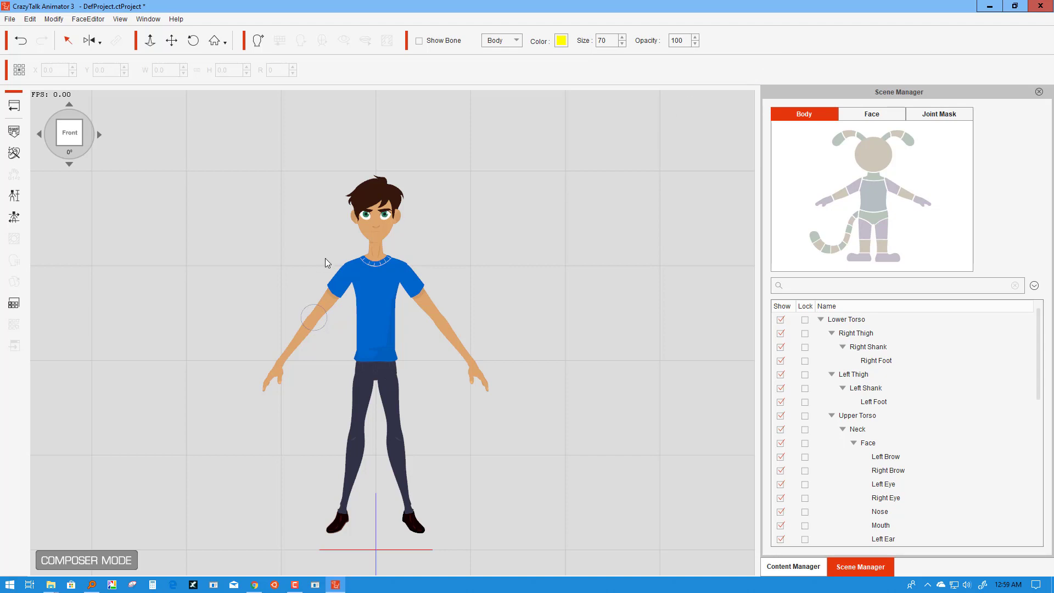
pyautogui.scroll(3, 417, 250)
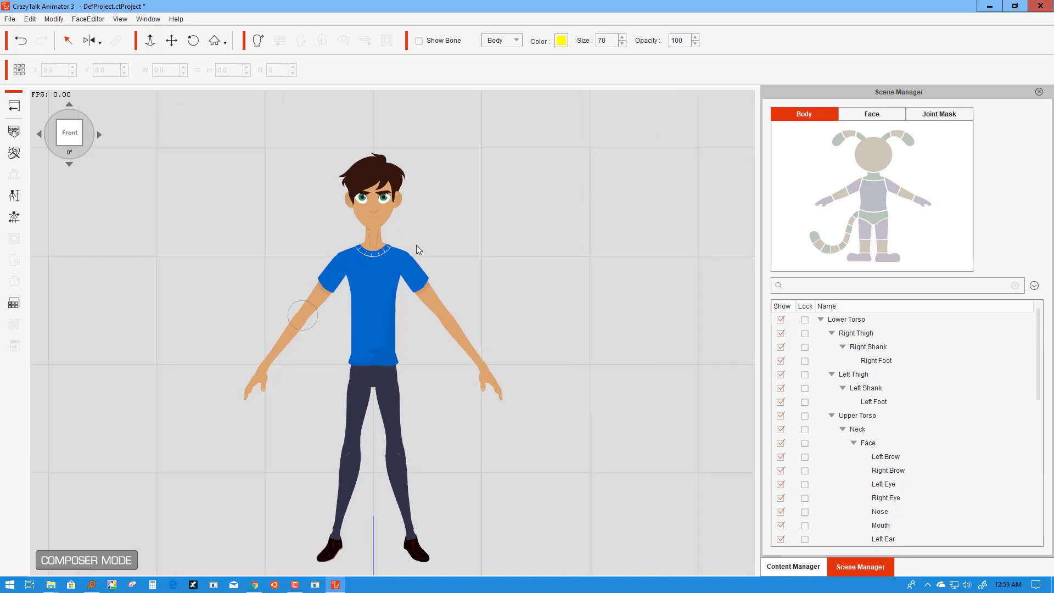
pyautogui.scroll(1, 417, 250)
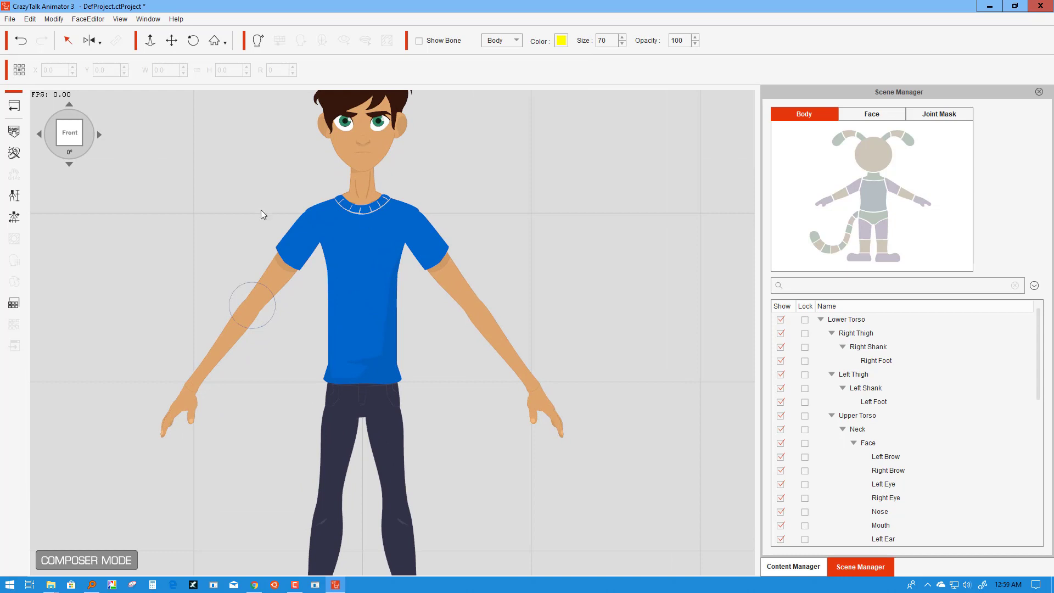
pyautogui.click(171, 40)
pyautogui.moveTo(447, 143); pyautogui.dragTo(439, 246)
pyautogui.scroll(2, 400, 280)
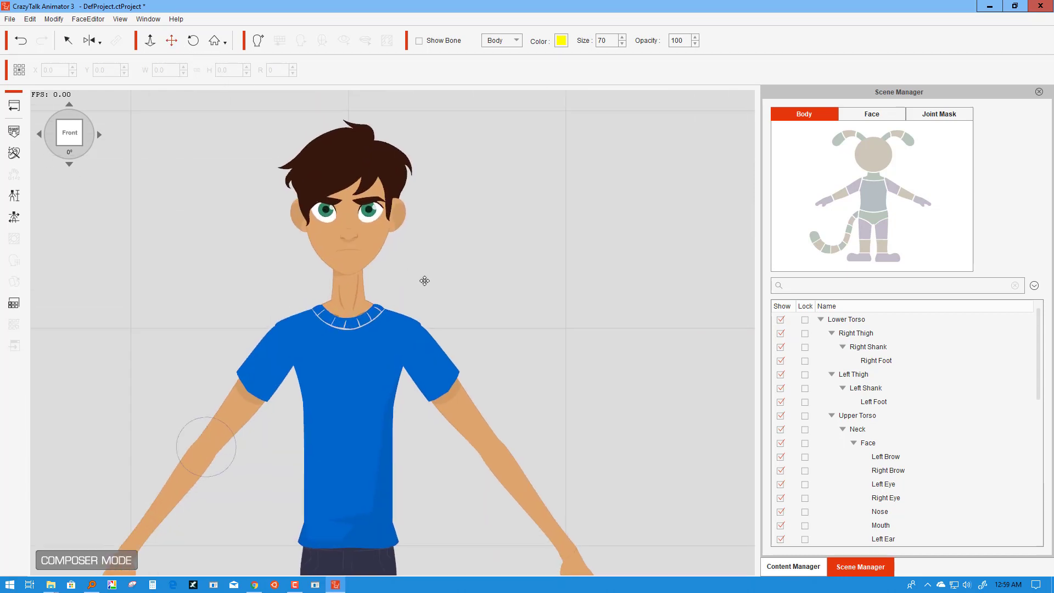
pyautogui.scroll(1, 425, 308)
pyautogui.scroll(2, 450, 275)
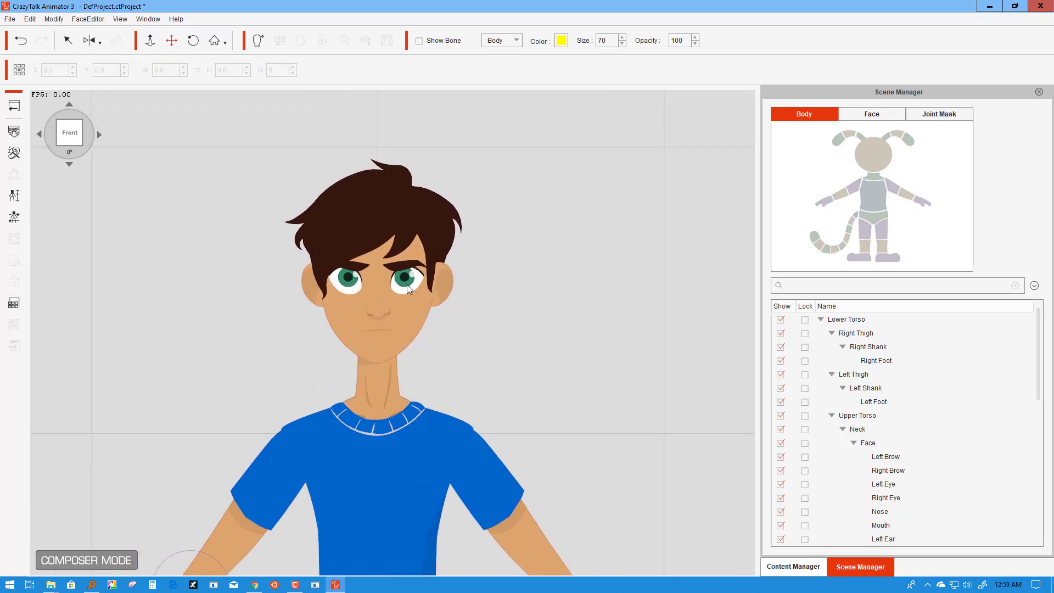
pyautogui.click(406, 284)
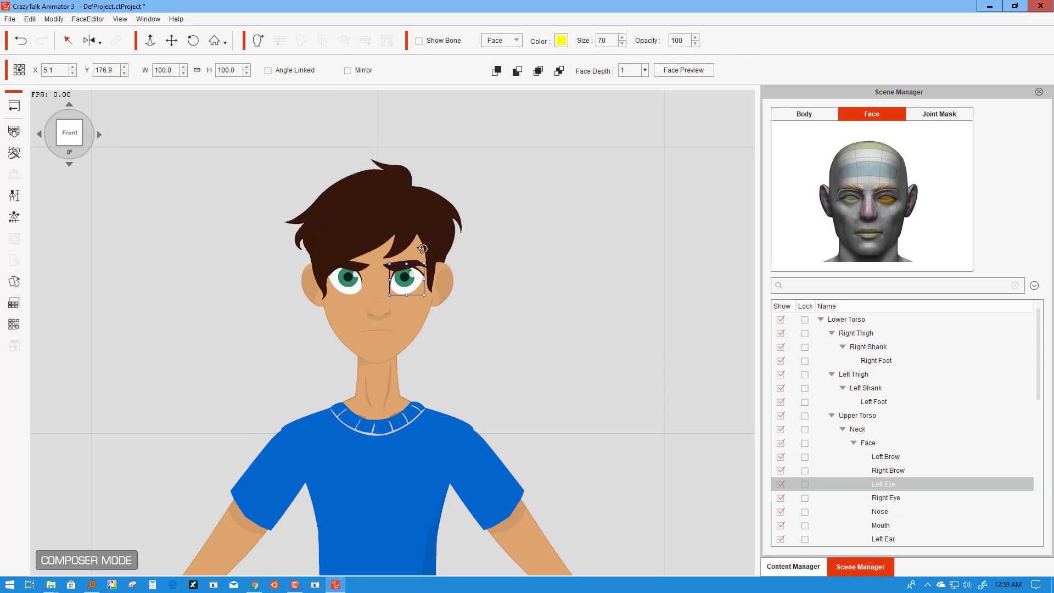
pyautogui.click(348, 70)
pyautogui.moveTo(432, 256); pyautogui.dragTo(431, 262)
pyautogui.moveTo(432, 260); pyautogui.dragTo(436, 265)
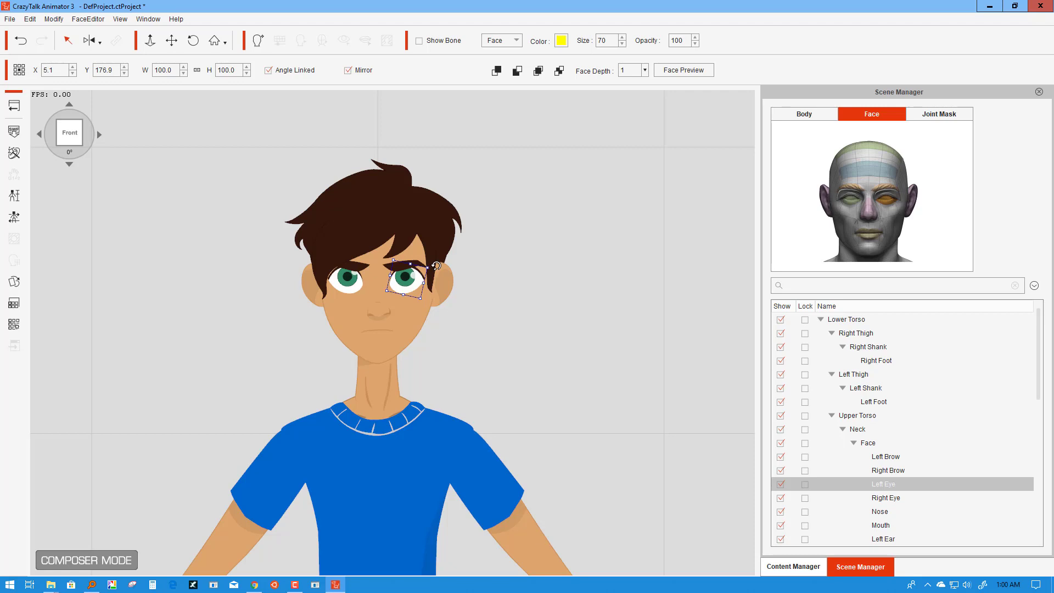
pyautogui.click(437, 267)
# Step: Scale the mirrored left eye to 68.8 in width and height and shift it to about X 12.4, Y 177.1
pyautogui.click(409, 283)
pyautogui.moveTo(429, 266); pyautogui.dragTo(421, 270)
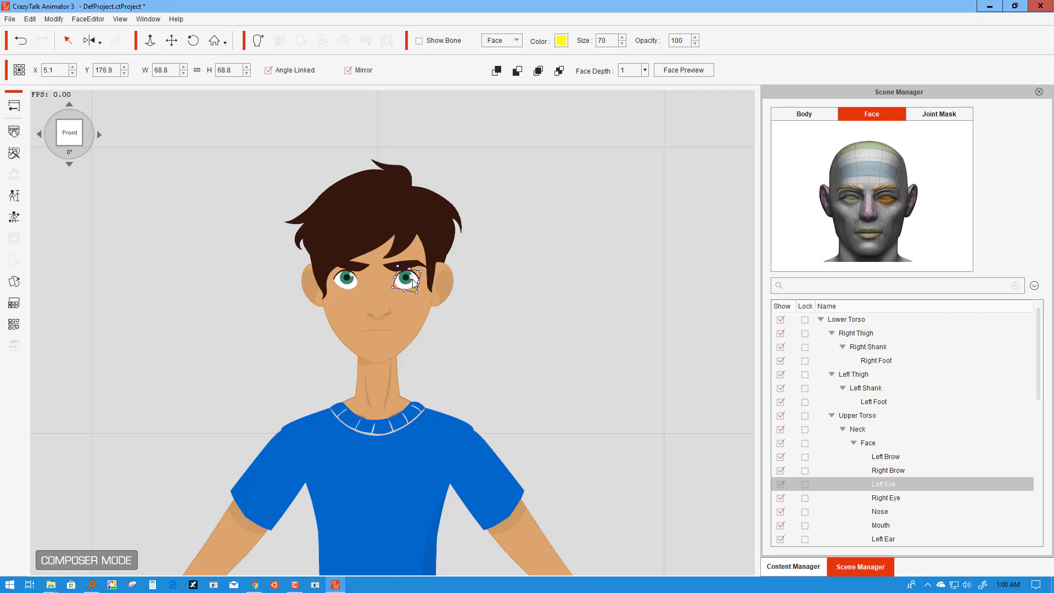
pyautogui.moveTo(414, 280); pyautogui.dragTo(408, 279)
pyautogui.click(413, 276)
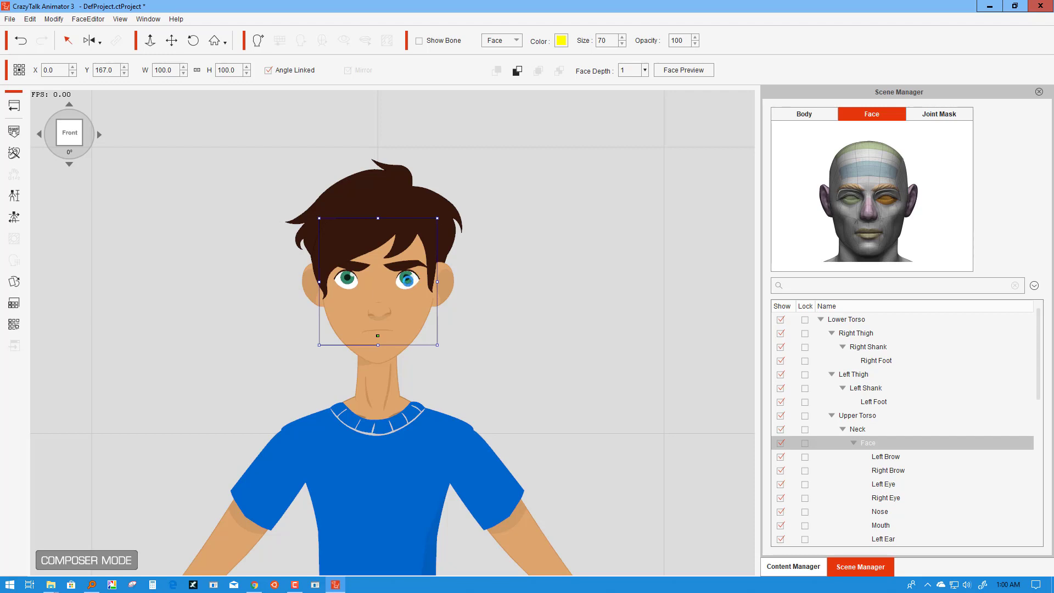
pyautogui.hotkey('ctrl', 'z')
pyautogui.click(407, 279)
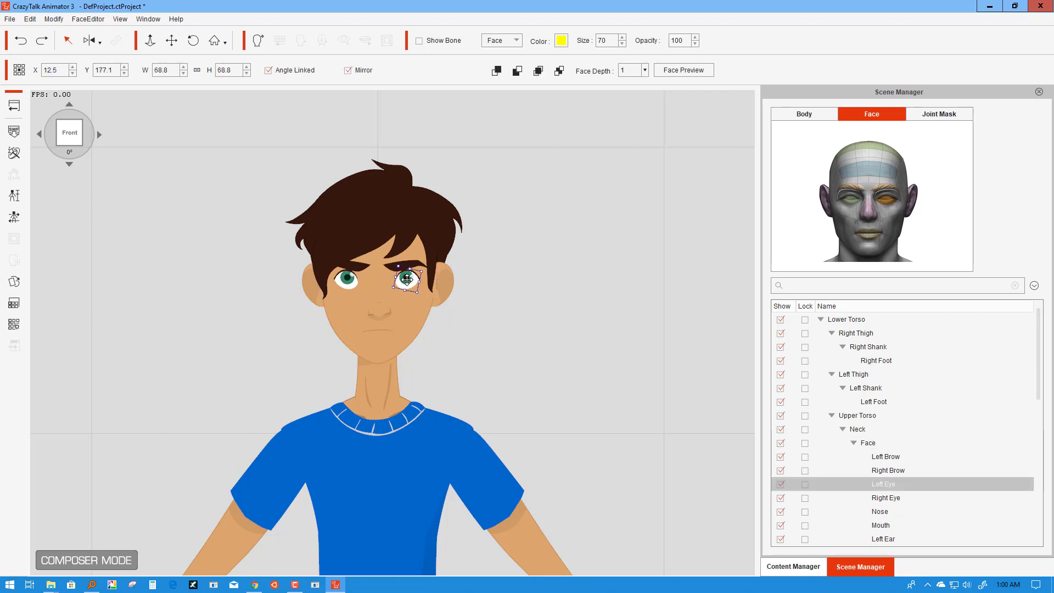
pyautogui.click(406, 280)
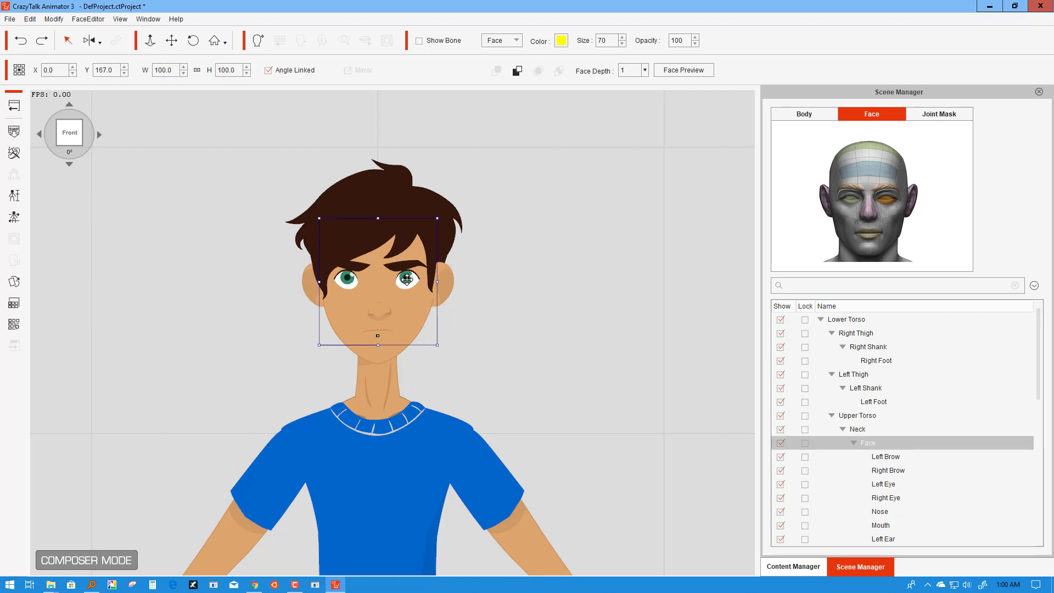
pyautogui.click(407, 279)
pyautogui.moveTo(407, 279); pyautogui.dragTo(408, 276)
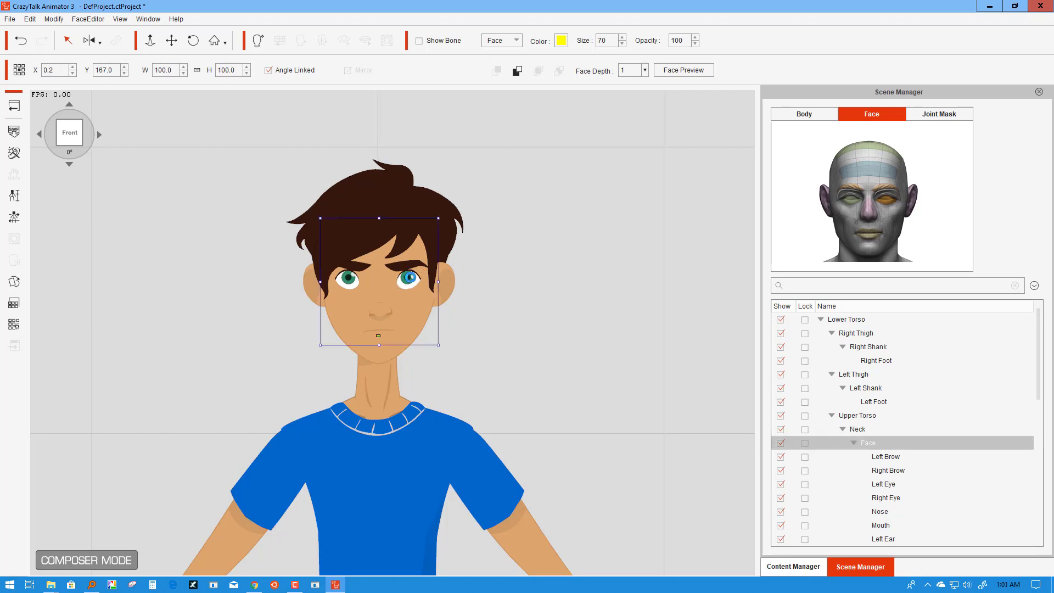
pyautogui.hotkey('ctrl', 'z')
# Step: Move the left eye slightly toward the nose to X 12.0, Y 176.9, mirroring the change to the right eye
pyautogui.click(885, 199)
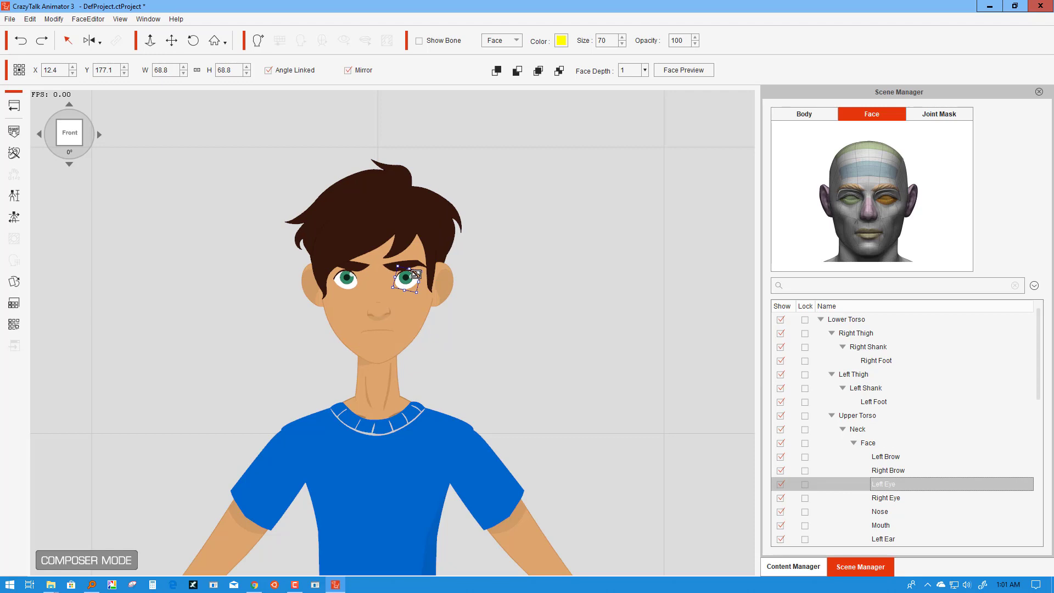
pyautogui.moveTo(417, 275)
pyautogui.mouseDown()
pyautogui.moveTo(404, 281)
pyautogui.moveTo(418, 293)
pyautogui.moveTo(413, 274)
pyautogui.mouseUp()
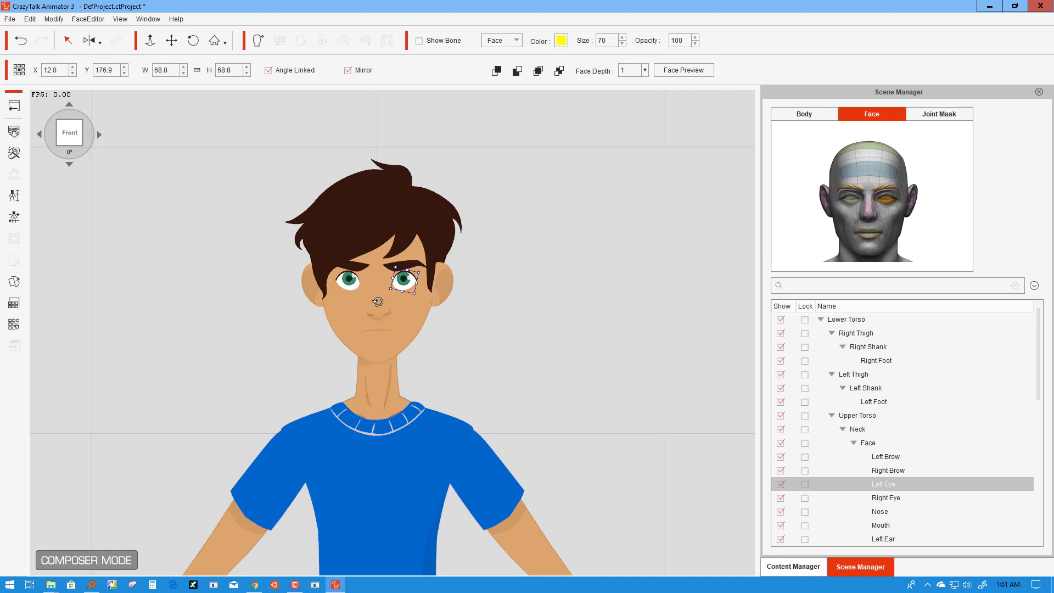
# Step: Enlarge the nose to 132.1 in width and height, and undo the stray move of the whole face
pyautogui.click(383, 308)
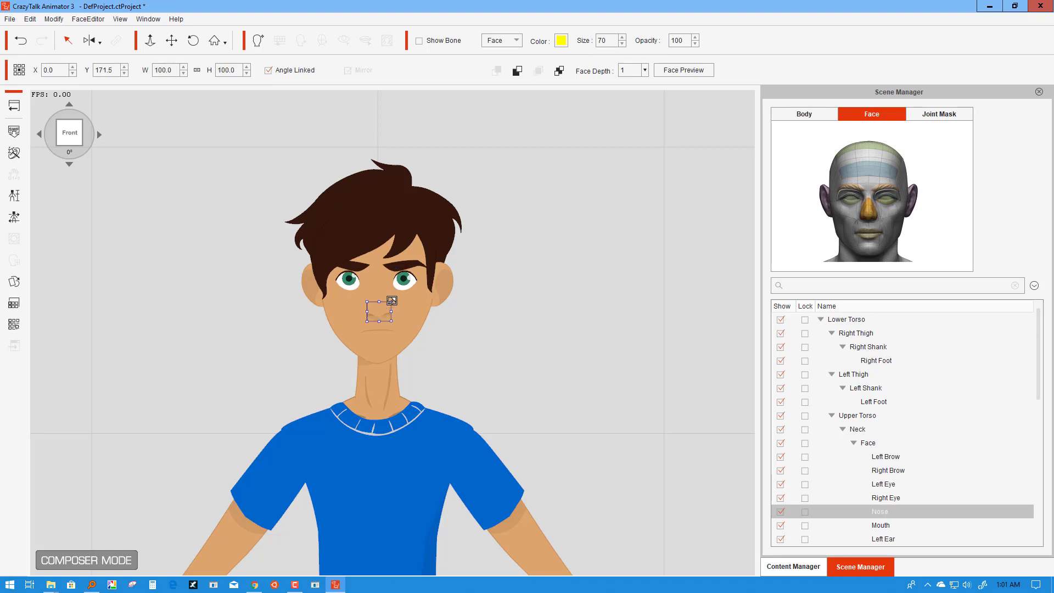
pyautogui.moveTo(392, 299); pyautogui.dragTo(401, 296)
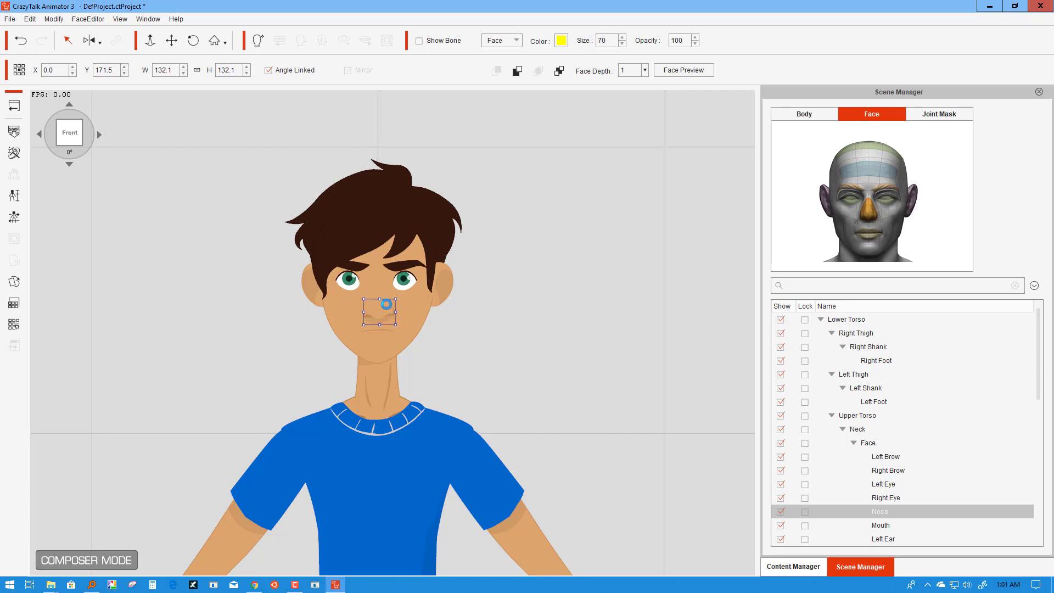
pyautogui.click(383, 303)
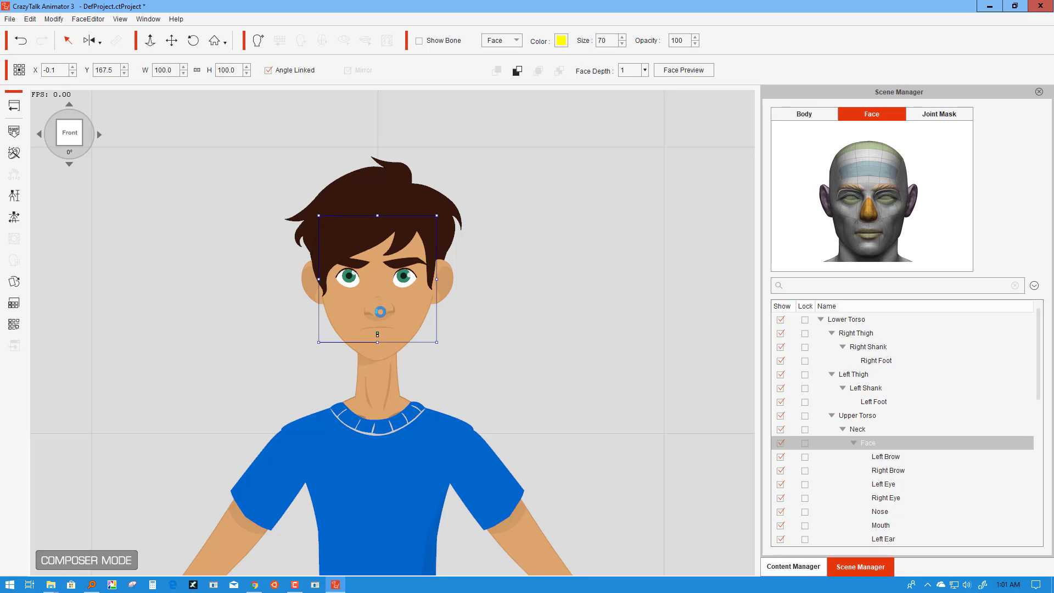
pyautogui.hotkey('ctrl', 'z')
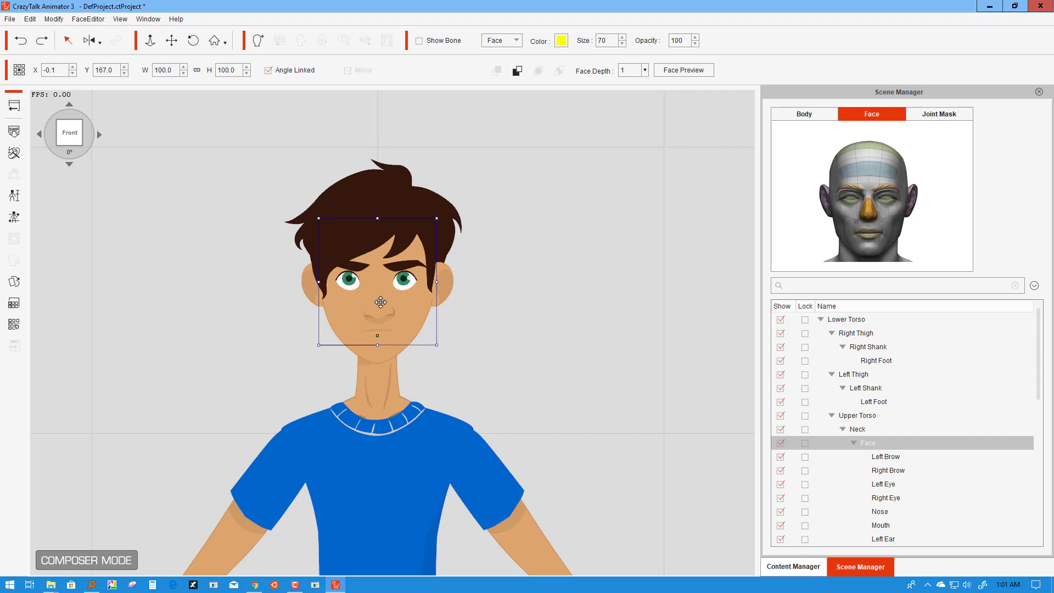
# Step: Raise the nose on the face to a Y position of 172.5
pyautogui.click(380, 302)
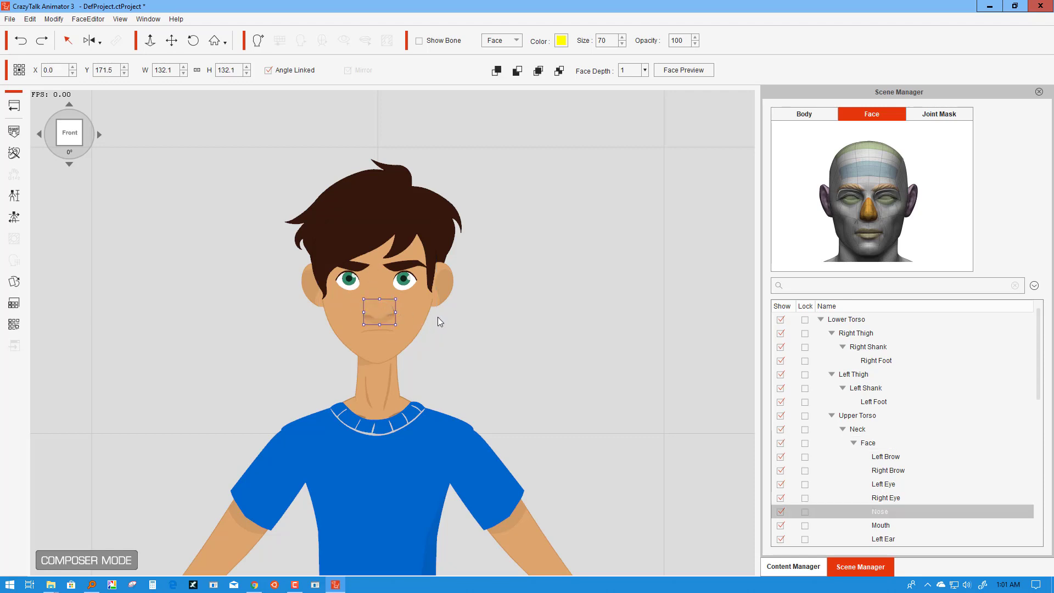
pyautogui.press('Up')
pyautogui.press('Up')
pyautogui.press('Up')
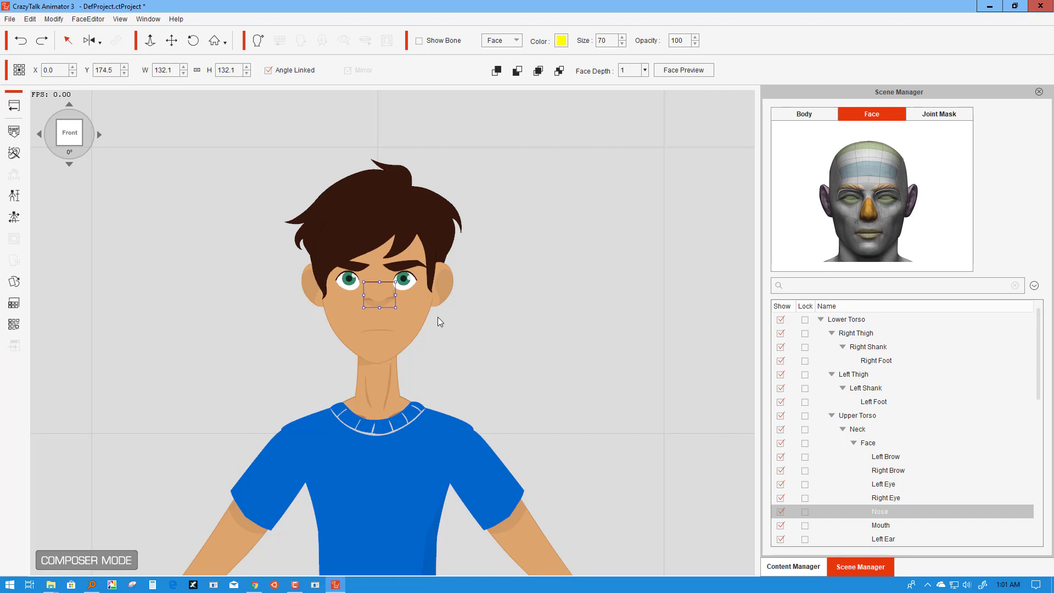
pyautogui.press('Up')
pyautogui.press('Down')
pyautogui.press('Down')
pyautogui.press('Down')
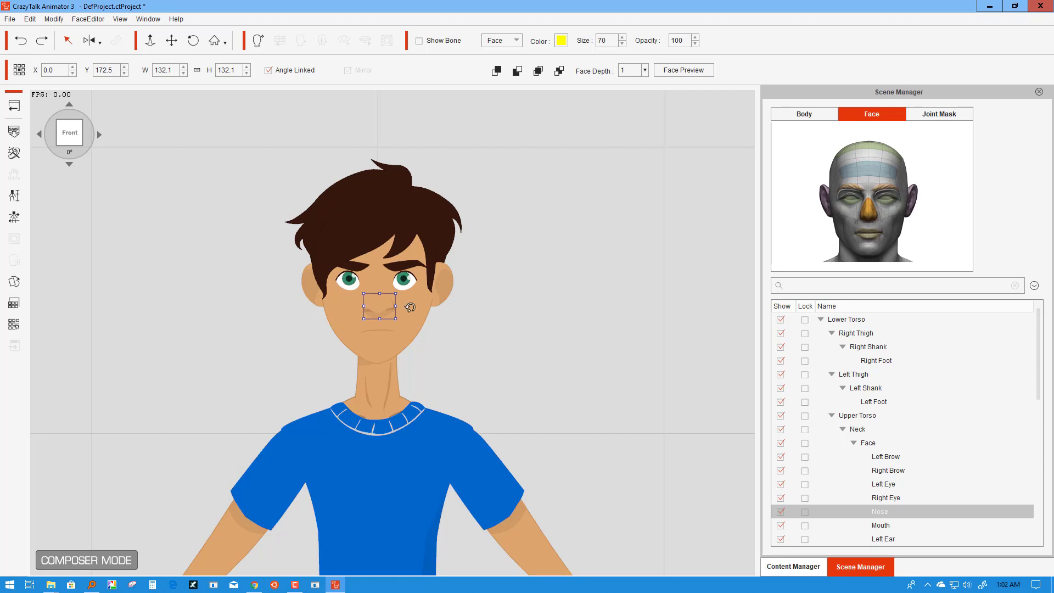
# Step: Lower the whole face slightly to a Y position of 166.8, then clear the selection
pyautogui.click(405, 267)
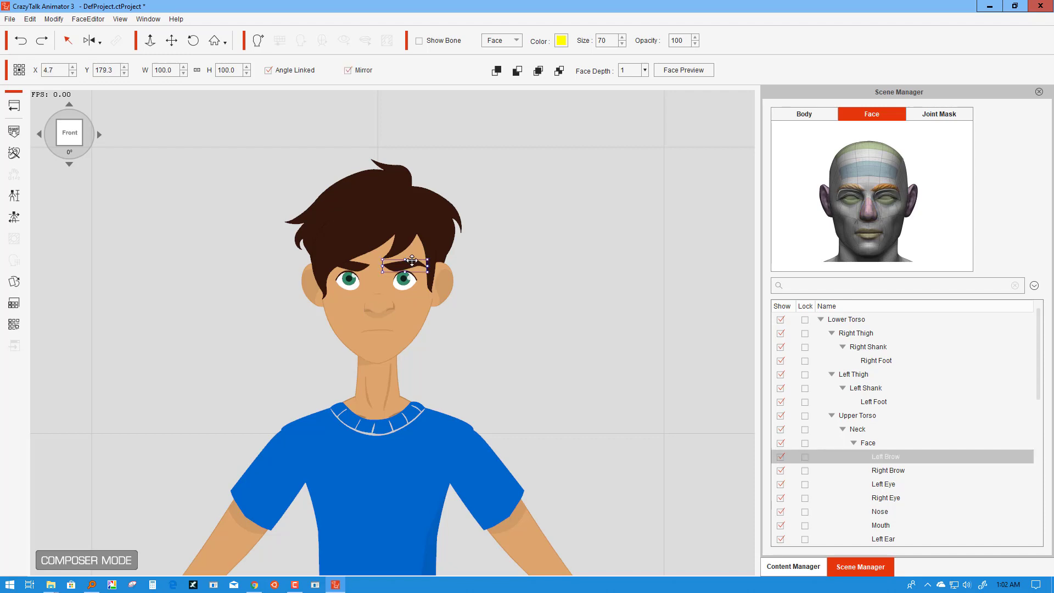
pyautogui.moveTo(407, 264); pyautogui.dragTo(407, 264)
pyautogui.click(408, 265)
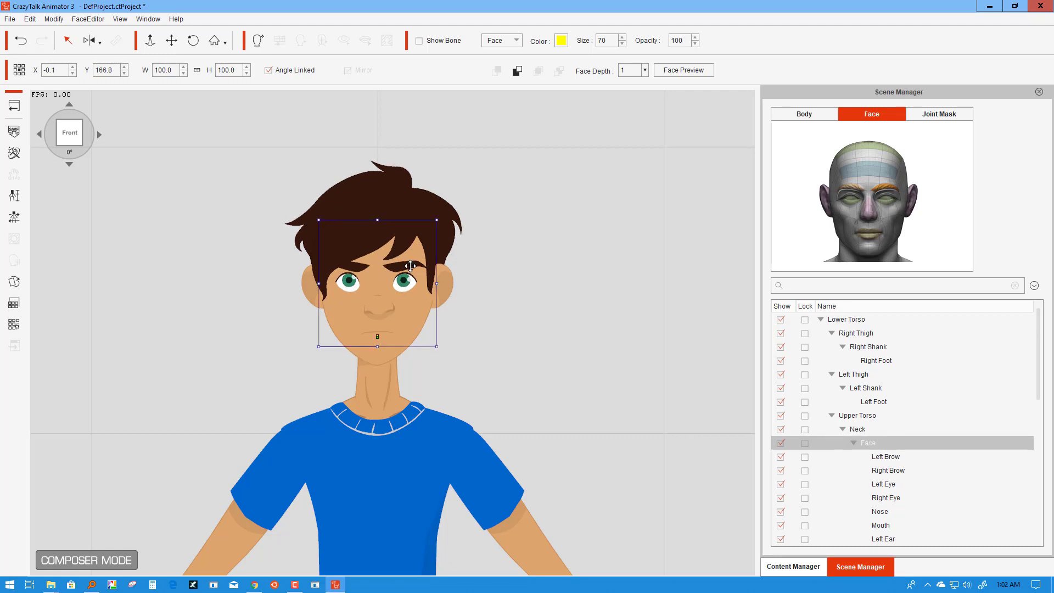
pyautogui.click(529, 265)
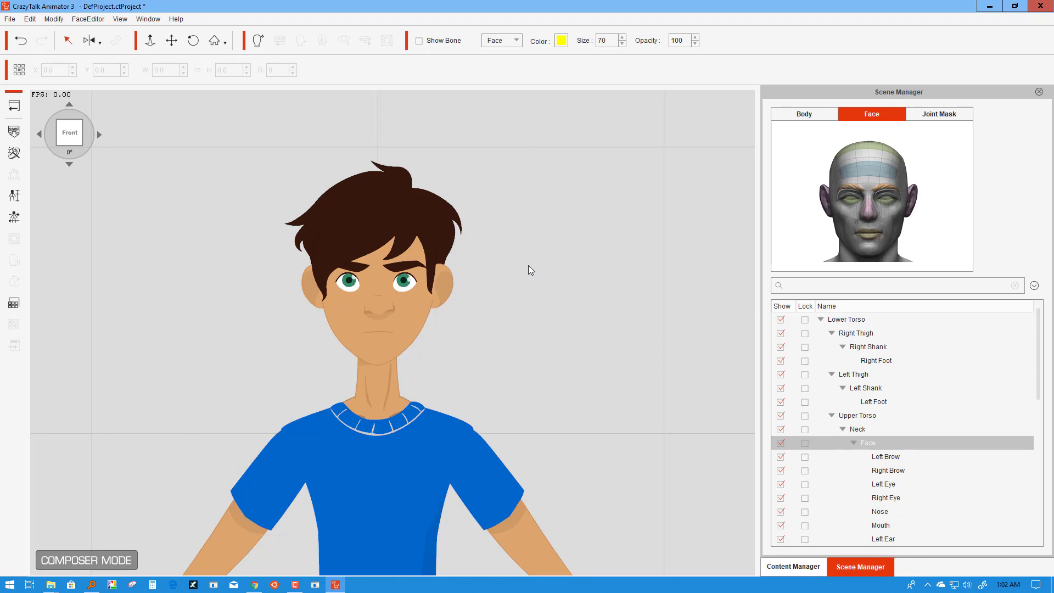
# Step: Rescale the left eye to about 69.6 in width and height, with mirroring applied to the right eye
pyautogui.click(418, 278)
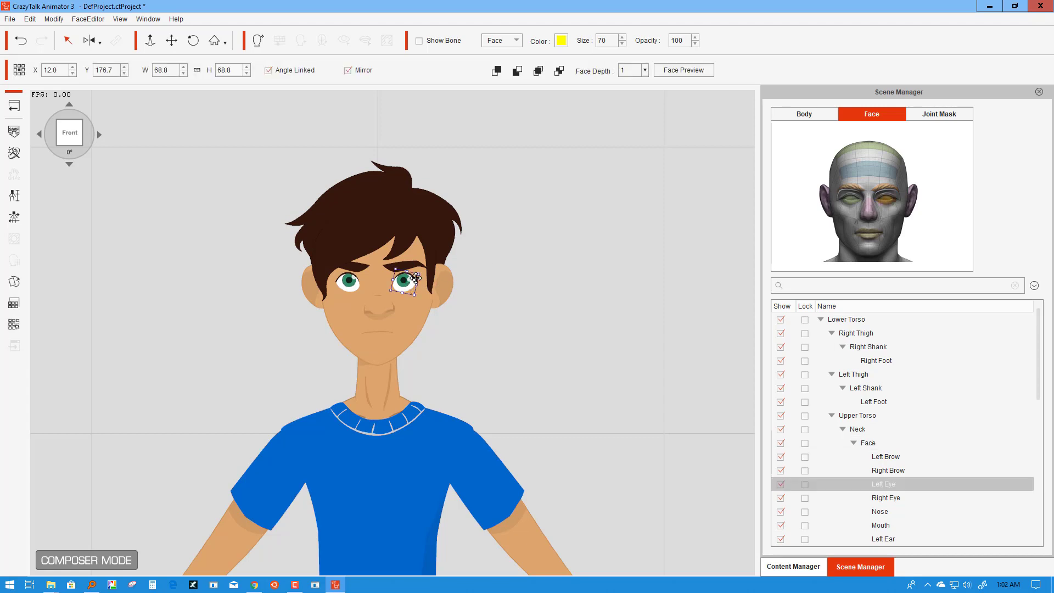
pyautogui.moveTo(419, 273); pyautogui.dragTo(423, 271)
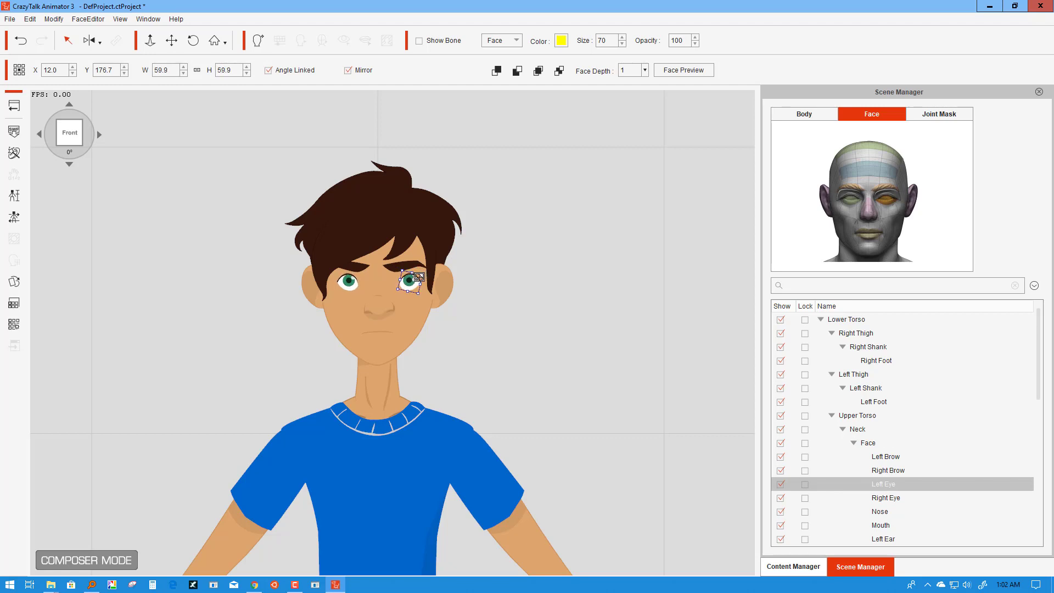
pyautogui.moveTo(423, 272); pyautogui.dragTo(417, 277)
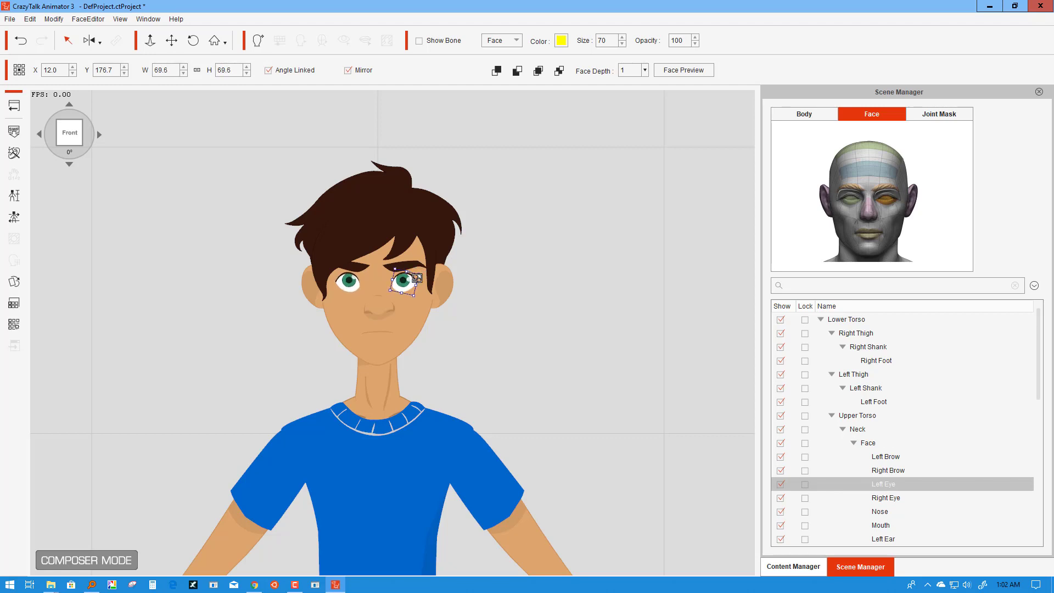
# Step: Shrink the left ear to about 82.7 in width and height, with mirroring applied to the right ear
pyautogui.click(509, 293)
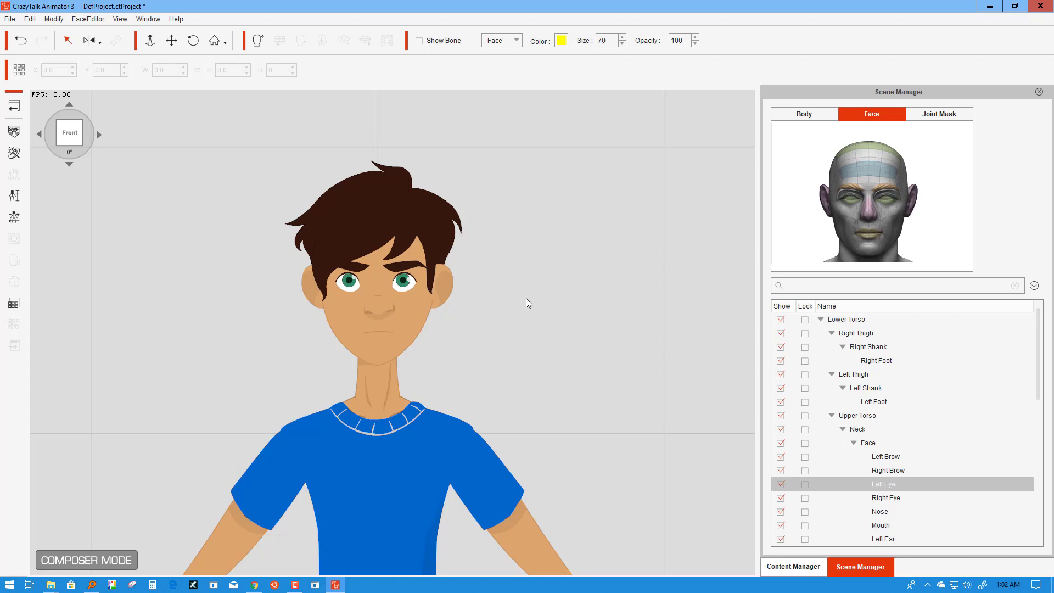
pyautogui.click(451, 281)
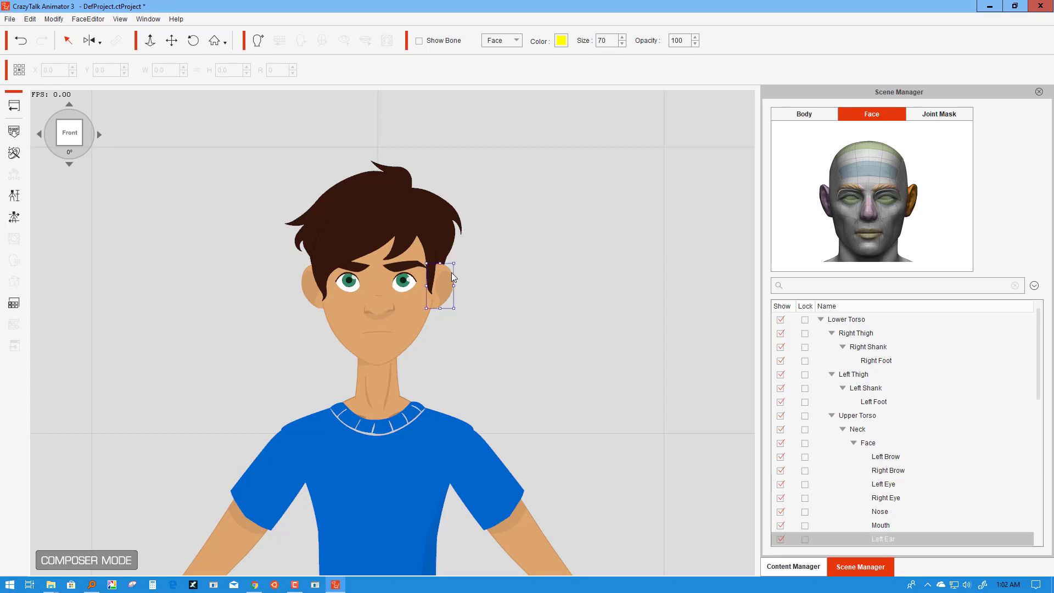
pyautogui.moveTo(455, 259); pyautogui.dragTo(454, 266)
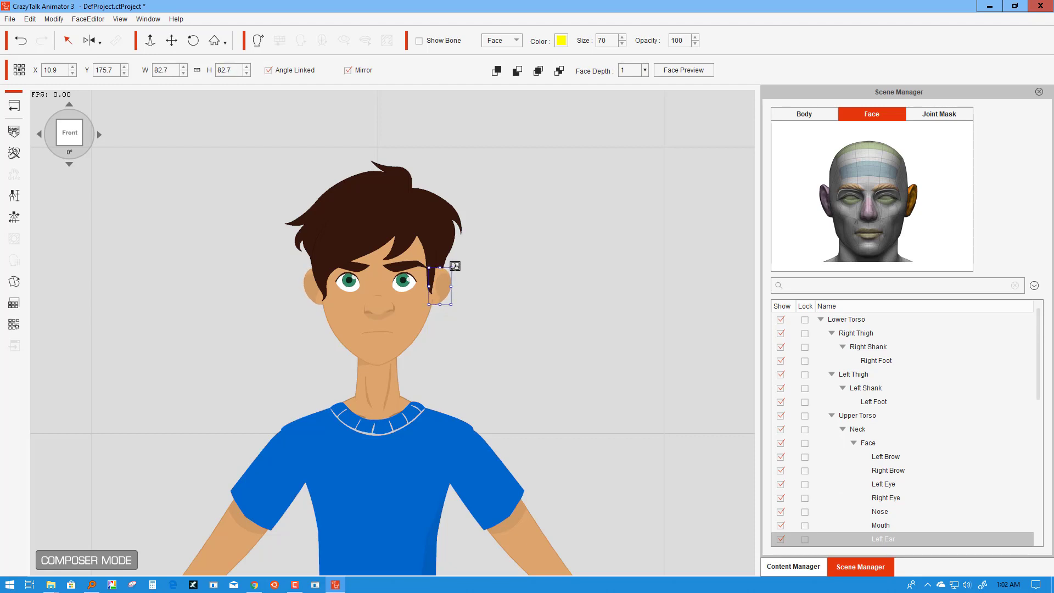
# Step: Resize the mouth and jaw piece to about 100.4 in width and 96.5 in height, keeping its Y position at 168.7
pyautogui.click(372, 352)
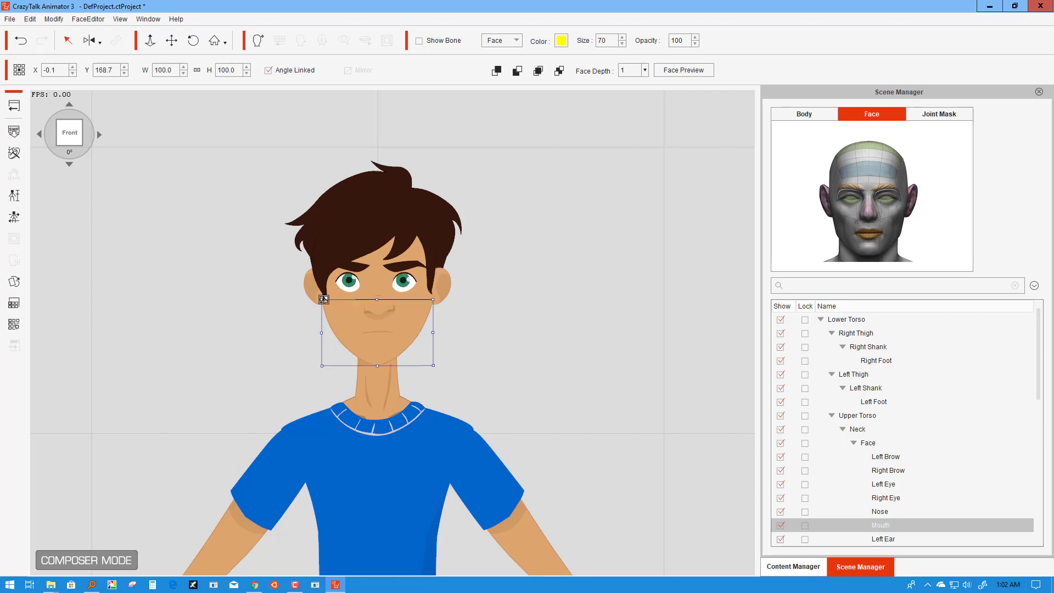
pyautogui.moveTo(326, 301)
pyautogui.mouseDown()
pyautogui.moveTo(313, 299)
pyautogui.moveTo(324, 299)
pyautogui.mouseUp()
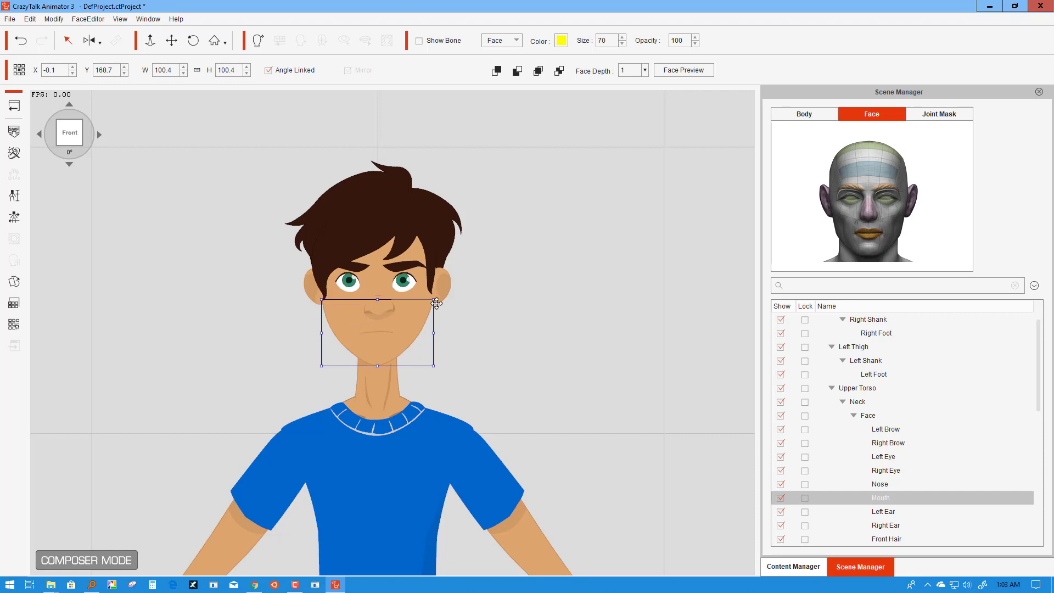
pyautogui.moveTo(378, 367)
pyautogui.mouseDown()
pyautogui.moveTo(378, 356)
pyautogui.moveTo(379, 365)
pyautogui.mouseUp()
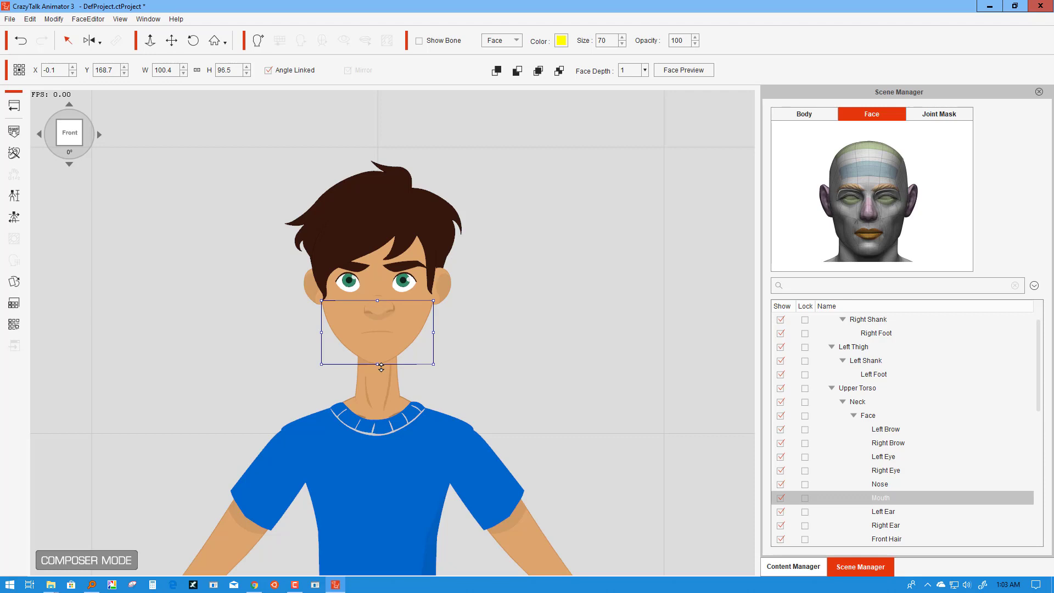
pyautogui.press('Up')
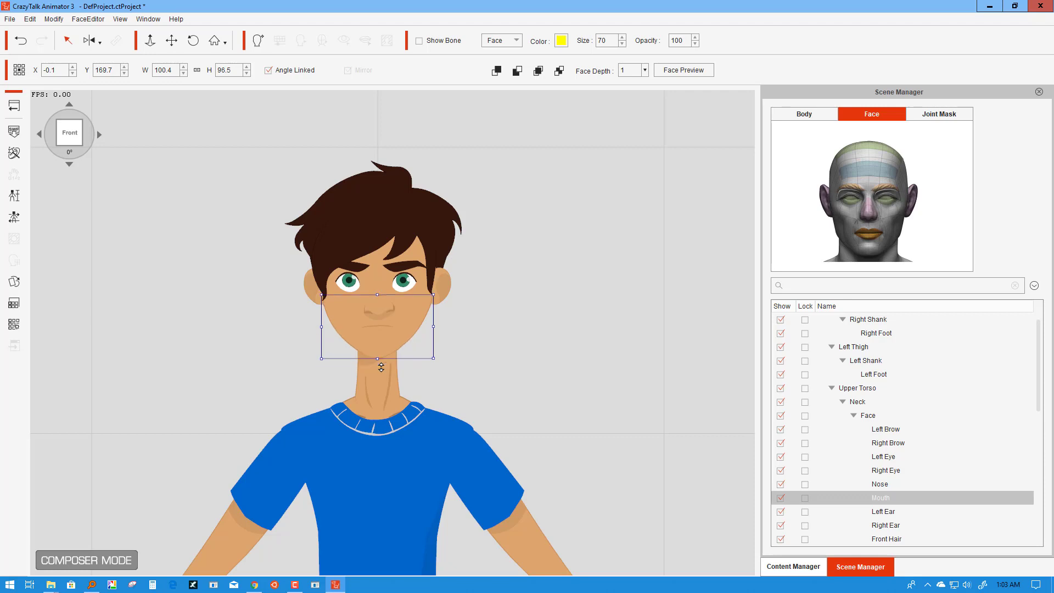
pyautogui.press('Down')
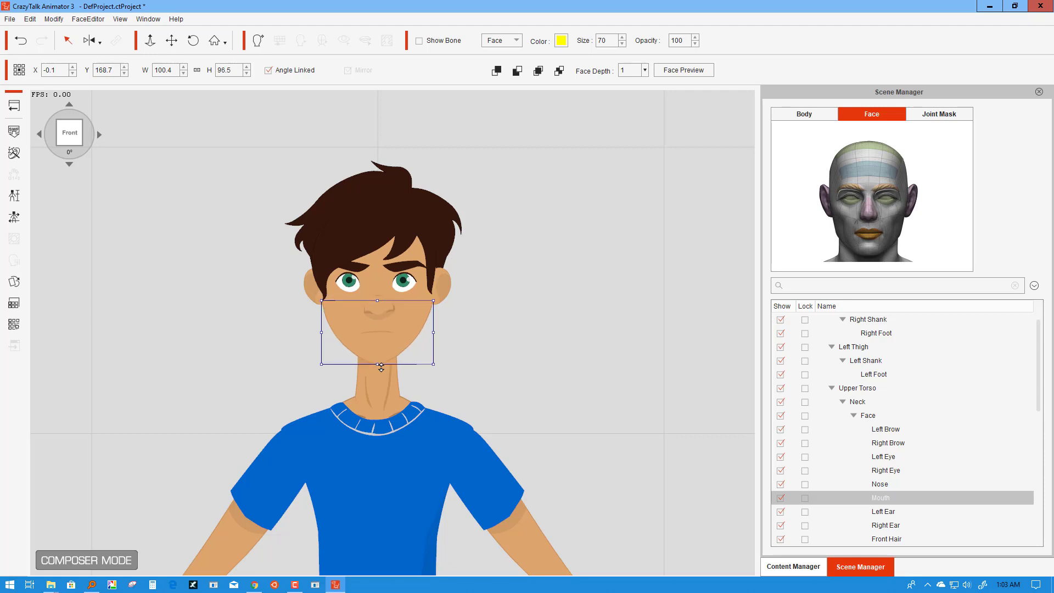
pyautogui.click(487, 332)
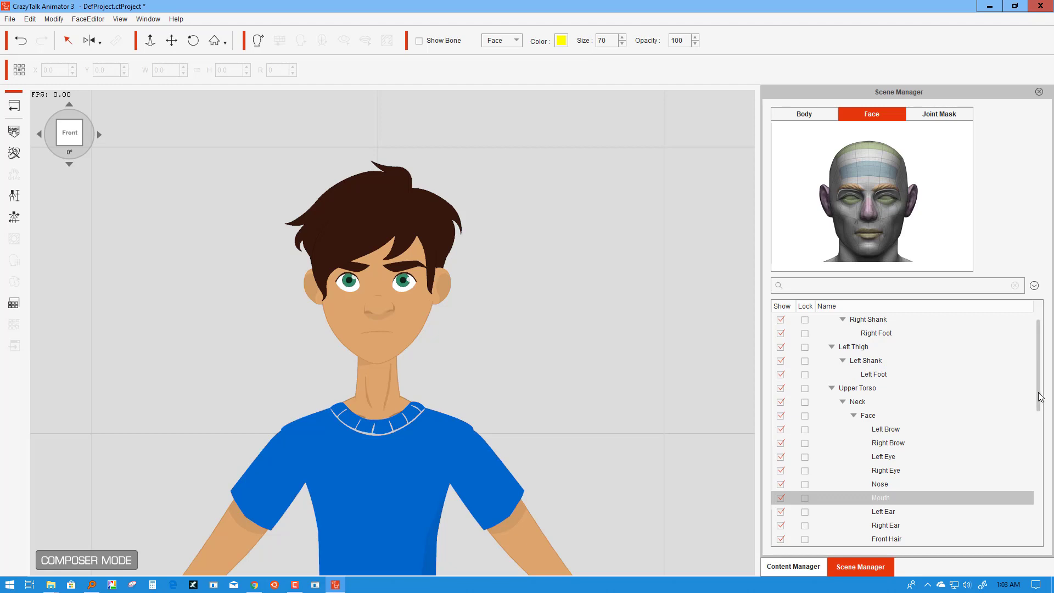
# Step: Look through the face parts in the scene list and return from Composer mode to the stage
pyautogui.scroll(-3, 1041, 476)
pyautogui.scroll(-4, 1041, 477)
pyautogui.scroll(8, 1021, 363)
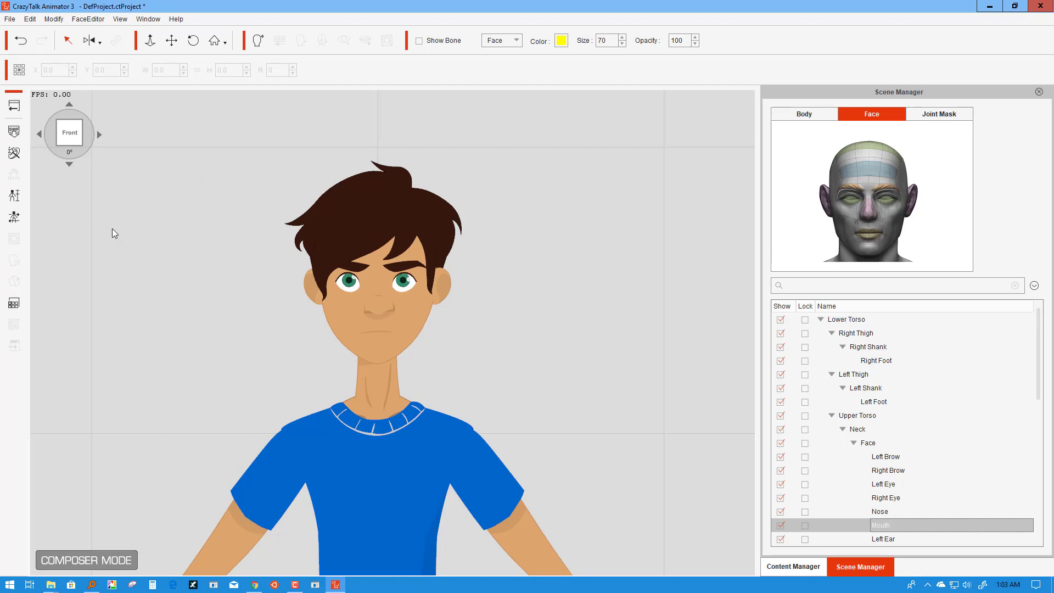
pyautogui.click(14, 107)
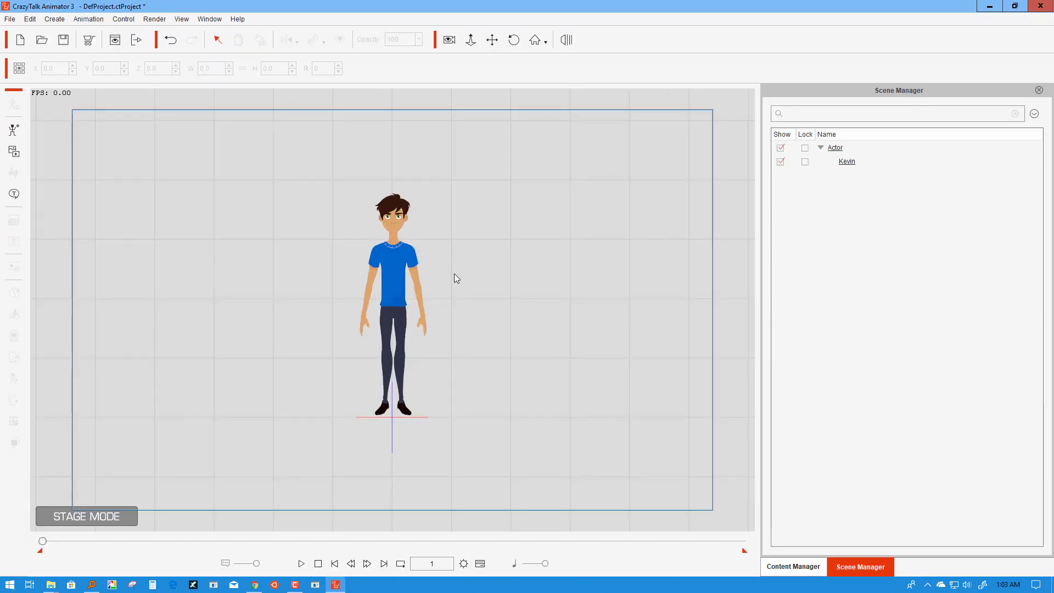
# Step: Add an original Kevin Base from the Toon Titan characters and place it beside the dressed character at about X -29.1, Y -10.7
pyautogui.click(812, 559)
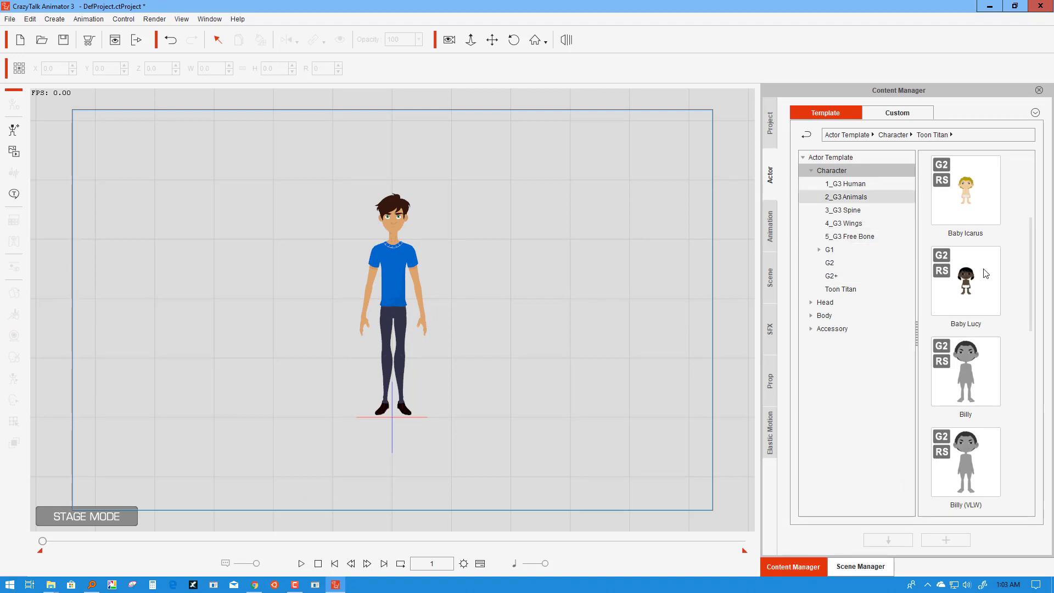
pyautogui.moveTo(1033, 264); pyautogui.dragTo(1033, 431)
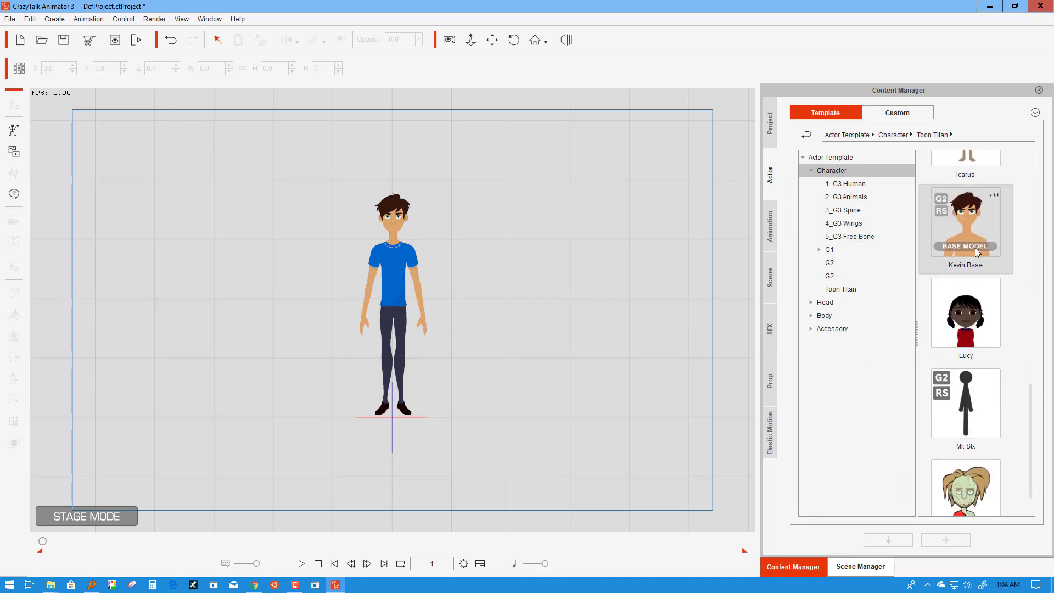
pyautogui.moveTo(965, 225); pyautogui.dragTo(447, 292)
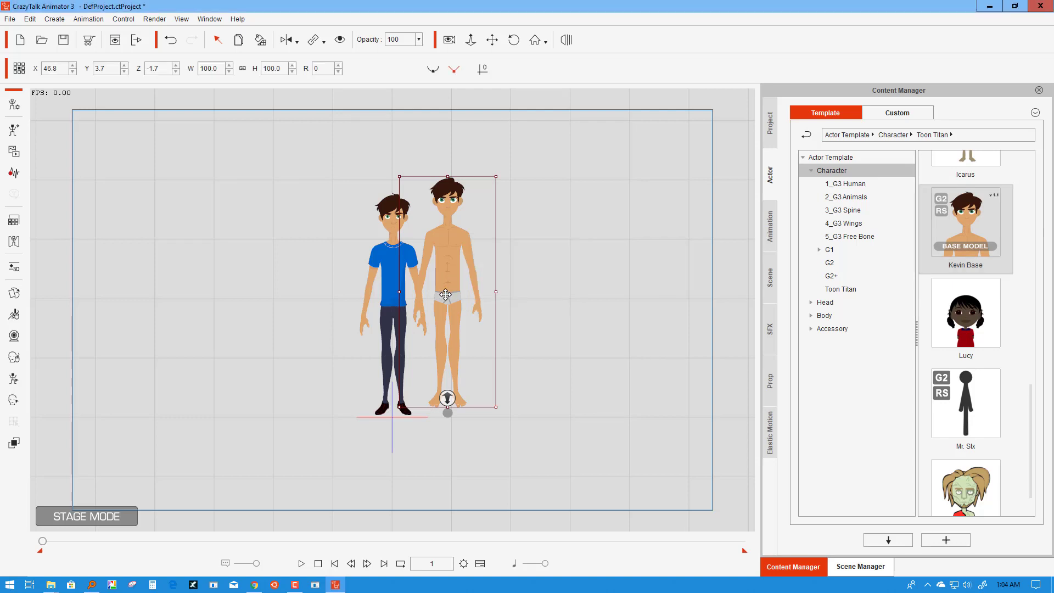
pyautogui.moveTo(448, 285); pyautogui.dragTo(363, 290)
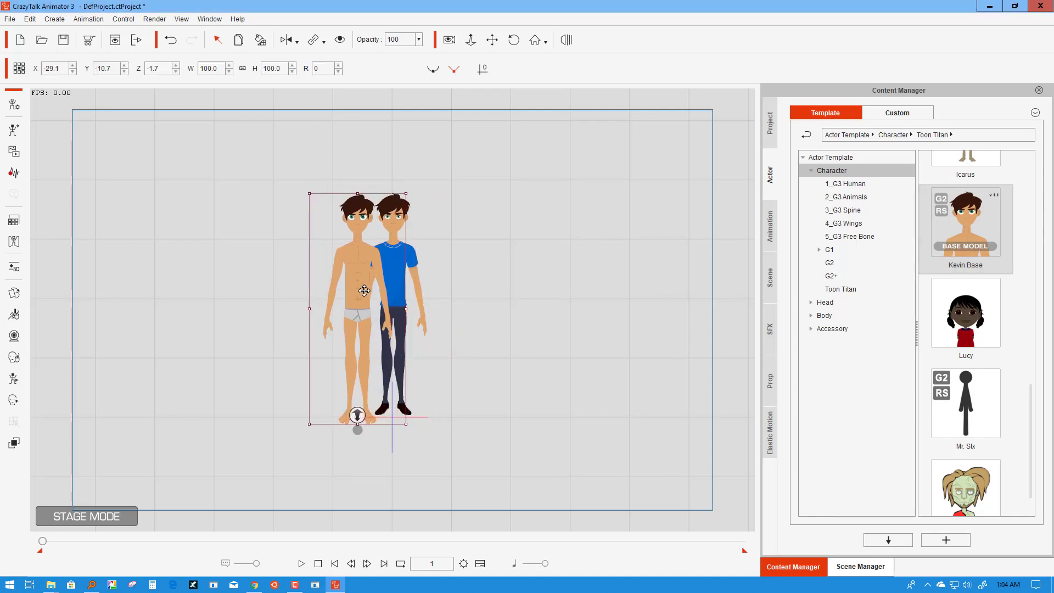
pyautogui.click(436, 241)
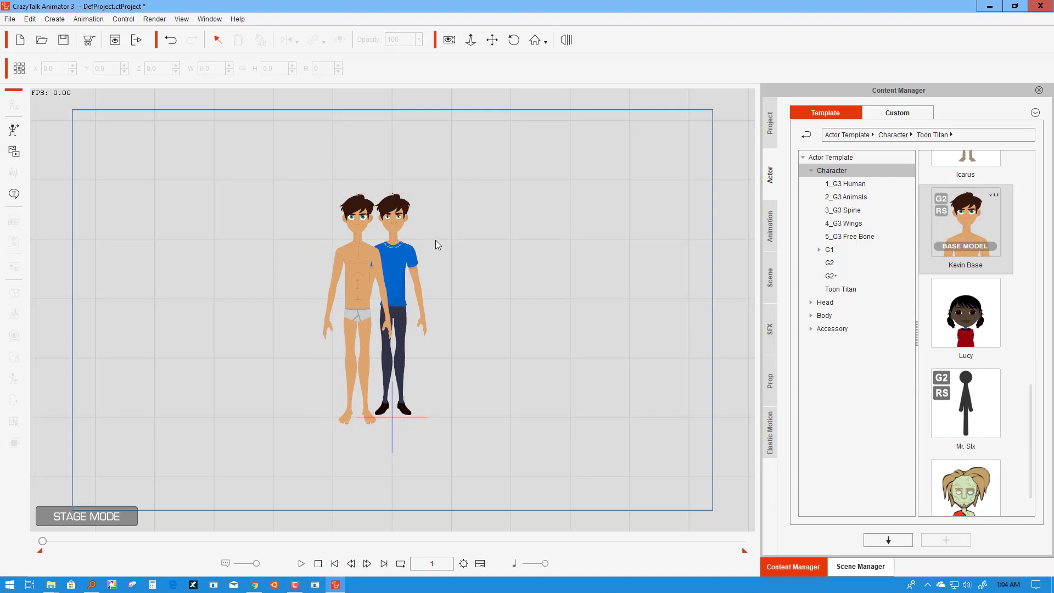
# Step: Move the undressed Kevin Base farther from the dressed character to about X -39.2 for a side-by-side face comparison
pyautogui.scroll(5, 436, 239)
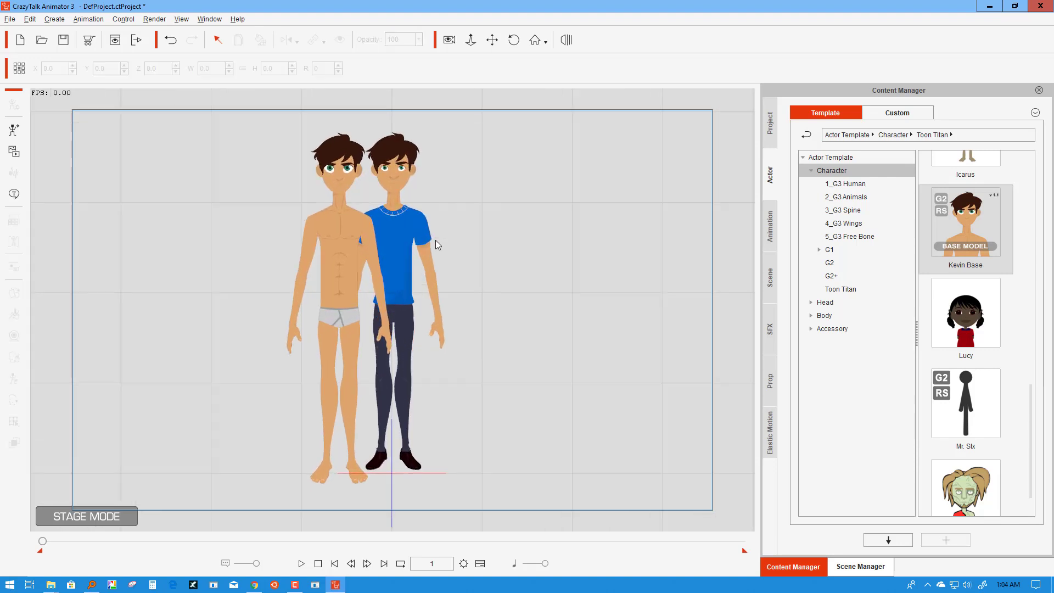
pyautogui.scroll(4, 436, 239)
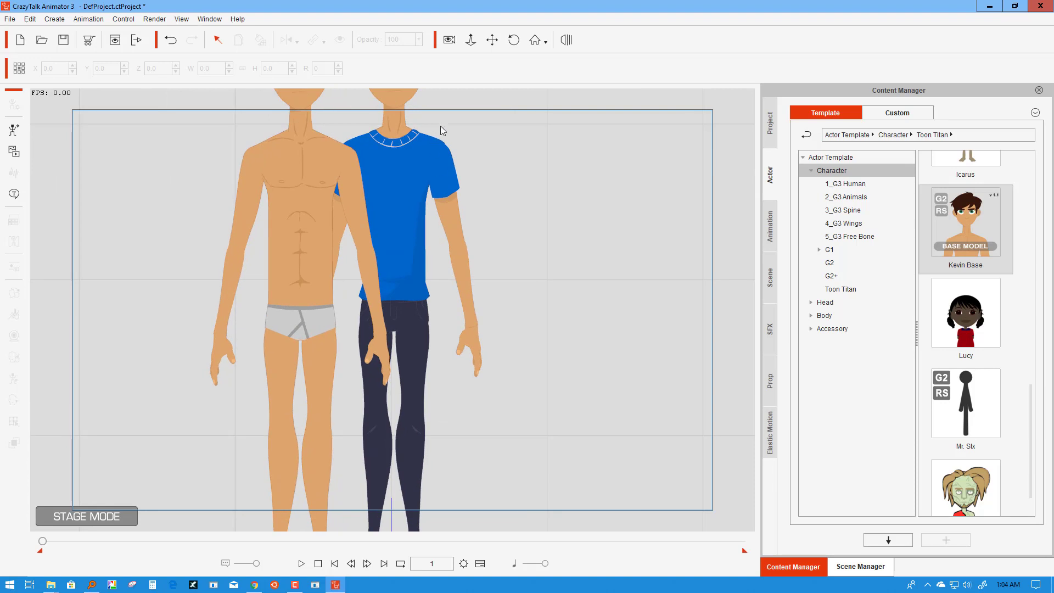
pyautogui.click(492, 39)
pyautogui.moveTo(459, 138); pyautogui.dragTo(449, 303)
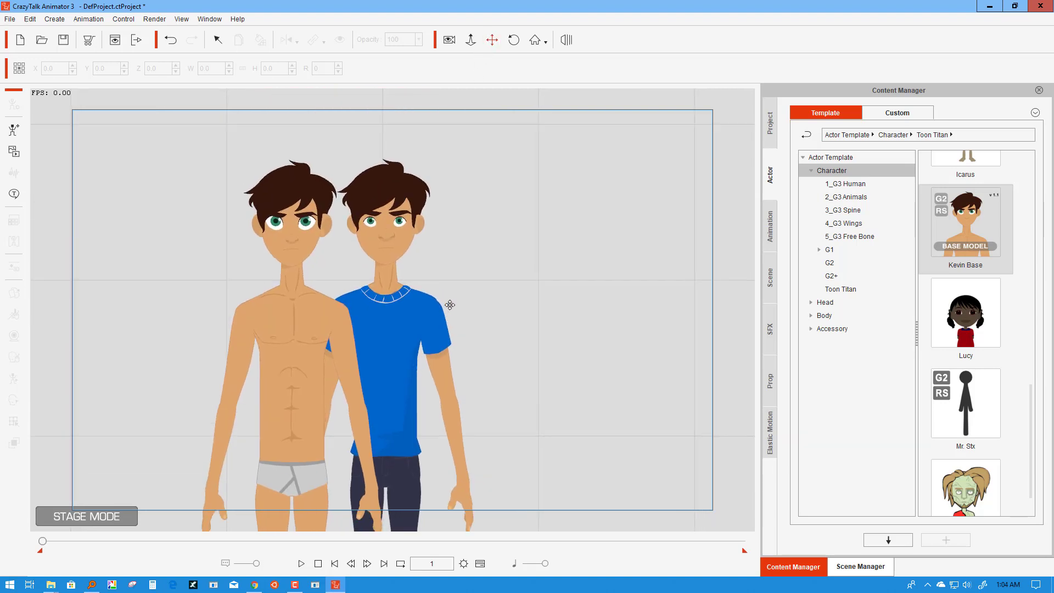
pyautogui.scroll(3, 353, 267)
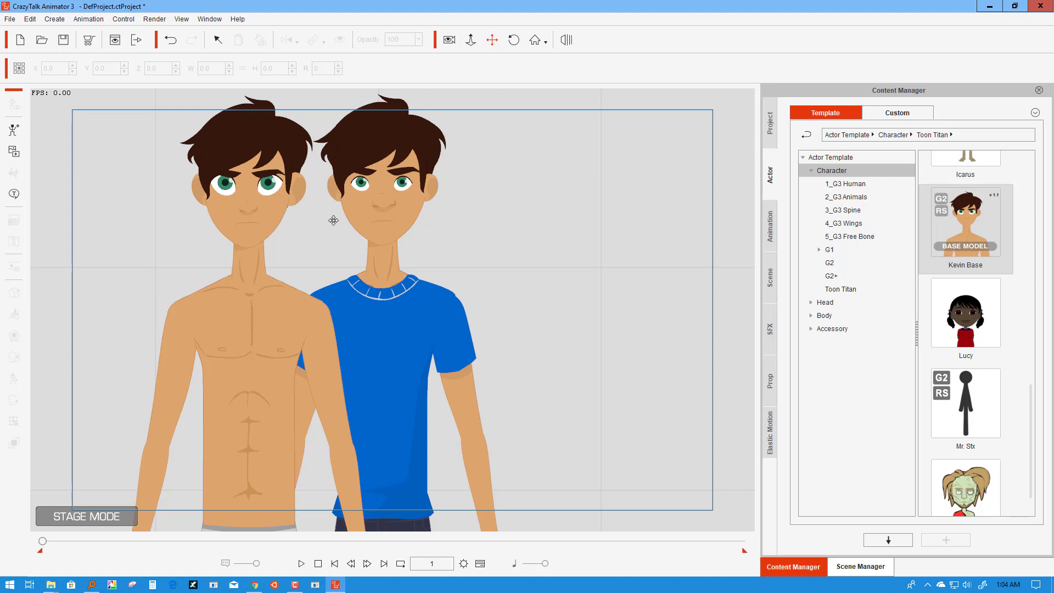
pyautogui.click(266, 315)
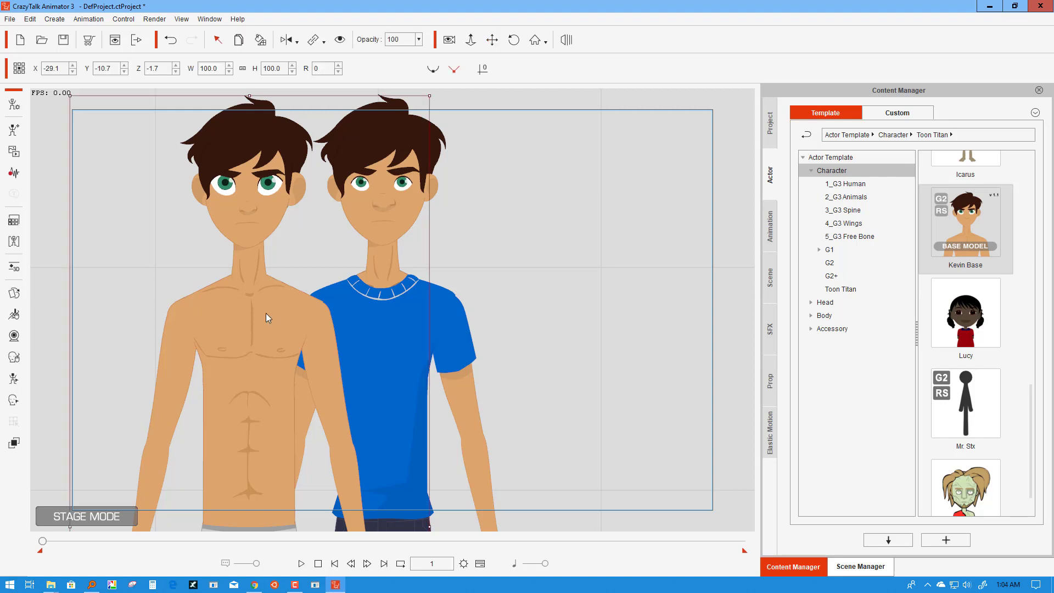
pyautogui.moveTo(267, 317); pyautogui.dragTo(221, 312)
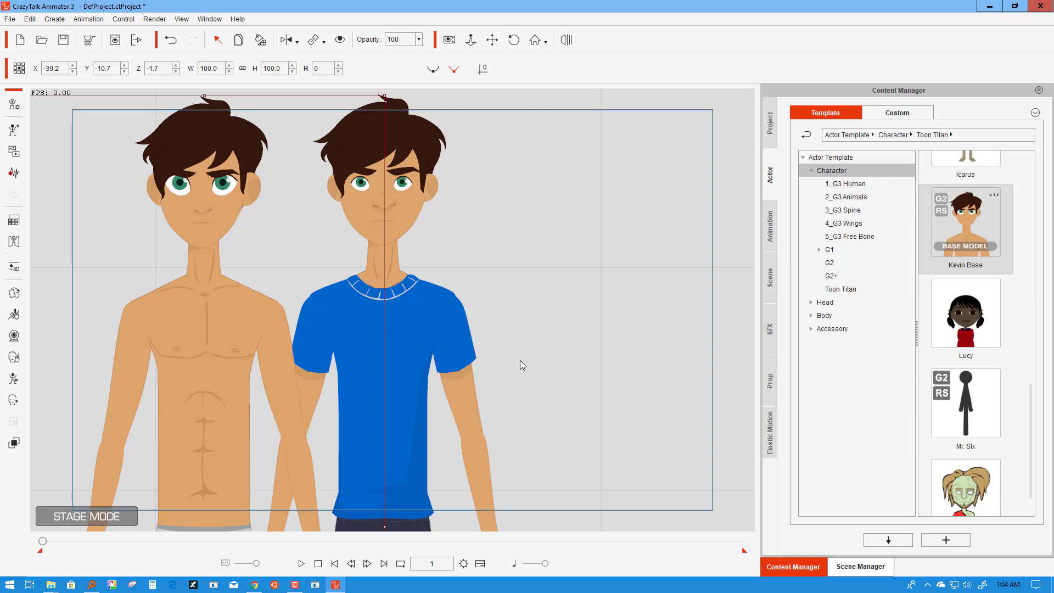
pyautogui.click(546, 236)
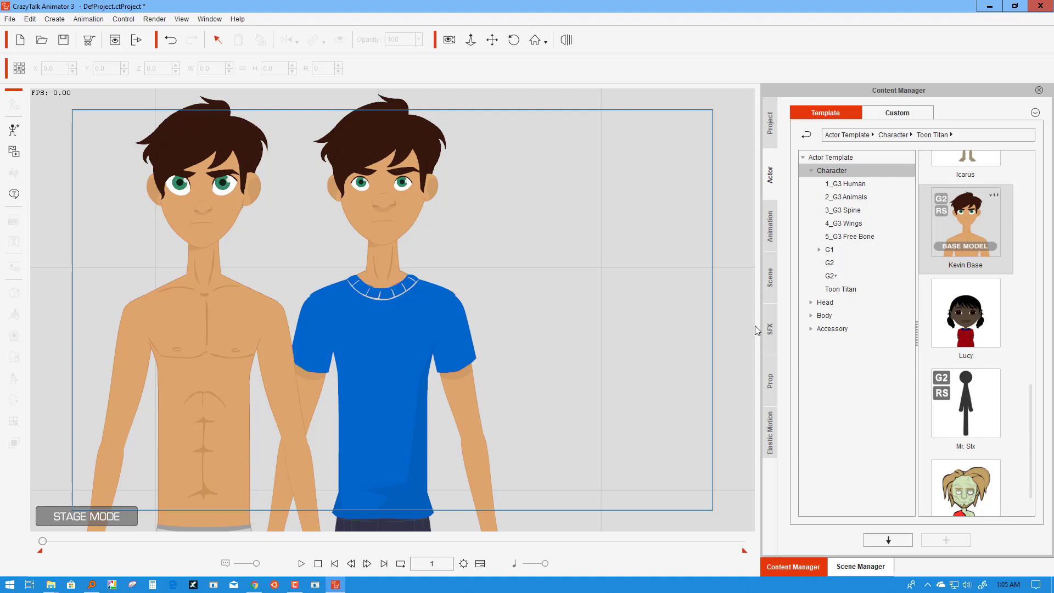
# Step: Add the TS07 skin prop from the Toon Titan color props to the stage beside the dressed character at about X 39.7, Y 172.5
pyautogui.click(771, 381)
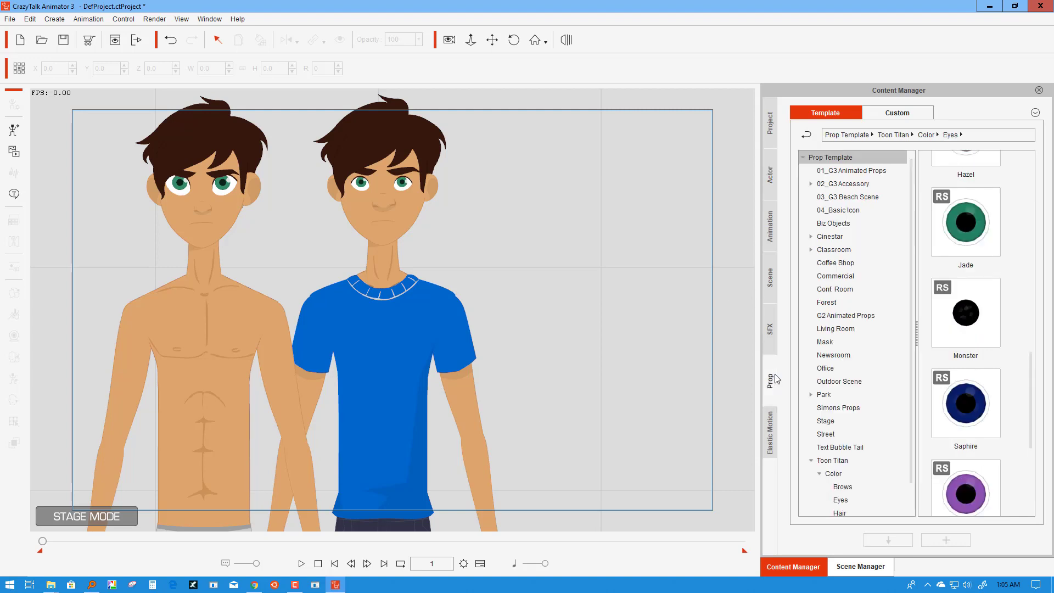
pyautogui.click(818, 475)
pyautogui.click(831, 461)
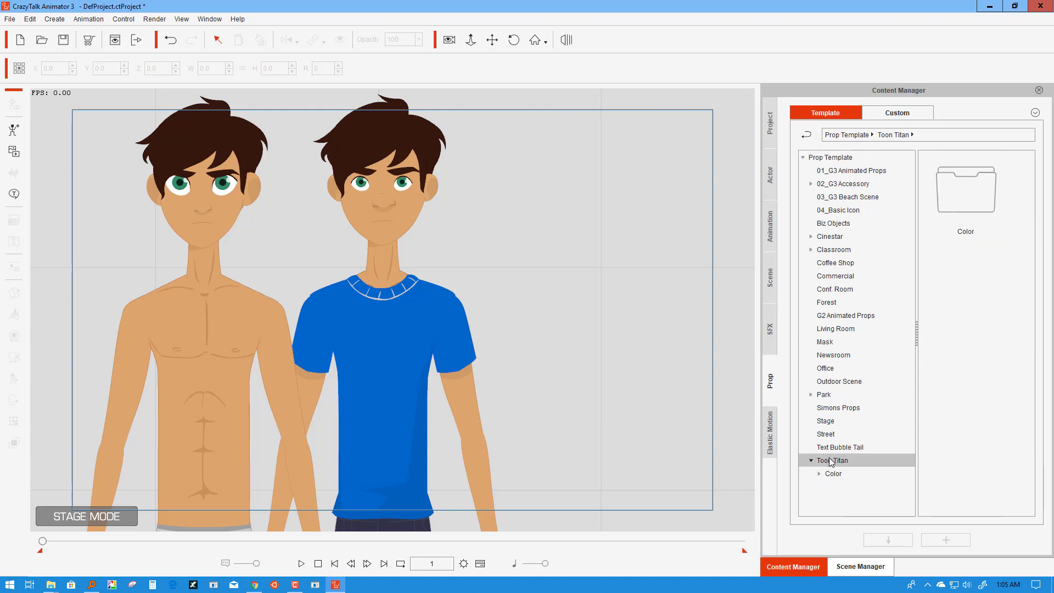
pyautogui.click(833, 473)
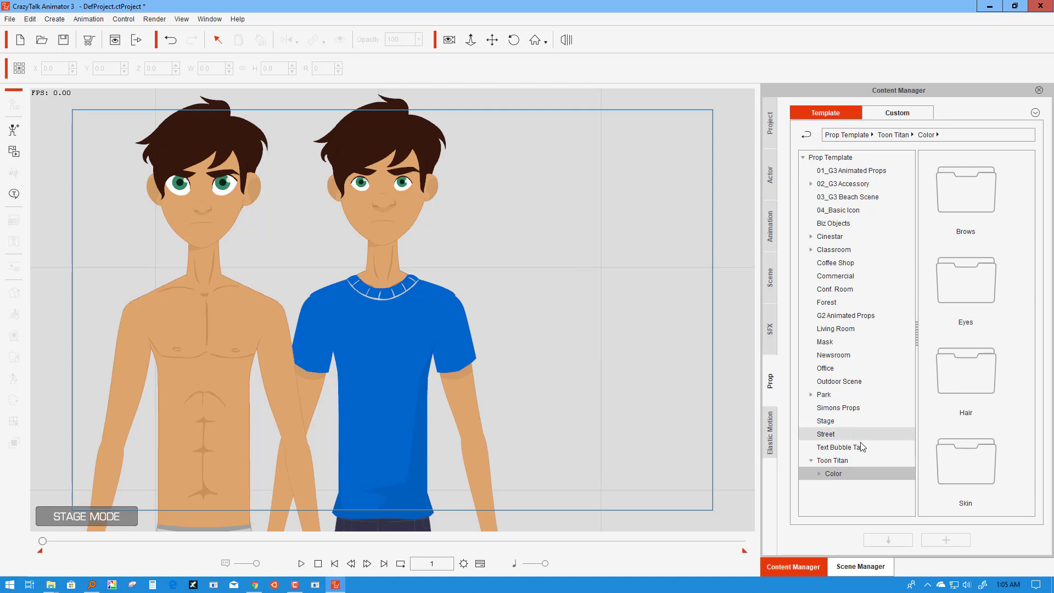
pyautogui.click(983, 272)
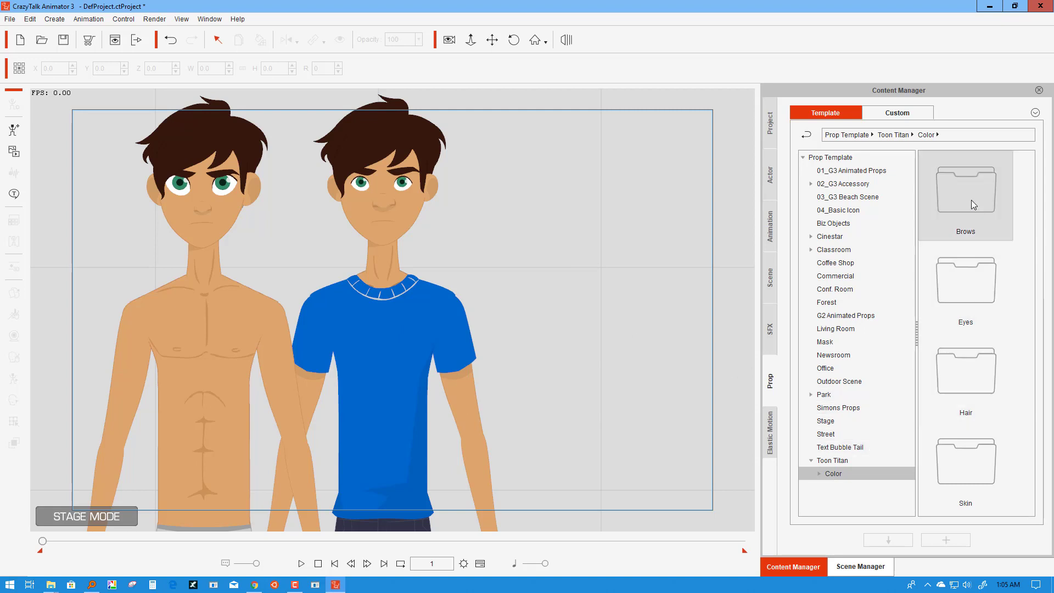
pyautogui.doubleClick(976, 453)
pyautogui.scroll(-5, 988, 282)
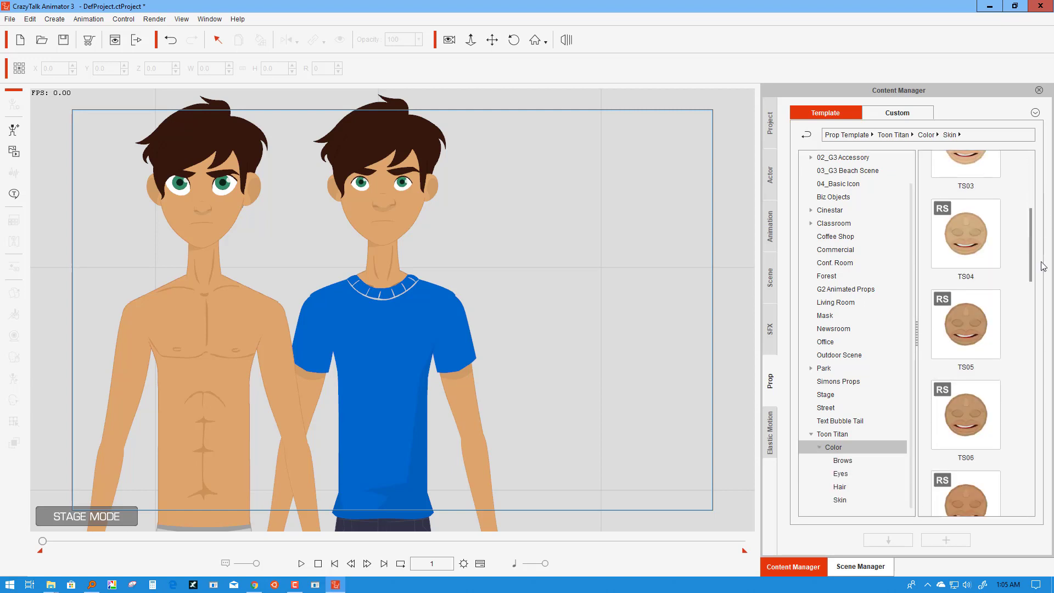
pyautogui.moveTo(993, 284); pyautogui.dragTo(555, 166)
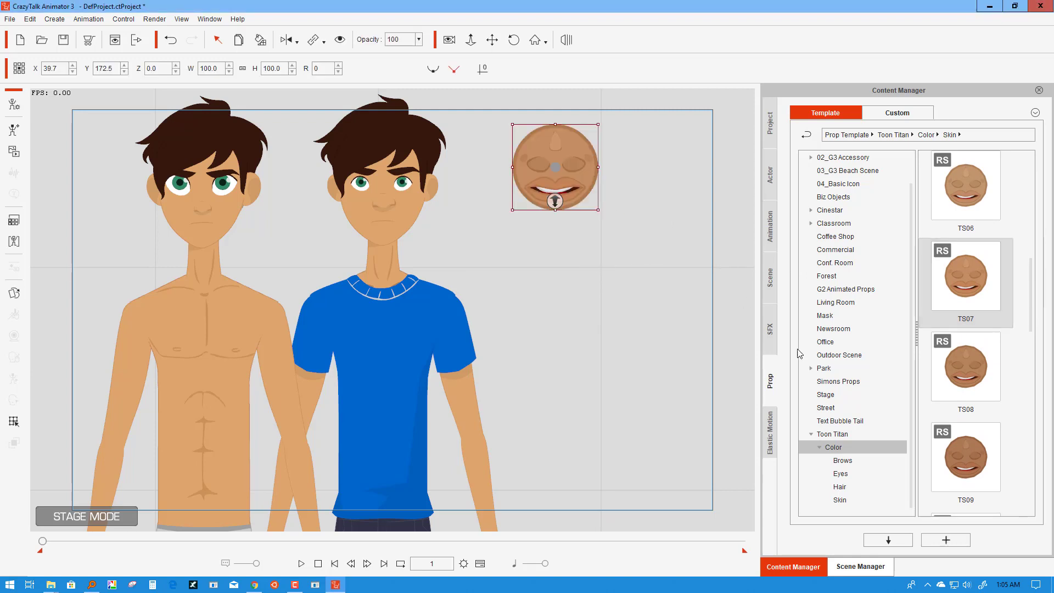
# Step: Add the TS09 skin prop at about X 46.7, Y 139.5 and the TS14 skin prop at about X 56.4, Y 121.3
pyautogui.moveTo(979, 449); pyautogui.dragTo(586, 314)
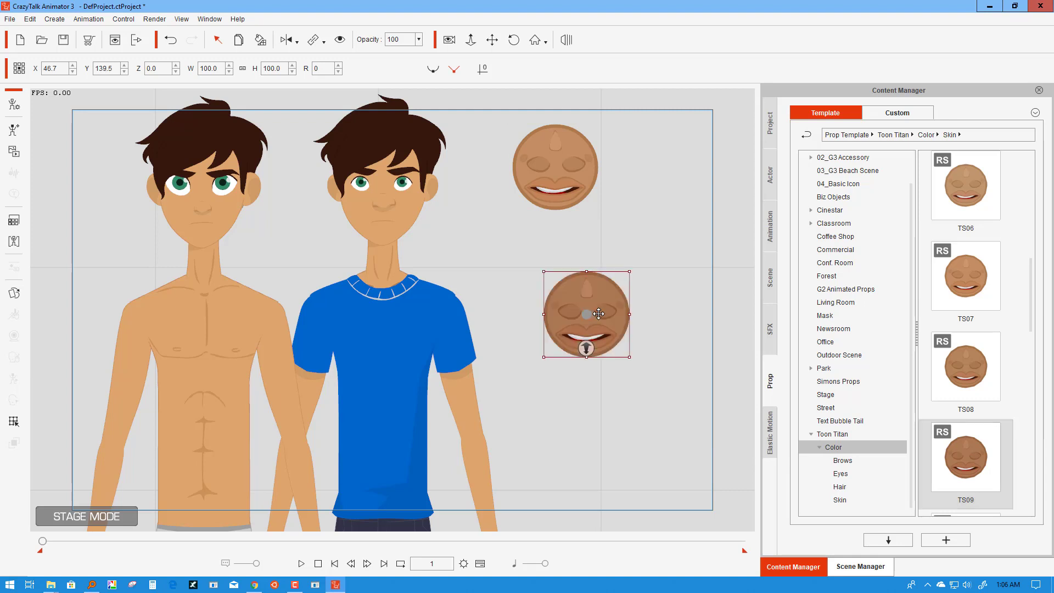
pyautogui.moveTo(1029, 285); pyautogui.dragTo(629, 394)
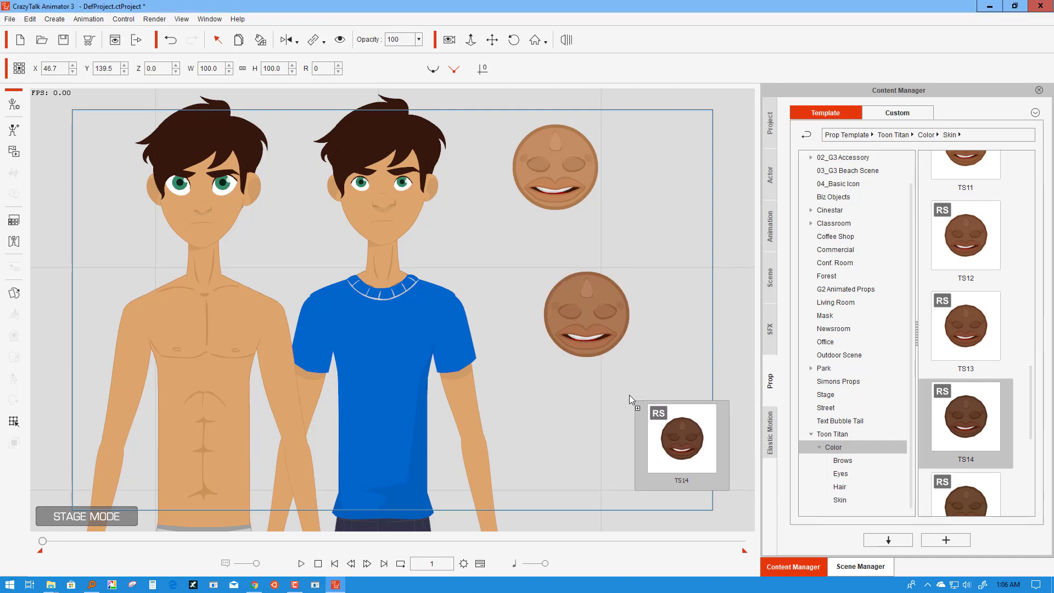
pyautogui.moveTo(1035, 384); pyautogui.dragTo(1035, 168)
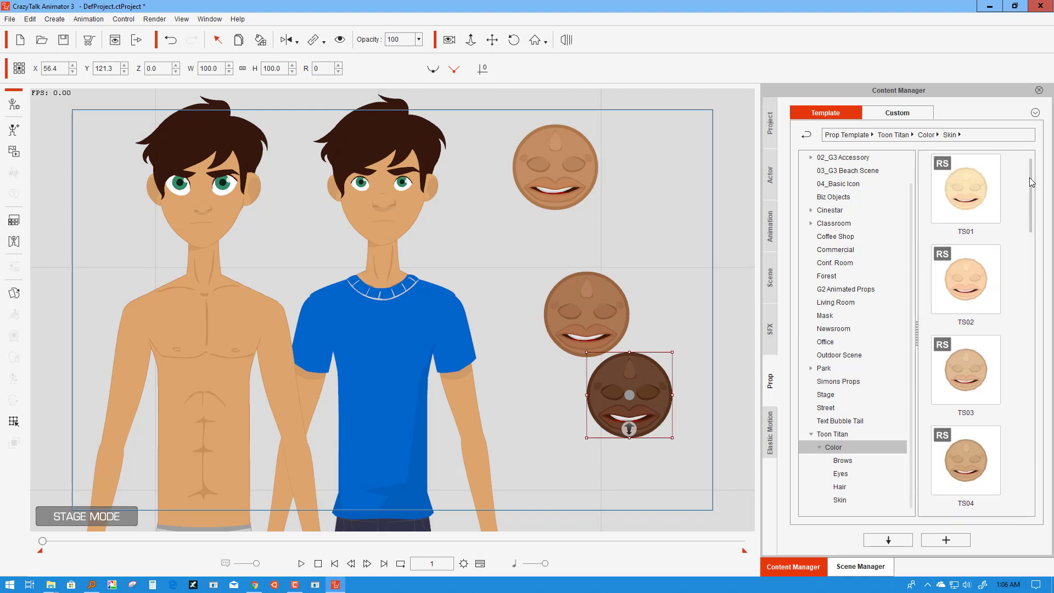
pyautogui.moveTo(1032, 182); pyautogui.dragTo(1023, 473)
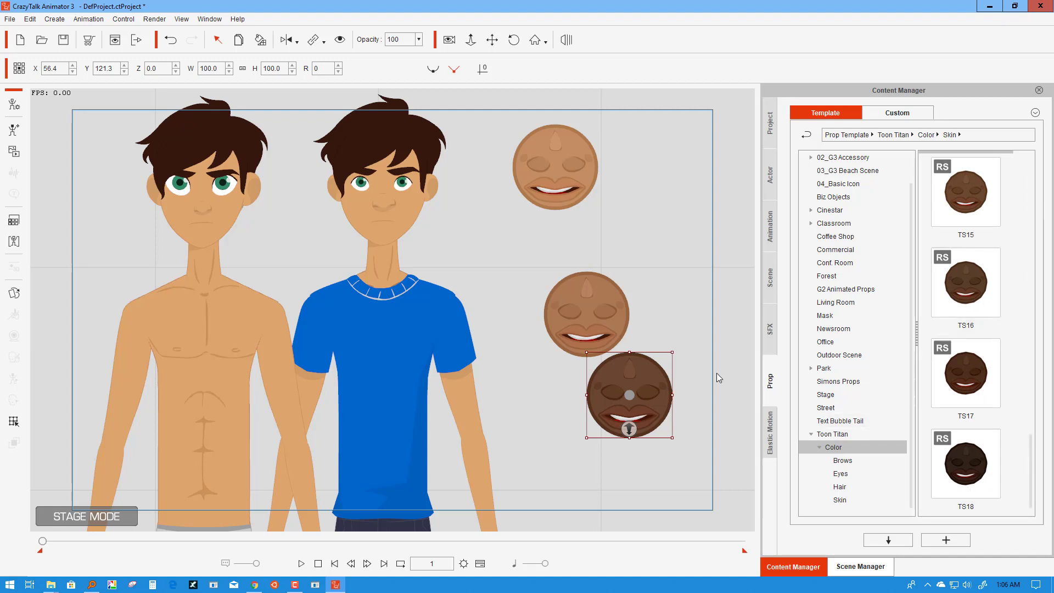
# Step: Copy the render style of the TS07 skin prop onto the dressed character's skin
pyautogui.click(571, 177)
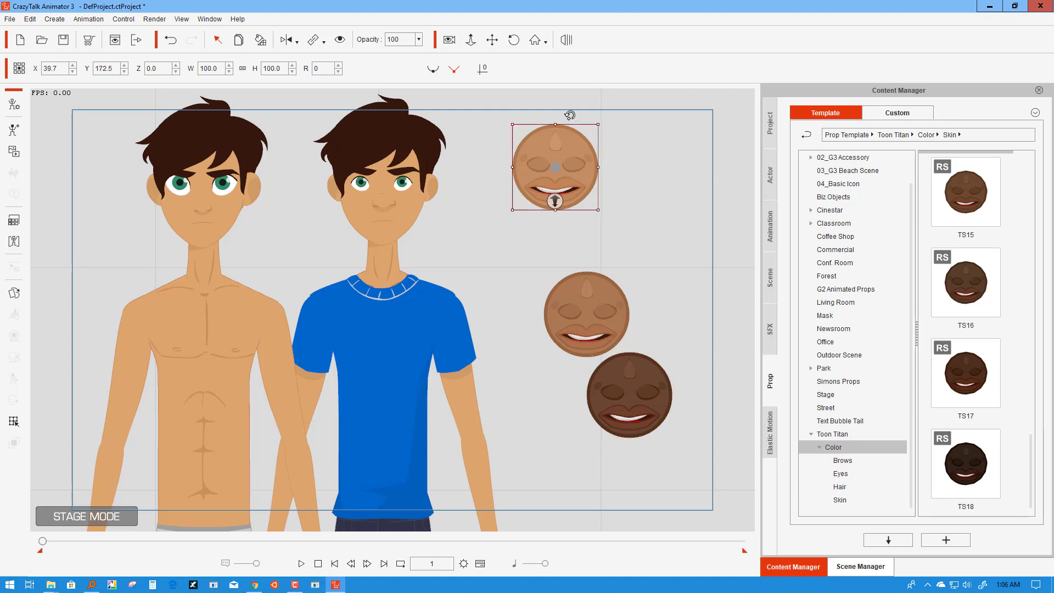
pyautogui.click(262, 40)
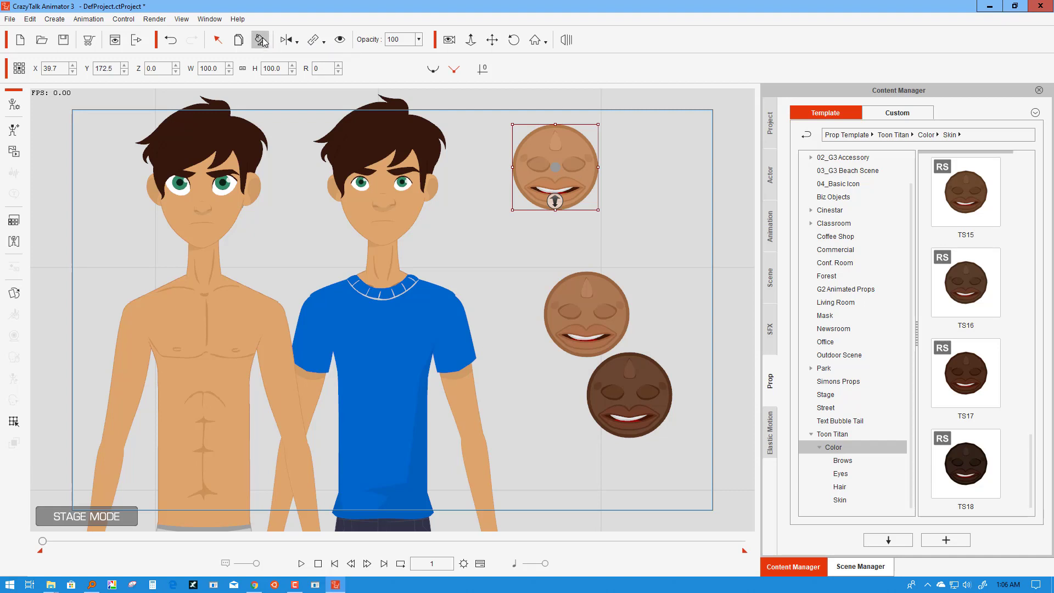
pyautogui.click(380, 187)
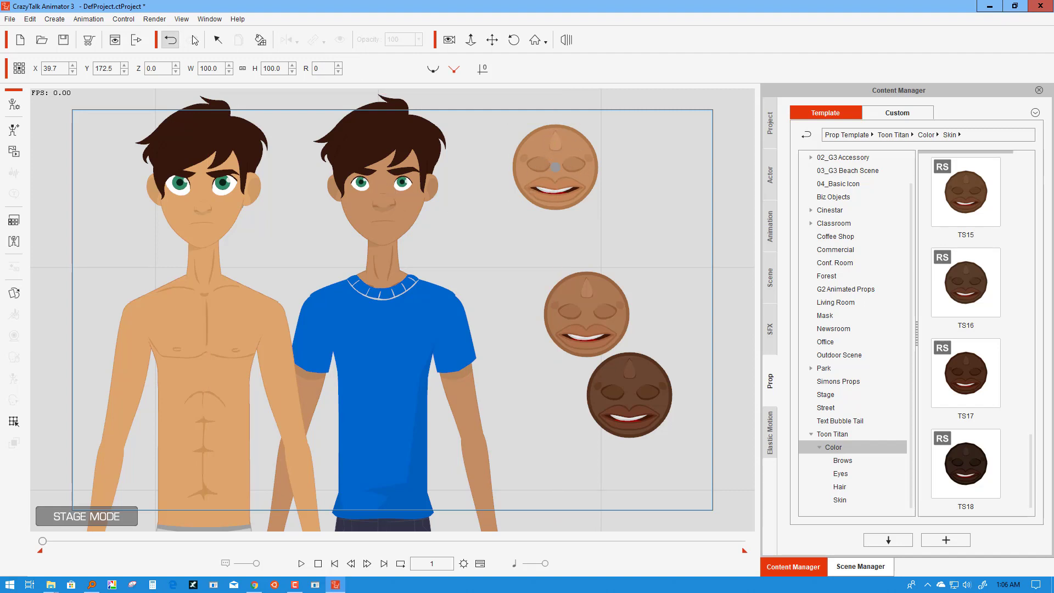
# Step: Recolor the dressed character's skin with the render style of the TS09 skin prop
pyautogui.click(218, 40)
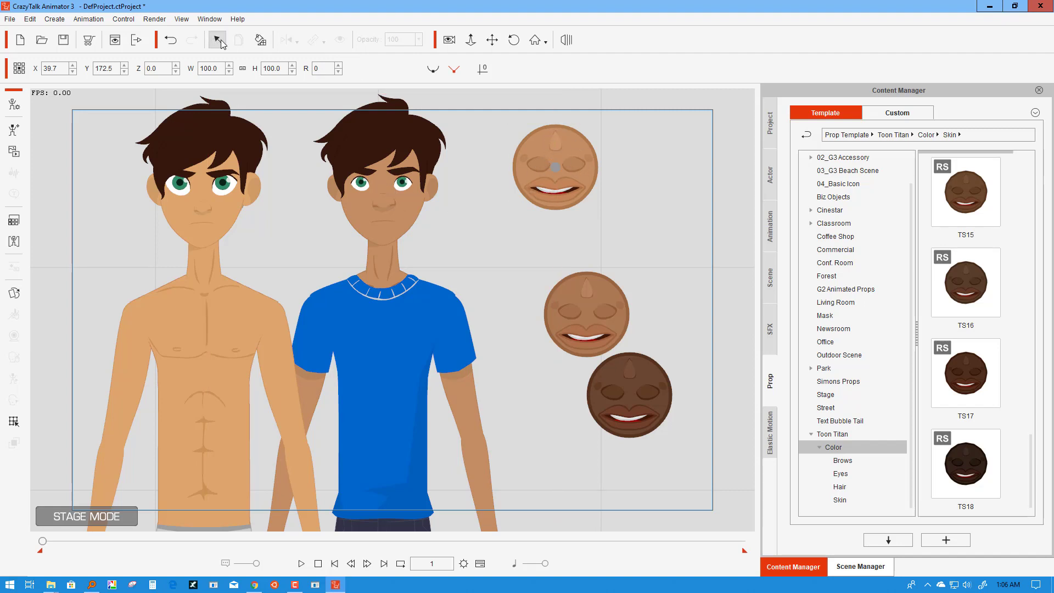
pyautogui.click(571, 308)
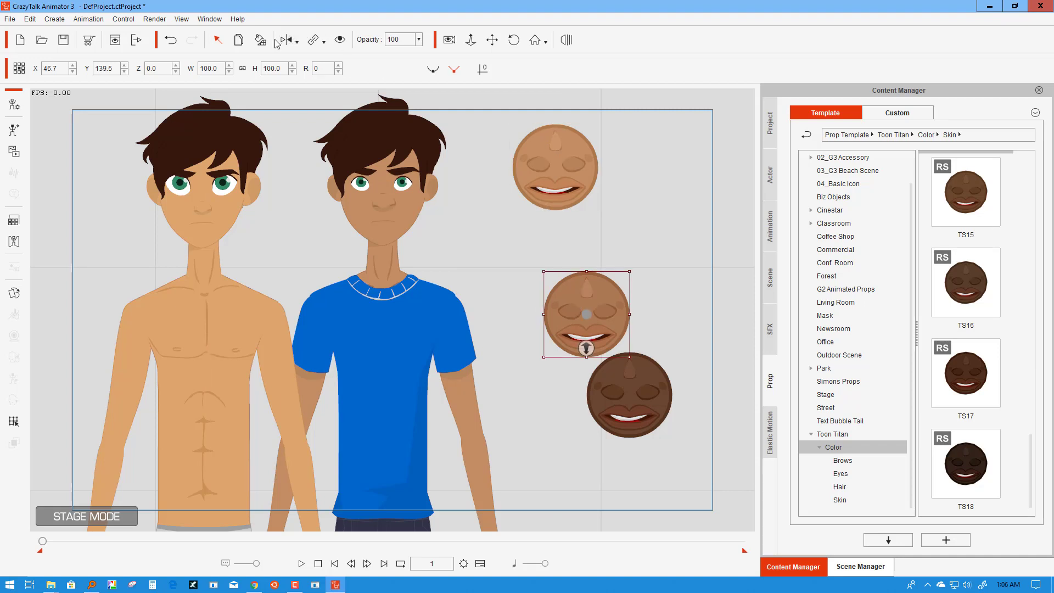
pyautogui.click(315, 97)
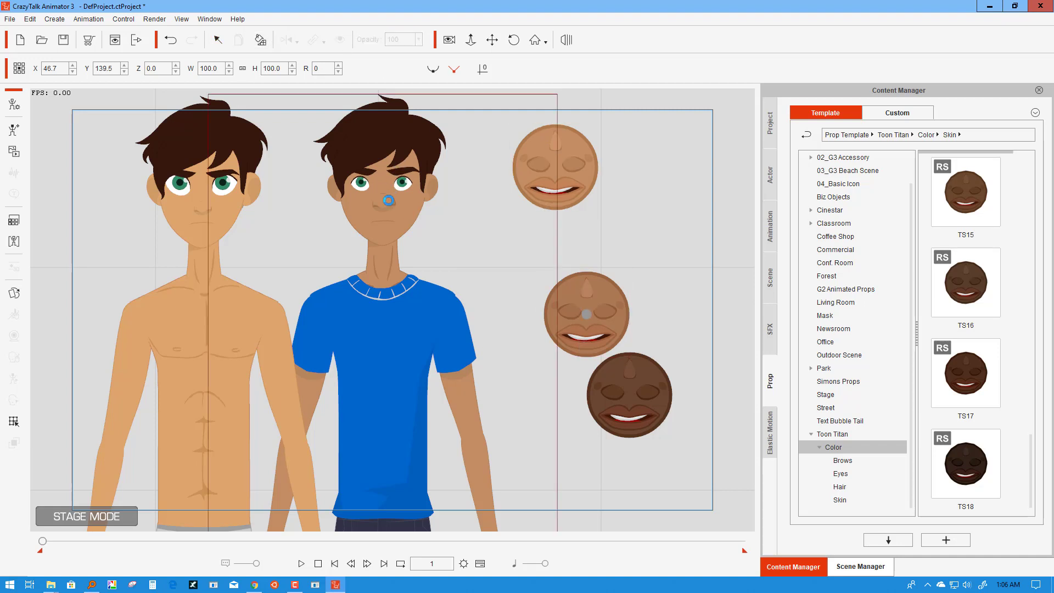
# Step: Transfer the dark TS14 skin prop's render style to the dressed character
pyautogui.click(614, 405)
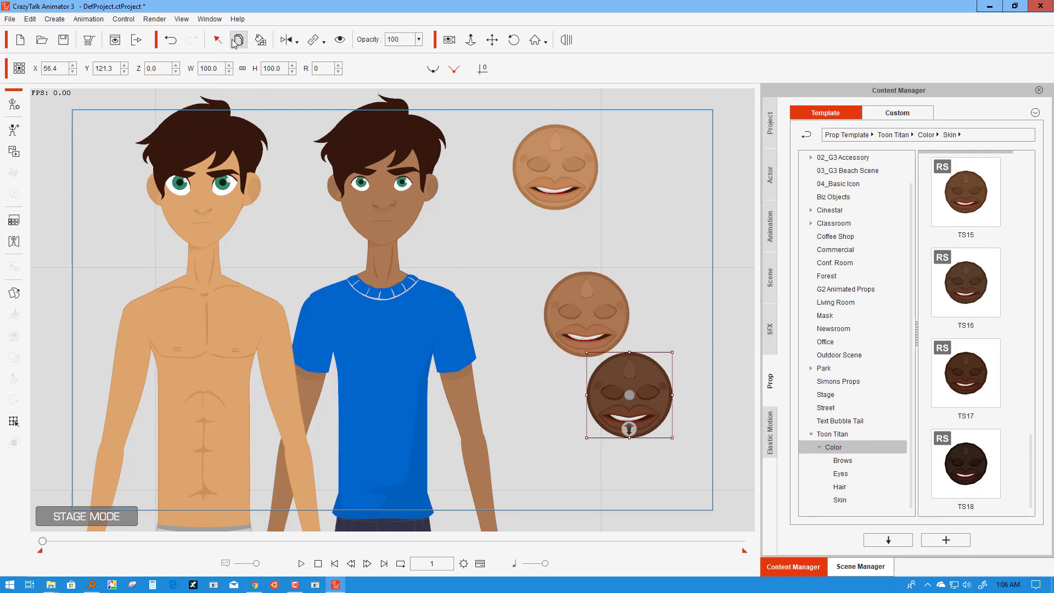
pyautogui.click(268, 40)
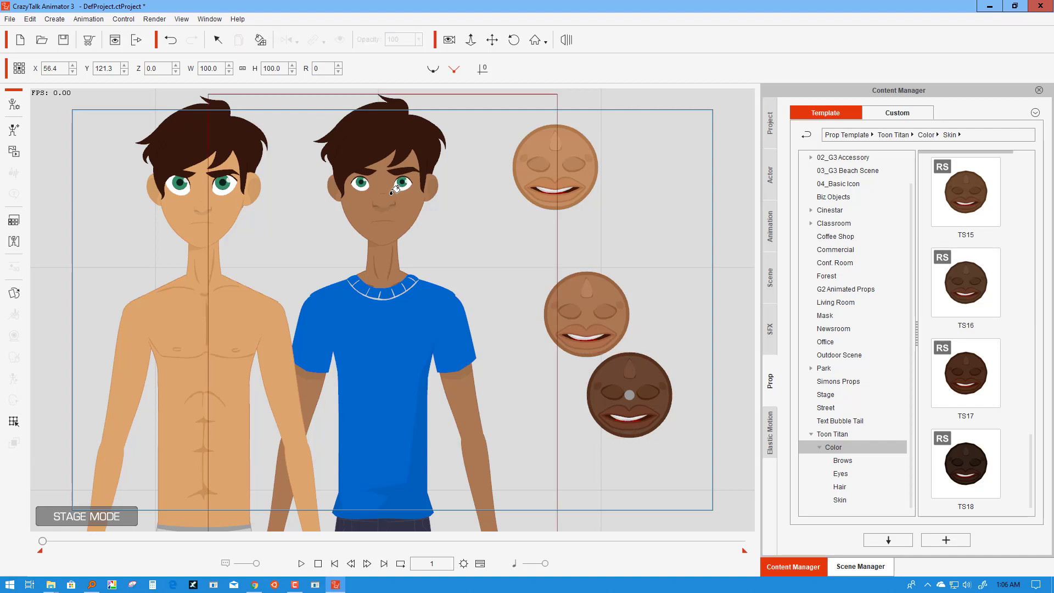
pyautogui.click(396, 189)
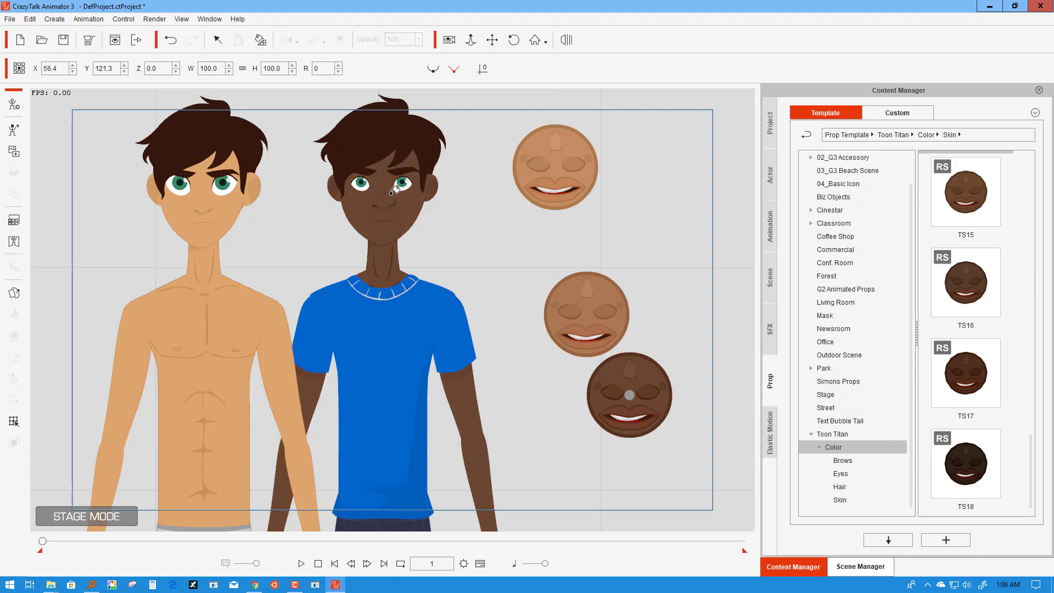
# Step: Reapply the TS09 skin prop's tone to the dressed character in place of the TS14 tone
pyautogui.click(218, 38)
pyautogui.click(594, 308)
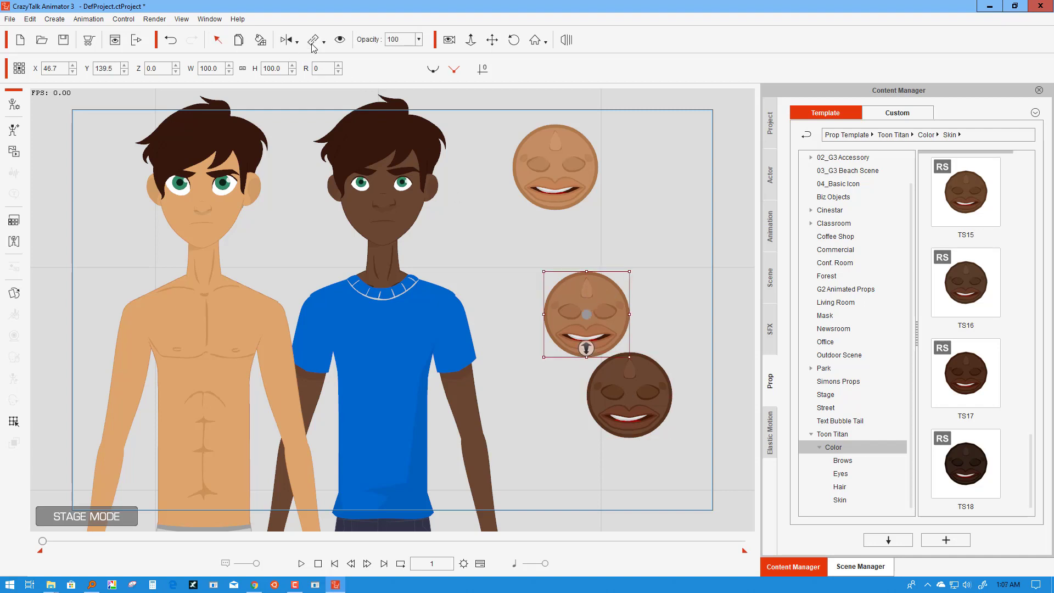
pyautogui.click(261, 39)
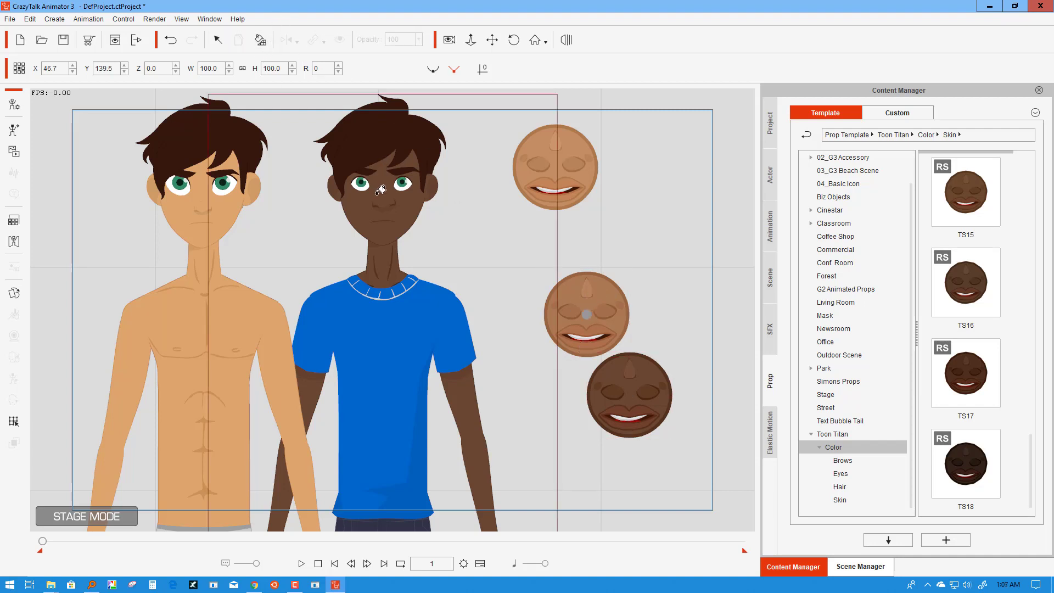
pyautogui.click(381, 189)
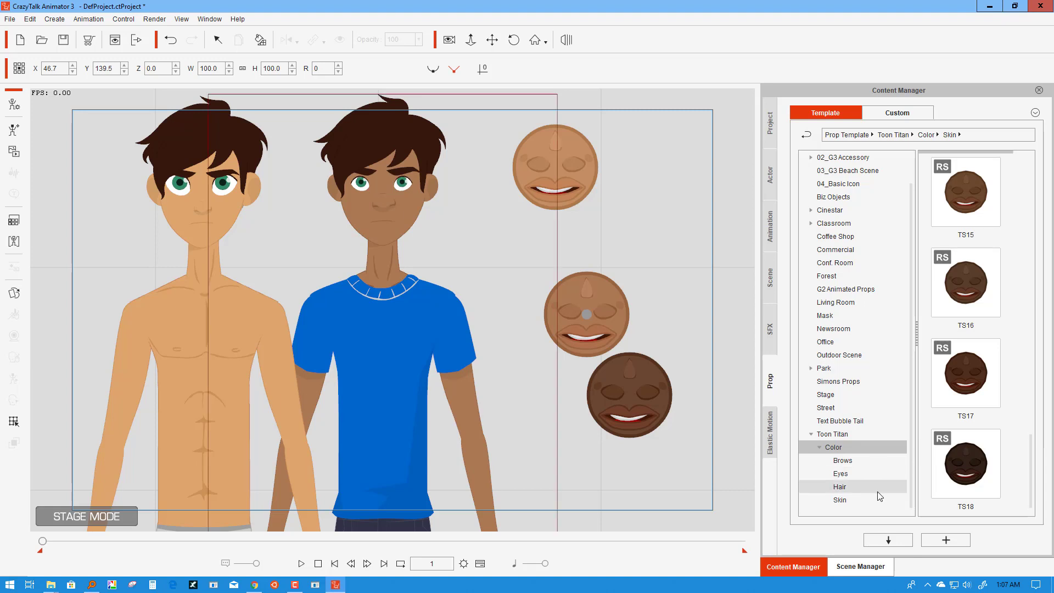
# Step: Add the Hazel prop from the Toon Titan eye colors at about X 28.9, Y 154.4 and apply its color to the dressed character's eyes
pyautogui.click(867, 478)
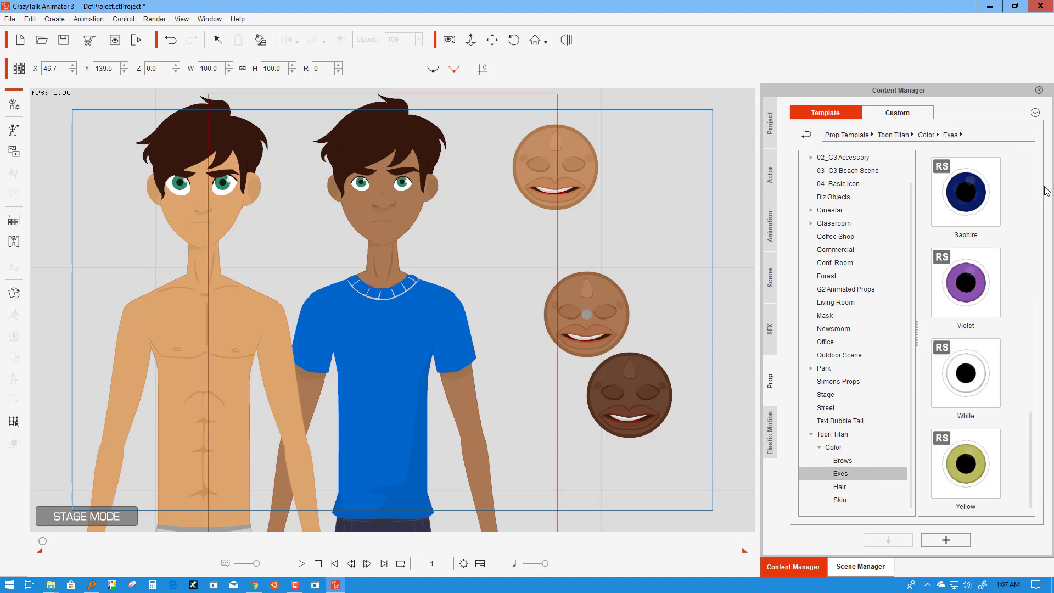
pyautogui.scroll(3, 1027, 348)
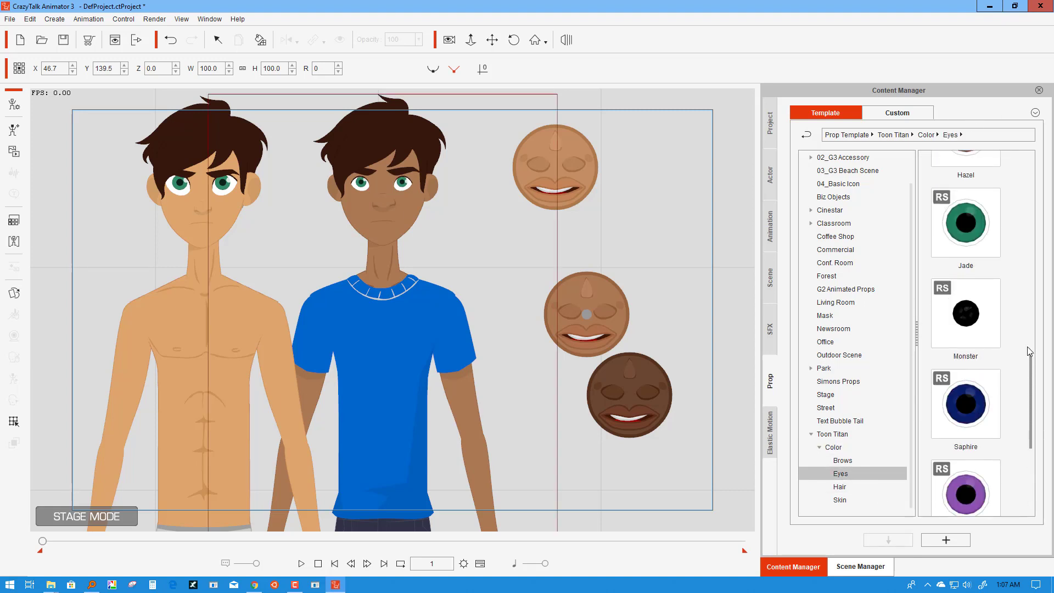
pyautogui.scroll(6, 1026, 346)
pyautogui.scroll(-2, 1031, 264)
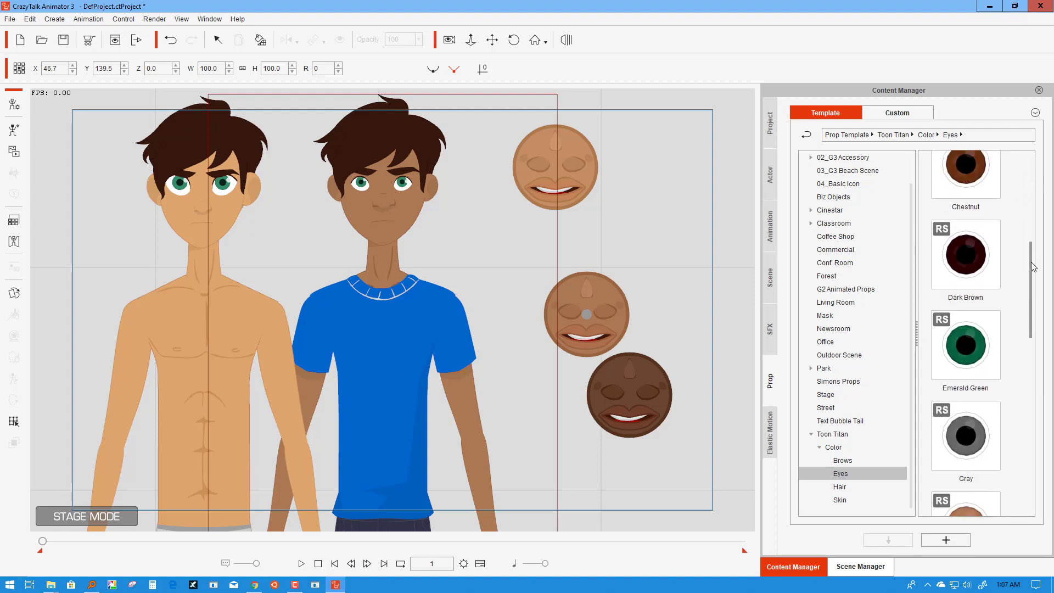
pyautogui.scroll(-1, 1031, 266)
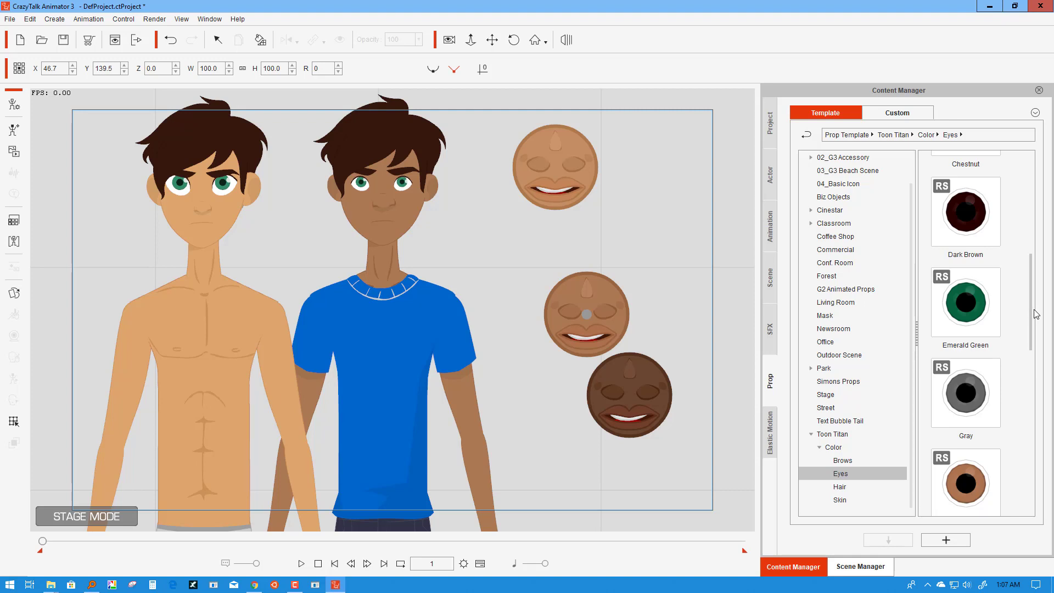
pyautogui.scroll(-2, 1034, 324)
pyautogui.scroll(-1, 1035, 340)
pyautogui.moveTo(972, 340); pyautogui.dragTo(506, 248)
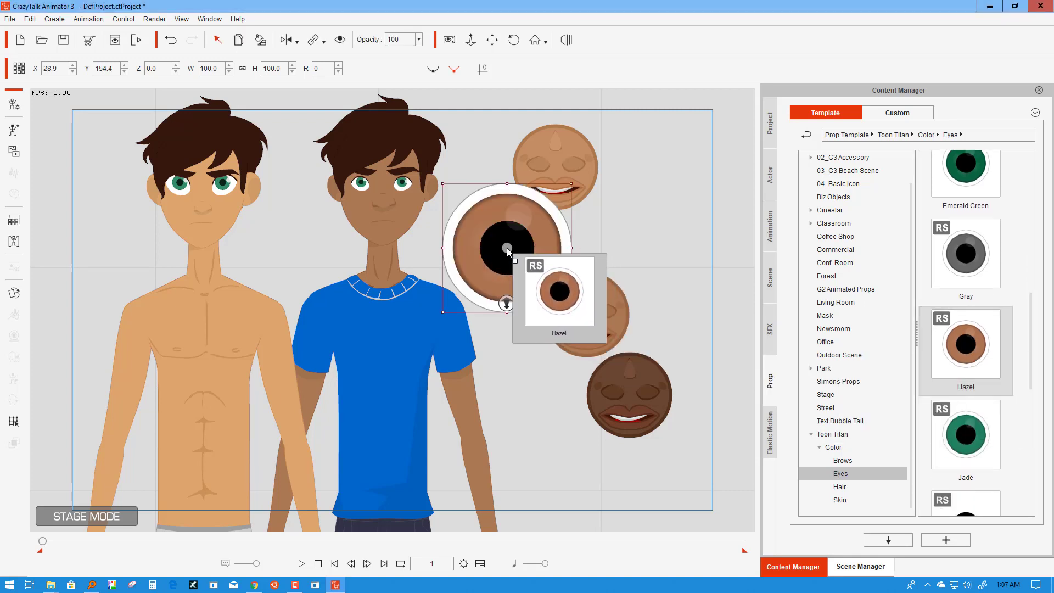
pyautogui.click(315, 98)
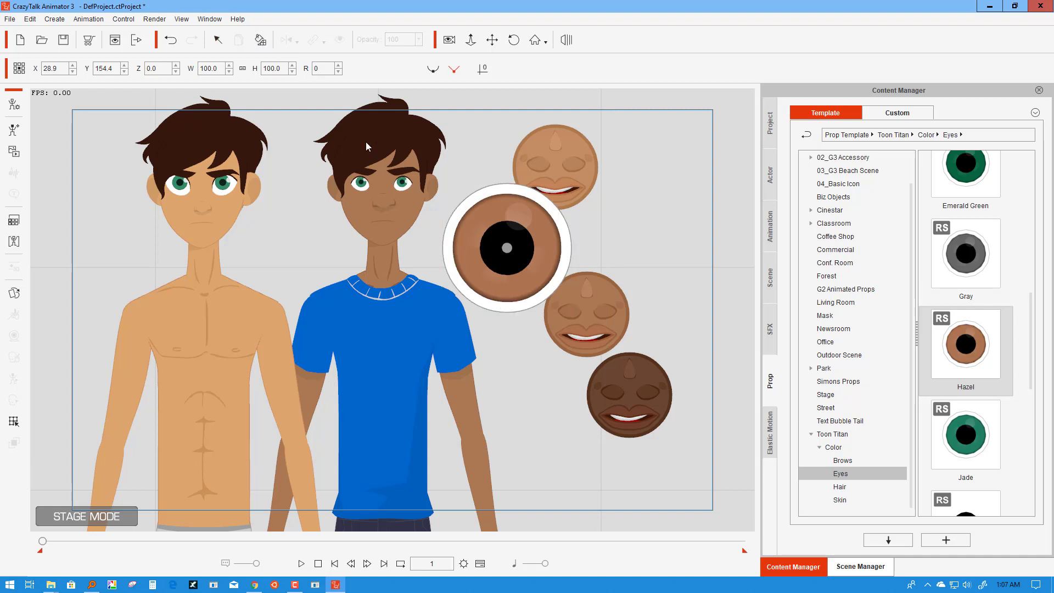
pyautogui.click(383, 190)
# Step: Add the Yellow eye prop at about X 50.7, Y 166.6 and apply its color to the dressed character's eyes
pyautogui.moveTo(1030, 361); pyautogui.dragTo(604, 193)
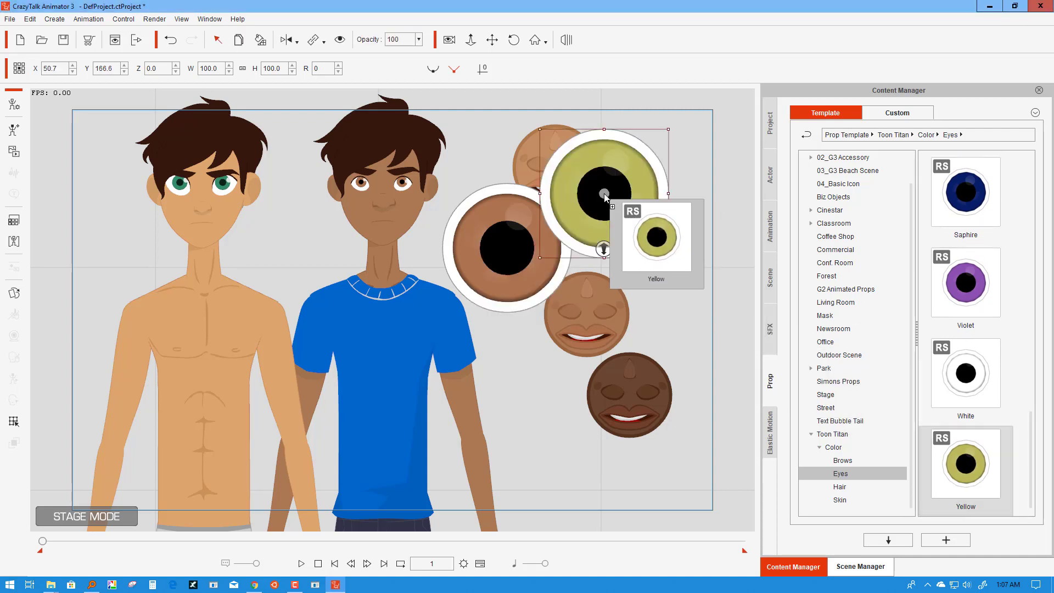
pyautogui.click(381, 193)
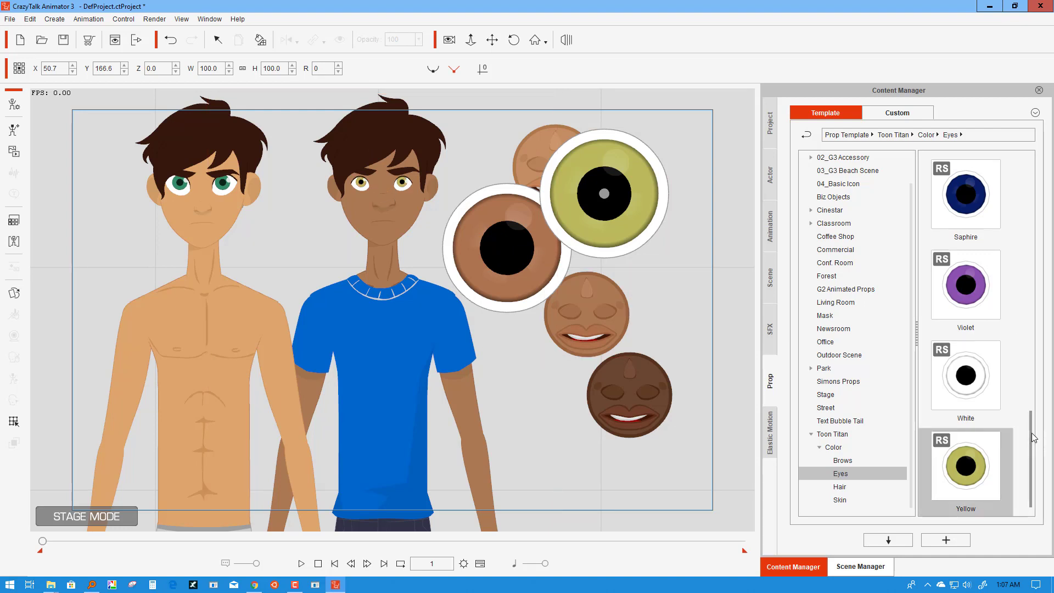
# Step: Add the Saphire eye prop at about X 61.2, Y 150.2 and apply its color to the dressed character's eyes
pyautogui.moveTo(1029, 442); pyautogui.dragTo(1022, 172)
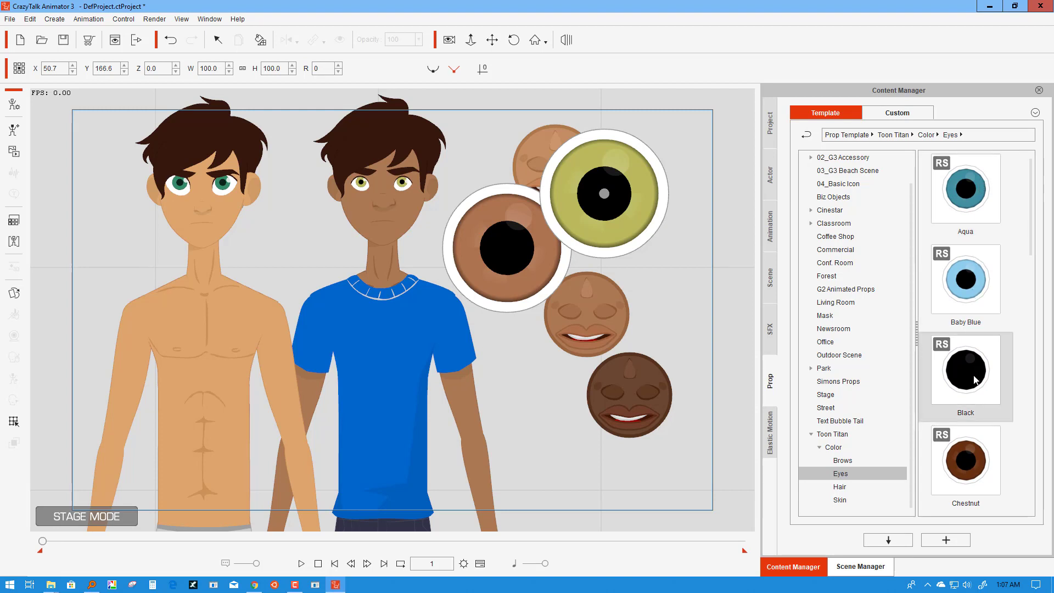
pyautogui.scroll(-10, 982, 394)
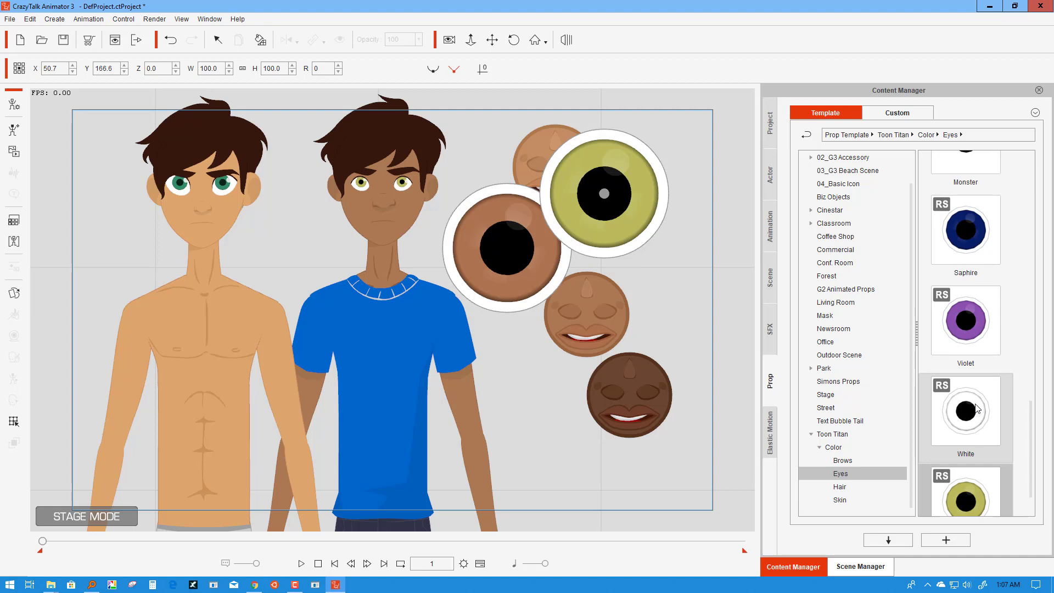
pyautogui.moveTo(967, 255); pyautogui.dragTo(652, 267)
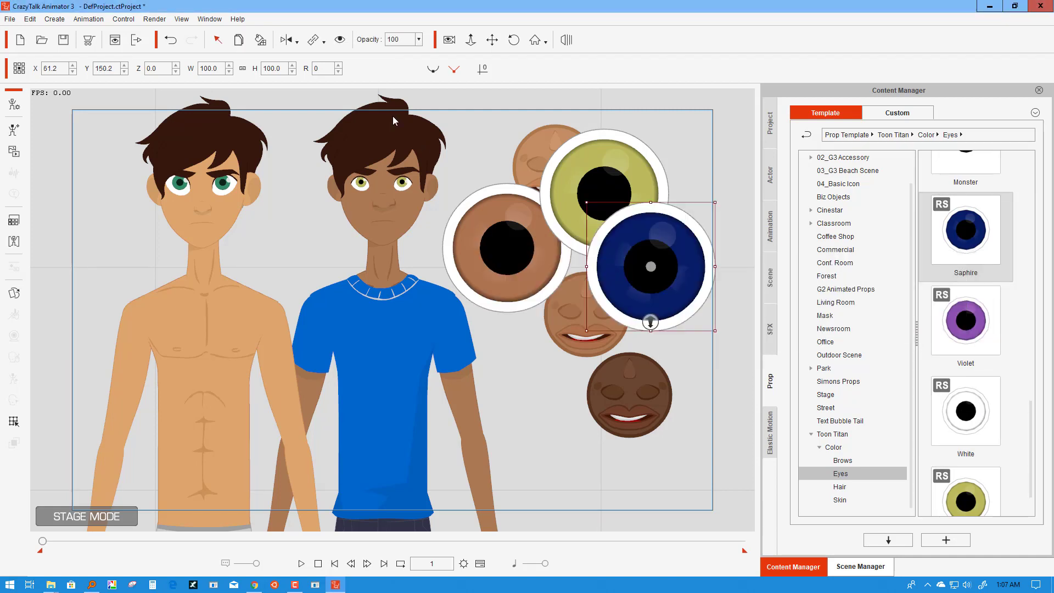
pyautogui.click(399, 205)
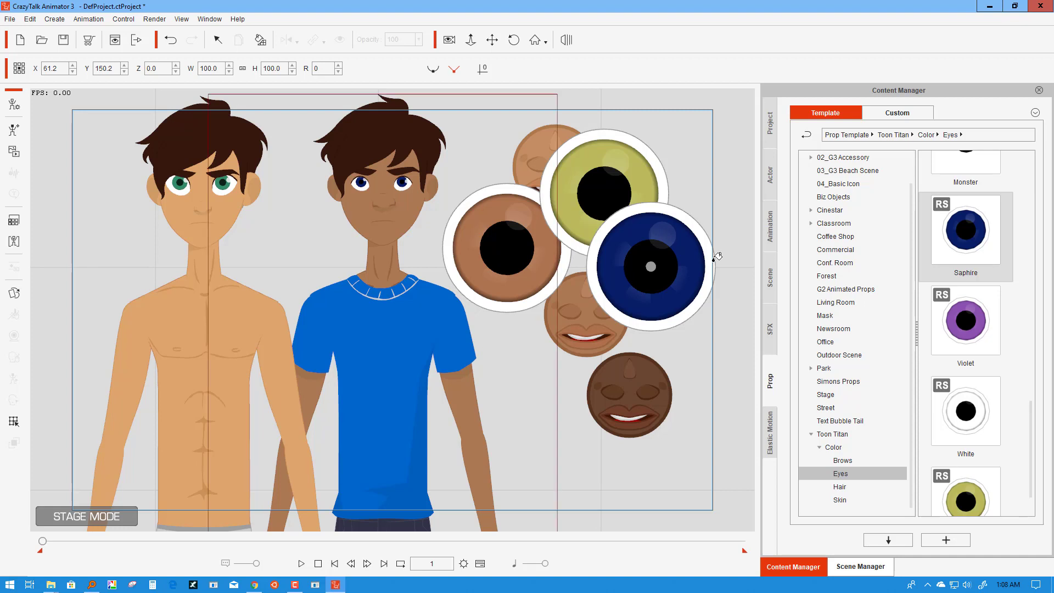
pyautogui.moveTo(1036, 412); pyautogui.dragTo(1029, 246)
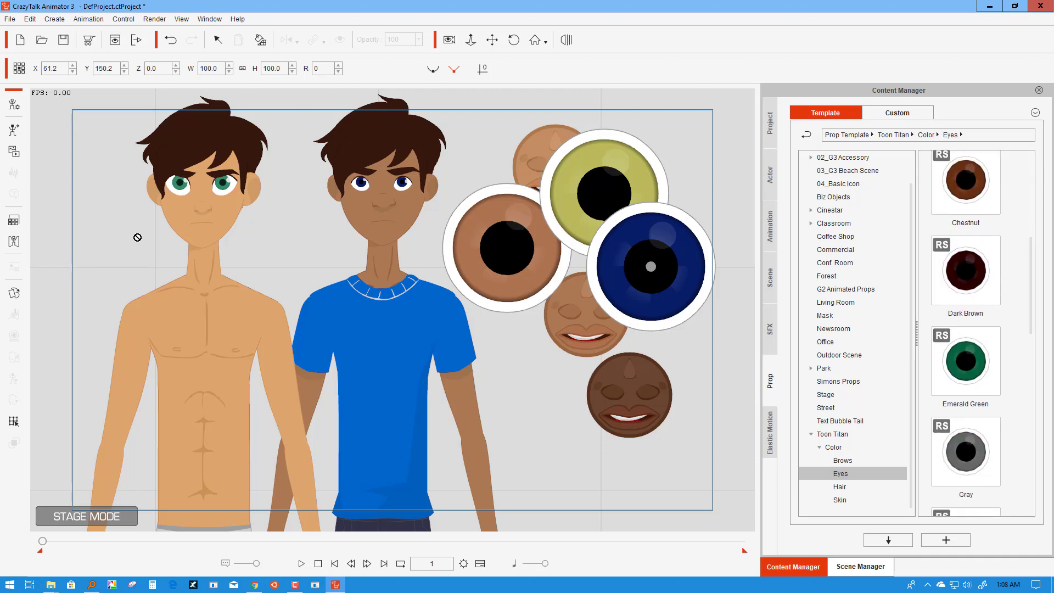
# Step: Open the dressed character's Render Style settings and examine the color adjustments of its part groups, including Hair 01 and the hands' Skin01
pyautogui.click(217, 42)
pyautogui.click(362, 184)
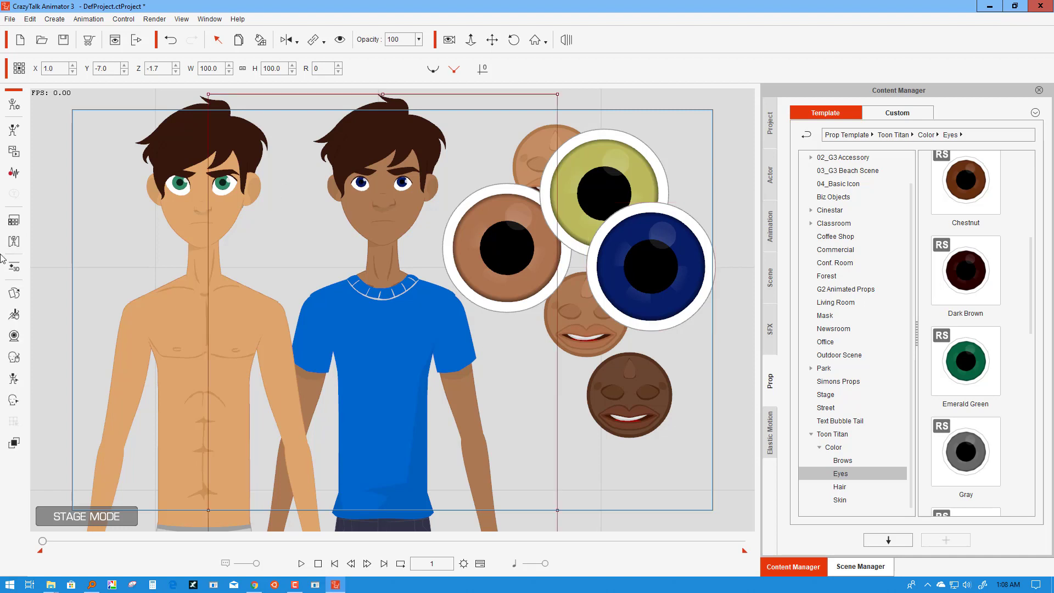
pyautogui.click(14, 221)
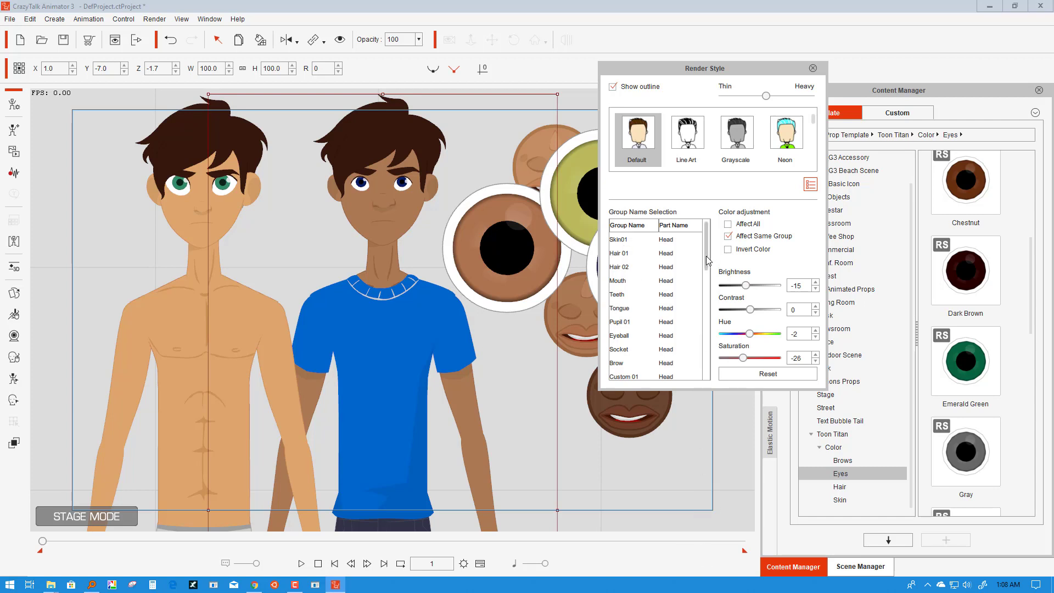
pyautogui.moveTo(708, 257); pyautogui.dragTo(708, 311)
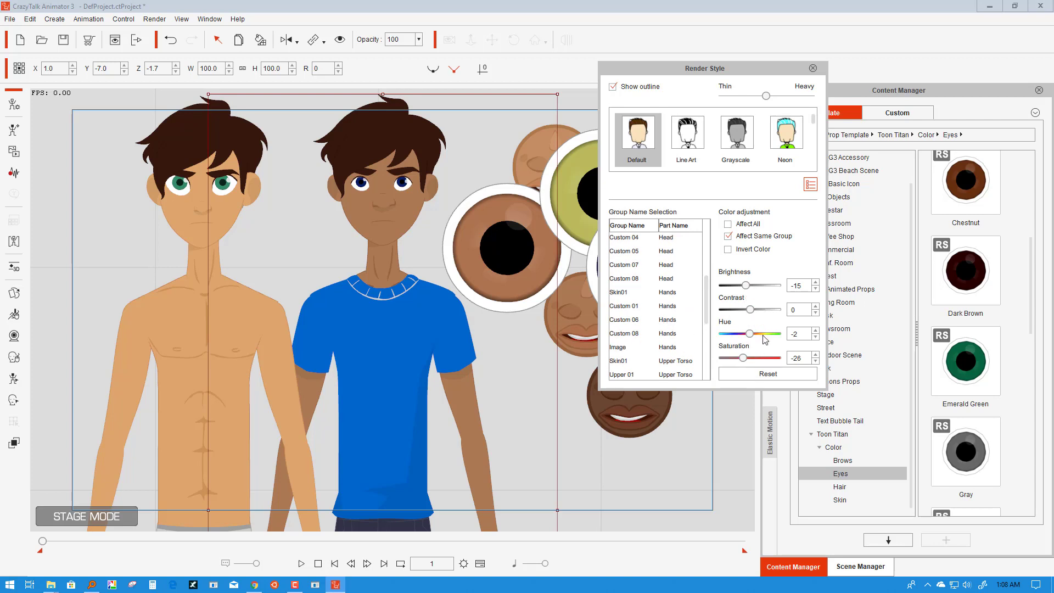
pyautogui.moveTo(709, 292); pyautogui.dragTo(708, 242)
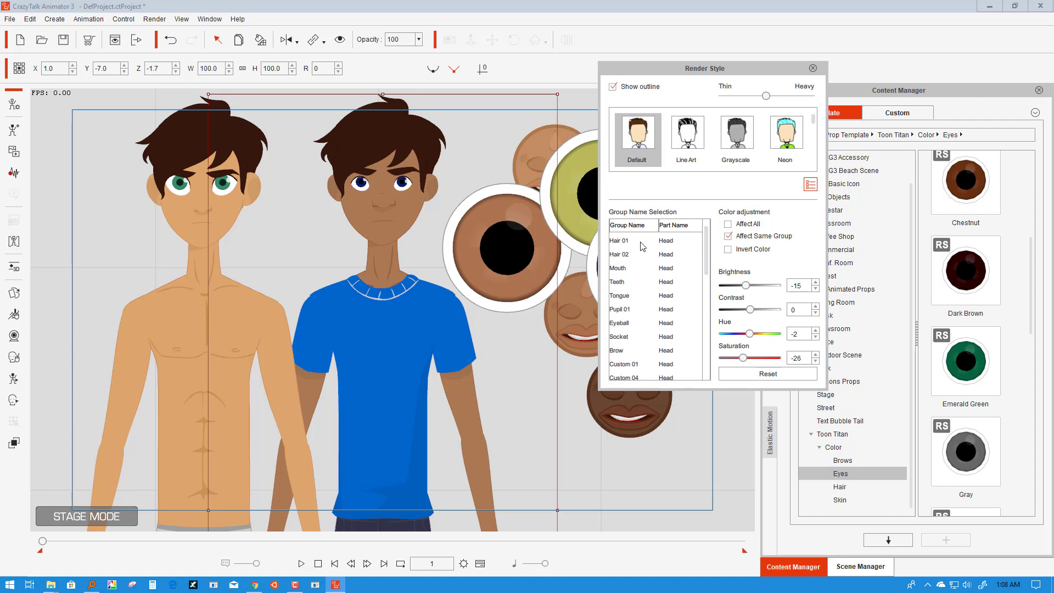
pyautogui.click(641, 243)
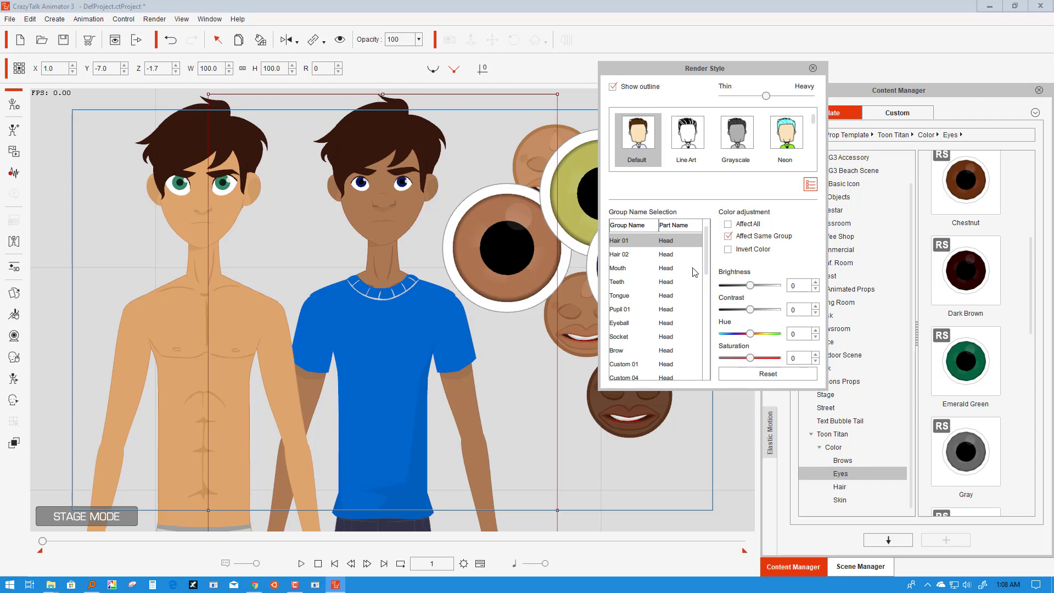
pyautogui.moveTo(706, 256); pyautogui.dragTo(707, 315)
pyautogui.click(624, 270)
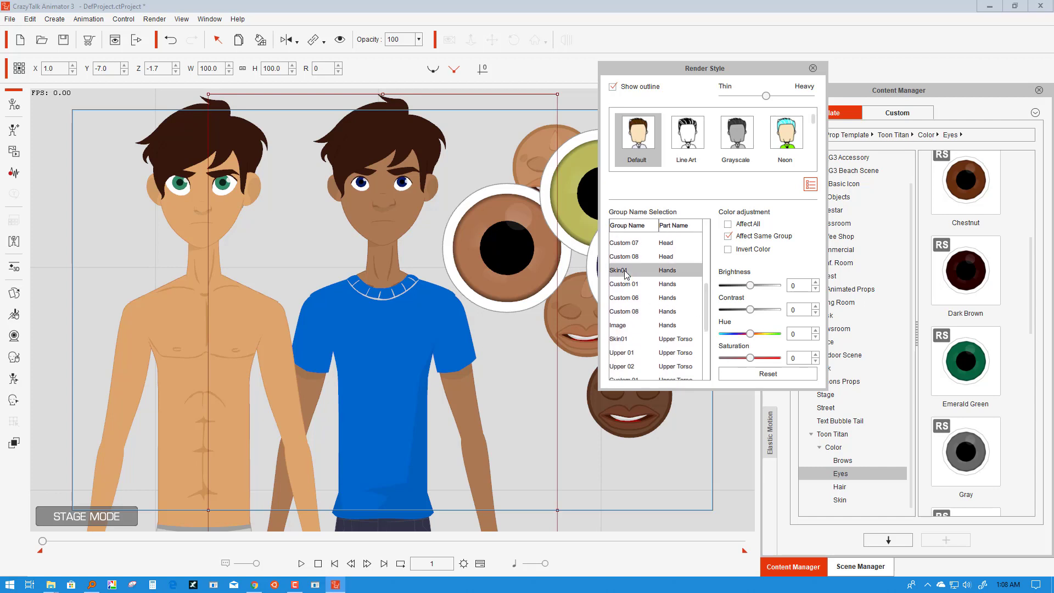
# Step: Set the dressed character's Skin01 color adjustment to brightness -15, hue 33 and saturation 51, and close the Render Style settings
pyautogui.click(760, 358)
pyautogui.click(764, 358)
pyautogui.click(747, 333)
pyautogui.moveTo(739, 338); pyautogui.dragTo(737, 339)
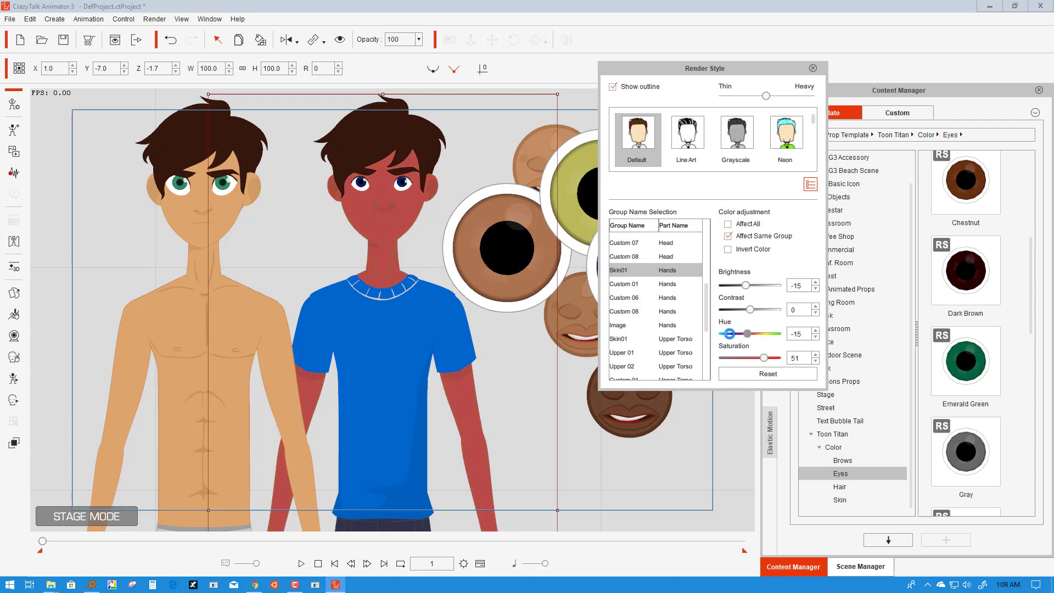
pyautogui.moveTo(747, 334); pyautogui.dragTo(729, 334)
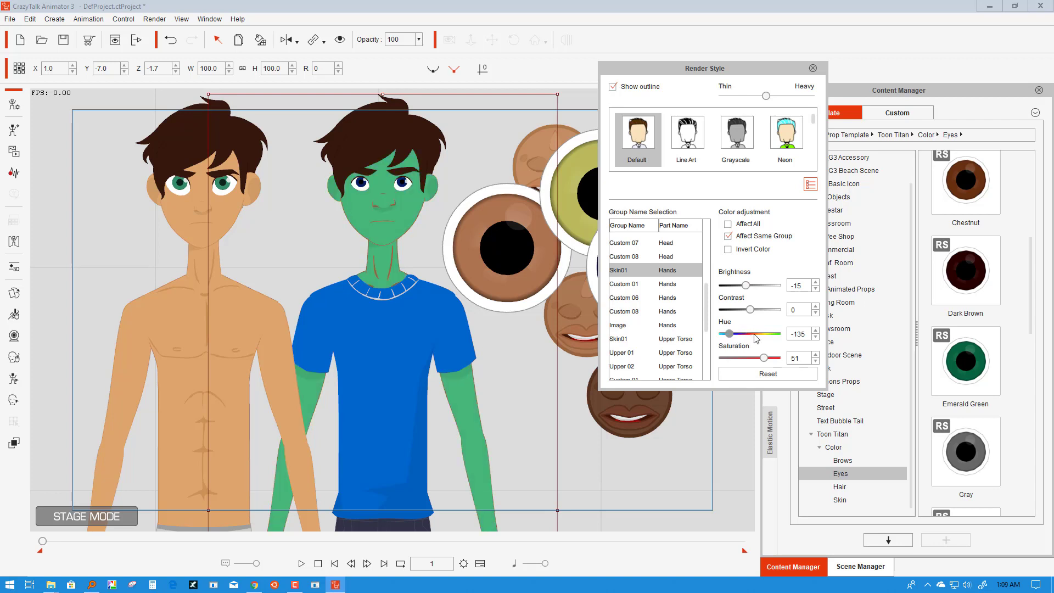
pyautogui.click(755, 333)
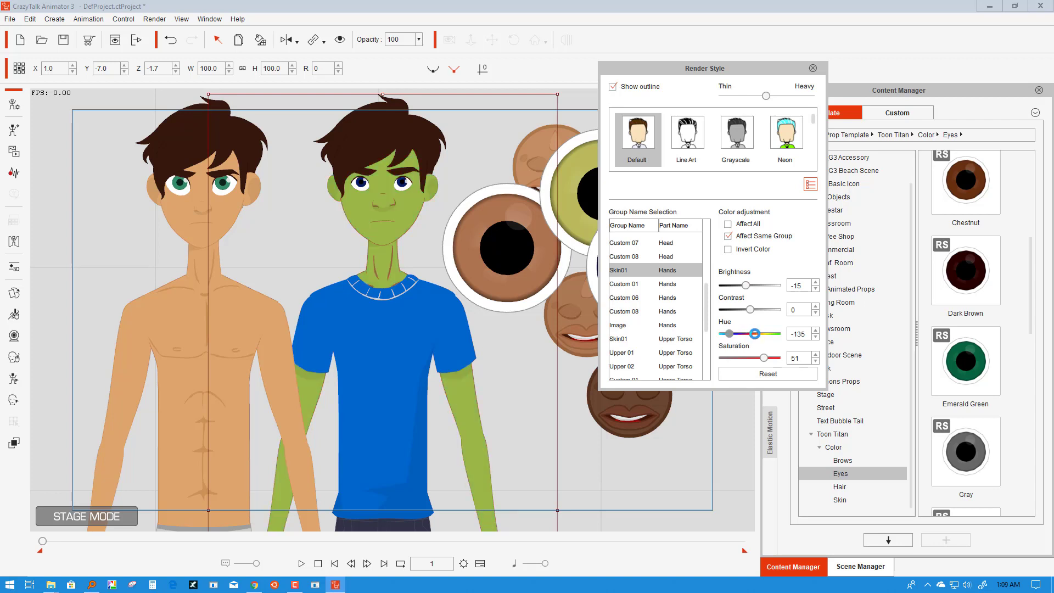
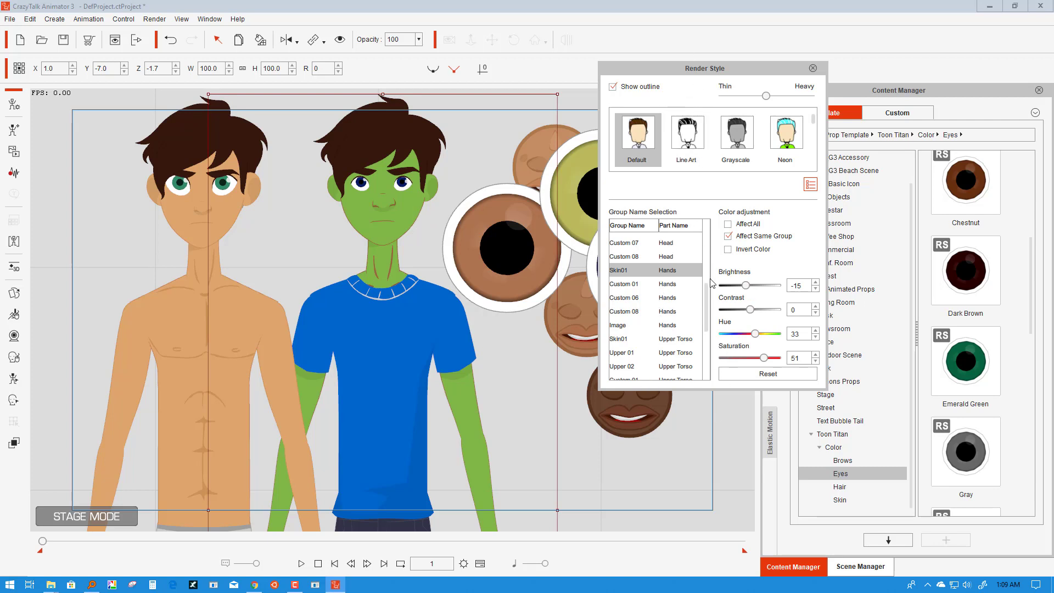
pyautogui.moveTo(708, 296); pyautogui.dragTo(724, 351)
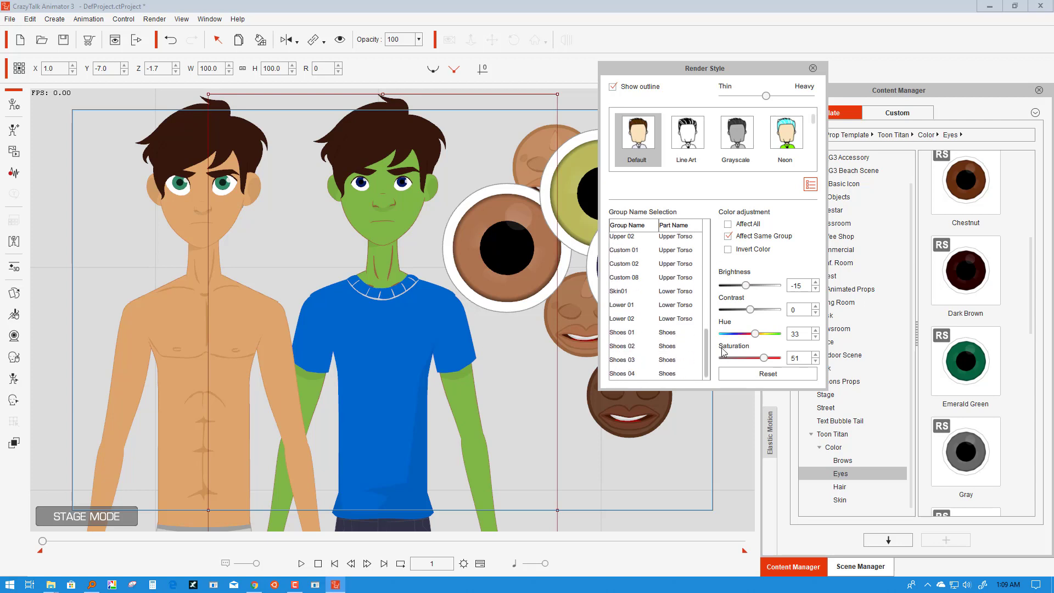
pyautogui.click(812, 70)
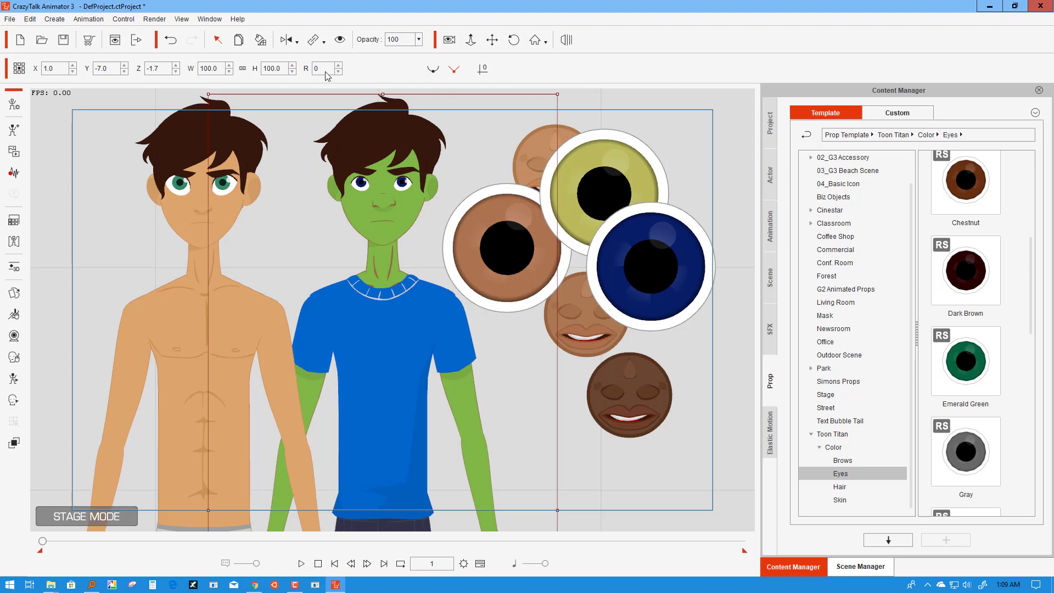
# Step: Apply the tan skin prop's color to the dressed character's skin and leave the color-applying mode
pyautogui.click(581, 325)
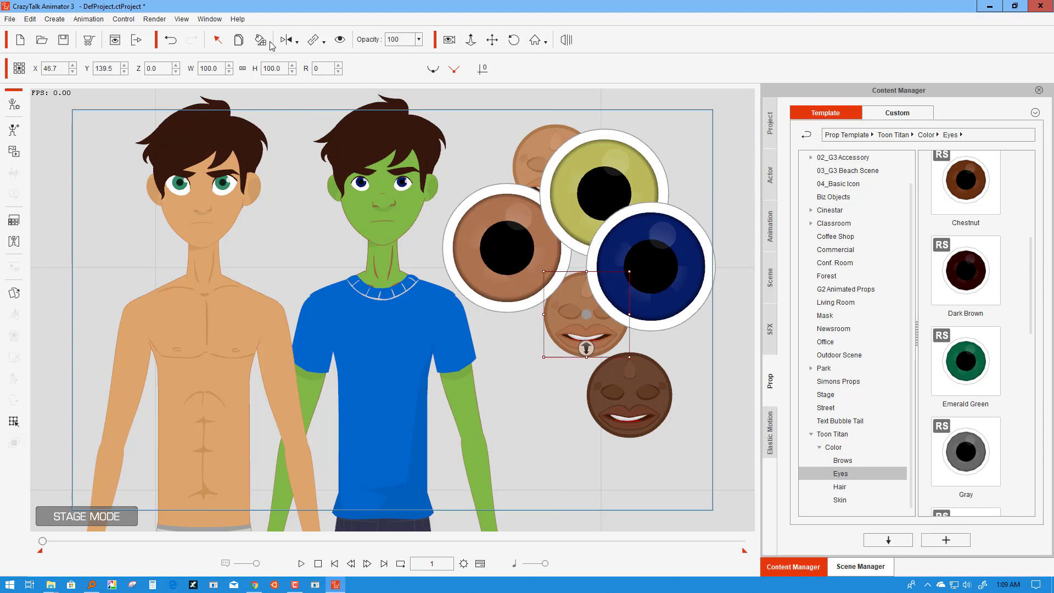
pyautogui.click(378, 201)
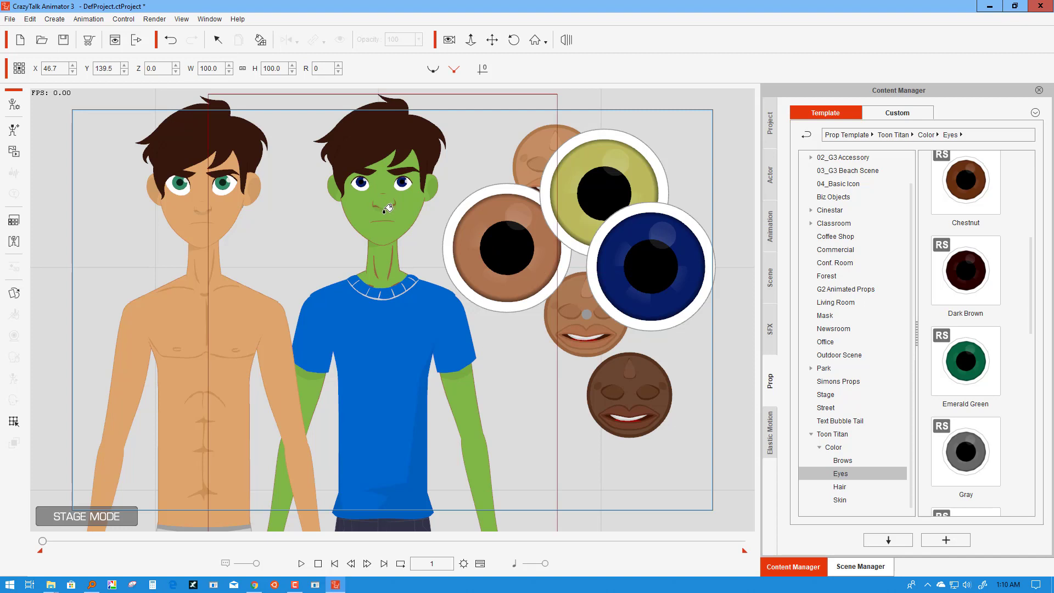
pyautogui.click(388, 207)
pyautogui.click(466, 278)
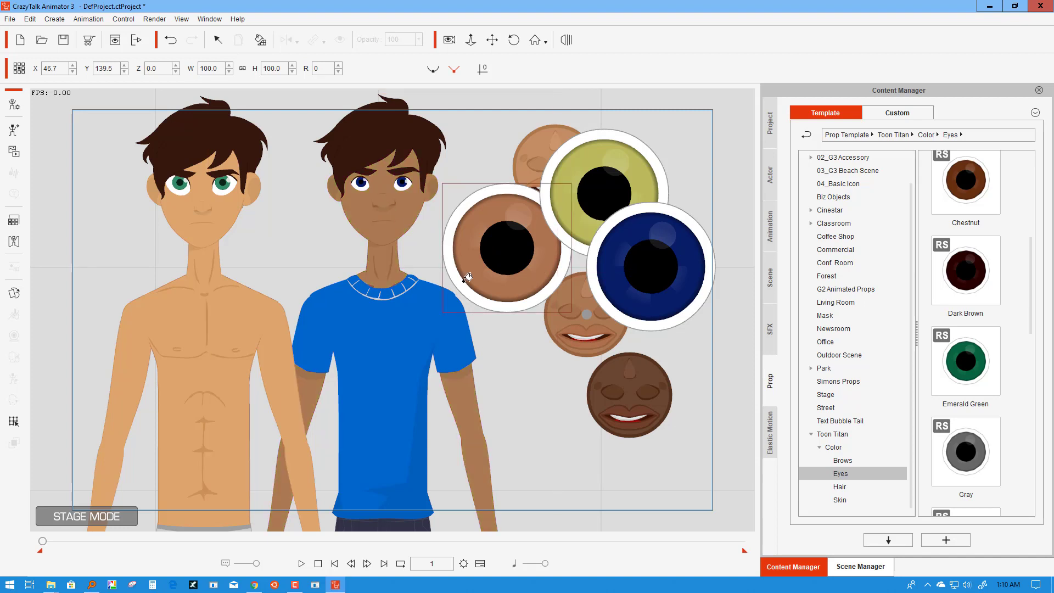
pyautogui.click(418, 270)
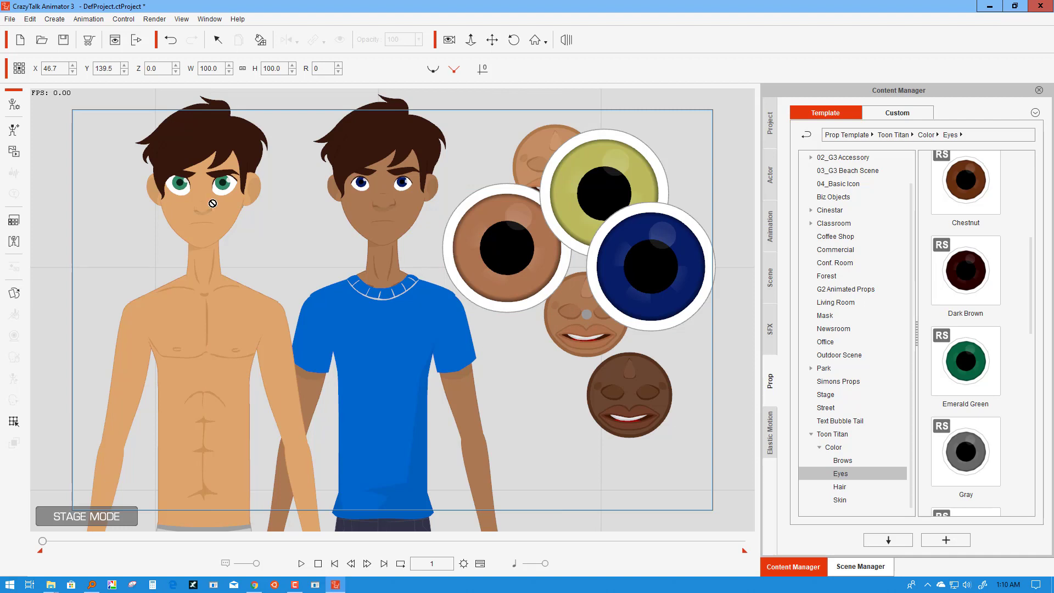
pyautogui.click(217, 40)
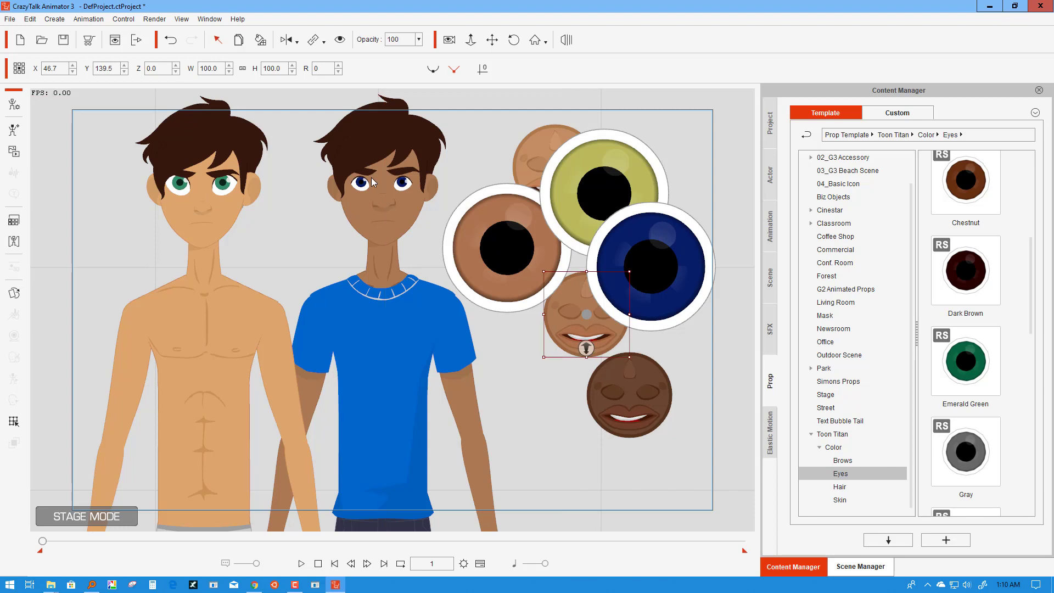
# Step: Darken the dressed character's Skin01 group in the Render Style settings and set the hands' Custom 01 group to brightness -57
pyautogui.click(336, 186)
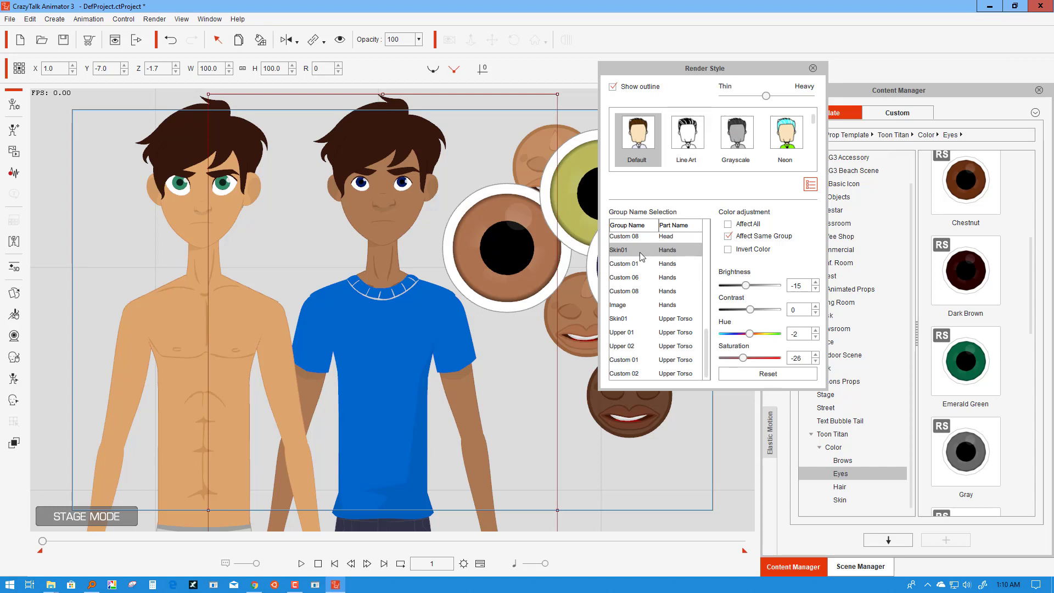
pyautogui.click(815, 289)
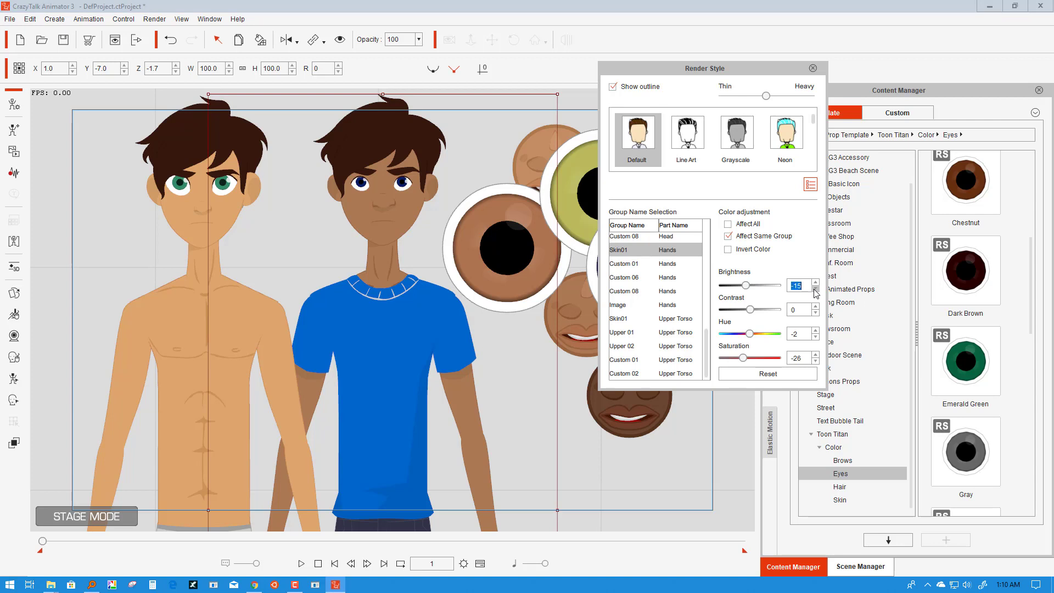
pyautogui.click(814, 290)
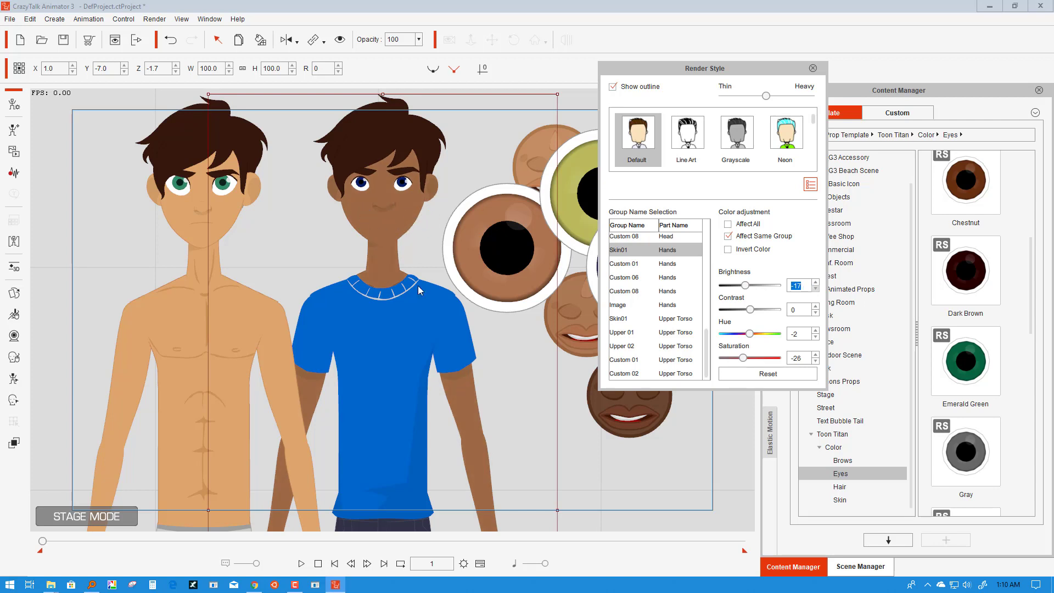
pyautogui.press('Down')
pyautogui.press('Down')
pyautogui.press('Down')
pyautogui.press('Down')
pyautogui.press('Down')
pyautogui.press('Down')
pyautogui.click(637, 264)
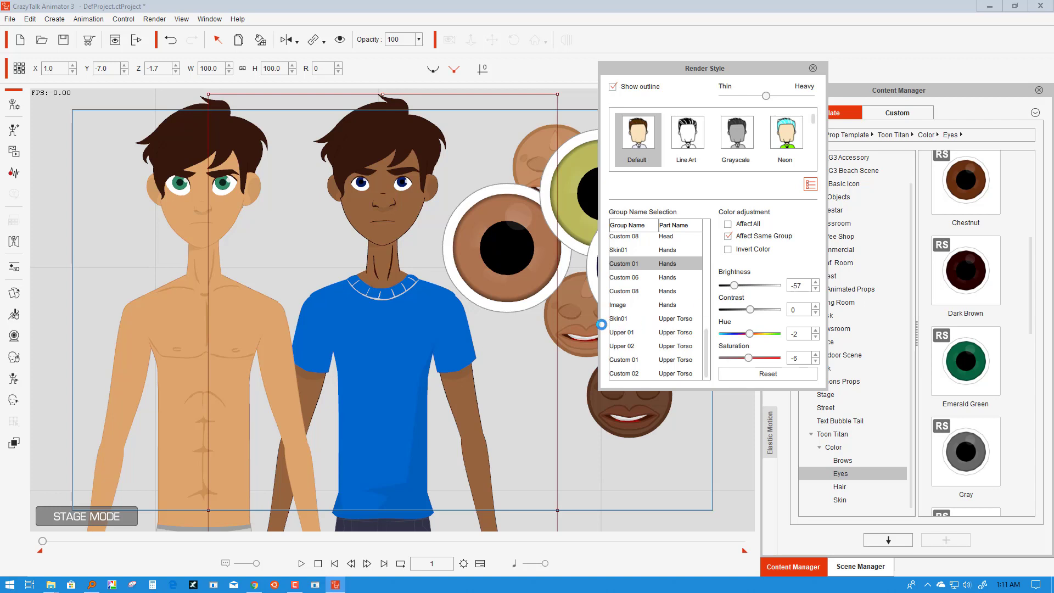
# Step: Move the tan skin prop clear of the Render Style window to about X 36.0, Y 129.7 and keep it selected
pyautogui.click(580, 318)
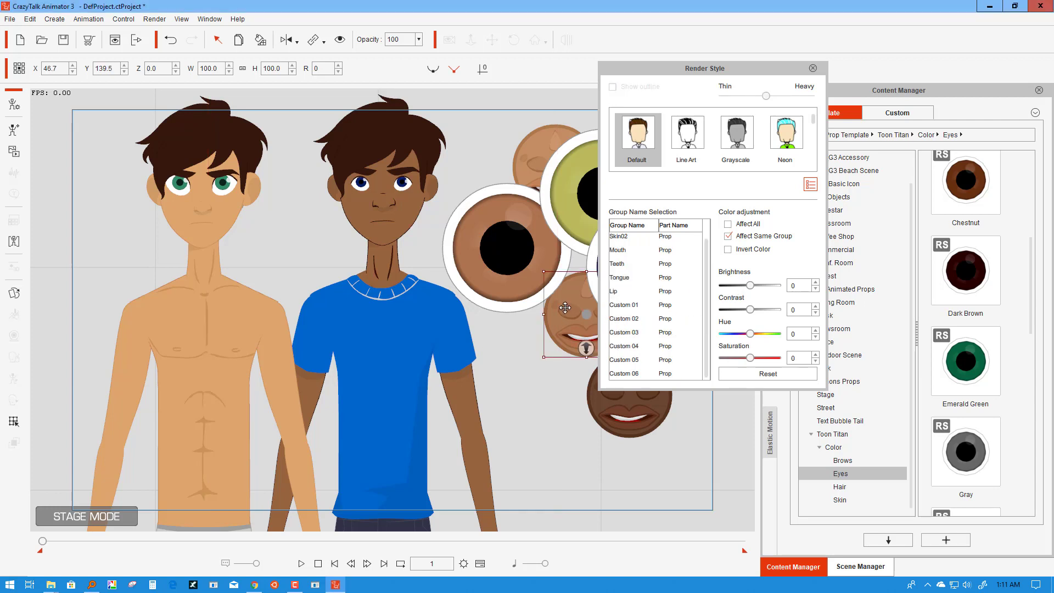
pyautogui.moveTo(579, 318); pyautogui.dragTo(517, 349)
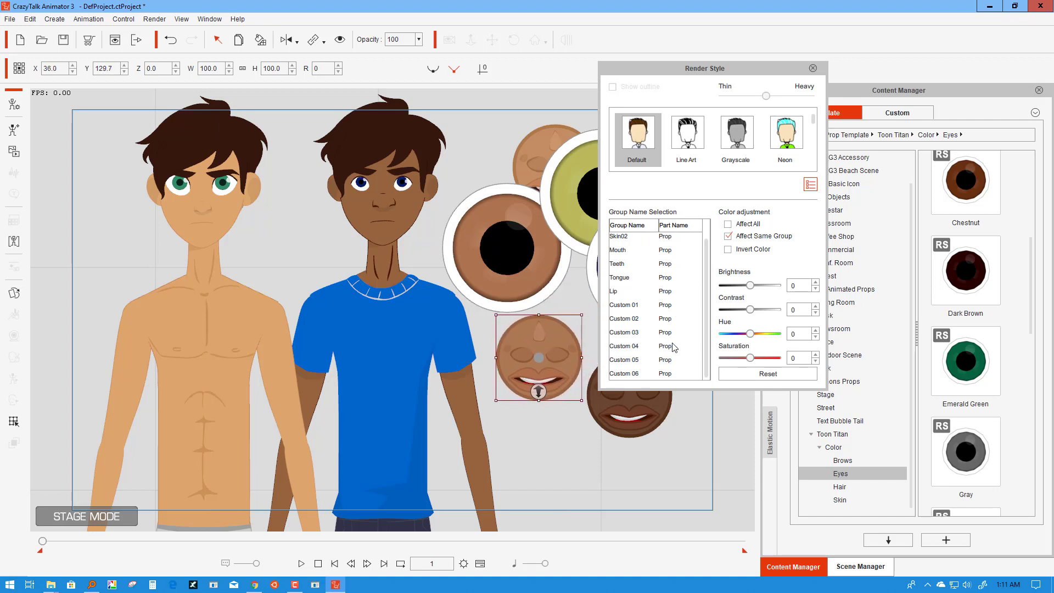
pyautogui.click(617, 403)
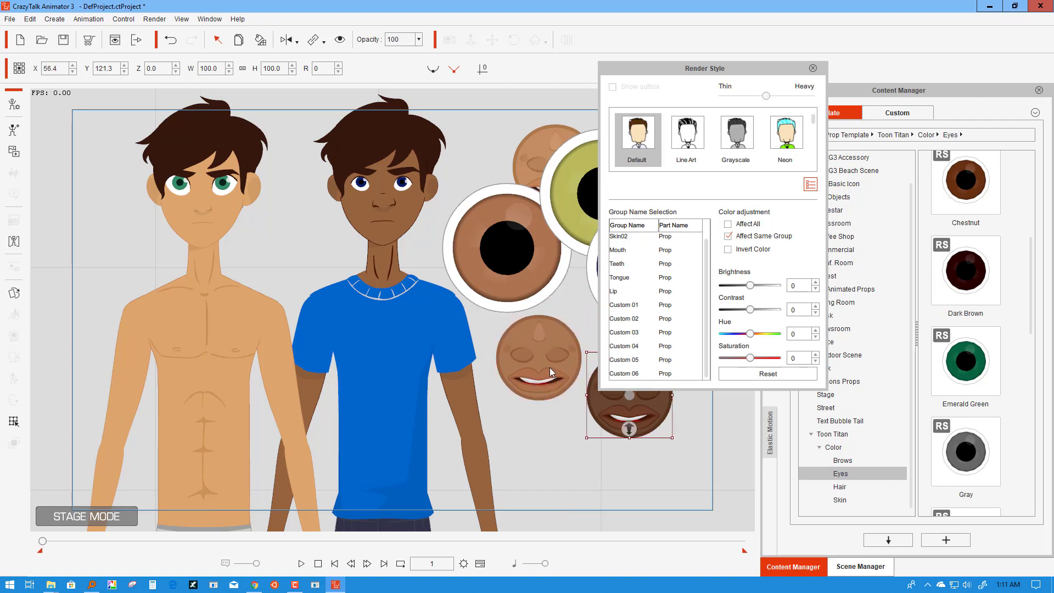
pyautogui.click(548, 353)
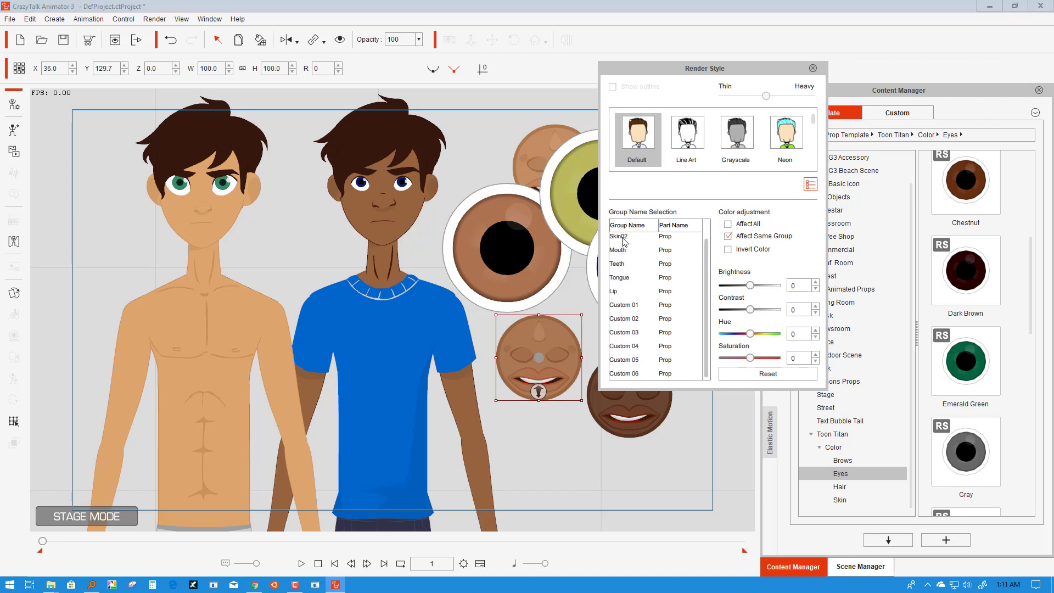
# Step: Lower the brightness of the tan skin prop's Custom 01 group, raise that of its Skin01 group, and close the Render Style settings
pyautogui.scroll(1, 641, 243)
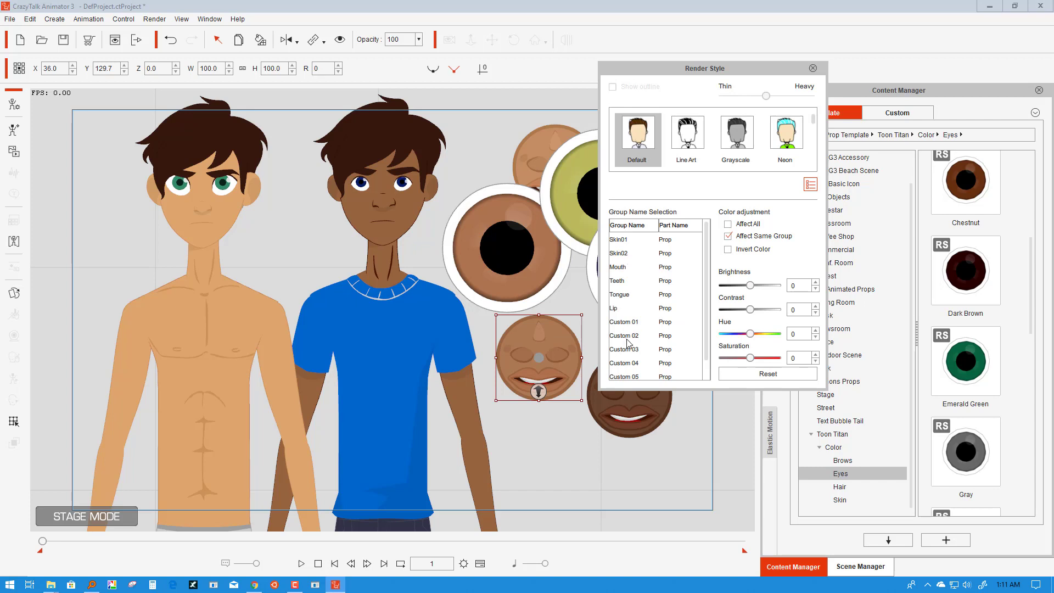
pyautogui.click(629, 255)
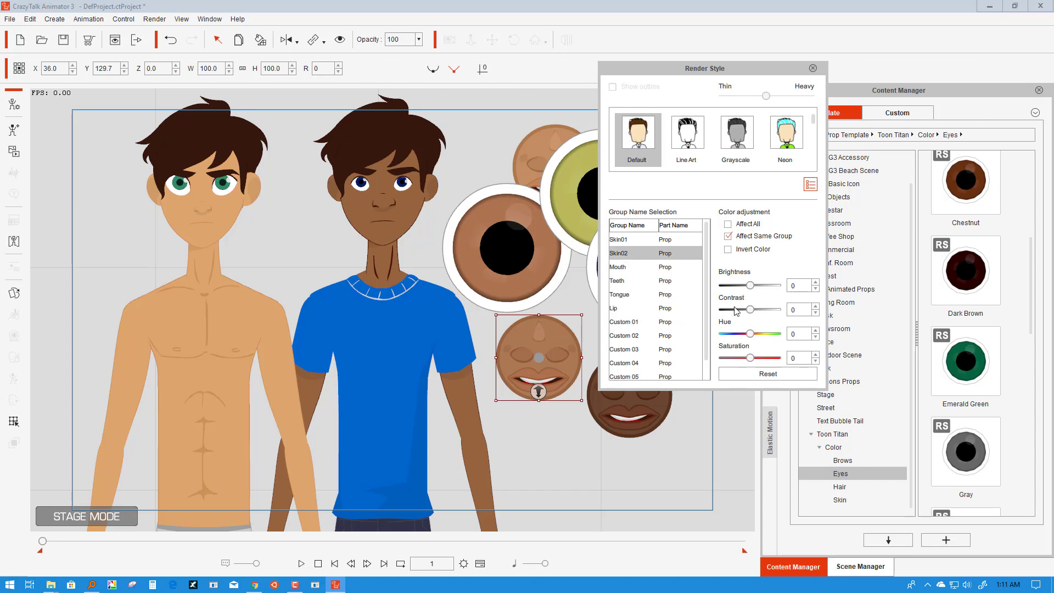
pyautogui.click(632, 326)
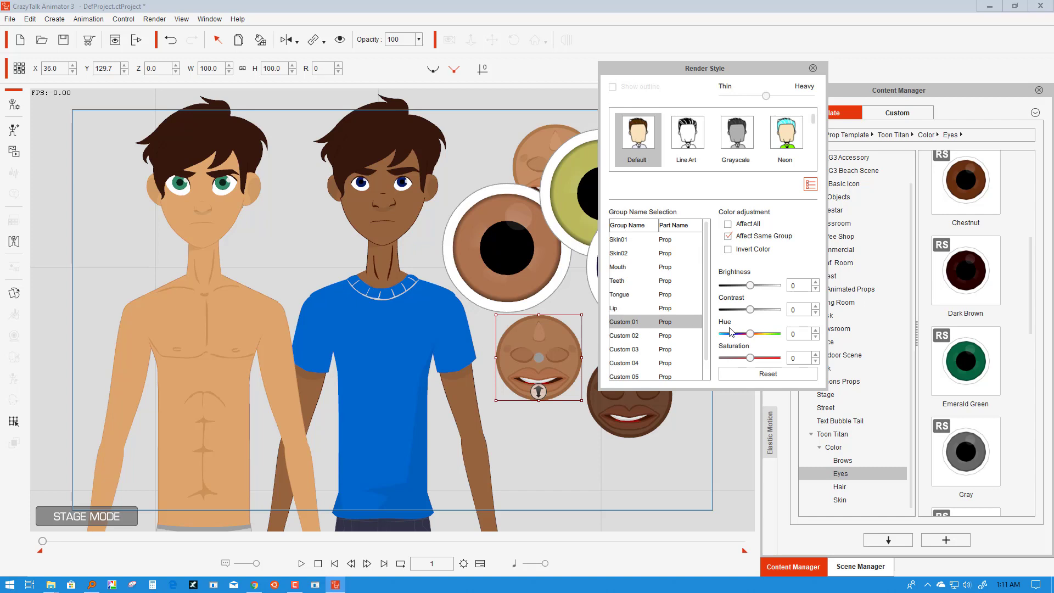
pyautogui.click(817, 288)
pyautogui.click(817, 288)
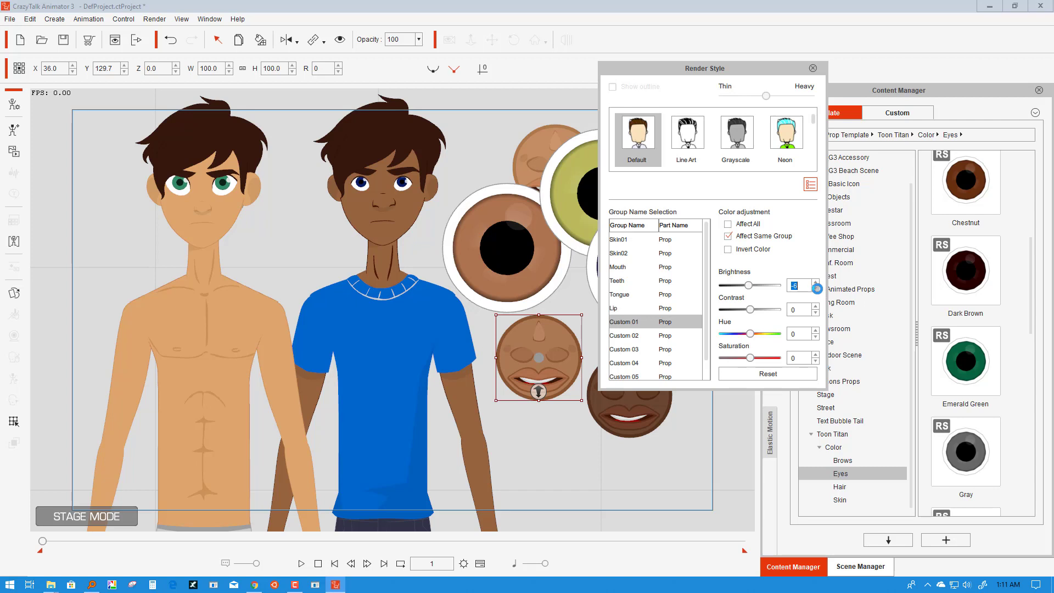
pyautogui.click(816, 288)
pyautogui.click(626, 243)
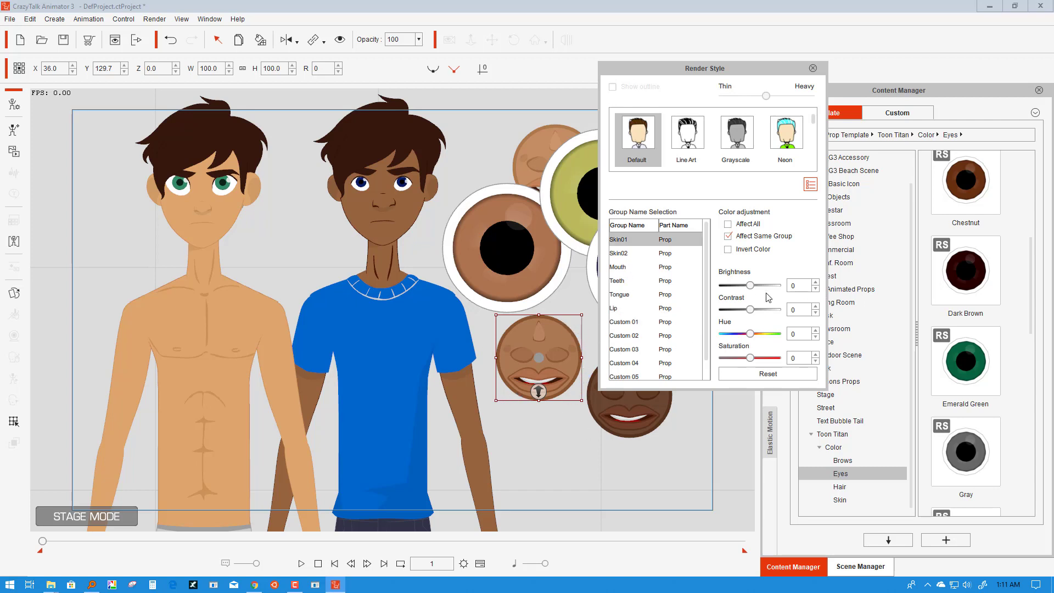
pyautogui.click(817, 283)
pyautogui.click(813, 69)
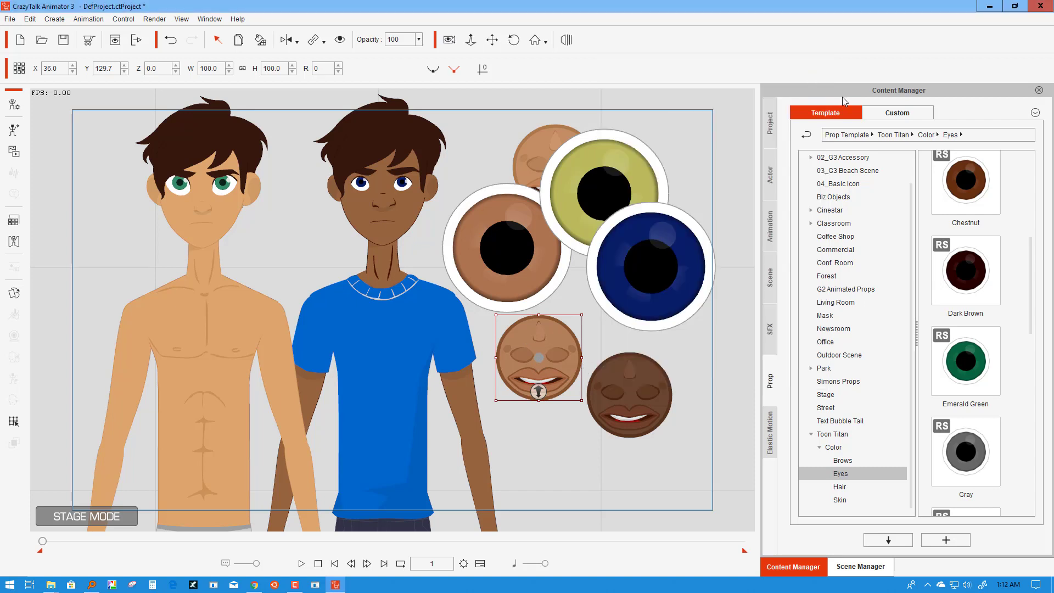
# Step: Open the custom prop library and view where its Props folder is stored on disk
pyautogui.click(891, 113)
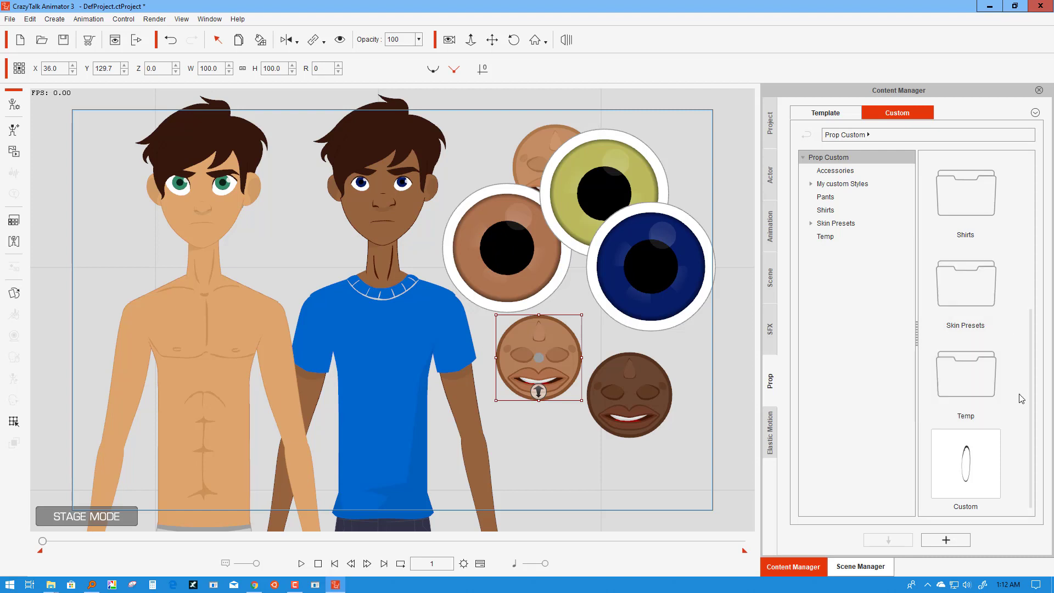
pyautogui.rightClick(1014, 471)
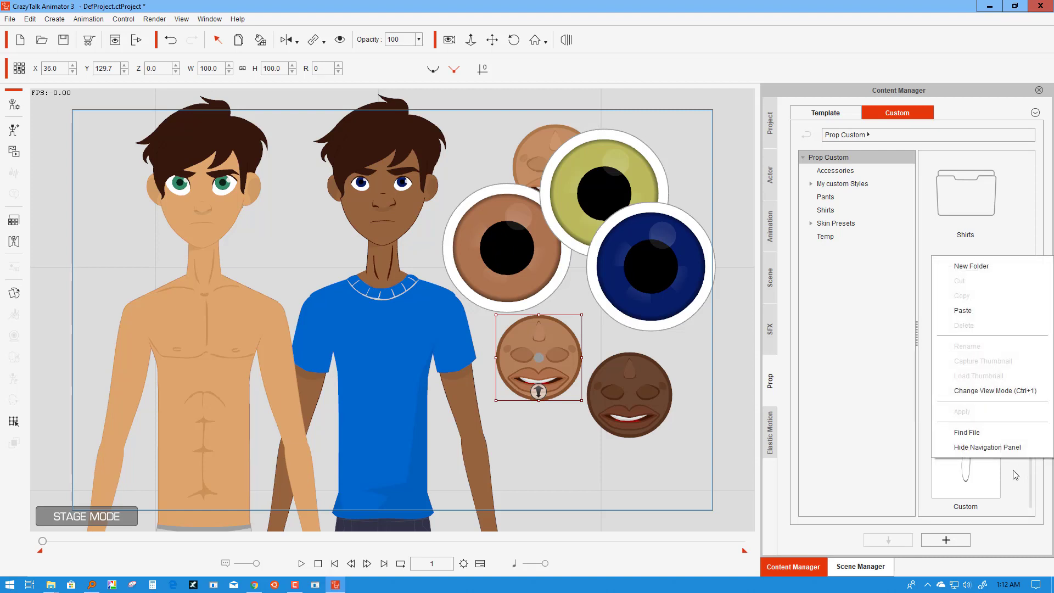
pyautogui.click(996, 434)
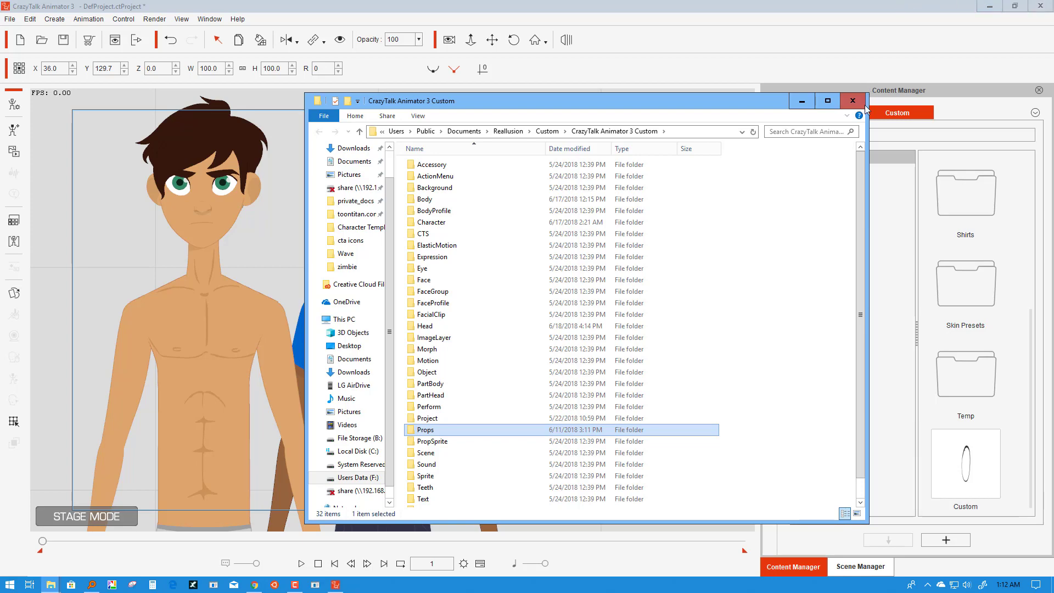
pyautogui.click(1009, 542)
# Step: Create a folder named "My Custom Skins" in the custom prop library and open it
pyautogui.rightClick(1017, 498)
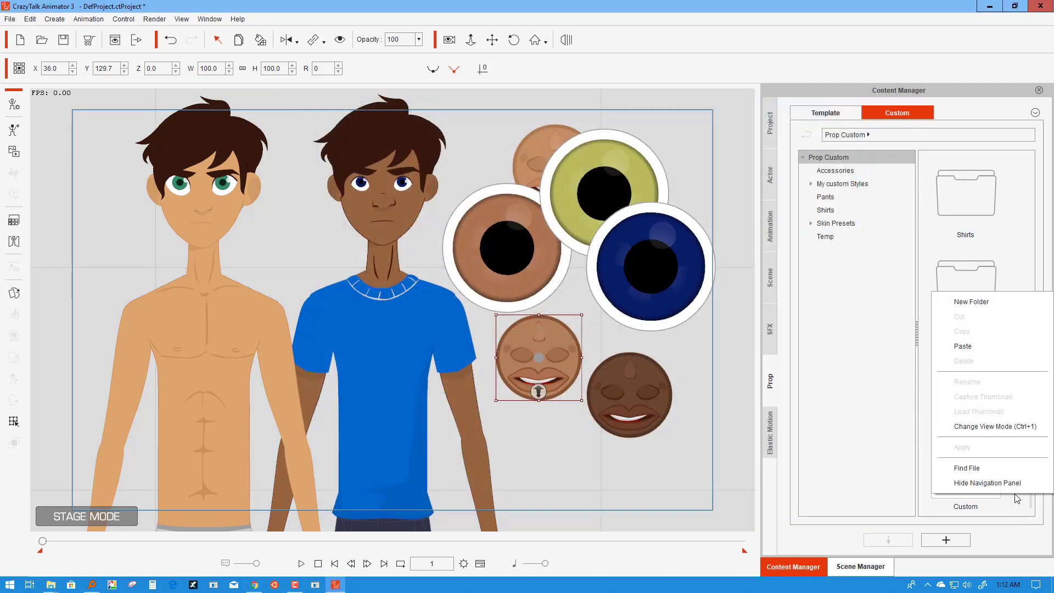
pyautogui.click(969, 302)
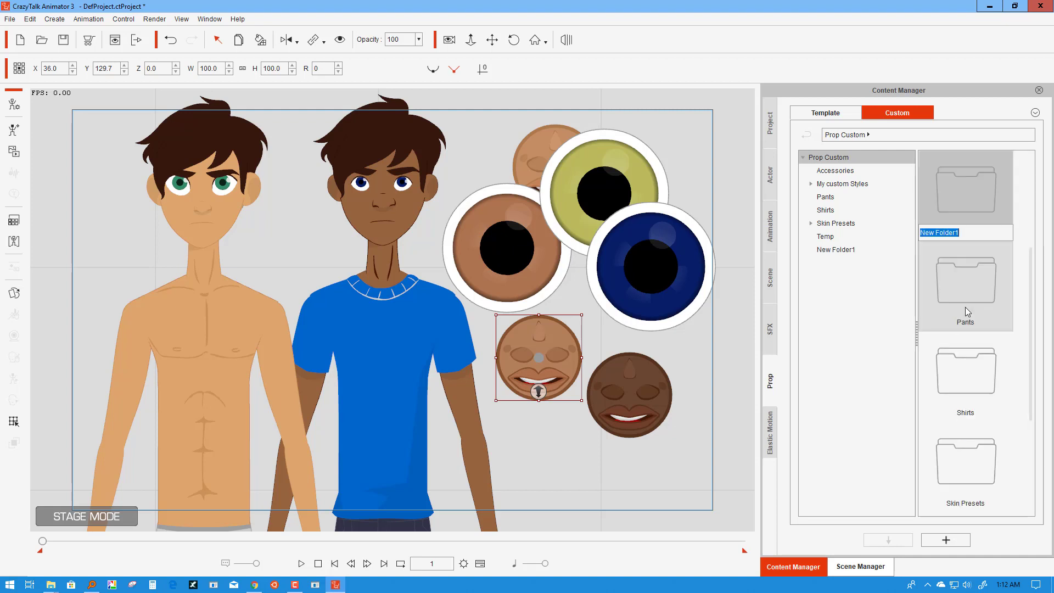
pyautogui.write('My Custom Skins')
pyautogui.press('Return')
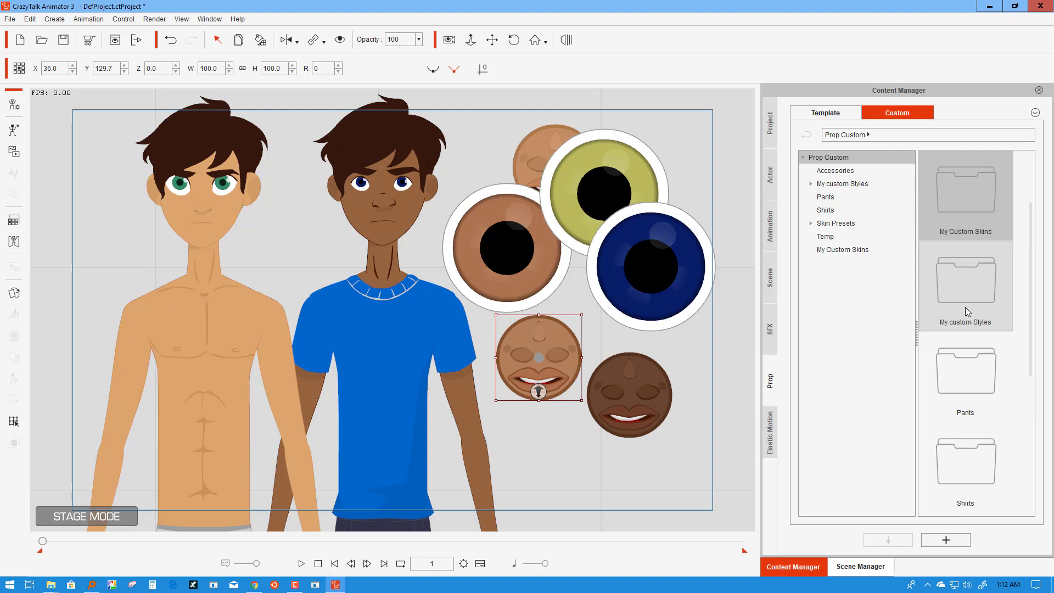
pyautogui.doubleClick(966, 199)
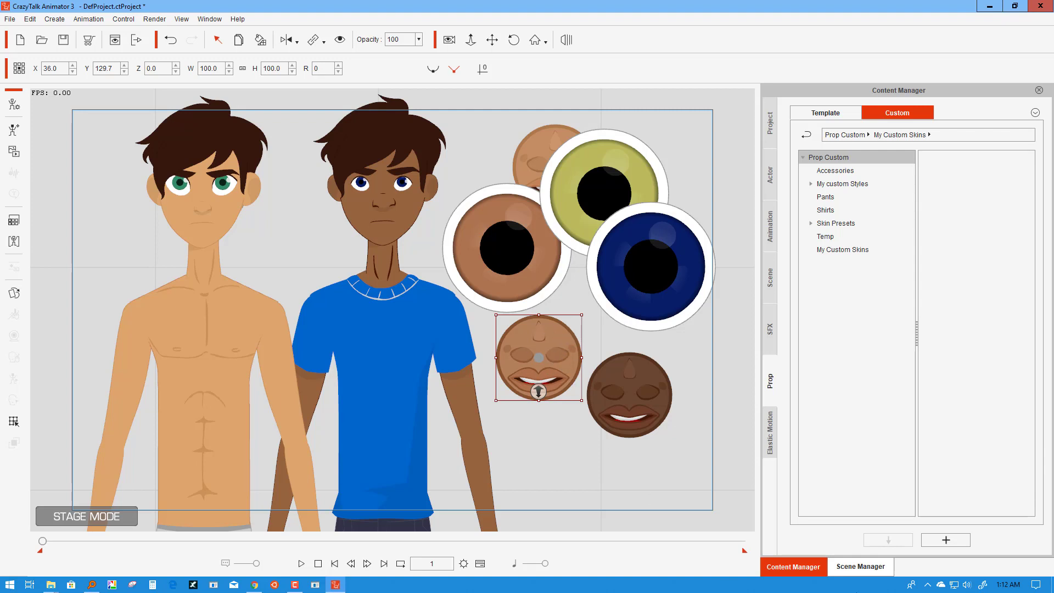
# Step: Save the adjusted tan skin prop to the My Custom Skins folder as "Hero Skin"
pyautogui.click(956, 543)
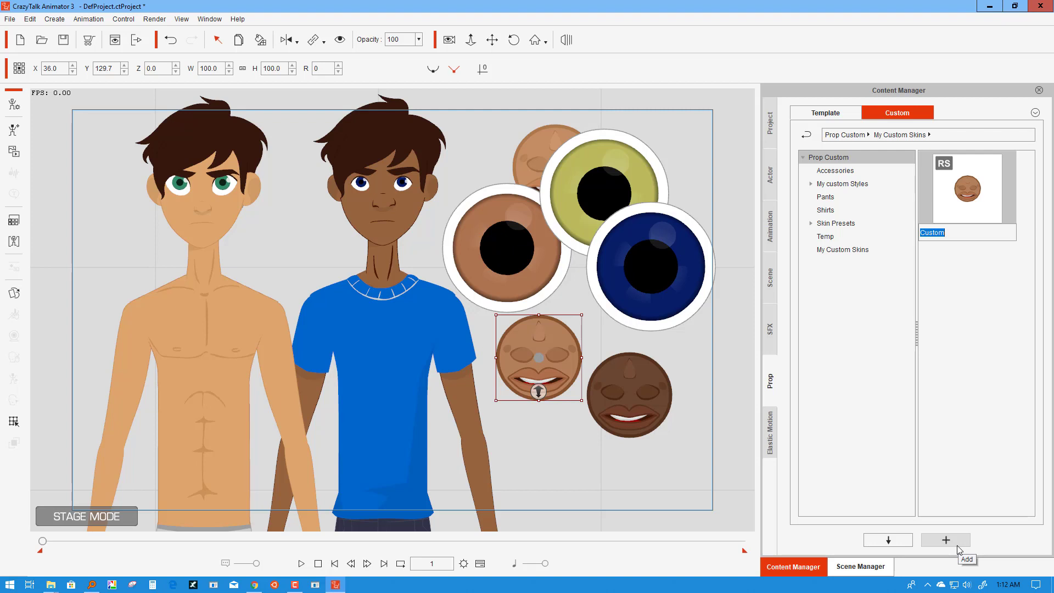
pyautogui.write('Hero Skin')
pyautogui.press('Return')
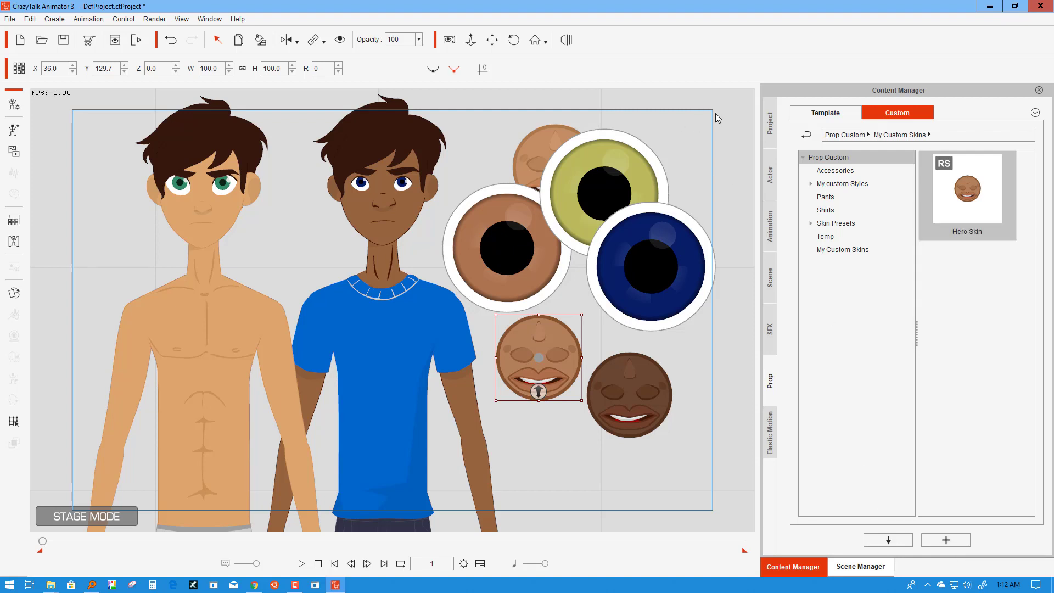
# Step: Delete all the eye and skin color props placed beside the two characters
pyautogui.moveTo(726, 97); pyautogui.dragTo(522, 420)
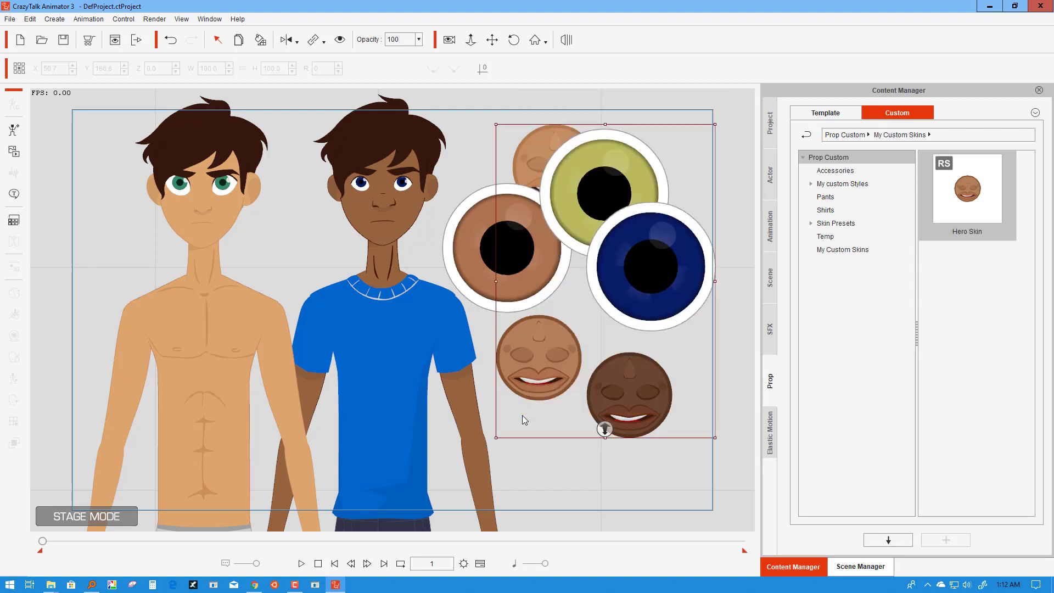
pyautogui.press('Delete')
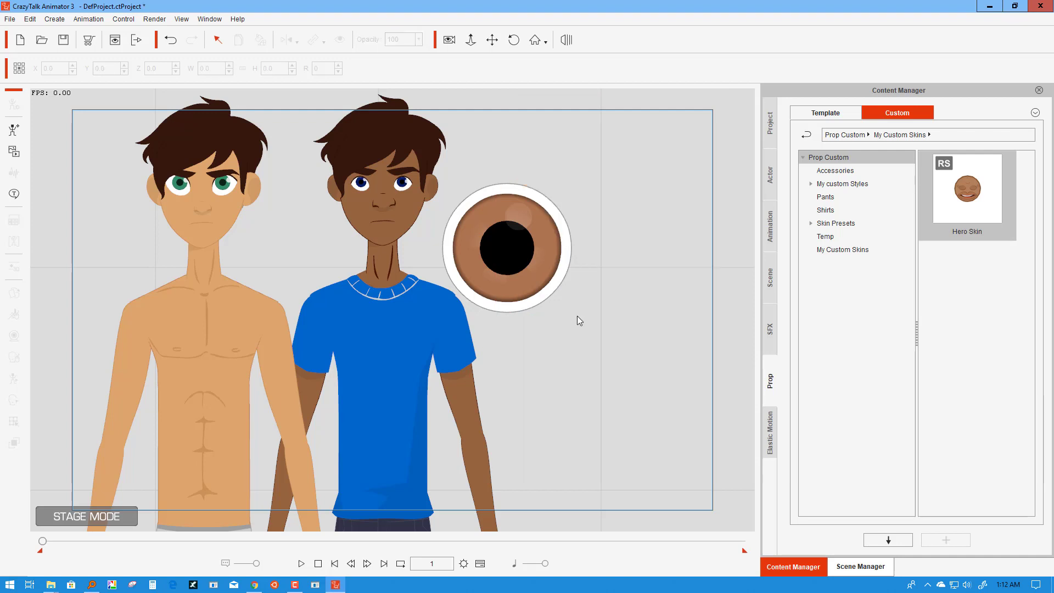
pyautogui.click(547, 286)
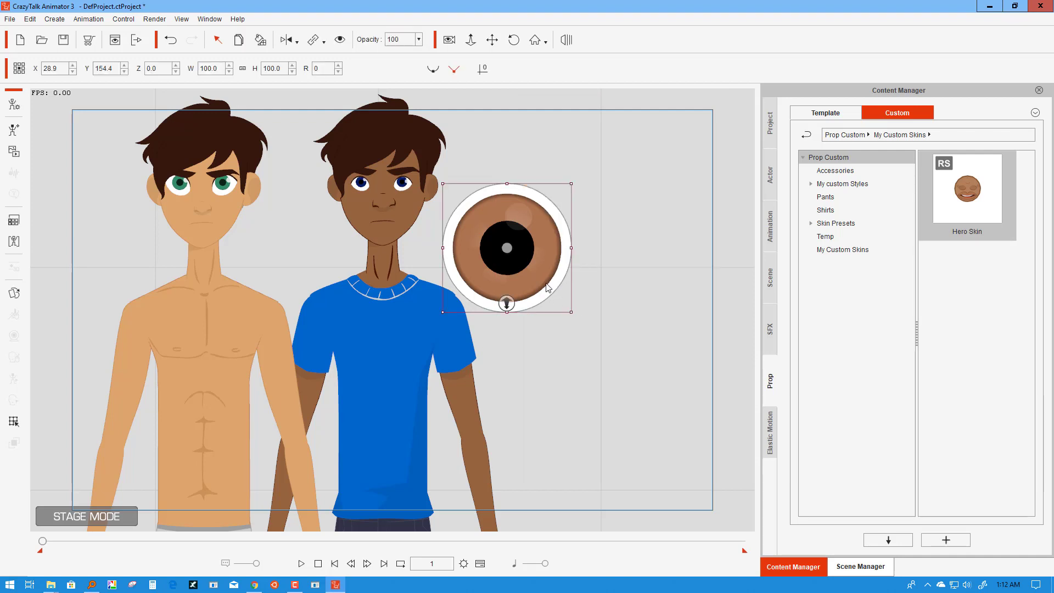
pyautogui.press('Delete')
# Step: Add the Hero Skin prop to the stage and apply its skin color to both characters
pyautogui.moveTo(983, 204); pyautogui.dragTo(595, 232)
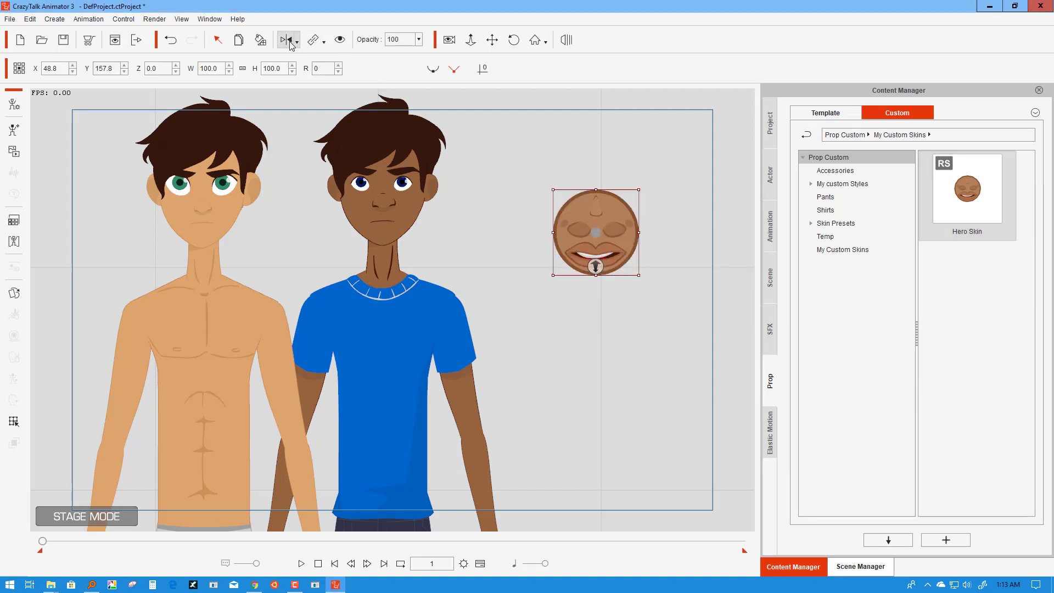
pyautogui.click(391, 210)
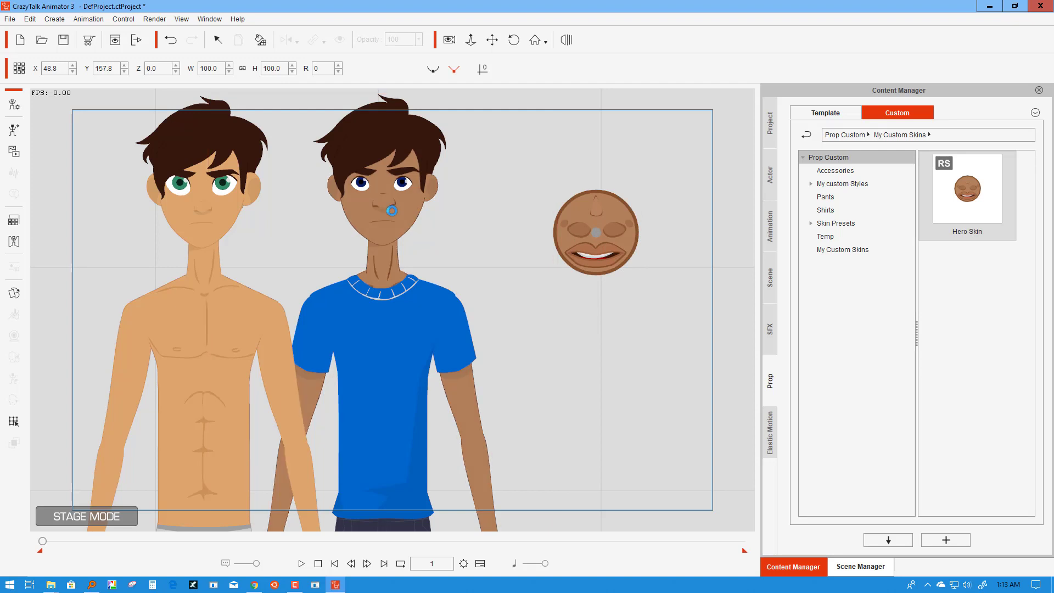
pyautogui.click(209, 203)
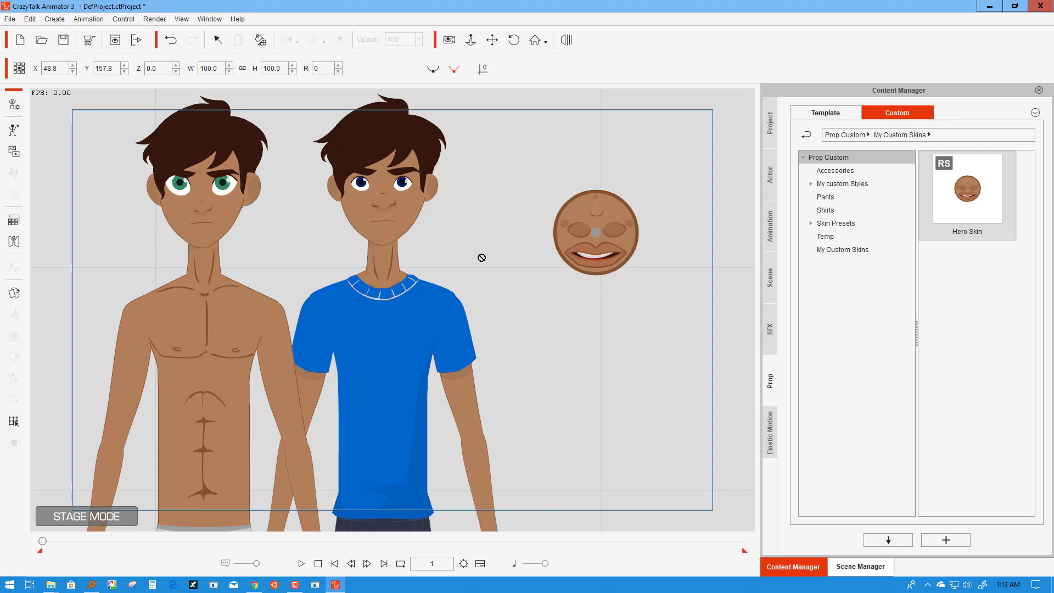
# Step: Delete the Hero Skin prop and the shirtless character from the stage
pyautogui.click(950, 354)
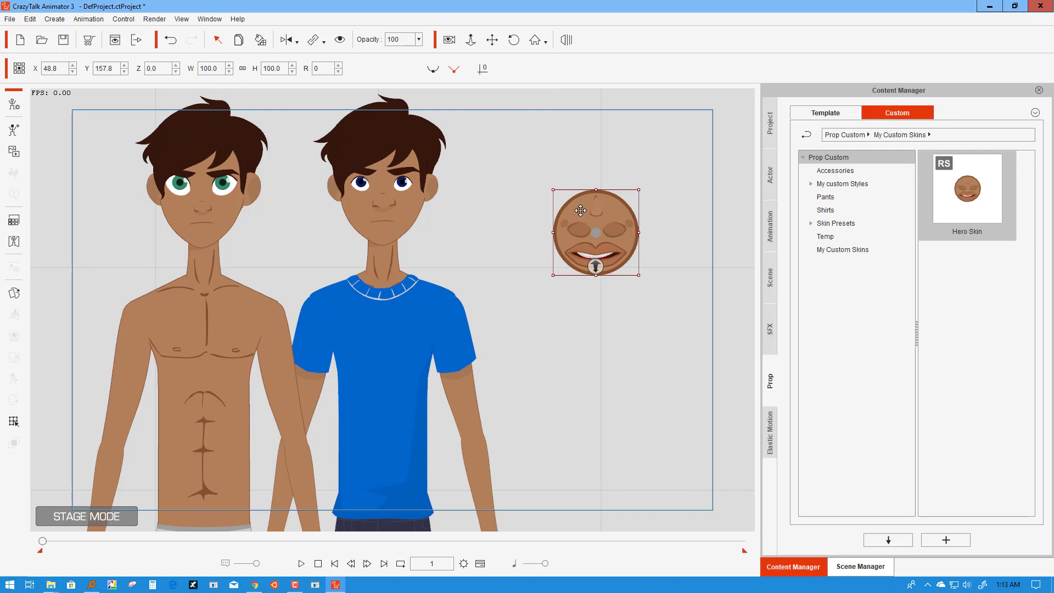
pyautogui.press('Delete')
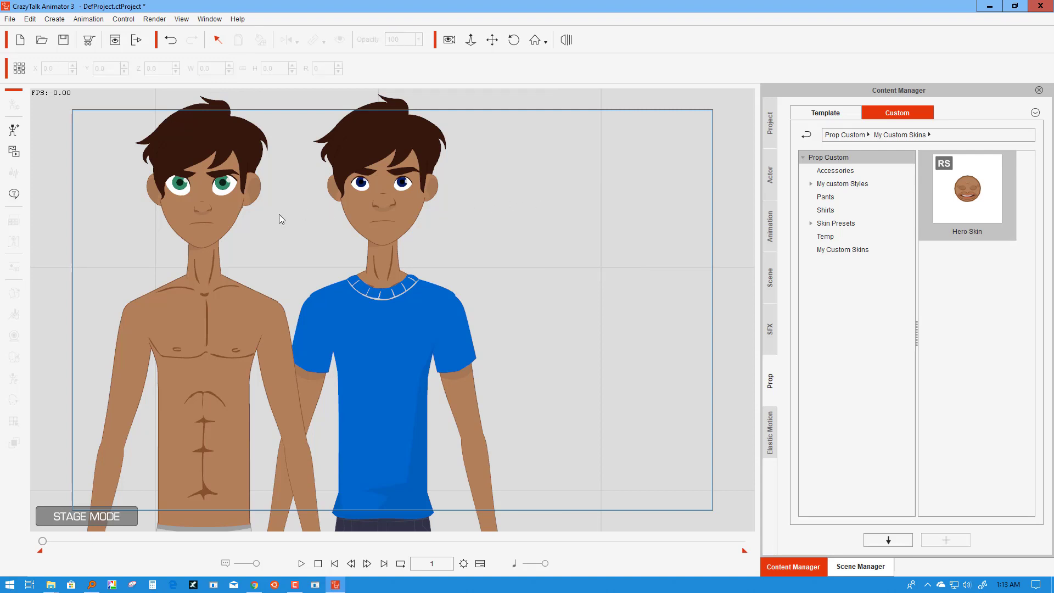
pyautogui.click(194, 218)
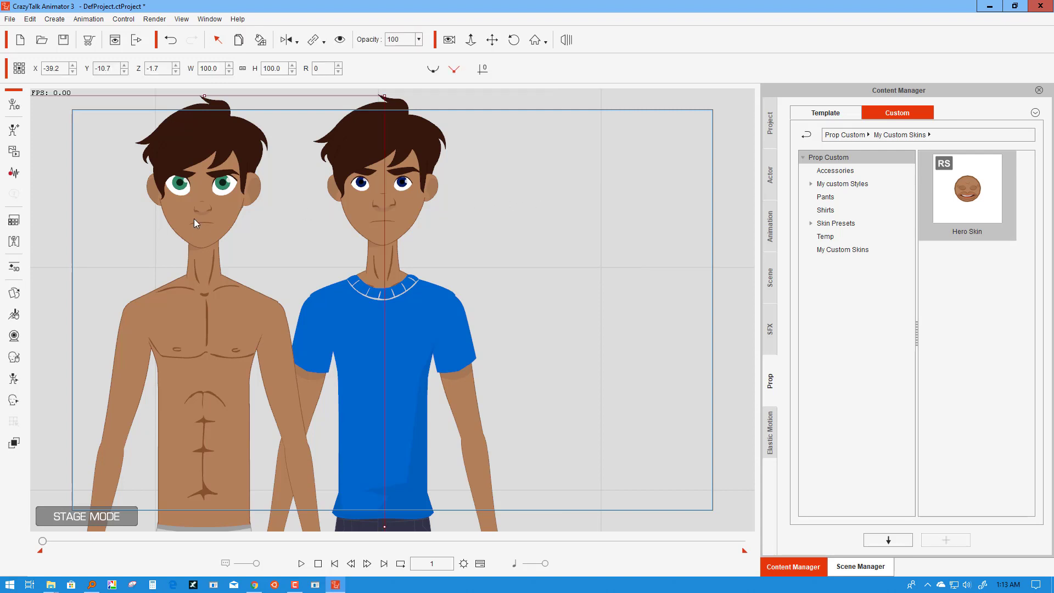
pyautogui.press('Delete')
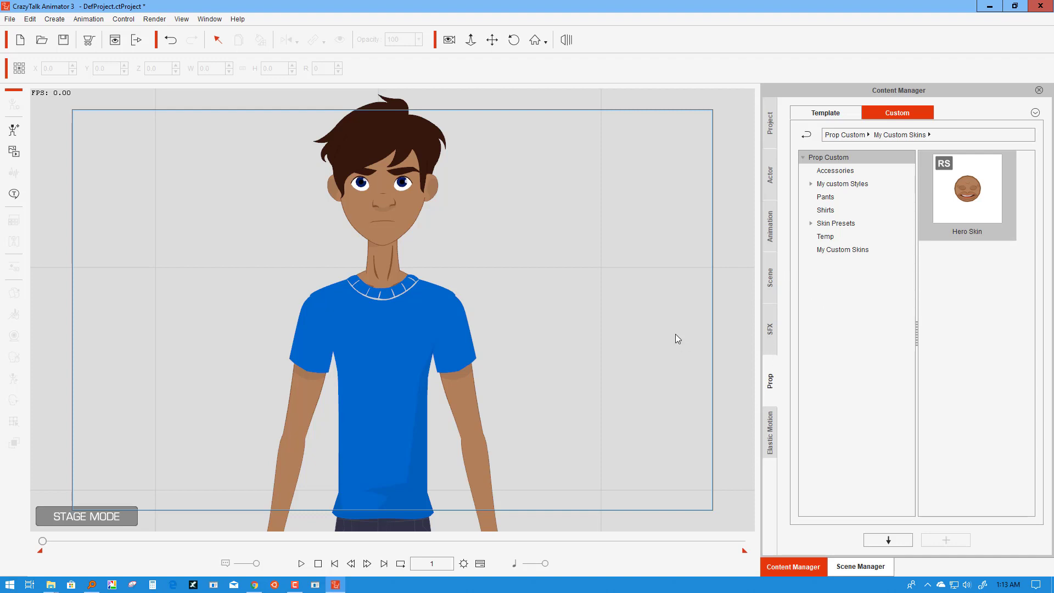
# Step: Open the Render Style settings of the T-shirt character and set the Upper 01 group's hue to 51
pyautogui.click(417, 324)
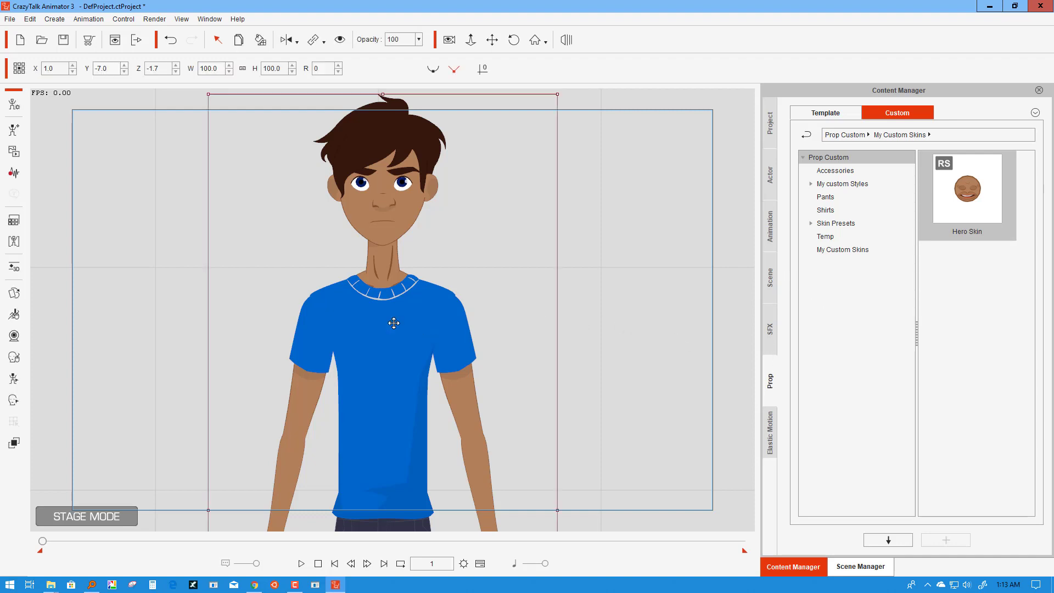
pyautogui.click(15, 222)
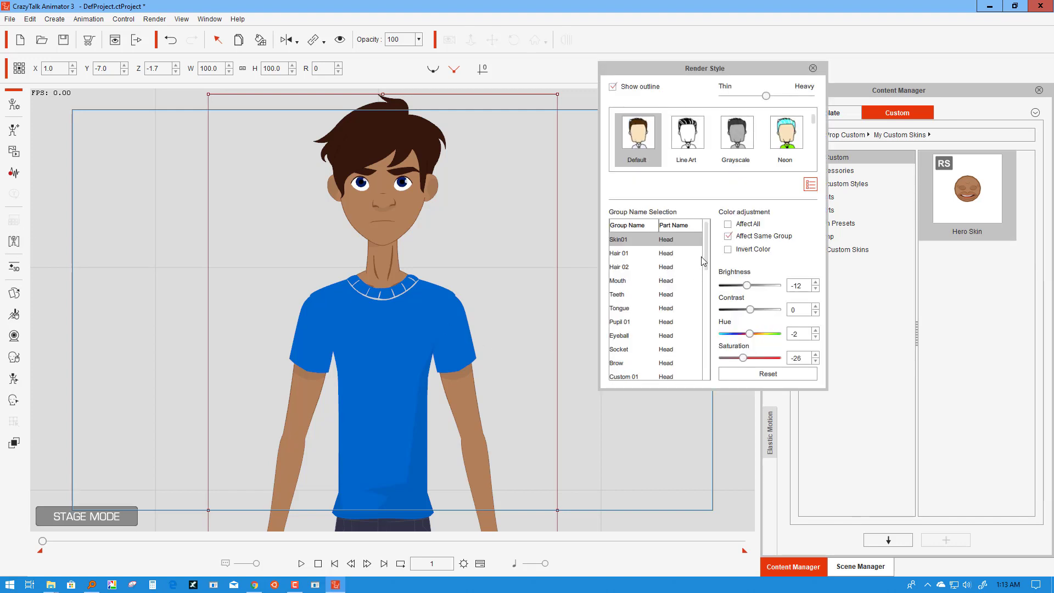
pyautogui.moveTo(705, 261); pyautogui.dragTo(712, 311)
pyautogui.scroll(-3, 671, 323)
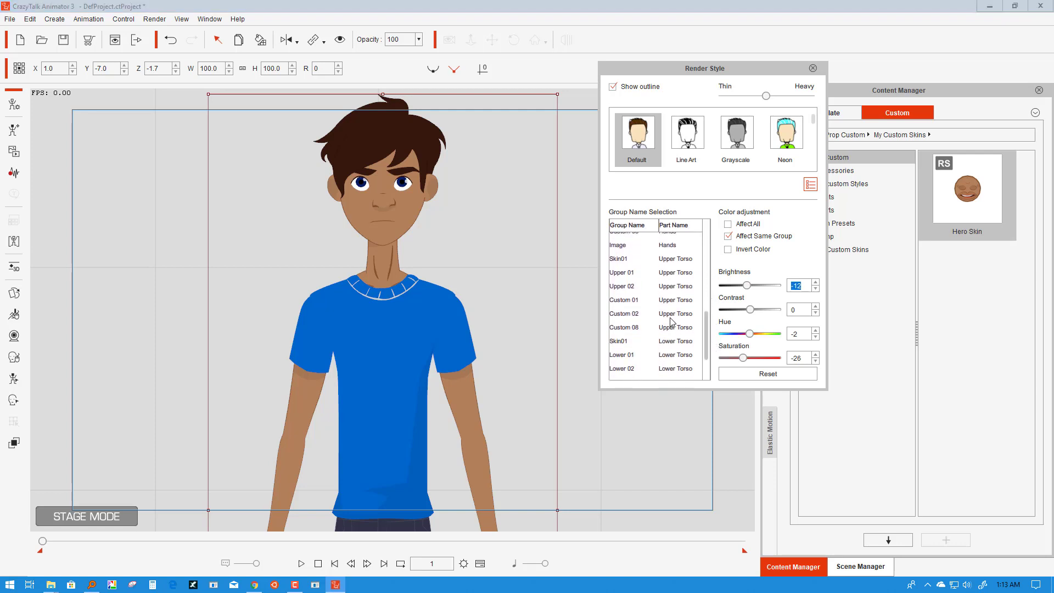
pyautogui.click(635, 273)
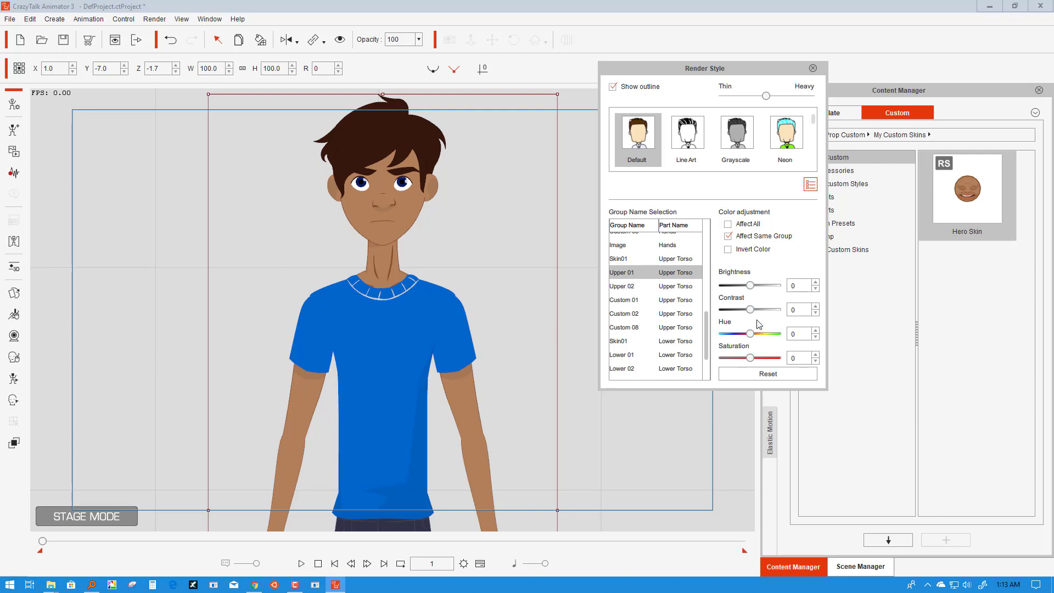
pyautogui.click(758, 337)
pyautogui.click(754, 334)
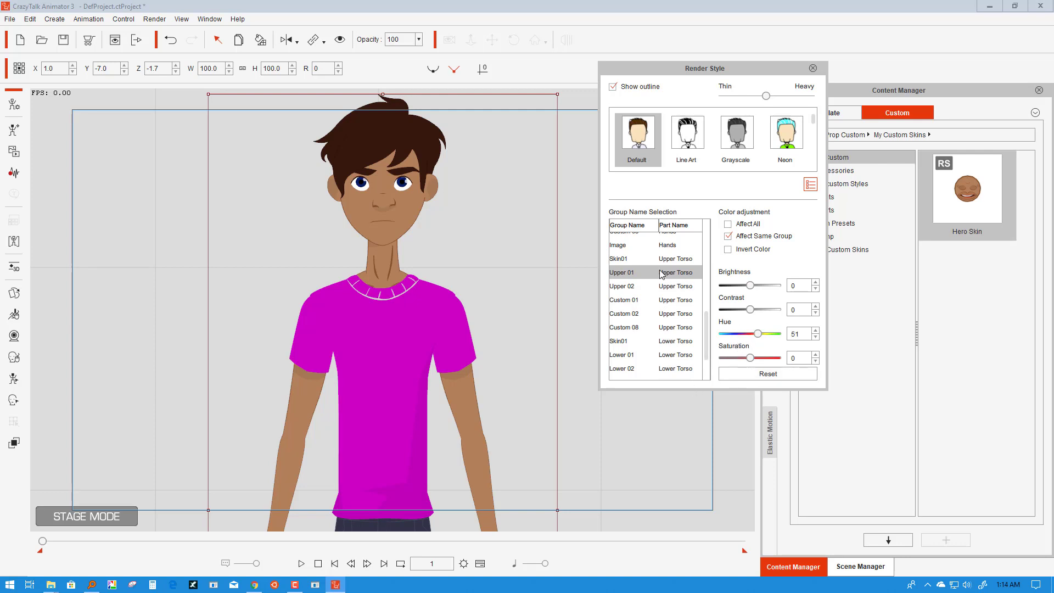
# Step: Set the shirt's Upper 02 group to hue 30, saturation 53 and brightness -67, and close the Render Style settings
pyautogui.click(633, 286)
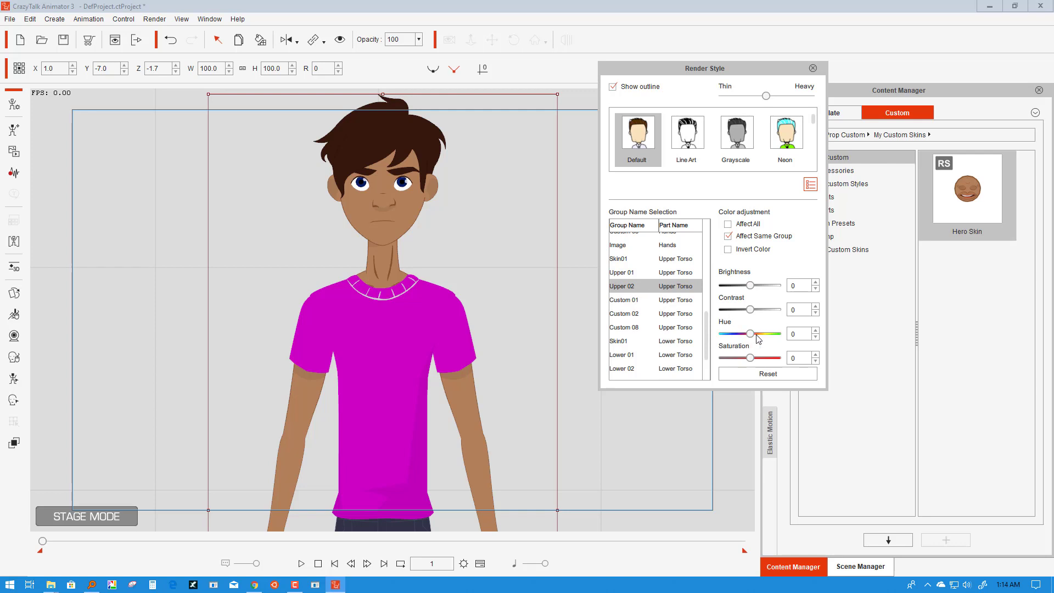
pyautogui.click(755, 333)
pyautogui.click(767, 357)
pyautogui.doubleClick(810, 338)
pyautogui.click(815, 338)
pyautogui.click(731, 284)
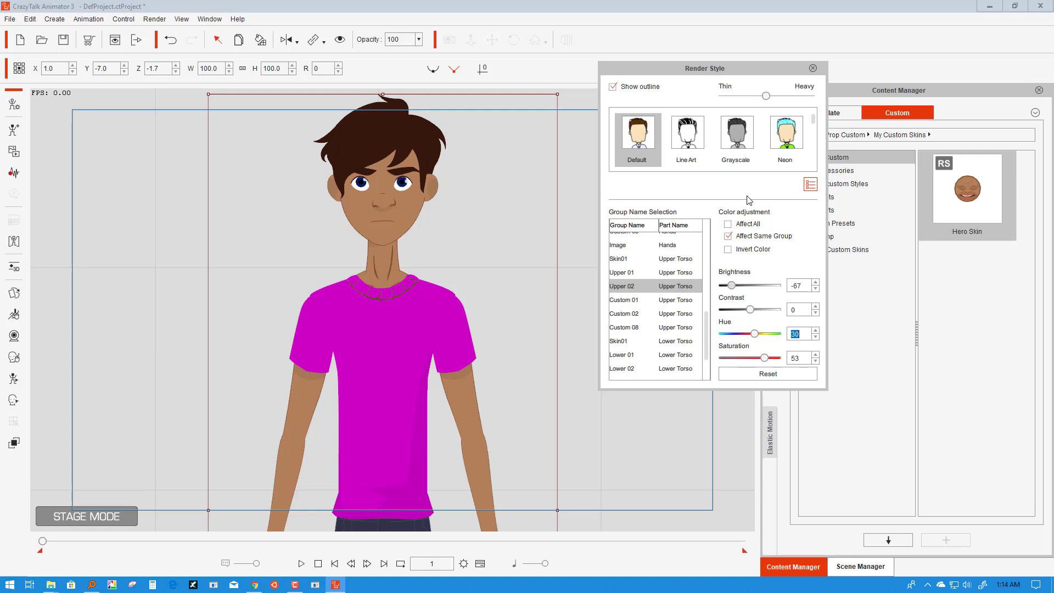
pyautogui.click(812, 68)
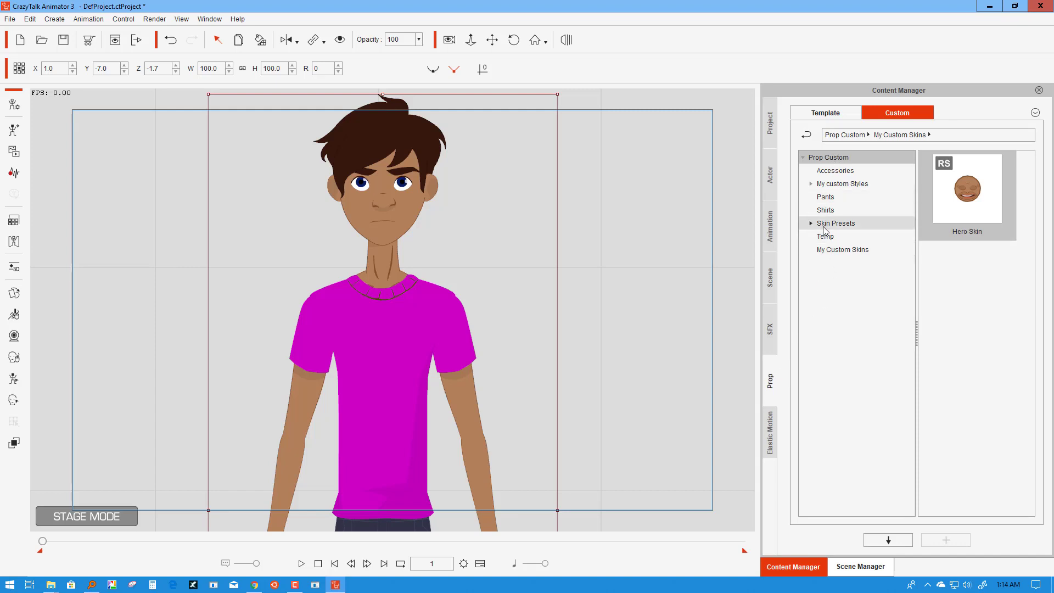
# Step: Add the Top 01 prop from the template library's Cinestar > Billy > Color > Stylizer folder beside the character
pyautogui.click(835, 114)
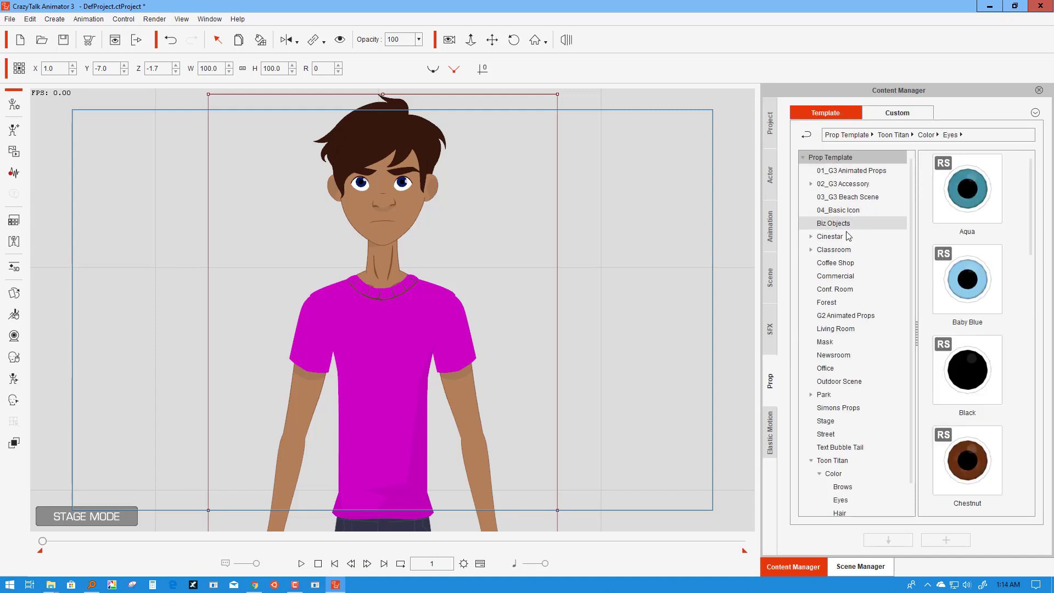
pyautogui.click(818, 473)
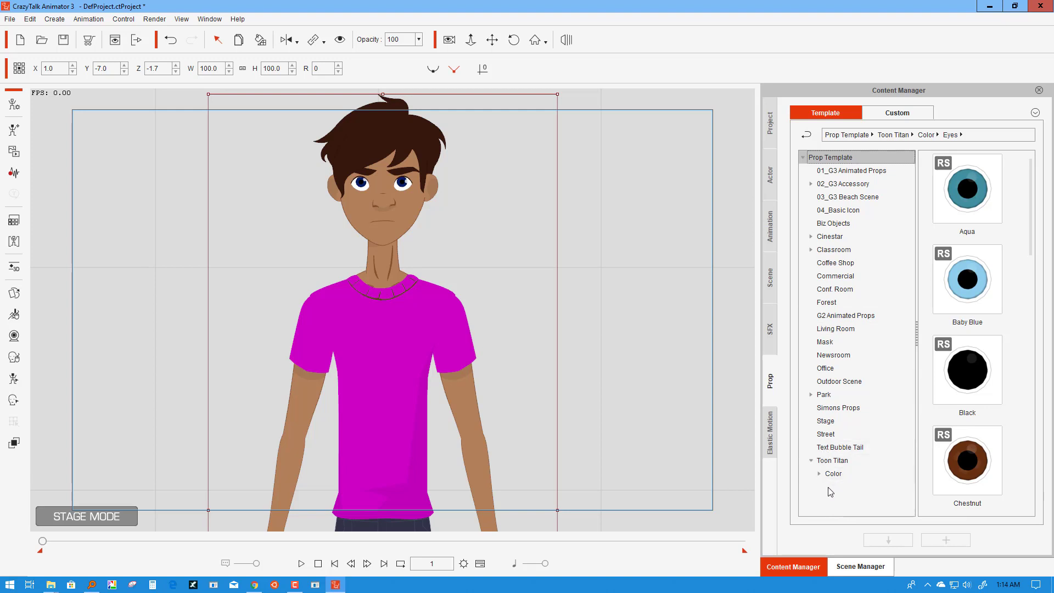
pyautogui.click(819, 474)
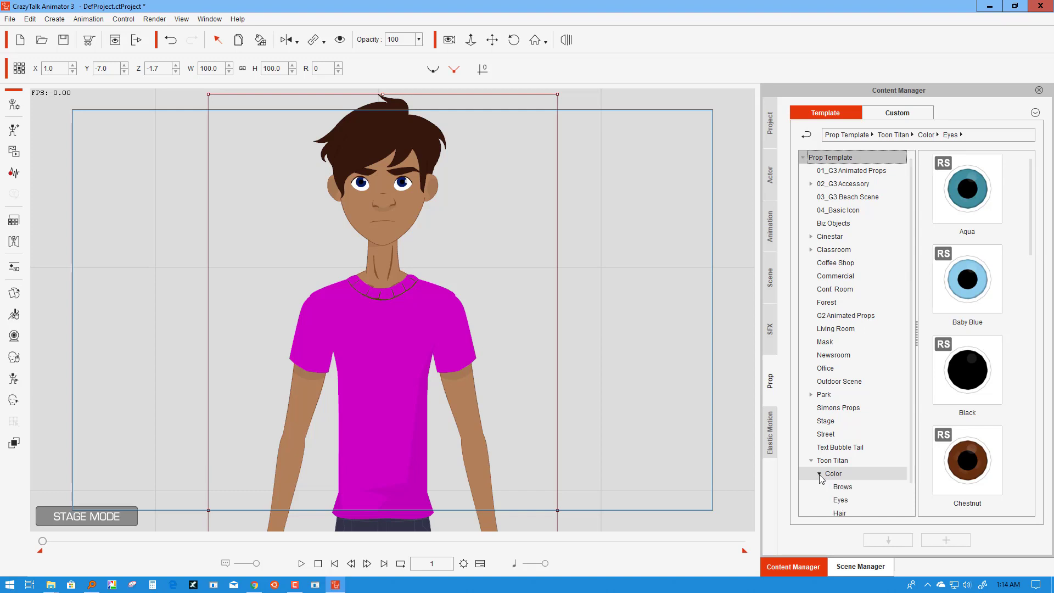
pyautogui.scroll(-1, 911, 389)
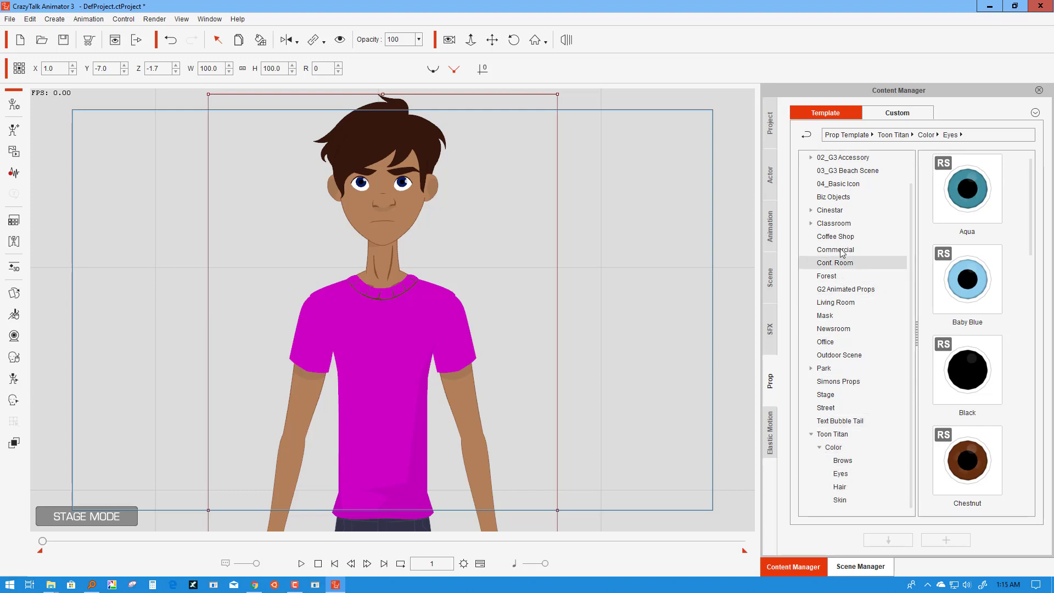
pyautogui.click(829, 210)
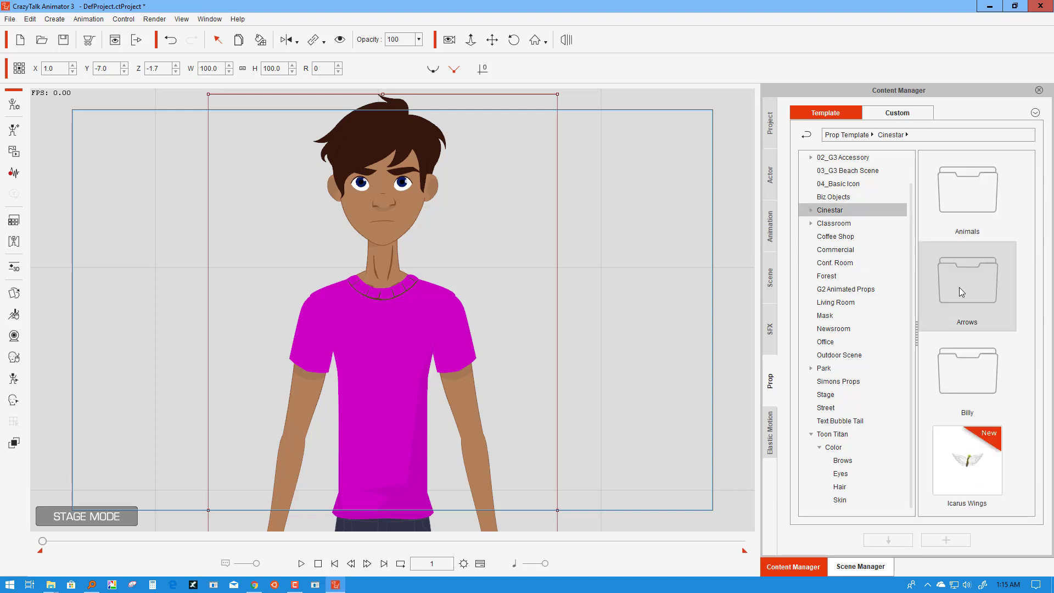
pyautogui.doubleClick(970, 372)
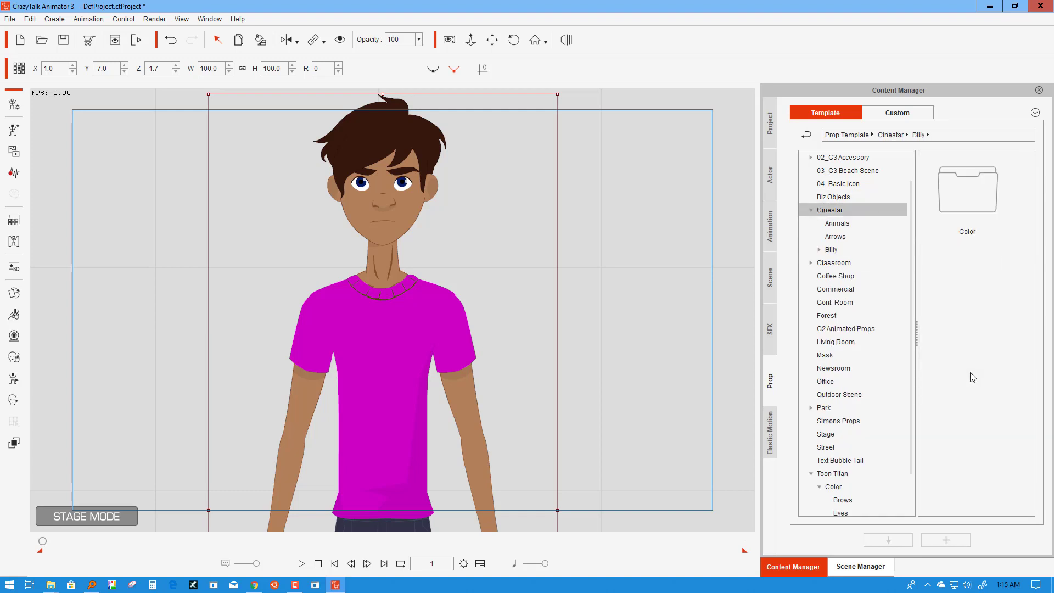
pyautogui.doubleClick(966, 208)
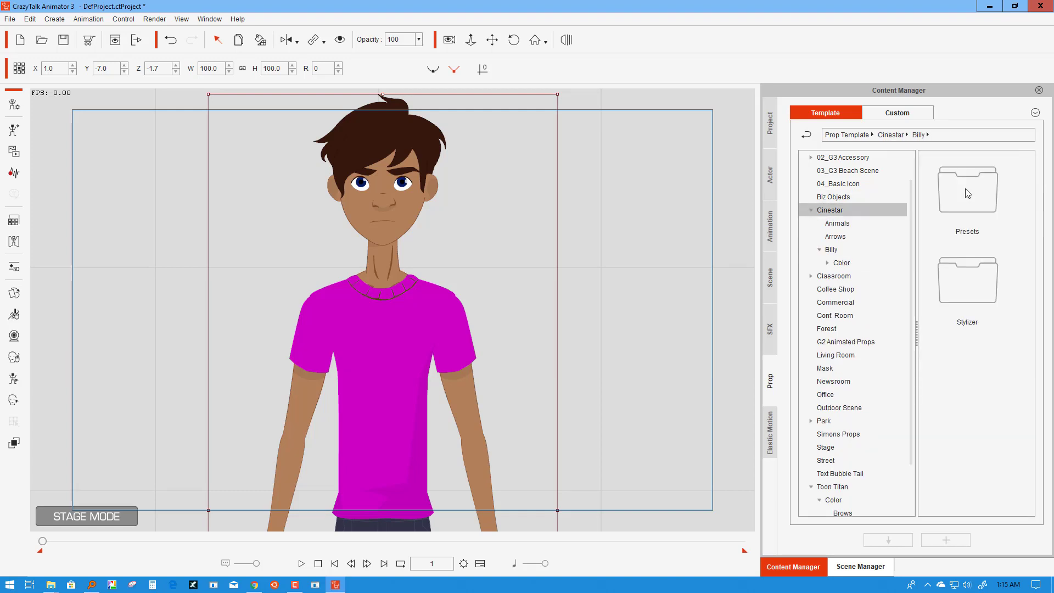
pyautogui.doubleClick(967, 284)
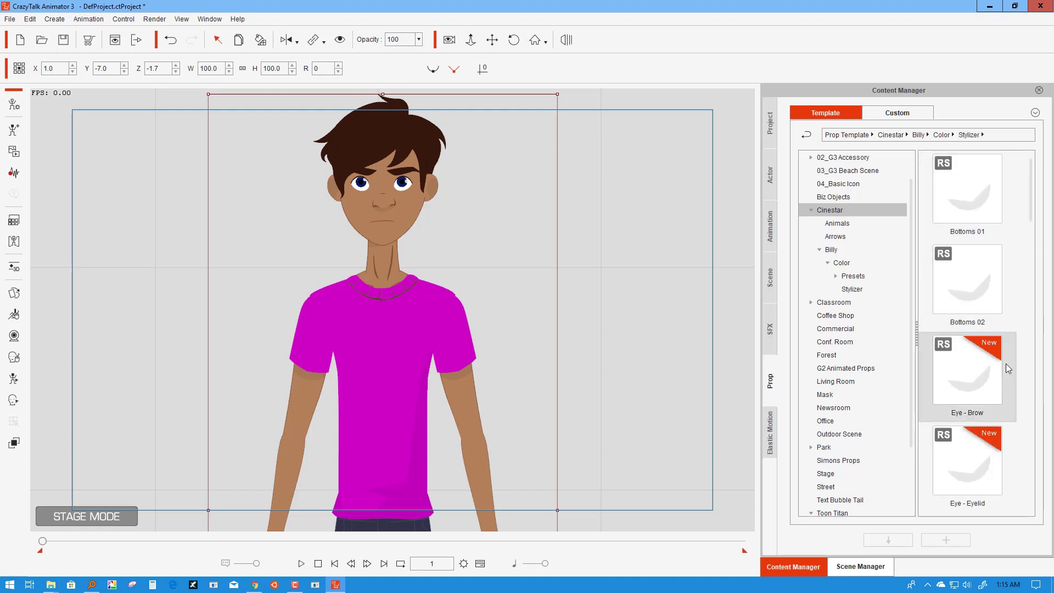
pyautogui.moveTo(1032, 205)
pyautogui.mouseDown()
pyautogui.moveTo(1033, 348)
pyautogui.moveTo(1011, 447)
pyautogui.moveTo(1019, 512)
pyautogui.mouseUp()
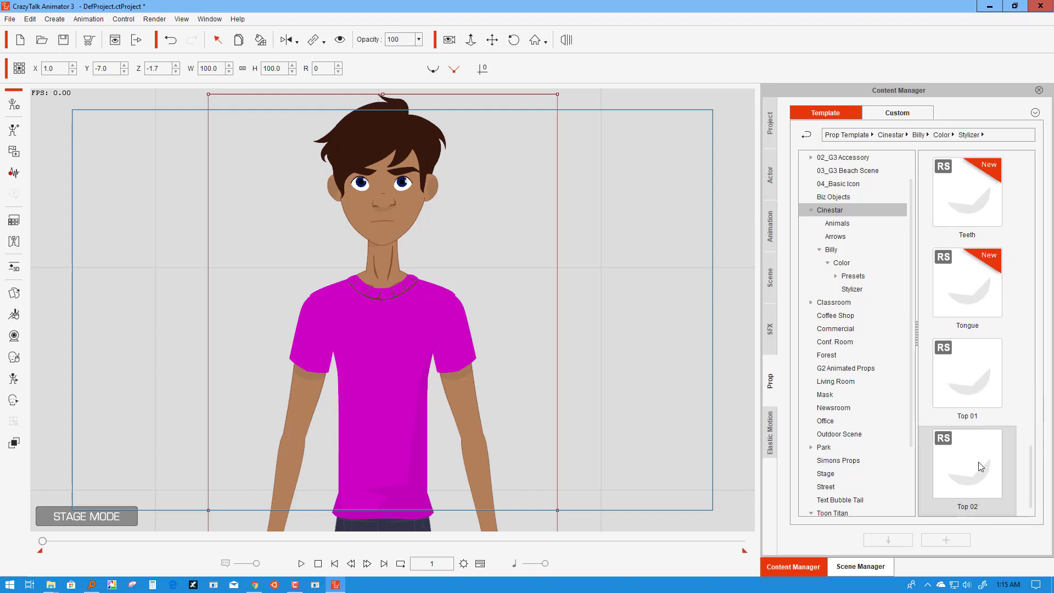
pyautogui.moveTo(971, 378); pyautogui.dragTo(555, 261)
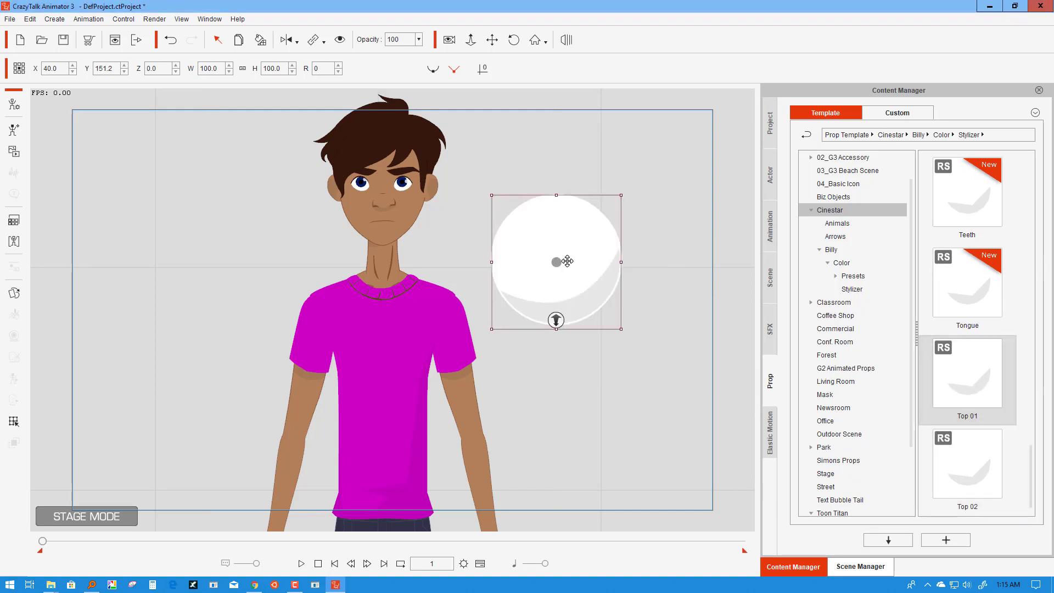
# Step: Recolor the whole Top 01 prop in Render Style using Affect All, with hue 15, saturation 89 and brightness -24
pyautogui.click(15, 221)
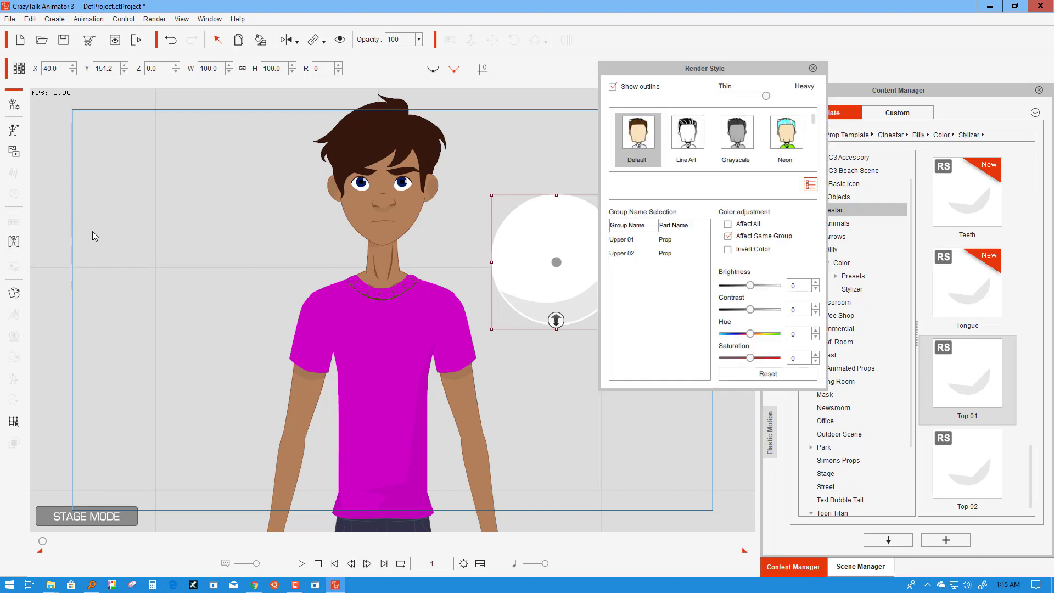
pyautogui.click(670, 244)
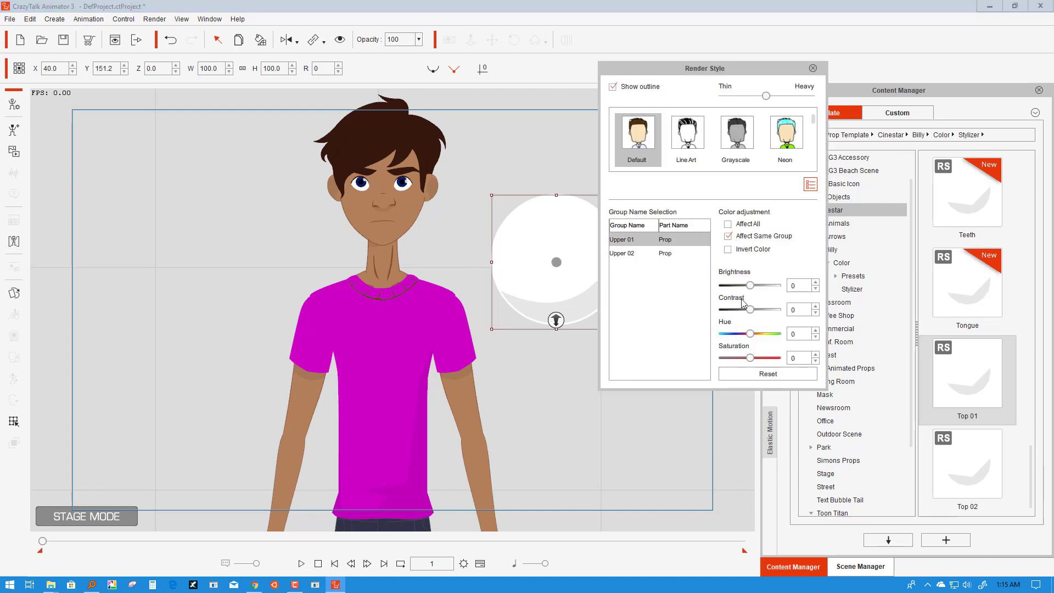
pyautogui.click(760, 333)
pyautogui.click(766, 358)
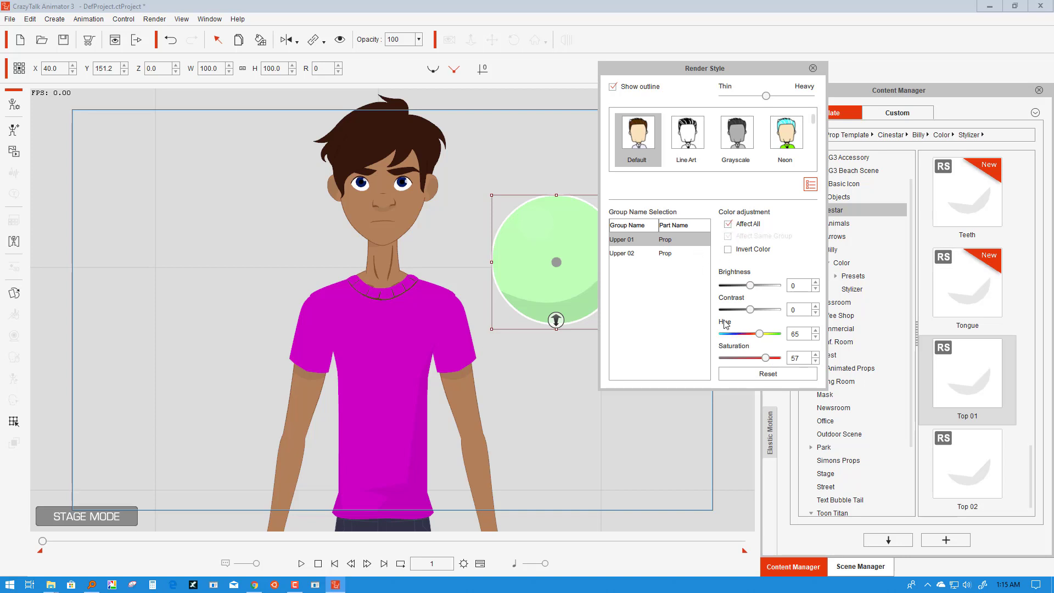
pyautogui.click(753, 333)
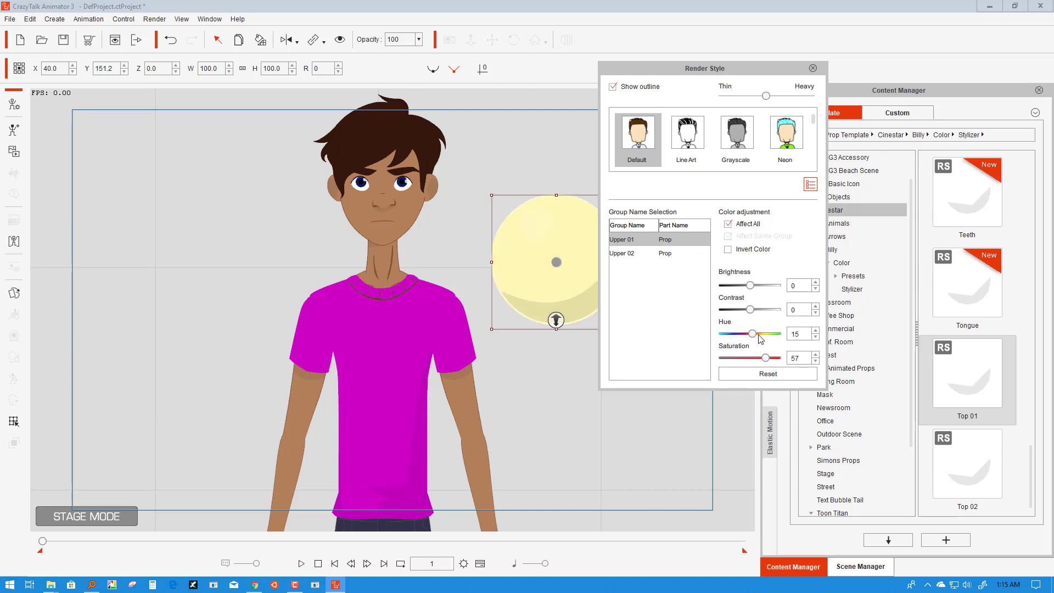
pyautogui.moveTo(765, 358); pyautogui.dragTo(773, 356)
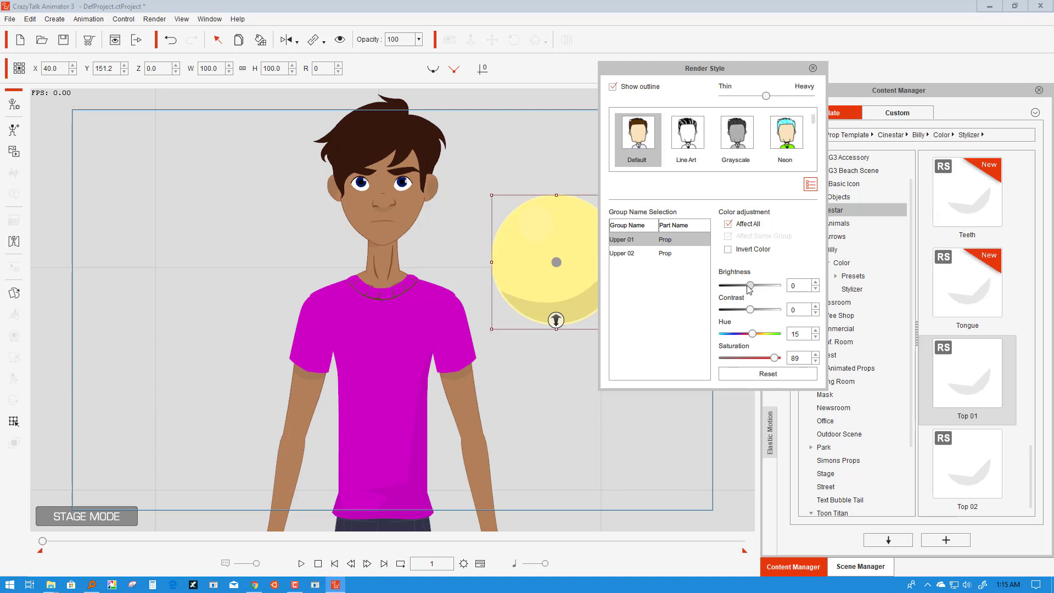
pyautogui.moveTo(748, 286); pyautogui.dragTo(743, 285)
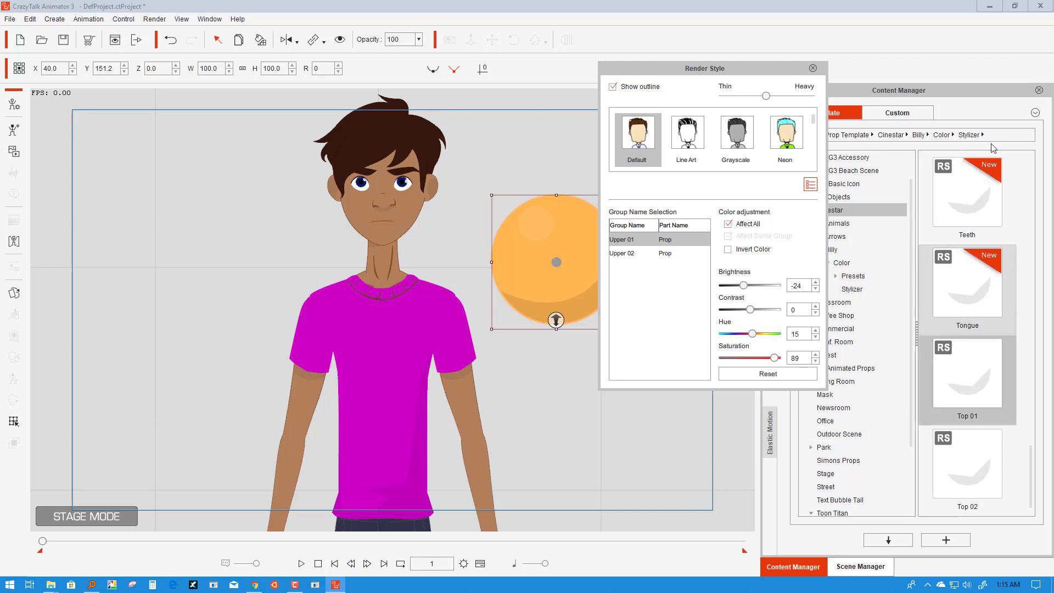
pyautogui.click(984, 413)
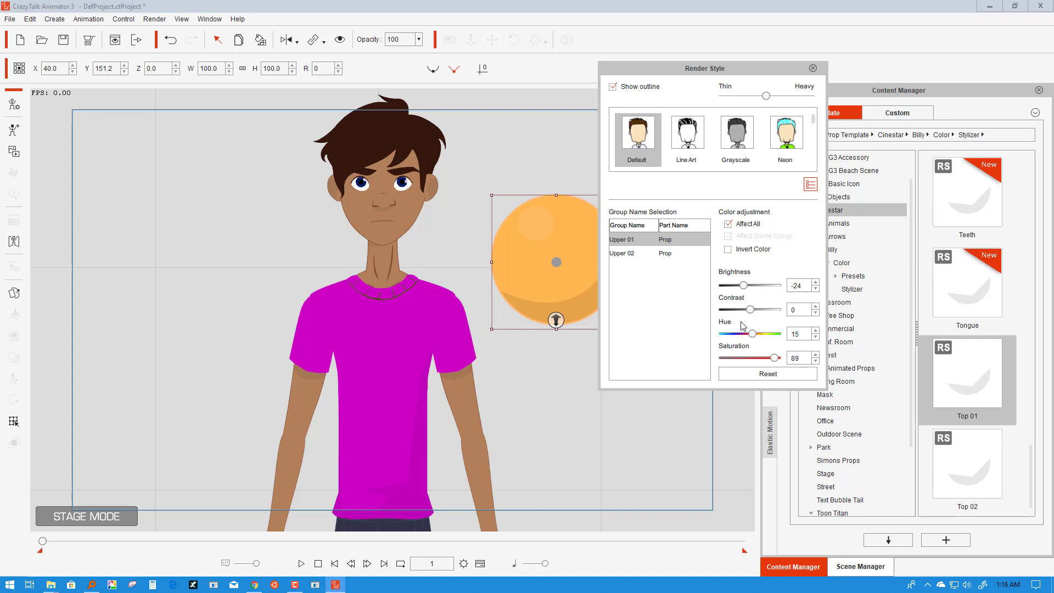
# Step: Set the Top 01 prop's Upper 02 group to brightness -48 and saturation 73, affecting only the same group
pyautogui.moveTo(692, 69); pyautogui.dragTo(722, 122)
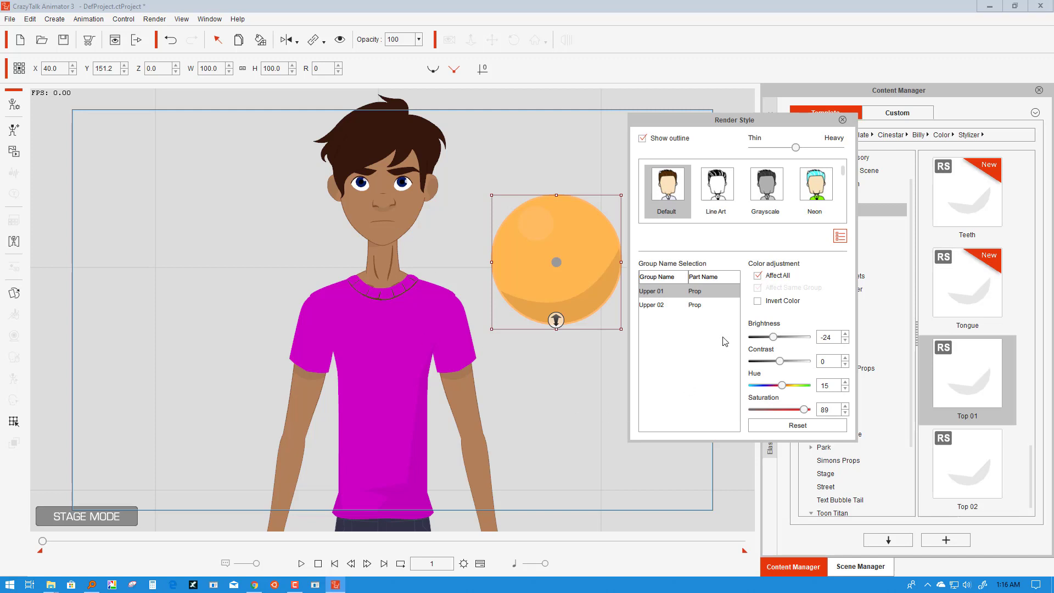
pyautogui.moveTo(732, 124); pyautogui.dragTo(175, 129)
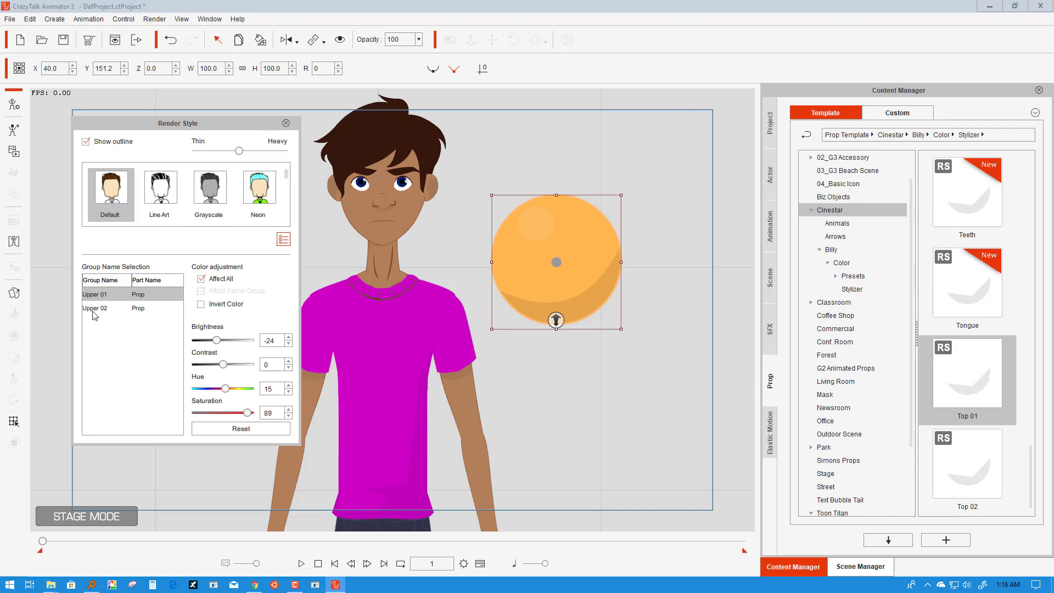
pyautogui.click(110, 310)
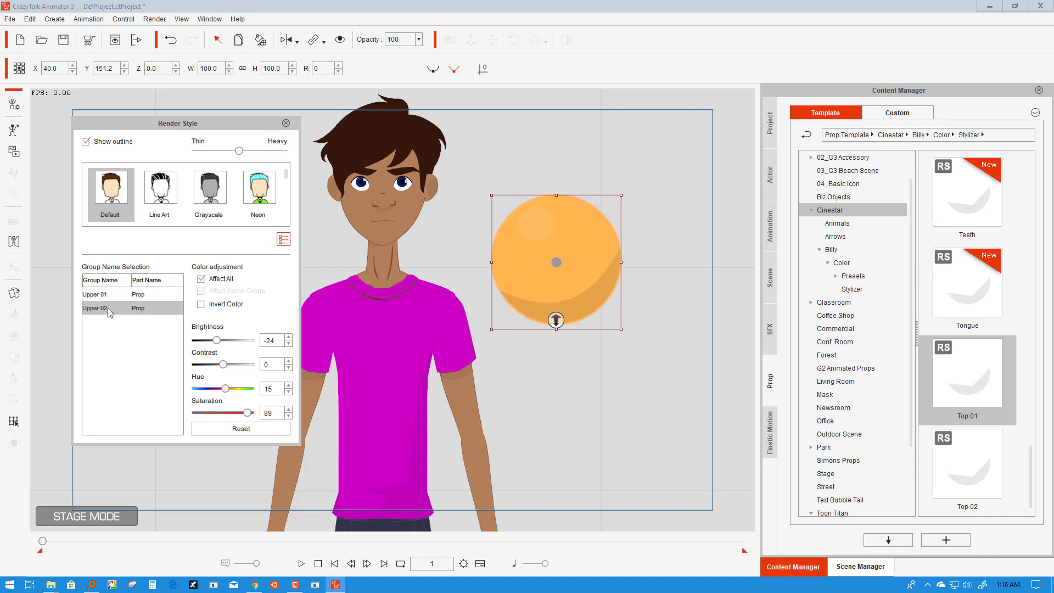
pyautogui.click(201, 279)
pyautogui.moveTo(216, 340); pyautogui.dragTo(206, 340)
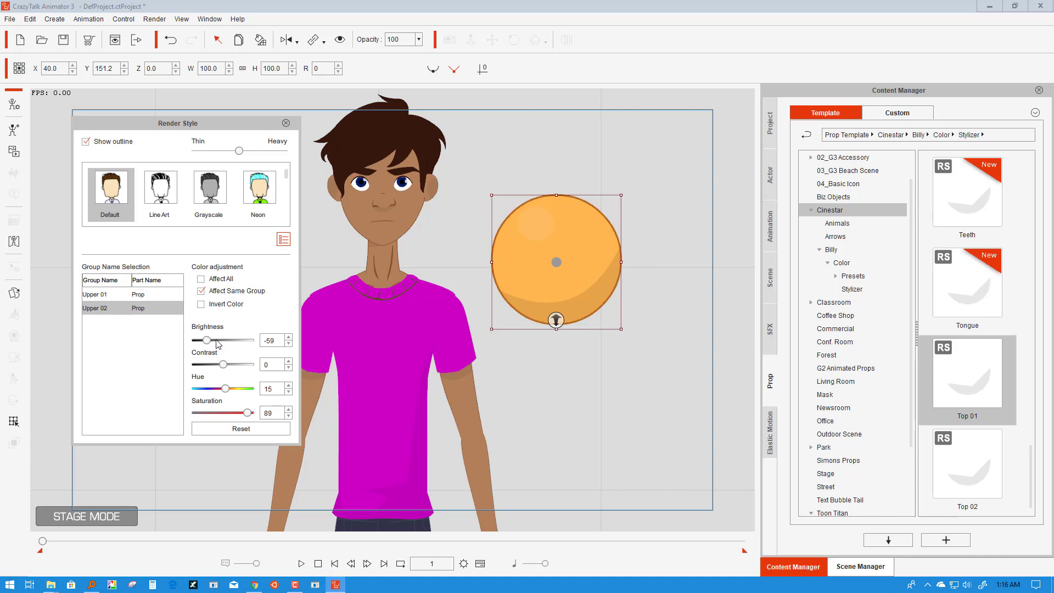
pyautogui.click(288, 338)
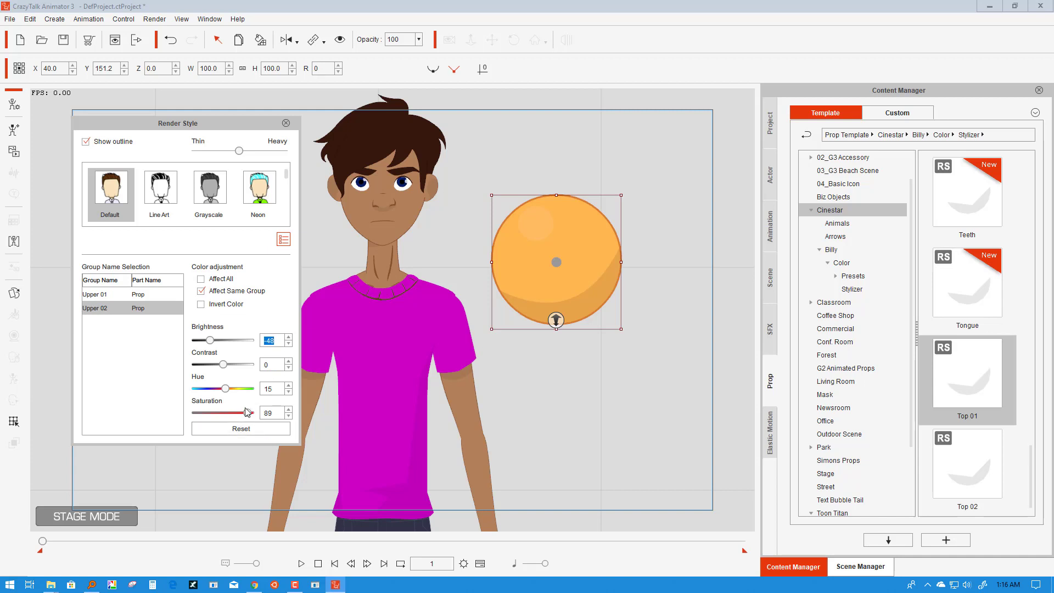
pyautogui.moveTo(245, 413); pyautogui.dragTo(240, 413)
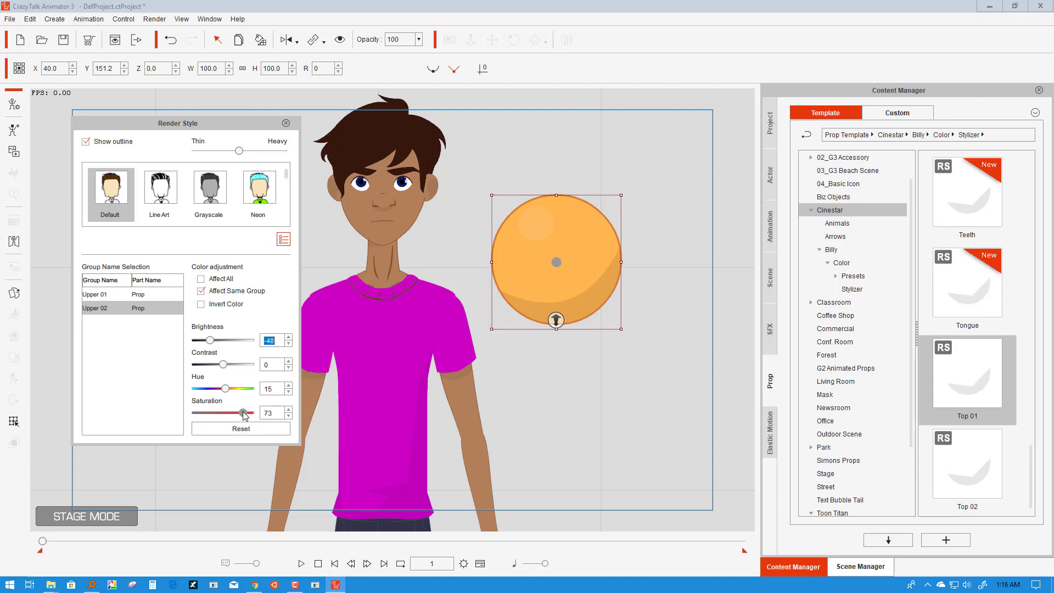
# Step: Try higher and lower hue values on the prop's Upper 02 group and set the hue back to 15
pyautogui.click(293, 390)
pyautogui.click(288, 385)
pyautogui.click(288, 385)
pyautogui.click(289, 385)
pyautogui.click(289, 385)
pyautogui.click(289, 385)
pyautogui.click(288, 385)
pyautogui.click(289, 385)
pyautogui.click(289, 391)
pyautogui.click(289, 391)
pyautogui.click(289, 392)
pyautogui.click(289, 392)
pyautogui.click(289, 392)
pyautogui.click(288, 392)
pyautogui.click(288, 392)
pyautogui.click(289, 392)
# Step: Recolor the whole prop magenta with Affect All by setting the hue to -22
pyautogui.click(201, 279)
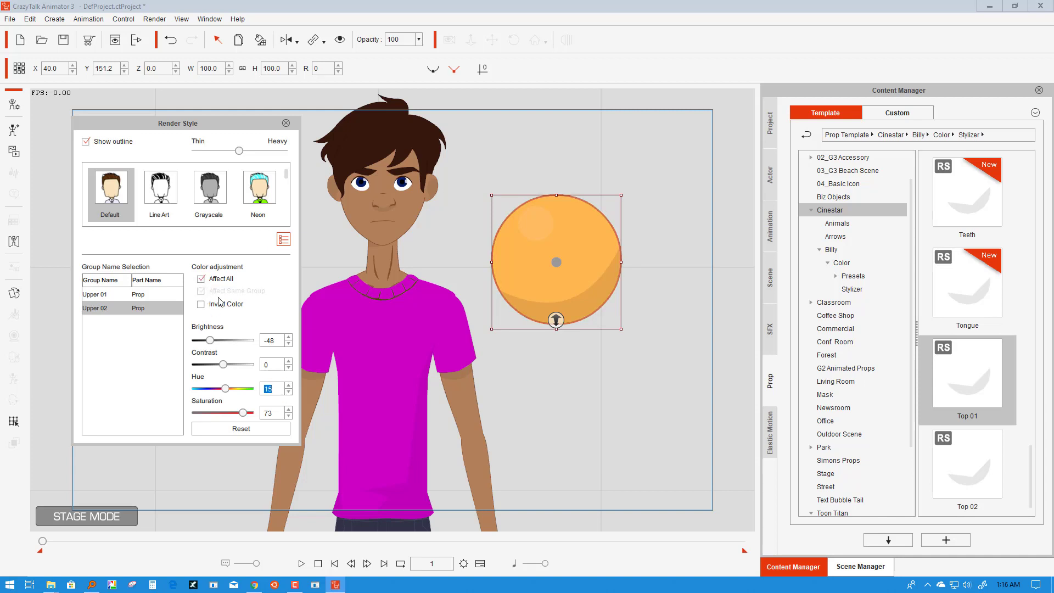
pyautogui.click(288, 391)
pyautogui.click(289, 391)
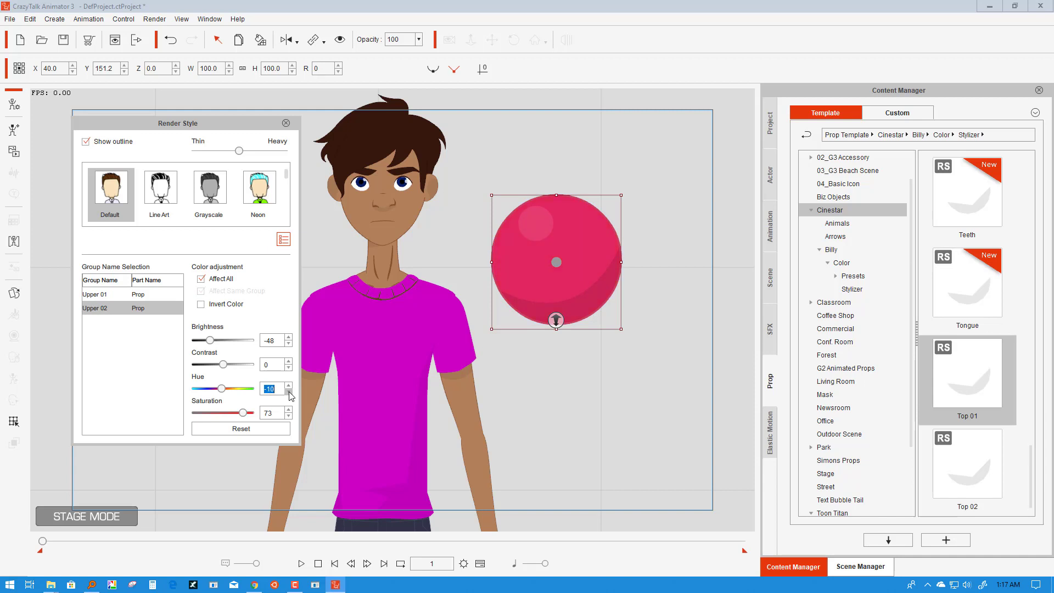
pyautogui.click(289, 391)
pyautogui.click(289, 392)
pyautogui.click(288, 392)
pyautogui.click(289, 391)
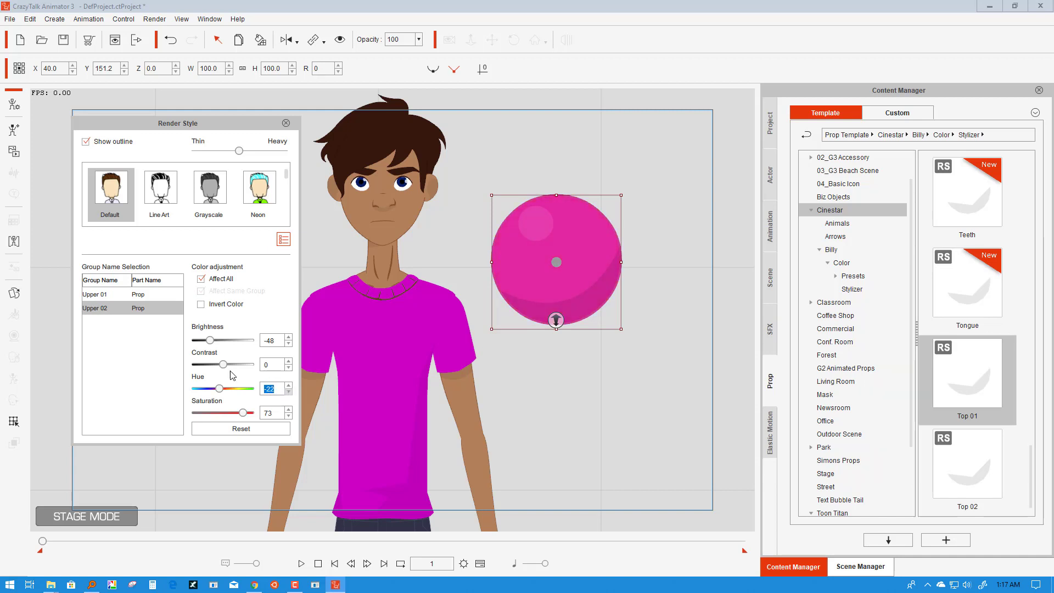
# Step: Turn off Affect All, set the Upper 02 group's brightness to -58, and close the Render Style settings
pyautogui.click(210, 279)
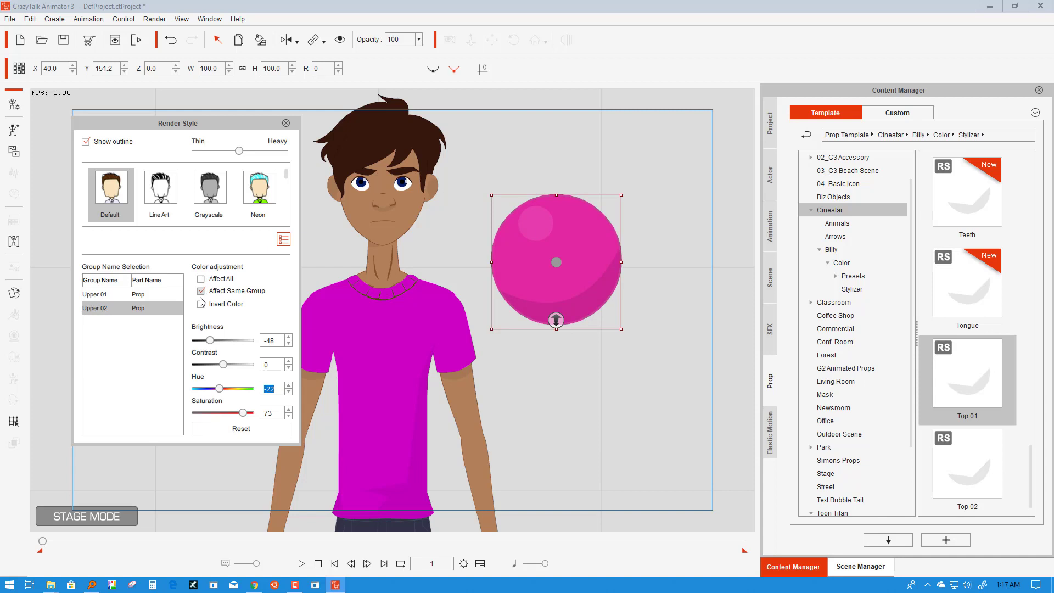
pyautogui.click(289, 343)
pyautogui.click(288, 343)
pyautogui.click(289, 343)
pyautogui.click(289, 343)
pyautogui.click(289, 343)
pyautogui.click(288, 343)
pyautogui.click(288, 343)
pyautogui.click(289, 343)
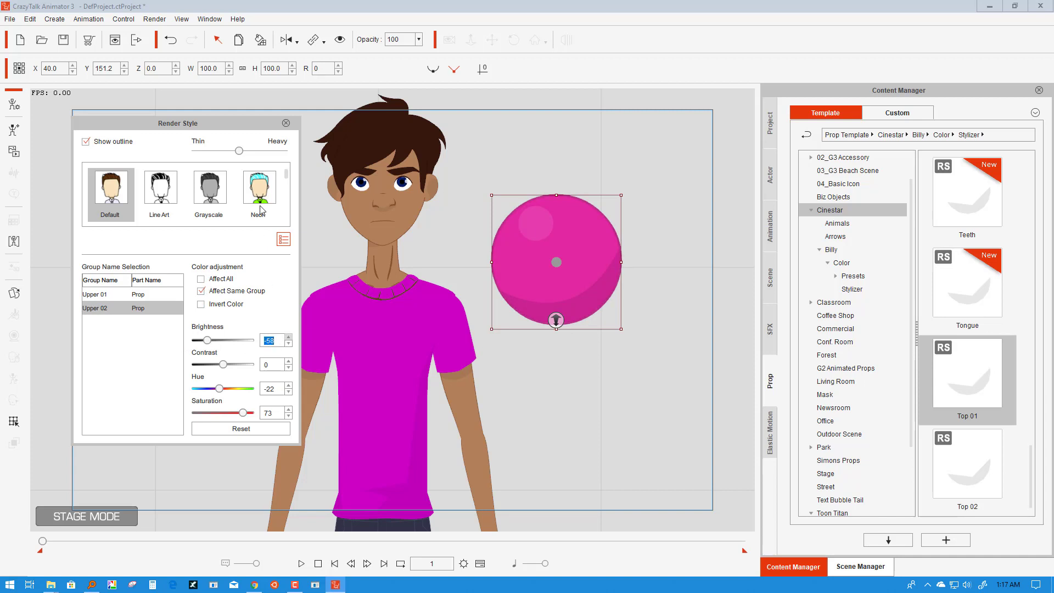
pyautogui.click(284, 126)
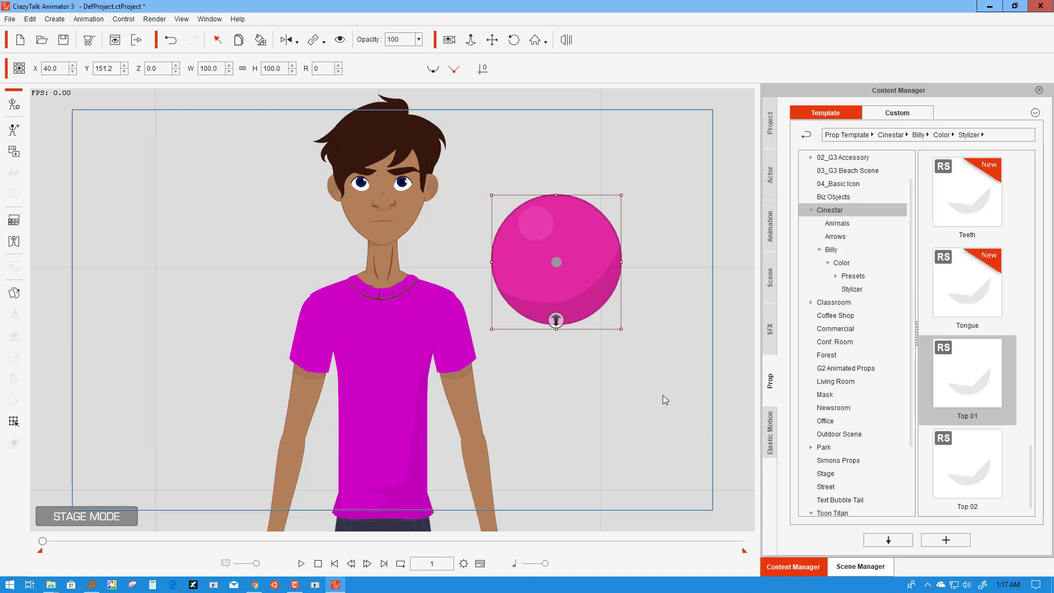
# Step: Save the recolored prop to the custom prop library's My Custom Skins folder as Purple Shirt
pyautogui.click(554, 142)
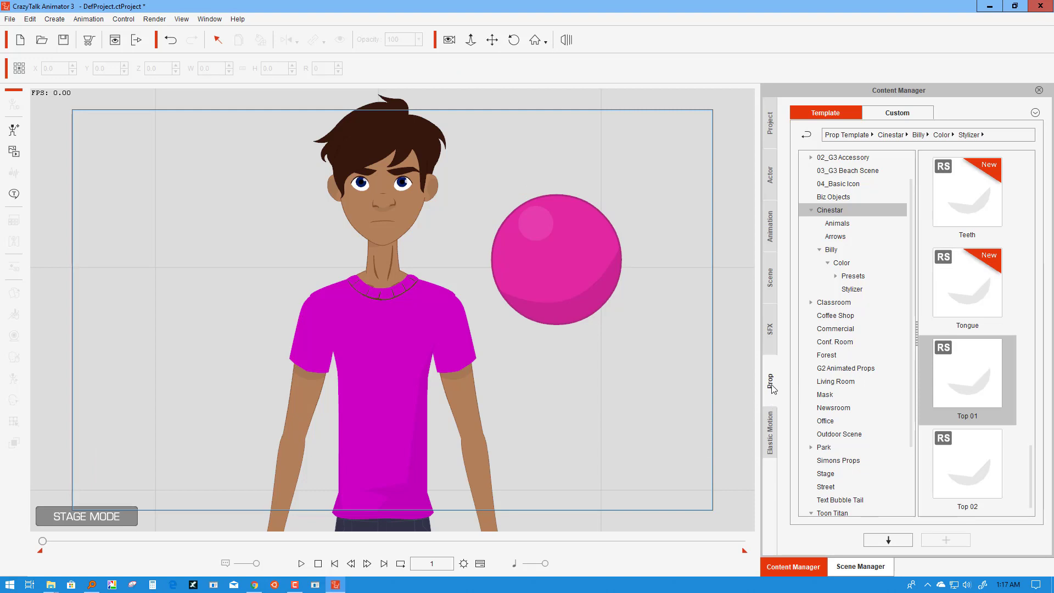
pyautogui.click(887, 113)
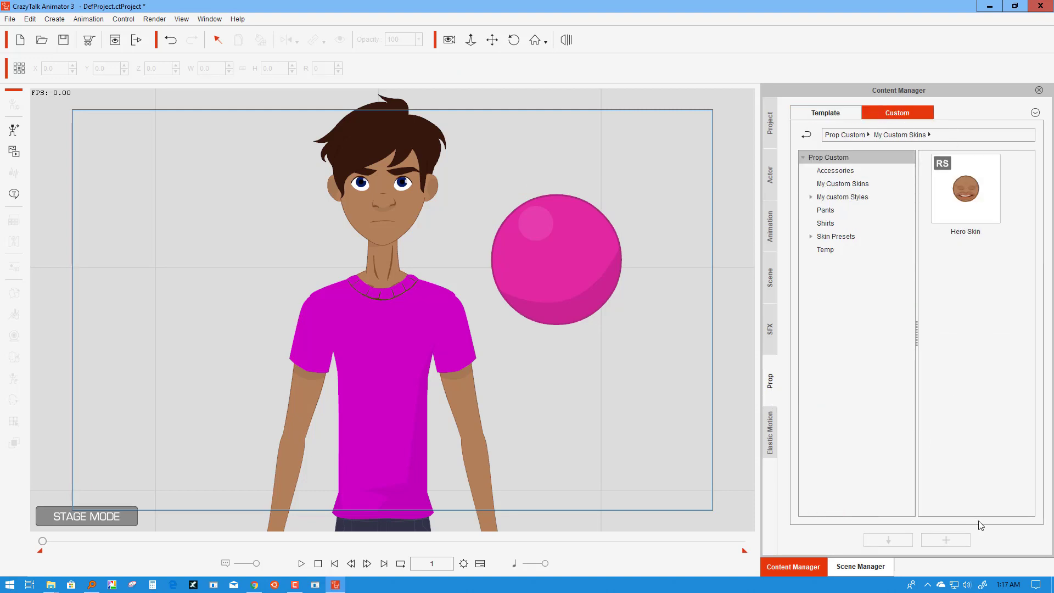
pyautogui.click(590, 279)
pyautogui.click(958, 539)
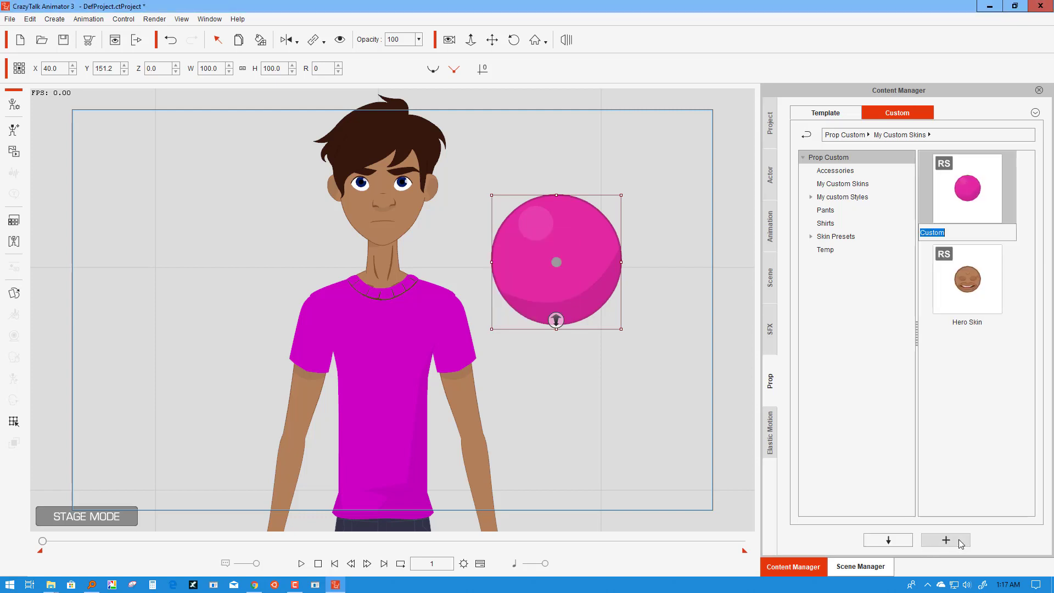
pyautogui.write('Purple Shirt')
pyautogui.press('Return')
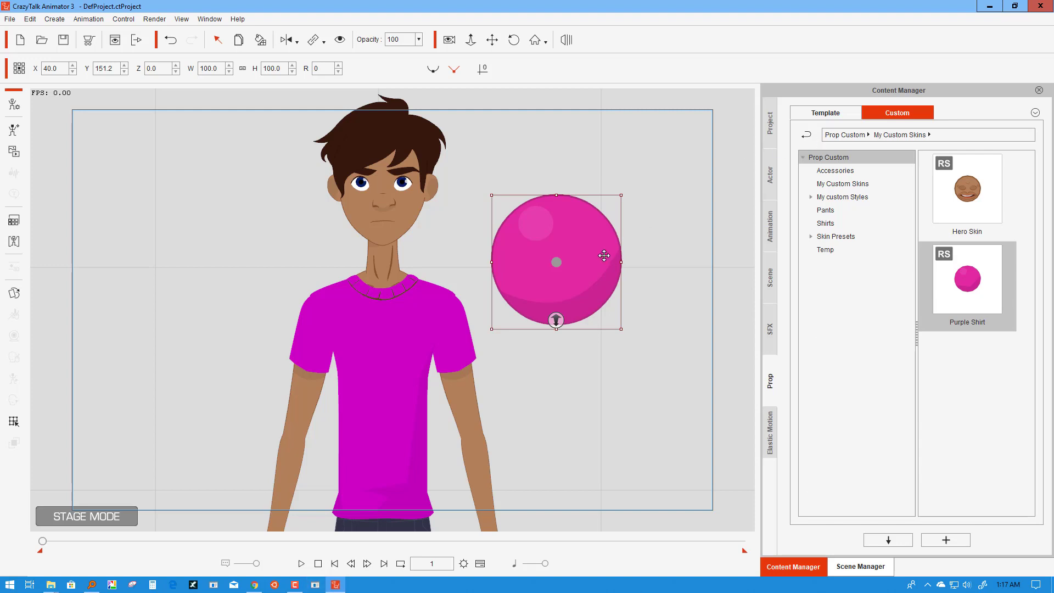
# Step: Replace the prop on stage with the saved Purple Shirt prop and apply its render style to the character's T-shirt
pyautogui.press('Delete')
pyautogui.moveTo(980, 280); pyautogui.dragTo(538, 229)
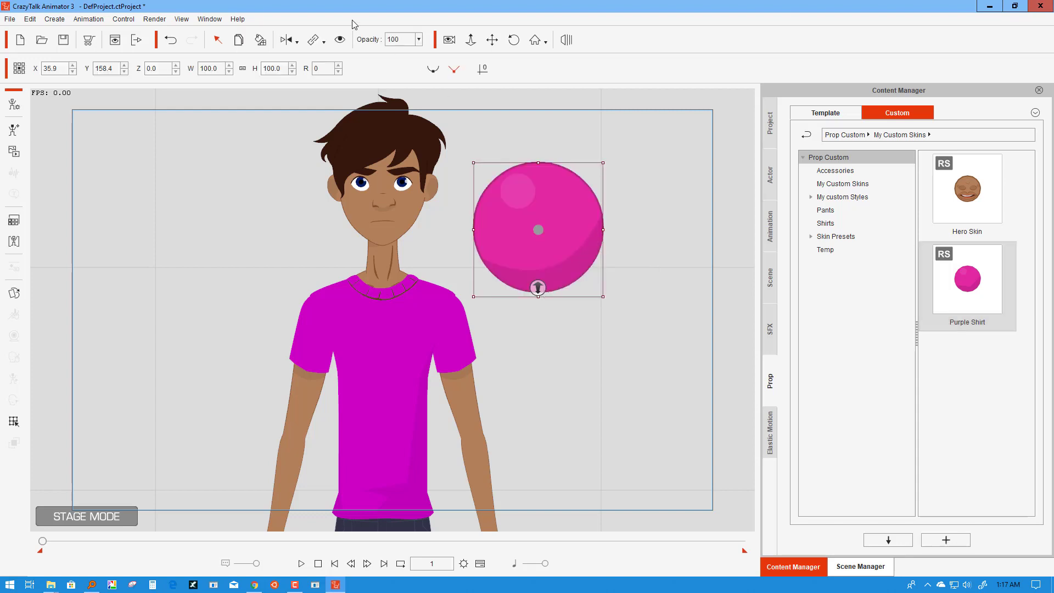
pyautogui.click(260, 39)
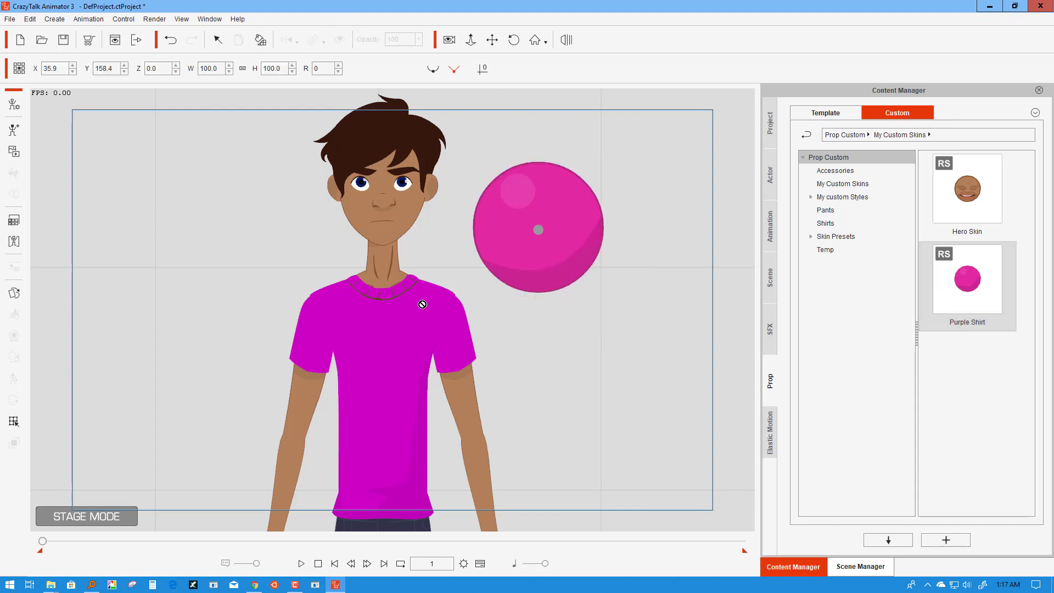
pyautogui.click(411, 334)
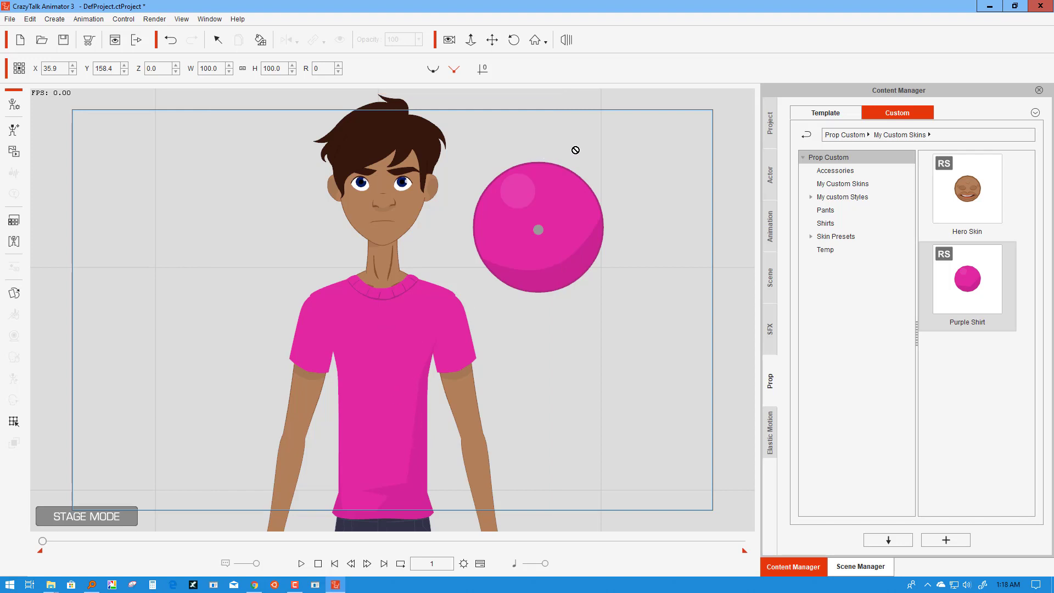
# Step: Delete the Purple Shirt prop from the stage beside the character
pyautogui.click(217, 39)
pyautogui.click(540, 240)
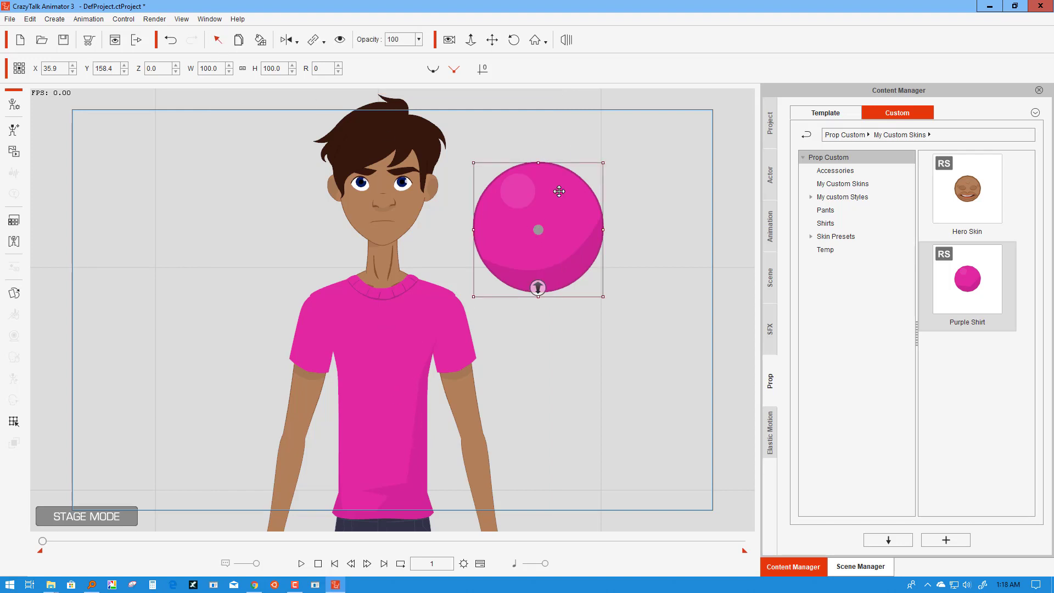
pyautogui.press('Delete')
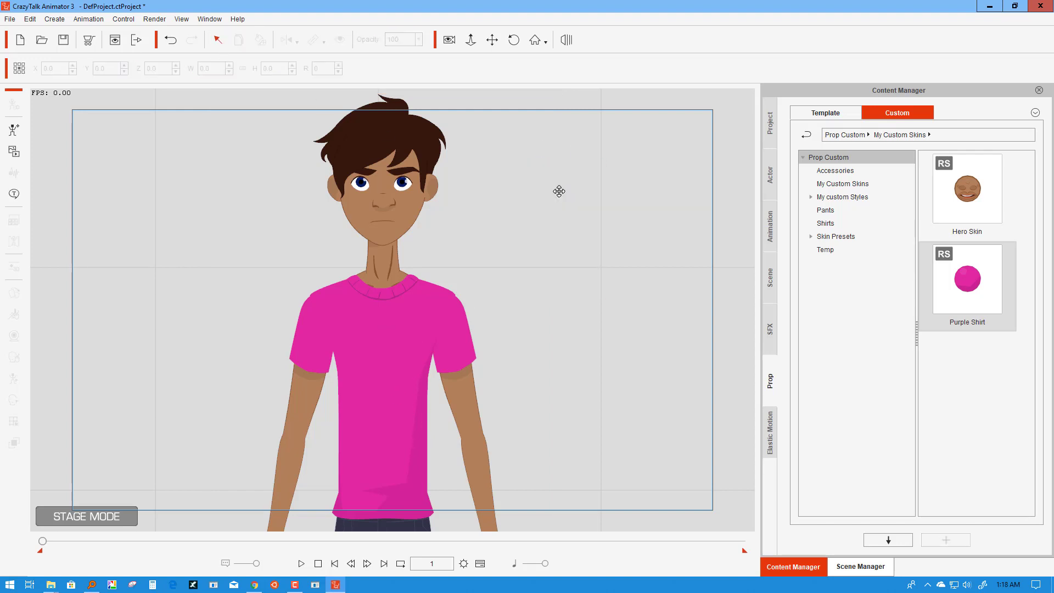
# Step: Examine the recolored character's full body, shirt and face on the stage
pyautogui.scroll(-3, 541, 386)
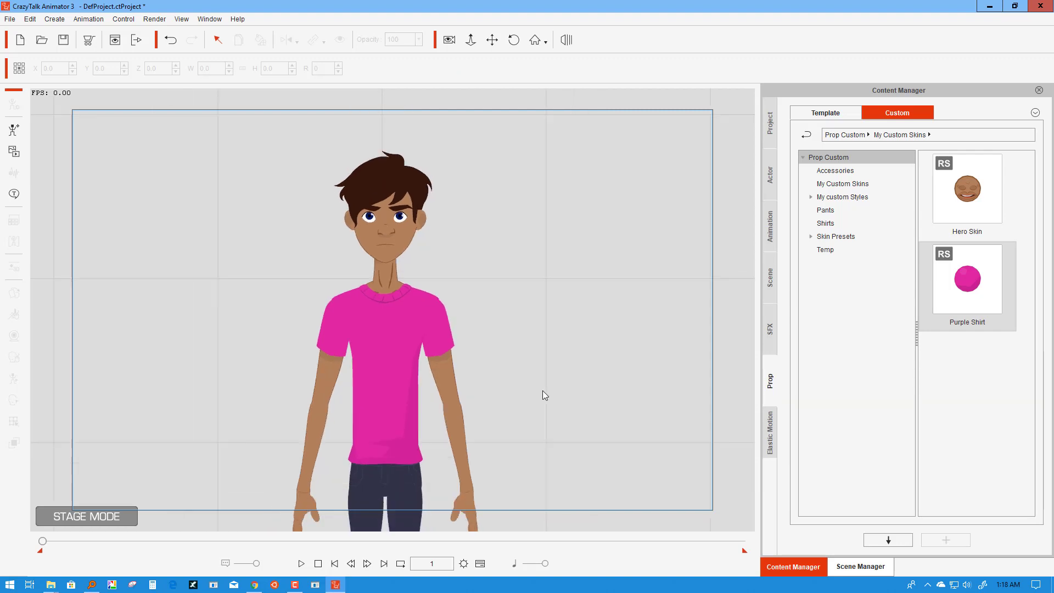
pyautogui.scroll(-4, 541, 389)
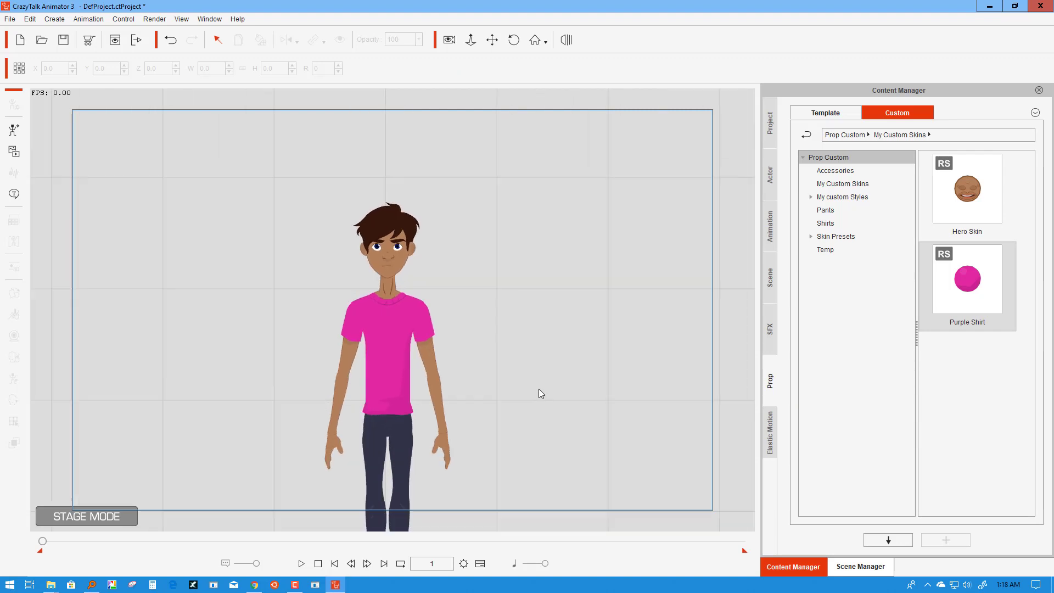
pyautogui.scroll(-1, 528, 393)
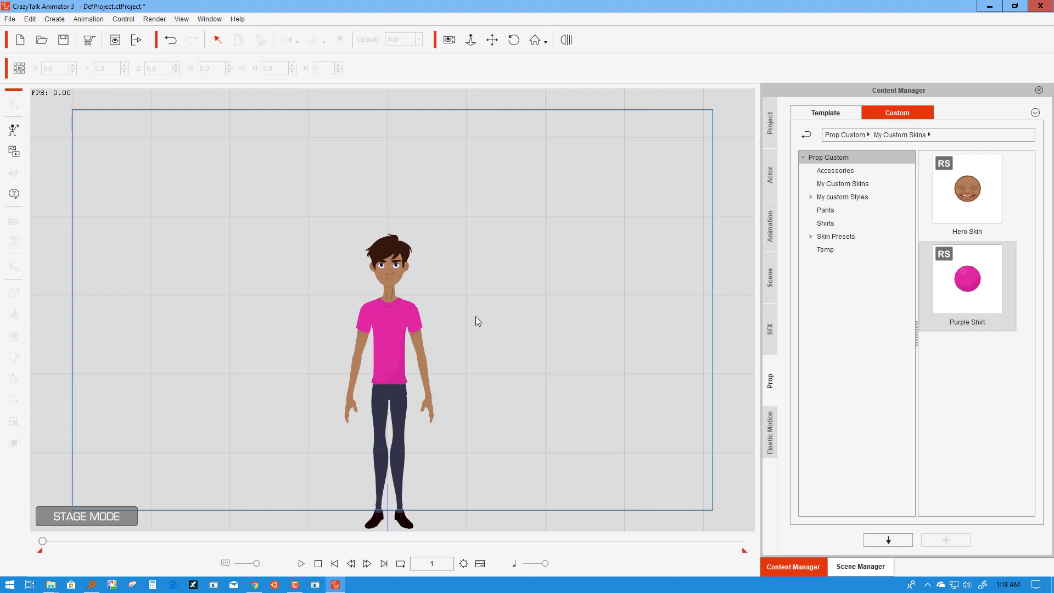
pyautogui.click(492, 40)
pyautogui.moveTo(473, 327); pyautogui.dragTo(470, 279)
pyautogui.scroll(3, 445, 321)
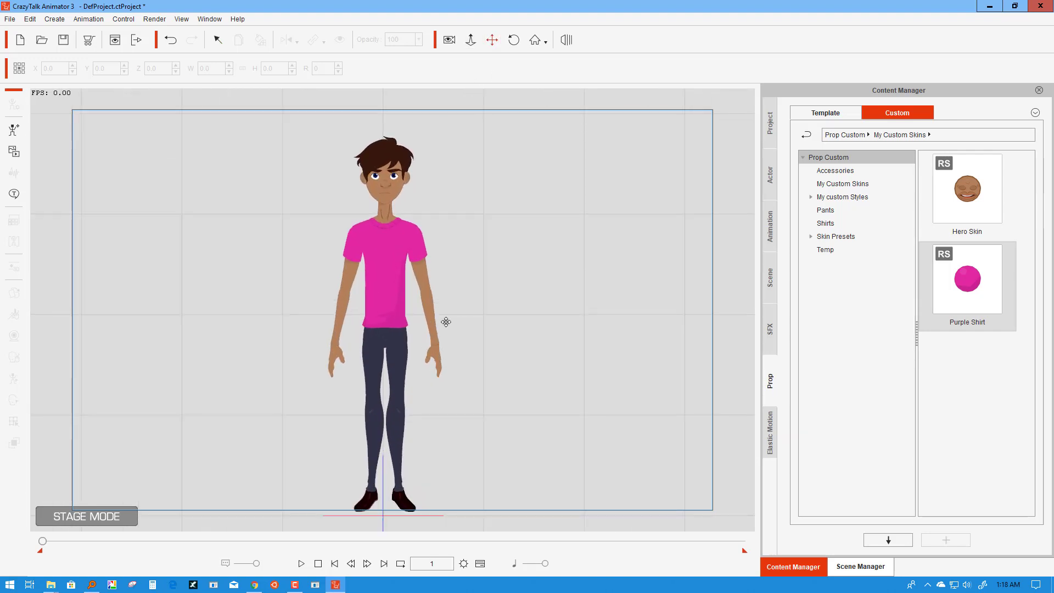
pyautogui.scroll(4, 446, 322)
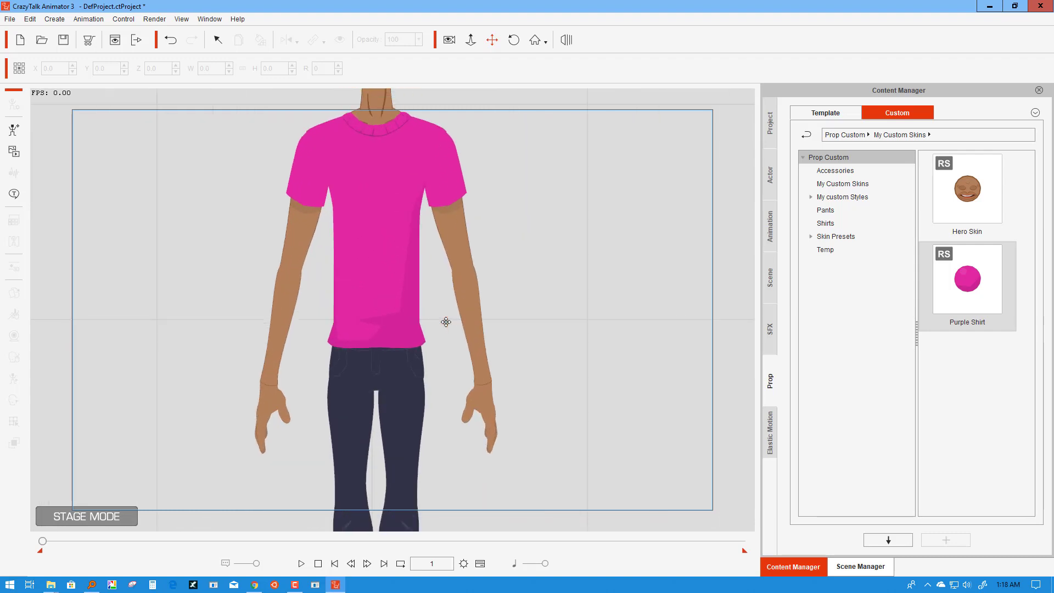
pyautogui.moveTo(491, 241); pyautogui.dragTo(492, 366)
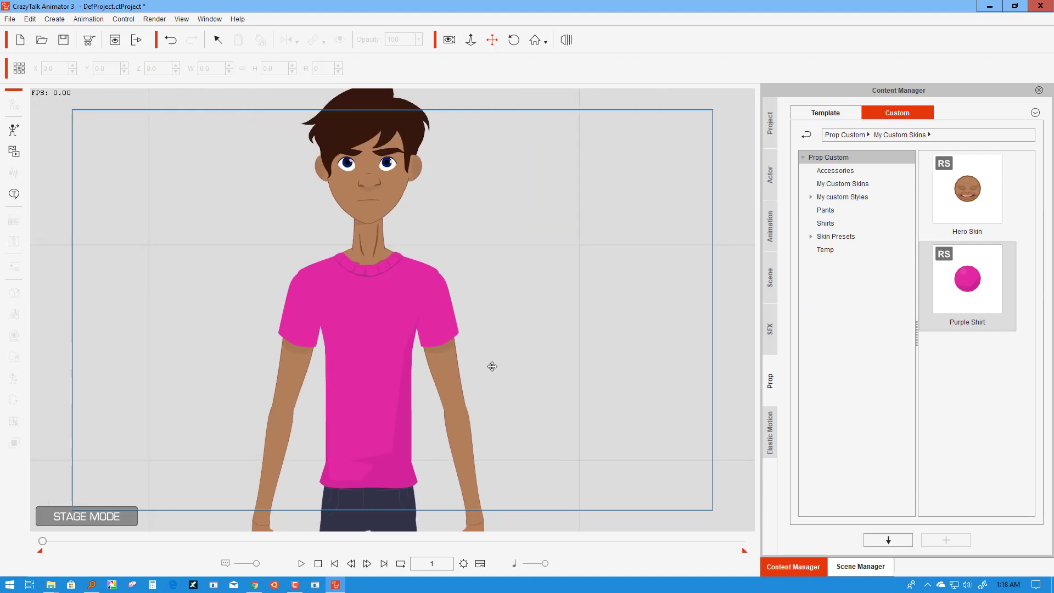
# Step: Switch to Chrome, open the Memberships page on toontitan.com, and open the Standard Subscription in a new tab
pyautogui.click(252, 586)
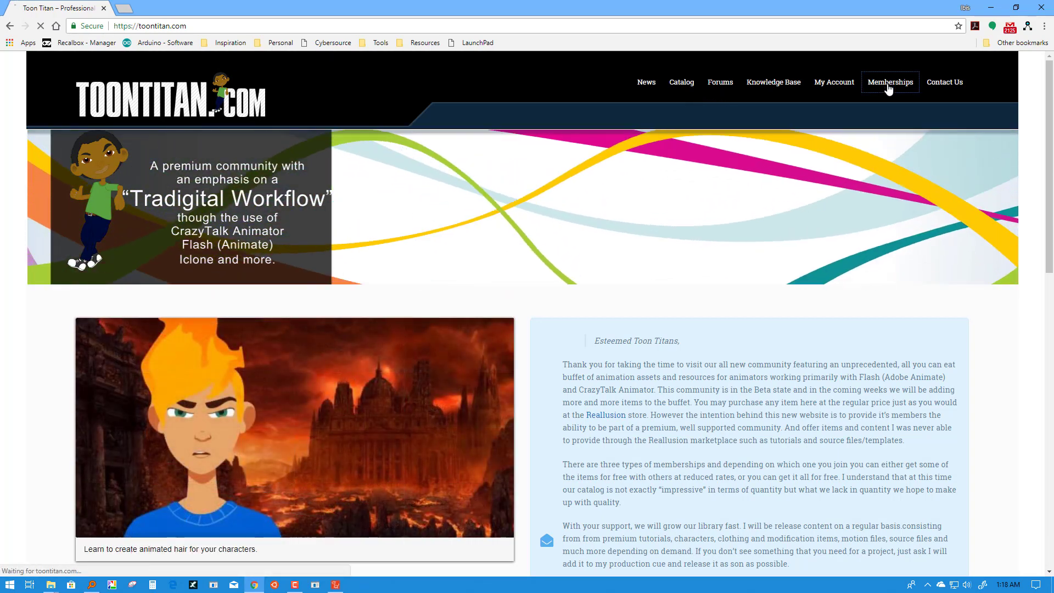
pyautogui.click(889, 88)
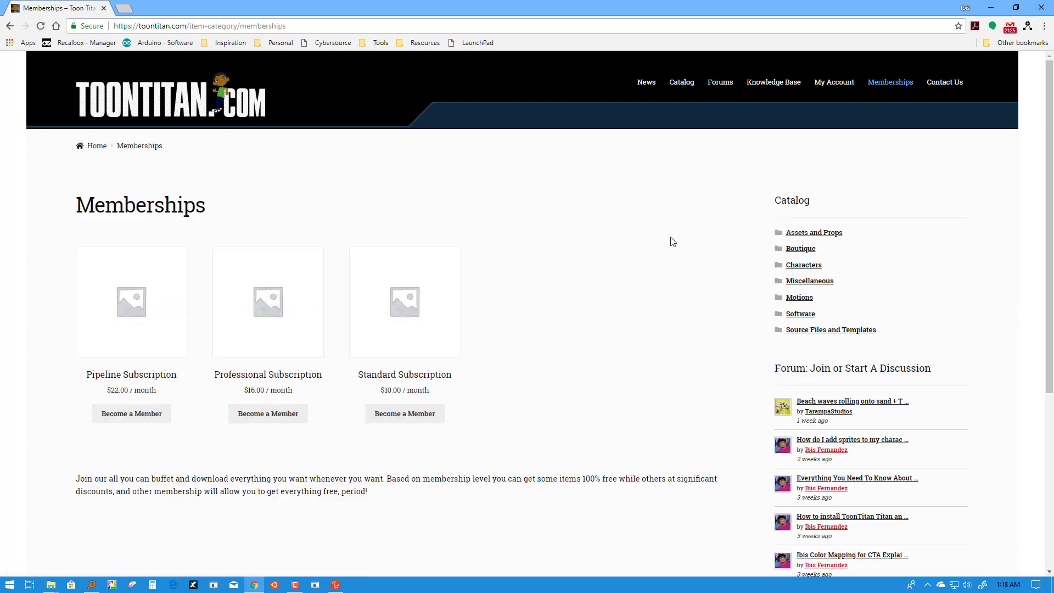
pyautogui.middleClick(420, 296)
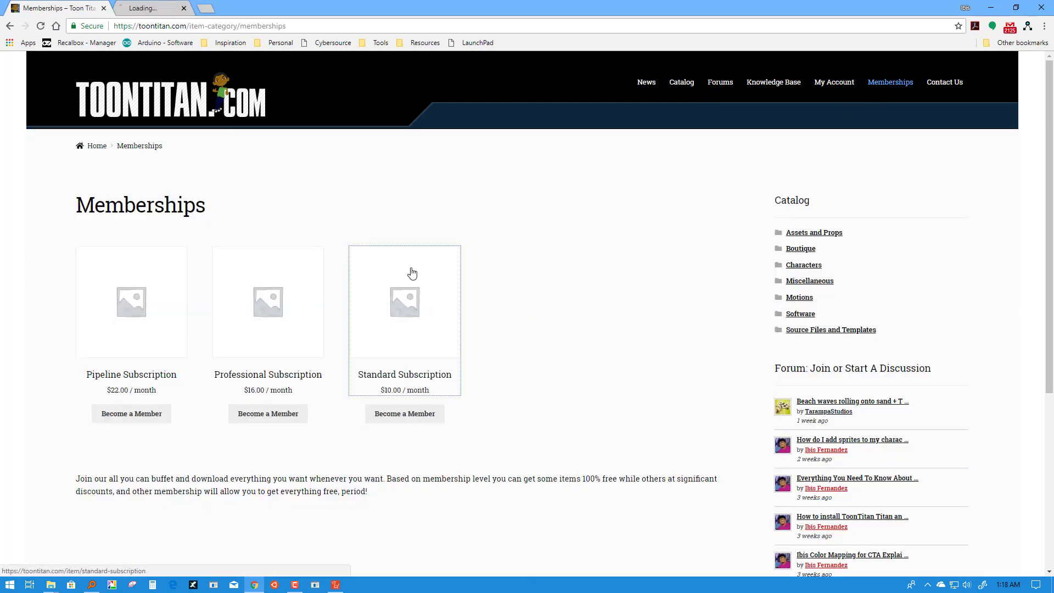
# Step: View the Standard Subscription page and highlight Boutique Items in its free access list
pyautogui.click(179, 10)
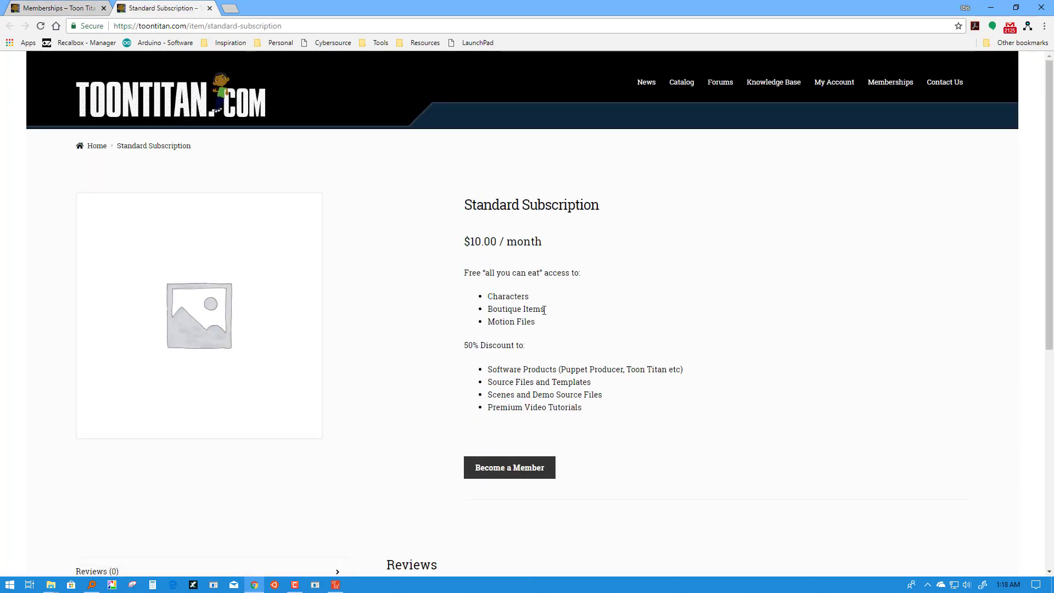
pyautogui.moveTo(545, 309); pyautogui.dragTo(494, 310)
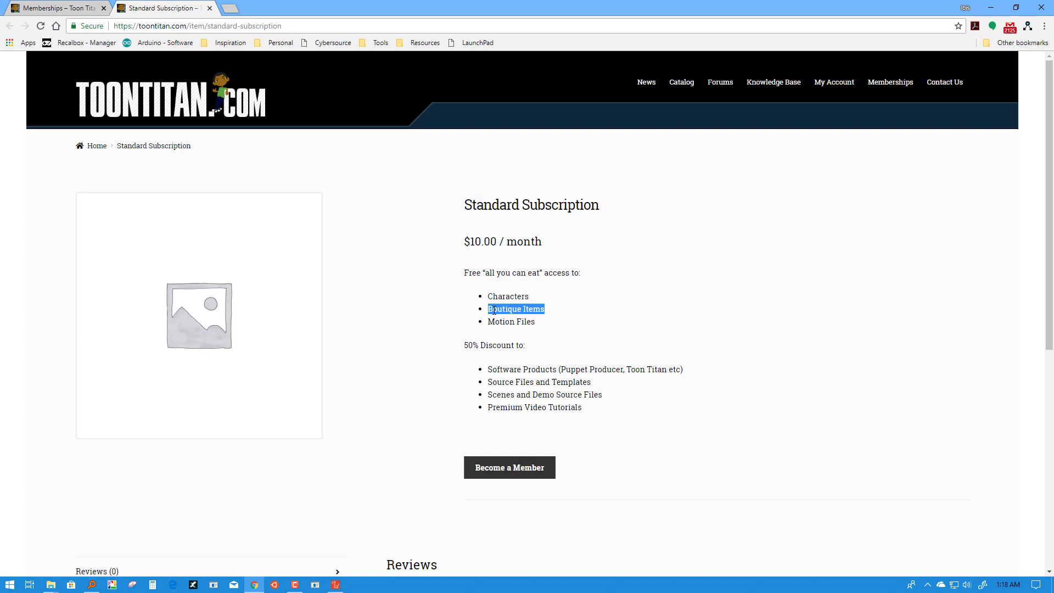
# Step: Open the Professional Subscription page from Memberships in a separate tab and highlight its 75% discount heading
pyautogui.click(77, 8)
pyautogui.keyDown('ctrl'); pyautogui.click(289, 313); pyautogui.keyUp('ctrl')
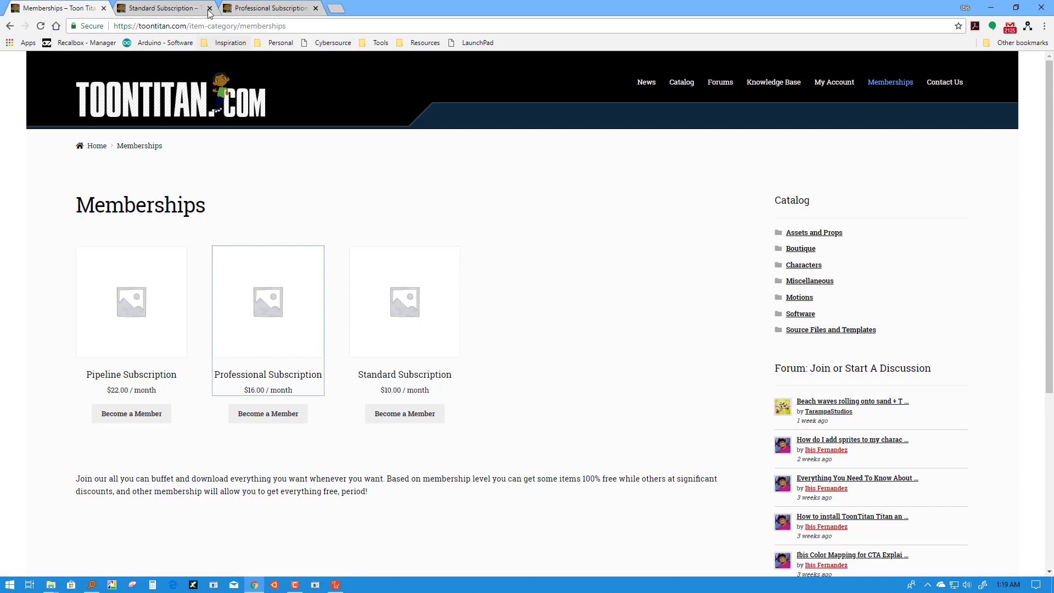
pyautogui.click(181, 8)
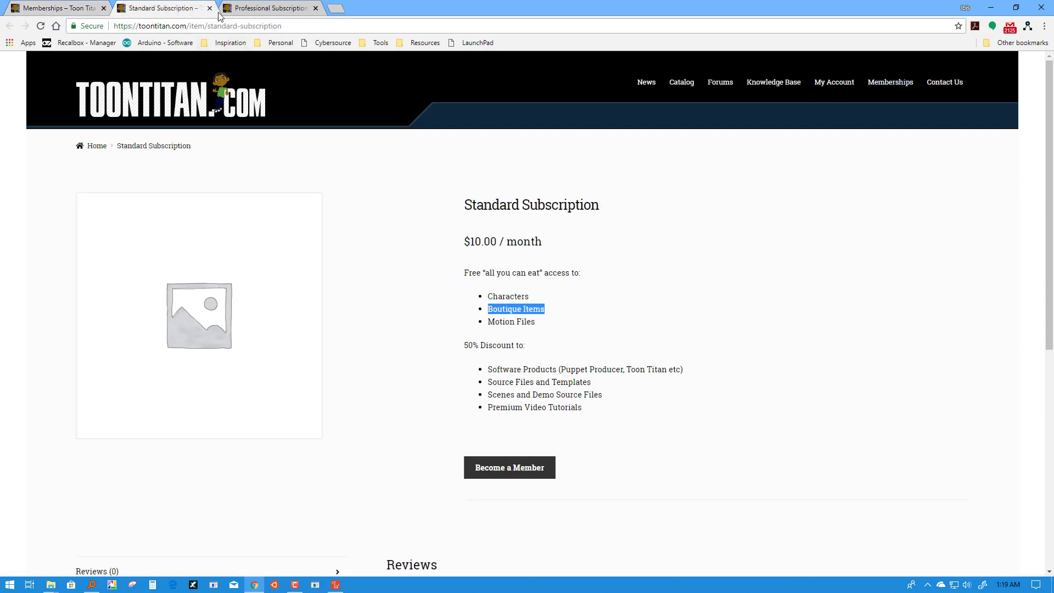
pyautogui.click(244, 11)
pyautogui.moveTo(535, 299); pyautogui.dragTo(508, 296)
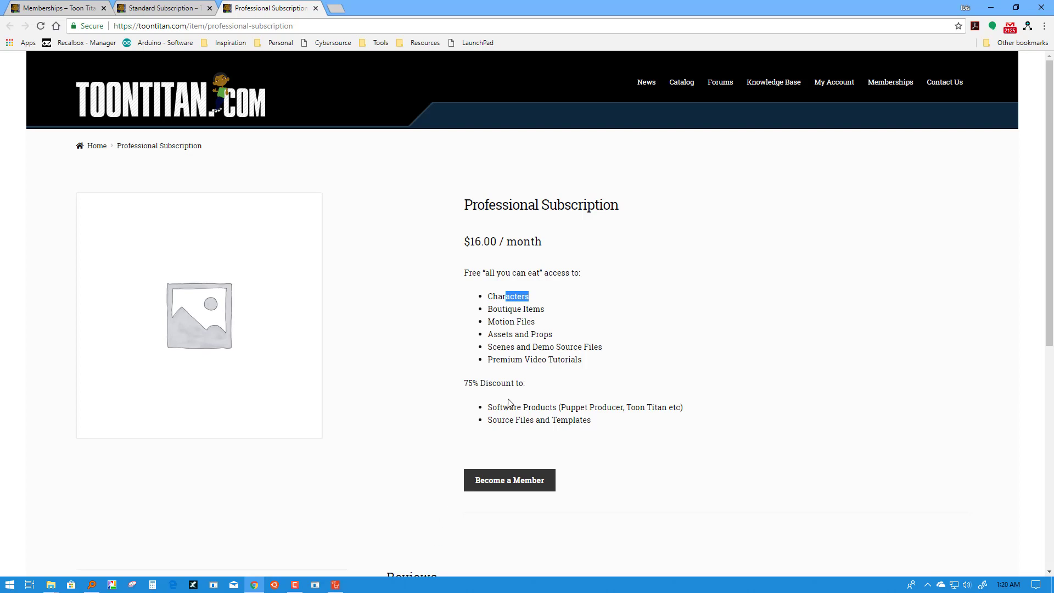
pyautogui.moveTo(526, 384); pyautogui.dragTo(464, 379)
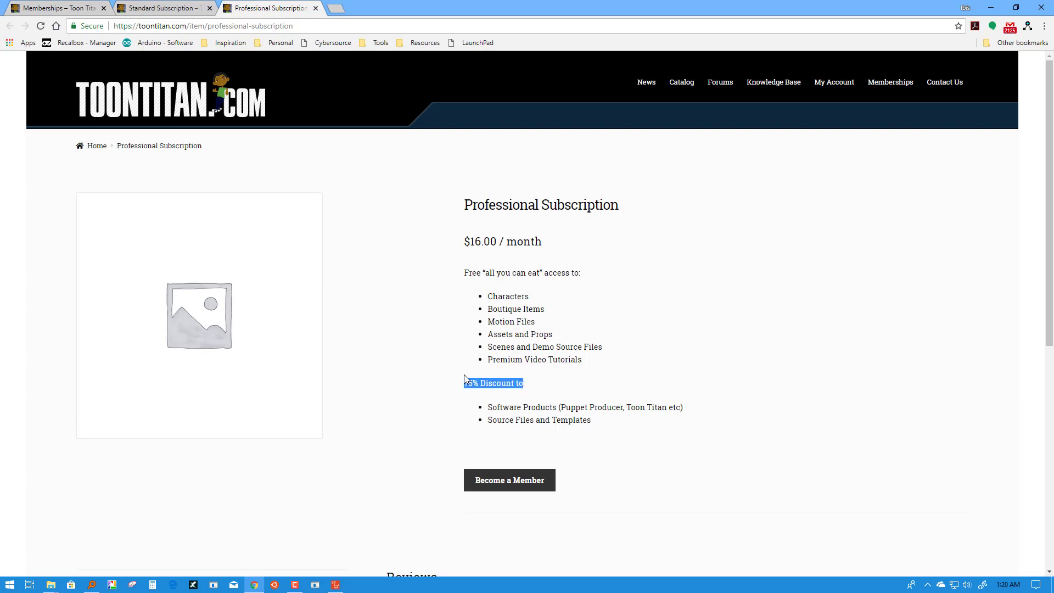
# Step: Return to the Standard Subscription page and highlight its free access items for comparison
pyautogui.click(164, 9)
pyautogui.moveTo(530, 347); pyautogui.dragTo(485, 299)
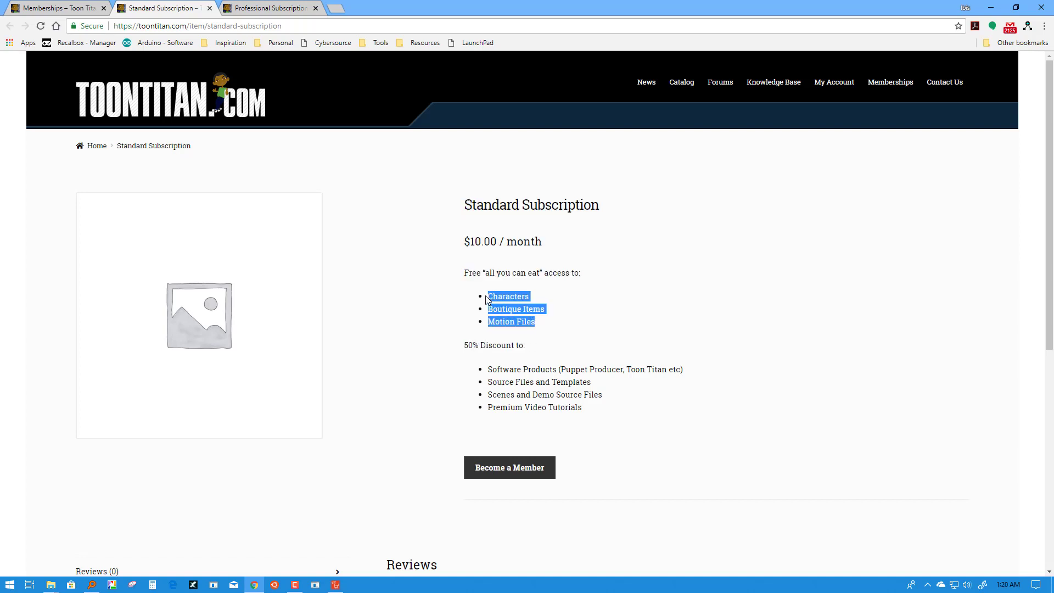
pyautogui.click(516, 370)
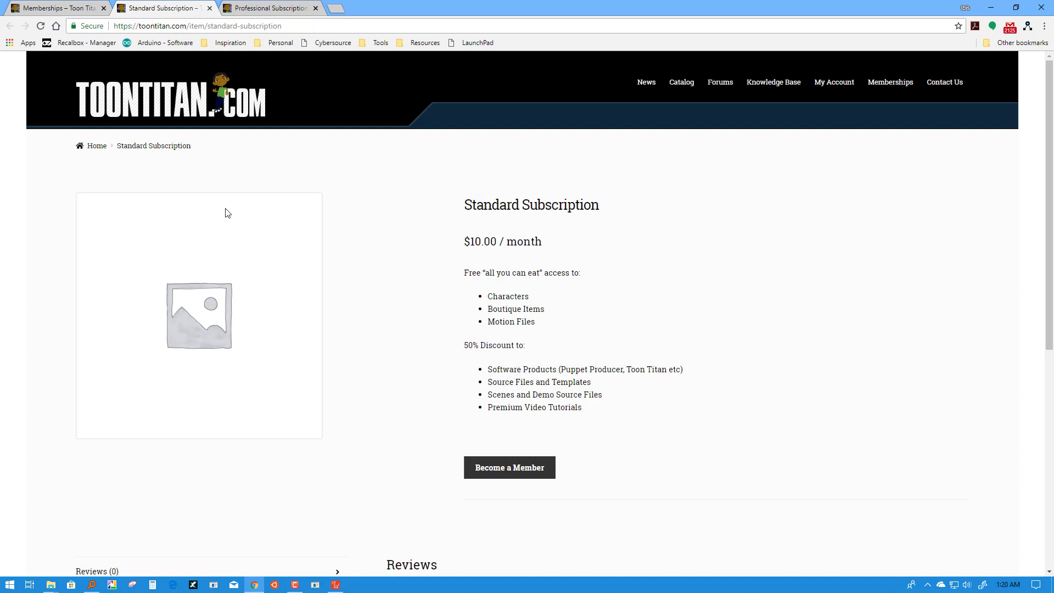
# Step: Open the Pipeline Subscription page from Memberships in a separate tab and compare it with the Professional and Standard pages
pyautogui.click(87, 12)
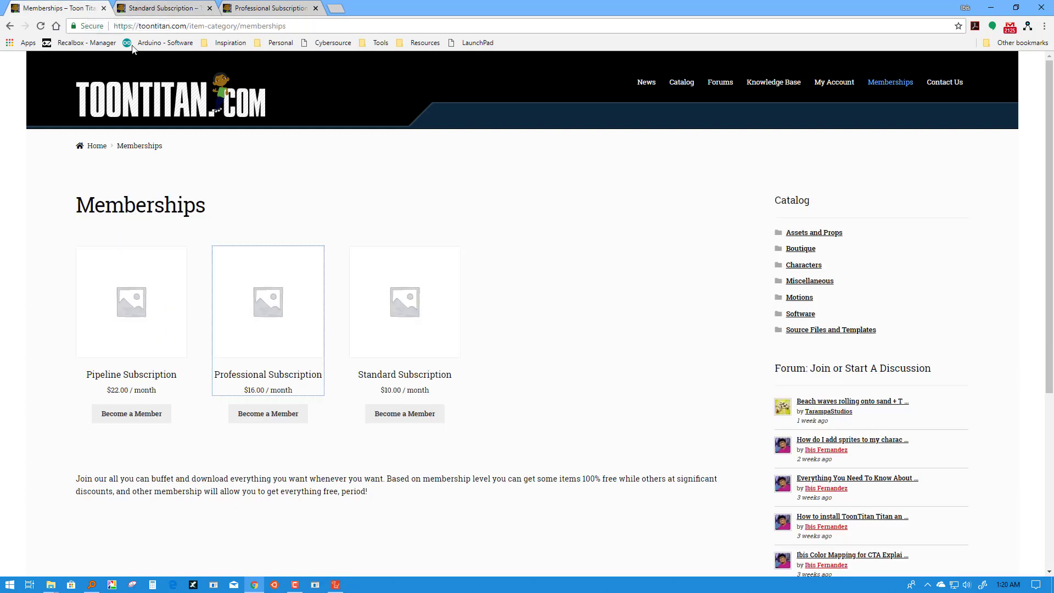
pyautogui.middleClick(149, 305)
pyautogui.click(388, 4)
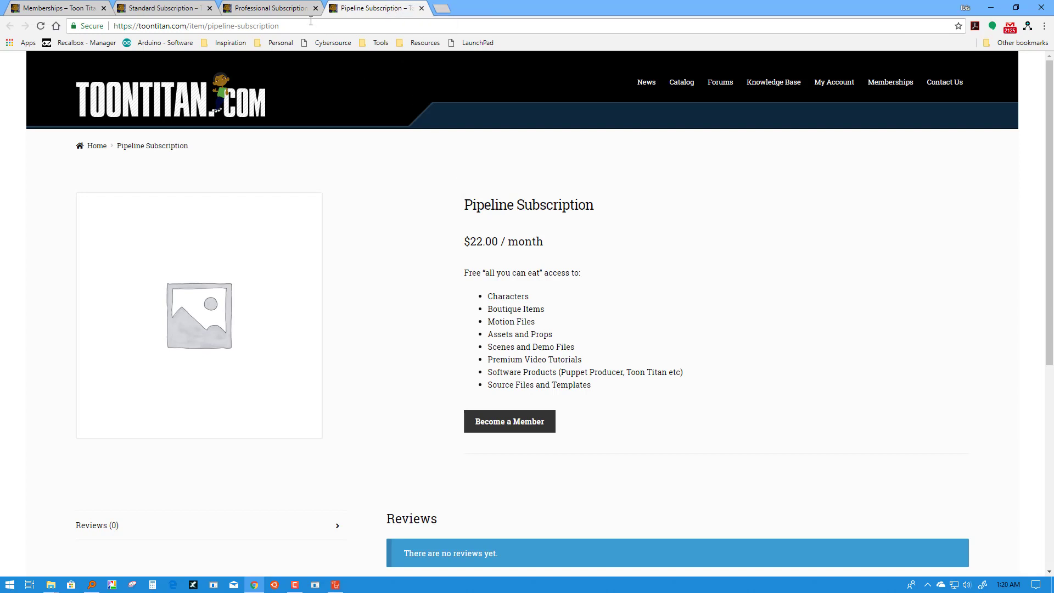
pyautogui.click(260, 8)
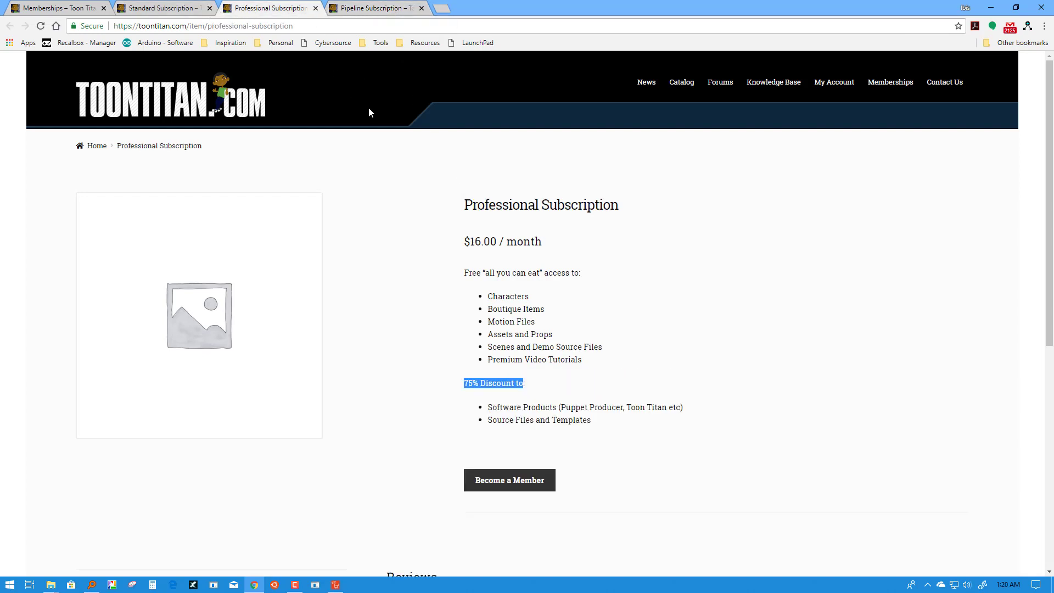
pyautogui.click(161, 8)
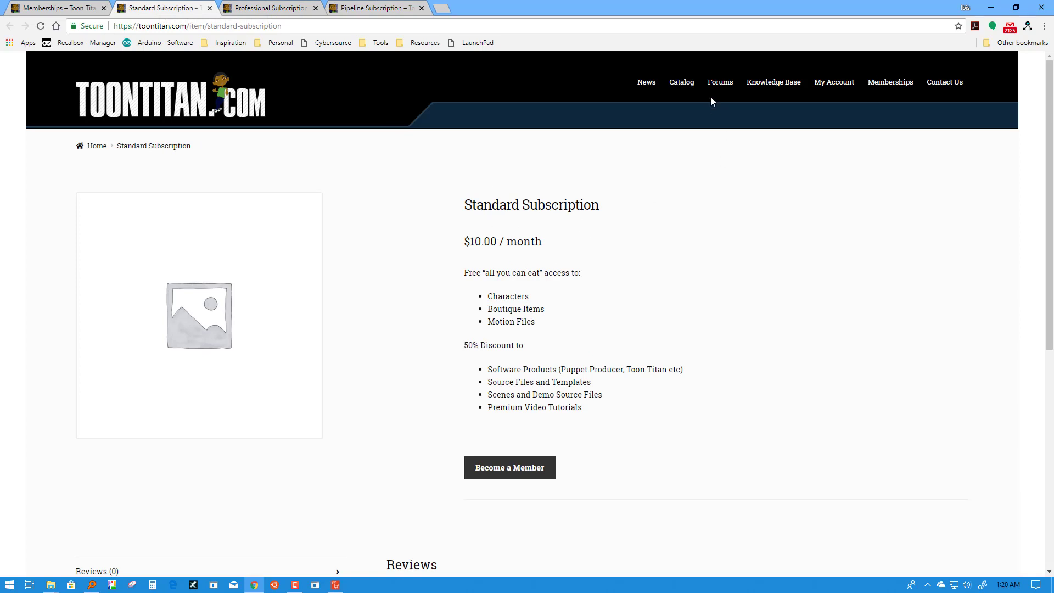
# Step: Open the site's catalog in a separate tab and browse its Characters category
pyautogui.click(687, 85)
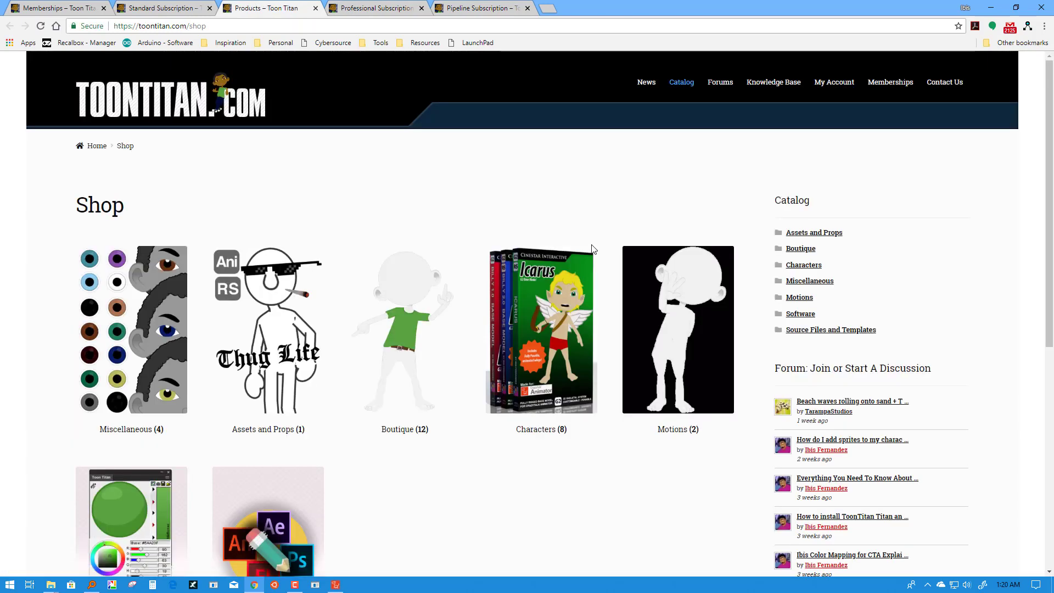
pyautogui.scroll(-1, 561, 343)
pyautogui.click(556, 317)
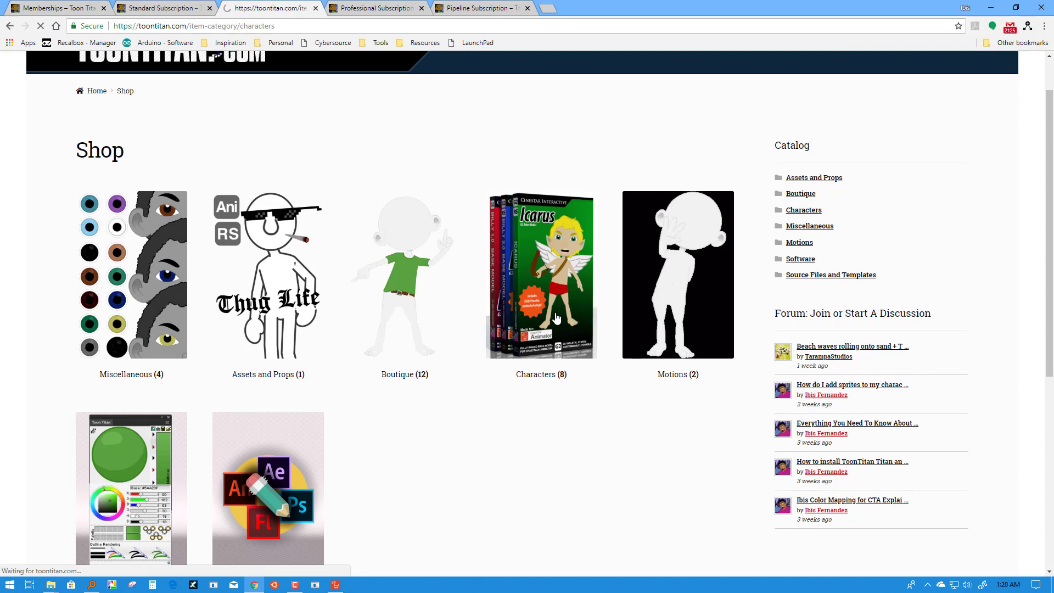
pyautogui.scroll(-5, 530, 411)
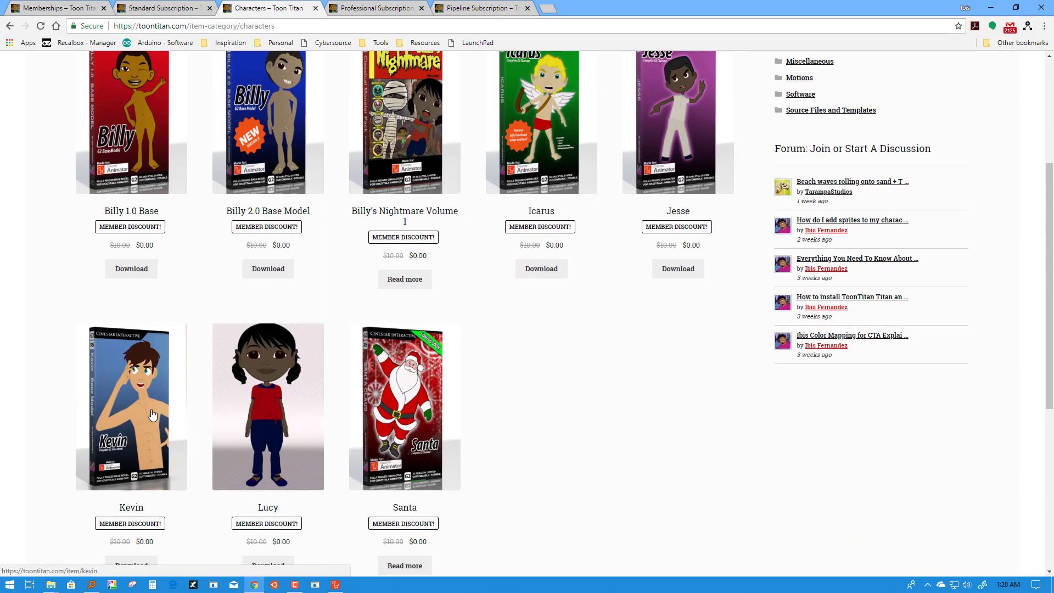
# Step: Open Kevin's product page in a separate tab, highlight its crossed-out price and view the description
pyautogui.middleClick(131, 373)
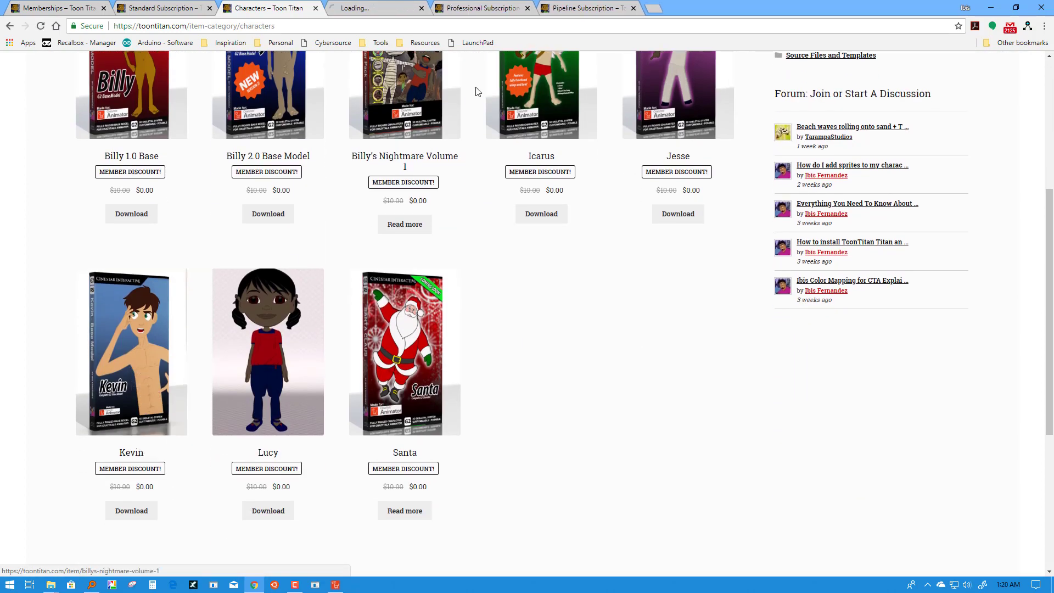
pyautogui.hotkey('ctrl', 'Tab')
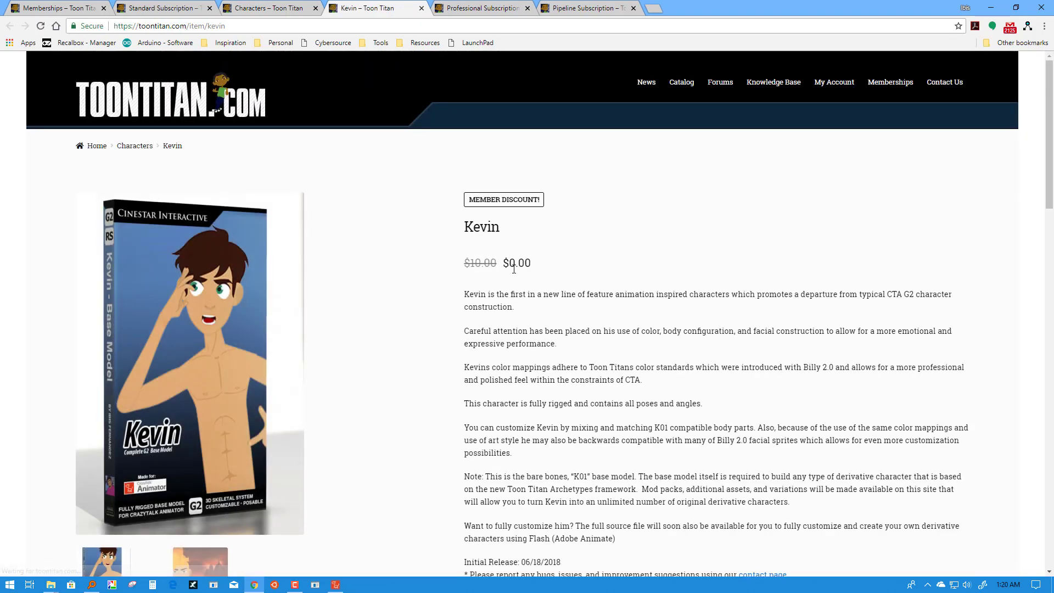
pyautogui.moveTo(498, 263); pyautogui.dragTo(467, 260)
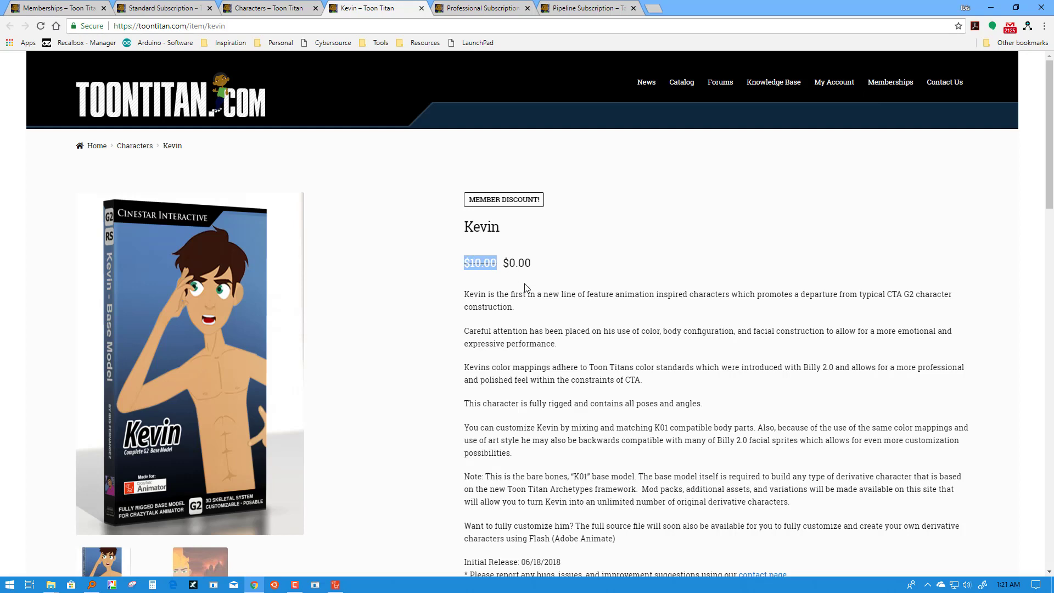
pyautogui.scroll(-2, 535, 312)
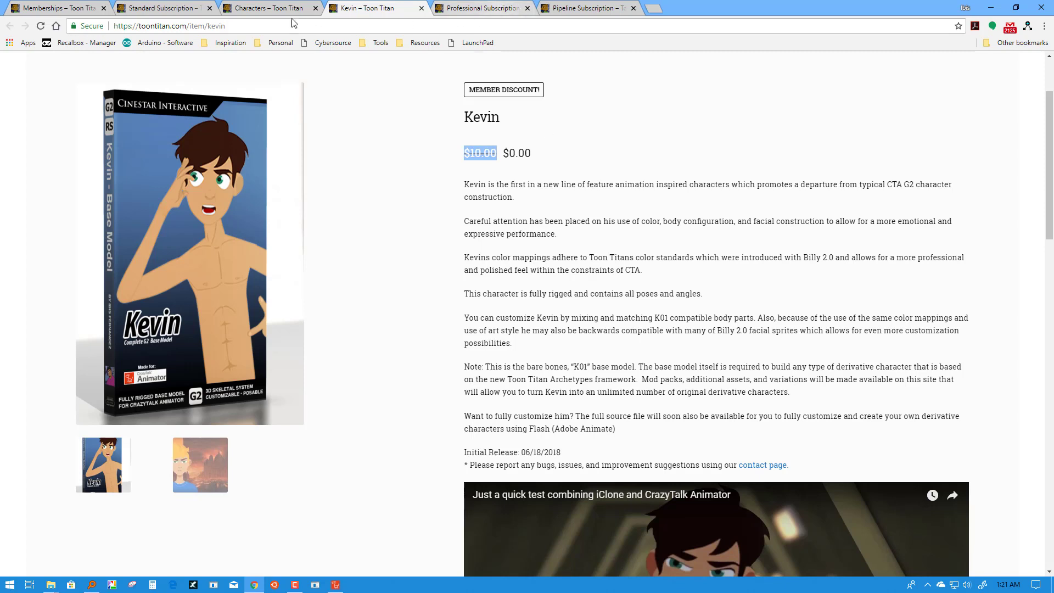
# Step: Compare the Professional and Pipeline subscription pages with Kevin's product page, highlighting the Pipeline monthly price
pyautogui.click(494, 8)
pyautogui.click(592, 8)
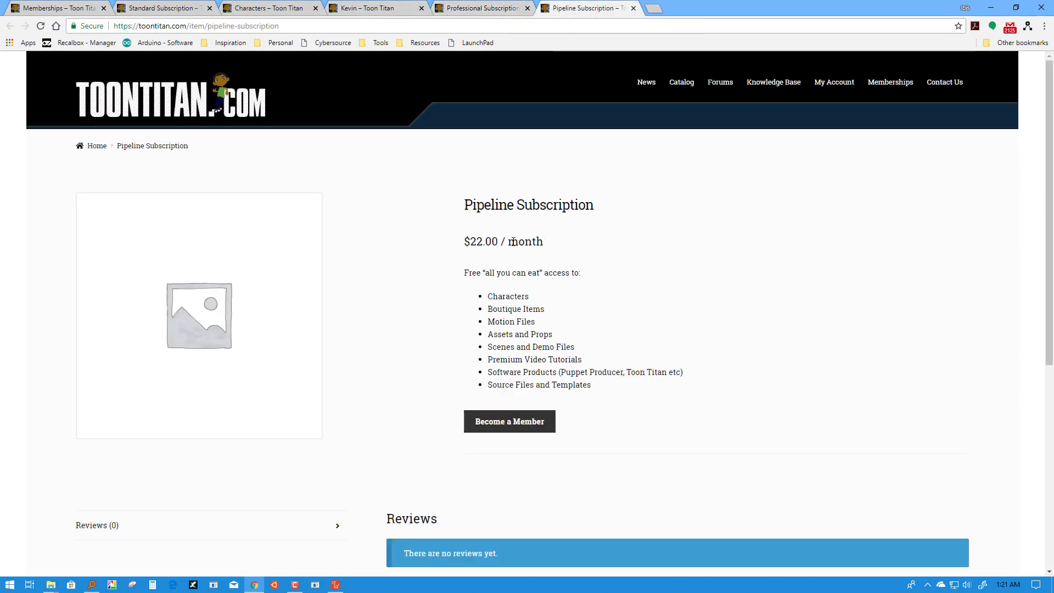
pyautogui.moveTo(492, 241); pyautogui.dragTo(468, 240)
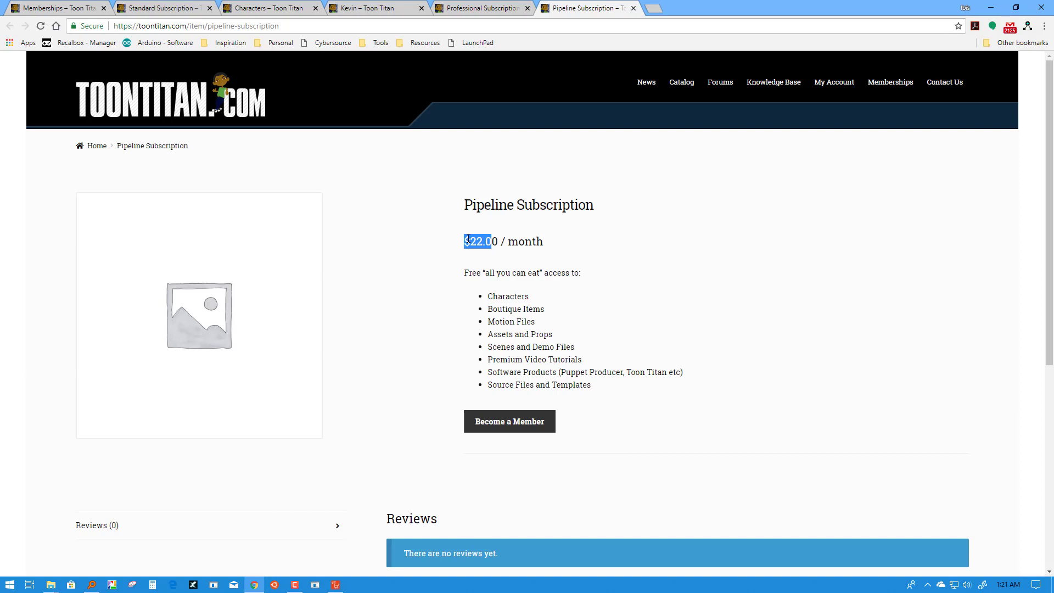
pyautogui.click(523, 289)
pyautogui.click(485, 10)
pyautogui.click(414, 9)
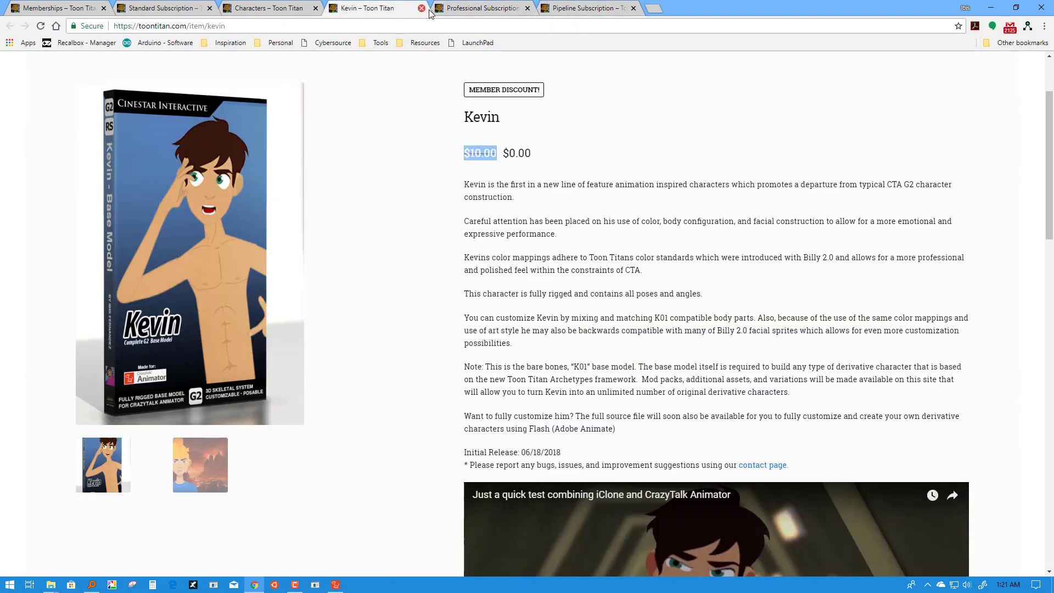
pyautogui.click(483, 9)
pyautogui.click(573, 10)
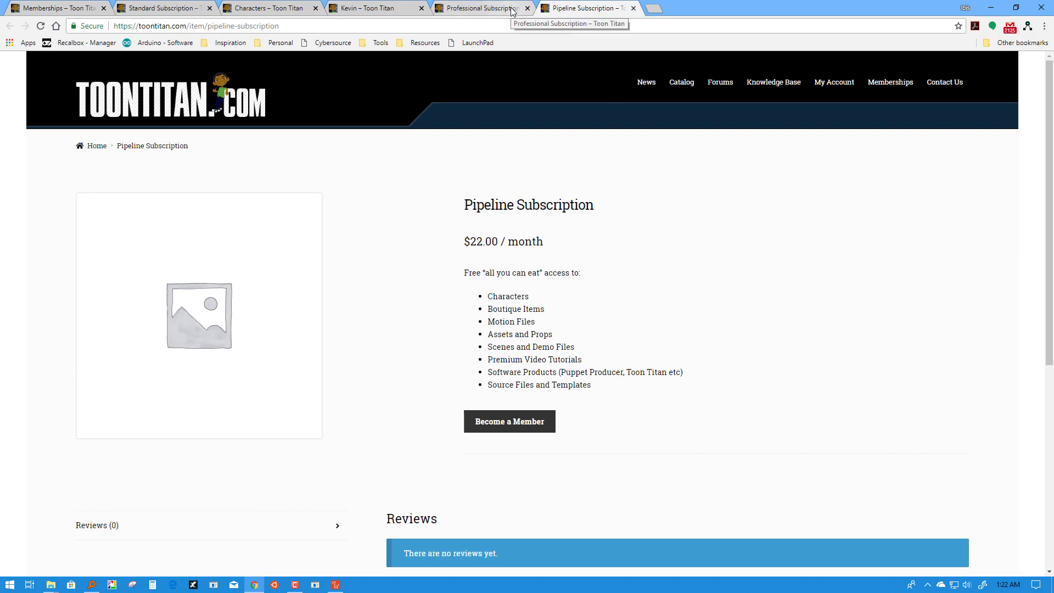
# Step: Close the Pipeline Subscription and Professional Subscription pages
pyautogui.click(633, 9)
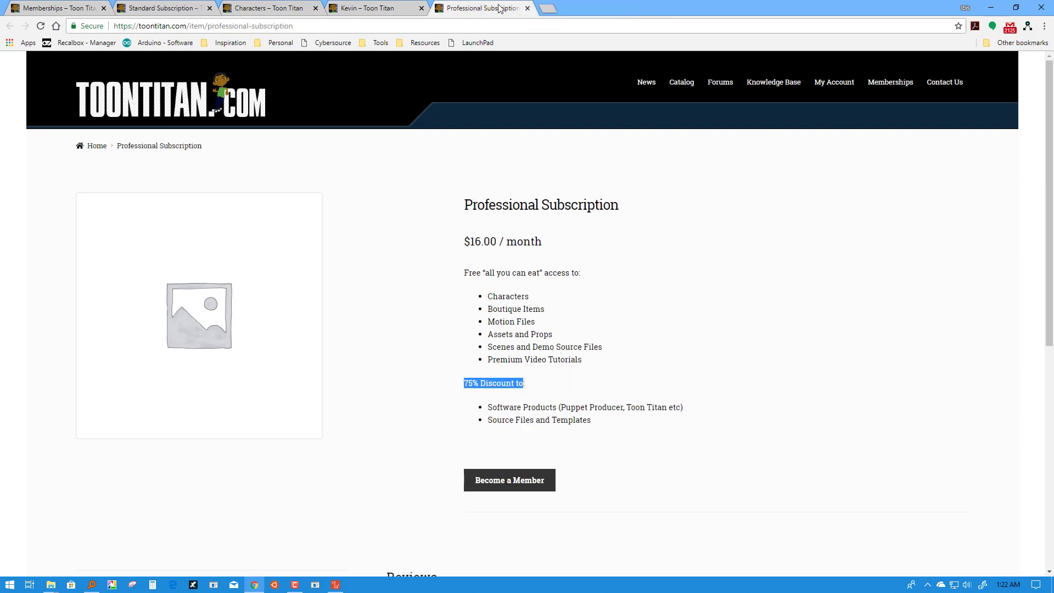
pyautogui.click(527, 8)
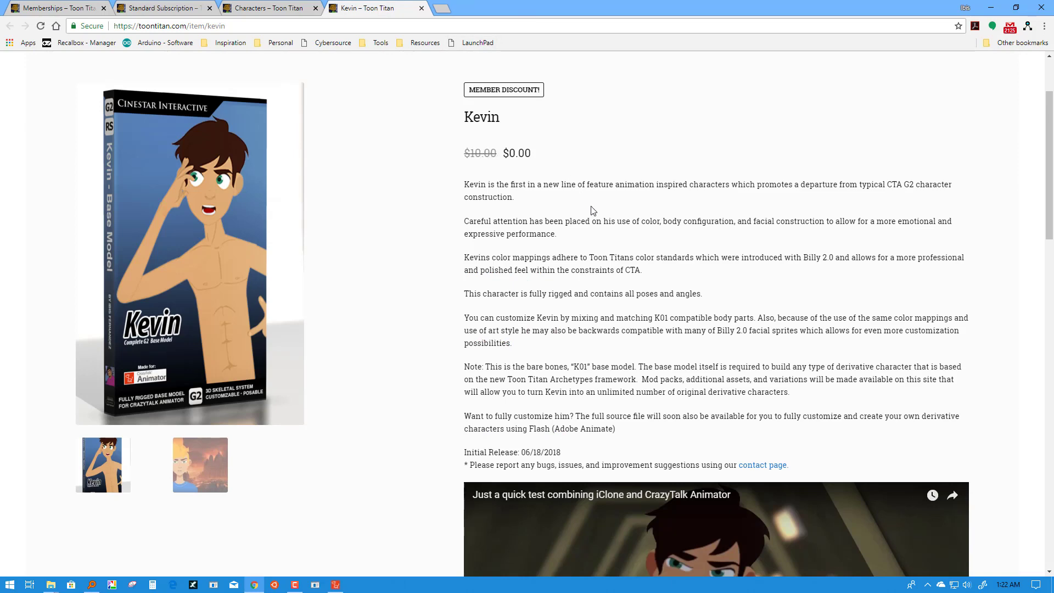
# Step: Review Kevin's product page down to the free download option, and look over the Characters listing again
pyautogui.scroll(-3, 614, 233)
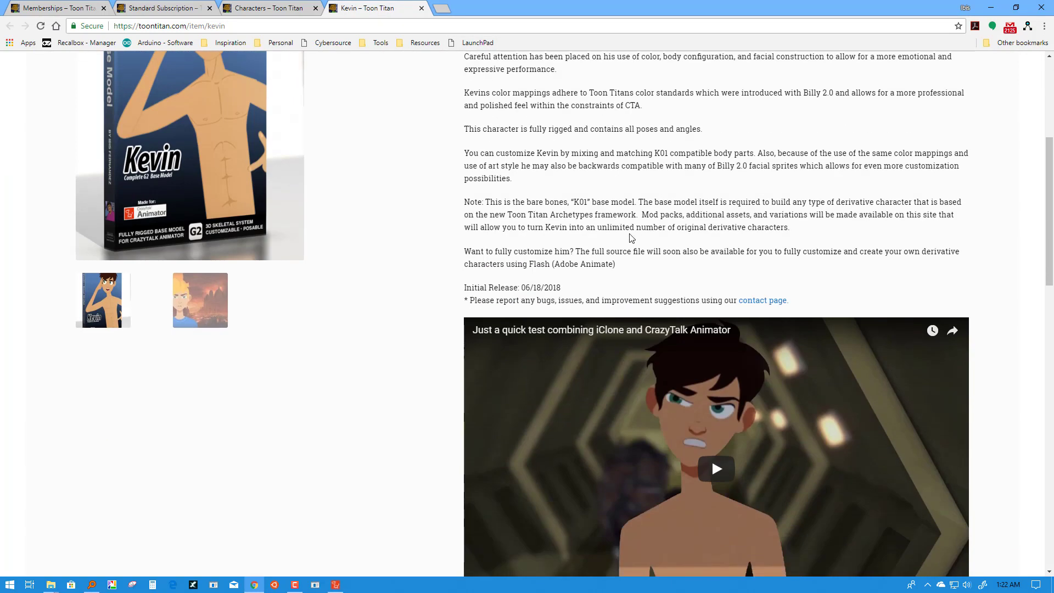
pyautogui.scroll(-4, 644, 237)
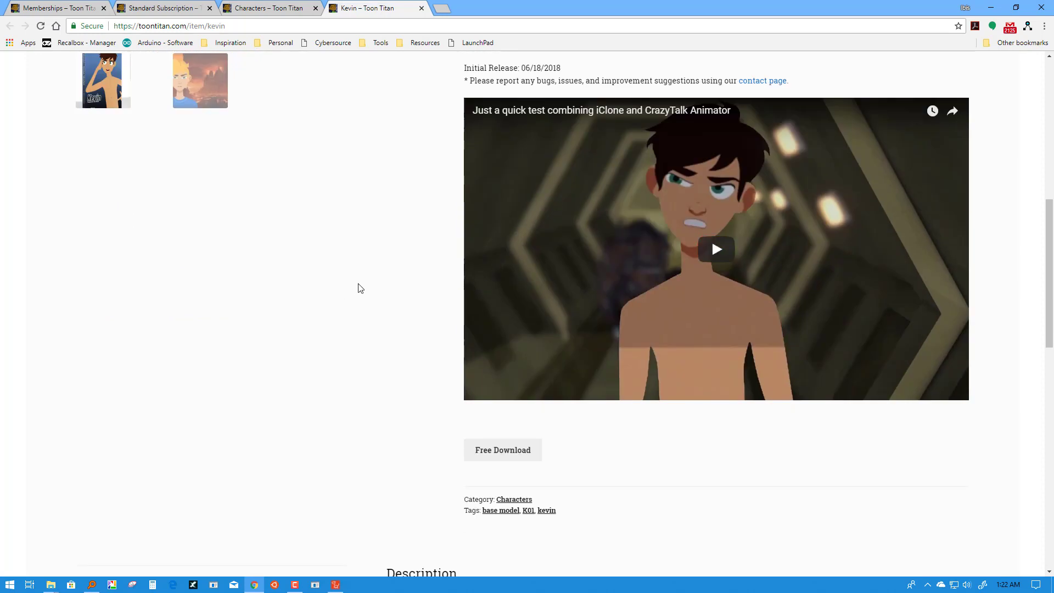
pyautogui.scroll(7, 358, 287)
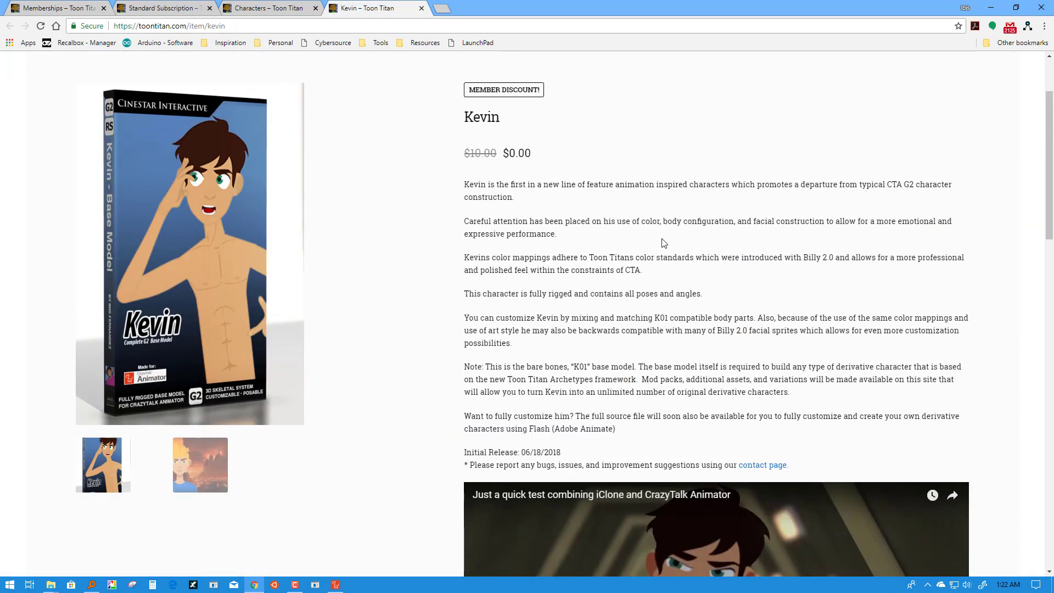
pyautogui.click(296, 10)
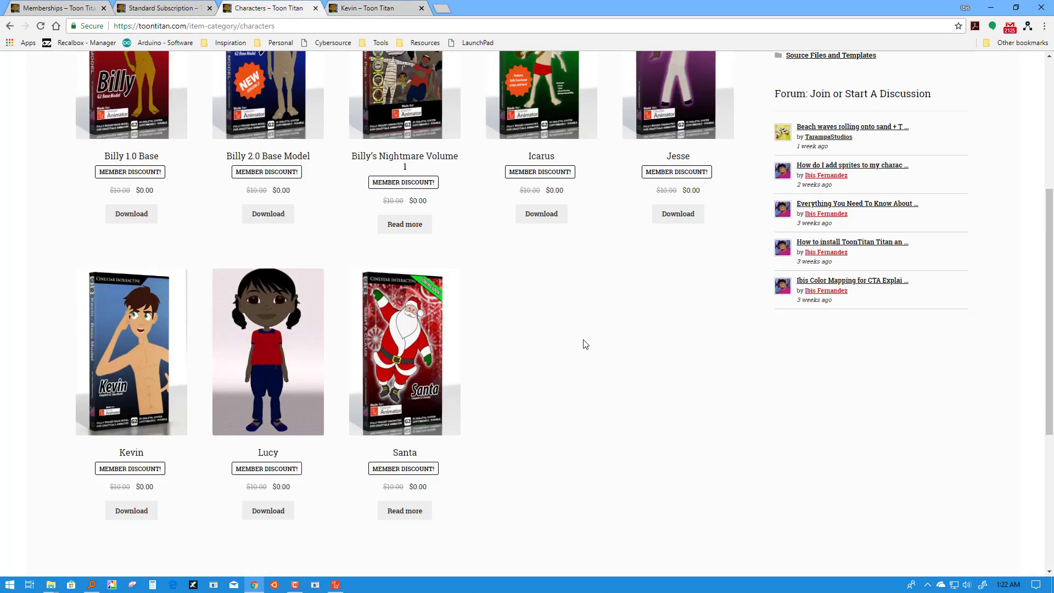
pyautogui.scroll(5, 585, 344)
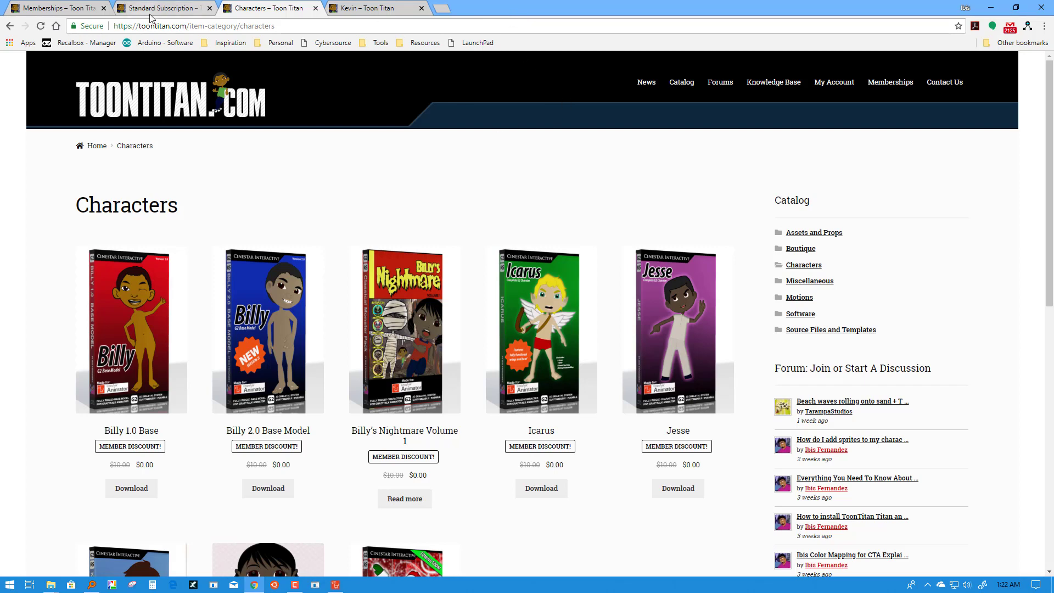
# Step: Restore the maximized browser to a smaller window and minimize CrazyTalk Animator
pyautogui.doubleClick(551, 10)
pyautogui.click(688, 10)
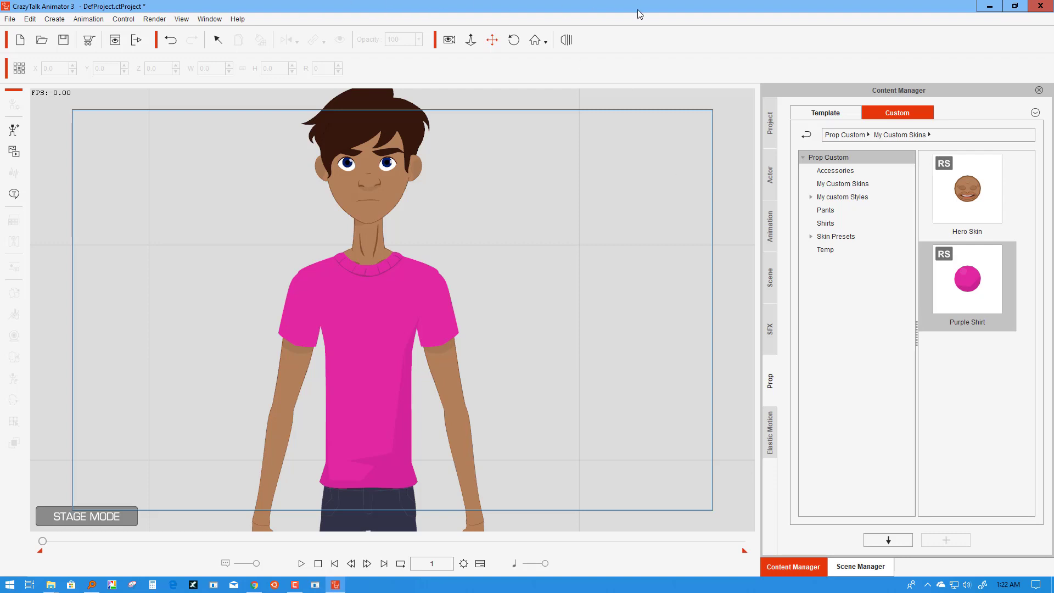
pyautogui.click(336, 585)
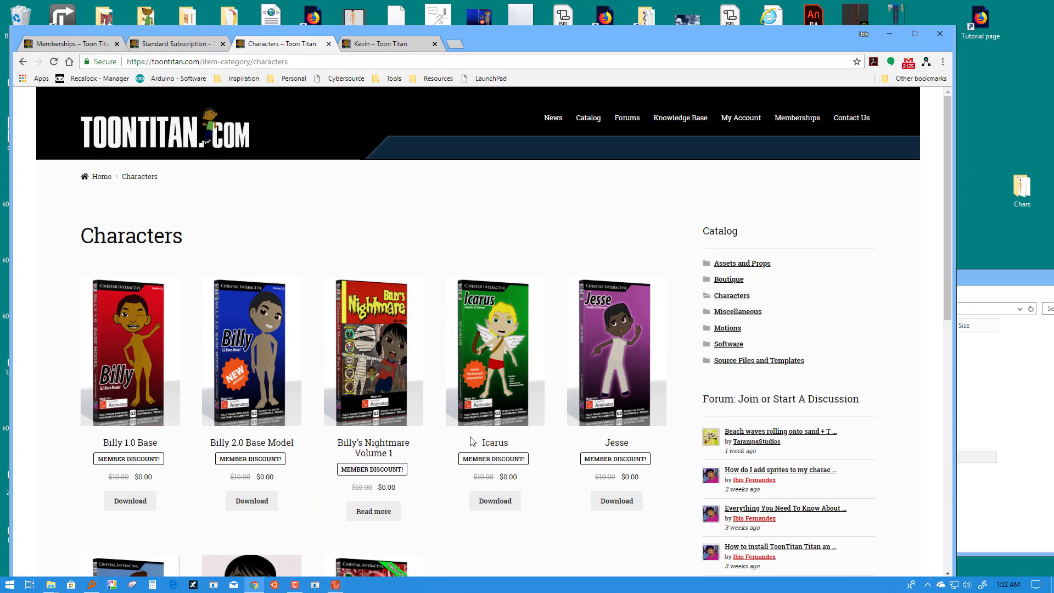
# Step: Look over the available characters in the Characters category and return to the main catalog page
pyautogui.scroll(-5, 512, 336)
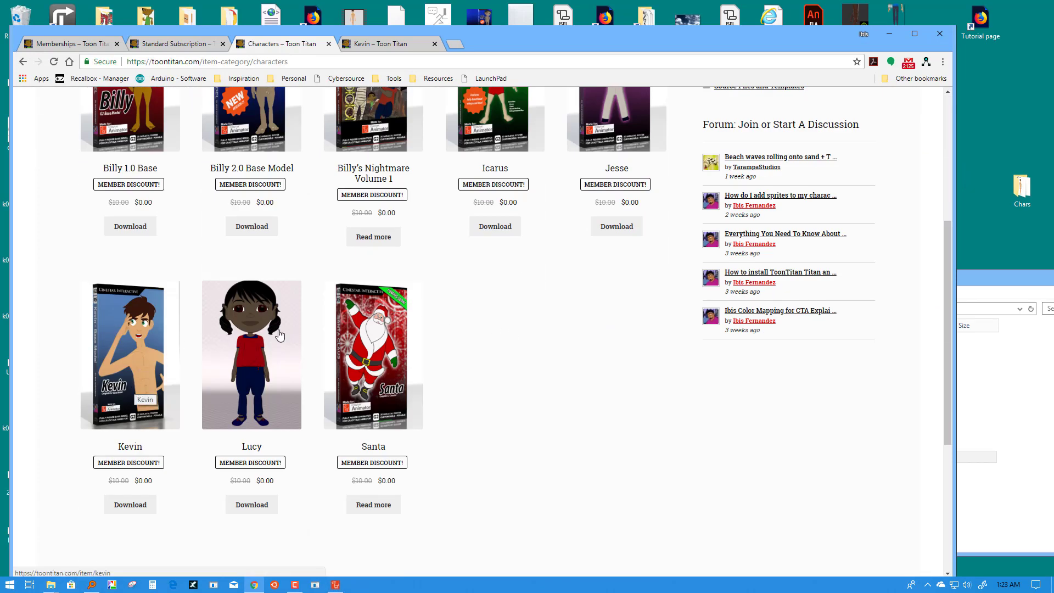
pyautogui.scroll(5, 280, 335)
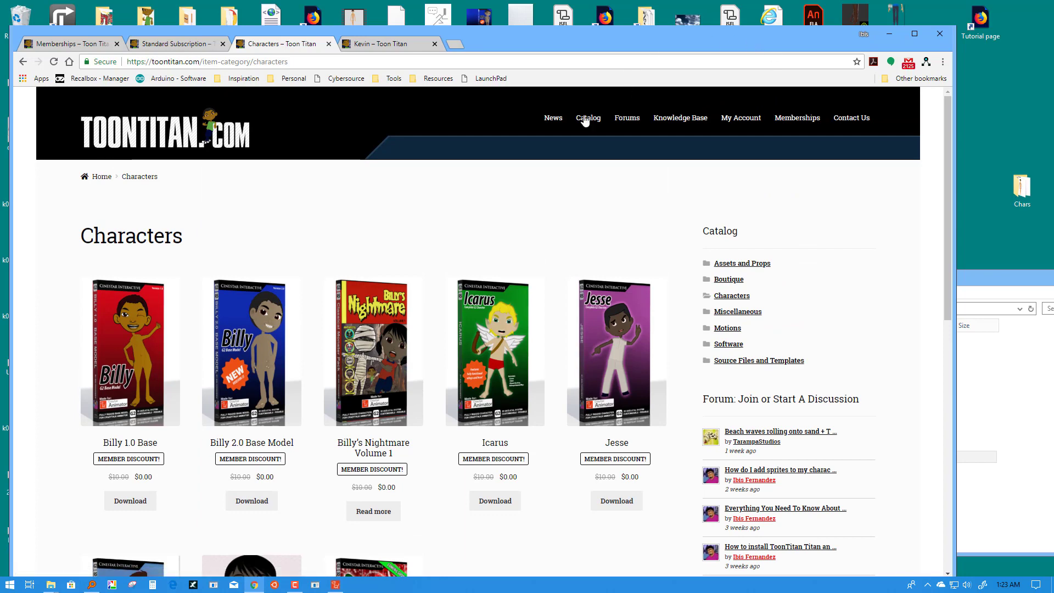
pyautogui.click(586, 120)
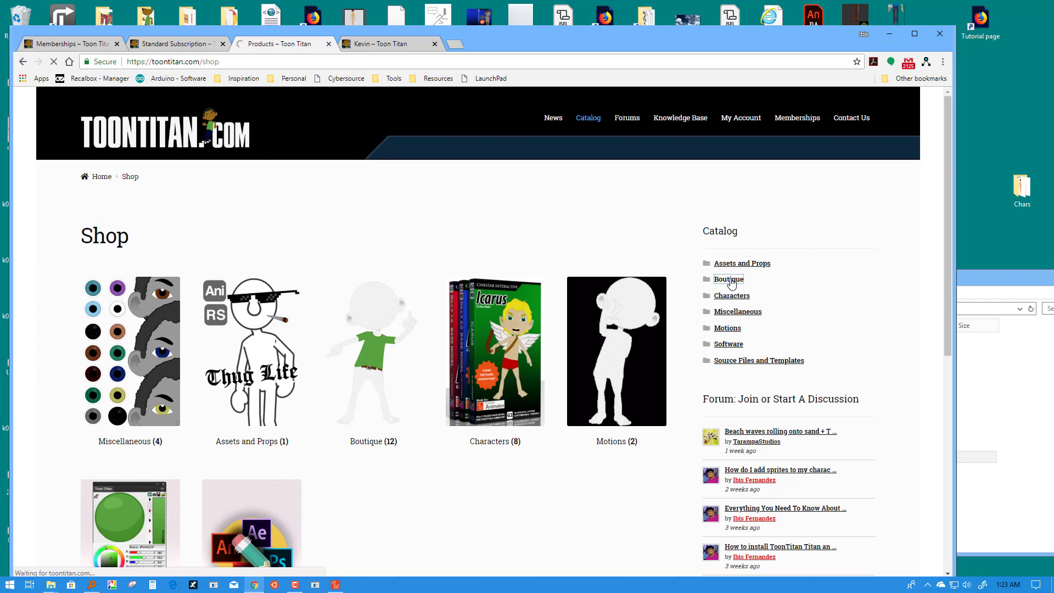
# Step: Look over the clothing and body-part items listed in the Boutique category
pyautogui.scroll(-3, 558, 324)
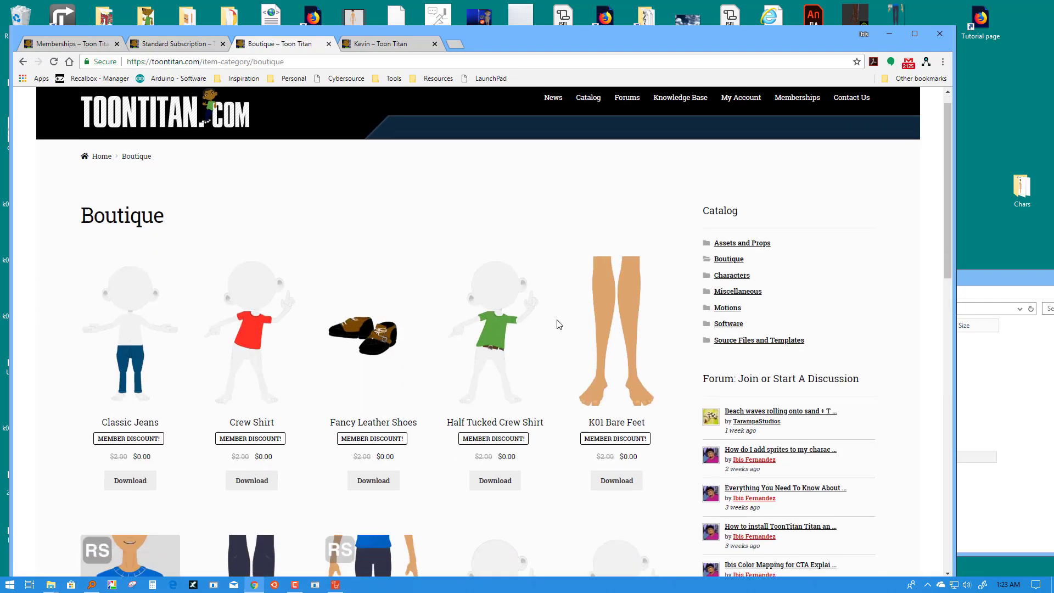
pyautogui.scroll(-6, 558, 324)
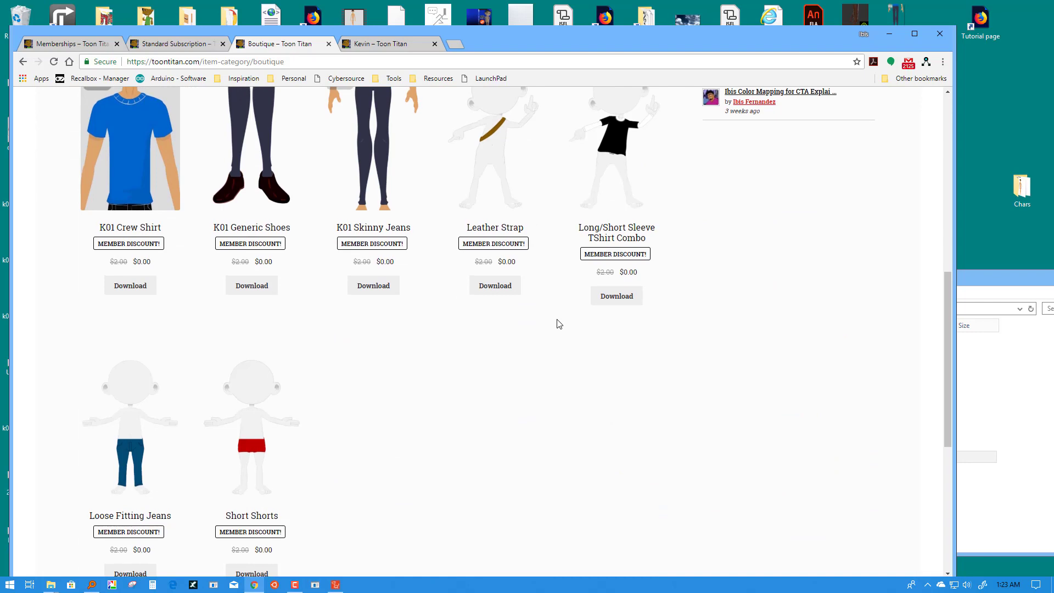
pyautogui.scroll(2, 558, 324)
pyautogui.scroll(-4, 558, 324)
pyautogui.scroll(10, 558, 324)
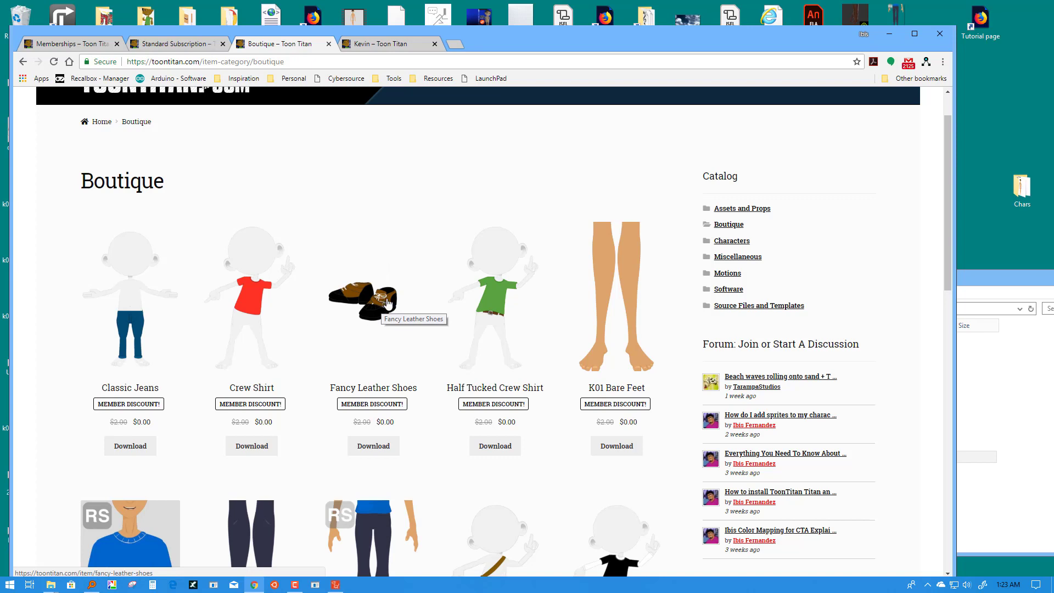
# Step: Open the Fancy Leather Shoes product page, play and pause the rotating preview, and review the features
pyautogui.click(387, 302)
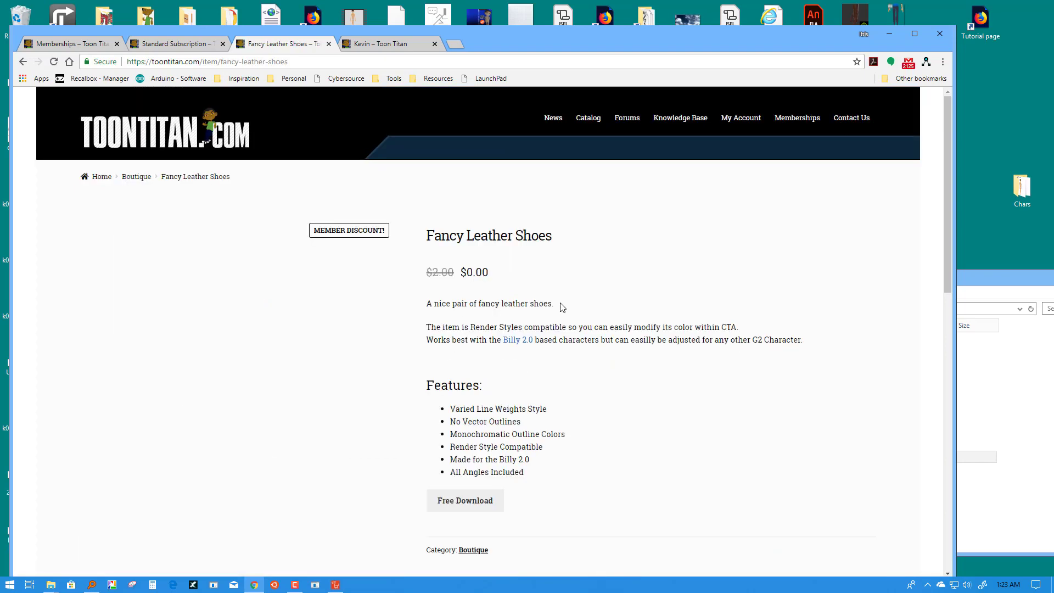
pyautogui.scroll(-1, 580, 310)
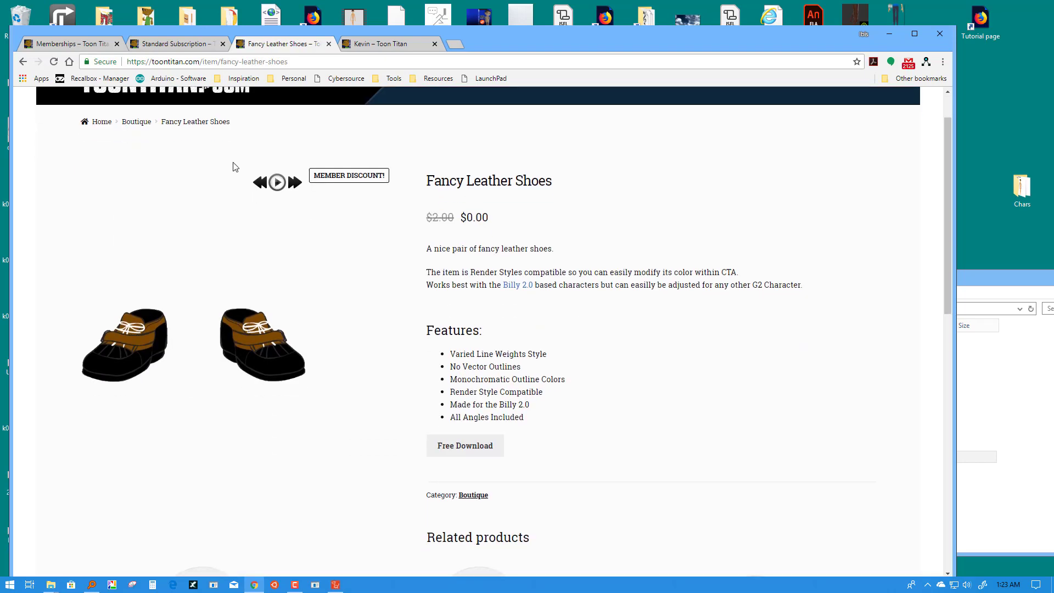
pyautogui.click(277, 182)
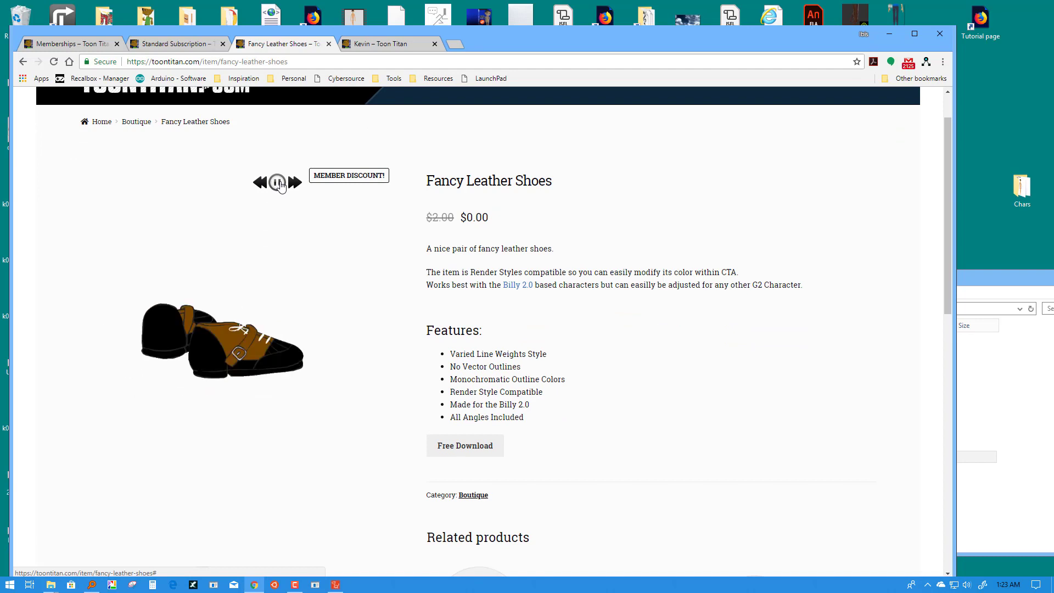
pyautogui.click(278, 183)
pyautogui.scroll(-1, 583, 335)
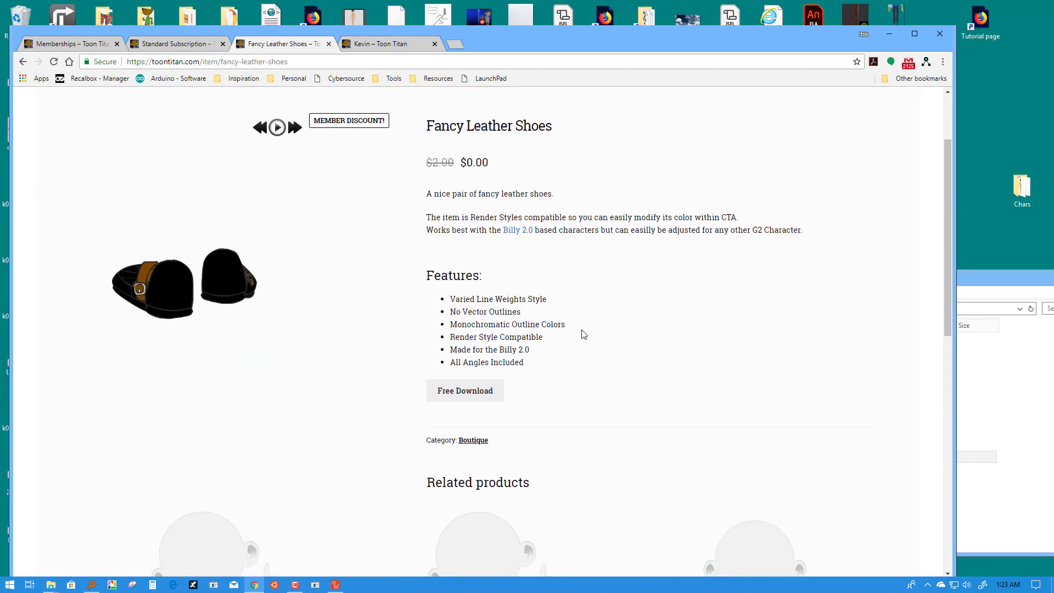
# Step: Download the free Fancy Leather Shoes archive, open it, dismiss the licence reminder and move the archive window aside
pyautogui.click(473, 392)
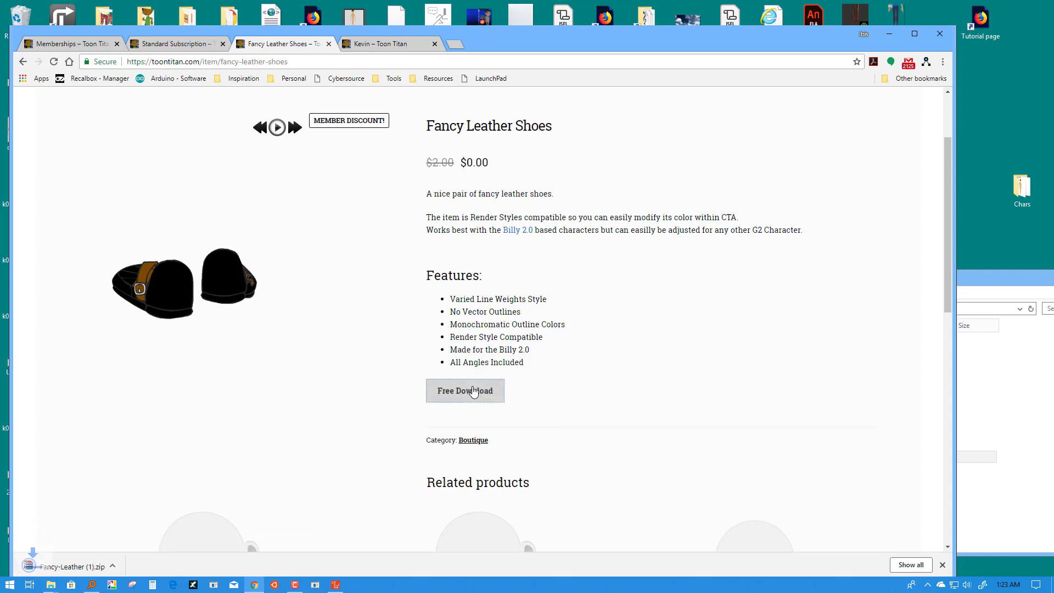
pyautogui.click(62, 565)
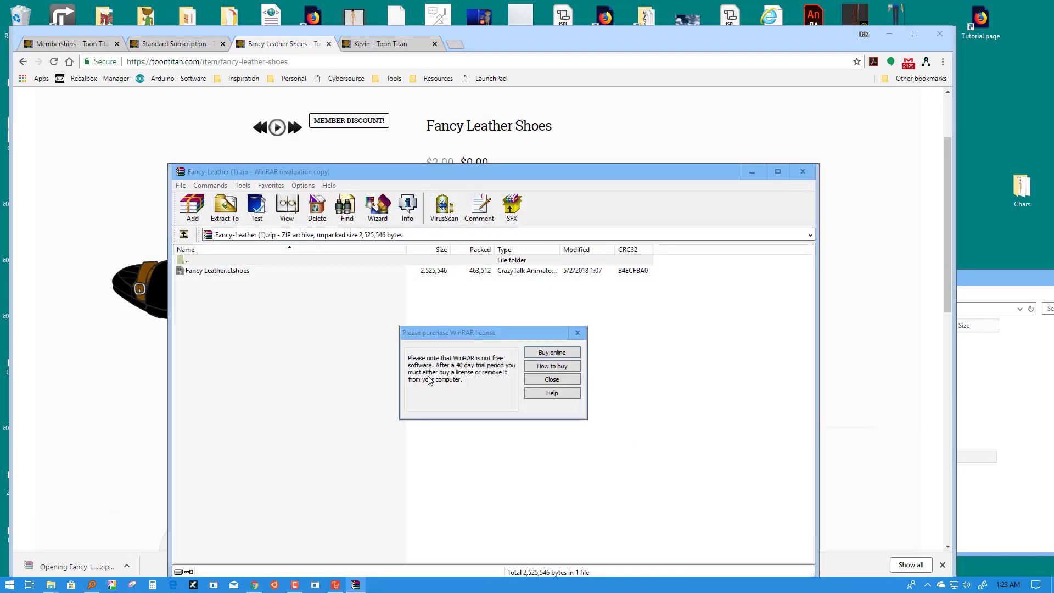
pyautogui.click(550, 379)
pyautogui.moveTo(428, 171); pyautogui.dragTo(942, 109)
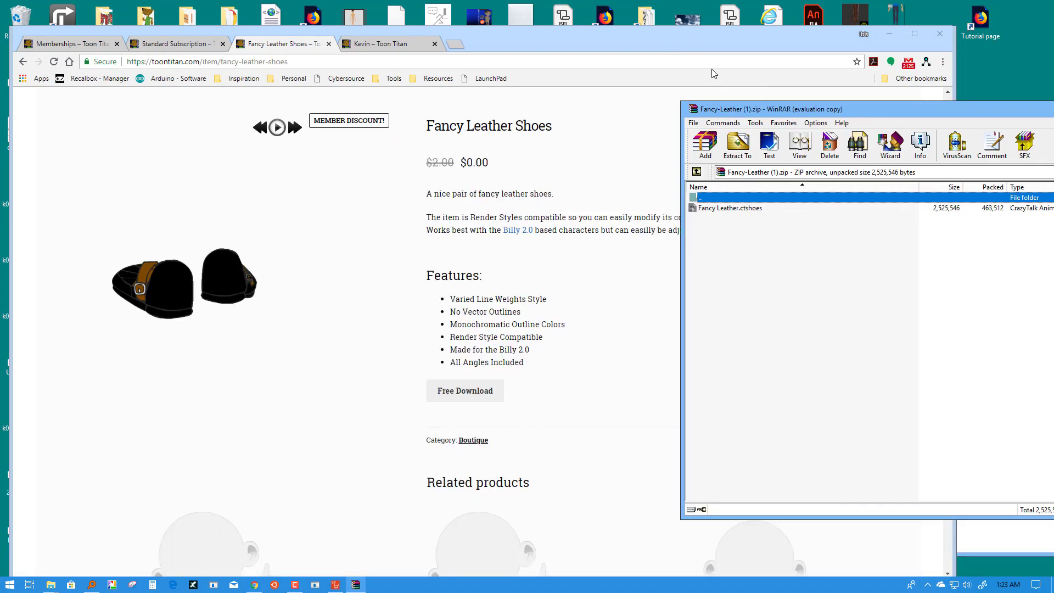
# Step: Minimize the browser, switch to CrazyTalk Animator and open the character in the pink shirt in Composer mode
pyautogui.click(889, 34)
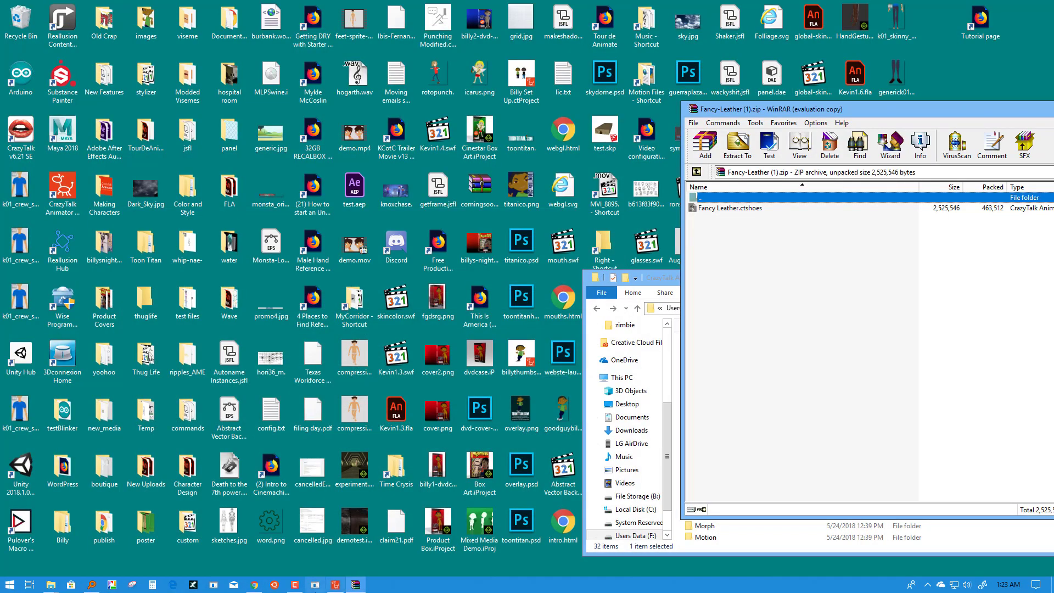
pyautogui.click(335, 584)
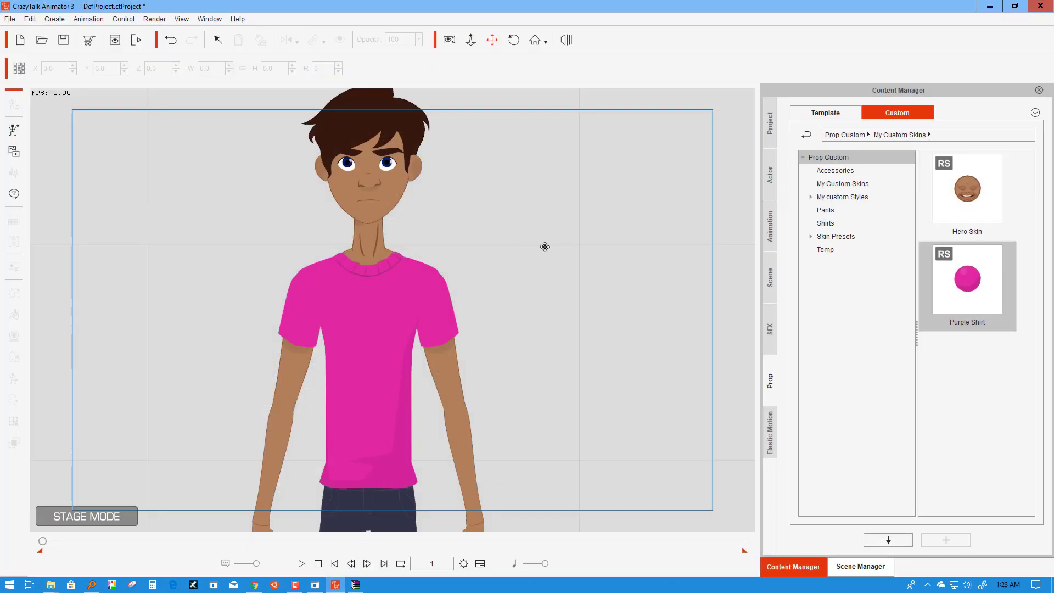
pyautogui.click(356, 301)
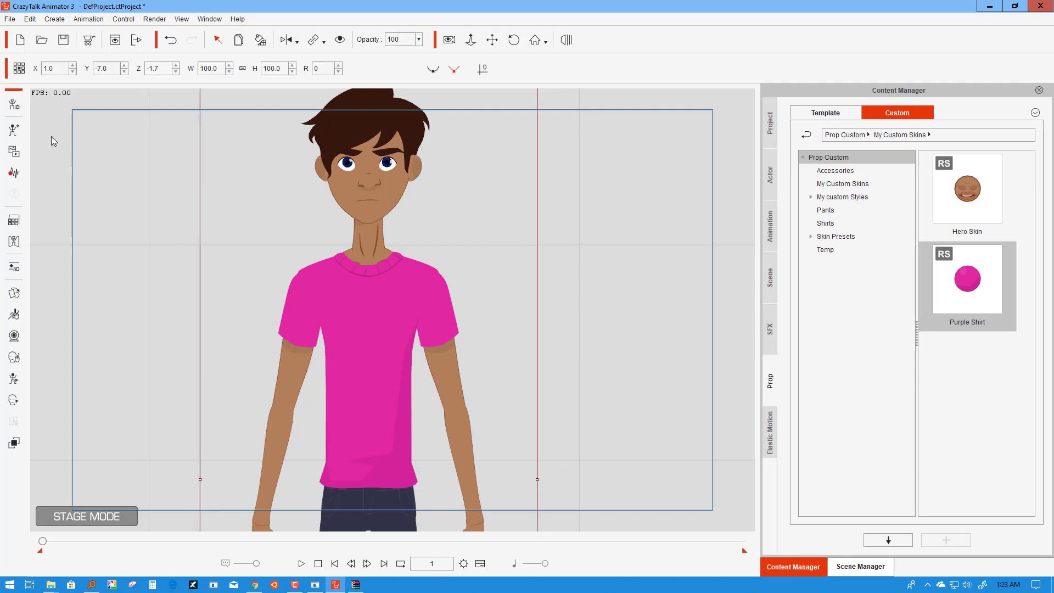
pyautogui.click(22, 105)
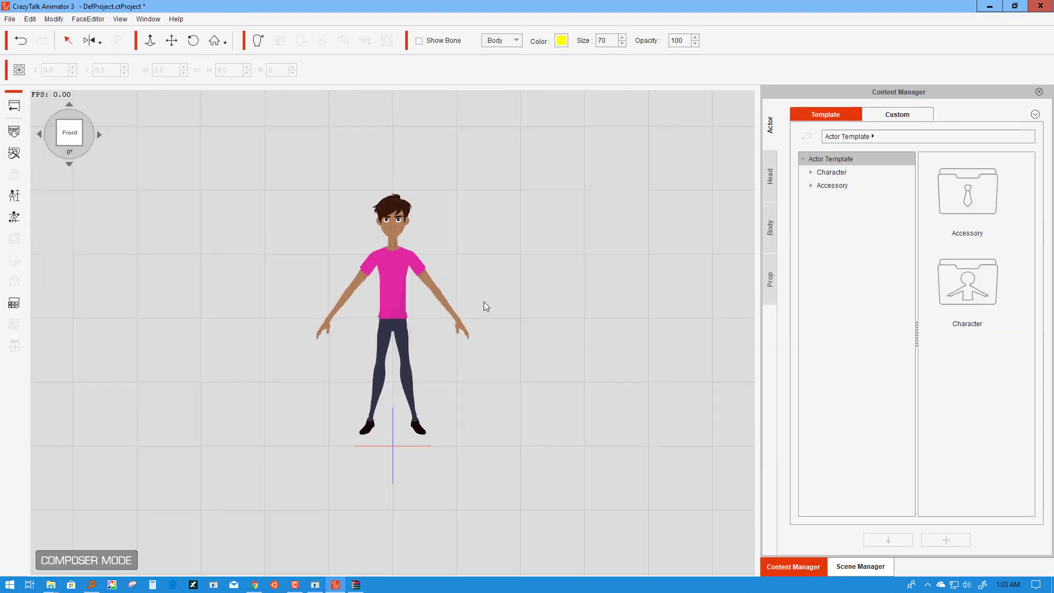
# Step: Restore the animator window beside the archive and apply Fancy Leather.ctshoes to the character's feet
pyautogui.click(1014, 6)
pyautogui.click(869, 204)
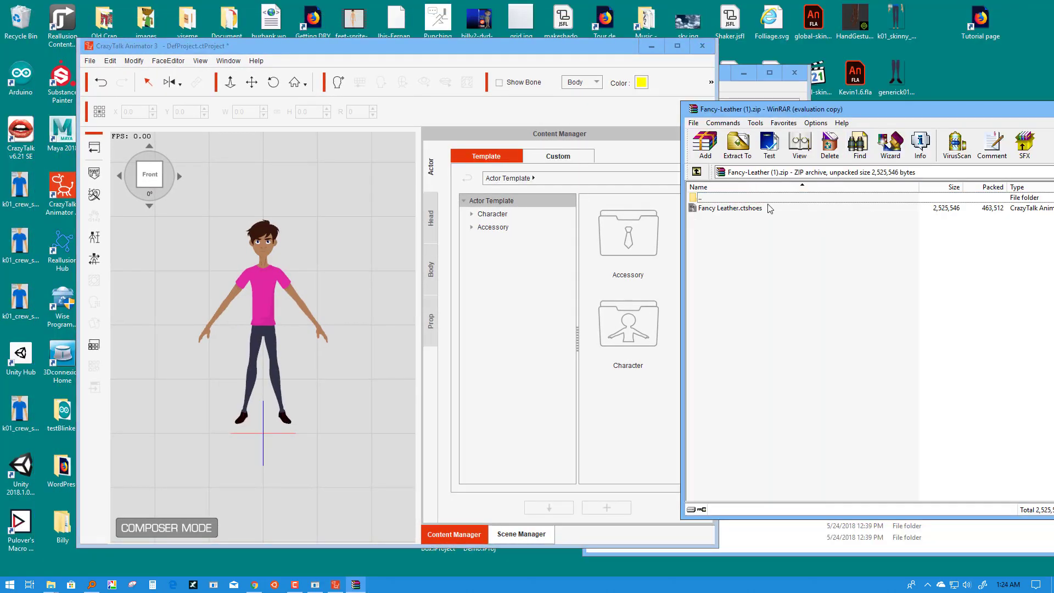
pyautogui.moveTo(729, 210); pyautogui.dragTo(280, 415)
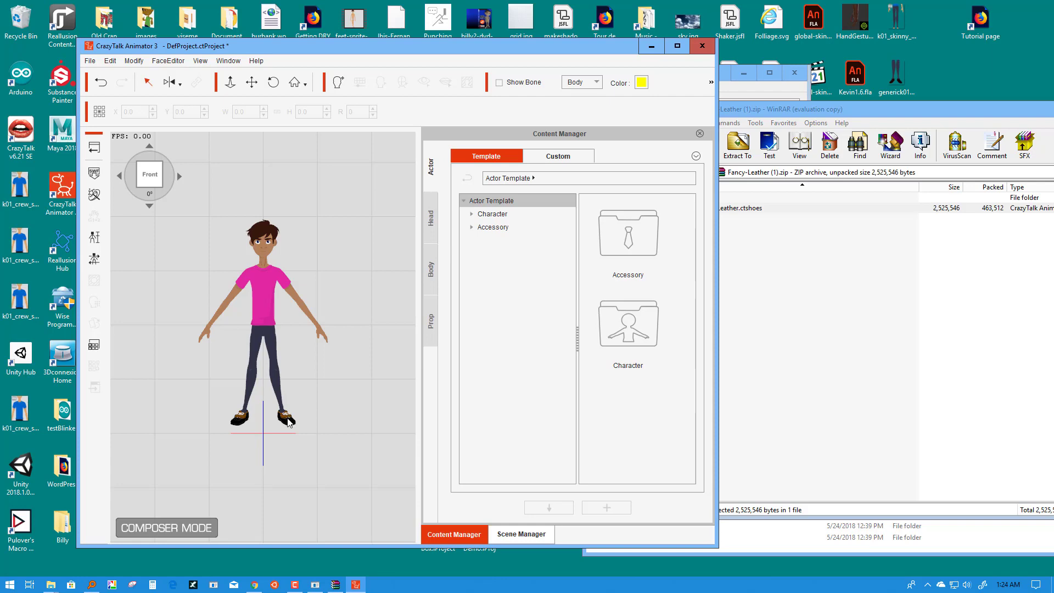
# Step: Maximize the animator window and scale the character's new leather shoes down to about 77.7 in width and height
pyautogui.click(288, 420)
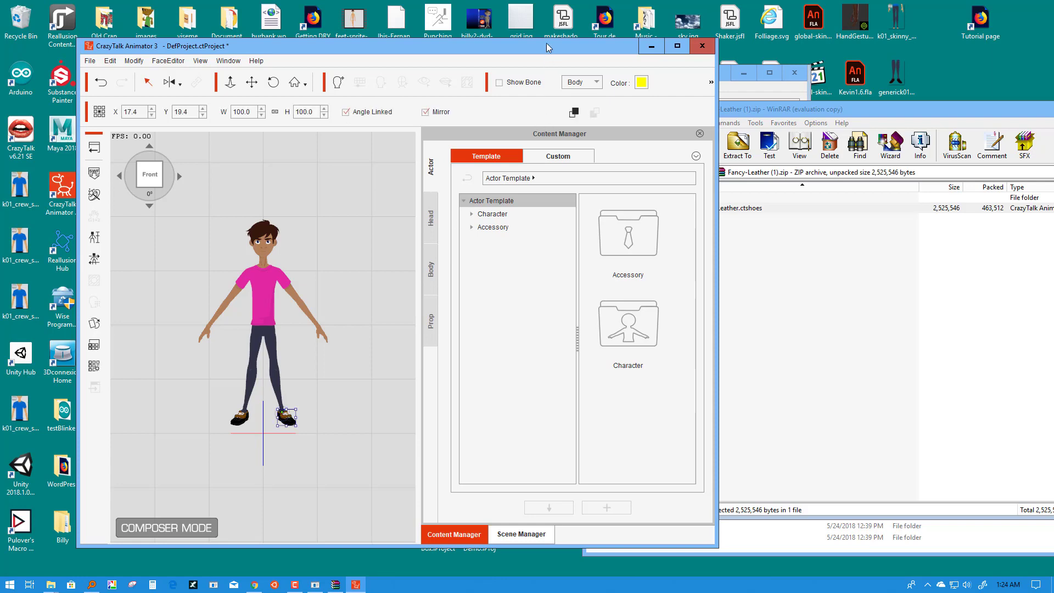
pyautogui.doubleClick(546, 48)
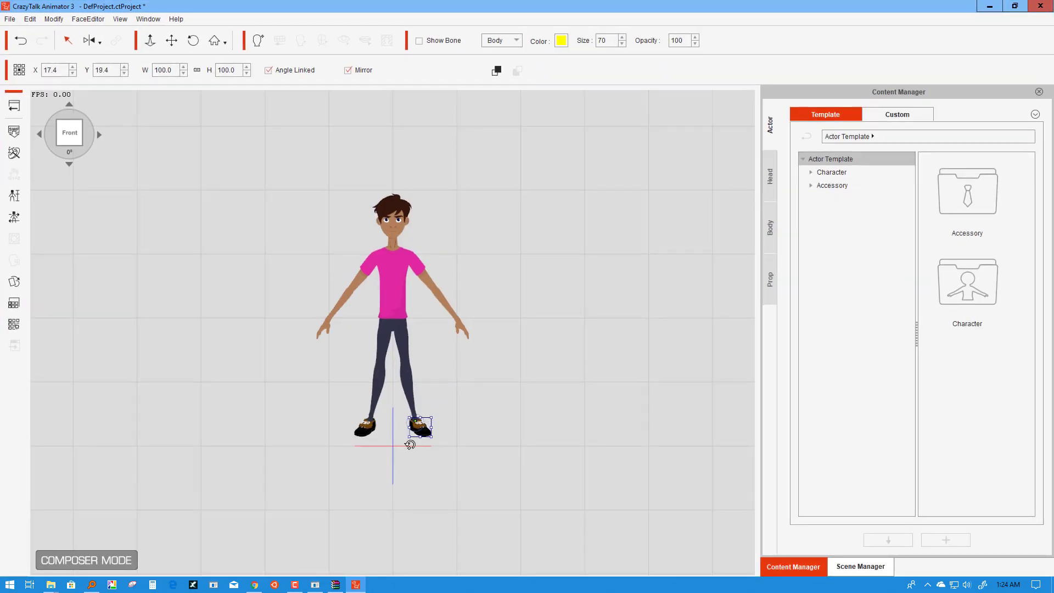
pyautogui.click(410, 444)
pyautogui.scroll(5, 410, 445)
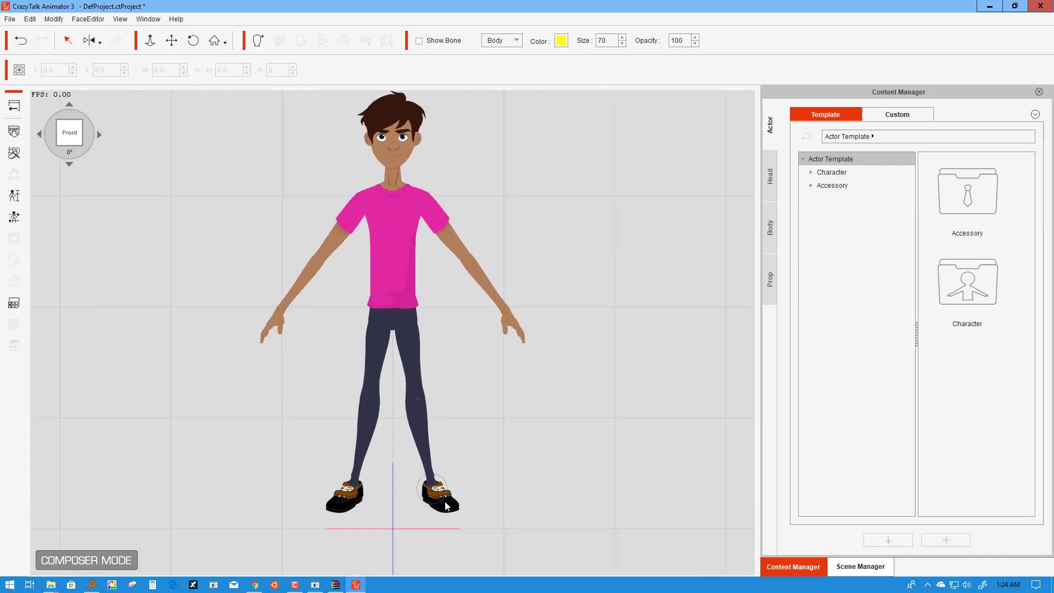
pyautogui.click(445, 505)
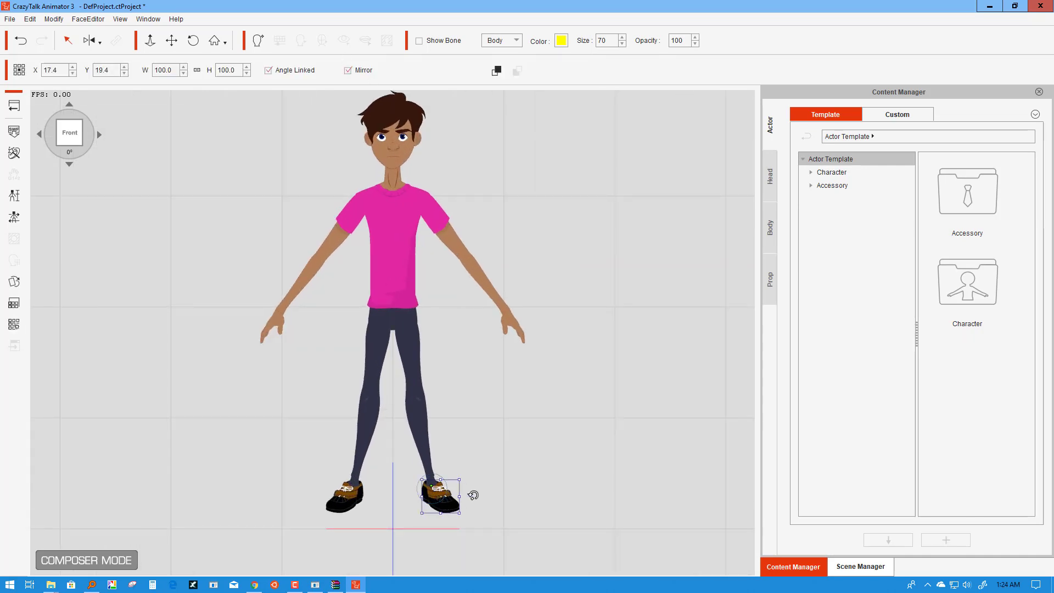
pyautogui.moveTo(462, 478)
pyautogui.mouseDown()
pyautogui.moveTo(451, 489)
pyautogui.moveTo(457, 473)
pyautogui.mouseUp()
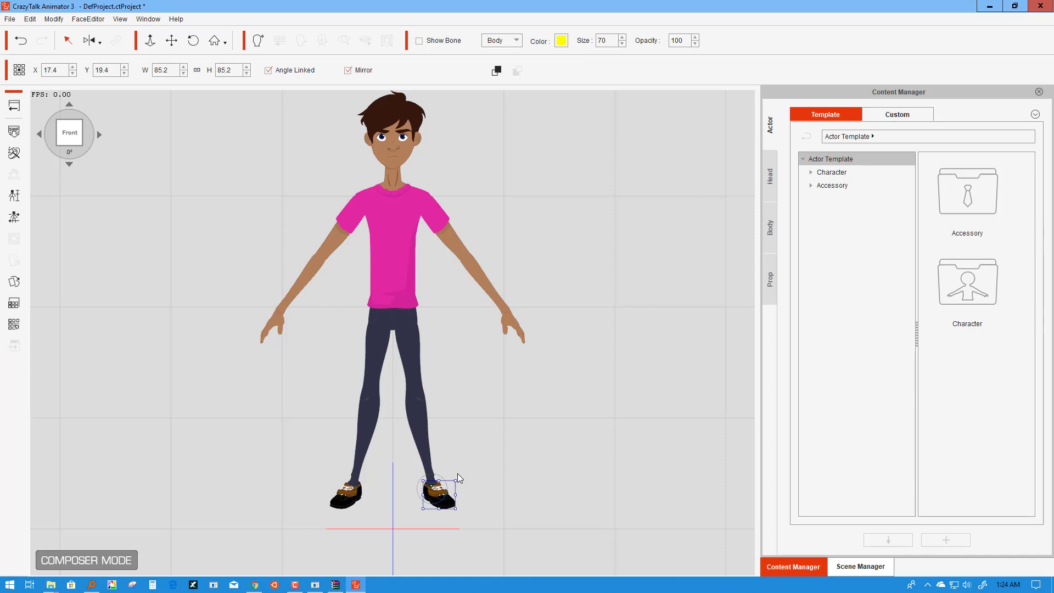
pyautogui.click(485, 476)
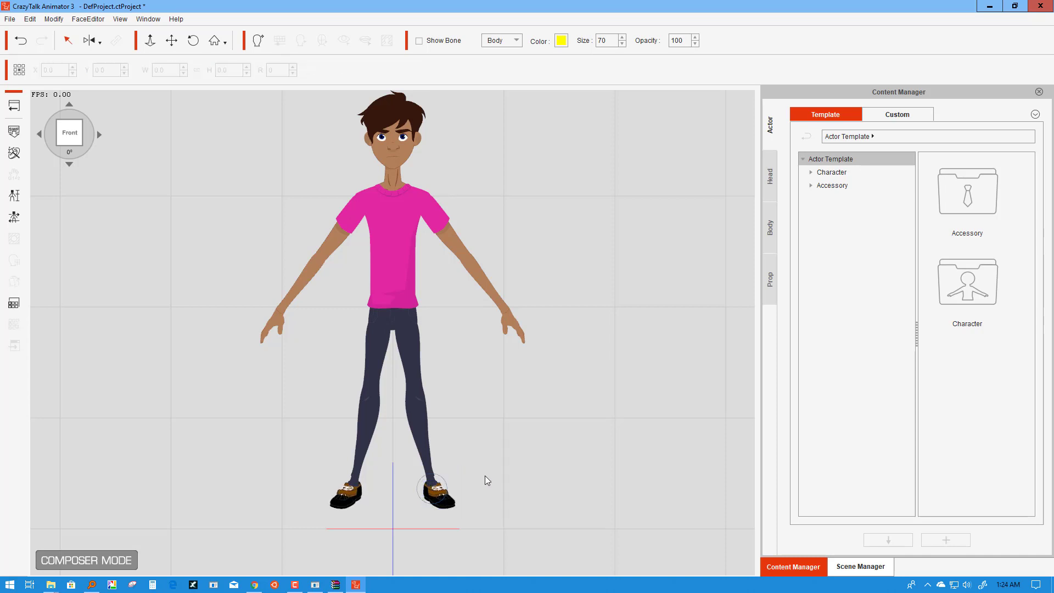
pyautogui.click(446, 497)
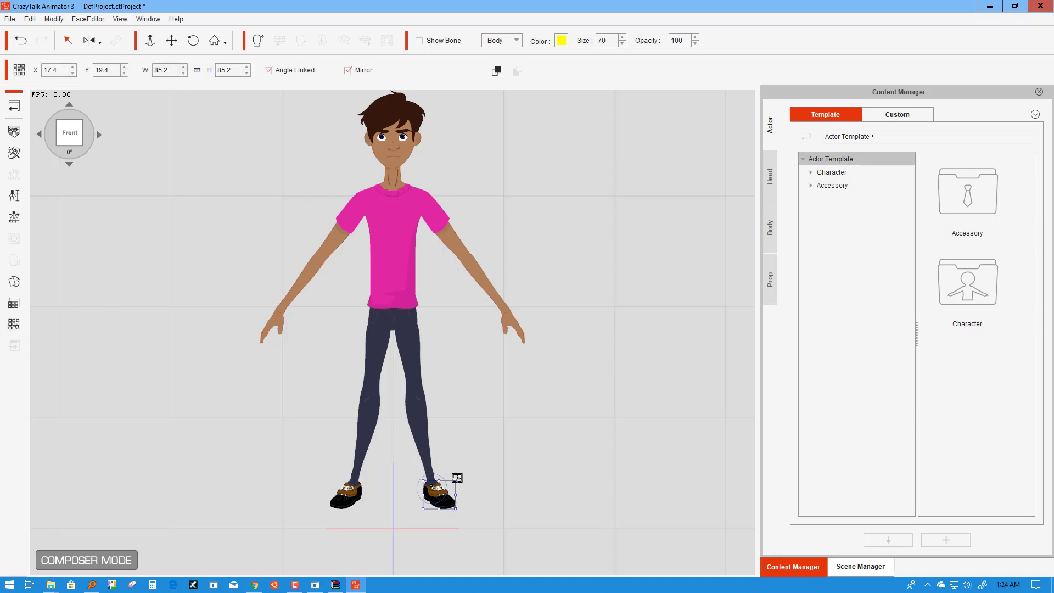
pyautogui.moveTo(457, 478); pyautogui.dragTo(456, 484)
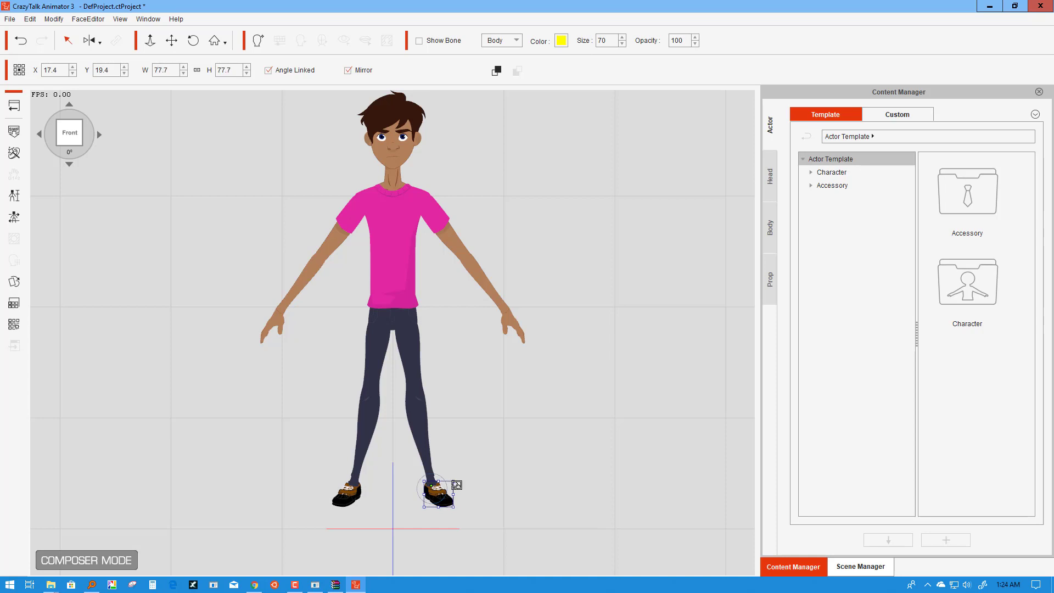
# Step: Restore the animator to a smaller window and close the Fancy-Leather archive and the leftover window behind it
pyautogui.click(1014, 6)
pyautogui.click(839, 247)
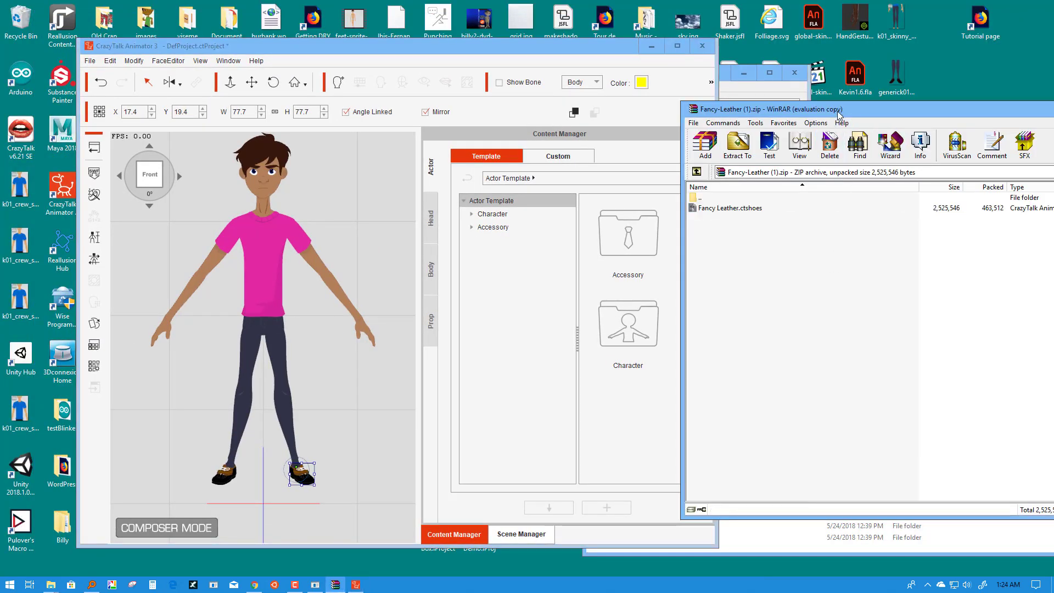
pyautogui.moveTo(837, 113); pyautogui.dragTo(530, 121)
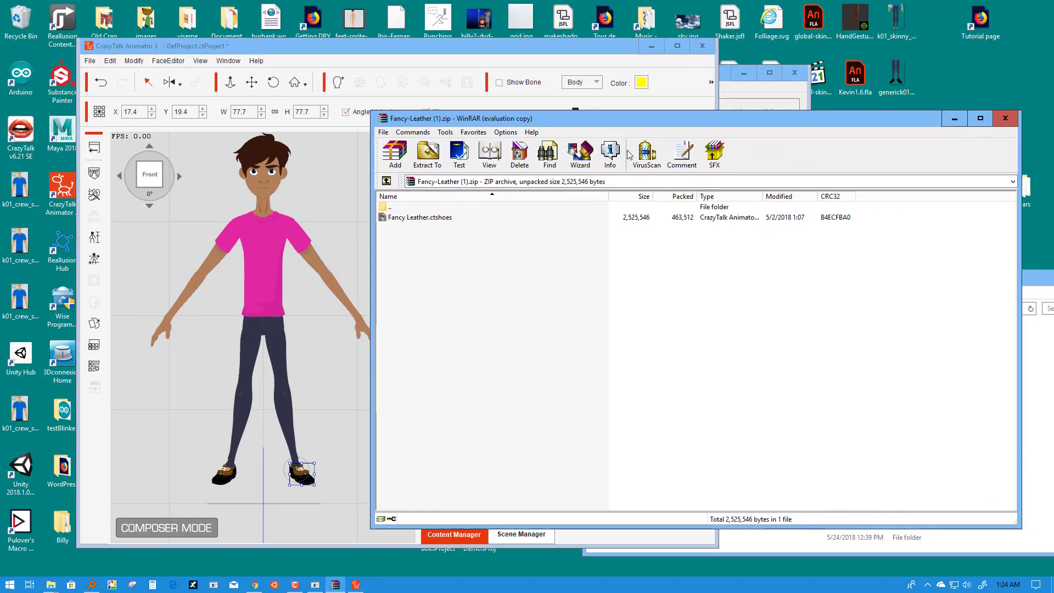
pyautogui.click(1004, 118)
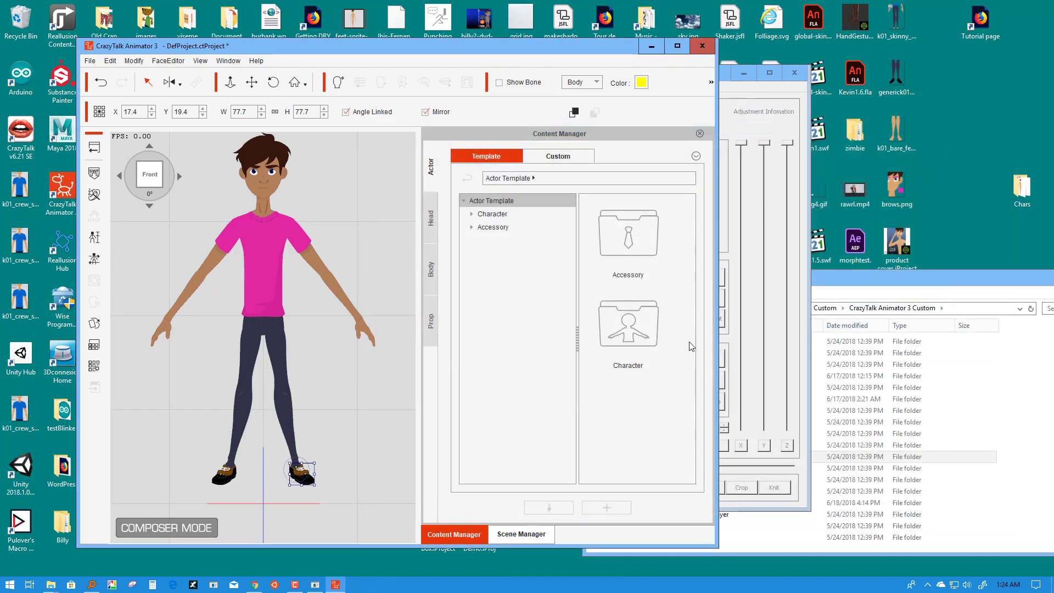
pyautogui.click(750, 88)
pyautogui.click(794, 72)
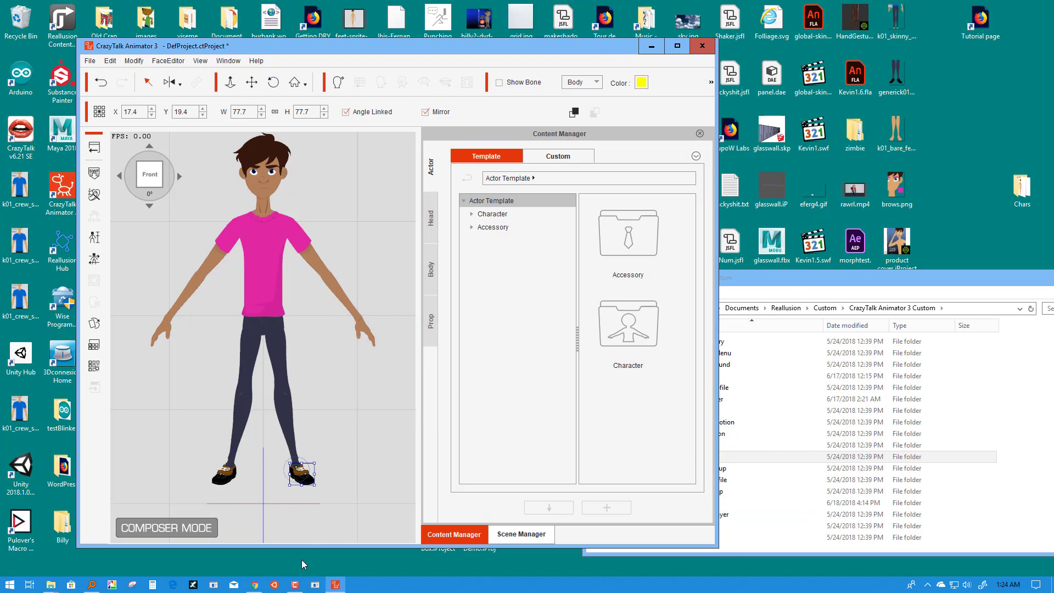
# Step: Switch back to the browser and reopen the Boutique category from the main catalog page
pyautogui.click(254, 585)
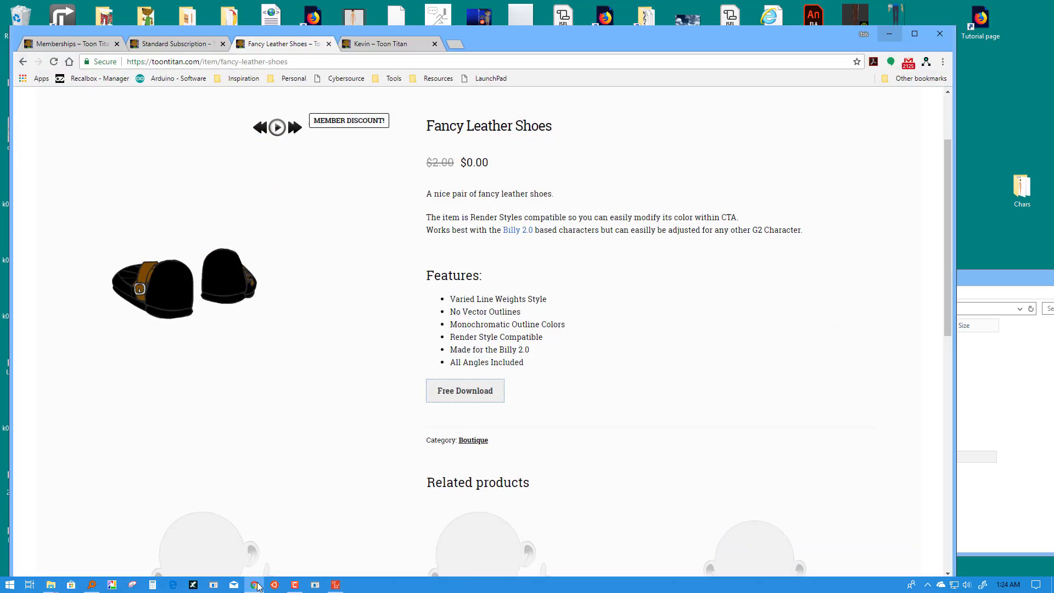
pyautogui.scroll(1, 583, 263)
pyautogui.scroll(2, 584, 263)
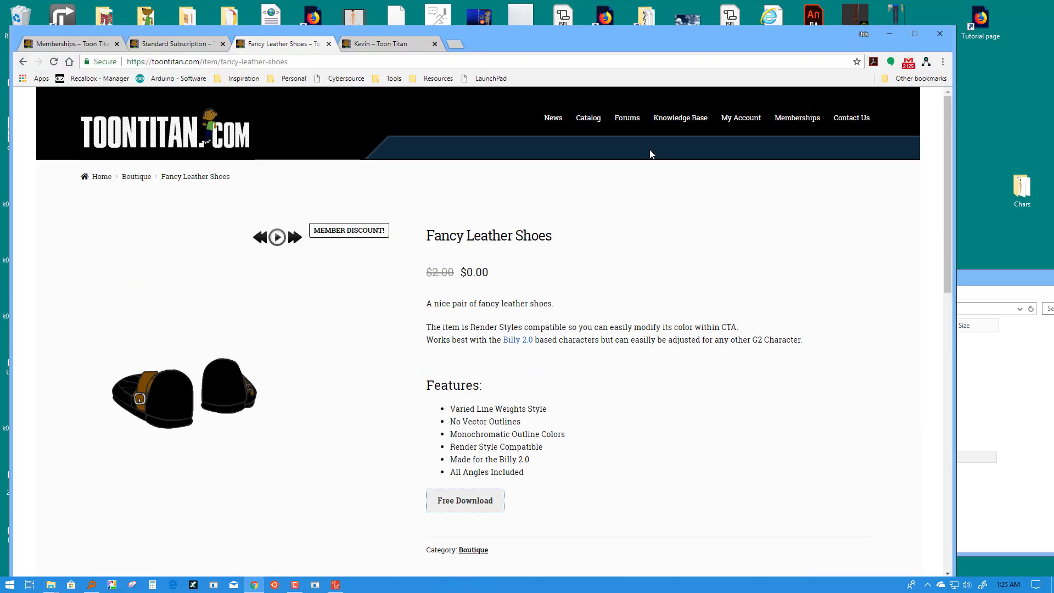
pyautogui.click(592, 124)
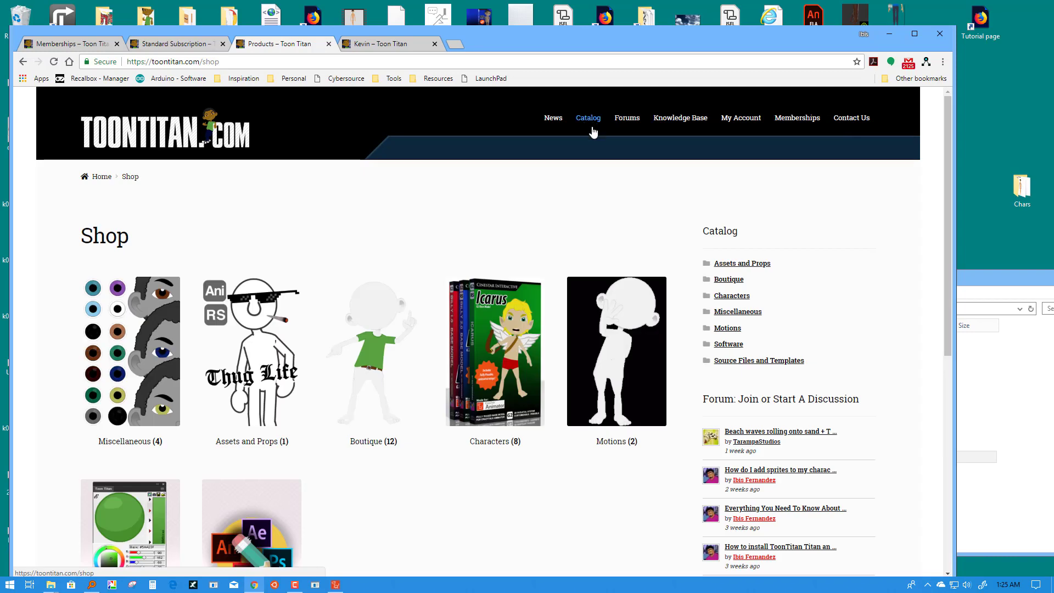
pyautogui.click(381, 368)
# Step: Open the K01 Bare Feet product page and start its free download
pyautogui.scroll(-2, 619, 435)
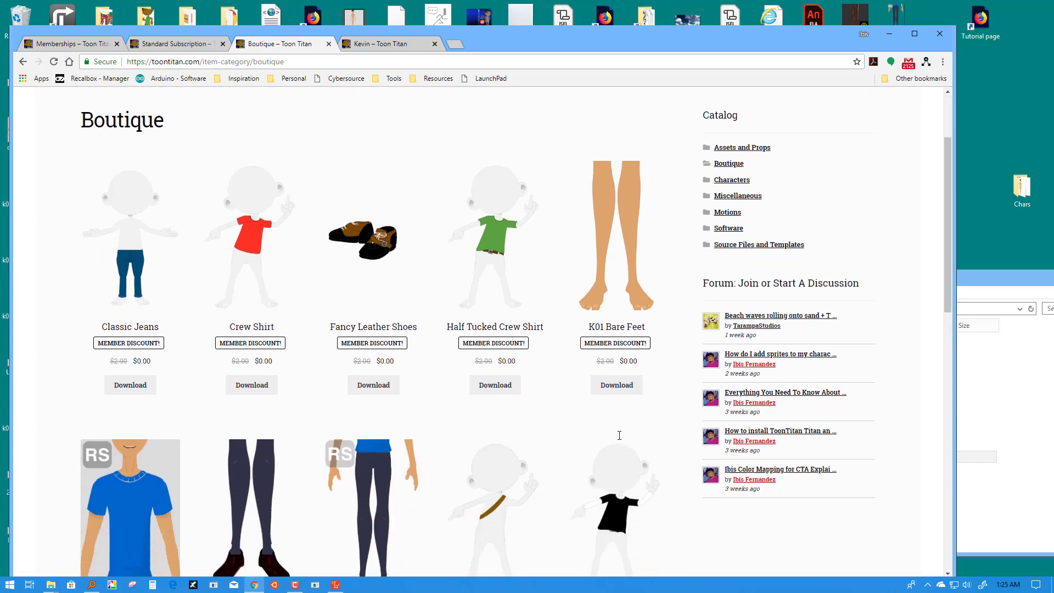
pyautogui.scroll(-1, 619, 435)
pyautogui.click(632, 250)
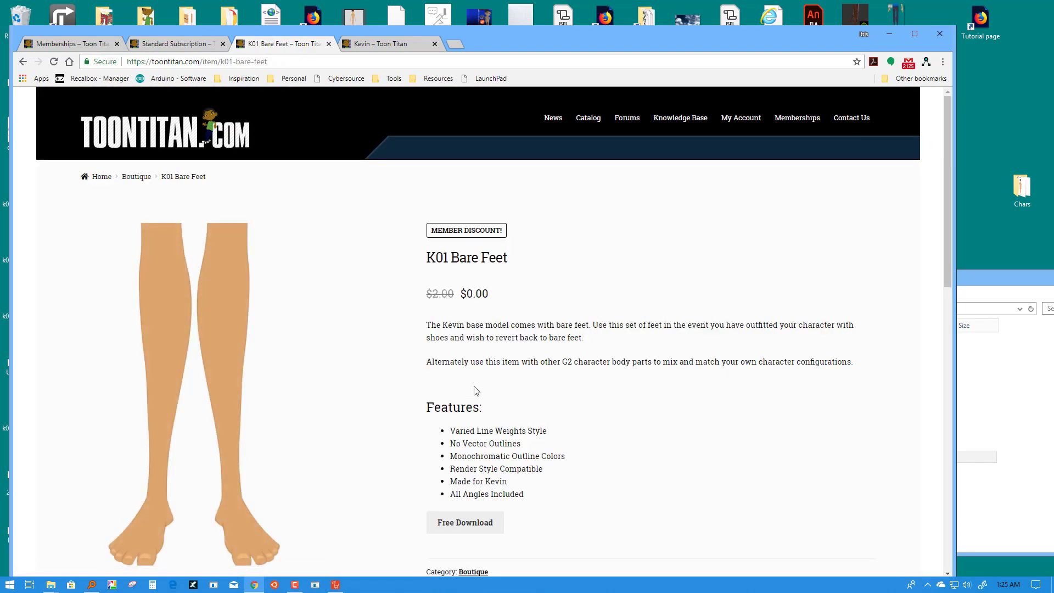
pyautogui.scroll(-4, 475, 388)
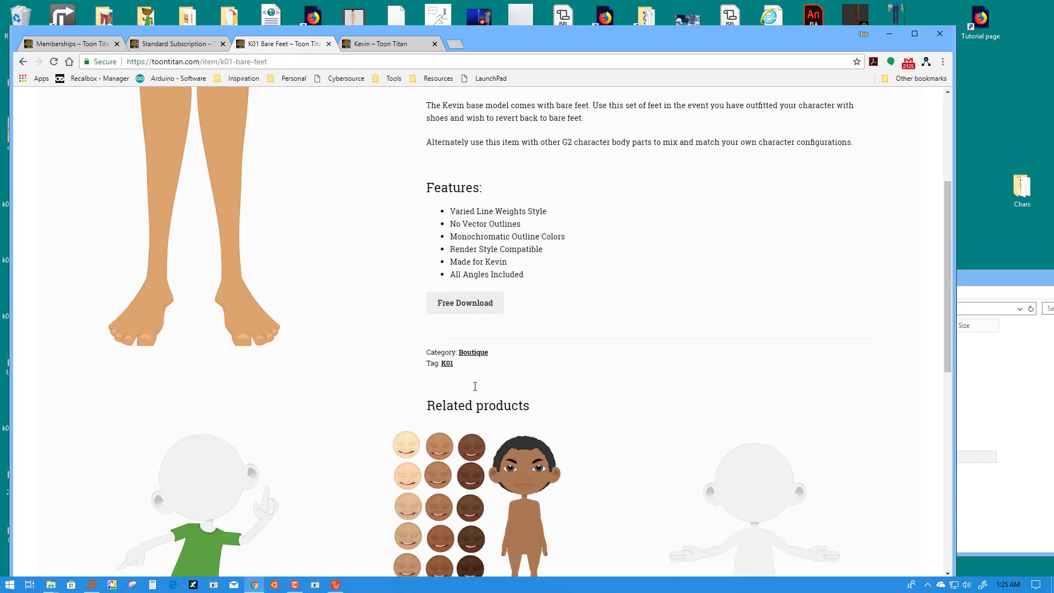
pyautogui.click(466, 303)
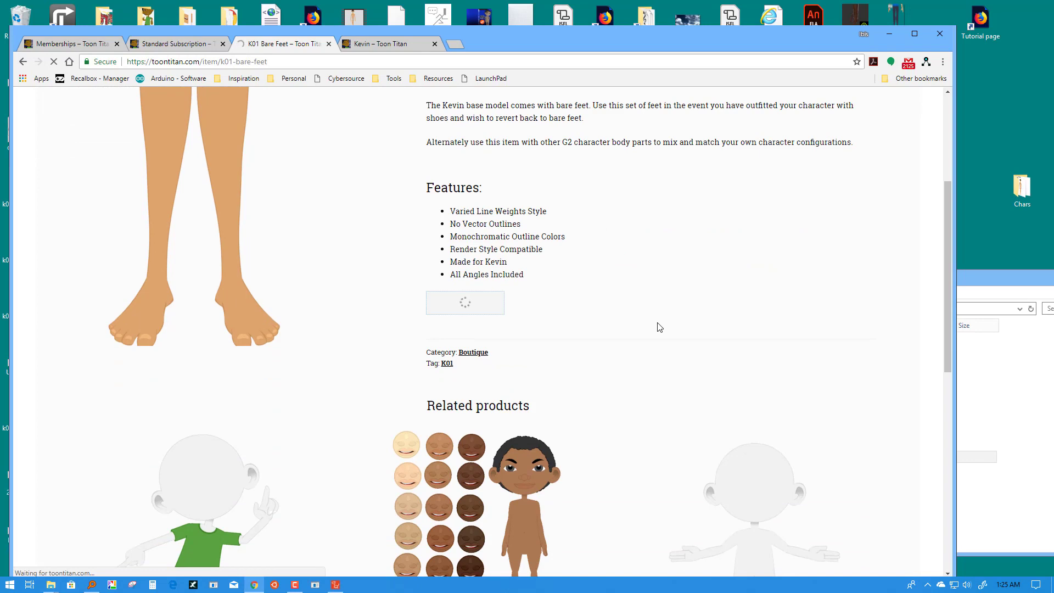
# Step: Open the downloaded K01-Bare-Feet.zip archive and apply K01 Bare Feet.ctShoes to the character's feet in CrazyTalk Animator
pyautogui.scroll(-2, 659, 327)
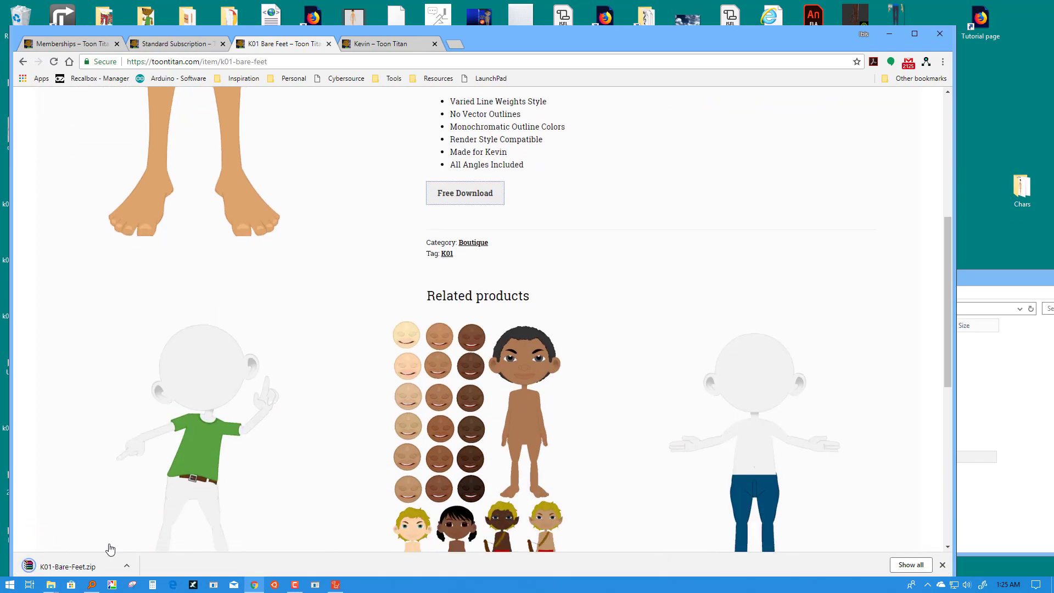
pyautogui.click(71, 566)
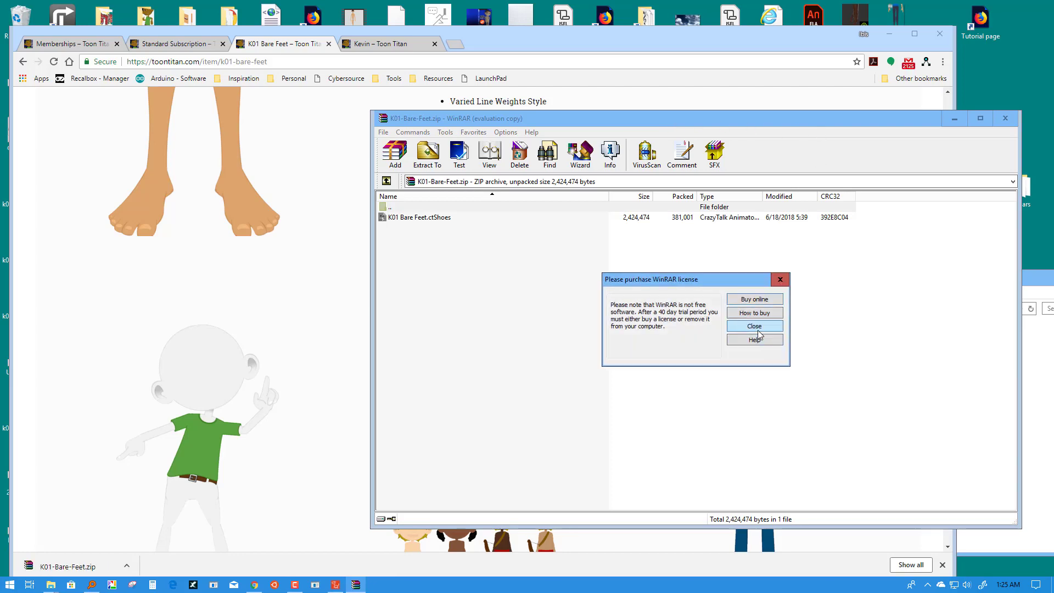
pyautogui.click(756, 328)
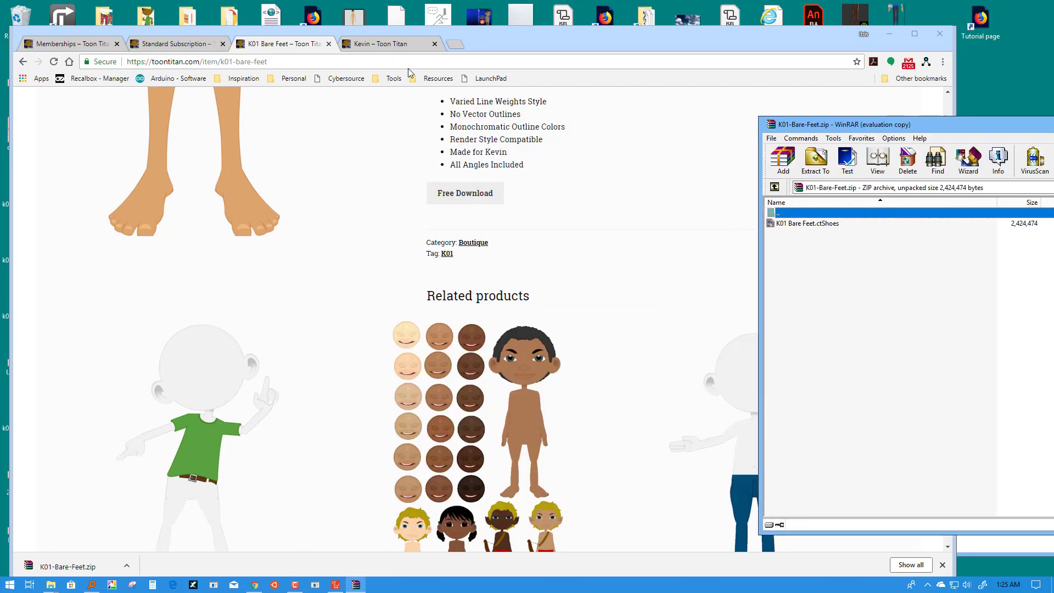
pyautogui.click(335, 585)
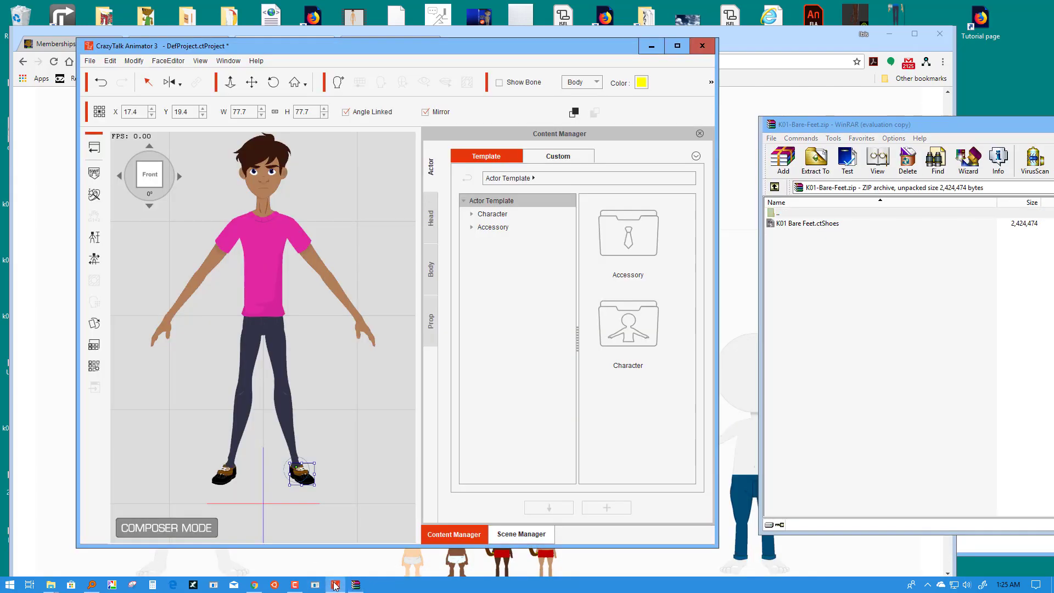
pyautogui.moveTo(778, 223); pyautogui.dragTo(295, 475)
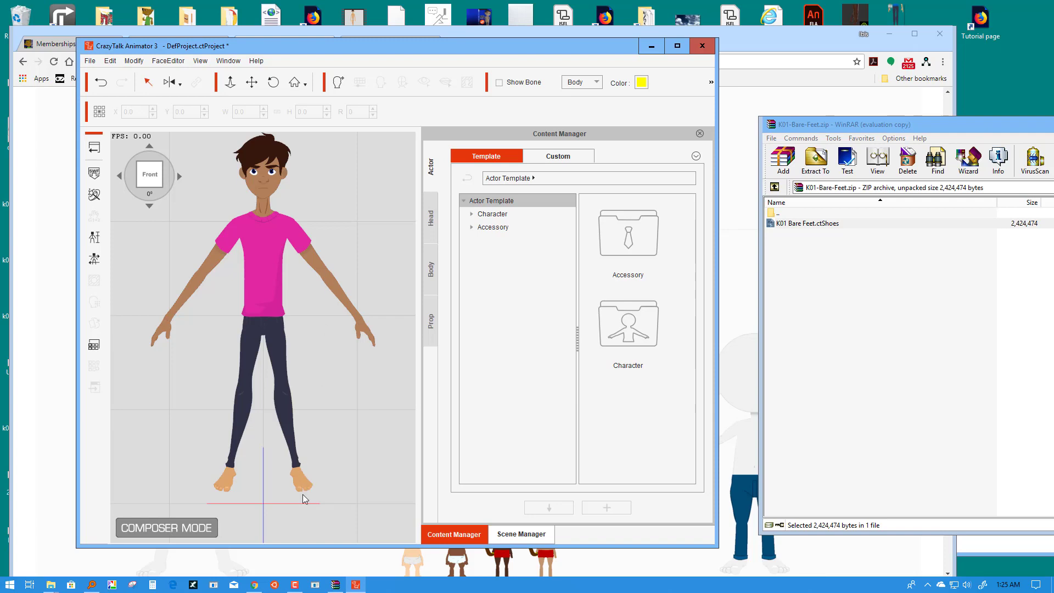
# Step: Maximize the animator window and return from Composer Mode to Stage Mode with the whole character in view
pyautogui.doubleClick(611, 45)
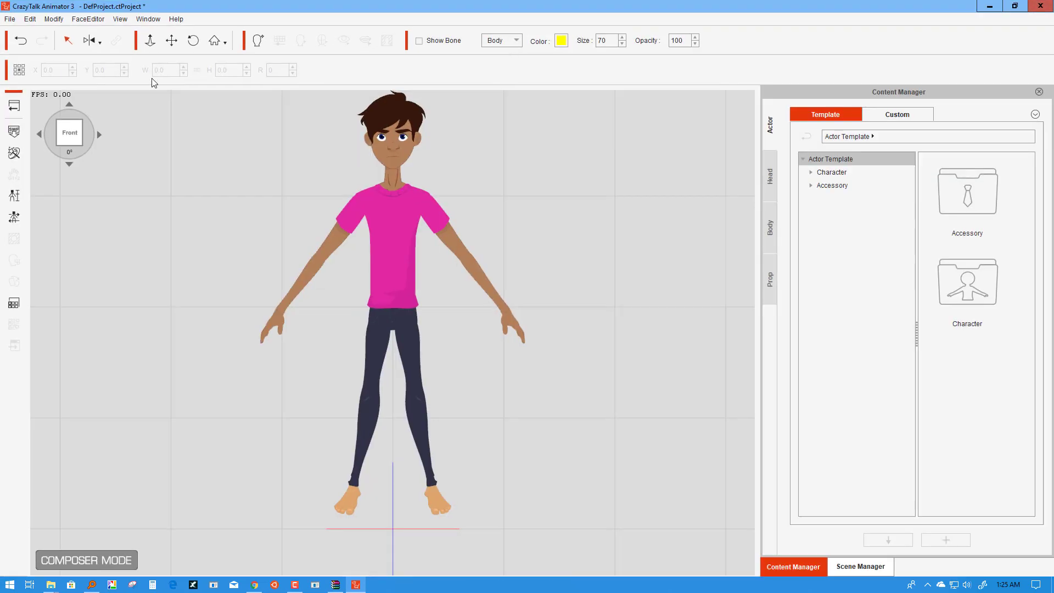
pyautogui.click(12, 107)
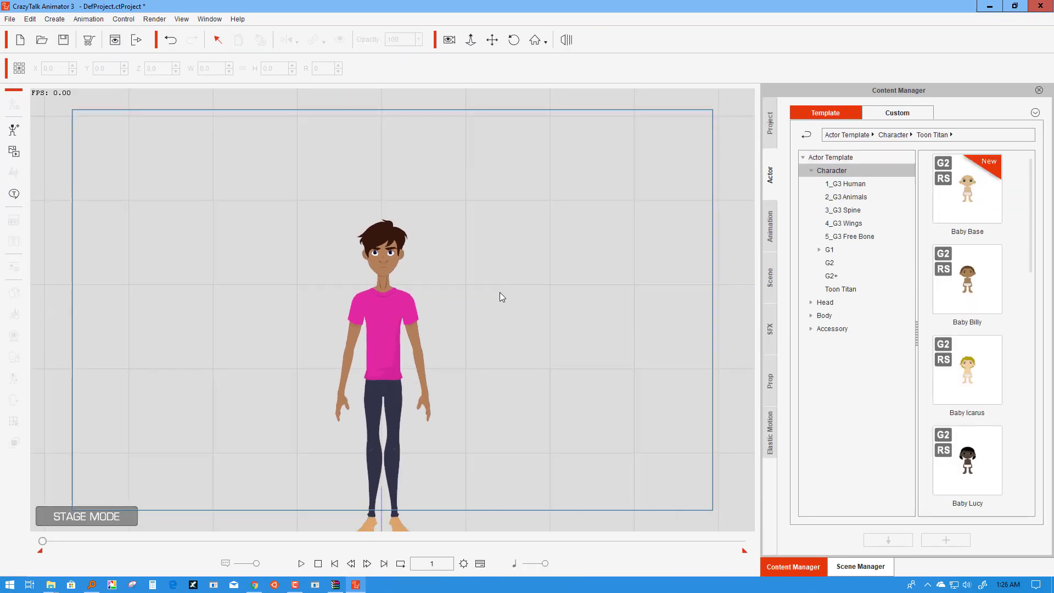
pyautogui.click(491, 39)
pyautogui.moveTo(489, 341); pyautogui.dragTo(431, 248)
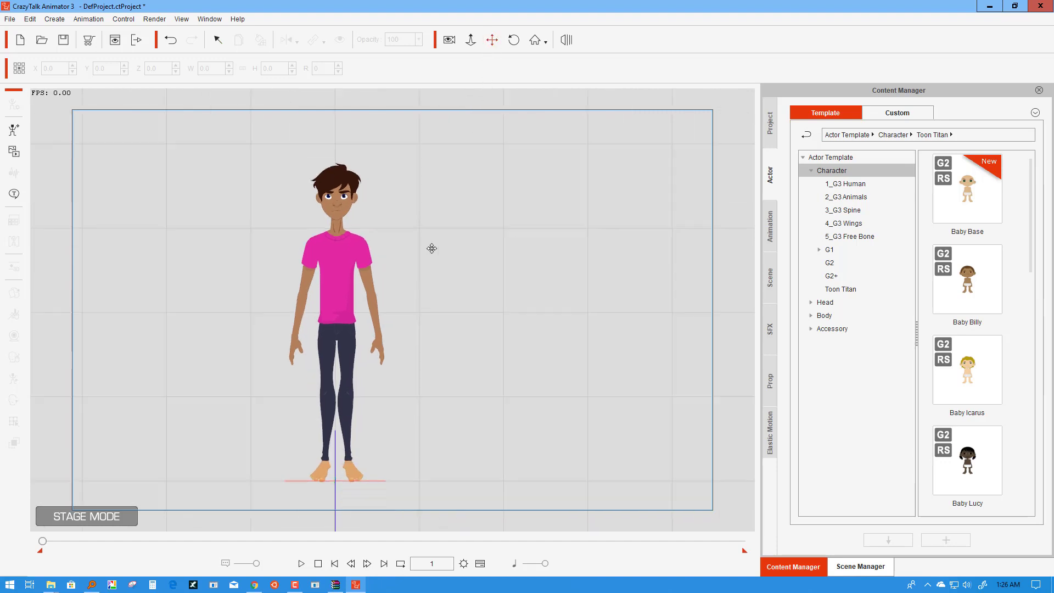
pyautogui.scroll(2, 418, 407)
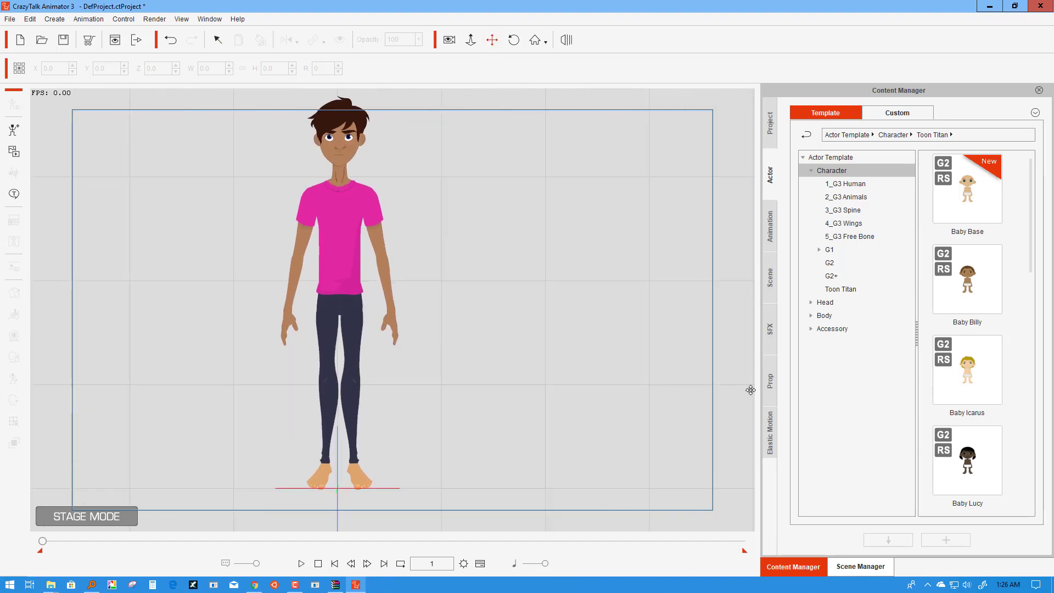
# Step: Apply the Hero Skin render style from the custom props to the character and delete the Hero Skin prop from the stage
pyautogui.click(770, 390)
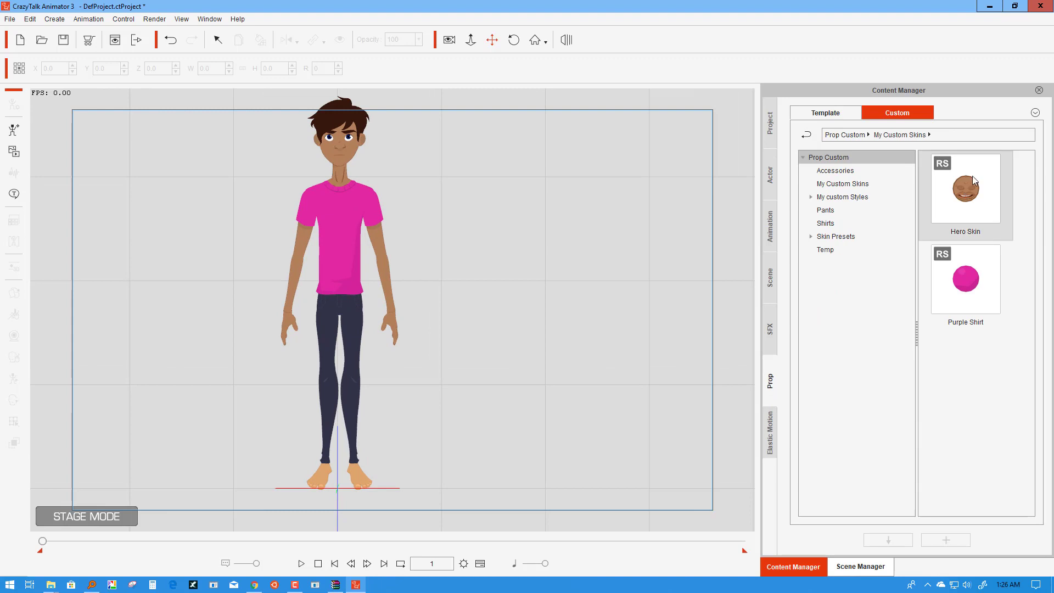
pyautogui.moveTo(982, 198); pyautogui.dragTo(528, 222)
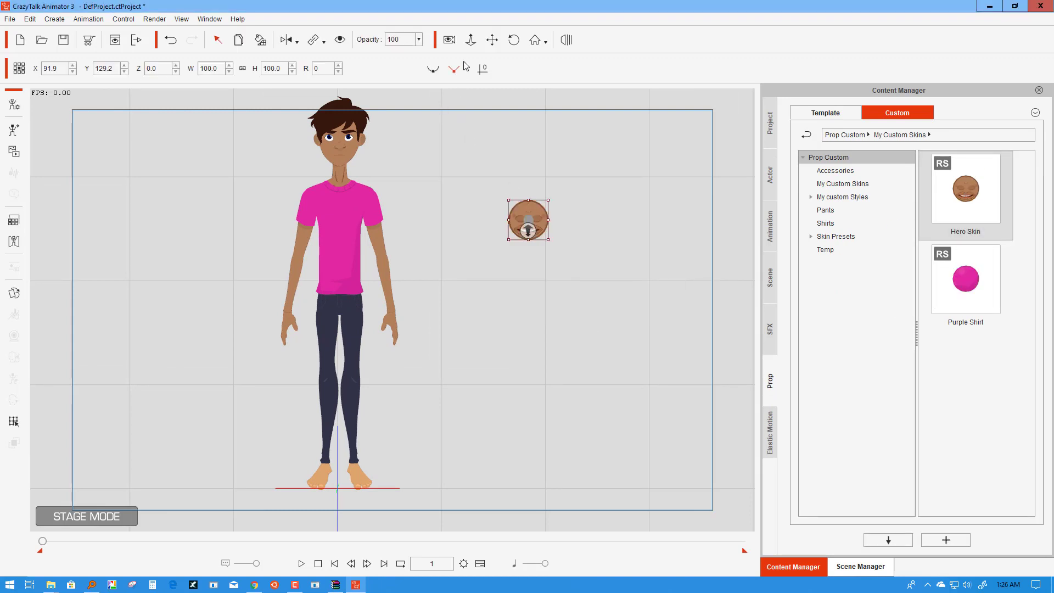
pyautogui.click(266, 43)
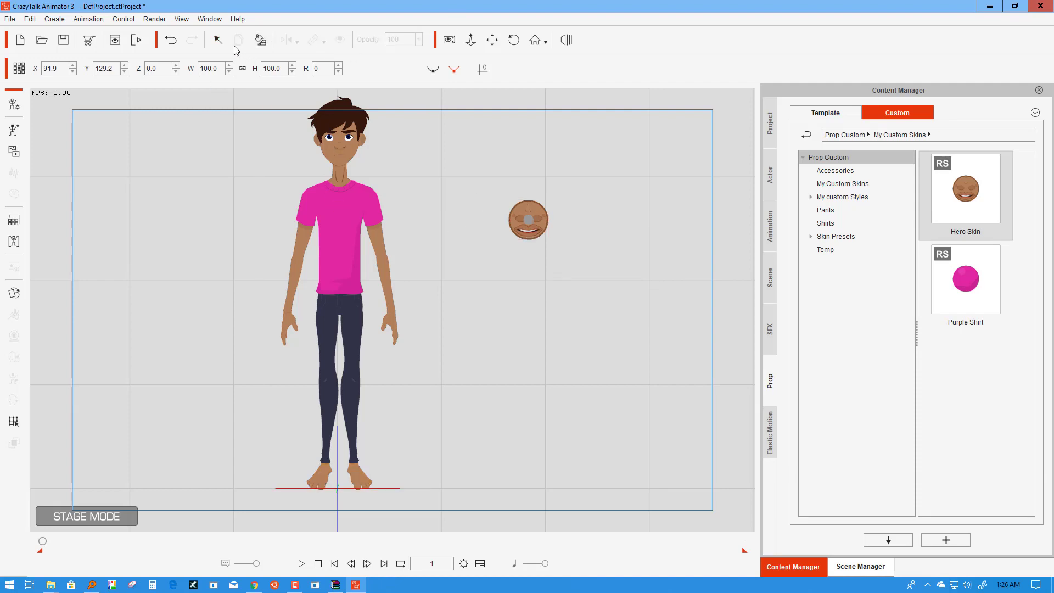
pyautogui.click(528, 220)
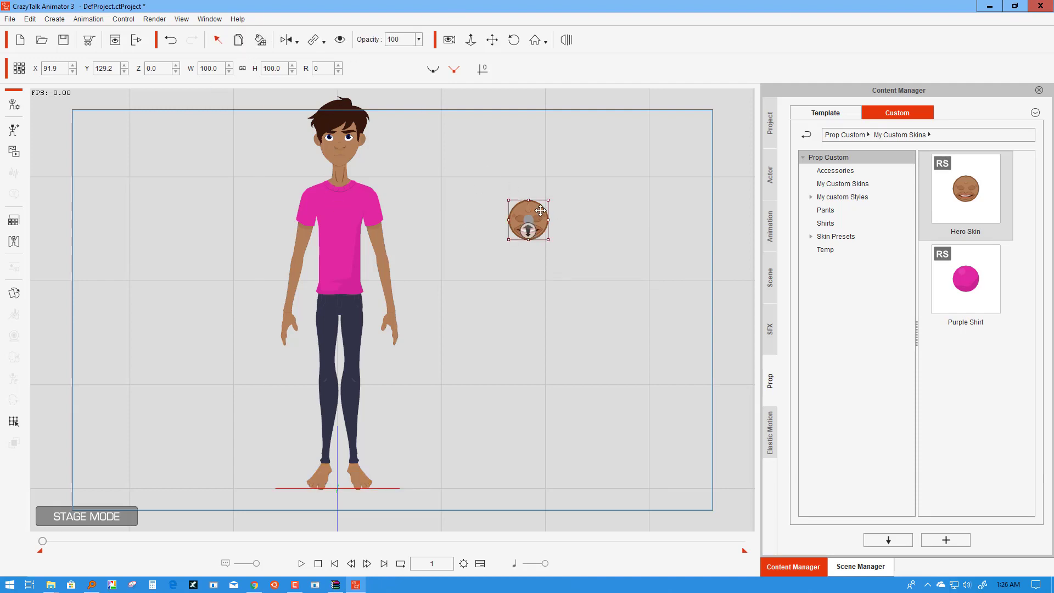
pyautogui.press('Delete')
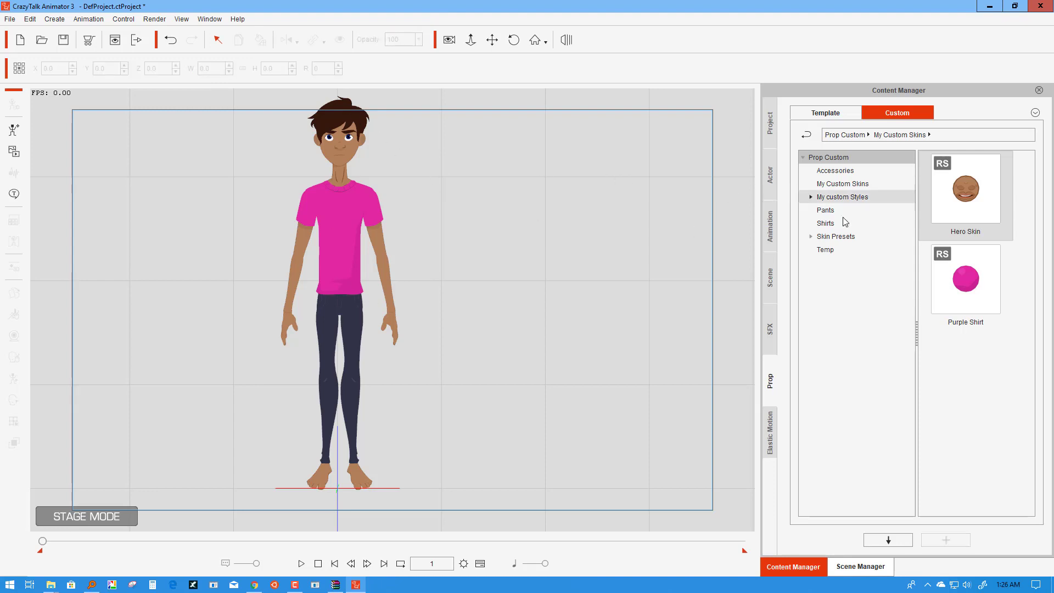
# Step: Open the custom Character library for actors, look up its storage folder on disk and close that folder window
pyautogui.click(769, 174)
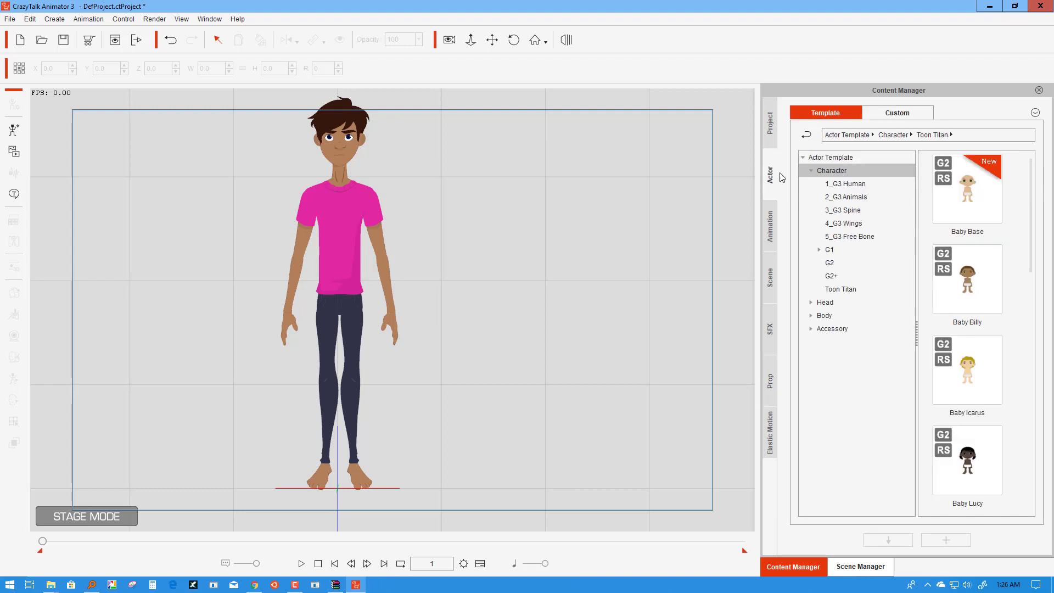
pyautogui.click(877, 117)
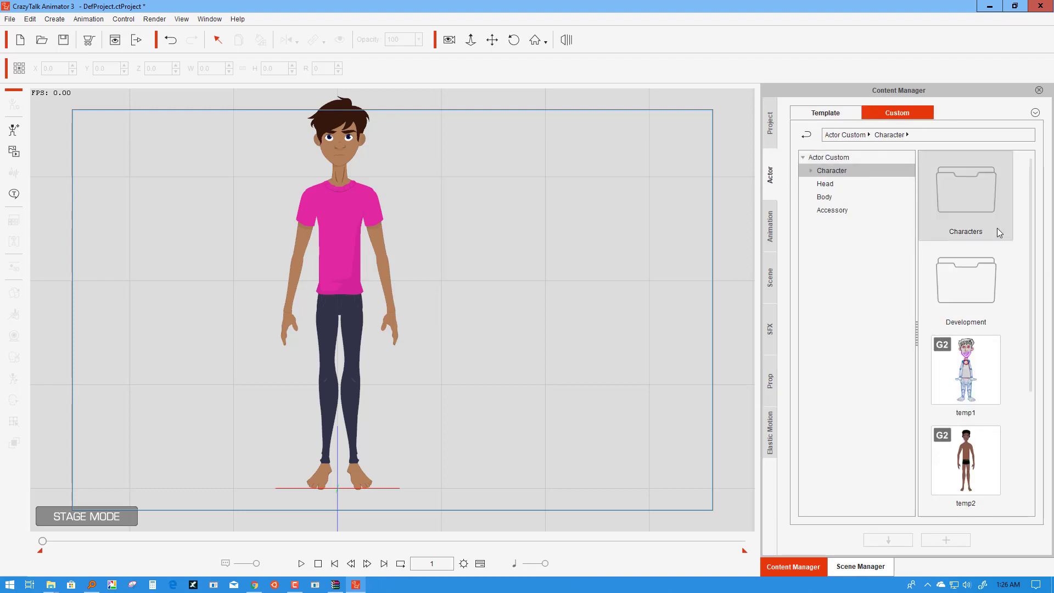
pyautogui.rightClick(1017, 303)
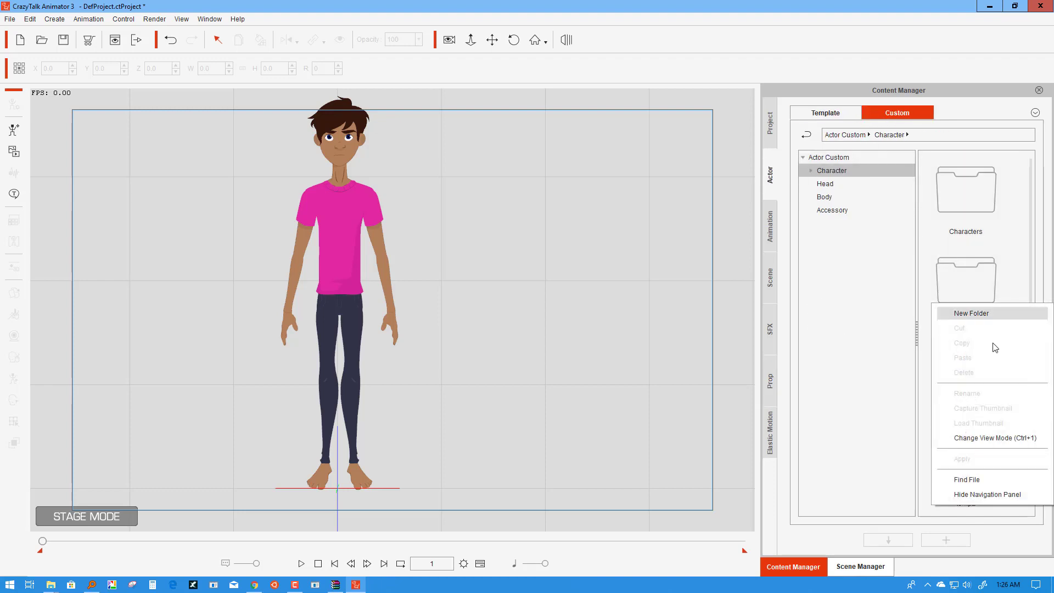
pyautogui.click(983, 479)
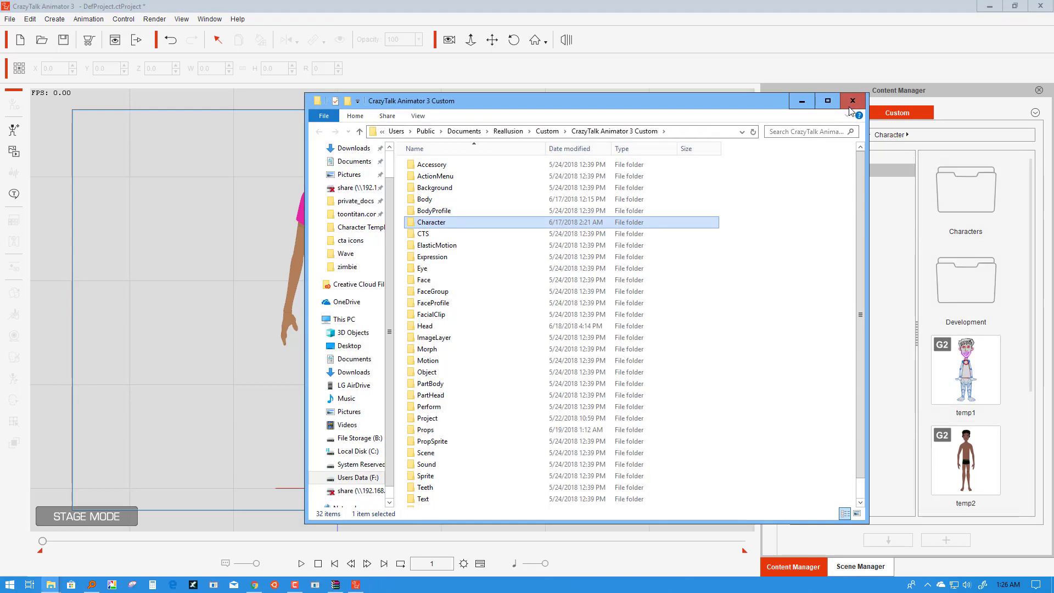
pyautogui.click(982, 216)
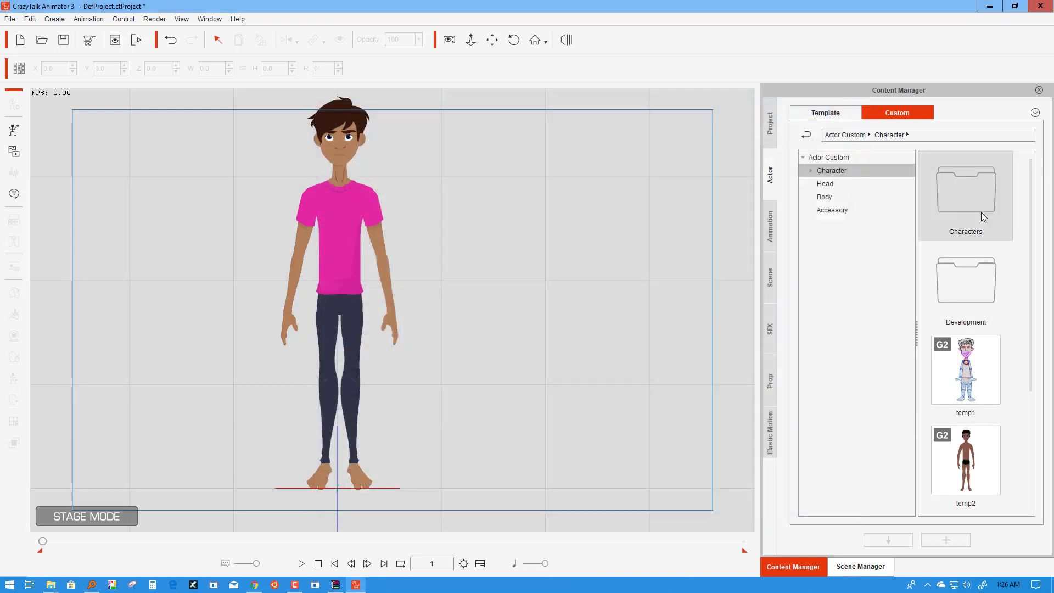
# Step: Create a folder named My Film in the custom Character library and open it
pyautogui.rightClick(1016, 248)
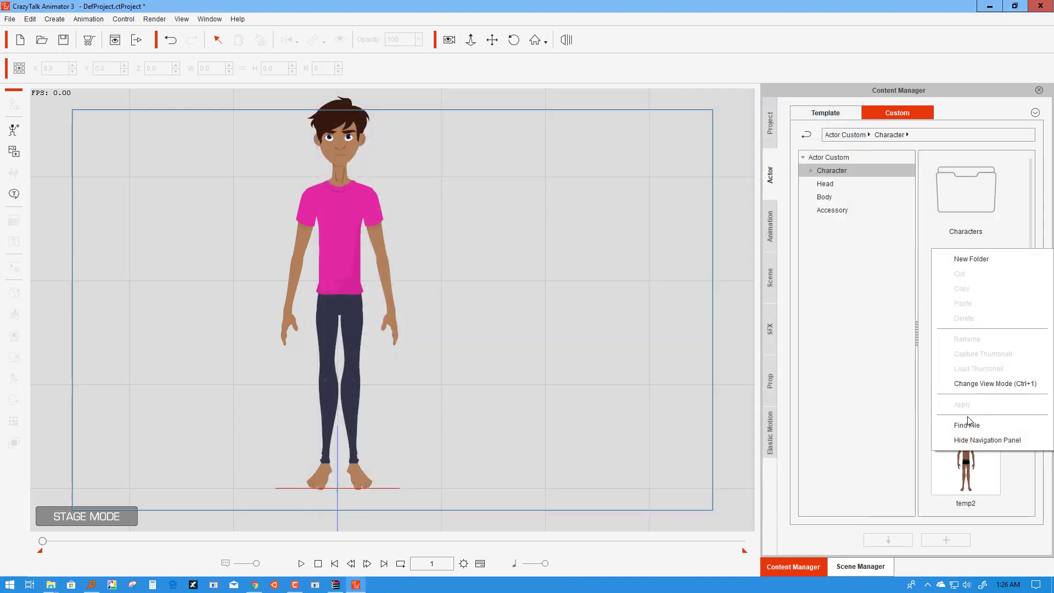
pyautogui.click(974, 259)
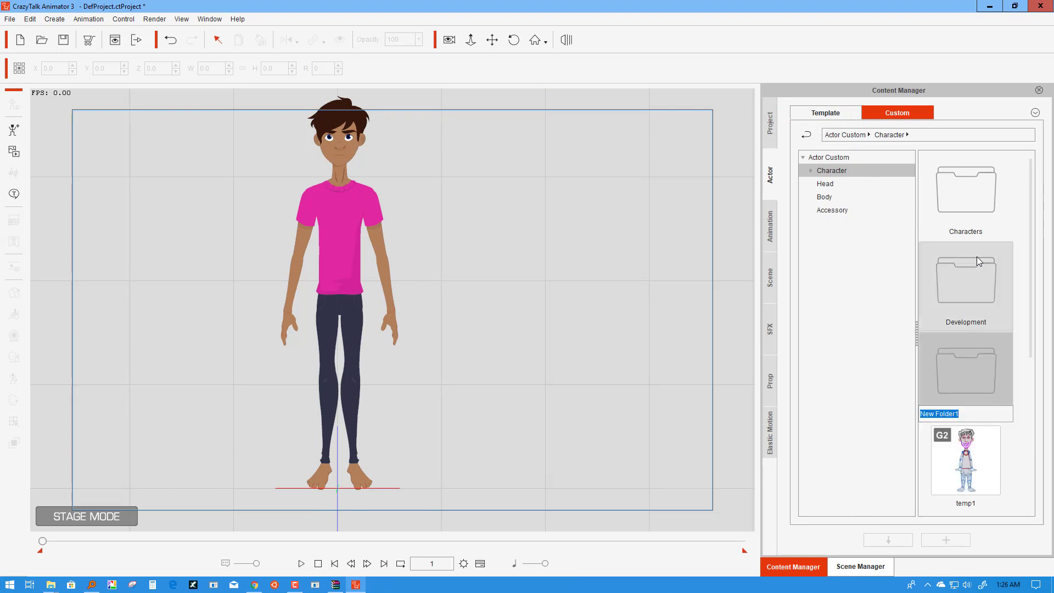
pyautogui.write('My Film')
pyautogui.press('Return')
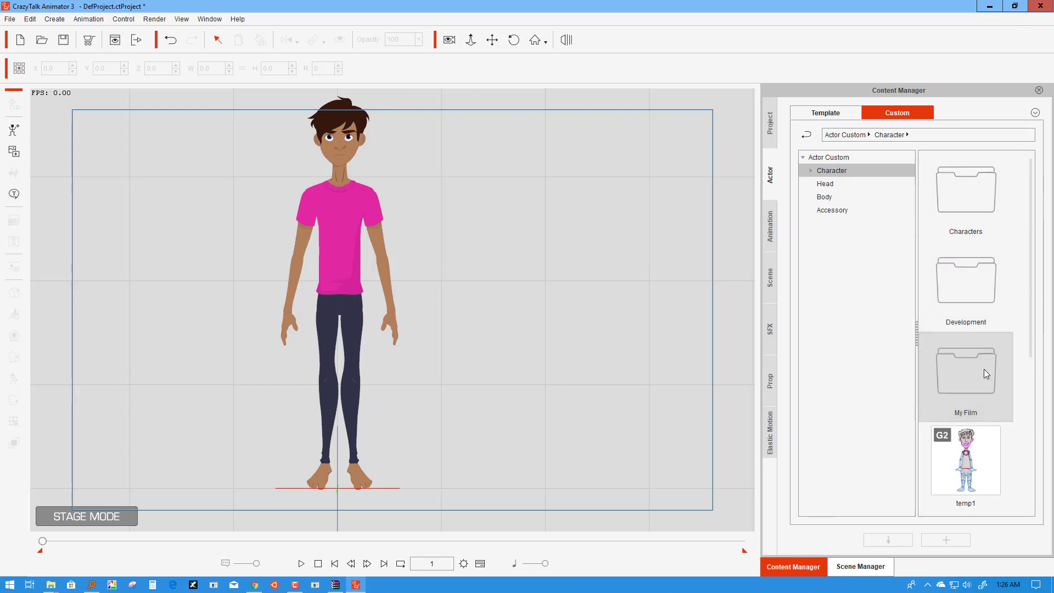
pyautogui.doubleClick(969, 375)
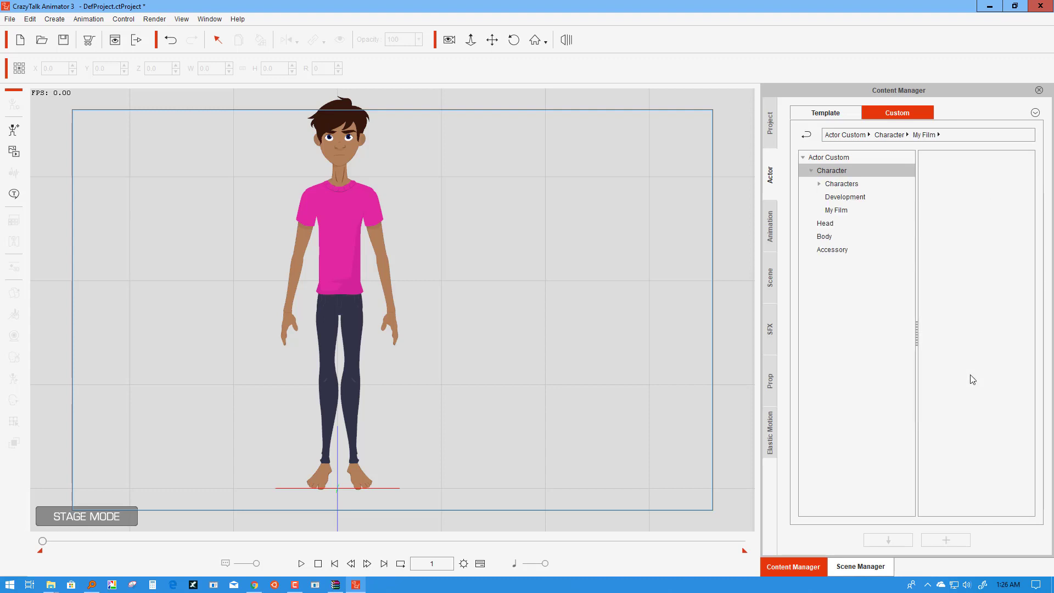
# Step: Save the stage character into the My Film folder under the name Joe
pyautogui.click(340, 151)
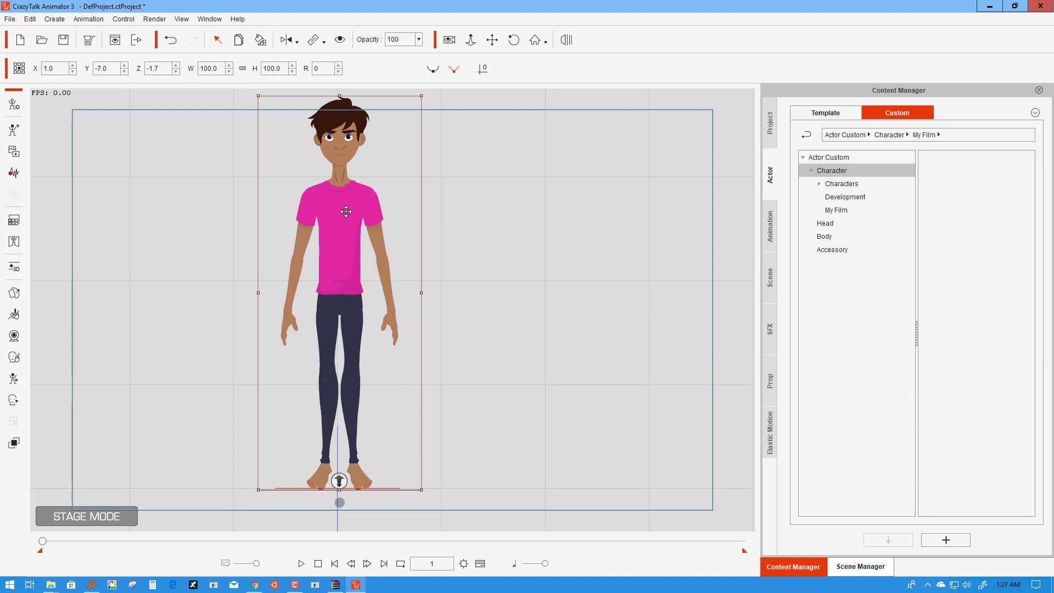
pyautogui.click(965, 542)
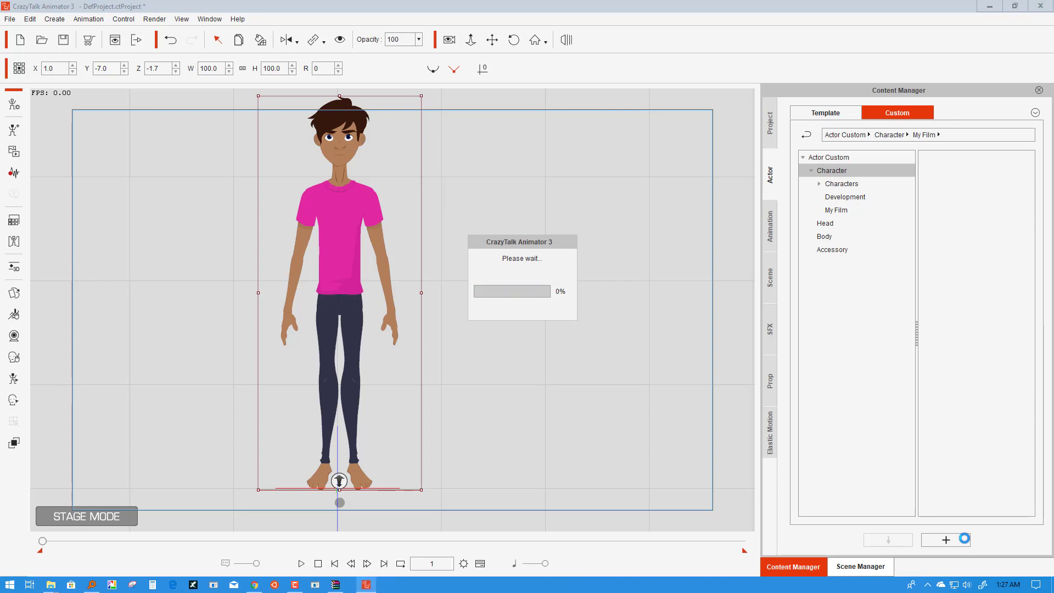
pyautogui.write('Joe')
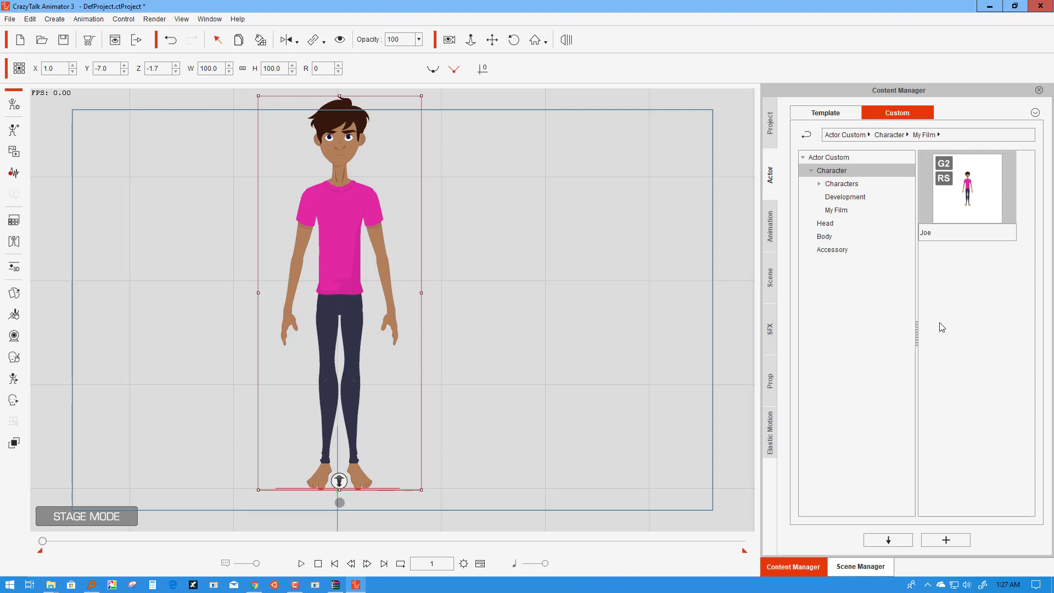
pyautogui.press('Return')
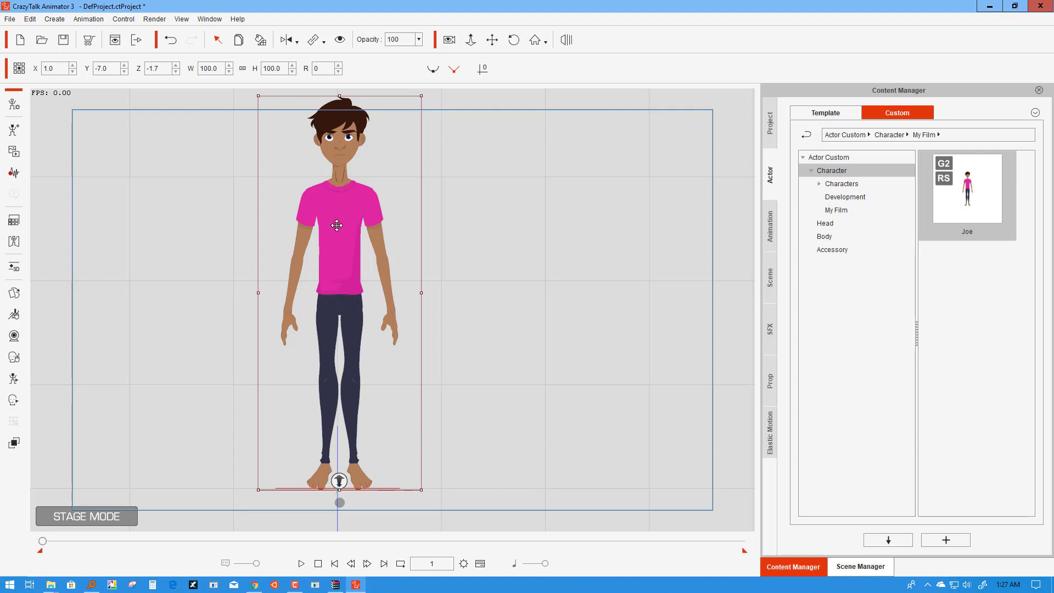
# Step: Reopen the character in Composer Mode and frame its head and upper body up close
pyautogui.click(474, 244)
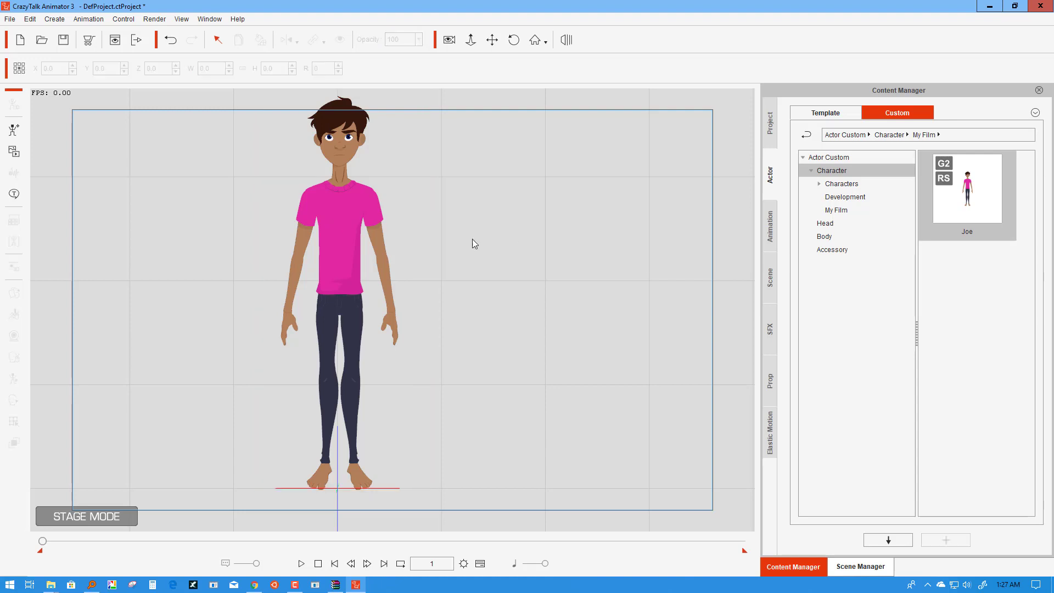
pyautogui.click(352, 196)
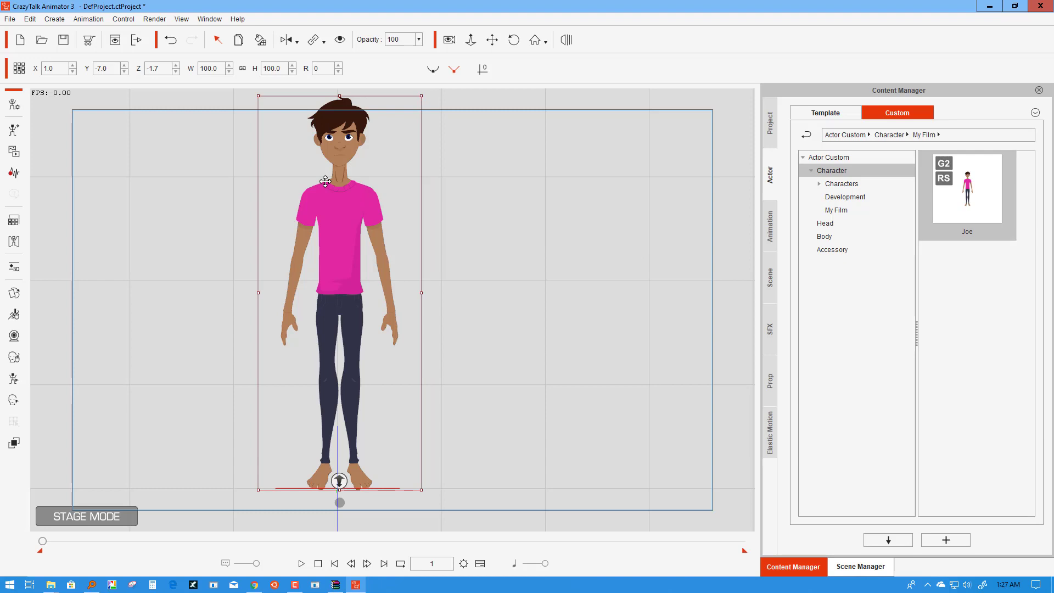
pyautogui.click(19, 109)
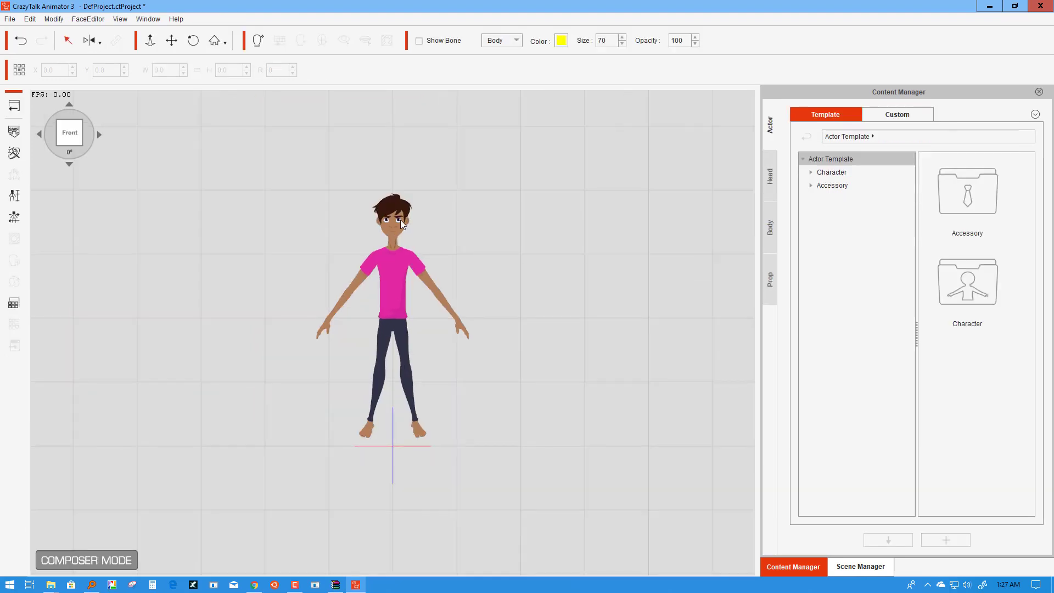
pyautogui.click(400, 220)
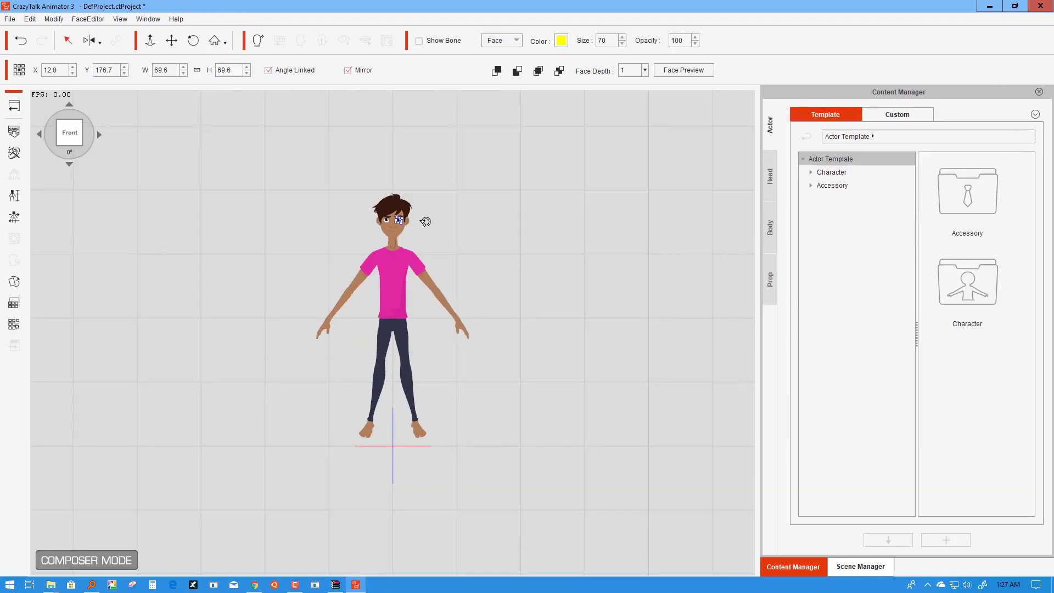
pyautogui.click(426, 222)
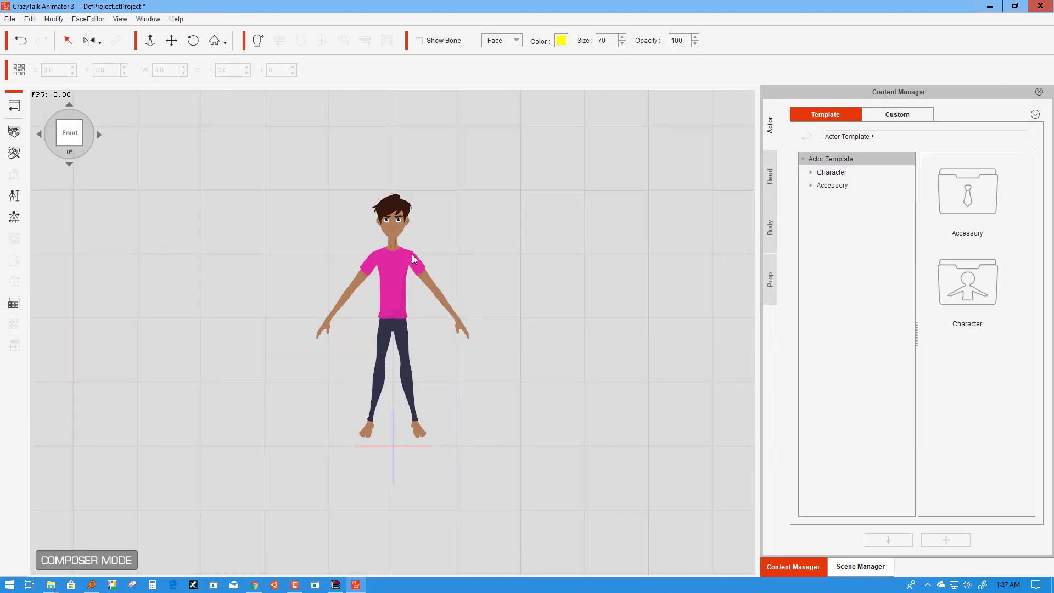
pyautogui.scroll(3, 414, 252)
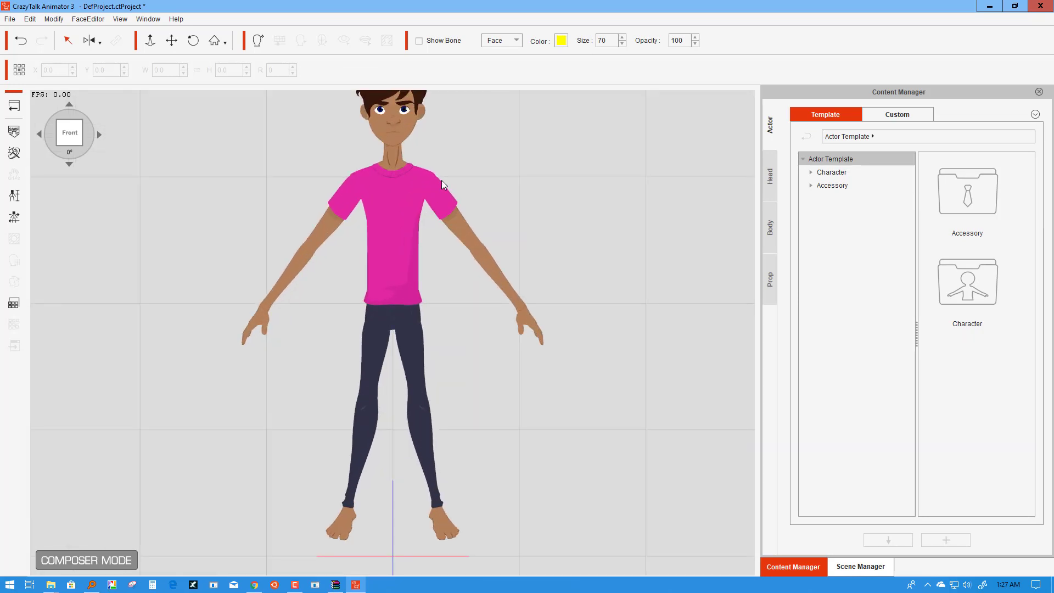
pyautogui.click(171, 40)
pyautogui.moveTo(475, 141); pyautogui.dragTo(433, 223)
pyautogui.scroll(3, 371, 225)
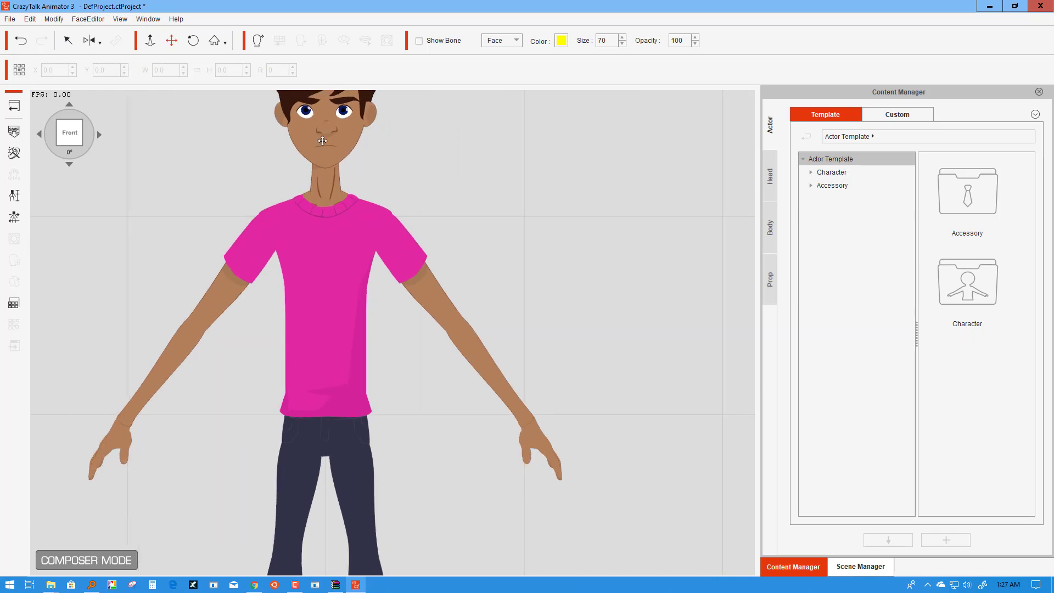
pyautogui.moveTo(402, 145); pyautogui.dragTo(436, 279)
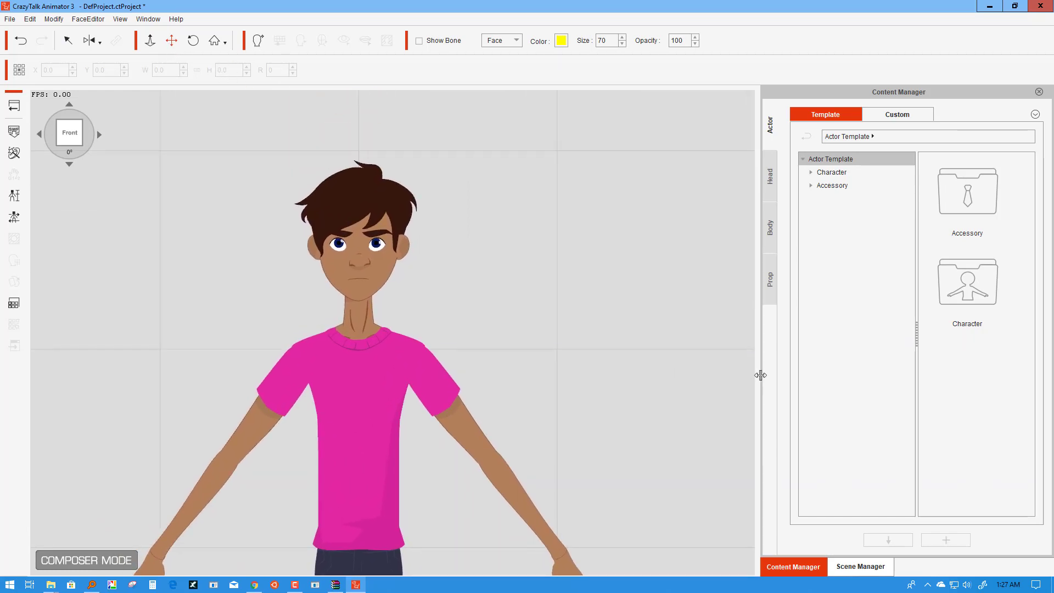
# Step: Replace the character's eyes with the Billy eyes from the Toon Titan folder of the head's eye templates
pyautogui.click(770, 225)
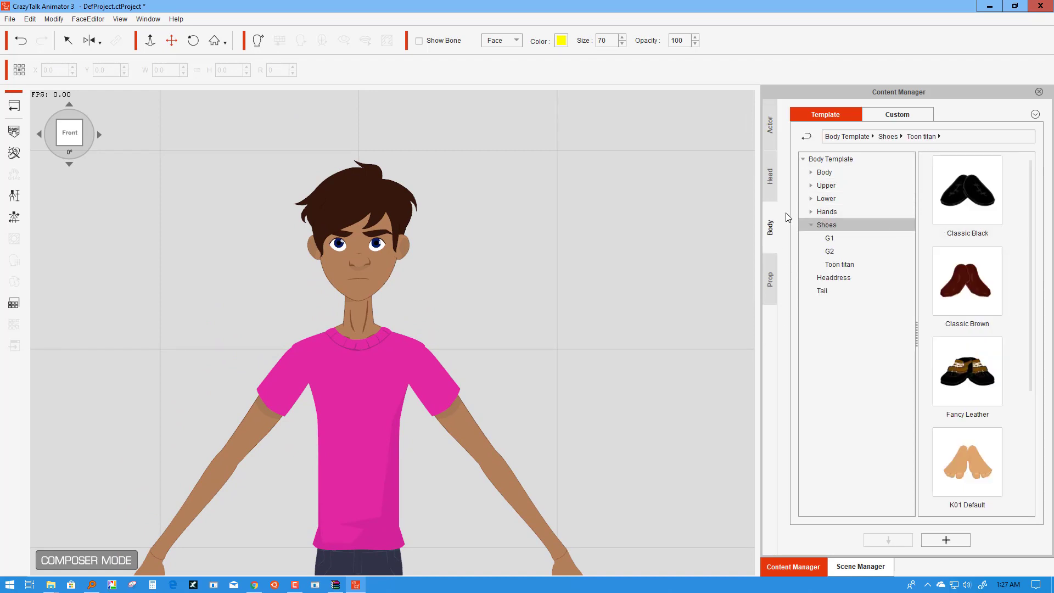
pyautogui.click(772, 186)
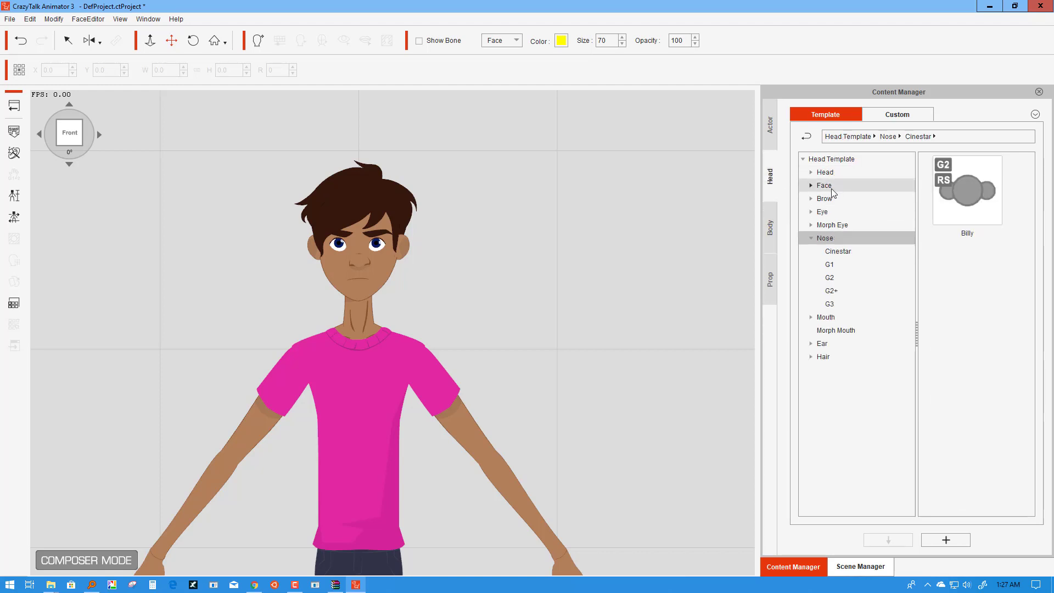
pyautogui.click(836, 252)
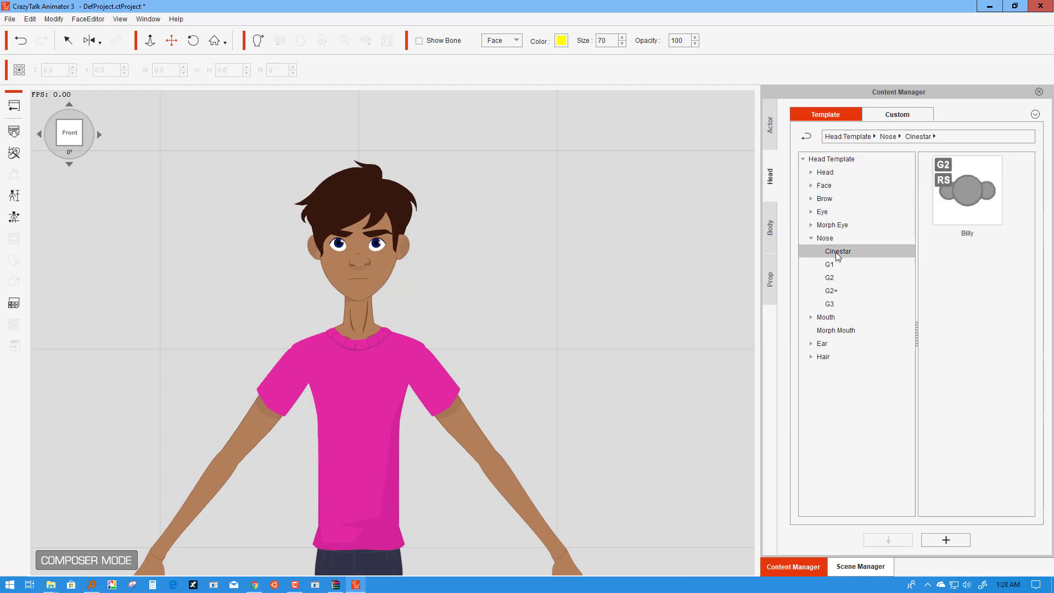
pyautogui.click(823, 213)
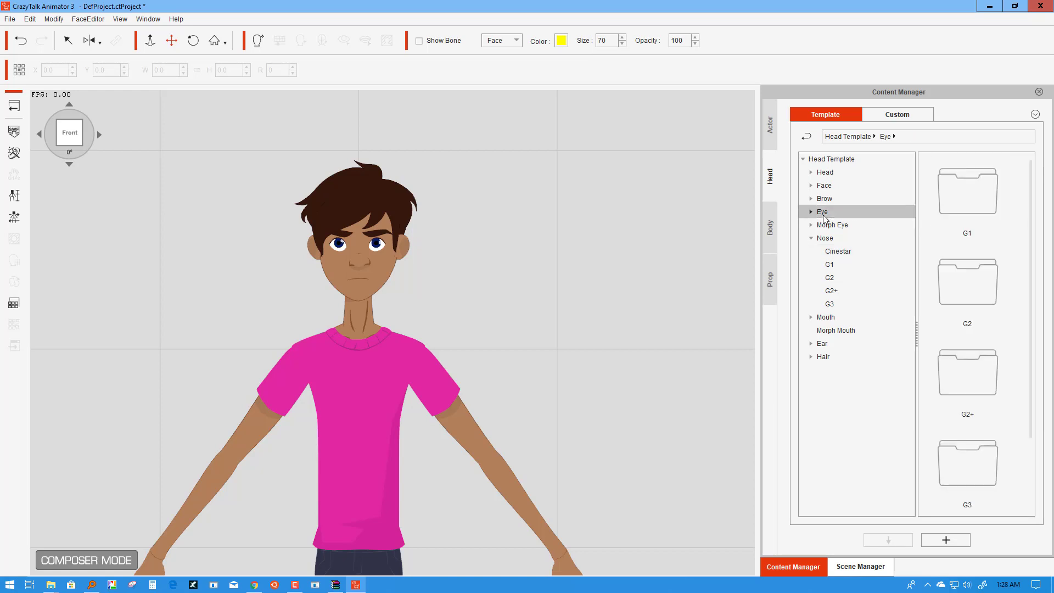
pyautogui.scroll(-1, 980, 397)
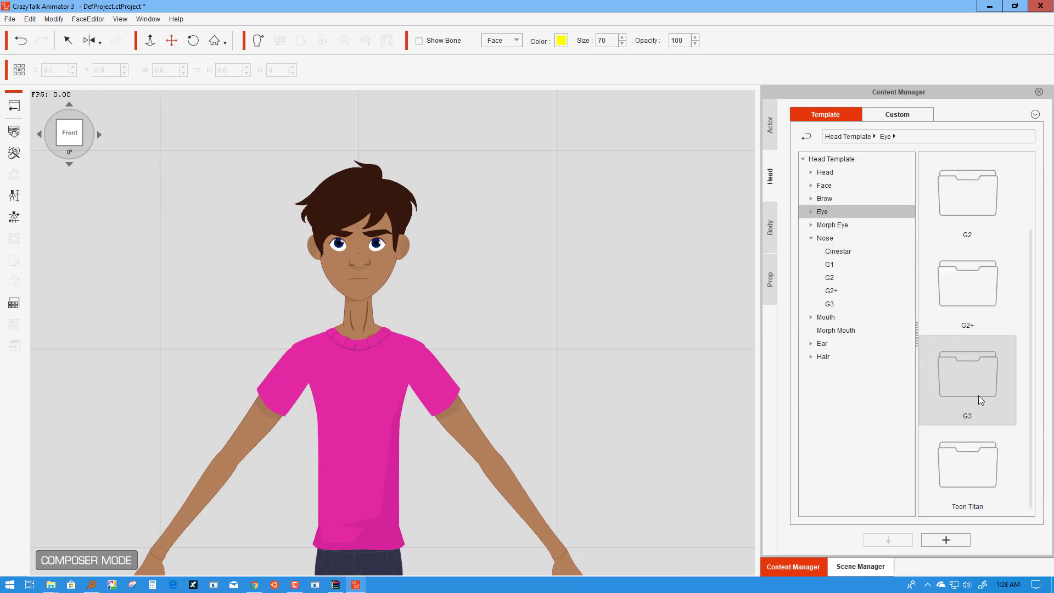
pyautogui.doubleClick(966, 460)
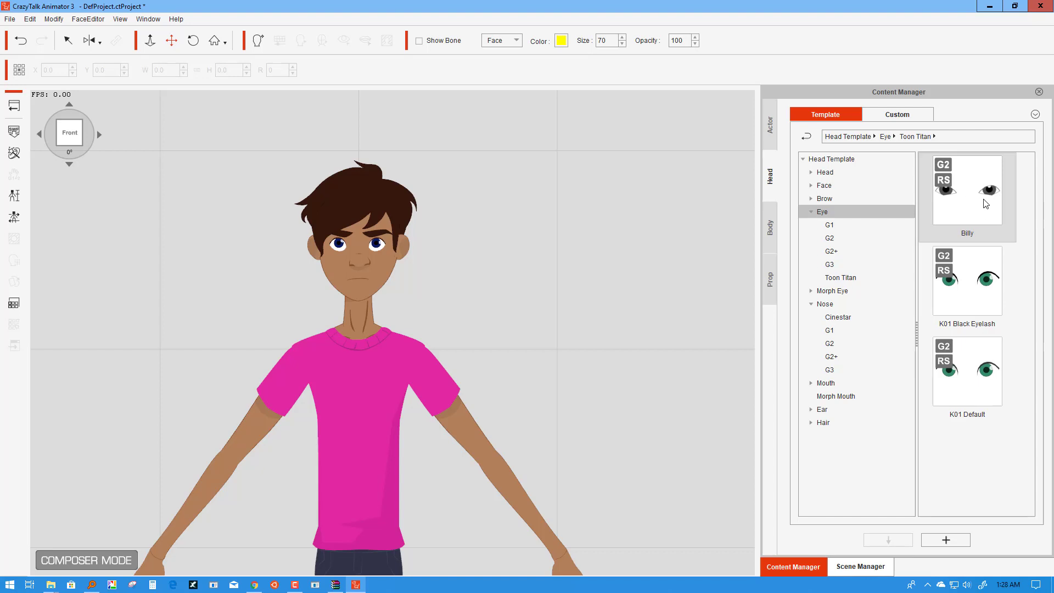
pyautogui.moveTo(979, 202); pyautogui.dragTo(382, 259)
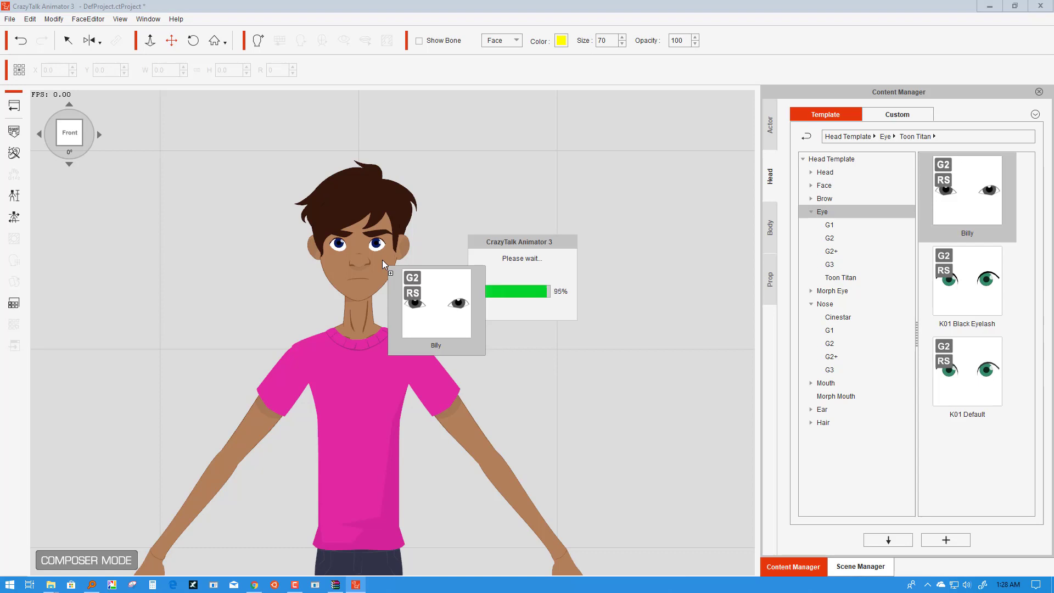
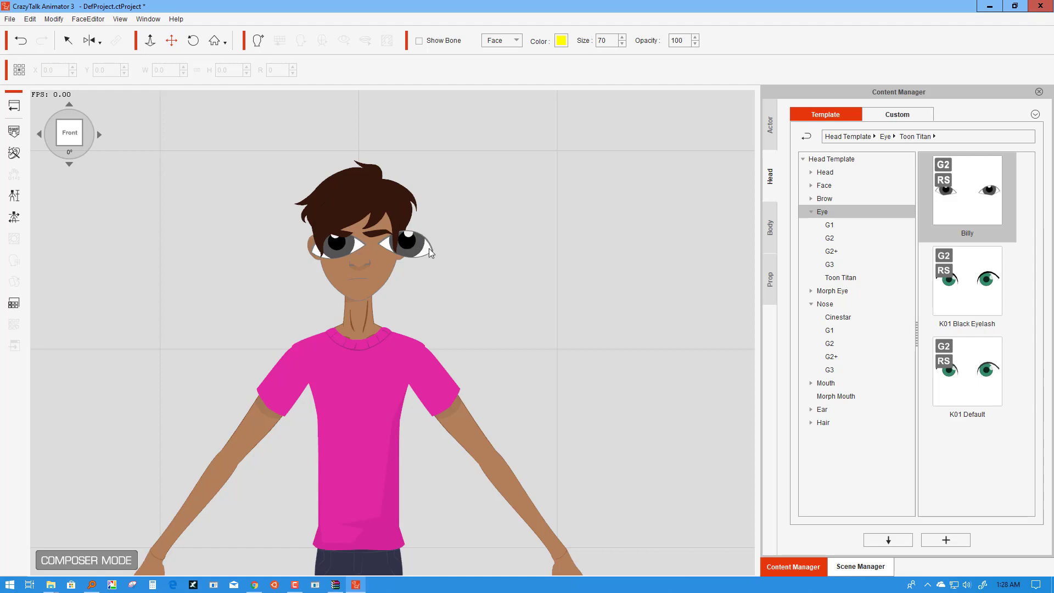
# Step: Rotate the tilted new eyes level and scale both down to 54.8%
pyautogui.click(431, 251)
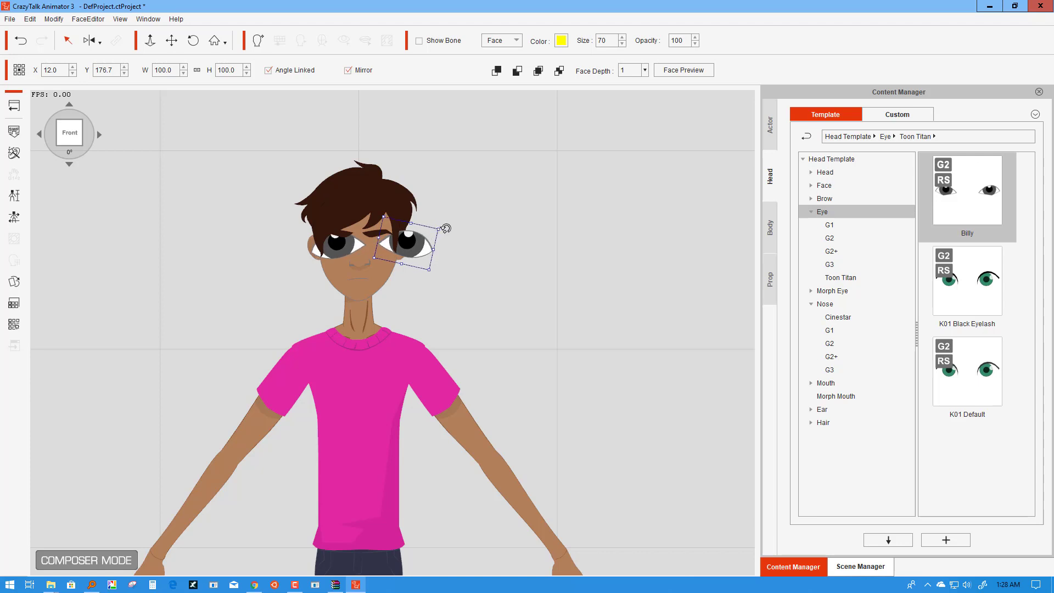
pyautogui.moveTo(445, 228); pyautogui.dragTo(446, 217)
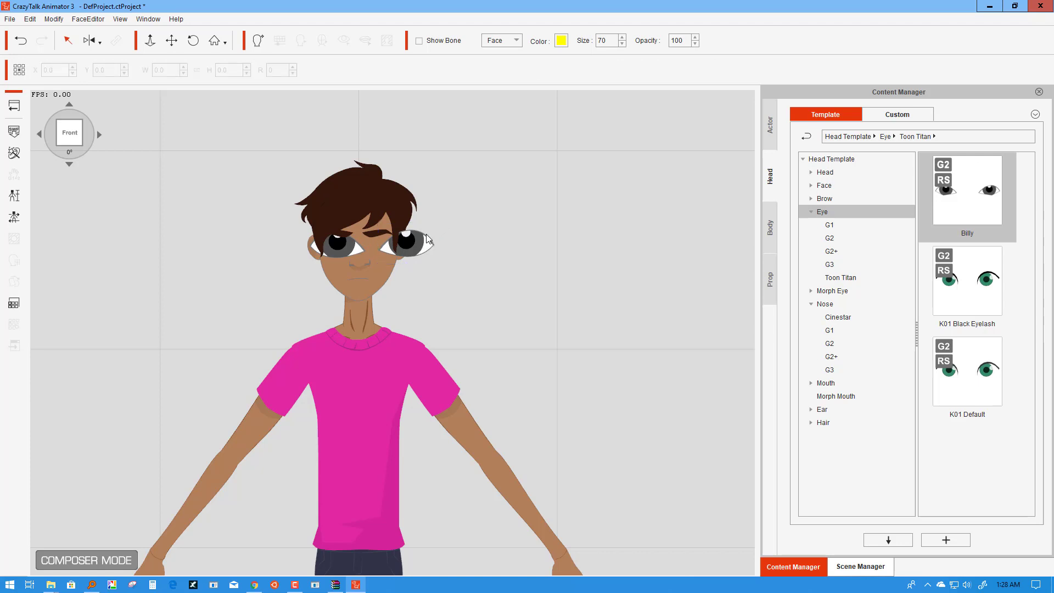
pyautogui.moveTo(434, 223); pyautogui.dragTo(423, 234)
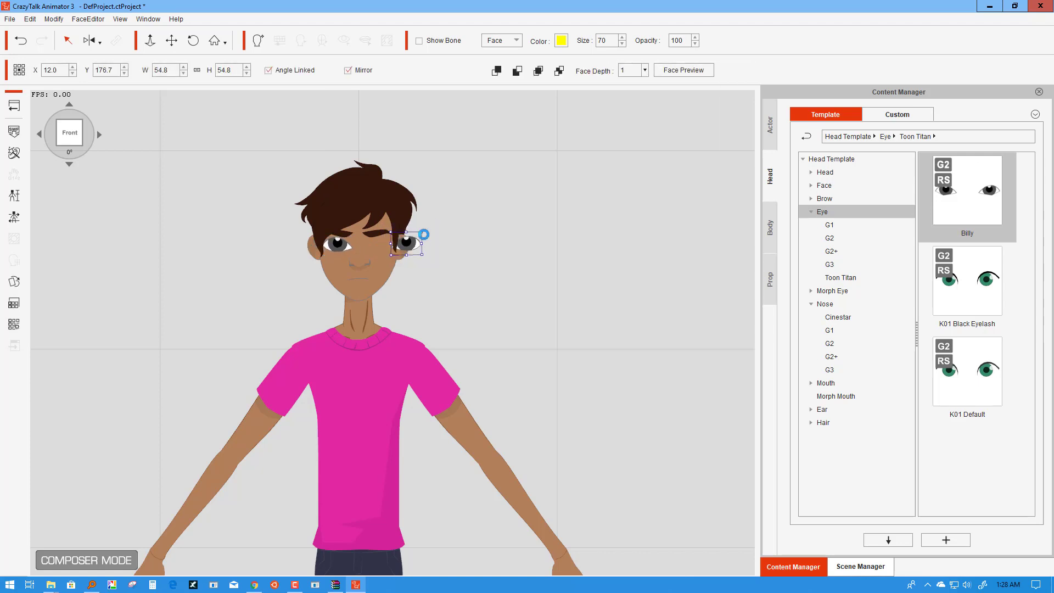
# Step: Turn off Mirror for the eyes and move the eye overlapping the ear inward onto the face
pyautogui.click(347, 71)
pyautogui.click(382, 242)
pyautogui.moveTo(410, 243); pyautogui.dragTo(383, 243)
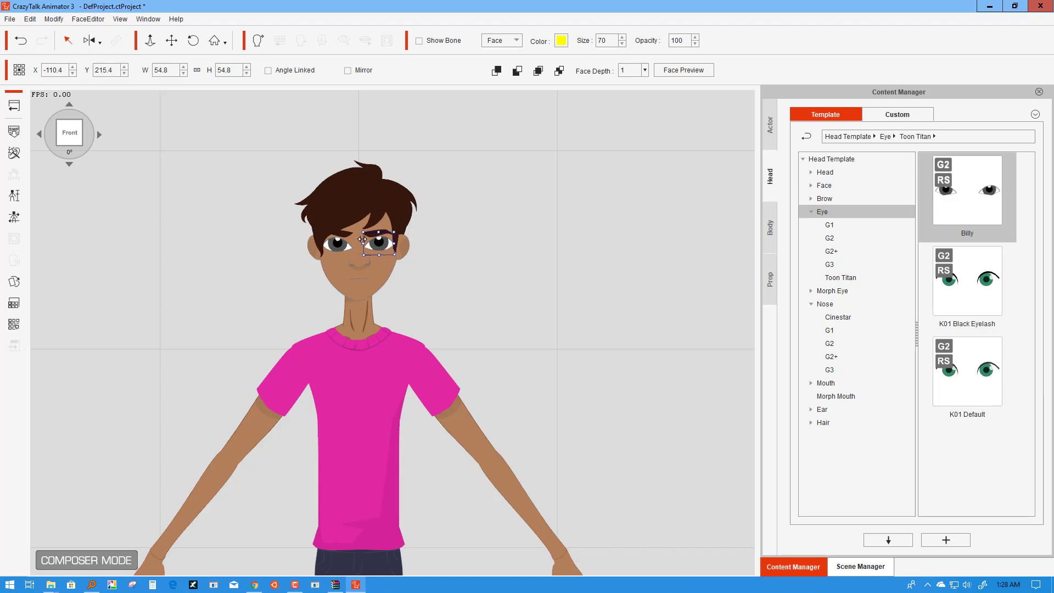
pyautogui.click(341, 247)
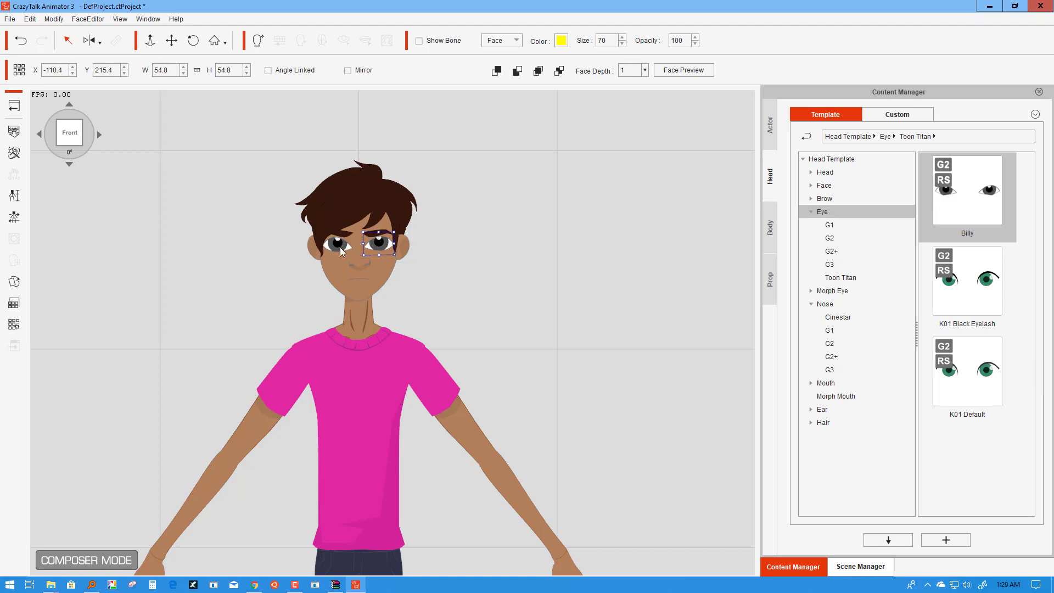
# Step: Scale both eyes down to 45.7% and undo the last eye placement changes
pyautogui.click(387, 245)
pyautogui.moveTo(395, 233); pyautogui.dragTo(379, 239)
pyautogui.moveTo(349, 225); pyautogui.dragTo(380, 248)
pyautogui.click(376, 243)
pyautogui.moveTo(375, 243); pyautogui.dragTo(376, 244)
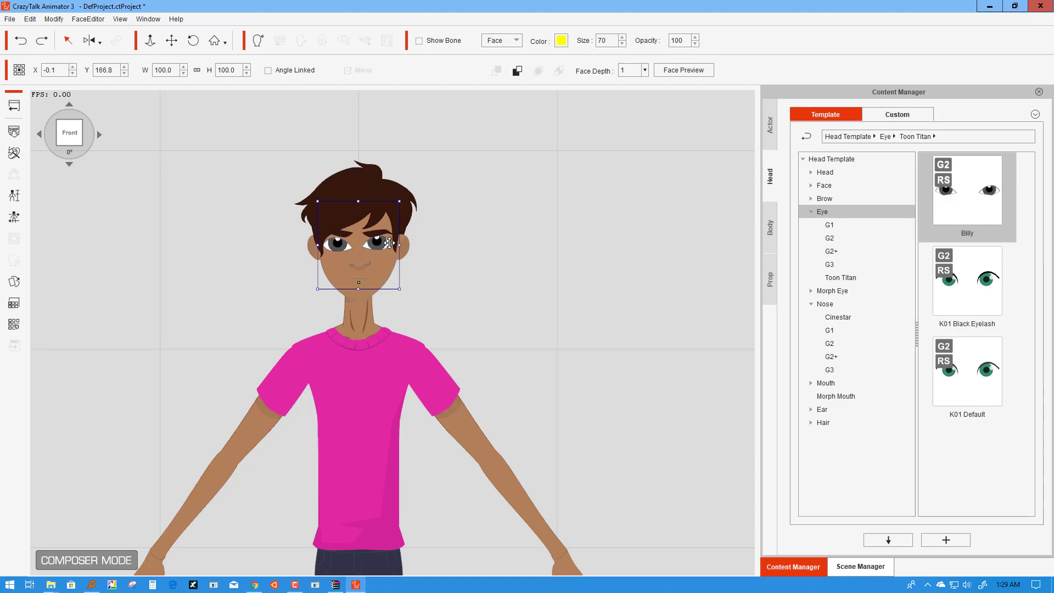
pyautogui.hotkey('ctrl', 'z')
# Step: Move the stray eye onto the face and, with Mirror turned off, place it under the eyebrow with the empty socket
pyautogui.click(342, 246)
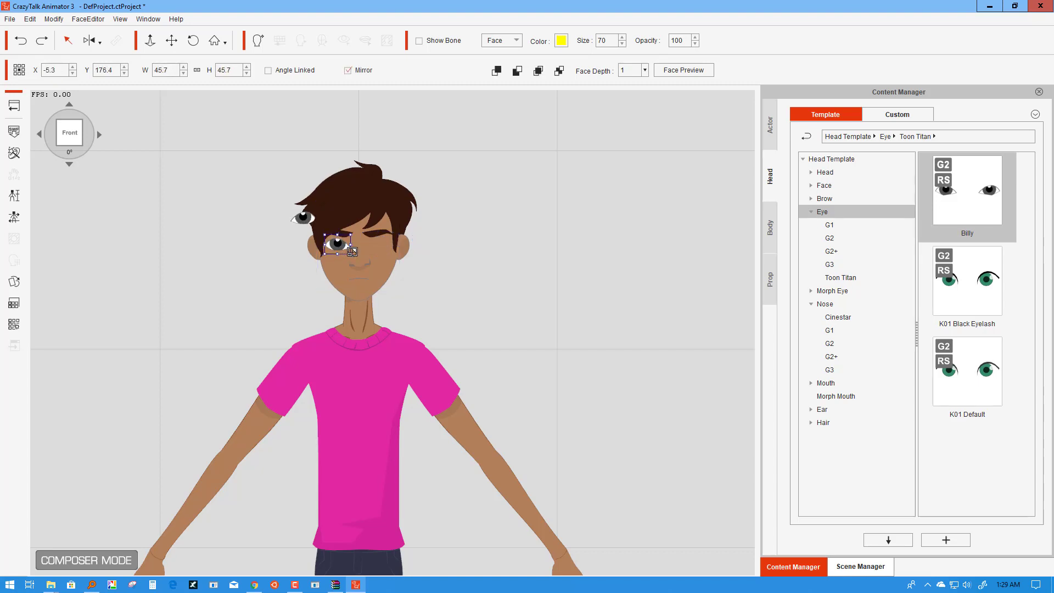
pyautogui.click(304, 218)
pyautogui.moveTo(304, 217); pyautogui.dragTo(359, 239)
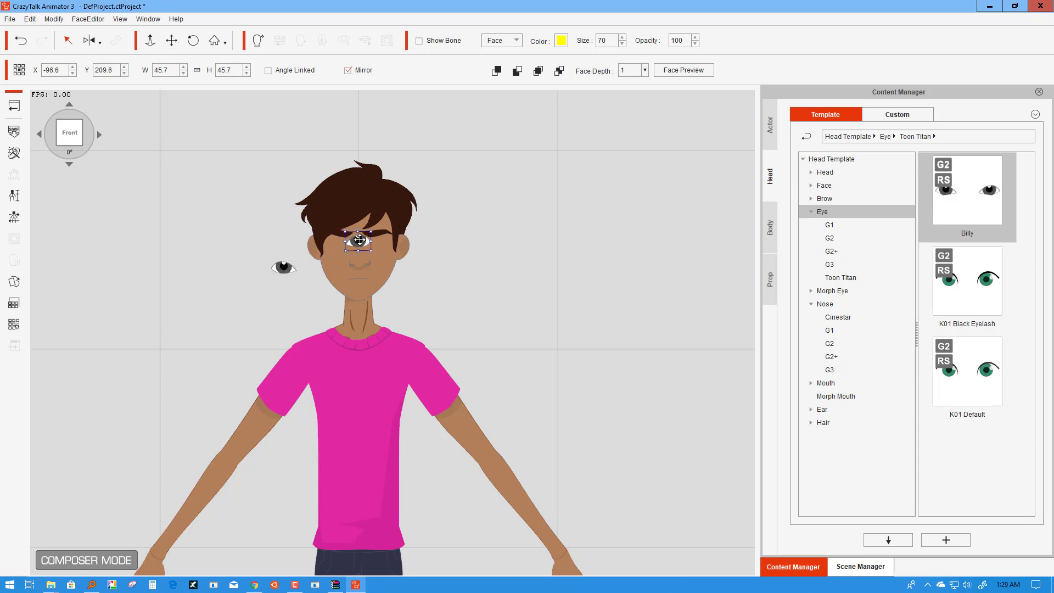
pyautogui.click(353, 72)
pyautogui.moveTo(360, 241); pyautogui.dragTo(382, 245)
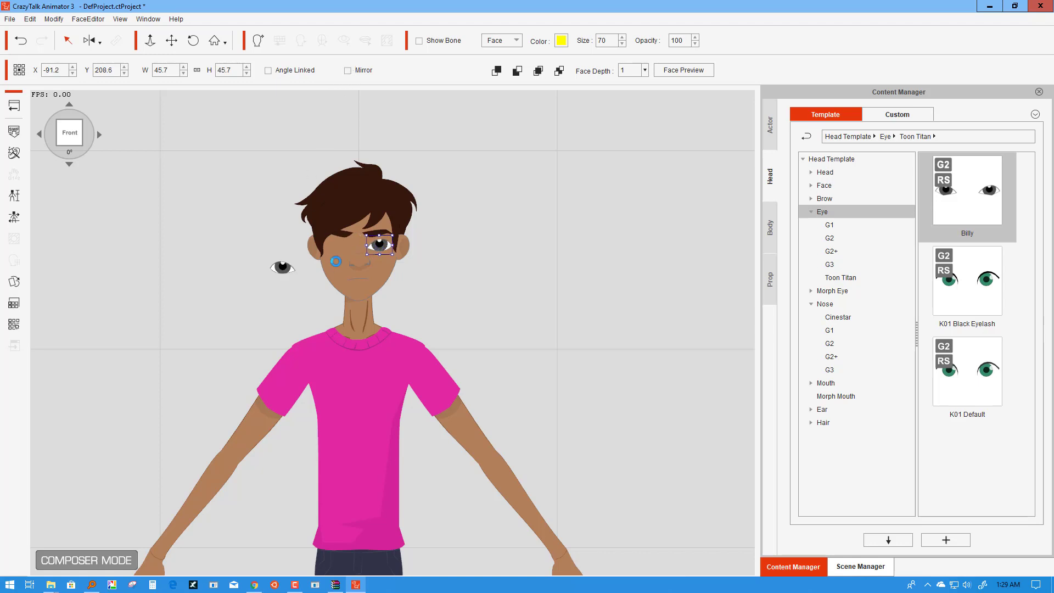
# Step: Move the eye floating beside the head under the other eyebrow and nudge the opposite eye slightly upward
pyautogui.click(282, 267)
pyautogui.click(283, 268)
pyautogui.moveTo(286, 267); pyautogui.dragTo(339, 240)
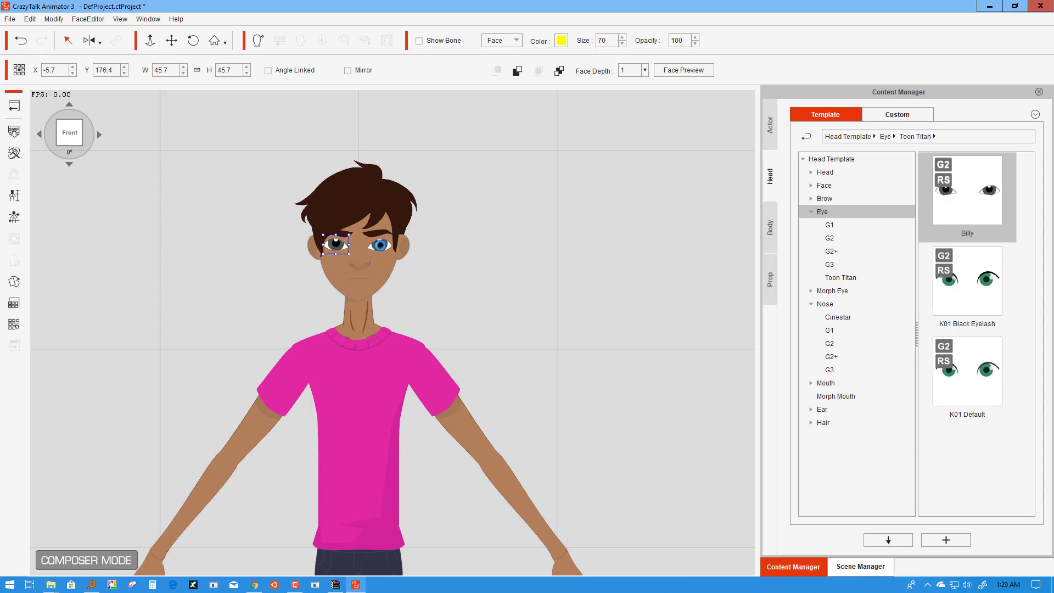
pyautogui.click(380, 245)
pyautogui.click(382, 242)
pyautogui.click(382, 242)
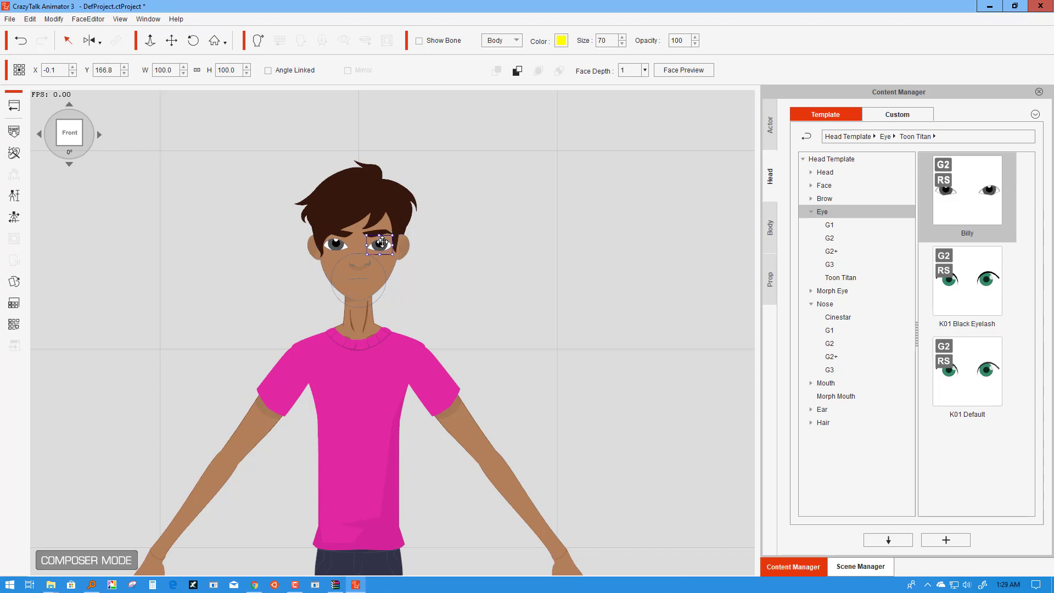
pyautogui.press('Up')
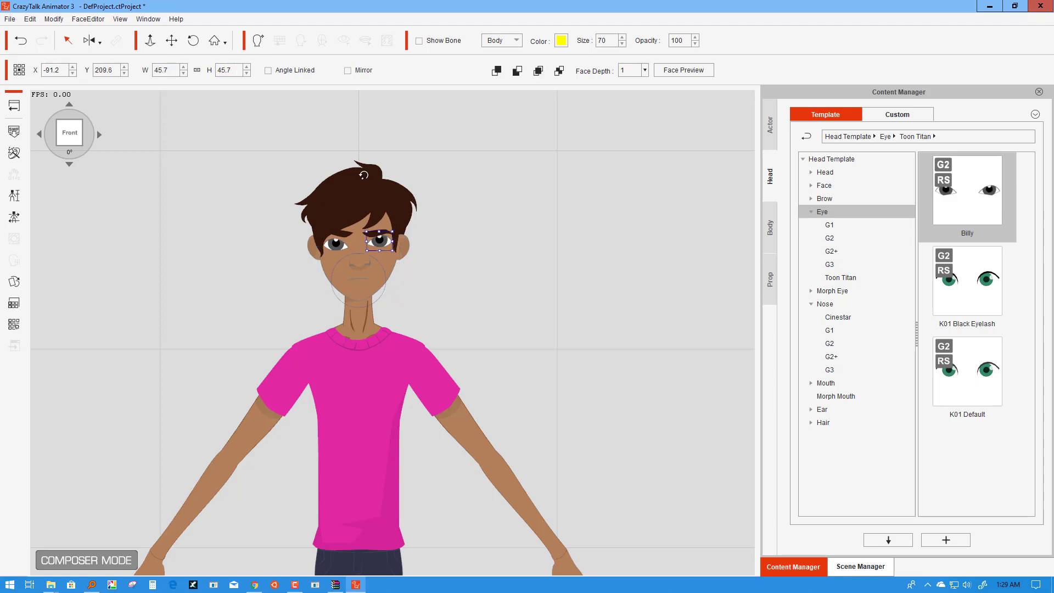
# Step: Scale the raised eye to 45.4% and fine-tune its position to line up with the other eye
pyautogui.click(151, 41)
pyautogui.scroll(3, 364, 278)
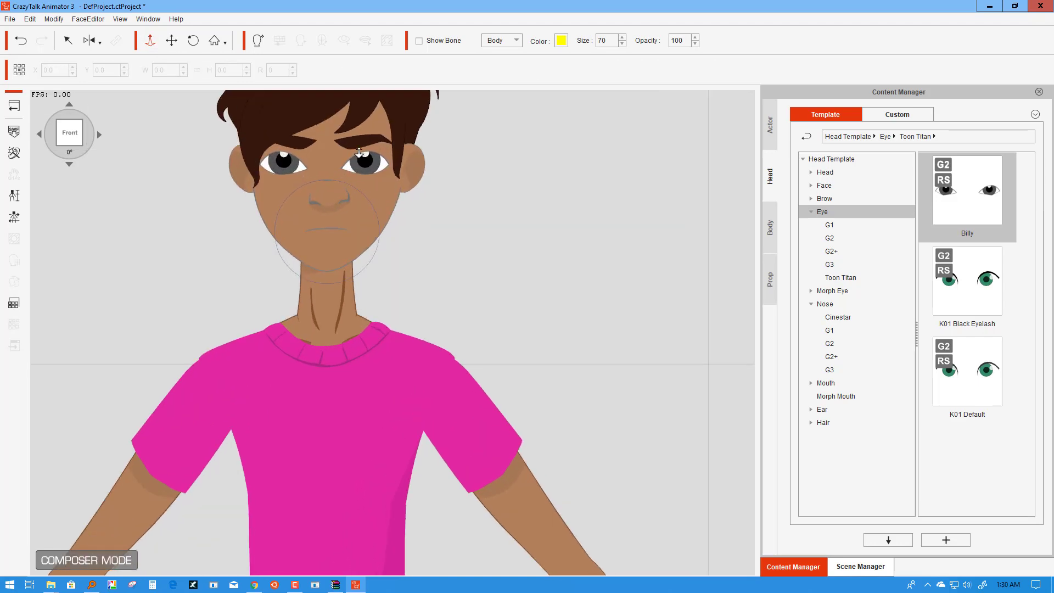
pyautogui.scroll(-1, 366, 172)
pyautogui.click(171, 40)
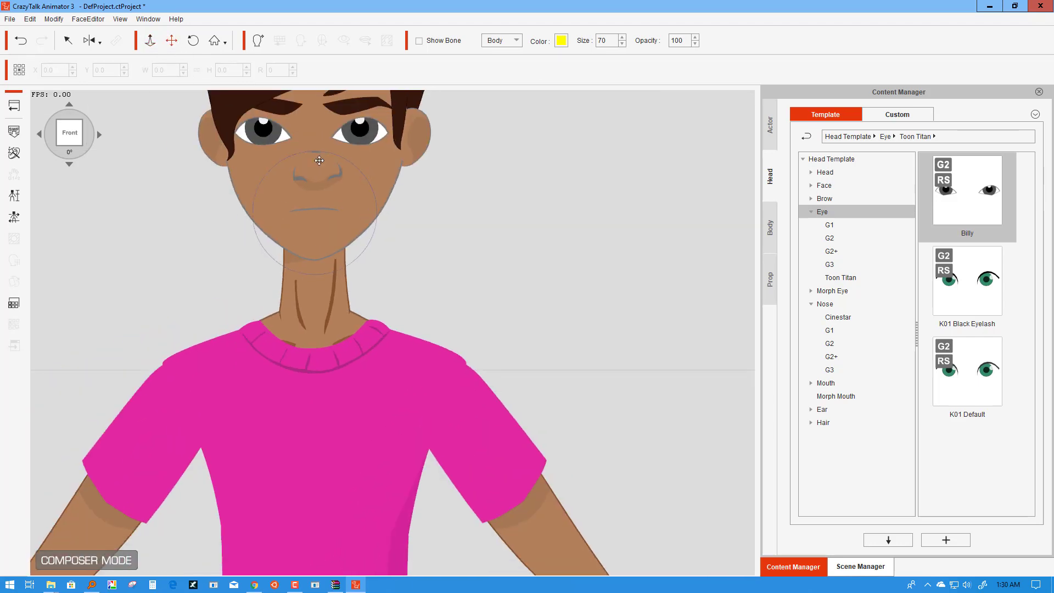
pyautogui.moveTo(318, 161); pyautogui.dragTo(374, 319)
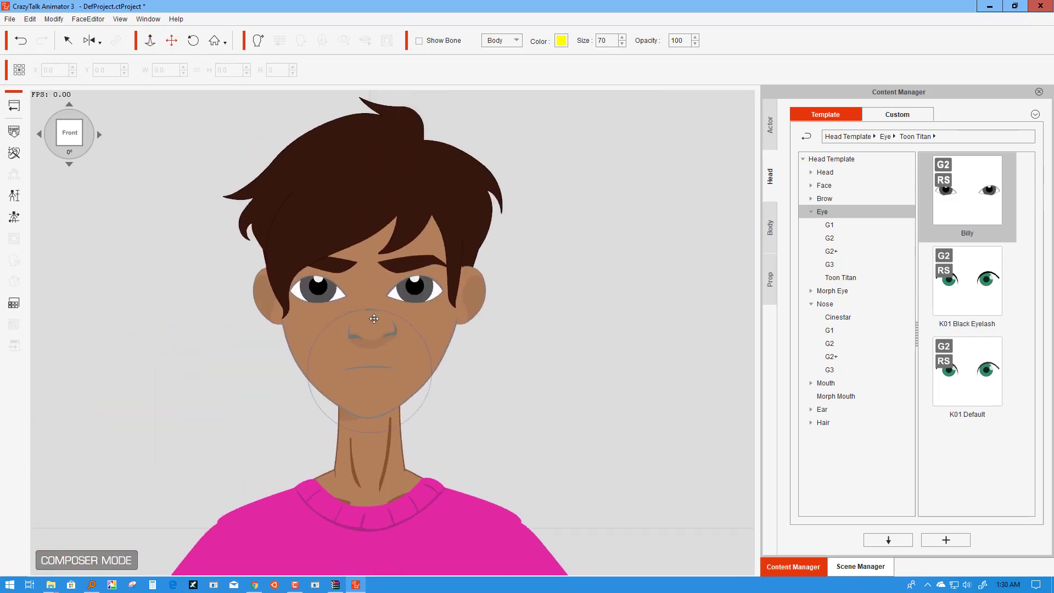
pyautogui.click(419, 280)
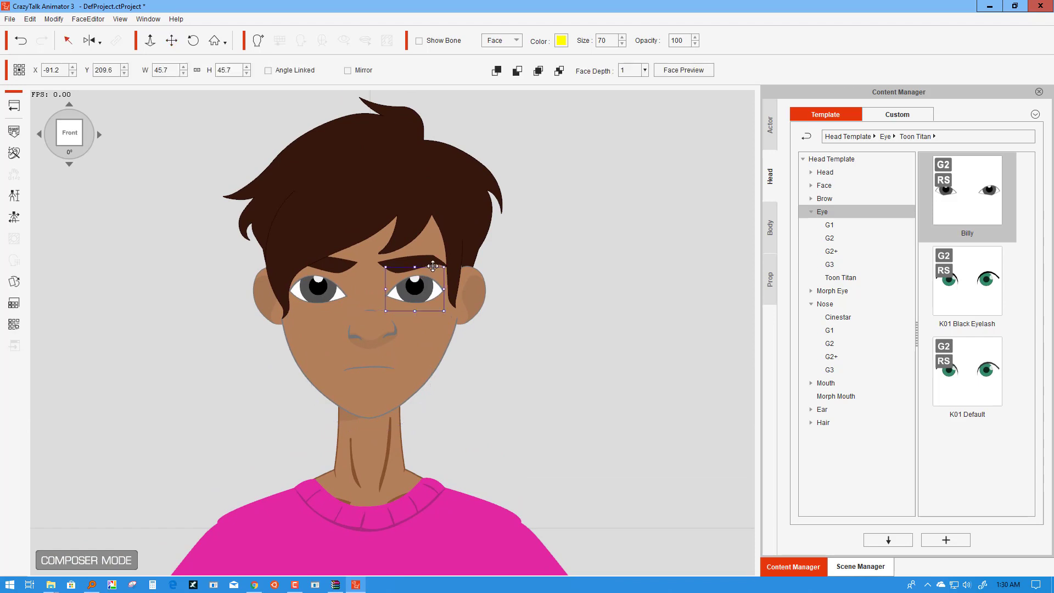
pyautogui.moveTo(425, 282); pyautogui.dragTo(421, 280)
pyautogui.click(416, 285)
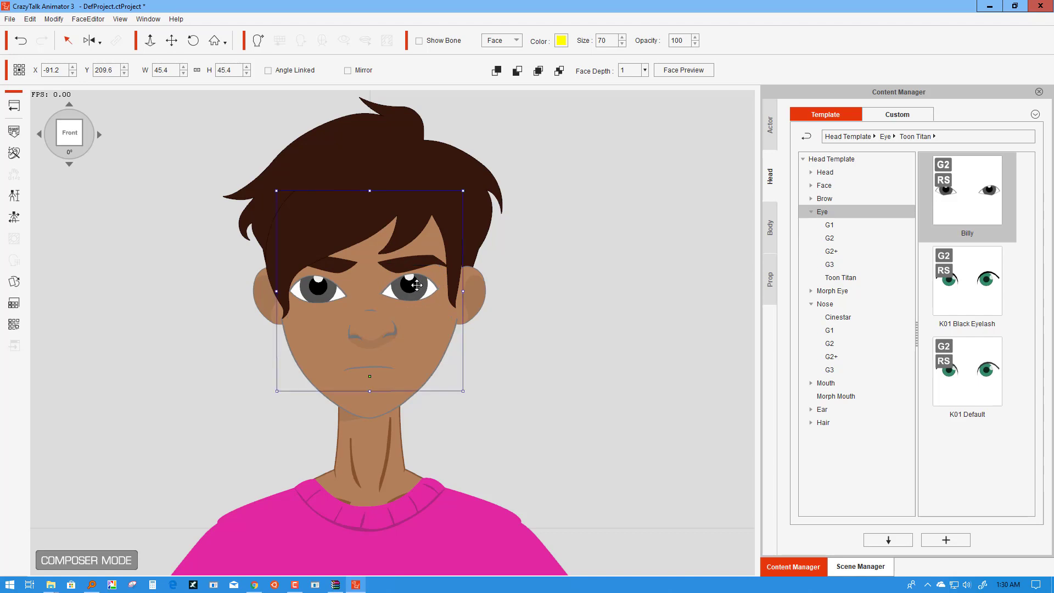
pyautogui.click(415, 284)
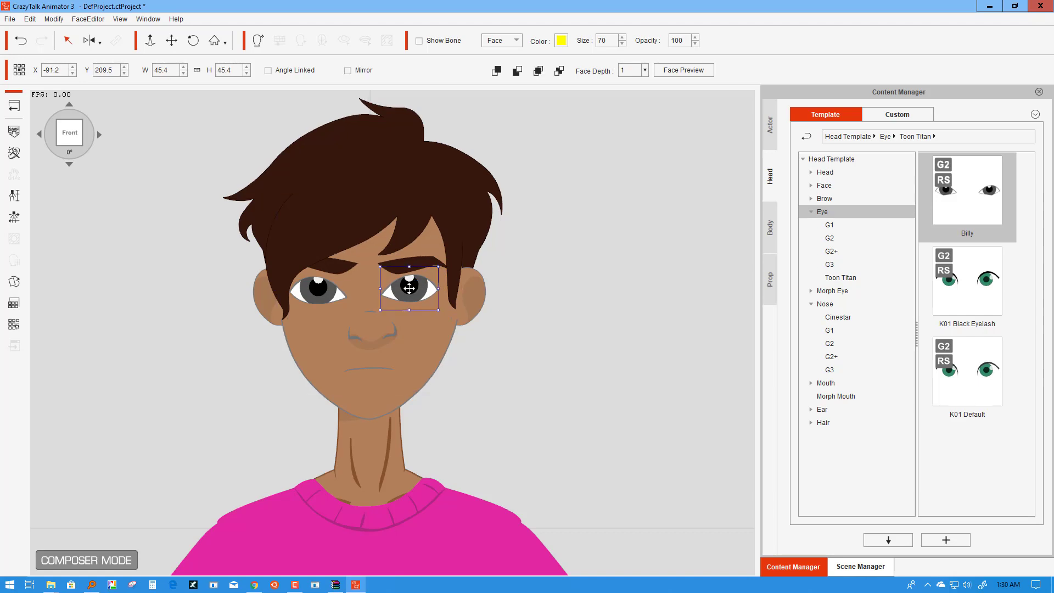
pyautogui.click(409, 288)
pyautogui.click(410, 287)
pyautogui.click(409, 287)
pyautogui.doubleClick(420, 286)
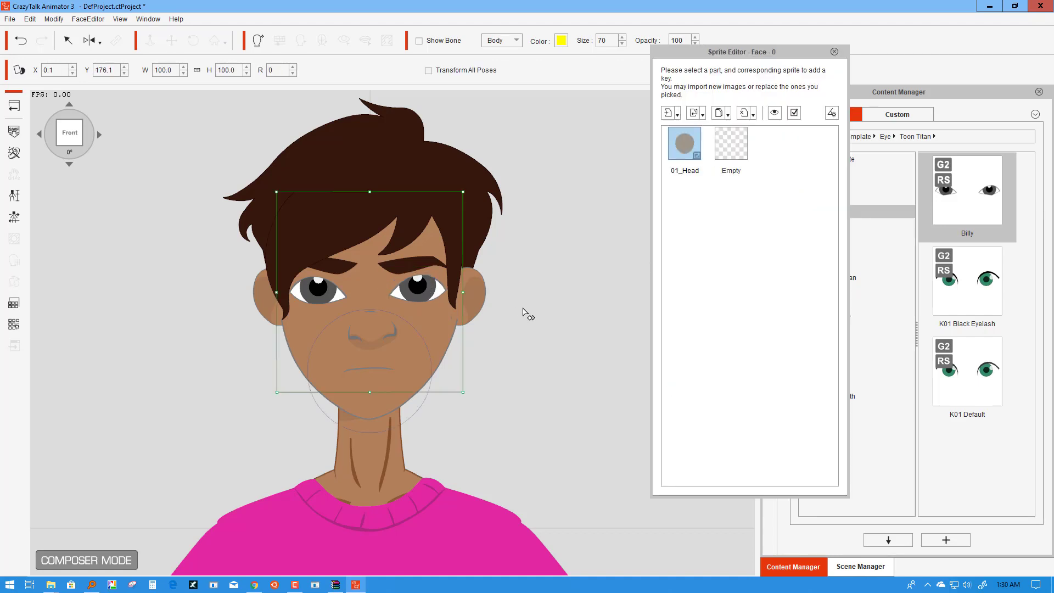
pyautogui.click(525, 313)
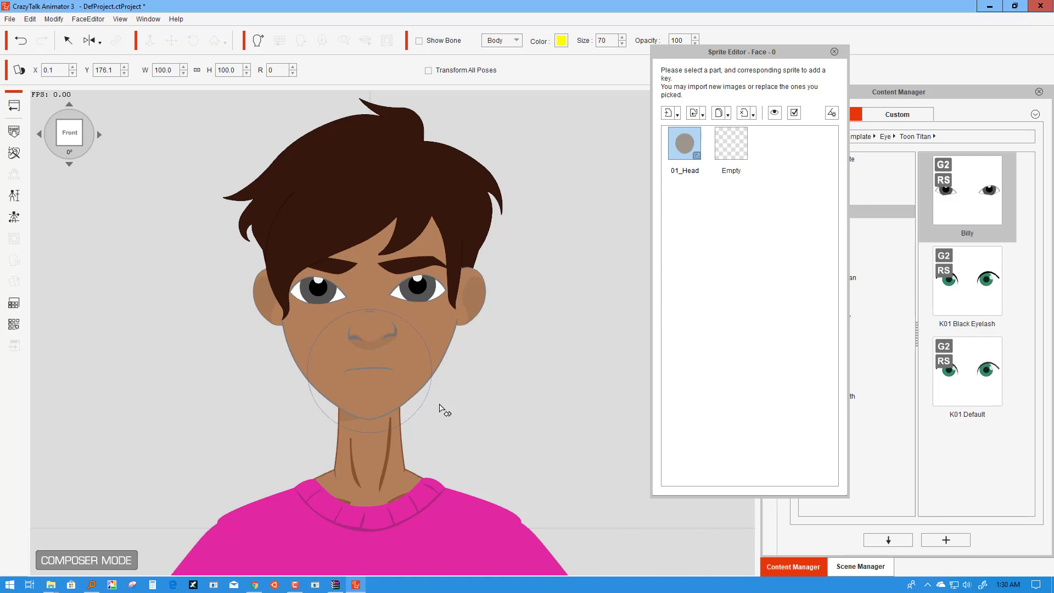
pyautogui.click(833, 51)
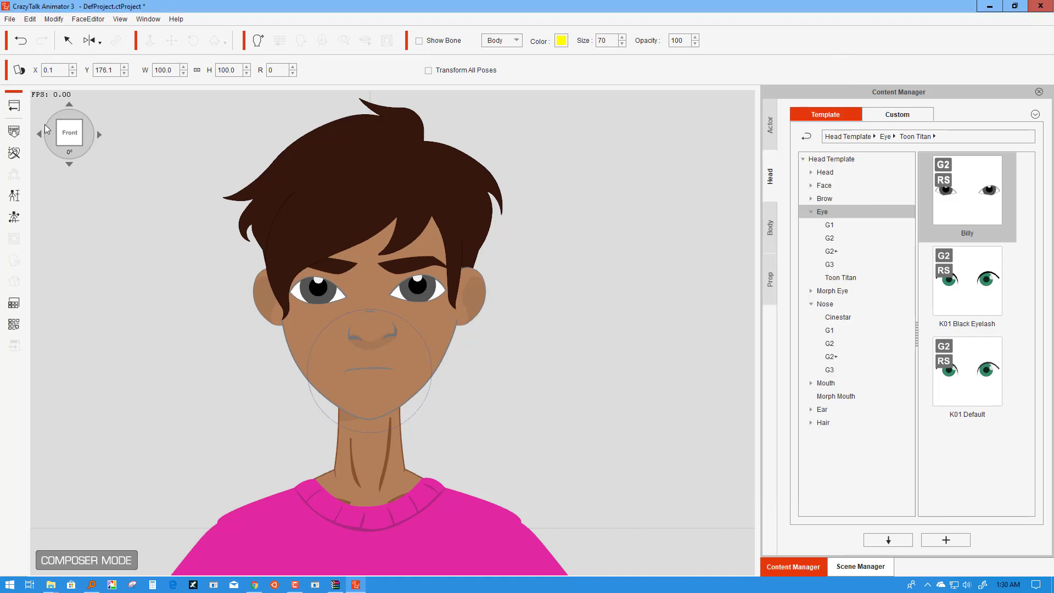
# Step: Return the character to Stage Mode and examine the size and alignment of its new eyes up close
pyautogui.click(18, 109)
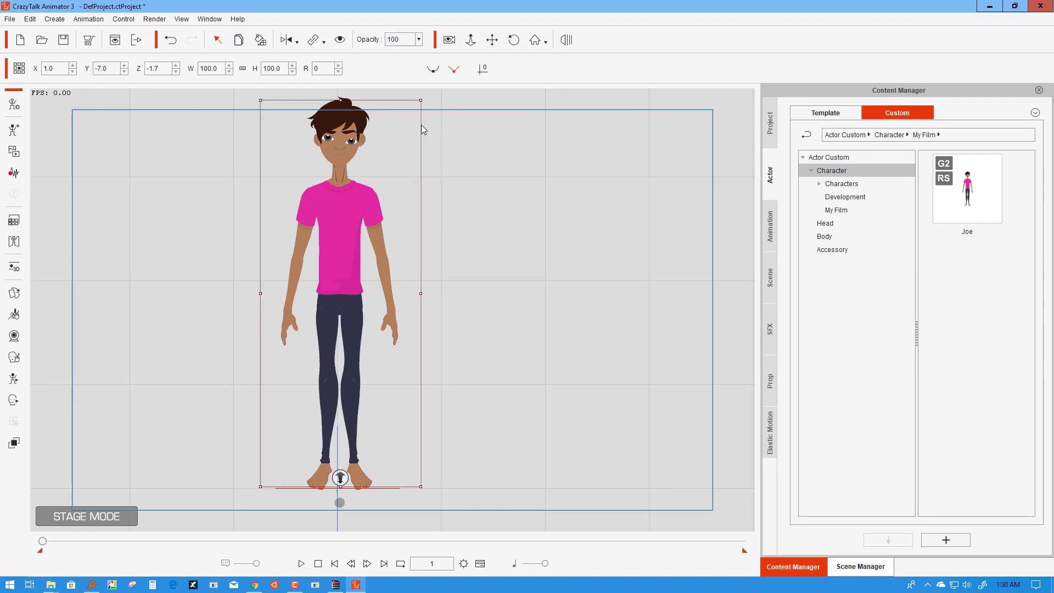
pyautogui.click(471, 39)
pyautogui.moveTo(428, 179); pyautogui.dragTo(412, 55)
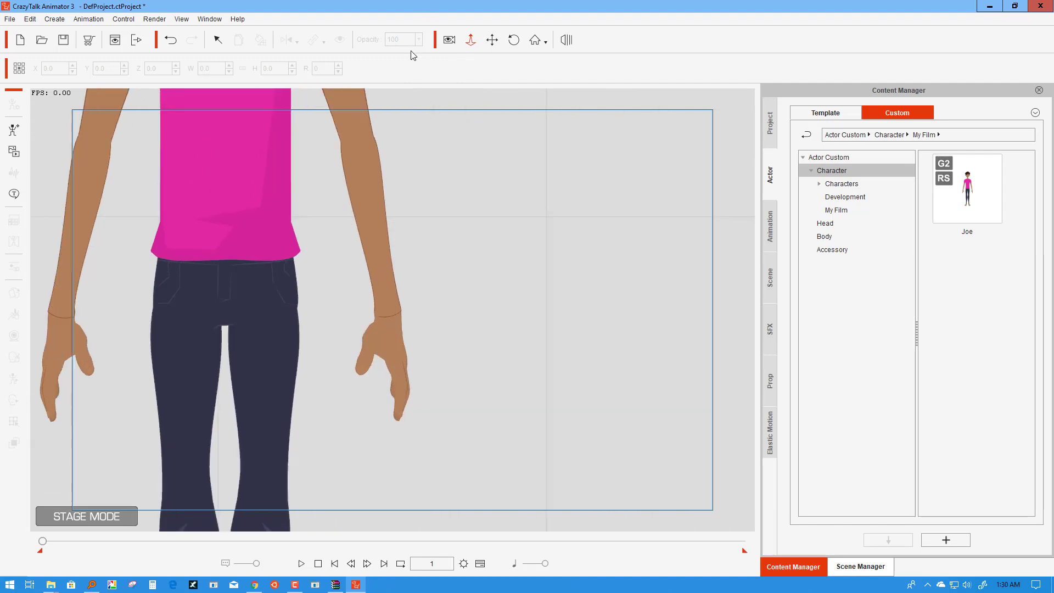
pyautogui.click(492, 39)
pyautogui.moveTo(392, 187); pyautogui.dragTo(423, 407)
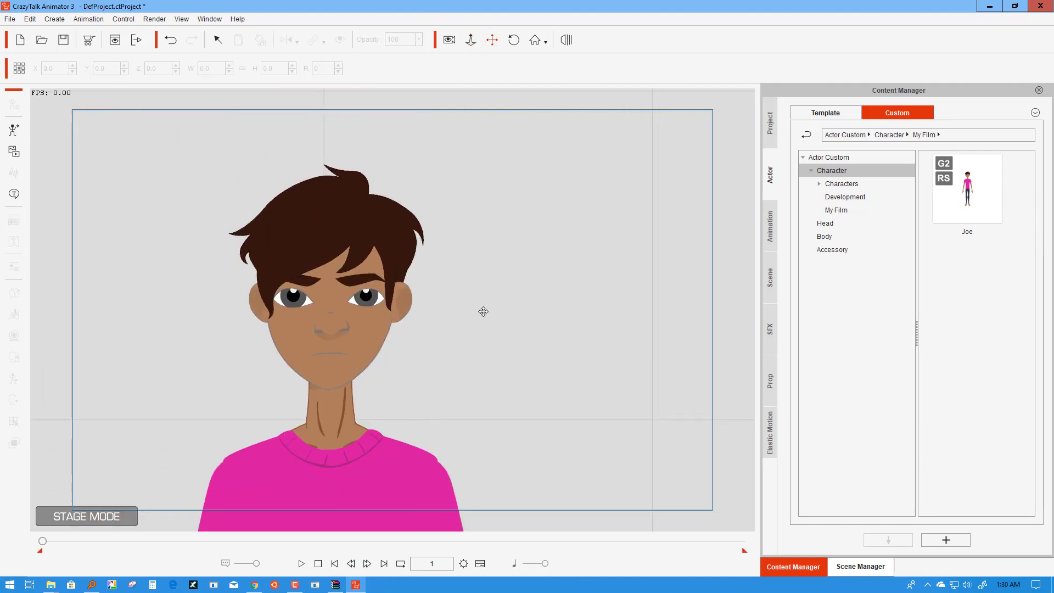
pyautogui.moveTo(456, 346); pyautogui.dragTo(475, 346)
pyautogui.scroll(-8, 475, 347)
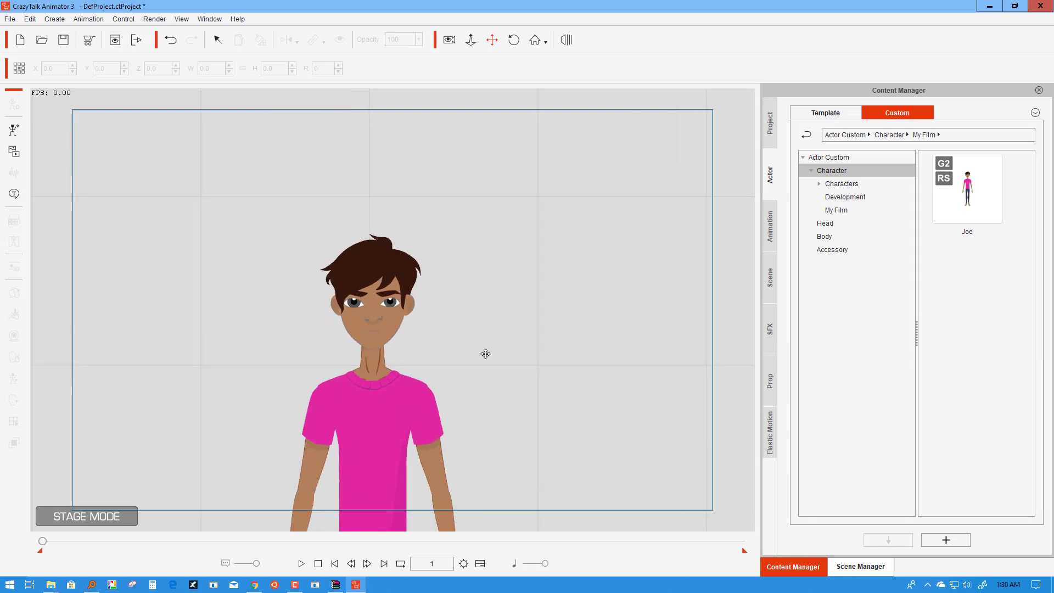
pyautogui.scroll(8, 459, 339)
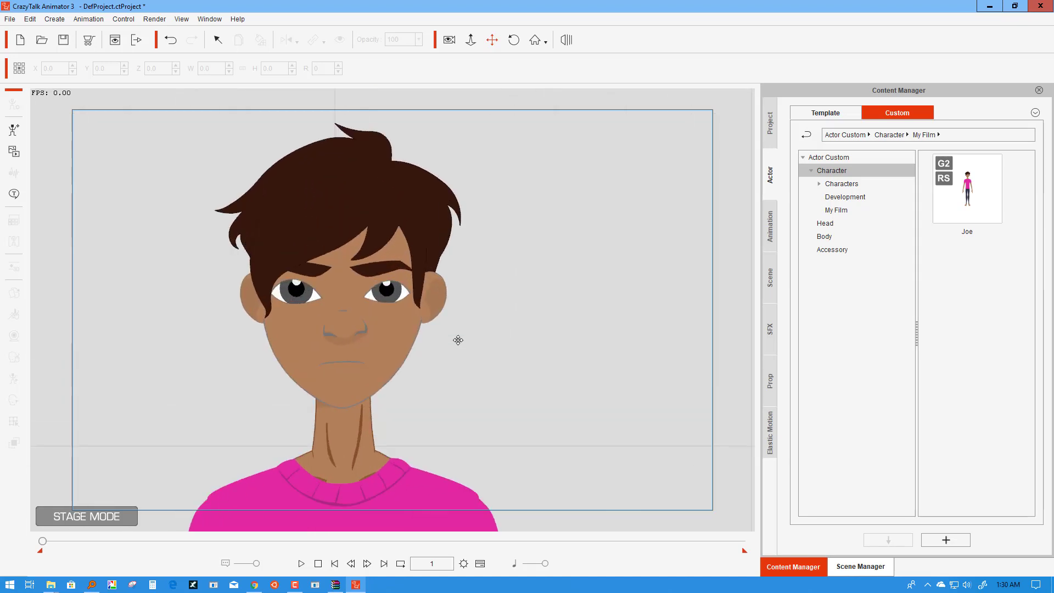
pyautogui.moveTo(484, 304); pyautogui.dragTo(499, 285)
pyautogui.scroll(4, 473, 341)
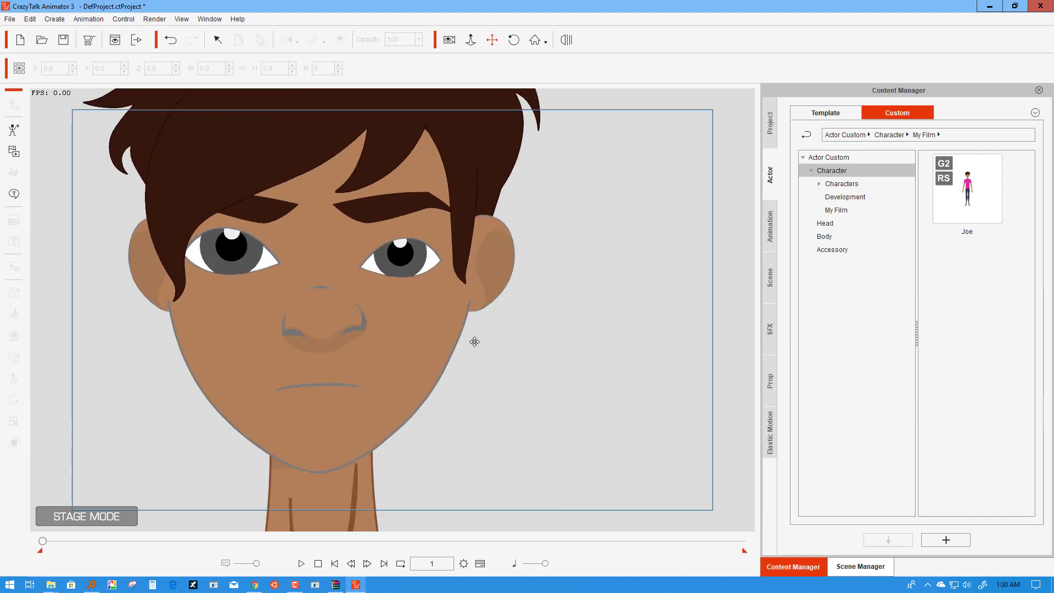
# Step: Compare how the character's new eyes look on the face from close up and from farther away
pyautogui.scroll(-2, 475, 340)
pyautogui.scroll(-2, 476, 339)
pyautogui.scroll(3, 478, 336)
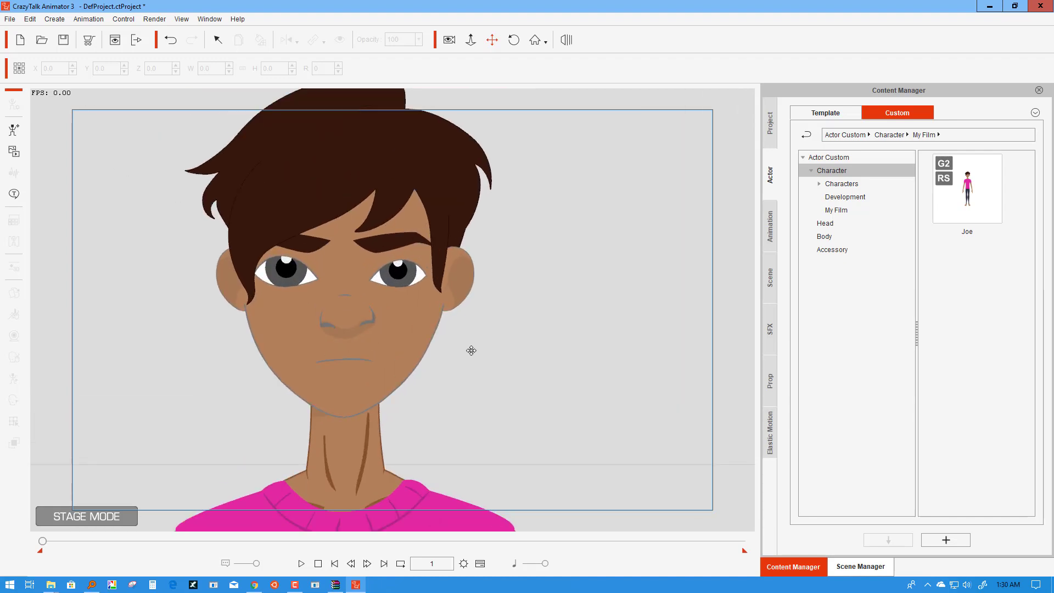
pyautogui.scroll(-1, 470, 350)
pyautogui.scroll(2, 470, 350)
pyautogui.scroll(-3, 478, 395)
pyautogui.scroll(3, 481, 431)
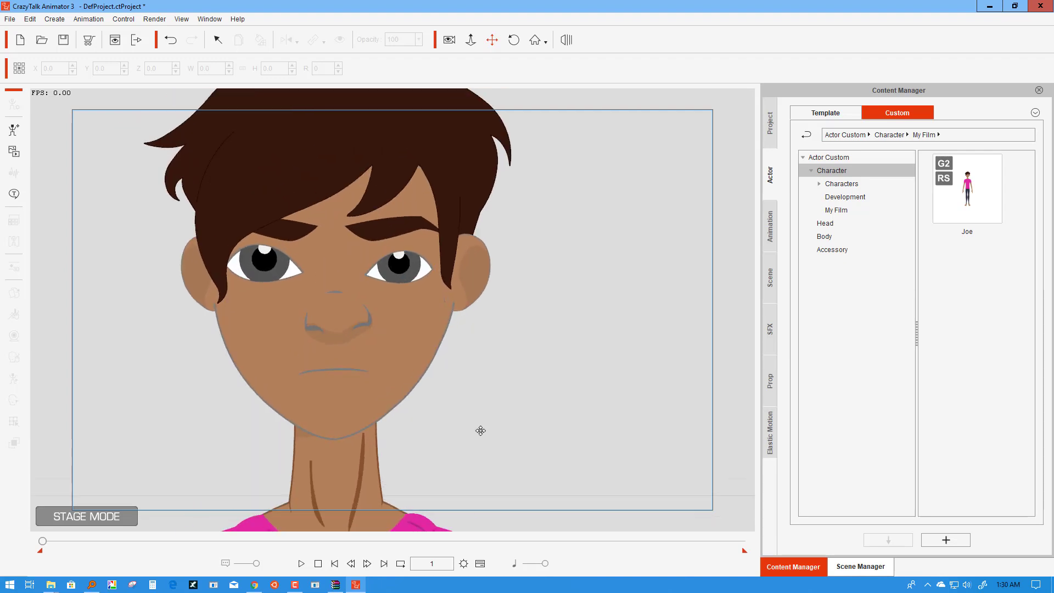
pyautogui.scroll(-2, 480, 430)
pyautogui.scroll(-3, 480, 430)
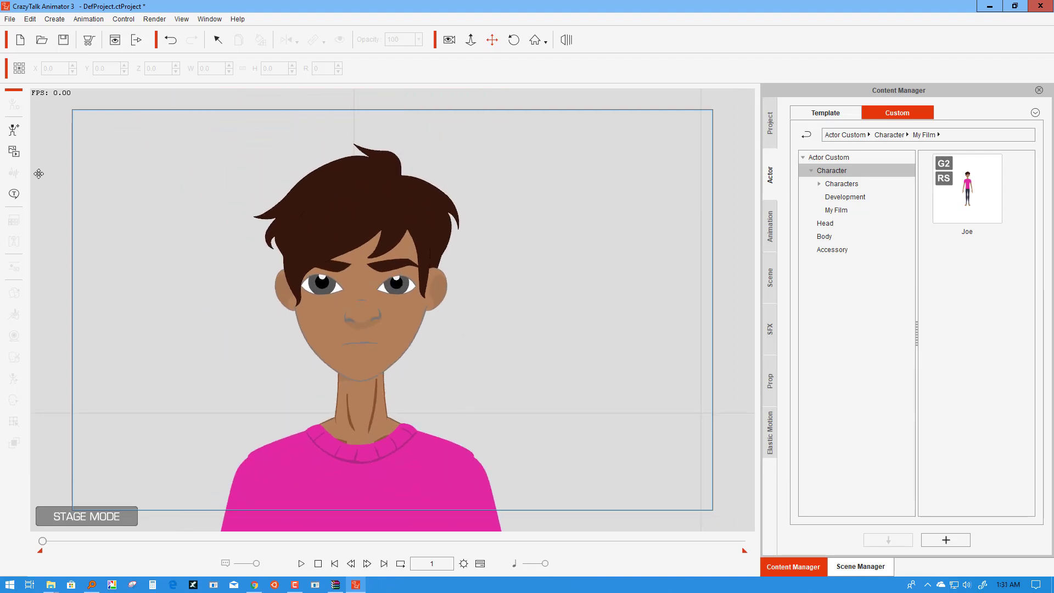
# Step: Place the Hero Skin prop from My Custom Skins beside the character and apply its render style to the character
pyautogui.click(404, 288)
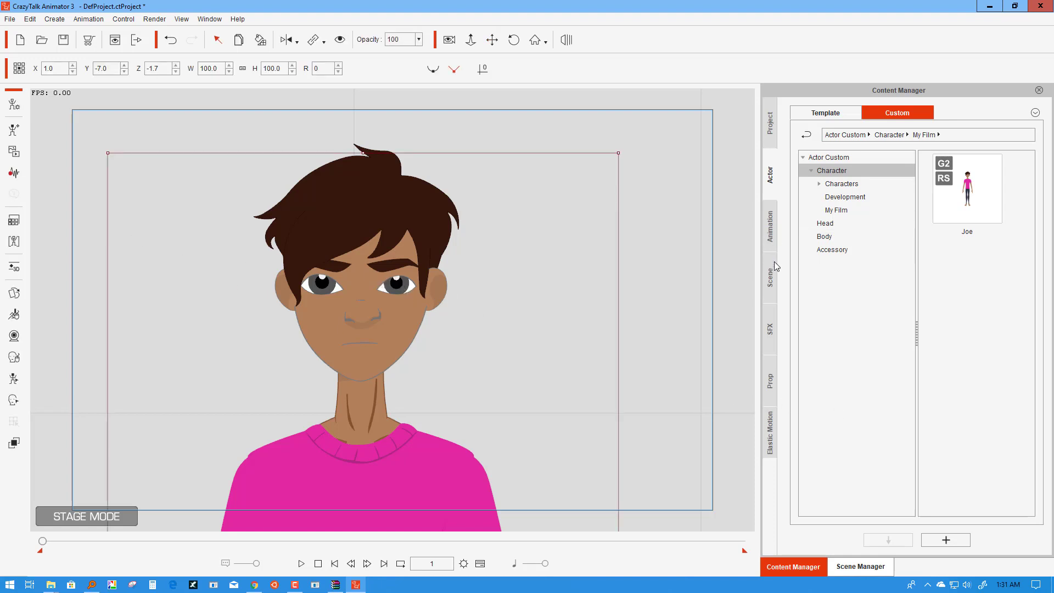
pyautogui.click(769, 278)
pyautogui.click(771, 235)
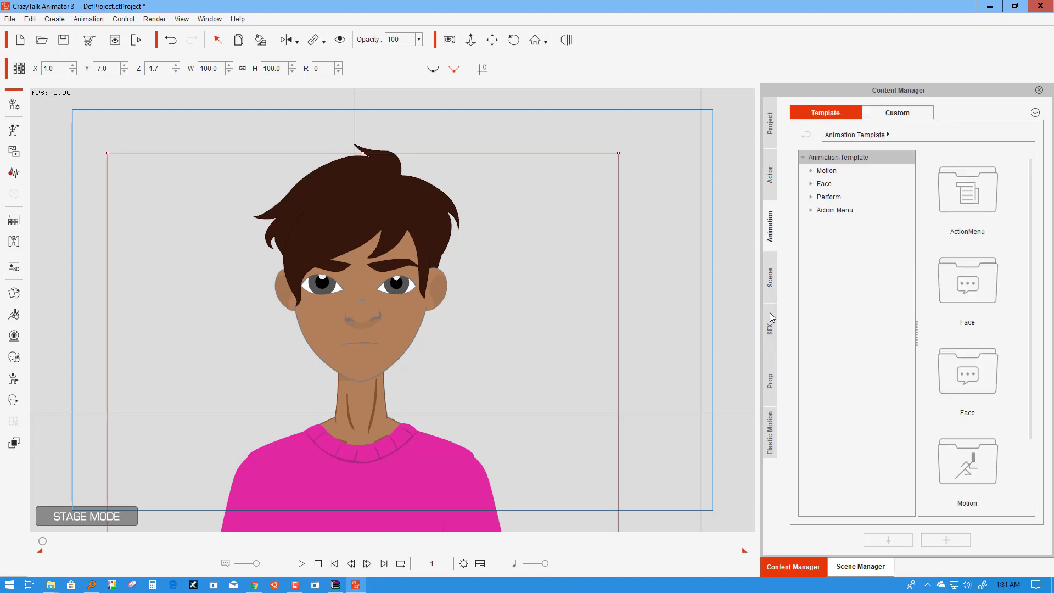
pyautogui.click(769, 380)
pyautogui.moveTo(966, 190); pyautogui.dragTo(571, 281)
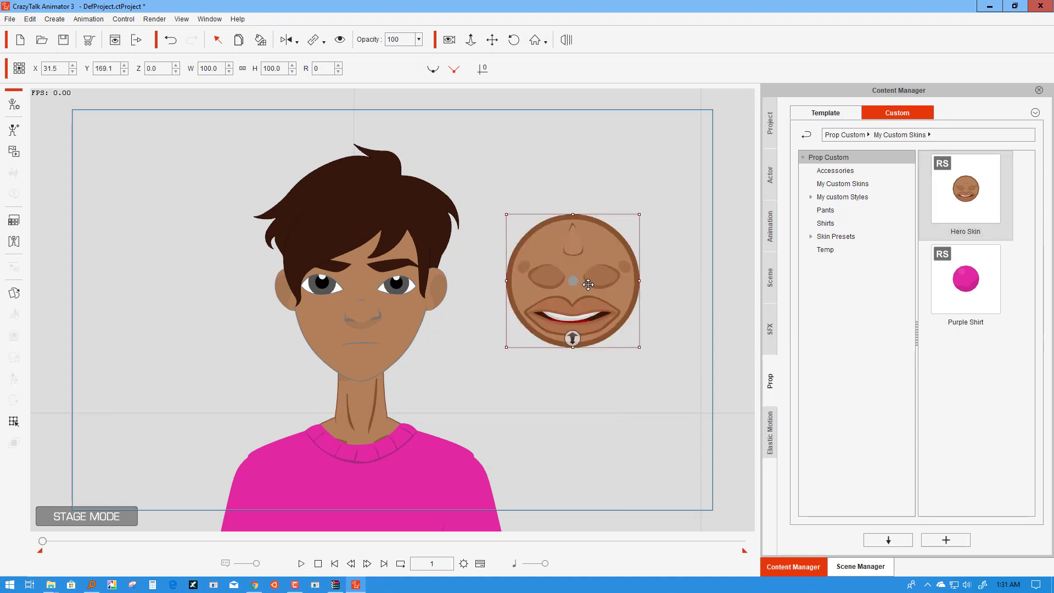
pyautogui.click(261, 40)
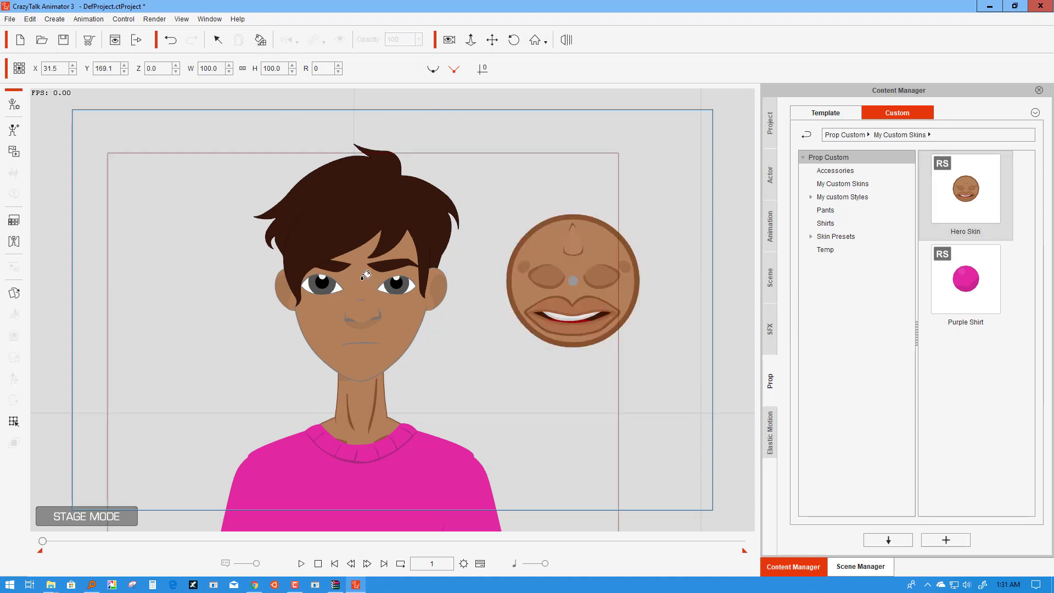
pyautogui.click(365, 279)
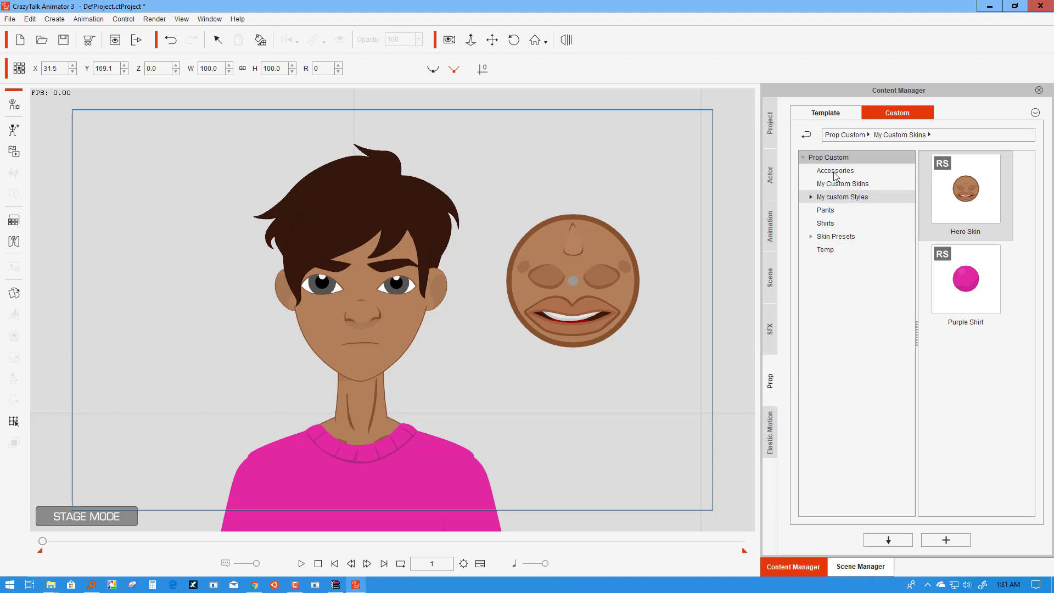
# Step: Open the Eyes color collection of the Toon Titan prop templates
pyautogui.click(827, 115)
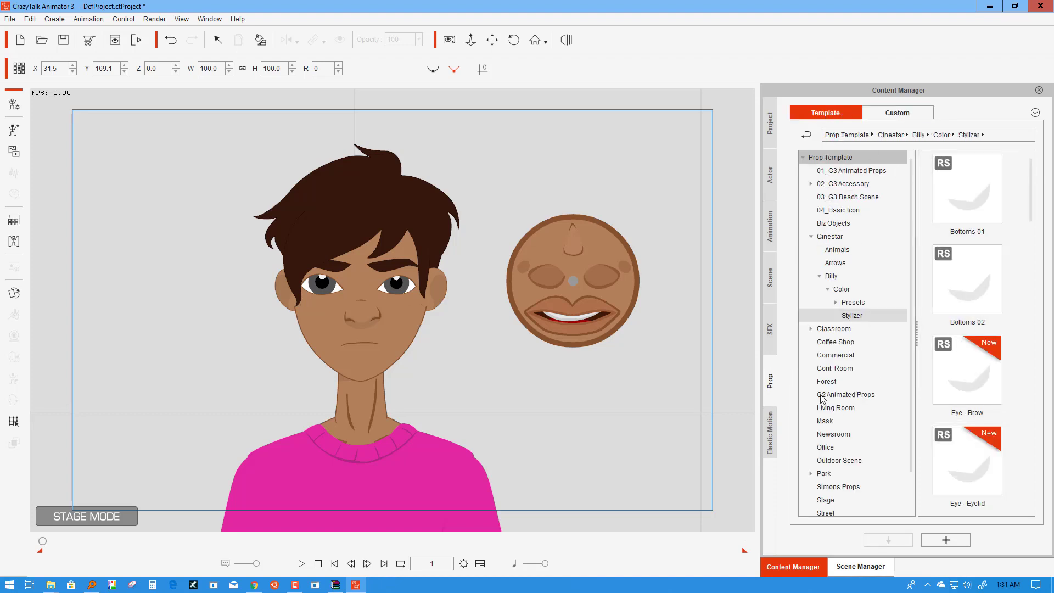
pyautogui.scroll(-1, 832, 489)
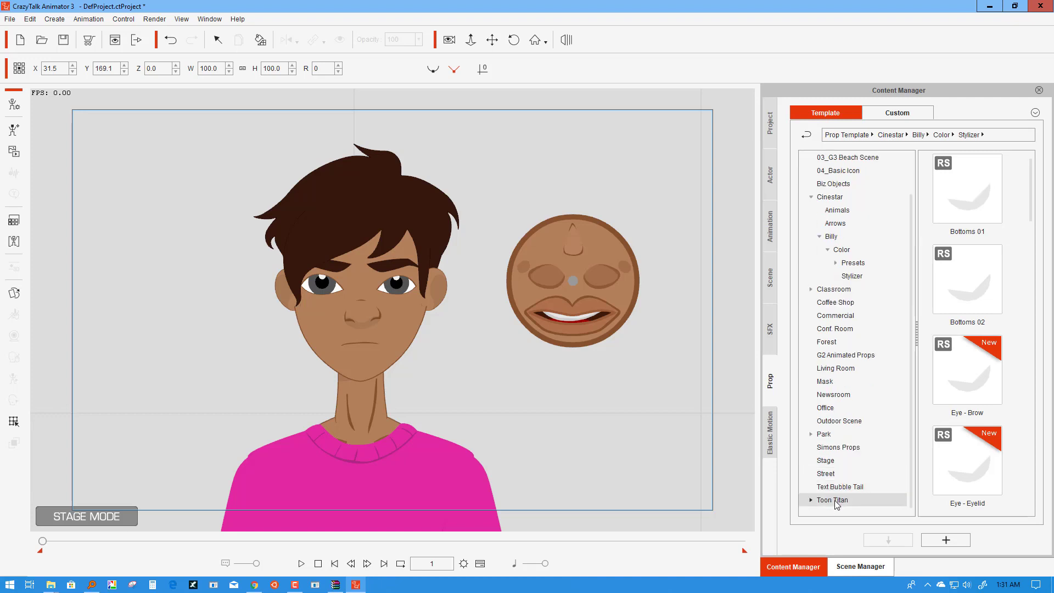
pyautogui.click(833, 499)
pyautogui.click(812, 499)
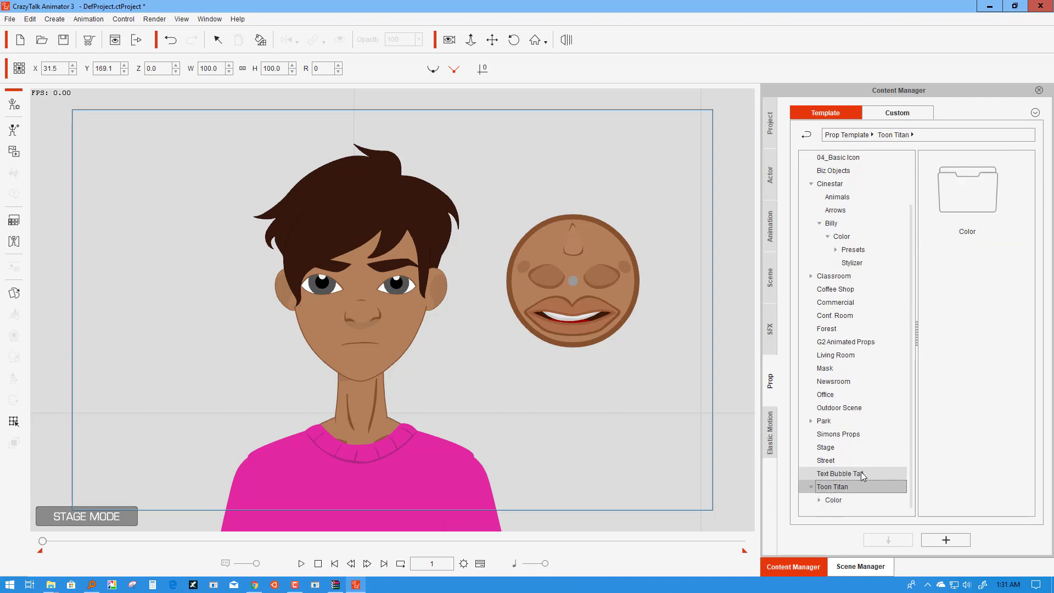
pyautogui.click(827, 501)
pyautogui.doubleClick(978, 293)
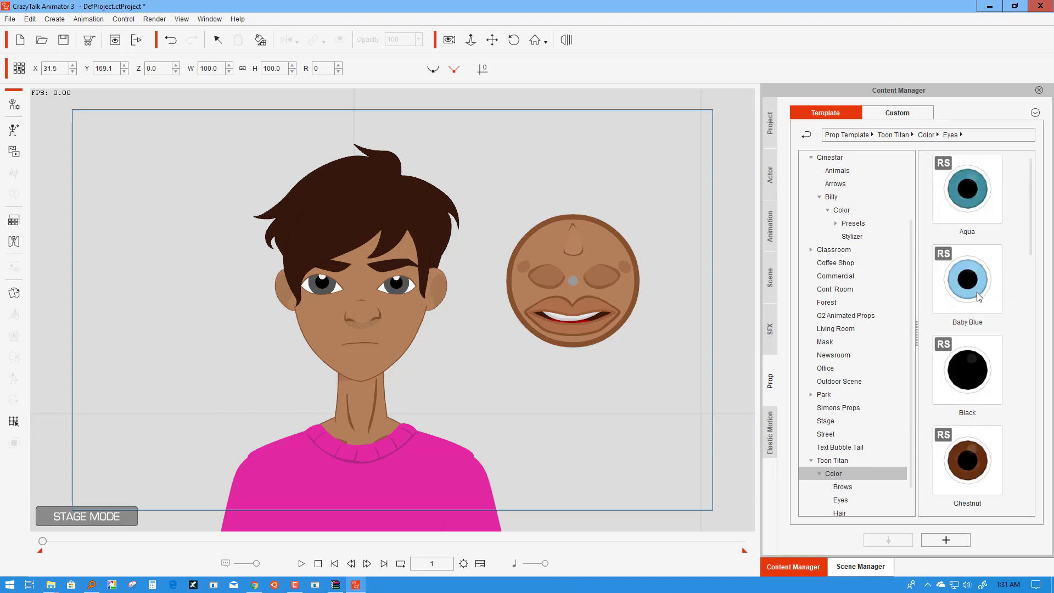
# Step: Add the Chestnut eye prop to the stage and apply its render style to the character's eyes
pyautogui.scroll(-3, 972, 328)
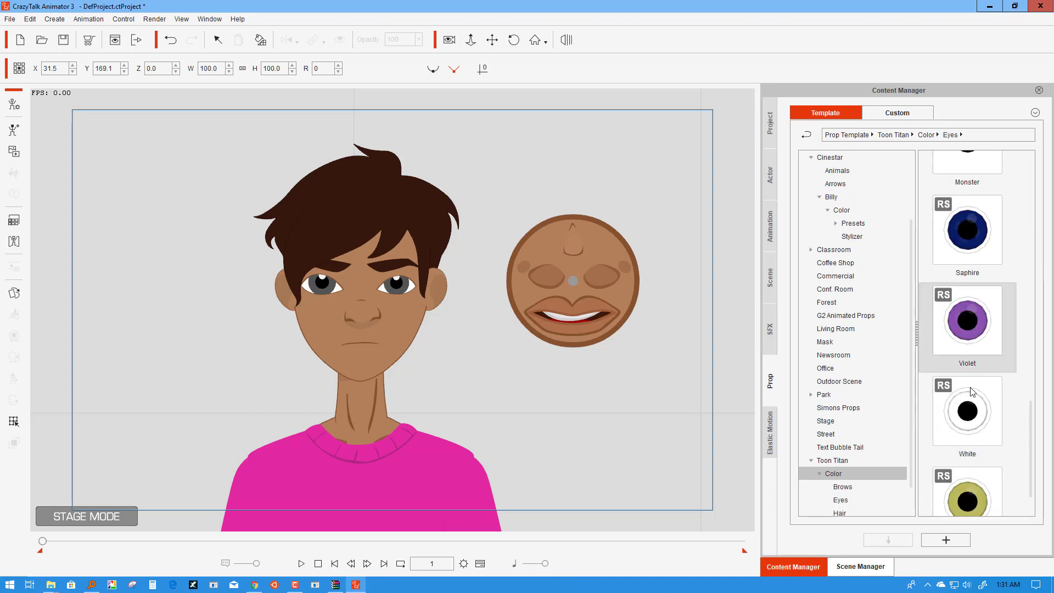
pyautogui.scroll(3, 972, 391)
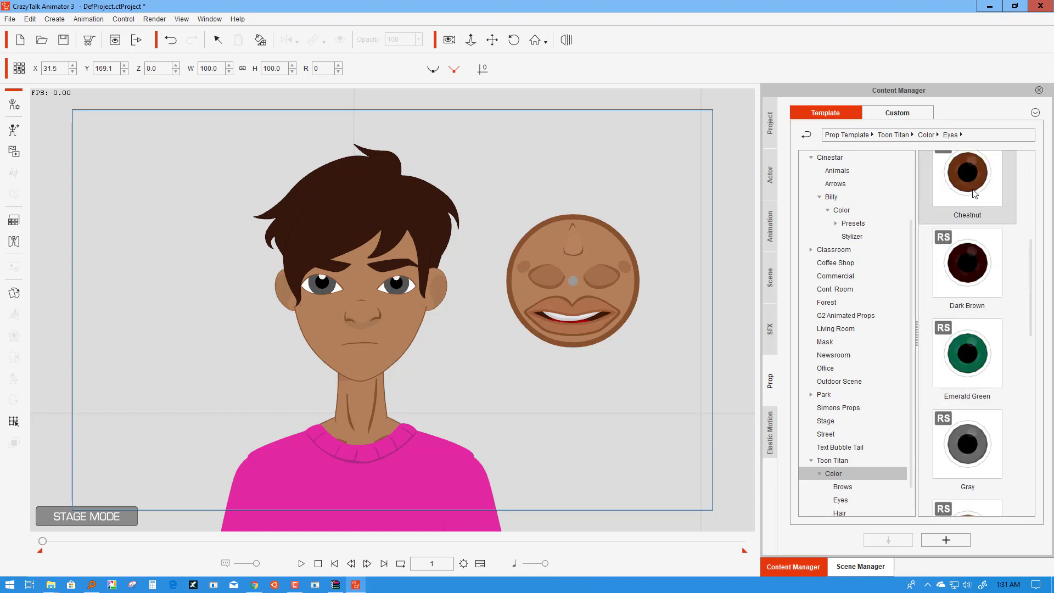
pyautogui.moveTo(974, 193); pyautogui.dragTo(506, 176)
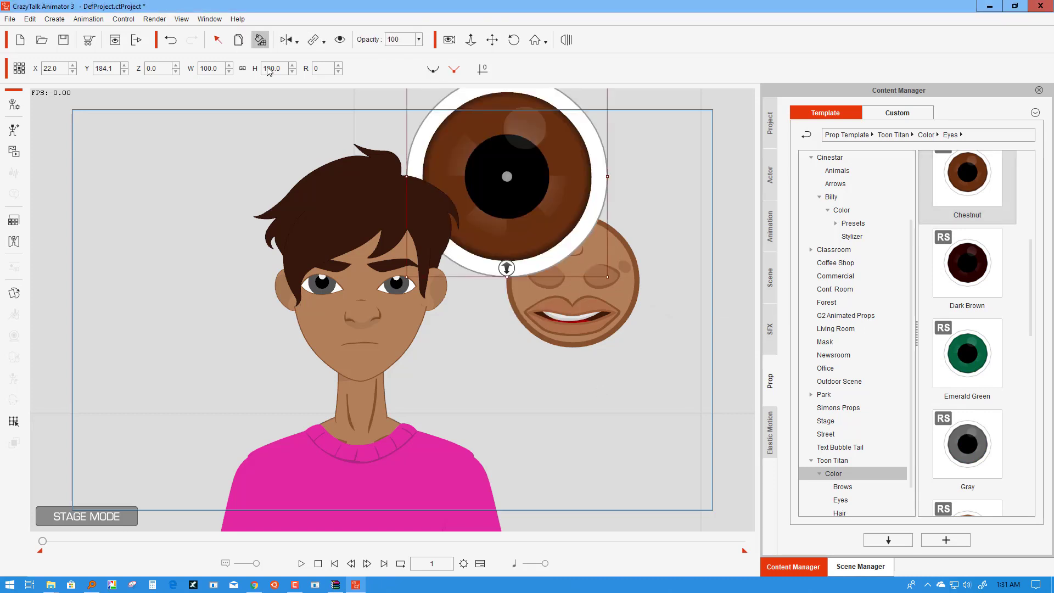
pyautogui.click(361, 284)
pyautogui.click(361, 283)
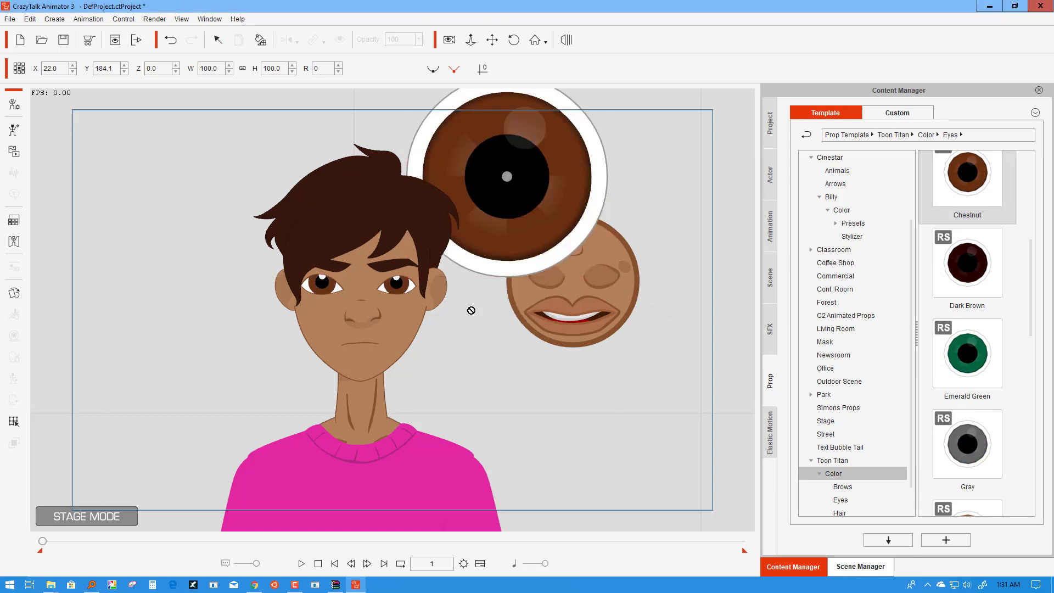
# Step: Delete the Chestnut eye and Hero Skin props from the stage
pyautogui.click(218, 40)
pyautogui.click(453, 104)
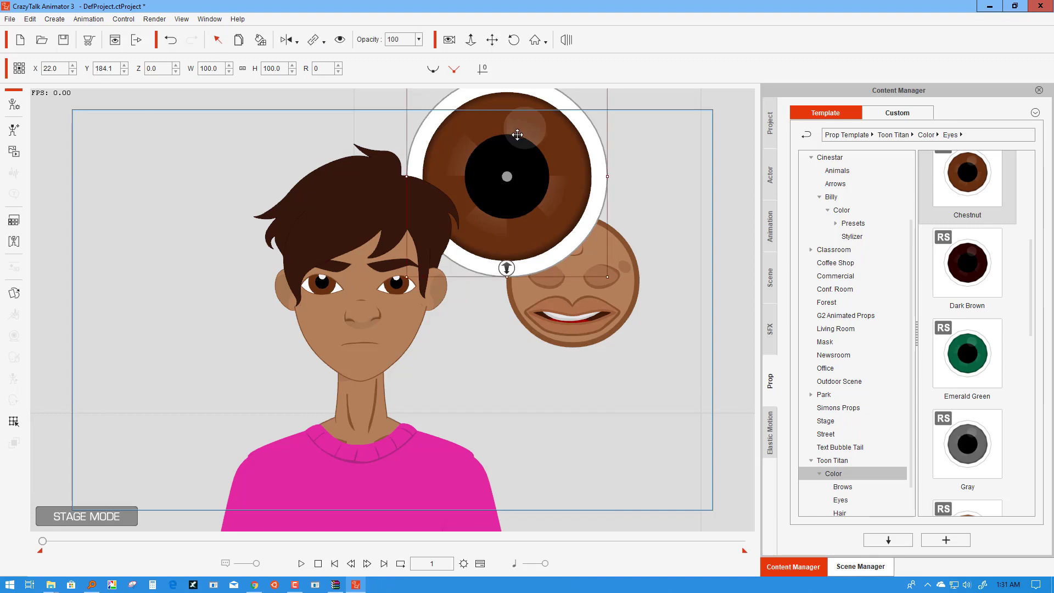
pyautogui.press('Delete')
pyautogui.click(581, 294)
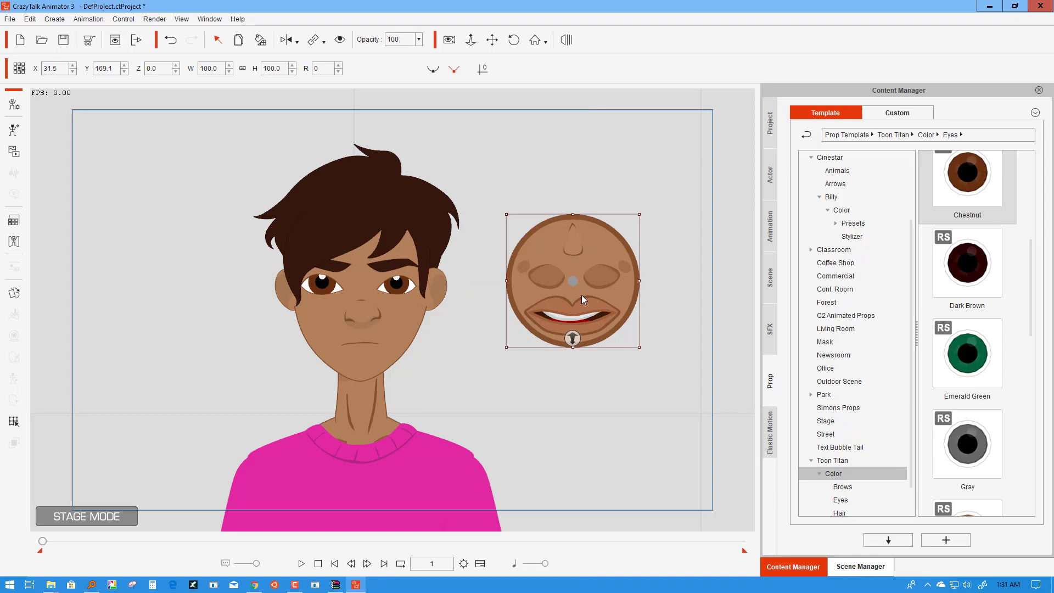
pyautogui.press('Delete')
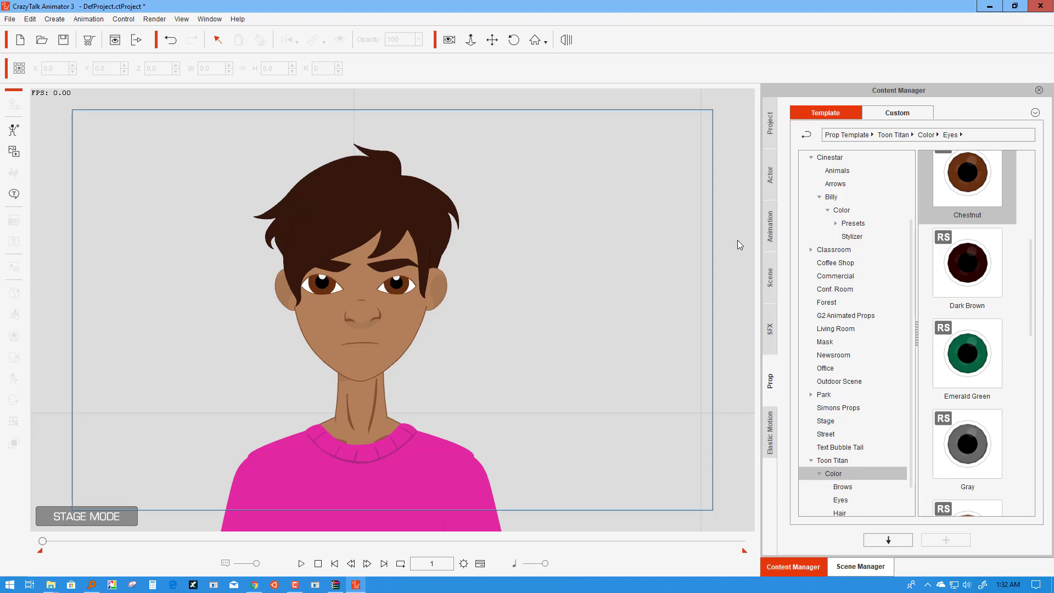
# Step: Add Kevin Base from the Toon Titan character templates and line him up beside the character in the pink sweater
pyautogui.click(768, 175)
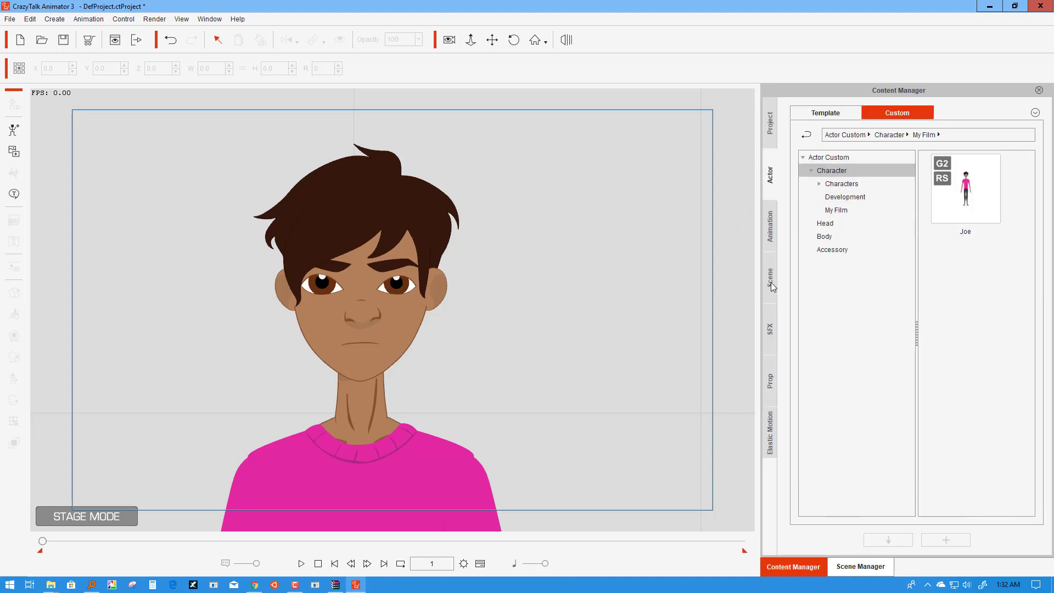
pyautogui.click(771, 229)
pyautogui.click(769, 194)
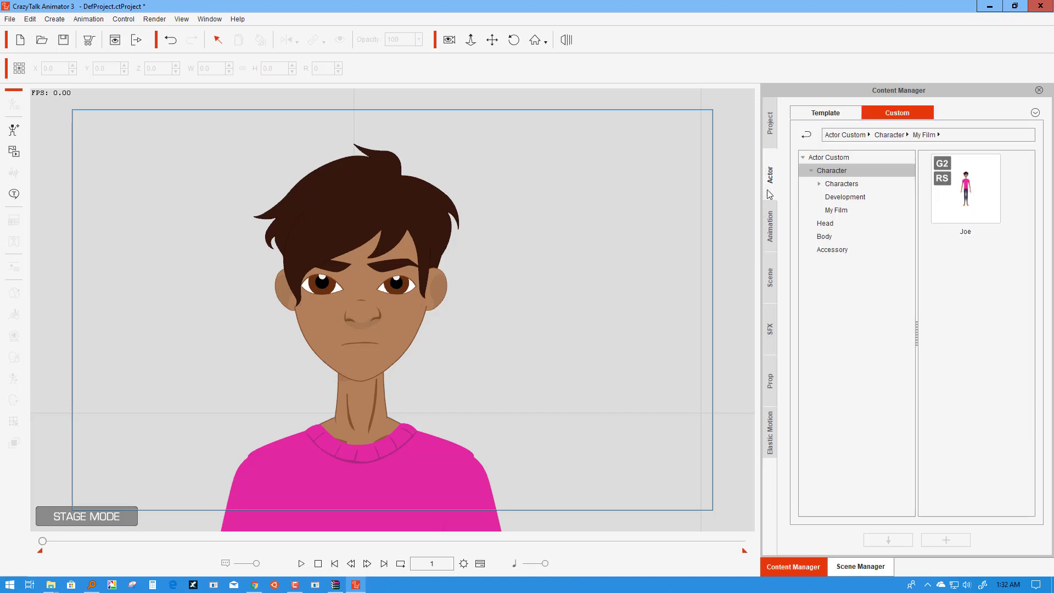
pyautogui.click(845, 185)
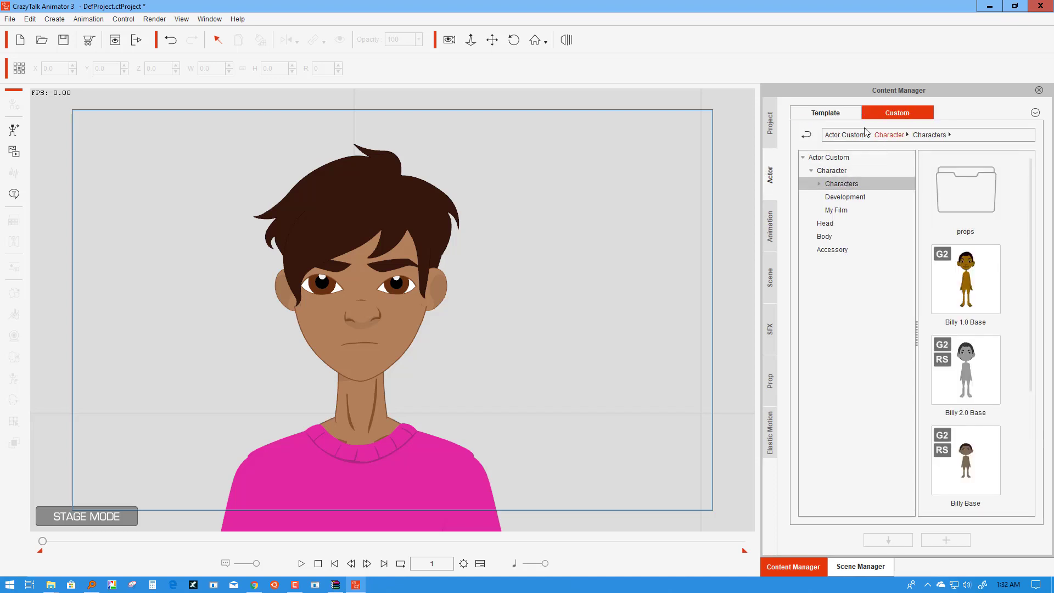
pyautogui.click(824, 112)
pyautogui.scroll(-5, 984, 303)
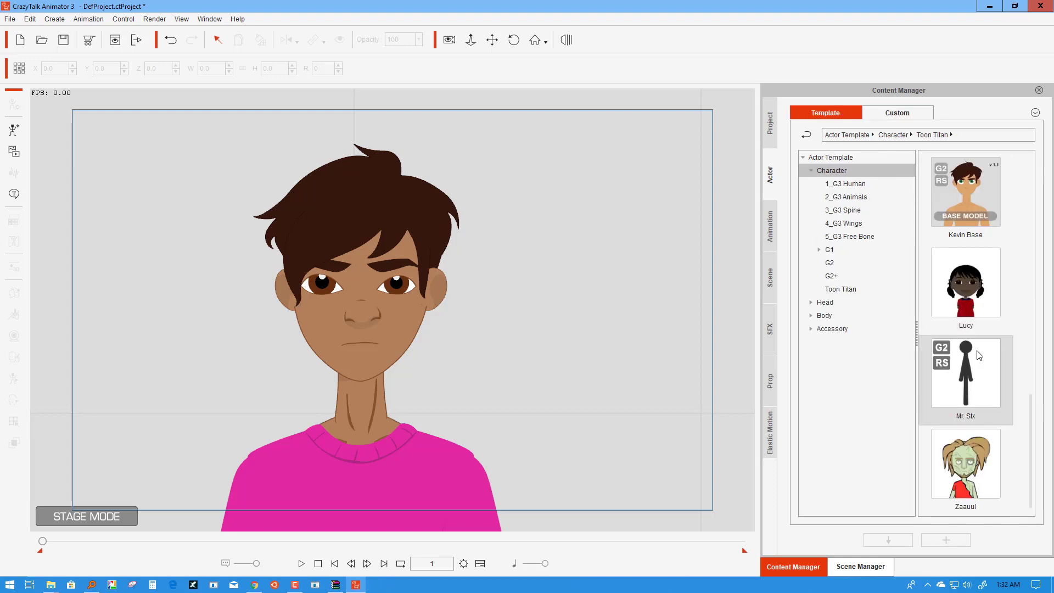
pyautogui.moveTo(965, 192); pyautogui.dragTo(532, 369)
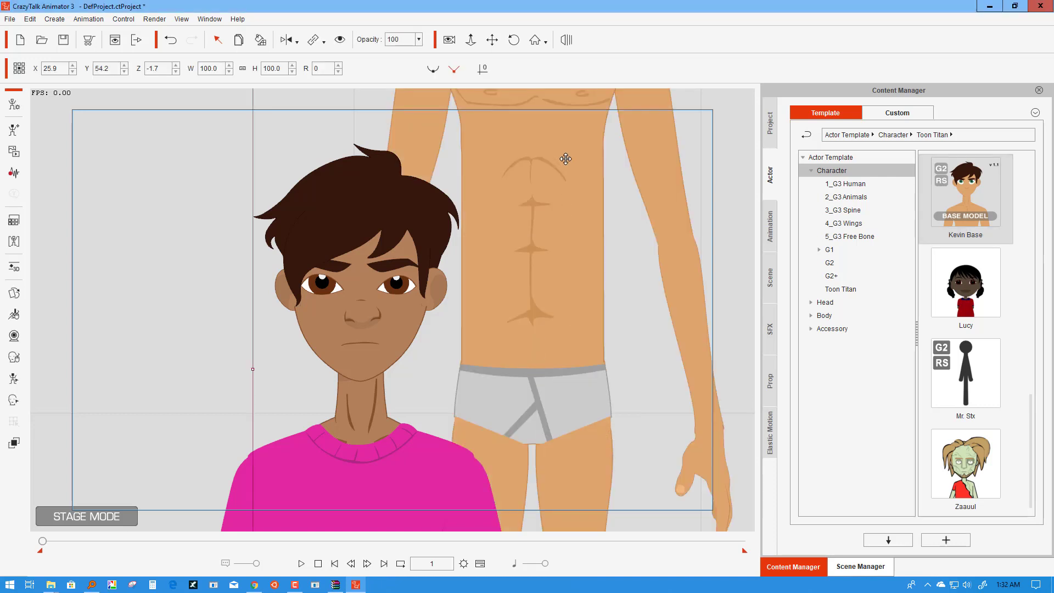
pyautogui.moveTo(580, 228); pyautogui.dragTo(591, 426)
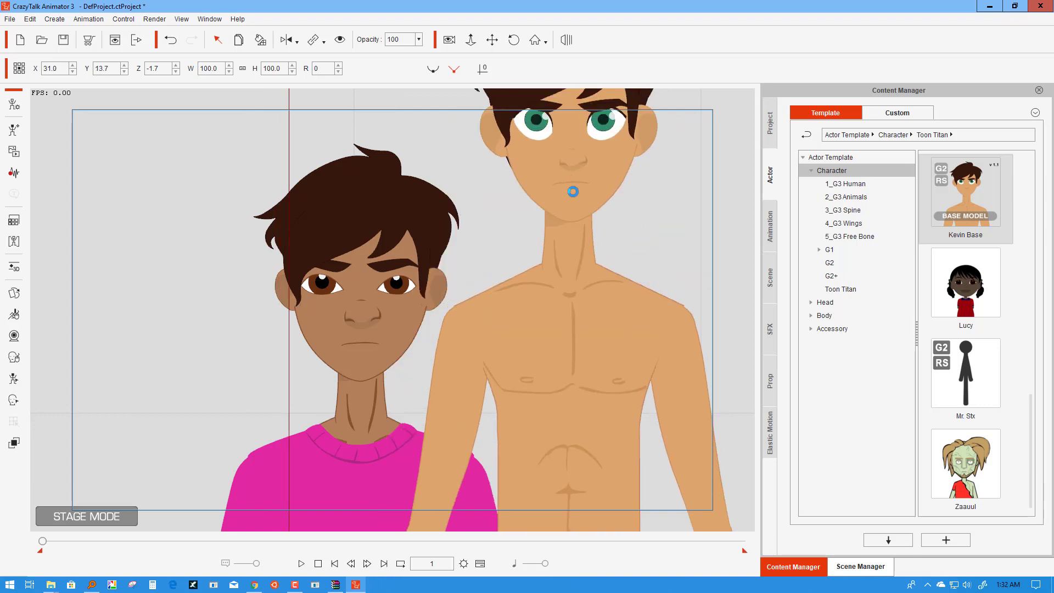
pyautogui.moveTo(567, 193); pyautogui.dragTo(581, 334)
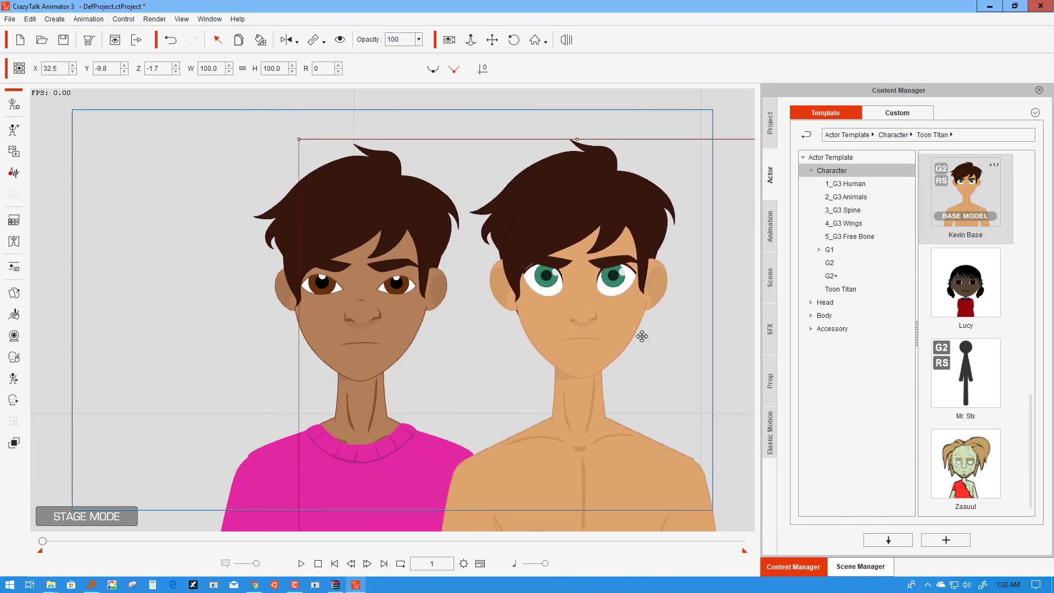
# Step: Delete the character in the pink sweater and put Lucy from the Toon Titan templates in its place
pyautogui.click(389, 298)
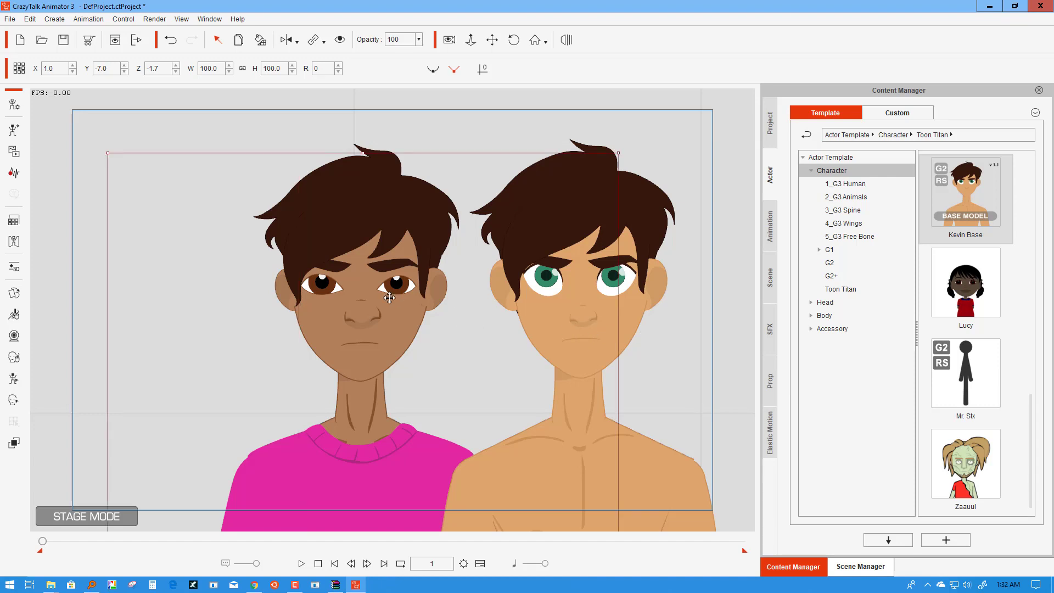
pyautogui.press('Delete')
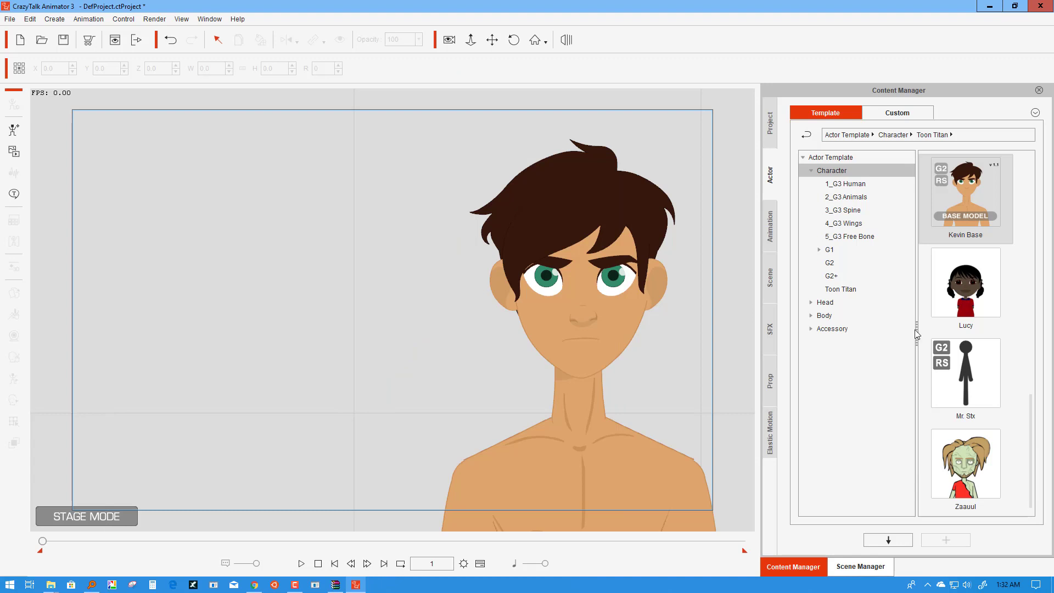
pyautogui.moveTo(974, 301); pyautogui.dragTo(249, 355)
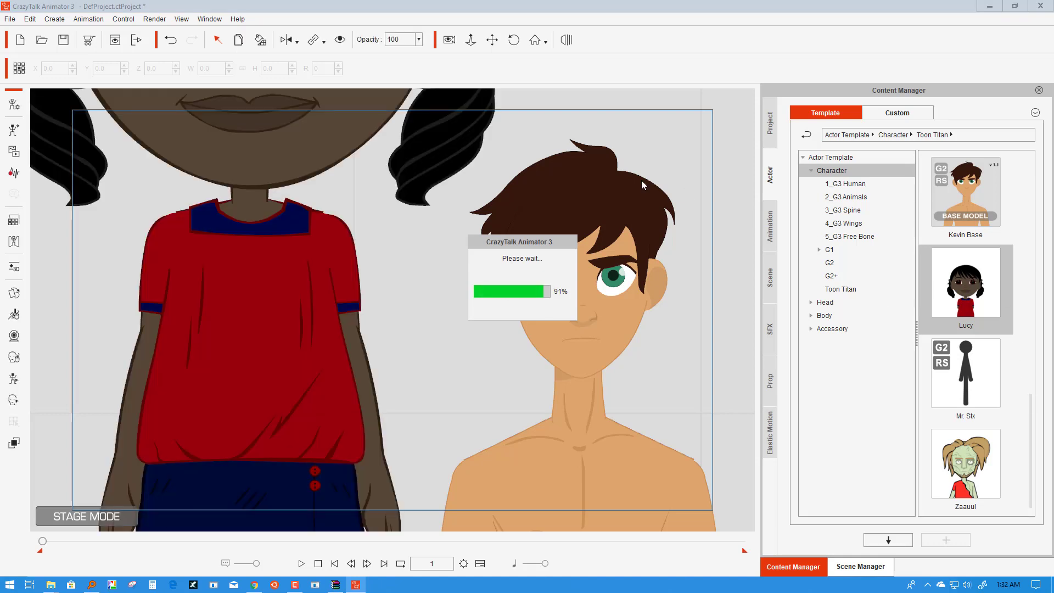
pyautogui.moveTo(253, 197); pyautogui.dragTo(262, 400)
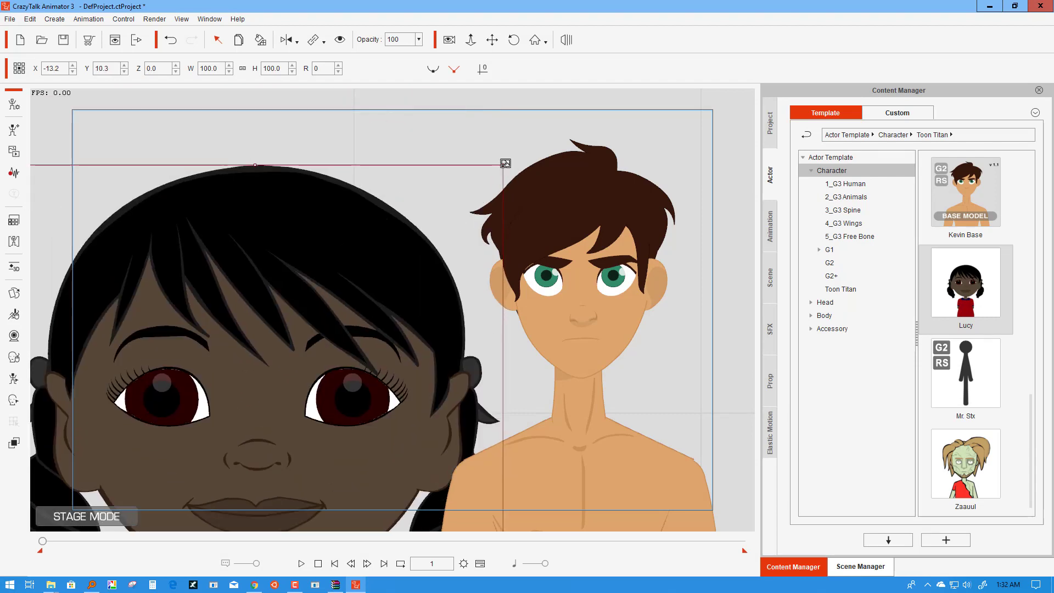
# Step: Scale Lucy down to 58.2% and position her beside Kevin with their heads at a similar height
pyautogui.moveTo(504, 163); pyautogui.dragTo(295, 483)
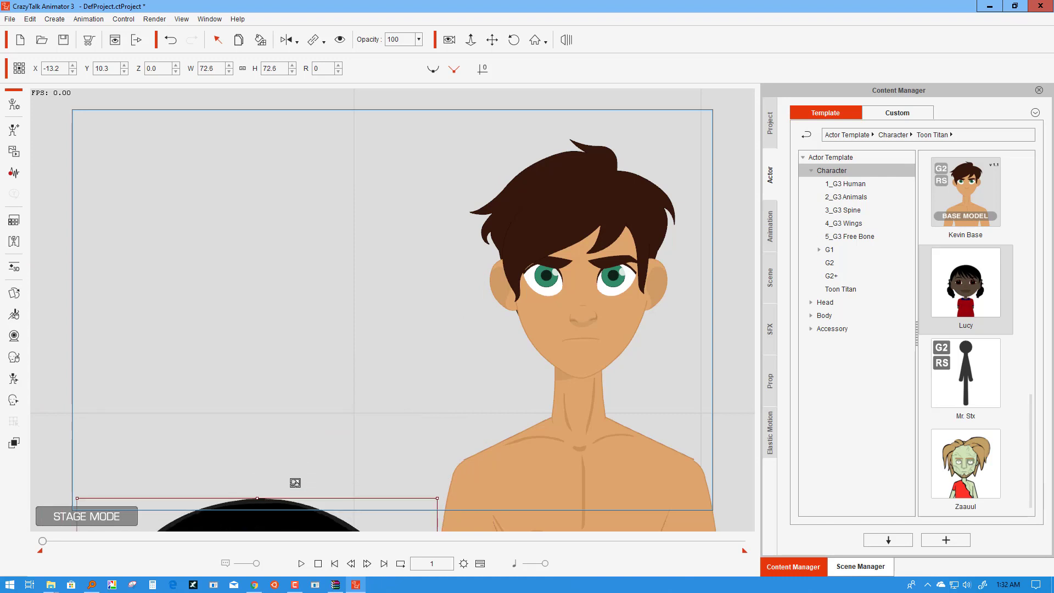
pyautogui.moveTo(278, 520); pyautogui.dragTo(282, 171)
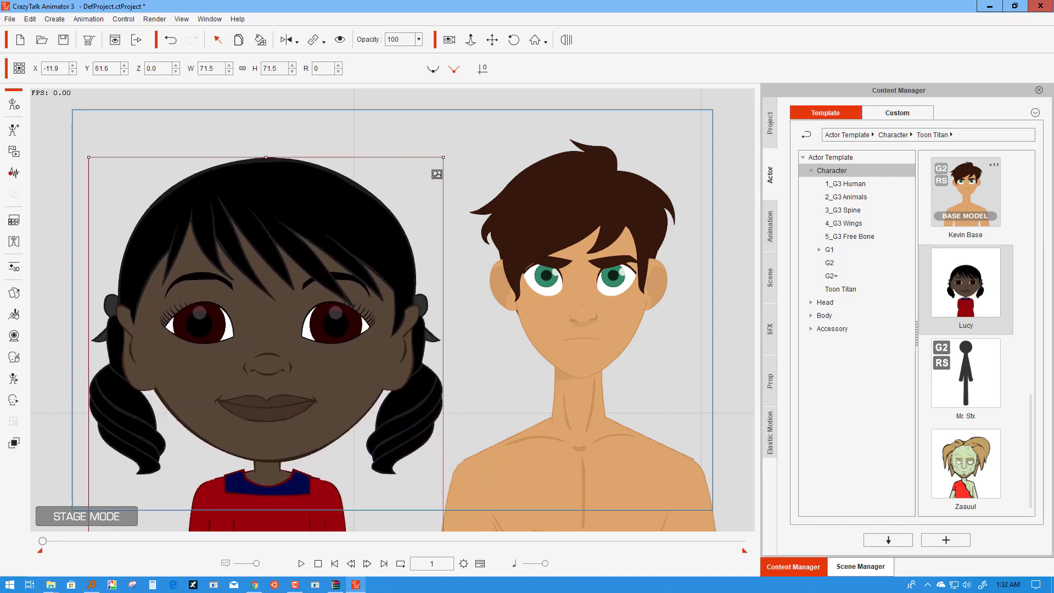
pyautogui.moveTo(436, 174); pyautogui.dragTo(313, 369)
pyautogui.moveTo(322, 290); pyautogui.dragTo(315, 198)
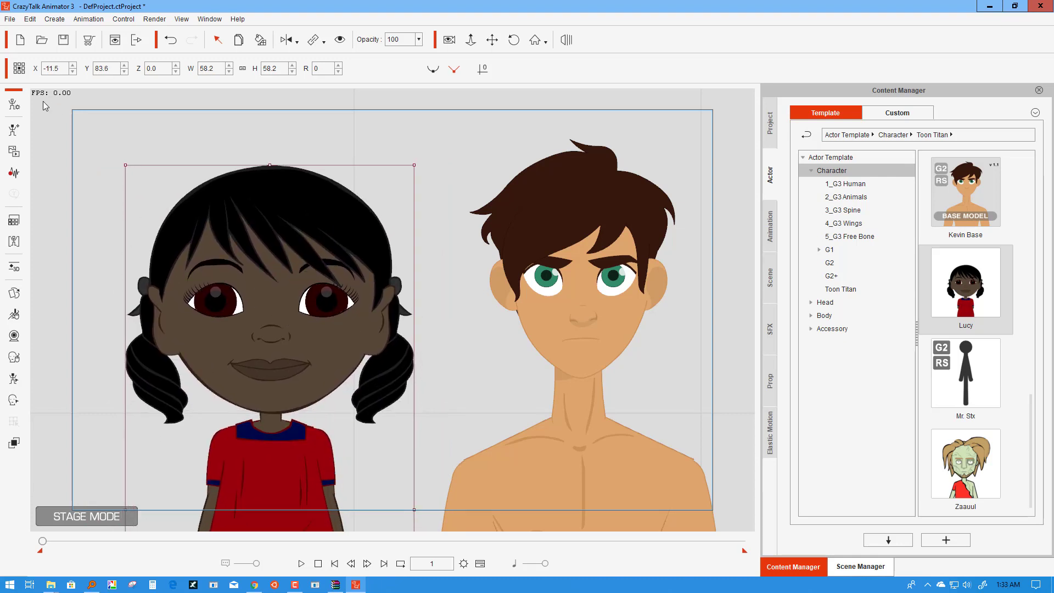
# Step: Open Lucy in Composer mode and save her eyes to the custom Eye library as Lucy
pyautogui.click(13, 104)
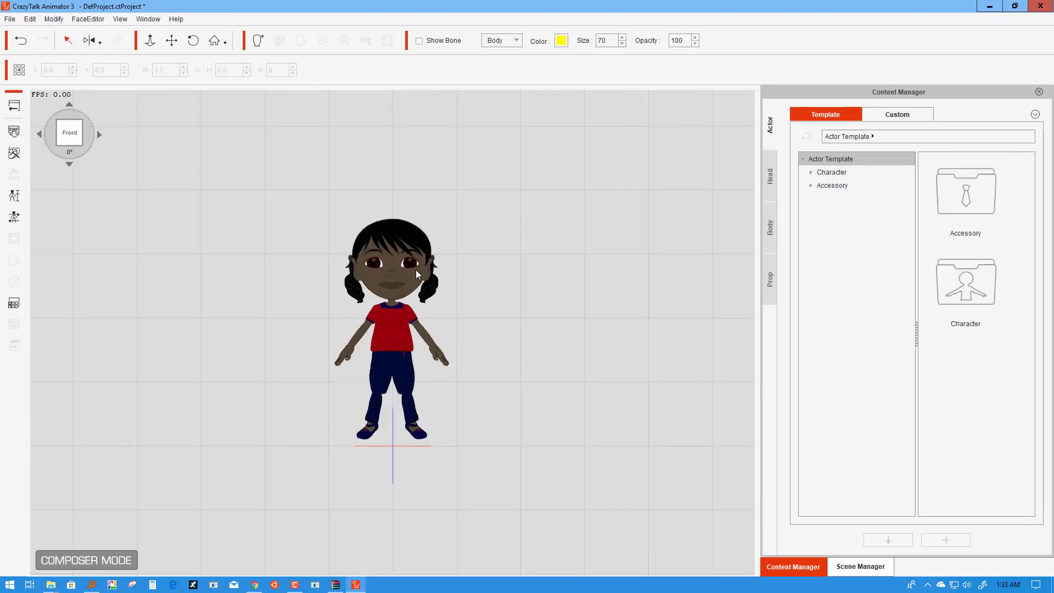
pyautogui.click(414, 268)
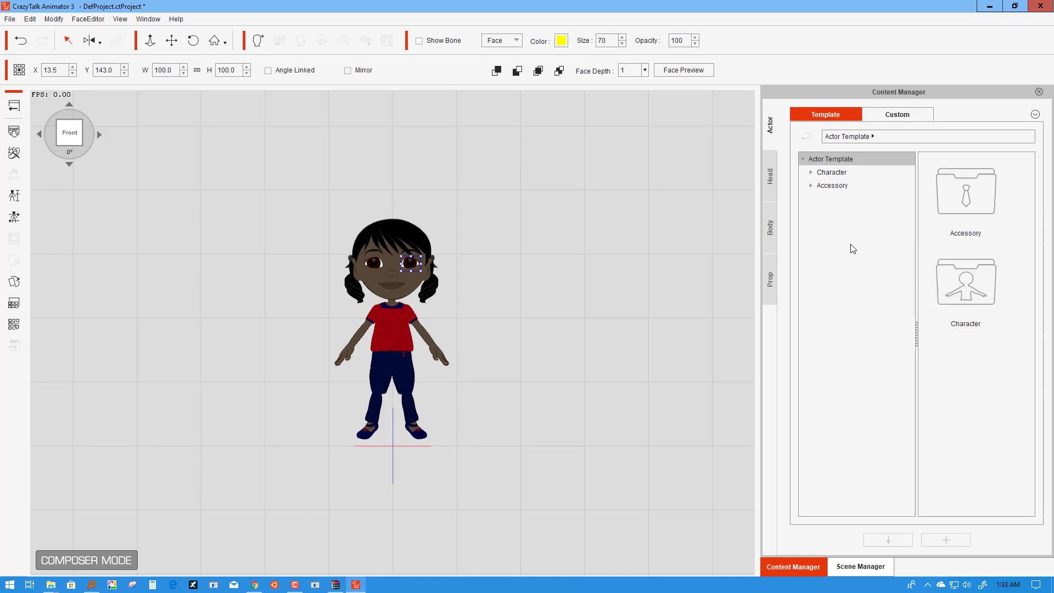
pyautogui.click(770, 180)
pyautogui.click(900, 115)
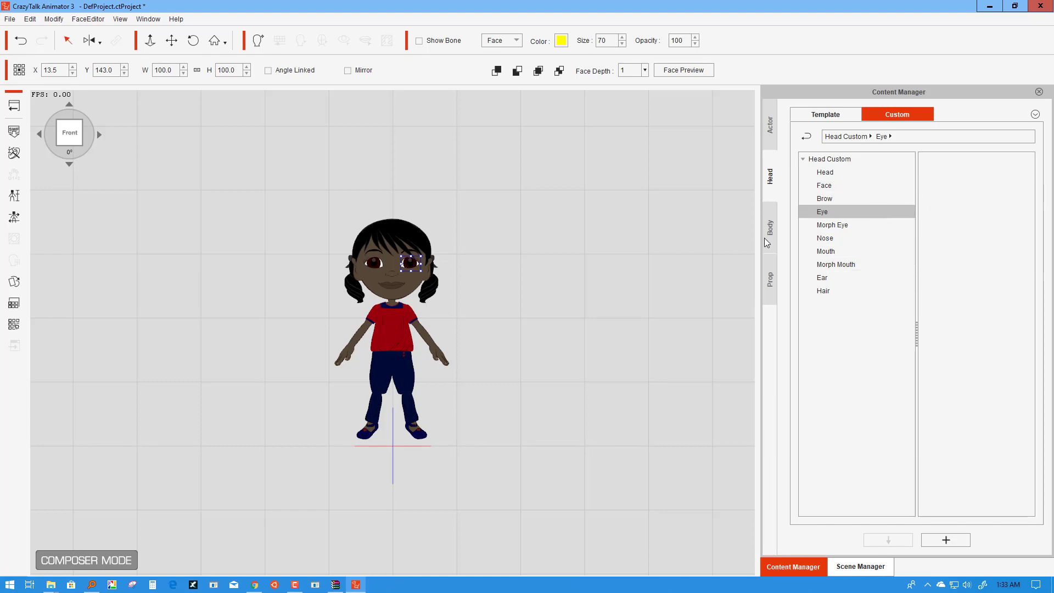
pyautogui.click(964, 540)
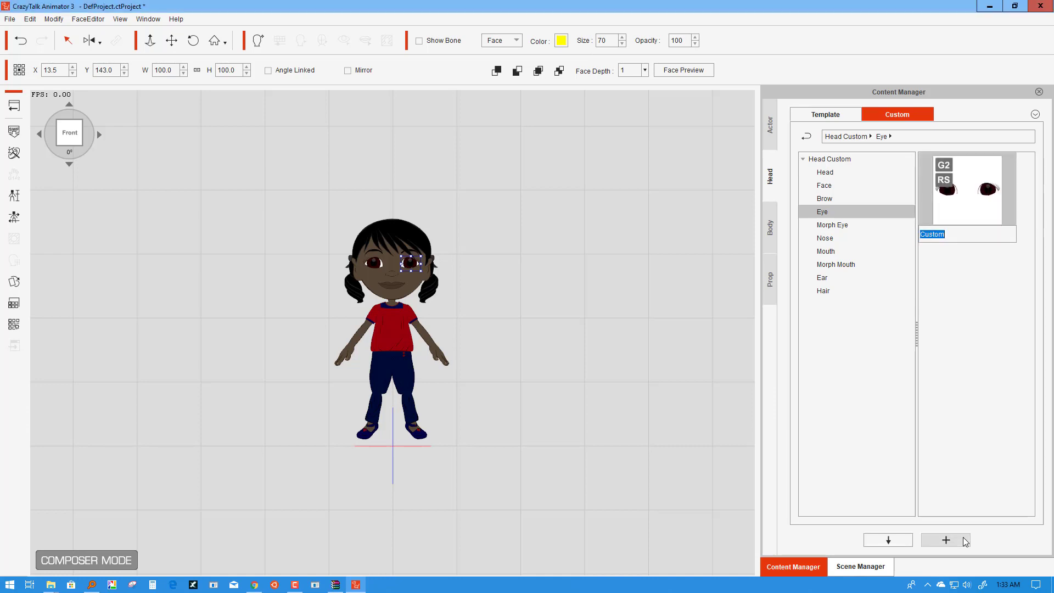
pyautogui.write('Lucy')
pyautogui.press('Return')
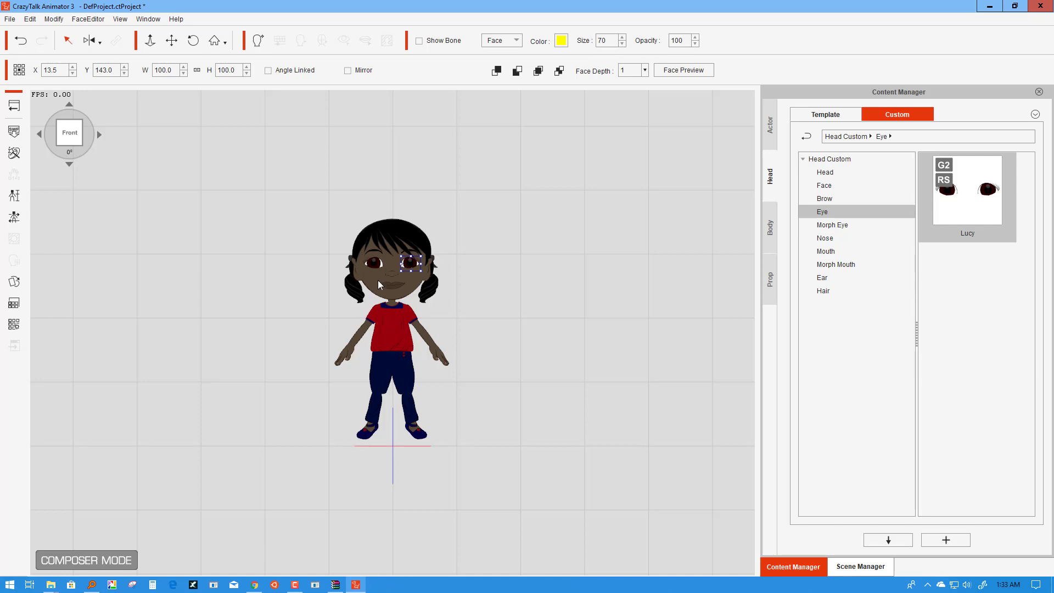
# Step: Select Lucy's nose with the face part map and add a new file to the custom Eye library, keeping the existing Lucy entry
pyautogui.click(391, 271)
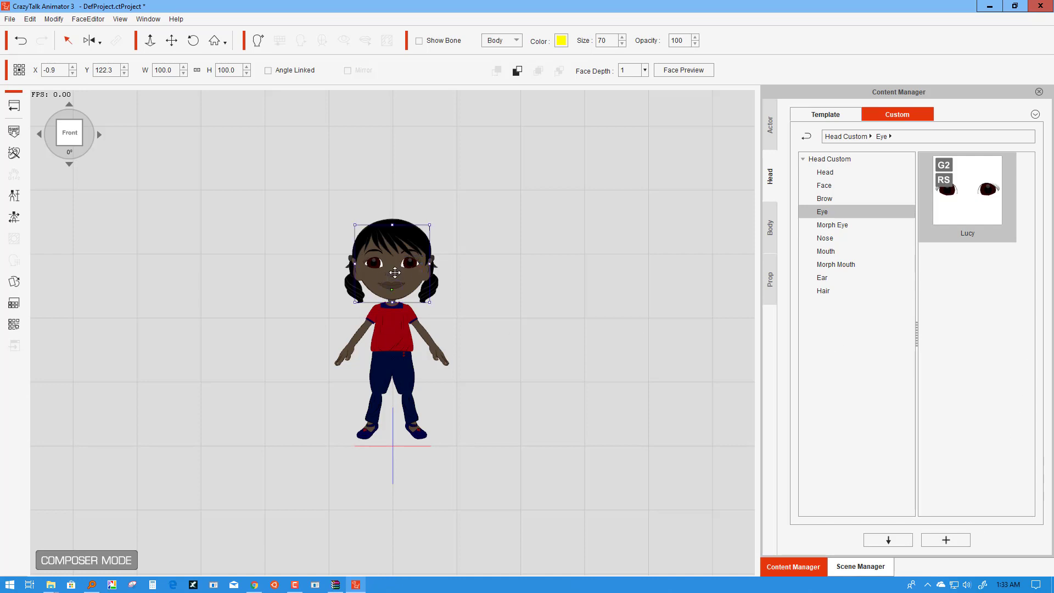
pyautogui.click(393, 271)
pyautogui.click(859, 566)
pyautogui.click(872, 114)
pyautogui.click(885, 196)
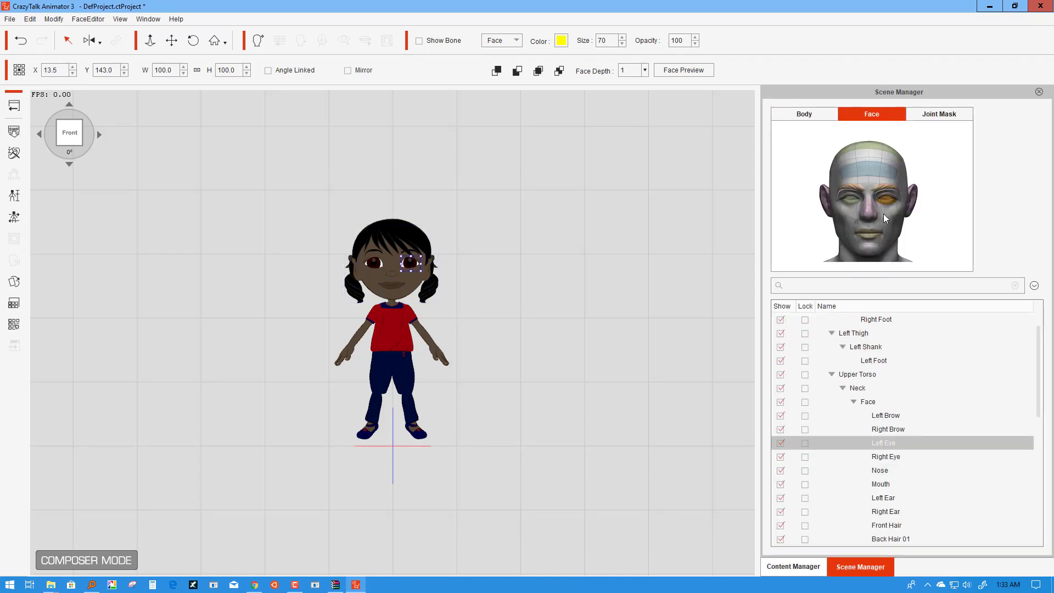
pyautogui.click(873, 214)
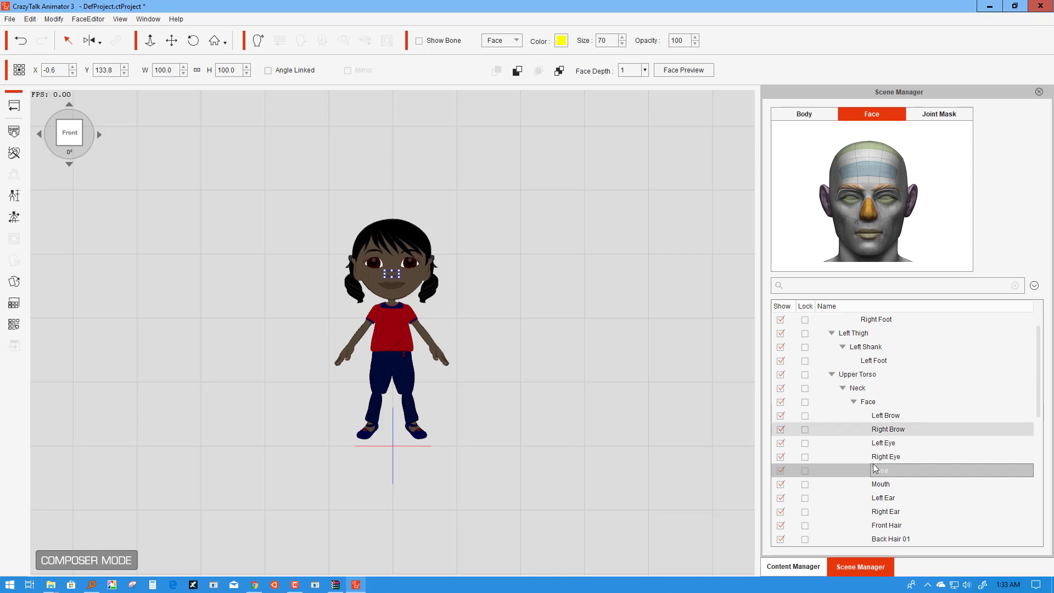
pyautogui.click(819, 567)
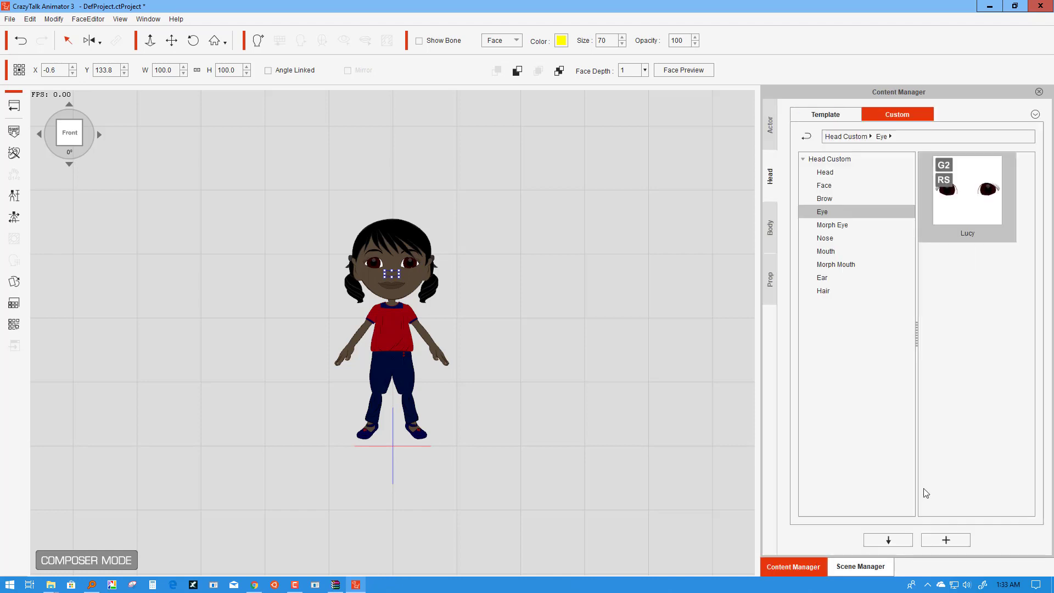
pyautogui.click(945, 540)
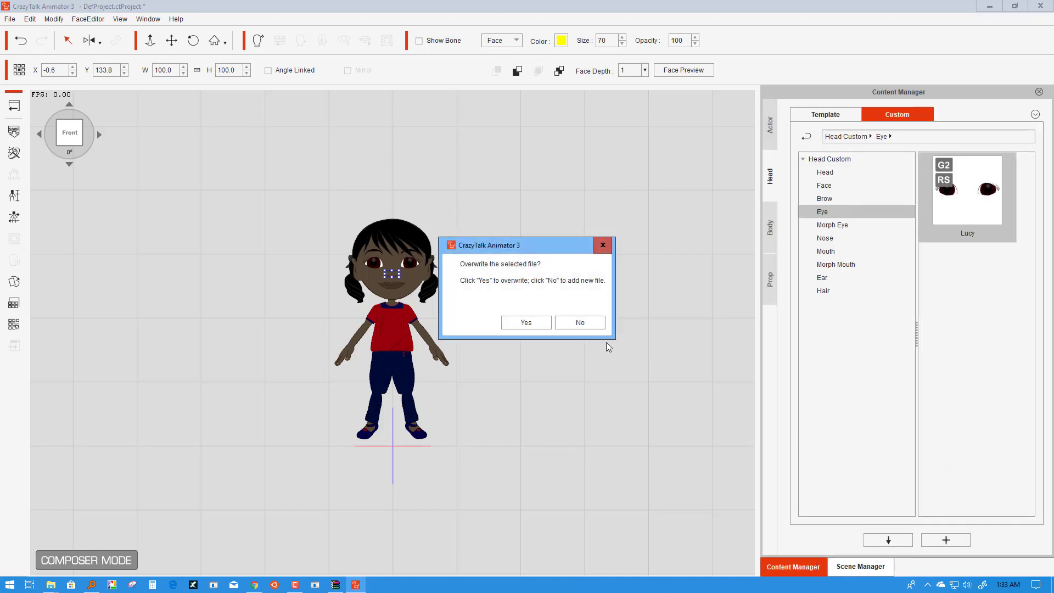
pyautogui.click(579, 324)
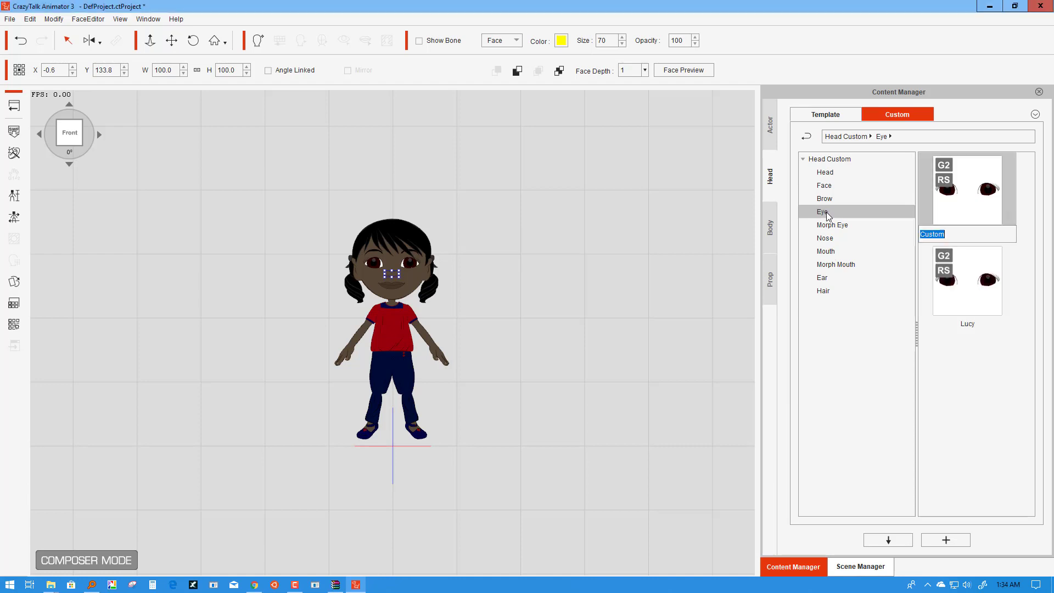
pyautogui.click(984, 387)
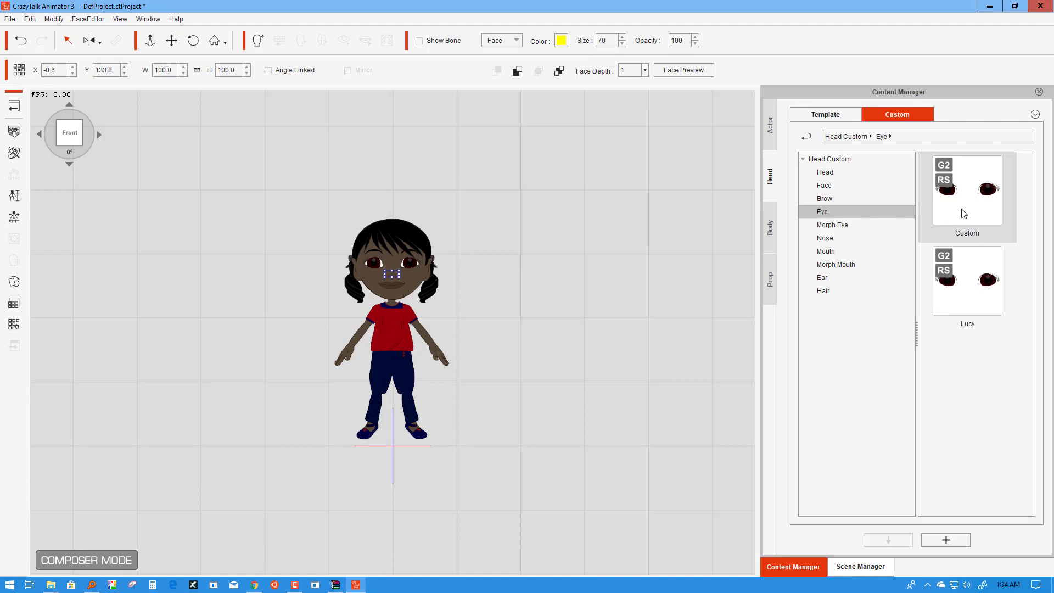
# Step: Save Lucy's nose to the custom Nose library as Lucy
pyautogui.click(837, 239)
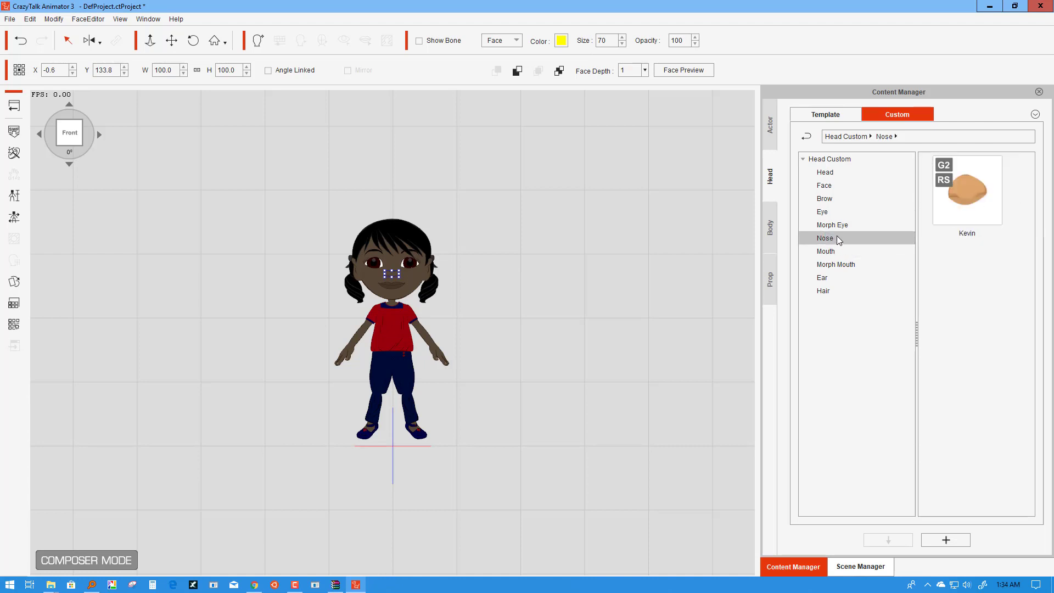
pyautogui.click(965, 543)
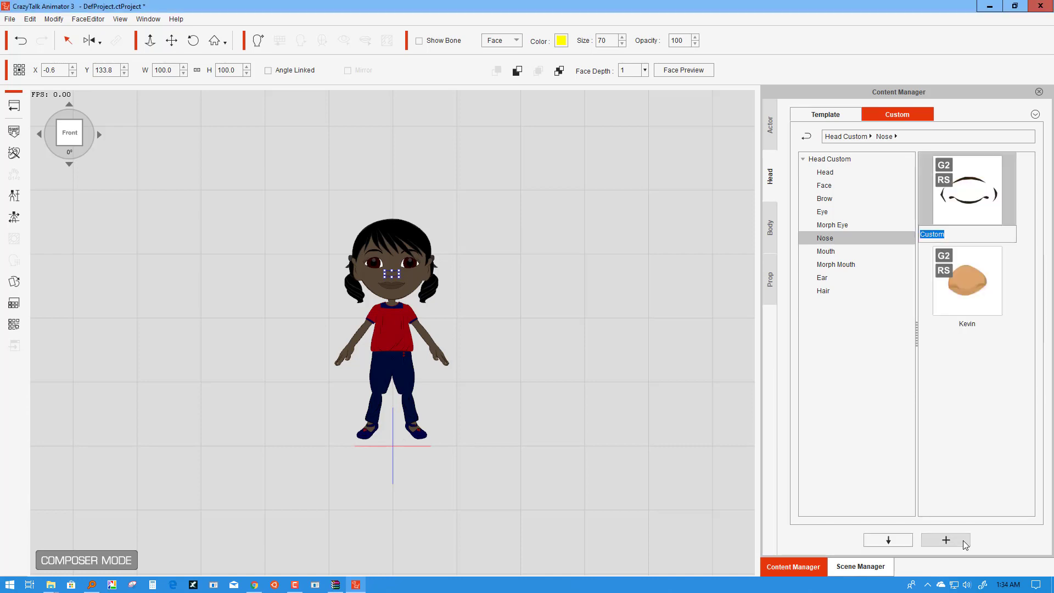
pyautogui.write('Lucy')
pyautogui.press('Return')
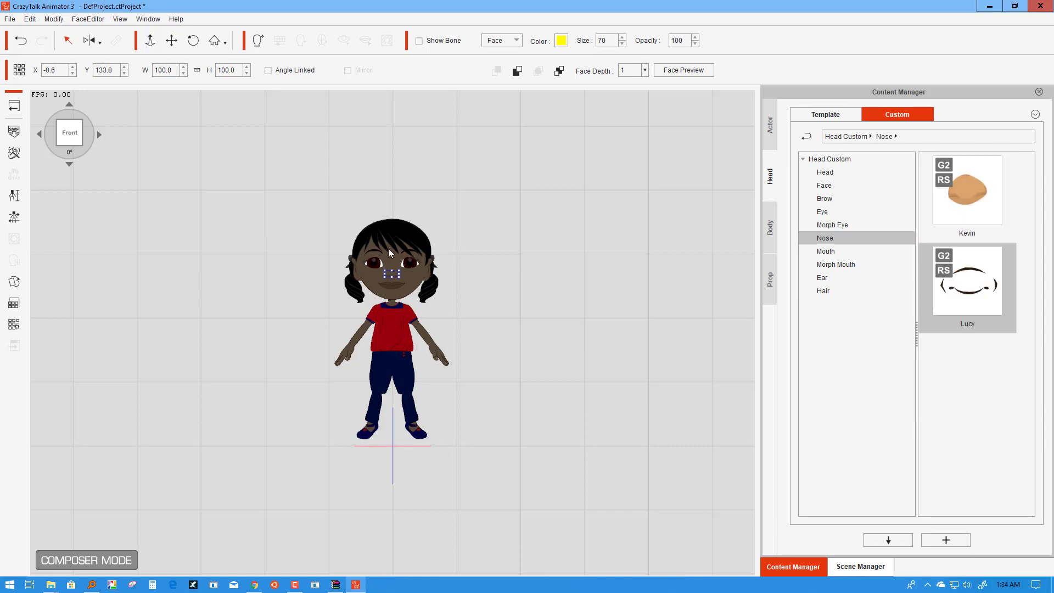
# Step: Save Lucy's eyebrows to the custom Brow library as Lucy
pyautogui.click(373, 251)
pyautogui.click(825, 198)
pyautogui.click(960, 540)
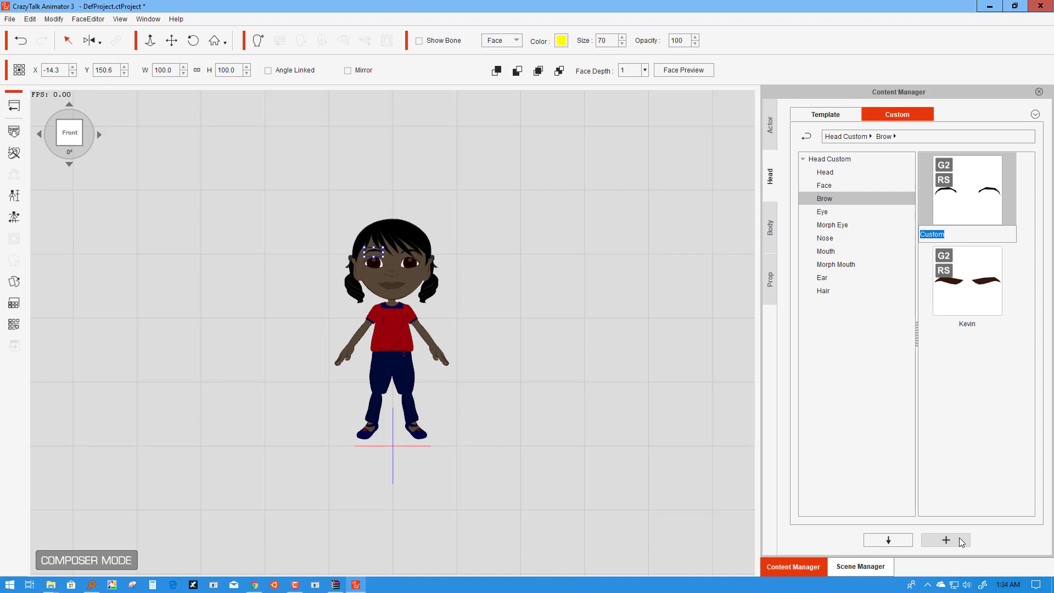
pyautogui.write('Lucy')
pyautogui.press('Return')
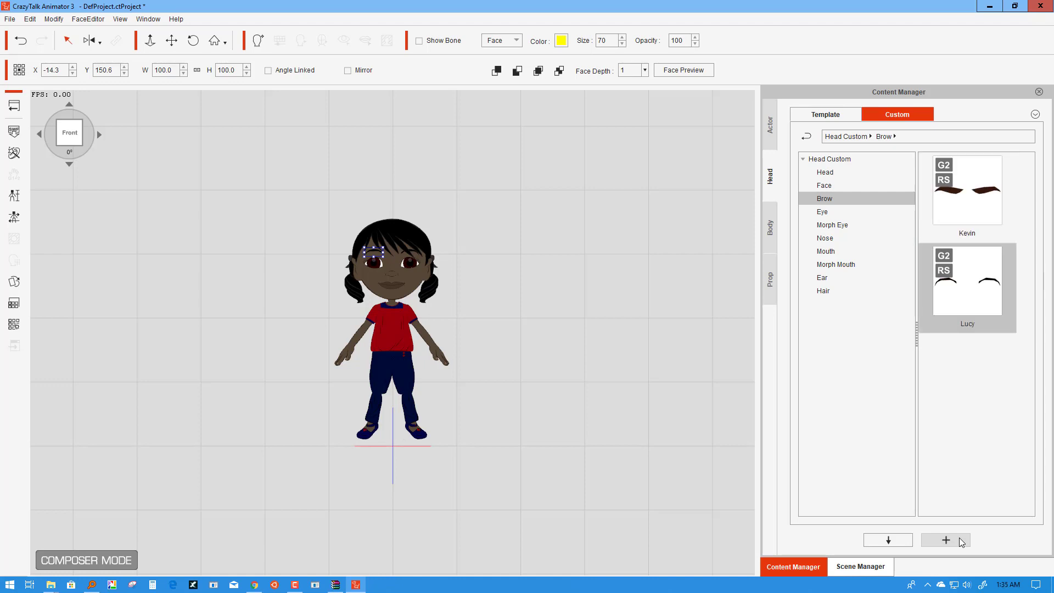
pyautogui.click(894, 367)
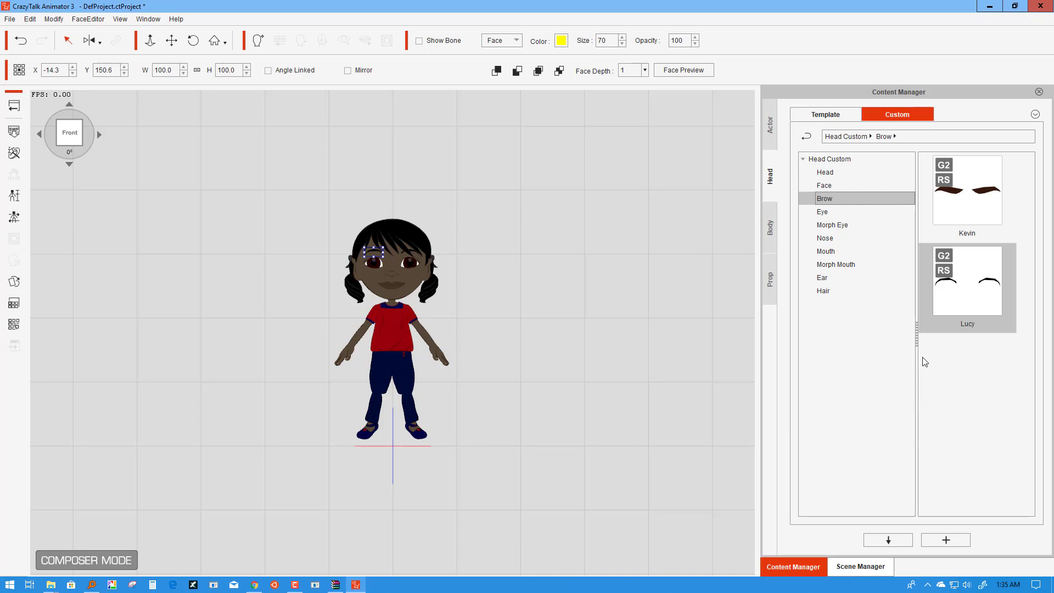
# Step: Save Lucy's mouth to the custom Mouth library under the name Mouth
pyautogui.click(407, 286)
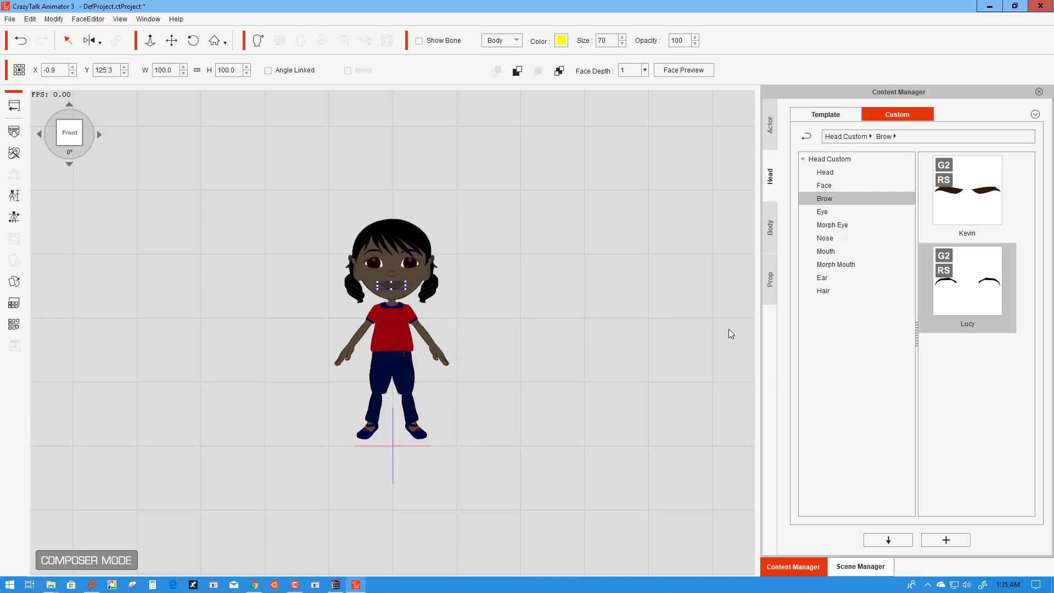
pyautogui.click(839, 256)
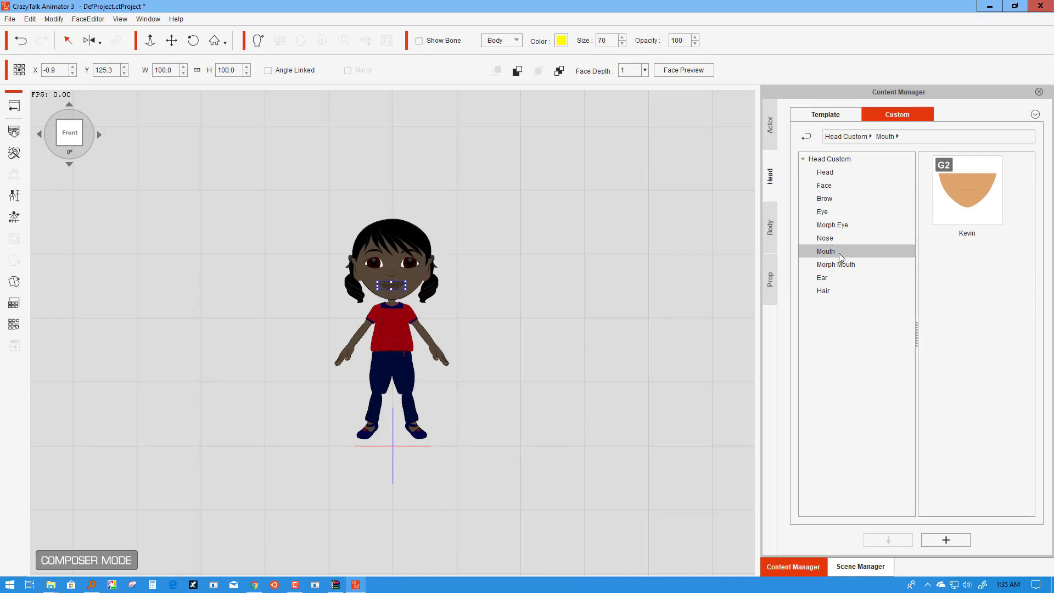
pyautogui.click(925, 540)
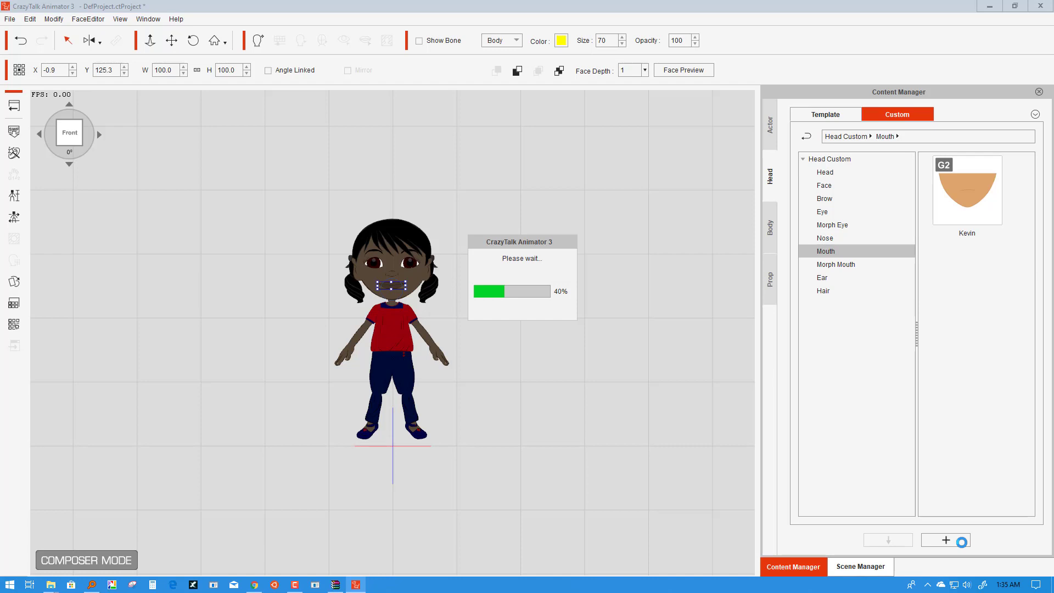
pyautogui.write('Mouth')
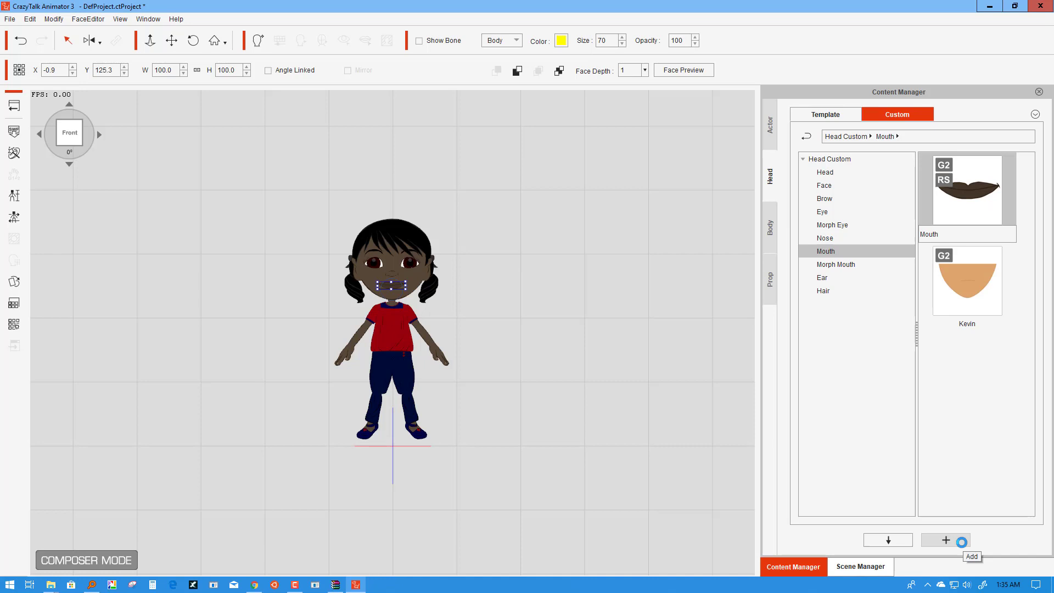
pyautogui.press('Return')
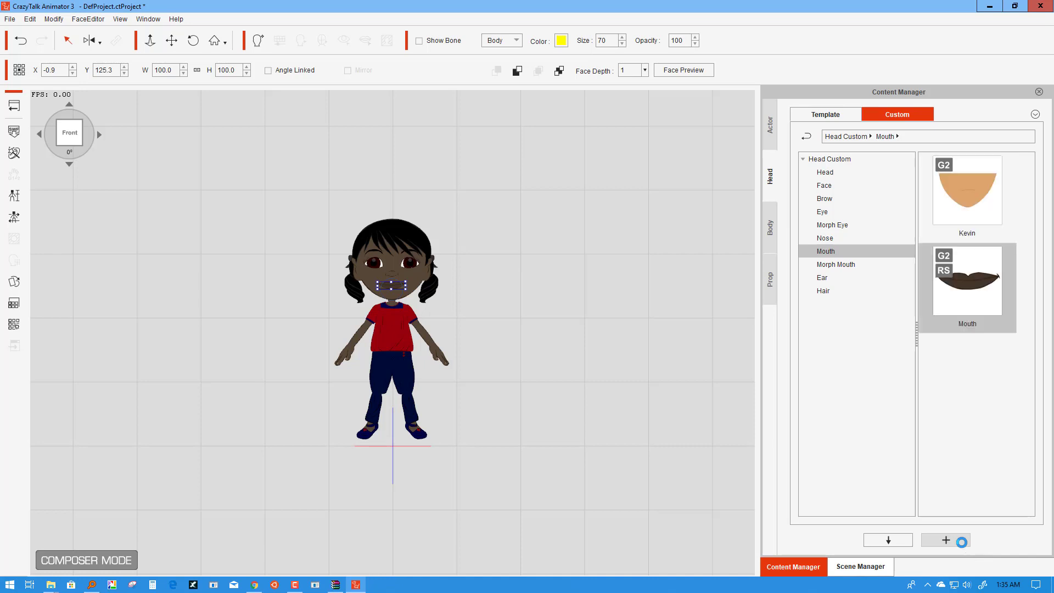
# Step: Save Lucy's hair with its pigtails to the custom Hair library as Lucy
pyautogui.click(433, 290)
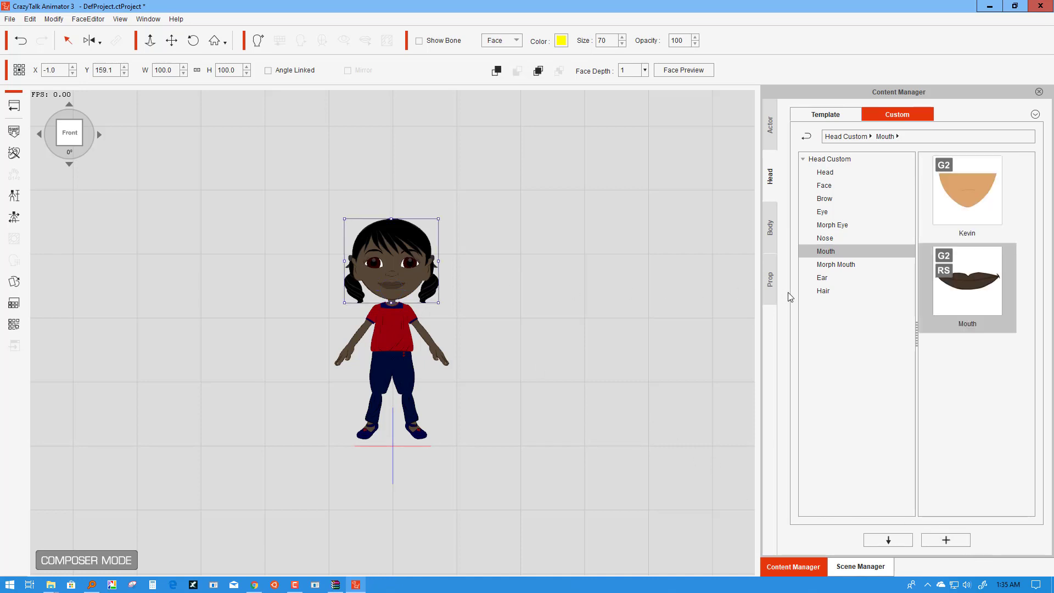
pyautogui.click(826, 290)
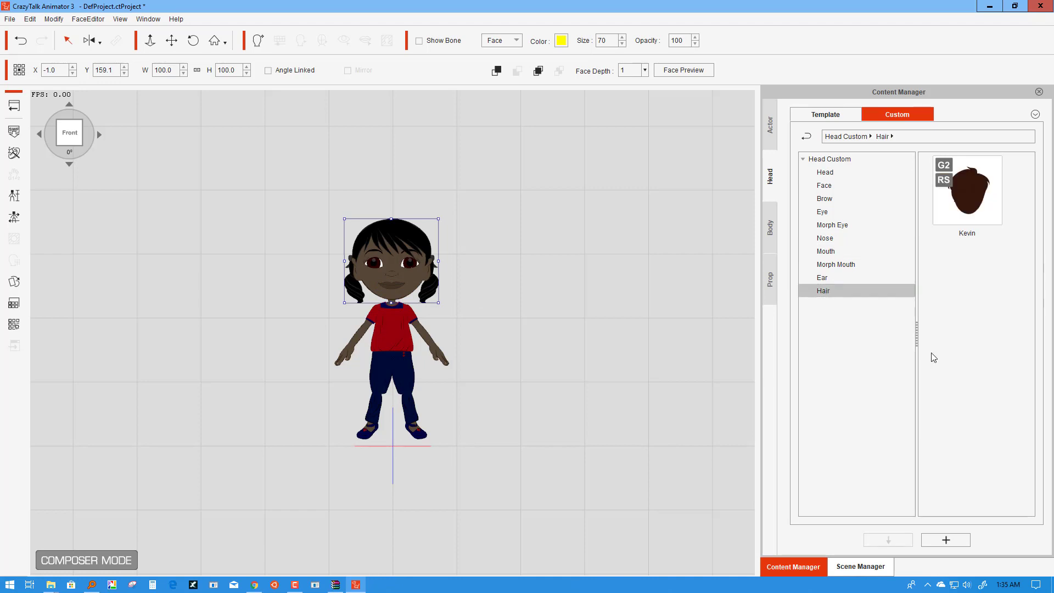
pyautogui.click(944, 540)
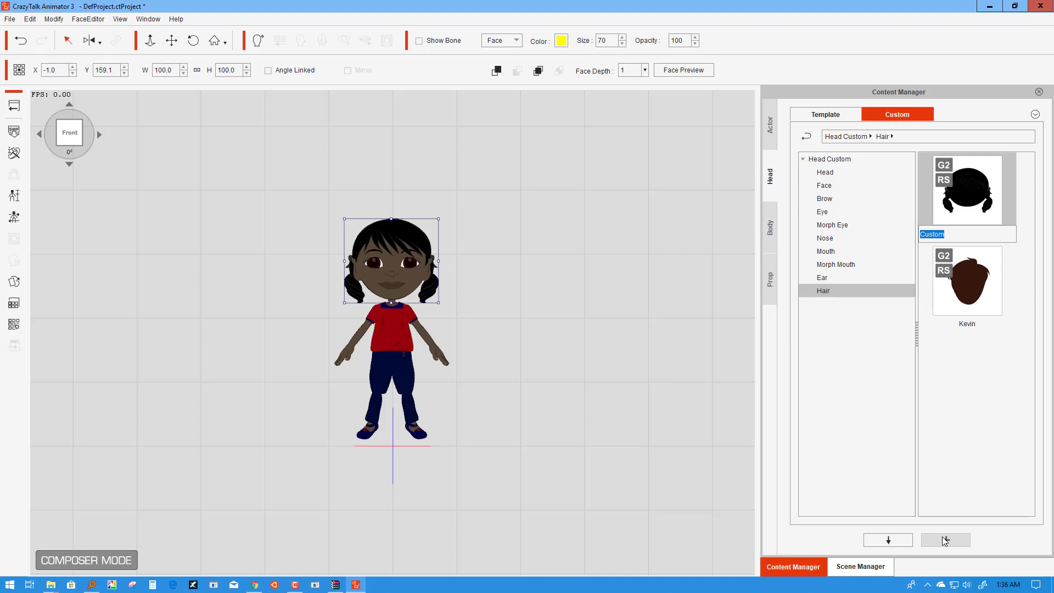
pyautogui.write('Lucy')
pyautogui.press('Return')
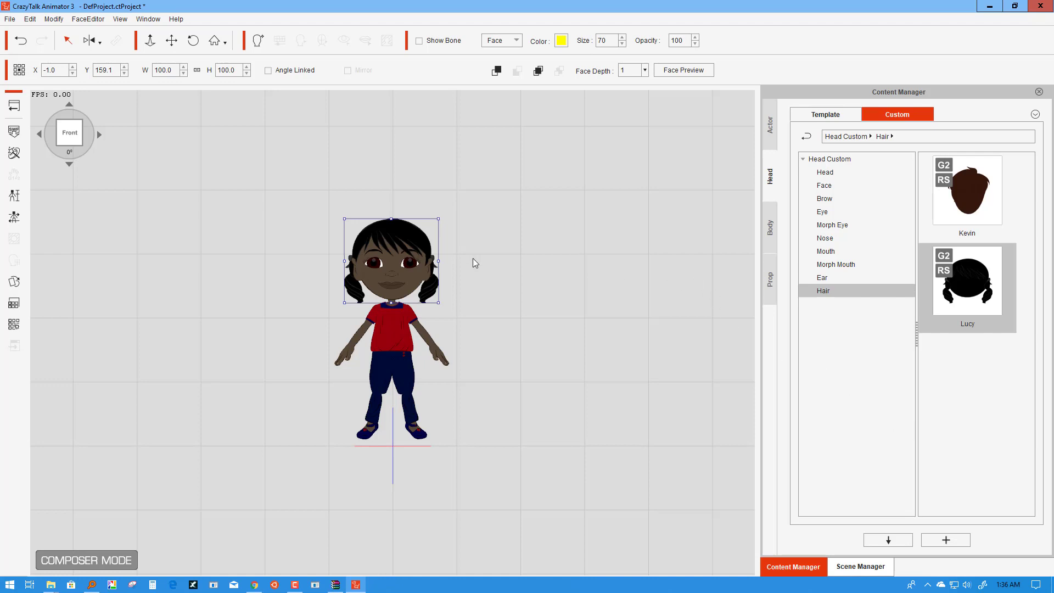
# Step: Save Lucy's ears to the custom Ear library as Lucy
pyautogui.click(356, 272)
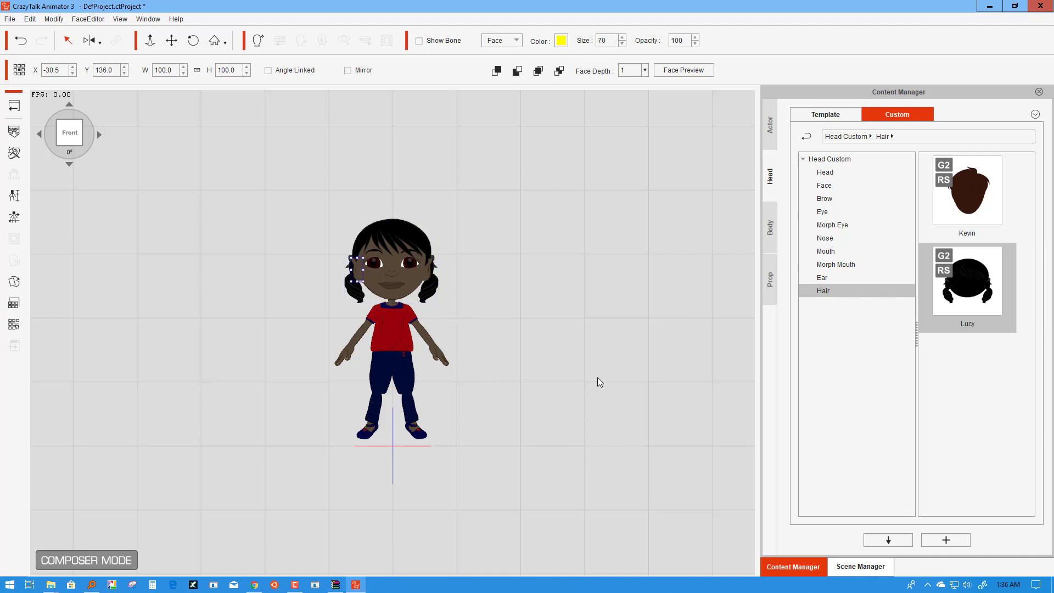
pyautogui.click(824, 278)
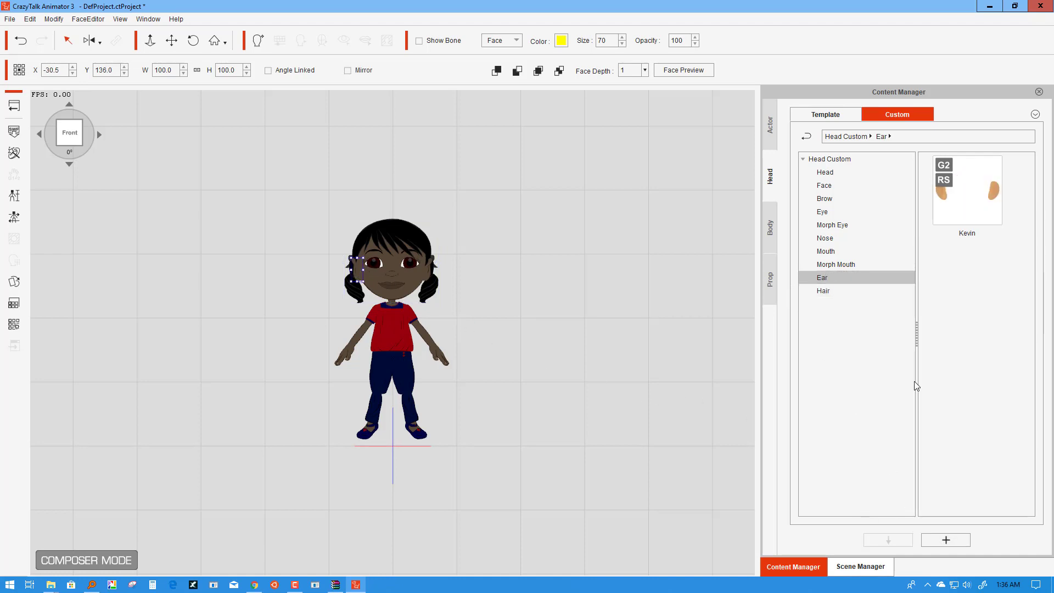
pyautogui.click(964, 542)
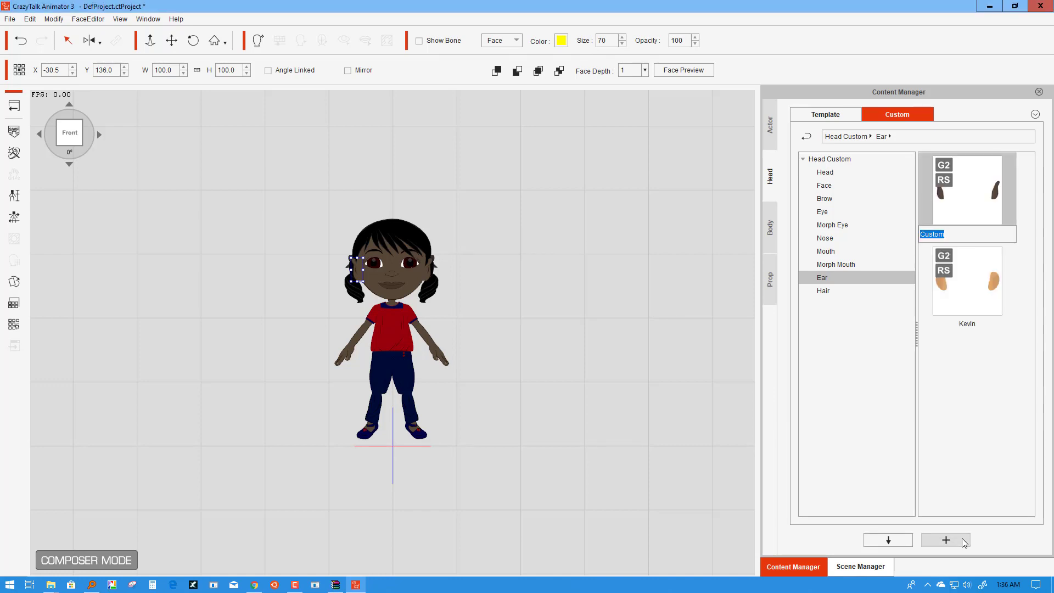
pyautogui.write('Ear')
pyautogui.press('BackSpace')
pyautogui.press('BackSpace')
pyautogui.press('BackSpace')
pyautogui.write('Lucy')
pyautogui.press('Return')
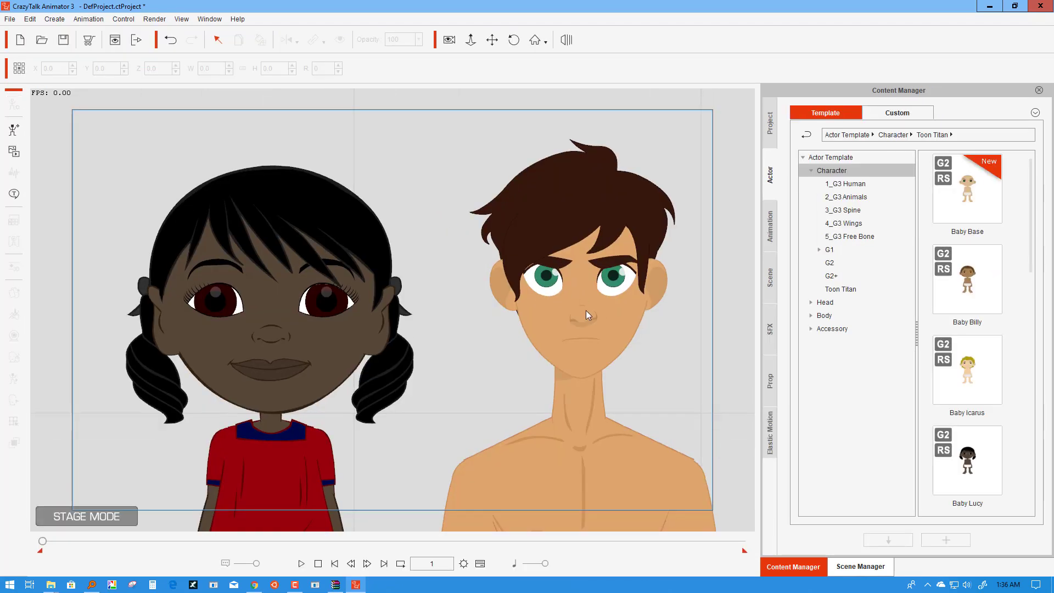
# Step: Delete Lucy from the stage, leaving only Kevin
pyautogui.click(584, 311)
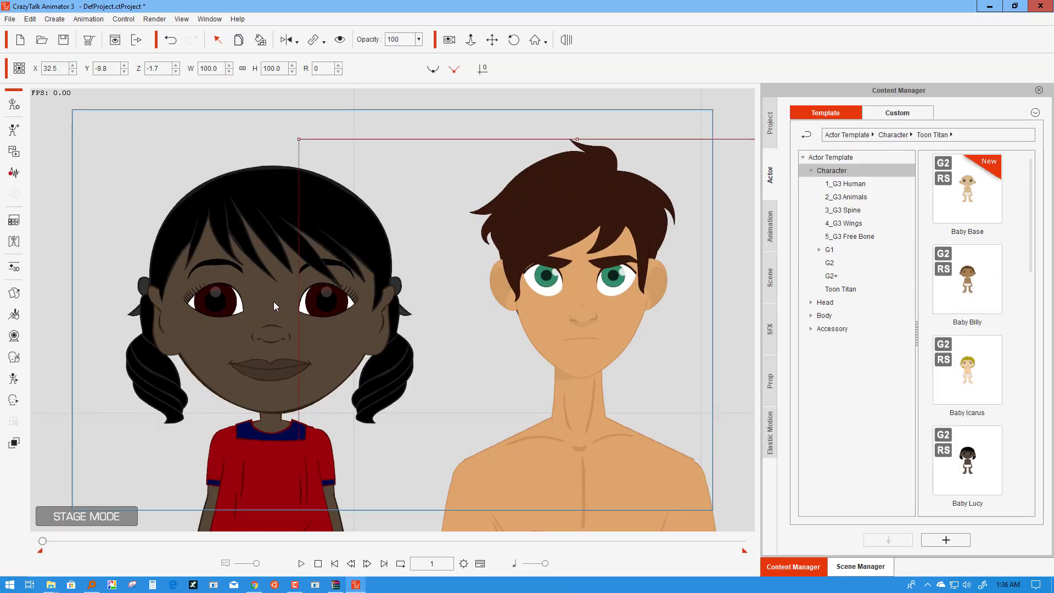
pyautogui.click(273, 306)
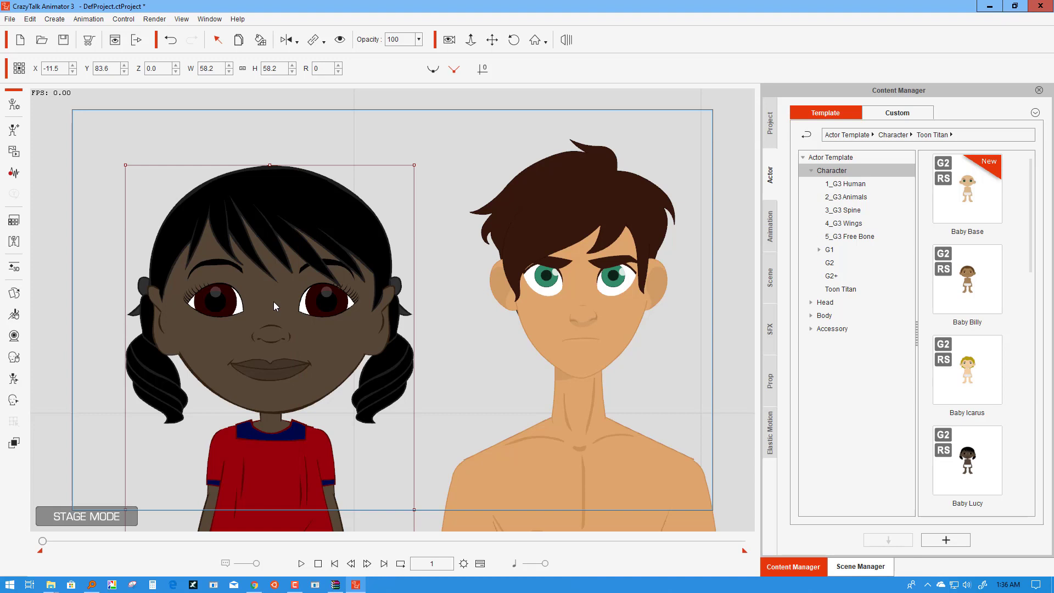
pyautogui.press('Delete')
# Step: Move Kevin to the middle of the stage and open him in Composer mode
pyautogui.click(585, 324)
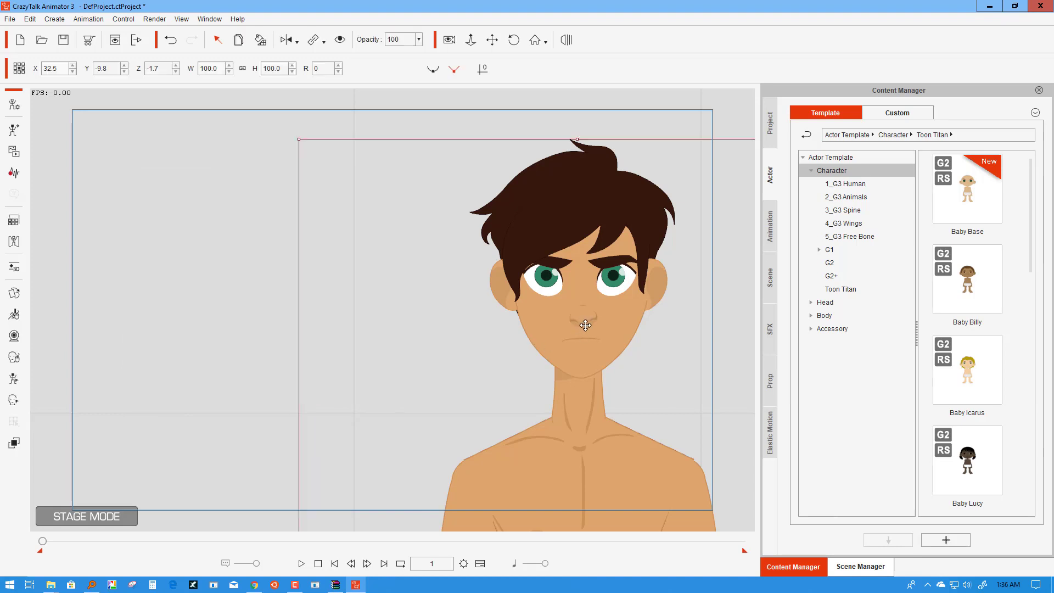
pyautogui.moveTo(585, 324); pyautogui.dragTo(388, 314)
pyautogui.click(14, 104)
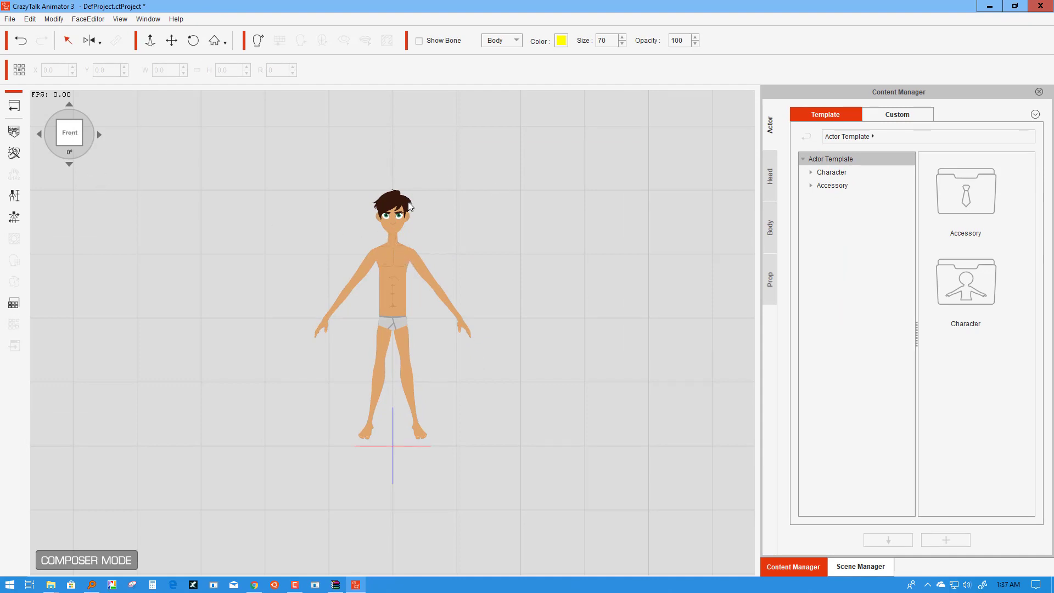
# Step: Replace Kevin's eyes with Lucy's saved eyes from the custom Eye library
pyautogui.click(394, 220)
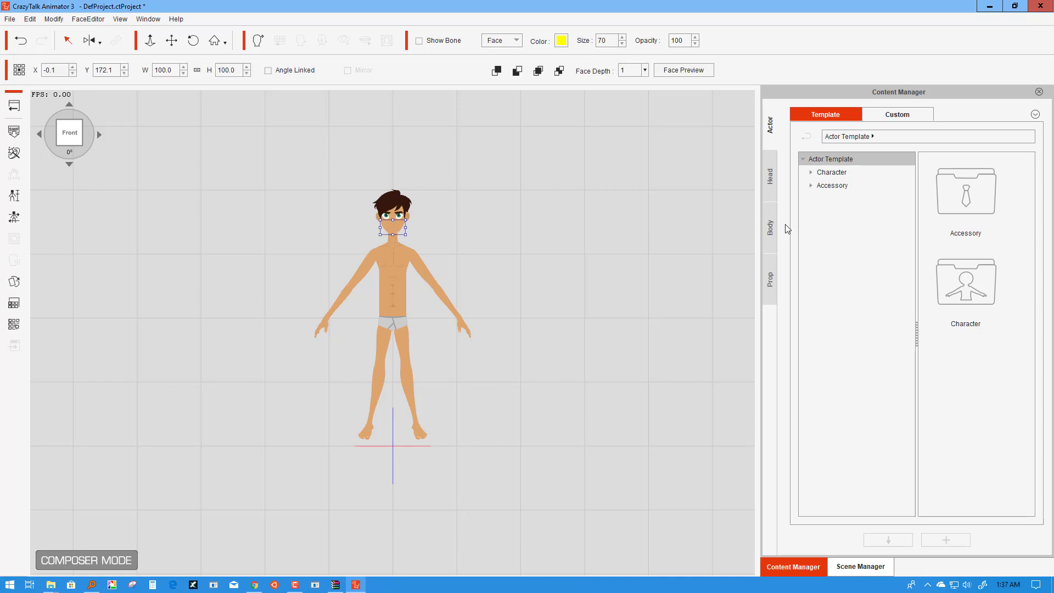
pyautogui.click(772, 186)
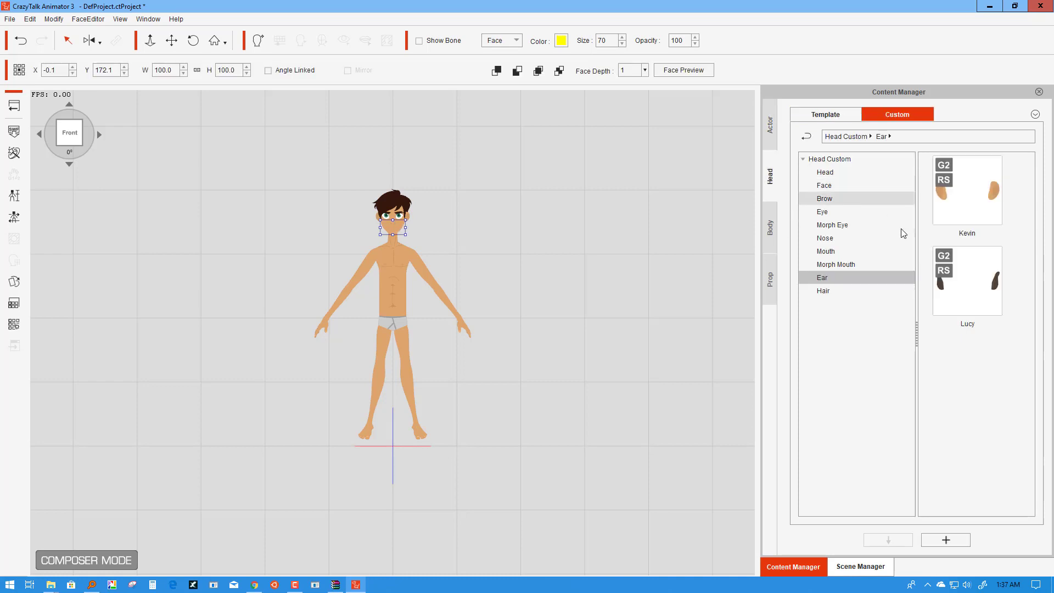
pyautogui.click(432, 225)
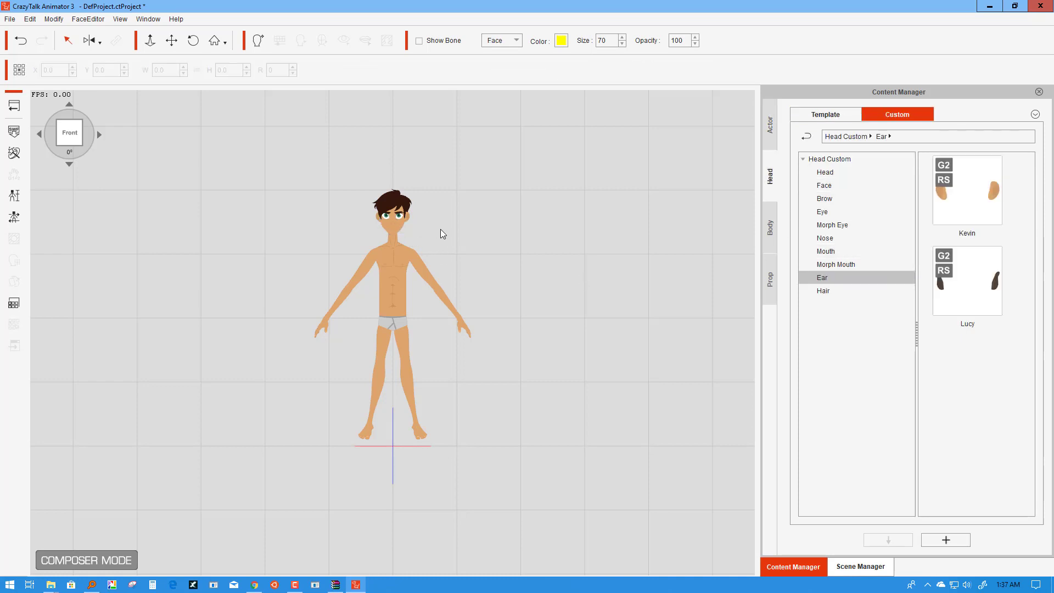
pyautogui.scroll(5, 440, 229)
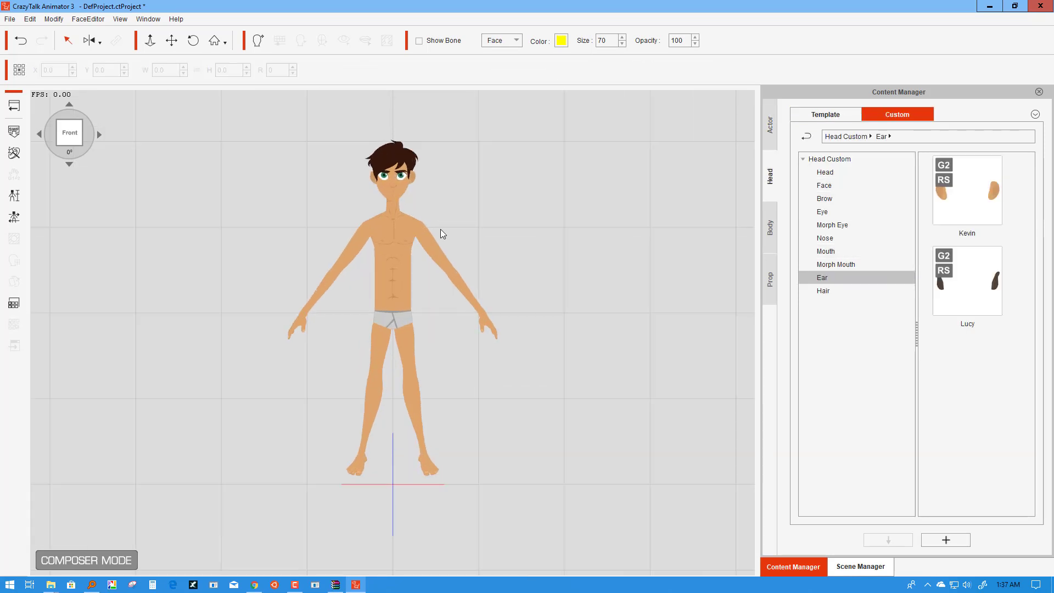
pyautogui.click(170, 40)
pyautogui.moveTo(542, 154); pyautogui.dragTo(548, 384)
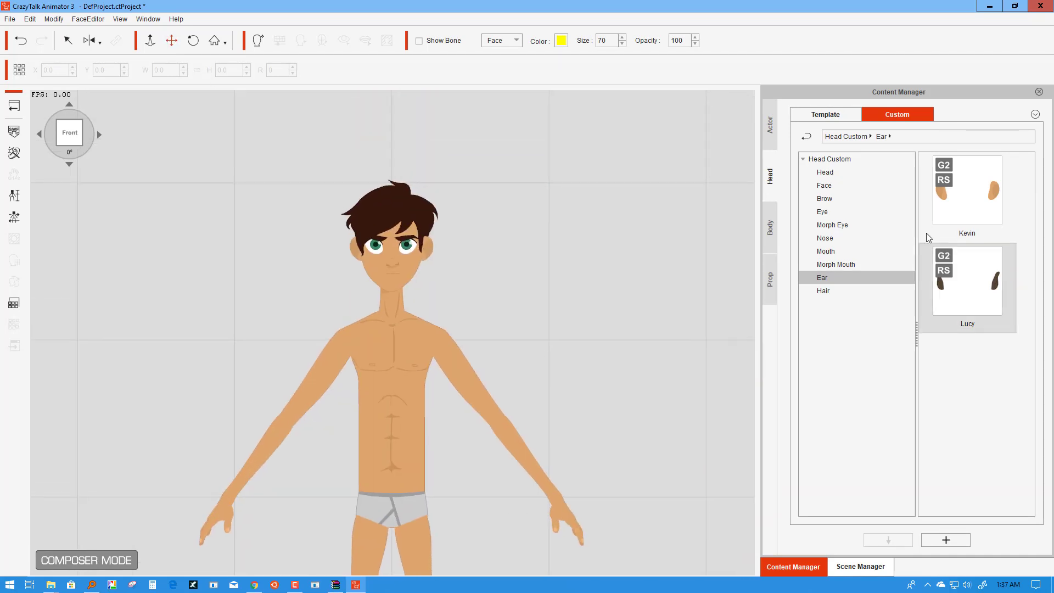
pyautogui.click(830, 212)
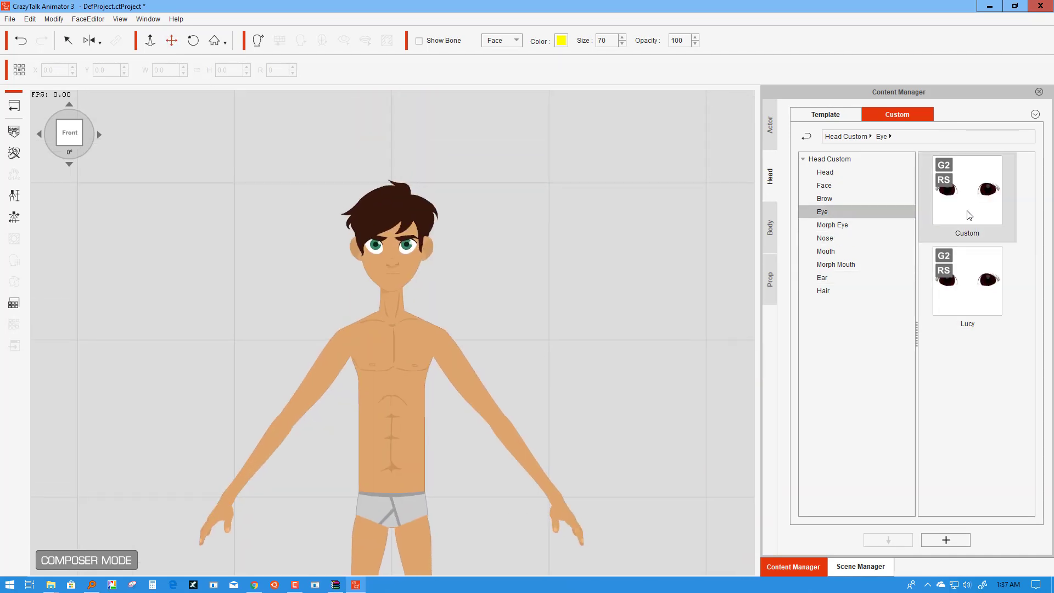
pyautogui.moveTo(983, 294); pyautogui.dragTo(377, 264)
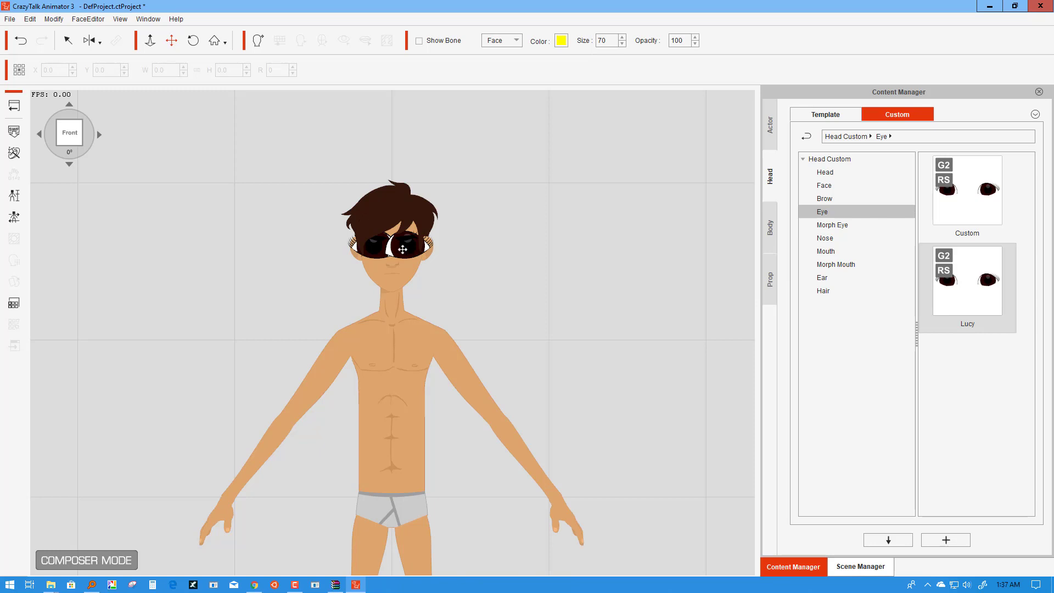
# Step: Enable Mirror and Angle Linked, and scale both of Kevin's new eyes down to about 39.9 in width and height
pyautogui.click(403, 252)
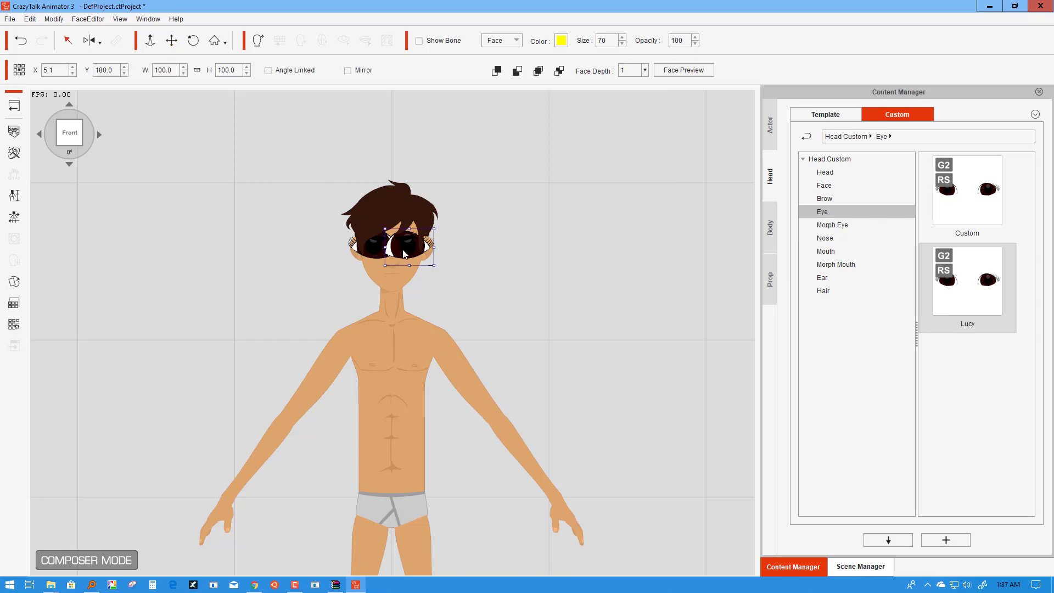
pyautogui.click(362, 70)
pyautogui.click(308, 71)
pyautogui.moveTo(435, 226); pyautogui.dragTo(419, 238)
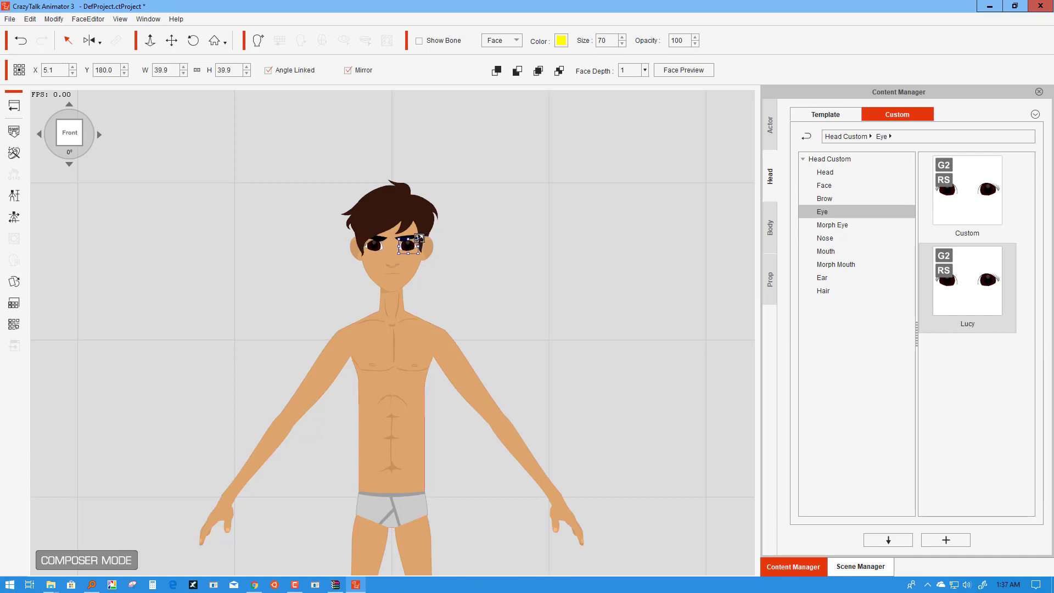
pyautogui.click(472, 252)
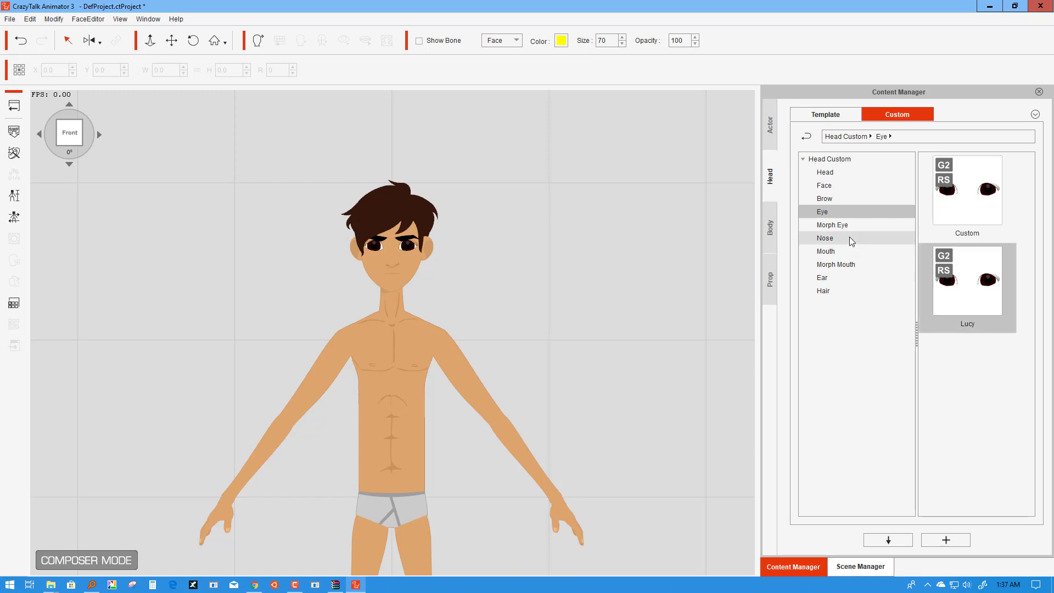
# Step: Replace Kevin's eyebrows with Lucy's from the custom Brow library and scale them down to about 41.8 in width and height
pyautogui.click(828, 199)
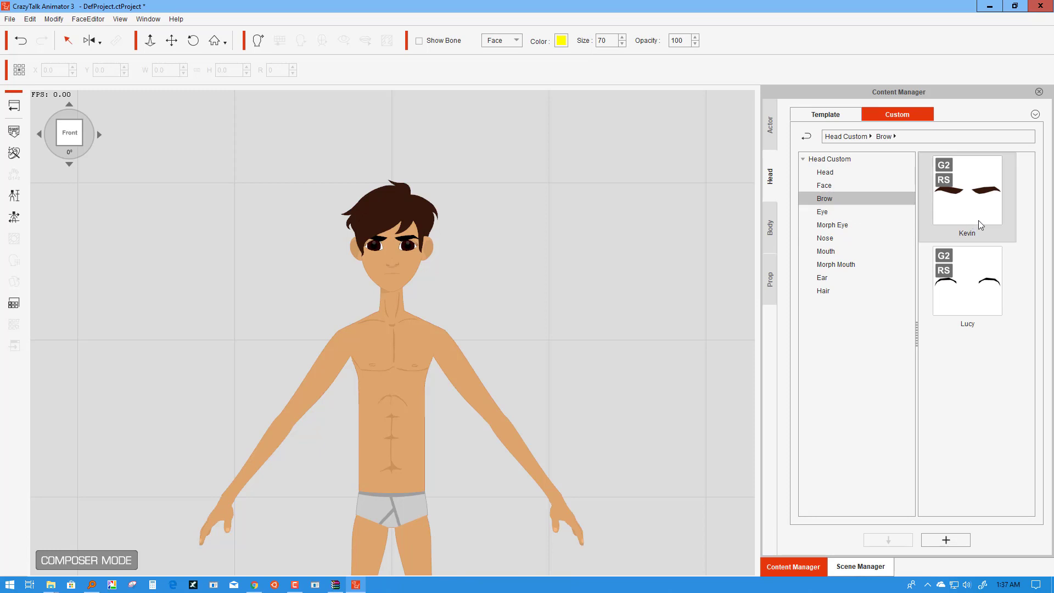
pyautogui.moveTo(981, 297); pyautogui.dragTo(401, 272)
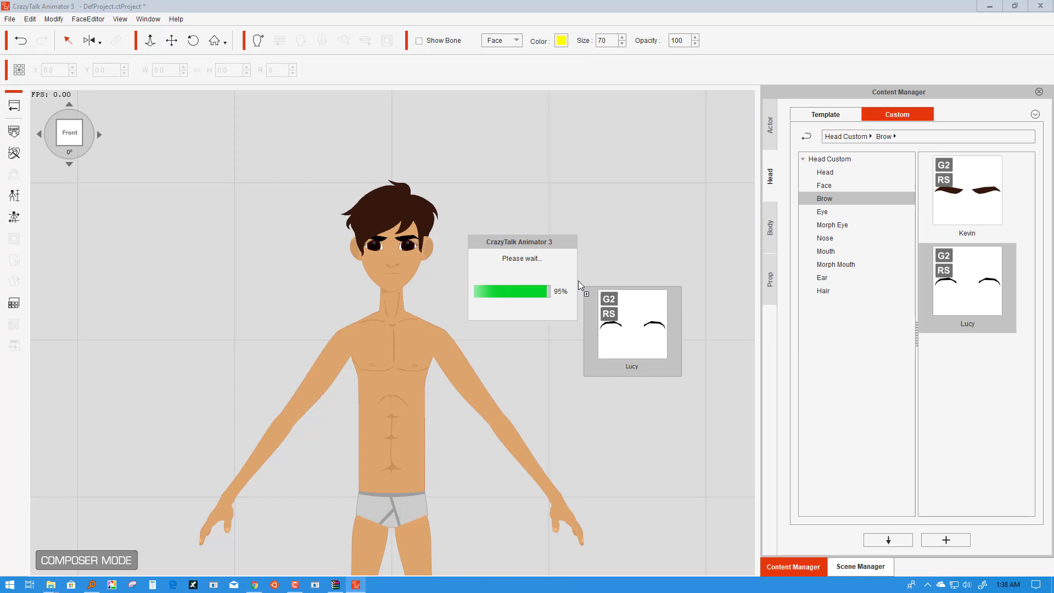
pyautogui.click(422, 231)
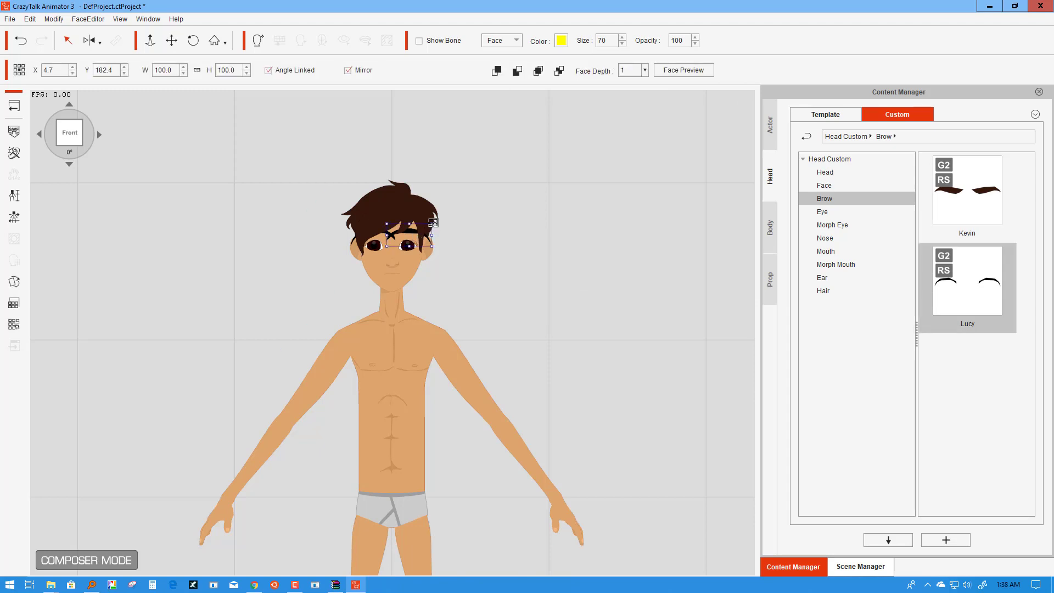
pyautogui.moveTo(432, 223); pyautogui.dragTo(416, 230)
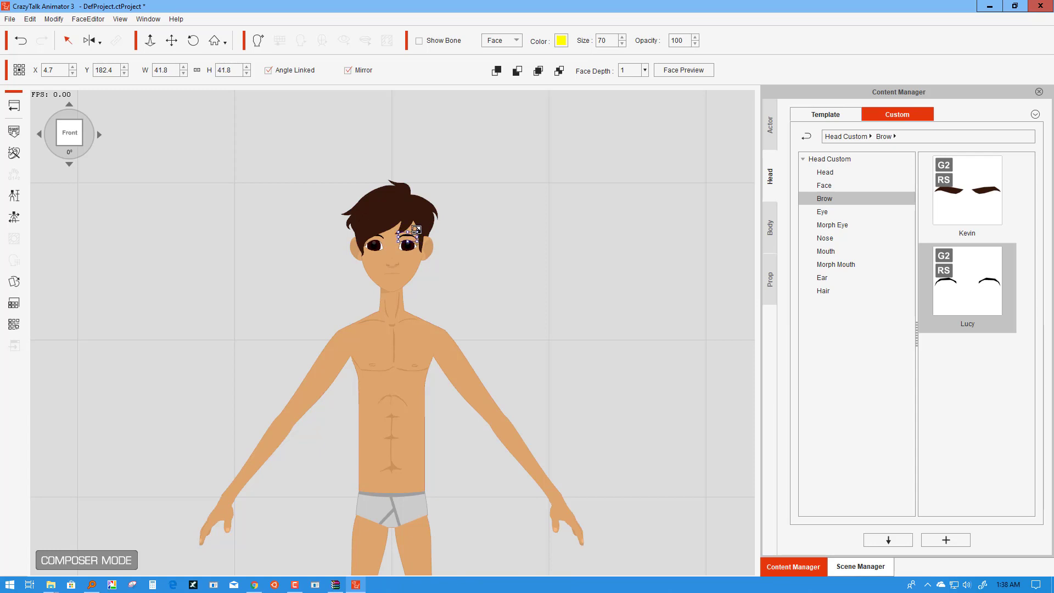
pyautogui.click(464, 254)
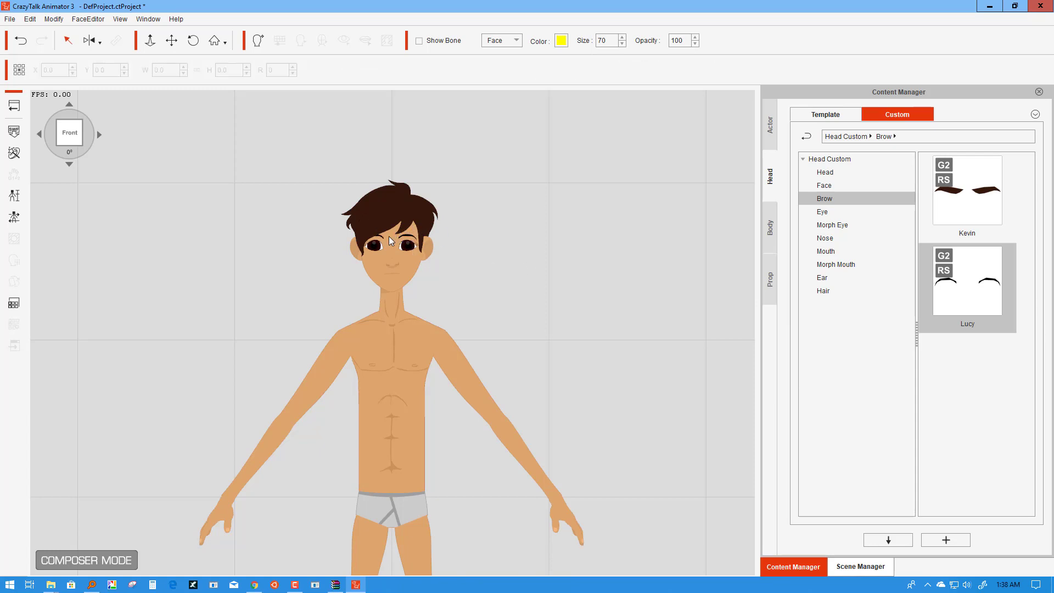
# Step: Replace Kevin's face and ears with Lucy's saved versions from the custom Head library
pyautogui.click(828, 291)
pyautogui.click(827, 280)
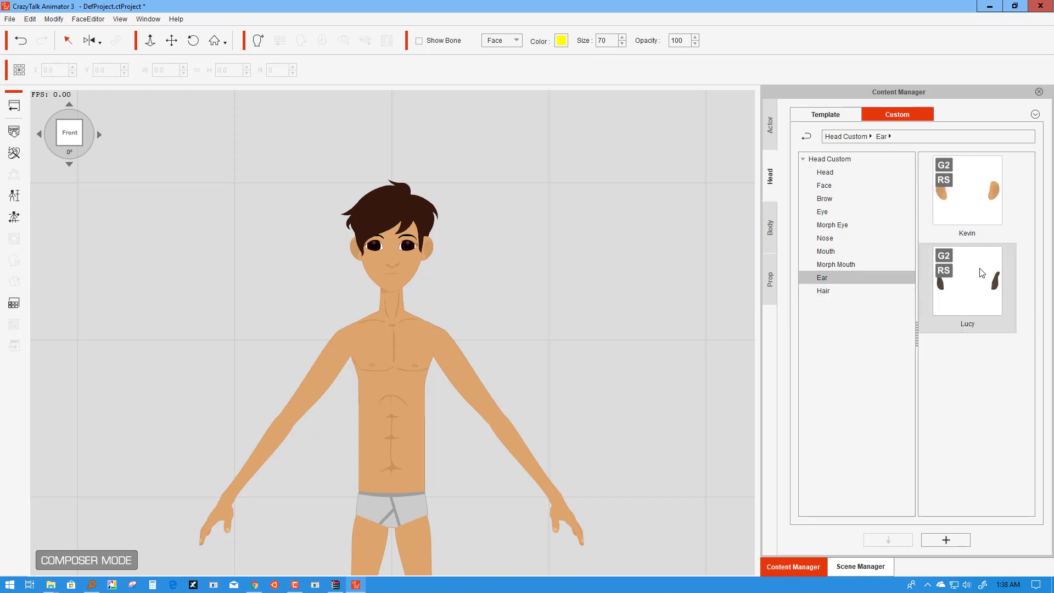
pyautogui.moveTo(982, 277); pyautogui.dragTo(407, 259)
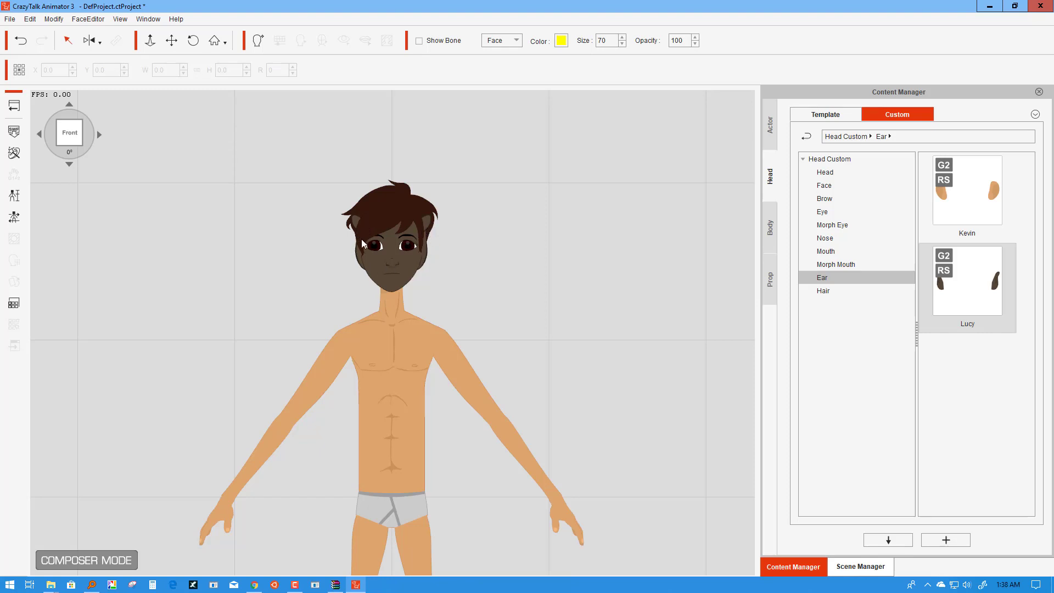
# Step: Enlarge Kevin's nose to about 171.5 in width and height
pyautogui.click(429, 226)
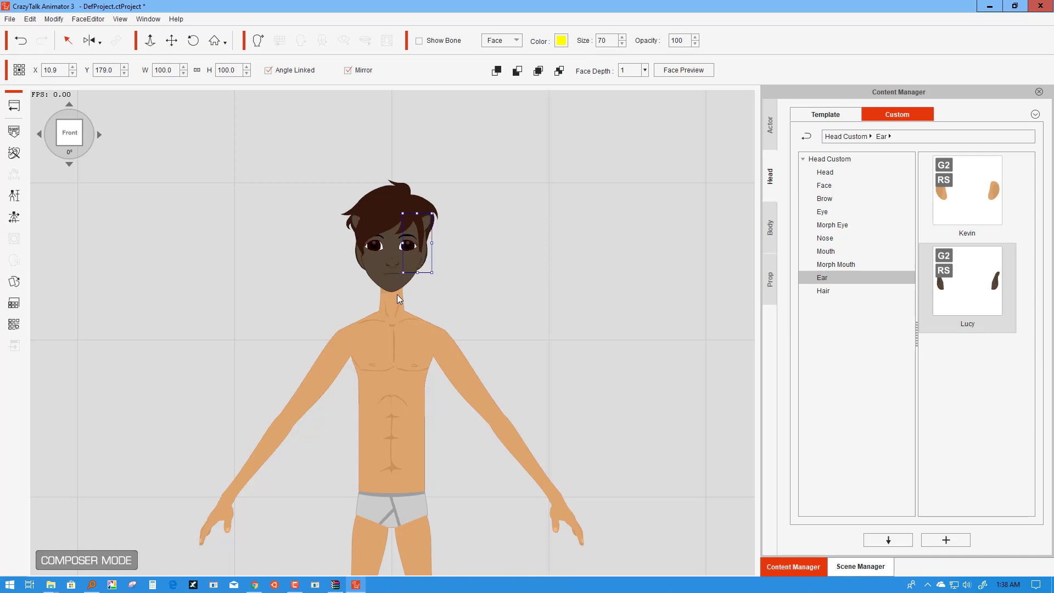
pyautogui.click(394, 262)
pyautogui.moveTo(402, 256); pyautogui.dragTo(411, 251)
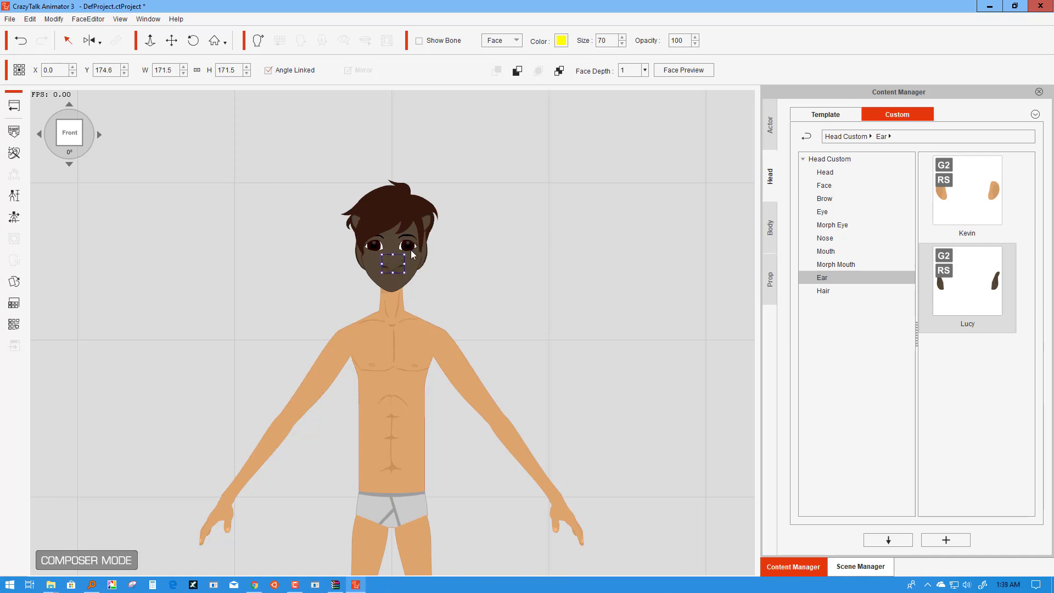
pyautogui.click(456, 262)
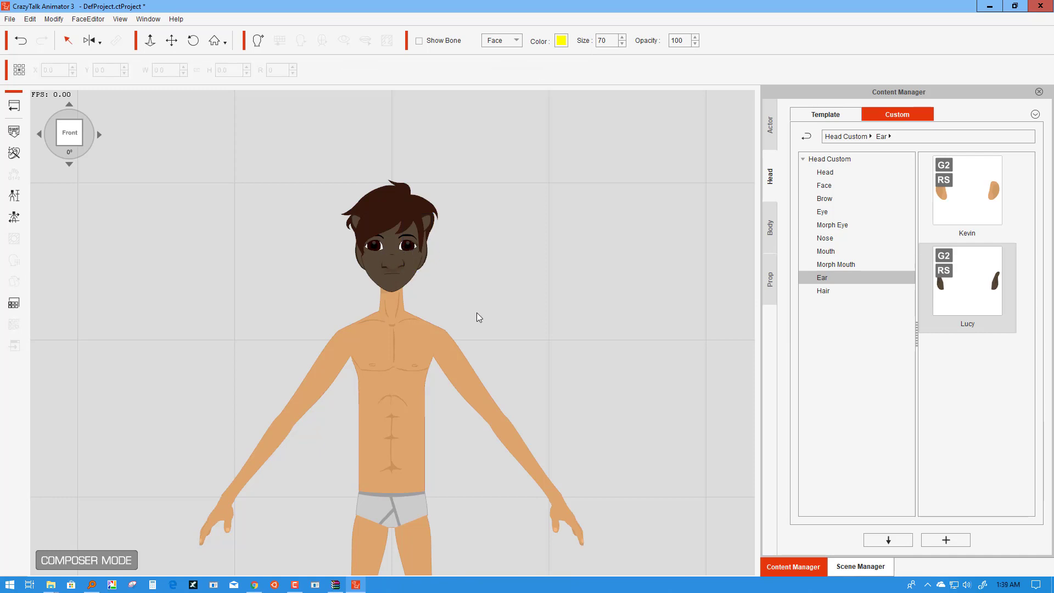
# Step: Scale both of Kevin's new ears down to about 42.8 in width and height
pyautogui.click(429, 228)
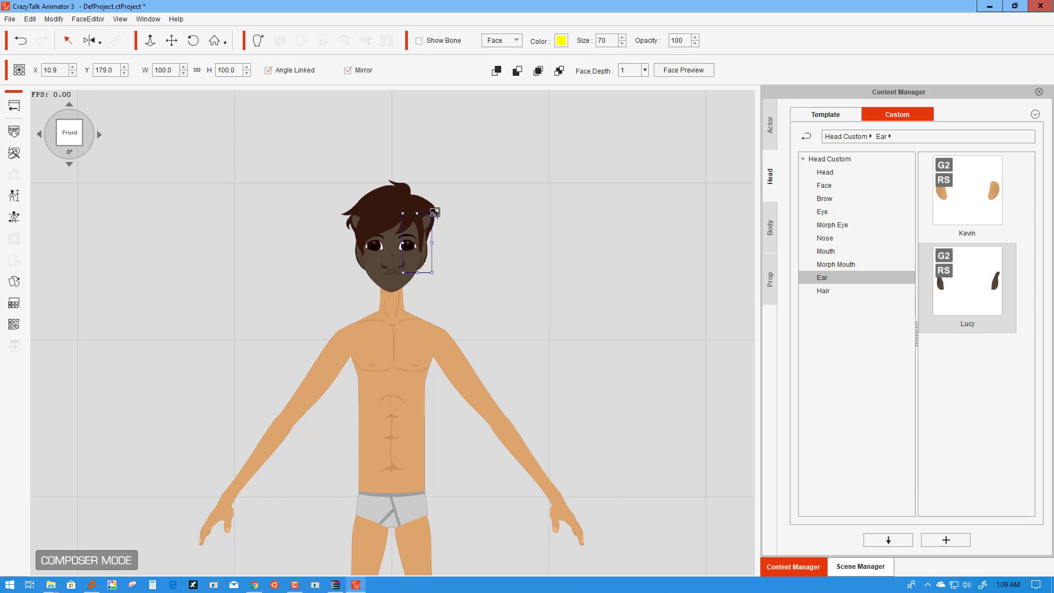
pyautogui.moveTo(434, 214); pyautogui.dragTo(430, 232)
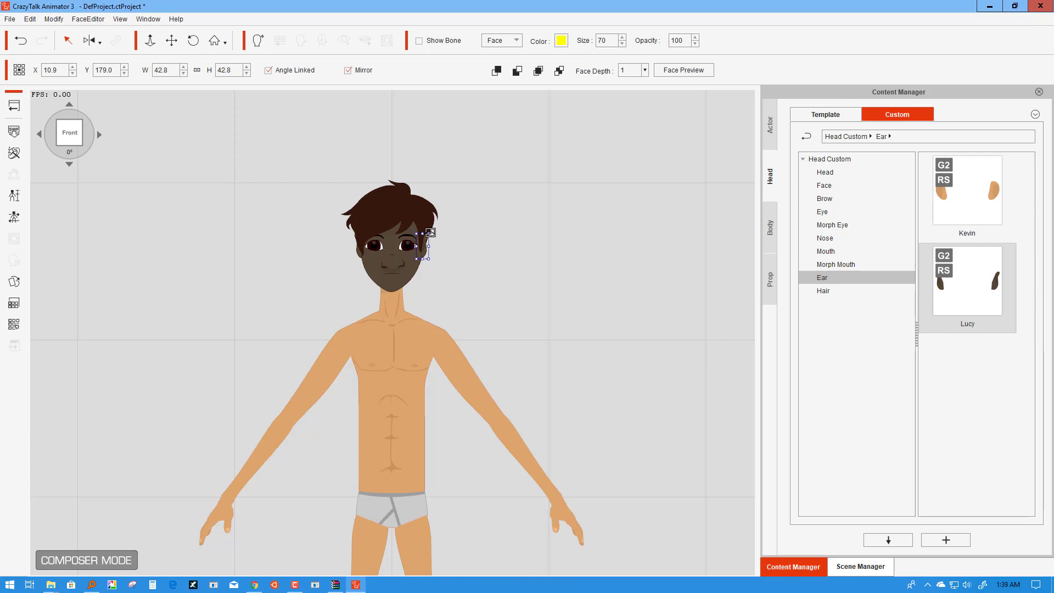
pyautogui.click(474, 252)
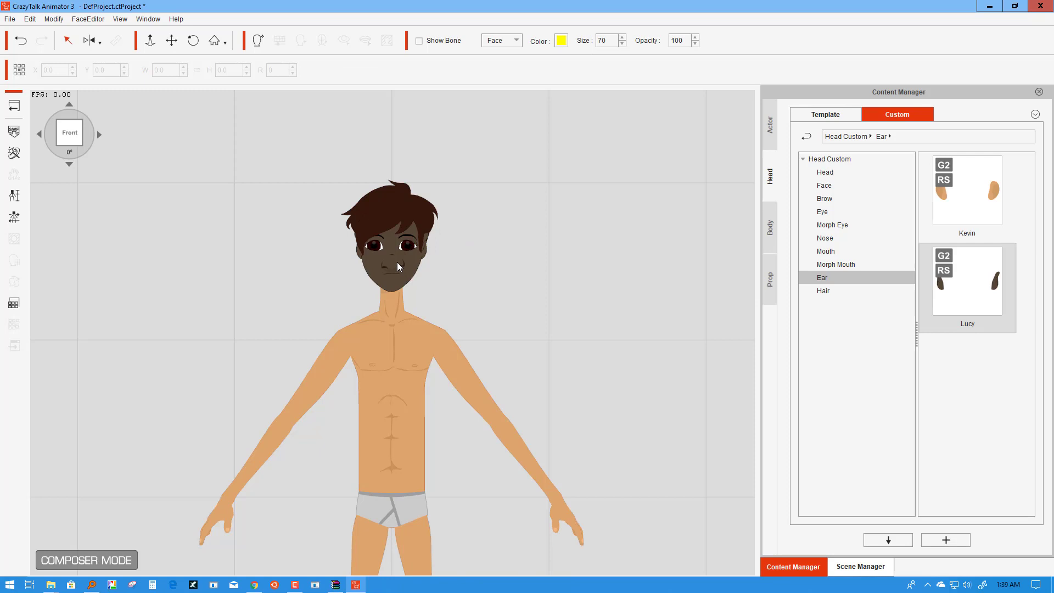
# Step: Reduce the size of Kevin's nose slightly
pyautogui.click(404, 261)
pyautogui.moveTo(406, 253); pyautogui.dragTo(401, 257)
pyautogui.click(459, 257)
# Step: Add Kevin's current hair to the custom Hair library as a new item
pyautogui.click(824, 297)
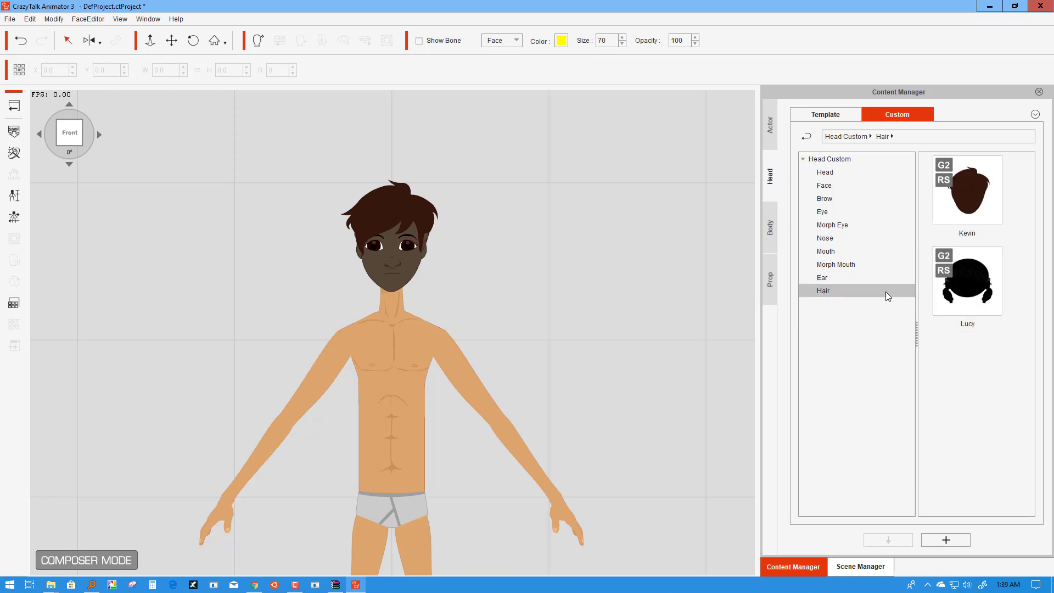
pyautogui.click(982, 284)
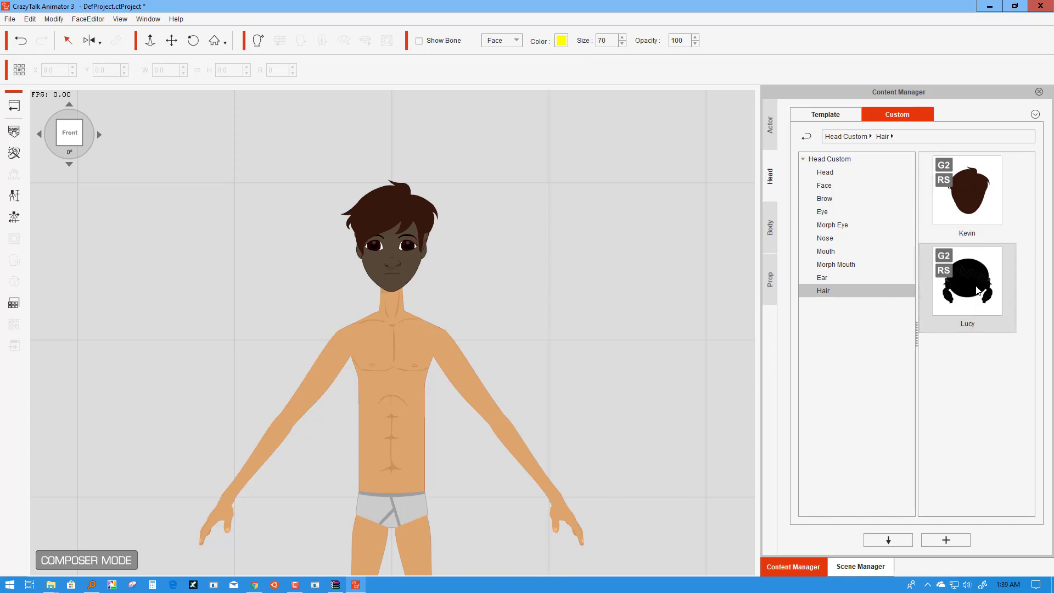
pyautogui.click(946, 540)
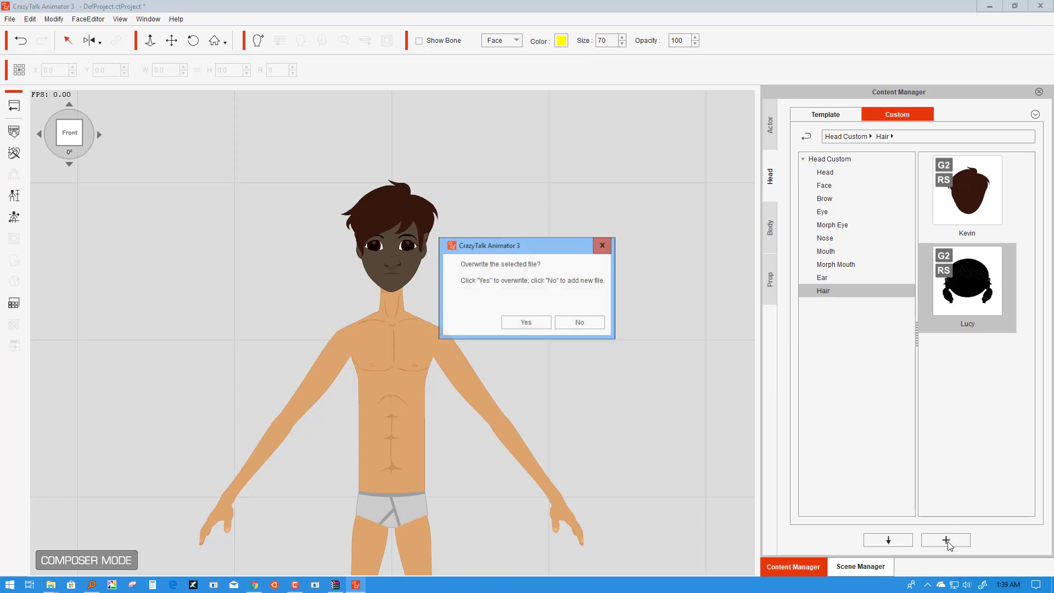
pyautogui.click(607, 248)
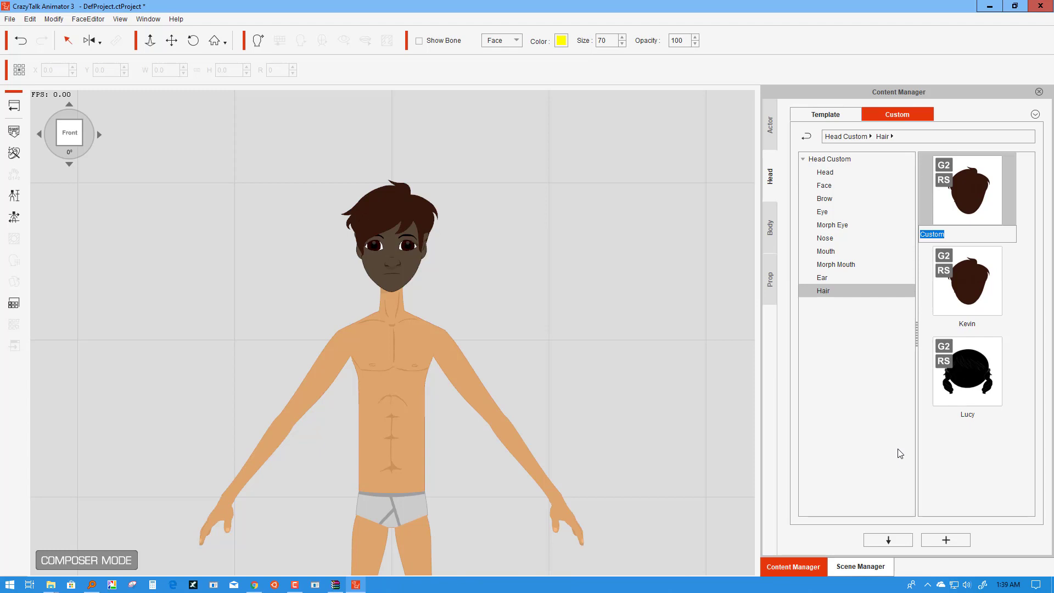
# Step: Delete the duplicate hair item named Custom from the custom Hair library
pyautogui.click(982, 189)
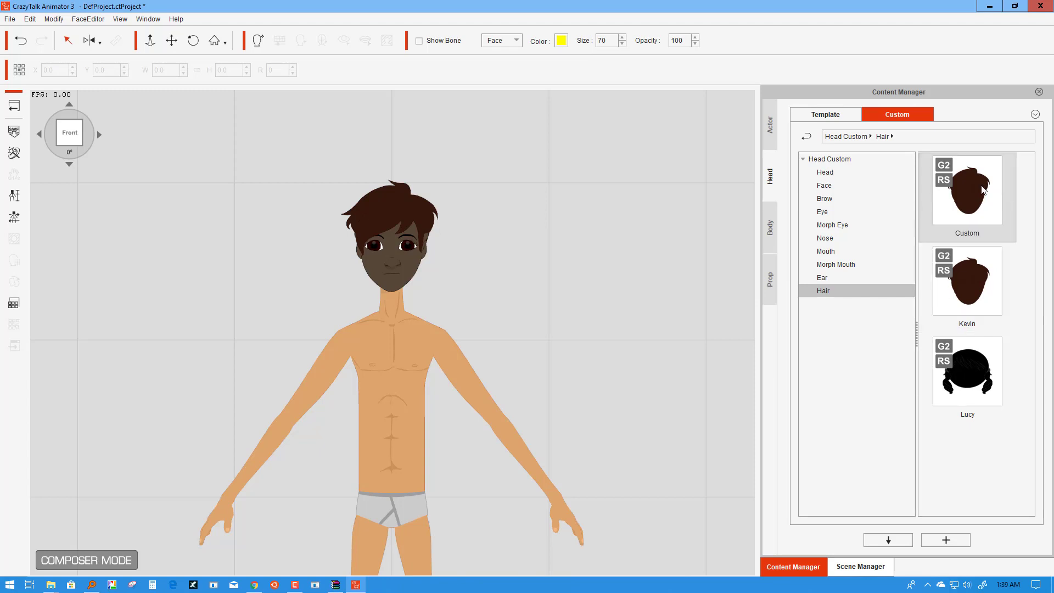
pyautogui.press('Delete')
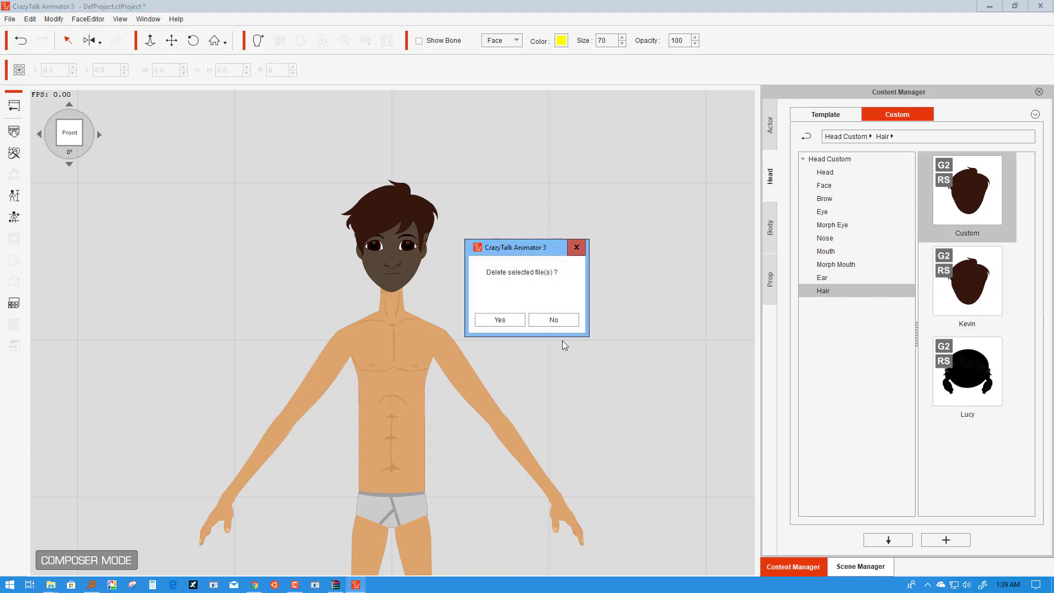
pyautogui.click(486, 320)
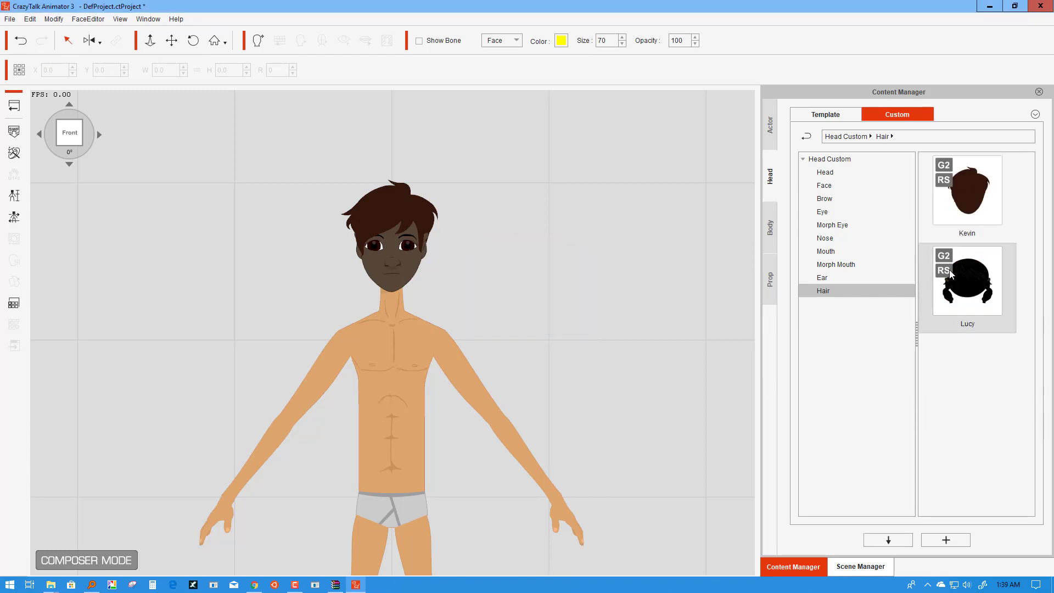
# Step: Replace Kevin's hair with Lucy's from the custom Hair library and fit the pigtailed back hair to his head at about 33.6 scale
pyautogui.moveTo(953, 276); pyautogui.dragTo(389, 239)
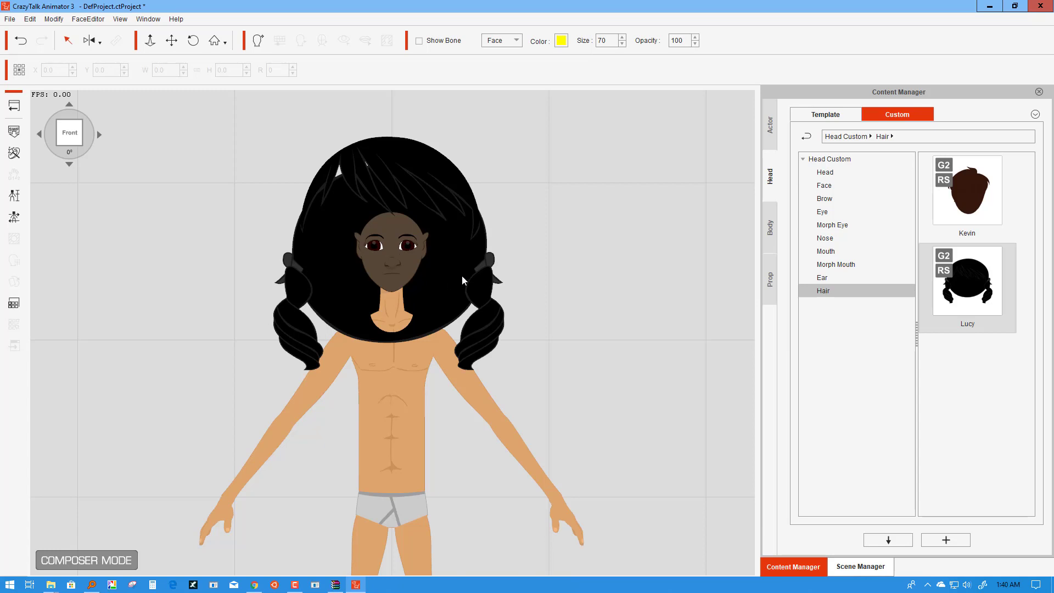
pyautogui.click(459, 259)
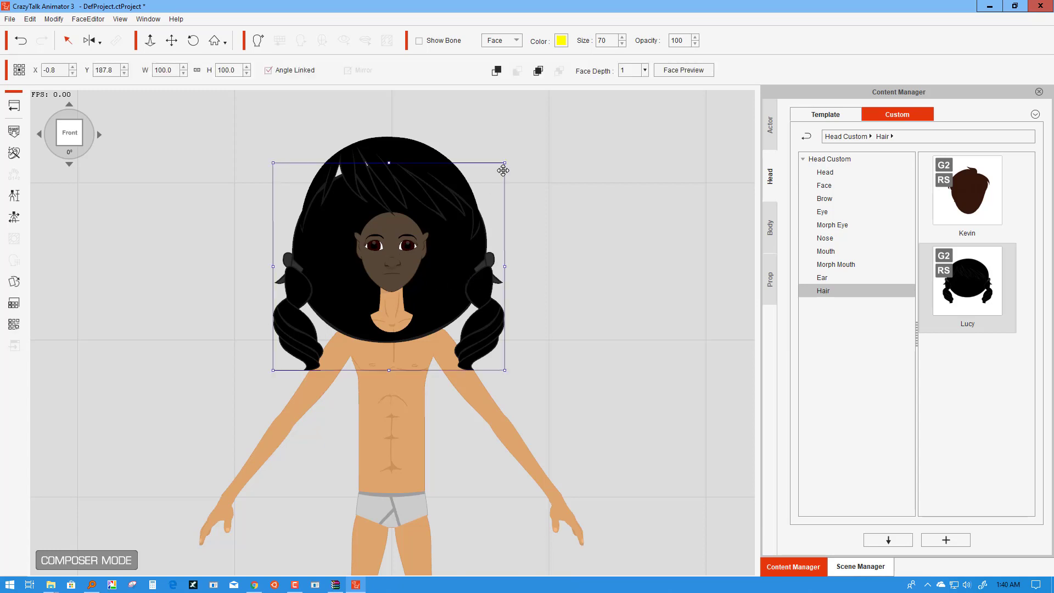
pyautogui.moveTo(504, 163); pyautogui.dragTo(406, 217)
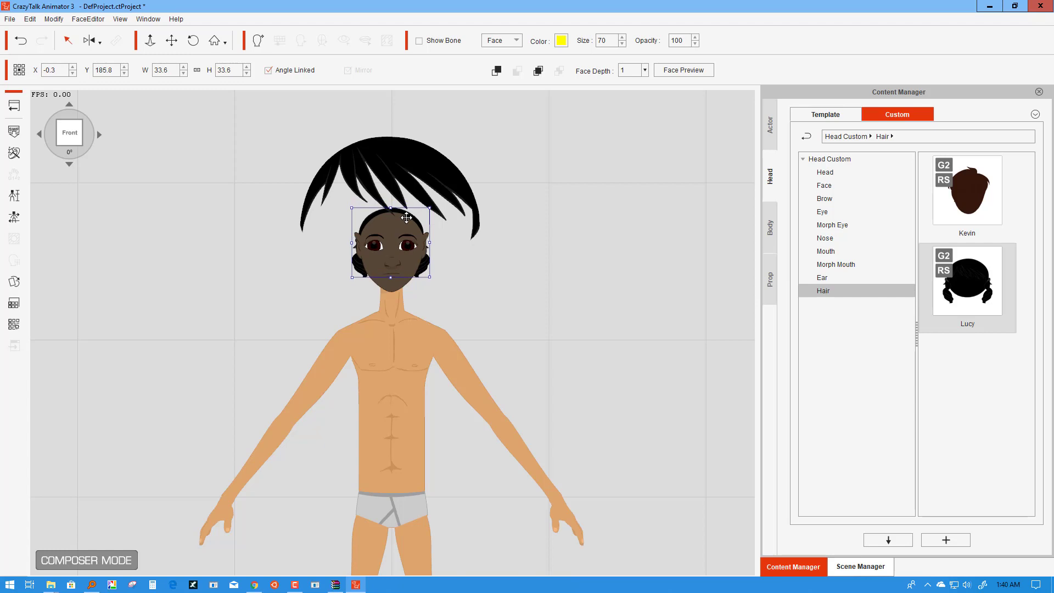
# Step: Scale the front hair down to about 35.2 in width and height and place it over Kevin's forehead
pyautogui.click(417, 153)
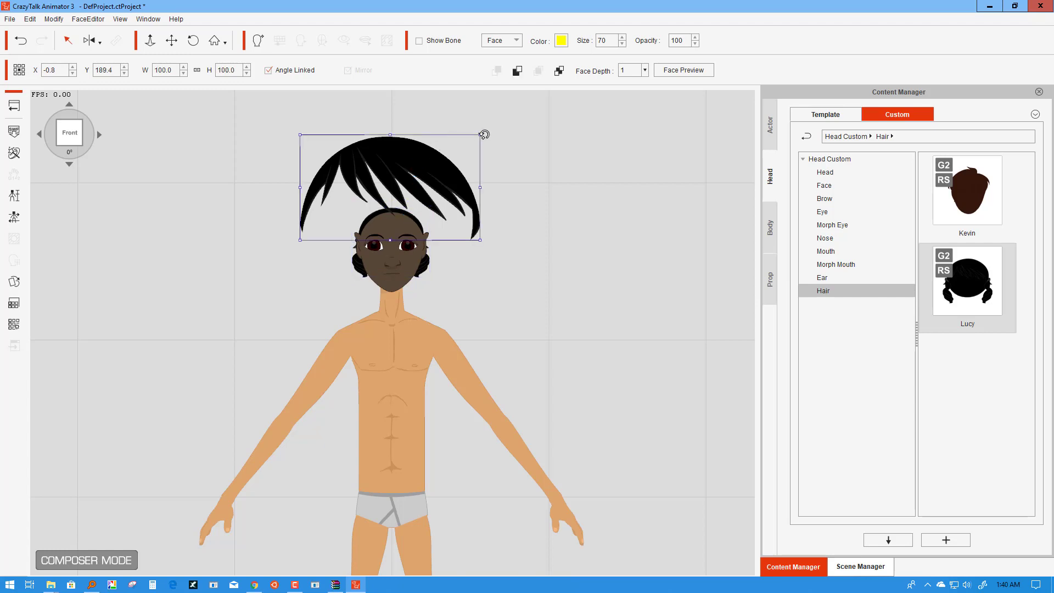
pyautogui.moveTo(483, 134); pyautogui.dragTo(402, 216)
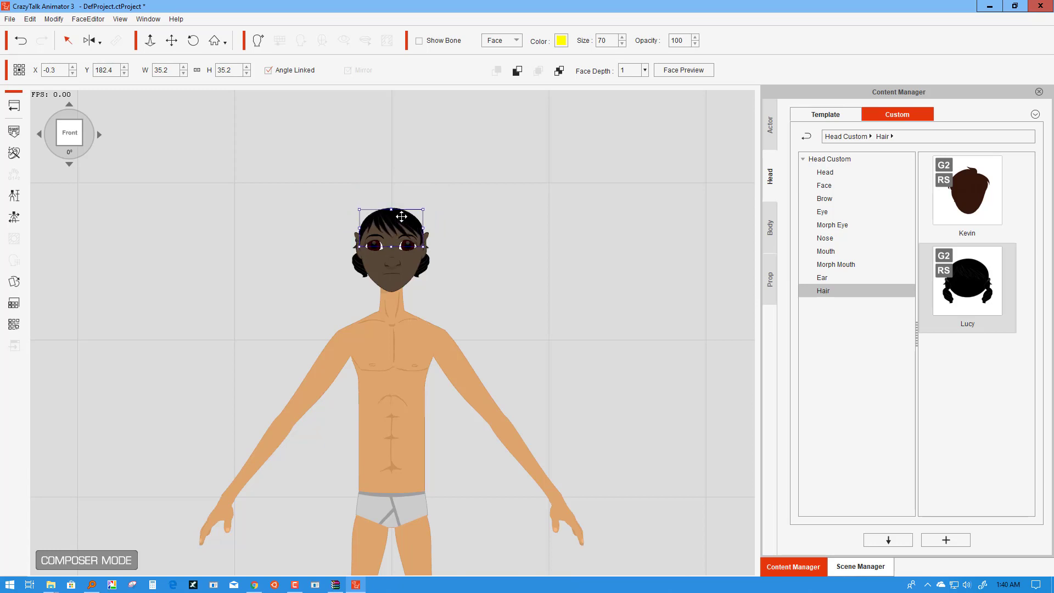
# Step: Stretch Kevin's back hair to a height of about 44.4 in the front view and shift it slightly upward
pyautogui.click(475, 232)
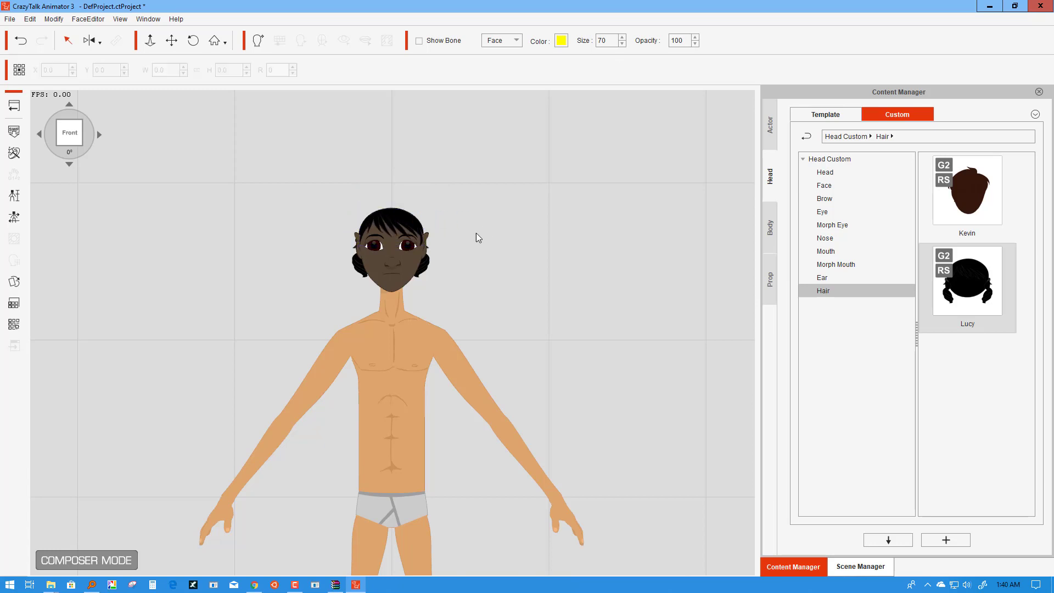
pyautogui.click(429, 269)
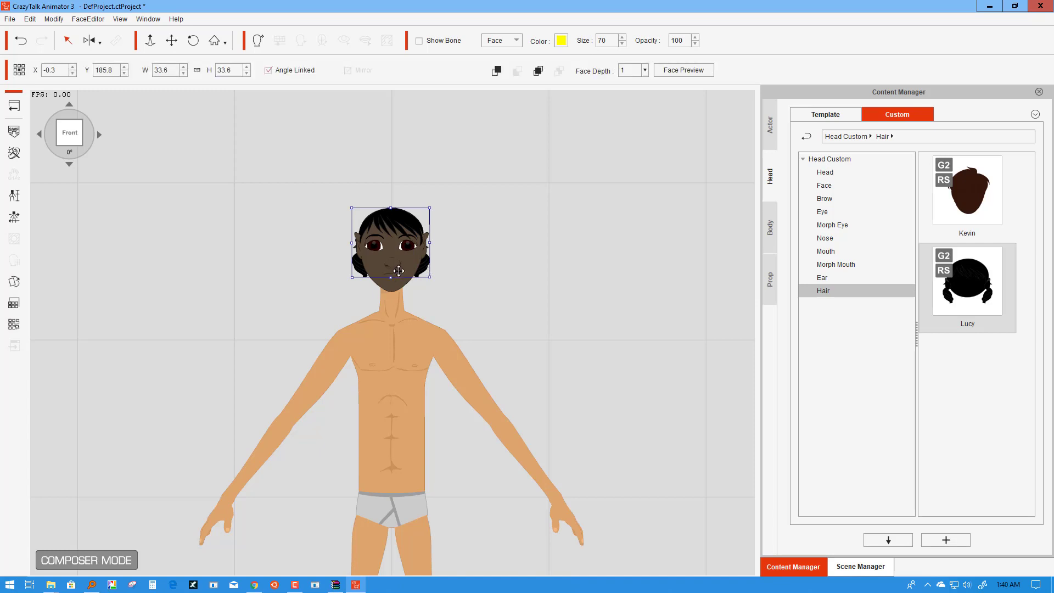
pyautogui.moveTo(392, 277); pyautogui.dragTo(391, 294)
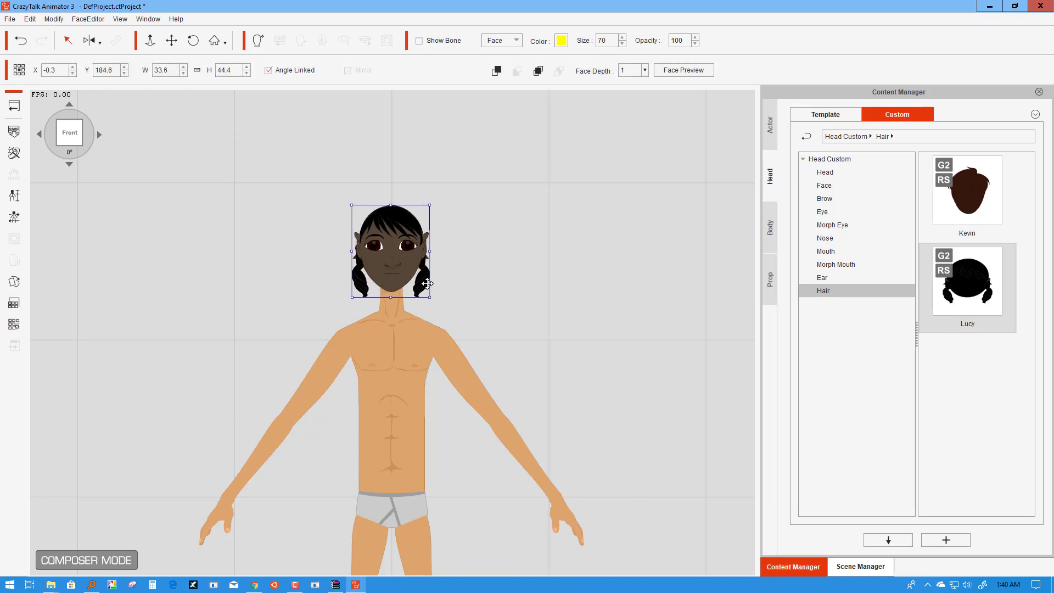
pyautogui.moveTo(427, 282); pyautogui.dragTo(428, 283)
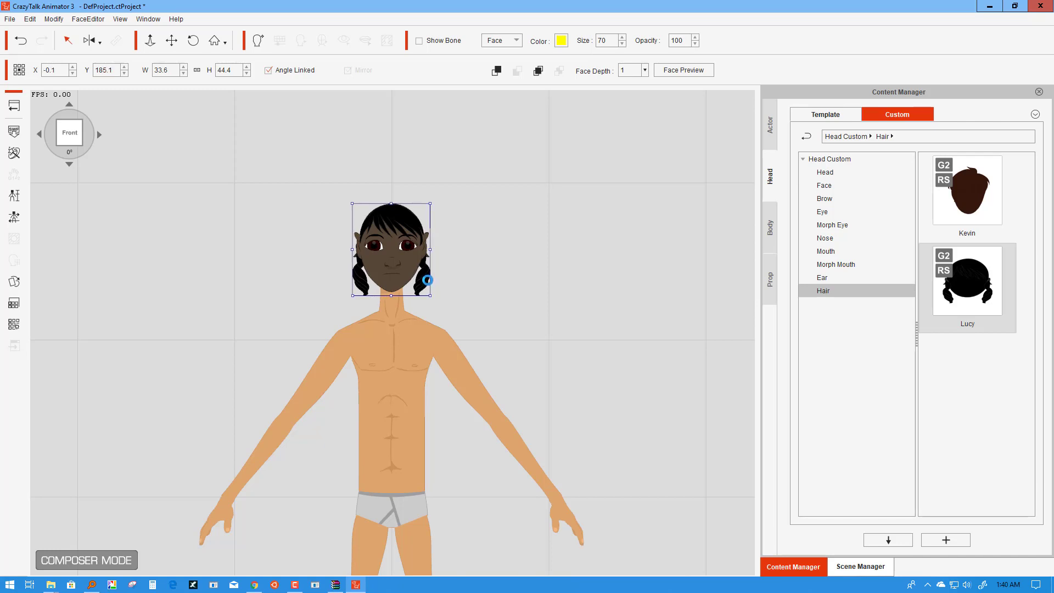
# Step: Widen Kevin's front hair to about 37.1 in the front view so it spans the forehead
pyautogui.click(399, 230)
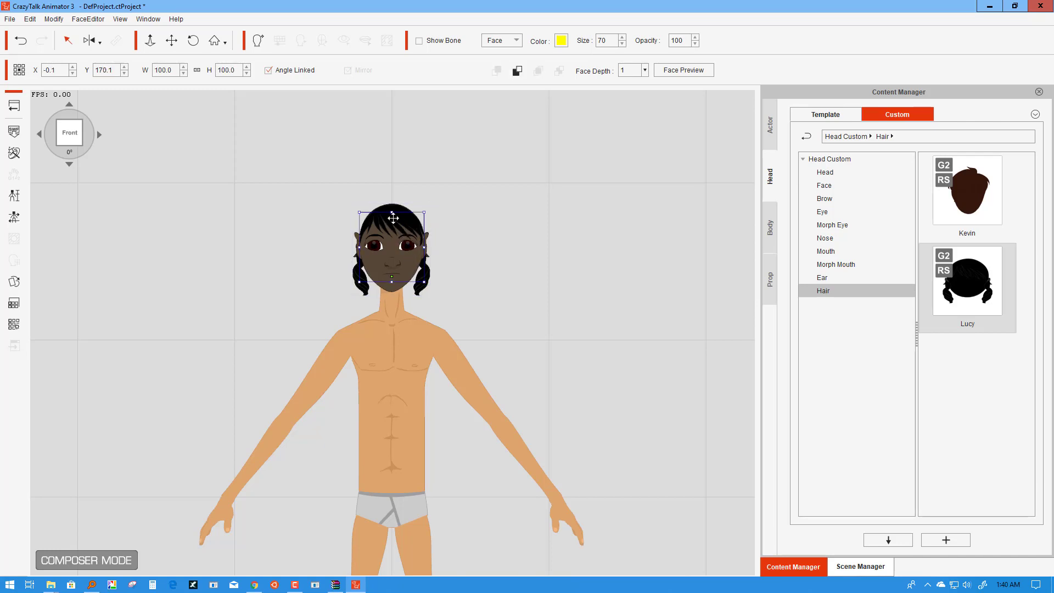
pyautogui.moveTo(423, 228); pyautogui.dragTo(426, 227)
pyautogui.click(455, 236)
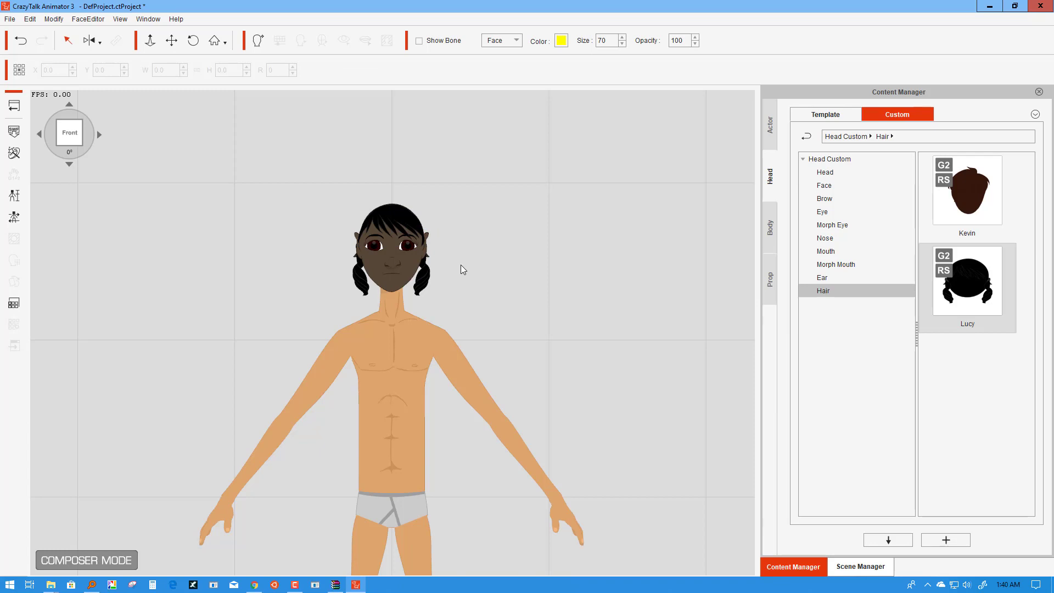
# Step: In the 45° view, turn off Angle Linked and Mirror for the right ear and widen it to about 60.4
pyautogui.click(99, 136)
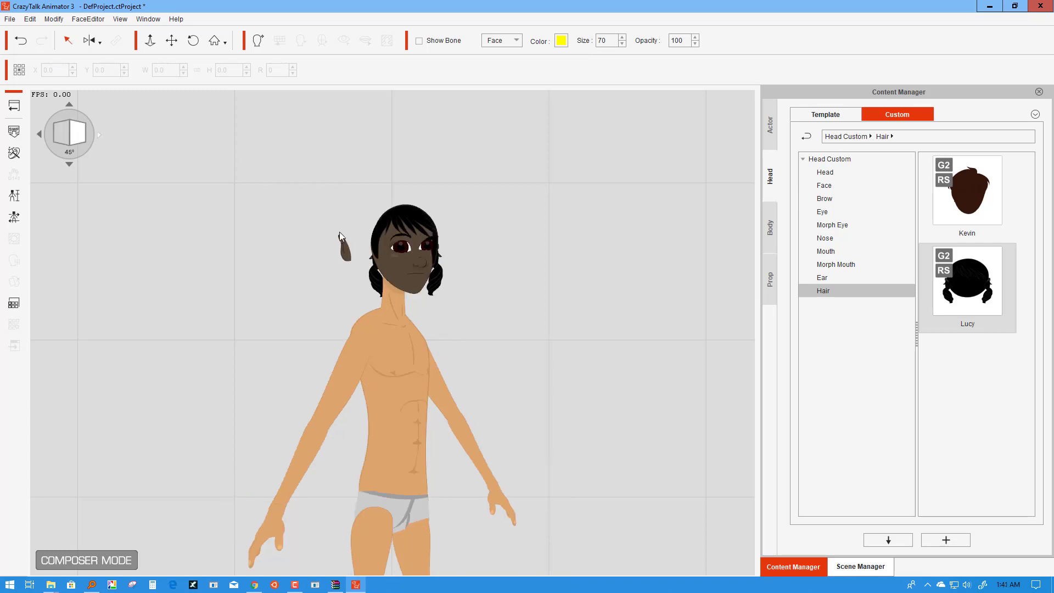
pyautogui.click(346, 254)
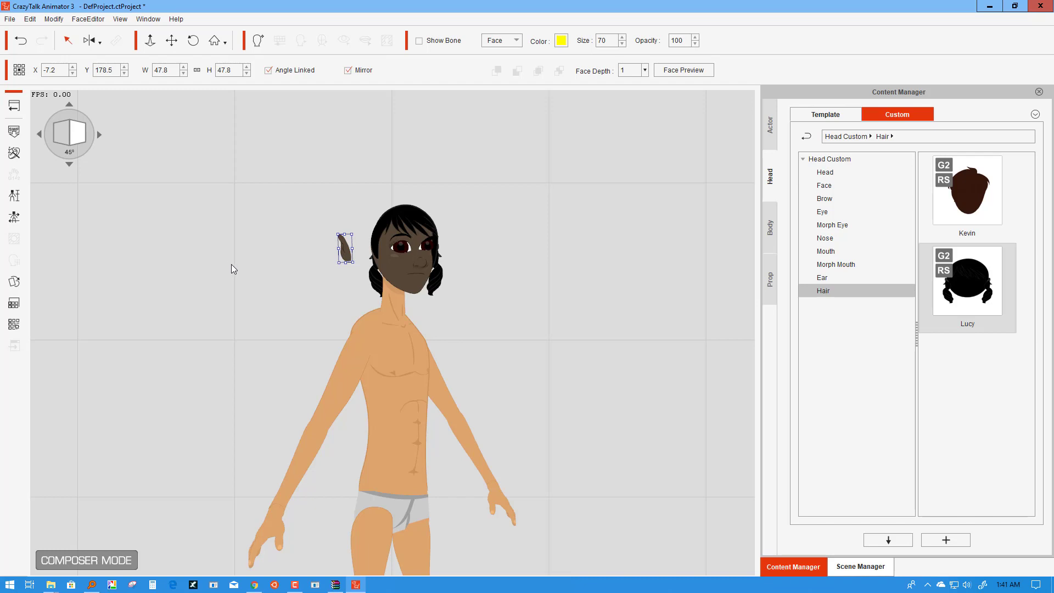
pyautogui.click(269, 71)
pyautogui.click(354, 204)
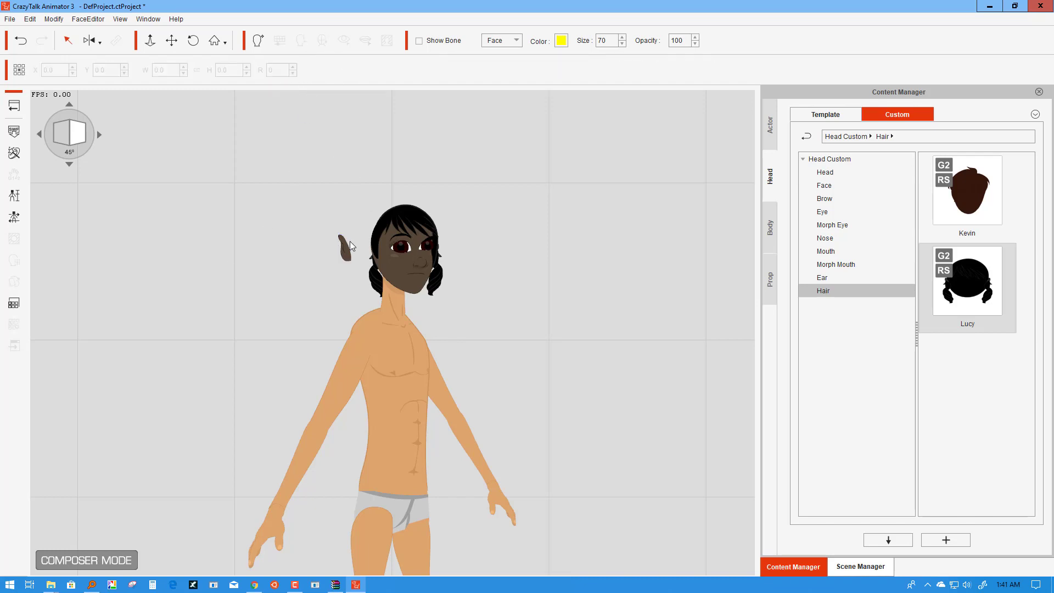
pyautogui.click(346, 246)
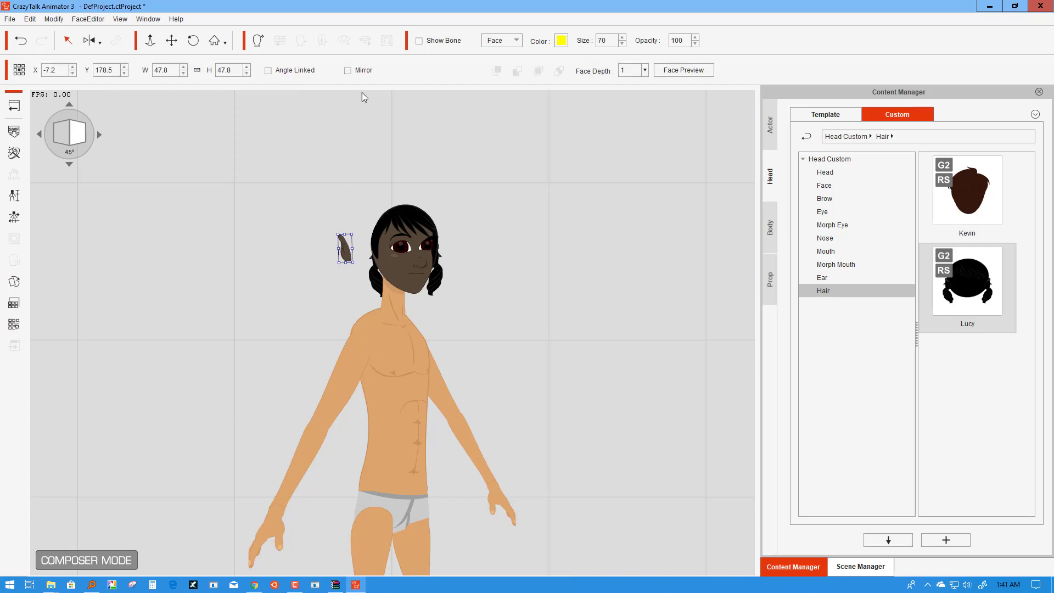
pyautogui.moveTo(349, 248)
pyautogui.mouseDown()
pyautogui.moveTo(372, 251)
pyautogui.moveTo(339, 250)
pyautogui.moveTo(380, 251)
pyautogui.moveTo(318, 252)
pyautogui.moveTo(339, 252)
pyautogui.mouseUp()
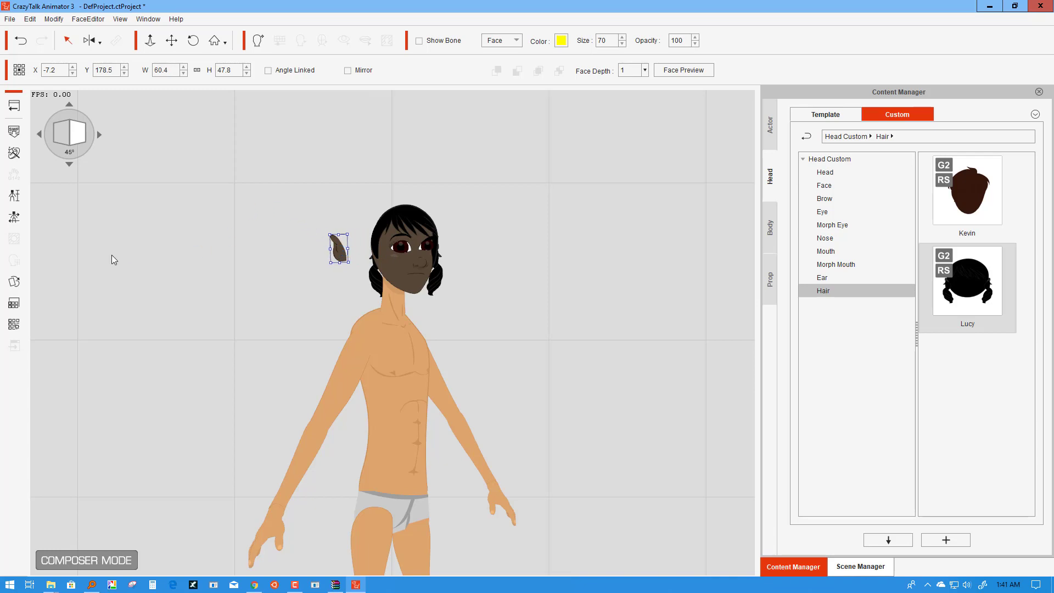
# Step: Open the Sprite Editor and move the detached right ear against the side of Kevin's head in the 45° view
pyautogui.click(18, 284)
pyautogui.click(341, 258)
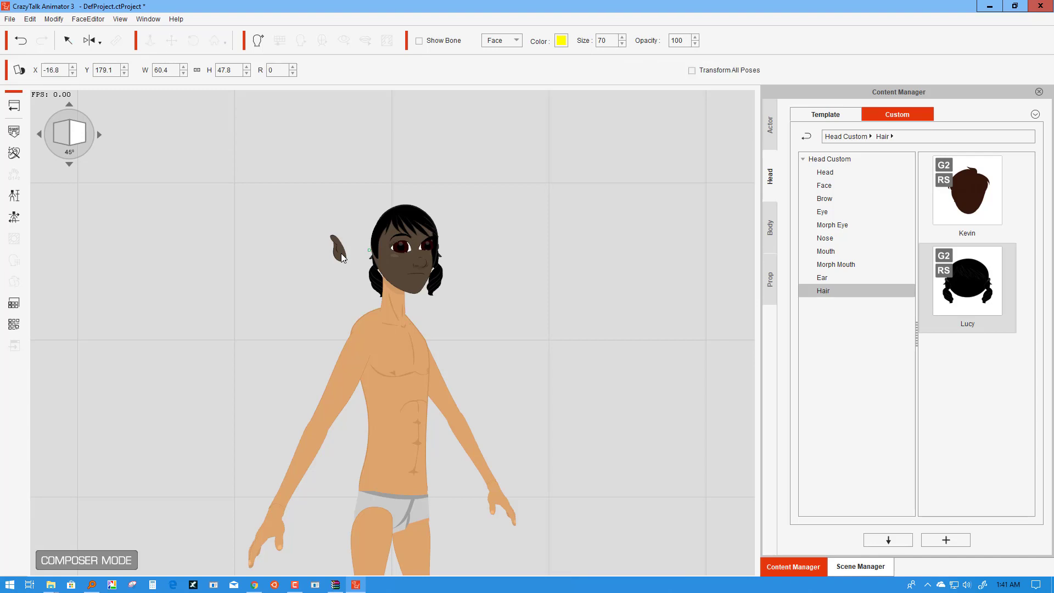
pyautogui.moveTo(340, 250); pyautogui.dragTo(373, 248)
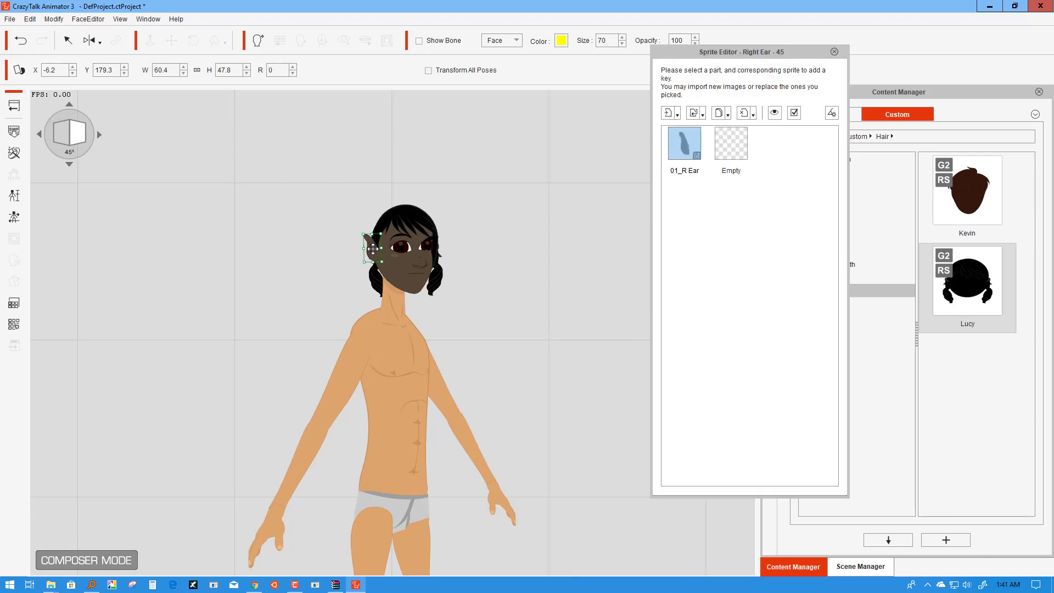
# Step: Shift the back hair toward the rear of the head and adjust the front hair's placement in the 45° view
pyautogui.click(441, 274)
pyautogui.moveTo(439, 273); pyautogui.dragTo(433, 273)
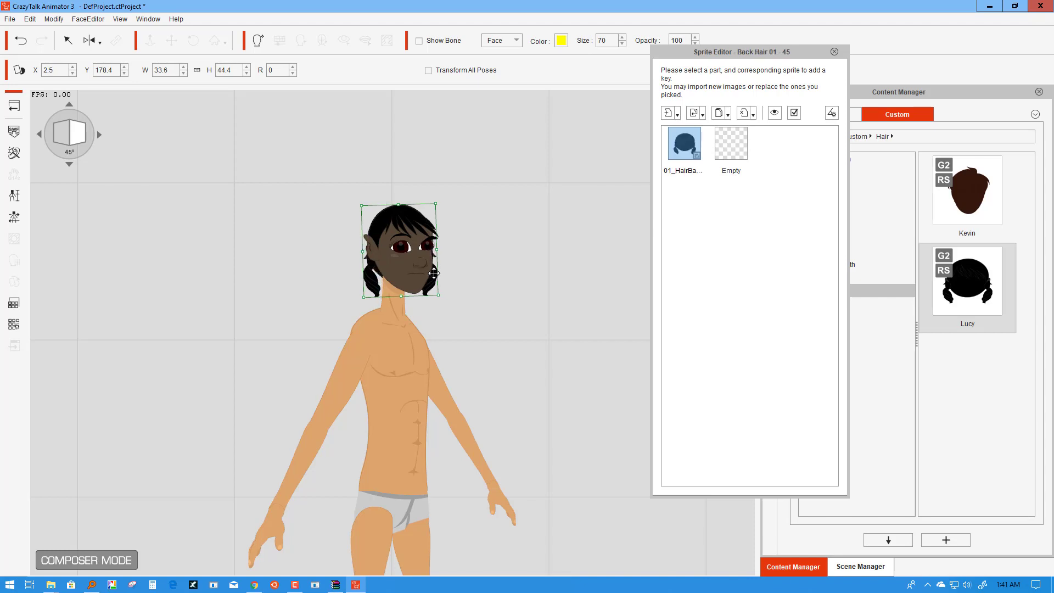
pyautogui.click(416, 224)
pyautogui.moveTo(416, 224); pyautogui.dragTo(416, 225)
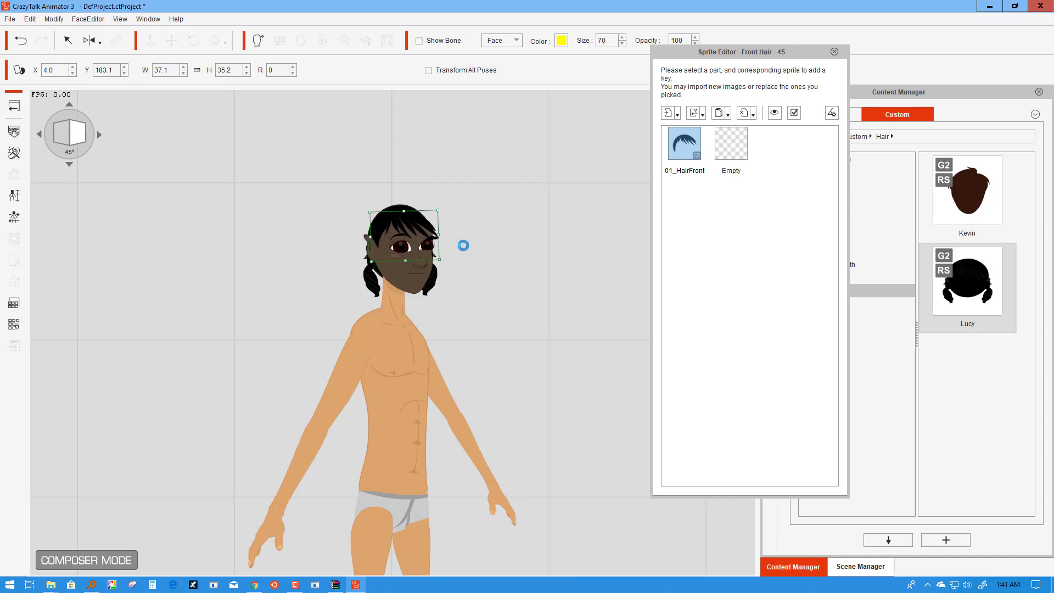
# Step: Scale the left eye down to about 32.5 in width and height and keep it within the face in the 45° view
pyautogui.click(428, 246)
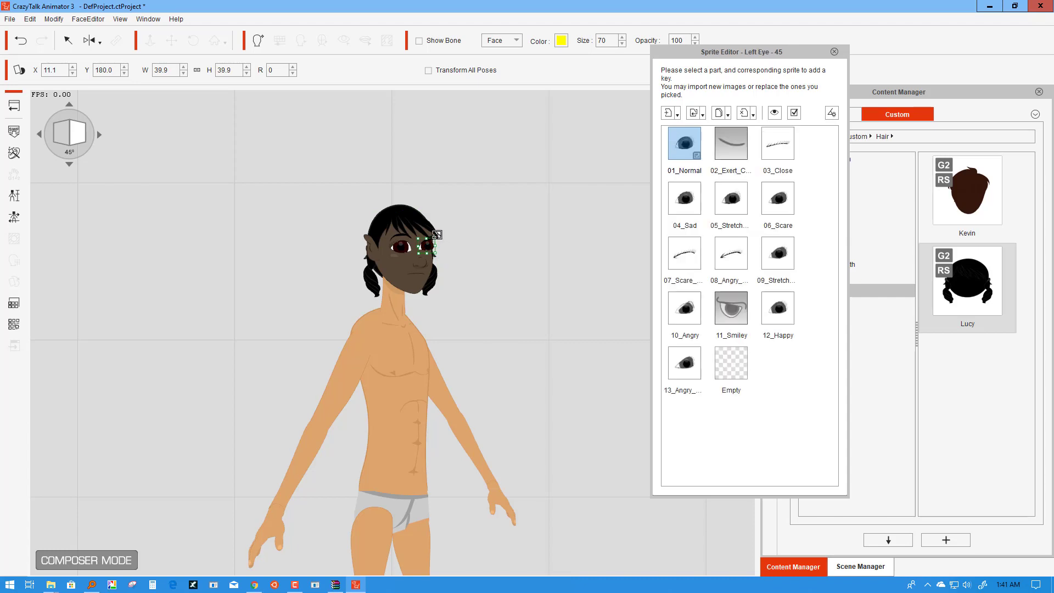
pyautogui.moveTo(437, 234); pyautogui.dragTo(434, 236)
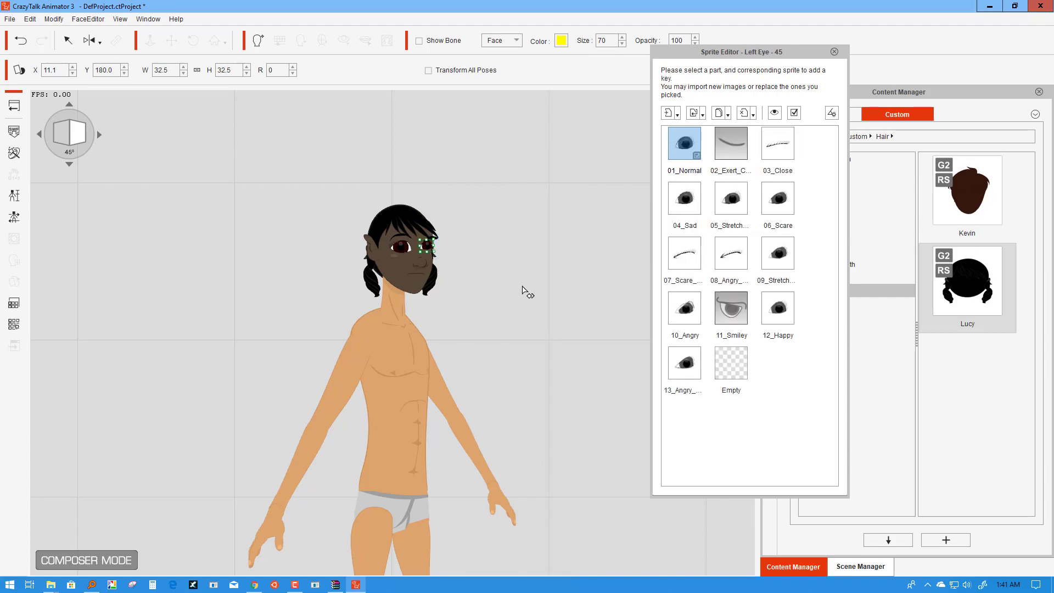
pyautogui.scroll(3, 523, 292)
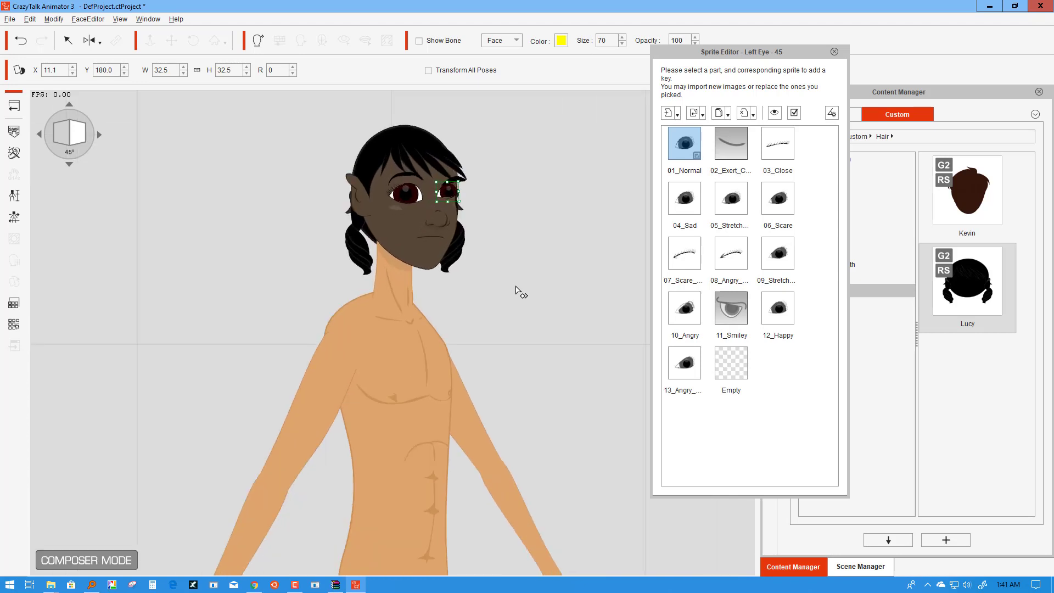
pyautogui.scroll(4, 517, 292)
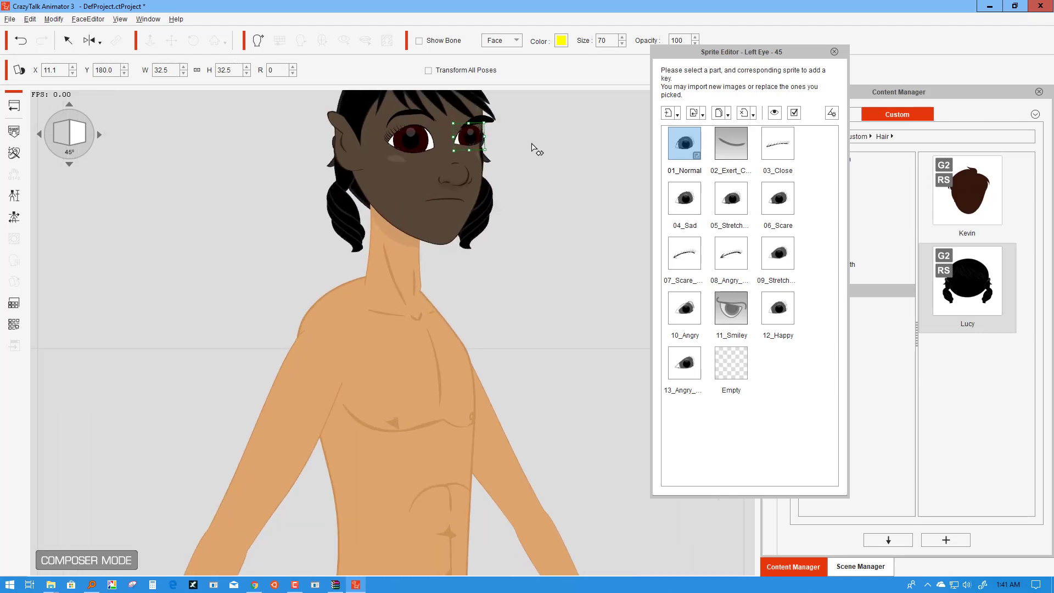
pyautogui.moveTo(532, 148); pyautogui.dragTo(446, 282)
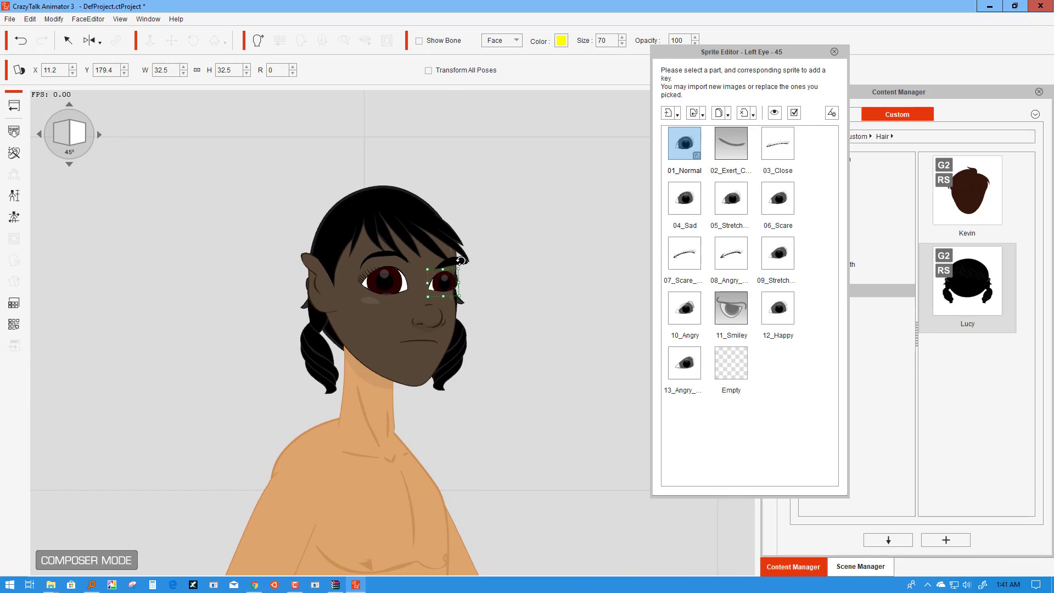
# Step: Move the left brow slightly inward above the left eye in the 45° view
pyautogui.click(460, 261)
pyautogui.click(460, 260)
pyautogui.moveTo(459, 260); pyautogui.dragTo(453, 259)
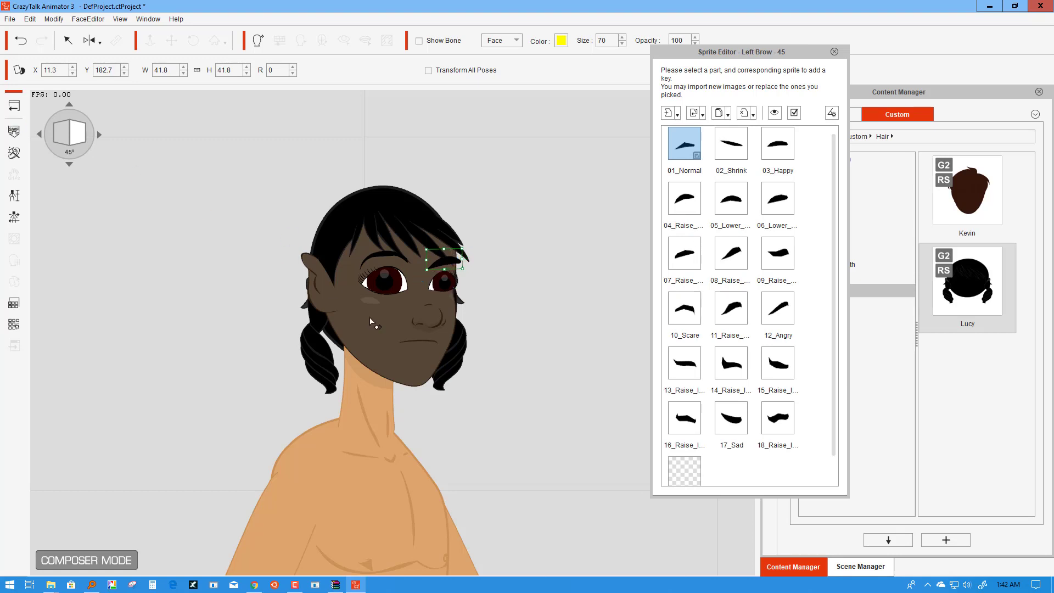
# Step: In the 90° side view, resize the back hair to about 34.6 by 43.5 and fit the back and front hair over the head
pyautogui.click(100, 135)
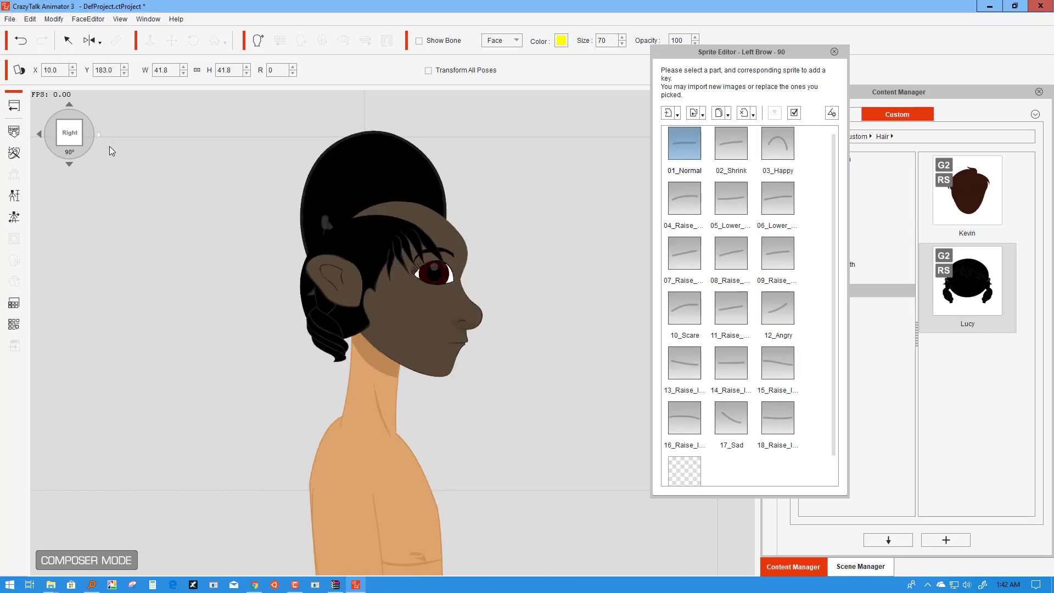
pyautogui.click(383, 170)
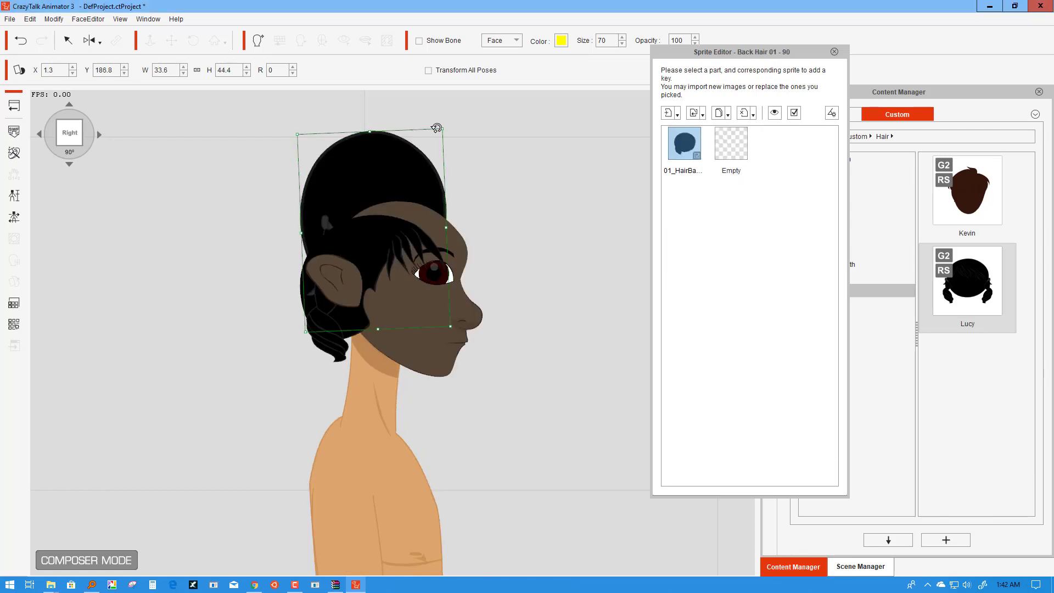
pyautogui.moveTo(370, 133); pyautogui.dragTo(370, 137)
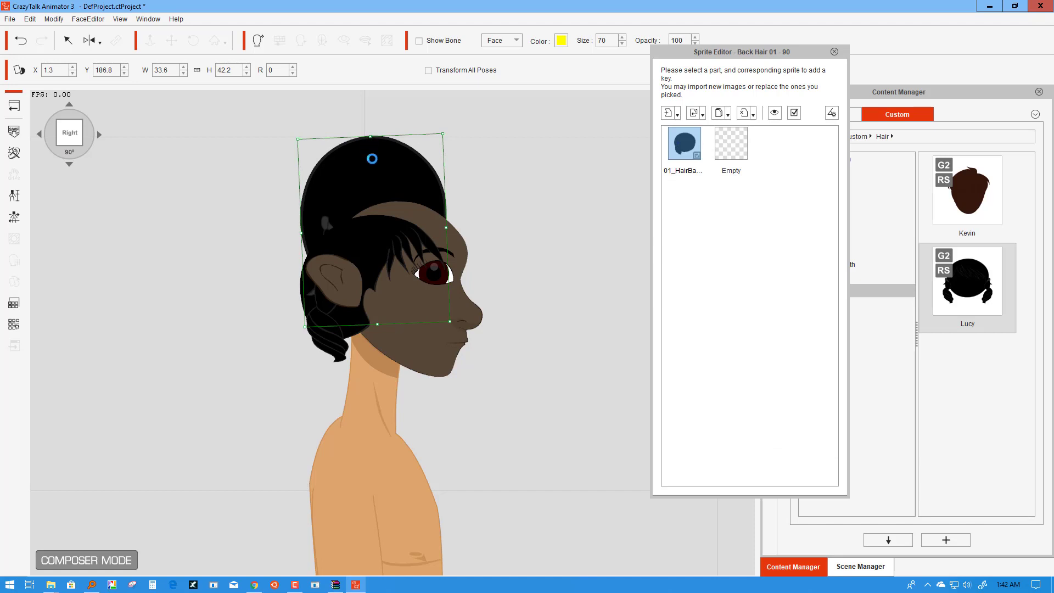
pyautogui.moveTo(369, 180); pyautogui.dragTo(366, 218)
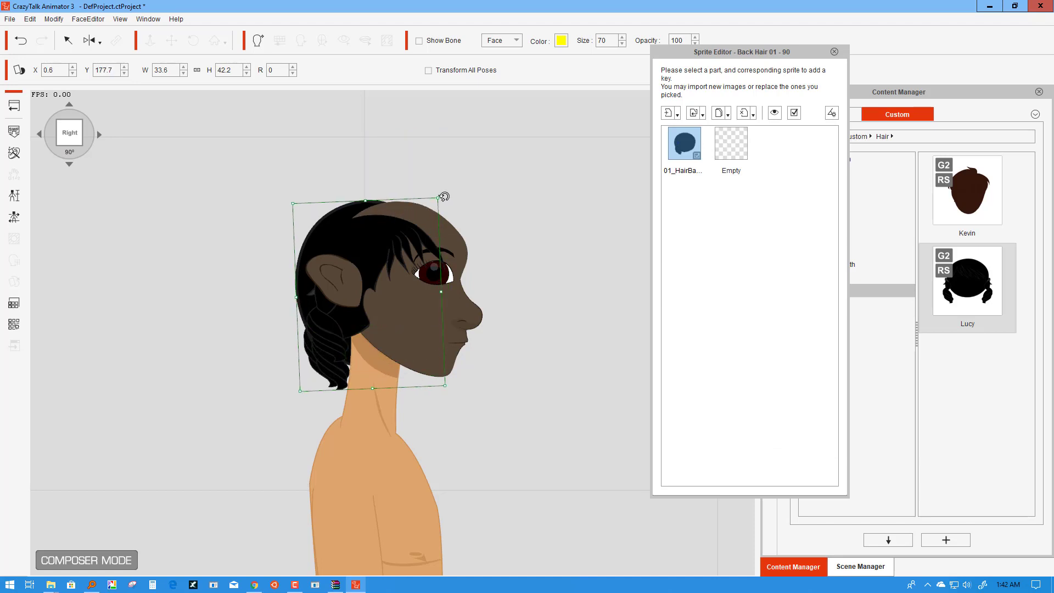
pyautogui.moveTo(441, 195); pyautogui.dragTo(442, 191)
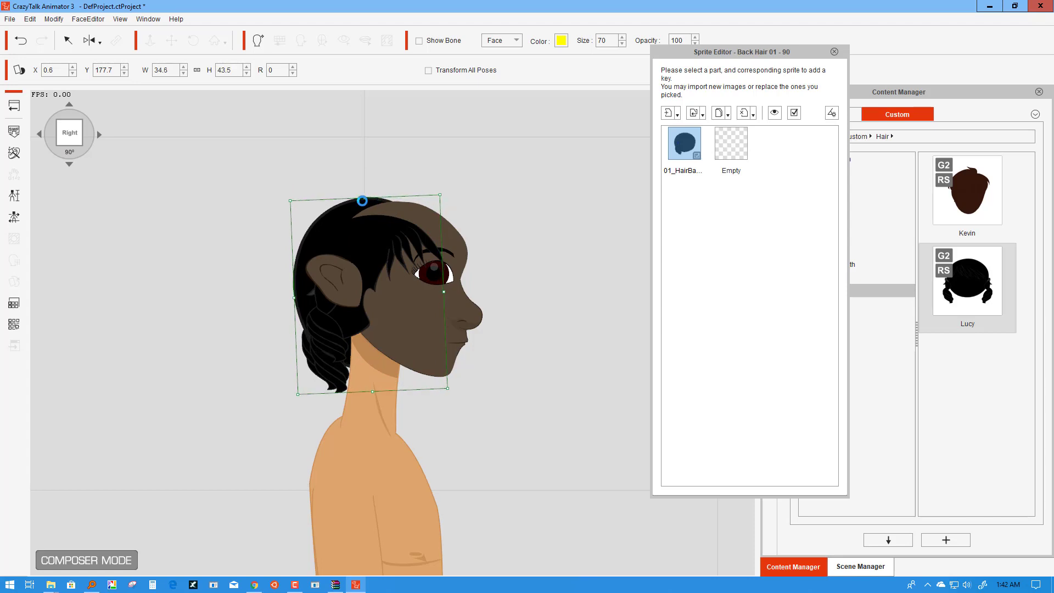
pyautogui.moveTo(346, 208); pyautogui.dragTo(356, 207)
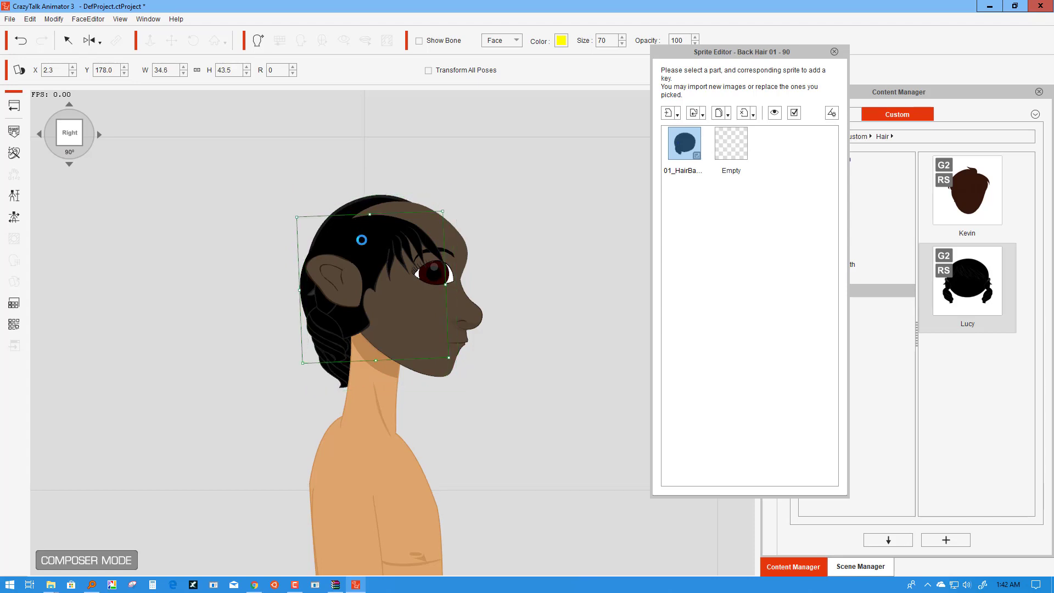
pyautogui.moveTo(384, 235); pyautogui.dragTo(409, 218)
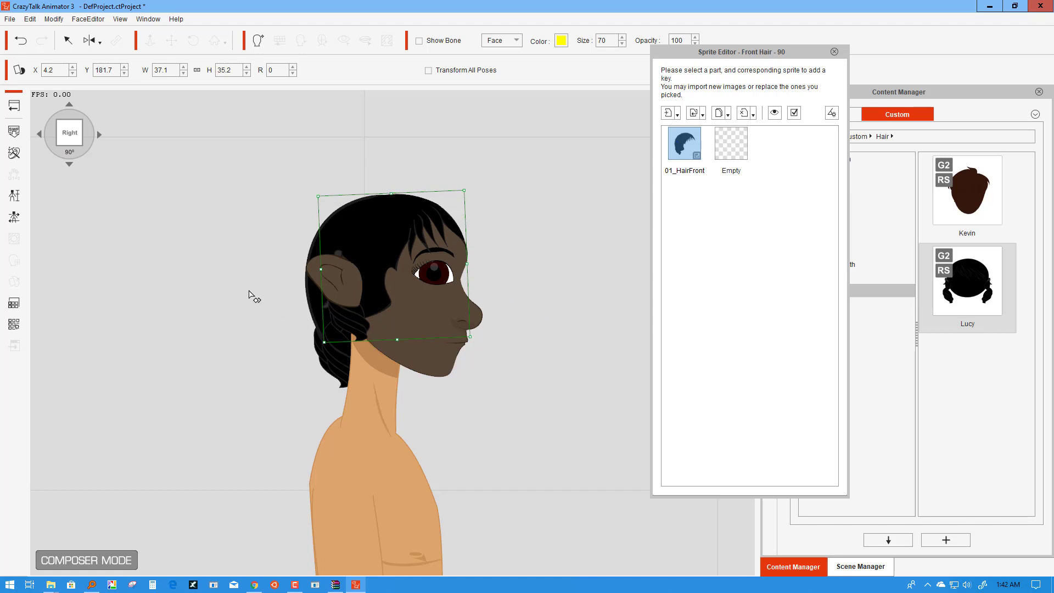
# Step: Turn the character to the 315° view and move the detached left ear against the side of the head
pyautogui.click(100, 134)
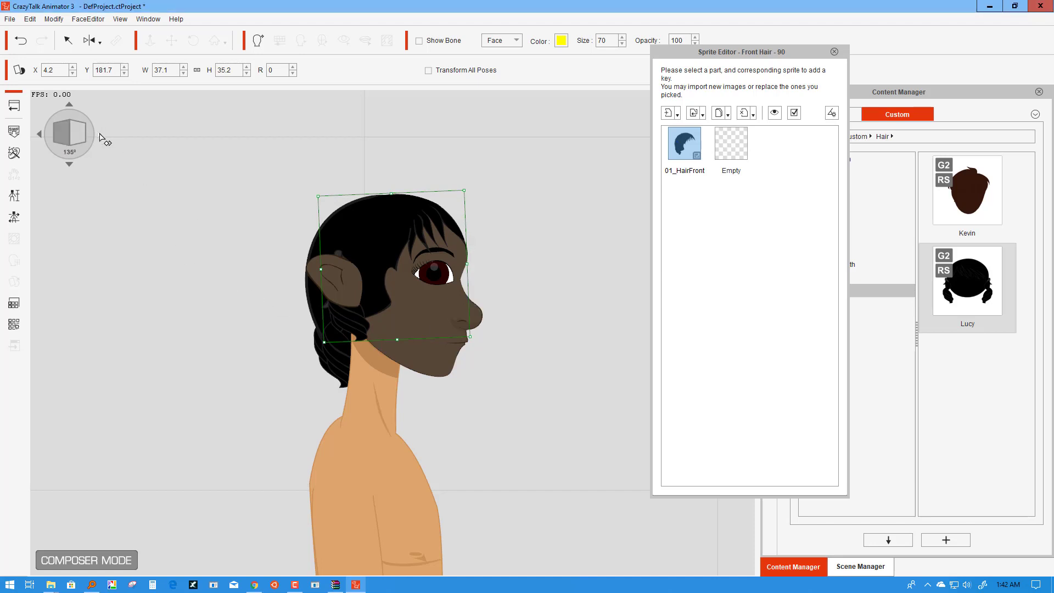
pyautogui.click(100, 135)
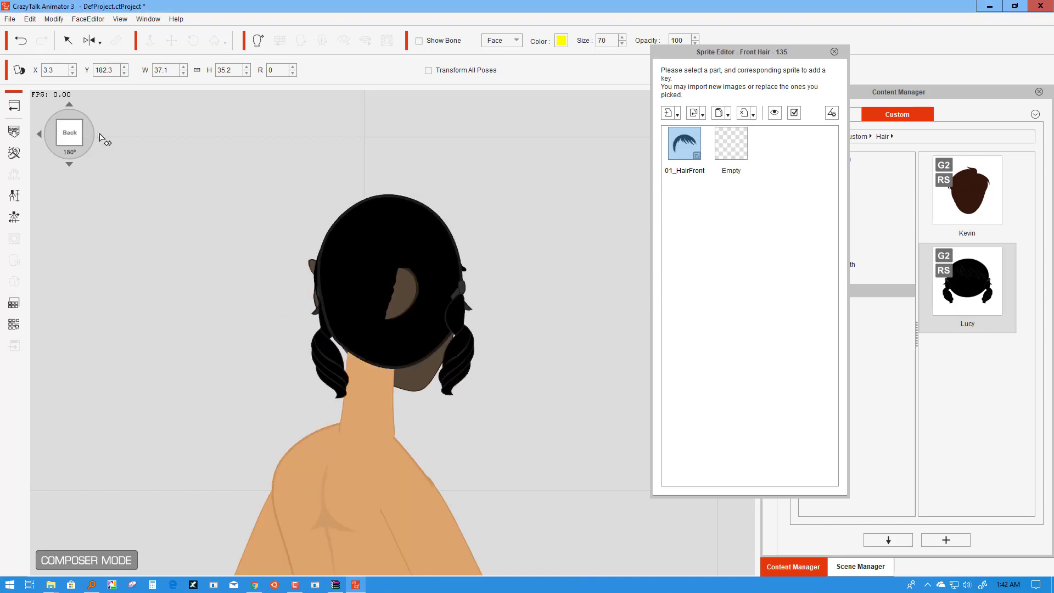
pyautogui.click(39, 135)
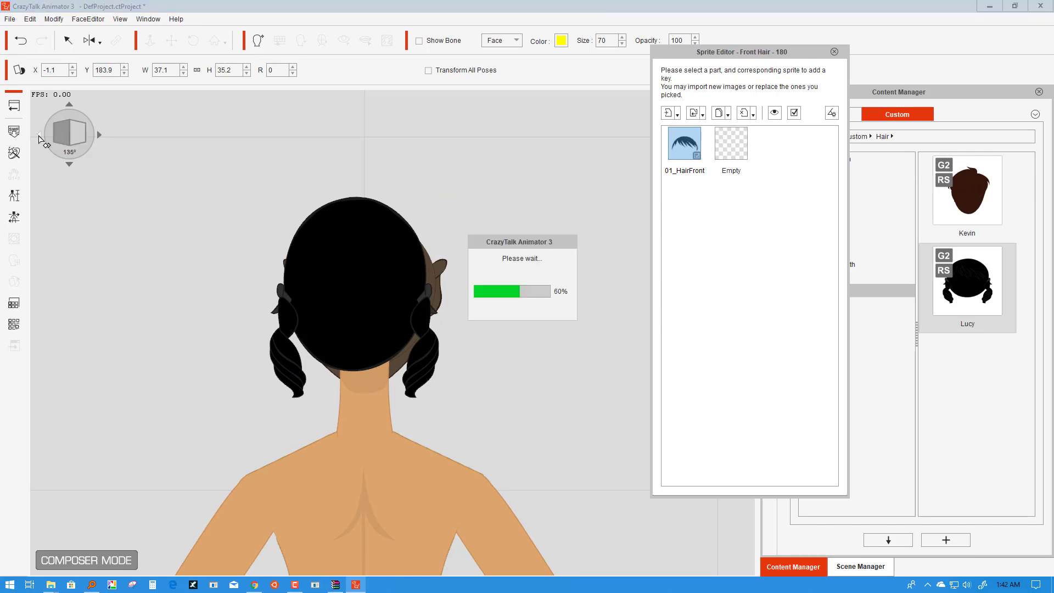
pyautogui.click(40, 135)
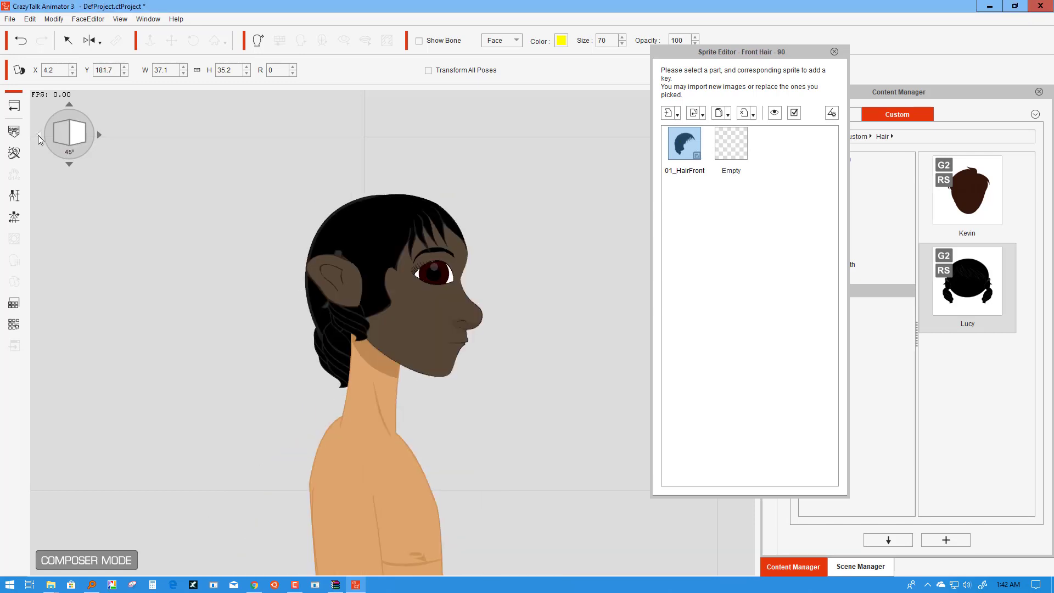
pyautogui.click(40, 135)
pyautogui.click(39, 135)
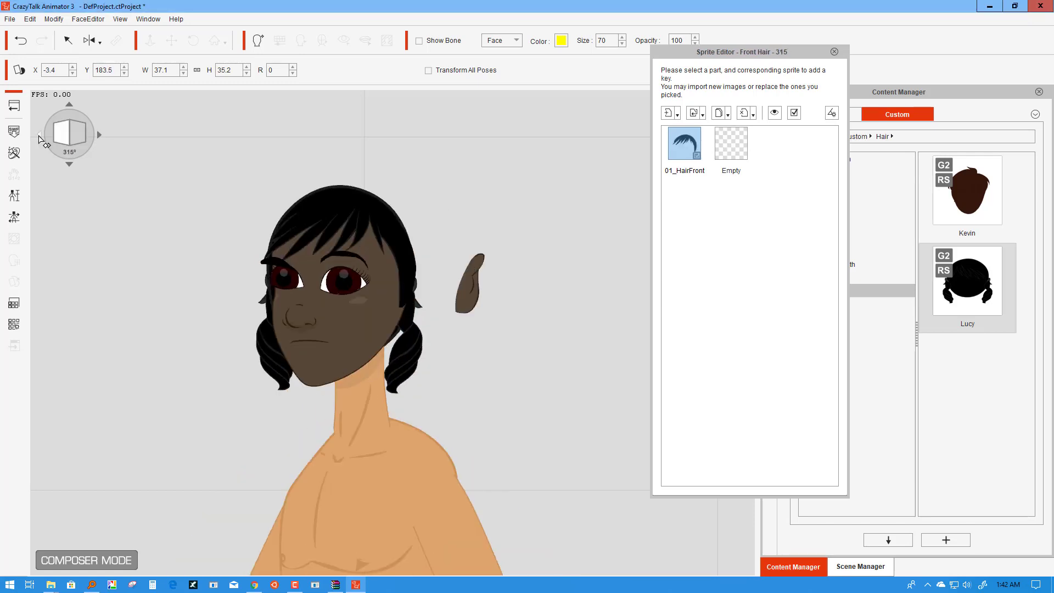
pyautogui.click(40, 135)
pyautogui.click(100, 135)
pyautogui.click(469, 297)
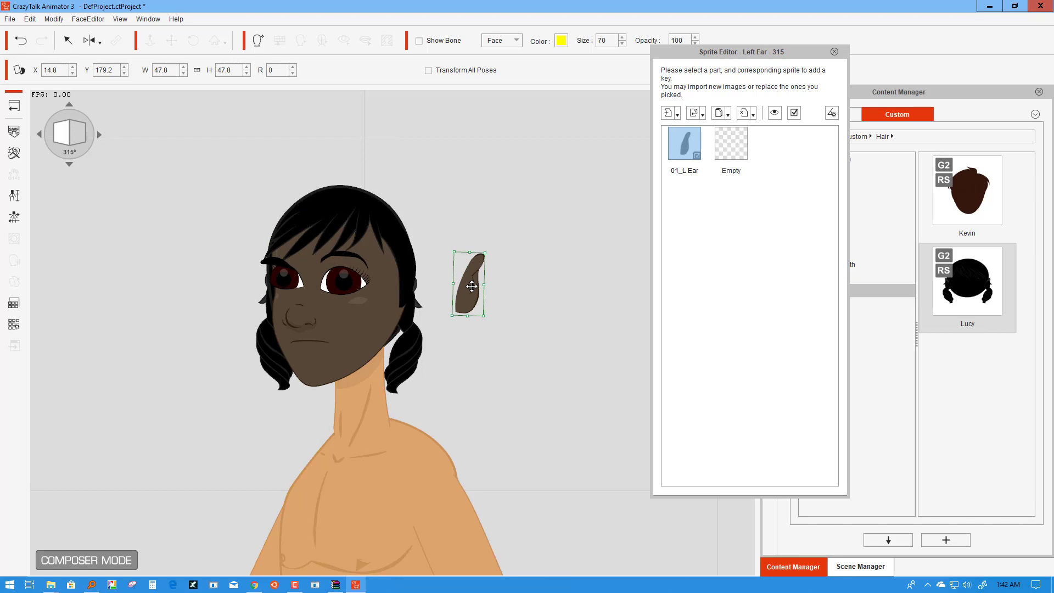
pyautogui.moveTo(471, 286); pyautogui.dragTo(413, 284)
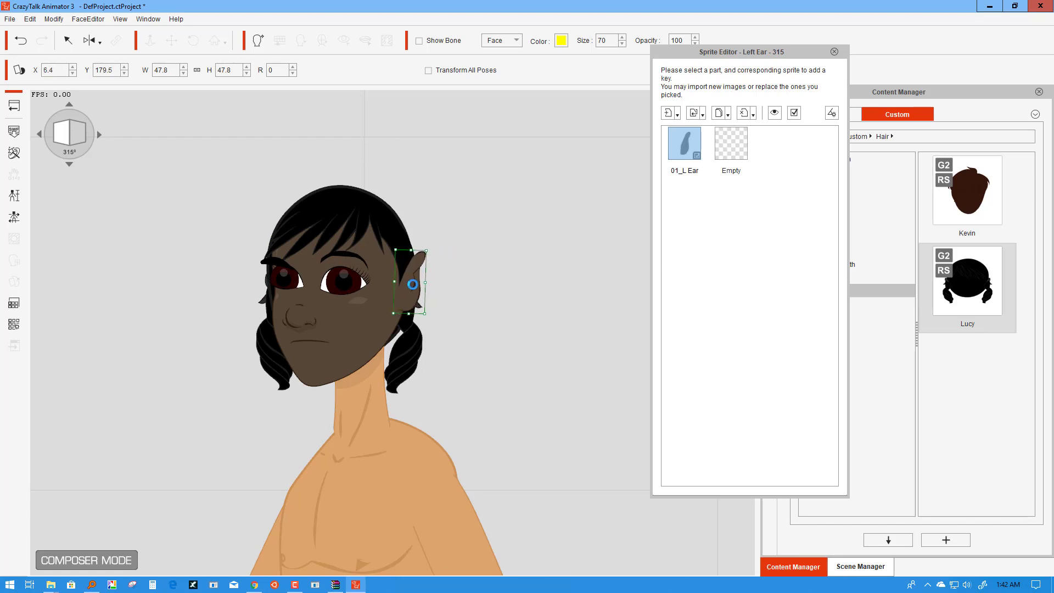
# Step: Nudge the back hair slightly toward the detached left ear in the 315° view
pyautogui.click(418, 344)
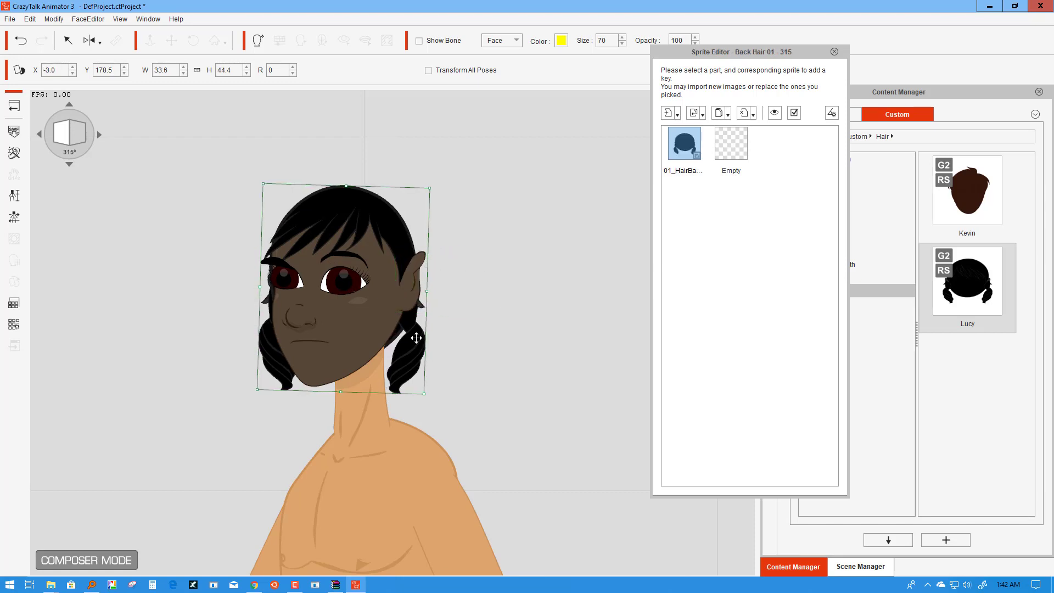
pyautogui.moveTo(416, 338); pyautogui.dragTo(418, 338)
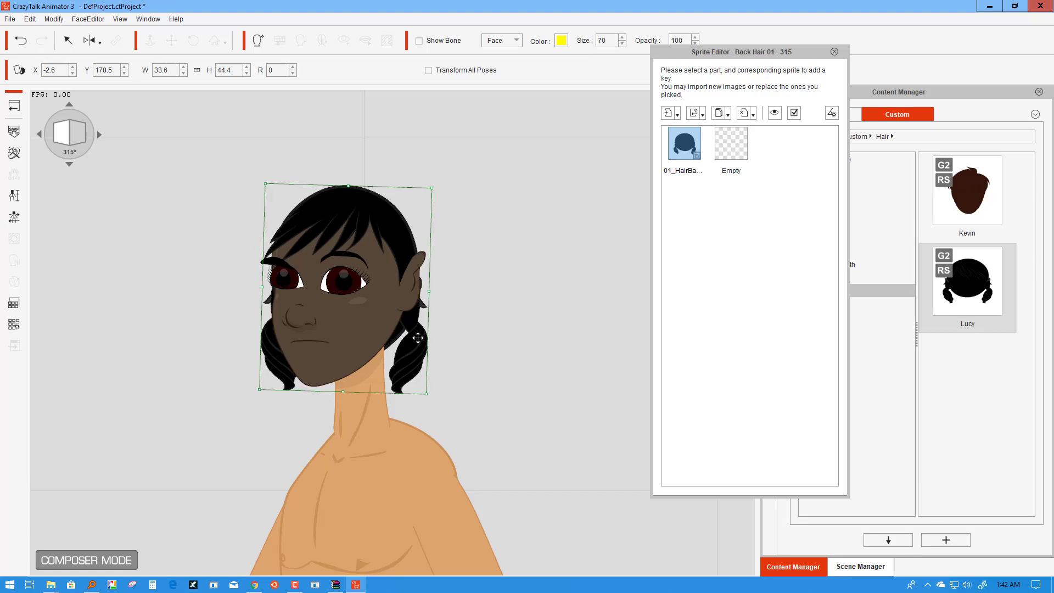
# Step: Scale the right eye down to fit inside the face in the 315° view and adjust the right brow's position above it
pyautogui.click(294, 283)
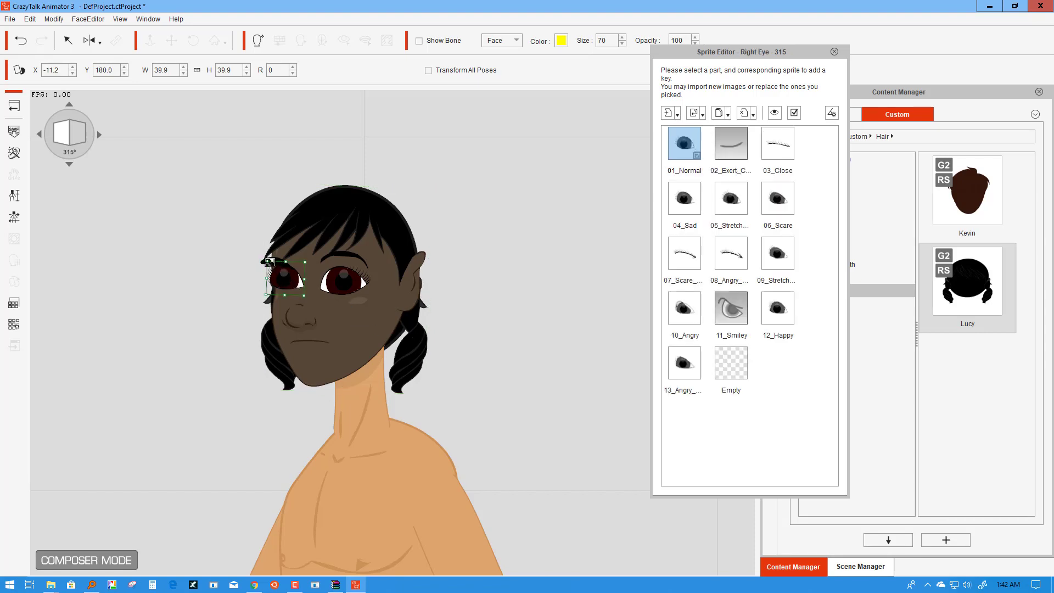
pyautogui.moveTo(269, 261); pyautogui.dragTo(292, 281)
pyautogui.click(278, 259)
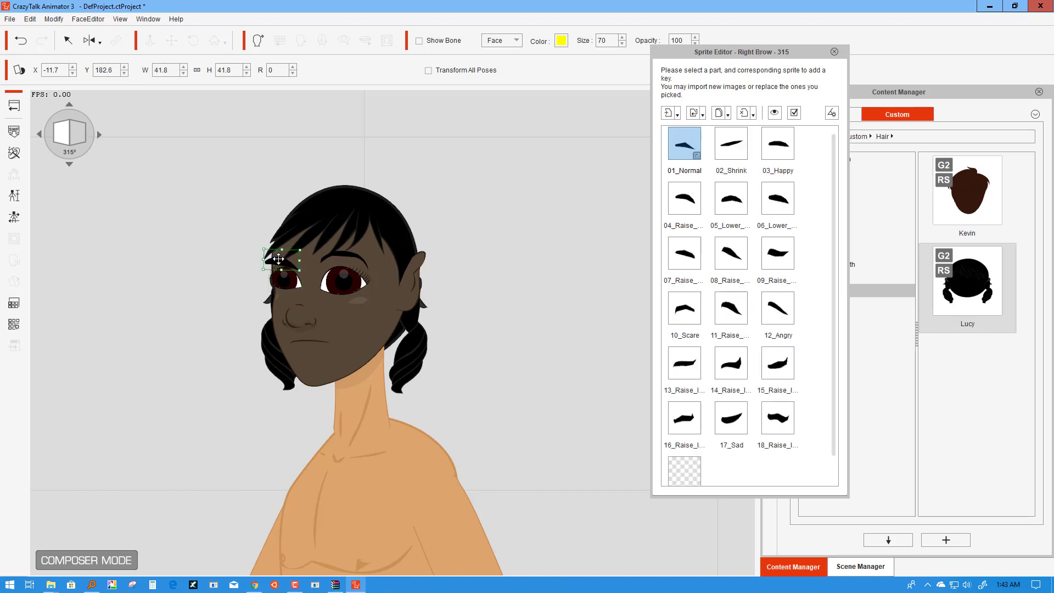
pyautogui.moveTo(278, 259); pyautogui.dragTo(278, 257)
# Step: Turn the character to the front view, close the Sprite Editor and return to Stage mode
pyautogui.click(99, 134)
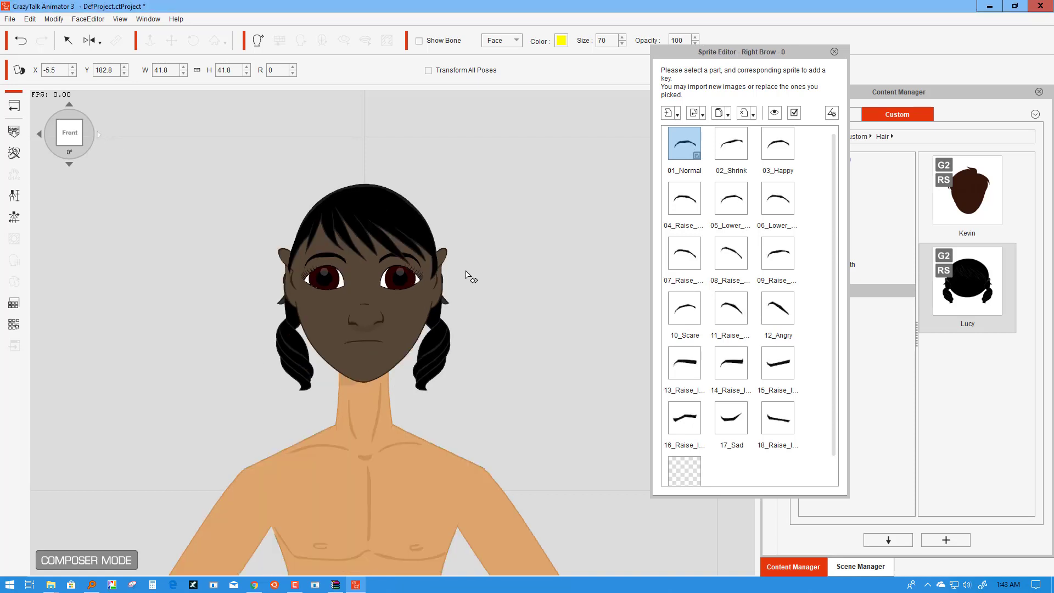
pyautogui.click(834, 52)
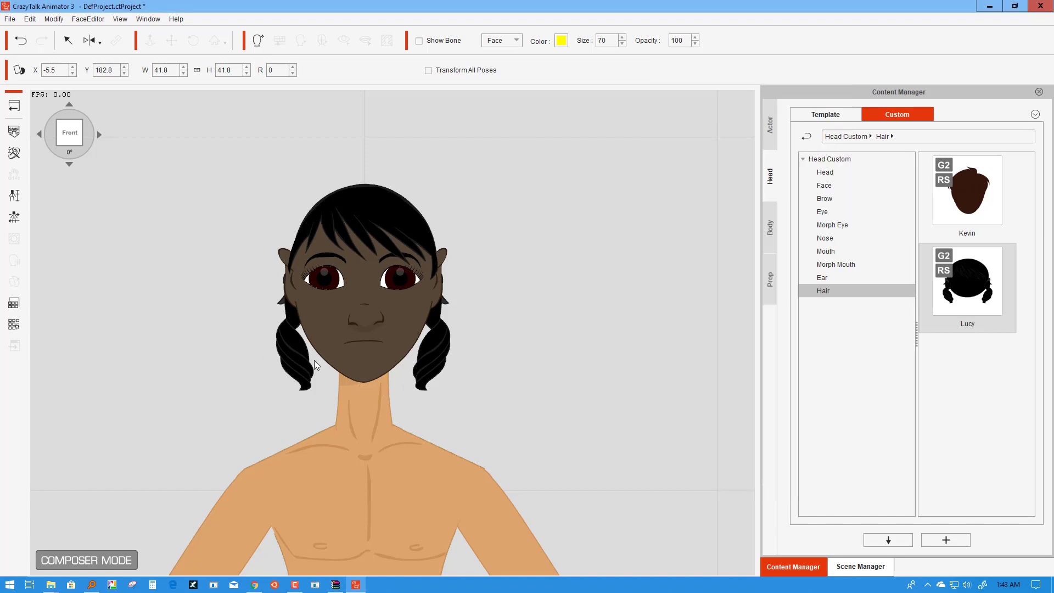
pyautogui.click(173, 273)
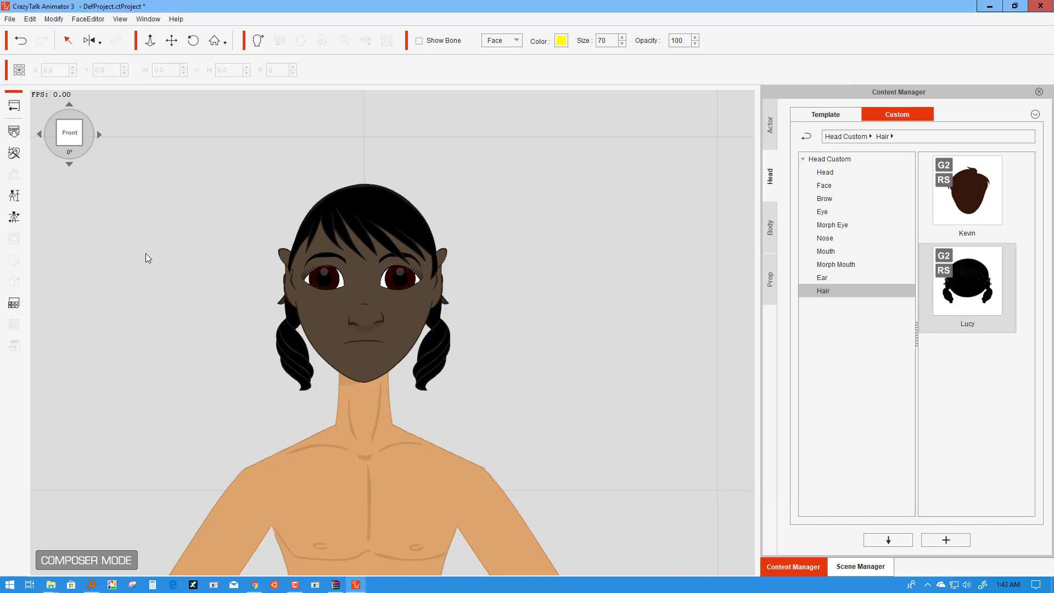
pyautogui.click(14, 107)
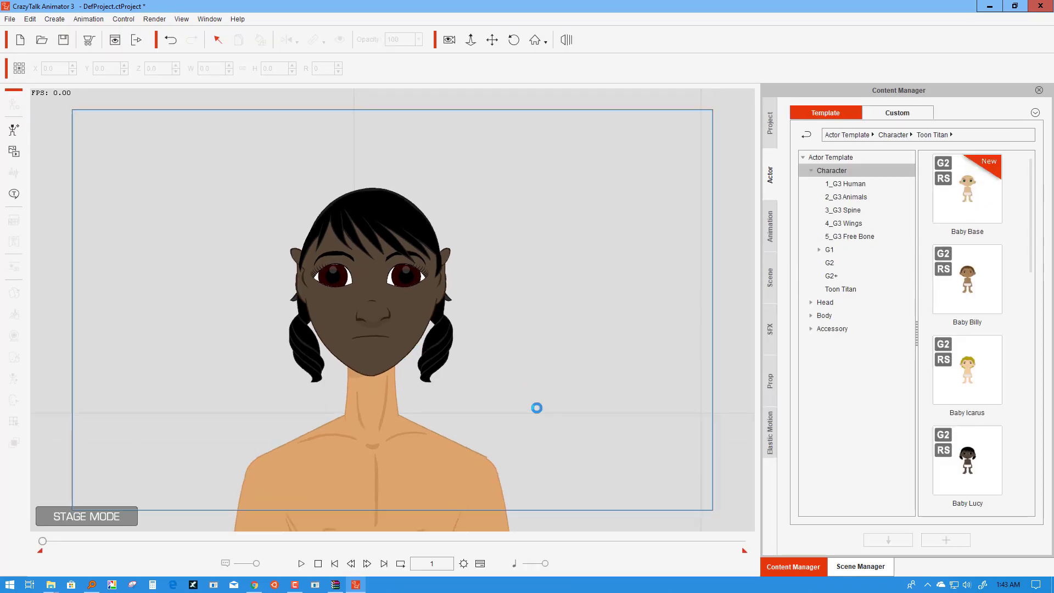
# Step: Place the custom Hero Skin prop beside the character and apply its skin colours to the whole character
pyautogui.click(769, 373)
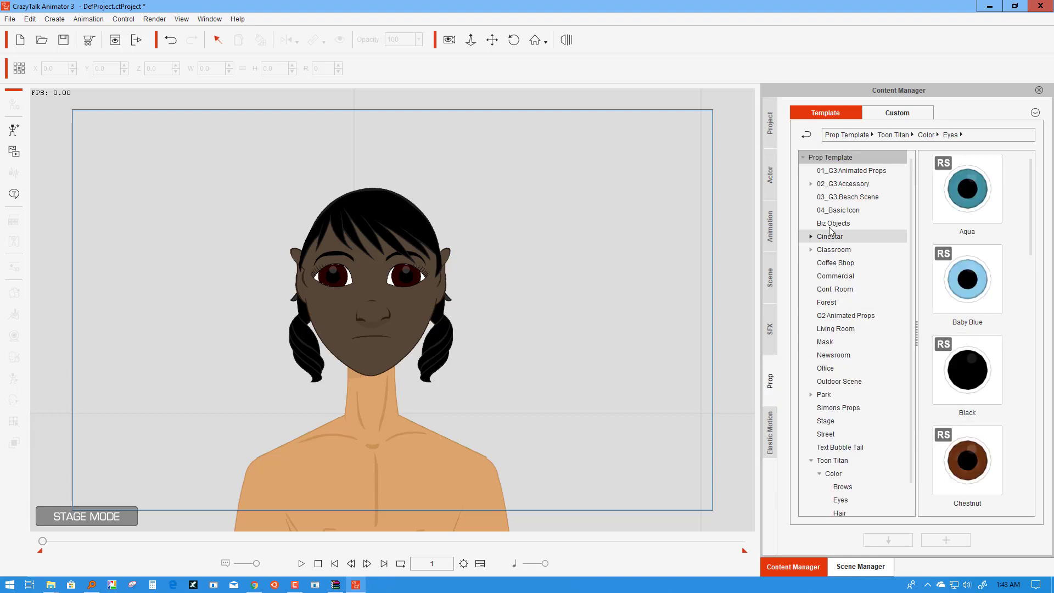
pyautogui.click(897, 112)
pyautogui.moveTo(965, 189); pyautogui.dragTo(603, 192)
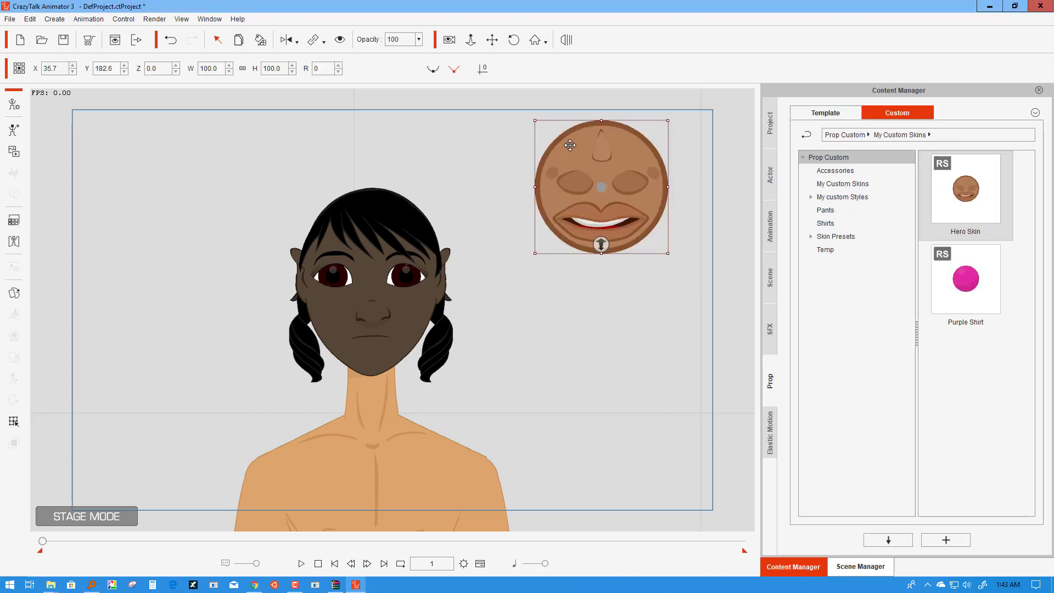
pyautogui.click(399, 294)
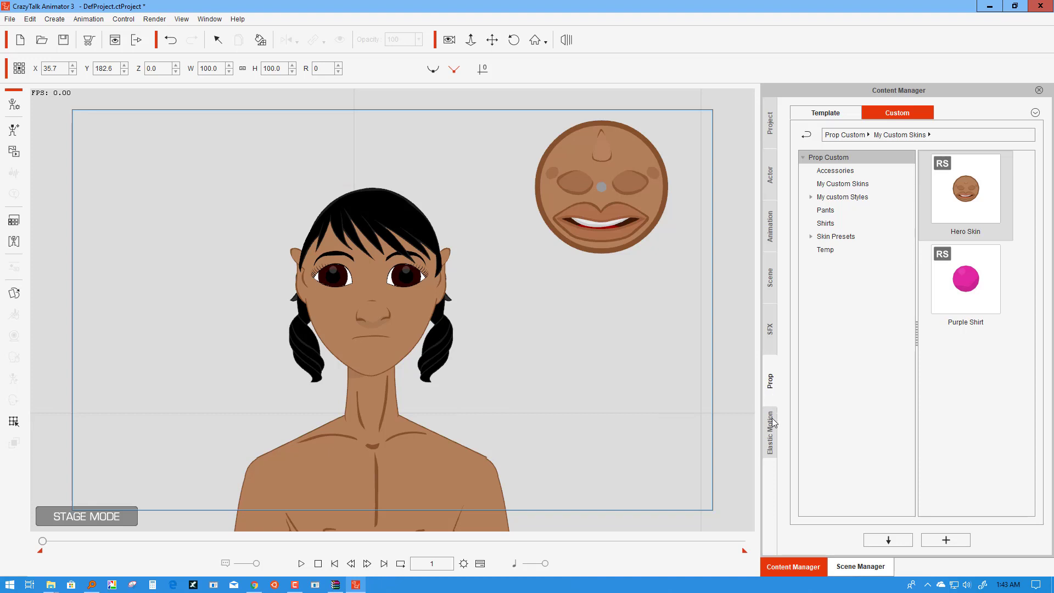
# Step: Place the Yellow eye prop from the Toon Titan eye color templates on stage and apply its color to the character's eyes
pyautogui.click(832, 109)
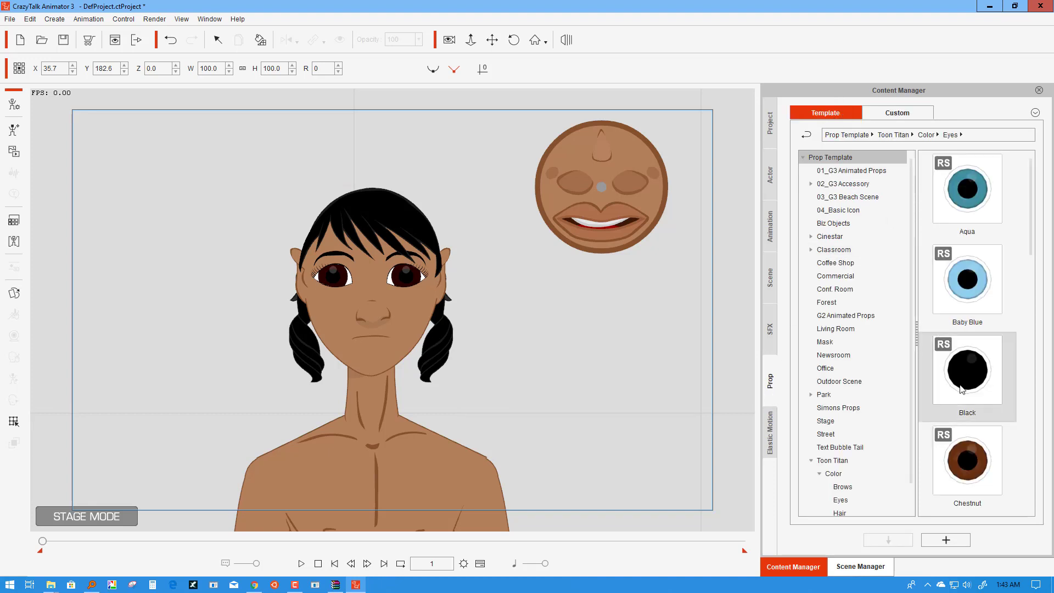
pyautogui.scroll(-5, 977, 413)
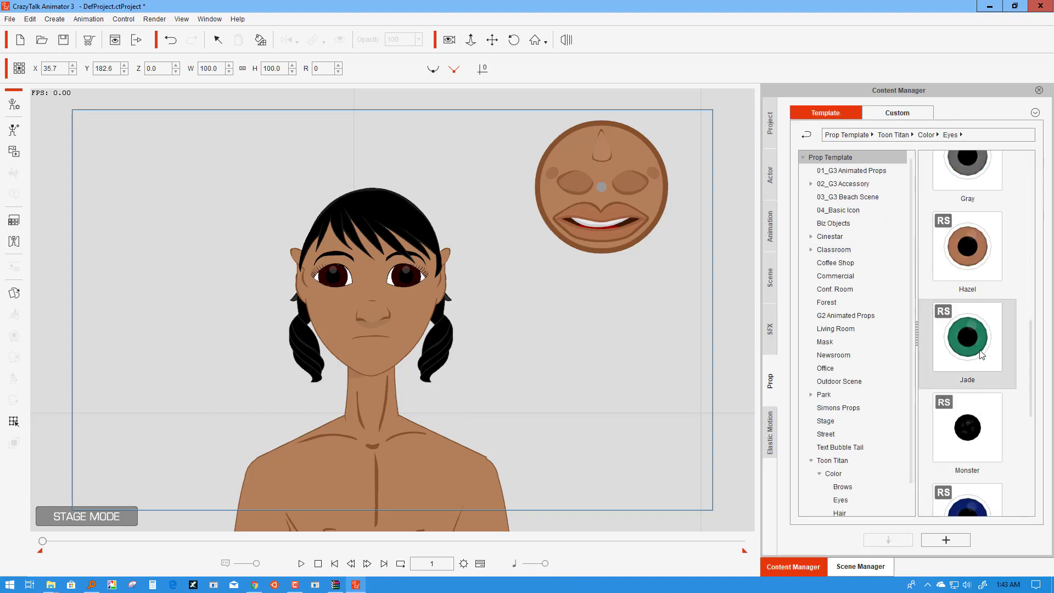
pyautogui.scroll(-4, 980, 357)
pyautogui.moveTo(976, 467); pyautogui.dragTo(560, 298)
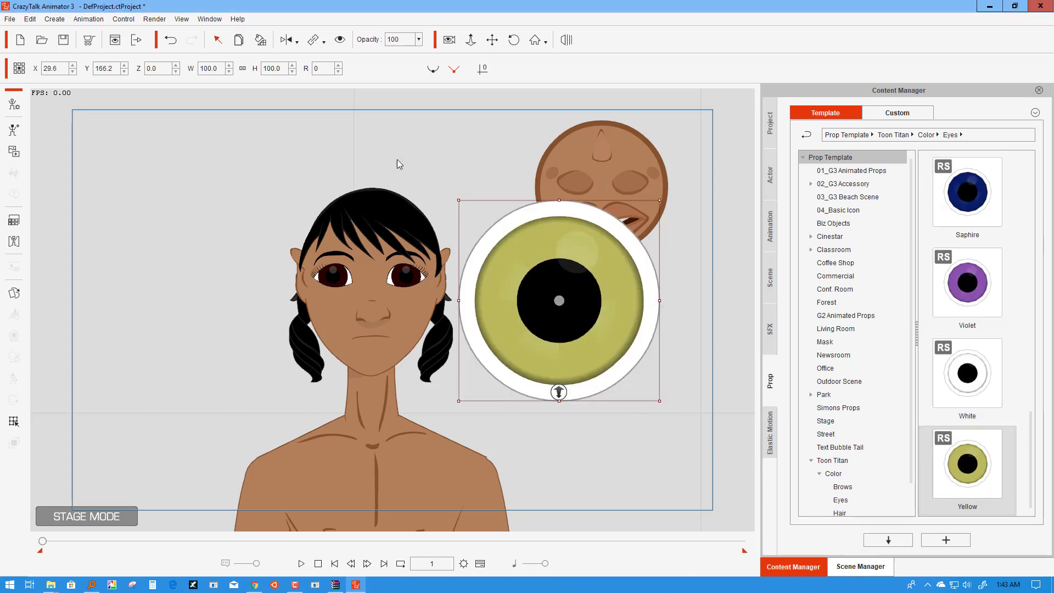
pyautogui.click(379, 288)
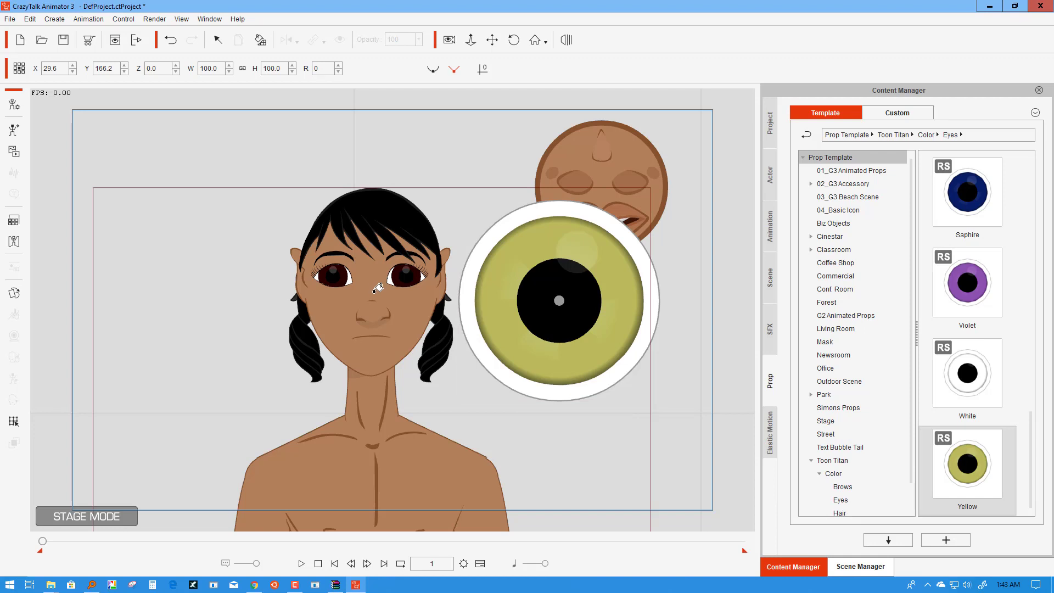
pyautogui.click(379, 288)
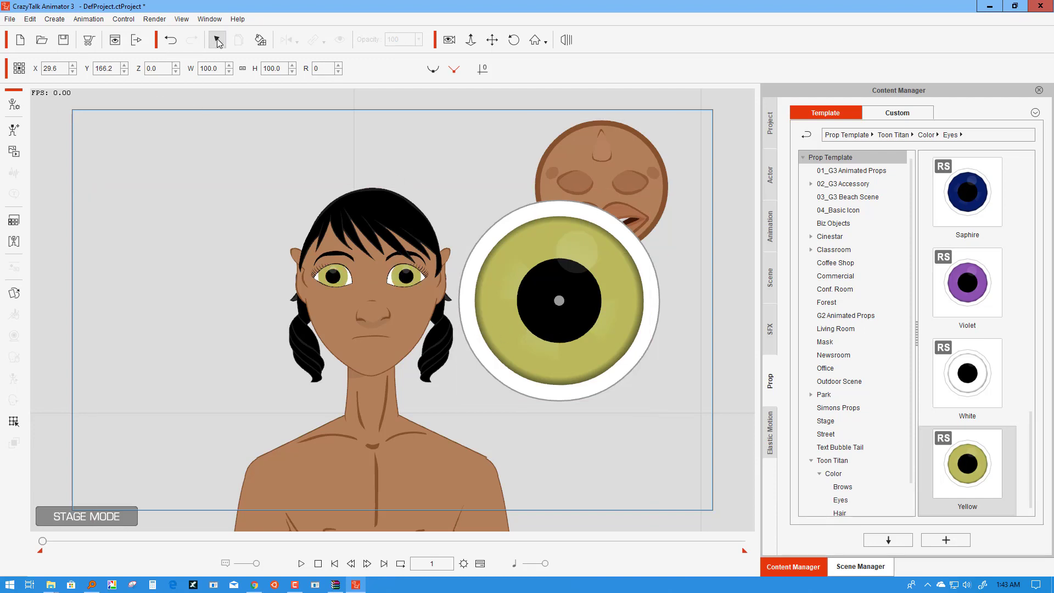
# Step: Delete the yellow eye and Hero Skin props from the stage
pyautogui.click(577, 290)
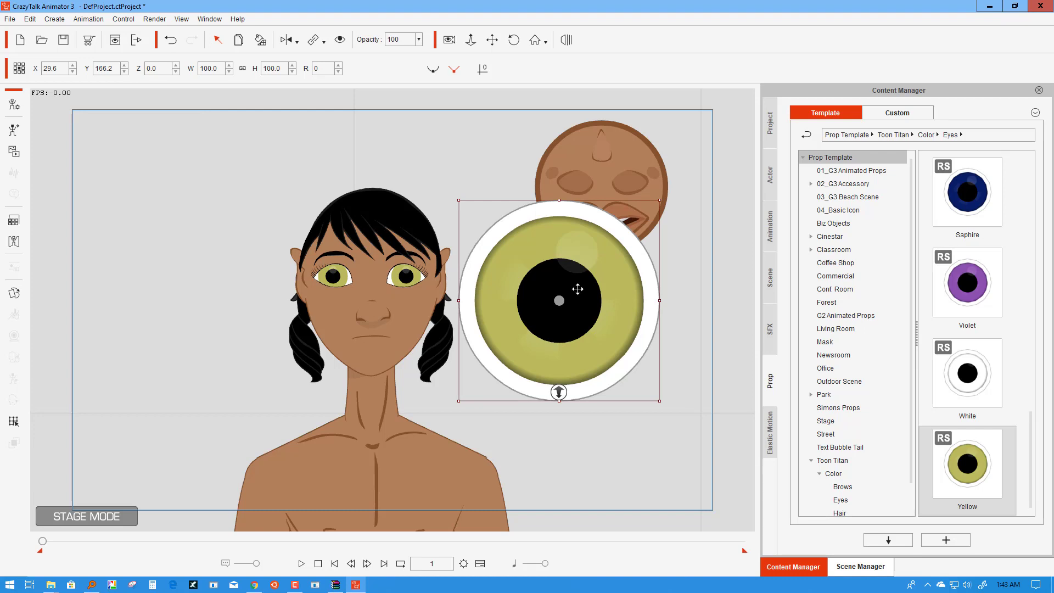
pyautogui.press('Delete')
pyautogui.click(597, 202)
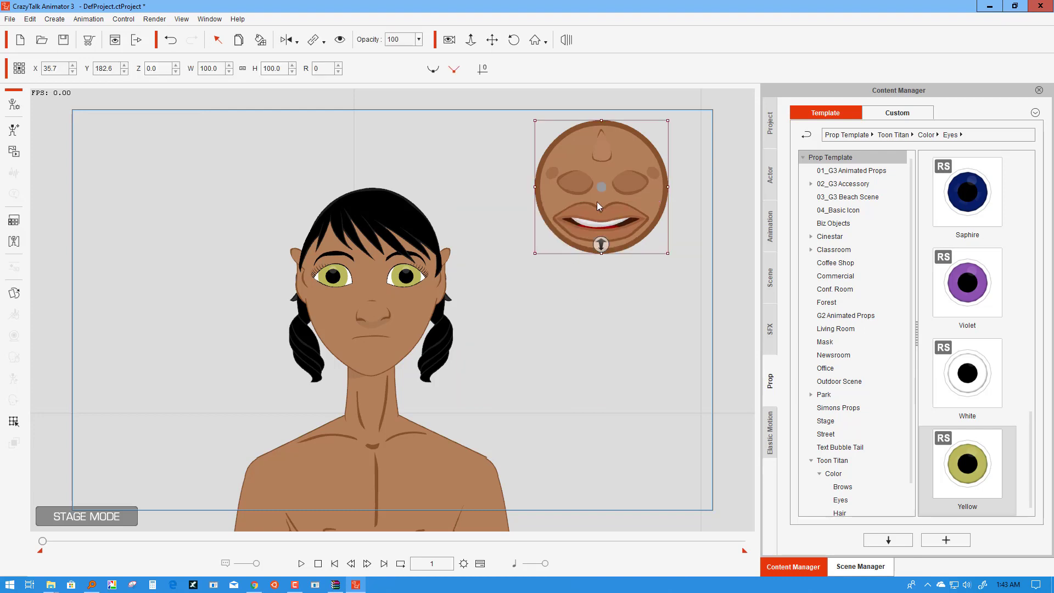
pyautogui.press('Delete')
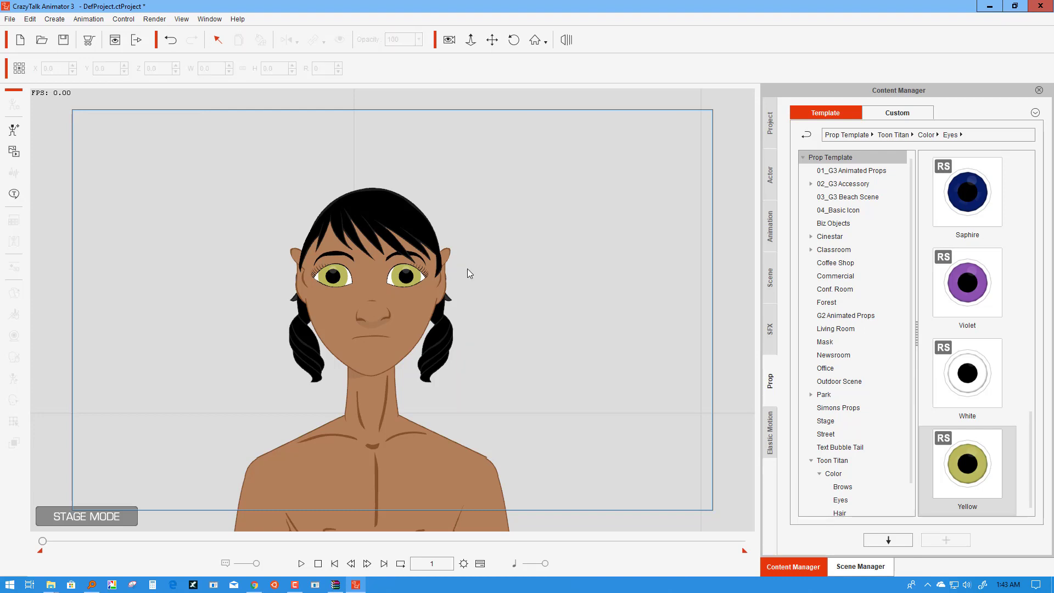
# Step: Open the recolored character in Composer mode and frame a close view of the head and shoulders
pyautogui.click(437, 353)
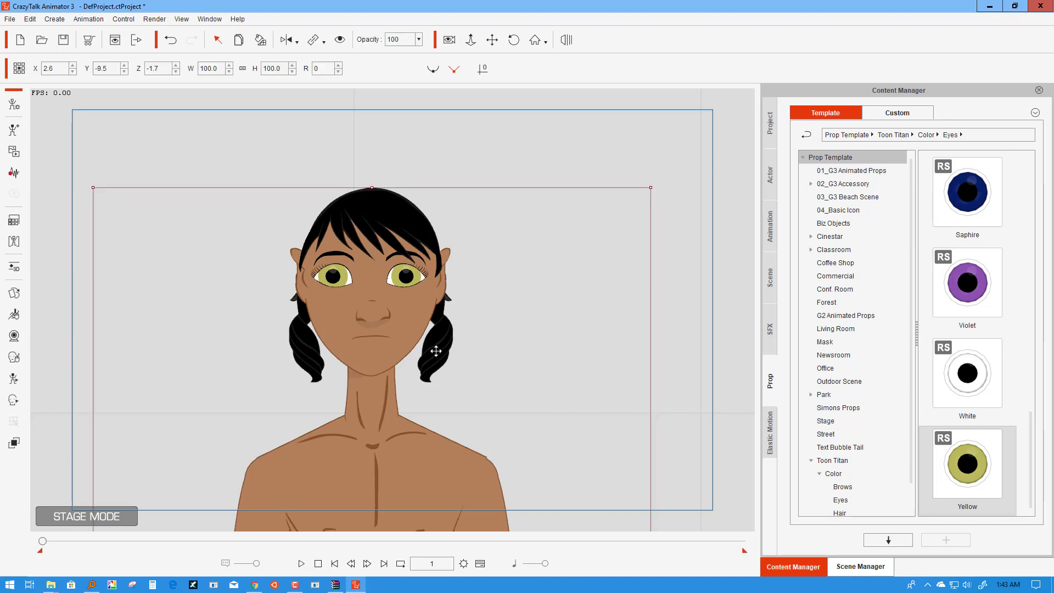
pyautogui.click(12, 106)
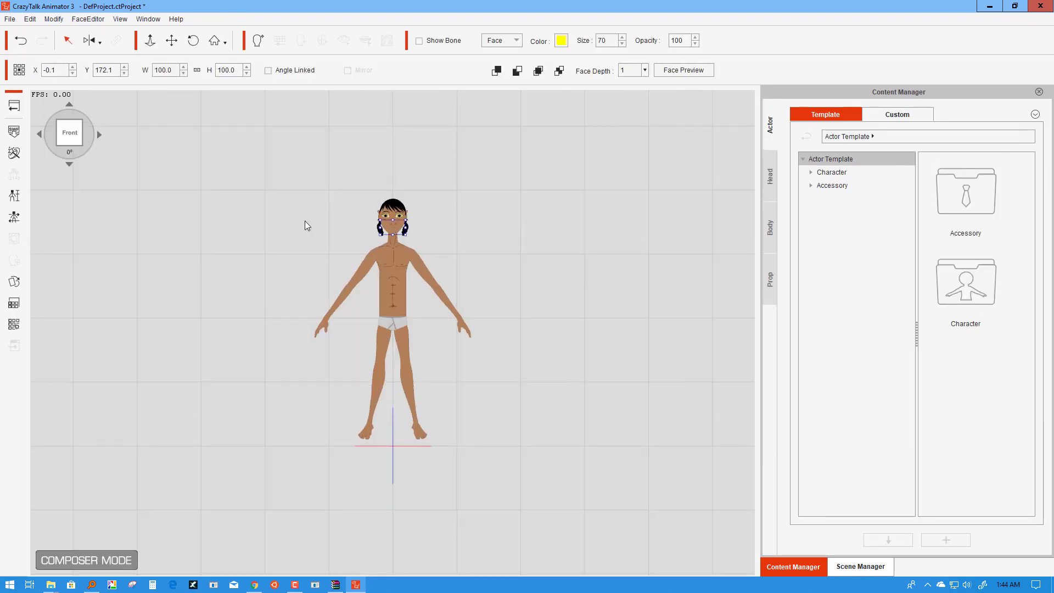
pyautogui.click(149, 40)
pyautogui.moveTo(519, 375); pyautogui.dragTo(449, 150)
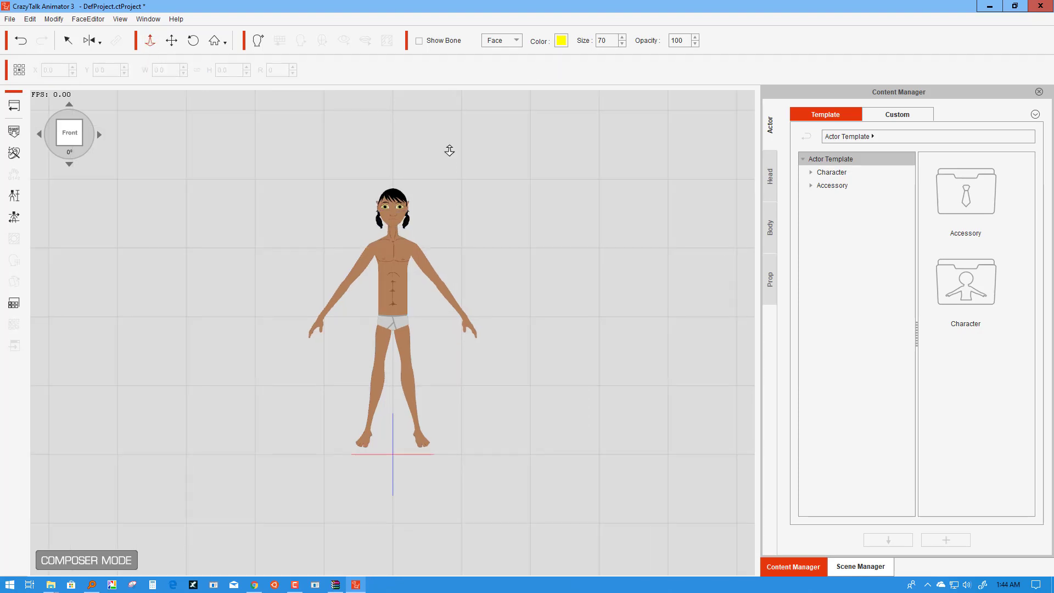
pyautogui.moveTo(496, 367); pyautogui.dragTo(468, 103)
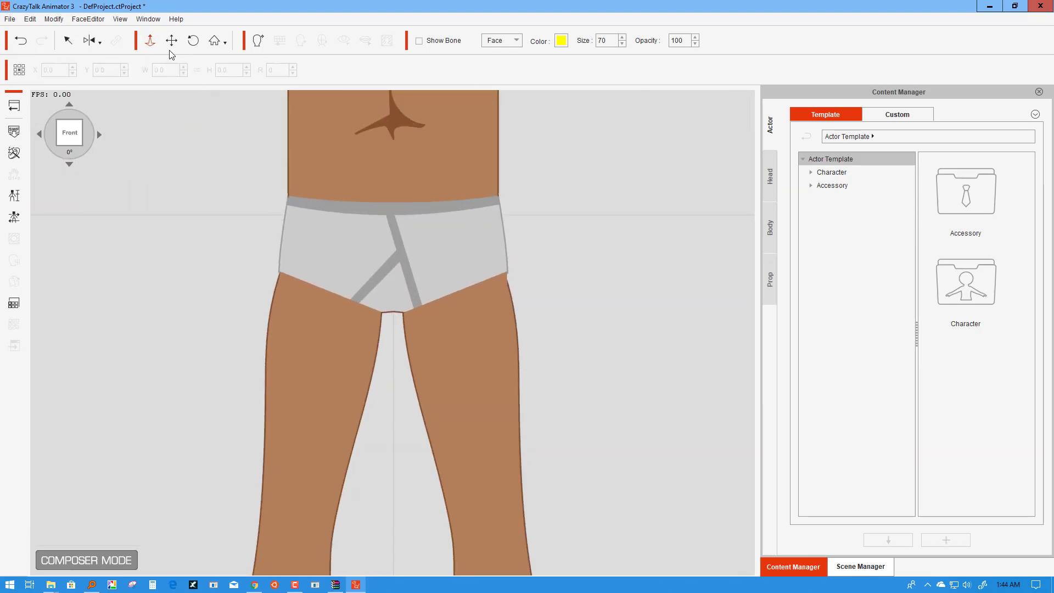
pyautogui.click(171, 41)
pyautogui.moveTo(397, 156); pyautogui.dragTo(400, 461)
pyautogui.moveTo(360, 218); pyautogui.dragTo(409, 544)
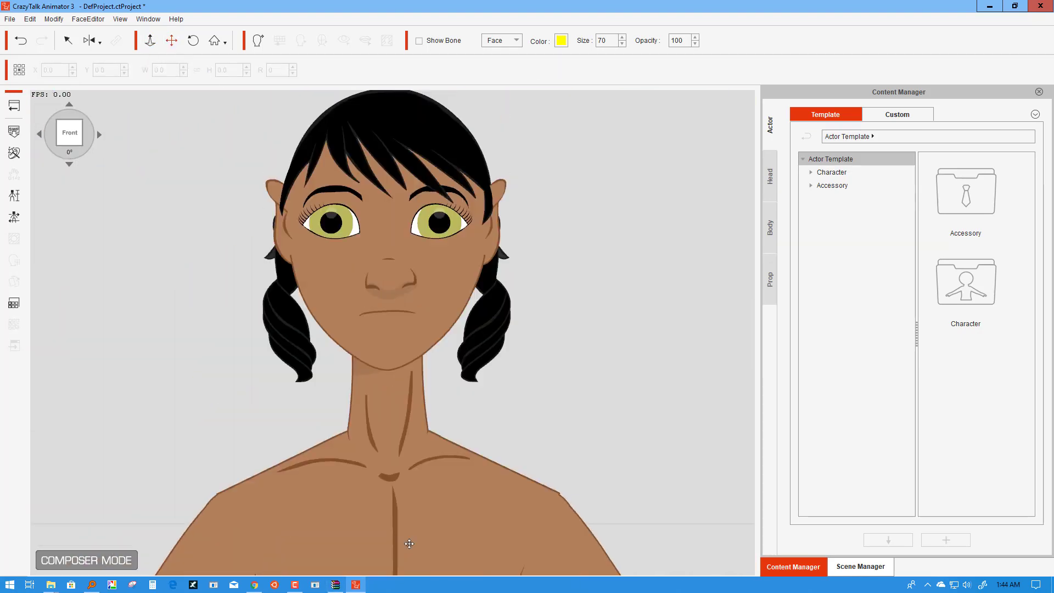
# Step: Replace the character's eyes with the K01 Black Eyelash eyes from the Toon Titan head templates
pyautogui.moveTo(419, 343); pyautogui.dragTo(425, 427)
pyautogui.moveTo(565, 384); pyautogui.dragTo(571, 338)
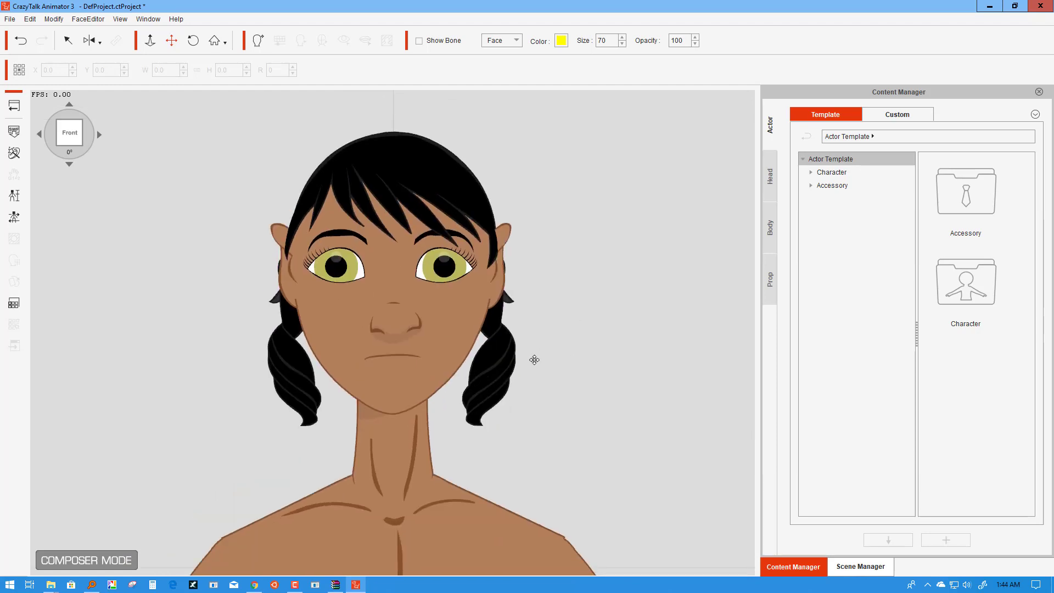
pyautogui.scroll(2, 533, 359)
pyautogui.scroll(-1, 552, 347)
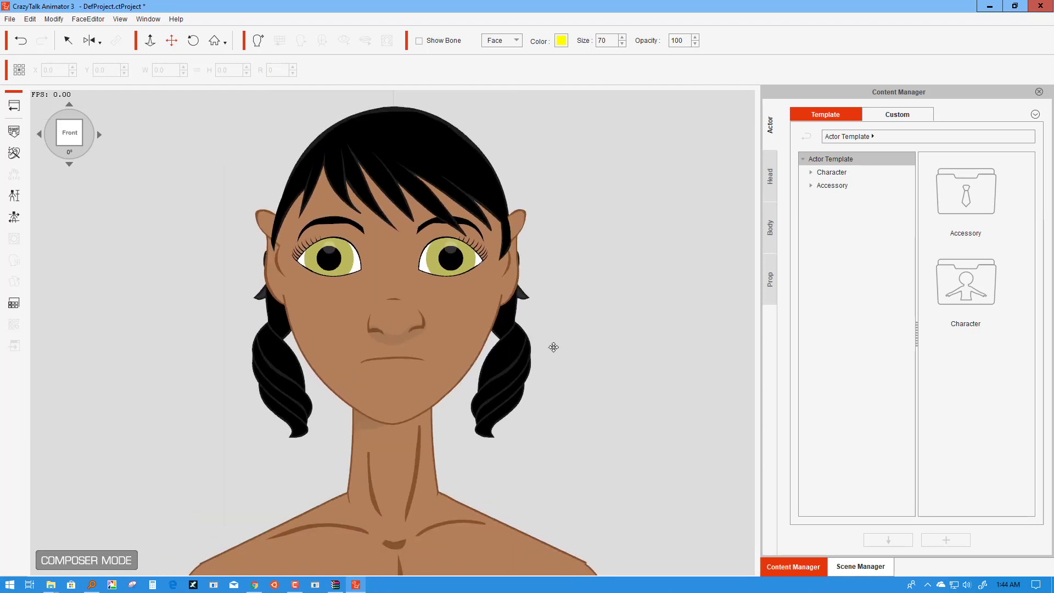
pyautogui.click(460, 256)
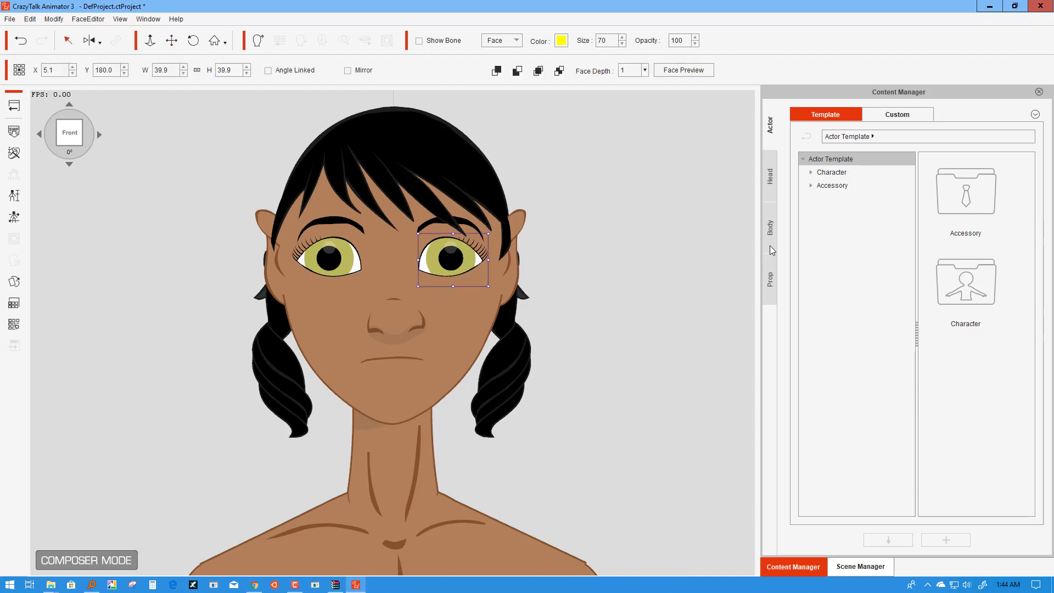
pyautogui.click(771, 177)
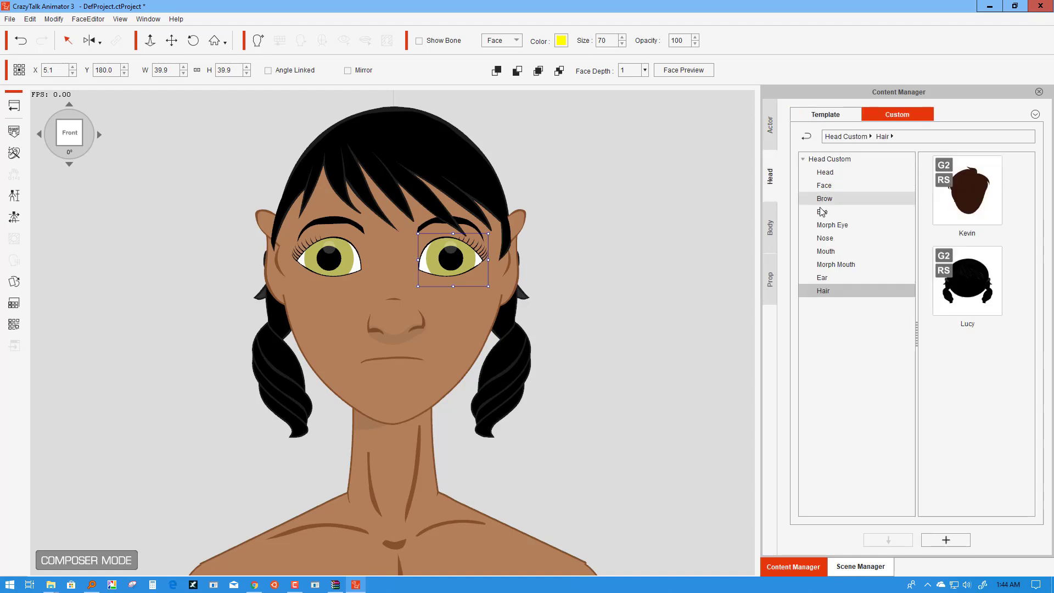
pyautogui.click(826, 212)
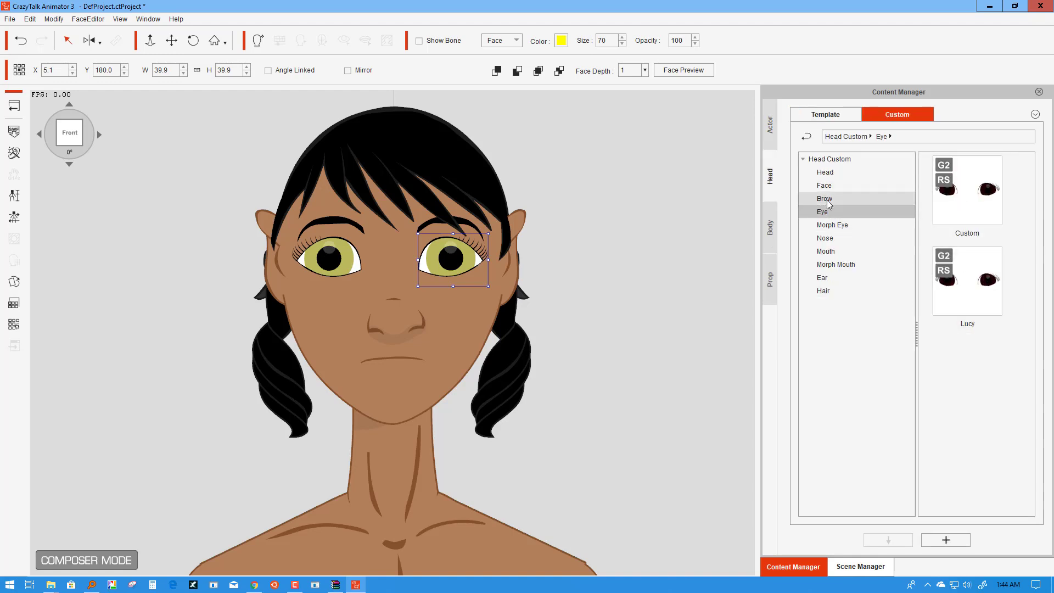
pyautogui.click(850, 114)
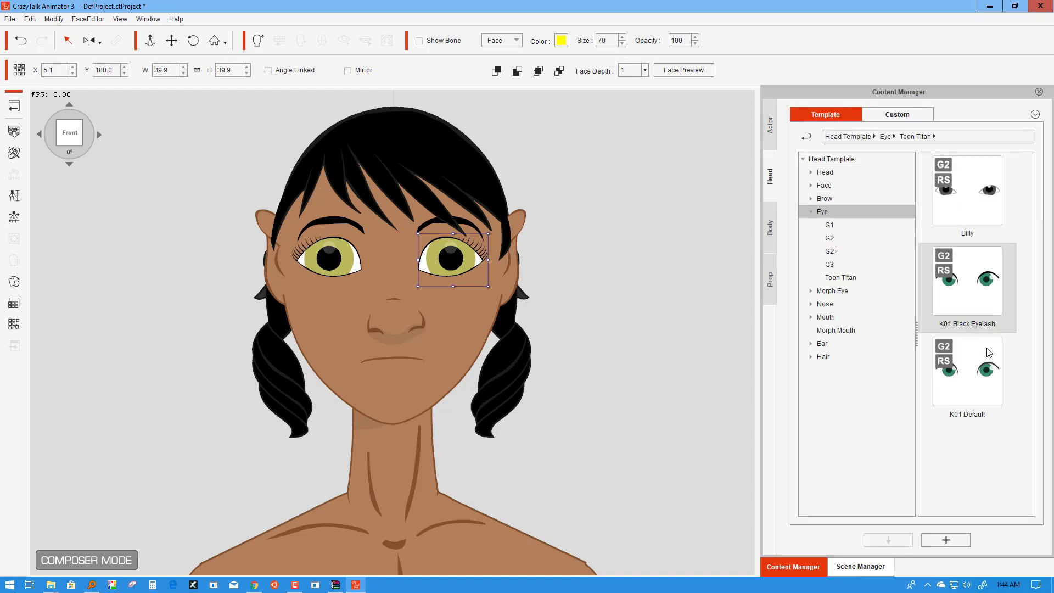
pyautogui.click(977, 295)
pyautogui.doubleClick(977, 295)
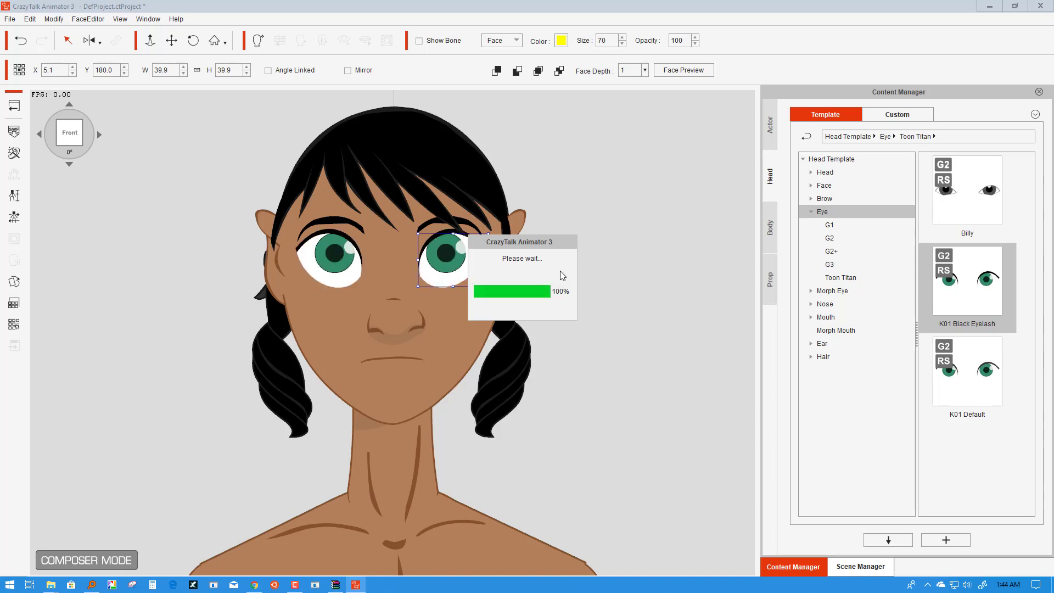
# Step: Remove both eyebrows and all the front and back hair from the character's head
pyautogui.click(429, 221)
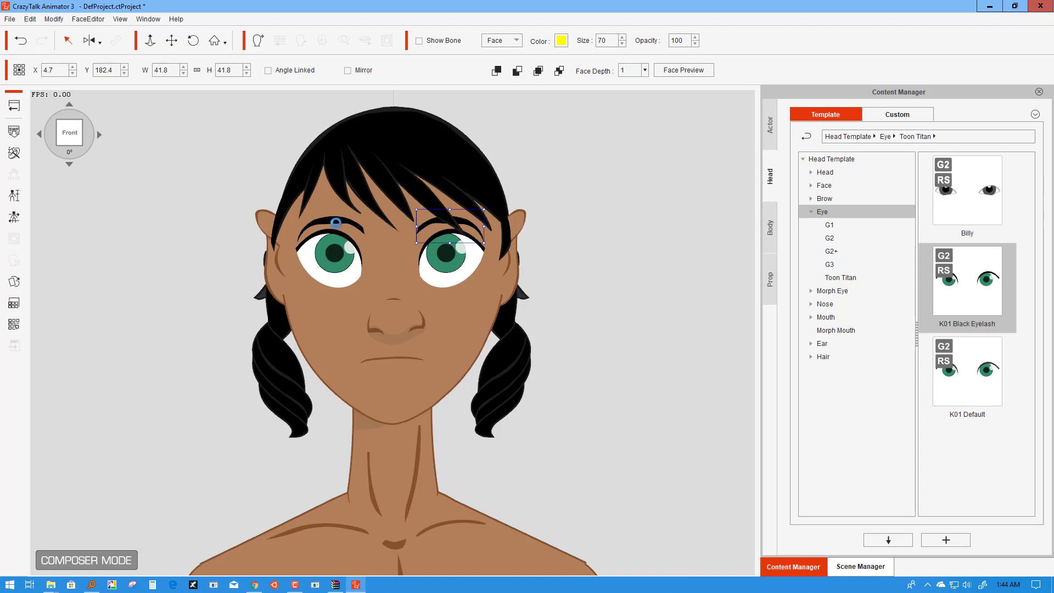
pyautogui.click(336, 222)
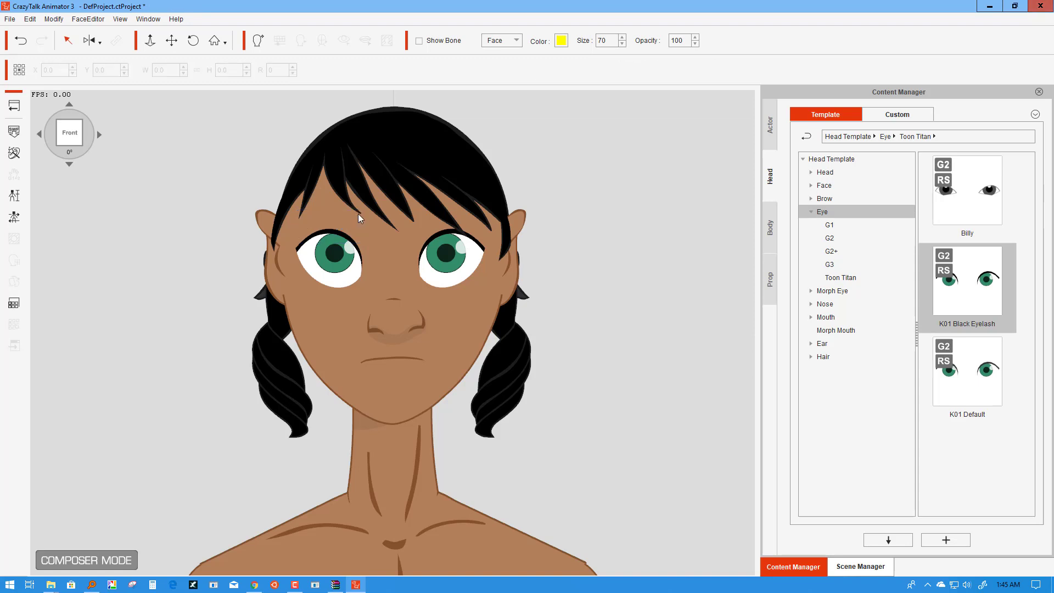
pyautogui.click(357, 193)
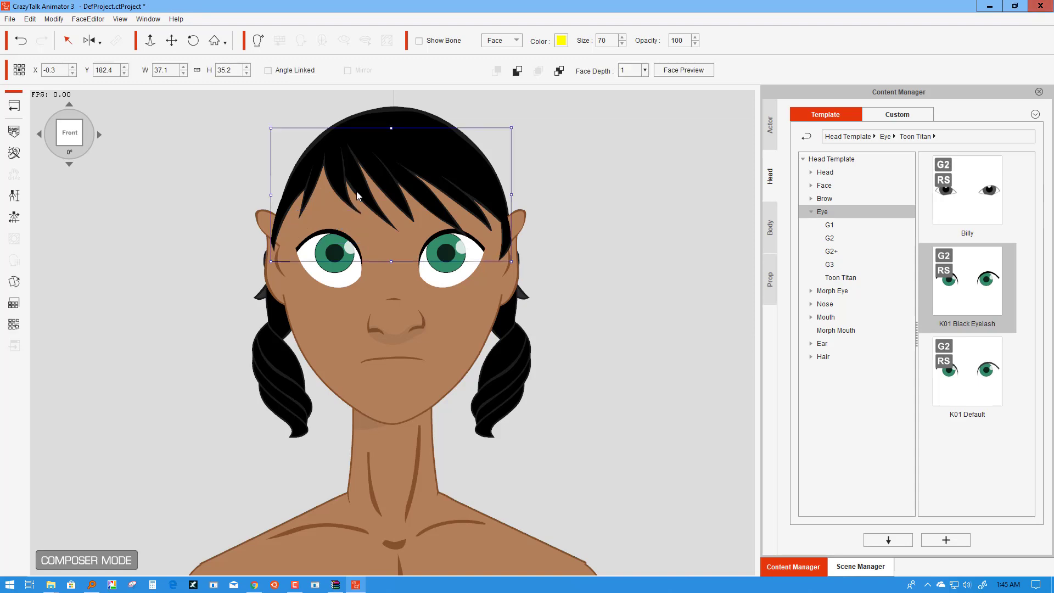
pyautogui.click(487, 382)
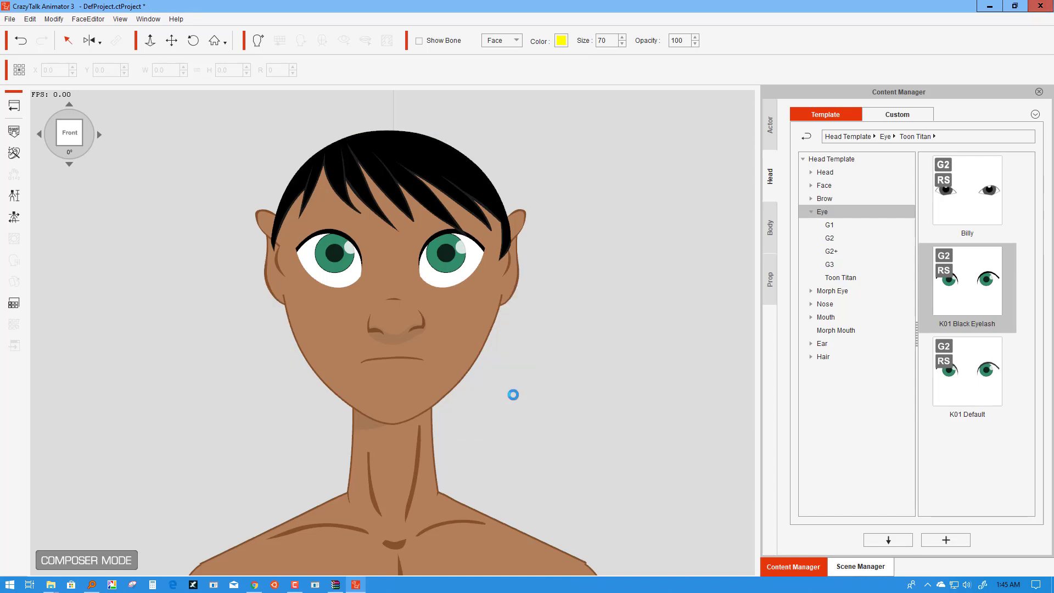
pyautogui.click(417, 192)
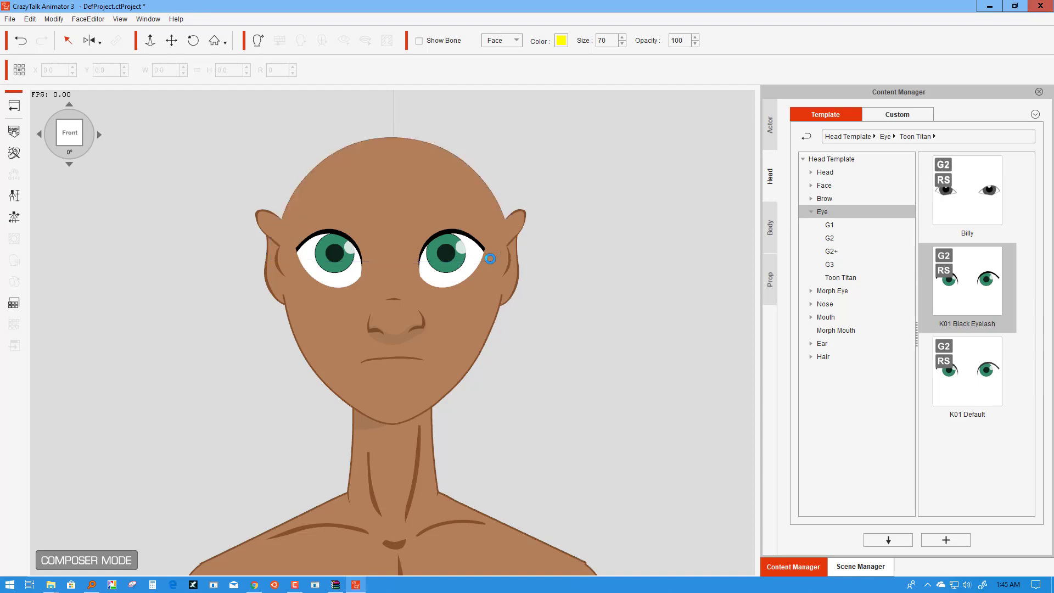
# Step: Enlarge both ears to about 52.8 and tilt them outward with Angle Linked and Mirror enabled, and scale the whole head to about 106
pyautogui.click(514, 234)
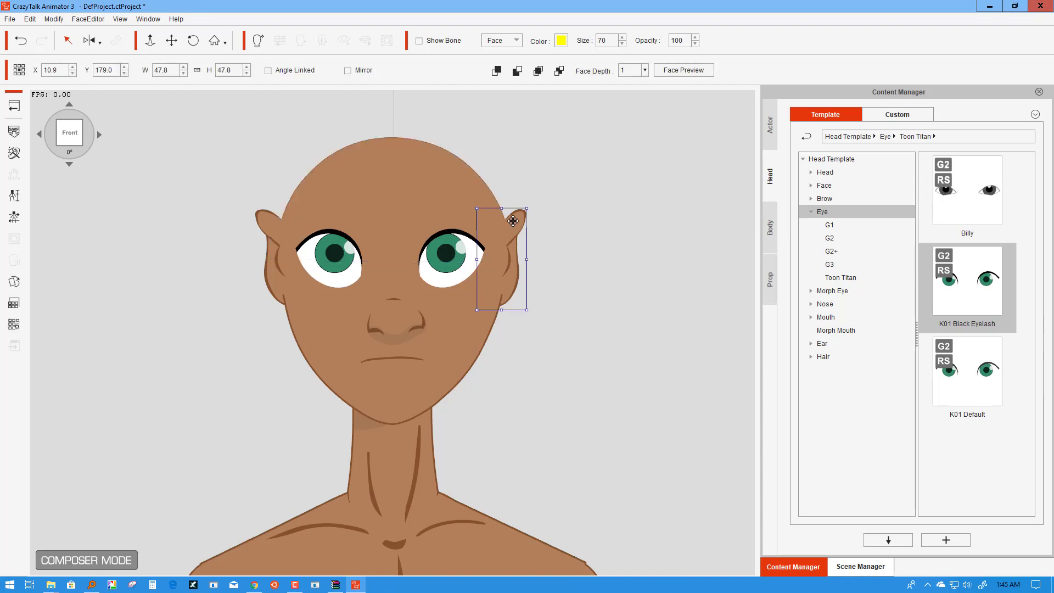
pyautogui.click(268, 71)
pyautogui.moveTo(520, 215)
pyautogui.mouseDown()
pyautogui.moveTo(517, 198)
pyautogui.moveTo(537, 207)
pyautogui.moveTo(538, 182)
pyautogui.moveTo(521, 202)
pyautogui.mouseUp()
pyautogui.click(528, 206)
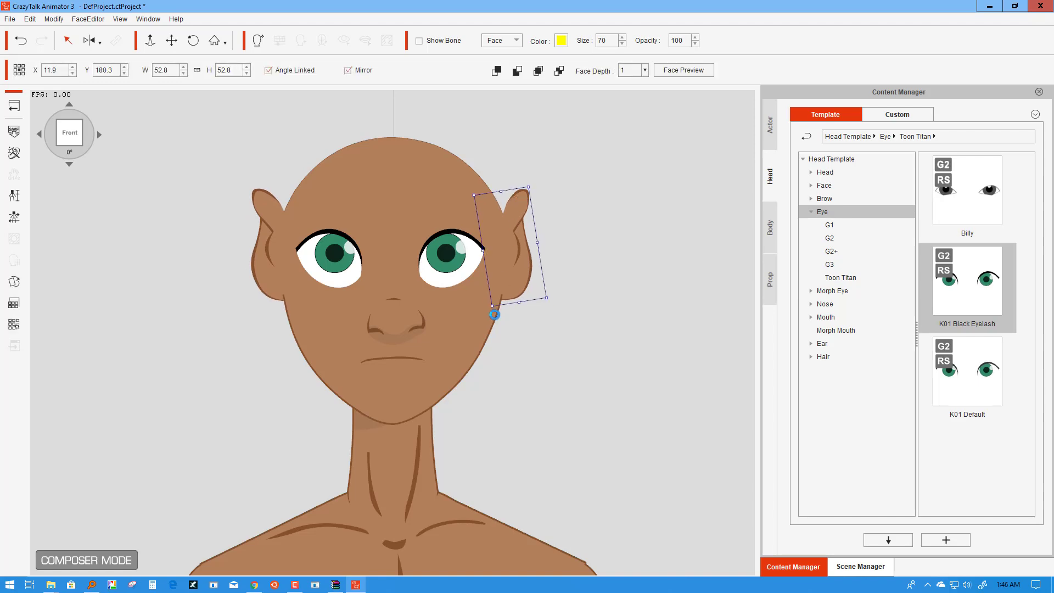
pyautogui.click(408, 166)
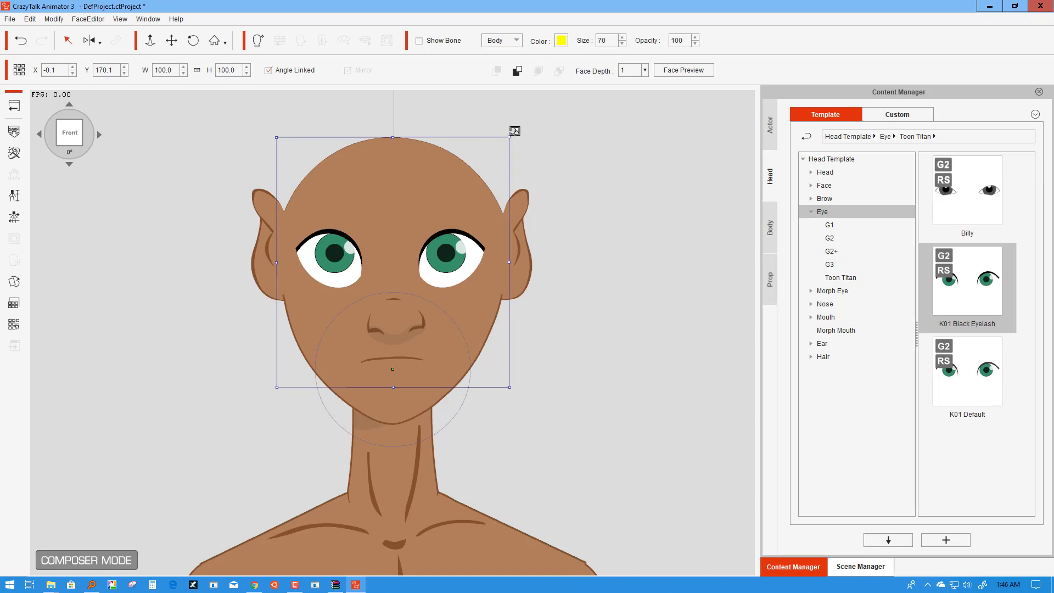
pyautogui.moveTo(514, 129)
pyautogui.mouseDown()
pyautogui.moveTo(529, 116)
pyautogui.moveTo(521, 124)
pyautogui.mouseUp()
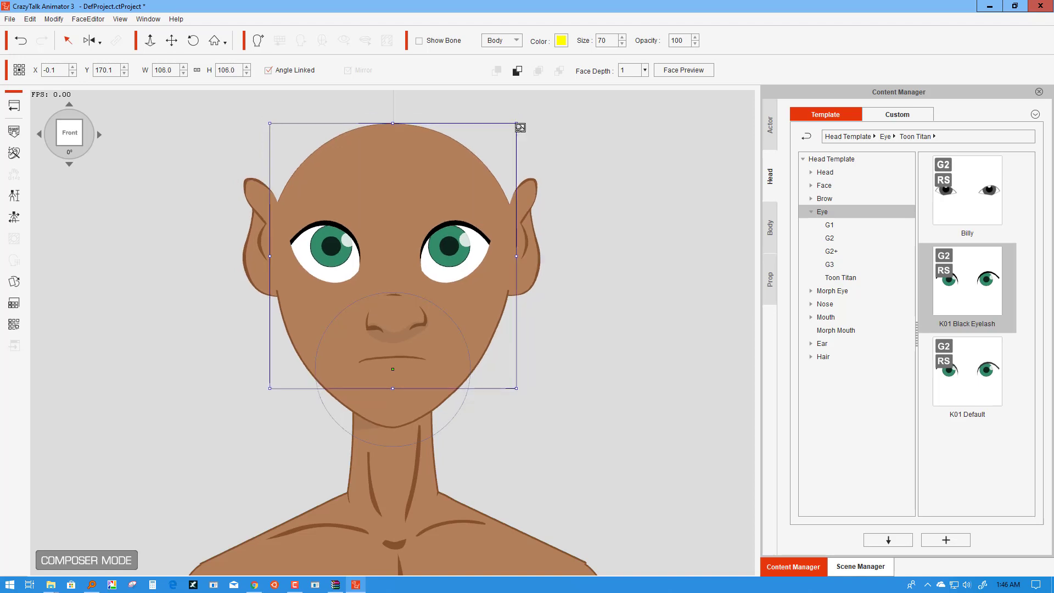
# Step: Replace the character's nose with the Lucy nose from the custom head content
pyautogui.click(421, 320)
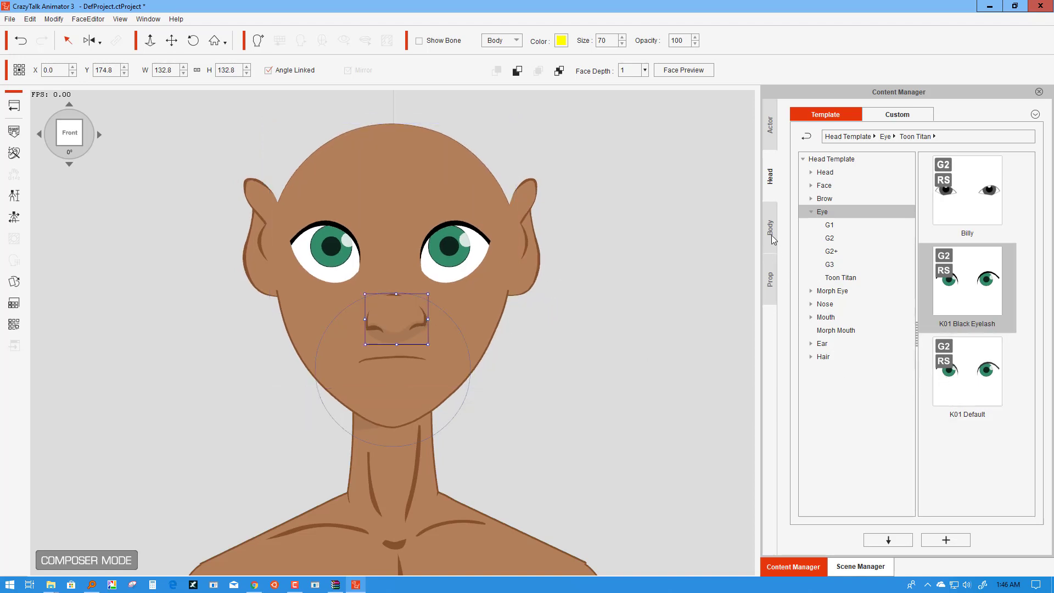
pyautogui.click(811, 303)
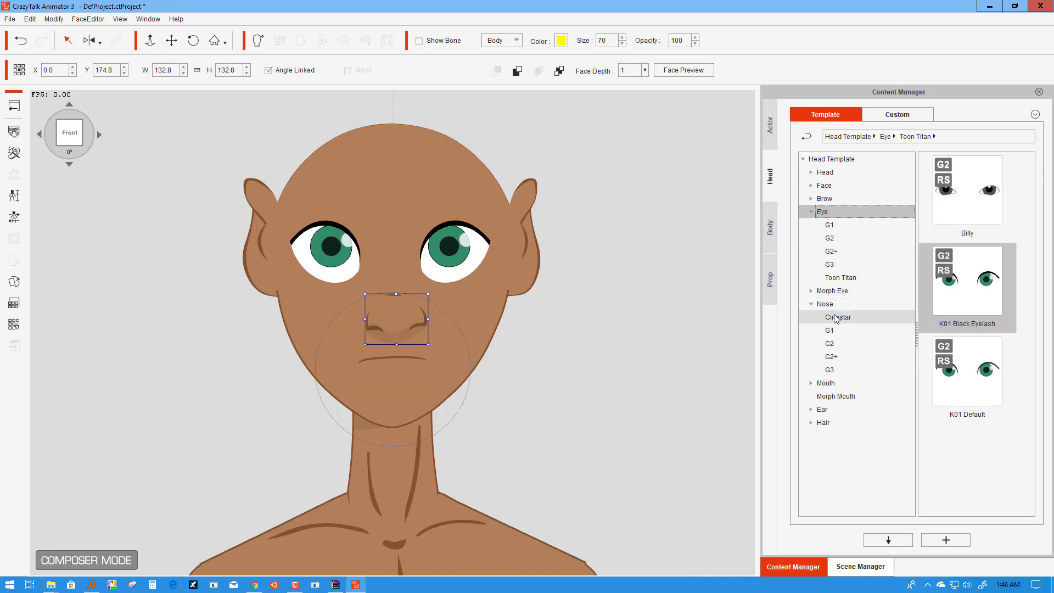
pyautogui.click(897, 114)
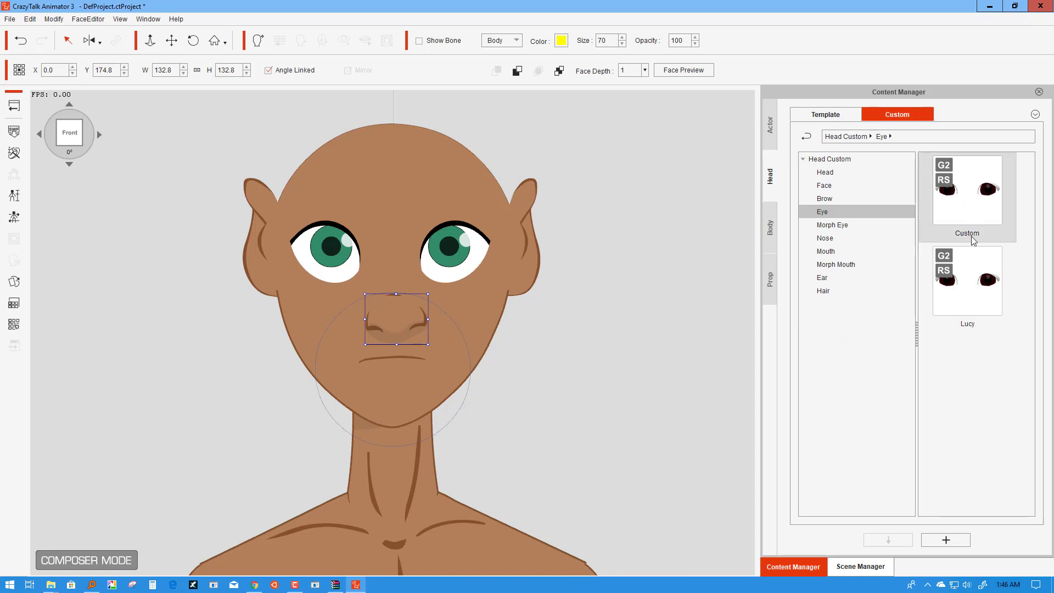
pyautogui.click(827, 238)
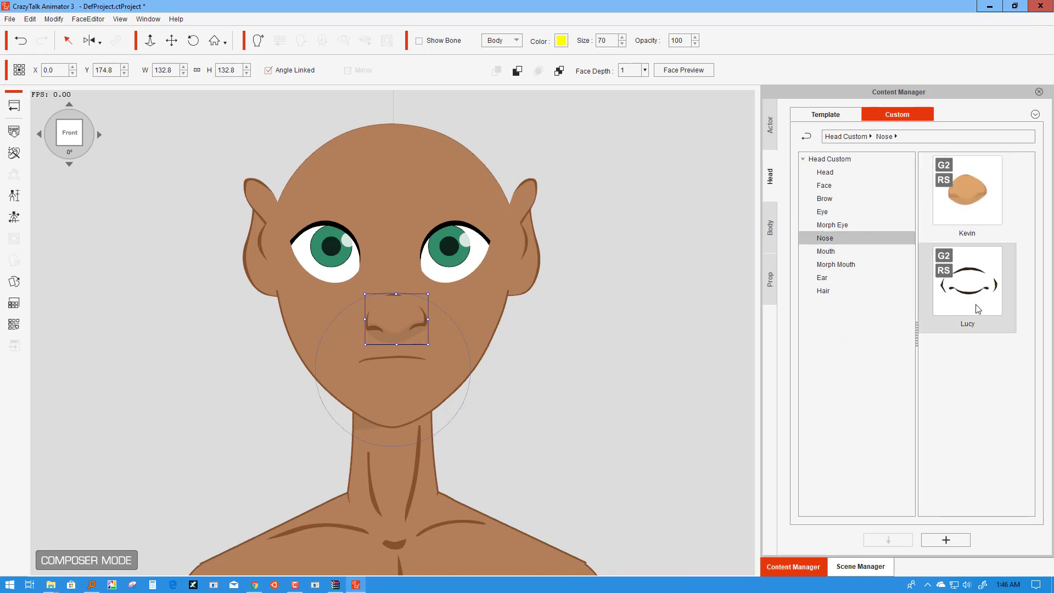
pyautogui.click(982, 291)
pyautogui.click(888, 541)
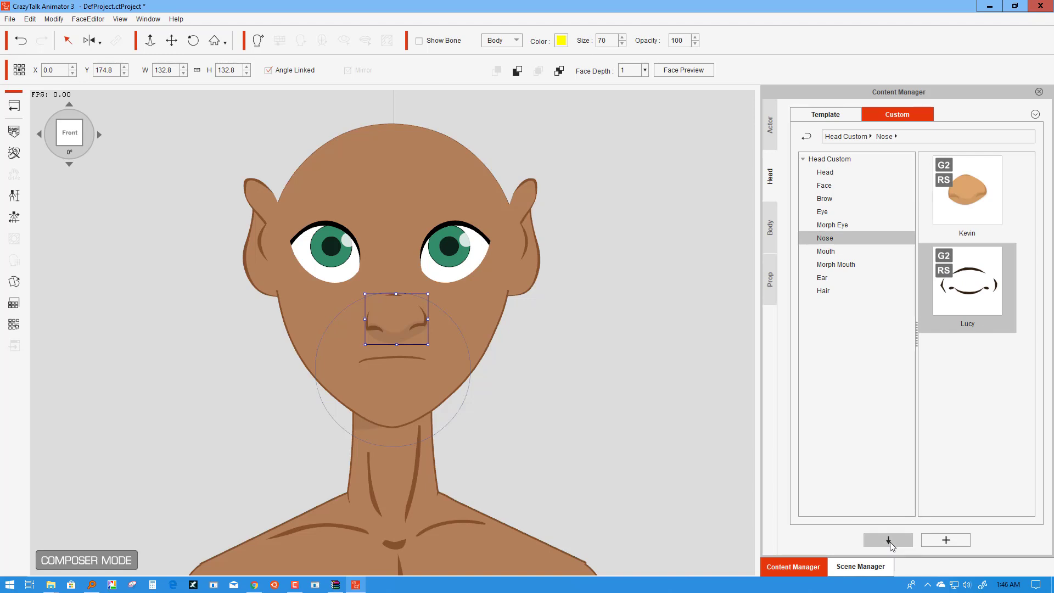
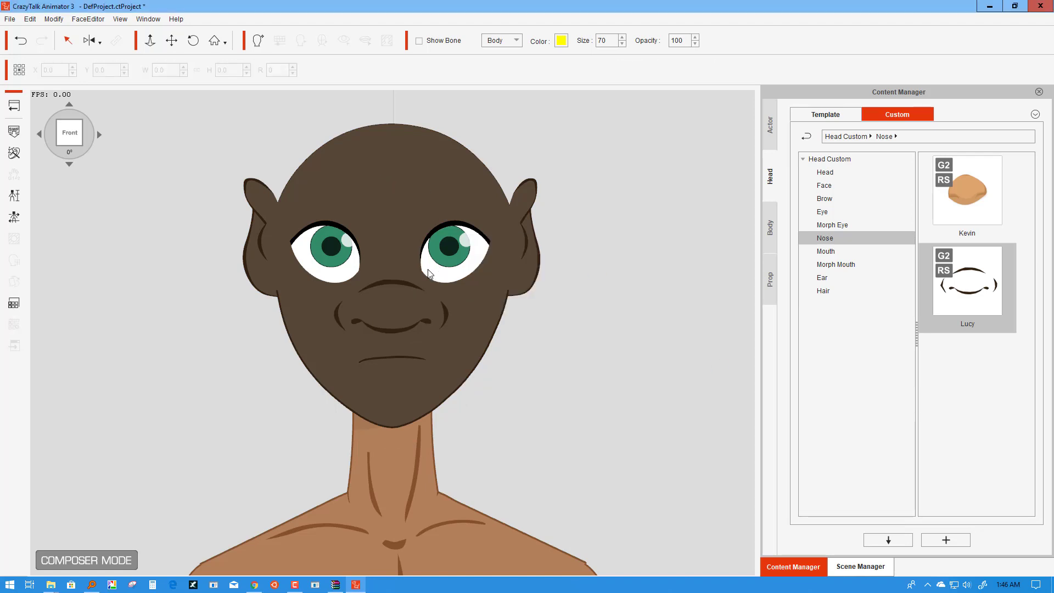
# Step: Shrink the new nose to about 58.9 in width and height, and undo the accidental shift of the head
pyautogui.click(390, 282)
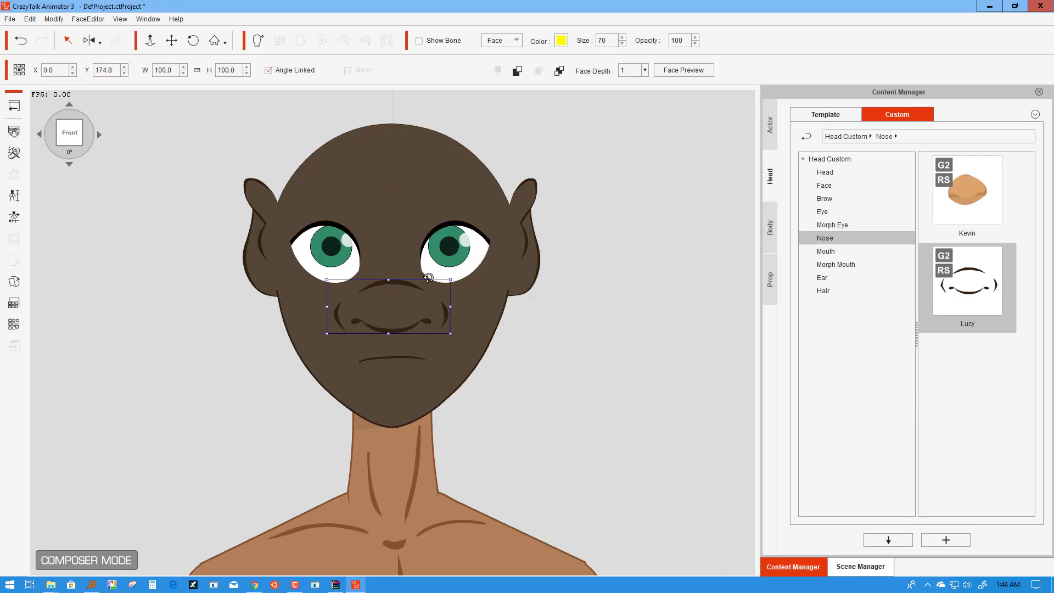
pyautogui.moveTo(451, 277); pyautogui.dragTo(401, 291)
pyautogui.click(401, 295)
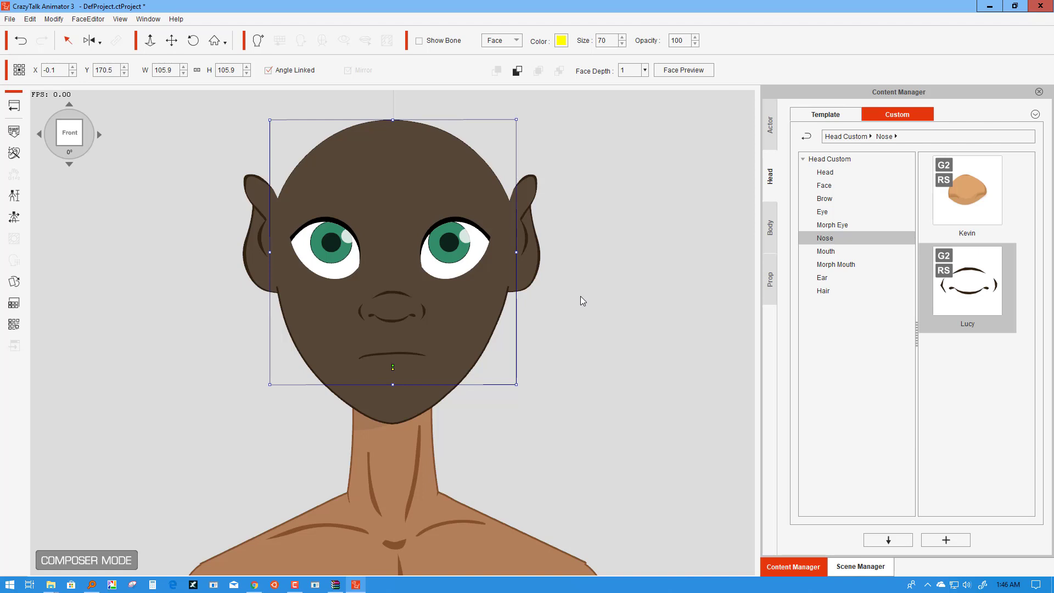
pyautogui.hotkey('ctrl', 'z')
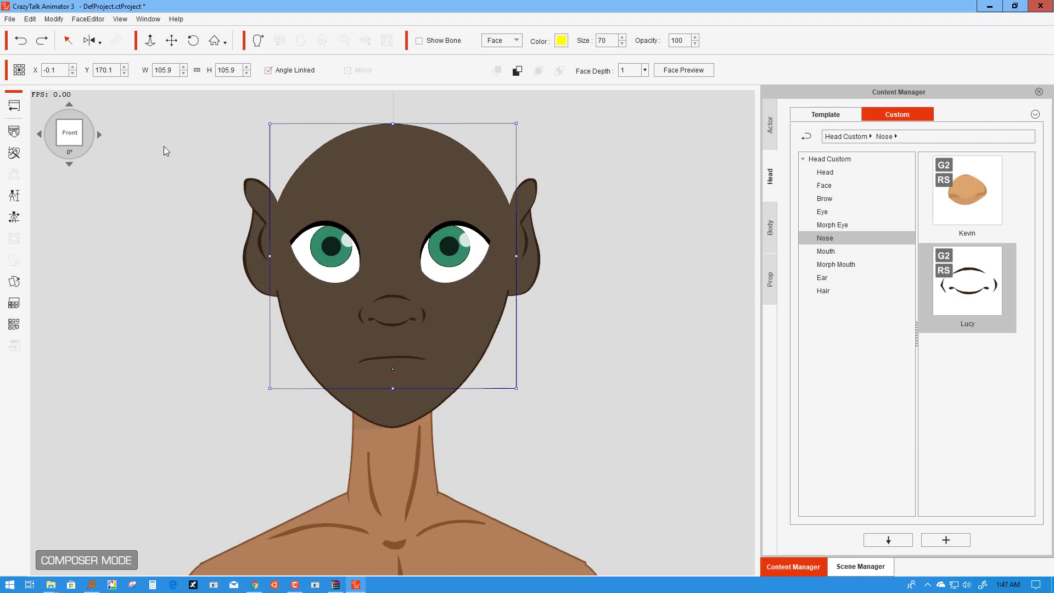
# Step: Turn the character from the front to the 90° right side view
pyautogui.click(101, 136)
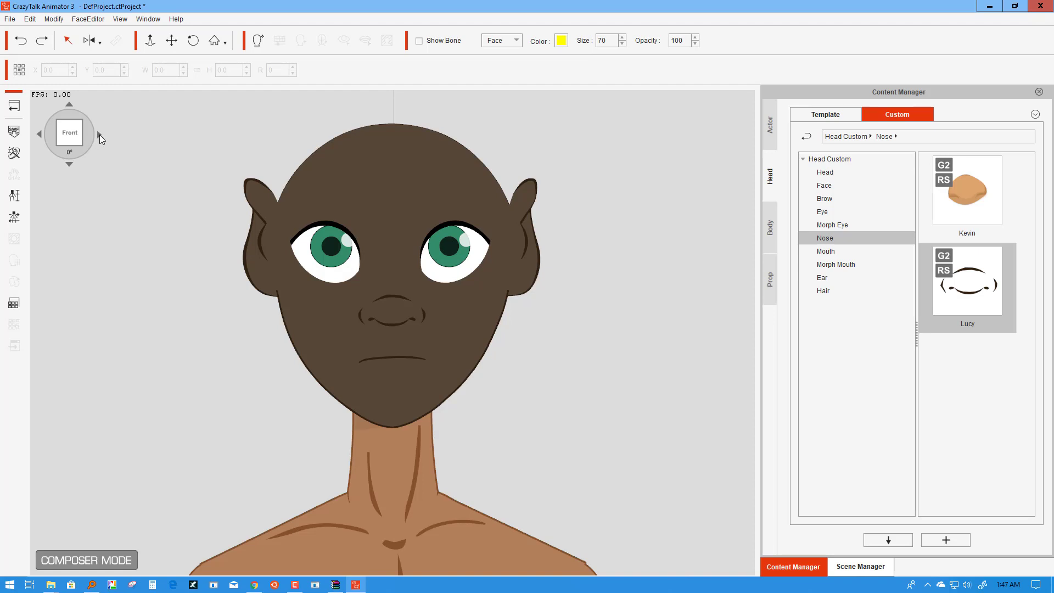
pyautogui.click(100, 135)
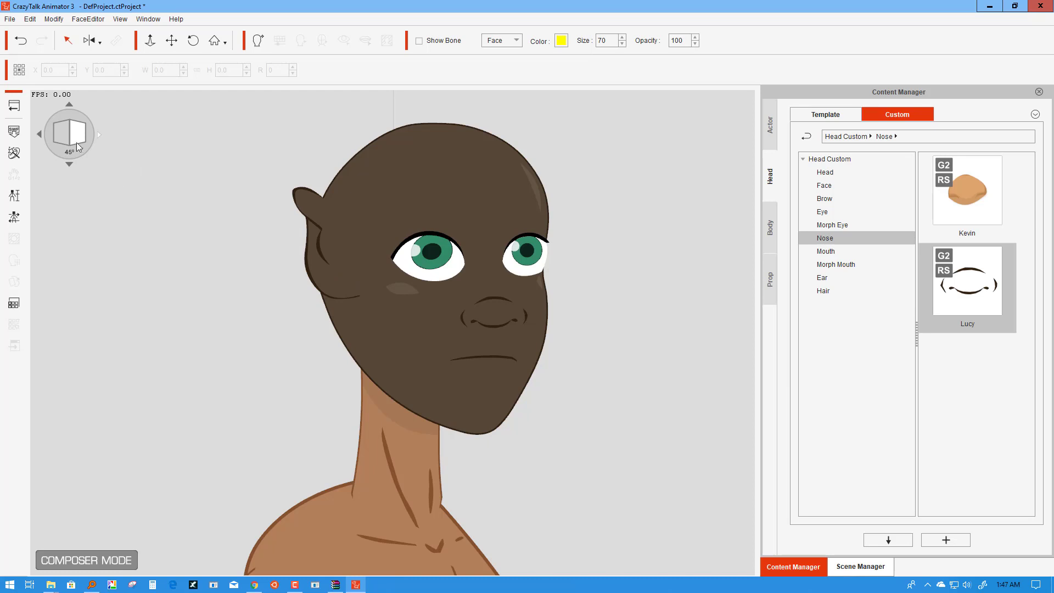
pyautogui.click(100, 135)
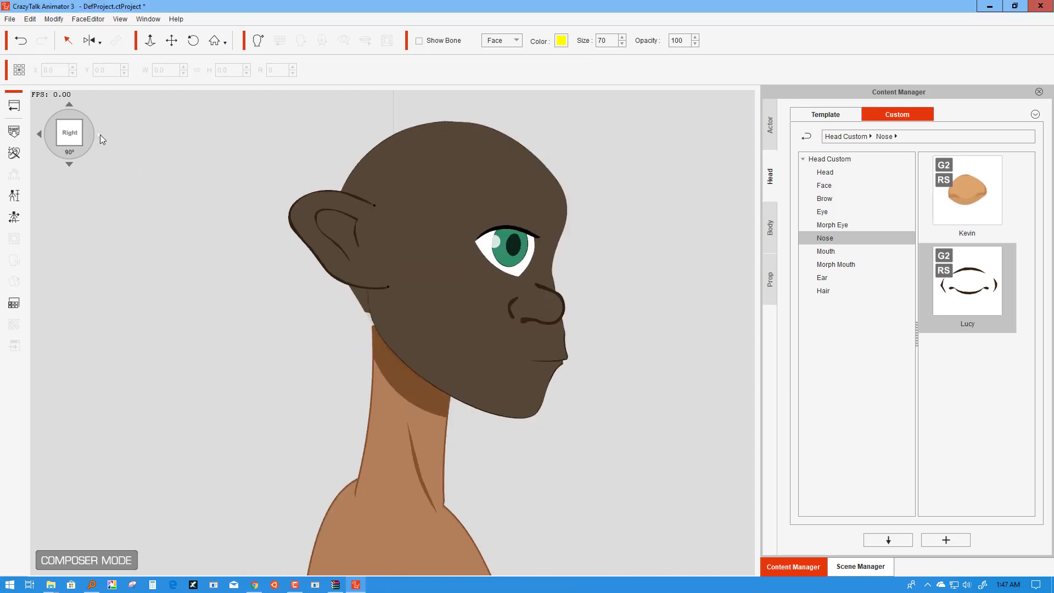
pyautogui.click(360, 295)
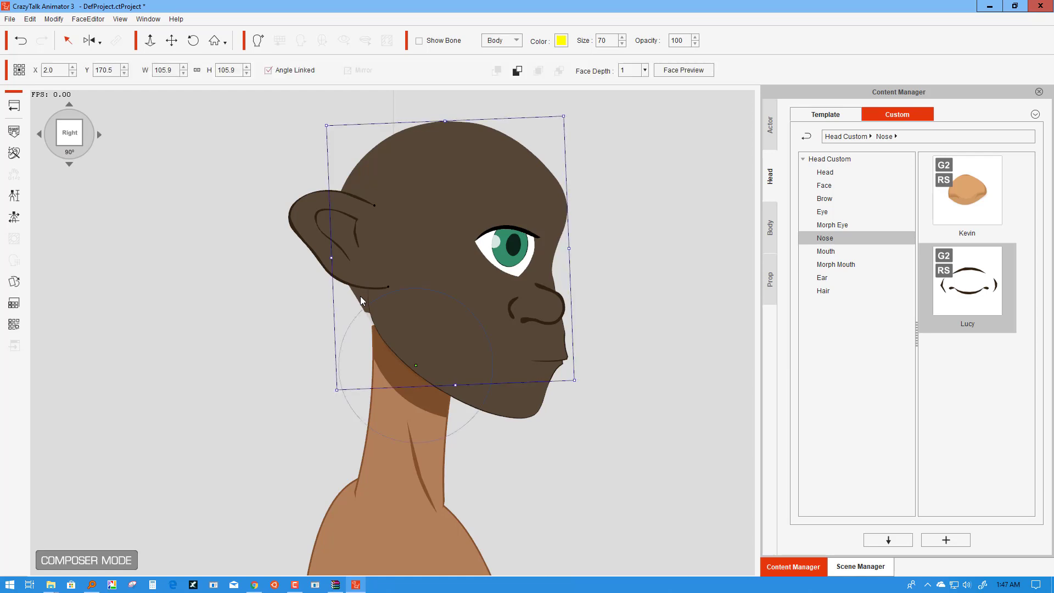
pyautogui.click(373, 265)
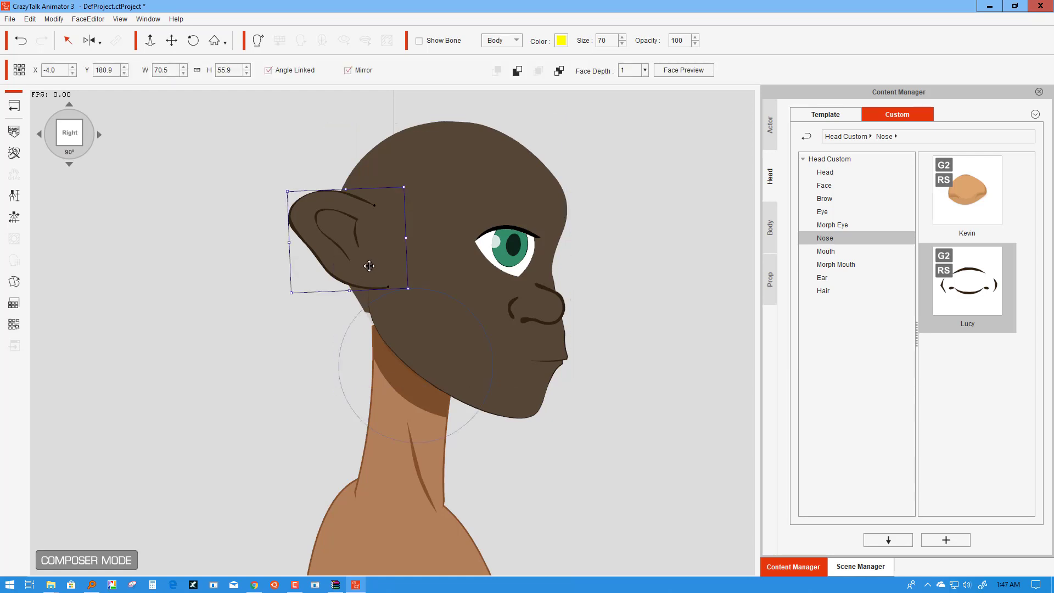
pyautogui.click(367, 267)
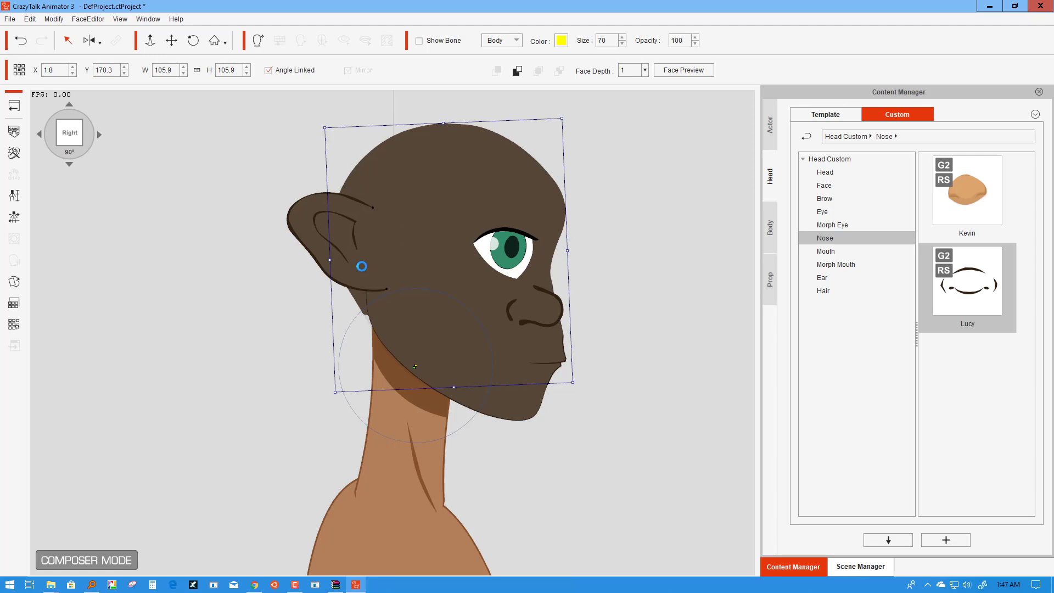
pyautogui.hotkey('ctrl', 'z')
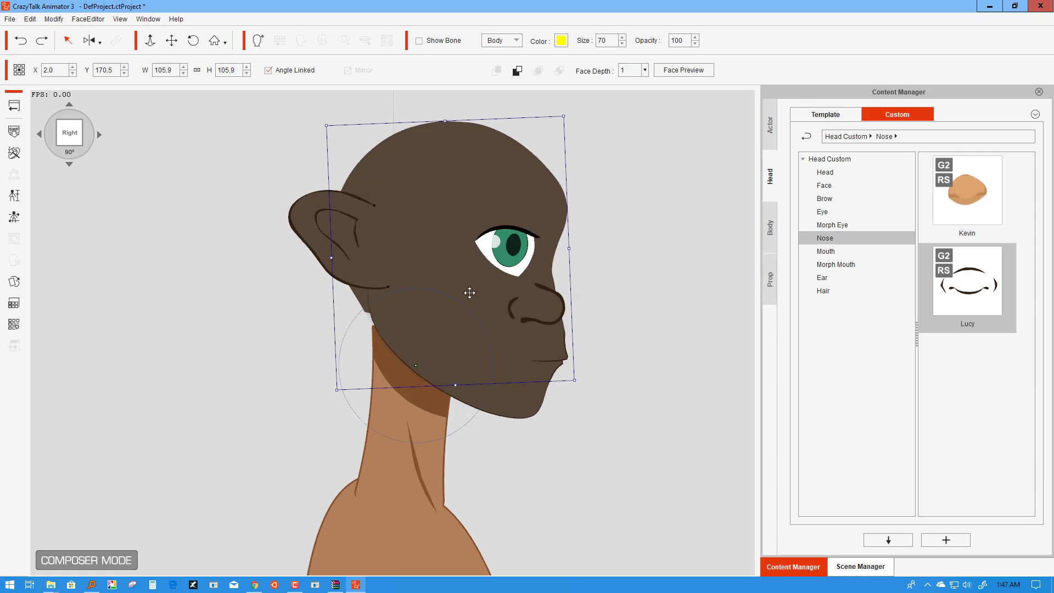
# Step: Select the nose in the right side view and open its sprites in the Sprite Editor
pyautogui.click(545, 290)
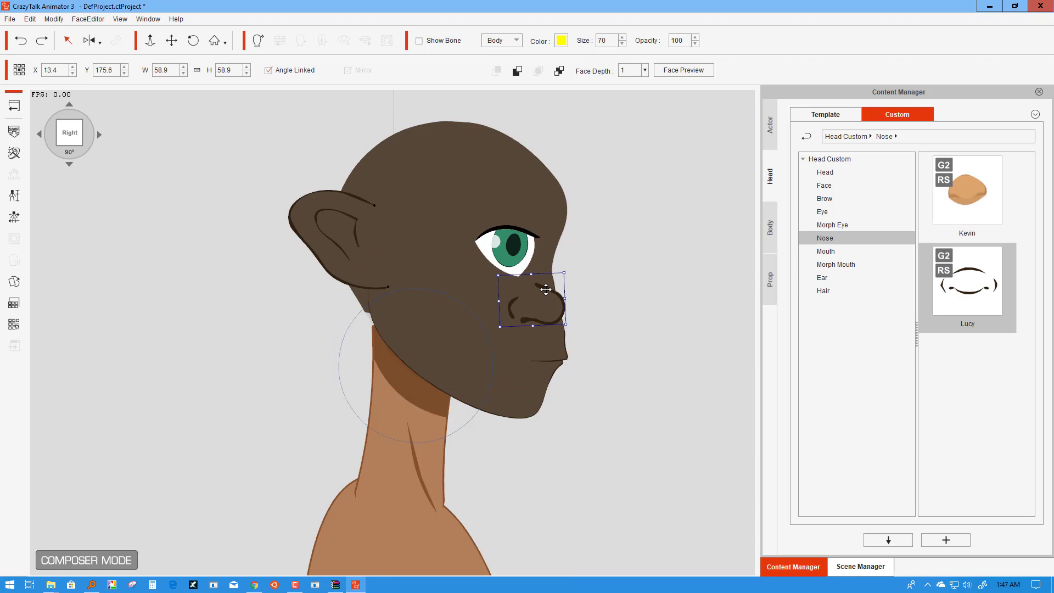
pyautogui.click(545, 289)
pyautogui.click(546, 290)
pyautogui.click(550, 291)
pyautogui.click(550, 291)
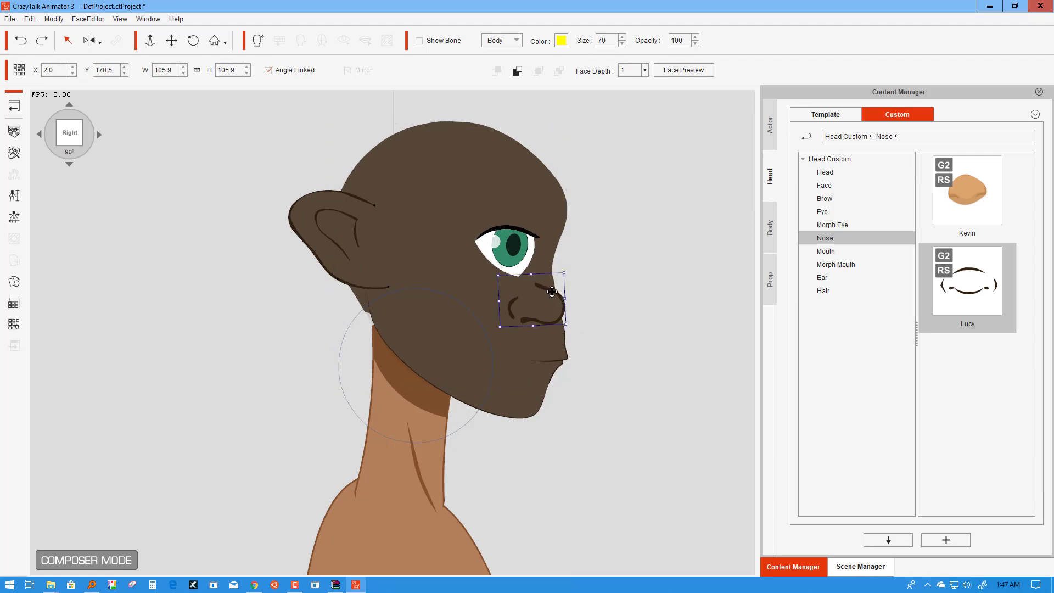
pyautogui.click(15, 283)
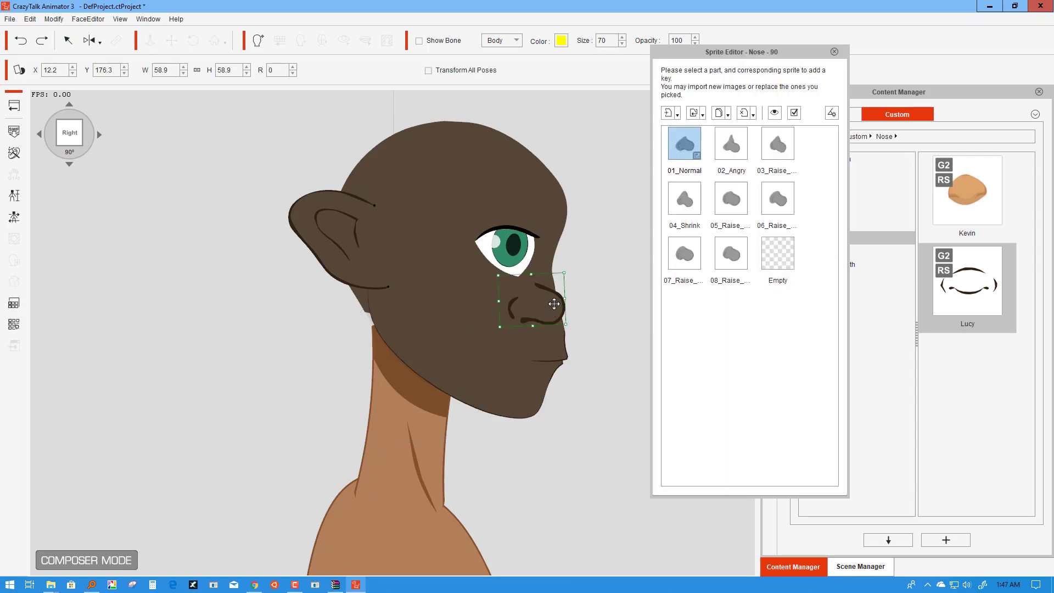
# Step: In the 90° right side view, move the nose outward onto the face's edge and shrink it to about 44.6 in width and height
pyautogui.moveTo(554, 303); pyautogui.dragTo(571, 295)
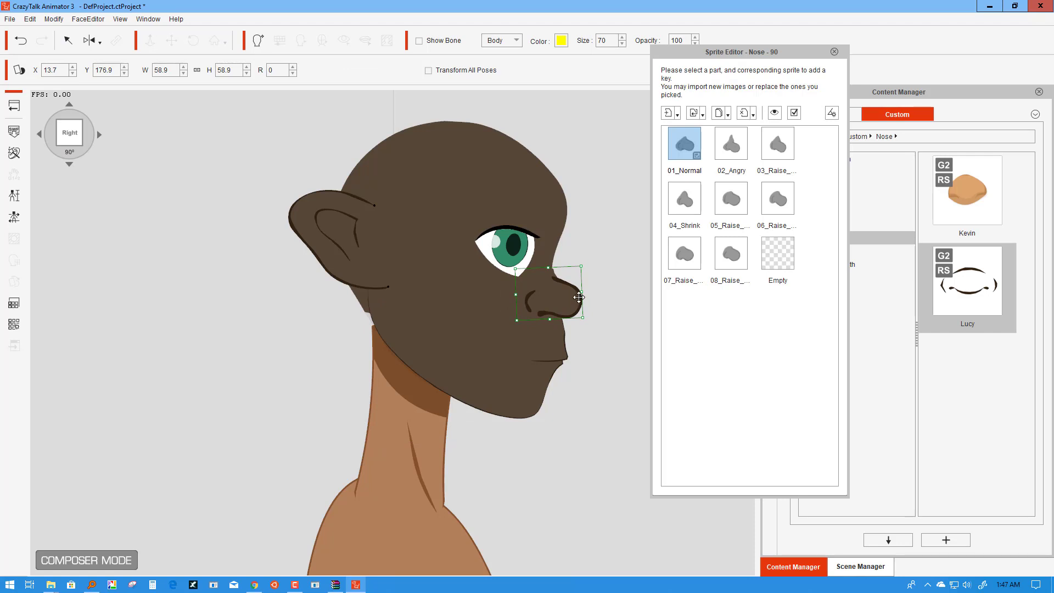
pyautogui.moveTo(581, 266); pyautogui.dragTo(575, 271)
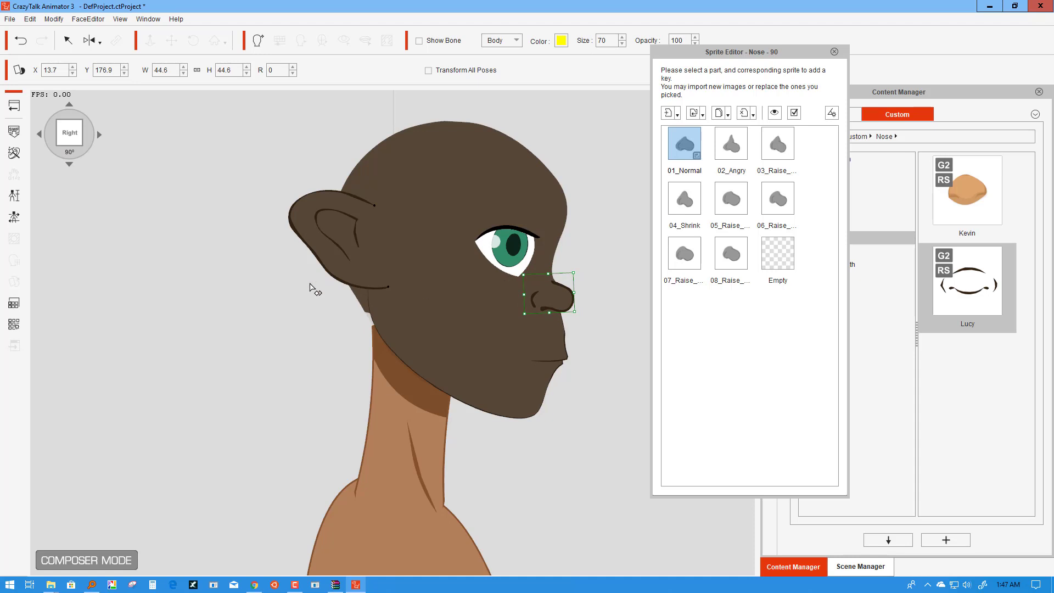
# Step: Turn the character to the 270° left side view, move the nose outward onto the face's edge and shrink it to about 45.6
pyautogui.click(99, 136)
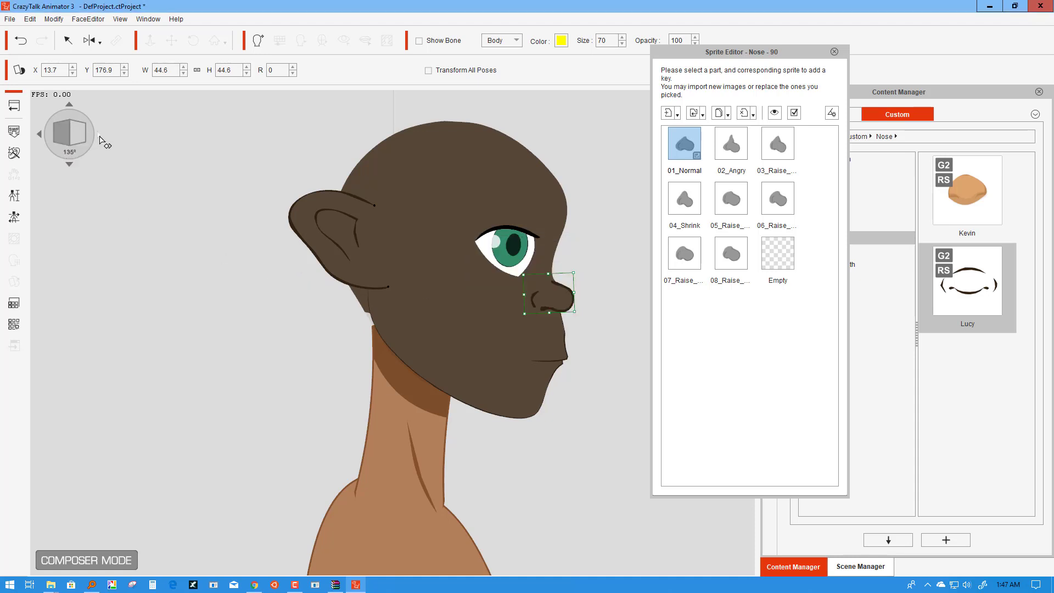
pyautogui.click(99, 135)
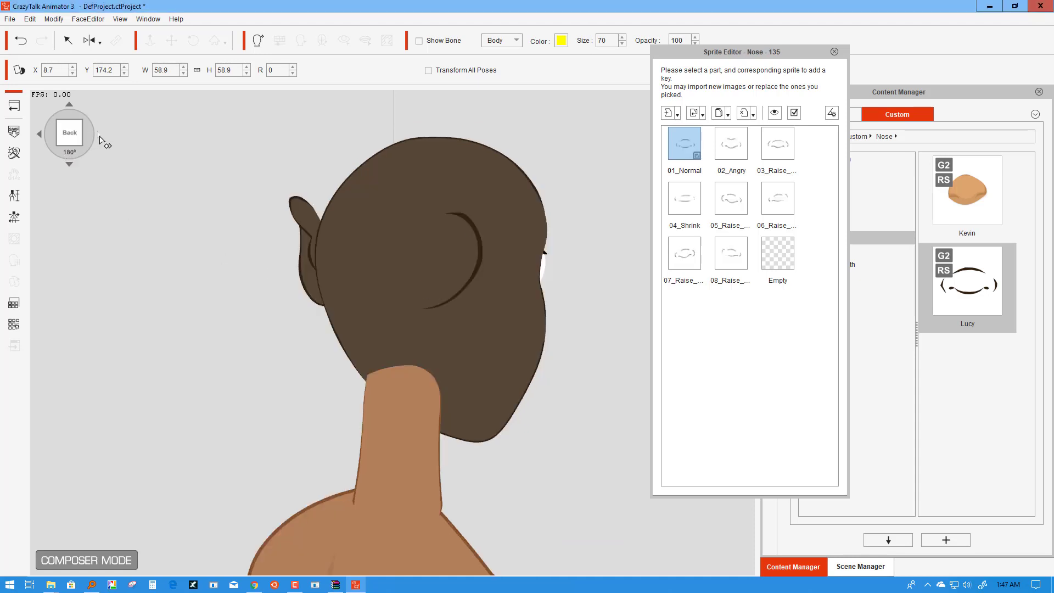
pyautogui.click(99, 135)
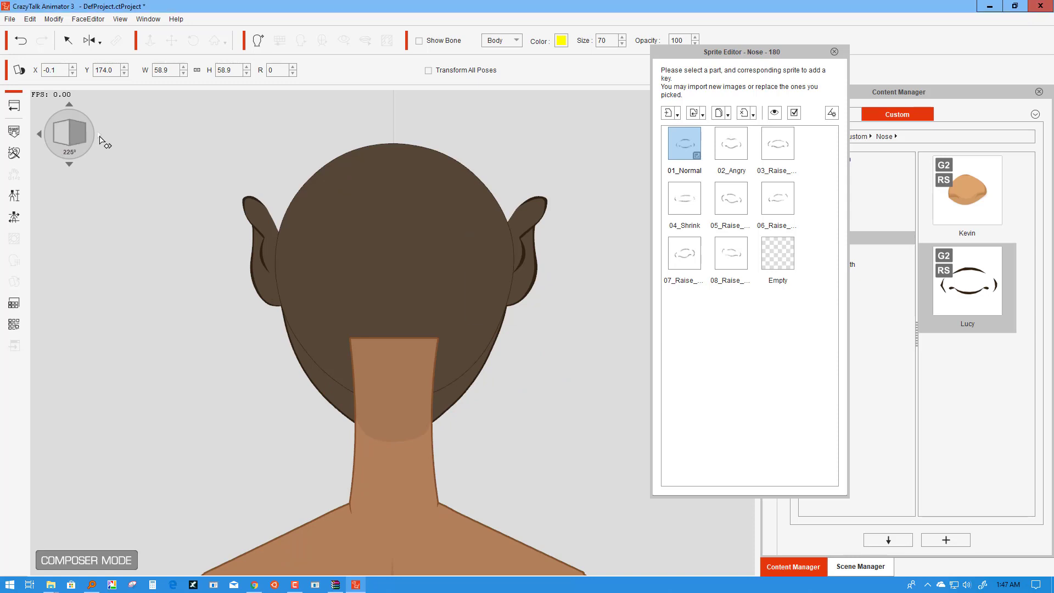
pyautogui.click(99, 135)
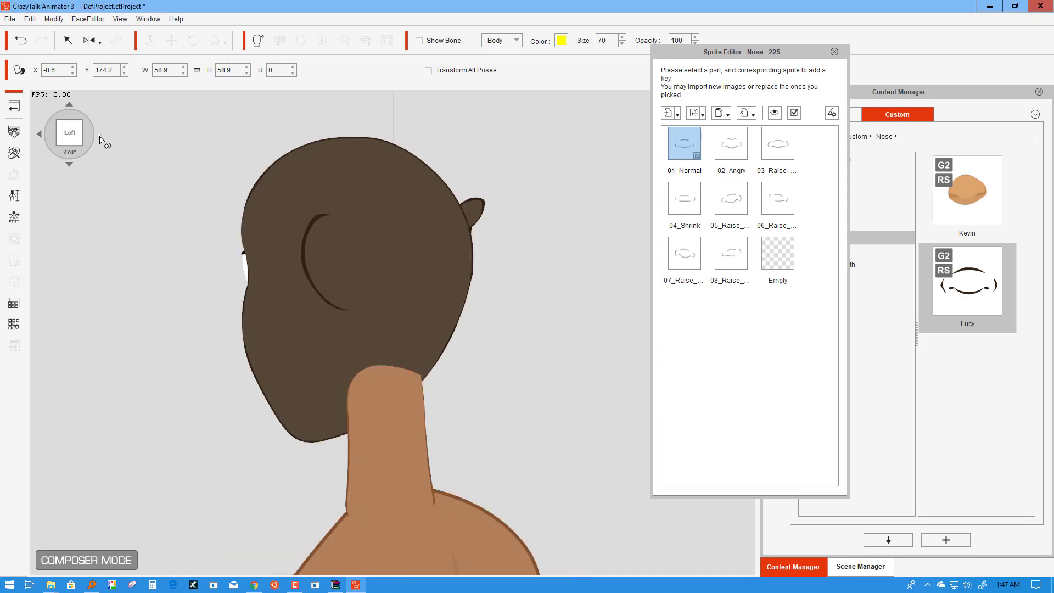
pyautogui.click(99, 135)
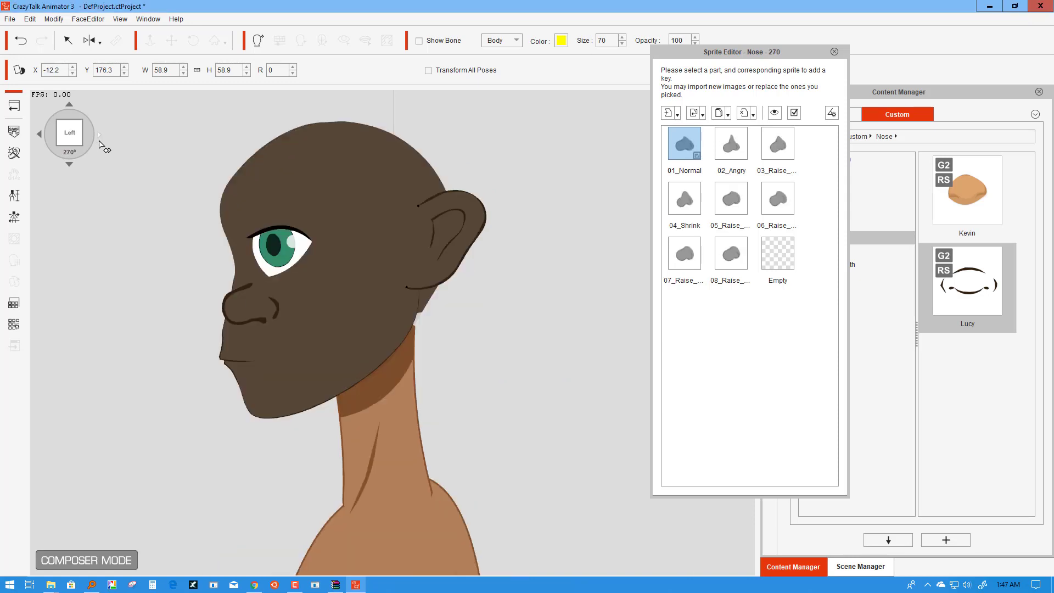
pyautogui.click(40, 134)
pyautogui.moveTo(273, 300); pyautogui.dragTo(256, 301)
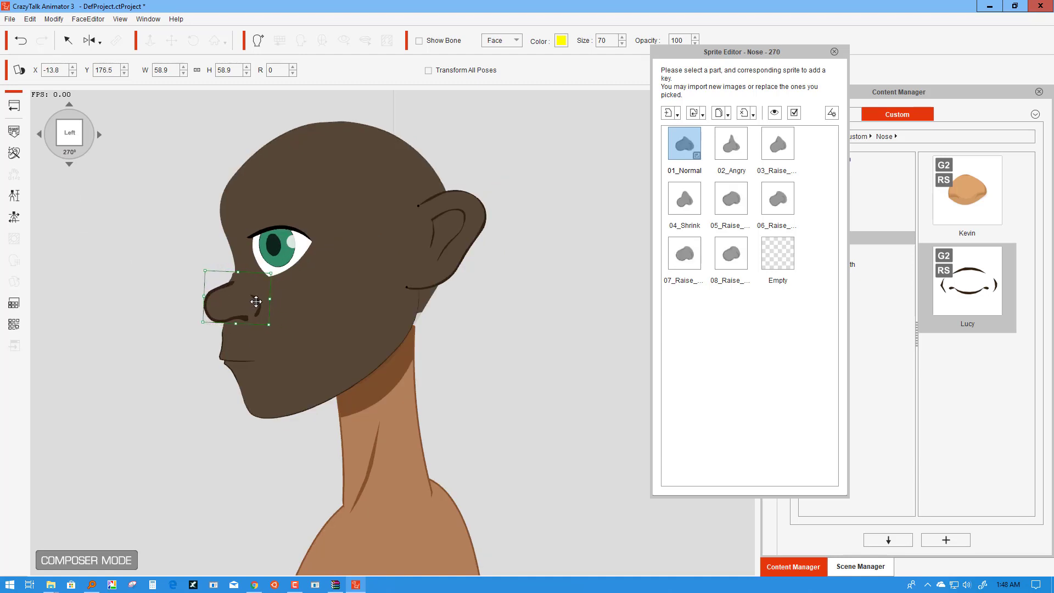
pyautogui.moveTo(269, 324); pyautogui.dragTo(249, 296)
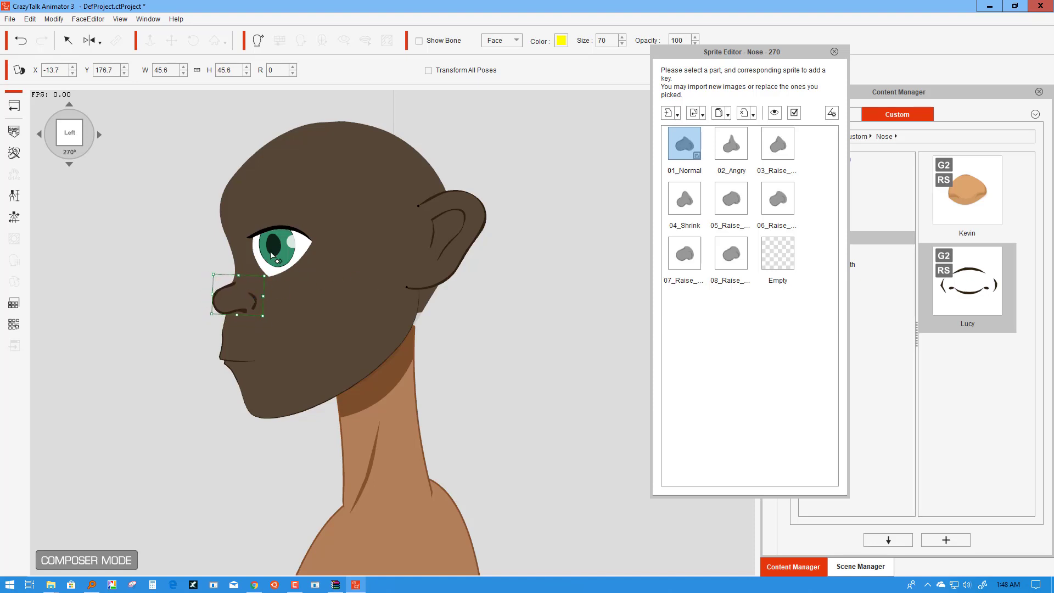
# Step: Turn the character to the 0° front view, close the Sprite Editor and deselect the nose
pyautogui.click(100, 135)
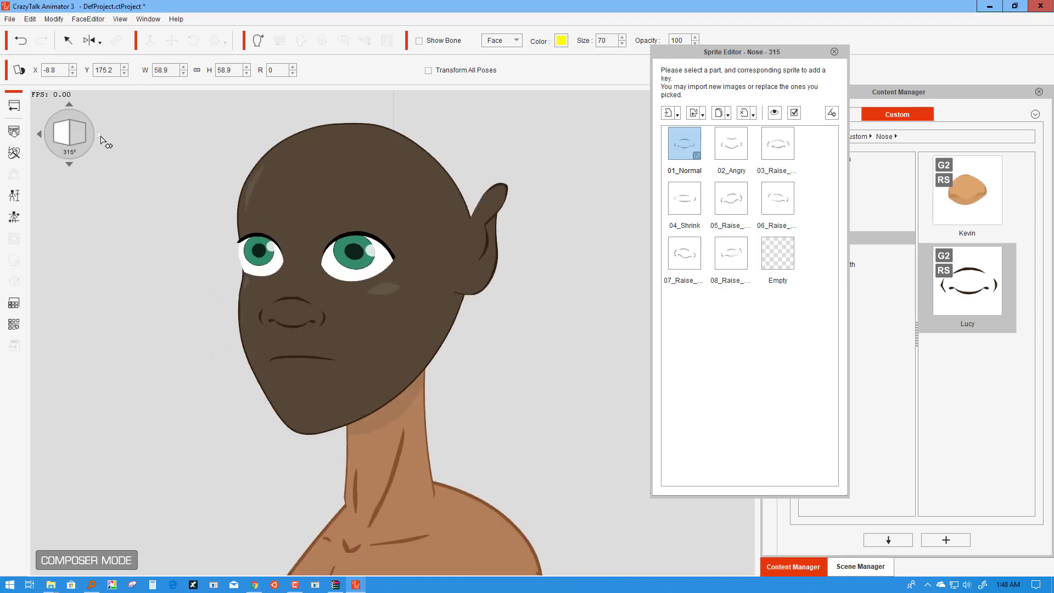
pyautogui.click(101, 136)
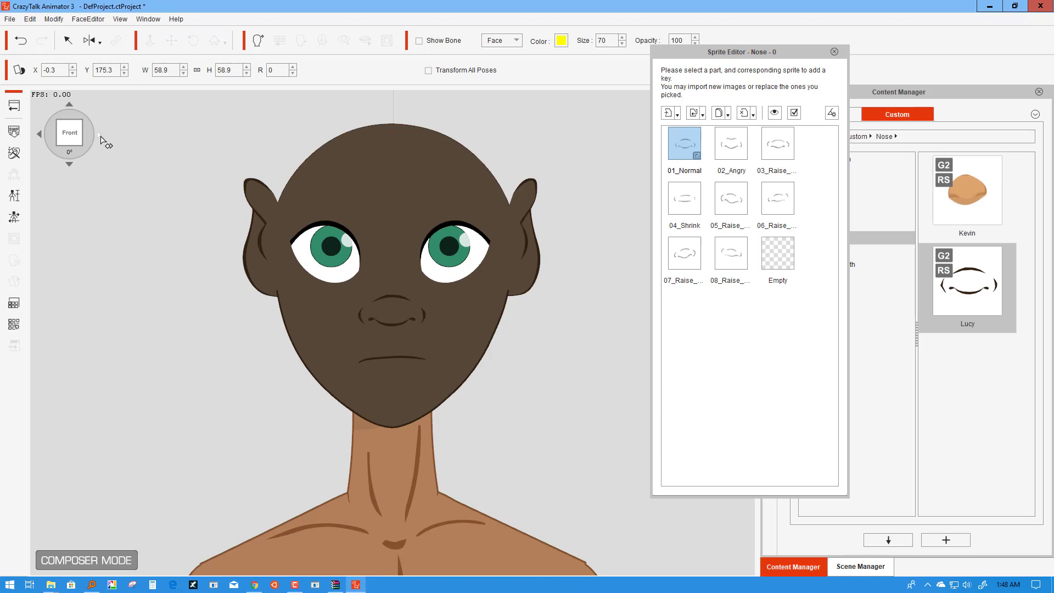
pyautogui.click(834, 52)
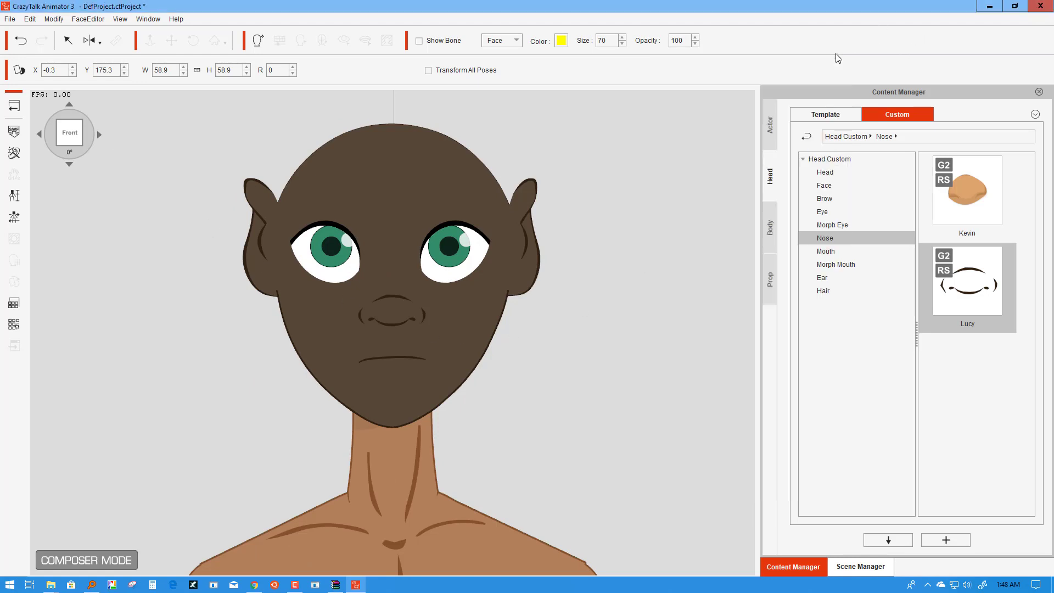
pyautogui.click(563, 407)
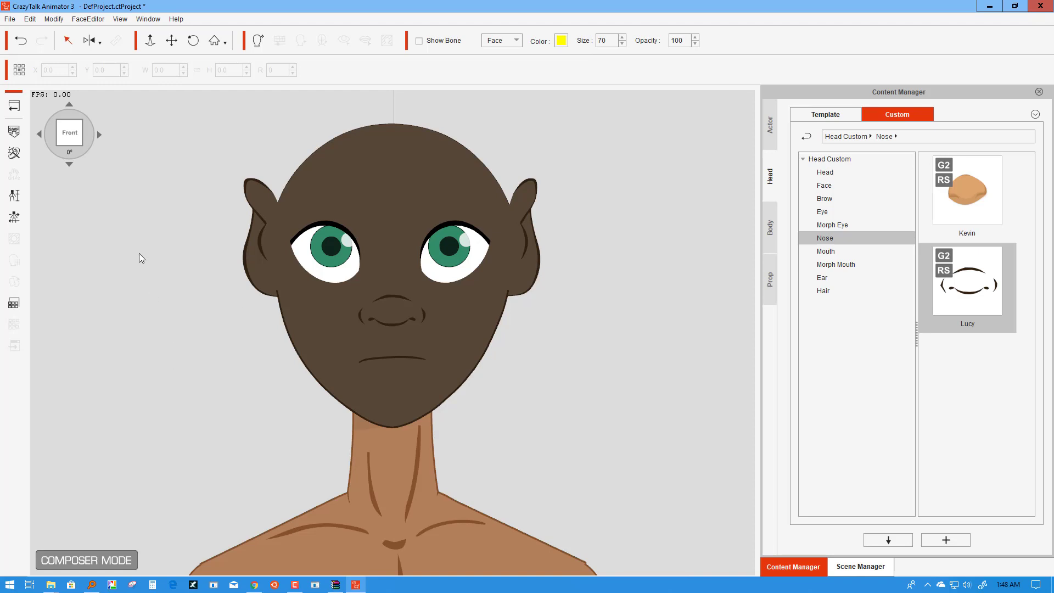
# Step: Open the Actor Proportion settings and apply the Air Head proportion with a weight of 61
pyautogui.click(14, 217)
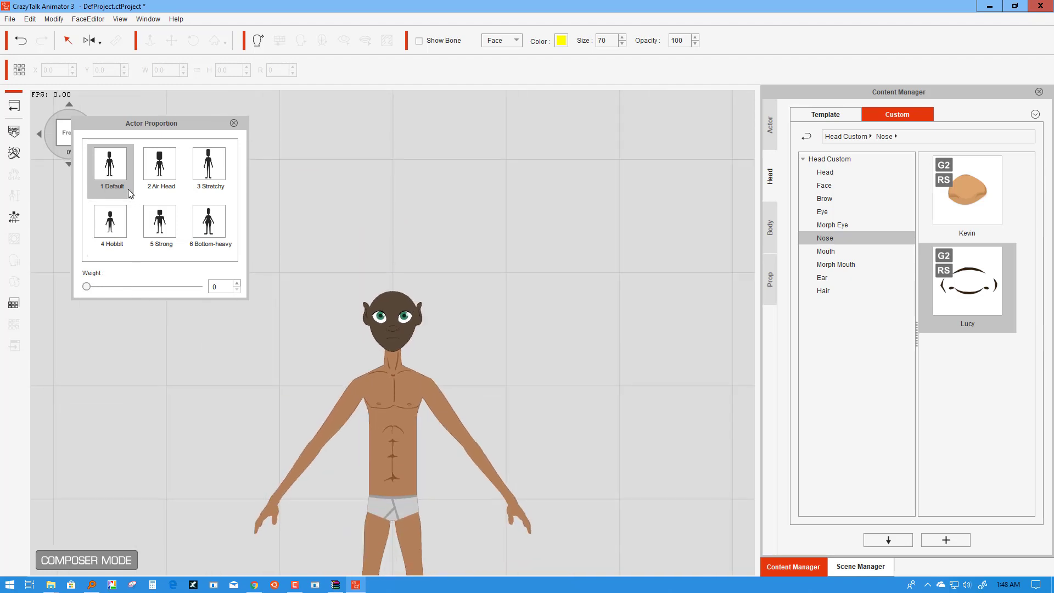
pyautogui.click(159, 167)
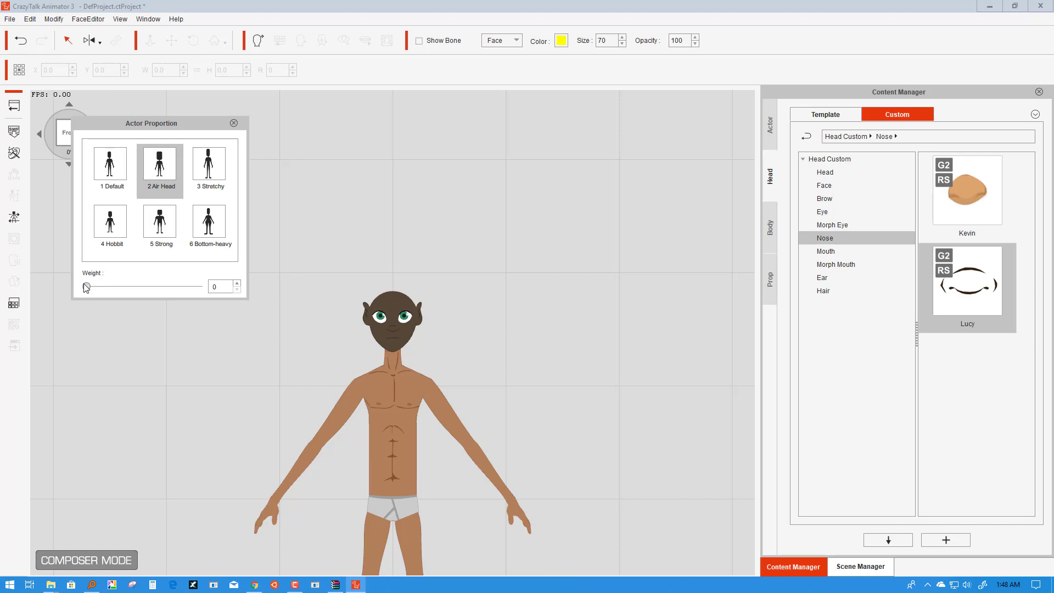
pyautogui.moveTo(88, 286); pyautogui.dragTo(141, 287)
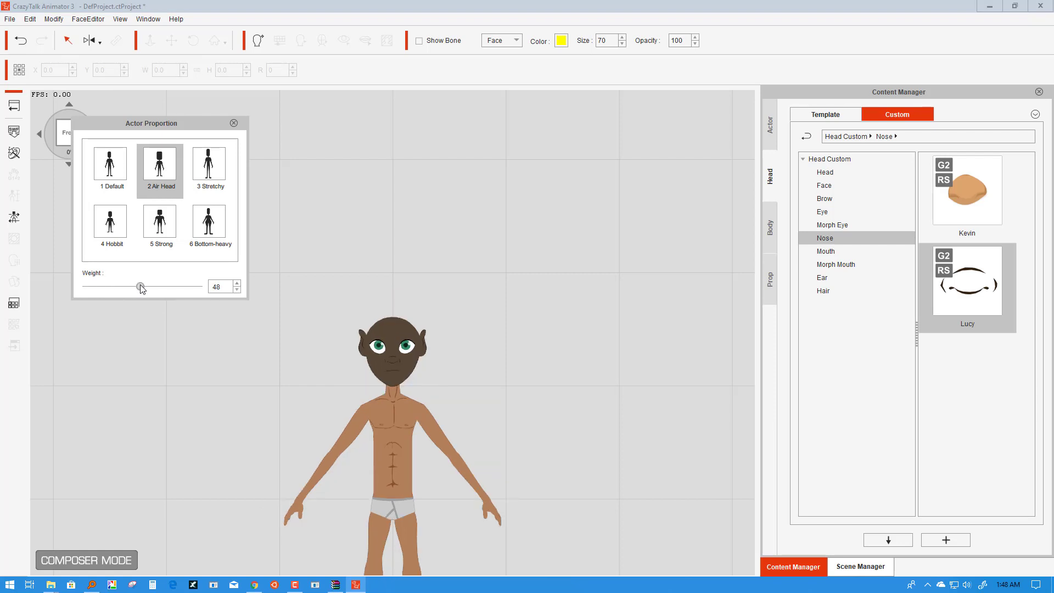
pyautogui.moveTo(141, 288); pyautogui.dragTo(162, 287)
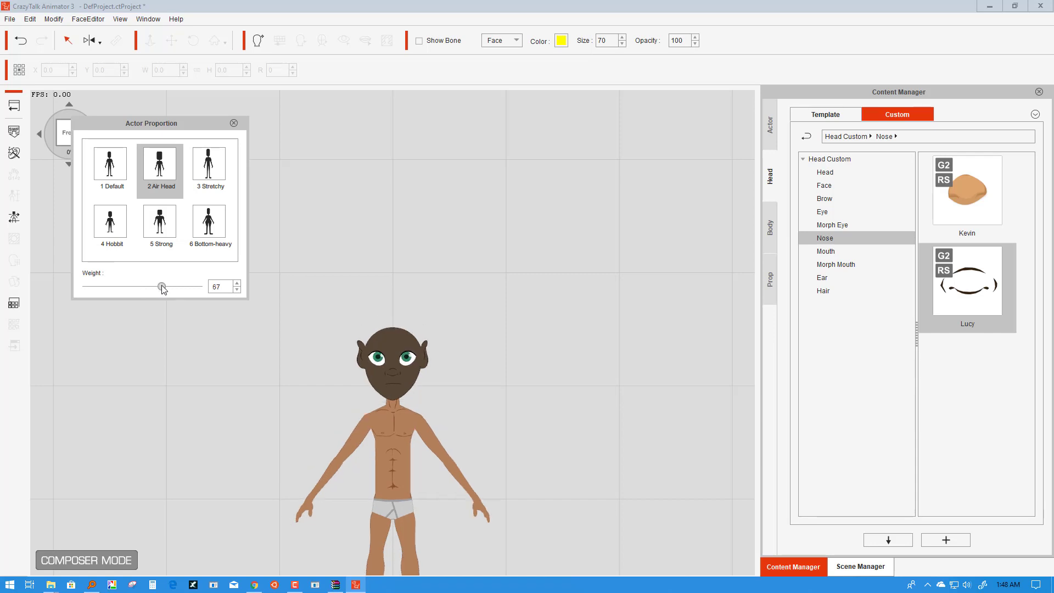
pyautogui.moveTo(165, 288); pyautogui.dragTo(155, 288)
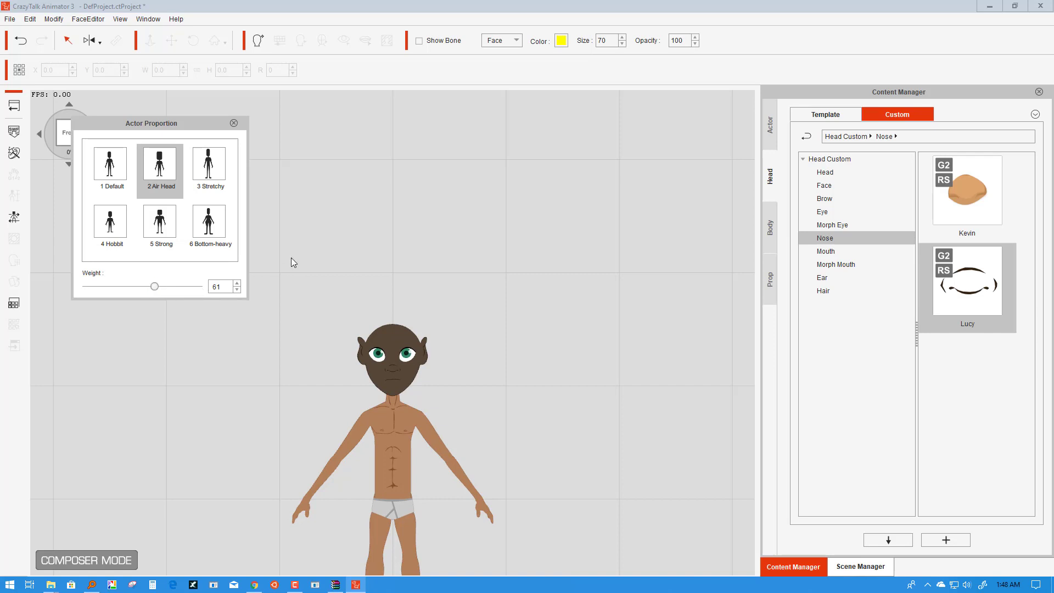
# Step: Try the Hobbit proportion on the whole body, first at weight 100 and then at 63
pyautogui.click(482, 349)
pyautogui.scroll(-3, 507, 340)
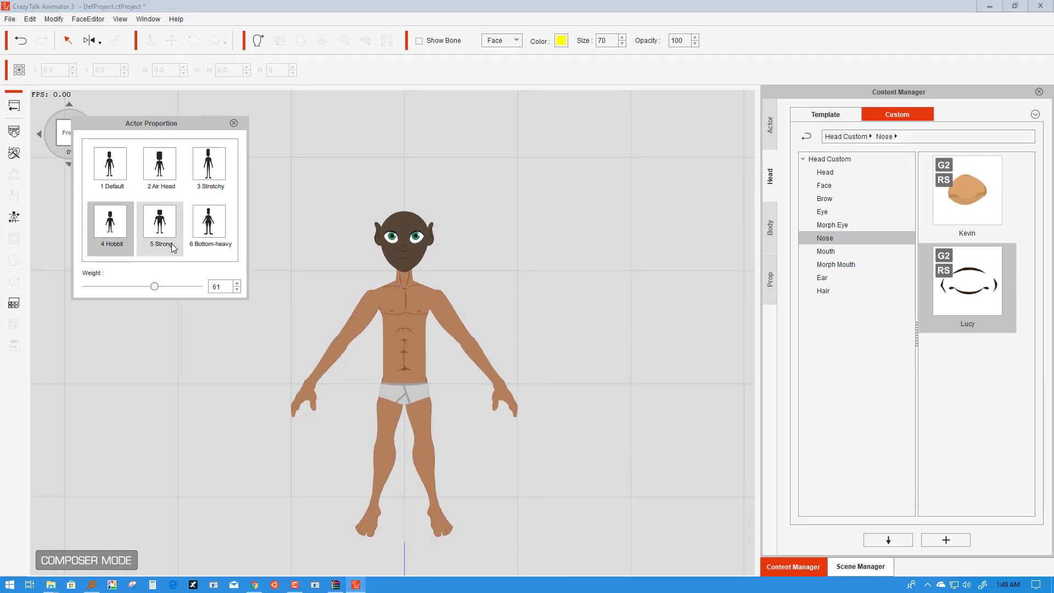
pyautogui.moveTo(154, 287); pyautogui.dragTo(208, 288)
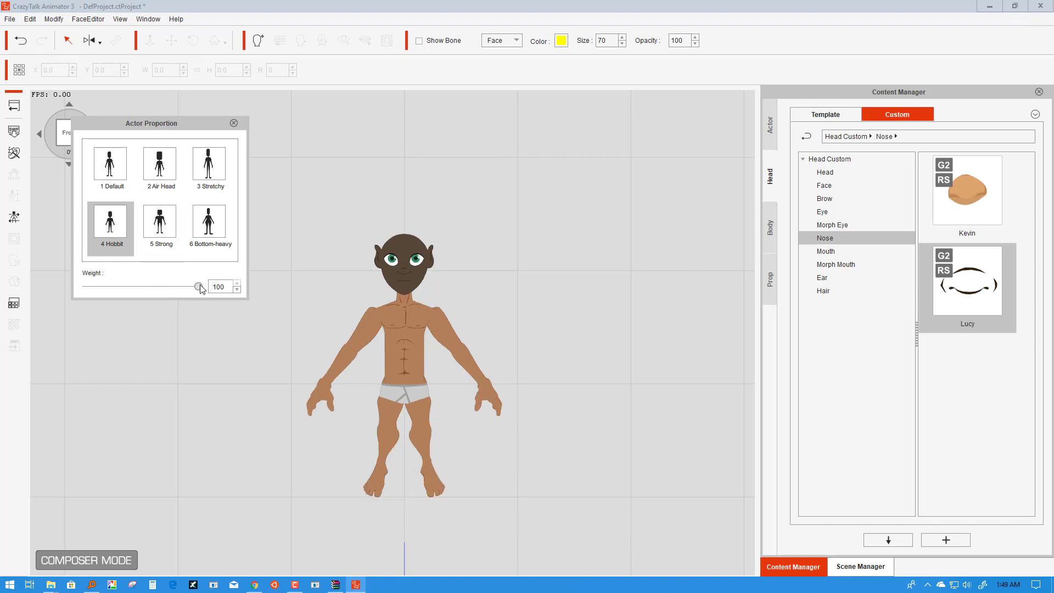
pyautogui.moveTo(198, 288); pyautogui.dragTo(157, 287)
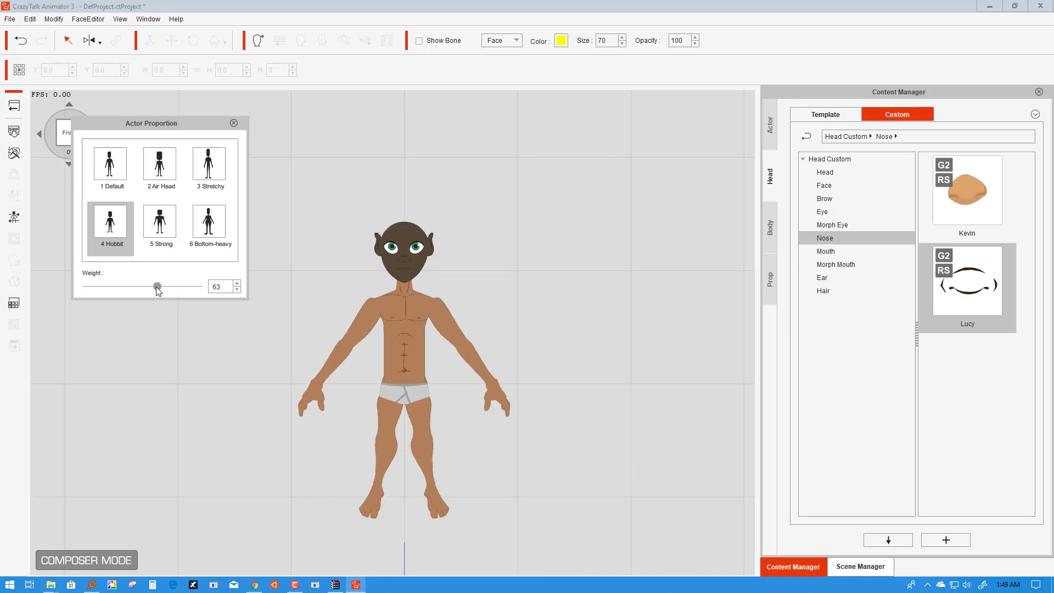
# Step: Switch the body back to the Air Head proportion, set its weight to 80 and close the proportion settings
pyautogui.click(161, 229)
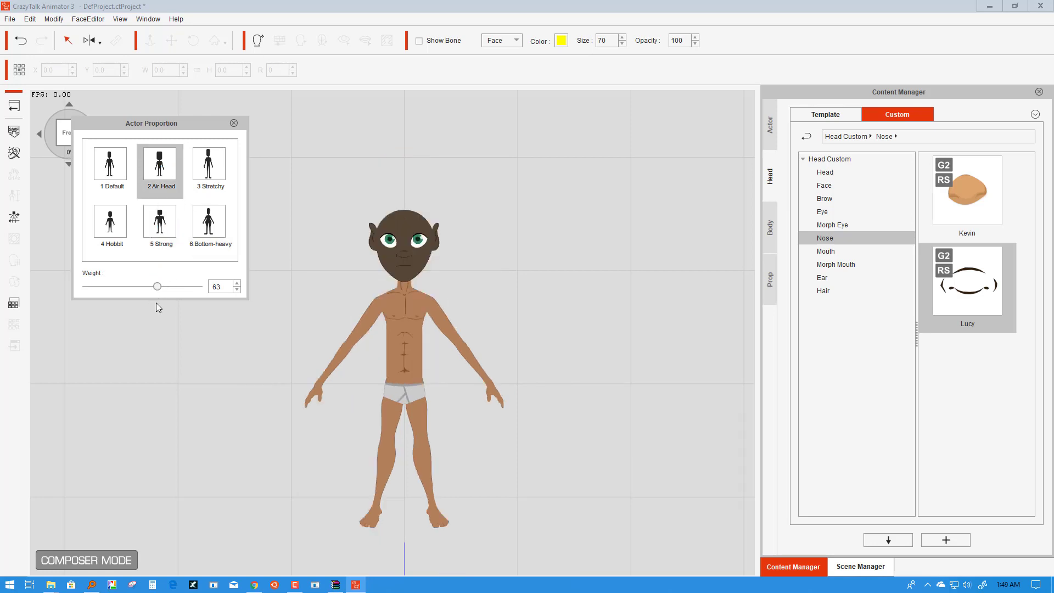
pyautogui.moveTo(157, 286); pyautogui.dragTo(169, 291)
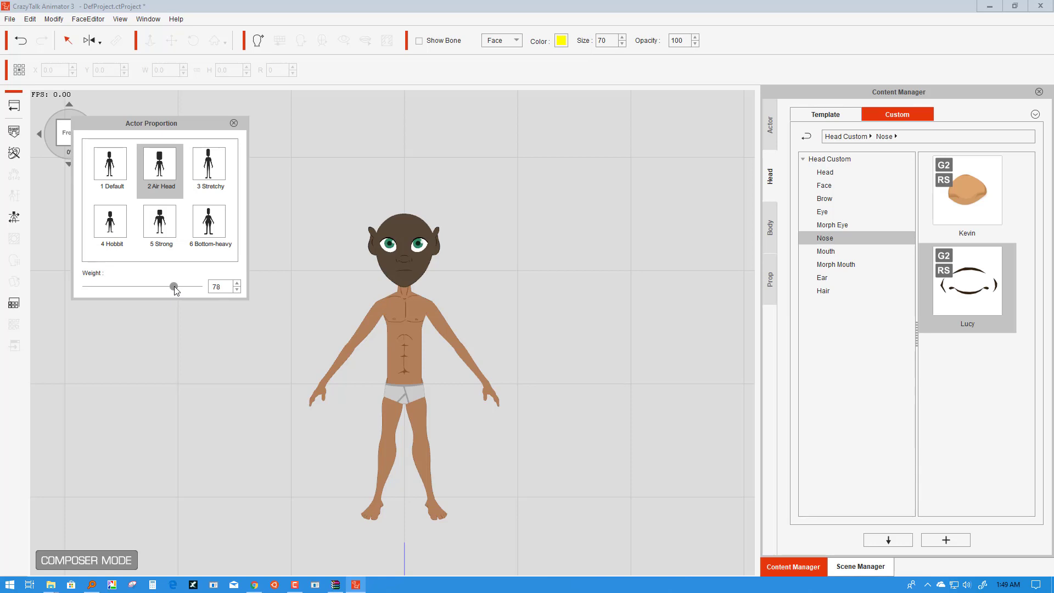
pyautogui.moveTo(164, 285); pyautogui.dragTo(173, 286)
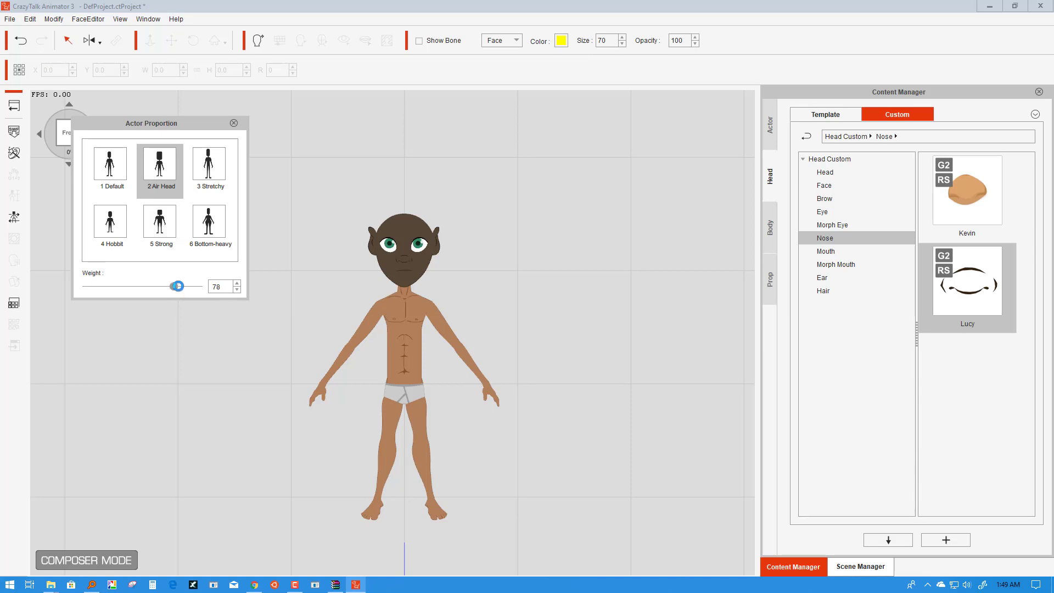
pyautogui.click(236, 283)
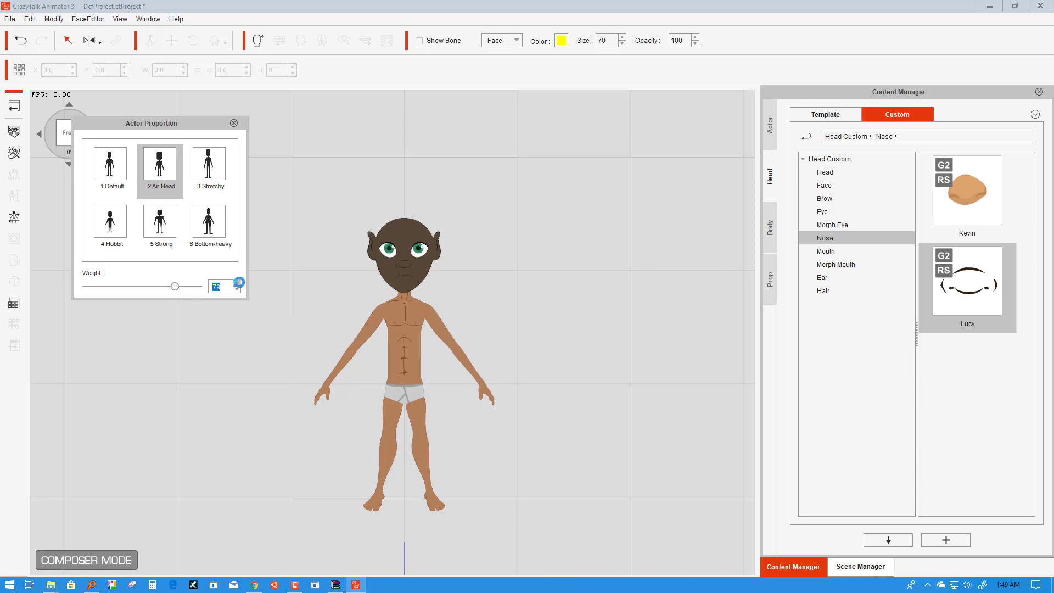
pyautogui.click(237, 283)
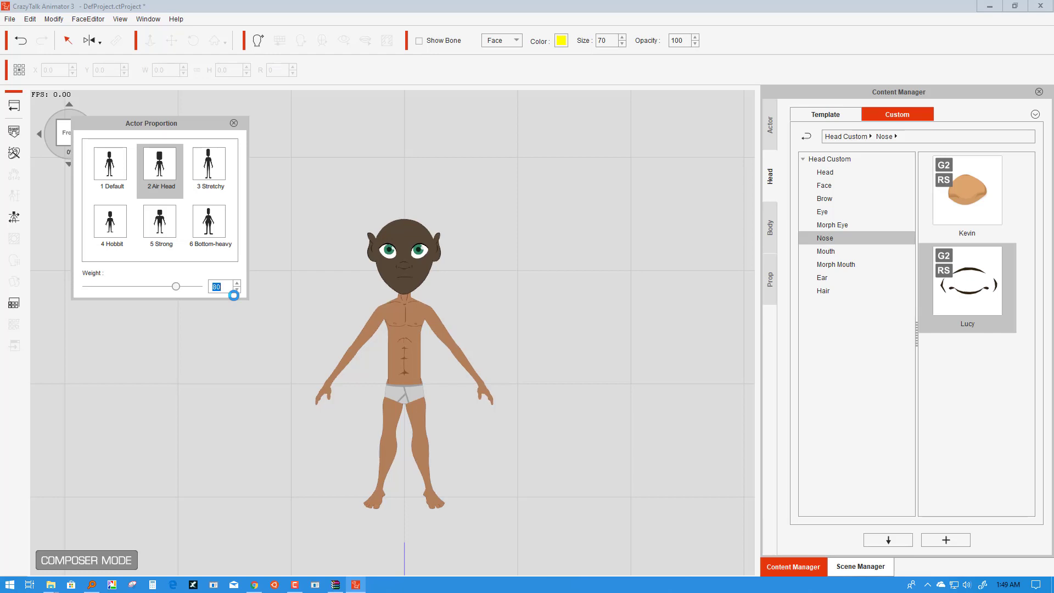
pyautogui.click(234, 123)
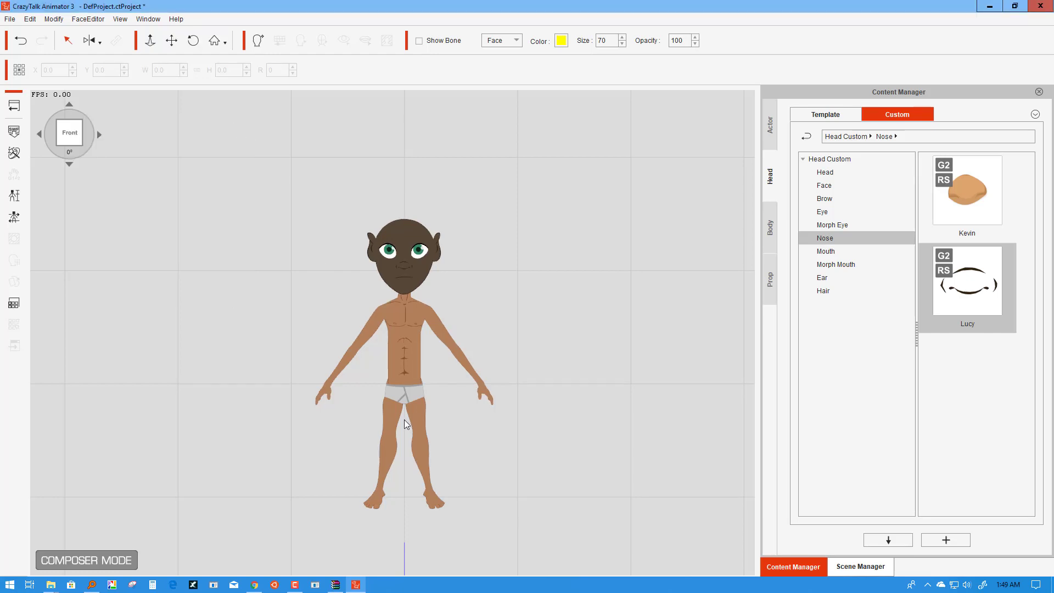
# Step: Enlarge the torso to about 75.6 wide and 73.8 high, and select the upper leg
pyautogui.click(406, 373)
pyautogui.moveTo(434, 293); pyautogui.dragTo(486, 373)
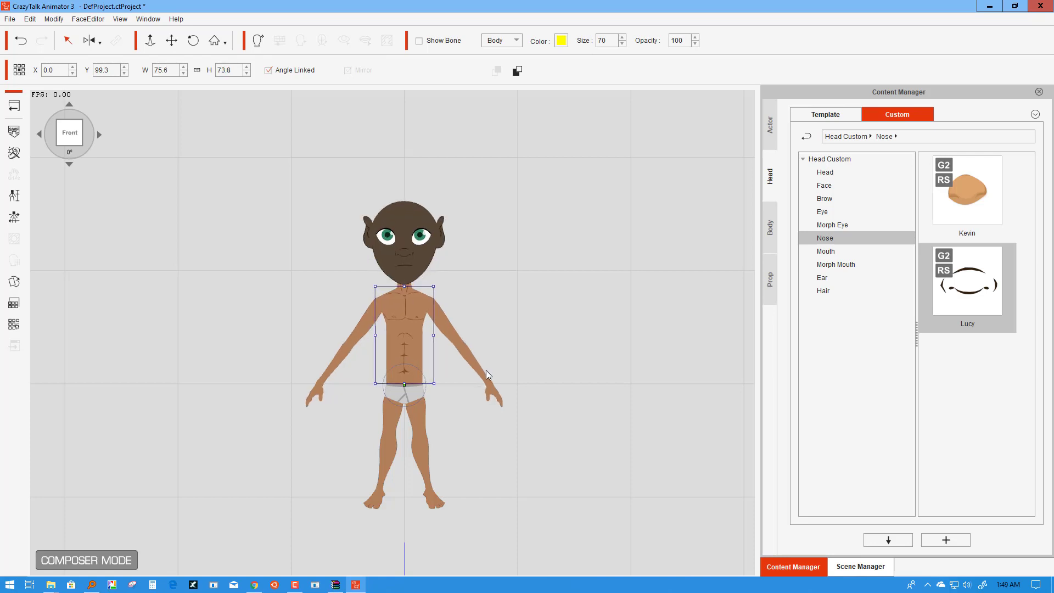
pyautogui.click(422, 420)
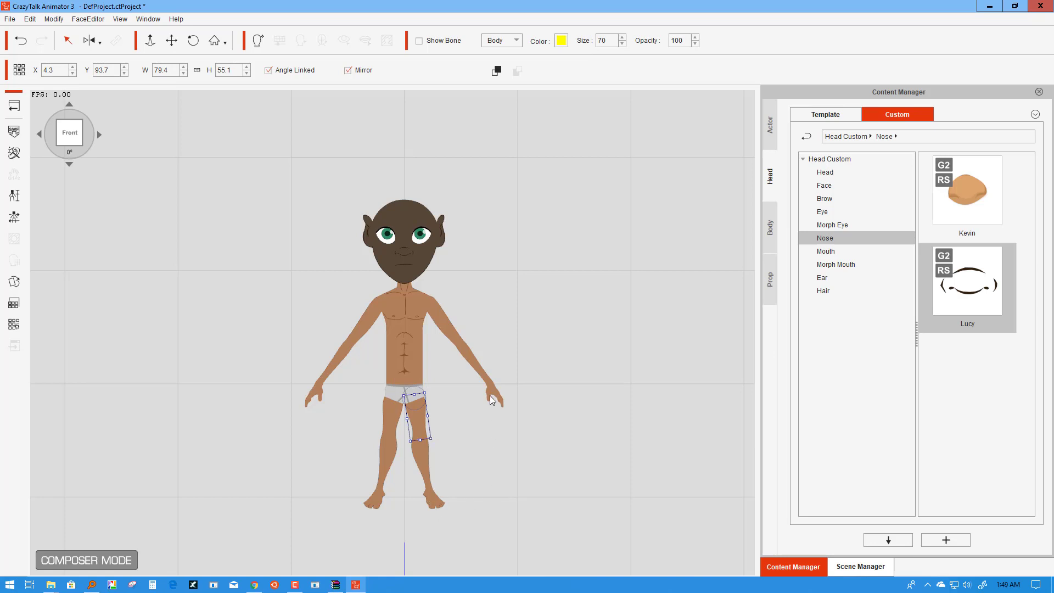
# Step: Return to Stage Mode and frame the whole character, head to feet, inside the camera frame
pyautogui.click(21, 110)
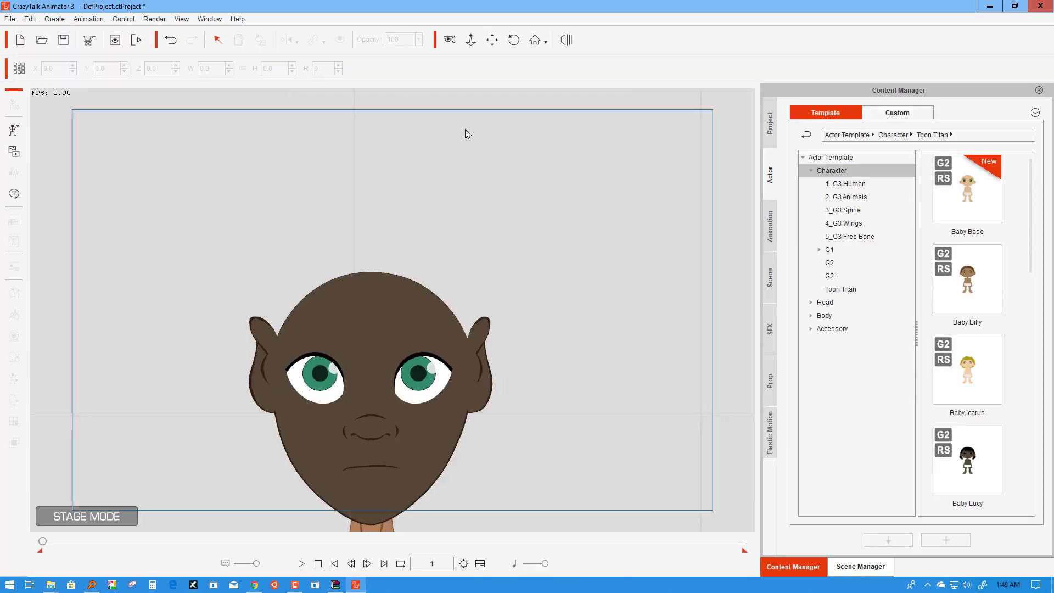
pyautogui.click(470, 40)
pyautogui.moveTo(477, 205); pyautogui.dragTo(482, 371)
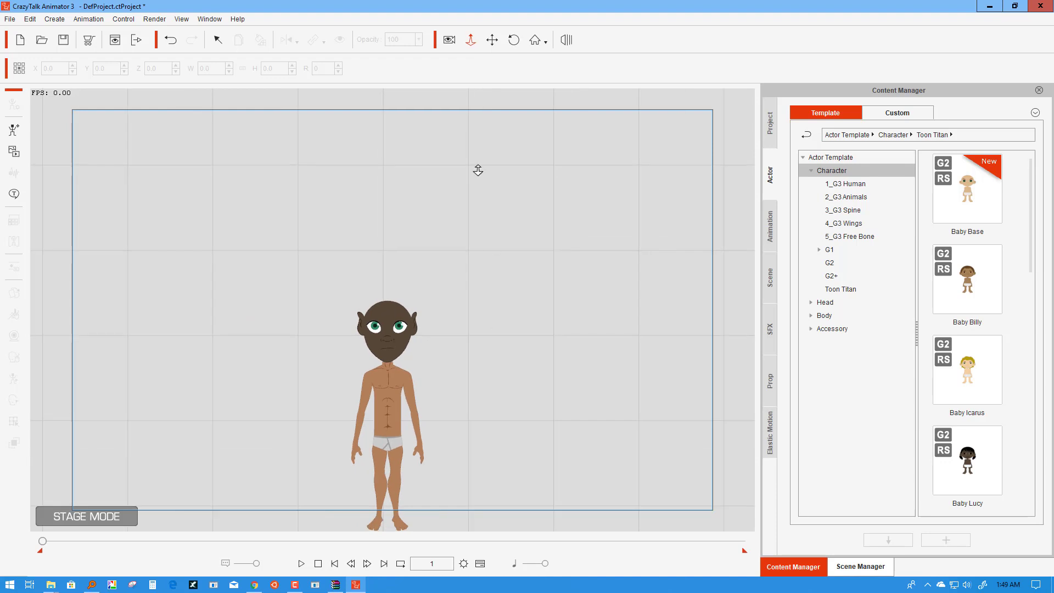
pyautogui.click(492, 39)
pyautogui.moveTo(483, 320); pyautogui.dragTo(466, 221)
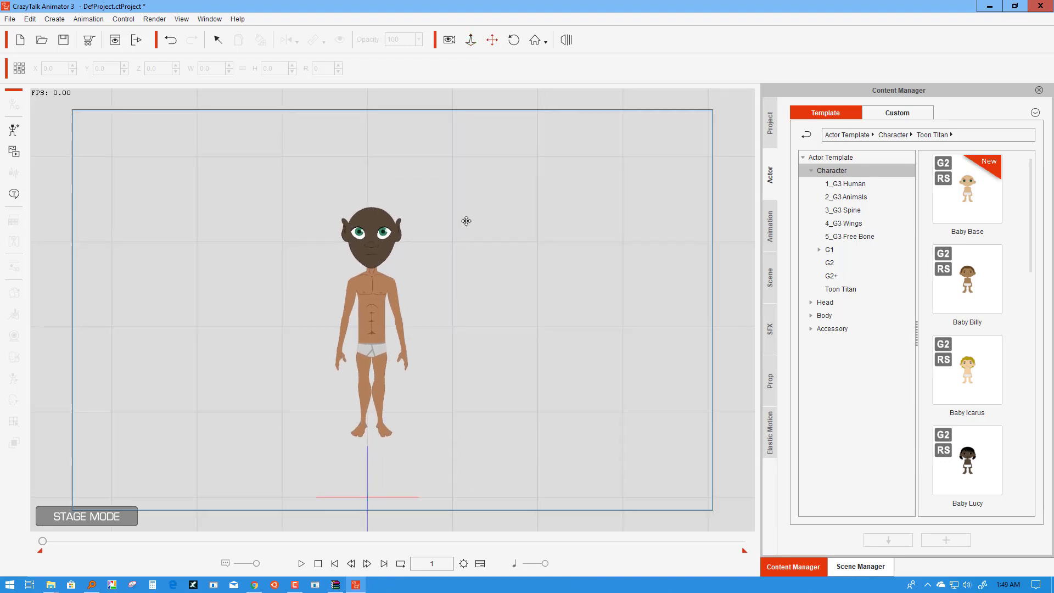
# Step: Place the Toon Titan TS16 skin swatch beside the character on the stage and apply its color to the whole character
pyautogui.click(772, 391)
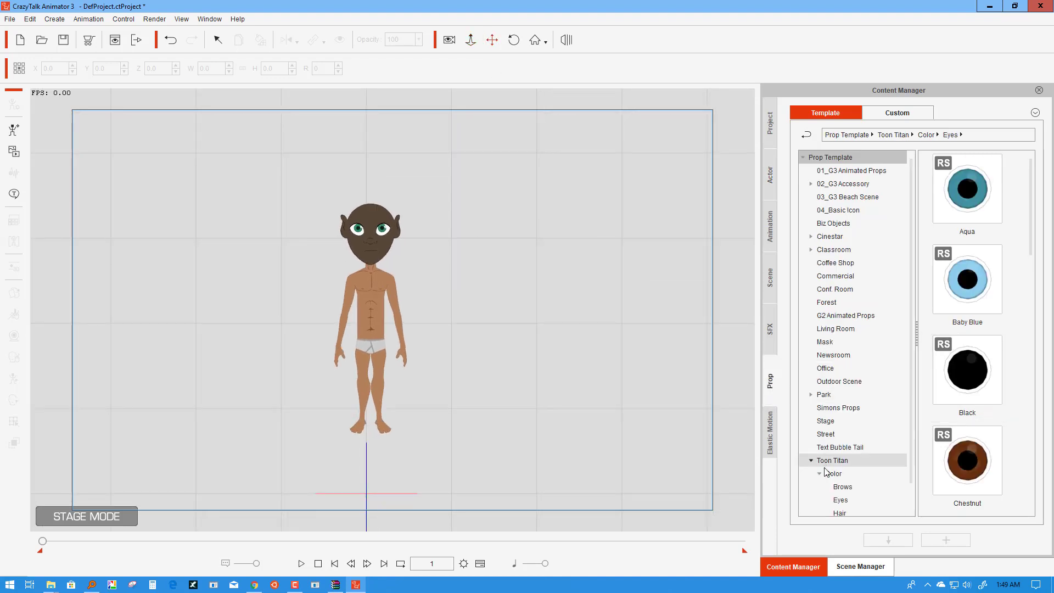
pyautogui.scroll(-1, 855, 448)
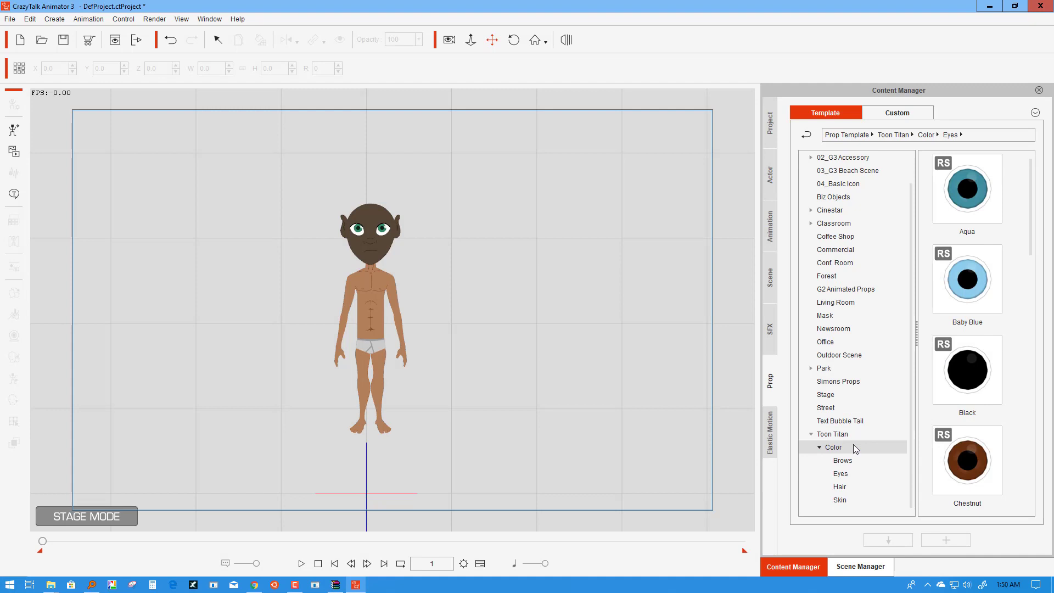
pyautogui.click(844, 497)
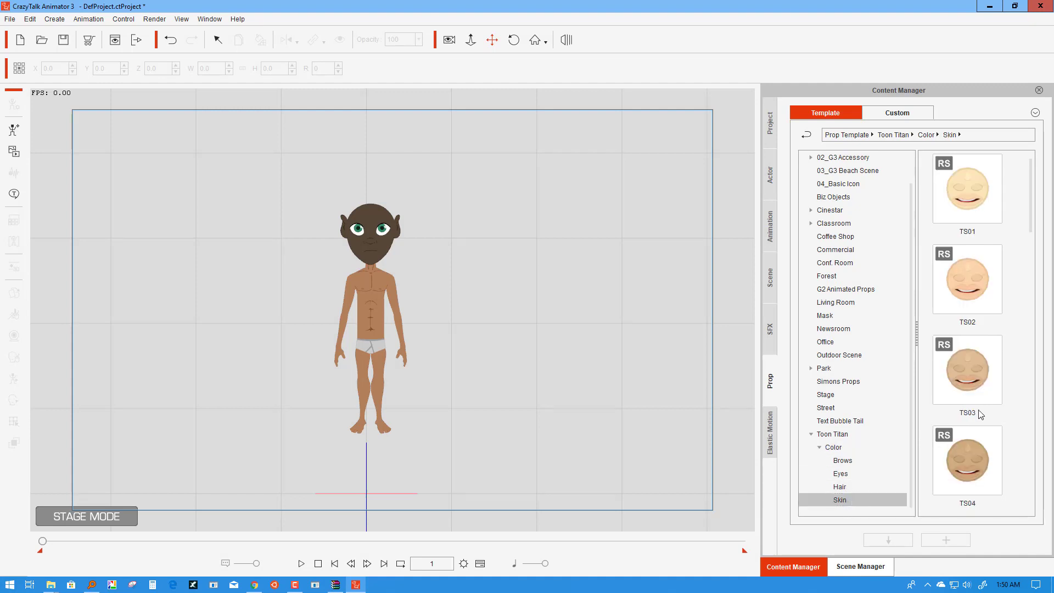
pyautogui.moveTo(1031, 195); pyautogui.dragTo(1032, 470)
pyautogui.click(966, 402)
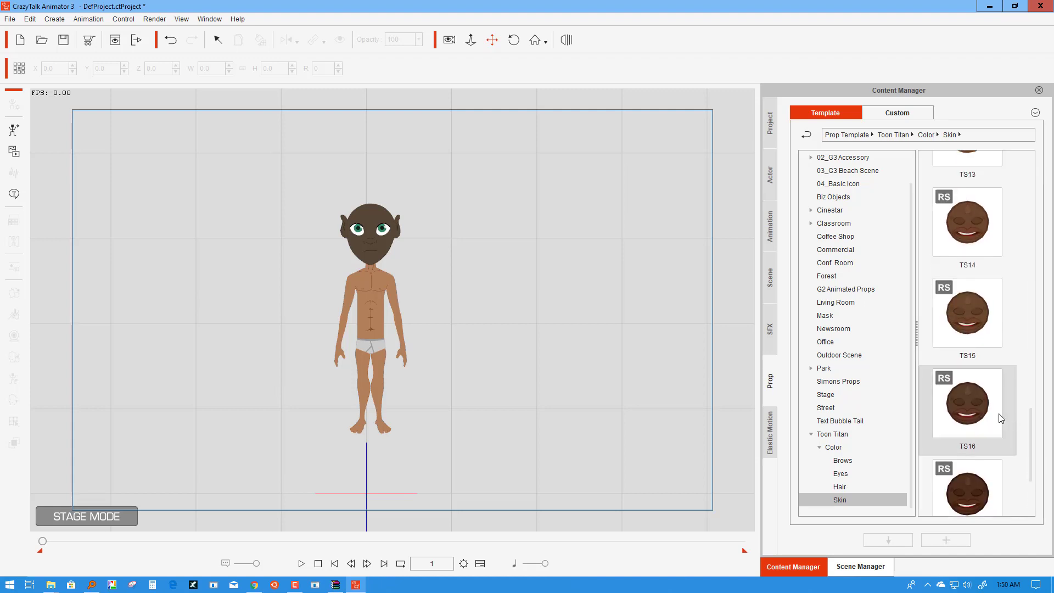
pyautogui.moveTo(967, 402); pyautogui.dragTo(506, 284)
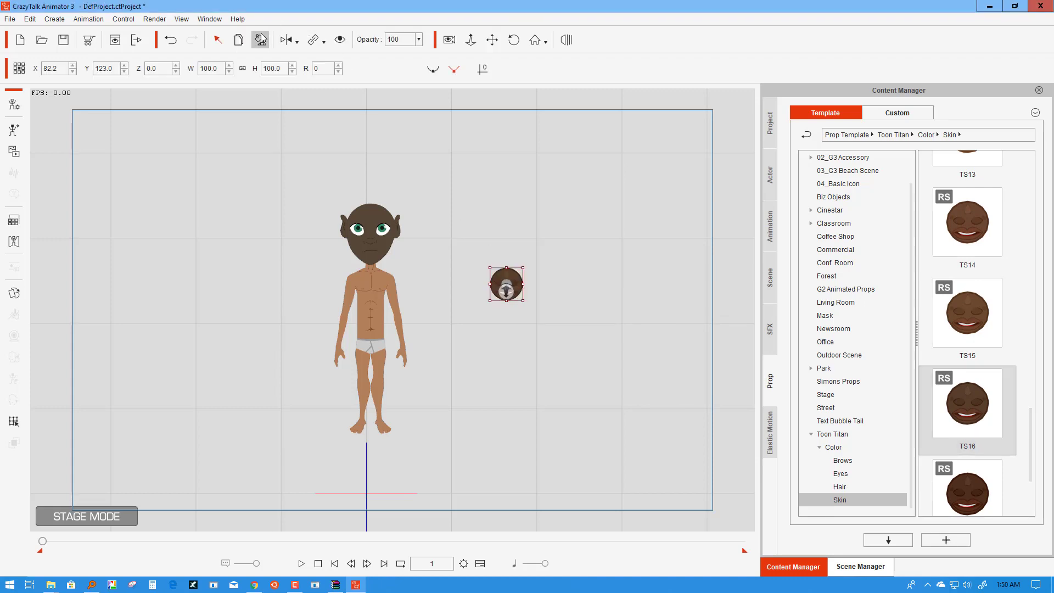
pyautogui.click(371, 240)
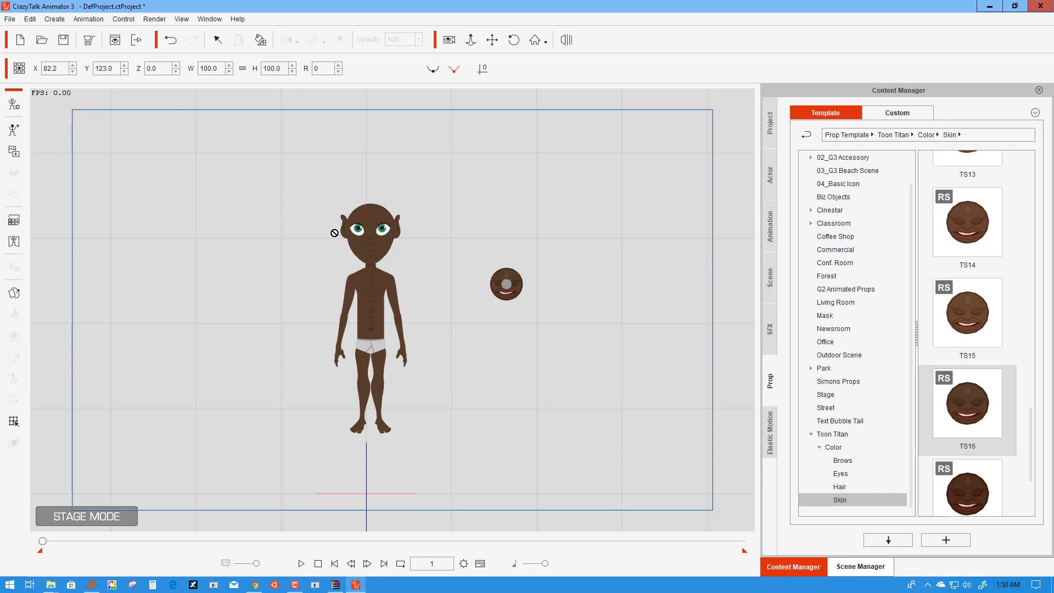
# Step: Open the recolored character in Composer Mode and show the body part templates
pyautogui.click(379, 331)
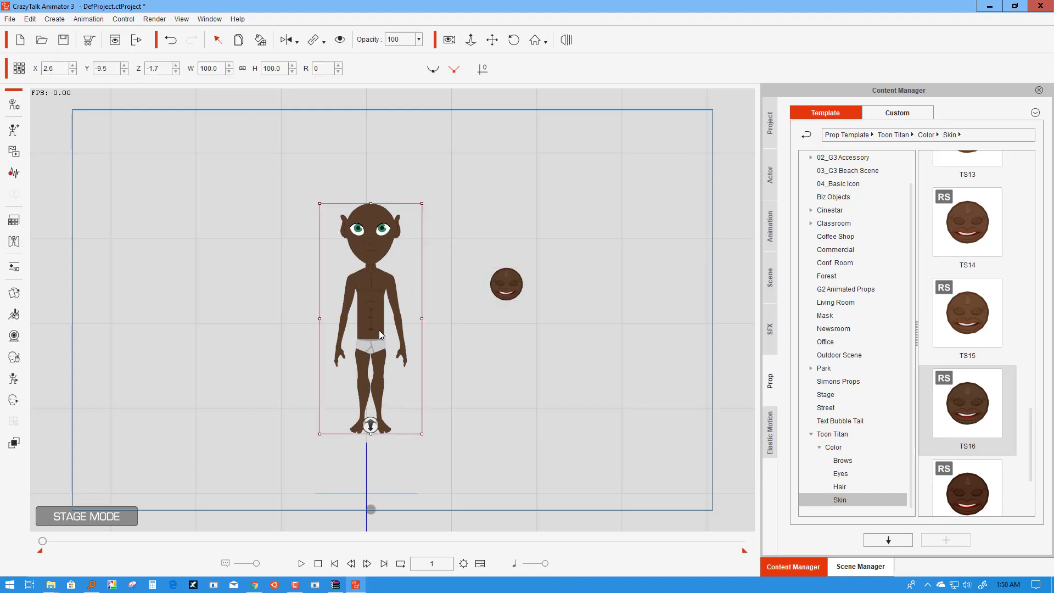
pyautogui.click(21, 105)
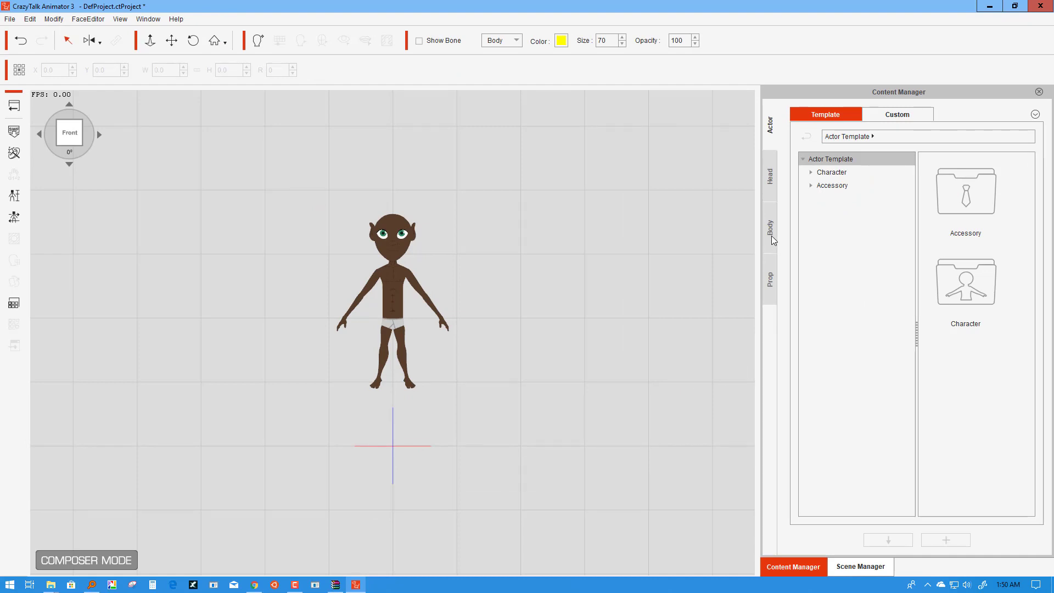
pyautogui.click(769, 279)
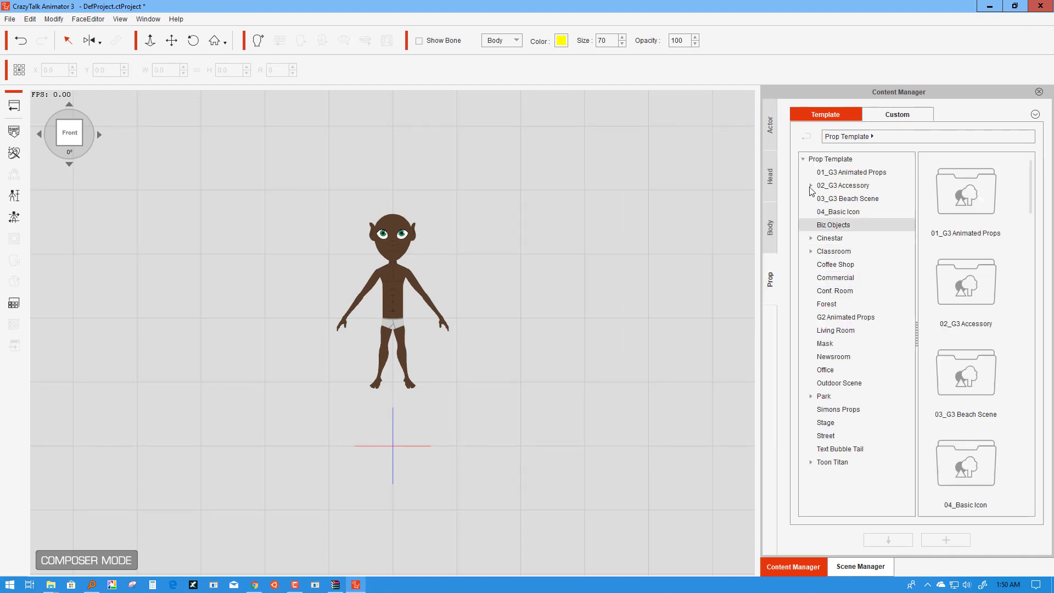
pyautogui.click(770, 176)
pyautogui.click(769, 227)
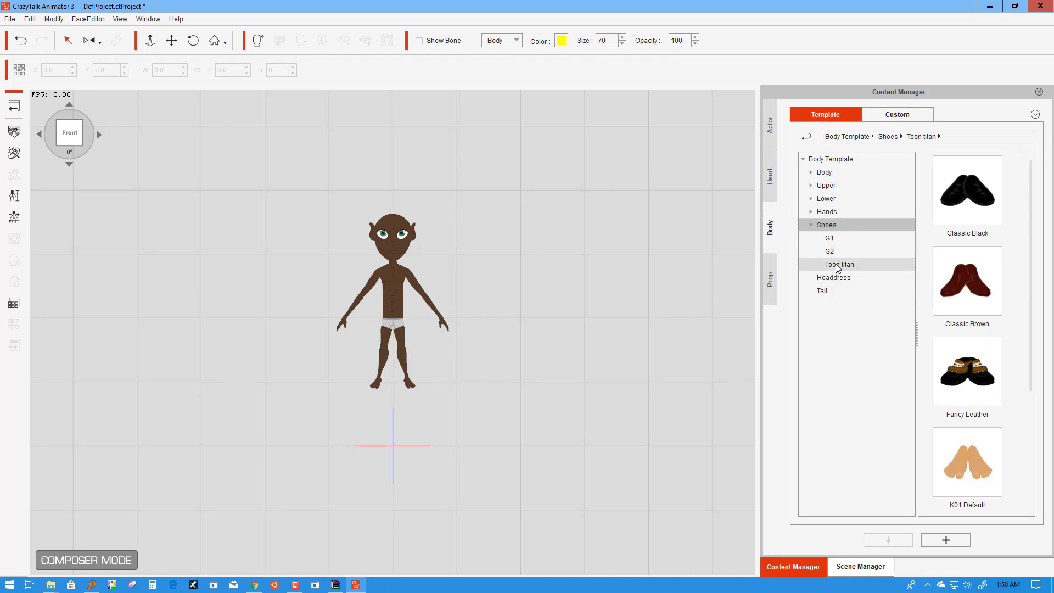
# Step: Replace the character's lower body with K01 Skinny Jeans from the Toon Titan lower-body templates
pyautogui.click(824, 201)
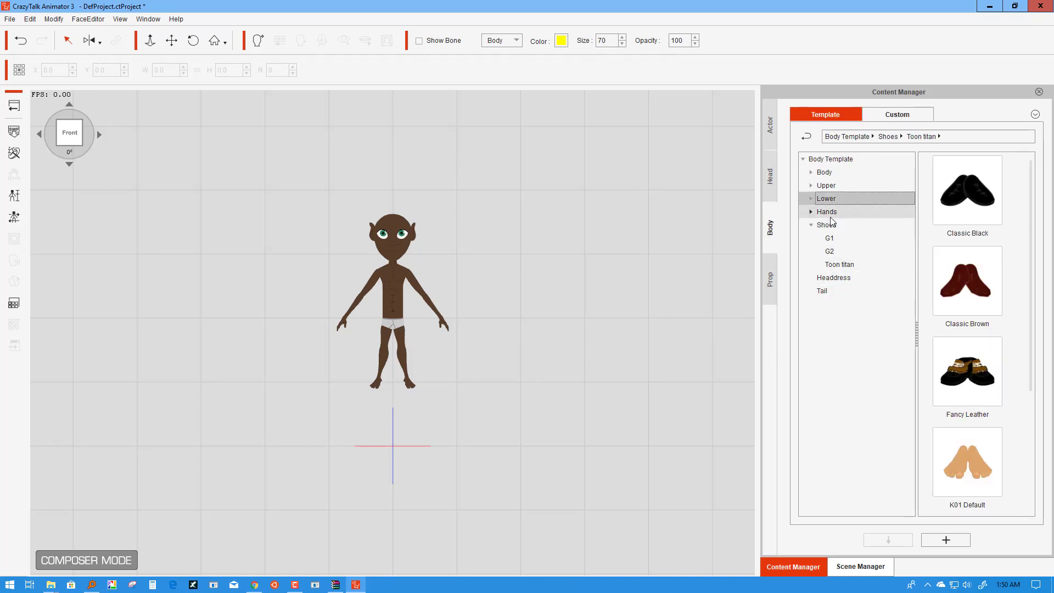
pyautogui.doubleClick(824, 200)
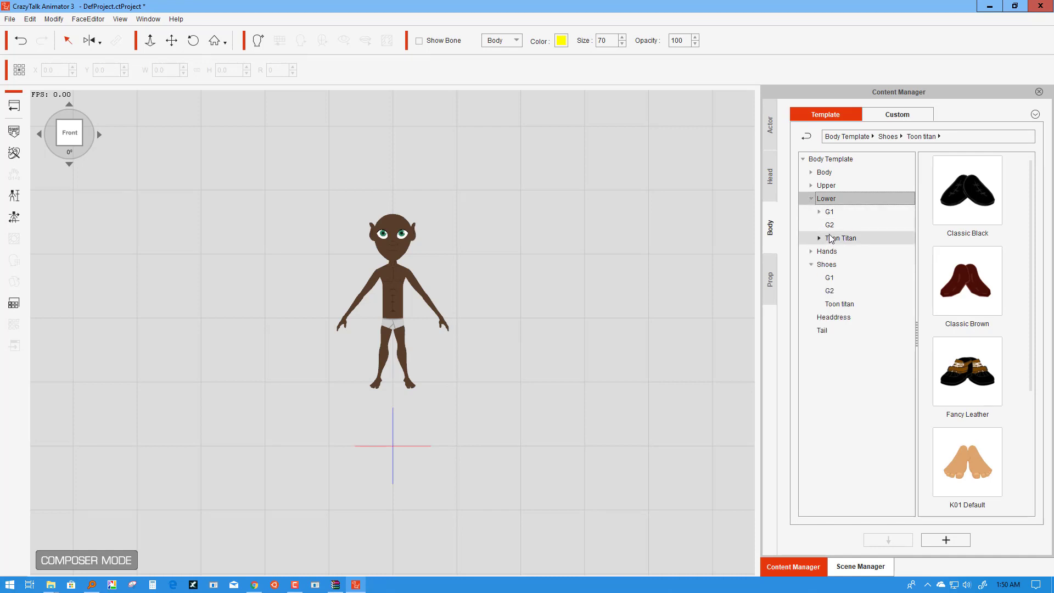
pyautogui.click(819, 238)
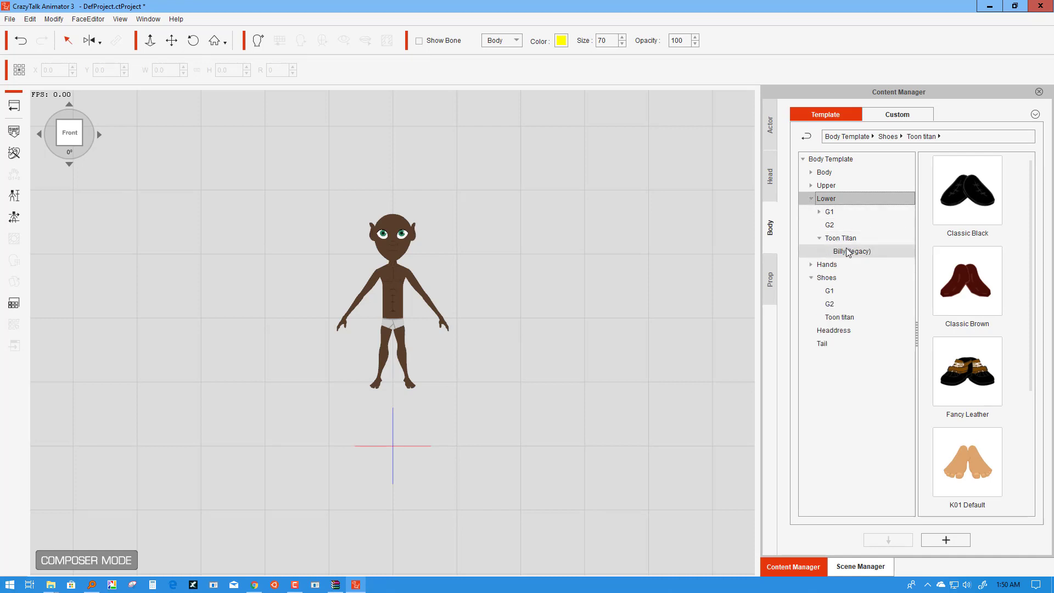
pyautogui.click(840, 240)
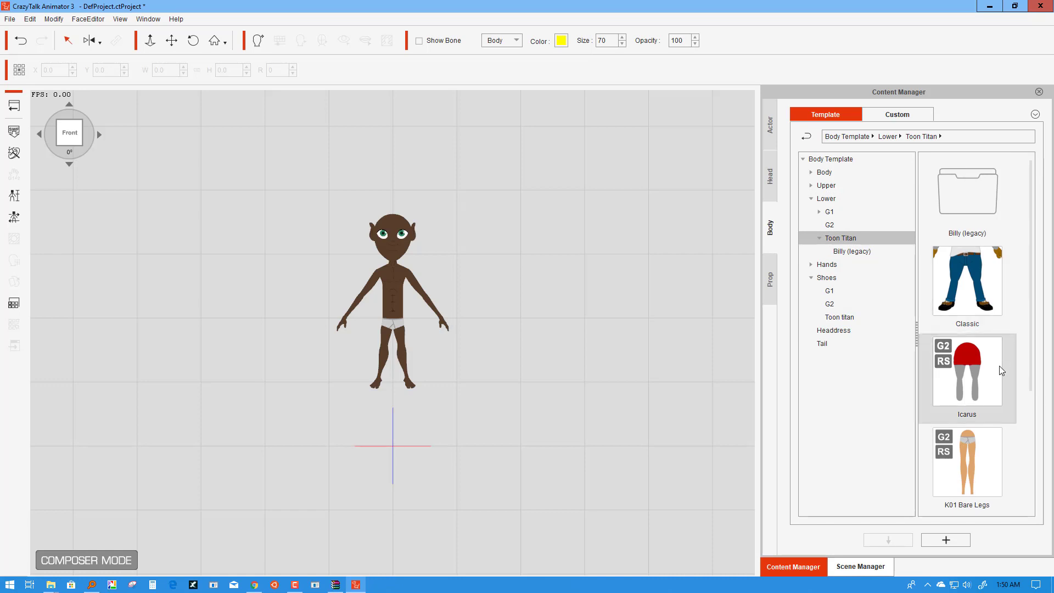
pyautogui.scroll(-3, 1000, 368)
pyautogui.doubleClick(985, 373)
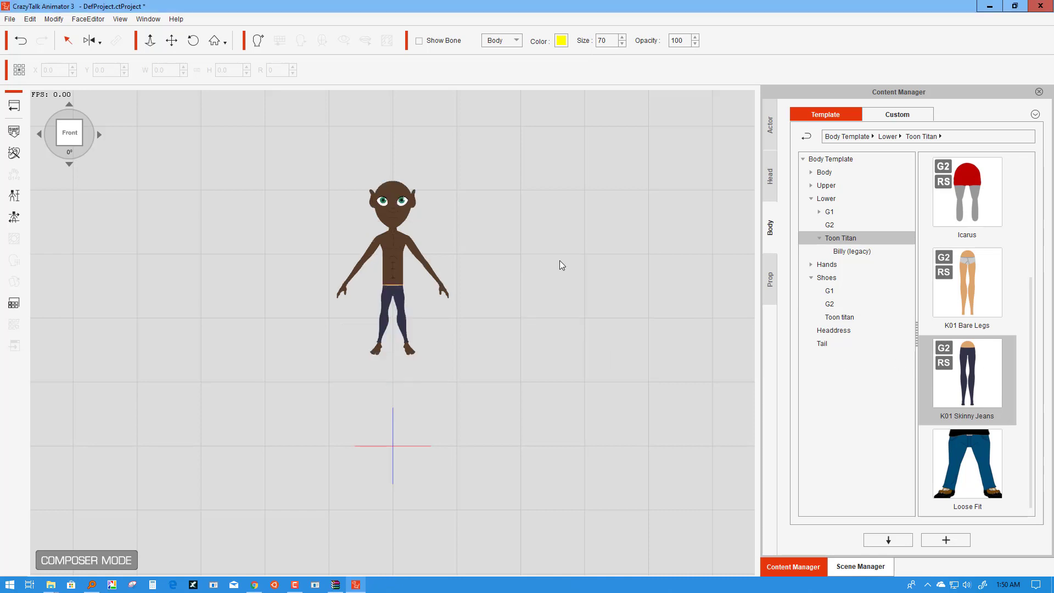
# Step: Inspect the whole character wearing the jeans up close, and return to Stage Mode
pyautogui.scroll(5, 485, 363)
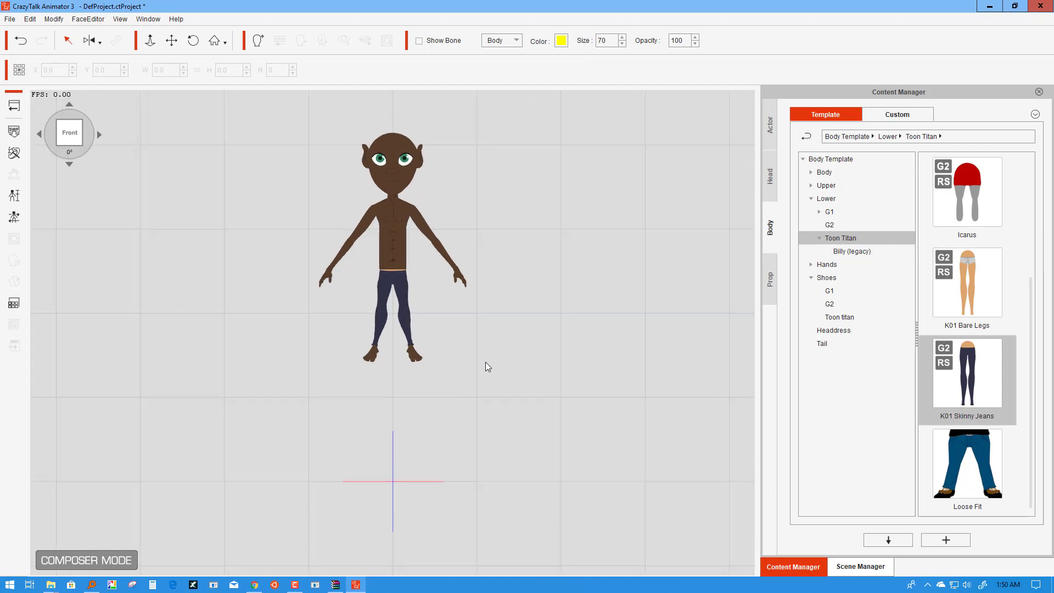
pyautogui.scroll(2, 485, 363)
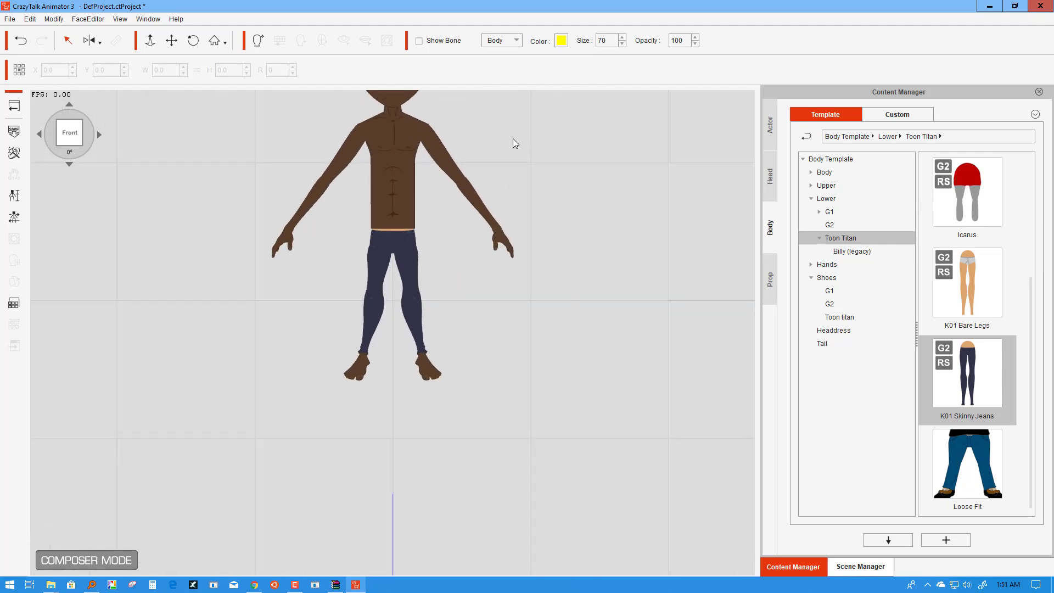
pyautogui.click(171, 40)
pyautogui.moveTo(442, 168); pyautogui.dragTo(426, 277)
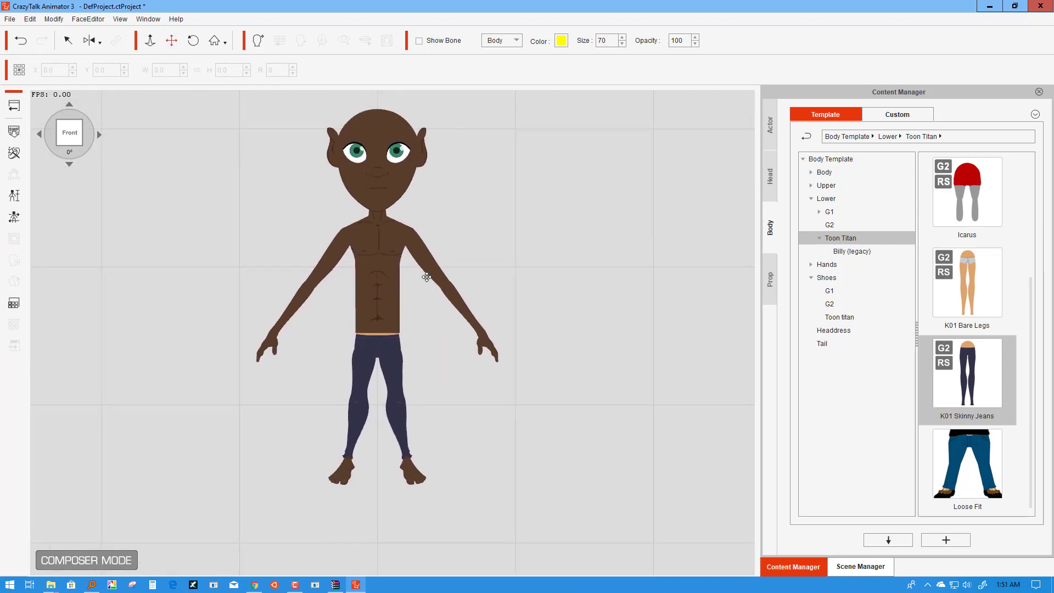
pyautogui.click(8, 108)
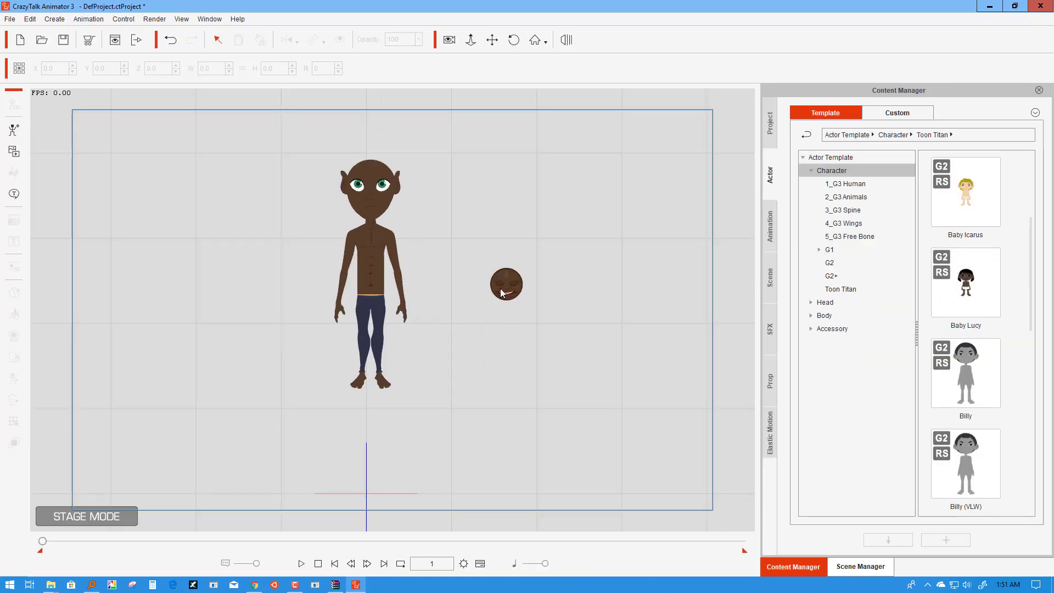
# Step: Open the Render Style settings for the skin swatch beside the character and make color adjustments affect all its parts
pyautogui.click(508, 283)
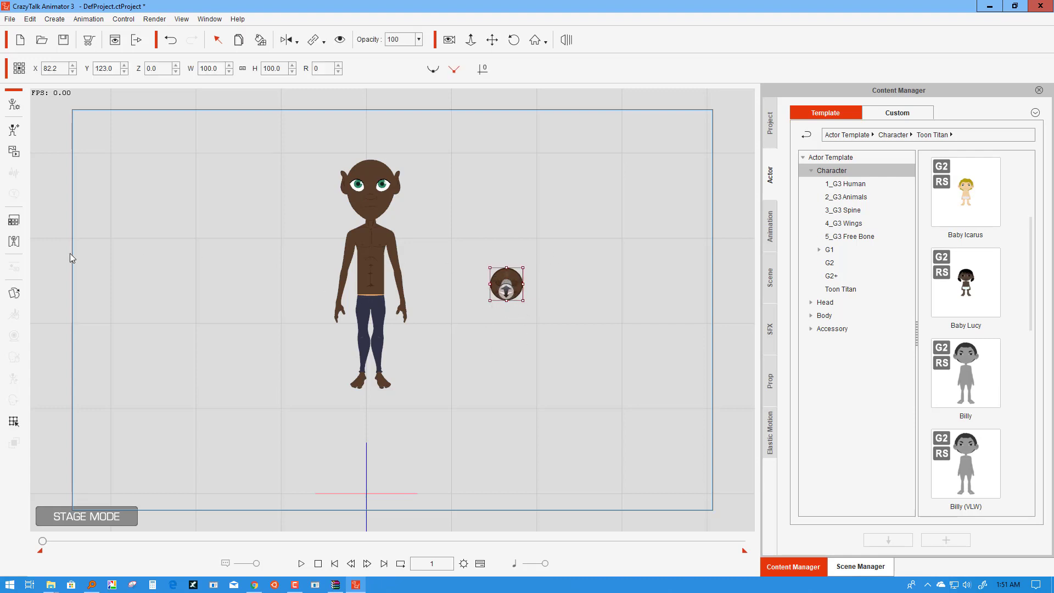
pyautogui.click(558, 320)
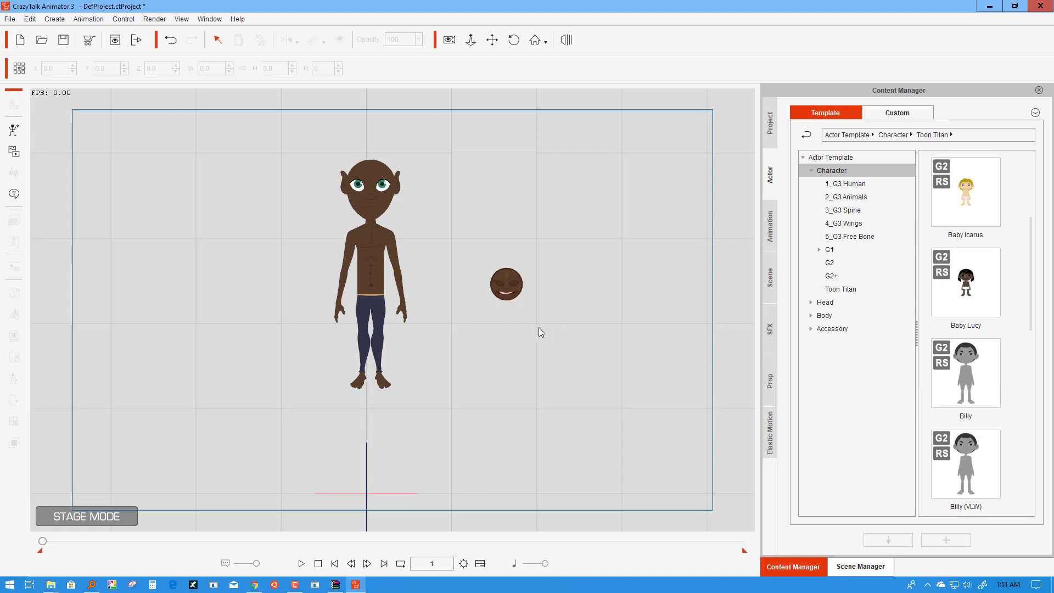
pyautogui.scroll(3, 539, 314)
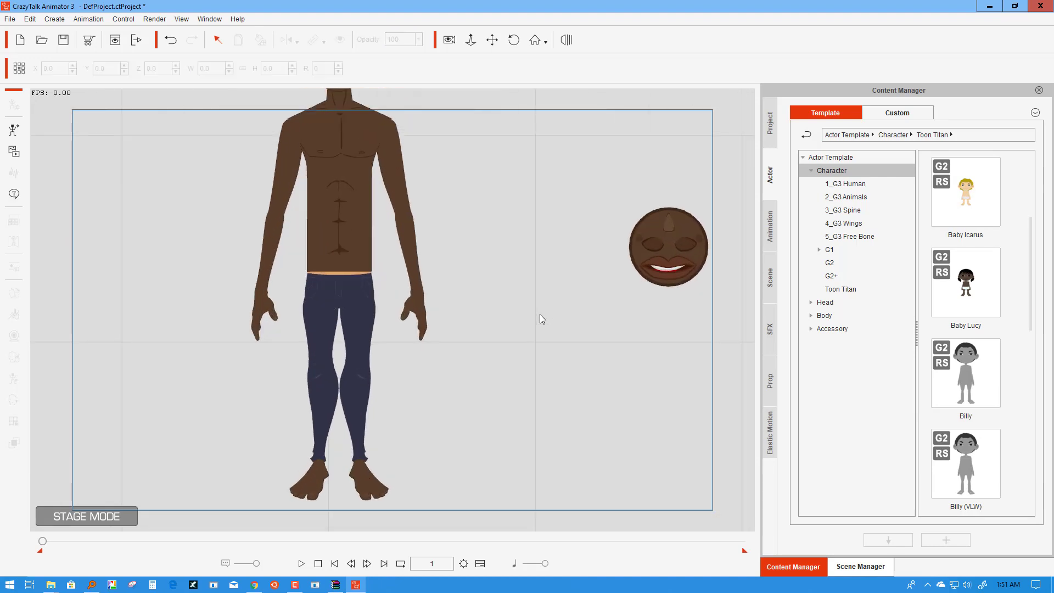
pyautogui.click(491, 39)
pyautogui.moveTo(608, 144); pyautogui.dragTo(414, 225)
pyautogui.scroll(3, 510, 324)
pyautogui.moveTo(546, 338); pyautogui.dragTo(190, 272)
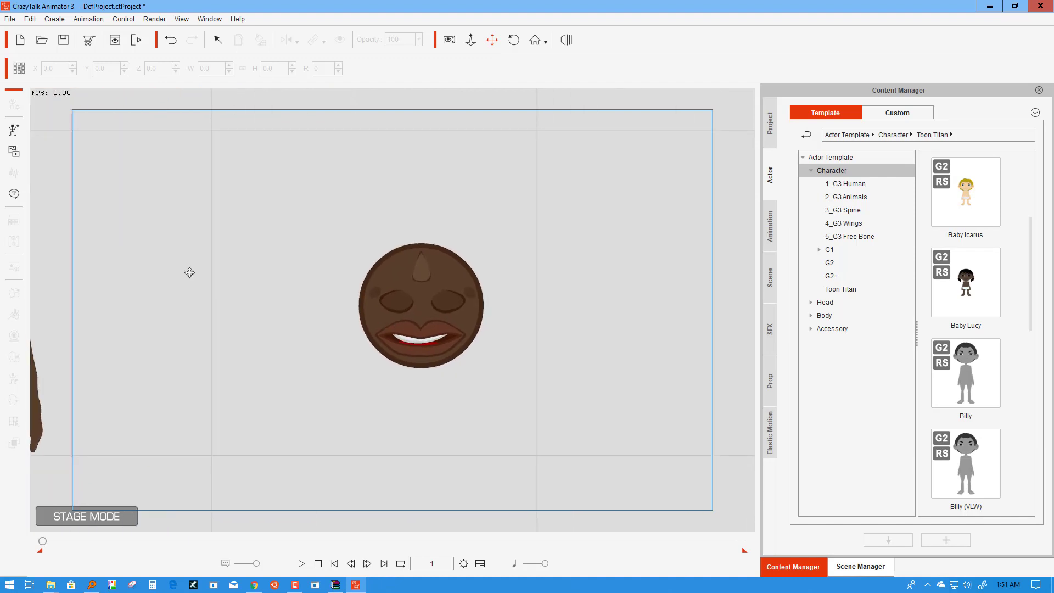
pyautogui.click(379, 295)
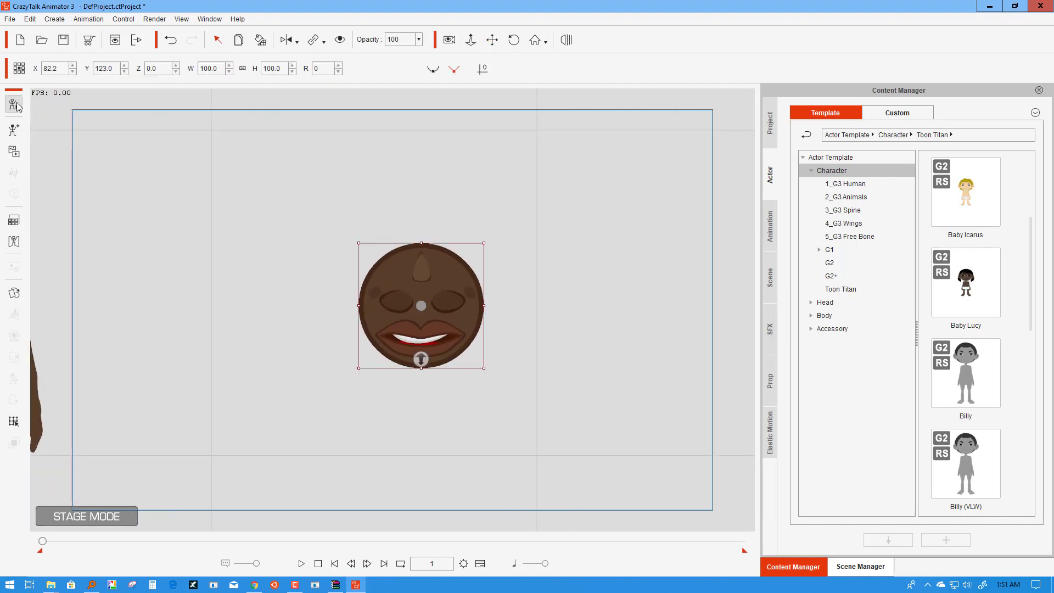
pyautogui.click(13, 220)
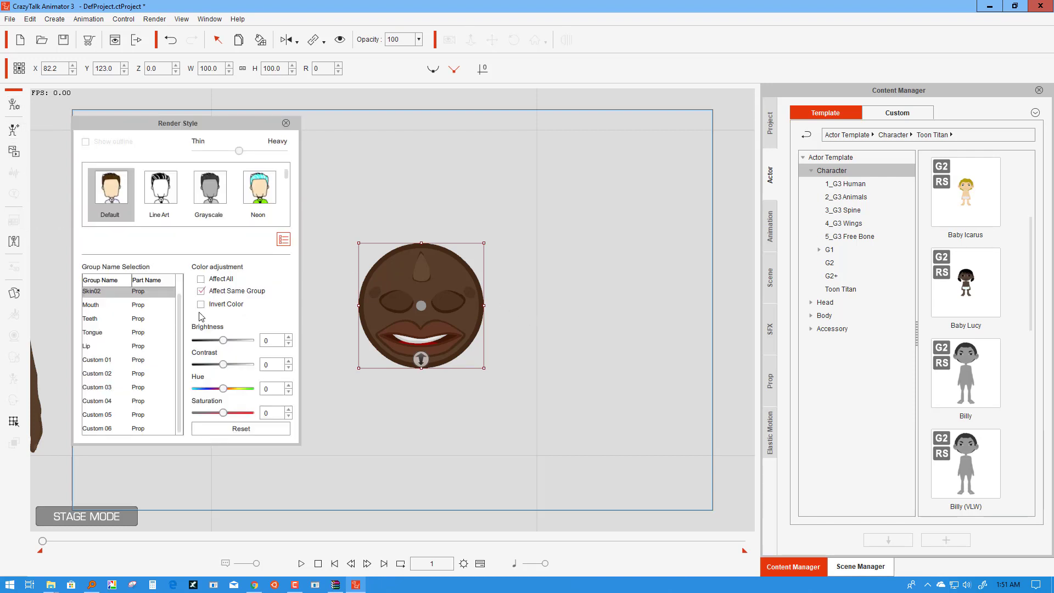
pyautogui.click(201, 280)
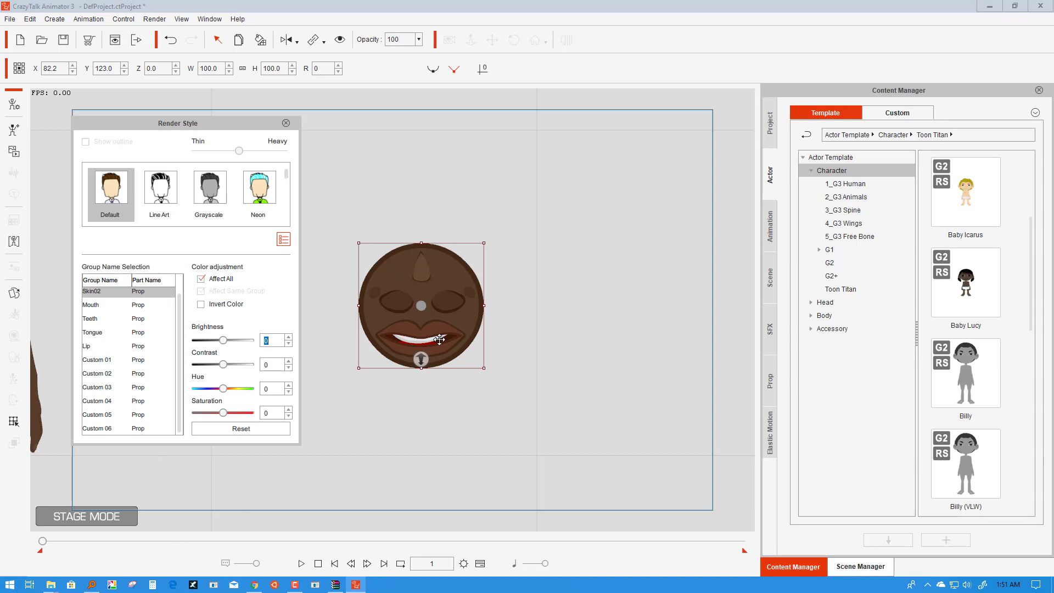
# Step: Set the skin swatch's hue to 26 for a green tone
pyautogui.click(290, 388)
pyautogui.scroll(4, 288, 386)
pyautogui.scroll(3, 287, 385)
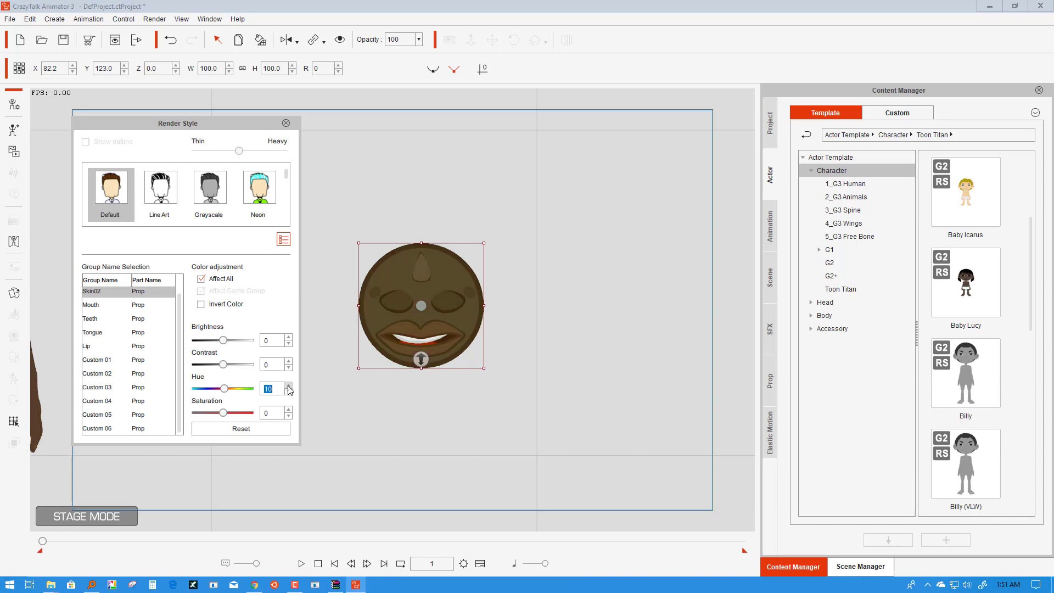
pyautogui.click(287, 385)
pyautogui.scroll(5, 288, 385)
pyautogui.scroll(5, 288, 387)
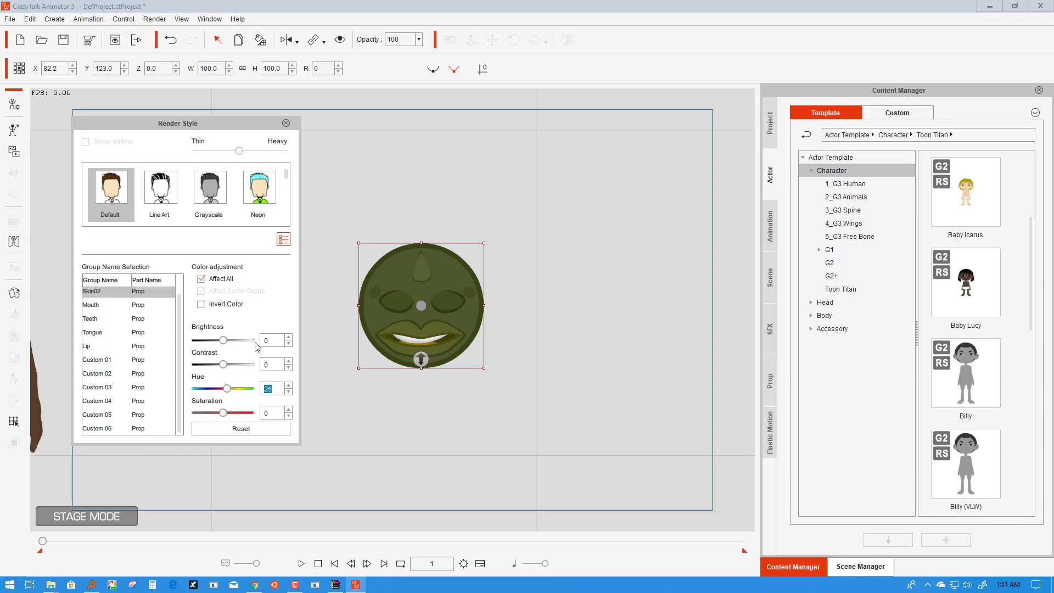
# Step: Set the skin swatch's brightness to 10
pyautogui.click(290, 340)
pyautogui.click(289, 338)
pyautogui.click(289, 338)
pyautogui.click(289, 337)
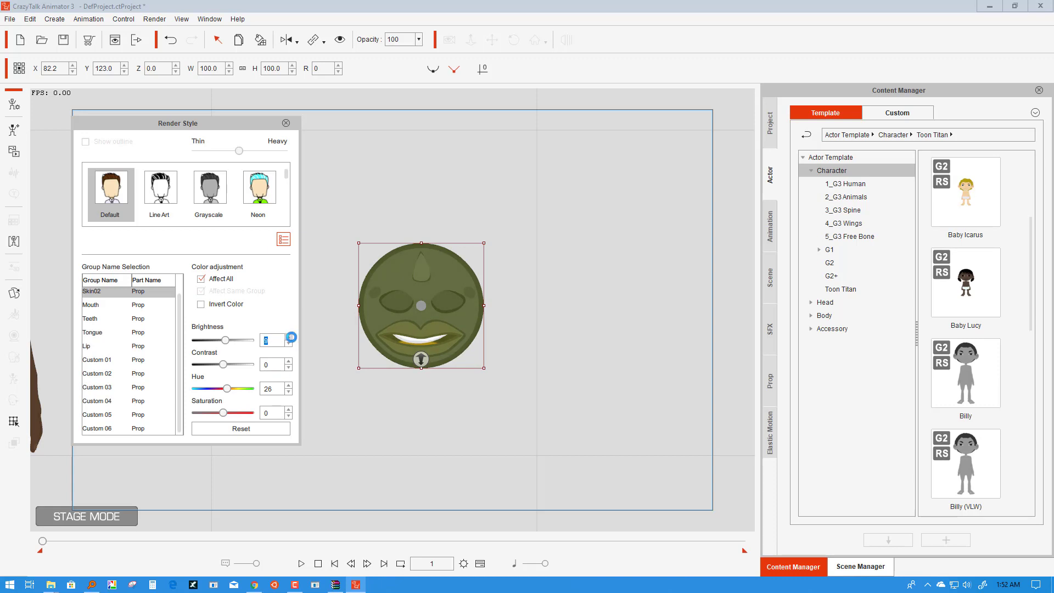
# Step: Raise the skin swatch's saturation slightly and close the Render Style settings
pyautogui.click(289, 409)
pyautogui.click(289, 409)
pyautogui.click(288, 409)
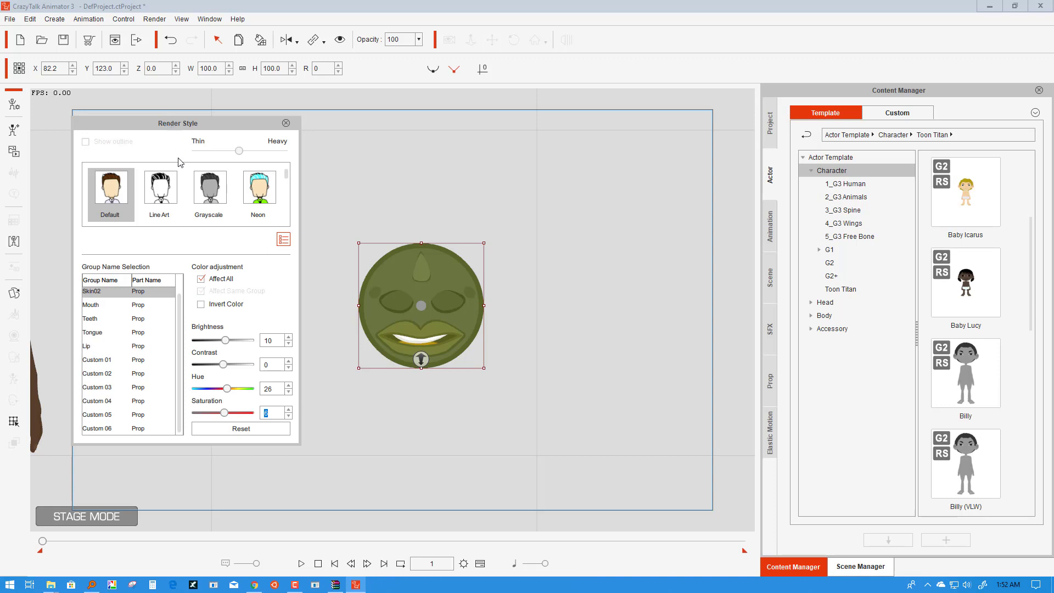
pyautogui.moveTo(187, 129); pyautogui.dragTo(710, 163)
pyautogui.click(274, 285)
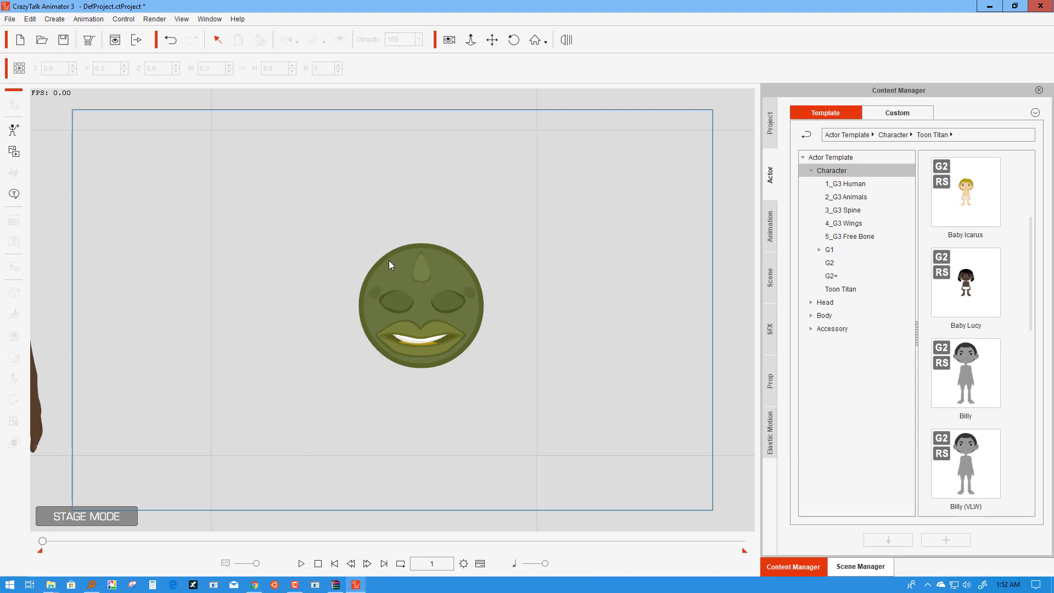
# Step: Shift the green skin swatch in depth to a Z position of 5.0 and deselect it
pyautogui.click(406, 279)
pyautogui.hotkey('ctrl', 'Down')
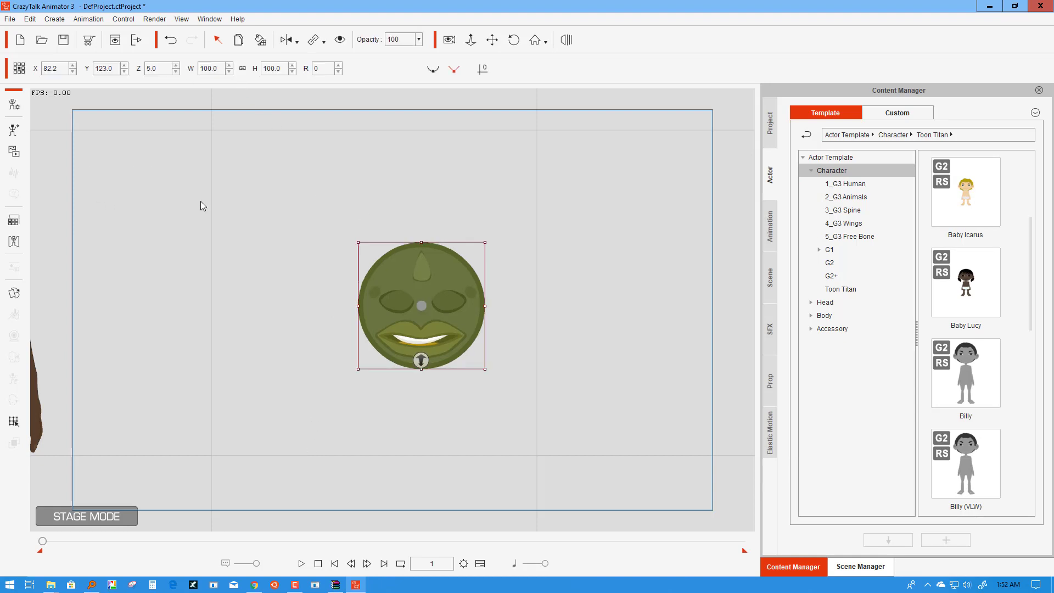
pyautogui.click(212, 204)
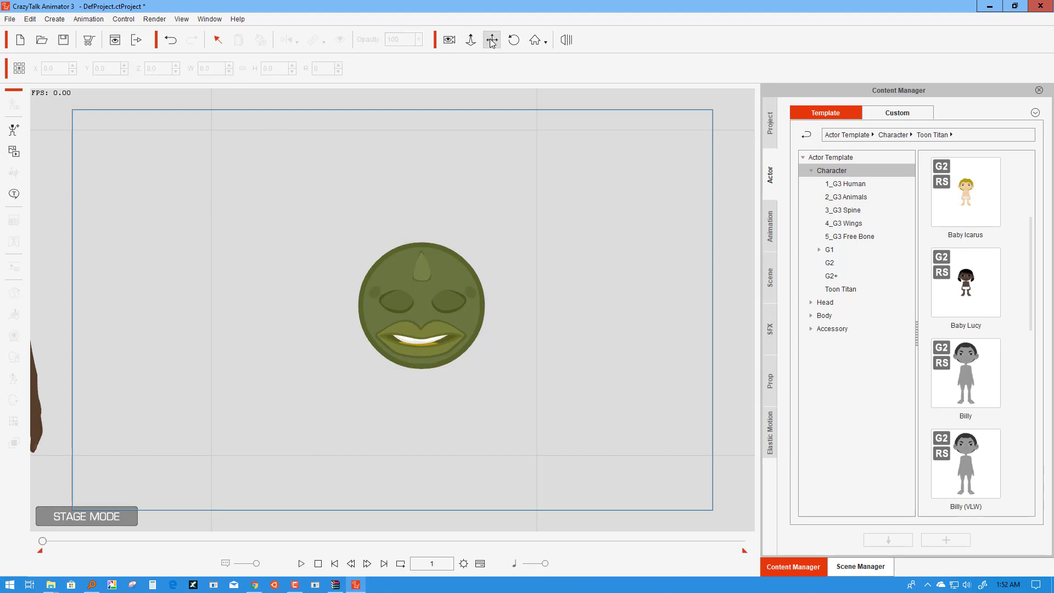
# Step: Transfer the green skin swatch's render style onto the brown-skinned character so its skin turns green
pyautogui.moveTo(271, 235); pyautogui.dragTo(546, 327)
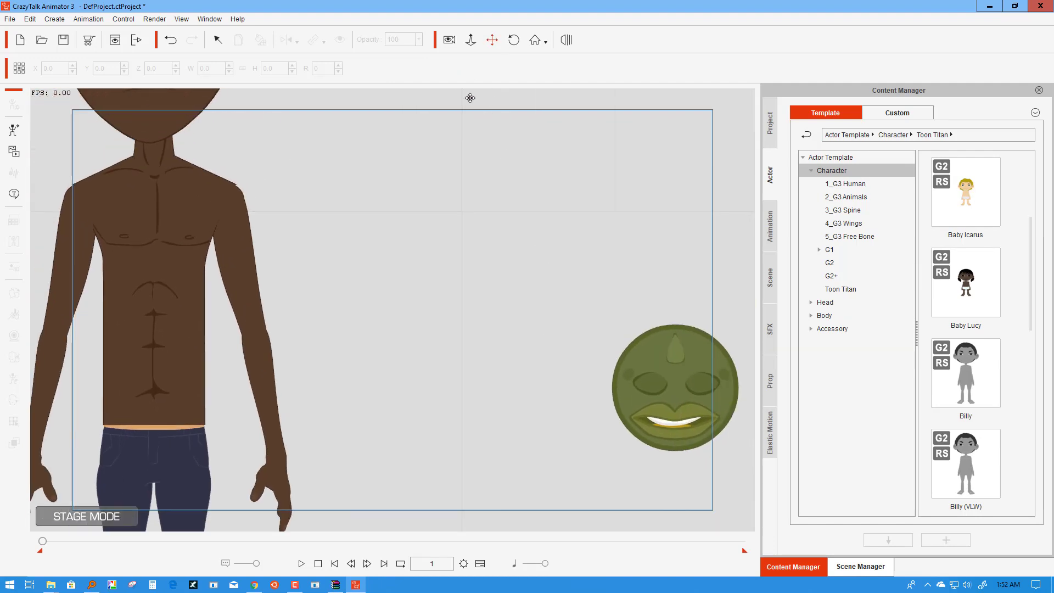
pyautogui.click(218, 39)
pyautogui.click(683, 365)
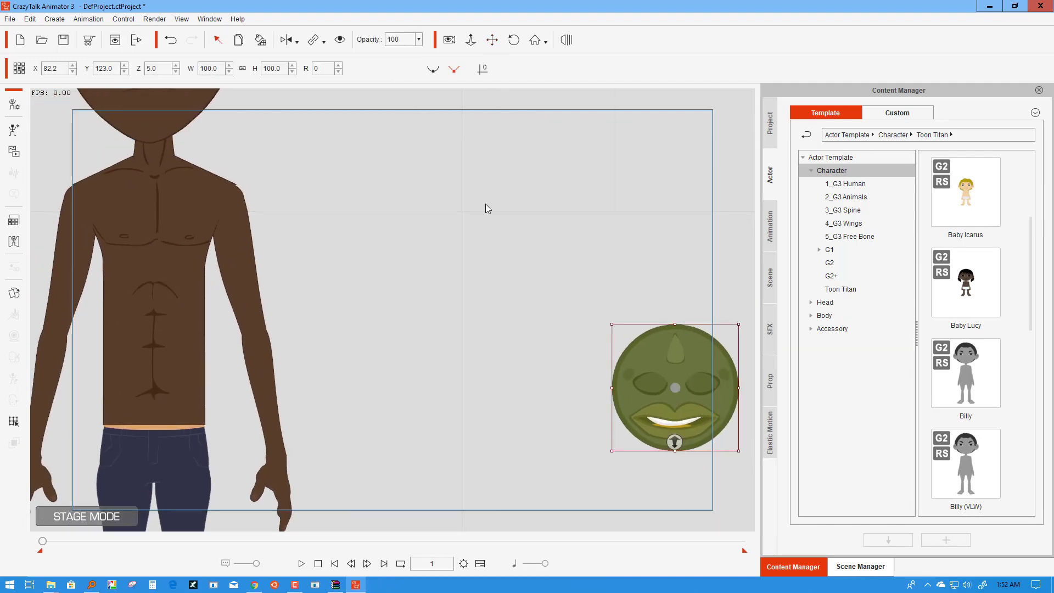
pyautogui.click(260, 40)
pyautogui.click(211, 194)
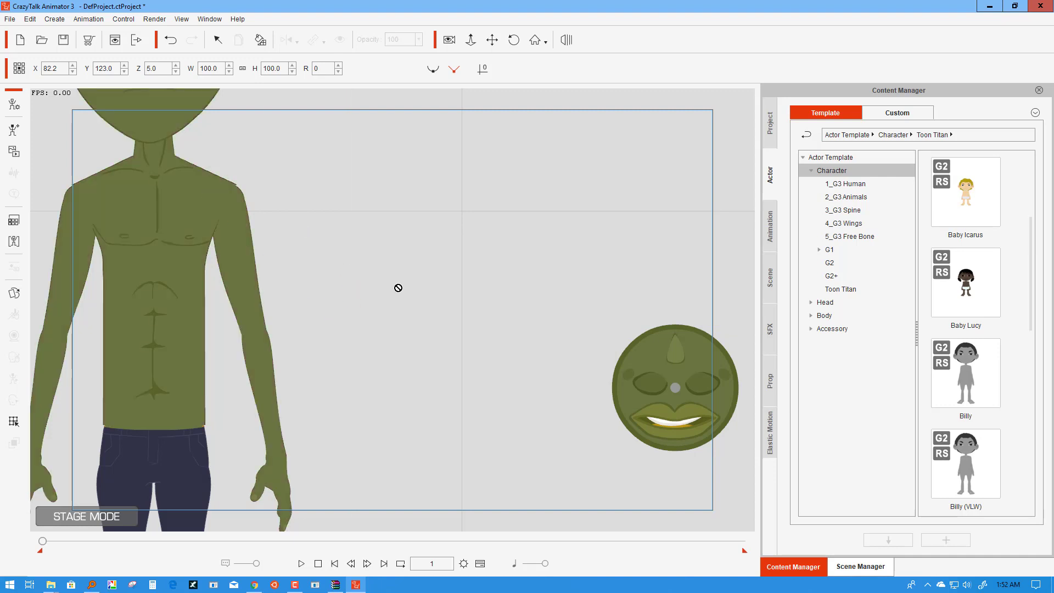
# Step: Examine the whole recolored character from head to feet together with the skin swatch and select the character
pyautogui.click(490, 44)
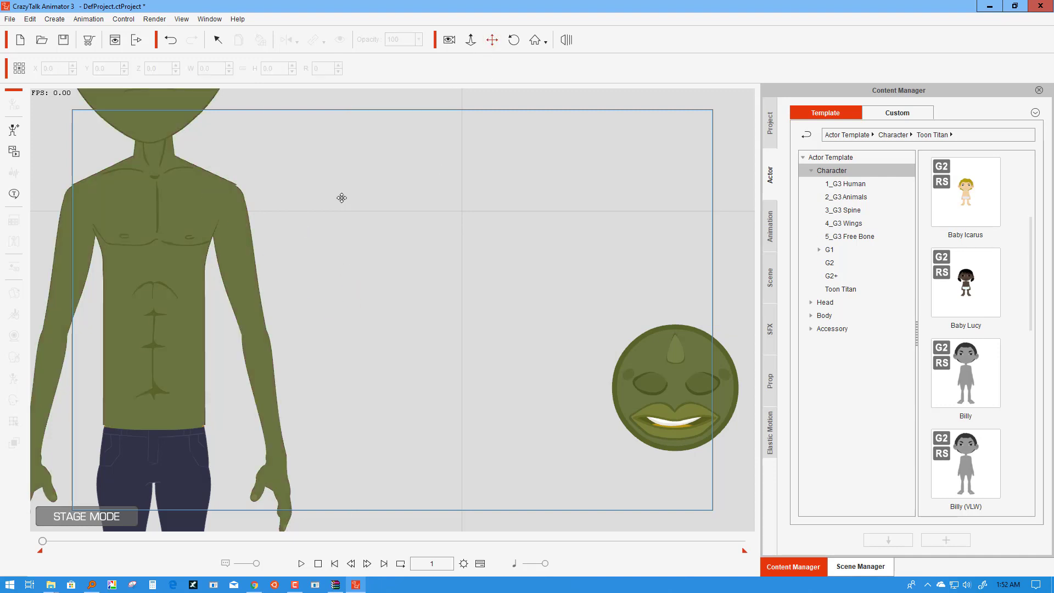
pyautogui.moveTo(341, 195); pyautogui.dragTo(448, 269)
pyautogui.scroll(-2, 435, 336)
pyautogui.scroll(-3, 435, 337)
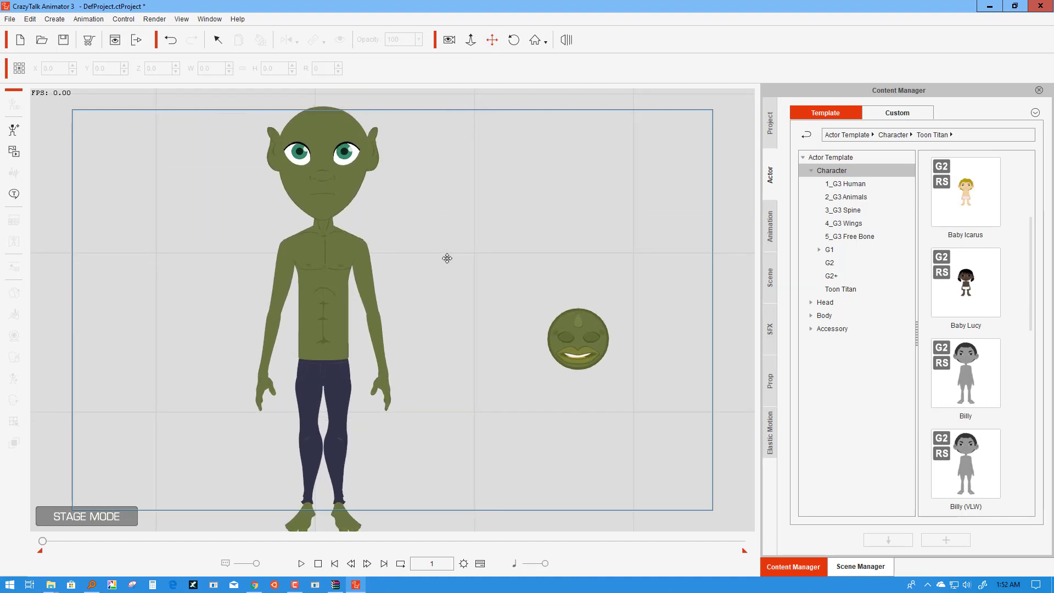
pyautogui.scroll(-2, 443, 272)
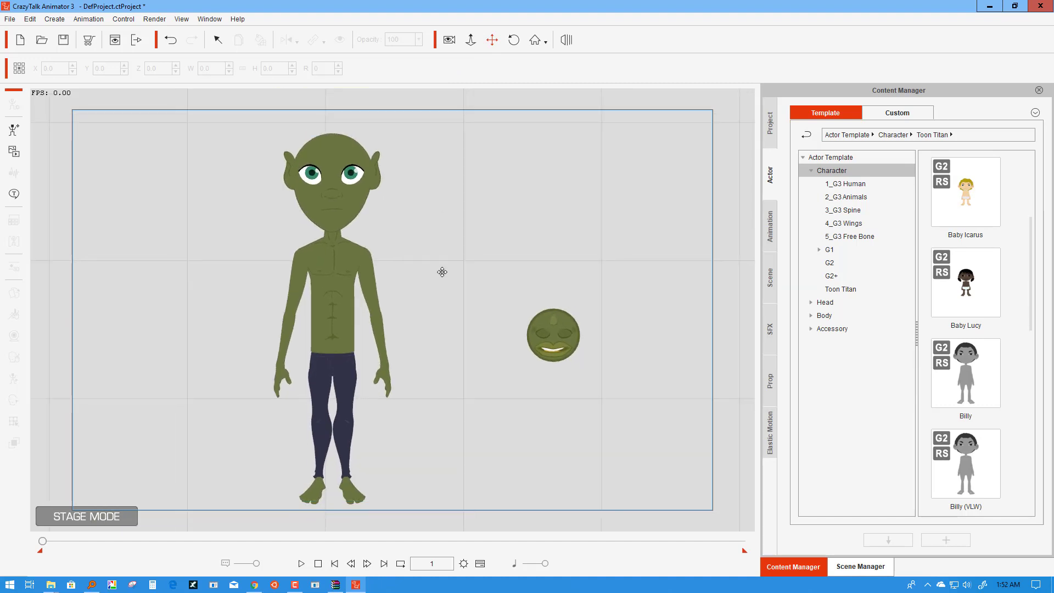
pyautogui.scroll(2, 442, 272)
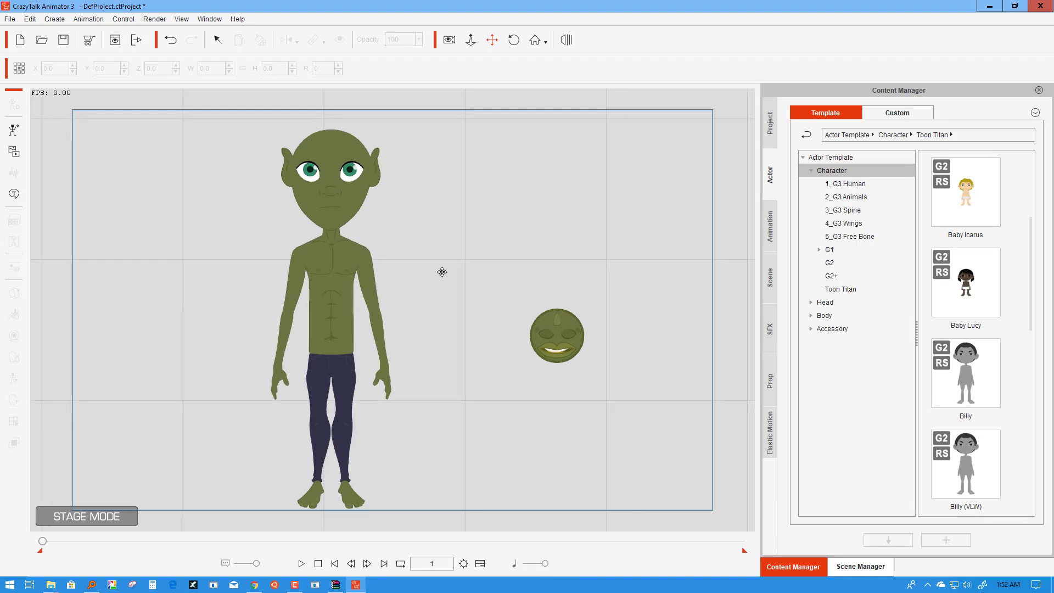
pyautogui.click(346, 383)
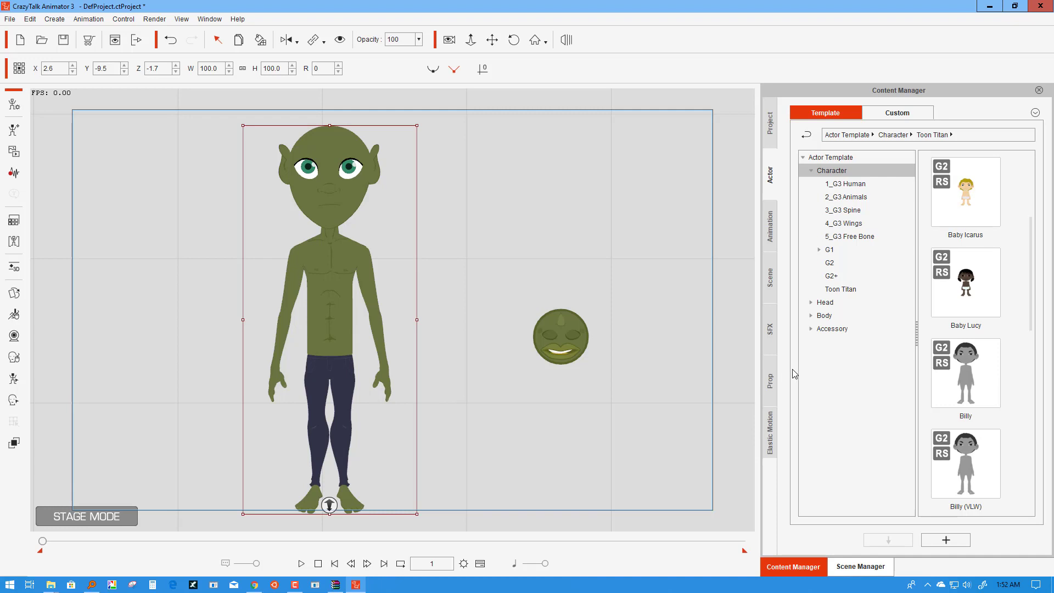
# Step: Place the Bottoms 01 prop from the Cinestar Billy Color Stylizer templates between the character and the green skin swatch
pyautogui.click(770, 386)
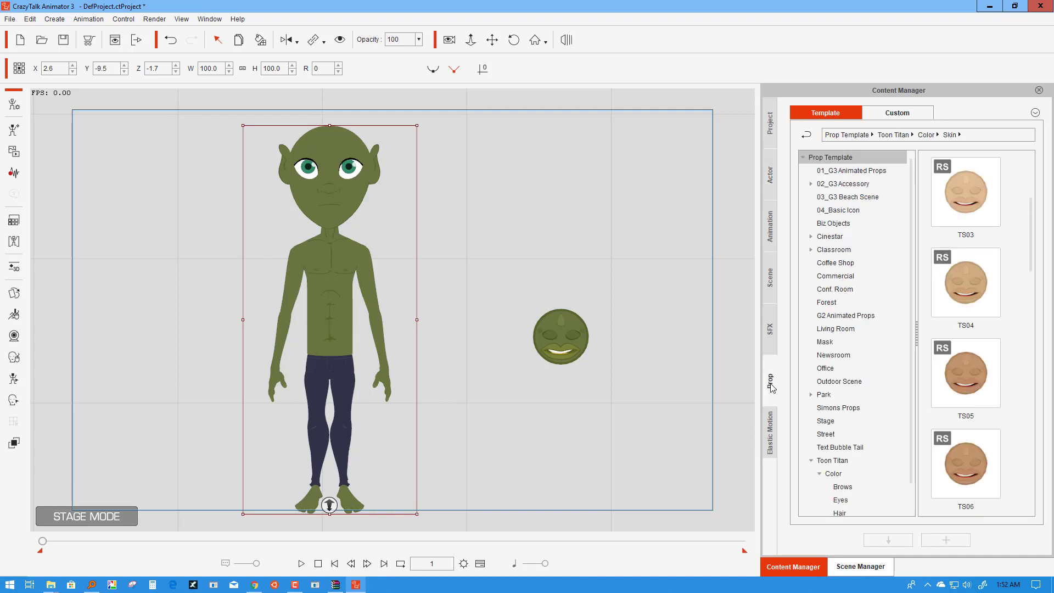
pyautogui.click(820, 473)
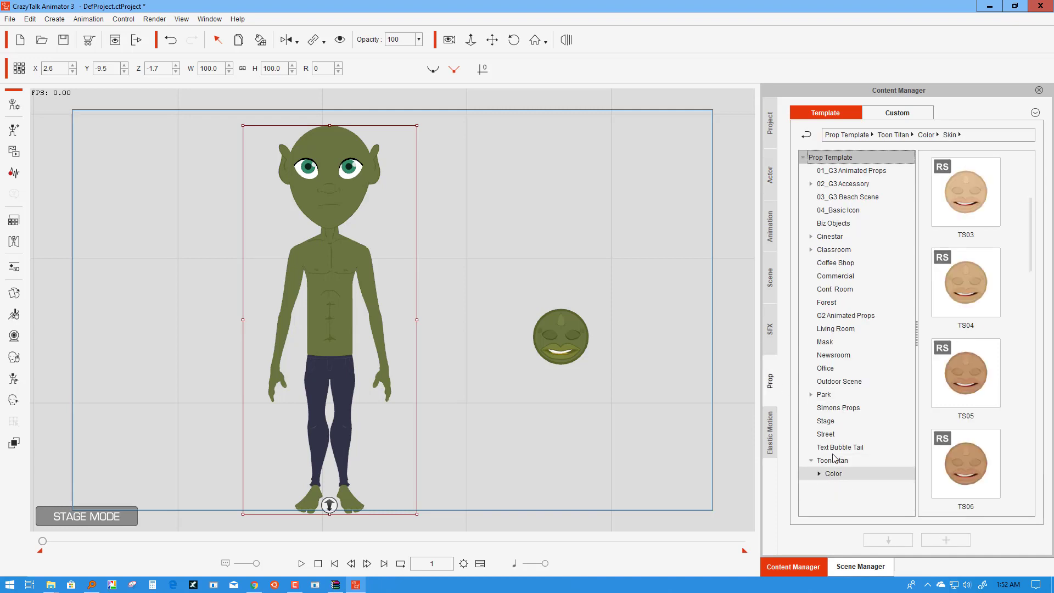
pyautogui.click(810, 237)
pyautogui.click(830, 276)
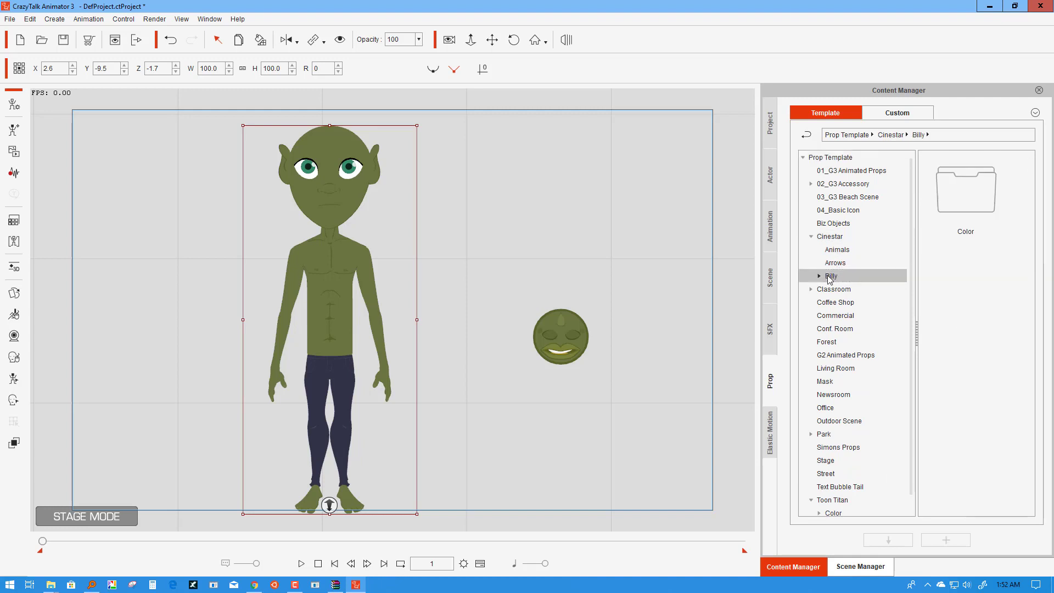
pyautogui.click(819, 276)
pyautogui.click(840, 289)
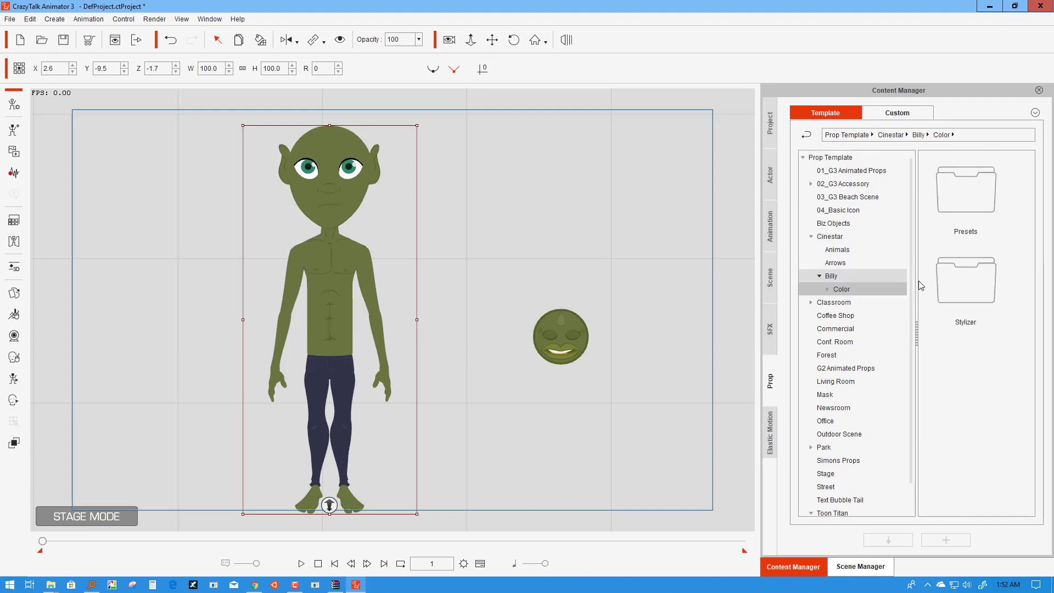
pyautogui.doubleClick(955, 281)
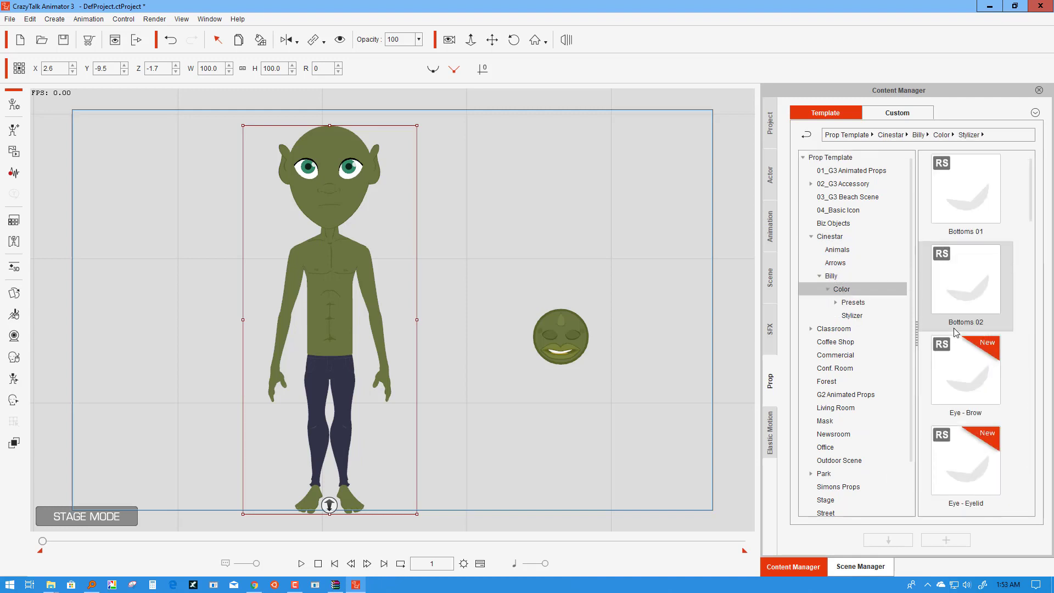
pyautogui.click(965, 189)
pyautogui.moveTo(965, 189); pyautogui.dragTo(495, 292)
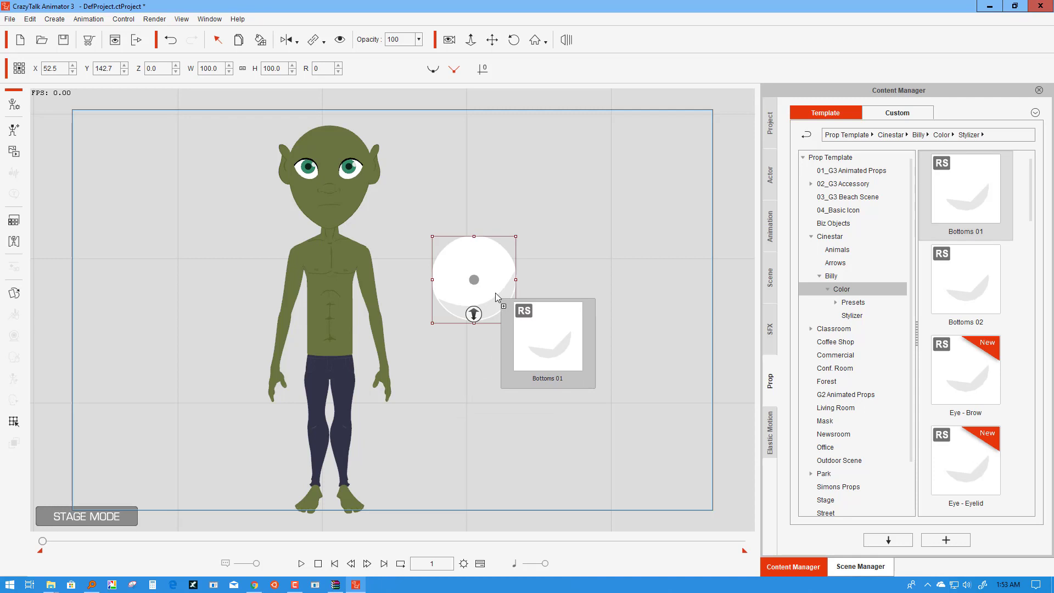
# Step: Set the Bottoms 01 swatch's saturation to 100 and its hue to -73 in its Render Style settings
pyautogui.click(13, 220)
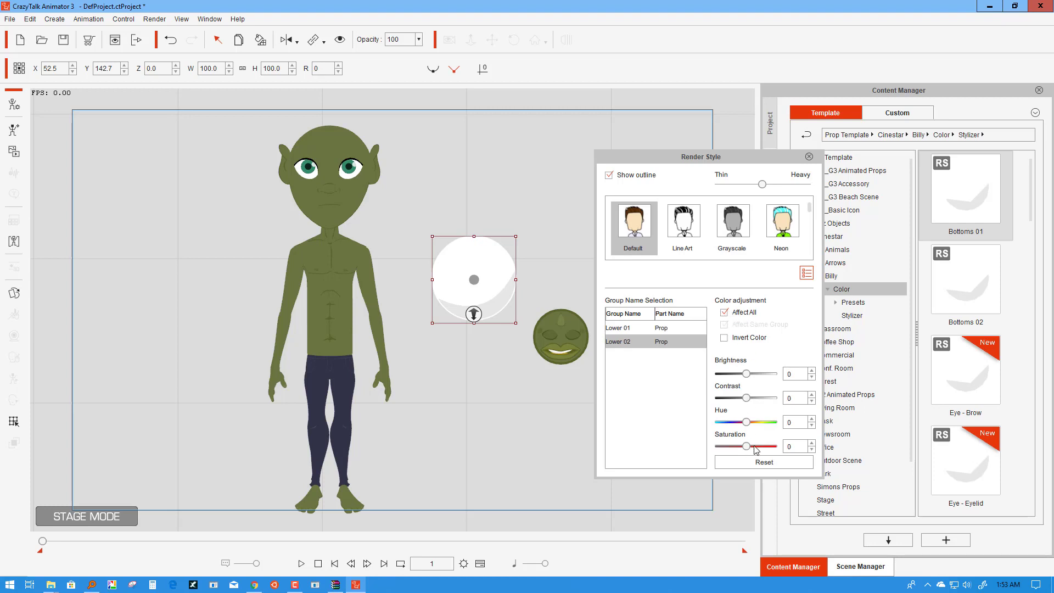
pyautogui.moveTo(762, 447); pyautogui.dragTo(767, 445)
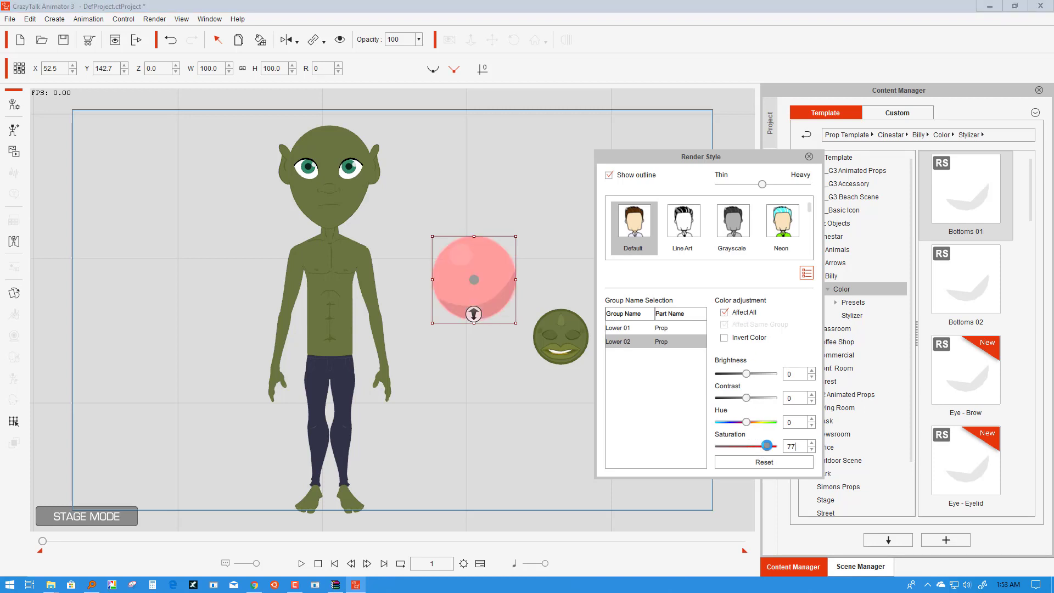
pyautogui.scroll(8, 766, 446)
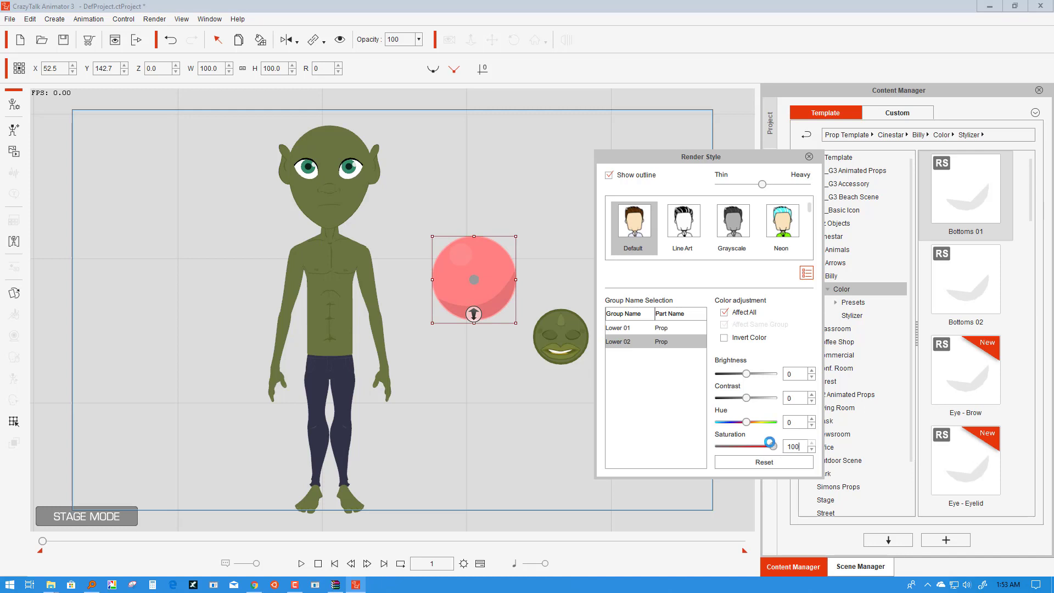
pyautogui.click(814, 424)
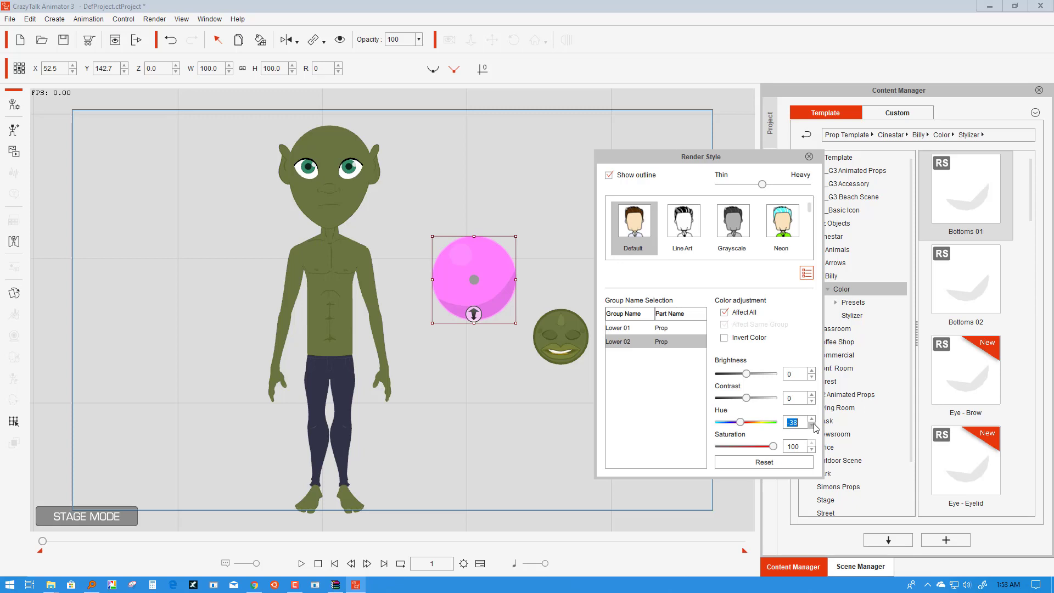
pyautogui.click(813, 425)
pyautogui.moveTo(739, 424)
pyautogui.mouseDown()
pyautogui.moveTo(722, 427)
pyautogui.moveTo(734, 426)
pyautogui.mouseUp()
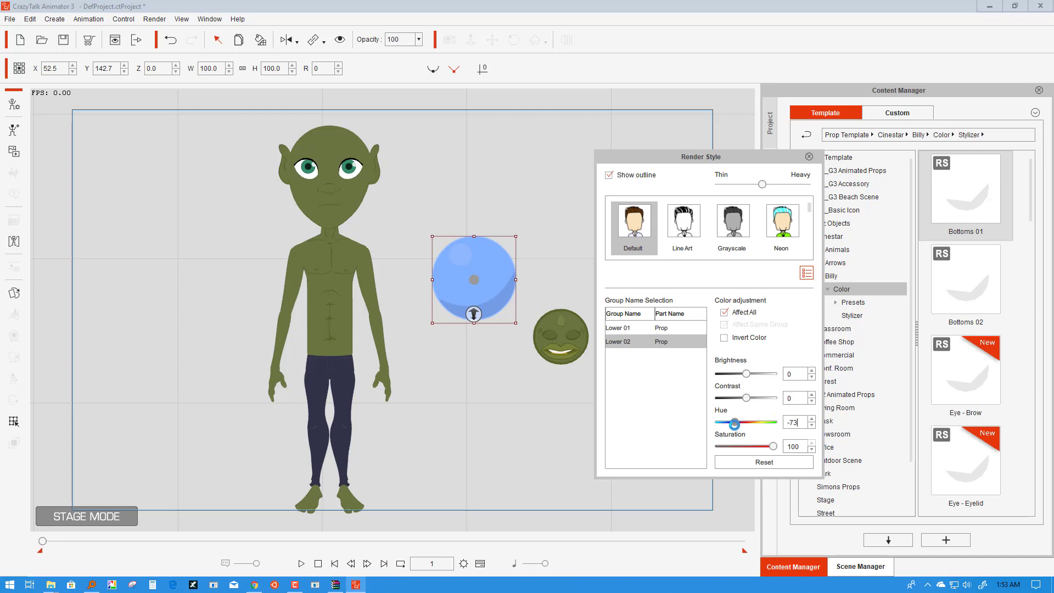
# Step: Set the swatch's contrast to -79 and brightness to -18, and transfer its blue render style onto the character's pants
pyautogui.click(738, 396)
pyautogui.moveTo(734, 401)
pyautogui.mouseDown()
pyautogui.moveTo(724, 401)
pyautogui.moveTo(769, 400)
pyautogui.moveTo(725, 408)
pyautogui.mouseUp()
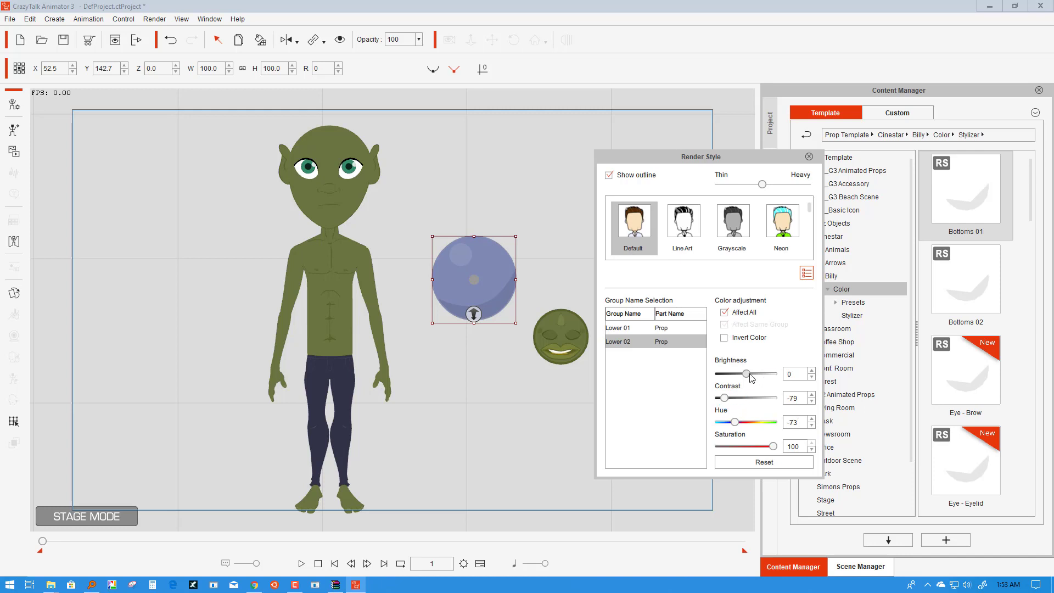
pyautogui.moveTo(747, 374)
pyautogui.mouseDown()
pyautogui.moveTo(763, 378)
pyautogui.moveTo(743, 379)
pyautogui.mouseUp()
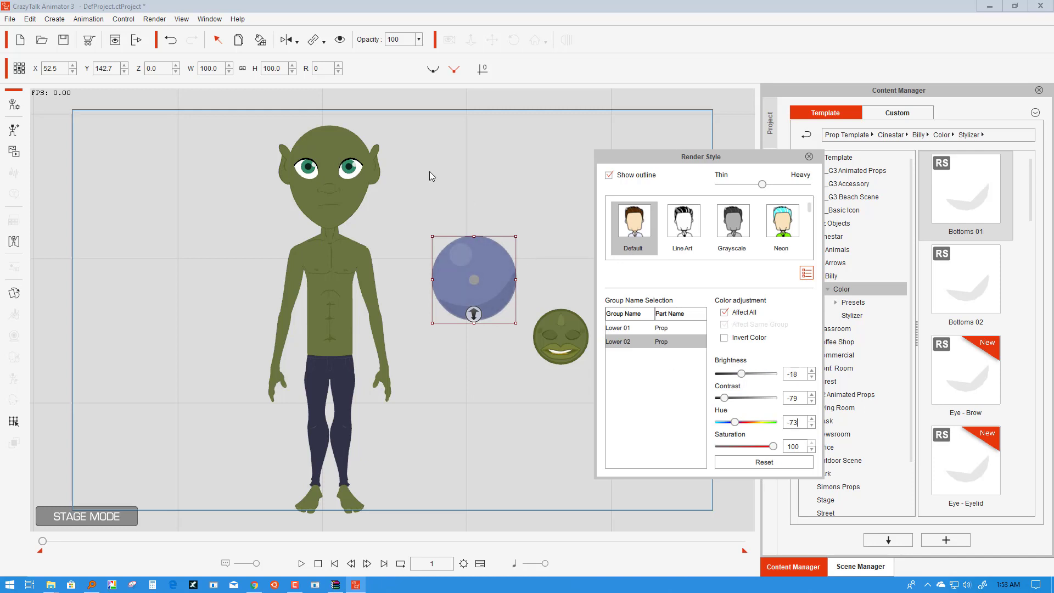
pyautogui.click(261, 40)
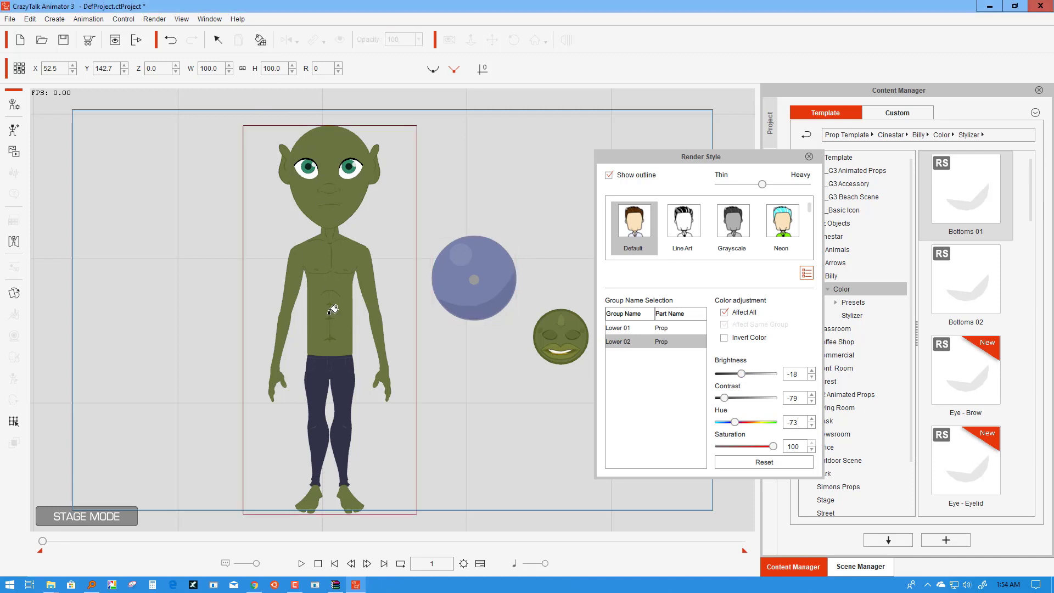
pyautogui.click(341, 373)
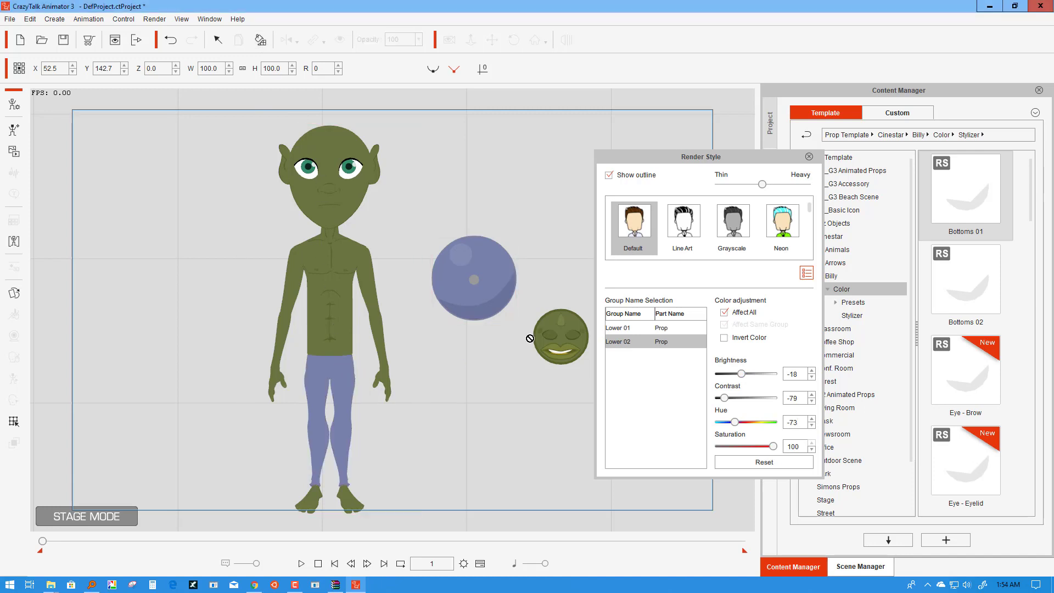
# Step: Try to darken only the Lower 02 group to brightness -57, without Affect All or Affect Same Group, and apply it to the character
pyautogui.click(724, 312)
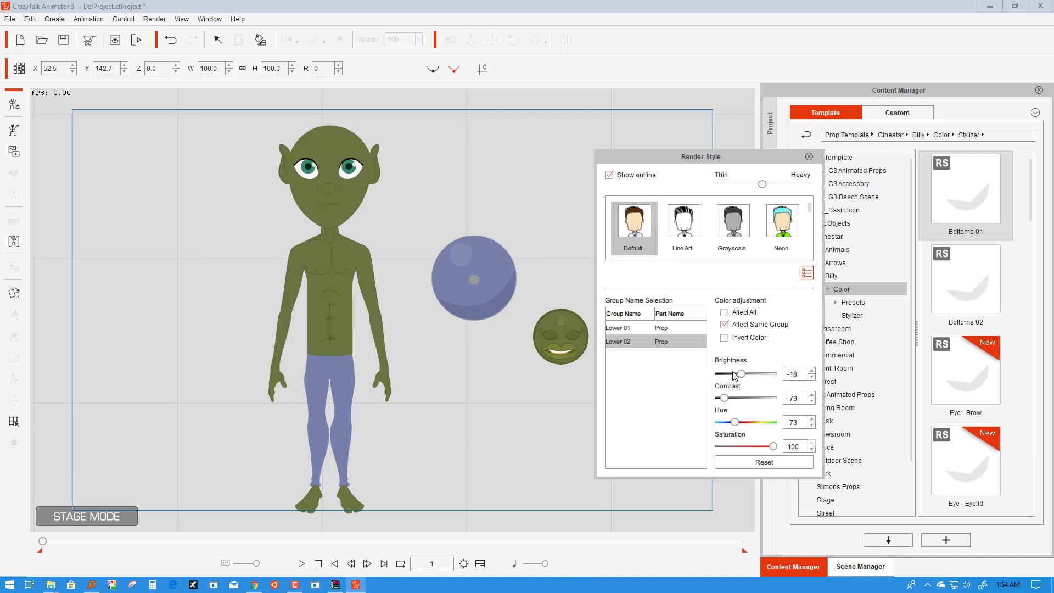
pyautogui.click(724, 325)
pyautogui.moveTo(740, 374); pyautogui.dragTo(730, 374)
pyautogui.click(346, 302)
pyautogui.click(345, 307)
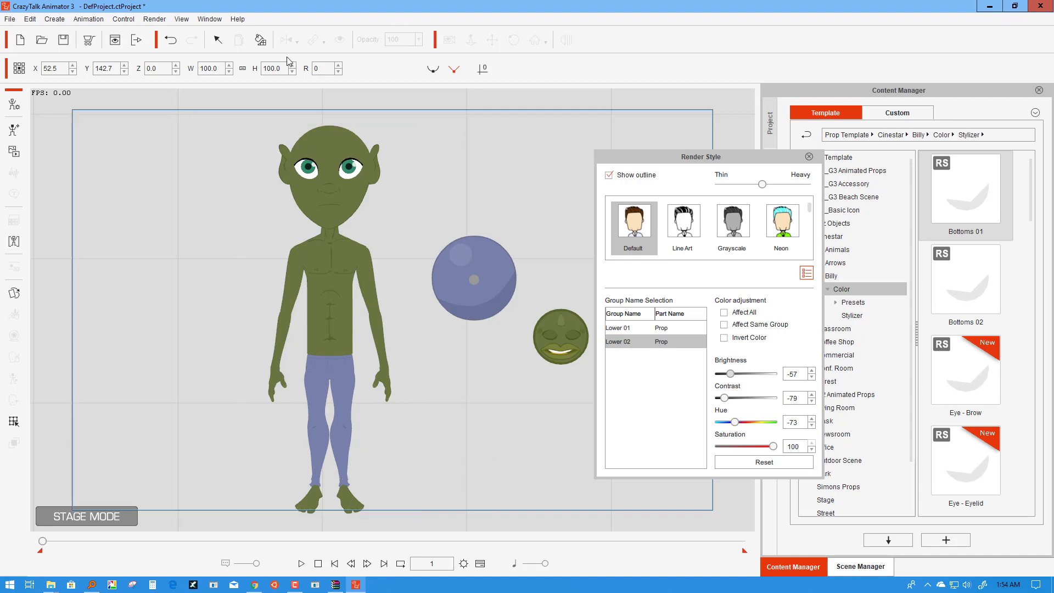
# Step: Shrink the blue bottoms swatch to about 52.7 percent, place it just above the green skin swatch, and close the Render Style settings
pyautogui.click(217, 41)
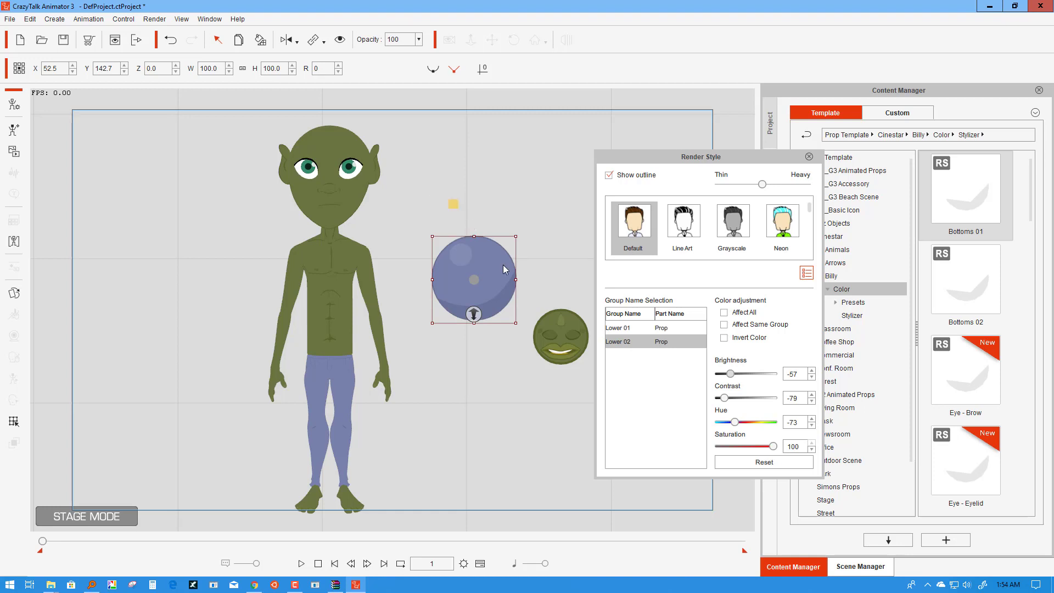
pyautogui.moveTo(503, 265); pyautogui.dragTo(565, 380)
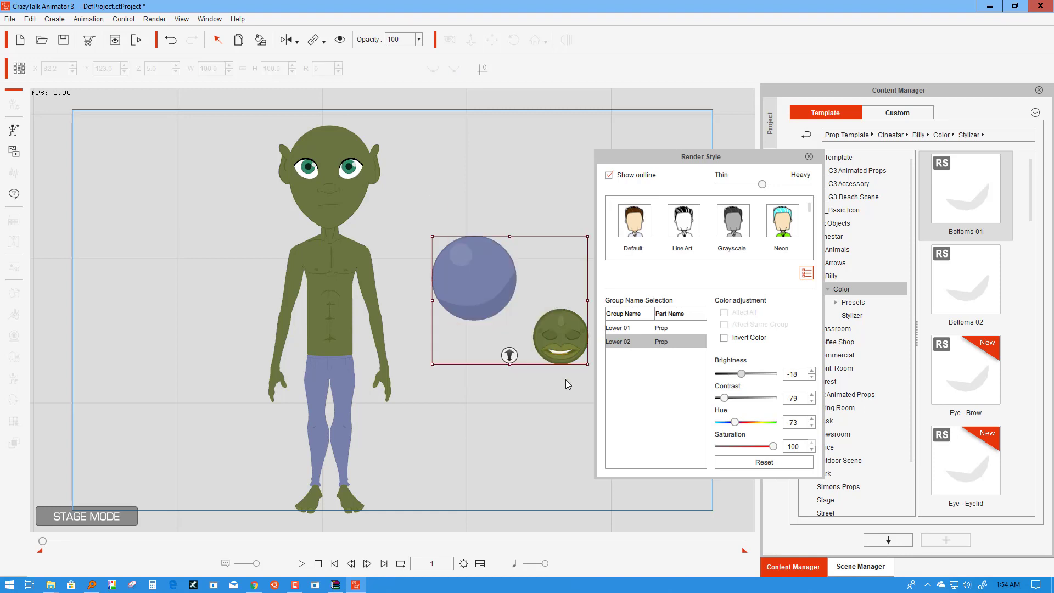
pyautogui.click(505, 278)
pyautogui.moveTo(514, 237); pyautogui.dragTo(567, 268)
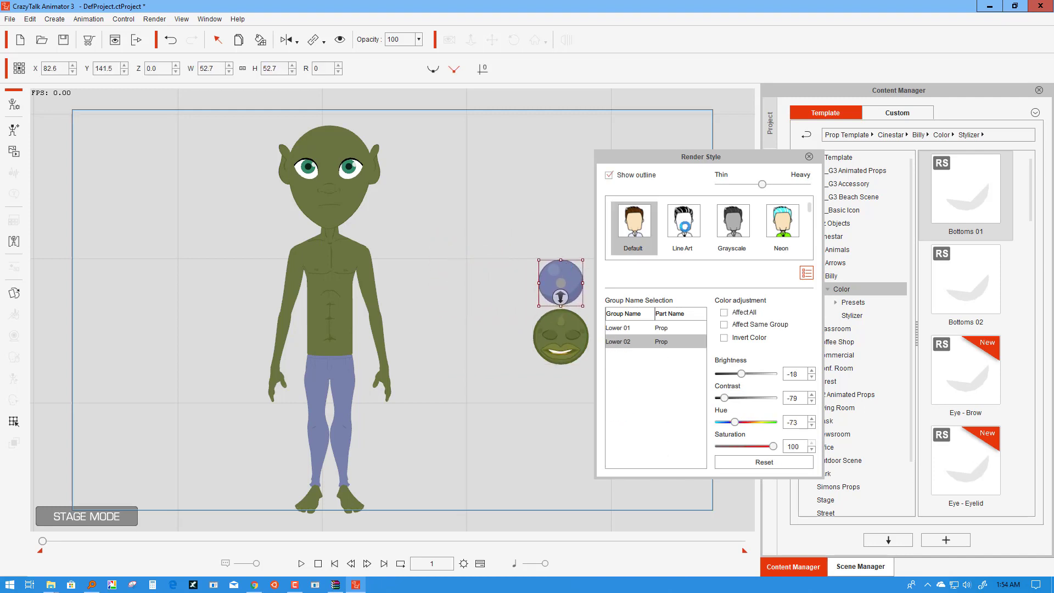
pyautogui.click(809, 157)
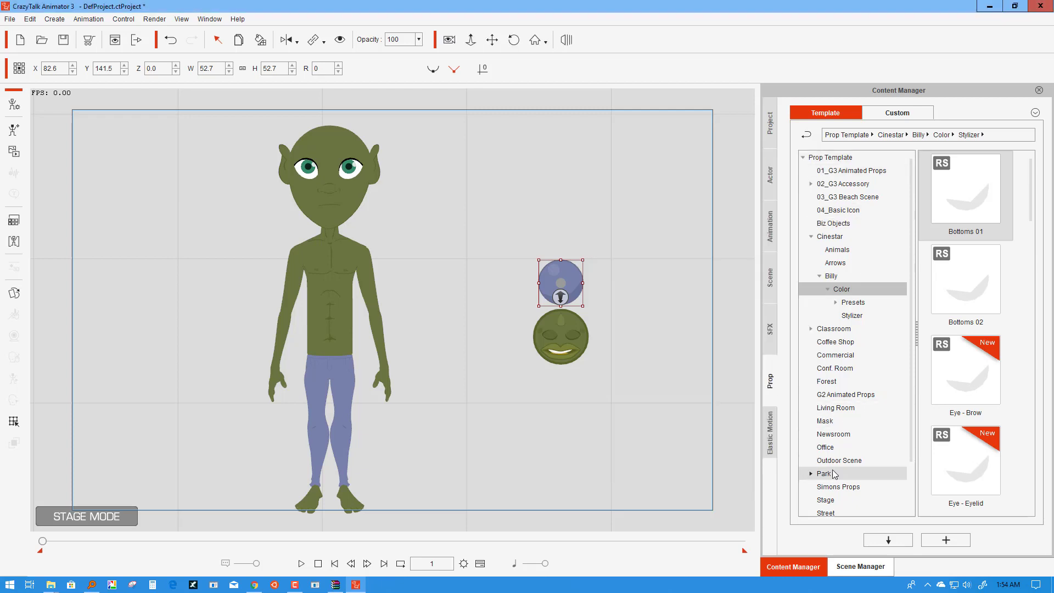
# Step: Place the Yellow eye swatch from the Toon Titan Color Eyes props on the stage and transfer its color to the character's eyes
pyautogui.scroll(-1, 826, 472)
pyautogui.click(830, 500)
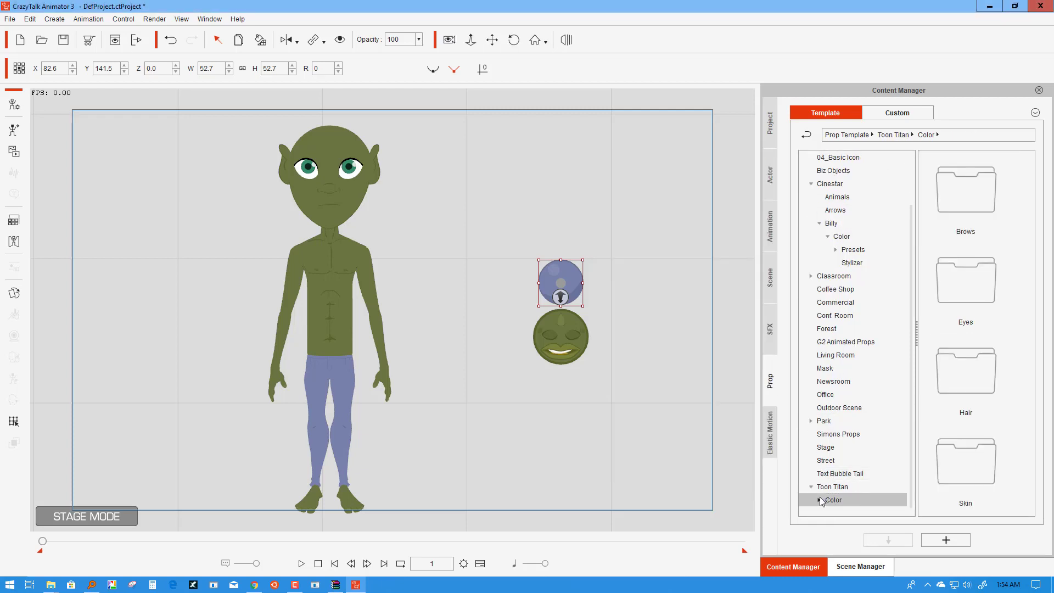
pyautogui.click(819, 499)
pyautogui.click(840, 473)
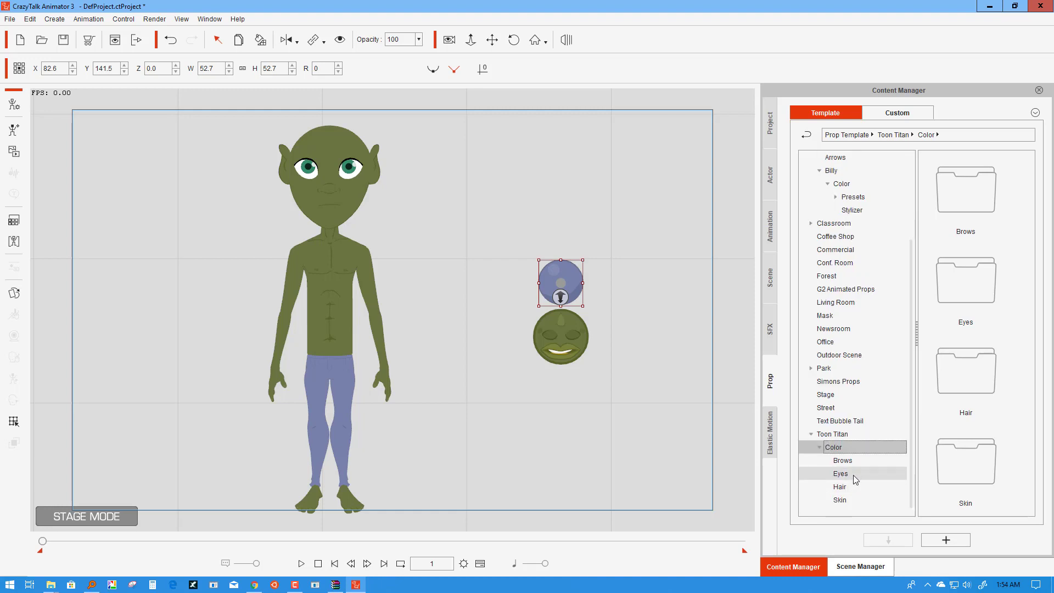
pyautogui.scroll(-3, 982, 386)
pyautogui.scroll(-1, 982, 386)
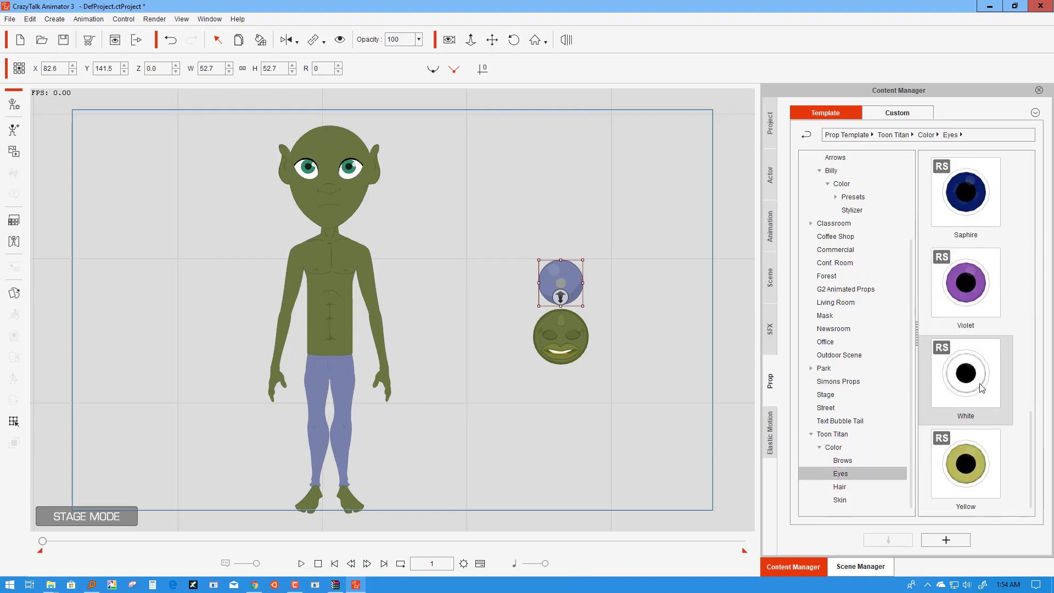
pyautogui.moveTo(967, 463); pyautogui.dragTo(530, 179)
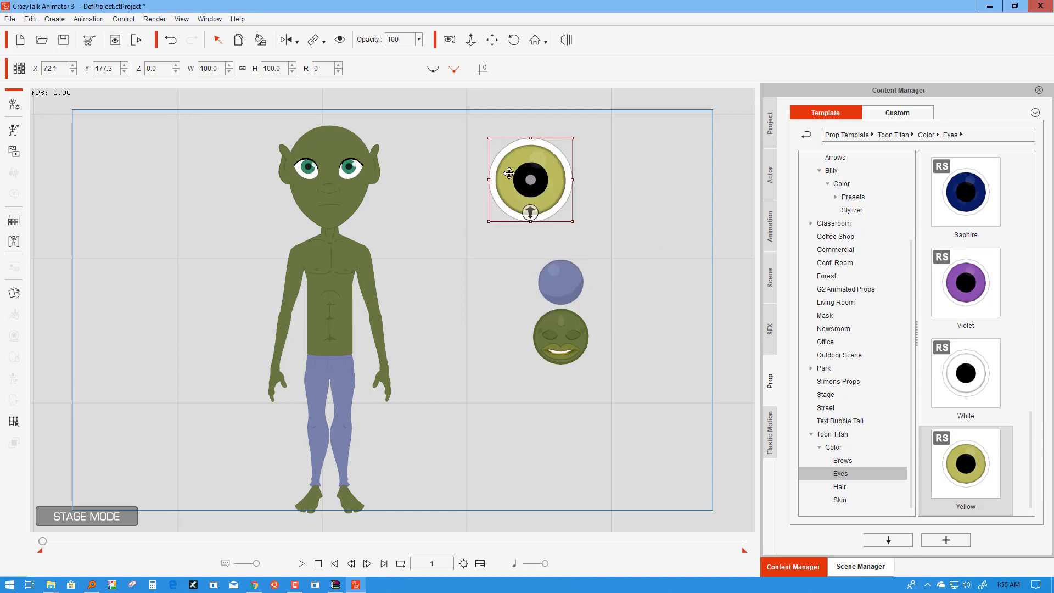
pyautogui.click(260, 40)
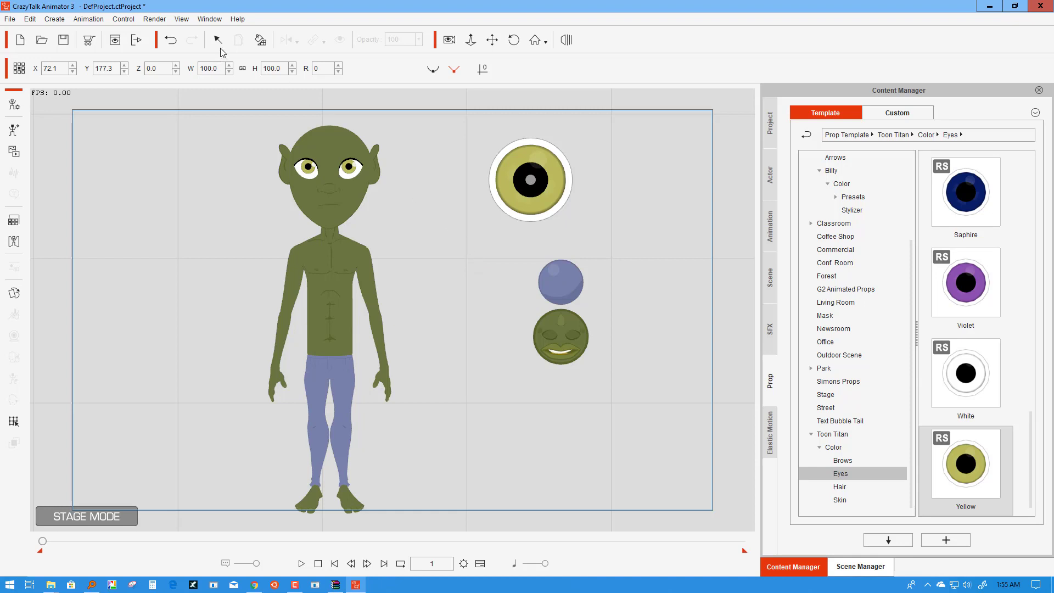
pyautogui.click(329, 165)
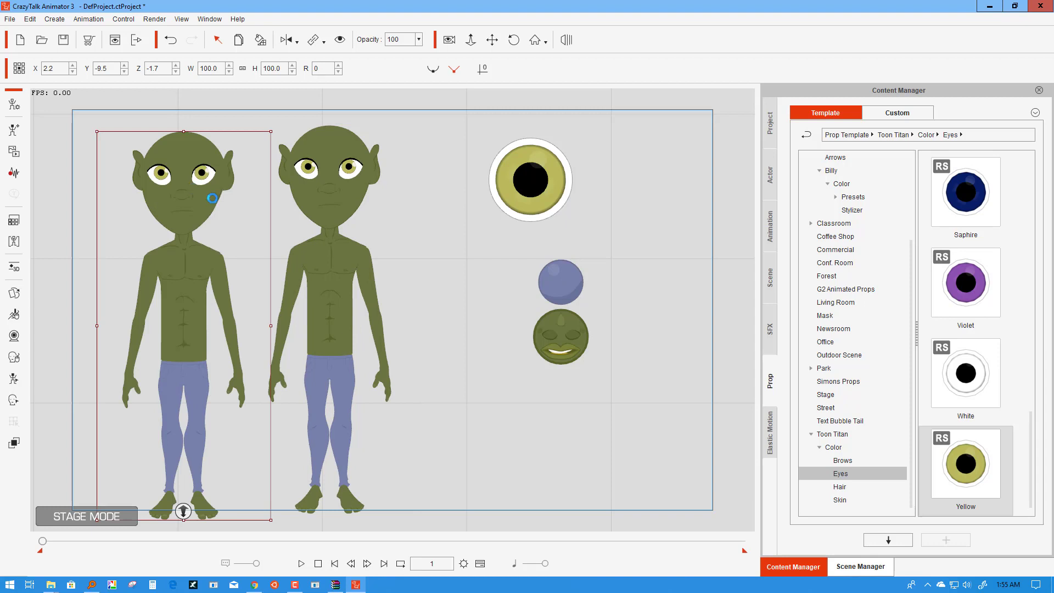
# Step: Align the copied character beside the original at about X -47.7, Y -9.3, and transfer the White eye swatch's style to its eyes
pyautogui.moveTo(199, 197); pyautogui.dragTo(201, 191)
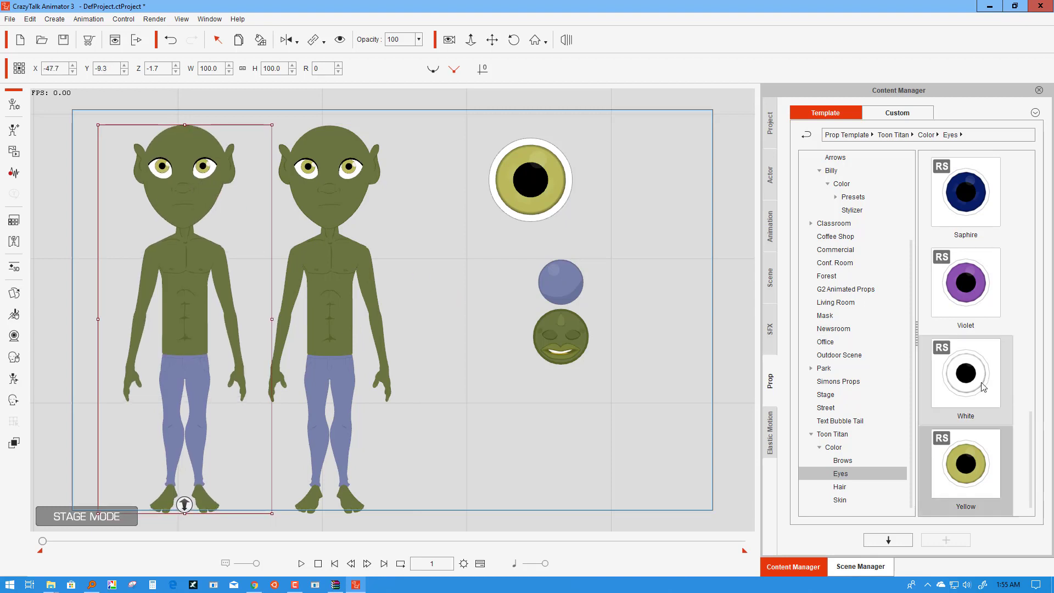
pyautogui.moveTo(980, 386); pyautogui.dragTo(601, 223)
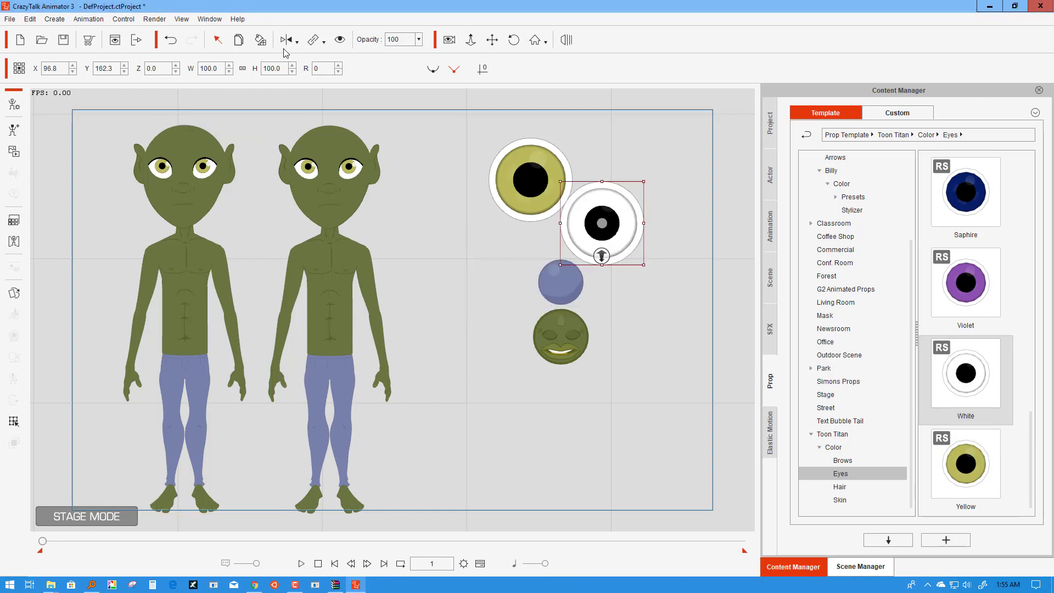
pyautogui.click(260, 43)
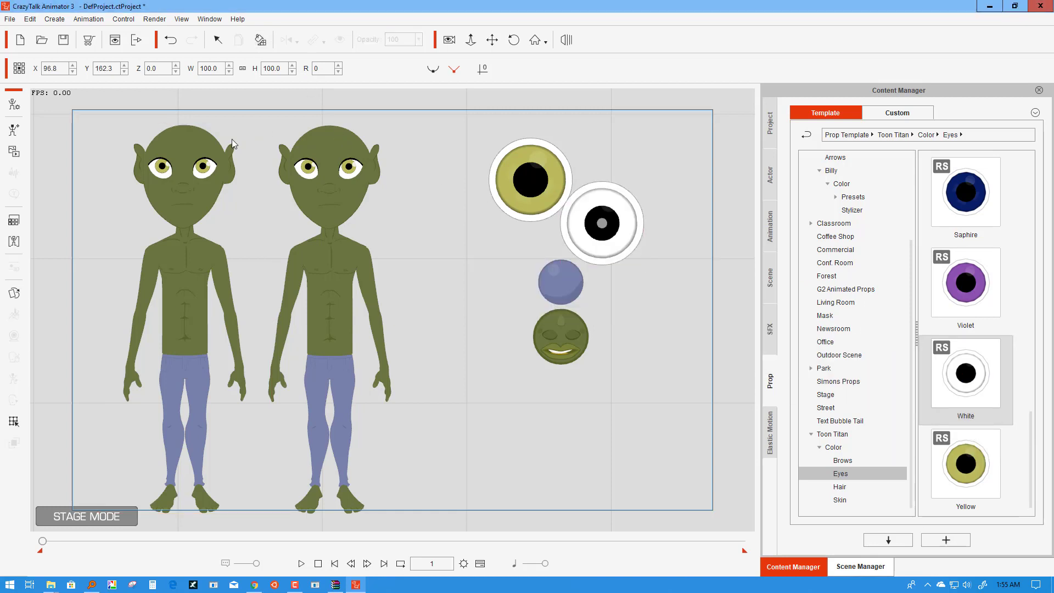
pyautogui.click(237, 200)
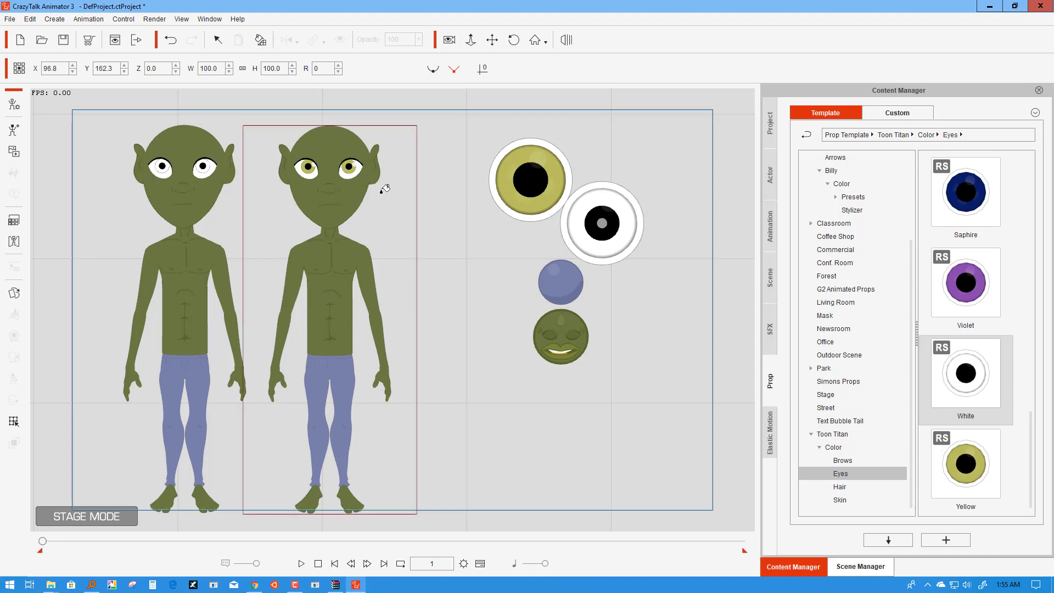
# Step: Duplicate the yellow-eyed character and place the copy beside it at about X 47.3, Y -11.4
pyautogui.click(217, 42)
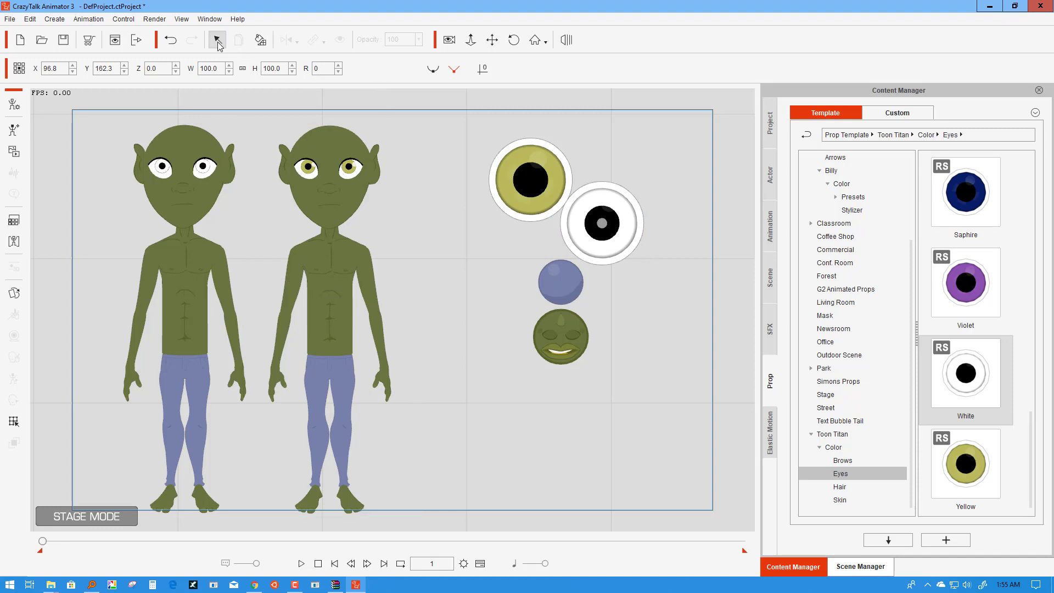
pyautogui.click(351, 211)
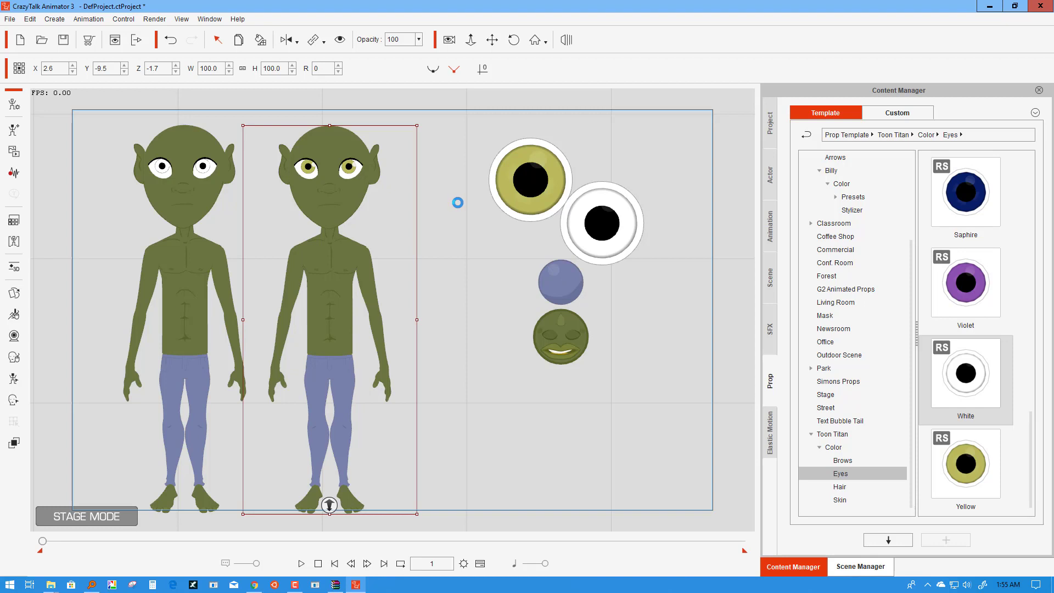
pyautogui.moveTo(470, 202); pyautogui.dragTo(480, 217)
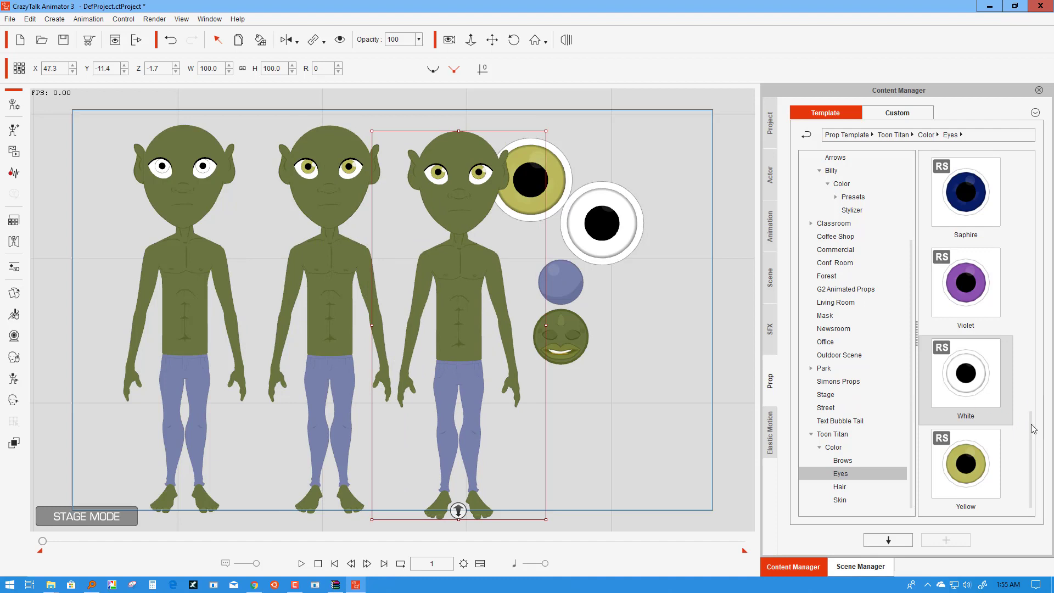
# Step: Place the Monster eye swatch from the Toon Titan Color Eyes props on the stage and transfer its style to the third character's eyes
pyautogui.click(841, 499)
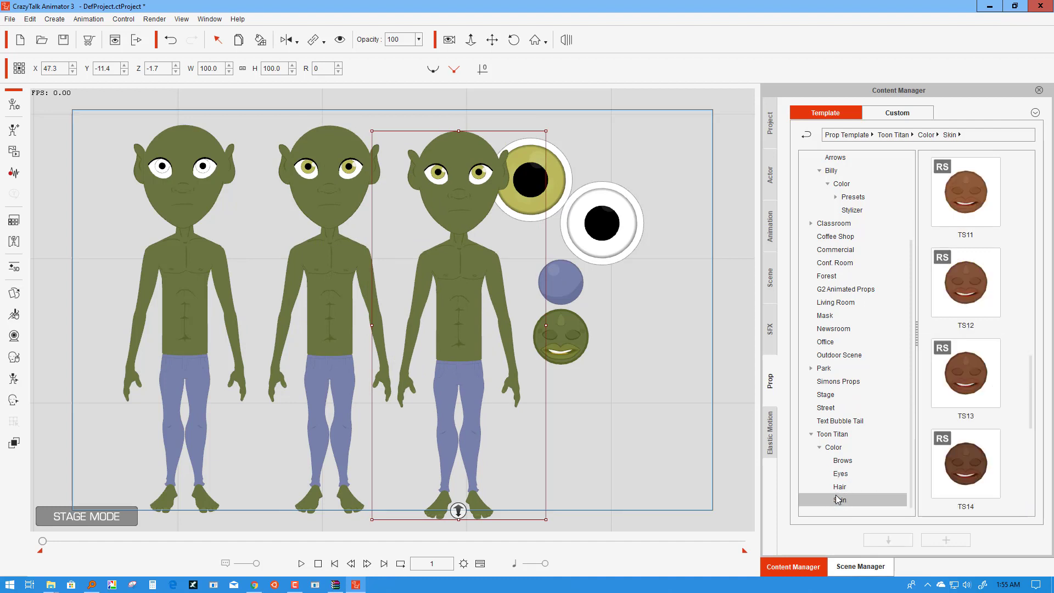
pyautogui.click(840, 487)
pyautogui.click(842, 461)
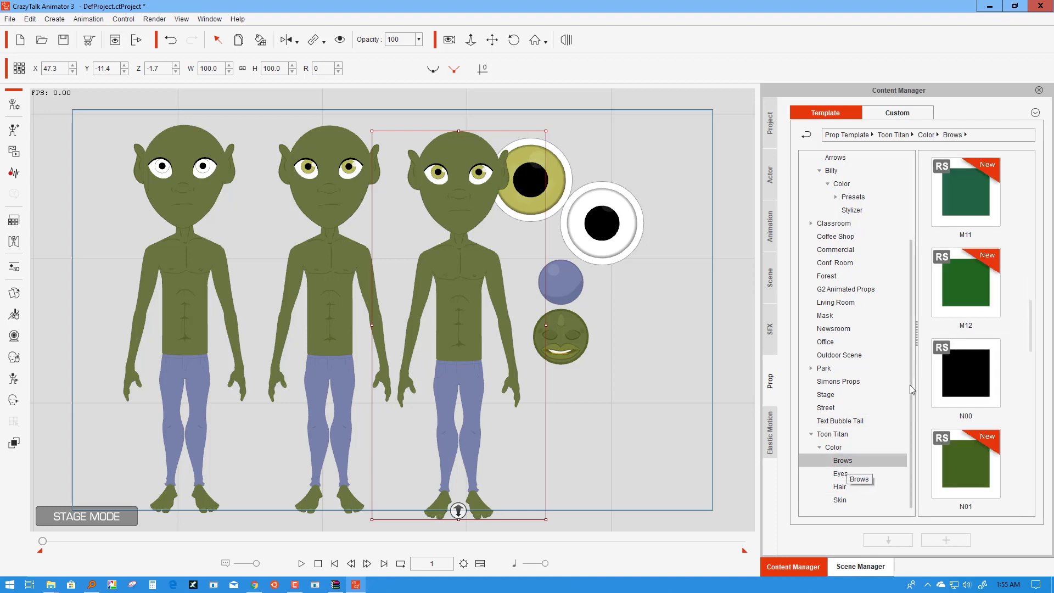
pyautogui.moveTo(1032, 327); pyautogui.dragTo(1024, 460)
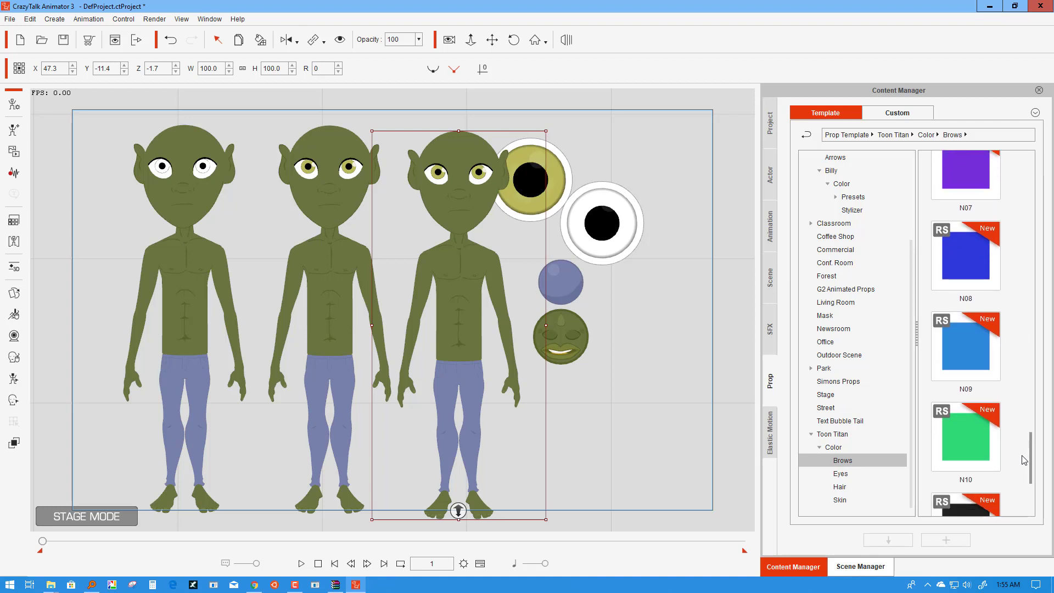
pyautogui.click(841, 473)
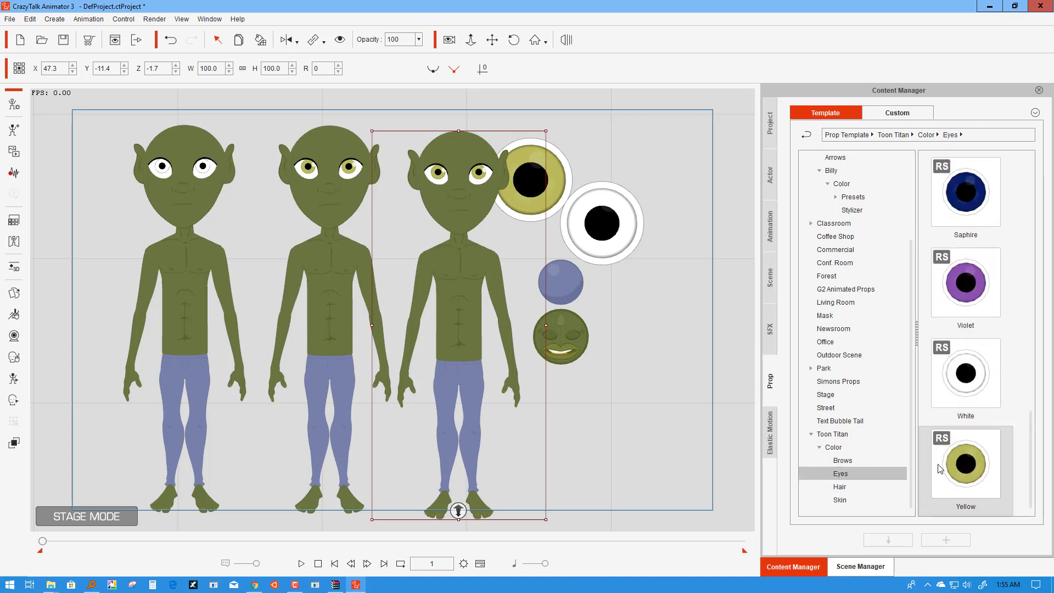
pyautogui.moveTo(1030, 446); pyautogui.dragTo(1030, 384)
pyautogui.moveTo(966, 365); pyautogui.dragTo(647, 281)
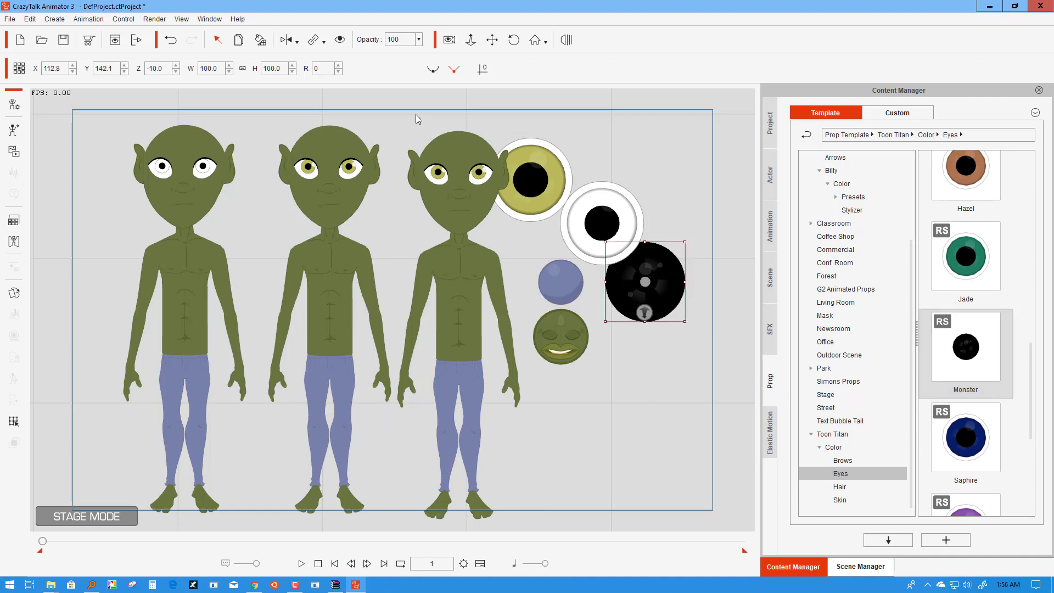
pyautogui.click(466, 174)
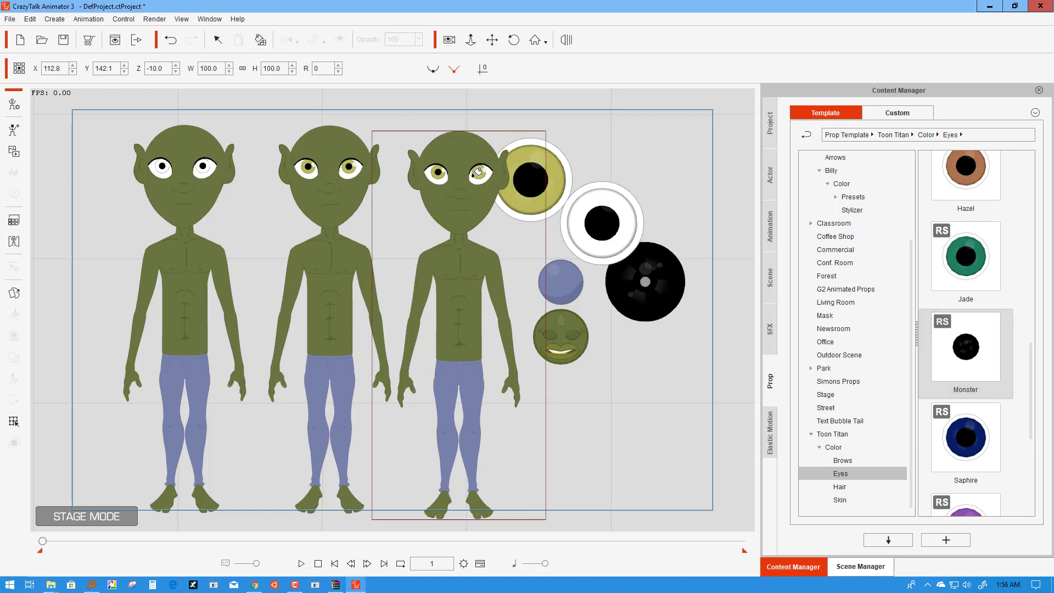
pyautogui.moveTo(496, 212); pyautogui.dragTo(500, 310)
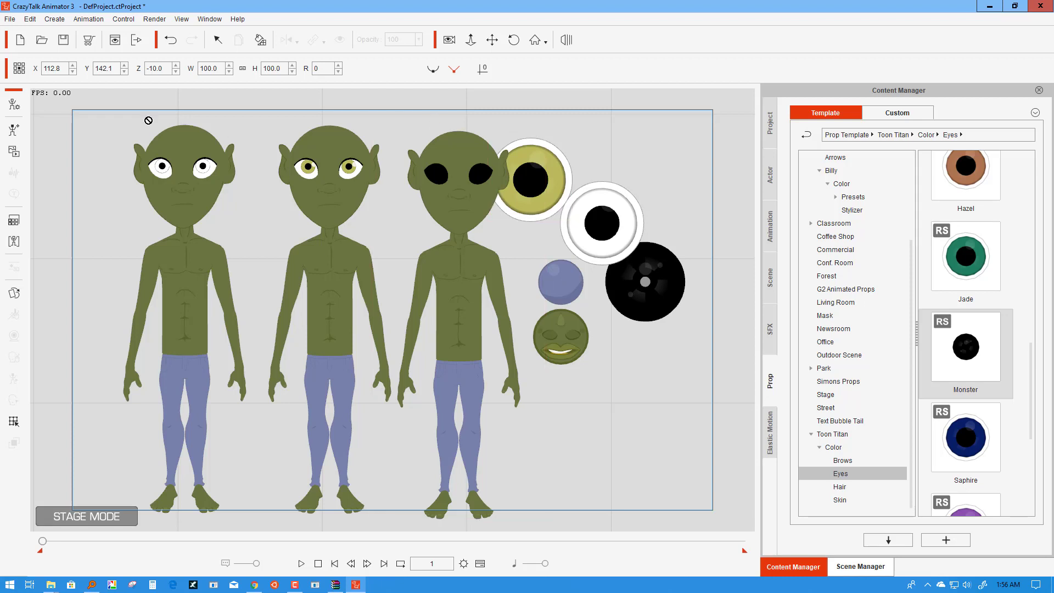
# Step: In the Monster swatch's render style, set the Eyeball group to brightness 22, contrast -16 and saturation -100
pyautogui.click(612, 269)
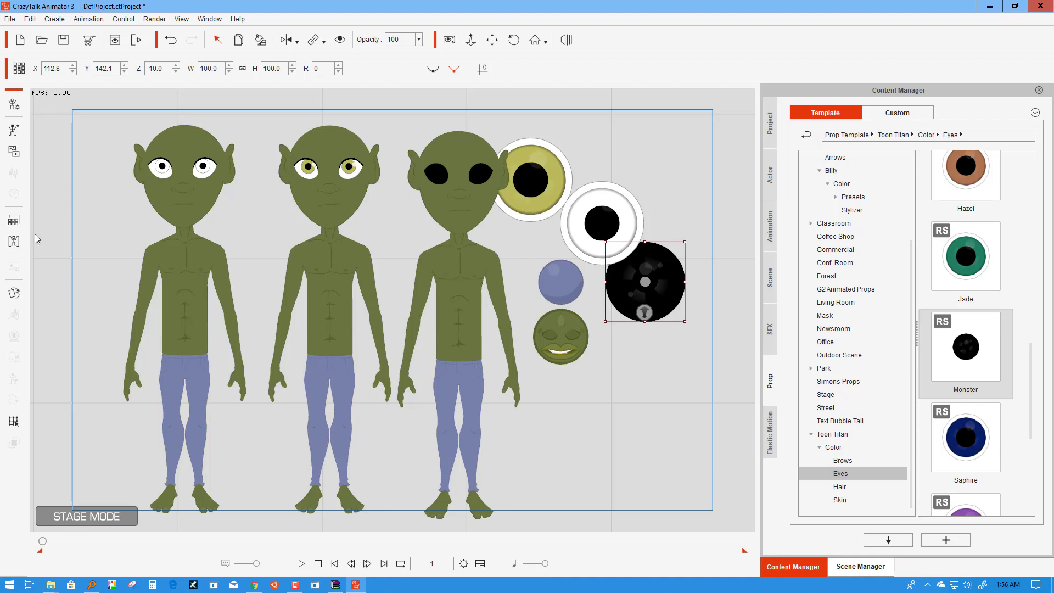
pyautogui.click(13, 220)
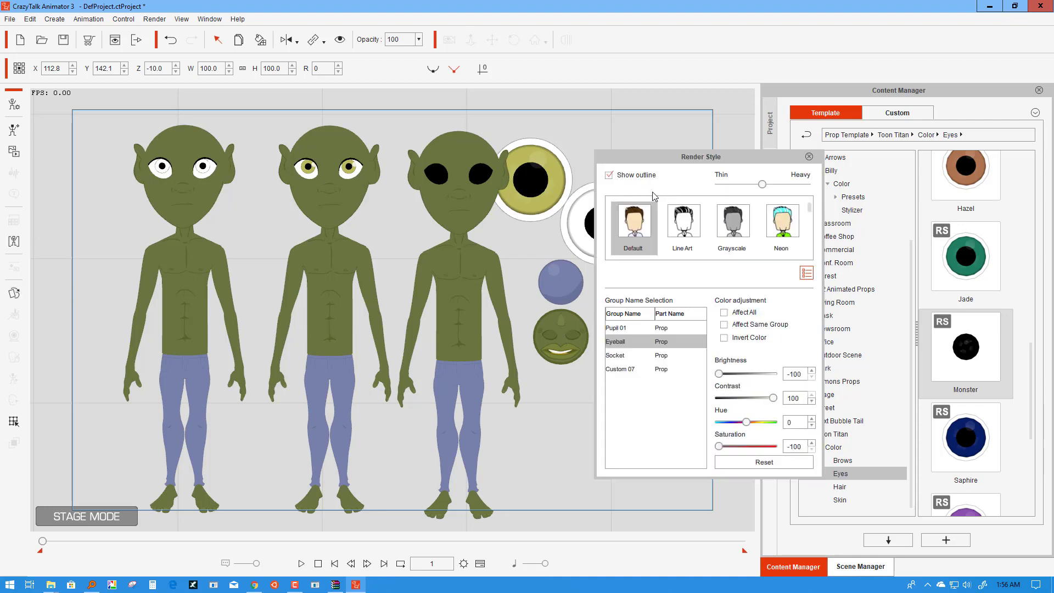
pyautogui.moveTo(658, 162); pyautogui.dragTo(763, 170)
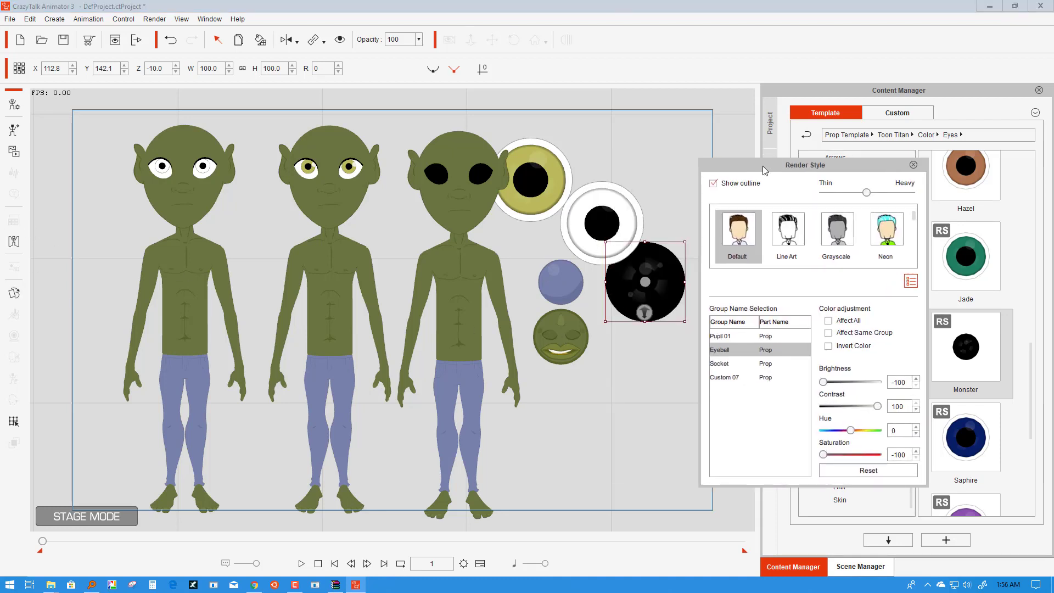
pyautogui.click(825, 382)
pyautogui.moveTo(828, 386); pyautogui.dragTo(855, 408)
pyautogui.moveTo(823, 454); pyautogui.dragTo(866, 455)
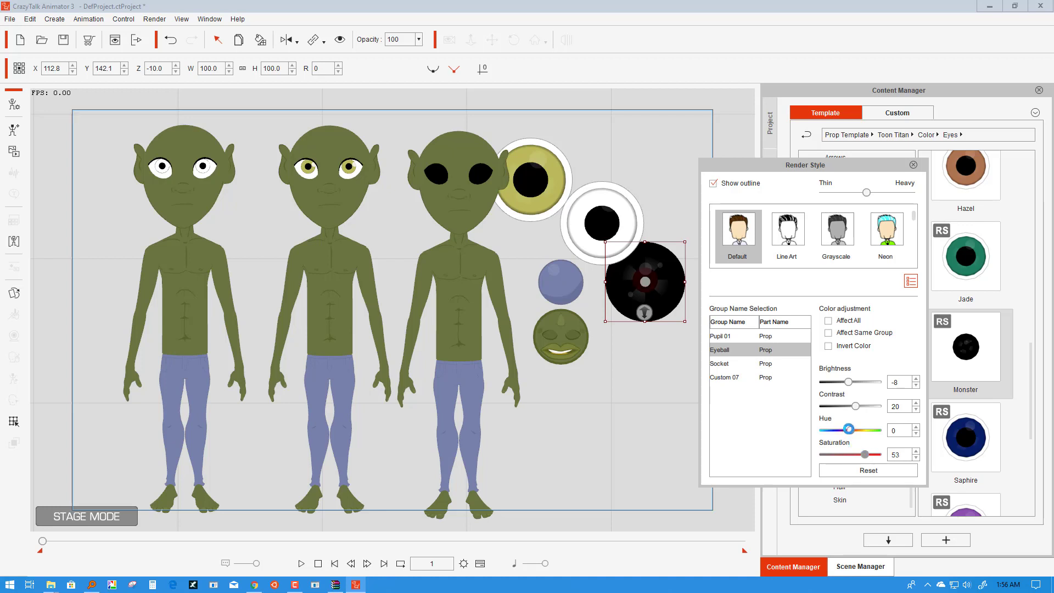
pyautogui.moveTo(857, 408); pyautogui.dragTo(856, 382)
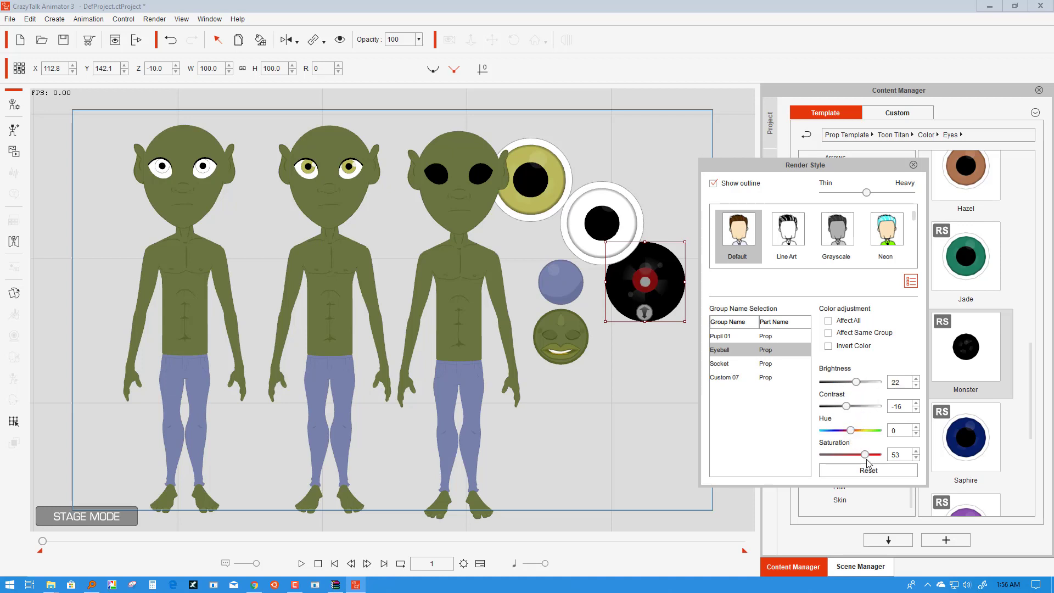
pyautogui.moveTo(866, 458); pyautogui.dragTo(820, 456)
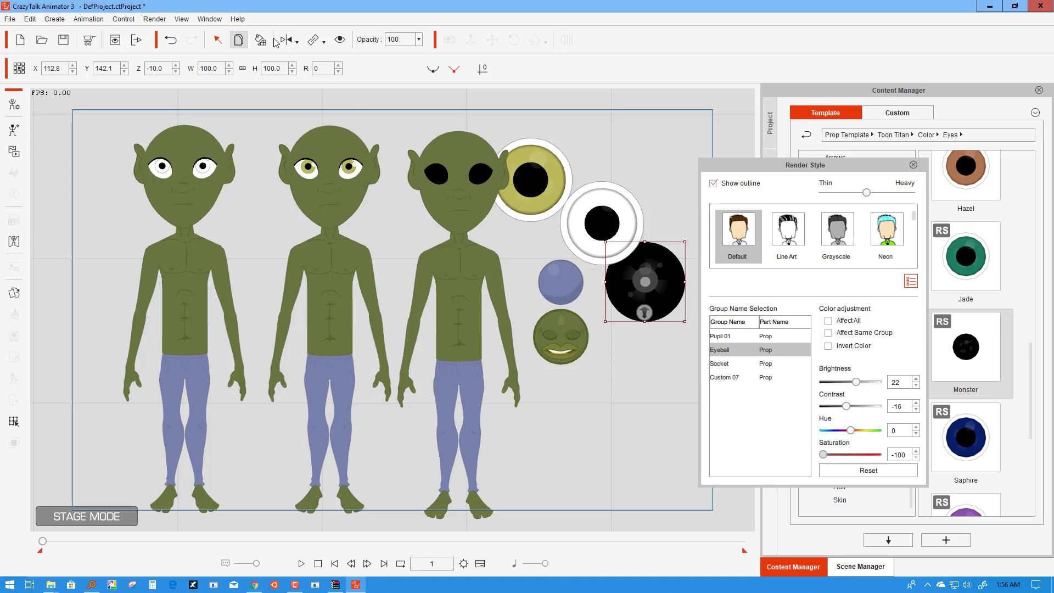
# Step: Transfer the Monster swatch's desaturated eyeball style to the third character's eyes
pyautogui.click(400, 135)
pyautogui.click(479, 188)
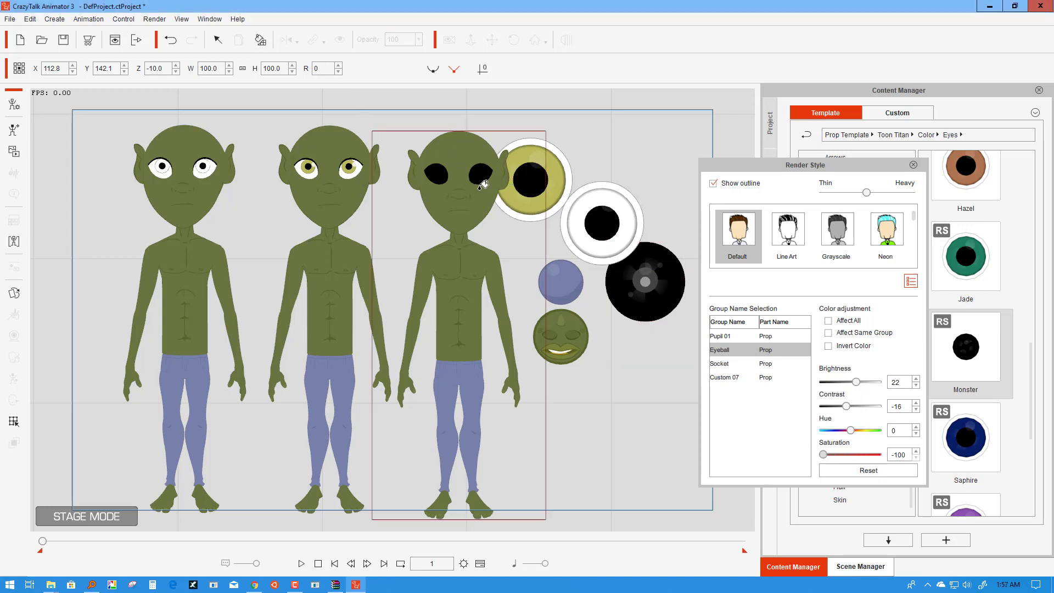
pyautogui.click(480, 233)
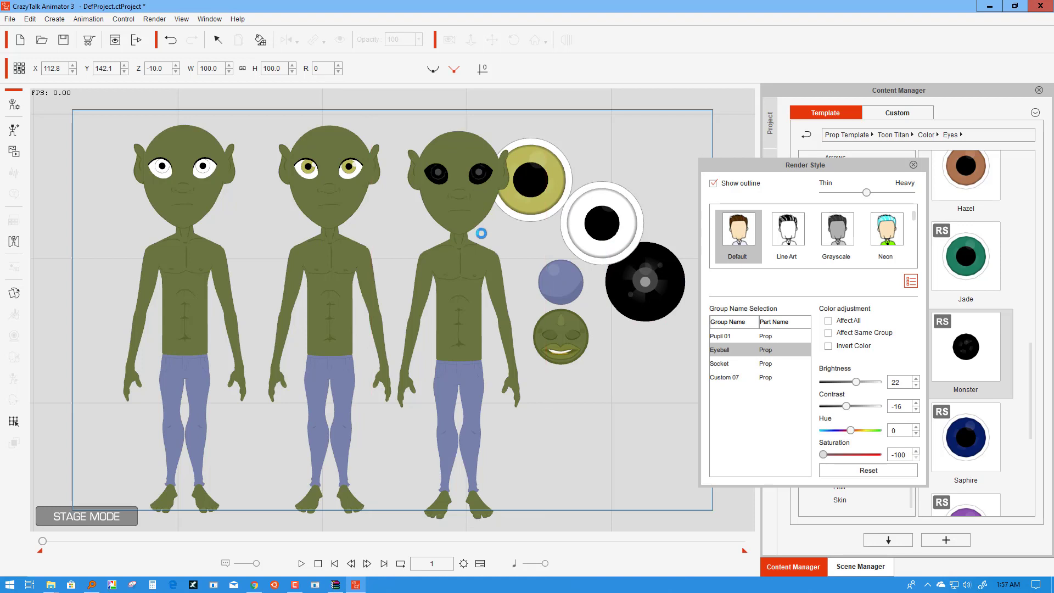
# Step: Set the Monster swatch's eyeball saturation to -16 and contrast to 30, and transfer the style to the third character
pyautogui.click(830, 460)
pyautogui.moveTo(832, 459)
pyautogui.mouseDown()
pyautogui.moveTo(857, 456)
pyautogui.moveTo(846, 455)
pyautogui.mouseUp()
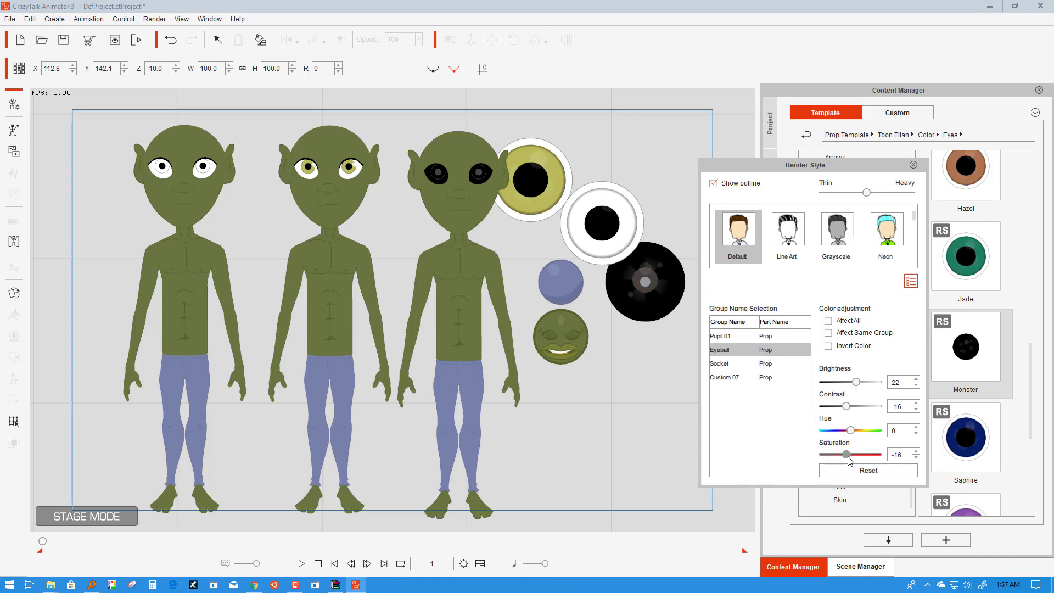
pyautogui.moveTo(849, 406); pyautogui.dragTo(861, 410)
pyautogui.click(468, 179)
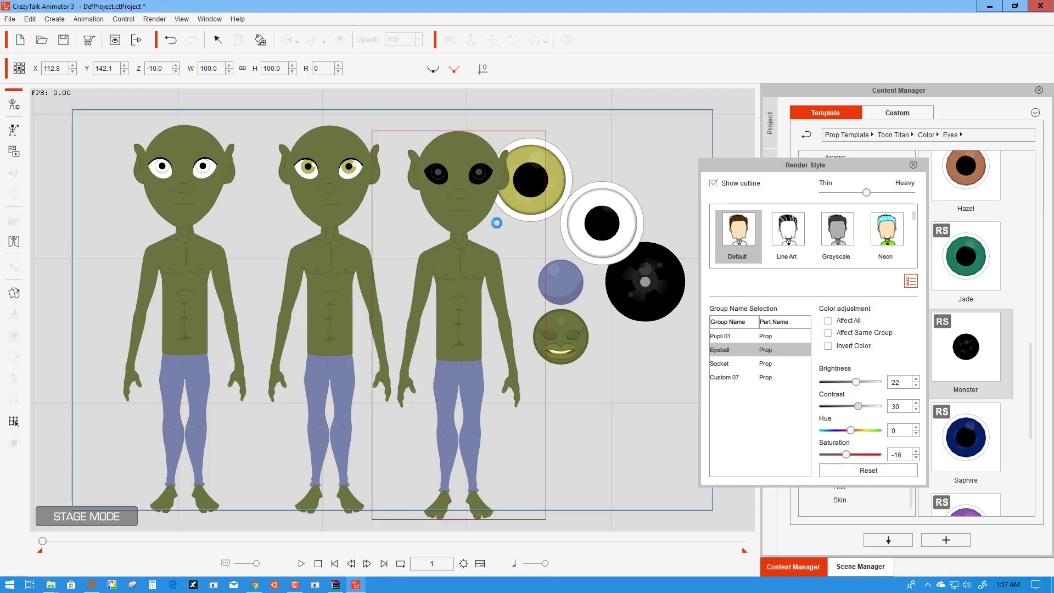
pyautogui.click(496, 223)
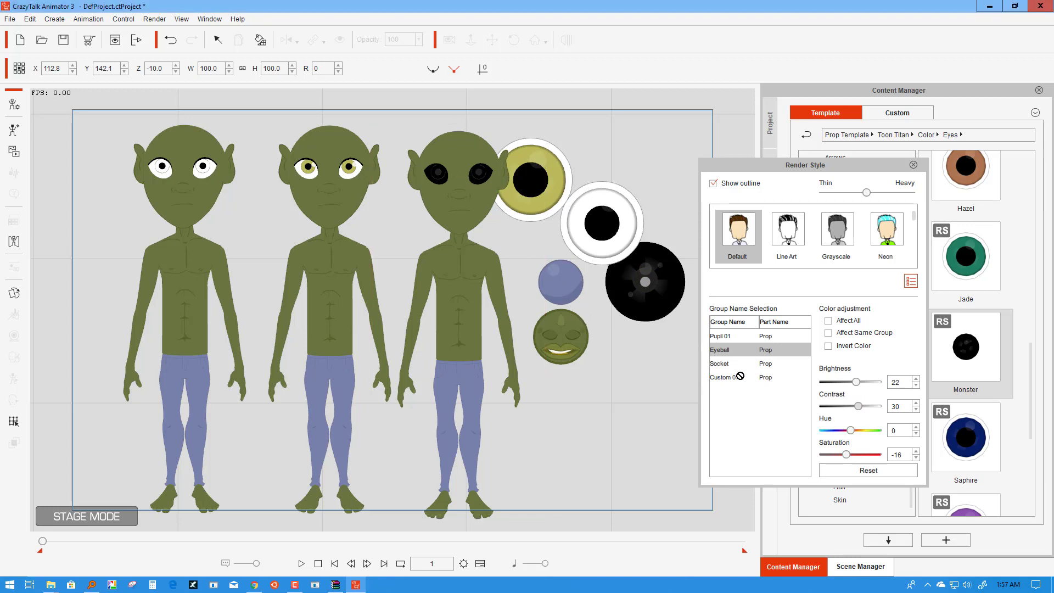
# Step: Raise the Monster swatch's eyeball contrast to 57 and transfer the style to the third character's eyes
pyautogui.click(862, 407)
pyautogui.moveTo(863, 405); pyautogui.dragTo(866, 406)
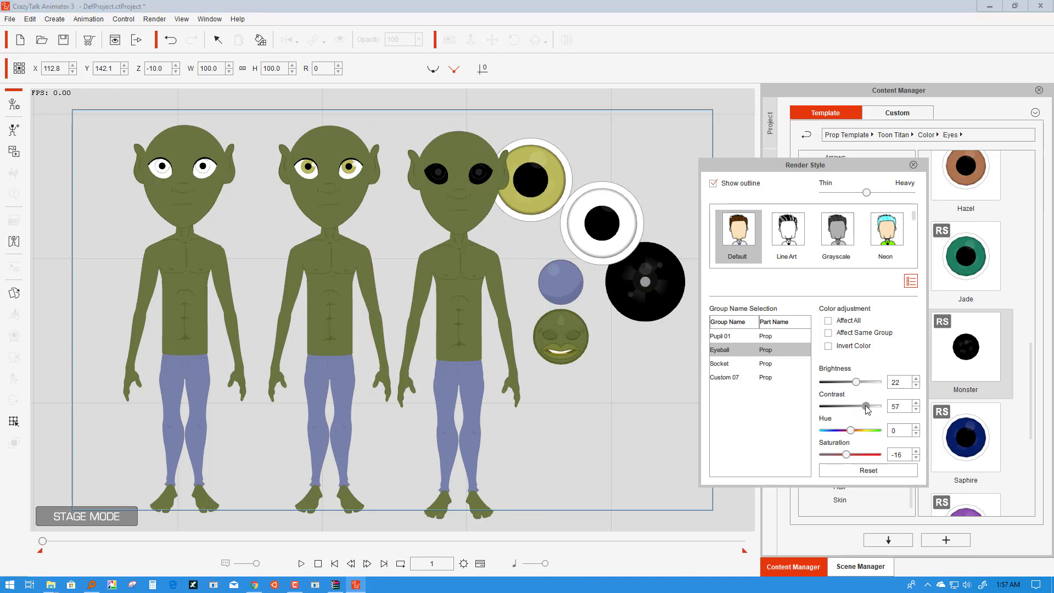
pyautogui.click(462, 195)
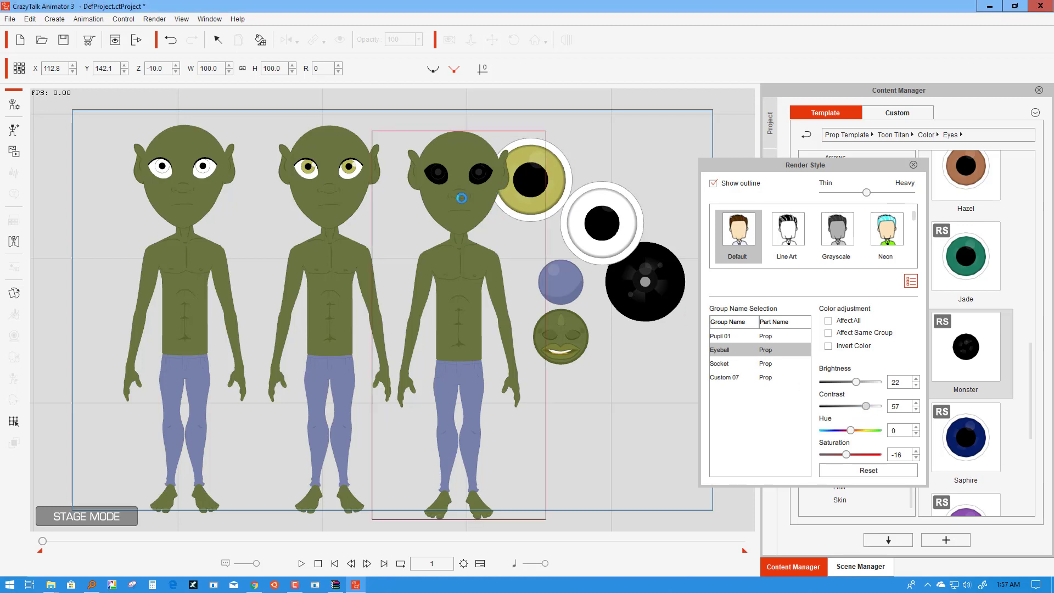
pyautogui.click(563, 285)
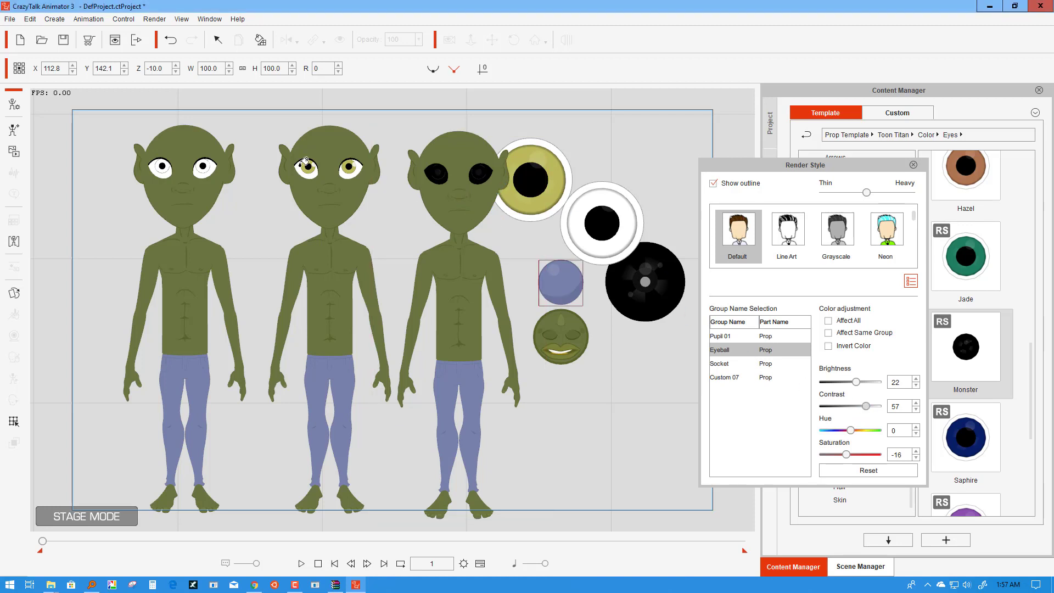
pyautogui.click(640, 277)
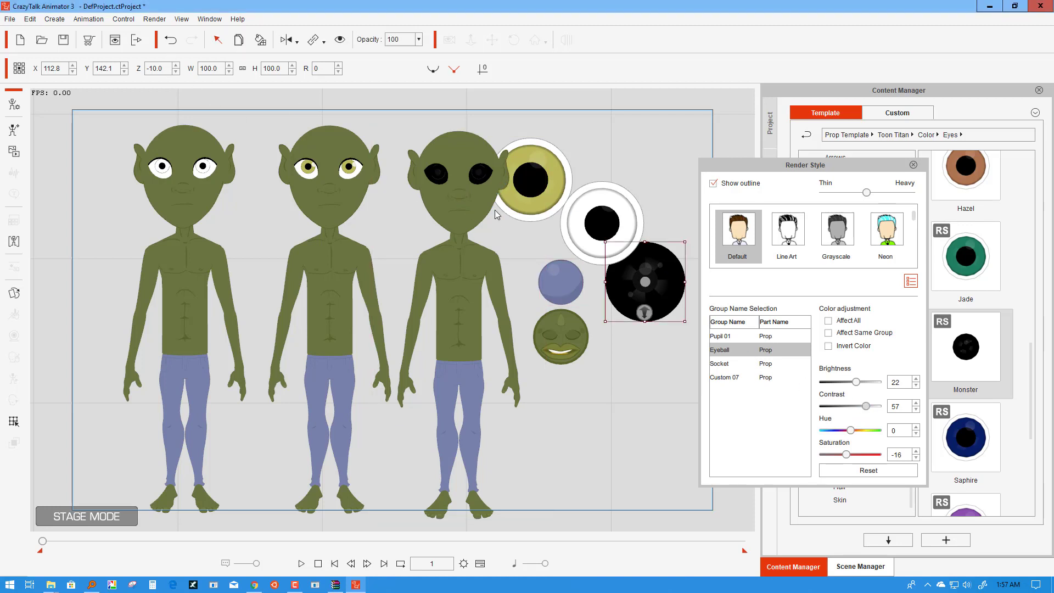
# Step: Move the yellow eye swatch above the white one, to about X 104.6, Y 187.4, and close the Render Style settings
pyautogui.click(549, 185)
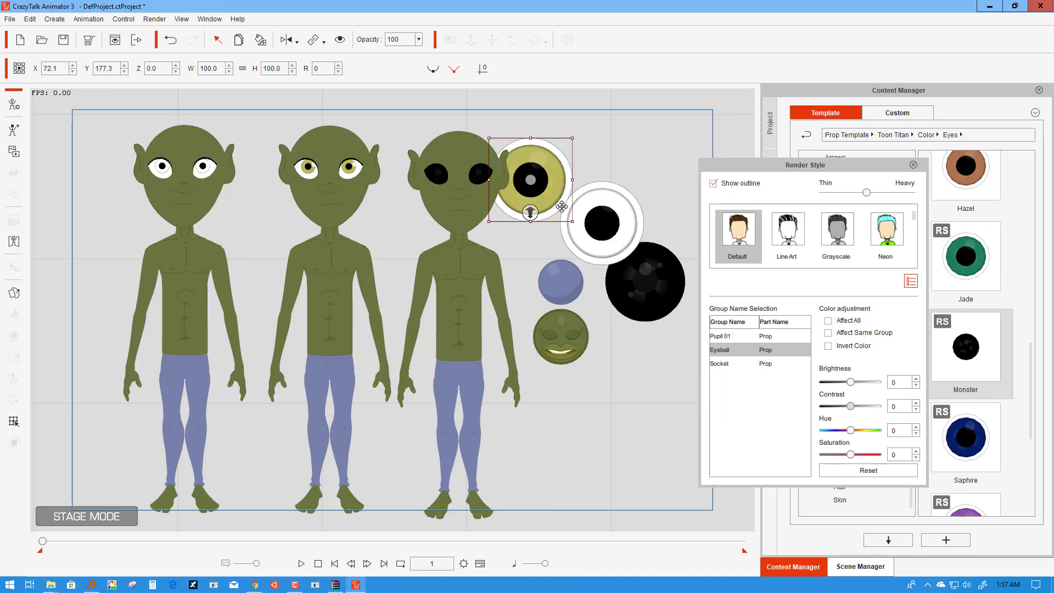
pyautogui.moveTo(549, 188); pyautogui.dragTo(643, 159)
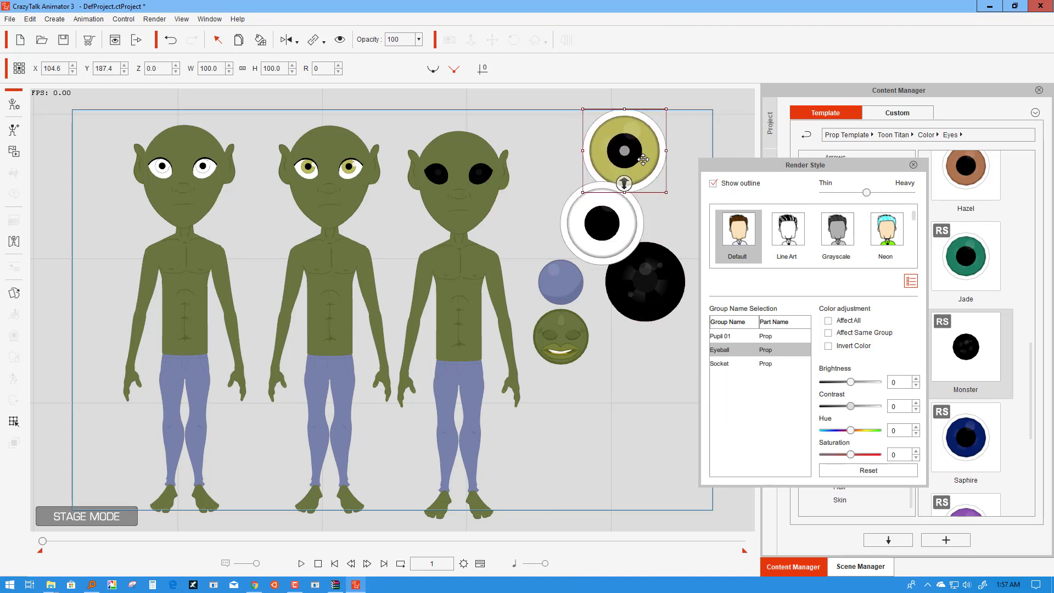
pyautogui.click(1022, 358)
# Step: Place the Violet eye swatch from the Toon Titan eye colors on the stage below the Monster swatch, at about X 103.9, Y 112.3
pyautogui.scroll(1, 1034, 354)
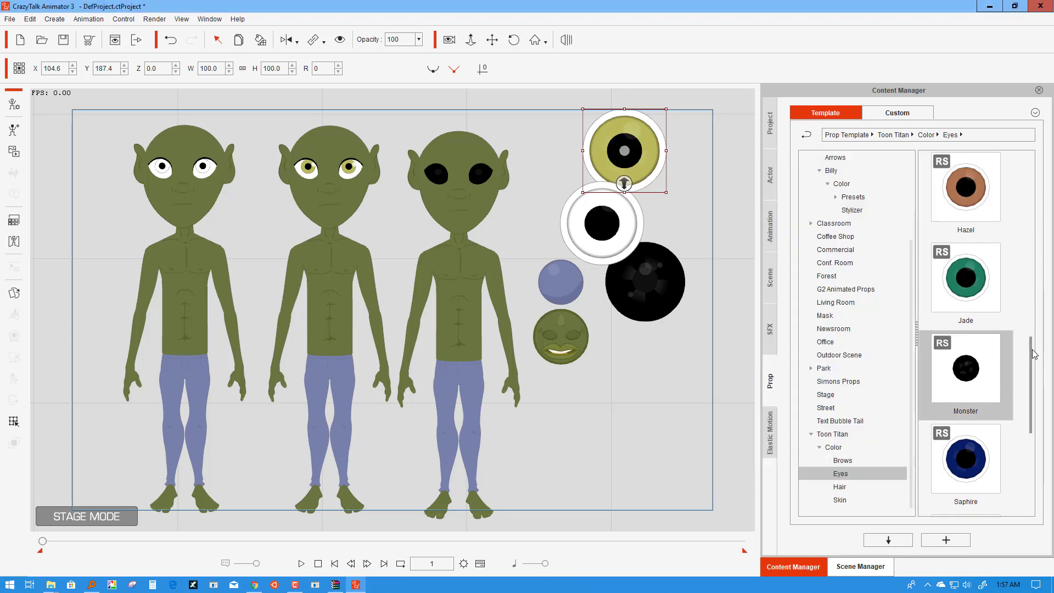
pyautogui.moveTo(1033, 354); pyautogui.dragTo(1045, 469)
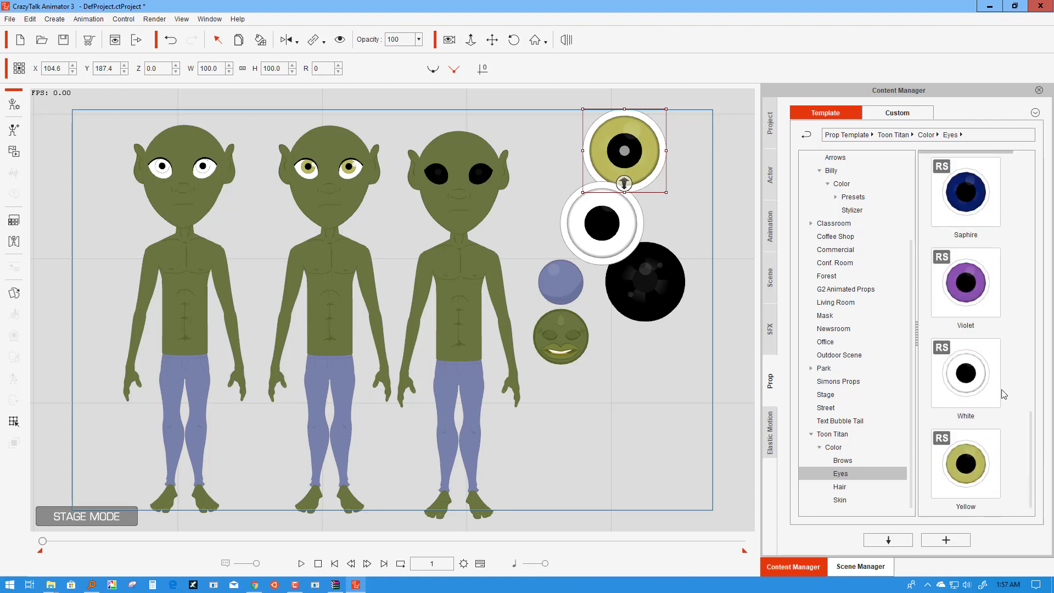
pyautogui.moveTo(968, 291); pyautogui.dragTo(621, 372)
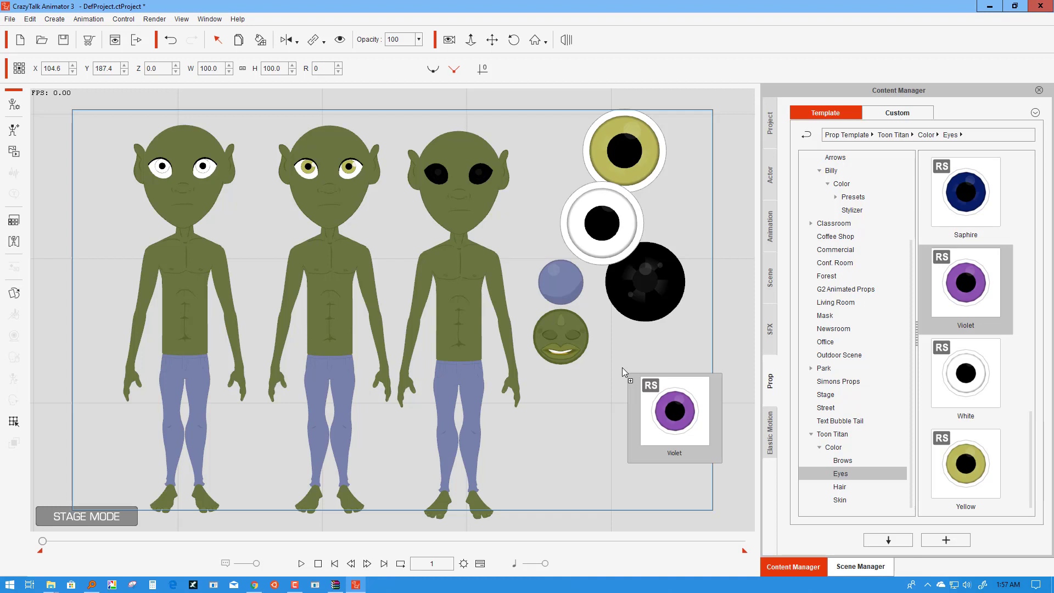
pyautogui.moveTo(622, 367); pyautogui.dragTo(622, 368)
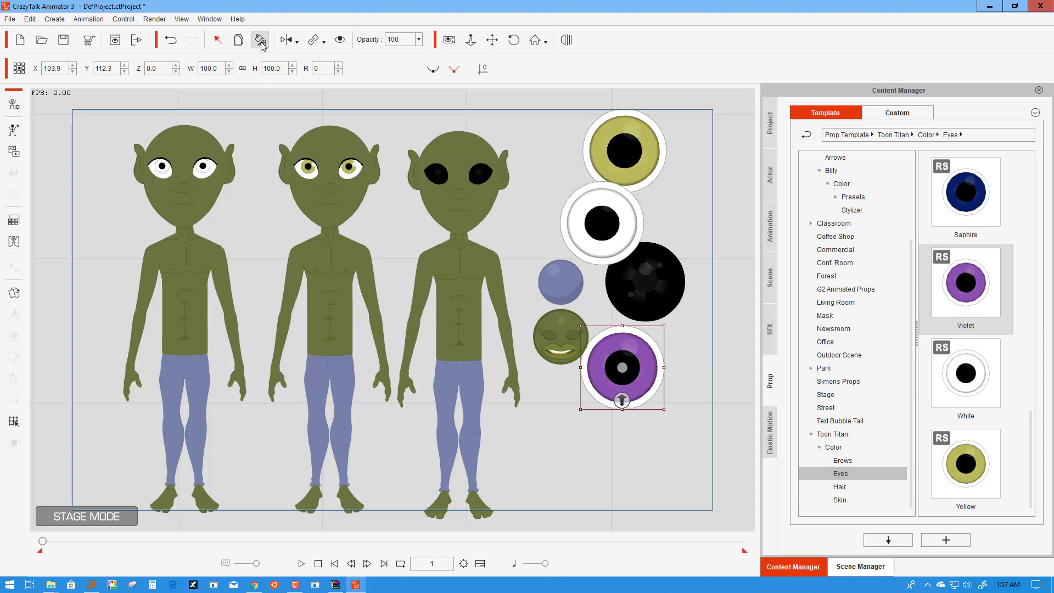
# Step: Transfer the Violet swatch's render style to the first character's eyes and delete all the color swatches from the stage
pyautogui.click(182, 189)
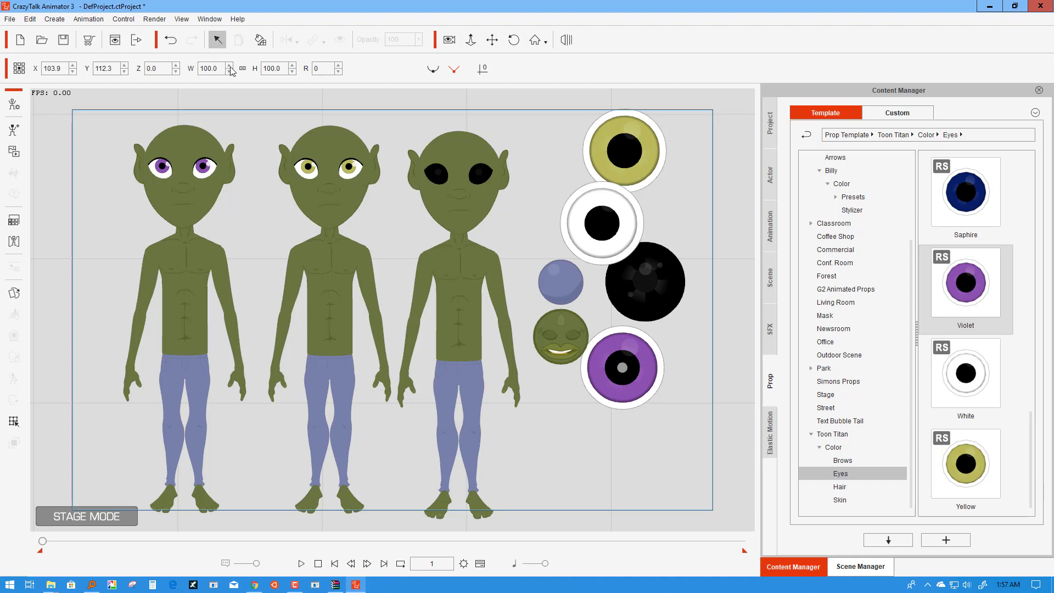
pyautogui.click(622, 367)
pyautogui.moveTo(720, 101); pyautogui.dragTo(548, 423)
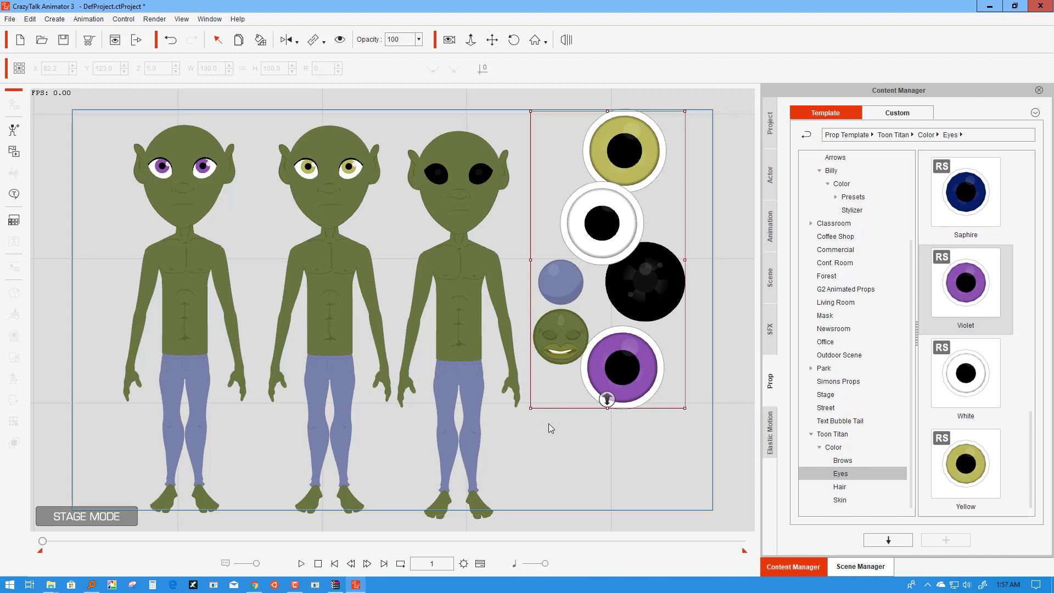
pyautogui.press('Delete')
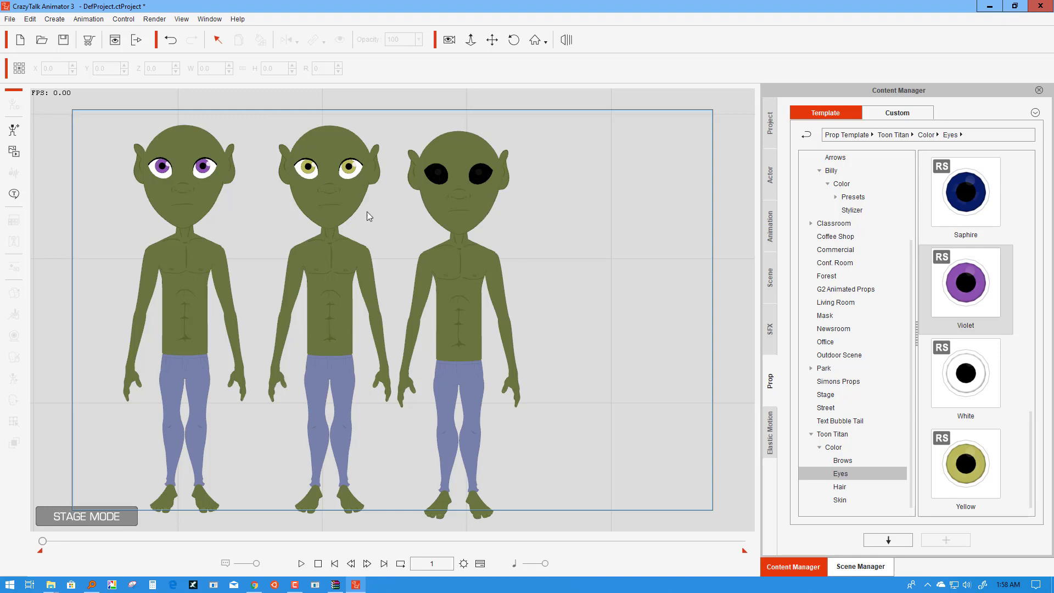
# Step: Add the Toon Titan Kevin Base character beside the third alien, replacing the first placed copy with a new one at about X 94.4, Y -9.1
pyautogui.click(457, 207)
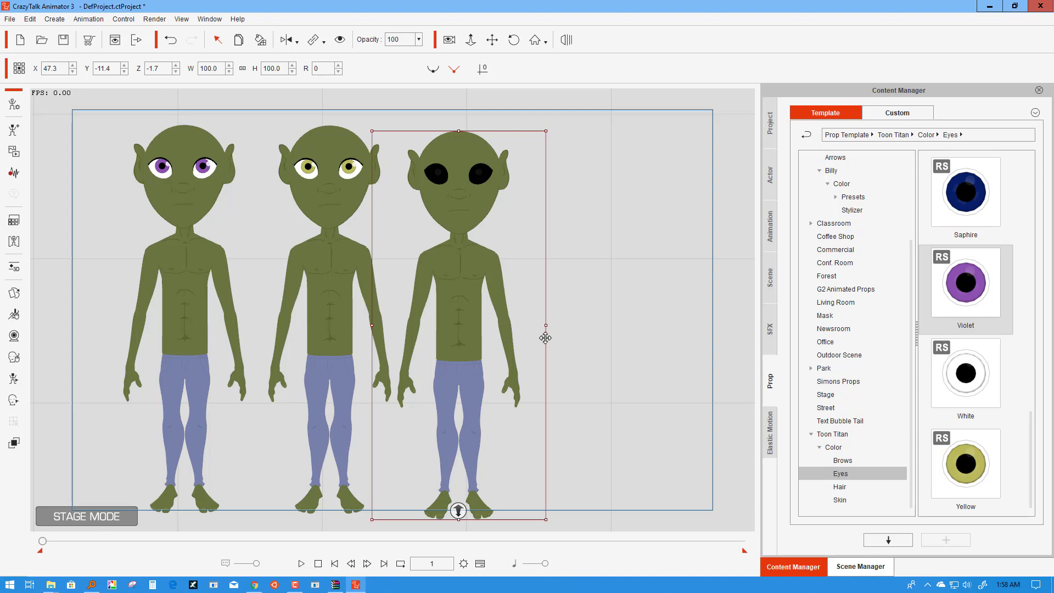
pyautogui.click(770, 175)
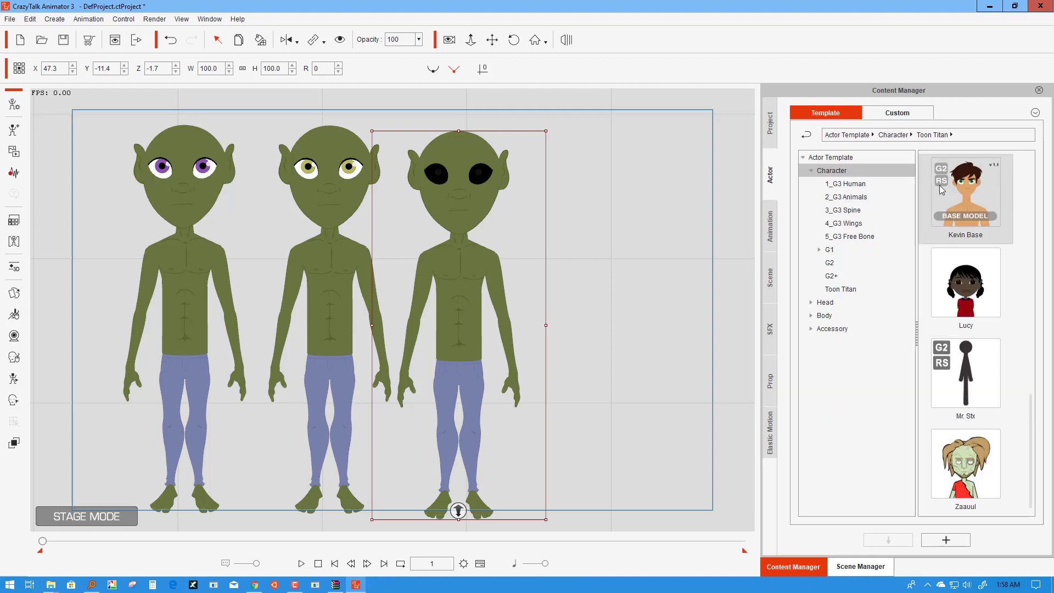
pyautogui.moveTo(942, 187); pyautogui.dragTo(589, 235)
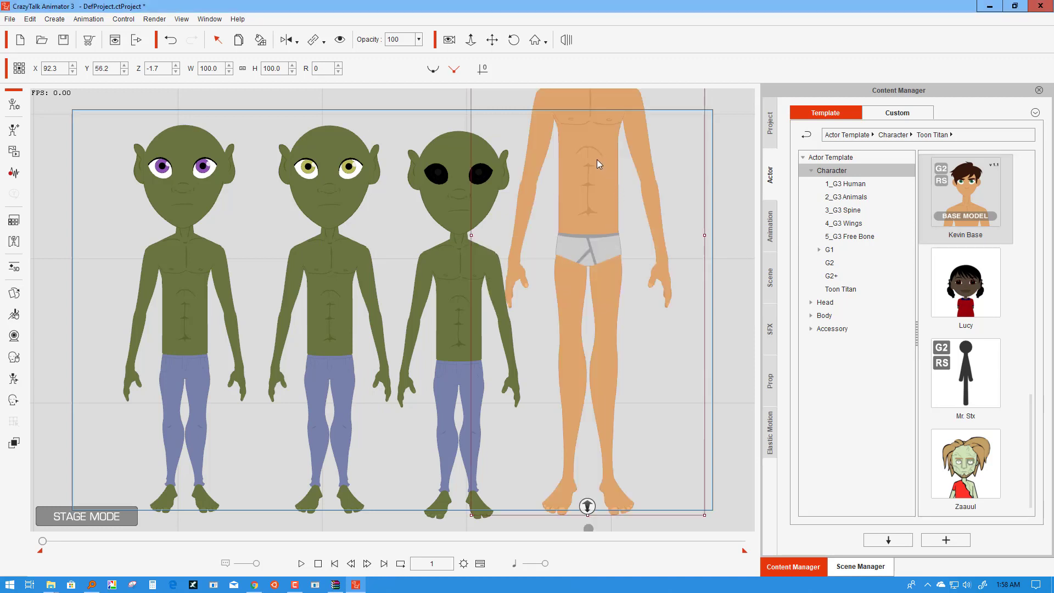
pyautogui.moveTo(594, 254); pyautogui.dragTo(618, 305)
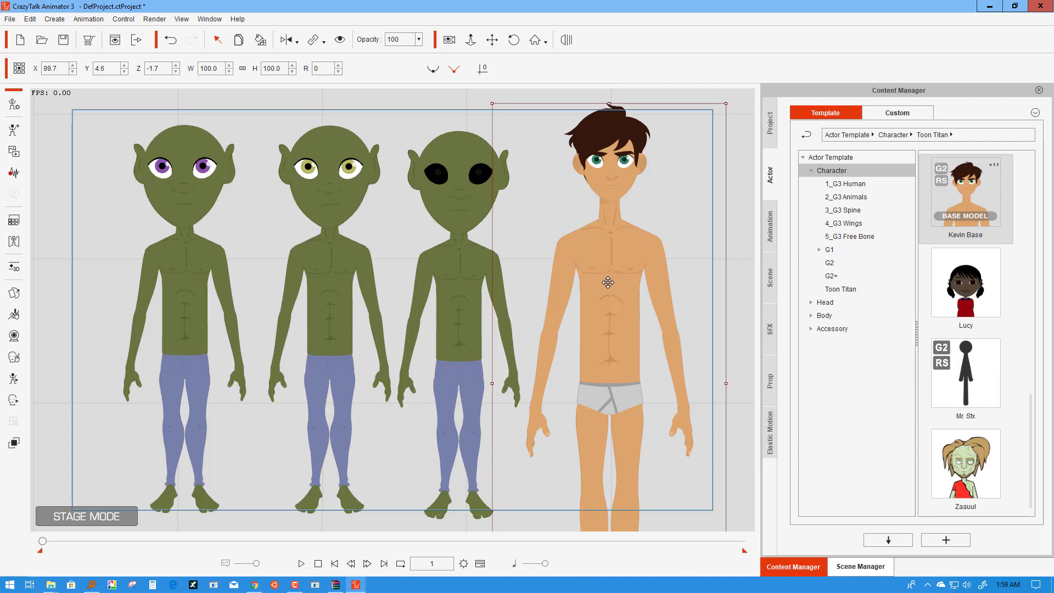
pyautogui.press('Delete')
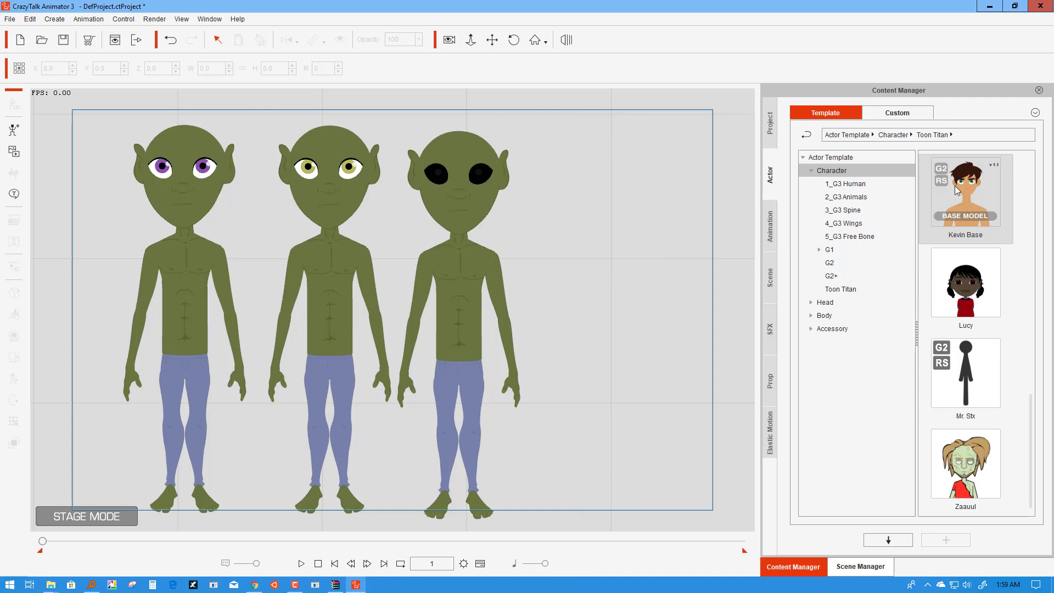
pyautogui.moveTo(955, 190); pyautogui.dragTo(601, 231)
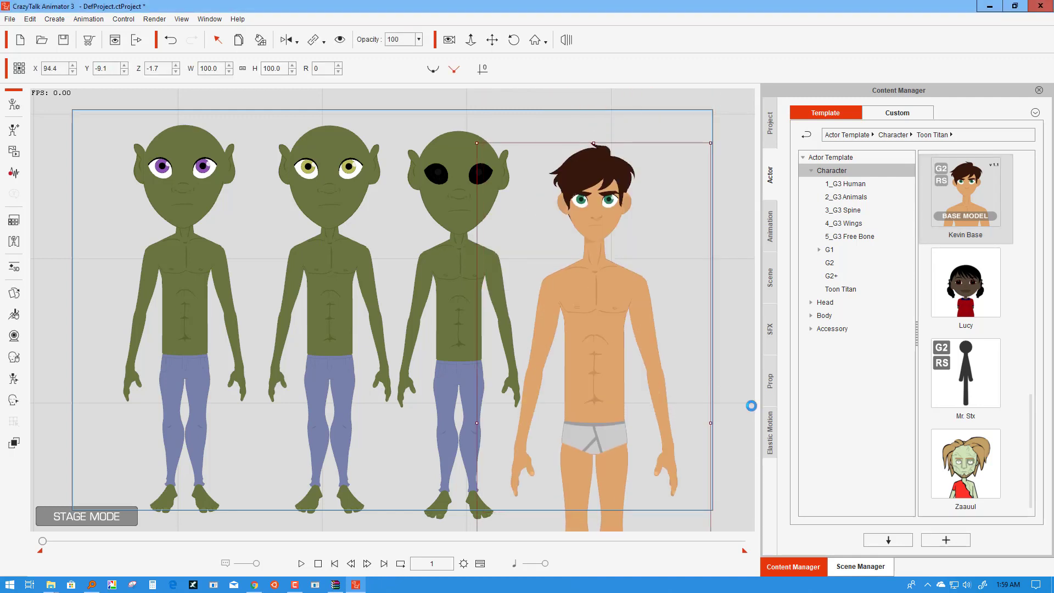
# Step: Place the TH23 hair swatch from the Toon Titan hair colors beside Kevin's head, at about X 124.8, Y 163.8
pyautogui.click(772, 390)
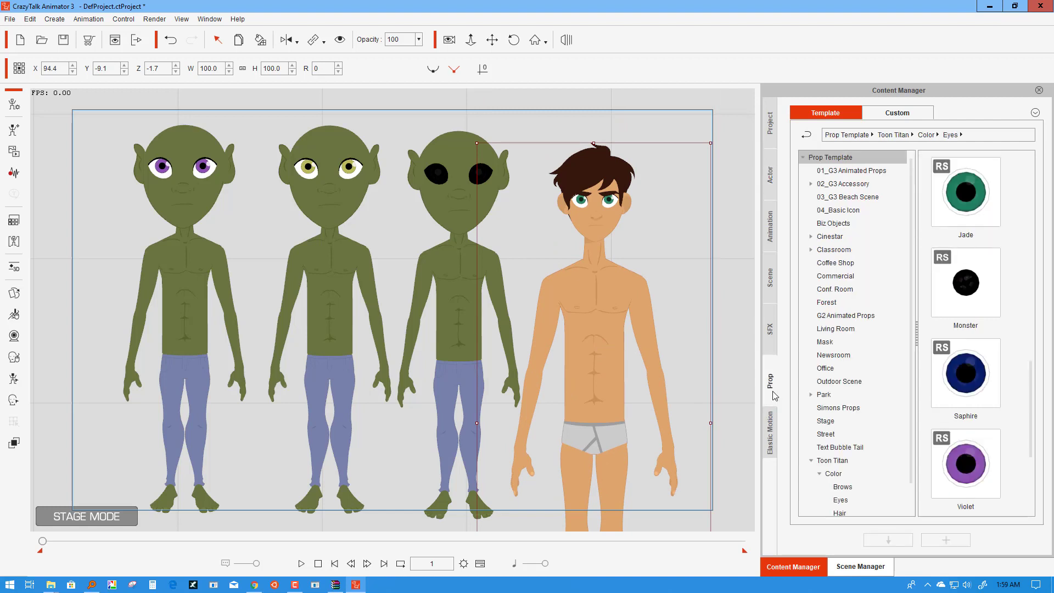
pyautogui.scroll(-1, 851, 488)
pyautogui.click(850, 486)
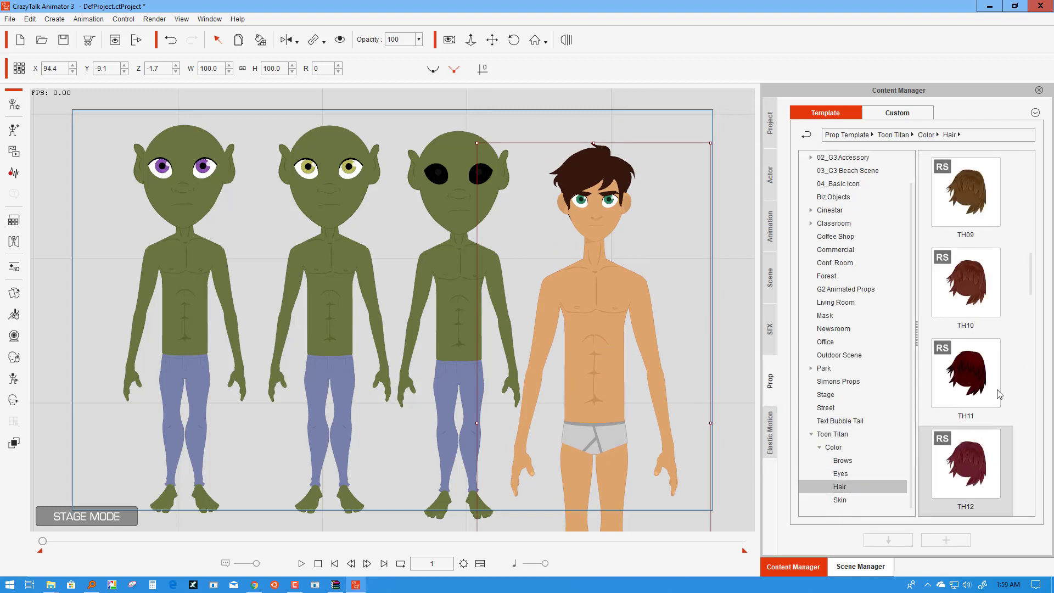
pyautogui.moveTo(1030, 266); pyautogui.dragTo(1030, 432)
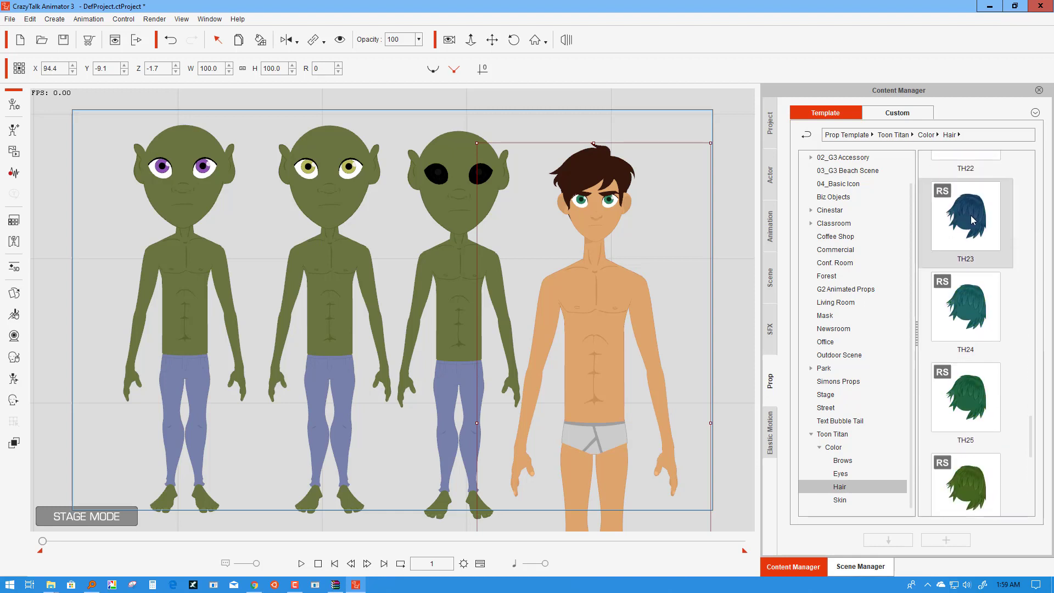
pyautogui.moveTo(971, 220); pyautogui.dragTo(682, 218)
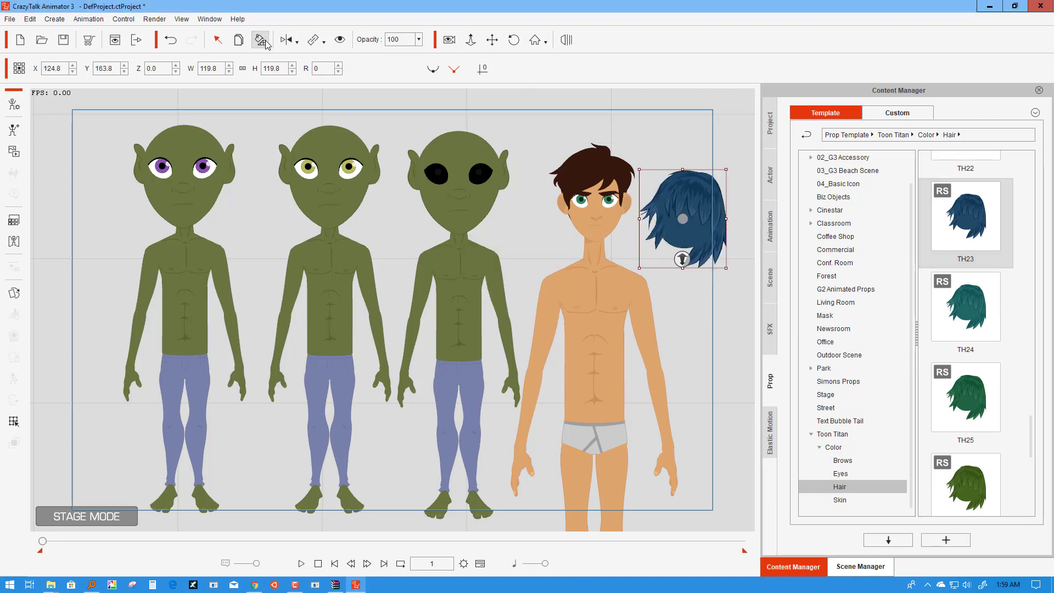
# Step: Transfer the TH23 swatch's render style to Kevin's hair and delete the swatch
pyautogui.click(351, 105)
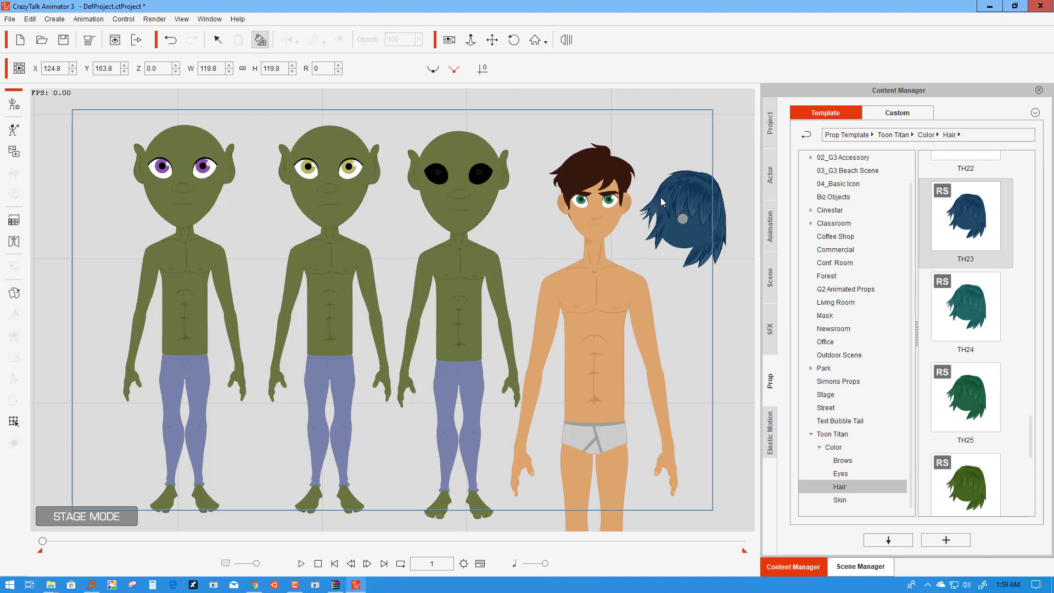
pyautogui.click(612, 175)
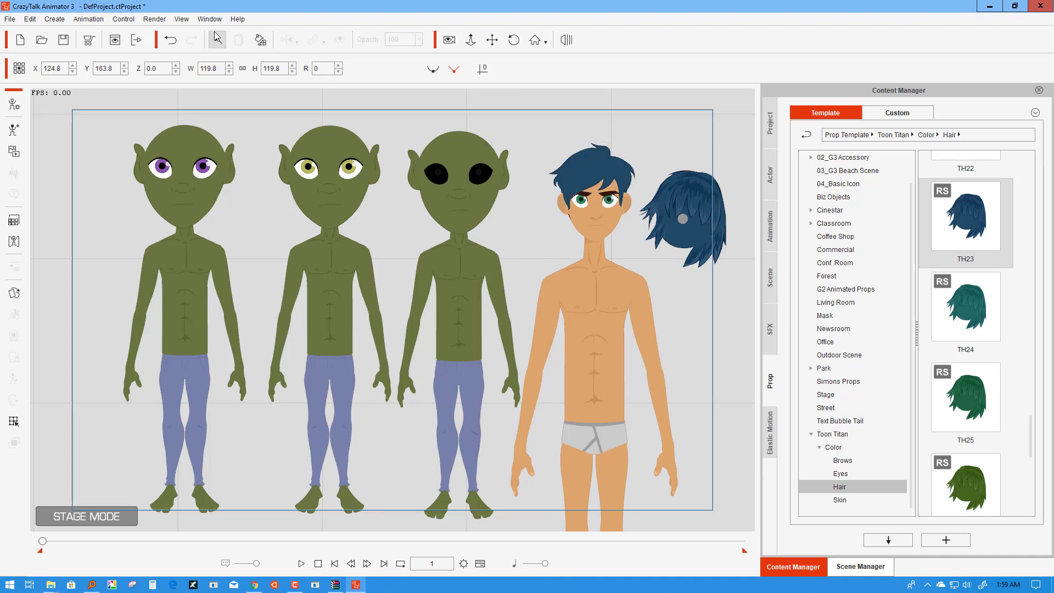
pyautogui.click(216, 37)
pyautogui.click(697, 200)
pyautogui.press('Escape')
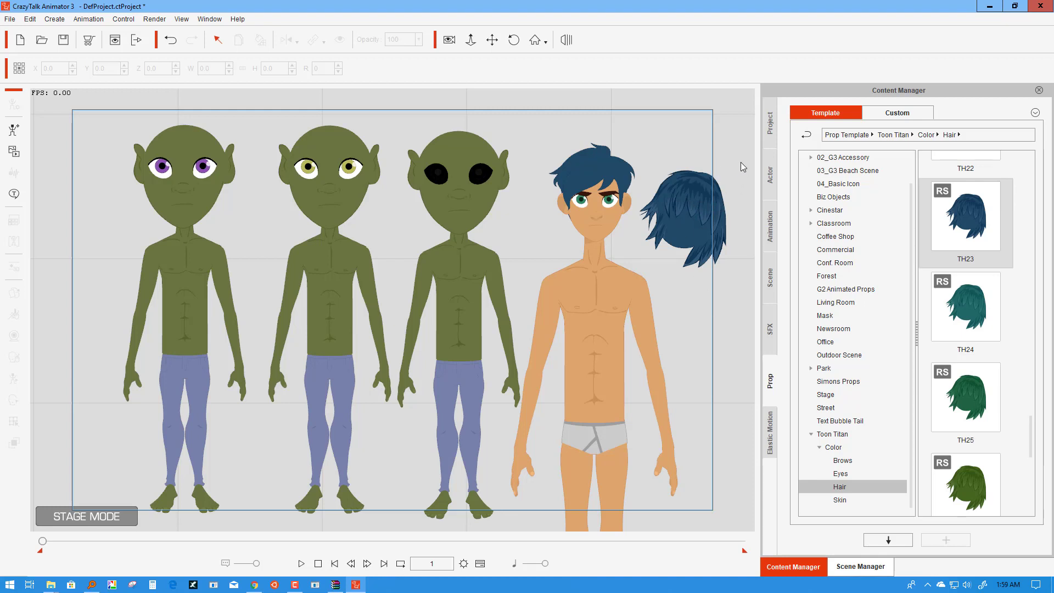
pyautogui.moveTo(746, 156); pyautogui.dragTo(660, 269)
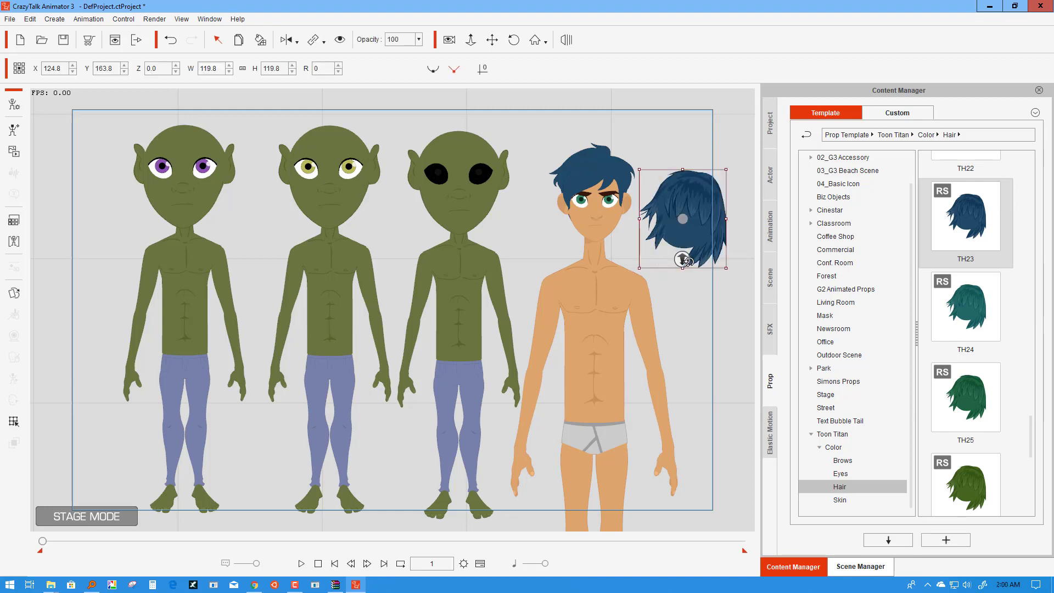
pyautogui.press('Delete')
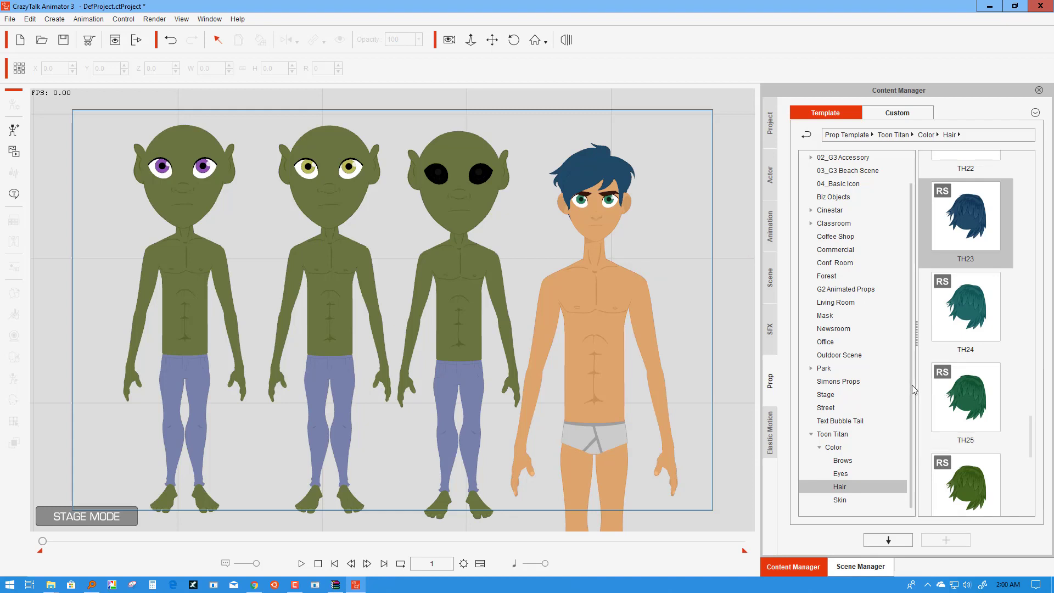
# Step: Place the Black eye swatch beside Kevin's head at about X 122.3, Y 158.5, and transfer its render style to his eyes
pyautogui.click(841, 473)
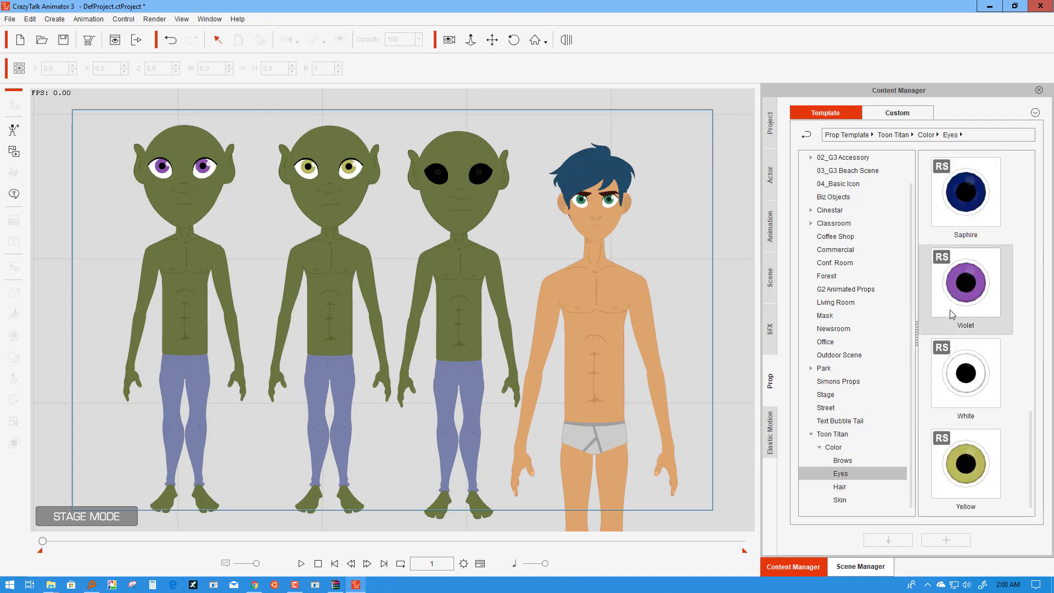
pyautogui.moveTo(1032, 437); pyautogui.dragTo(1036, 231)
pyautogui.moveTo(964, 234); pyautogui.dragTo(675, 234)
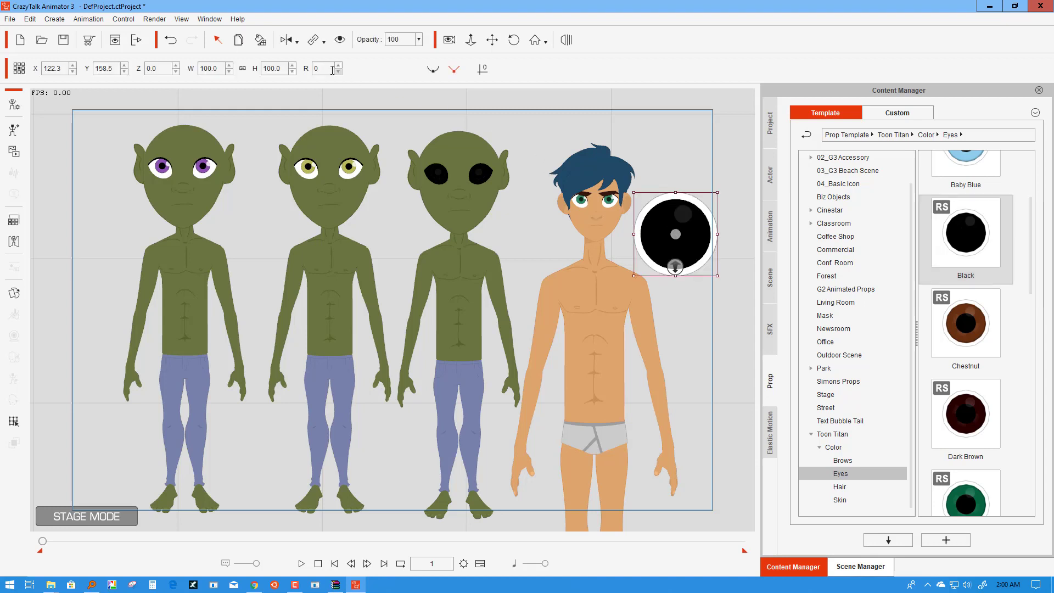
pyautogui.click(270, 39)
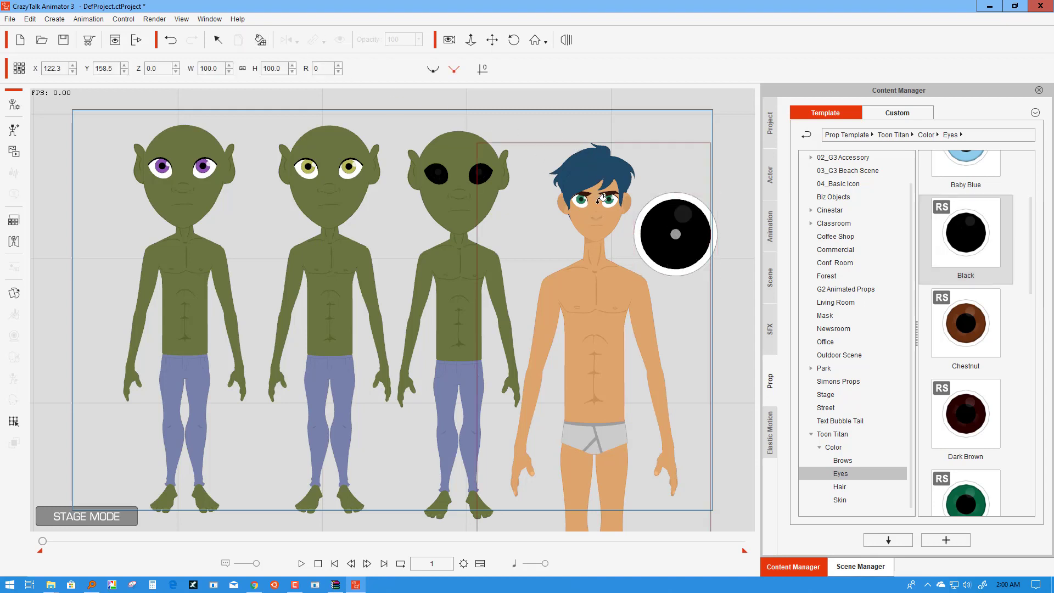
pyautogui.click(688, 218)
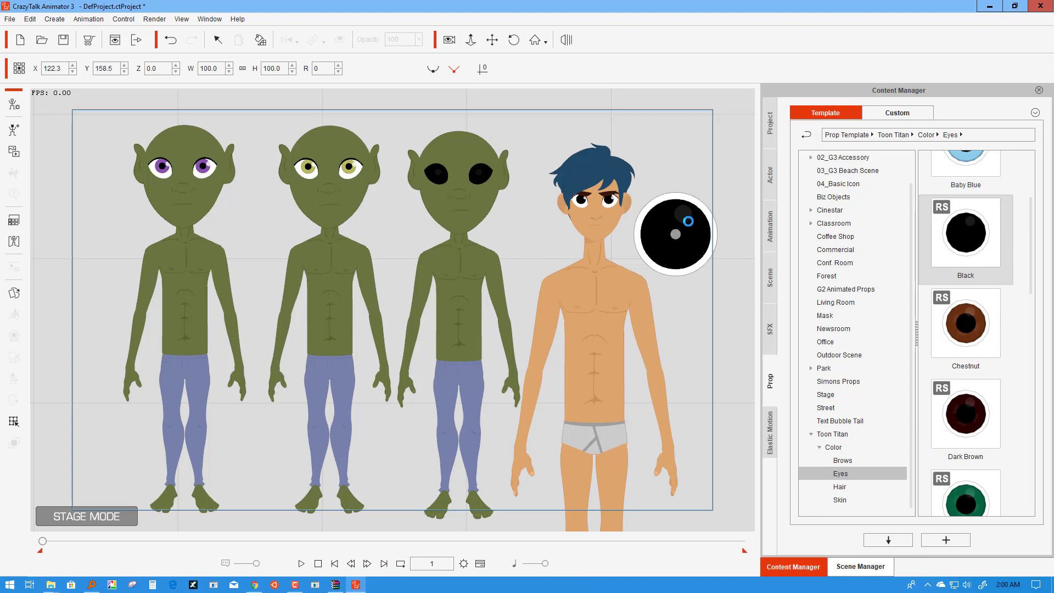
pyautogui.click(662, 207)
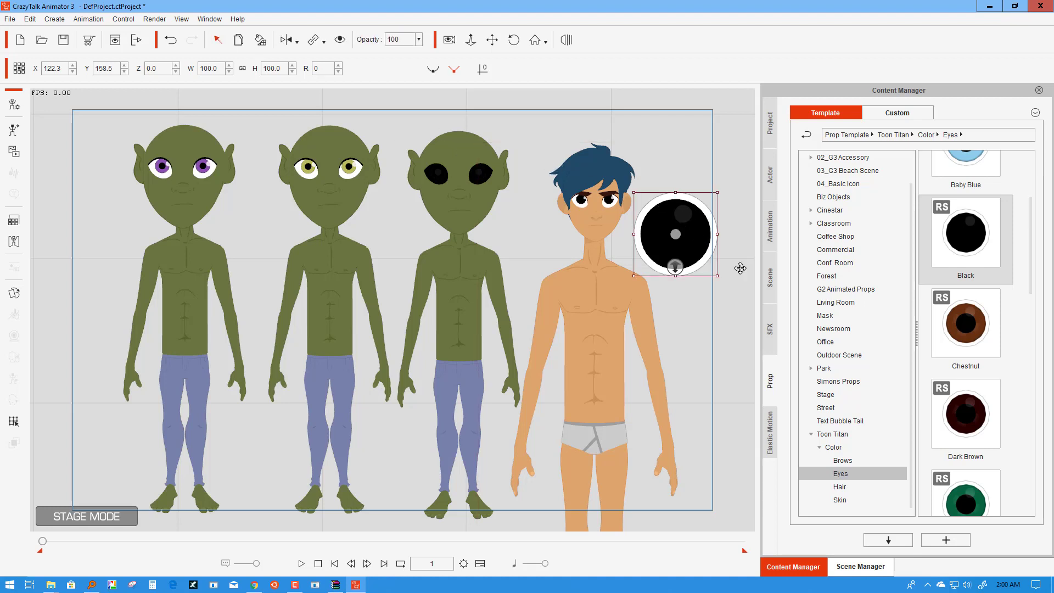
# Step: Place the Chestnut eye swatch above the black one at about X 129.1, Y 186.2, and transfer its render style to Kevin's eyes
pyautogui.moveTo(966, 337); pyautogui.dragTo(695, 154)
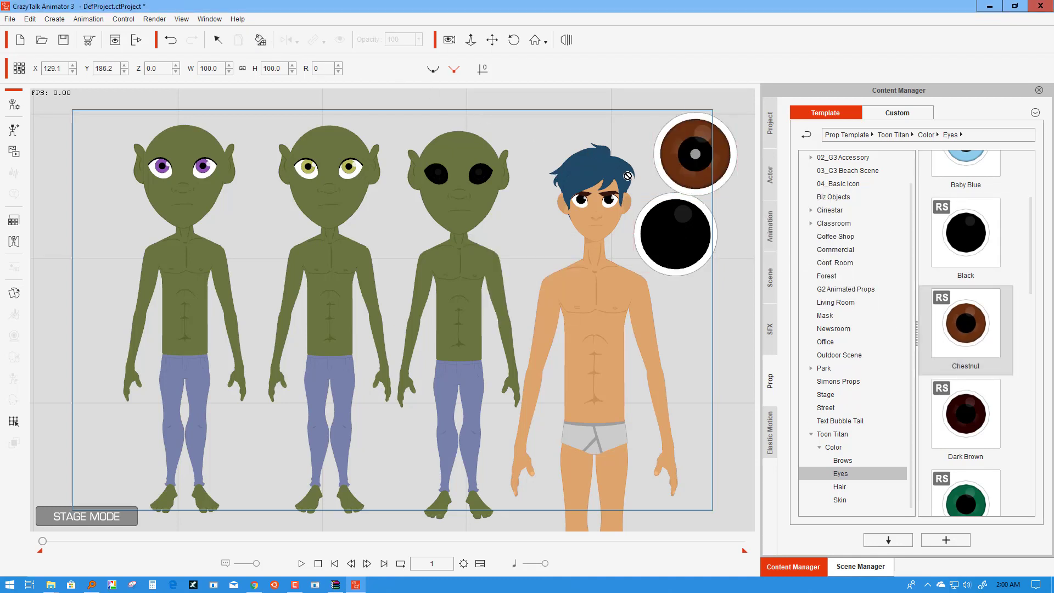
pyautogui.click(610, 195)
pyautogui.click(217, 39)
# Step: Delete the Chestnut and Black eye swatches from the stage
pyautogui.click(692, 160)
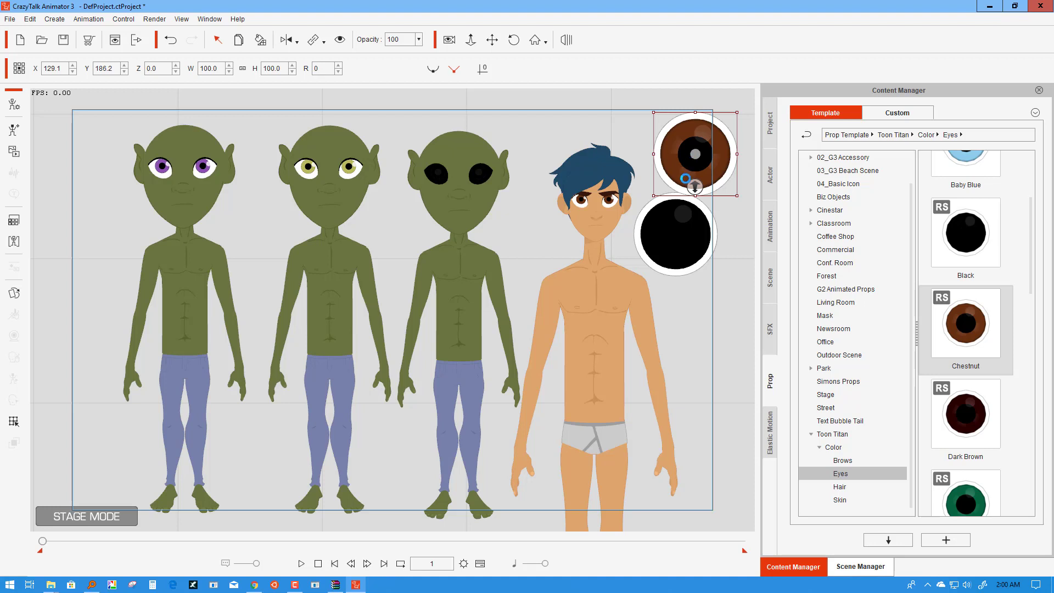
pyautogui.press('Delete')
pyautogui.click(683, 248)
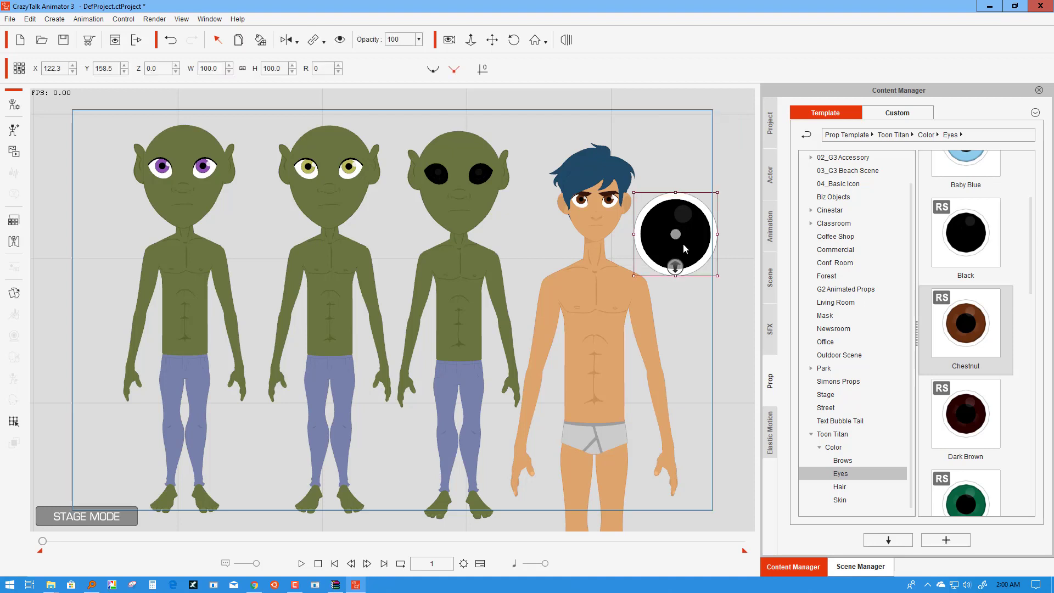
pyautogui.press('Delete')
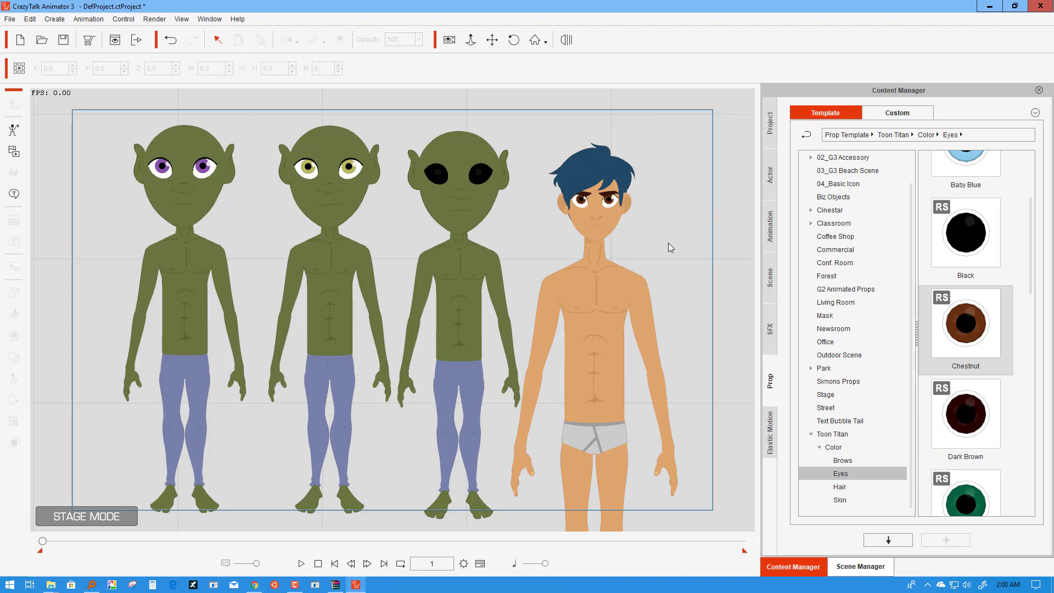
# Step: Place the black N00 swatch from the Toon Titan brow colors beside Kevin's head, at about X 122.3, Y 163.0
pyautogui.click(616, 197)
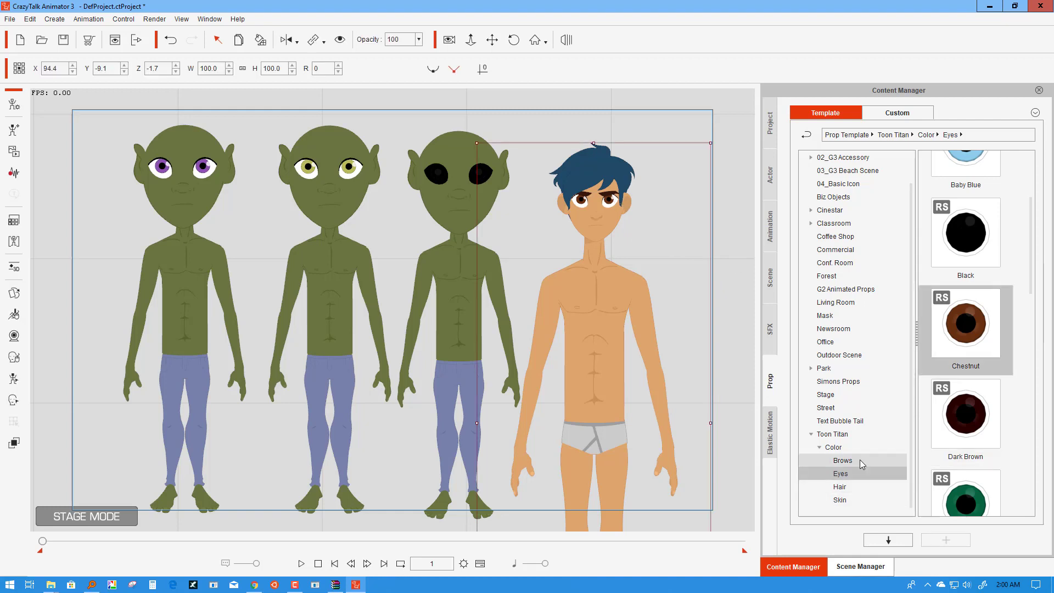
pyautogui.click(843, 461)
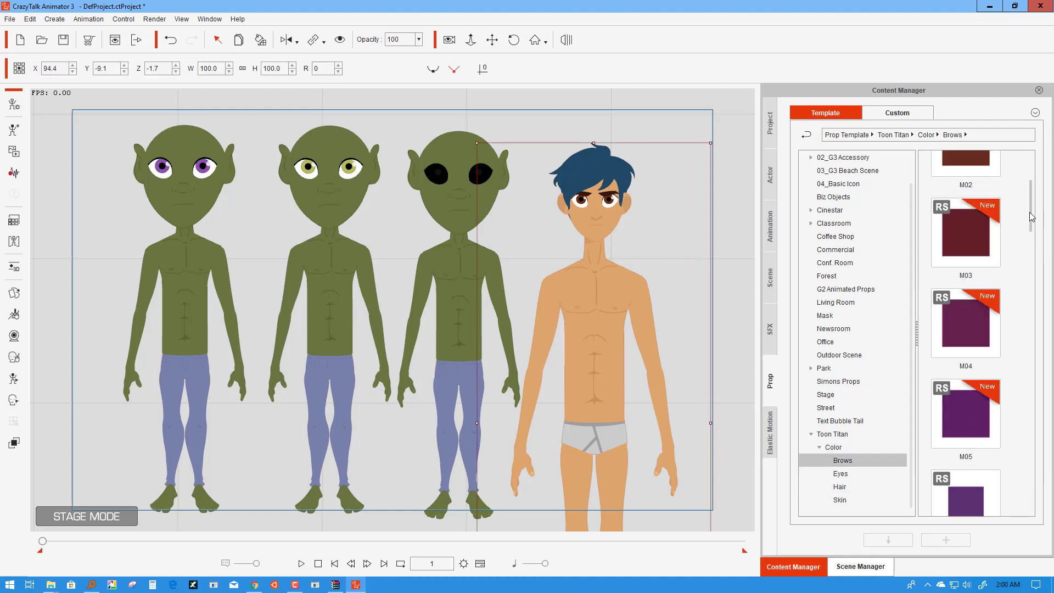
pyautogui.moveTo(1030, 217); pyautogui.dragTo(1030, 352)
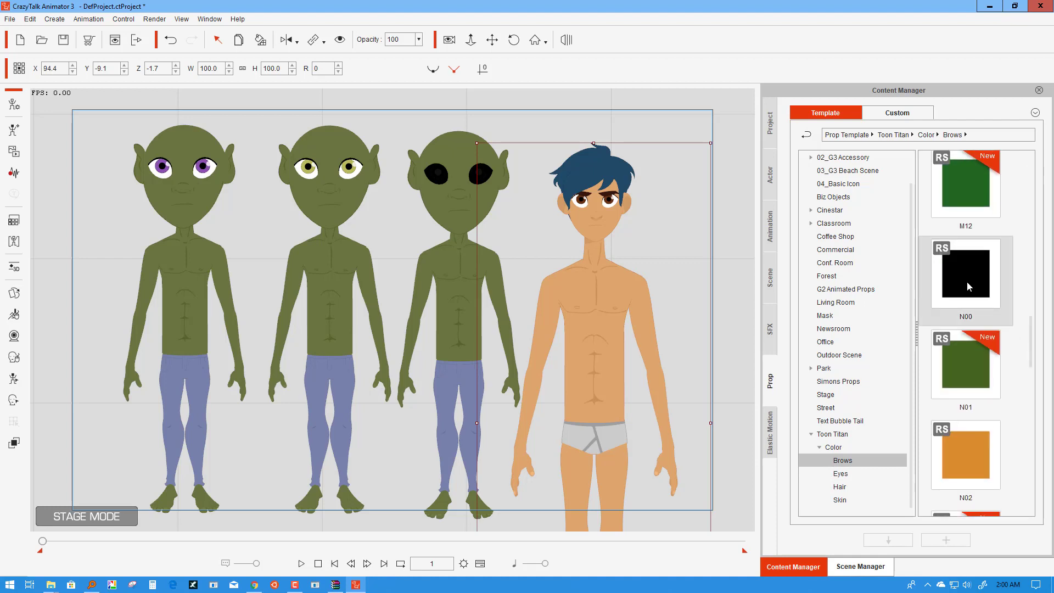
pyautogui.moveTo(968, 286); pyautogui.dragTo(675, 221)
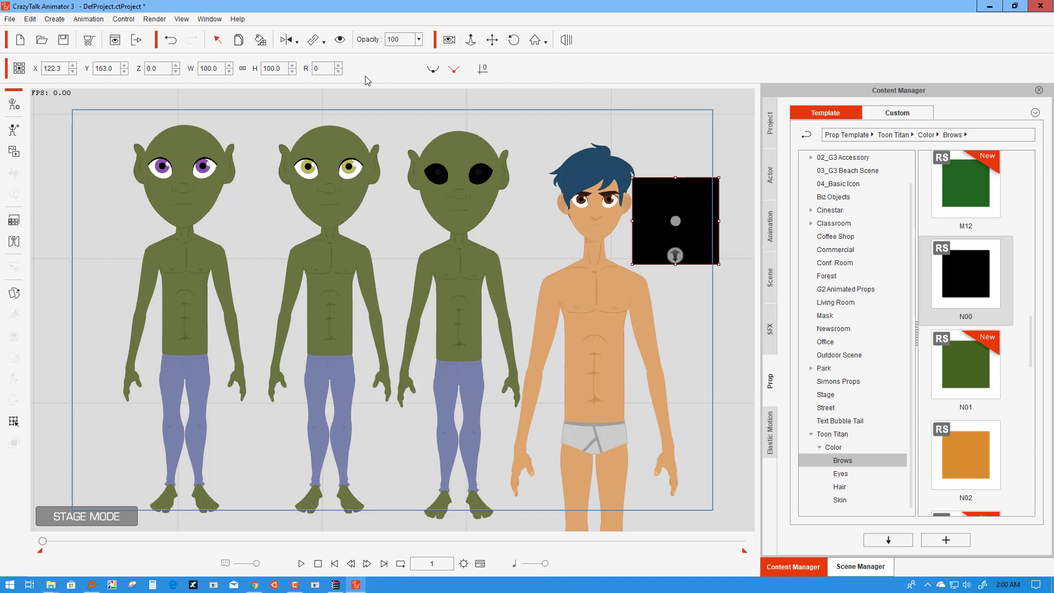
# Step: Transfer the N00 swatch's render style to Kevin's eyebrows and delete the swatch
pyautogui.click(601, 193)
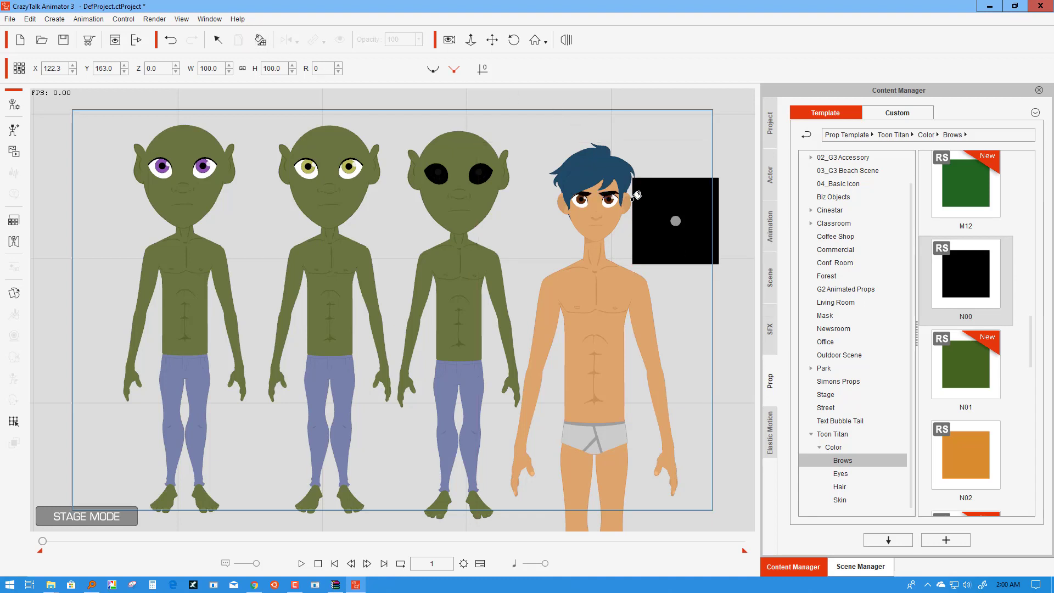
pyautogui.moveTo(586, 222); pyautogui.dragTo(613, 327)
pyautogui.moveTo(286, 96); pyautogui.dragTo(285, 96)
pyautogui.click(218, 39)
pyautogui.click(660, 204)
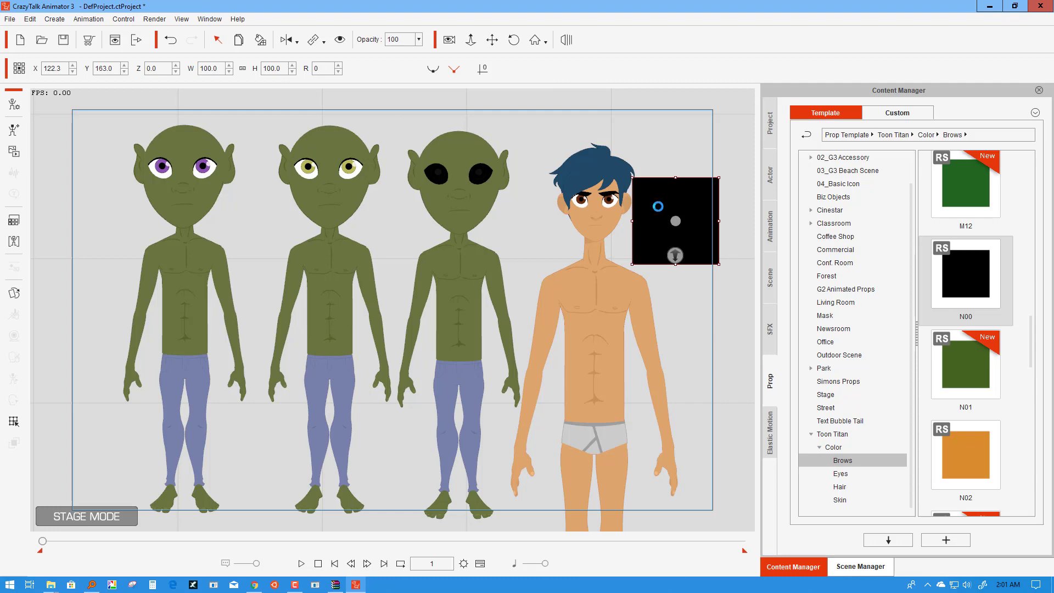
pyautogui.press('Delete')
# Step: Open the blue-haired Kevin character in Composer mode
pyautogui.scroll(5, 650, 220)
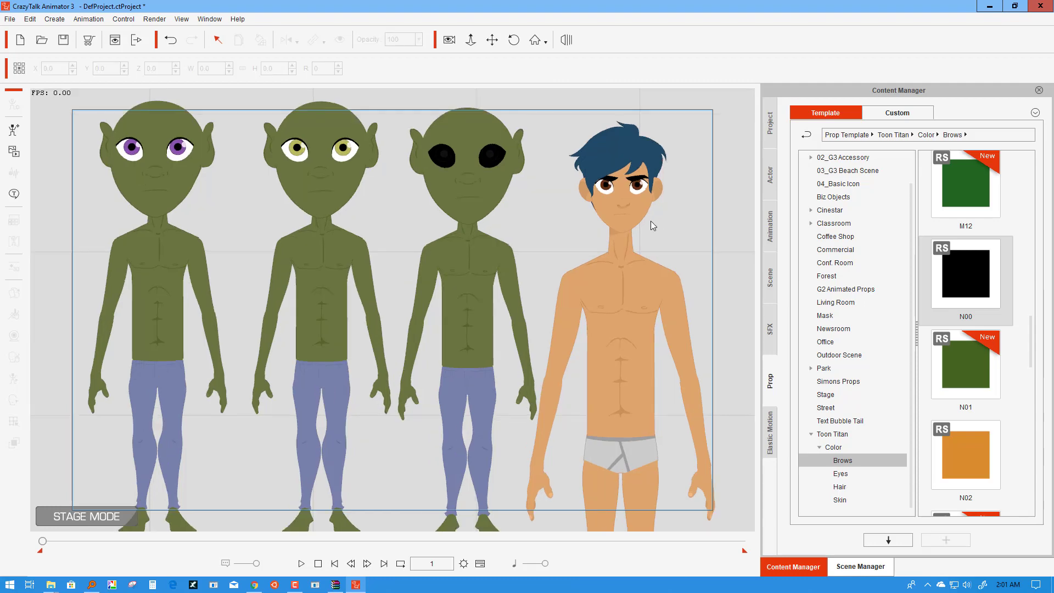
pyautogui.click(491, 39)
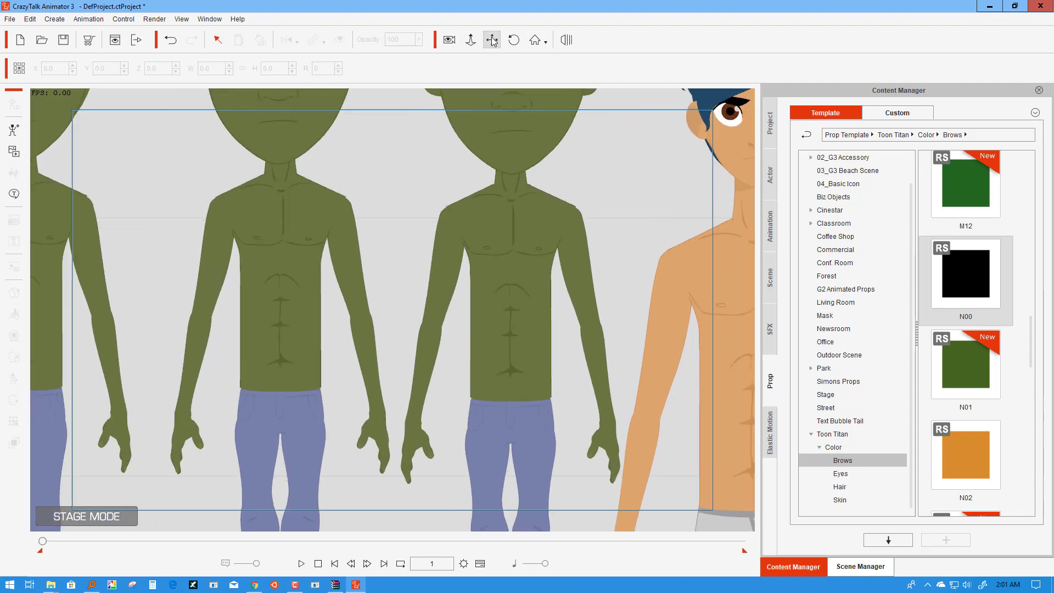
pyautogui.moveTo(664, 152); pyautogui.dragTo(360, 258)
pyautogui.scroll(2, 499, 262)
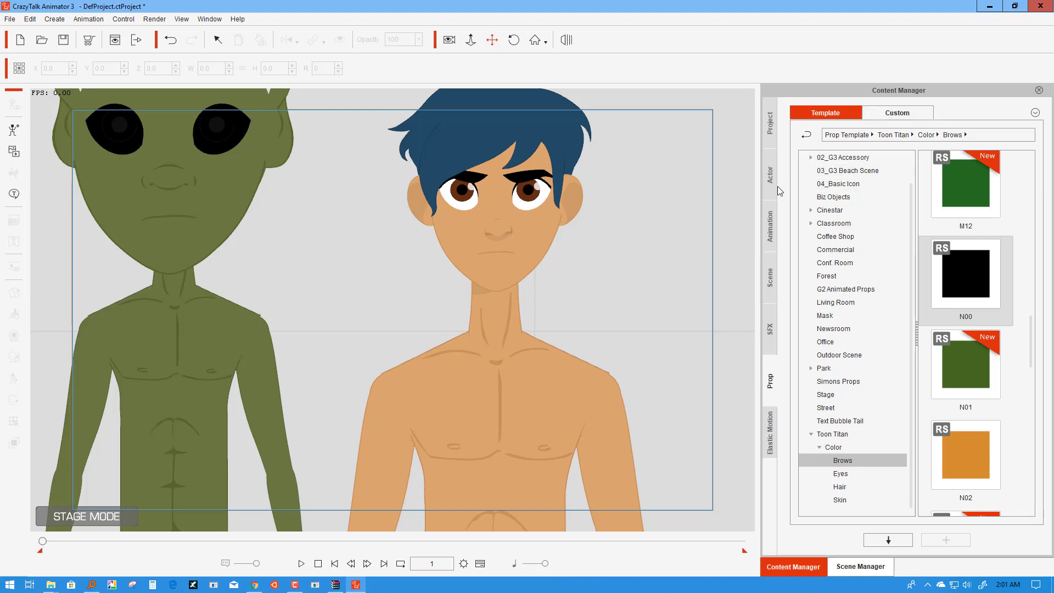
pyautogui.click(518, 206)
pyautogui.click(14, 105)
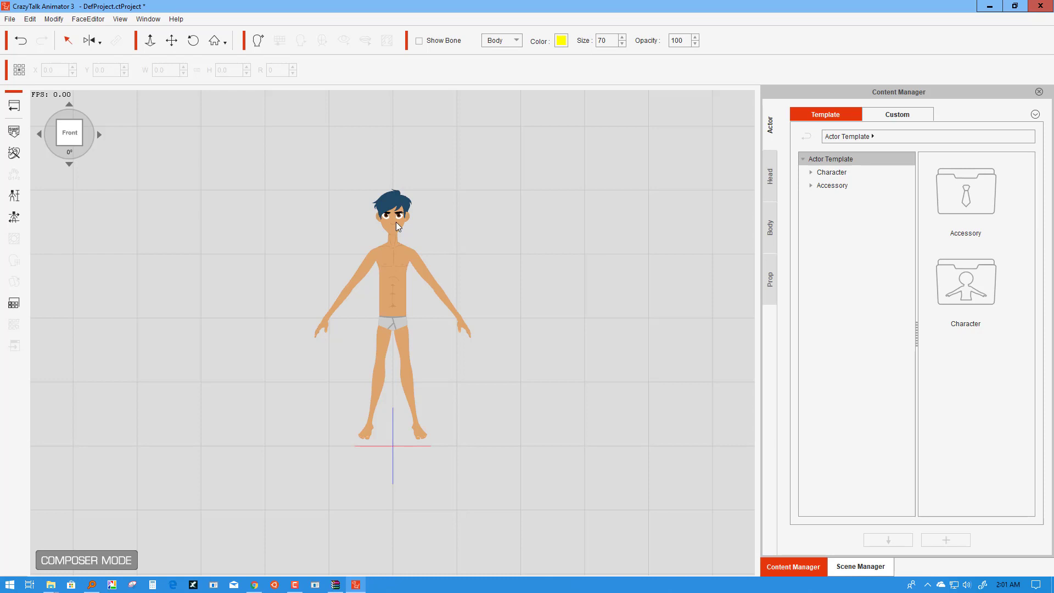
# Step: Replace Kevin's eyes with the Toon Titan K01 Black Eyelash eye template
pyautogui.click(396, 221)
pyautogui.click(150, 40)
pyautogui.moveTo(456, 308); pyautogui.dragTo(421, 77)
pyautogui.moveTo(436, 269); pyautogui.dragTo(239, 73)
pyautogui.click(171, 41)
pyautogui.moveTo(369, 149); pyautogui.dragTo(412, 401)
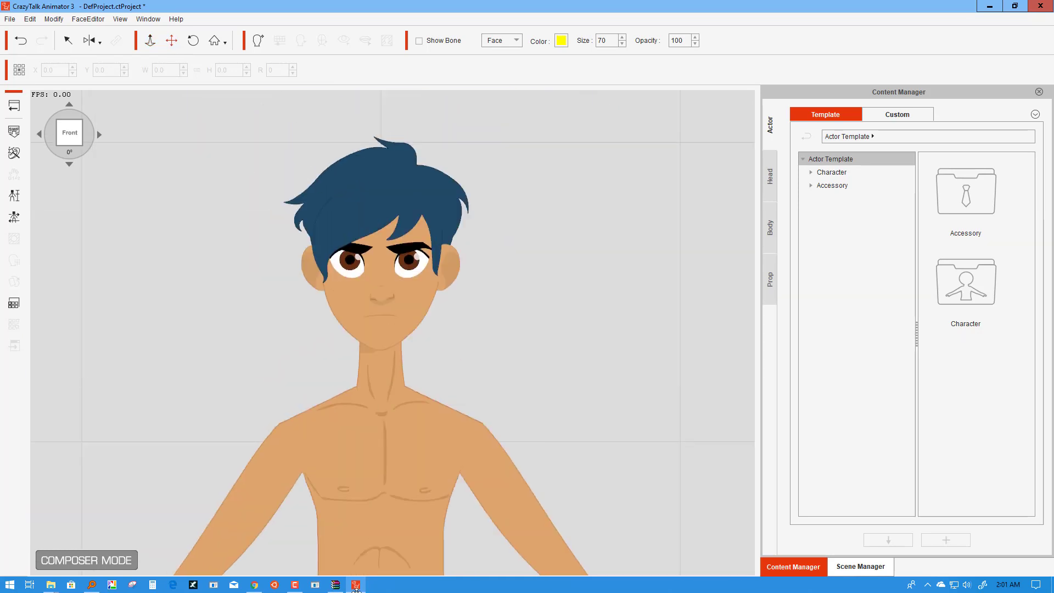
pyautogui.scroll(1, 430, 366)
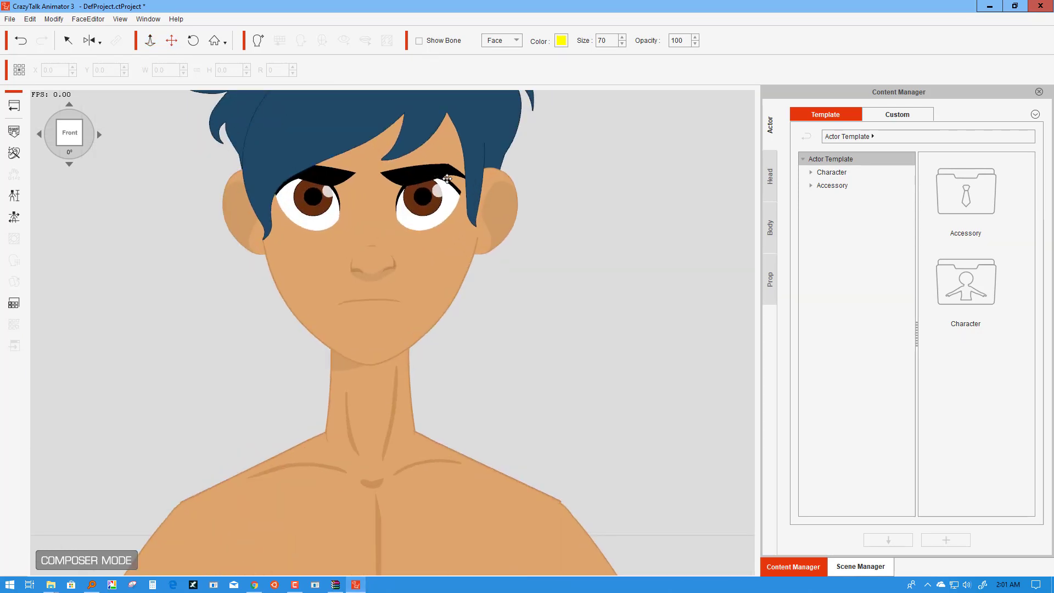
pyautogui.click(770, 181)
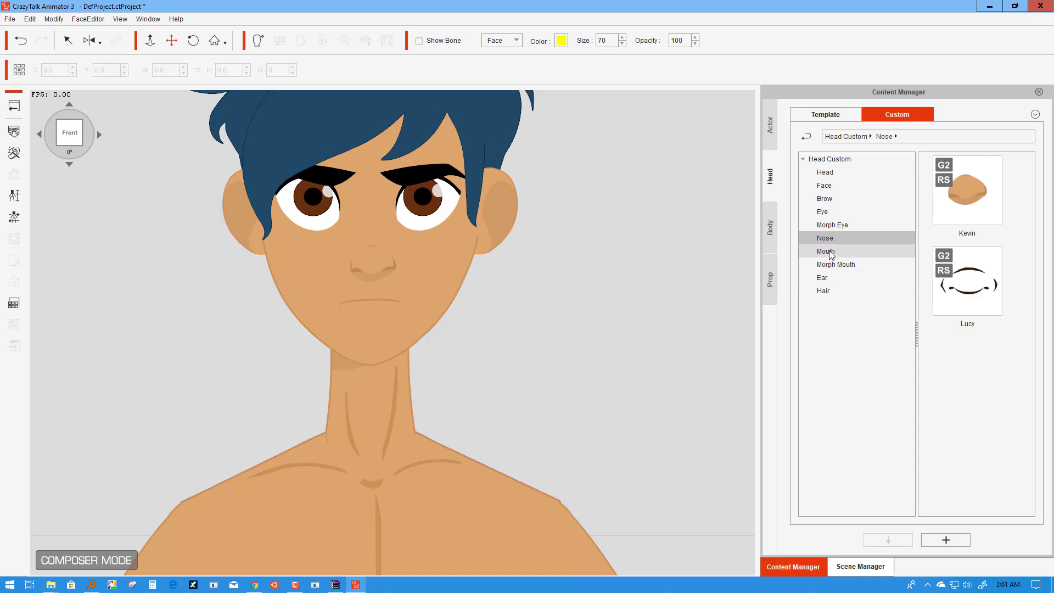
pyautogui.click(825, 200)
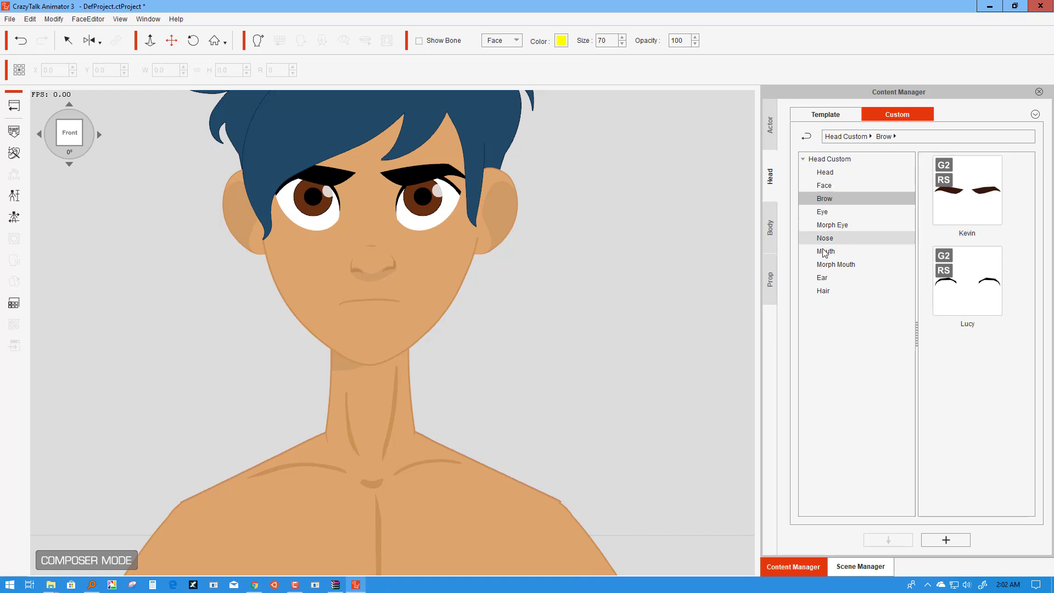
pyautogui.click(824, 212)
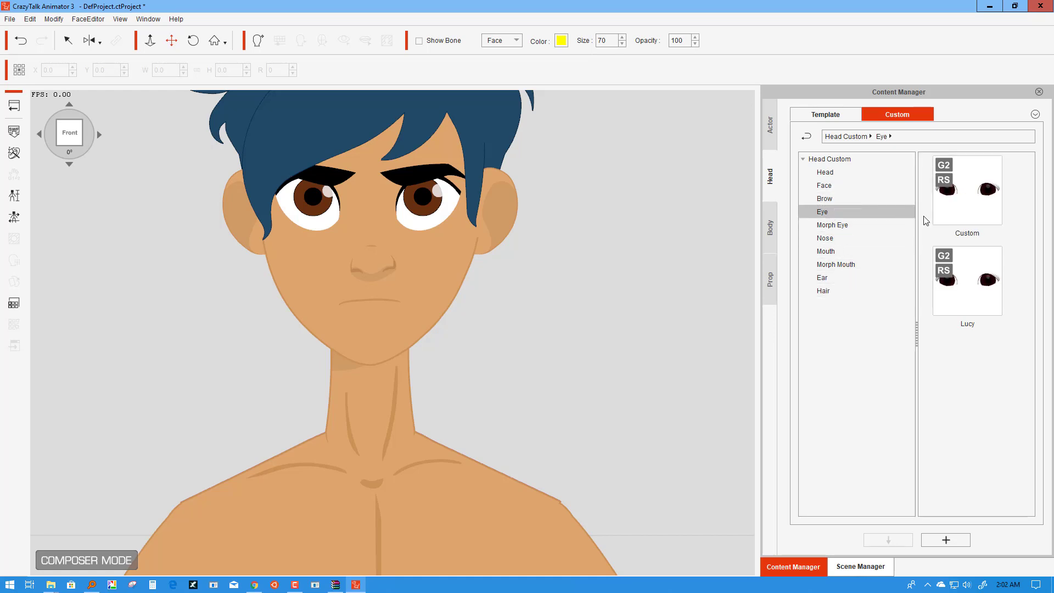
pyautogui.click(826, 115)
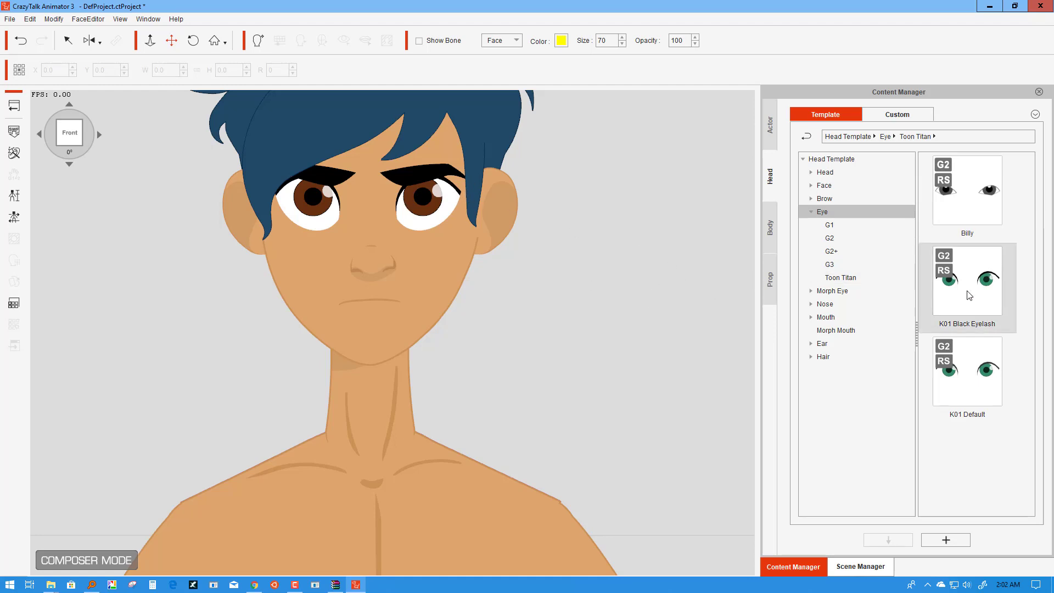
pyautogui.moveTo(971, 294); pyautogui.dragTo(421, 215)
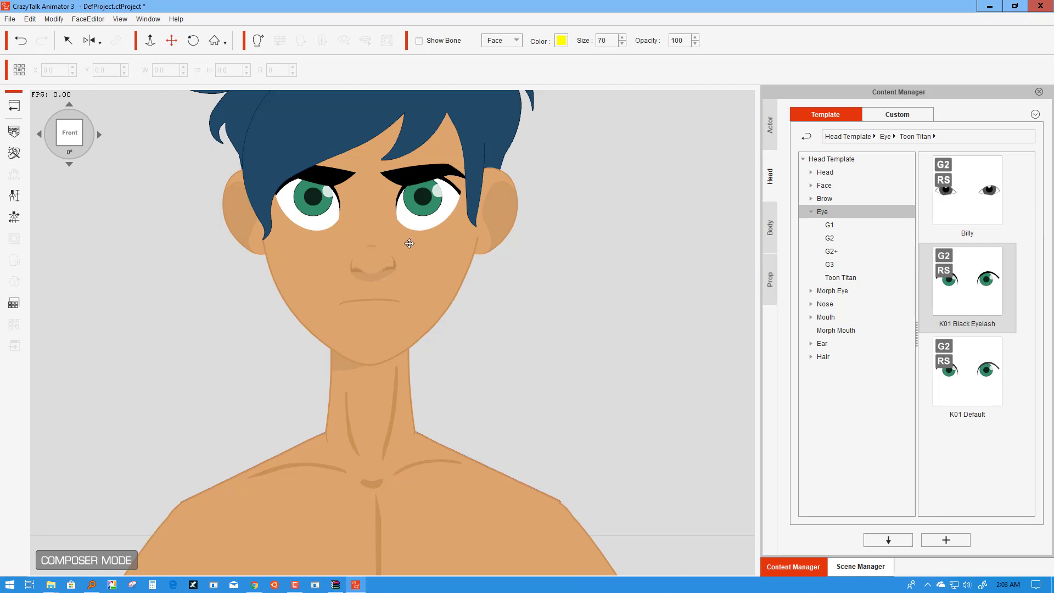
# Step: Back on the stage, recolor Kevin's eyebrows from an M09 brow swatch placed at about X 121.2, Y 156.6, and delete the swatch
pyautogui.click(17, 110)
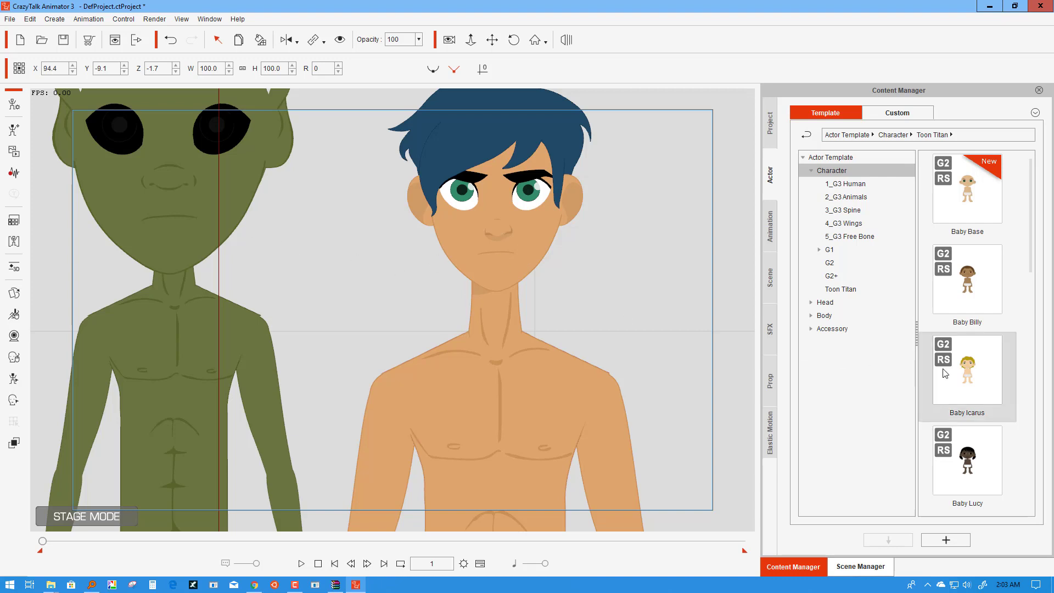
pyautogui.click(770, 382)
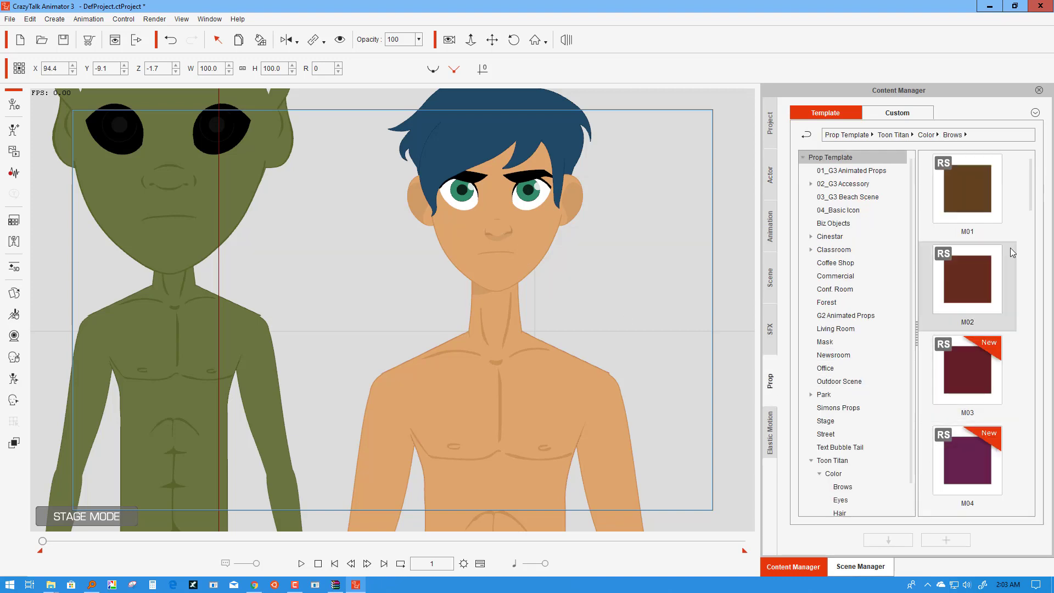
pyautogui.moveTo(1030, 186); pyautogui.dragTo(1039, 279)
pyautogui.scroll(-3, 1039, 279)
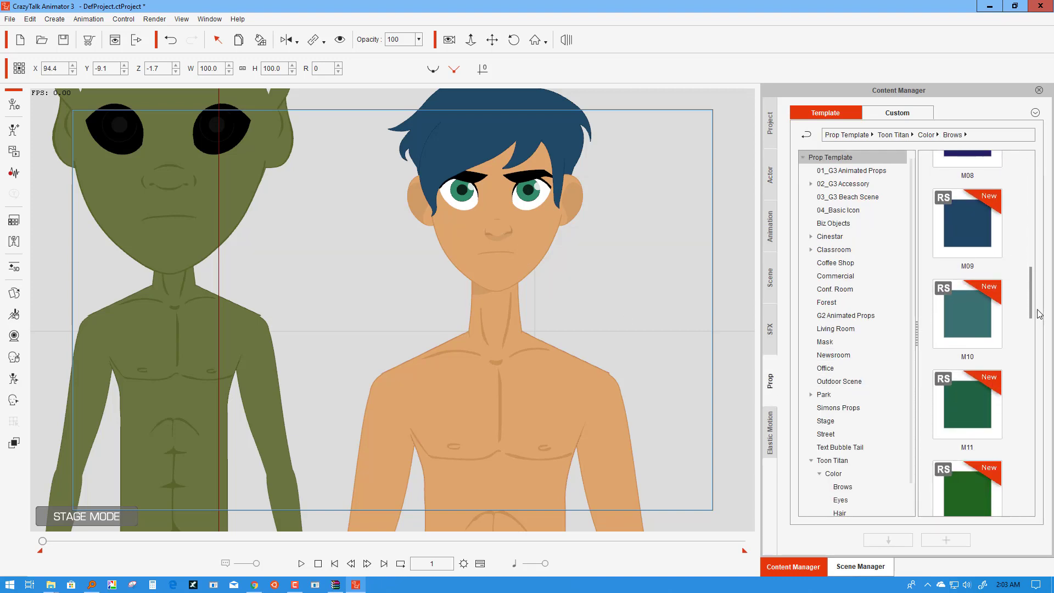
pyautogui.moveTo(980, 245); pyautogui.dragTo(680, 285)
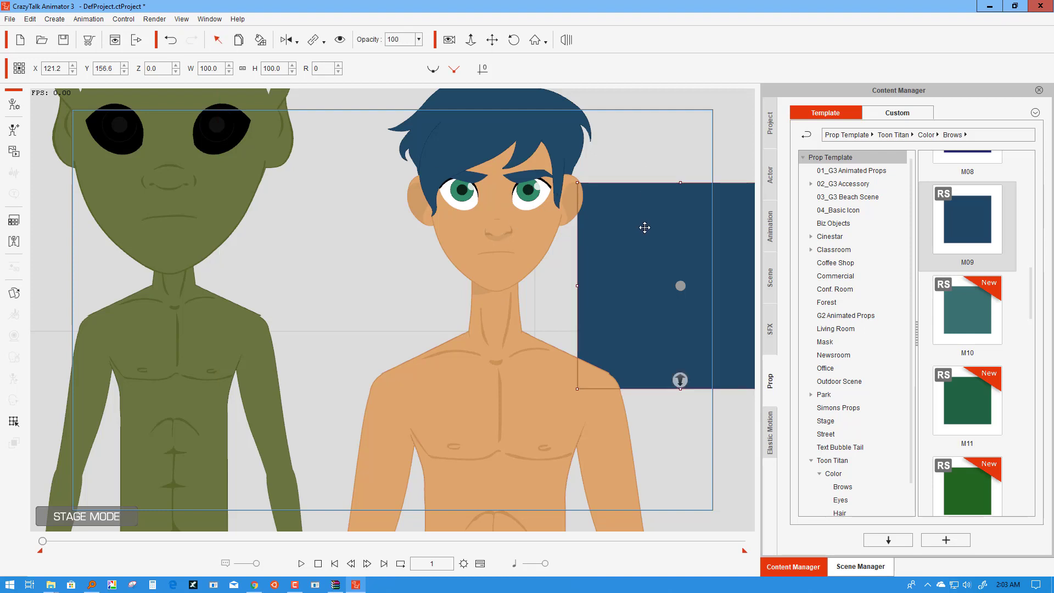
pyautogui.press('Delete')
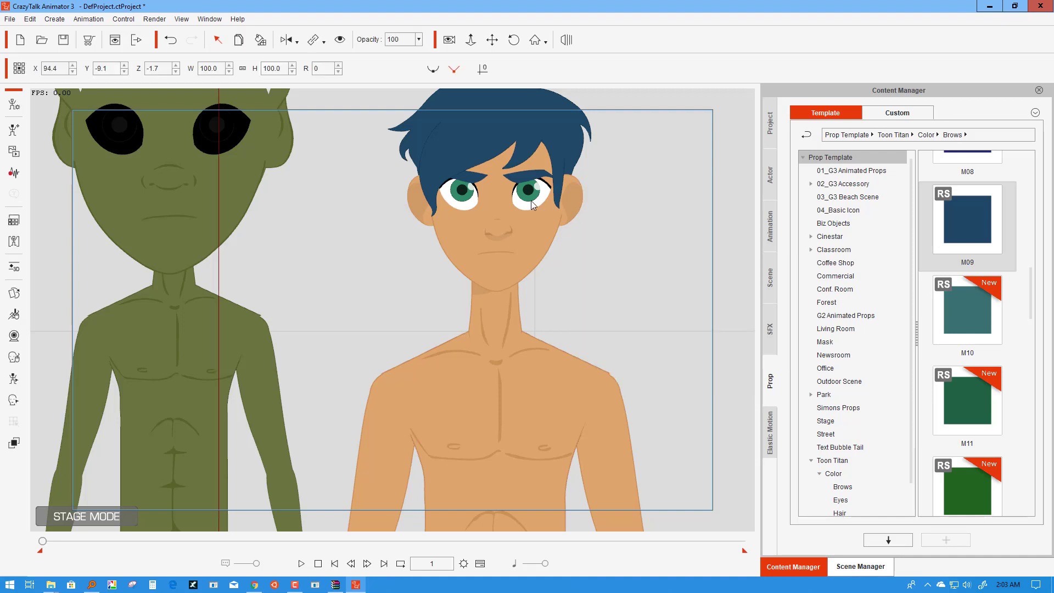
# Step: Use the Runtime Composer's face bones to scale Kevin's left eye to about 81% in width and height
pyautogui.click(15, 248)
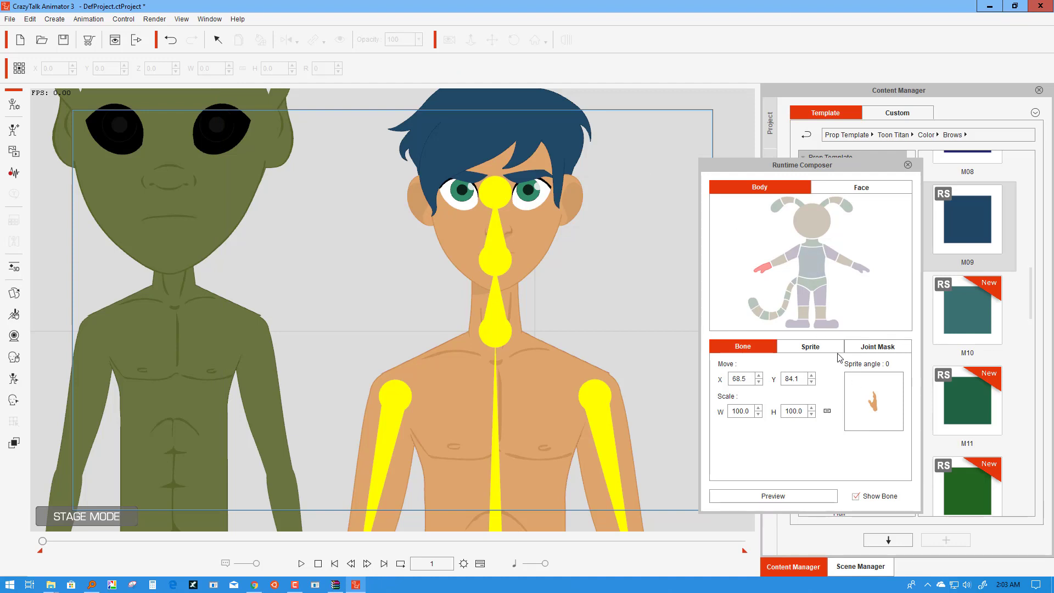
pyautogui.click(845, 188)
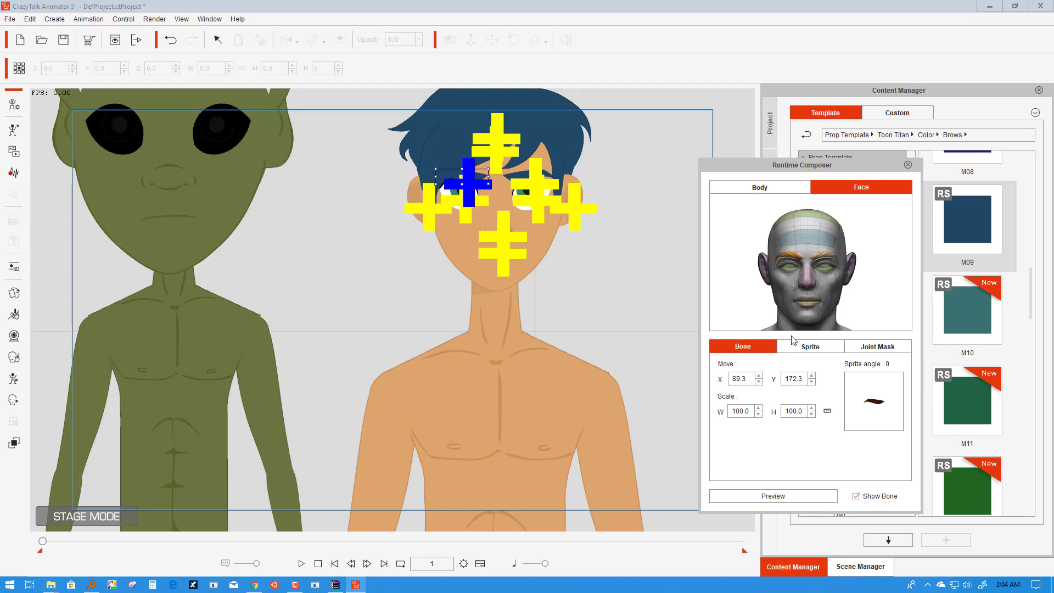
pyautogui.click(827, 270)
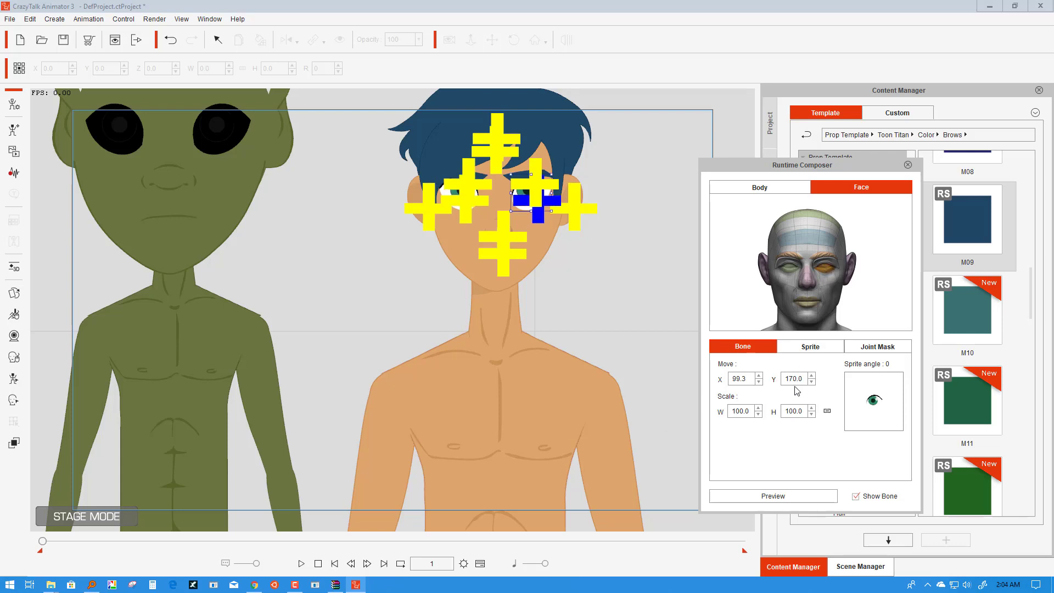
pyautogui.click(554, 173)
pyautogui.moveTo(554, 173); pyautogui.dragTo(552, 178)
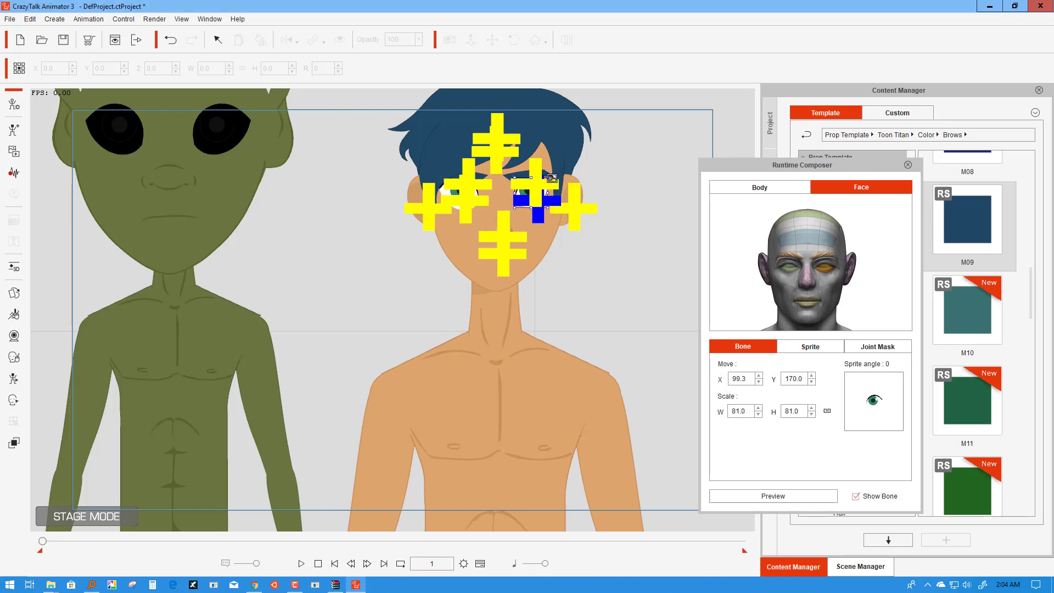
# Step: Scale Kevin's right eye to about 75.3% in width and height and close the Runtime Composer
pyautogui.click(453, 199)
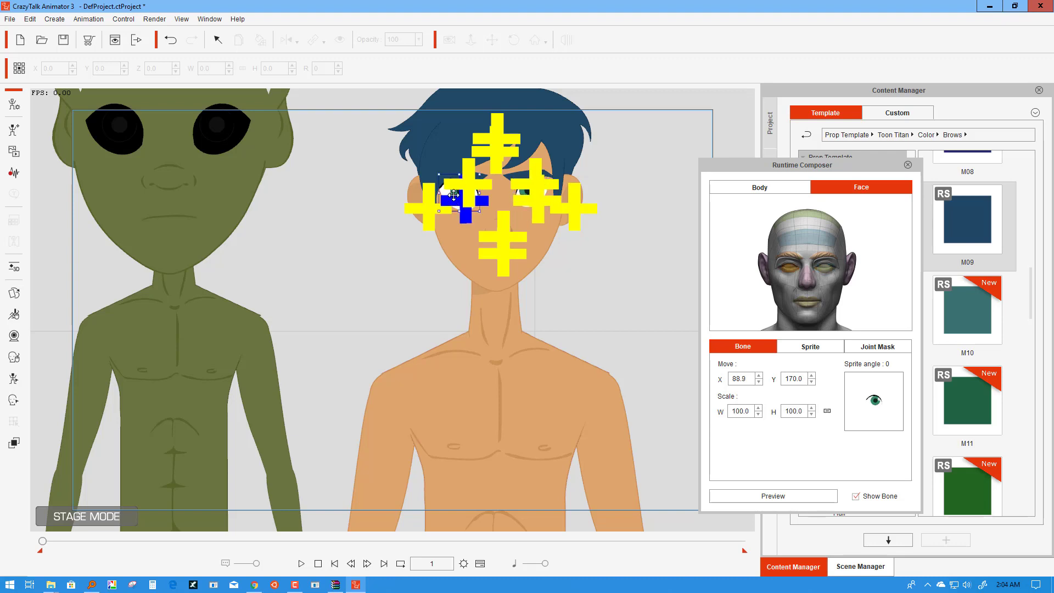
pyautogui.moveTo(481, 174); pyautogui.dragTo(478, 181)
pyautogui.click(827, 411)
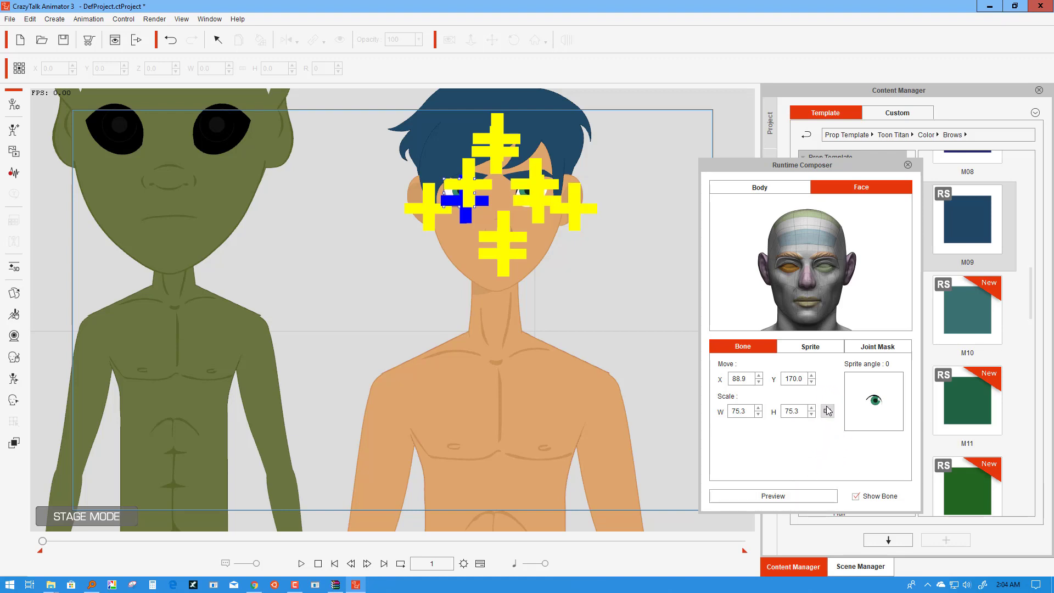
pyautogui.click(807, 352)
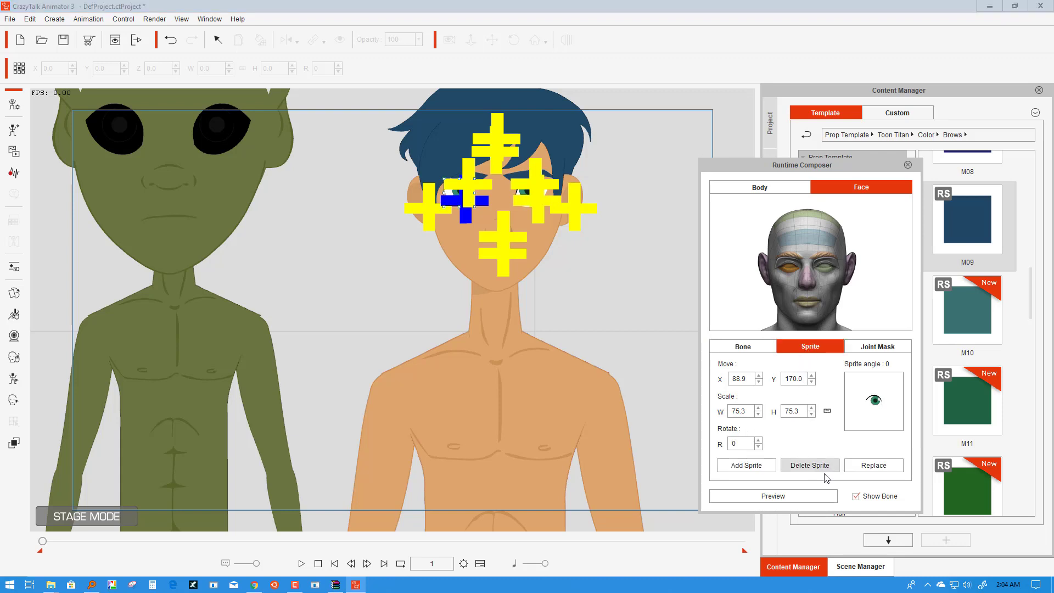
pyautogui.click(749, 352)
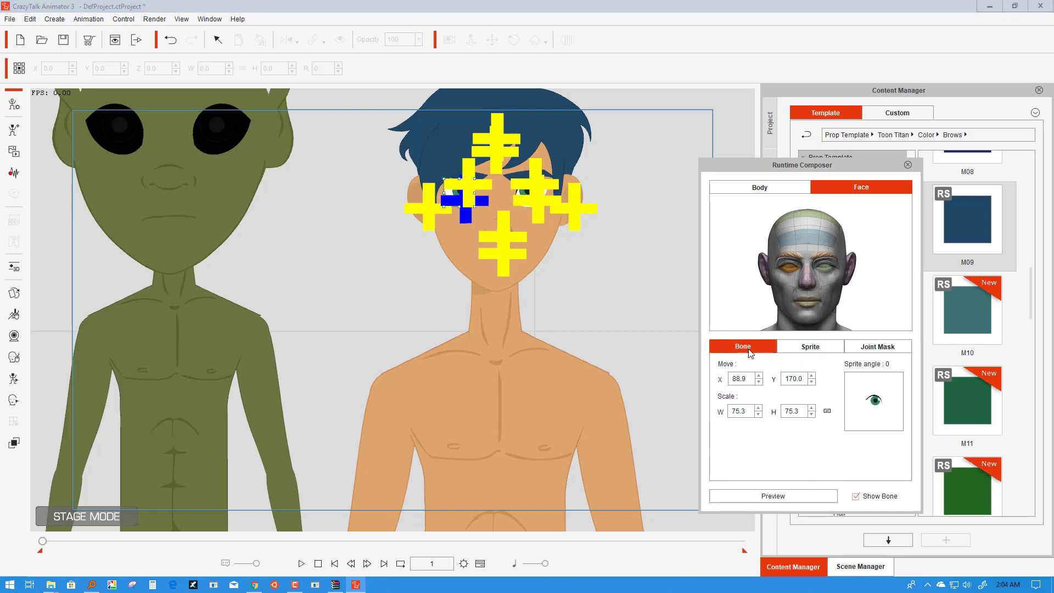
pyautogui.click(908, 165)
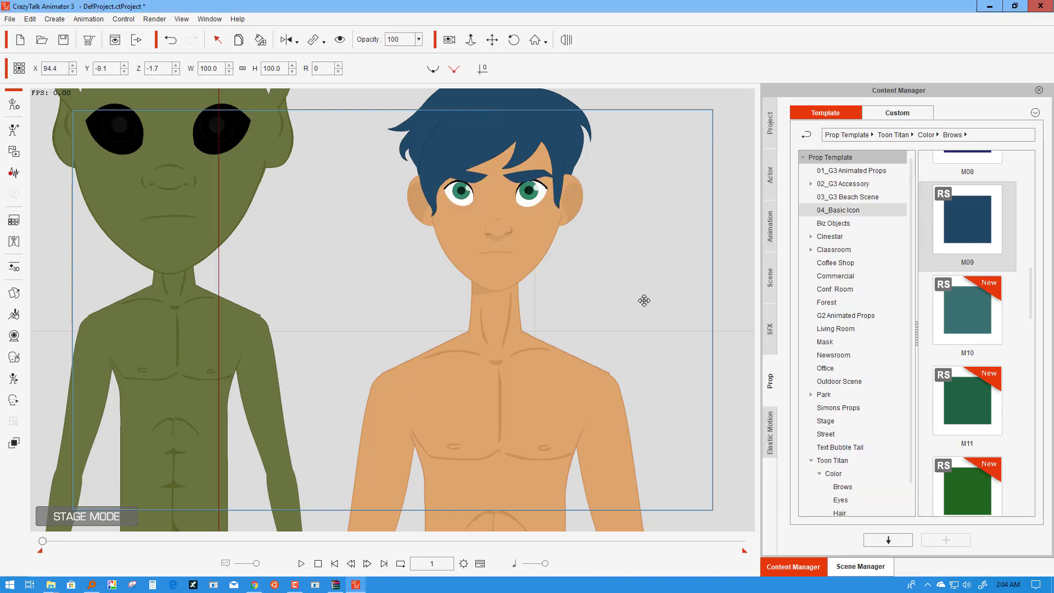
# Step: Move Kevin up and away from the three green aliens, to about X 132.5, Y 45.4
pyautogui.click(622, 270)
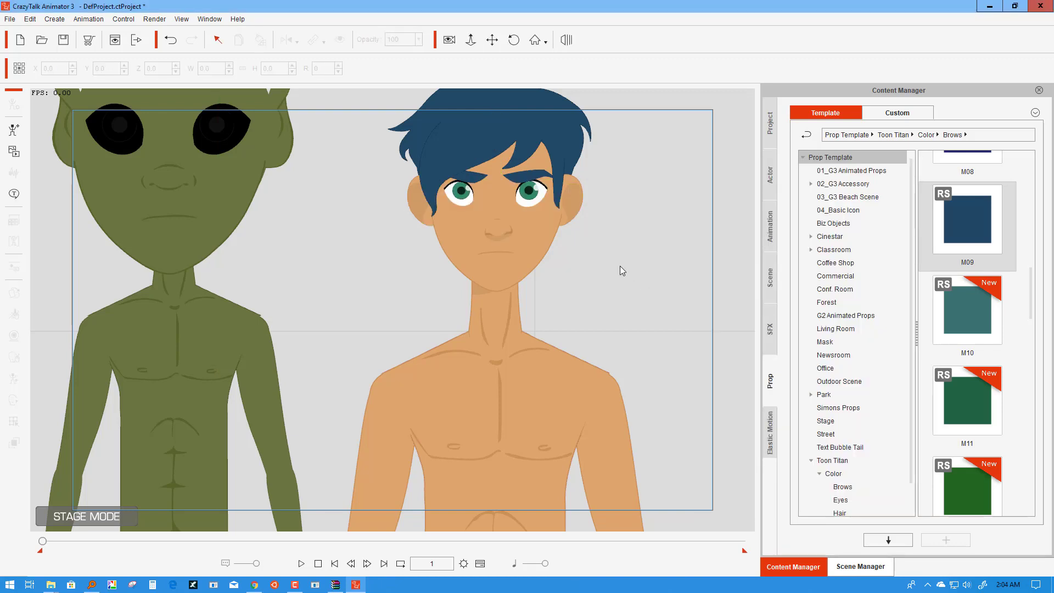
pyautogui.scroll(-5, 596, 277)
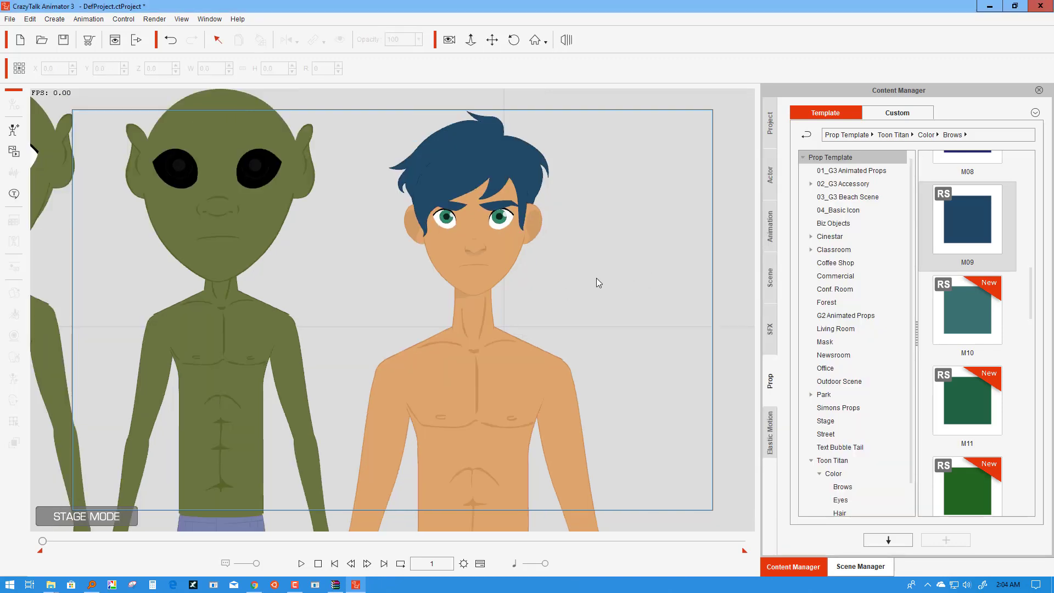
pyautogui.scroll(-4, 592, 292)
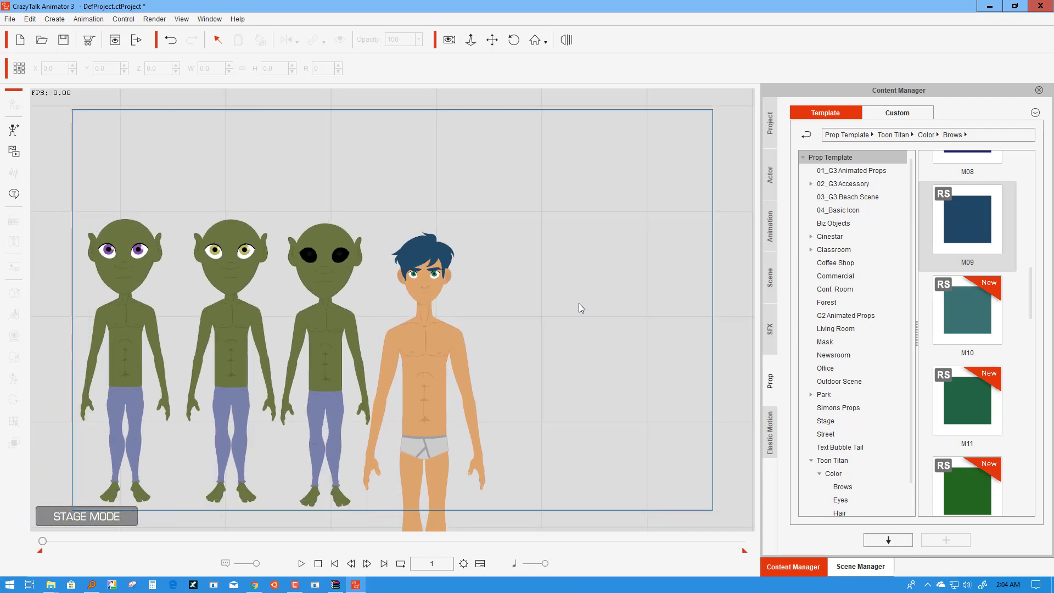
pyautogui.click(423, 294)
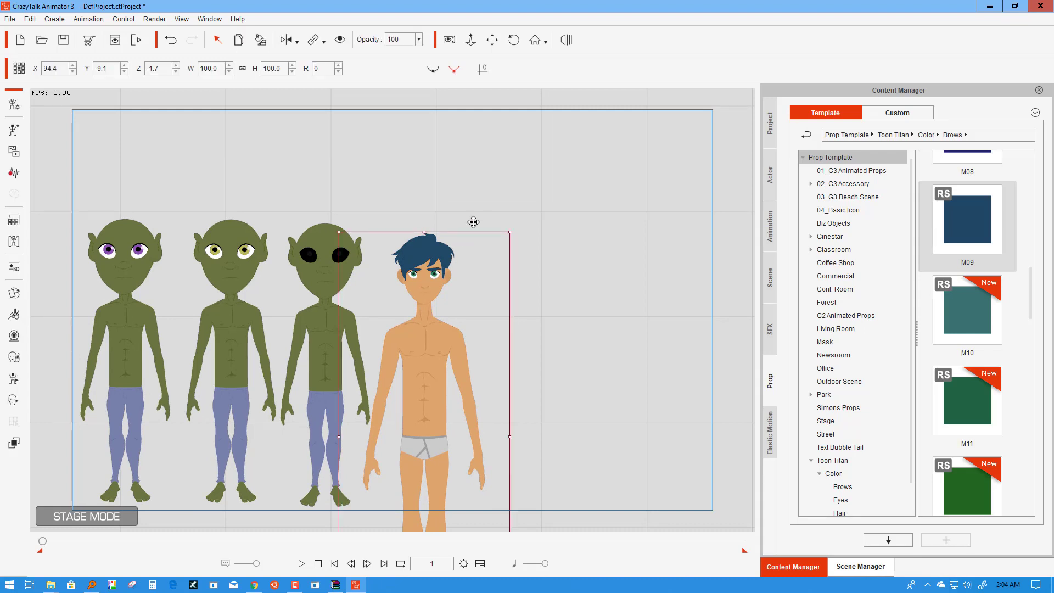
pyautogui.moveTo(473, 222); pyautogui.dragTo(506, 170)
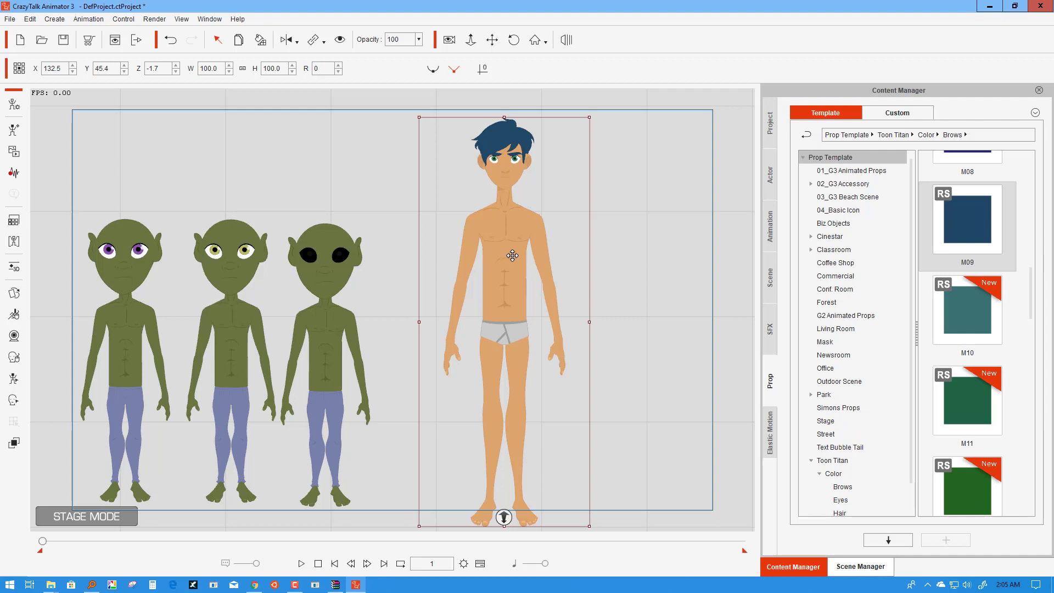
# Step: Reduce the animator to a smaller window and minimize the WinRAR, browser and file folder windows to reveal the desktop
pyautogui.click(1014, 6)
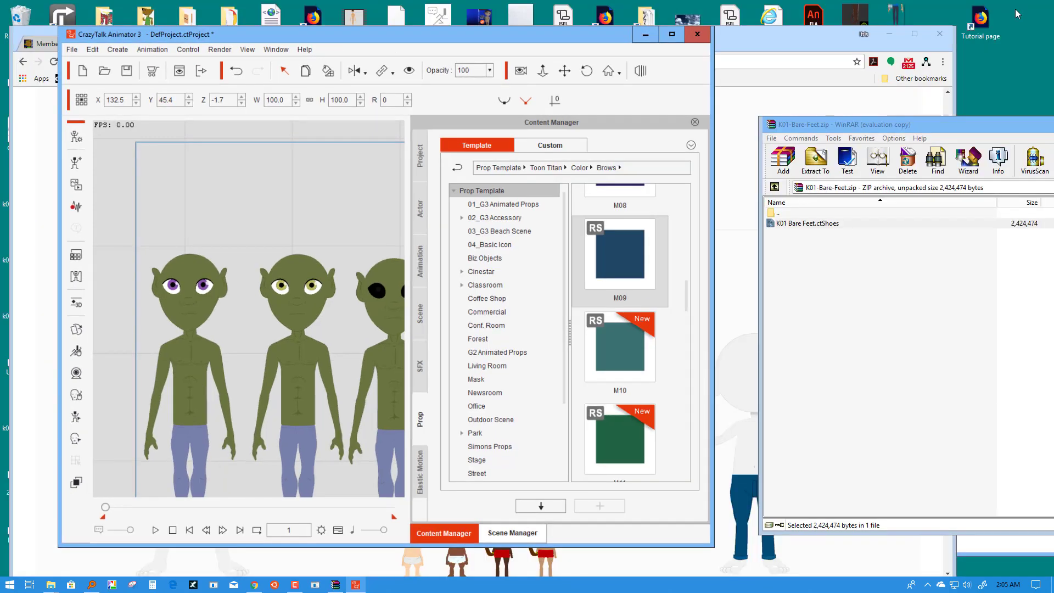
pyautogui.doubleClick(920, 126)
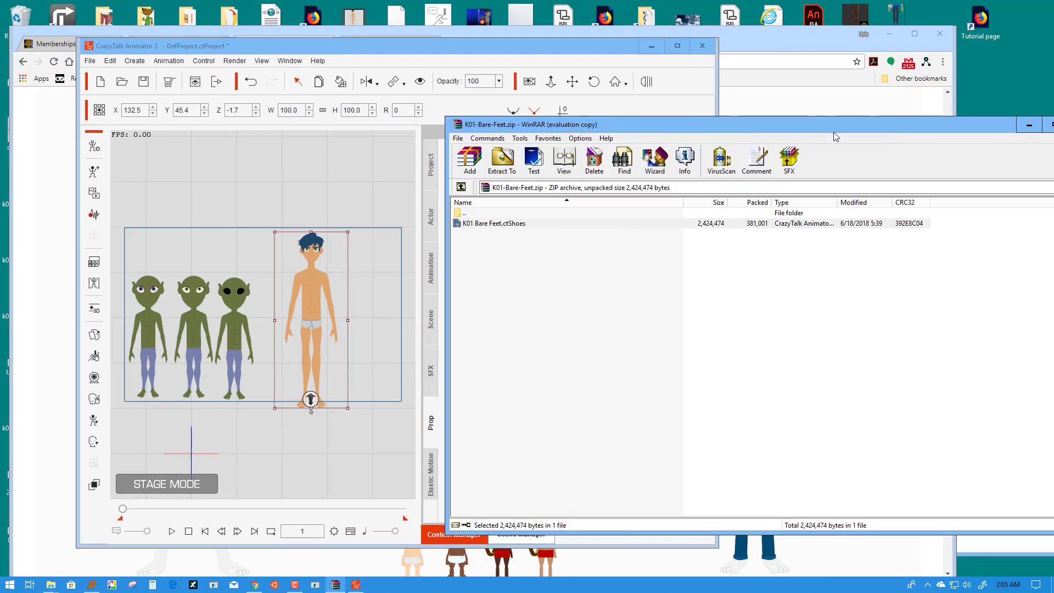
pyautogui.moveTo(950, 124); pyautogui.dragTo(665, 124)
pyautogui.click(794, 124)
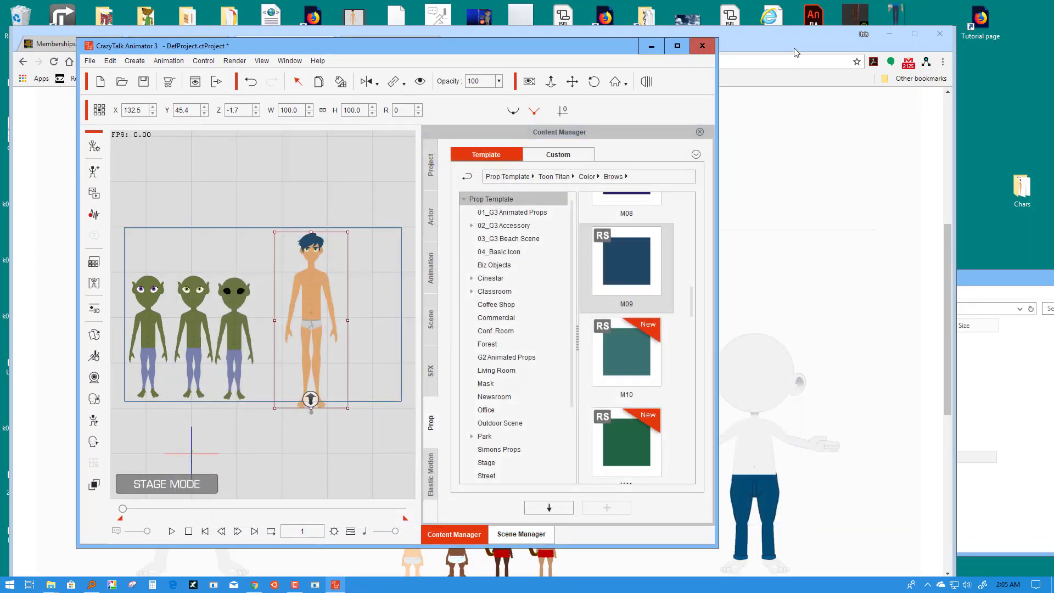
pyautogui.click(829, 57)
pyautogui.click(889, 34)
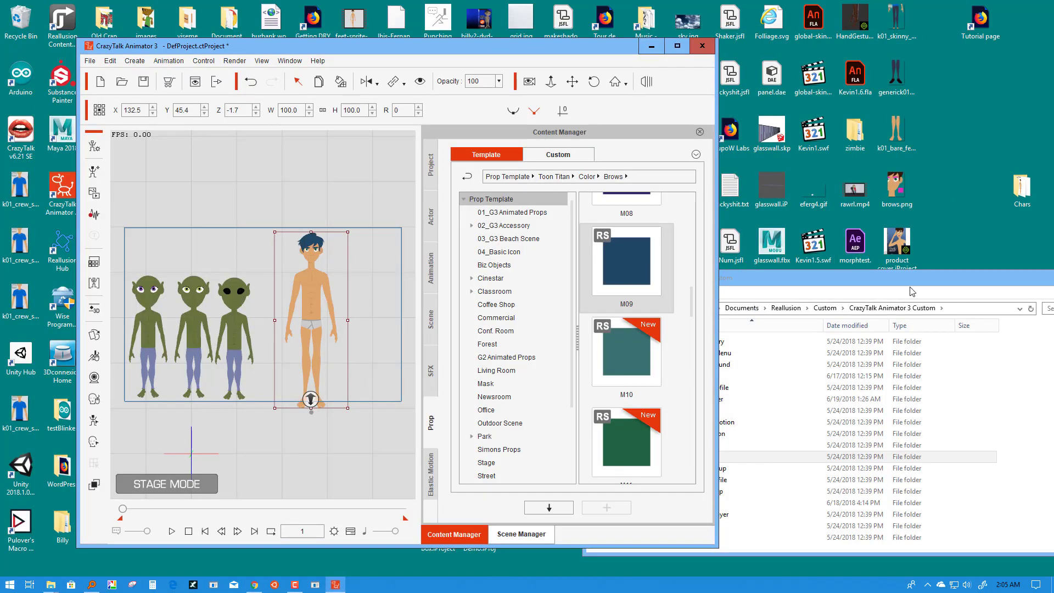
pyautogui.click(767, 251)
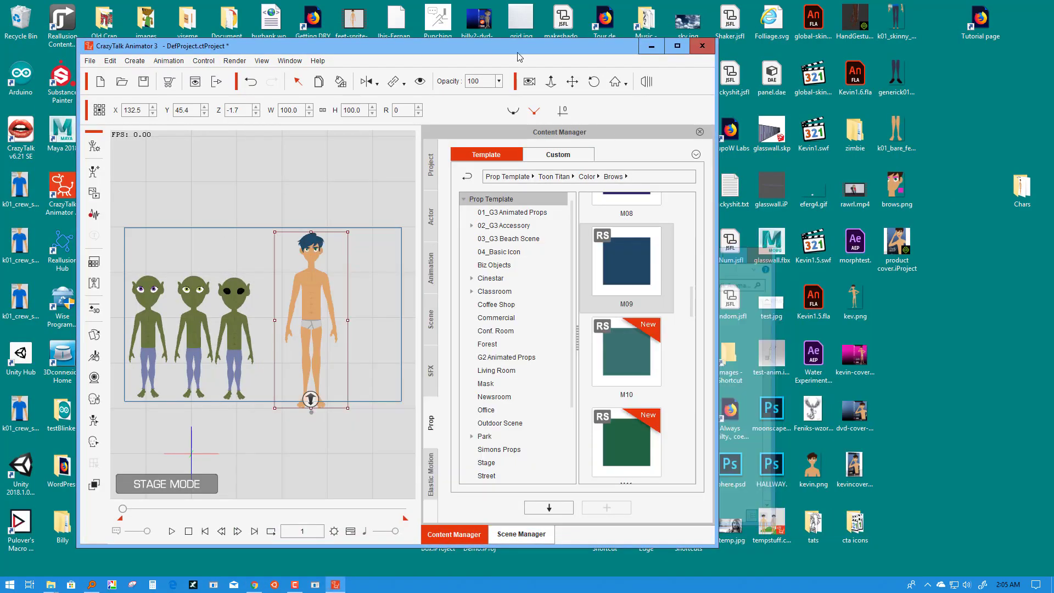
# Step: Maximize the animator, switch to Everything, search for hogarth, and place the results window clear of Kevin
pyautogui.moveTo(512, 48); pyautogui.dragTo(807, 41)
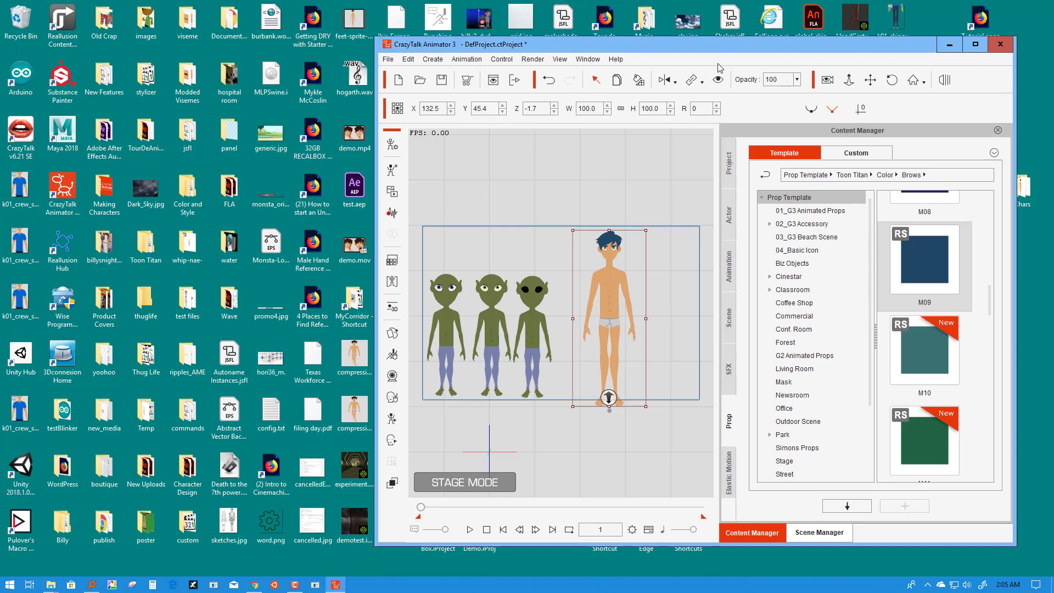
pyautogui.doubleClick(724, 46)
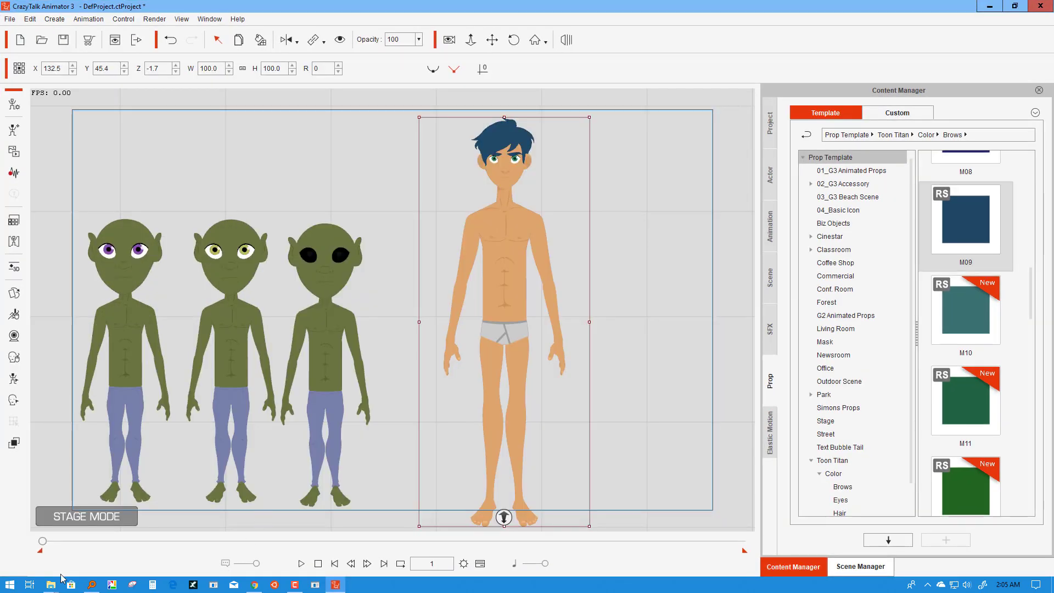
pyautogui.click(92, 585)
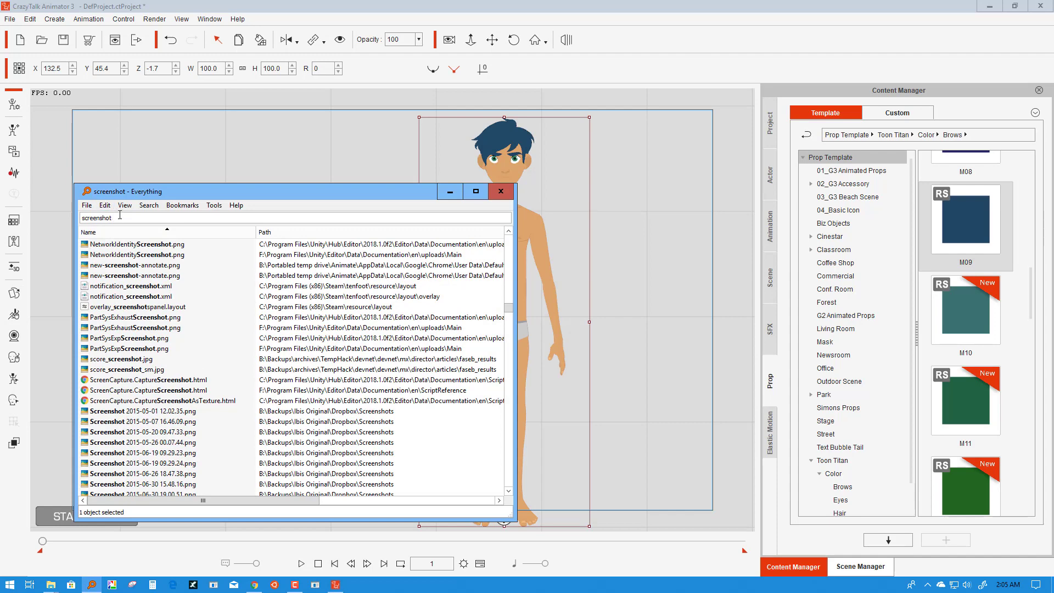
pyautogui.moveTo(120, 215); pyautogui.dragTo(48, 213)
pyautogui.write('hogarth')
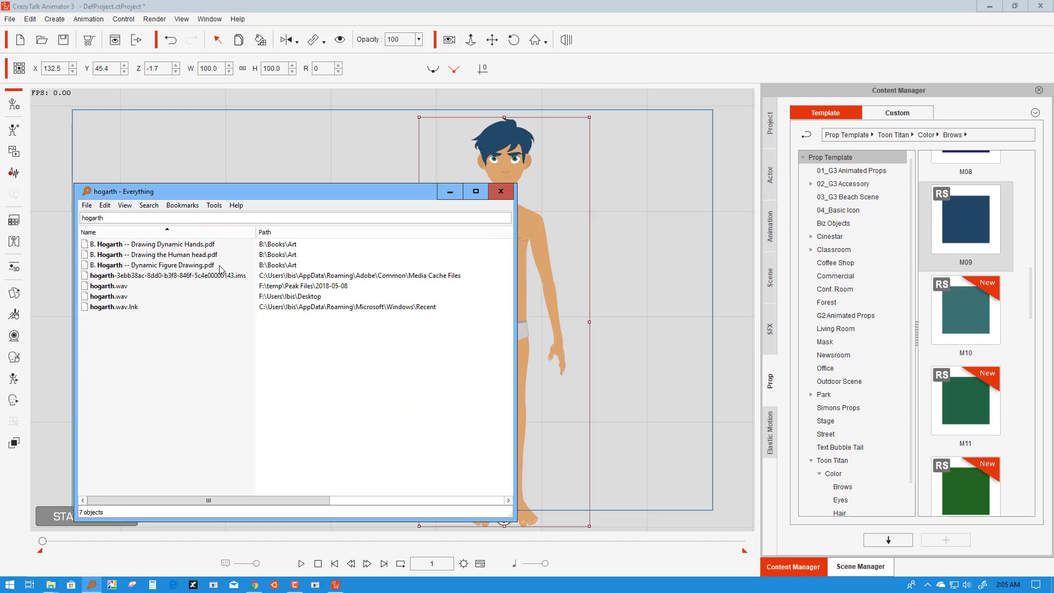
pyautogui.click(125, 286)
pyautogui.moveTo(167, 186); pyautogui.dragTo(870, 233)
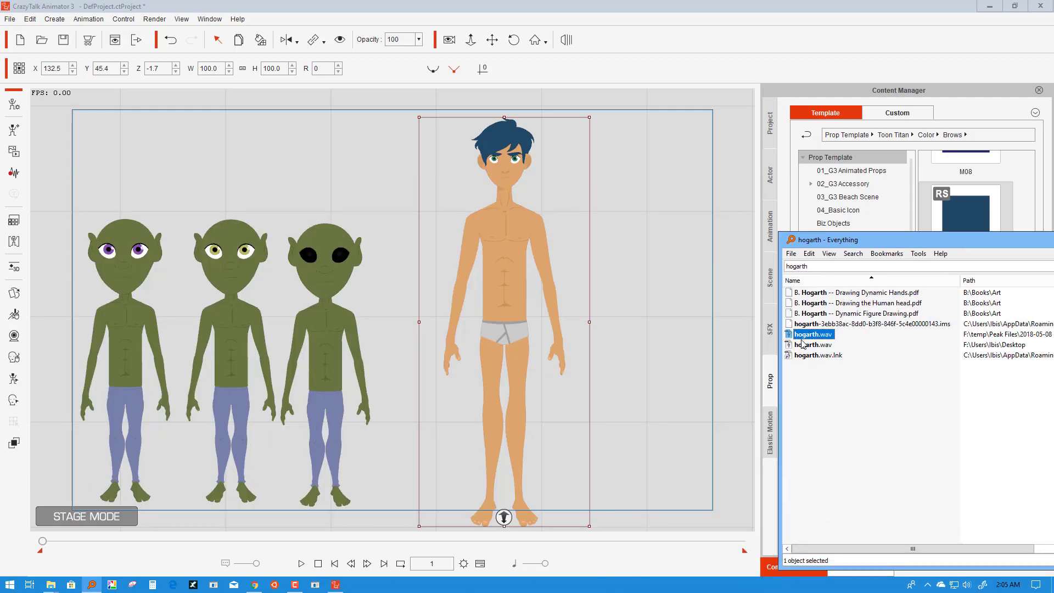
# Step: Try to apply the hogarth.wav copy from the temp Peak Files folder to Kevin as a voice clip
pyautogui.moveTo(798, 335); pyautogui.dragTo(510, 266)
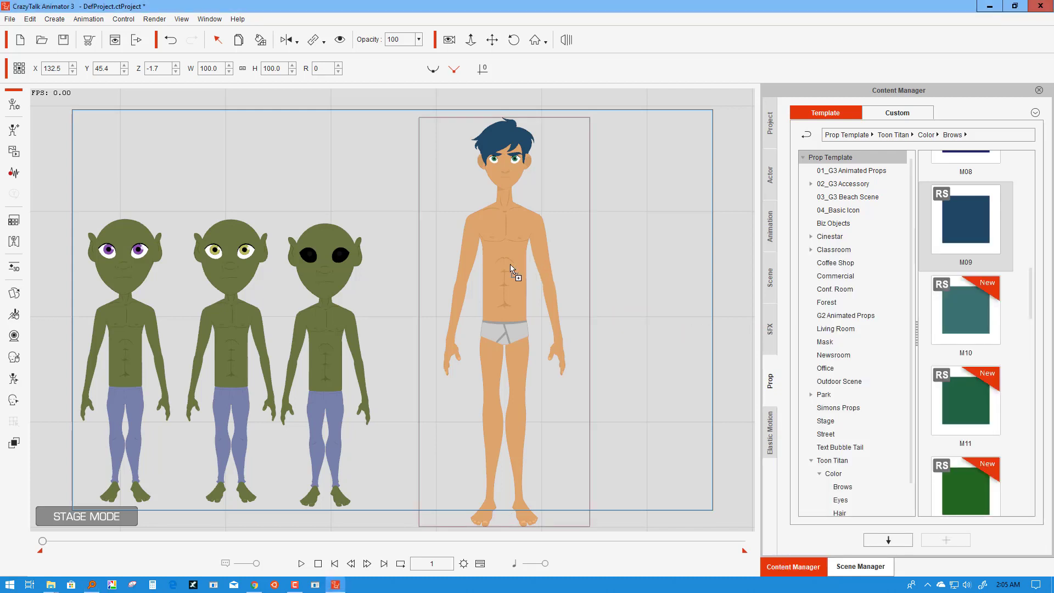
pyautogui.click(537, 320)
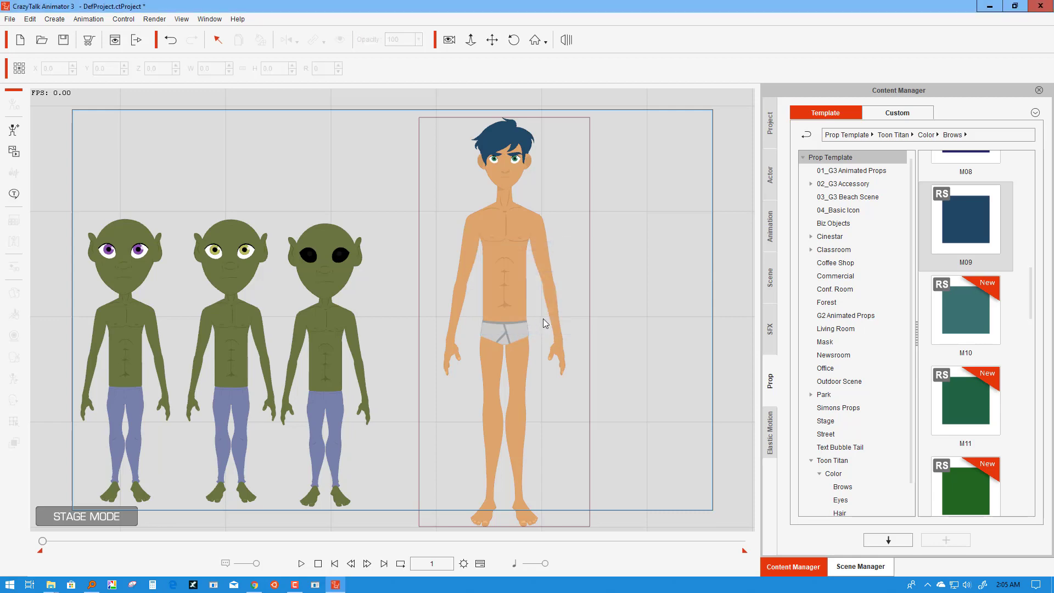
# Step: Shrink the animator window, return to the Everything results, and import the desktop copy of hogarth.wav onto Kevin as his voice
pyautogui.click(1014, 6)
pyautogui.click(1041, 432)
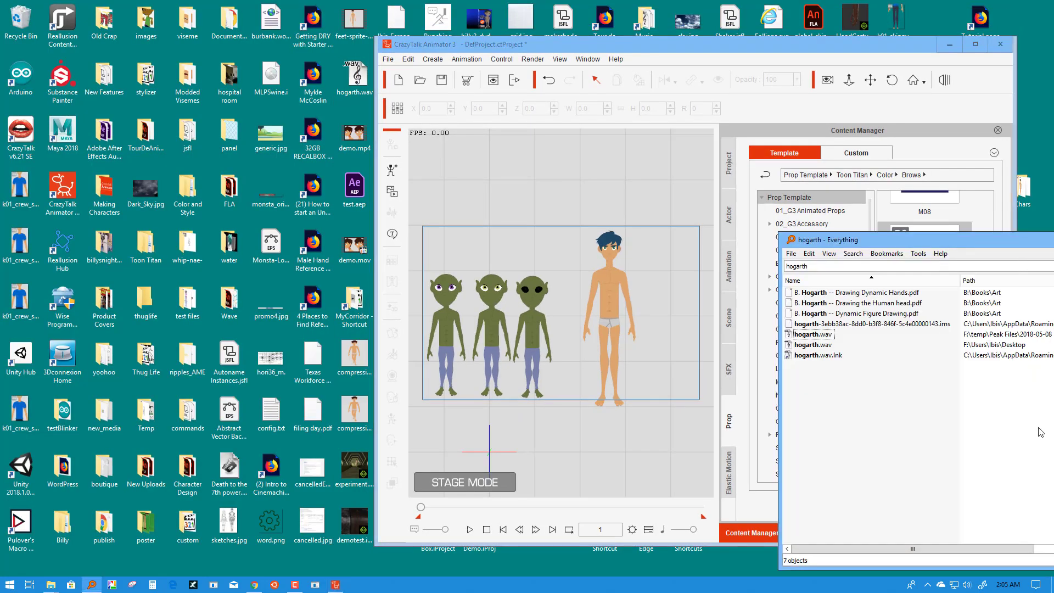
pyautogui.click(807, 347)
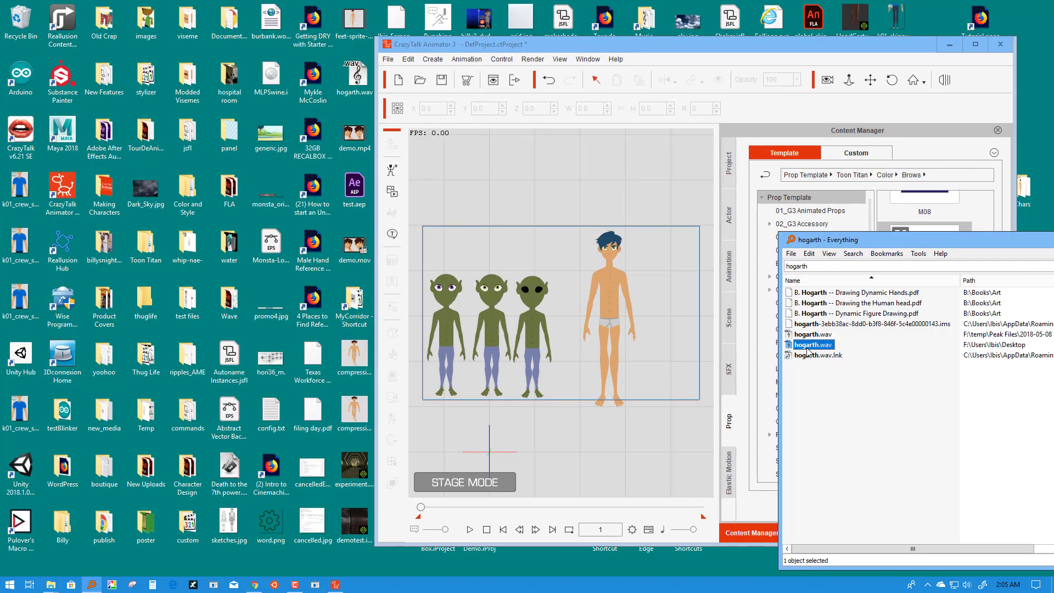
pyautogui.rightClick(807, 349)
pyautogui.click(796, 385)
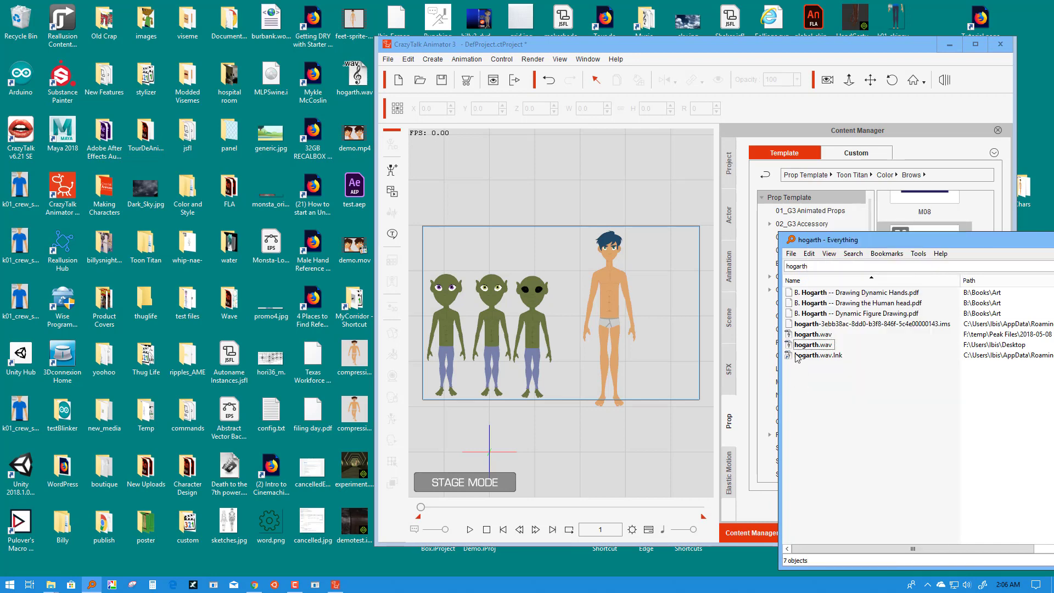
pyautogui.moveTo(805, 345); pyautogui.dragTo(611, 304)
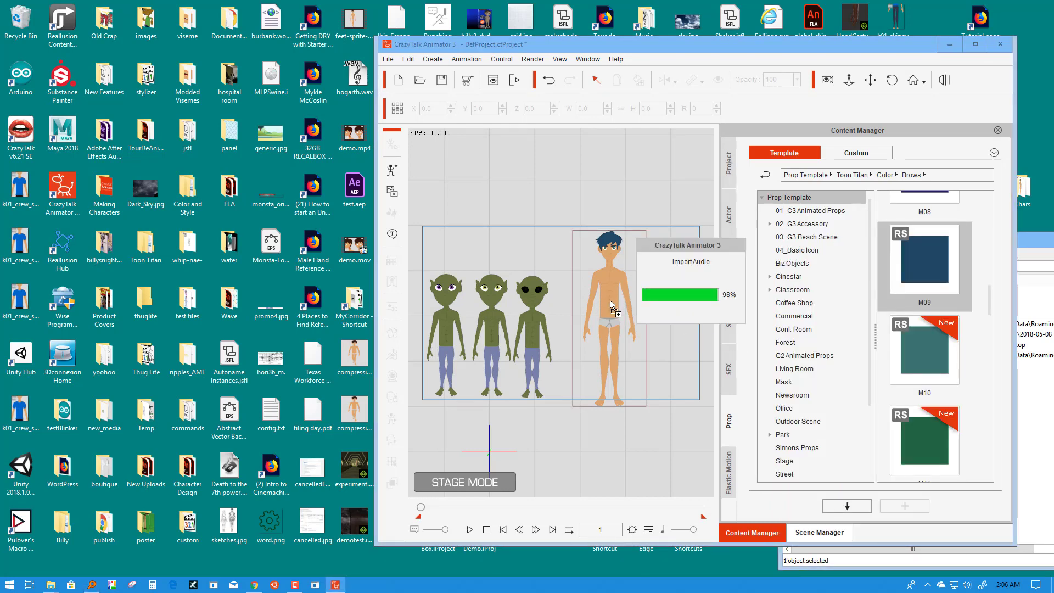
# Step: Play back the scene with the animator maximized to preview Kevin's lip-sync, and stop the playback
pyautogui.press('space')
pyautogui.doubleClick(755, 48)
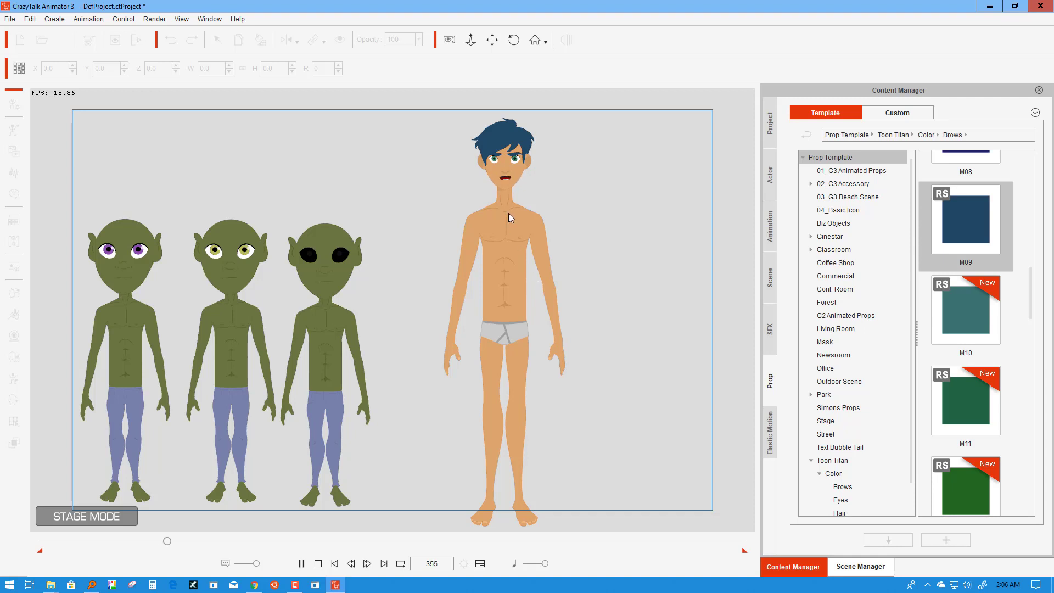
pyautogui.press('space')
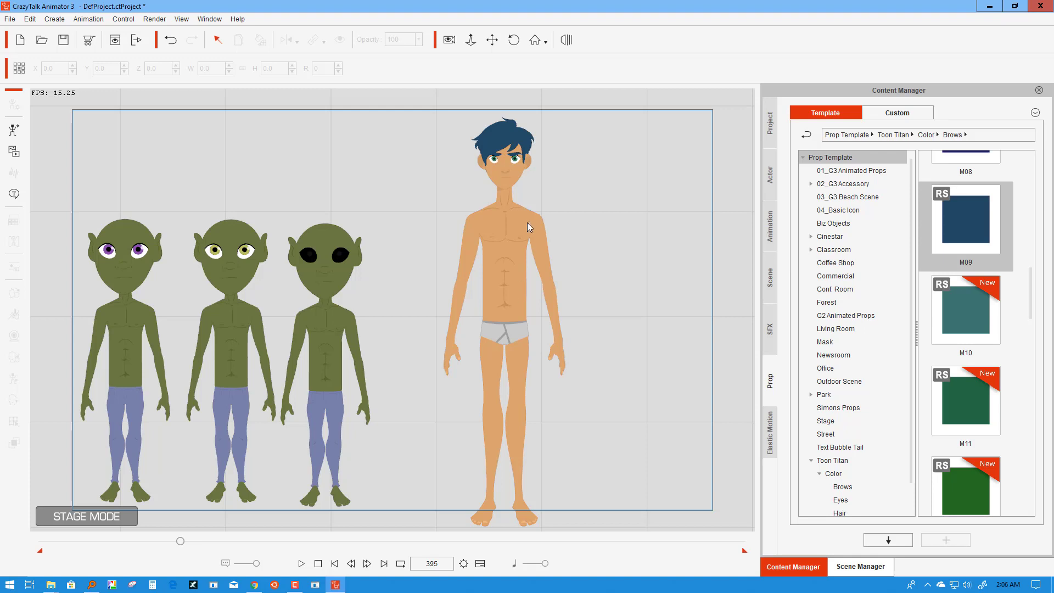
# Step: Show the Timeline for Kevin, display his Face tracks, and expand the Voice Clip track
pyautogui.click(509, 186)
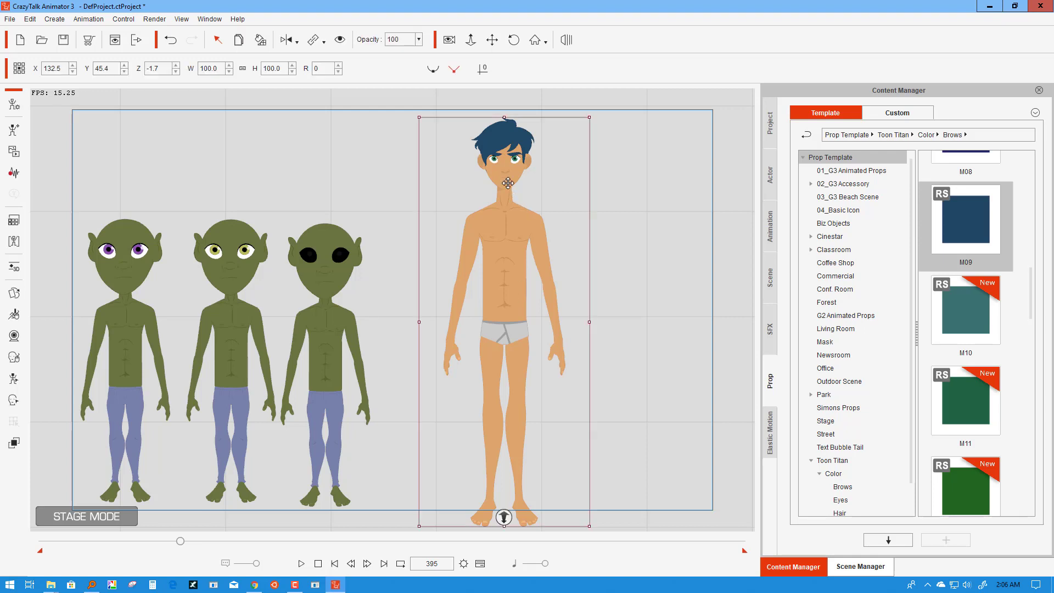
pyautogui.click(481, 563)
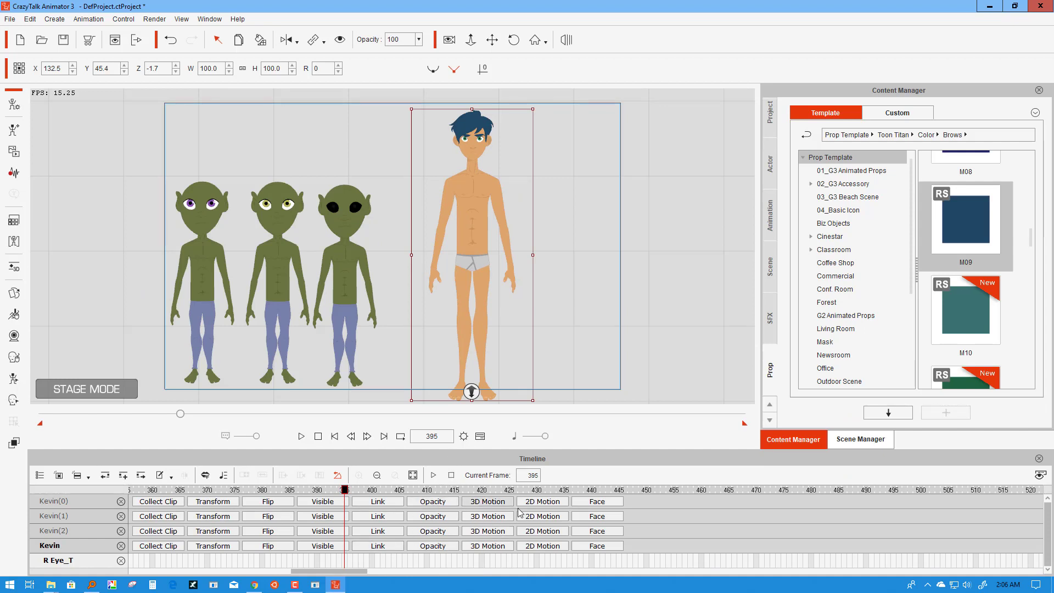
pyautogui.click(542, 490)
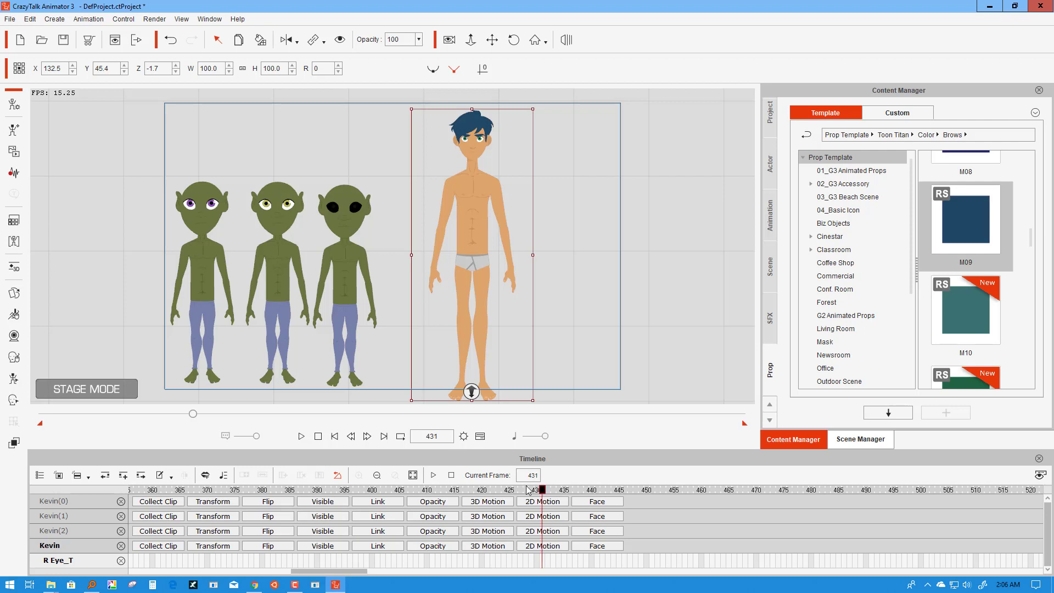
pyautogui.moveTo(527, 490); pyautogui.dragTo(443, 490)
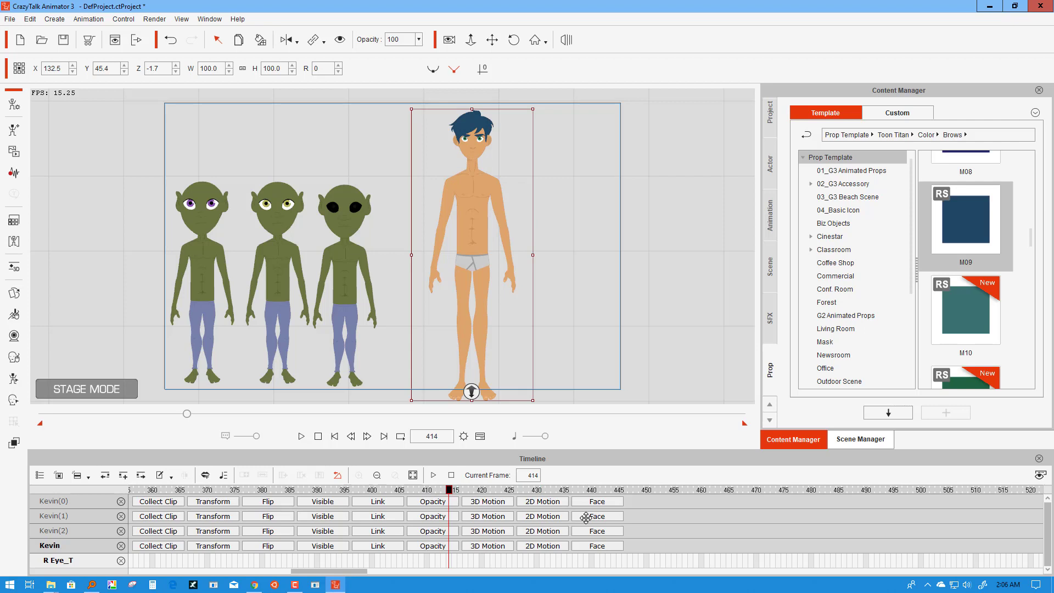
pyautogui.click(592, 546)
pyautogui.scroll(-1, 516, 532)
pyautogui.scroll(-1, 516, 532)
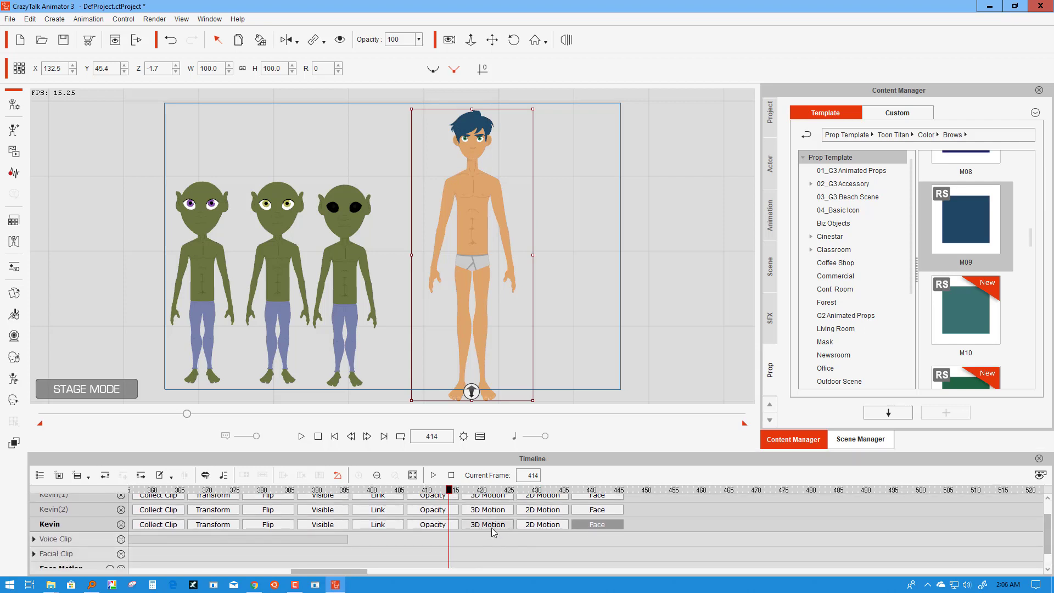
pyautogui.click(267, 539)
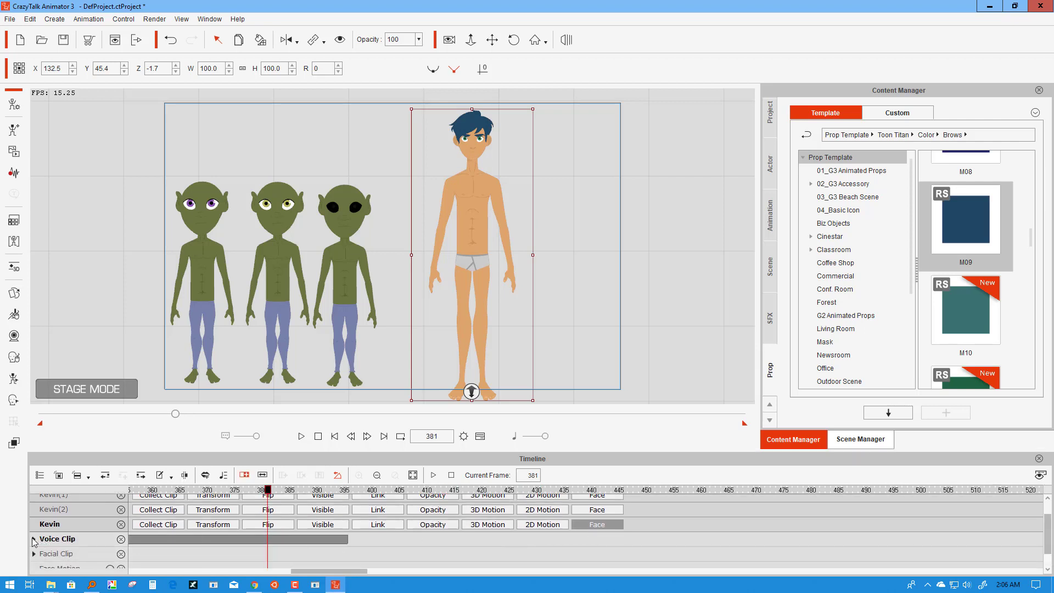
pyautogui.click(34, 539)
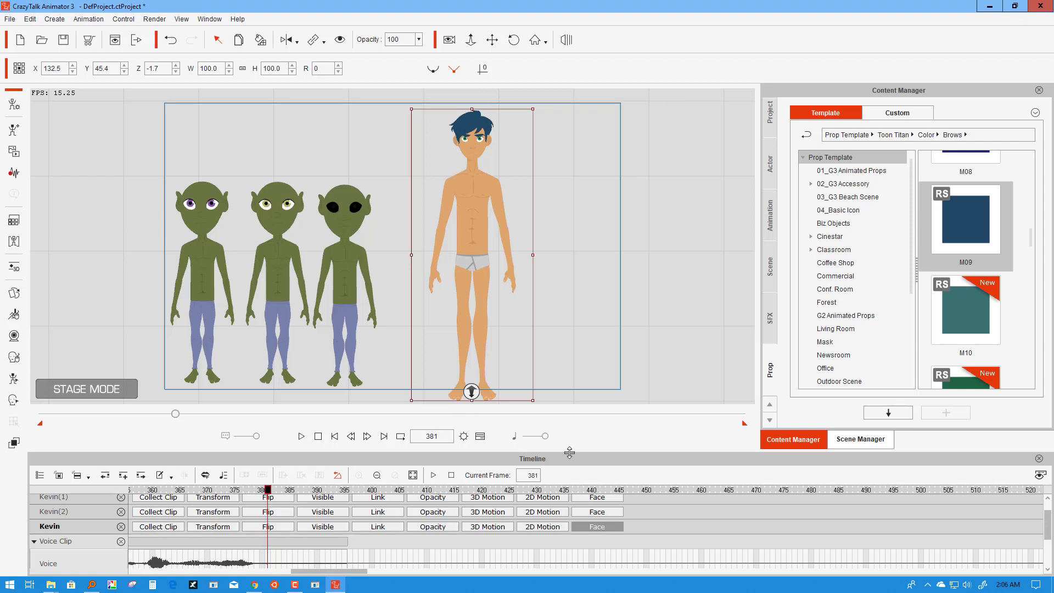
# Step: Enlarge the Timeline to show Kevin's Voice and Lips tracks, starting from the beginning of the voice clip
pyautogui.moveTo(567, 452); pyautogui.dragTo(565, 346)
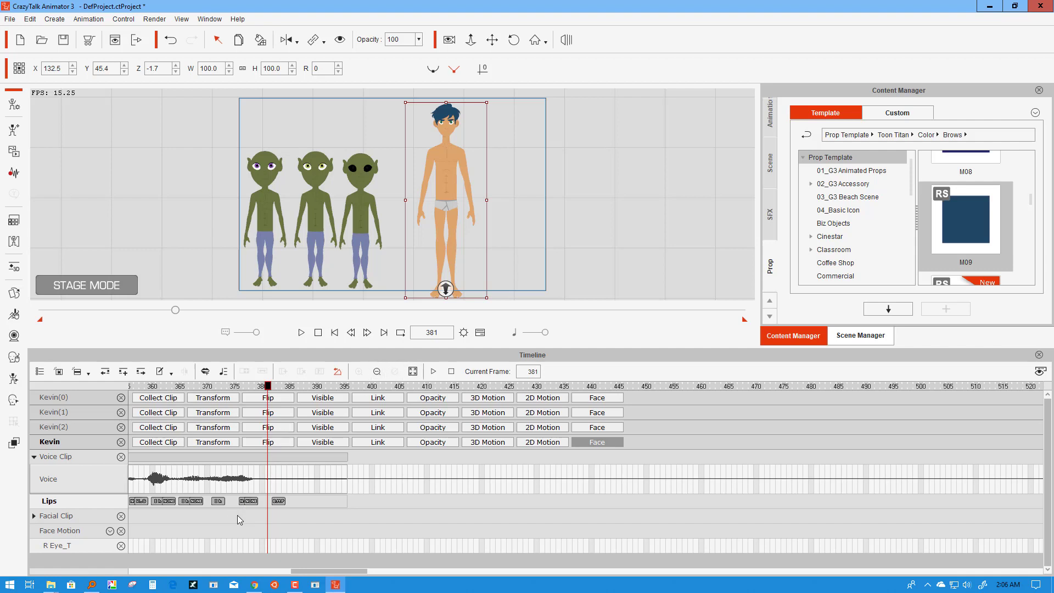
pyautogui.click(377, 372)
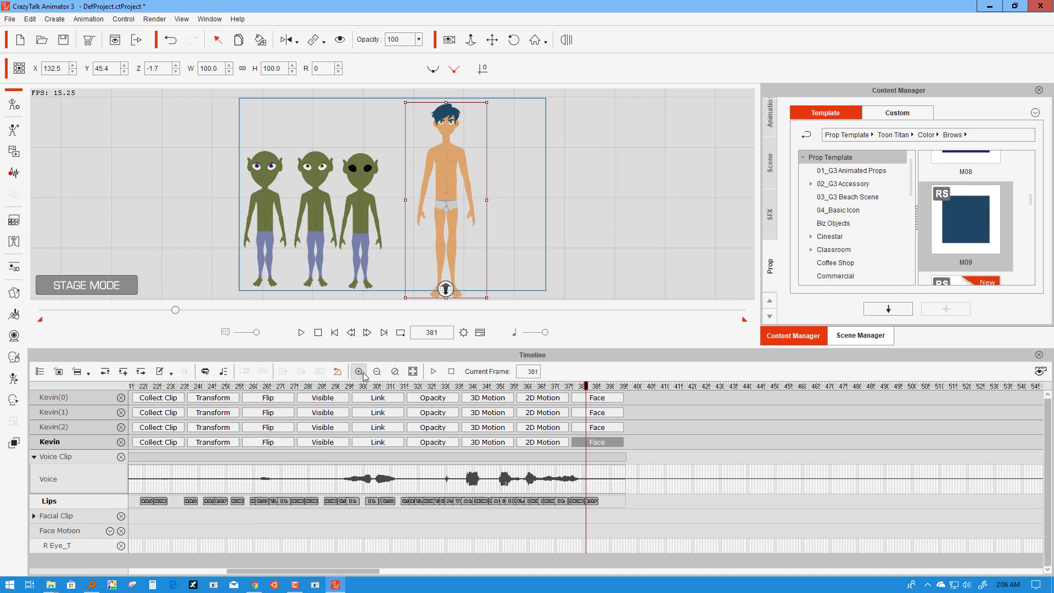
pyautogui.click(360, 372)
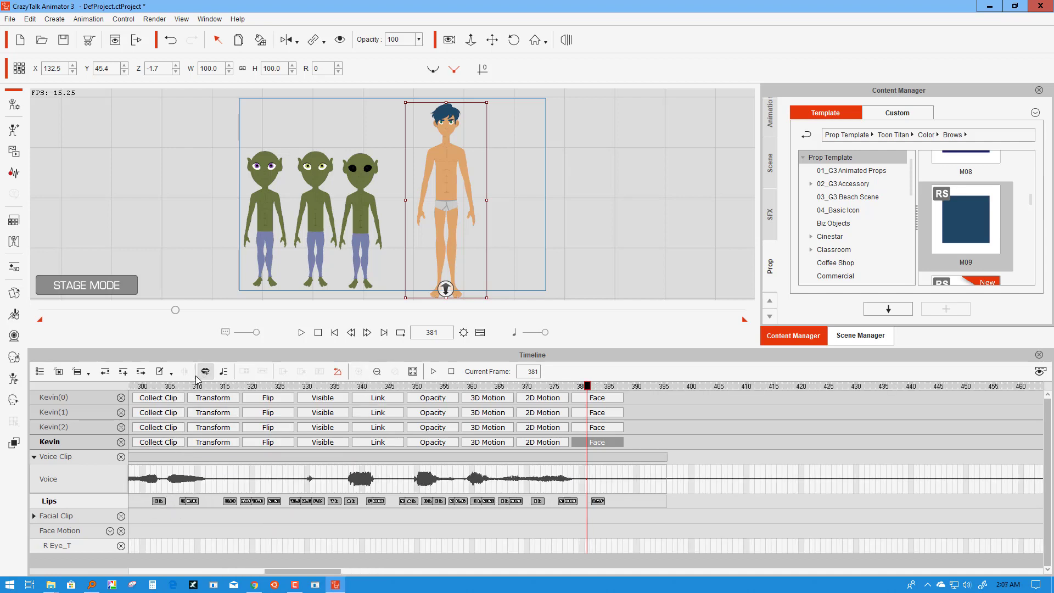
pyautogui.moveTo(193, 385); pyautogui.dragTo(37, 392)
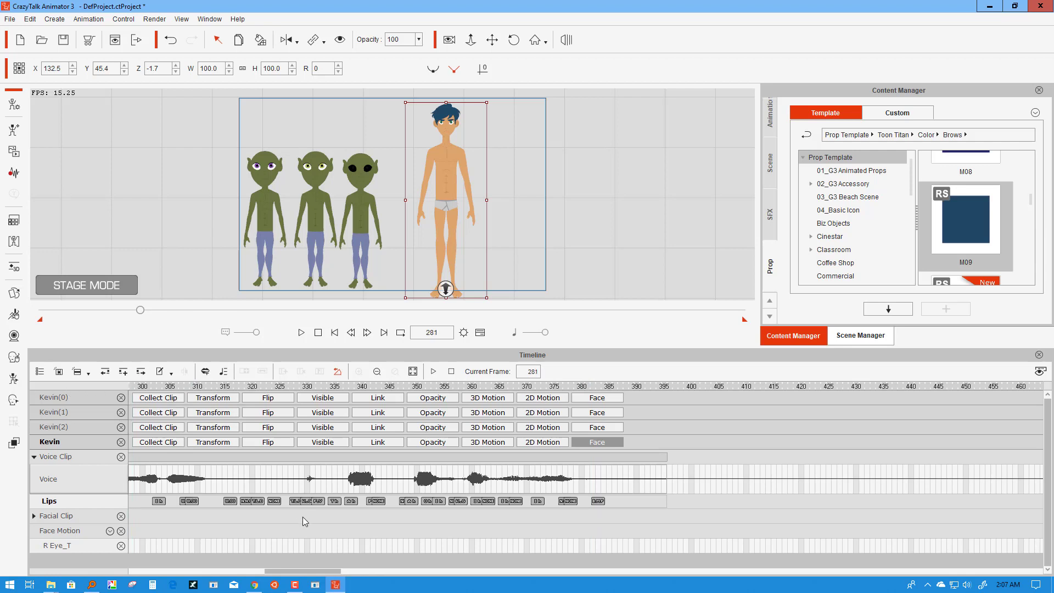
pyautogui.moveTo(285, 573); pyautogui.dragTo(150, 574)
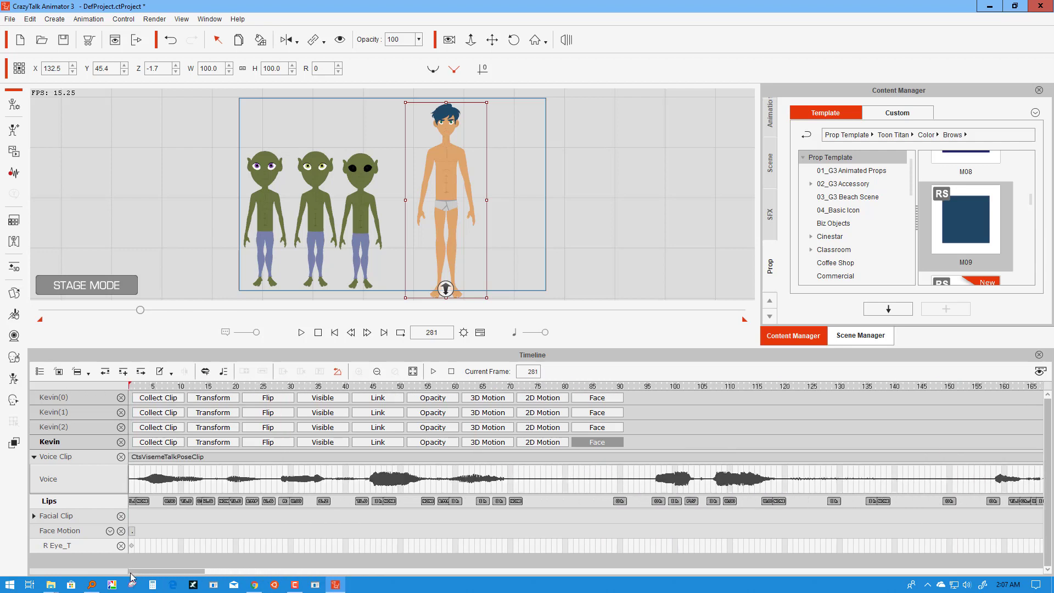
# Step: Delete the opening lip keys around frames 1 to 3 of Kevin's Lips track and return to frame 1
pyautogui.moveTo(167, 386); pyautogui.dragTo(96, 383)
pyautogui.click(137, 501)
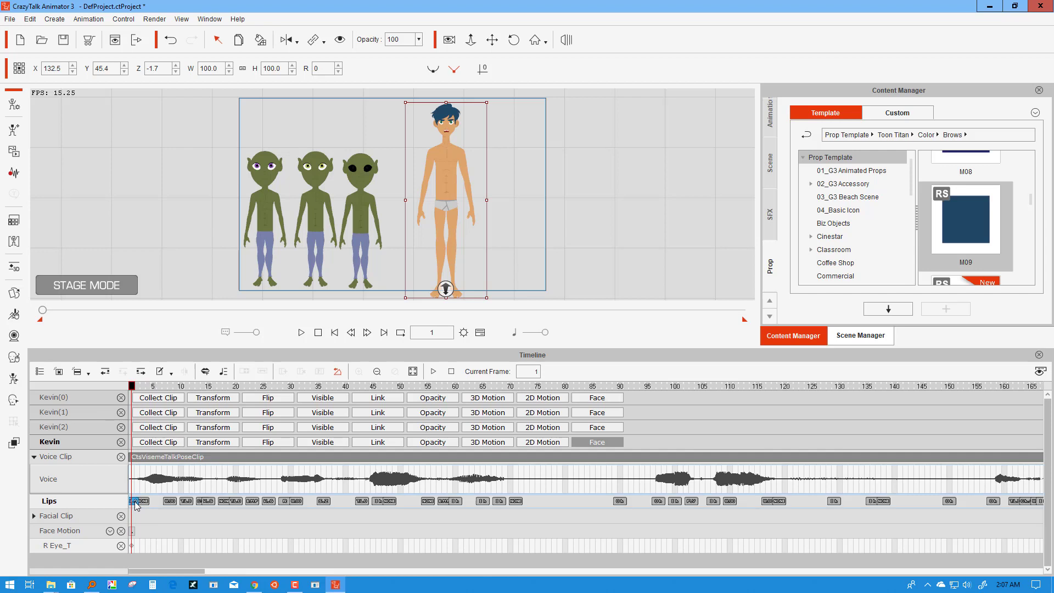
pyautogui.doubleClick(137, 502)
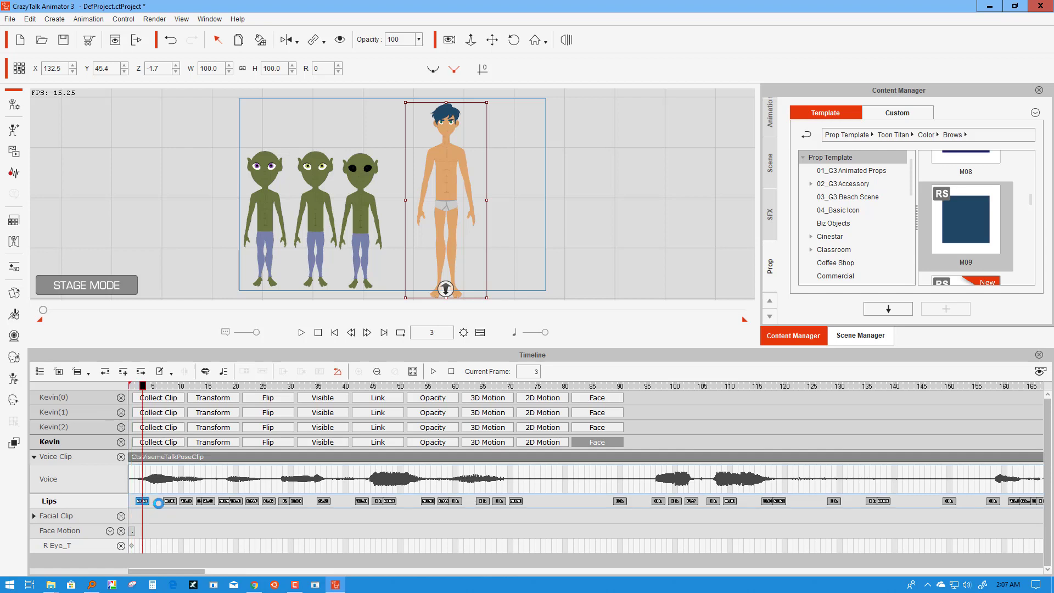
pyautogui.press('Delete')
pyautogui.moveTo(143, 387); pyautogui.dragTo(80, 391)
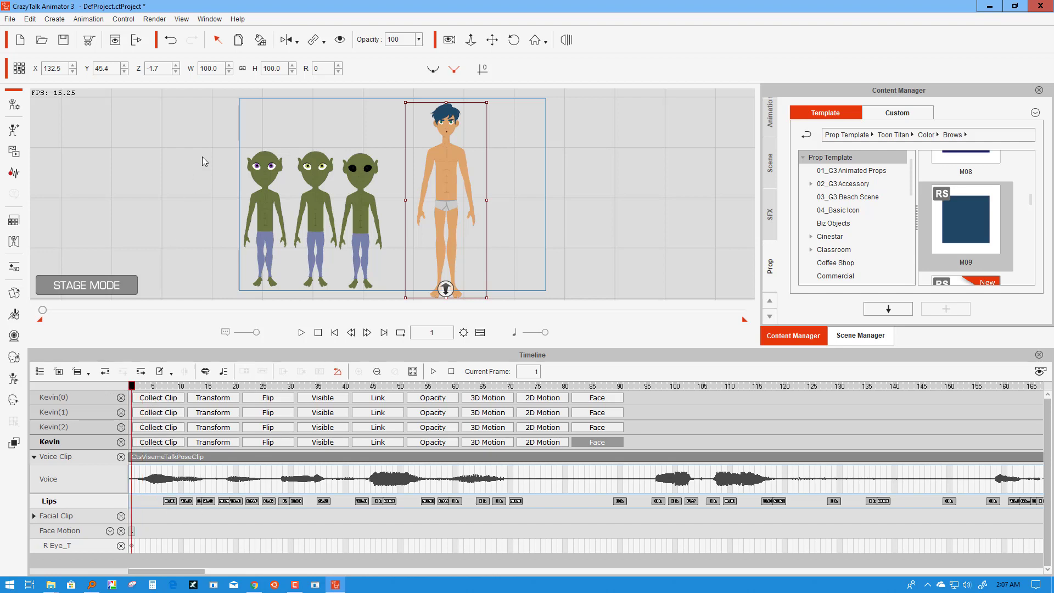
# Step: Examine the Face Key Editor and Facial Mocap tools for Kevin, cancelling the mocap connection and closing the tools
pyautogui.click(88, 19)
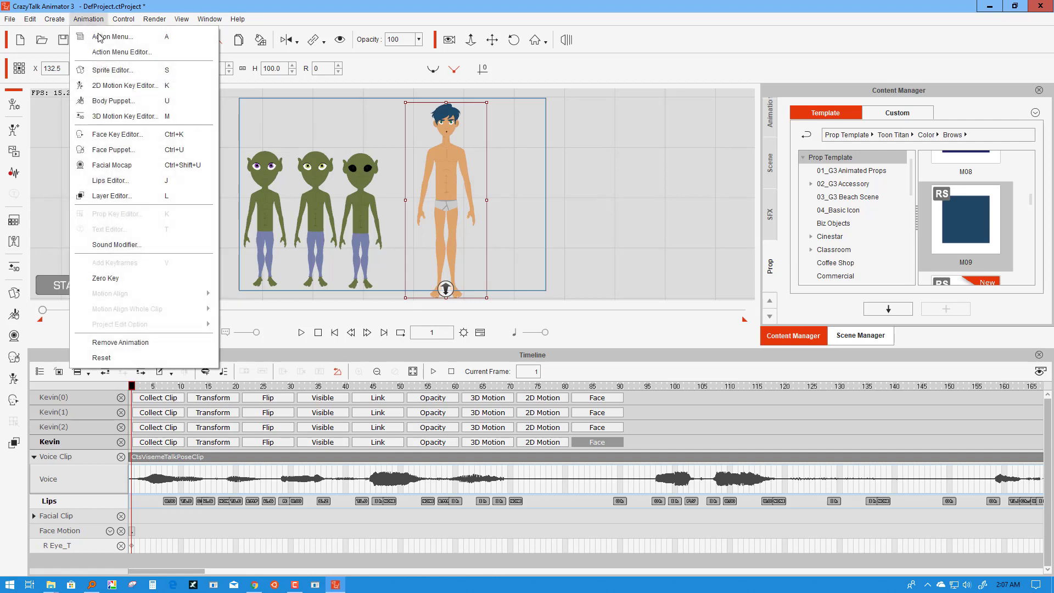
pyautogui.click(119, 141)
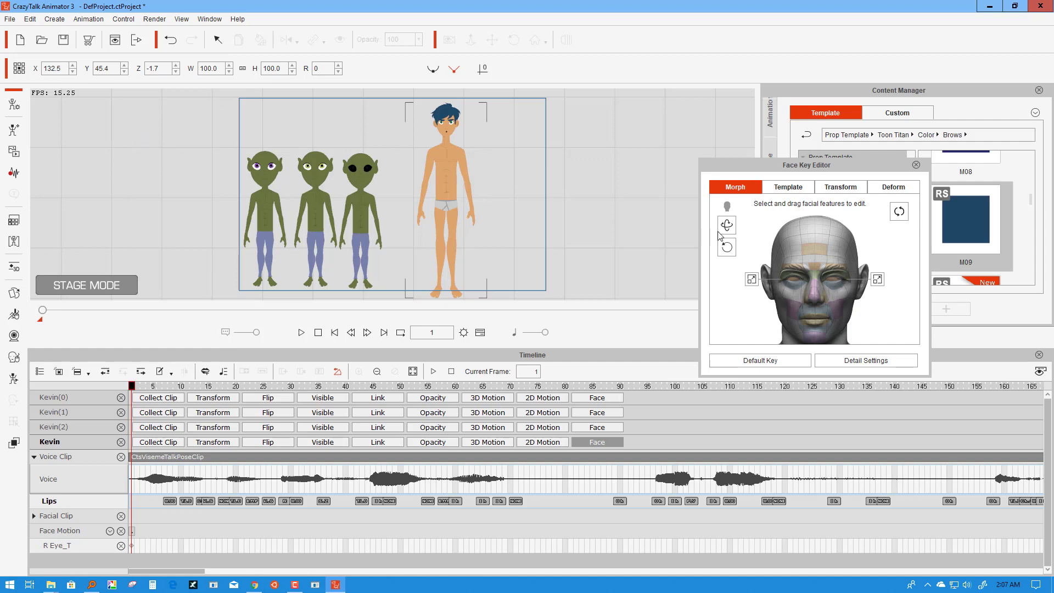
pyautogui.click(88, 19)
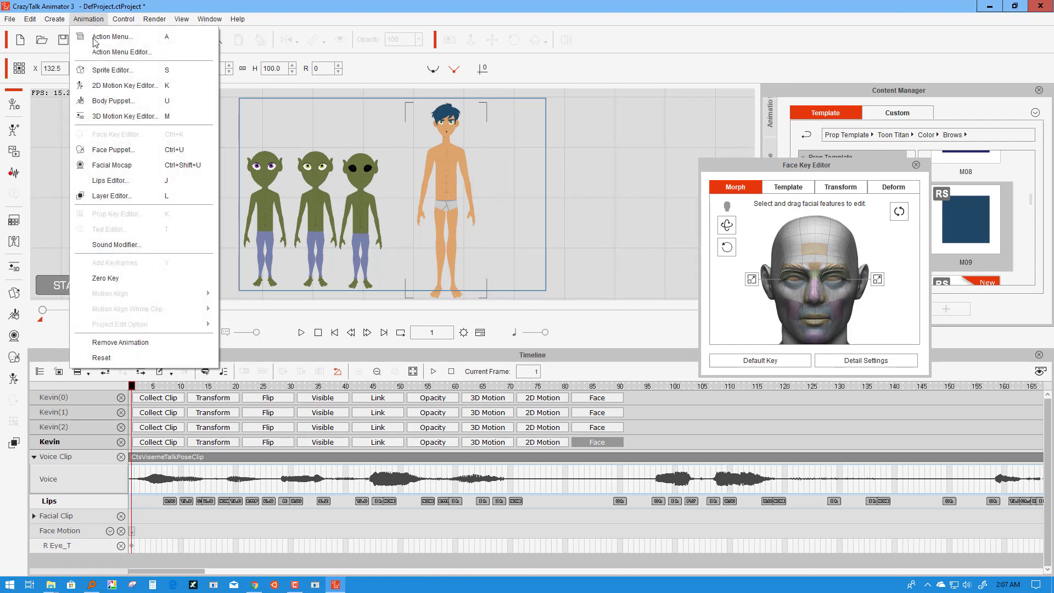
pyautogui.click(118, 170)
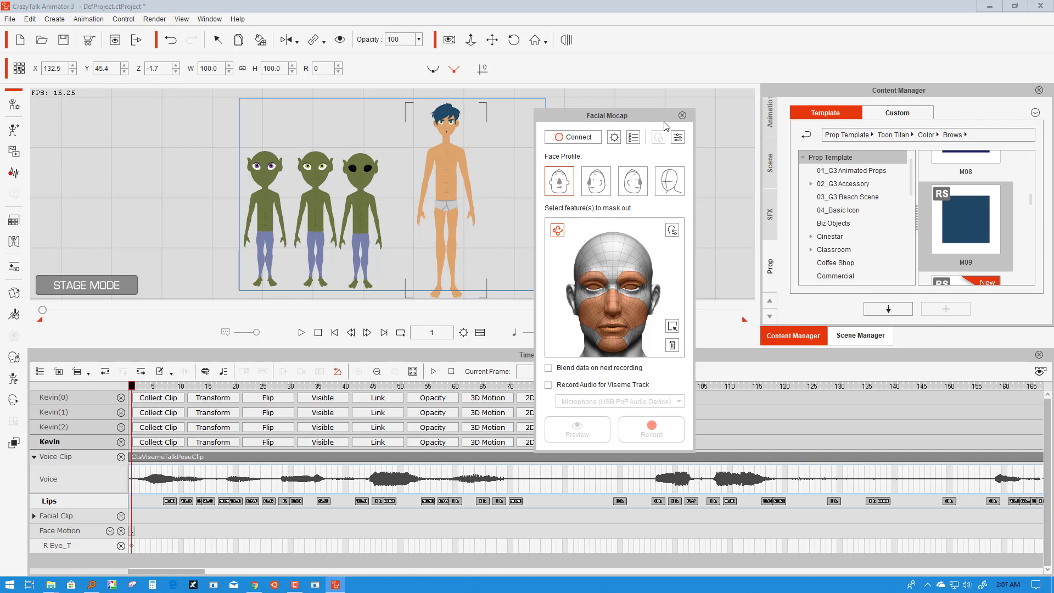
pyautogui.click(680, 117)
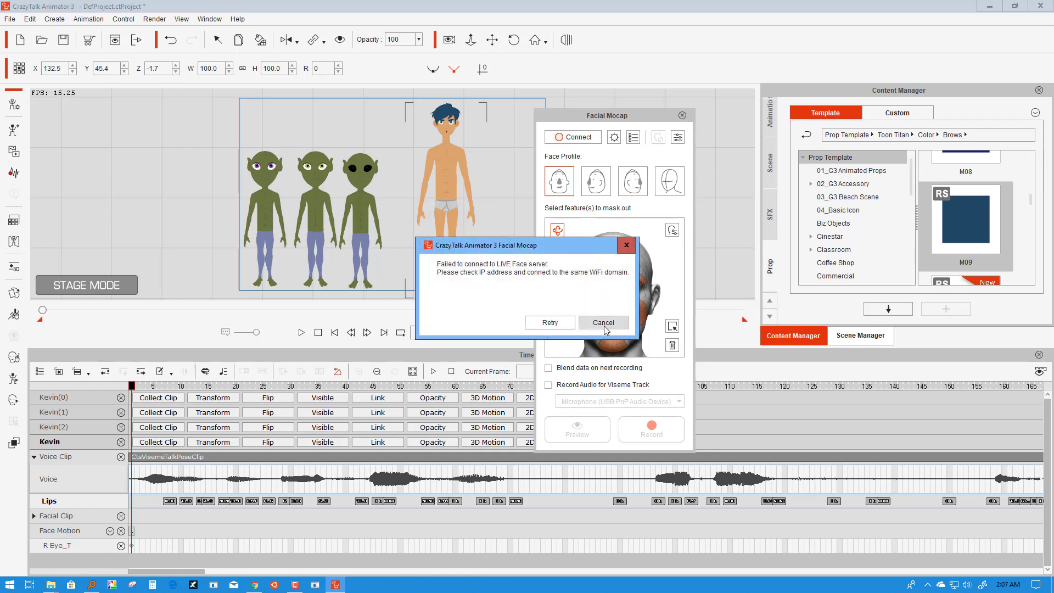
pyautogui.click(605, 321)
pyautogui.click(682, 115)
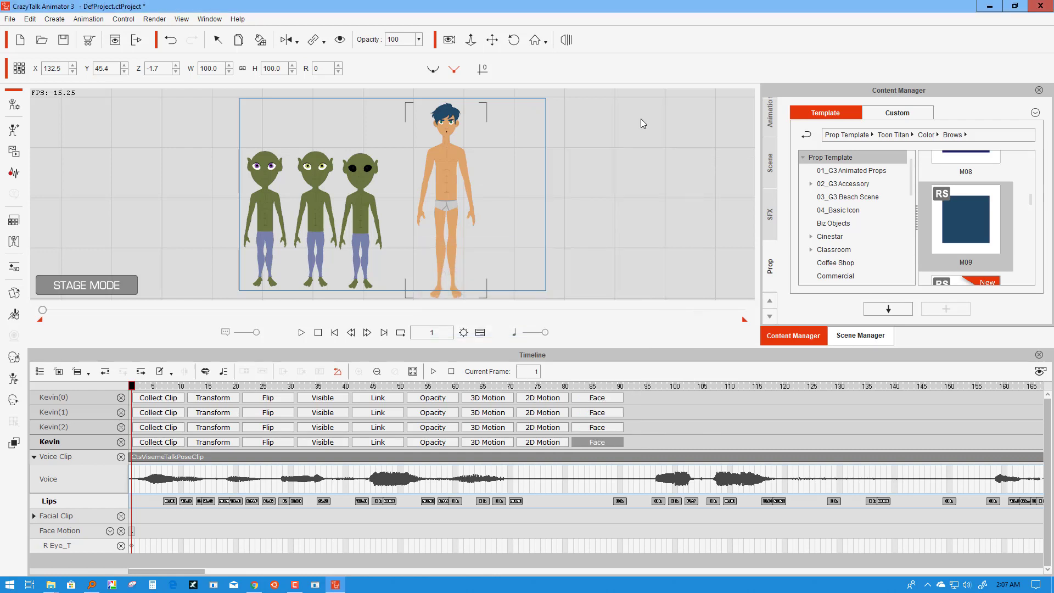
# Step: Open the Lips Editor for Kevin and add a (None) lip key at frame 1
pyautogui.click(157, 20)
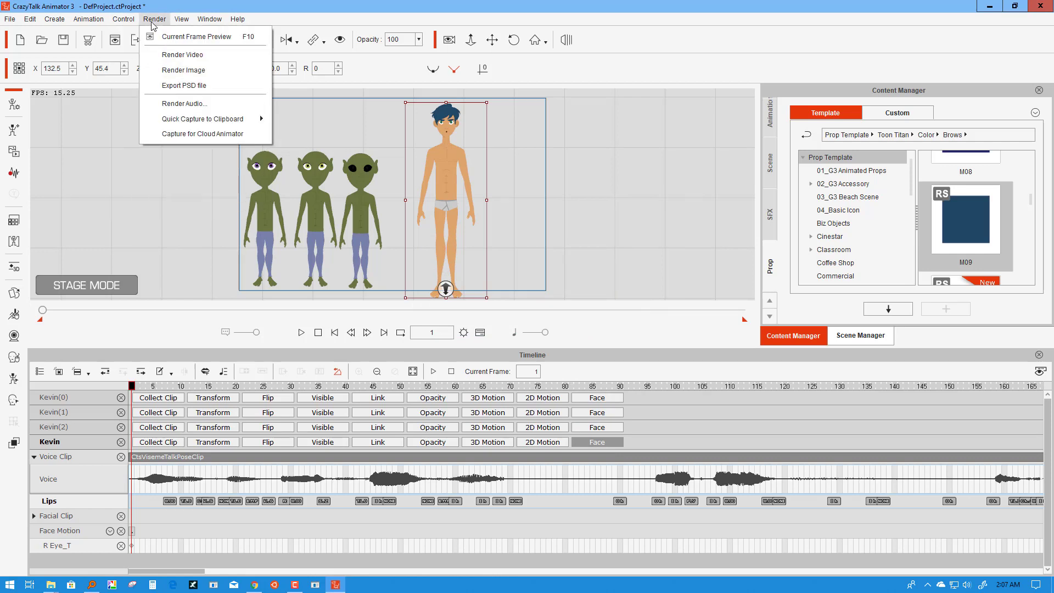
pyautogui.moveTo(89, 19)
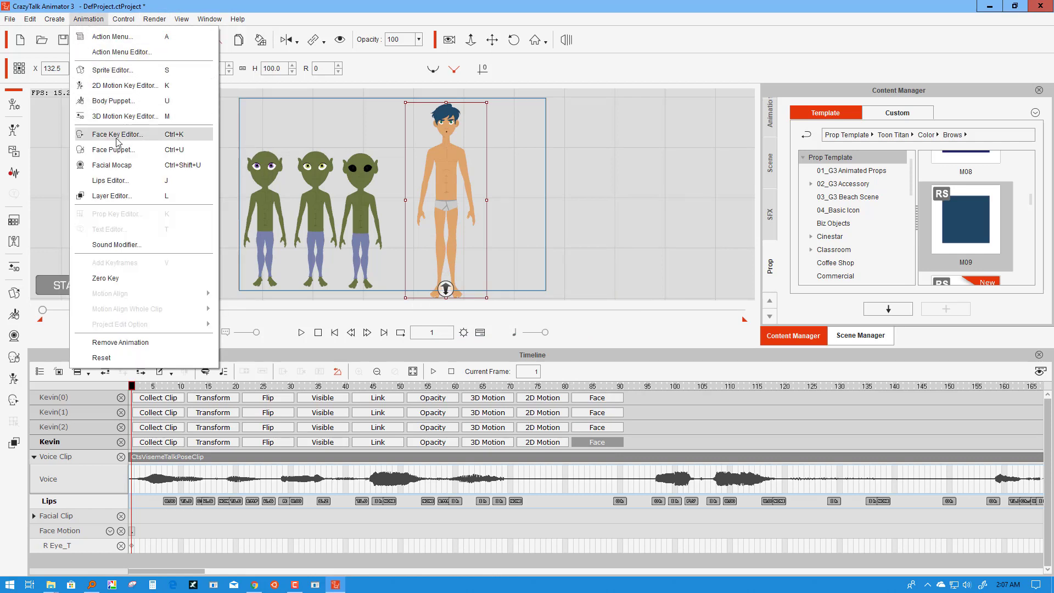
pyautogui.click(110, 180)
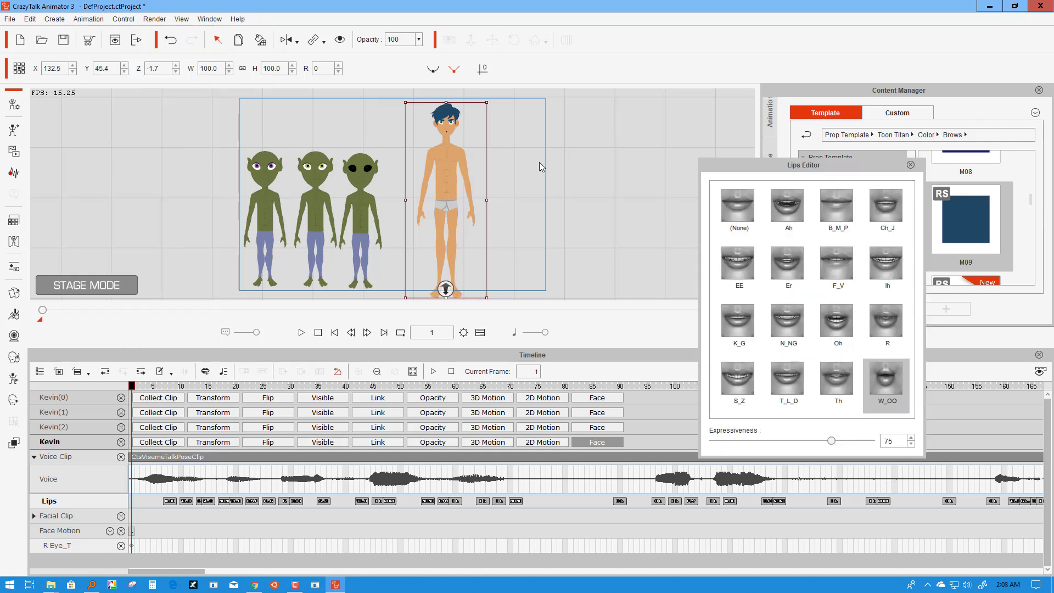
pyautogui.click(739, 214)
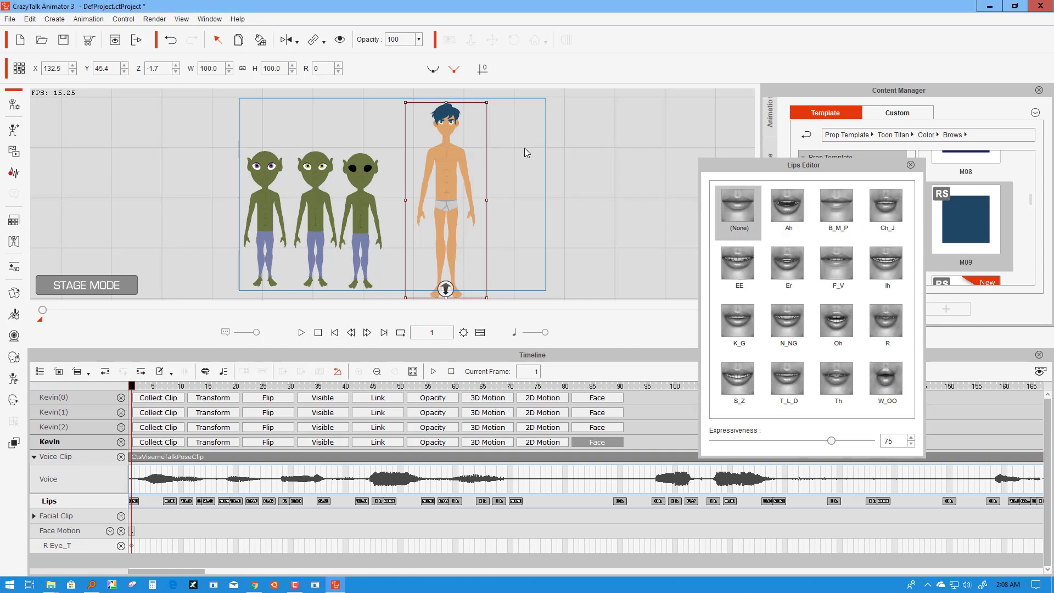
# Step: Move Kevin forward to a Z position of 38.3, close the Lips Editor and deselect him
pyautogui.scroll(3, 449, 148)
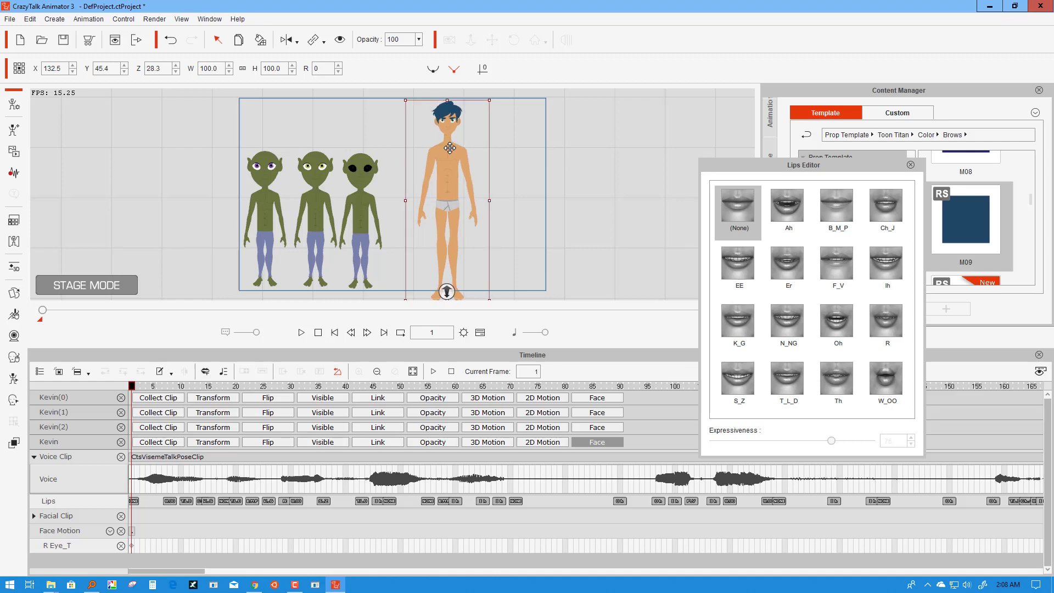
pyautogui.scroll(-1, 450, 148)
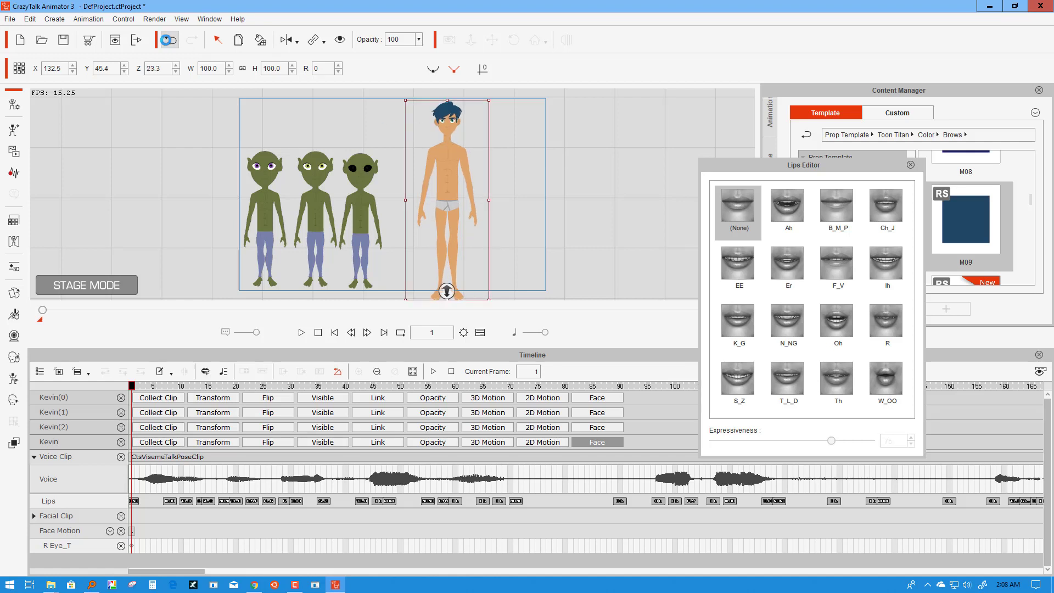
pyautogui.scroll(3, 473, 147)
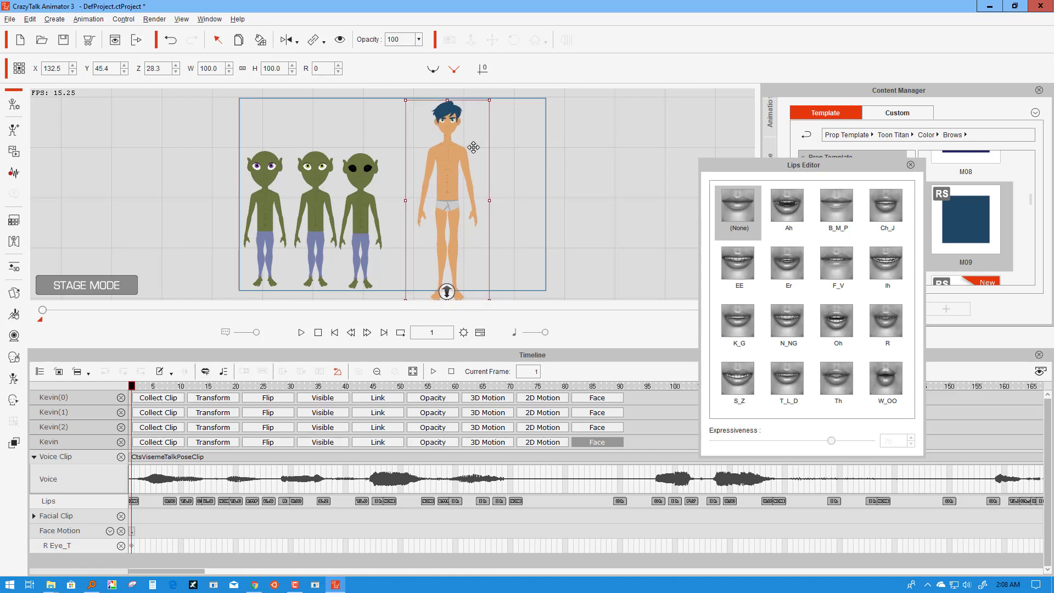
pyautogui.scroll(1, 473, 147)
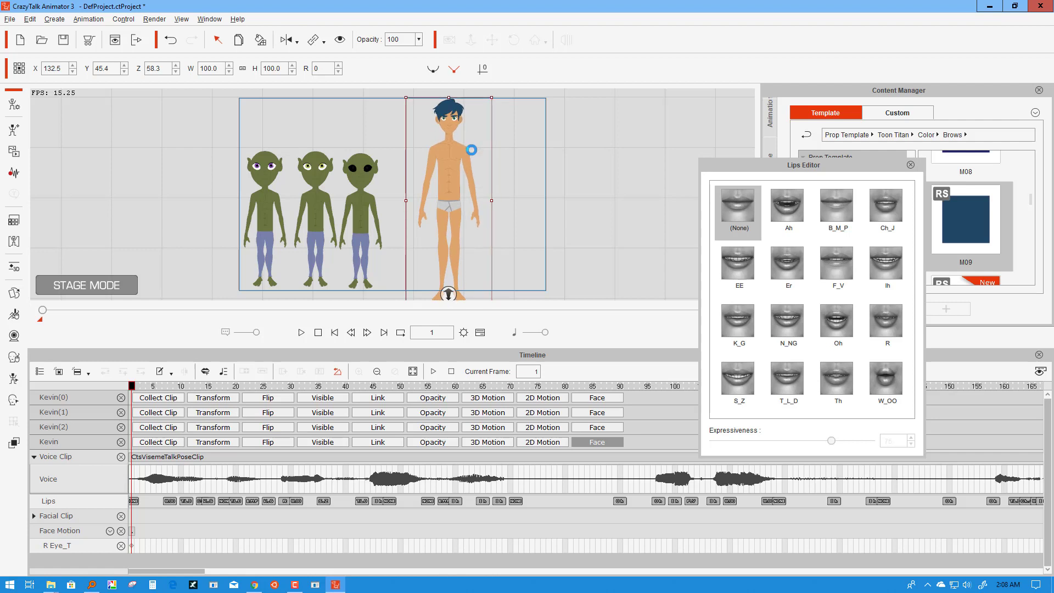
pyautogui.scroll(-2, 515, 142)
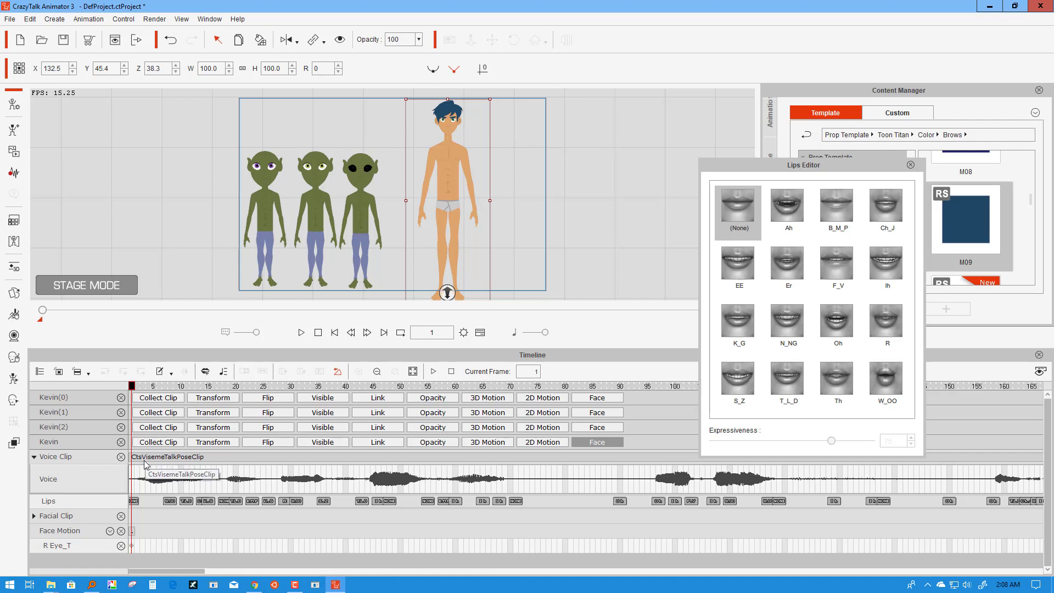
pyautogui.click(910, 164)
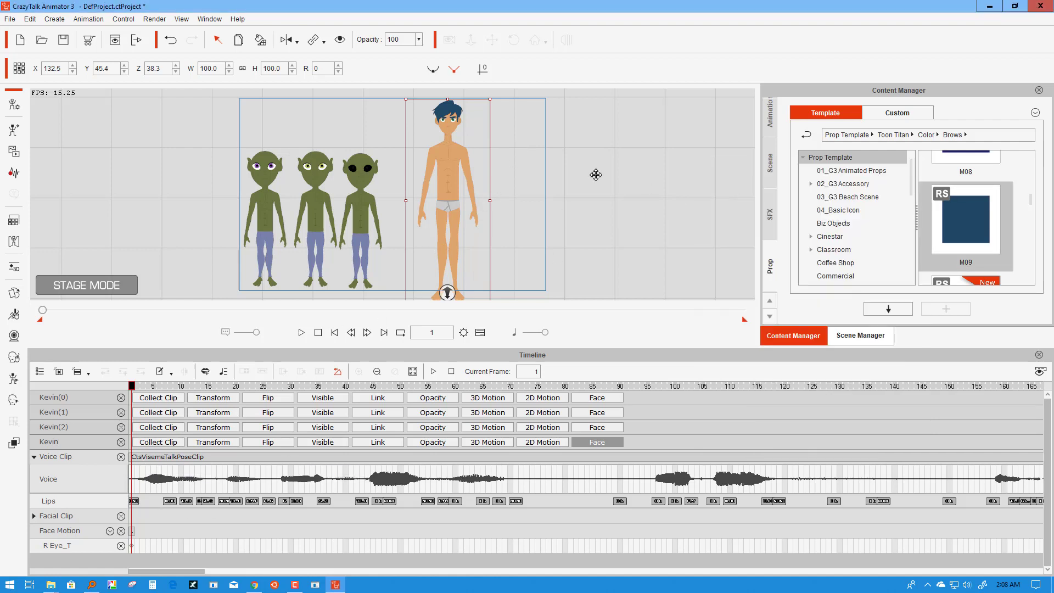
pyautogui.click(507, 159)
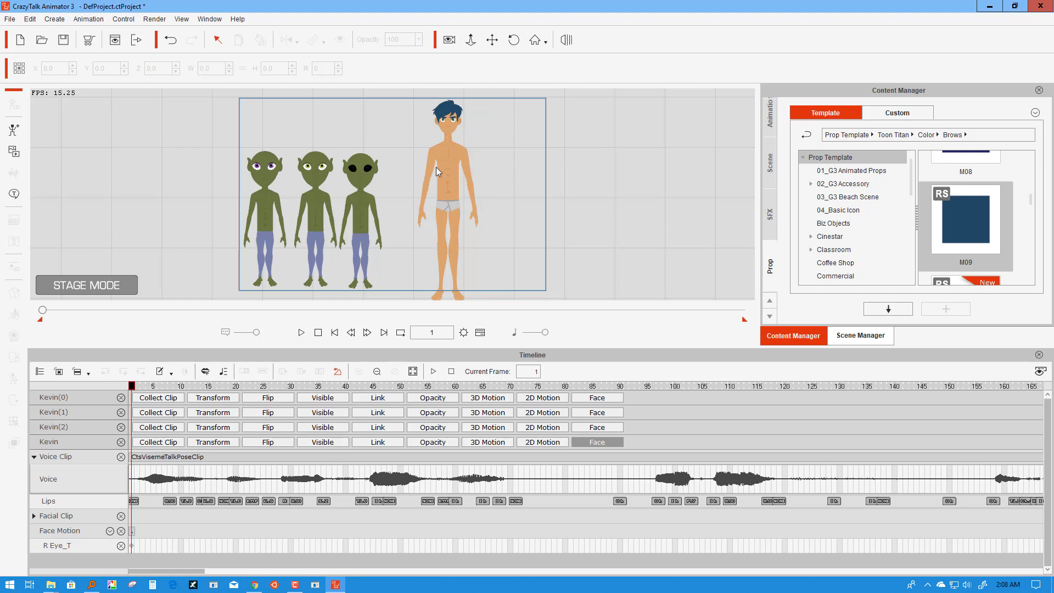
# Step: Frame Kevin's head and shoulders in a close-up on the stage and reopen the Lips Editor for him
pyautogui.scroll(5, 436, 167)
pyautogui.scroll(3, 436, 166)
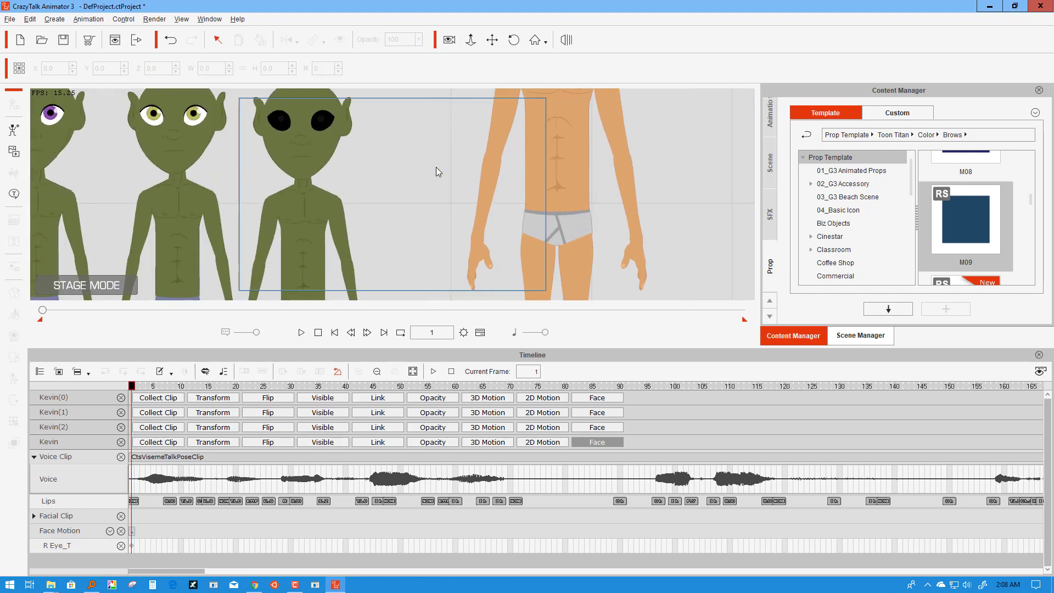
pyautogui.click(492, 39)
pyautogui.moveTo(531, 105); pyautogui.dragTo(399, 303)
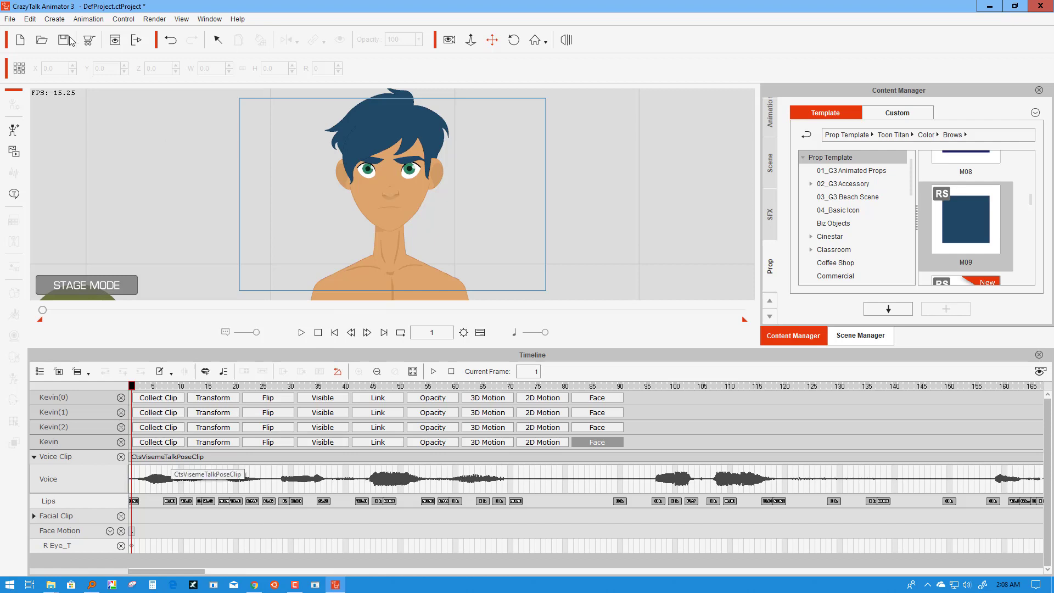
pyautogui.click(89, 19)
pyautogui.click(359, 176)
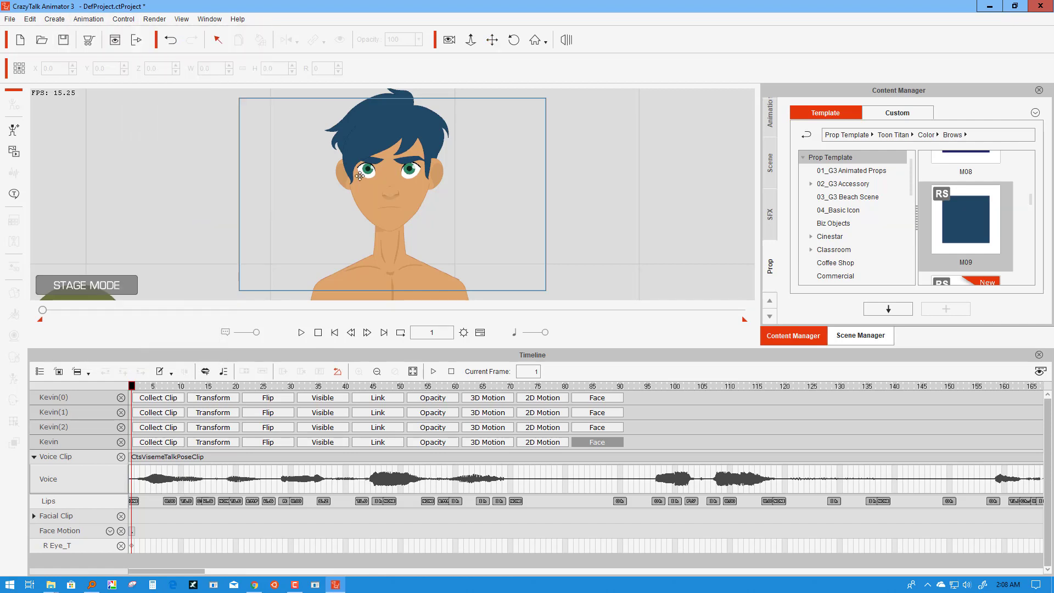
pyautogui.click(88, 19)
pyautogui.click(114, 182)
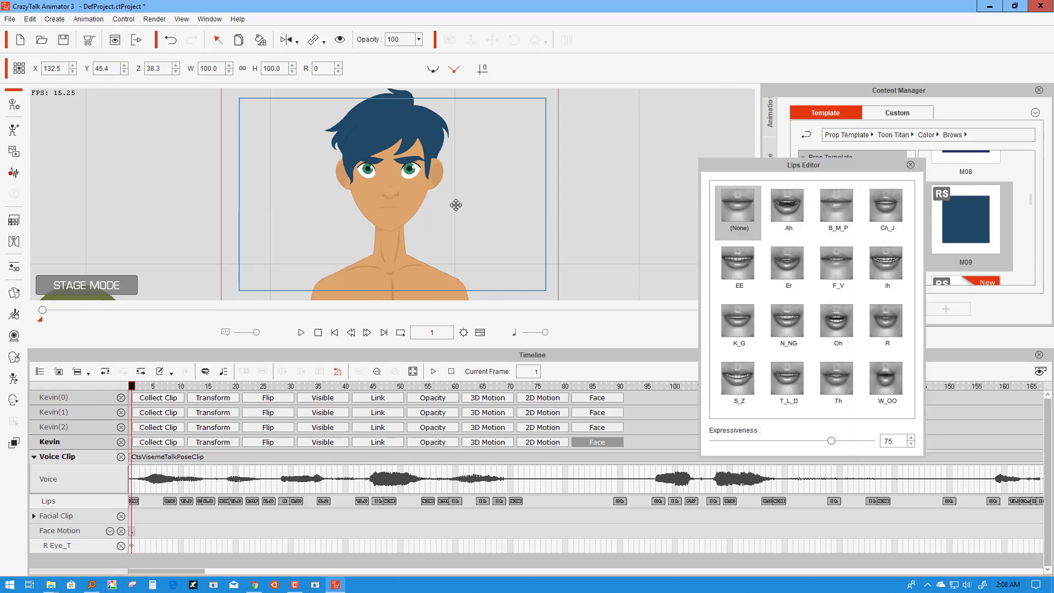
# Step: Preview the start of Kevin's voice clip, add an Ih lip key at frame 4, and return to frame 1
pyautogui.click(301, 333)
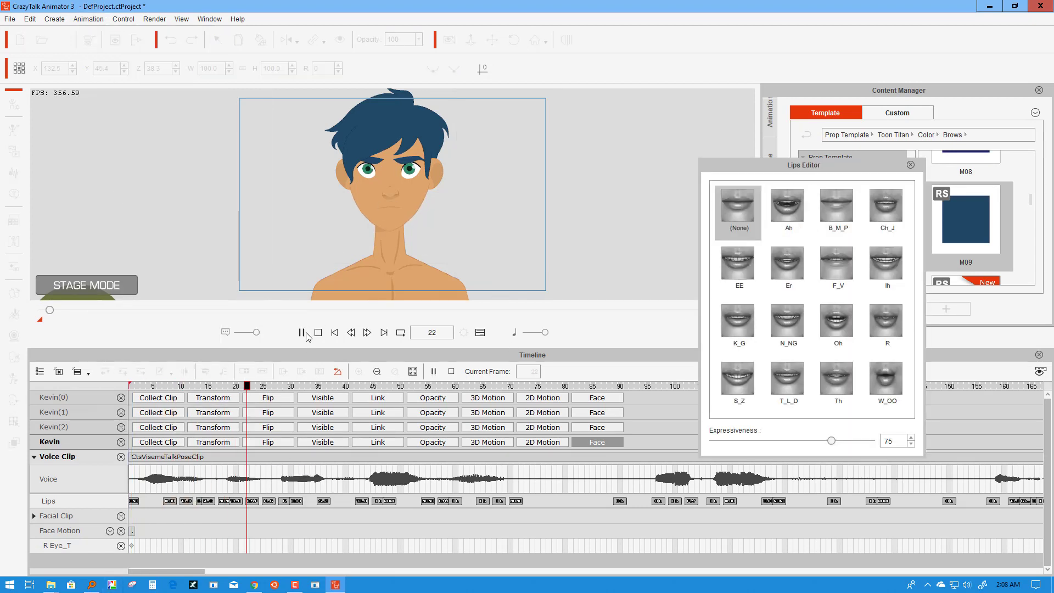
pyautogui.click(302, 333)
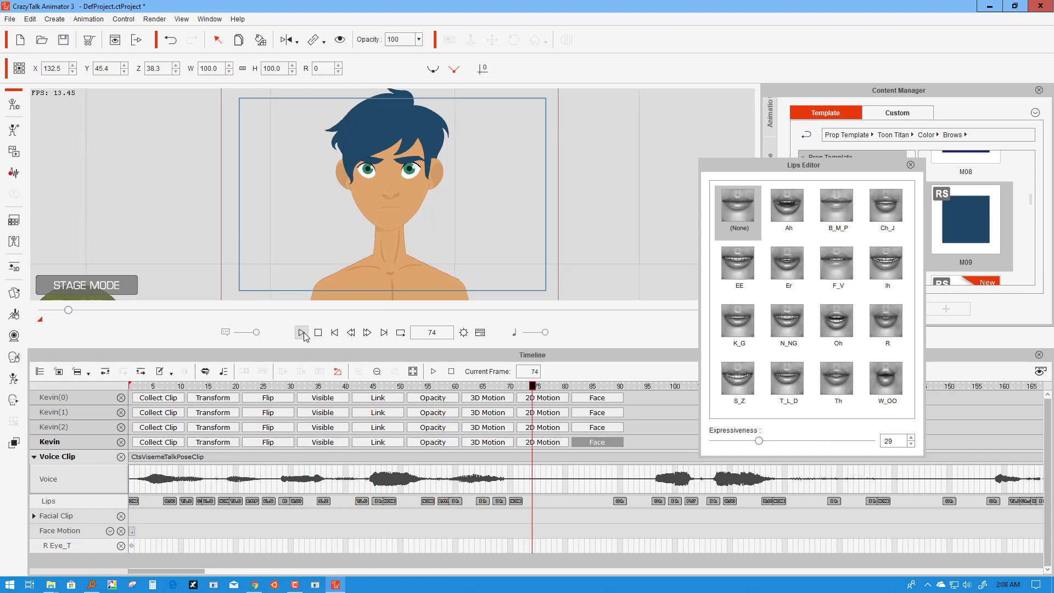
pyautogui.moveTo(196, 388); pyautogui.dragTo(149, 401)
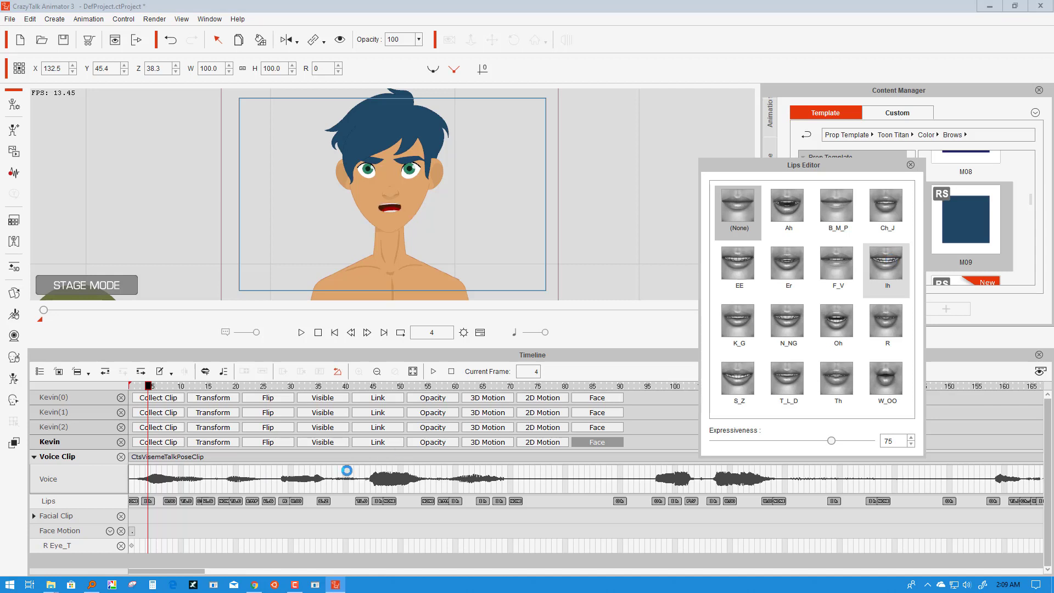
pyautogui.moveTo(149, 386); pyautogui.dragTo(132, 386)
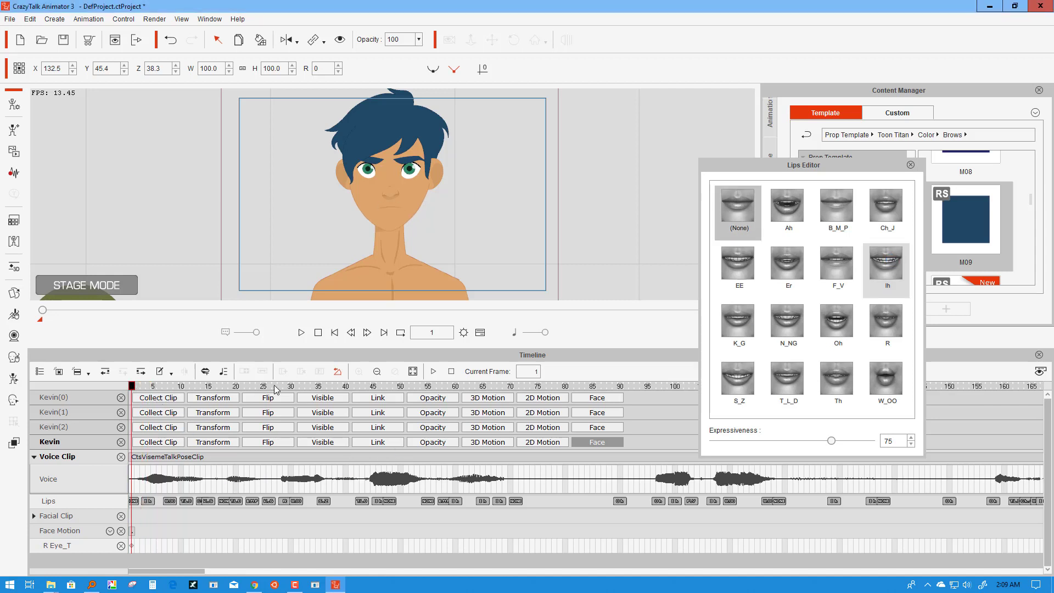
# Step: Play Kevin's lip sync from frame 1 and delete the Oh lip key at frame 90 in the silent stretch
pyautogui.click(300, 333)
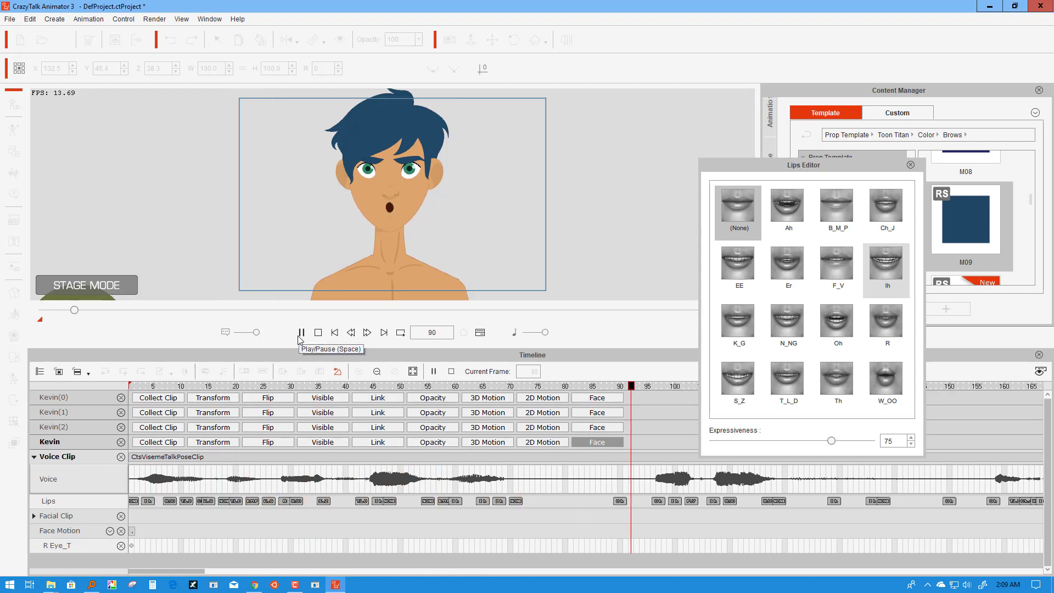
pyautogui.click(300, 334)
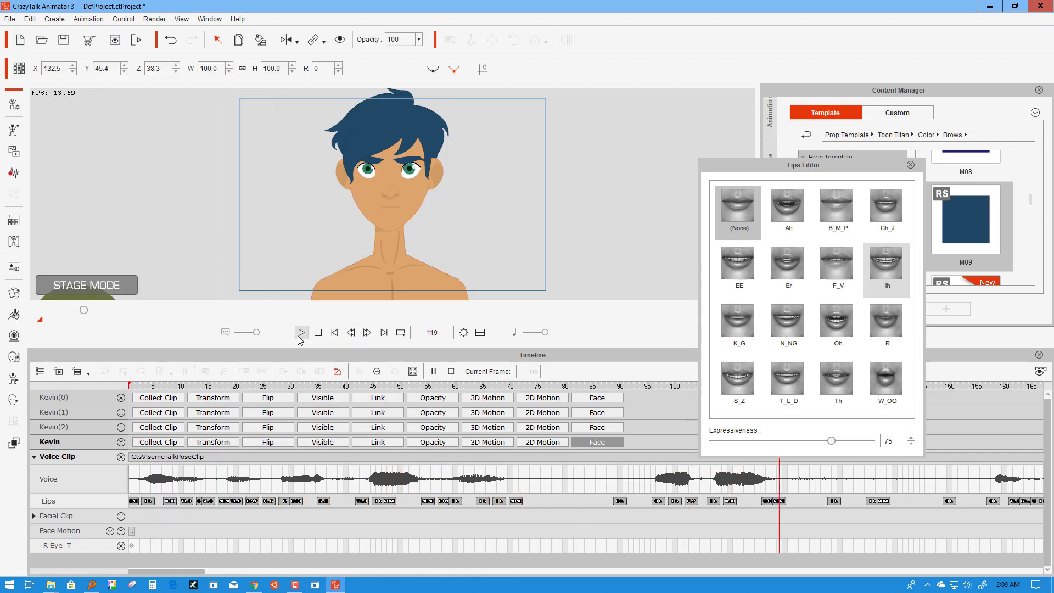
pyautogui.click(619, 501)
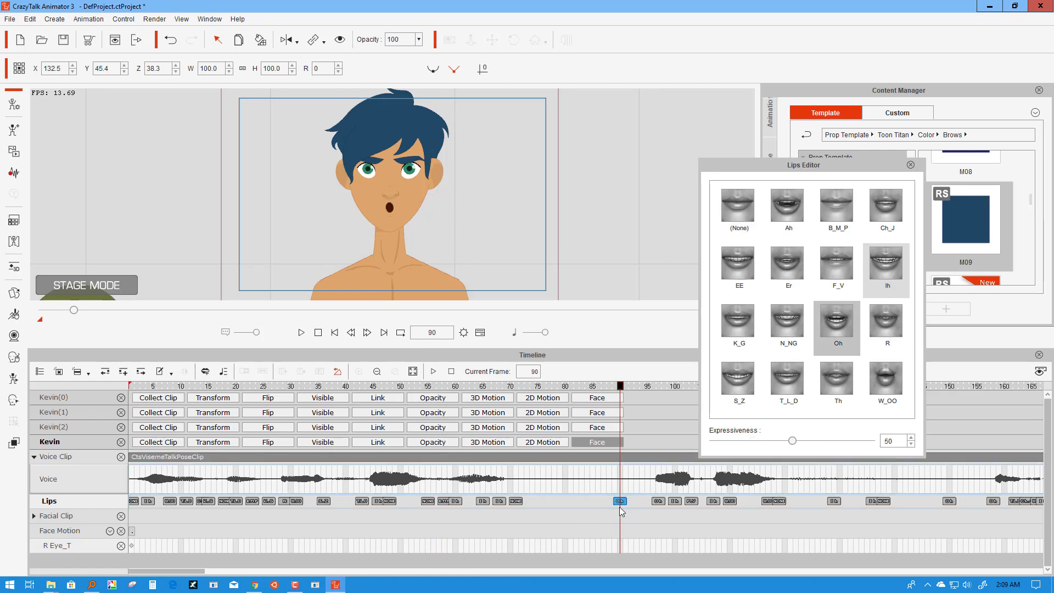
pyautogui.press('Delete')
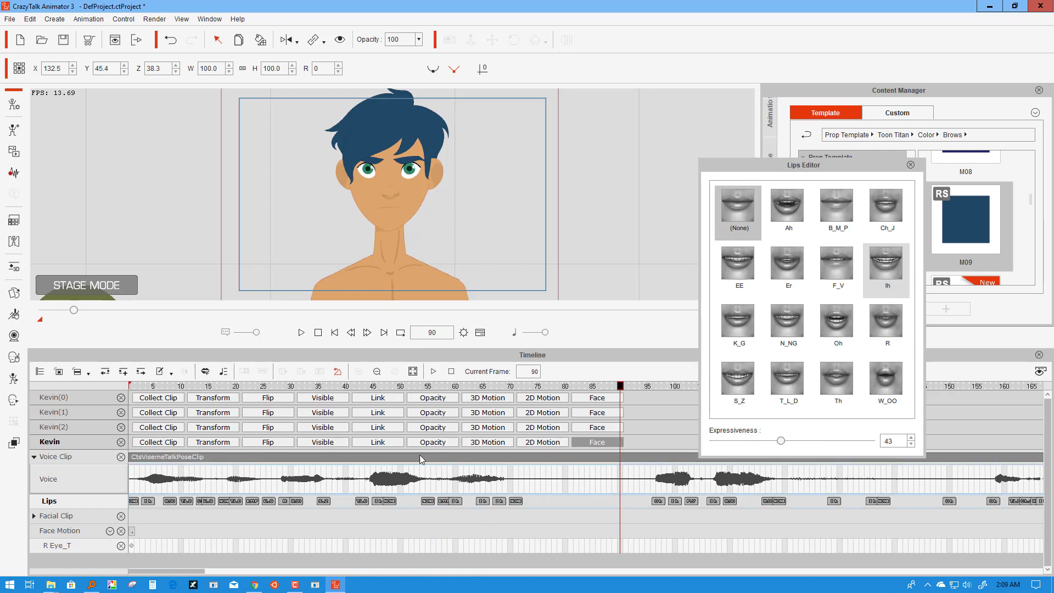
# Step: Replay from frame 57 and delete the lip keys at frames 129, 136, 138 and 150 of Kevin's Lips track
pyautogui.click(439, 386)
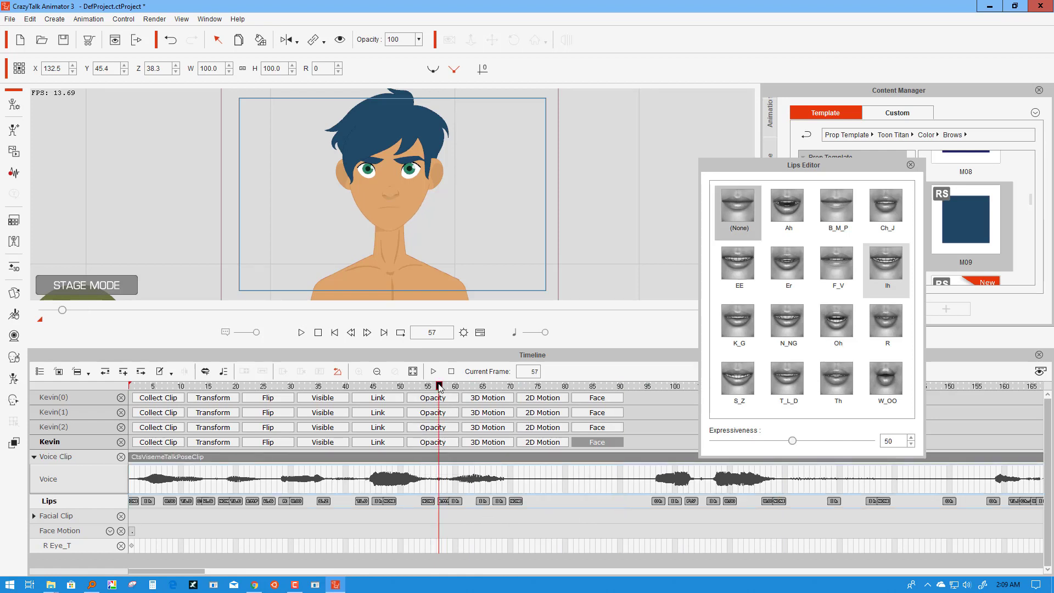
pyautogui.click(302, 333)
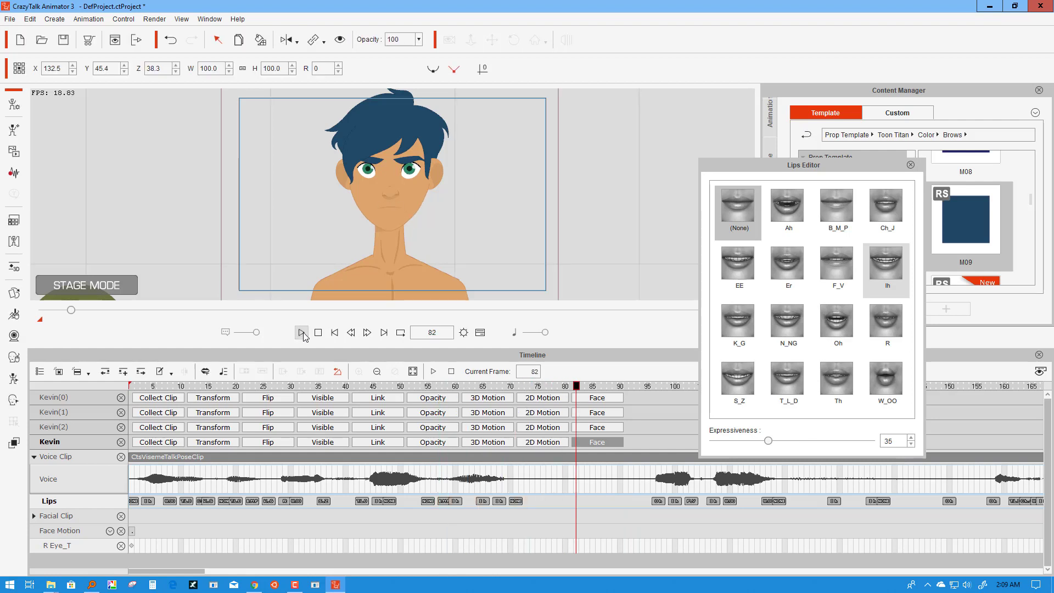
pyautogui.click(301, 333)
pyautogui.click(301, 333)
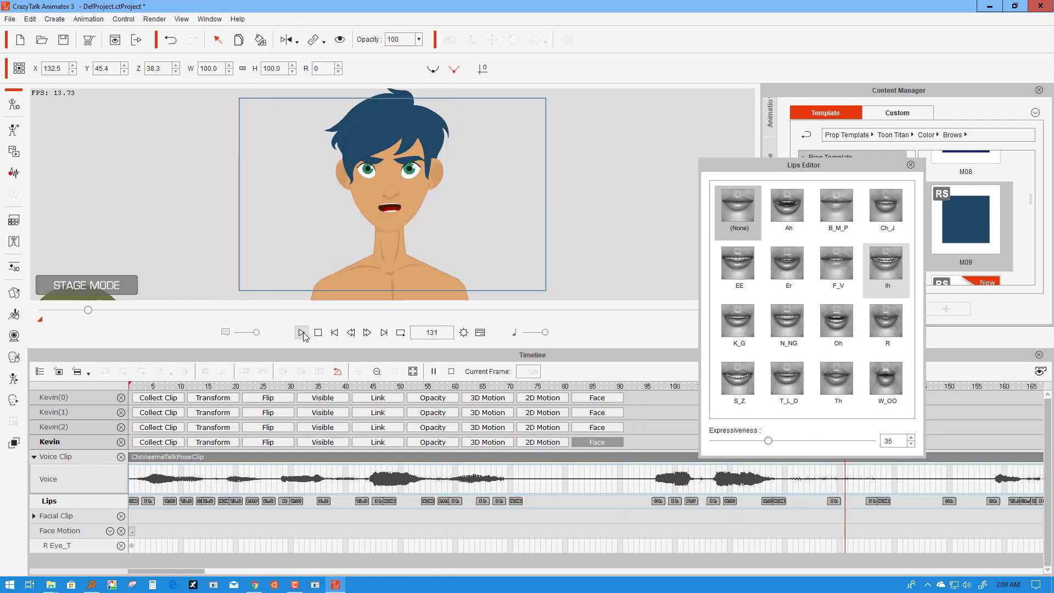
pyautogui.click(834, 501)
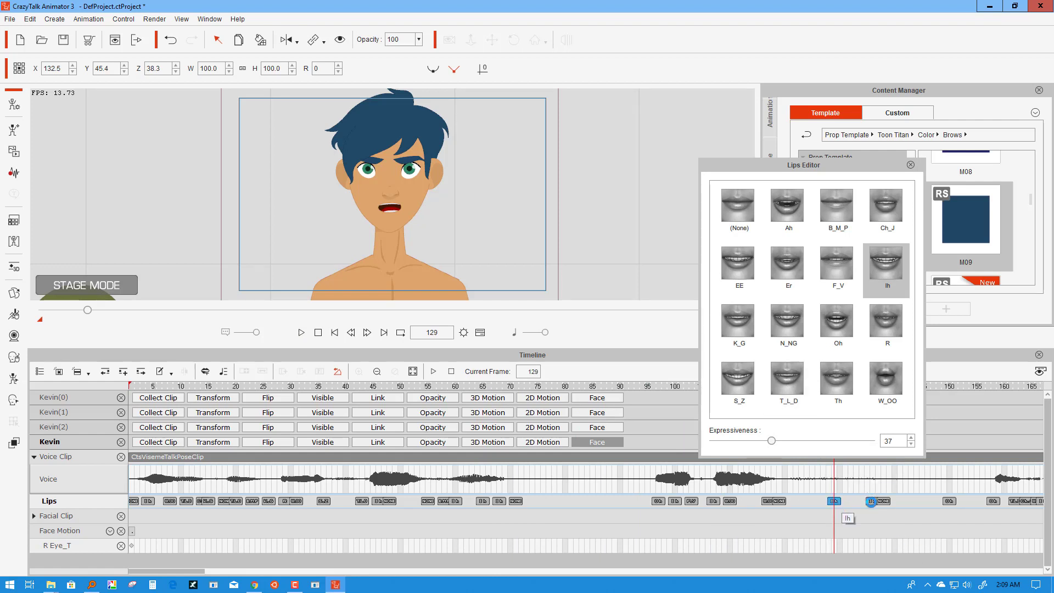
pyautogui.moveTo(871, 501); pyautogui.dragTo(872, 501)
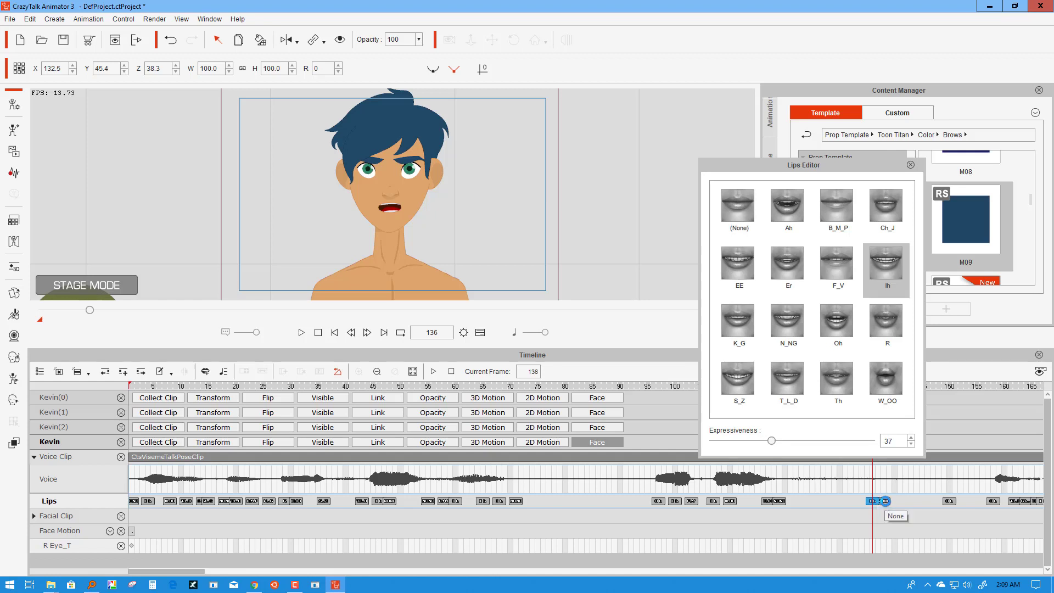
pyautogui.click(885, 501)
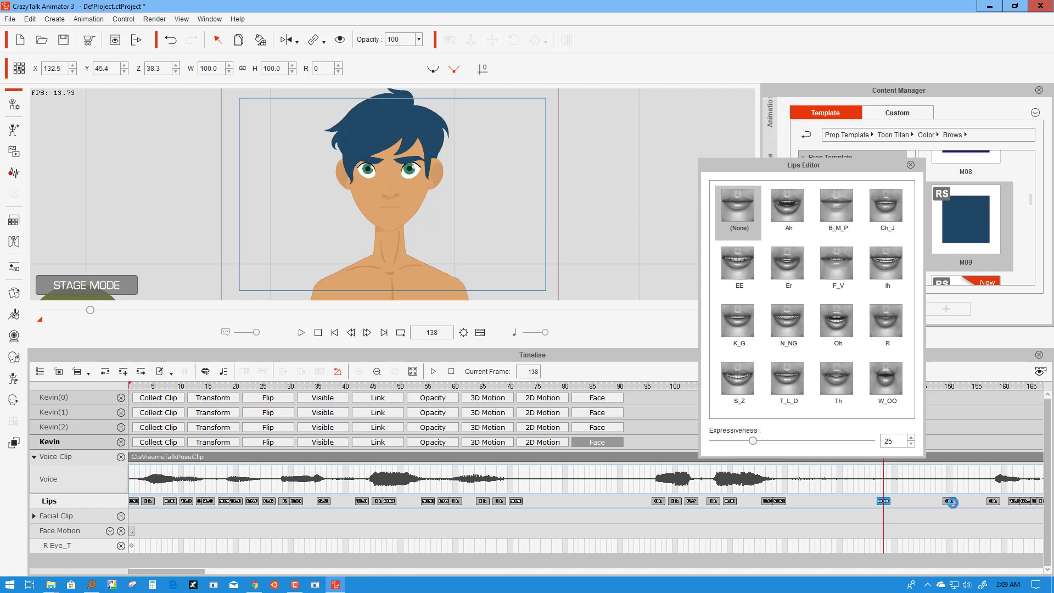
pyautogui.click(951, 500)
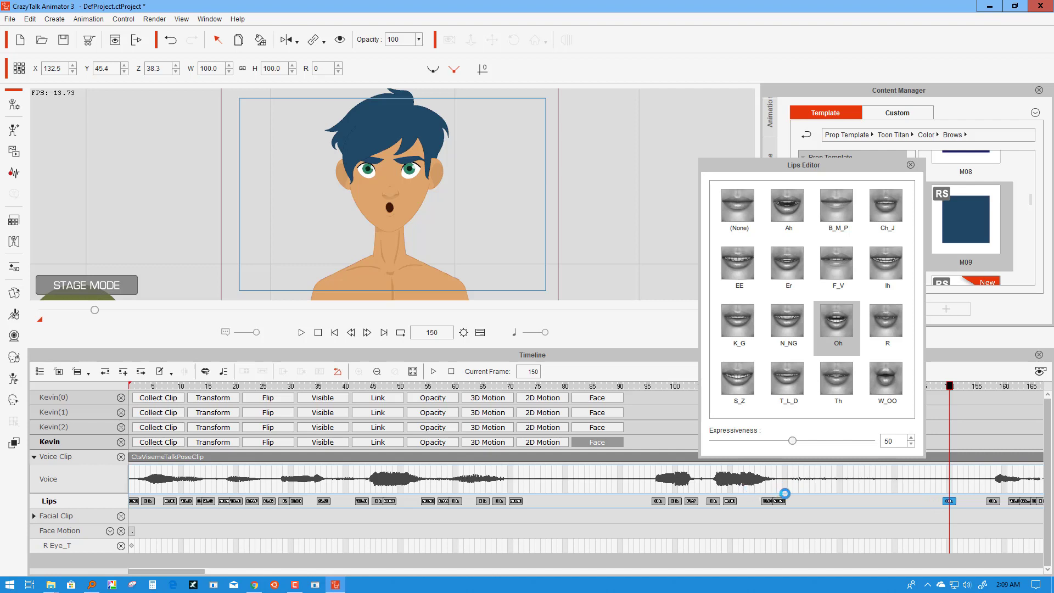
pyautogui.press('Delete')
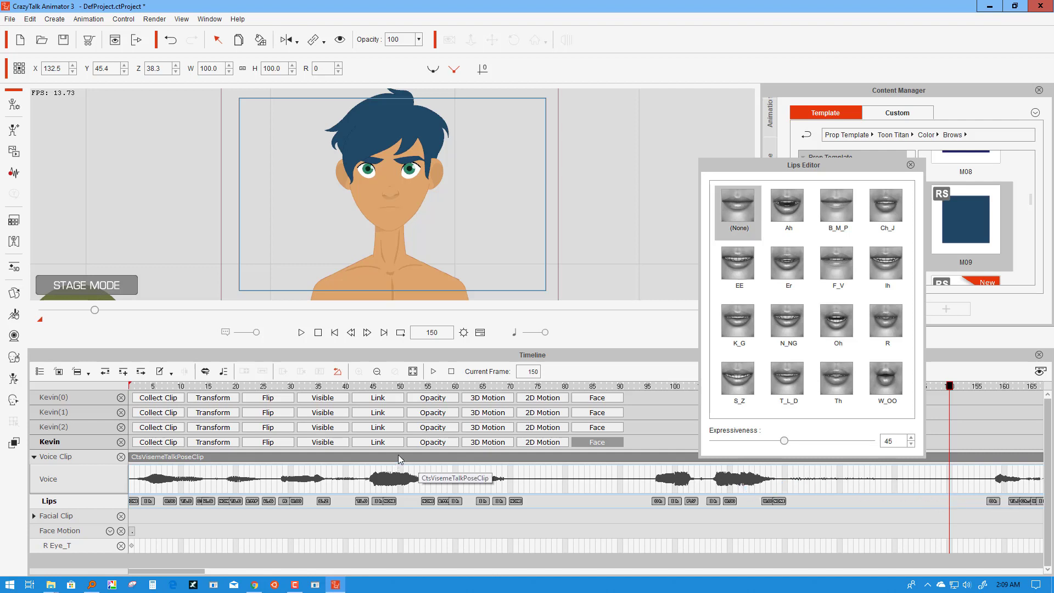
# Step: Play the voice clip from frame 54, and replay it from about frame 178 to review the lip sync
pyautogui.click(422, 385)
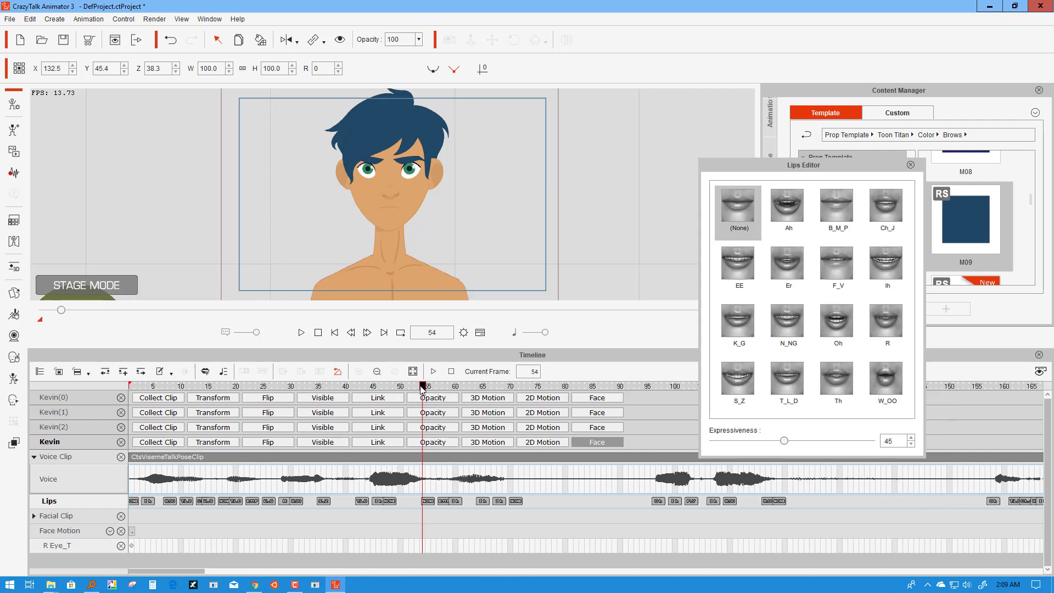
pyautogui.click(302, 335)
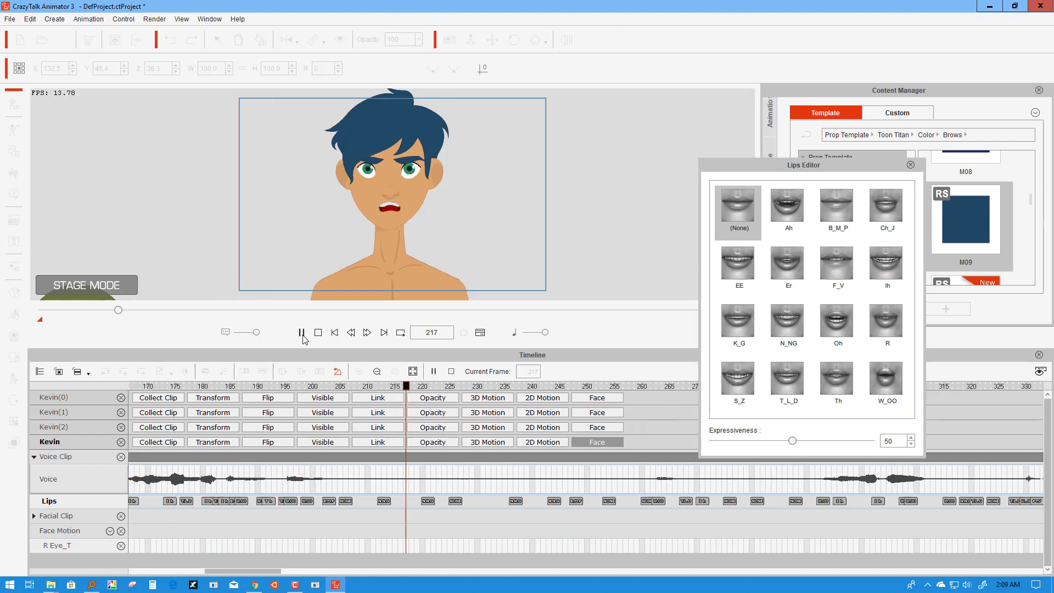
pyautogui.click(302, 333)
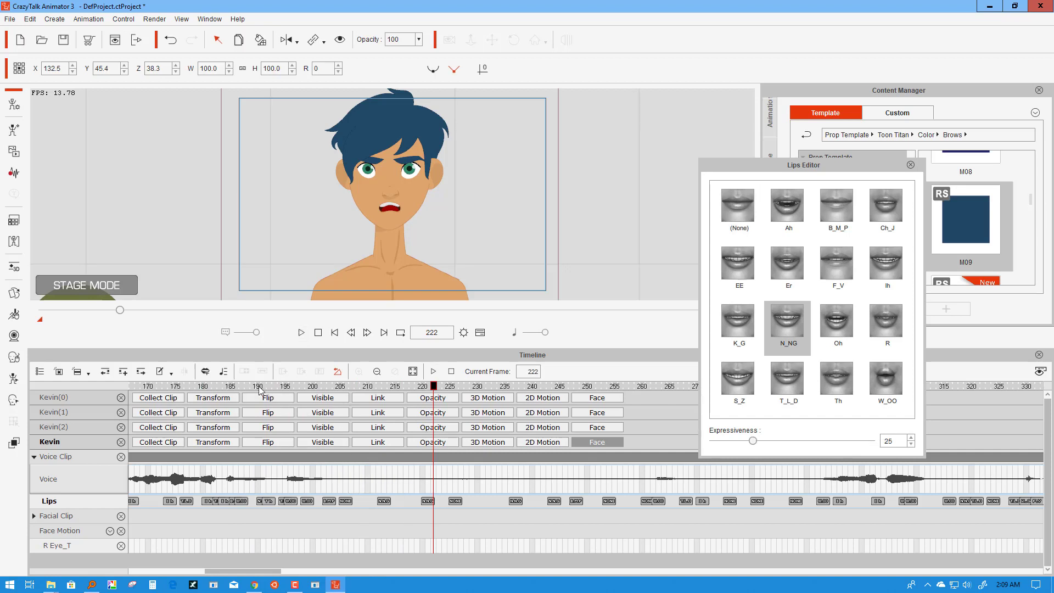
pyautogui.moveTo(235, 387); pyautogui.dragTo(186, 387)
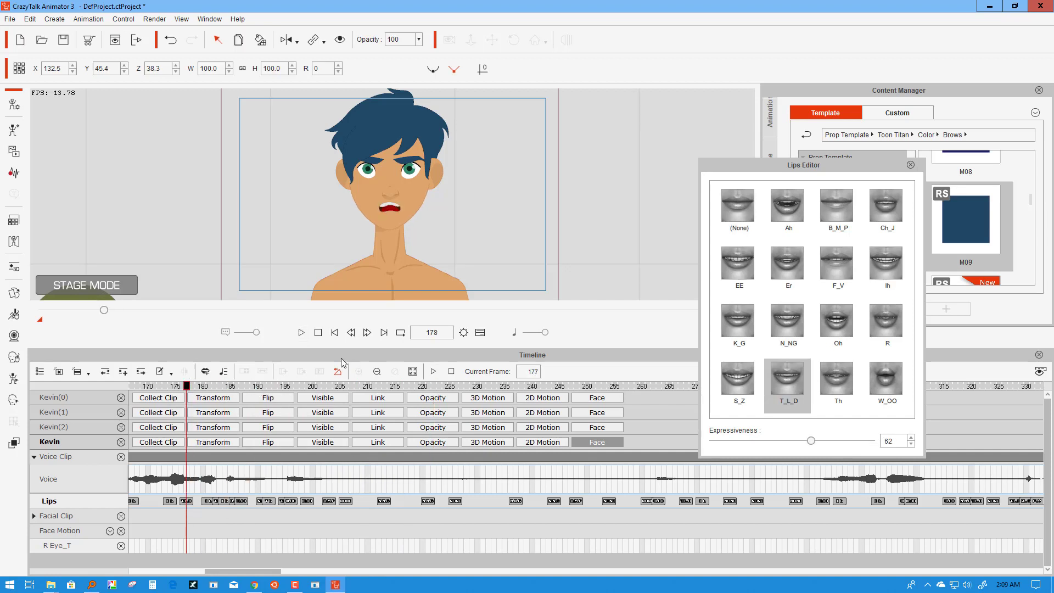
pyautogui.click(302, 333)
pyautogui.press('space')
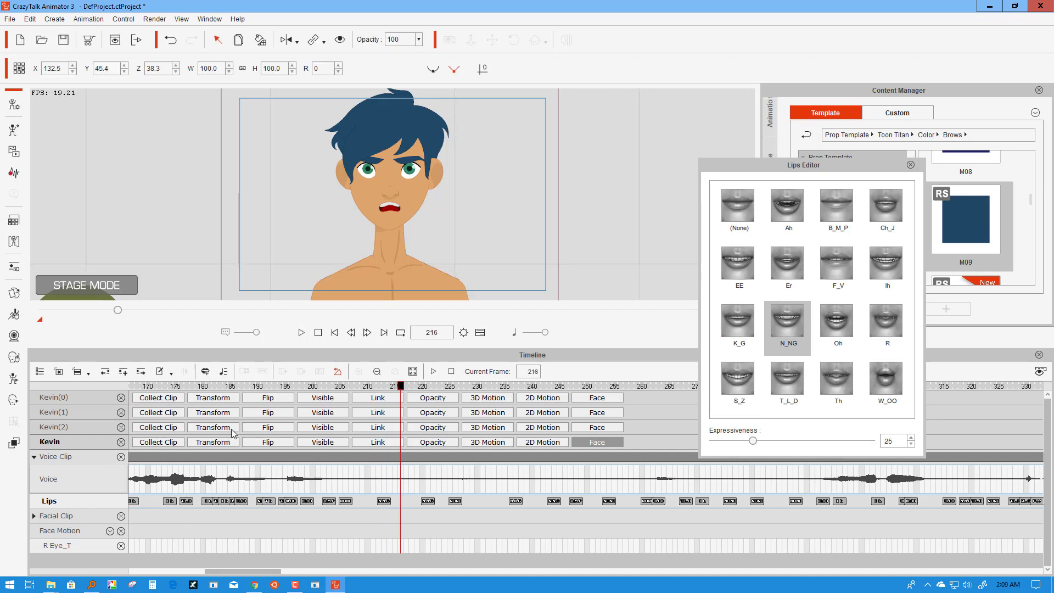
# Step: Delete the lip keys between frames 186 and 192 on the Lips track
pyautogui.moveTo(203, 387); pyautogui.dragTo(231, 391)
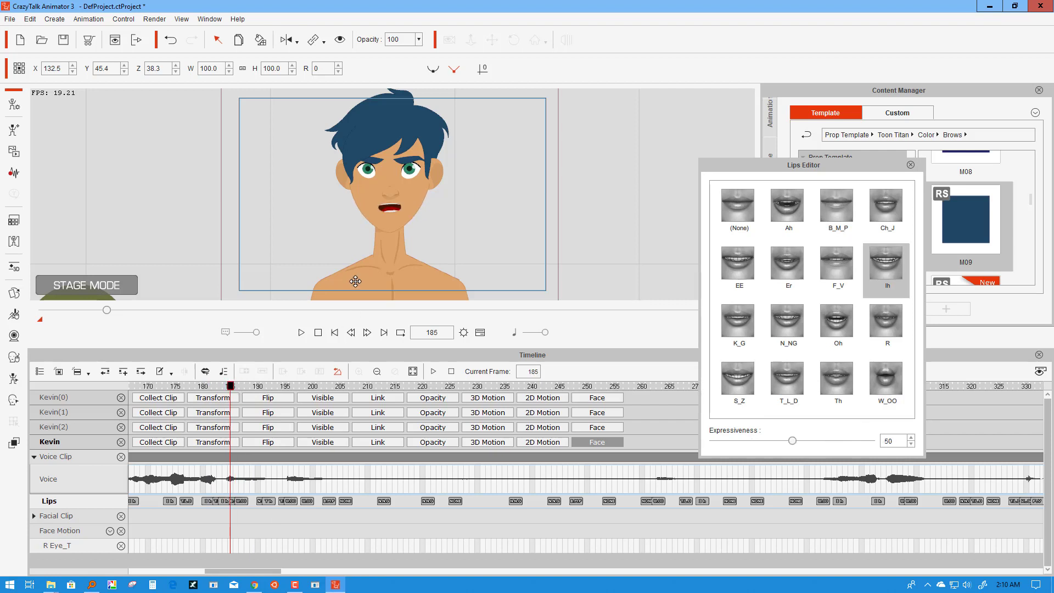
pyautogui.click(241, 500)
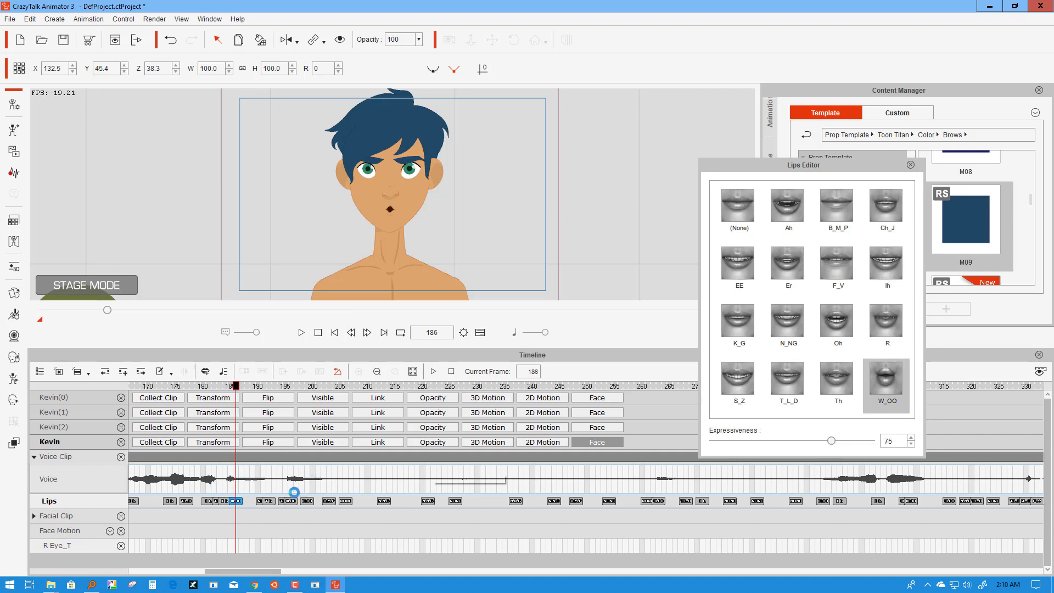
pyautogui.click(264, 501)
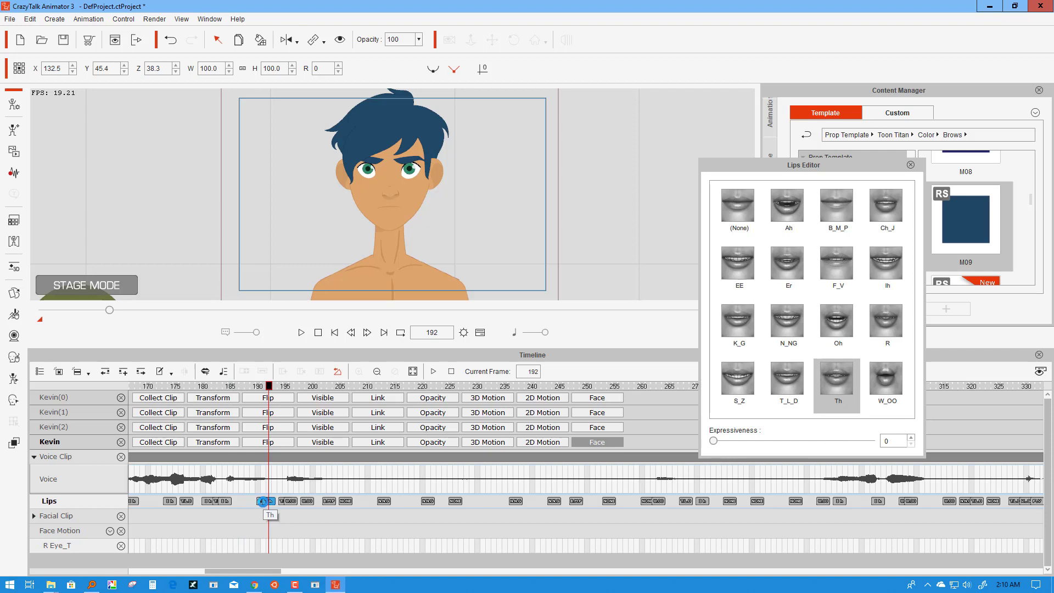
pyautogui.click(263, 502)
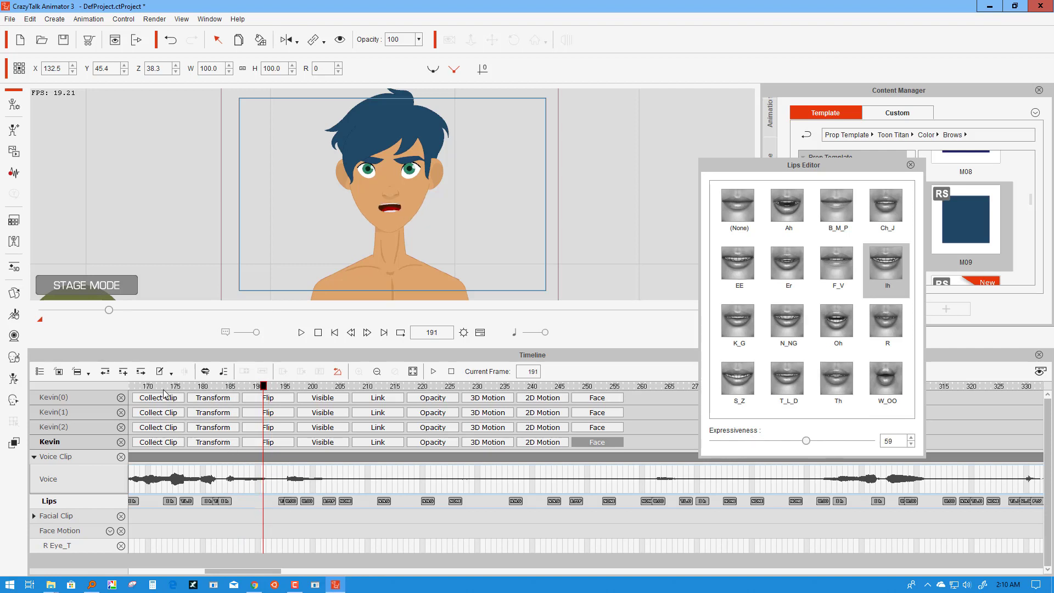
# Step: Play the animation past frame 192 to check the mouth movement against the voice
pyautogui.click(318, 332)
pyautogui.click(301, 332)
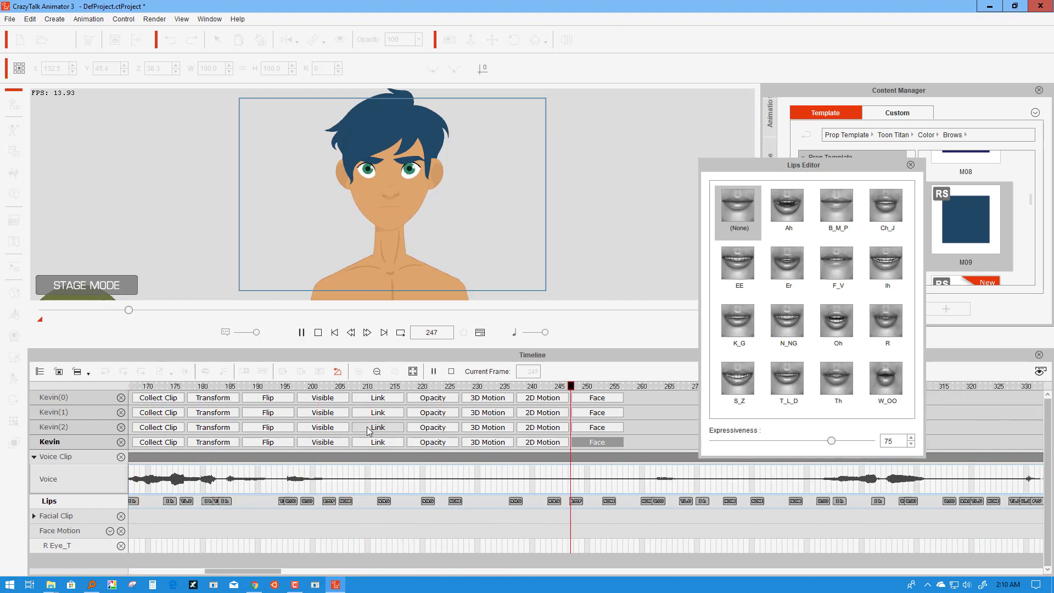
pyautogui.click(340, 392)
# Step: Delete the lip keys from frame 213 through frame 261 on the Lips track
pyautogui.click(383, 501)
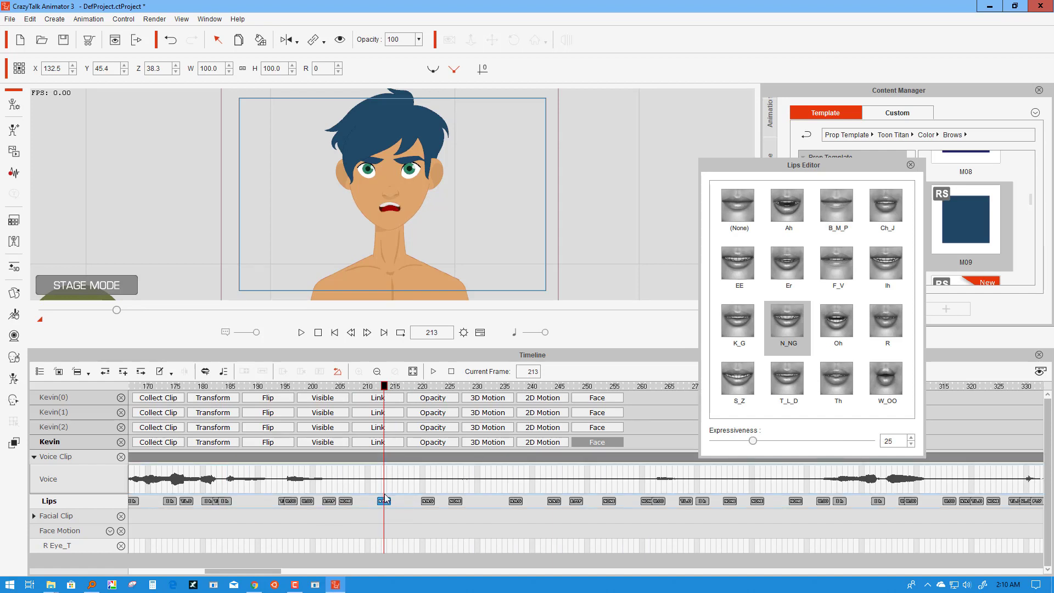
pyautogui.click(429, 500)
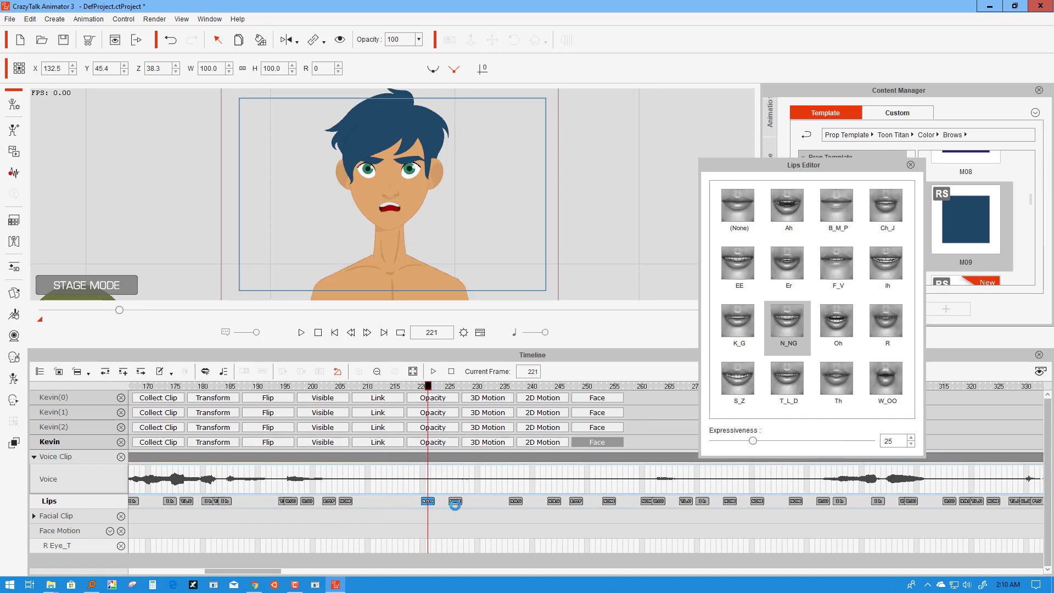
pyautogui.click(458, 500)
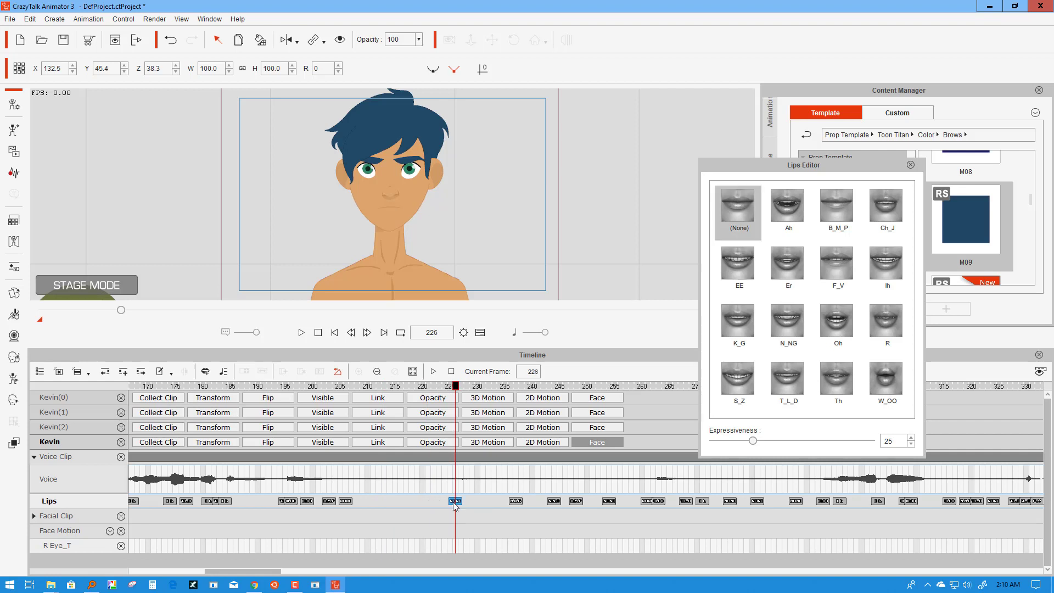
pyautogui.press('Delete')
pyautogui.moveTo(506, 504); pyautogui.dragTo(648, 508)
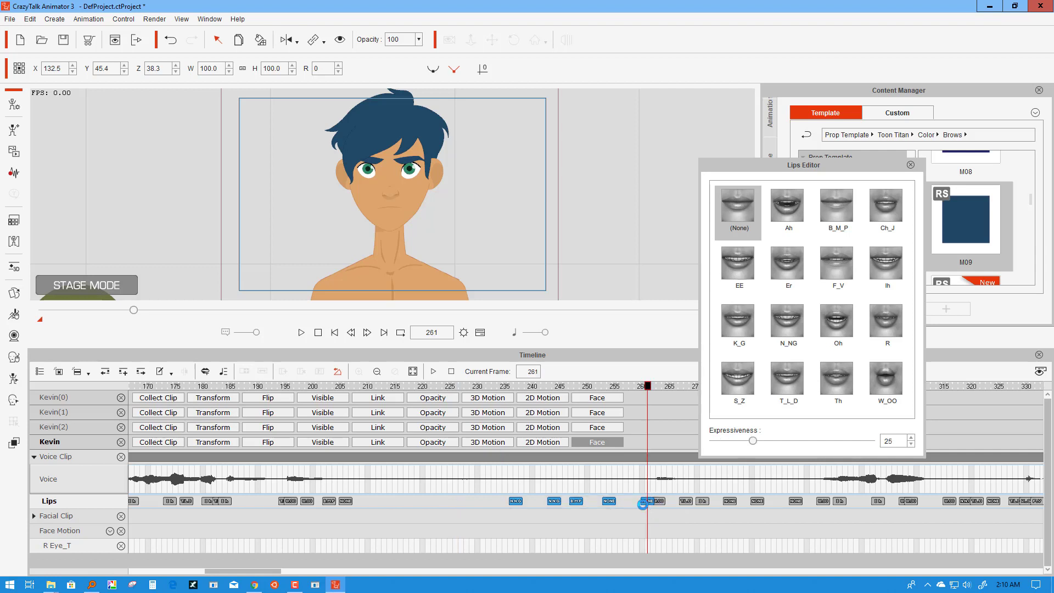
pyautogui.press('Delete')
# Step: Play the clip from frame 253 and delete the lip keys between frames 265 and 291
pyautogui.click(604, 471)
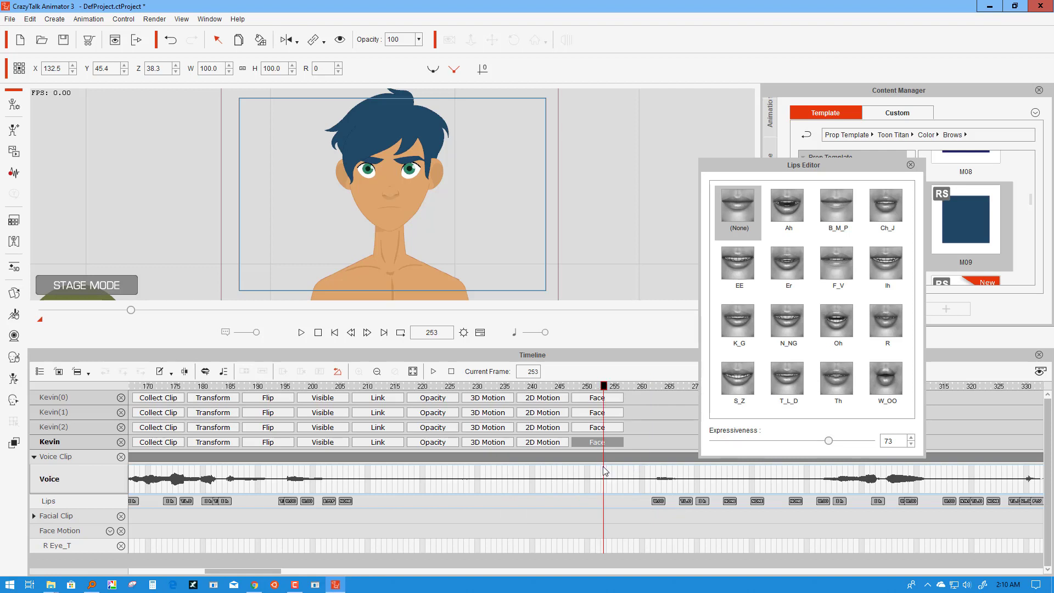
pyautogui.click(300, 332)
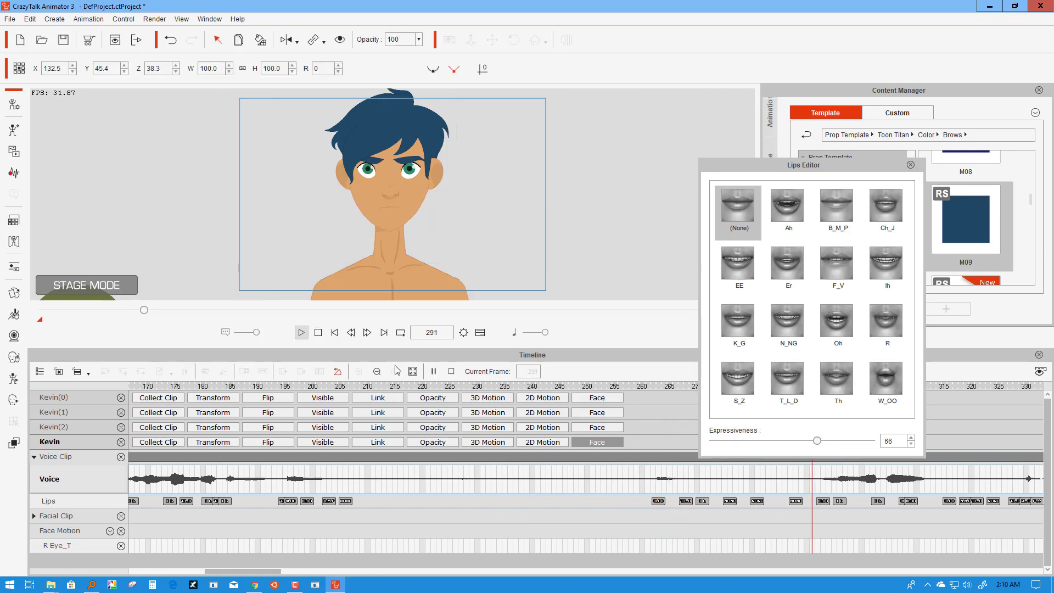
pyautogui.moveTo(670, 501); pyautogui.dragTo(810, 501)
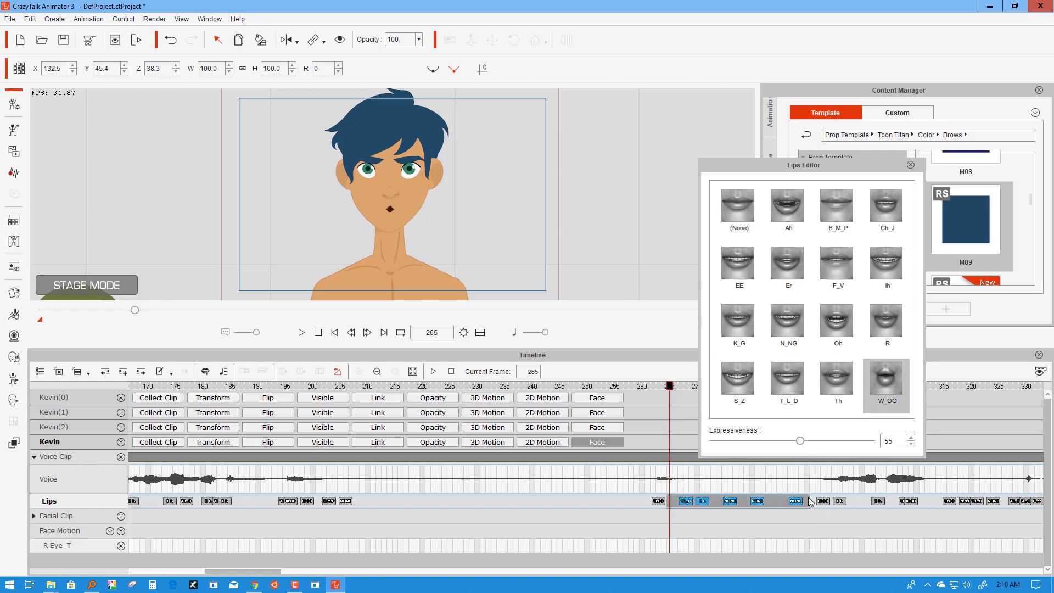
pyautogui.click(813, 501)
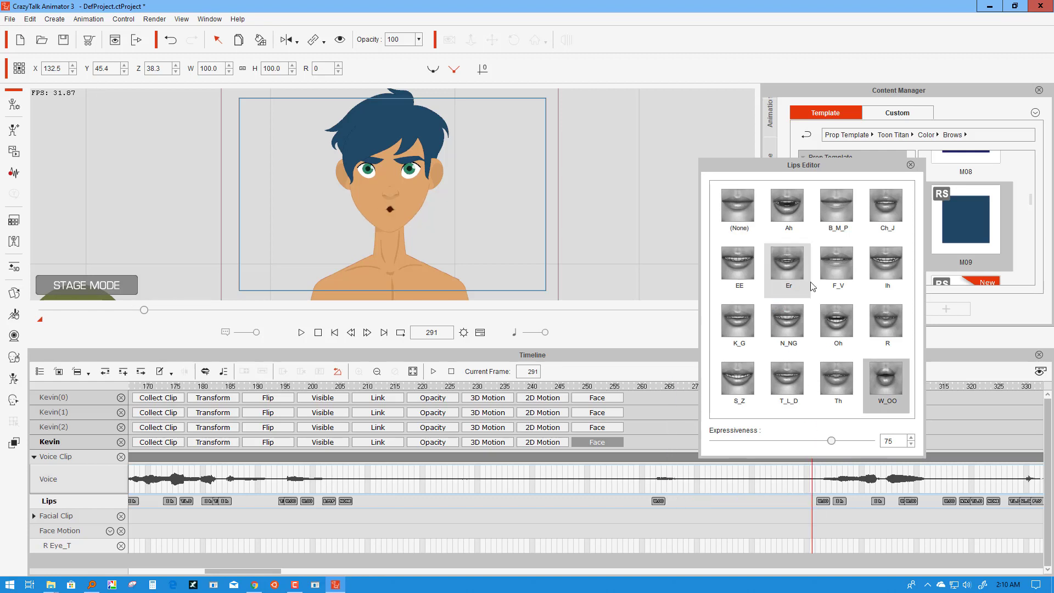
# Step: Move the Lips Editor clear of the later timeline frames and play the voice clip from frame 291
pyautogui.moveTo(816, 174); pyautogui.dragTo(735, 138)
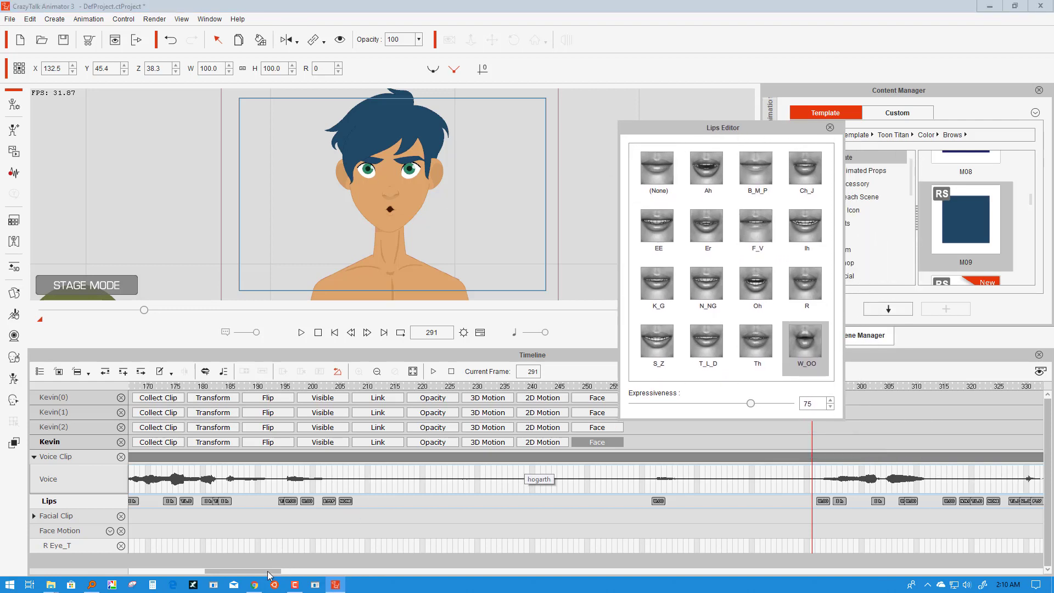
pyautogui.moveTo(269, 574); pyautogui.dragTo(304, 577)
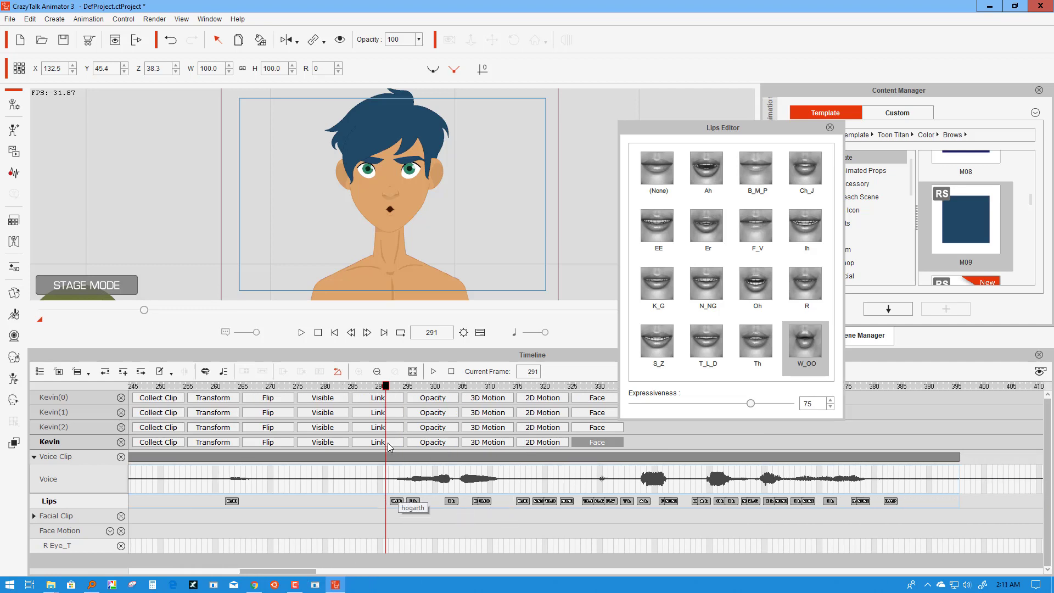
pyautogui.click(301, 333)
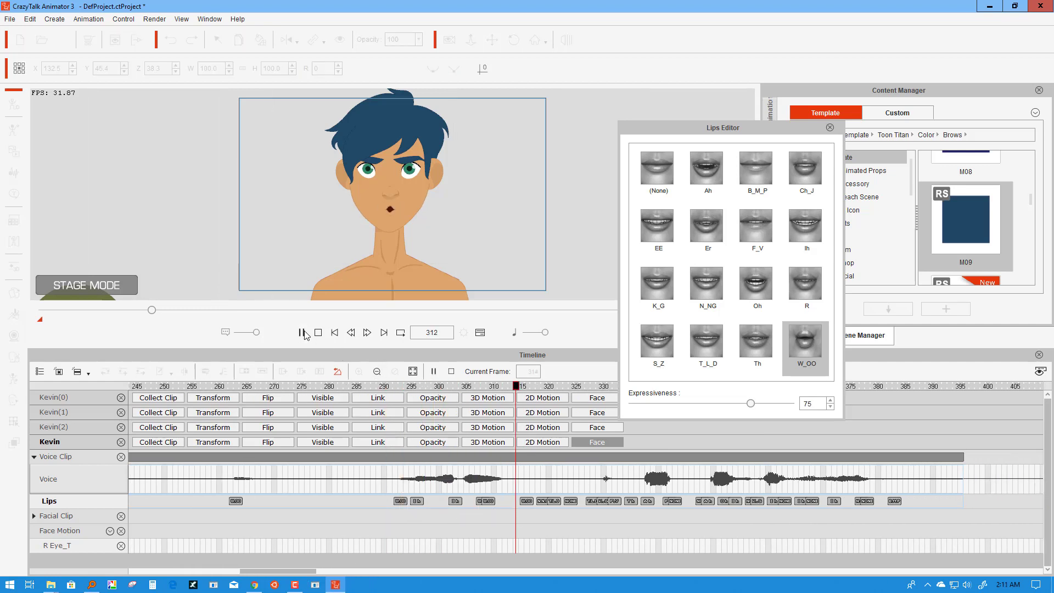
pyautogui.click(301, 332)
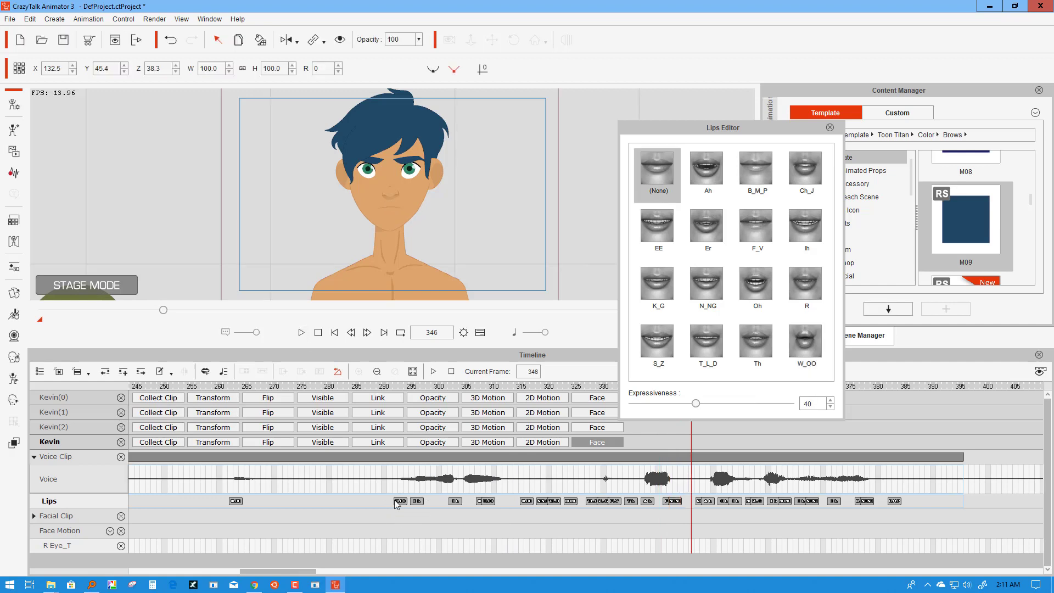
# Step: Delete the group of lip keys between frames 291 and 315 on the Lips track
pyautogui.moveTo(383, 500); pyautogui.dragTo(523, 501)
pyautogui.click(521, 501)
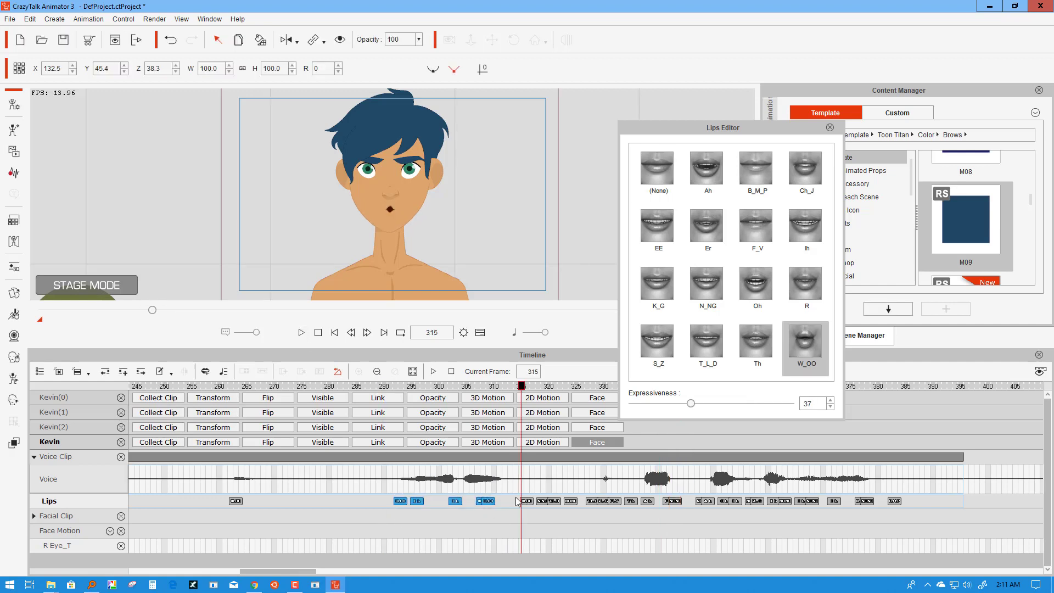
pyautogui.press('Delete')
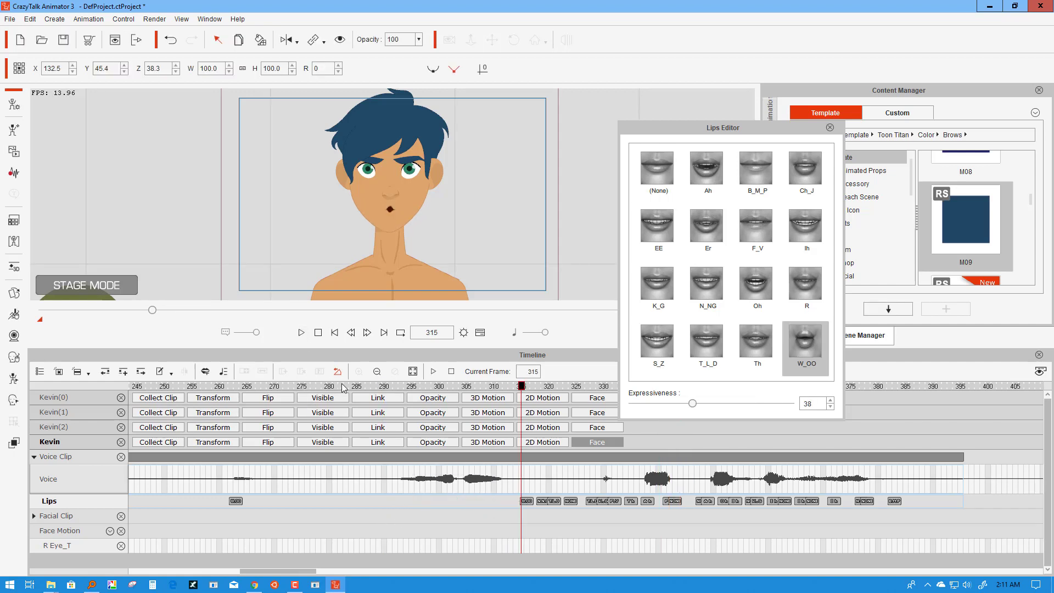
# Step: Add a (None) lip key at frame 291 and an Ah lip key at frame 294
pyautogui.moveTo(354, 387); pyautogui.dragTo(392, 415)
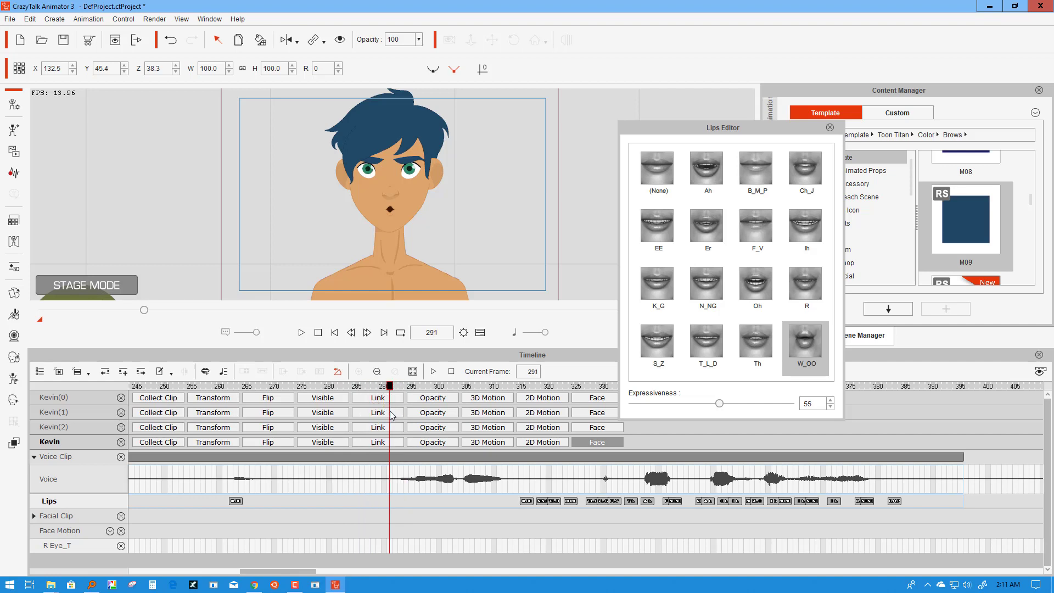
pyautogui.click(664, 175)
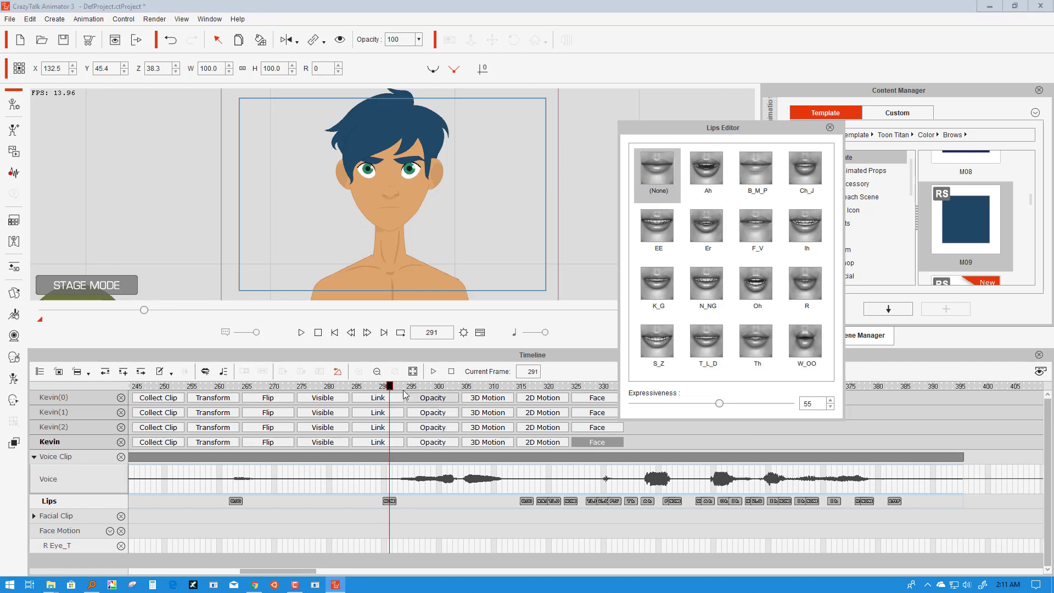
pyautogui.moveTo(391, 387); pyautogui.dragTo(408, 390)
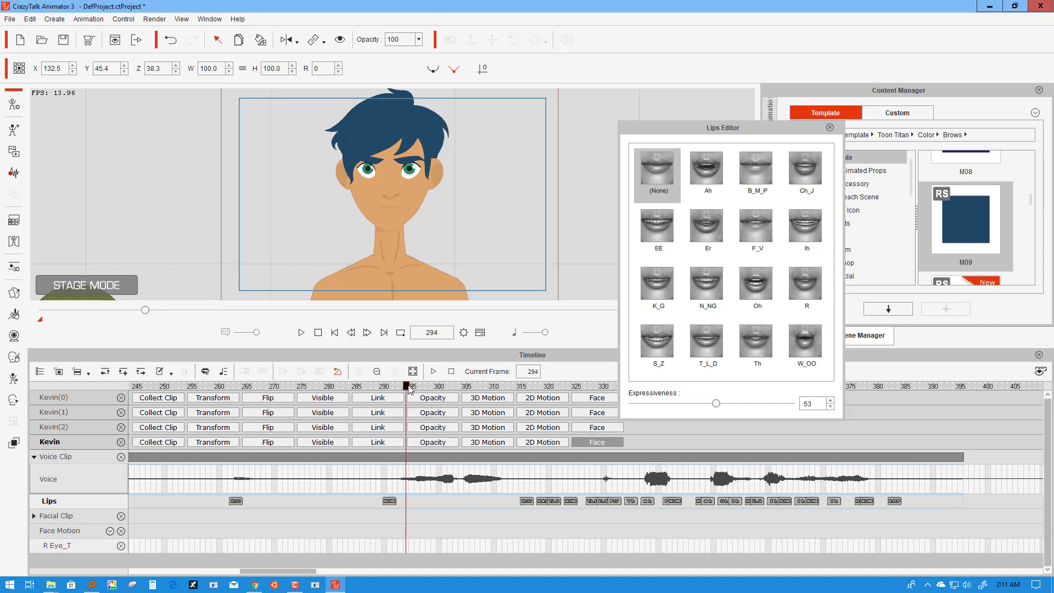
pyautogui.click(708, 177)
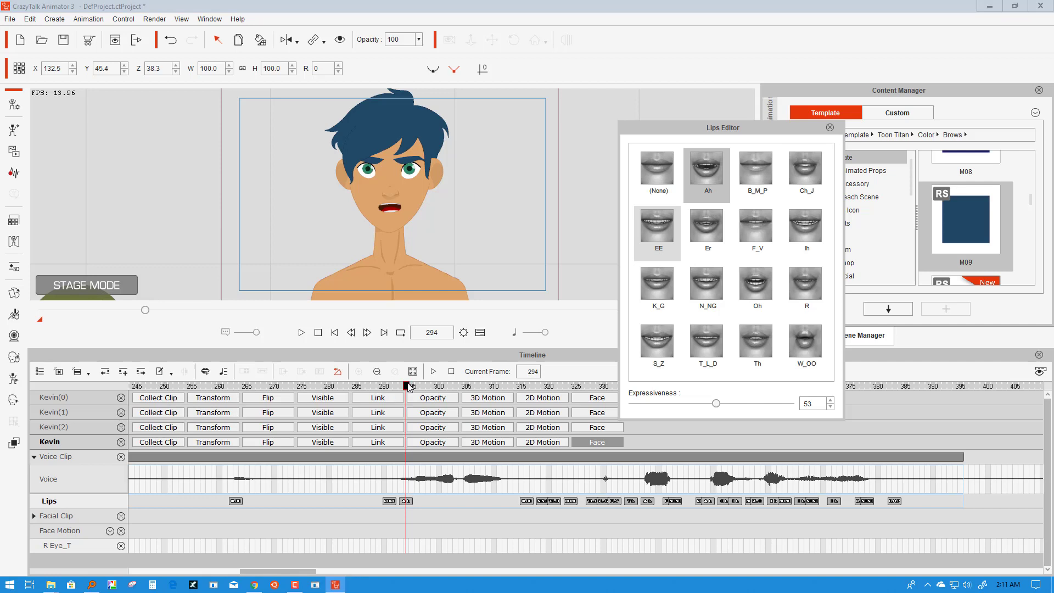
# Step: Add an EE lip key at frame 297 and a B_M_P lip key at frame 300
pyautogui.moveTo(409, 388); pyautogui.dragTo(422, 388)
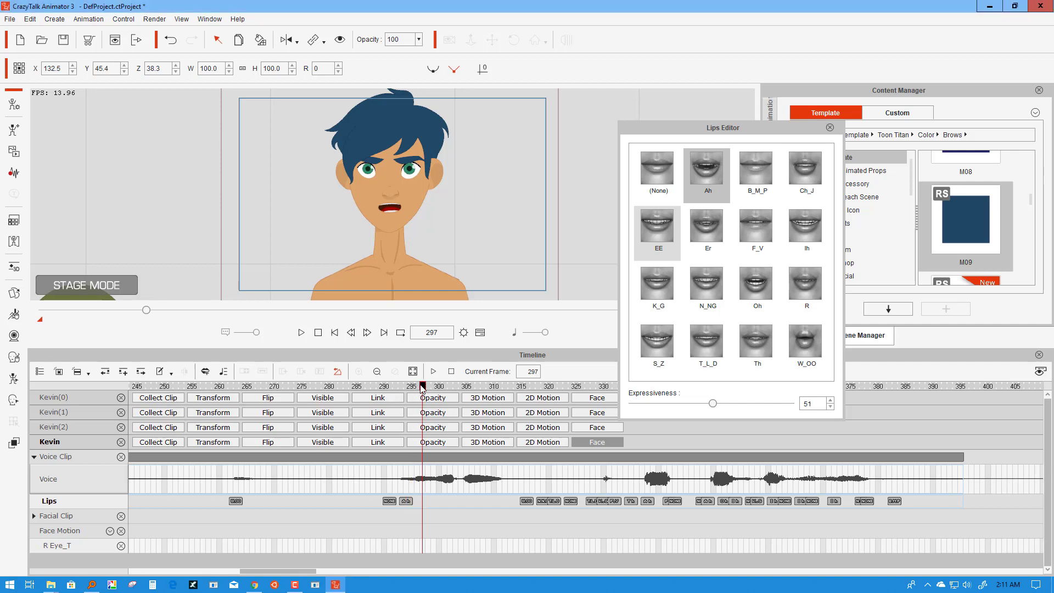
pyautogui.click(660, 233)
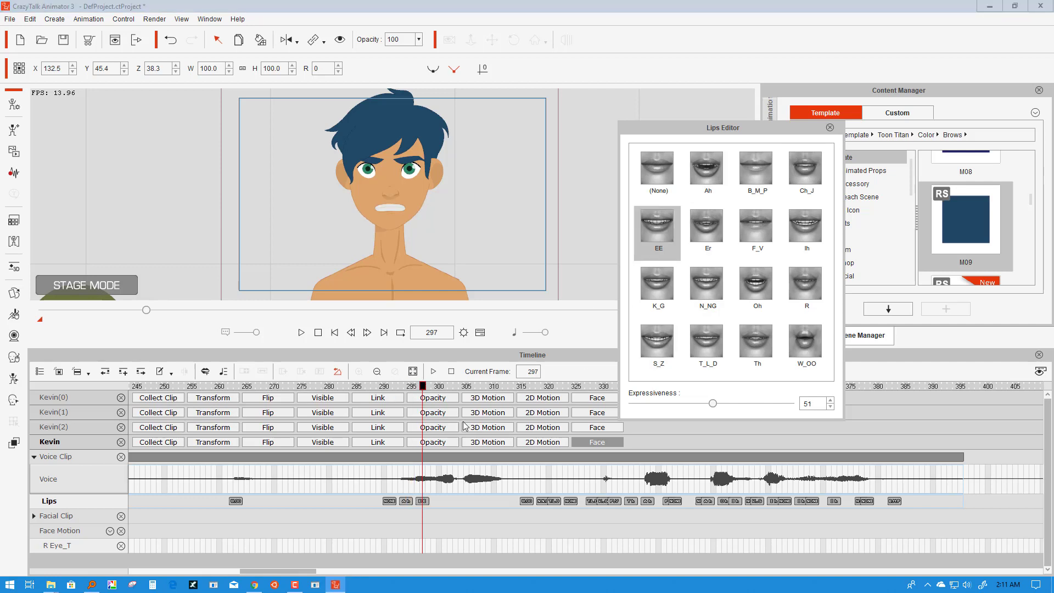
pyautogui.moveTo(422, 388); pyautogui.dragTo(439, 388)
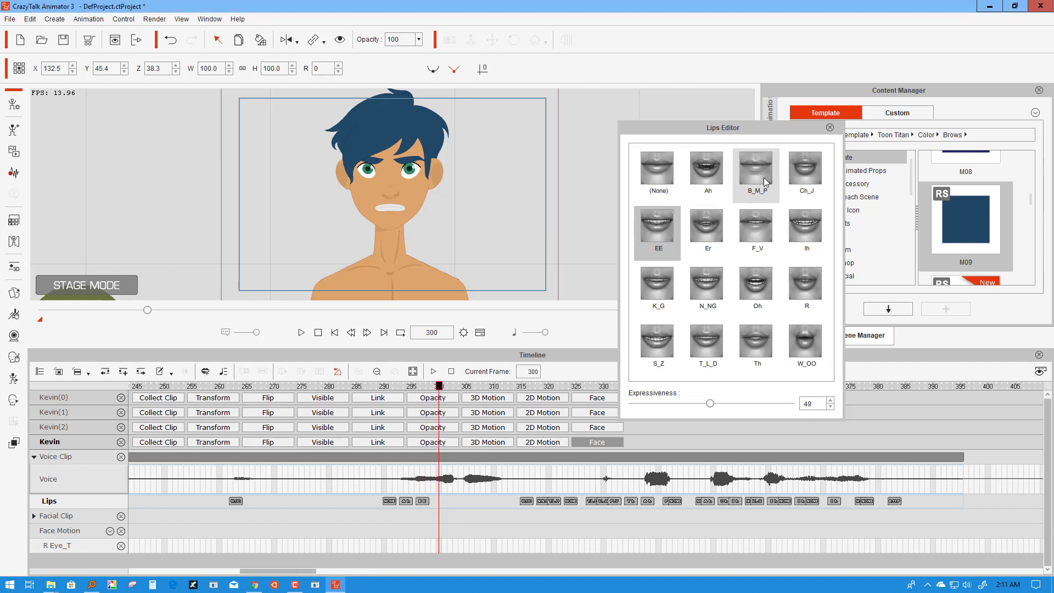
pyautogui.click(745, 174)
pyautogui.click(745, 174)
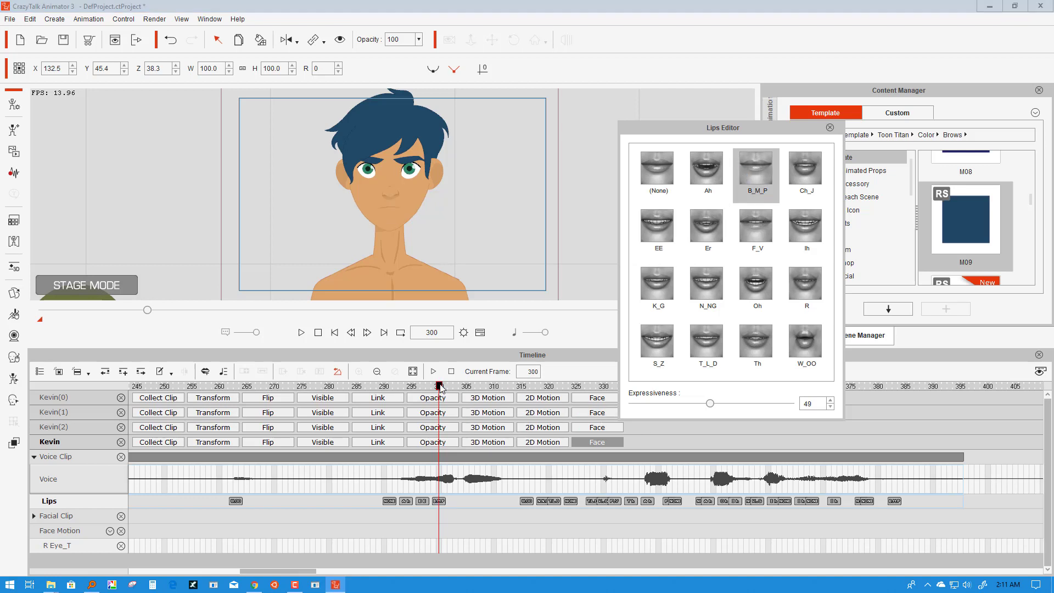
# Step: Add an EE lip key at frame 302 on the Lips track
pyautogui.moveTo(441, 387); pyautogui.dragTo(451, 389)
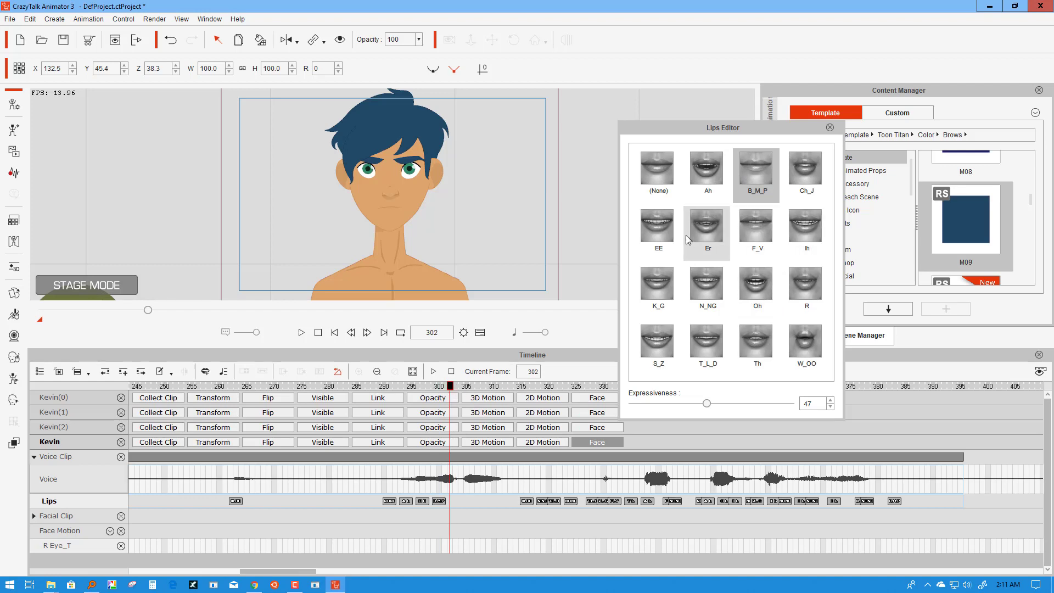
pyautogui.click(653, 237)
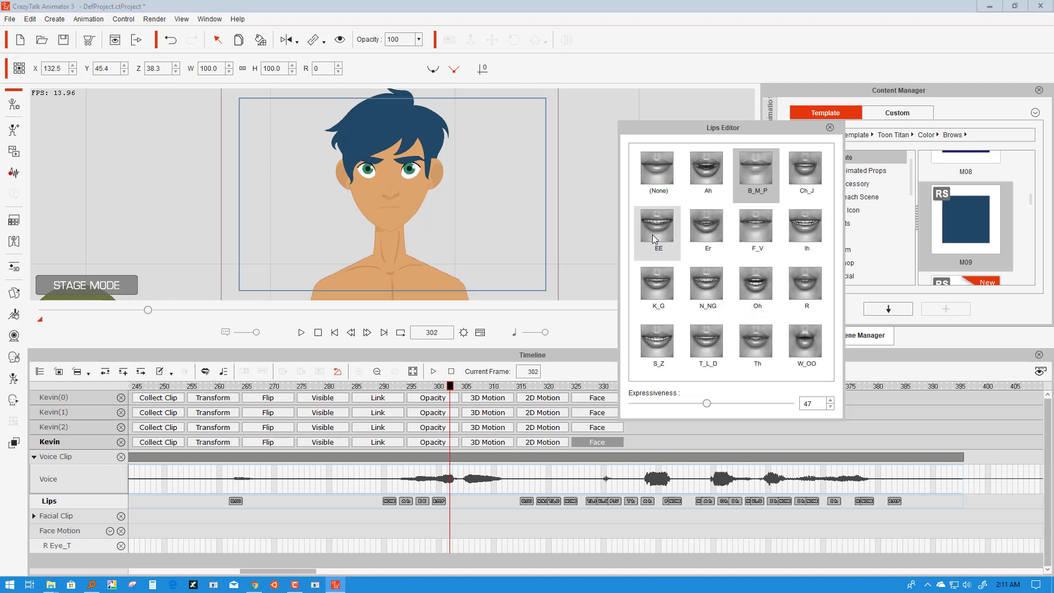
pyautogui.click(652, 235)
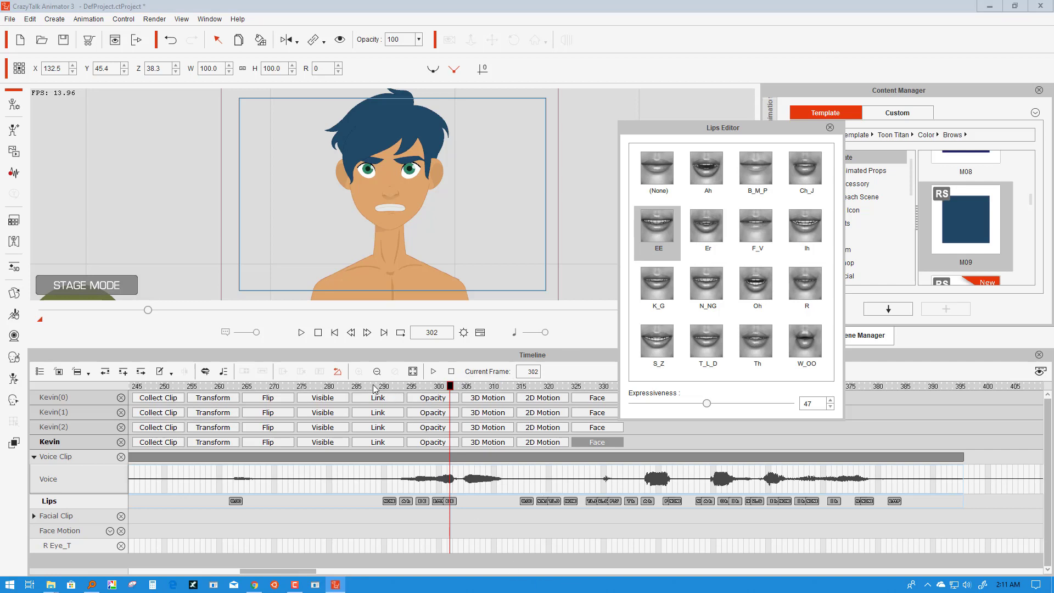
# Step: Add a (None) lip key at frame 312 and delete the lip keys between frames 315 and 339
pyautogui.moveTo(373, 388); pyautogui.dragTo(508, 415)
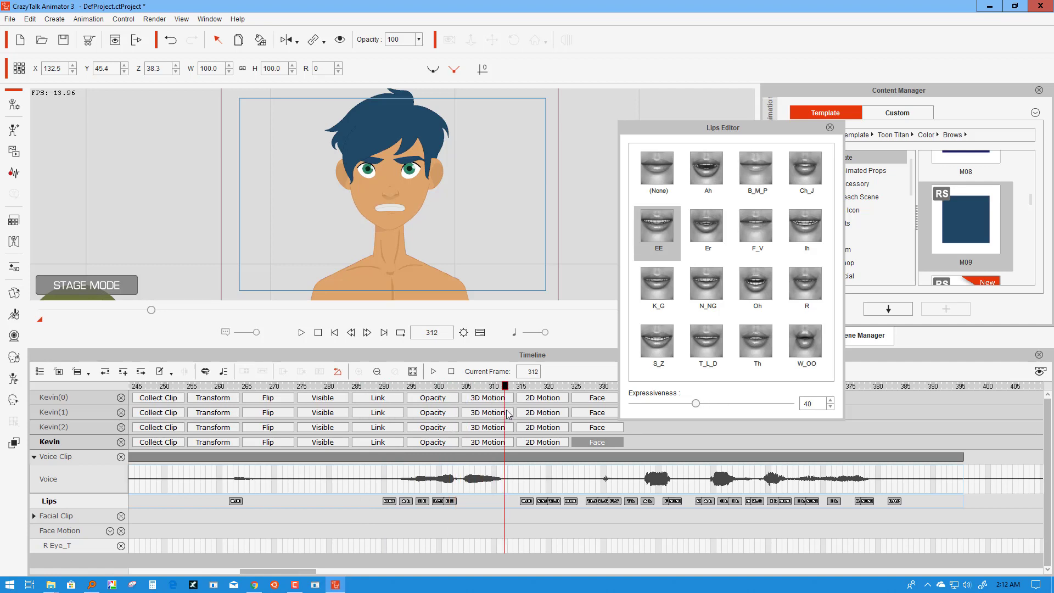
pyautogui.click(648, 181)
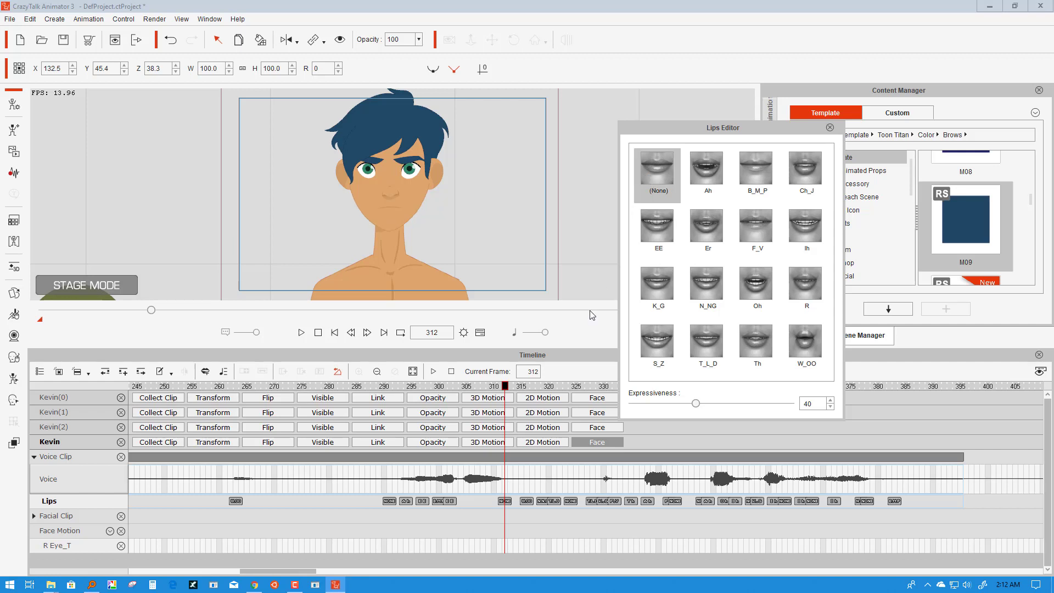
pyautogui.moveTo(505, 386); pyautogui.dragTo(537, 391)
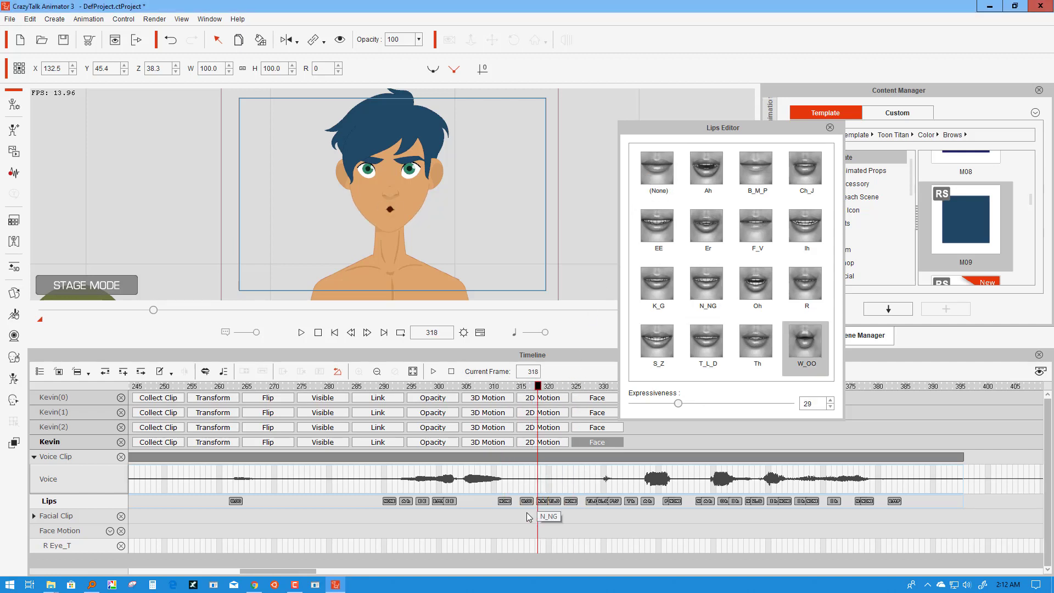
pyautogui.moveTo(518, 506); pyautogui.dragTo(665, 502)
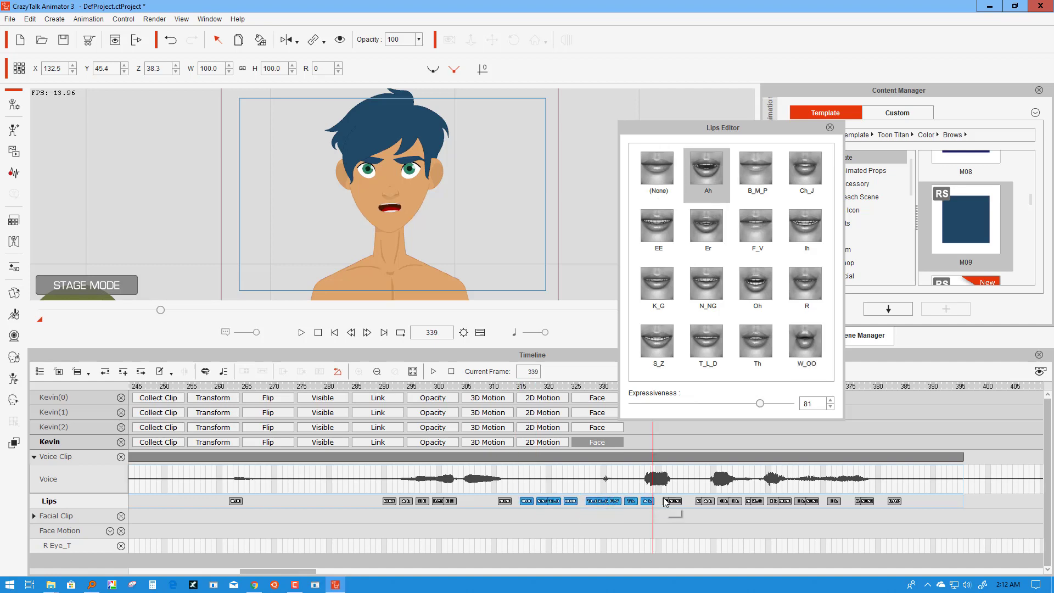
pyautogui.press('Delete')
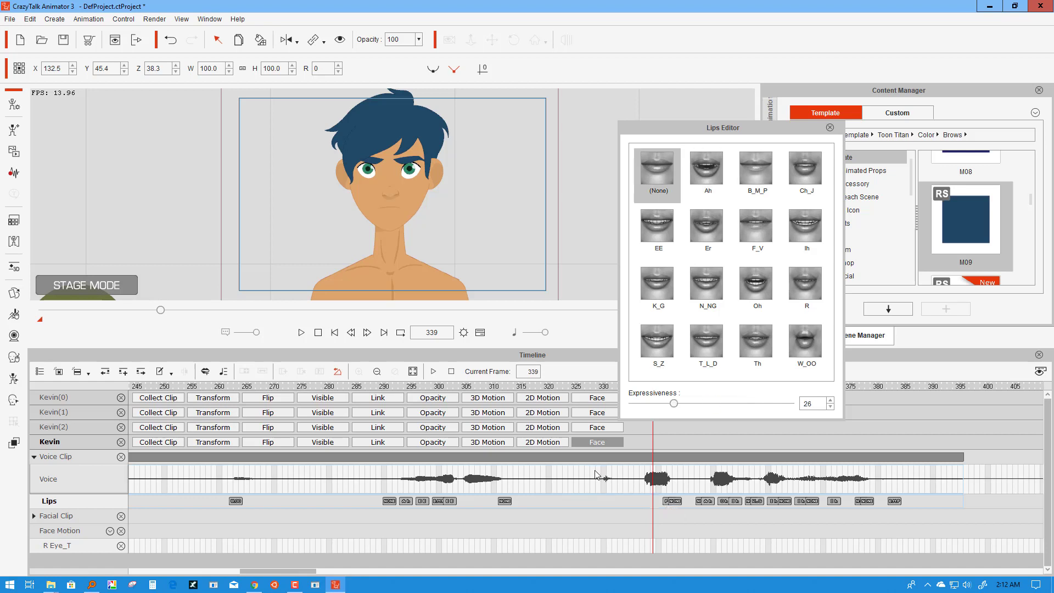
# Step: Listen to the voice from frame 323 and add an EE lip key at frame 330 on the Lips track
pyautogui.click(605, 496)
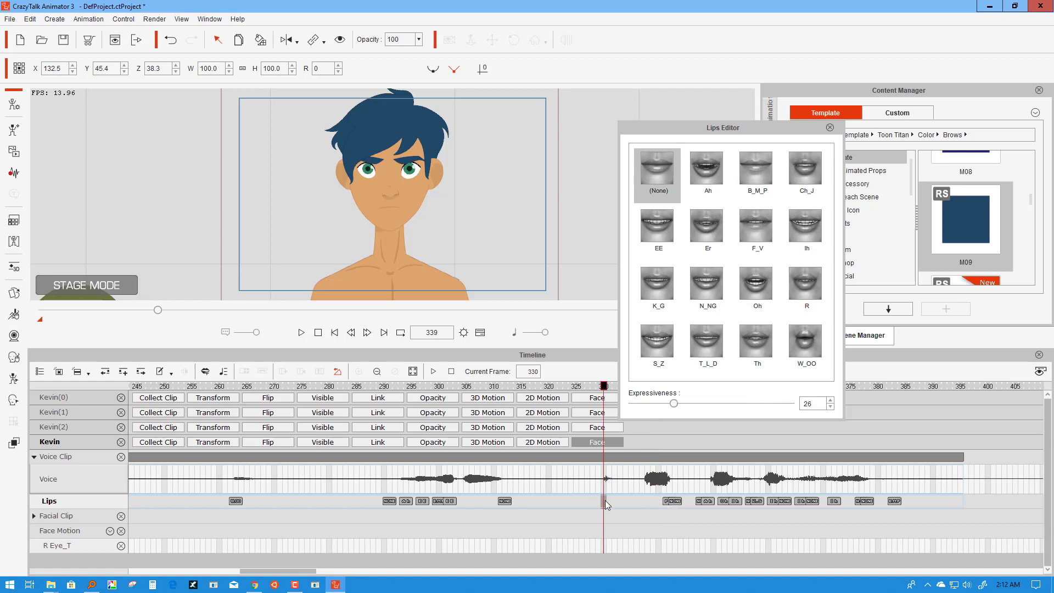
pyautogui.click(565, 501)
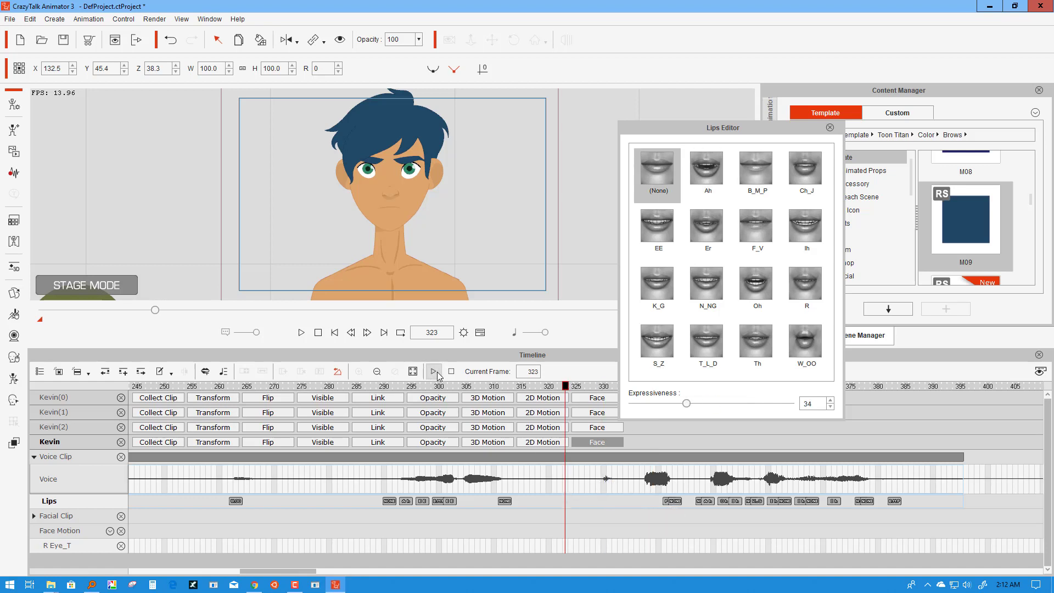
pyautogui.click(434, 372)
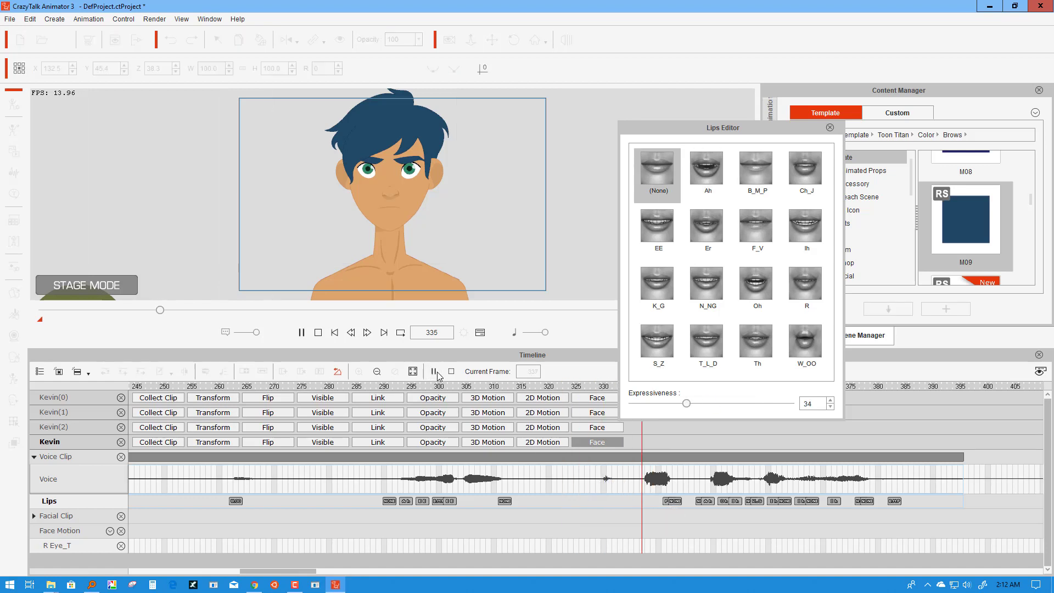
pyautogui.click(605, 503)
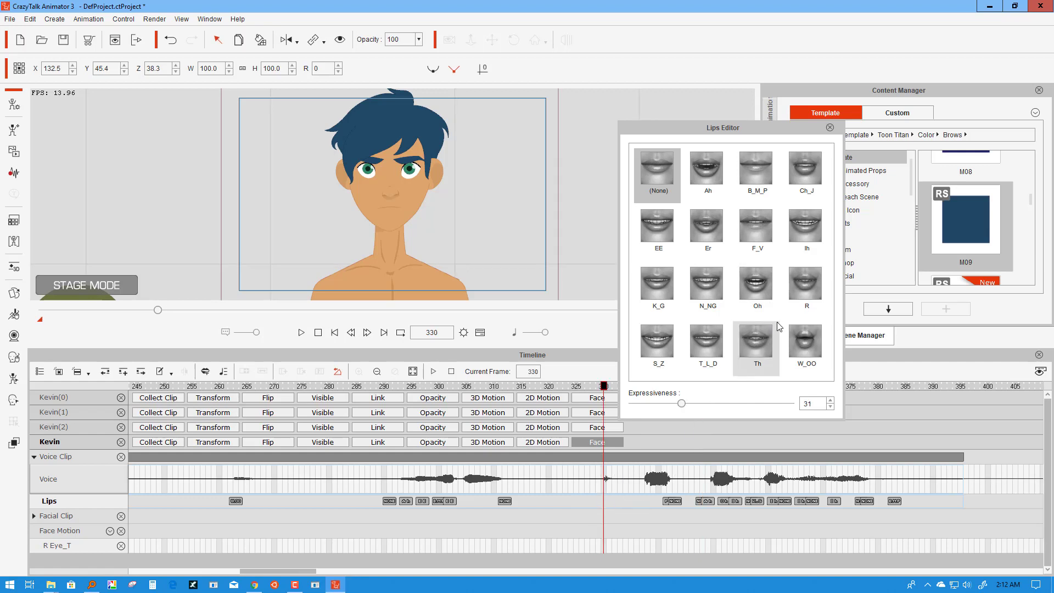
pyautogui.click(703, 225)
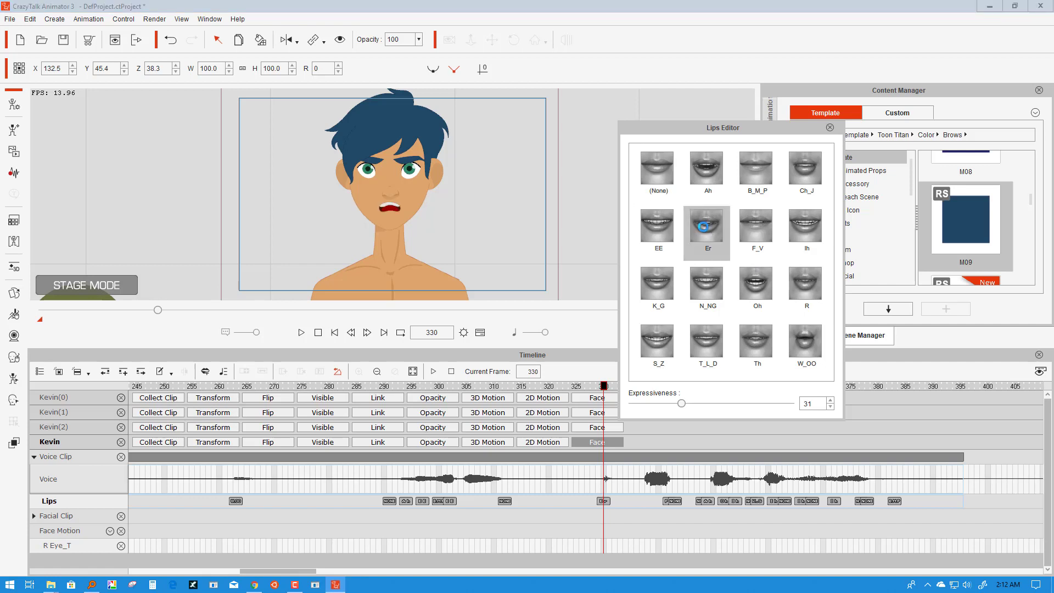
pyautogui.click(663, 229)
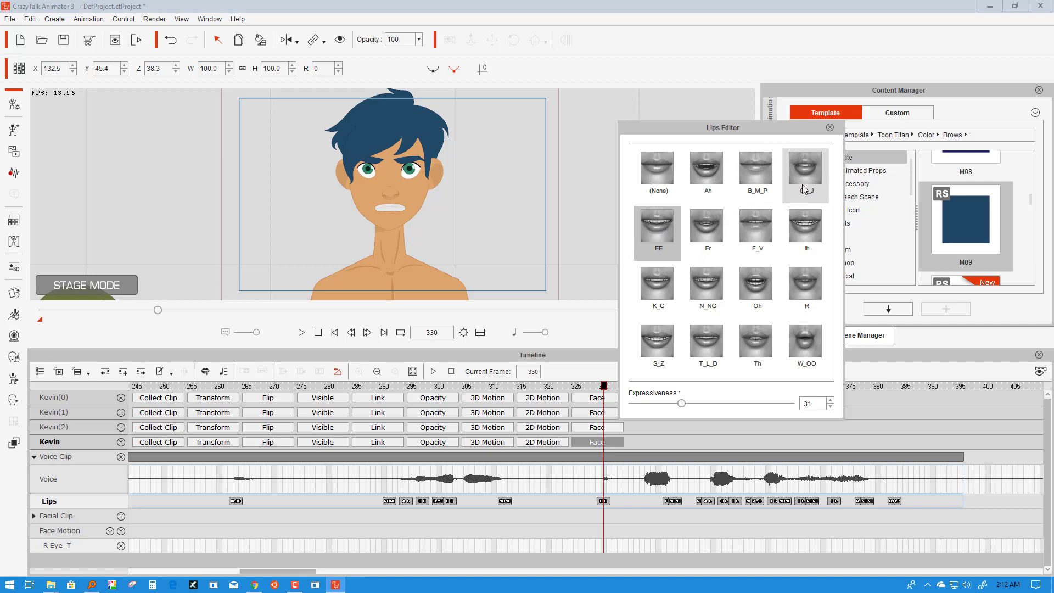
# Step: Add a T_L_D lip key at frame 332 and an S_Z lip key at frame 333
pyautogui.click(611, 388)
pyautogui.click(613, 387)
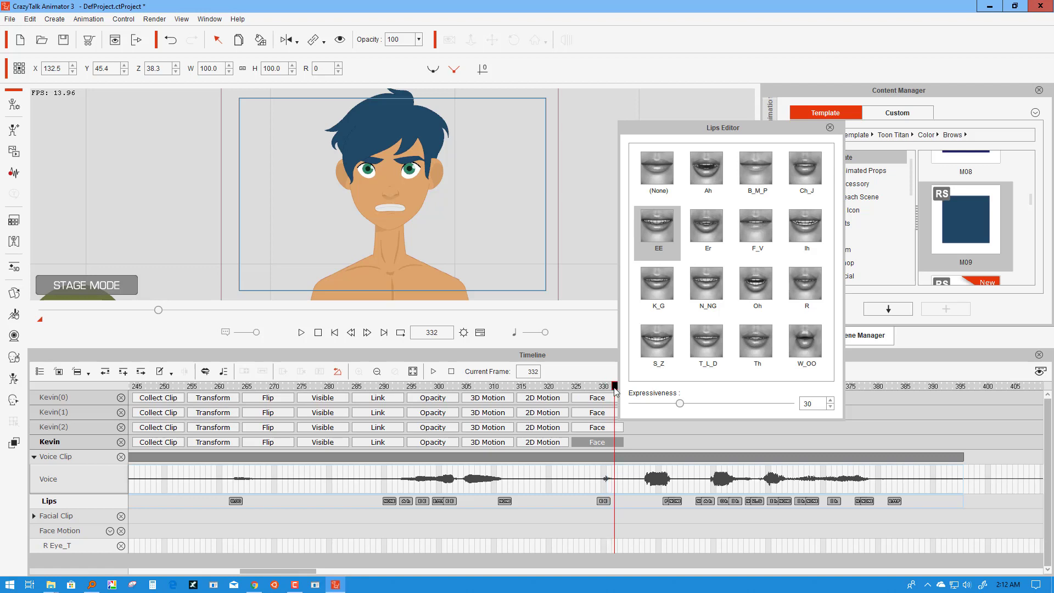
pyautogui.click(709, 348)
pyautogui.click(709, 349)
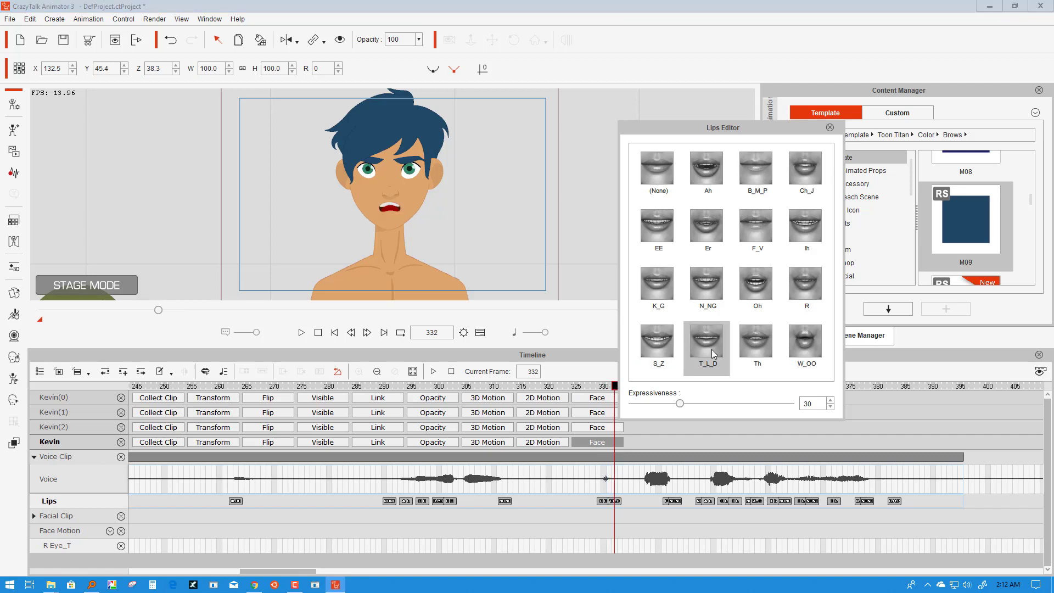
pyautogui.click(622, 475)
pyautogui.click(658, 344)
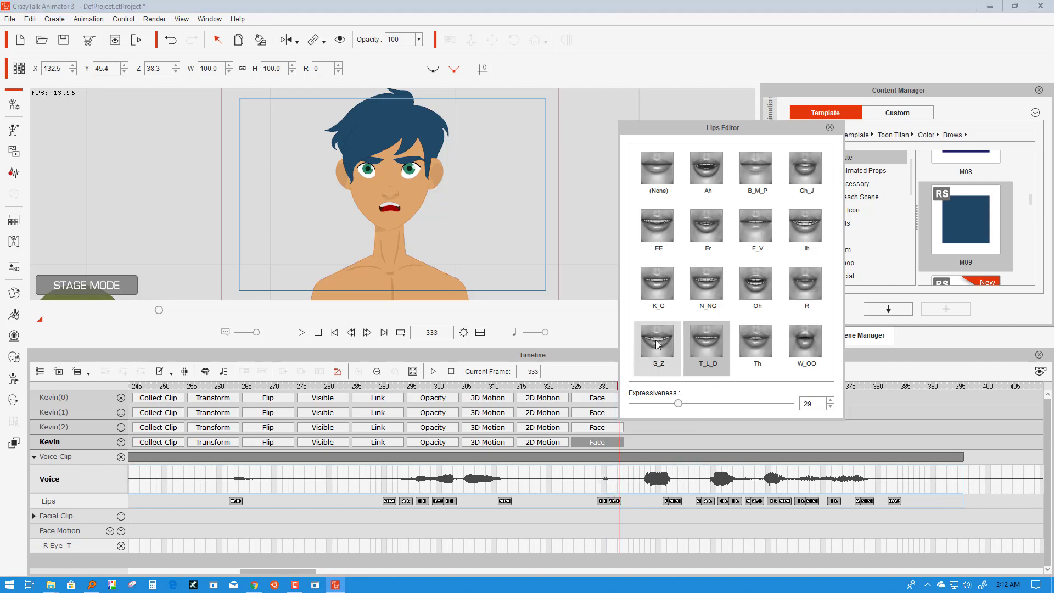
pyautogui.click(656, 339)
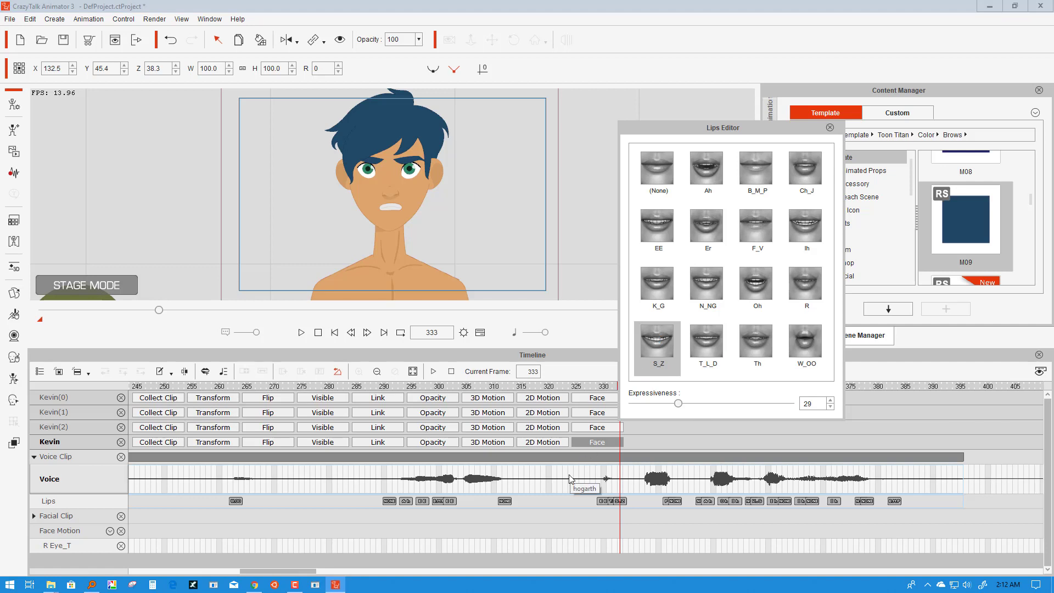
# Step: Add a Th lip key at frame 337 and an Ah lip key at frame 338
pyautogui.moveTo(587, 391); pyautogui.dragTo(643, 392)
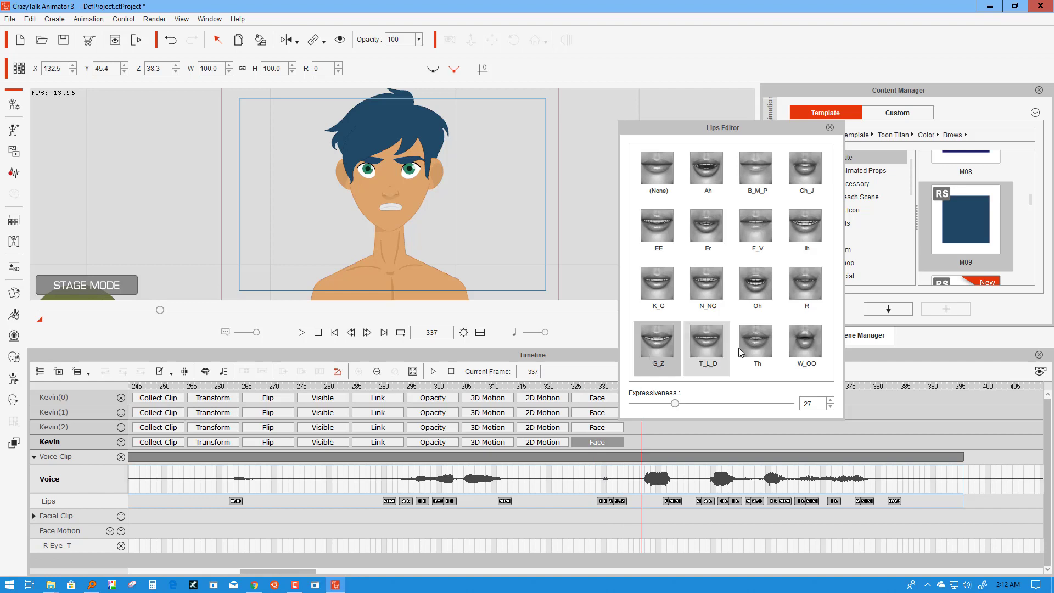
pyautogui.click(759, 347)
pyautogui.click(760, 348)
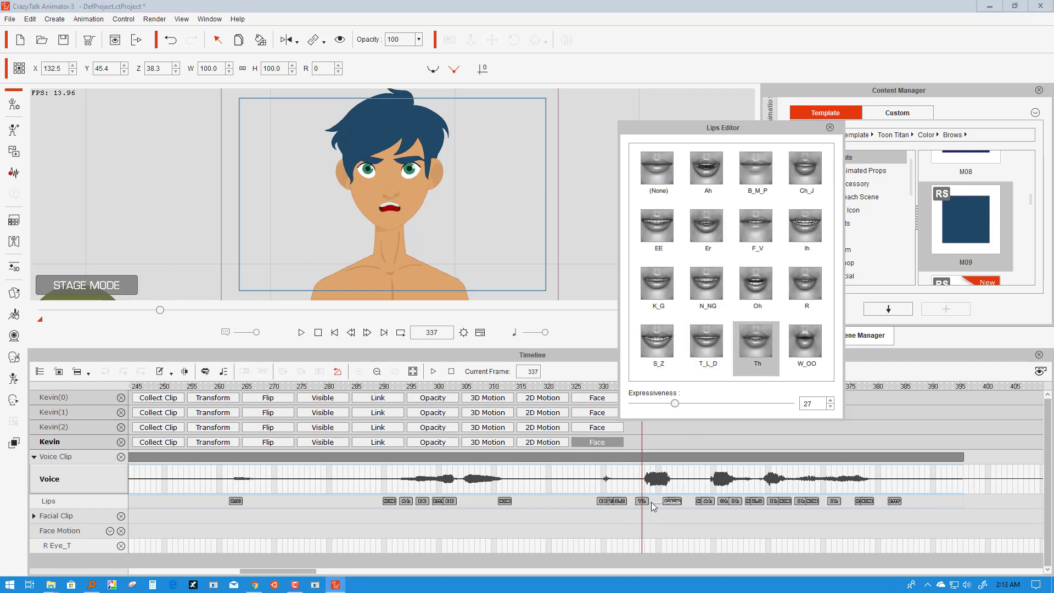
pyautogui.click(647, 457)
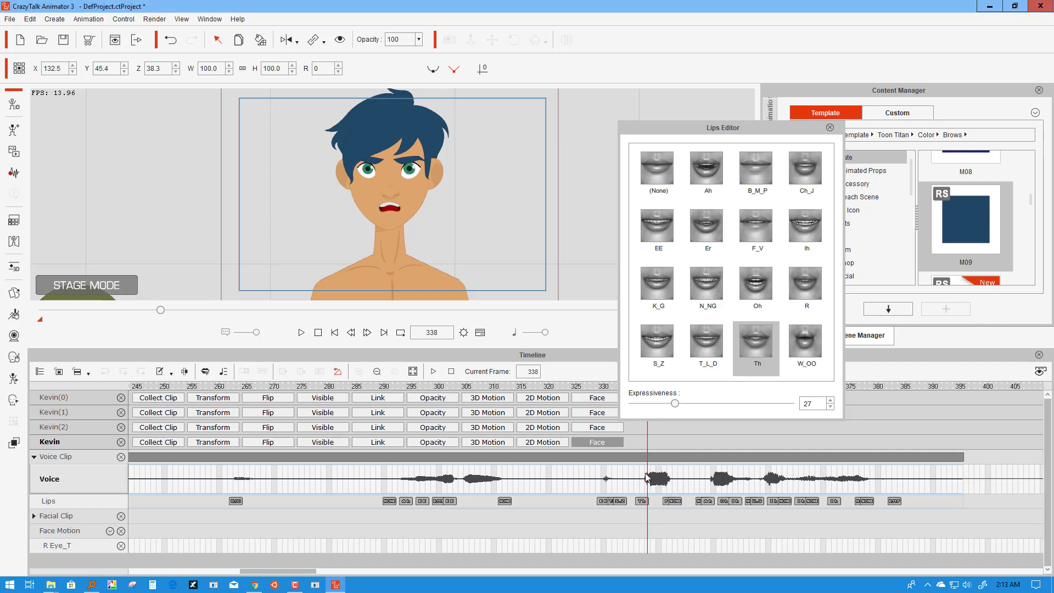
pyautogui.click(710, 179)
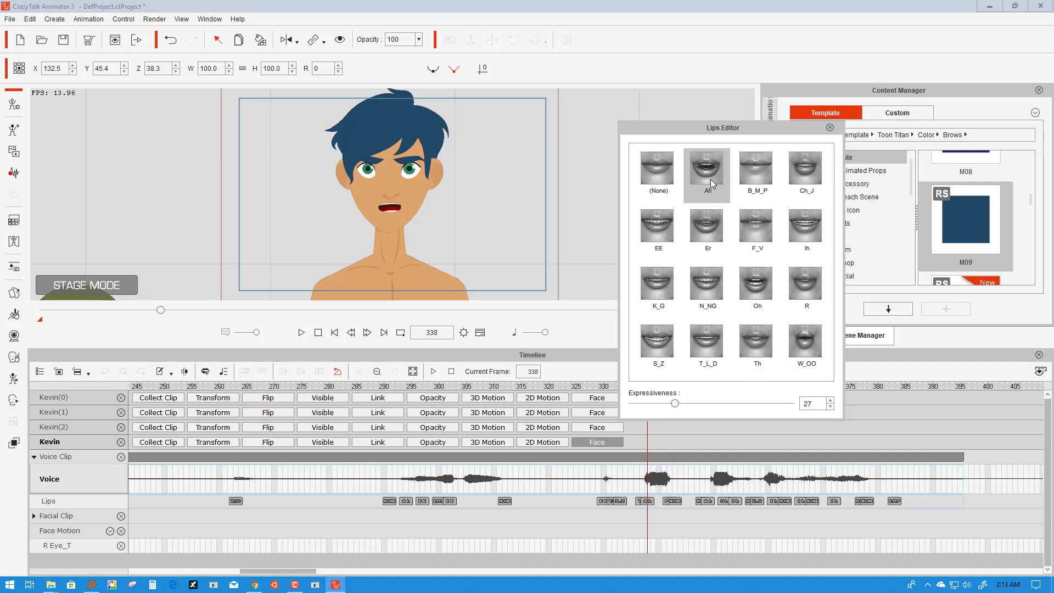
# Step: Replace the lip keys just before frame 344 with a T_L_D lip key at frame 344
pyautogui.click(676, 502)
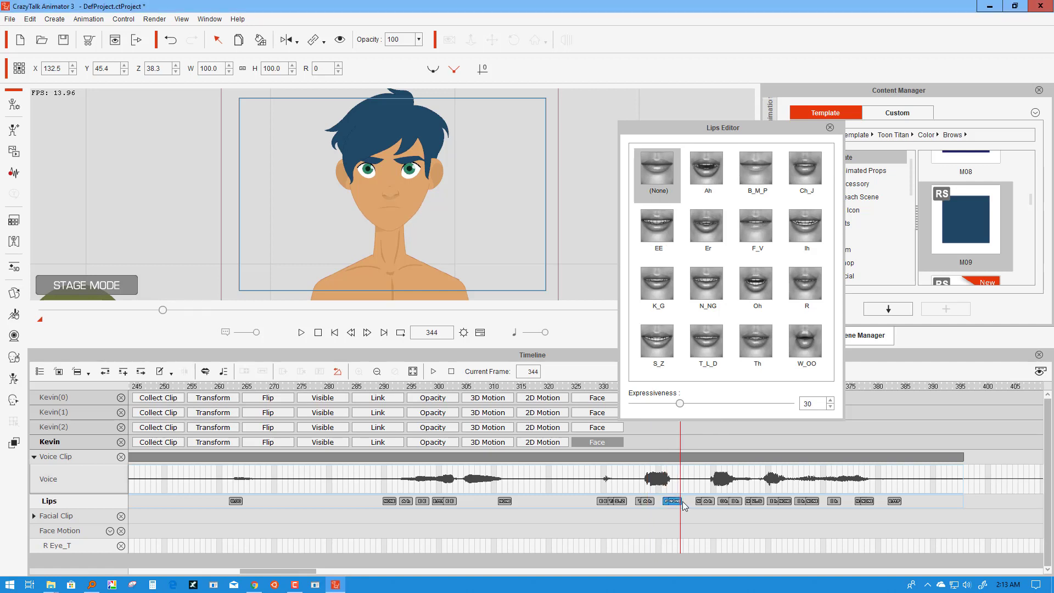
pyautogui.press('Delete')
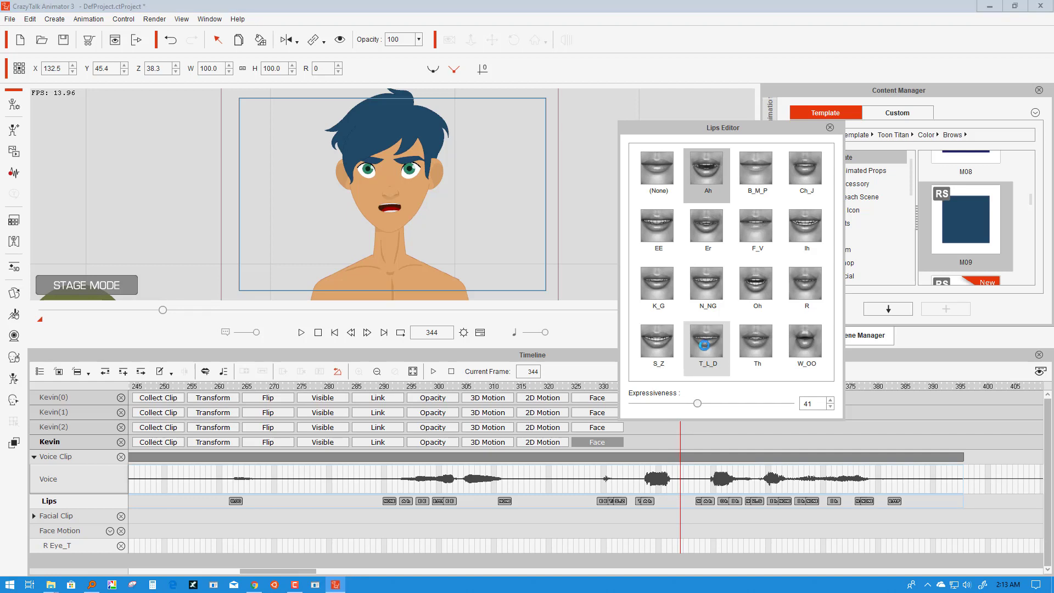
pyautogui.click(704, 345)
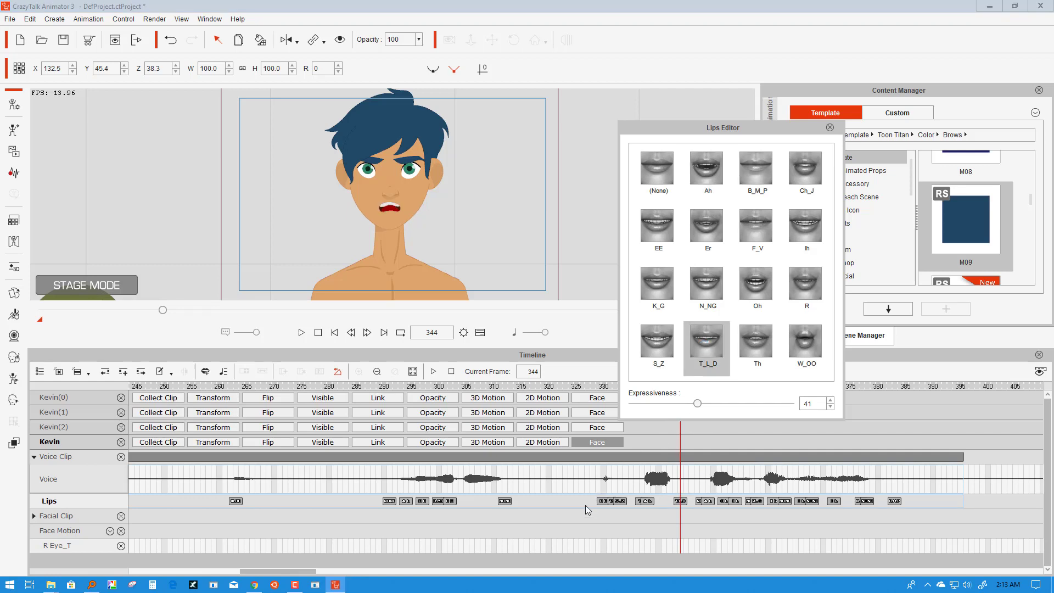
# Step: Play the animation from frame 327 and again from the start to check the edited lip sync
pyautogui.click(588, 386)
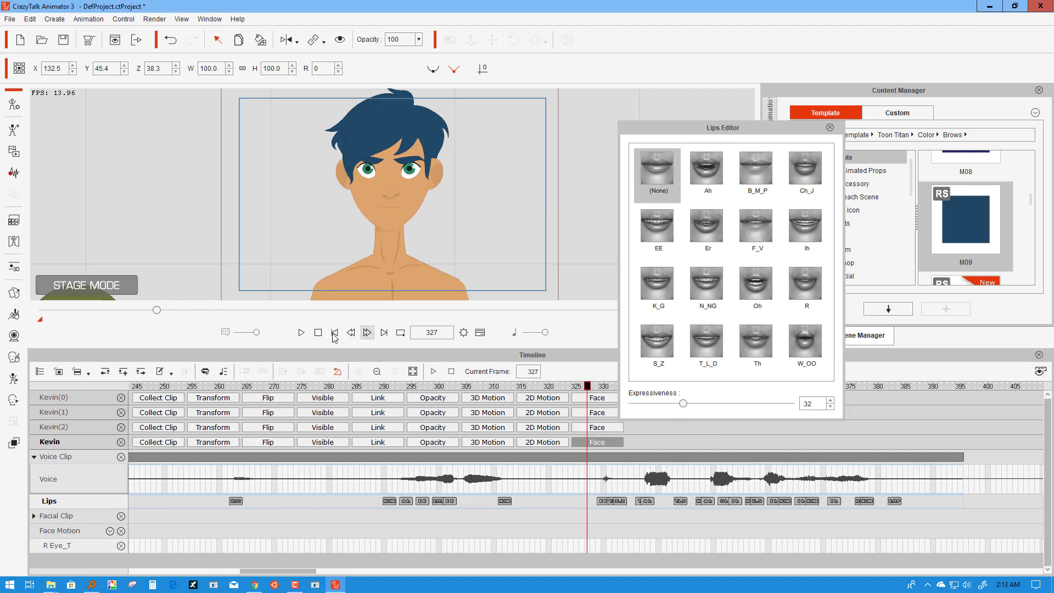
pyautogui.click(302, 333)
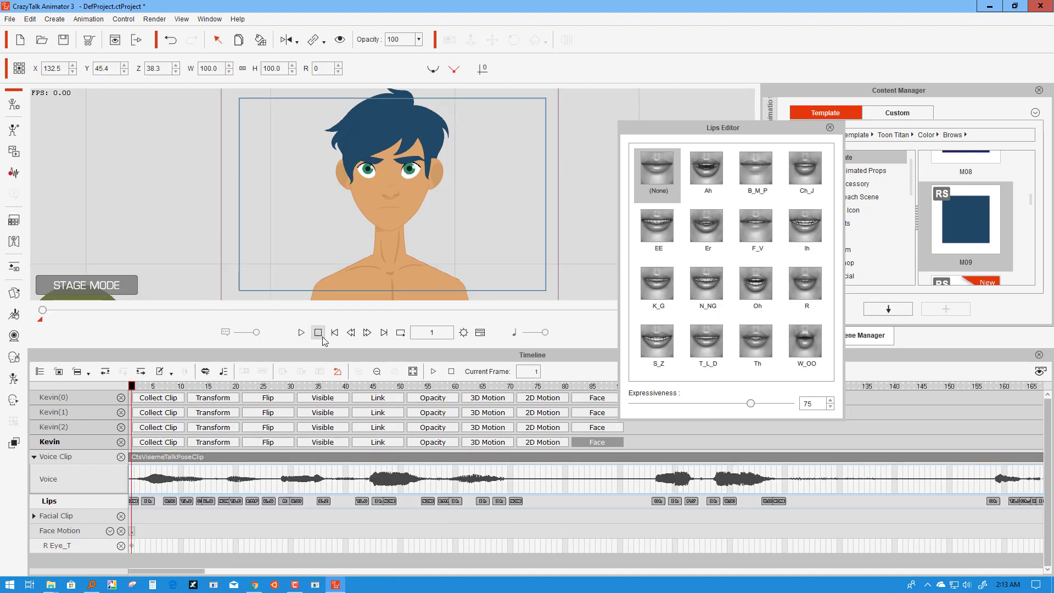
pyautogui.click(301, 332)
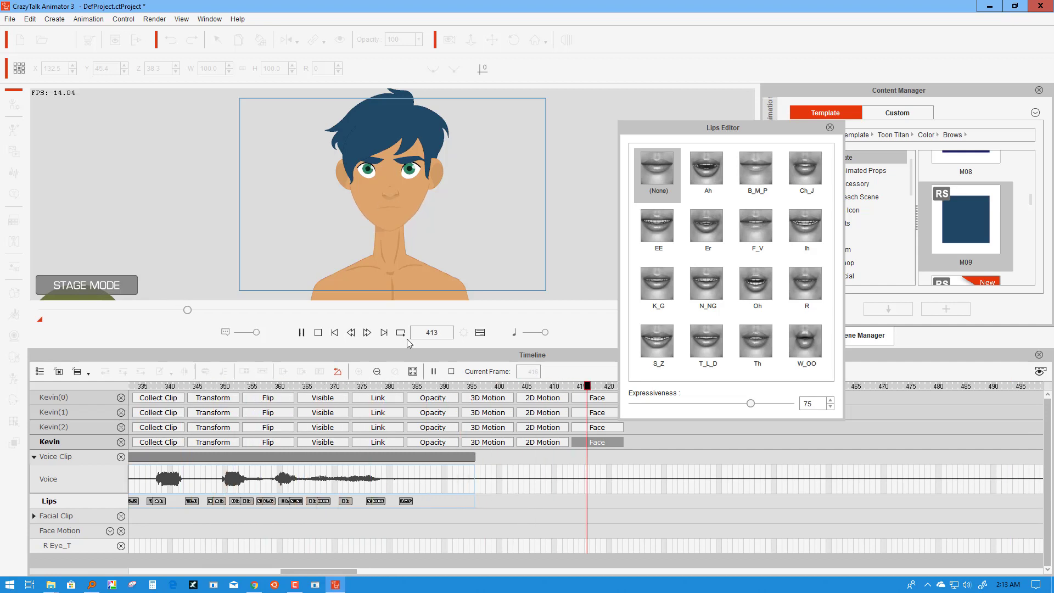
pyautogui.click(317, 332)
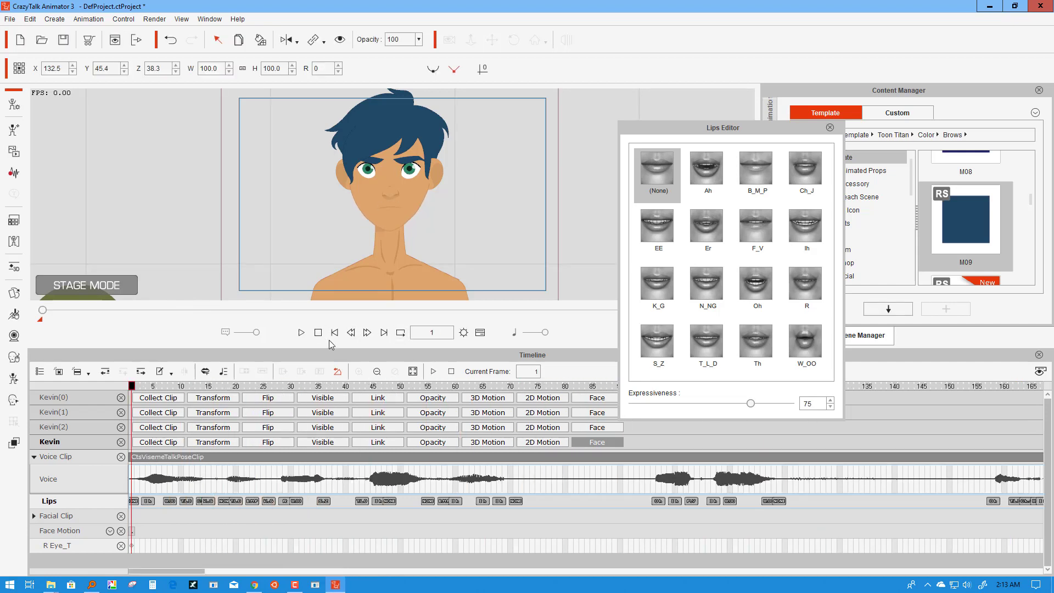
# Step: Replay the short section of the animation from about frame 250 to check the mouth shape around the faint voice sound
pyautogui.moveTo(201, 575); pyautogui.dragTo(300, 584)
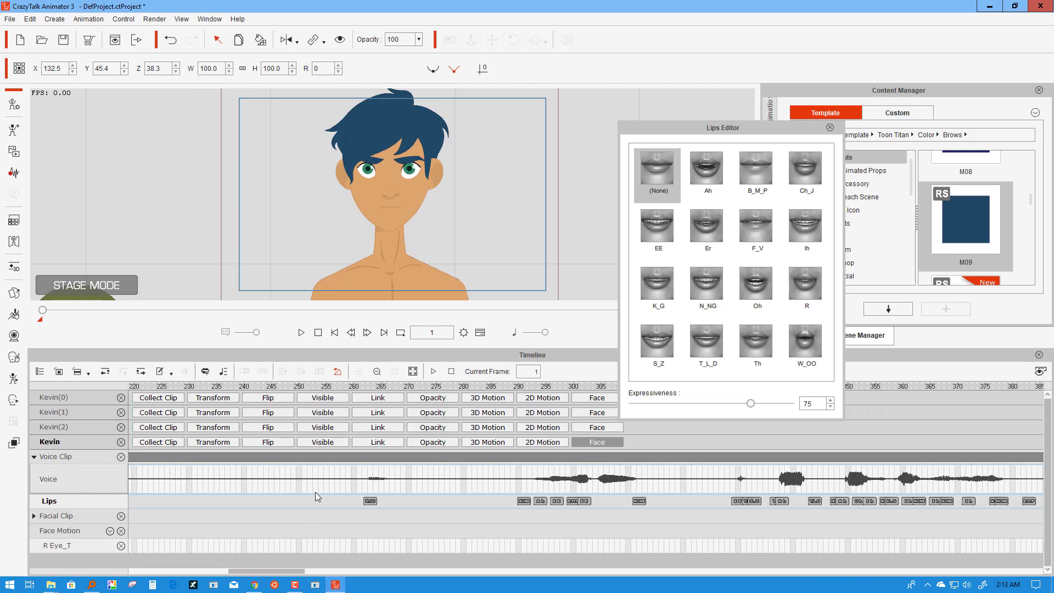
pyautogui.click(337, 387)
pyautogui.click(301, 333)
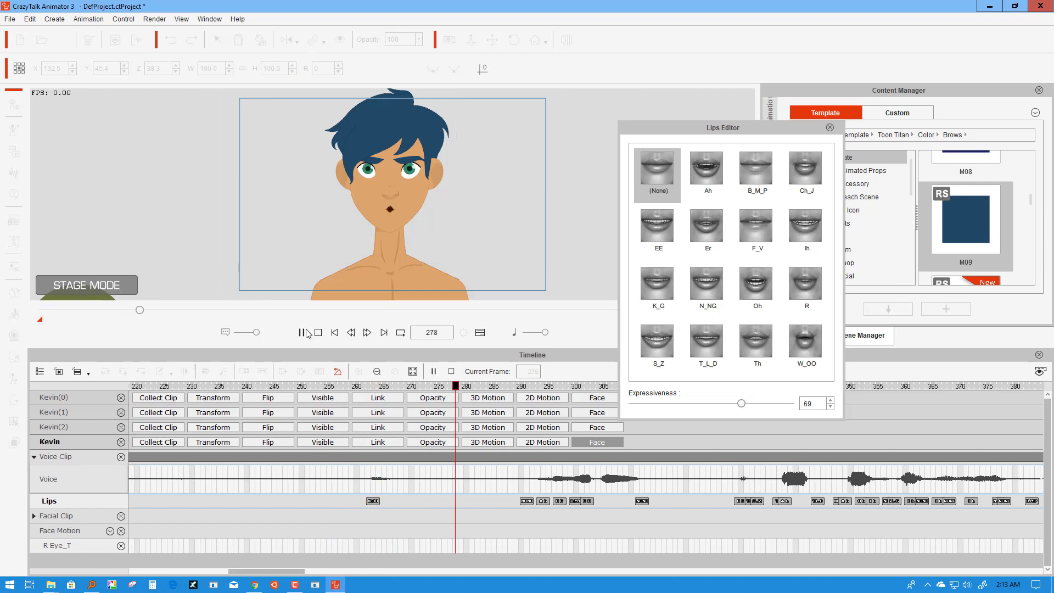
pyautogui.click(301, 332)
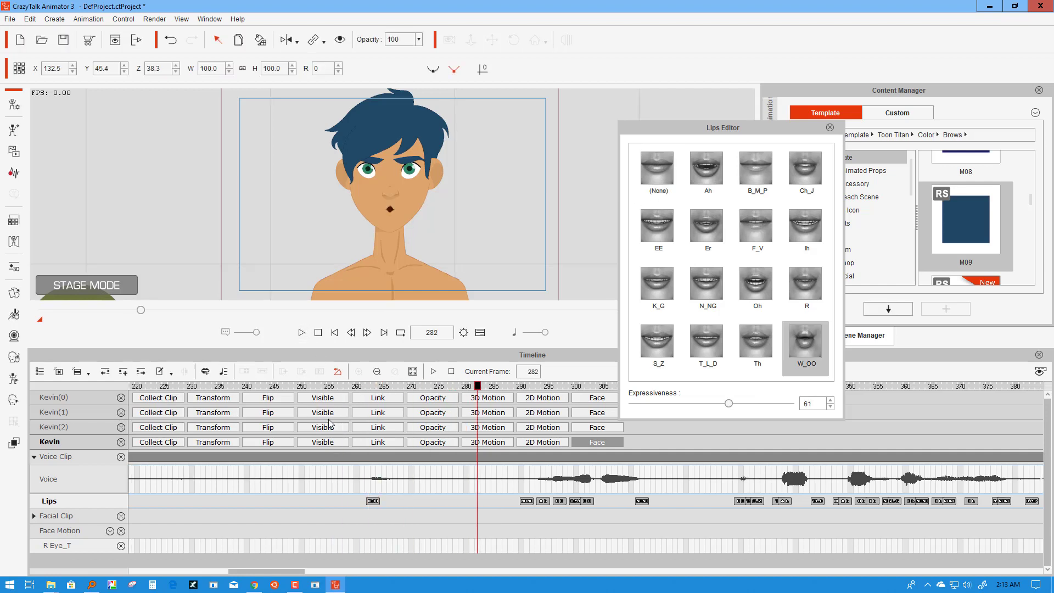
pyautogui.click(303, 388)
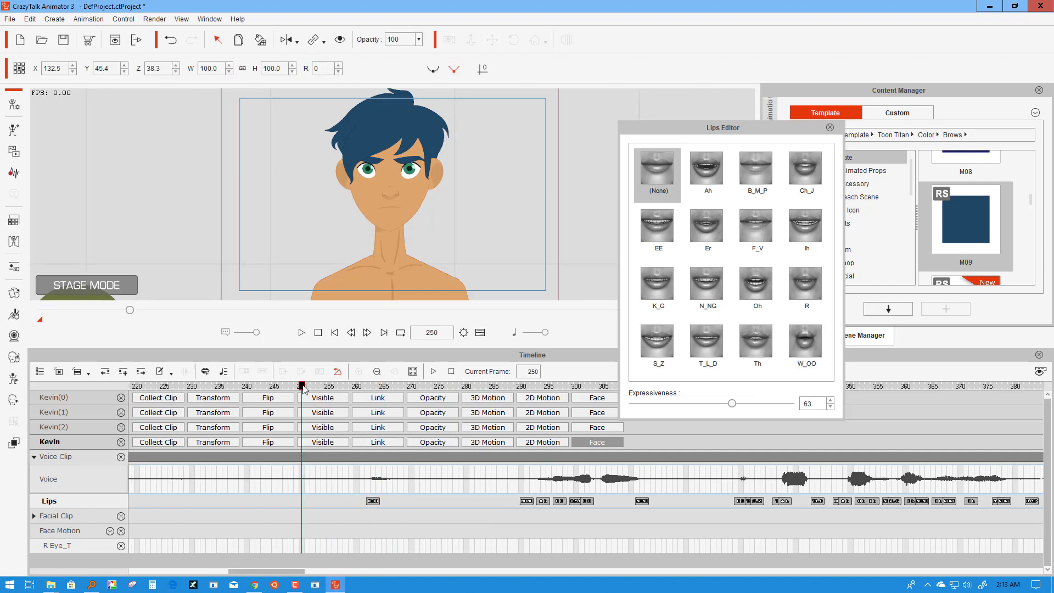
pyautogui.click(301, 333)
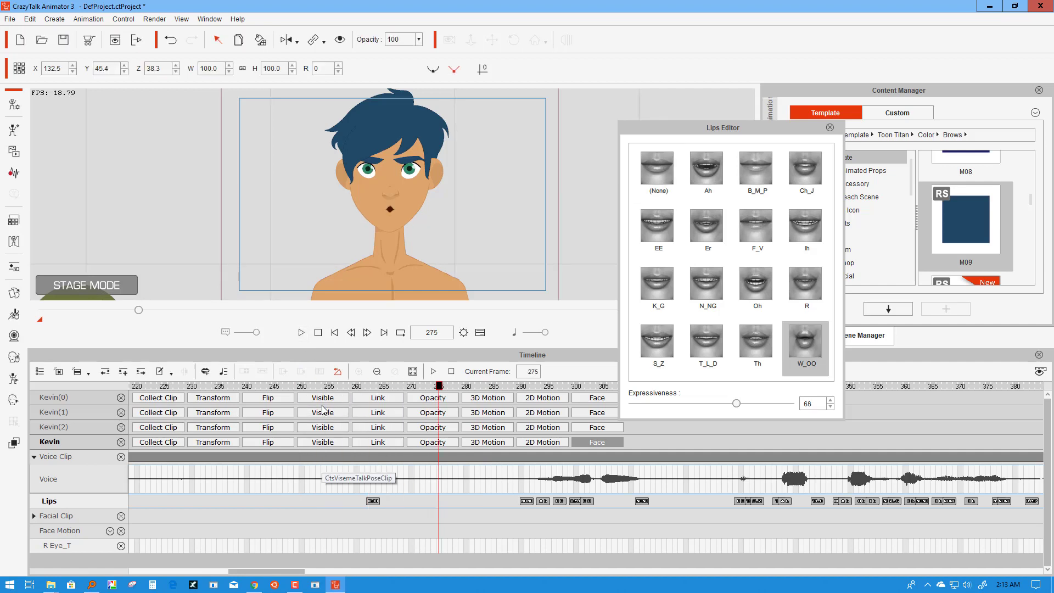
# Step: At frame 256, close the Lips Editor and open the Sprite Editor with the face's mouth sprites
pyautogui.click(335, 387)
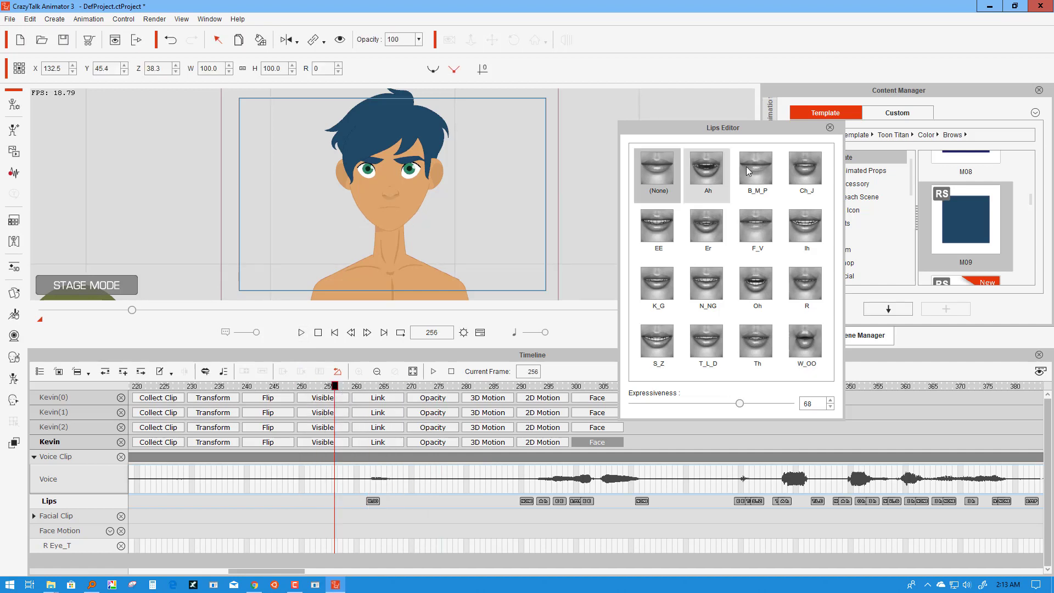
pyautogui.click(829, 128)
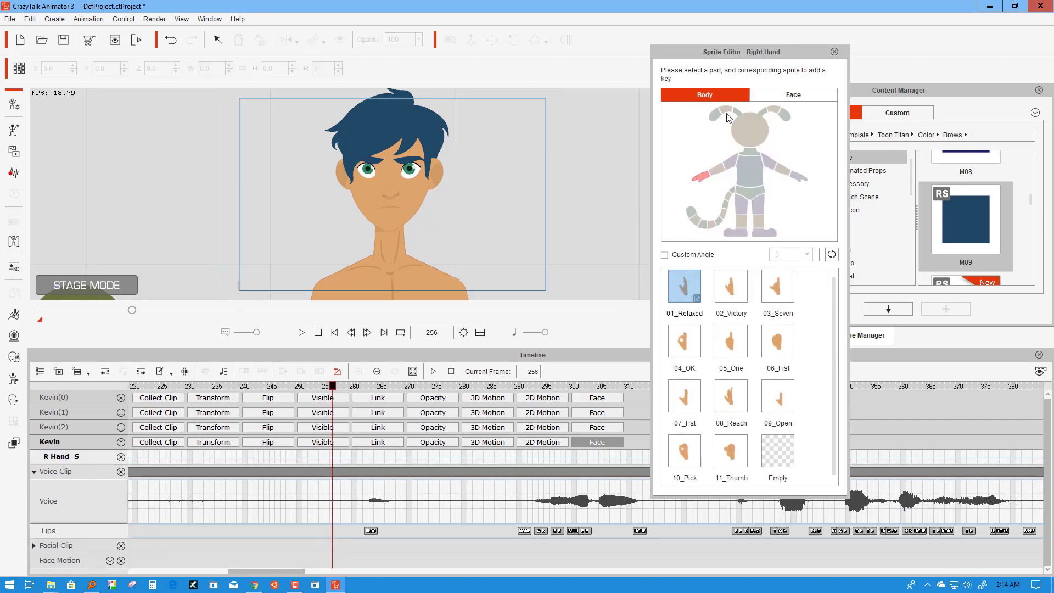
pyautogui.click(776, 97)
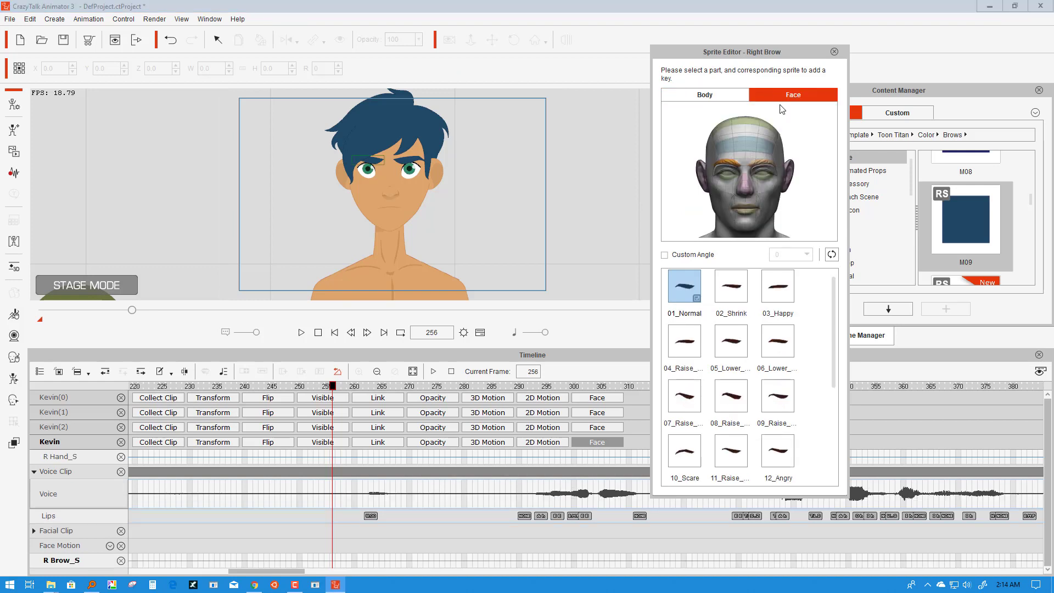
pyautogui.click(749, 217)
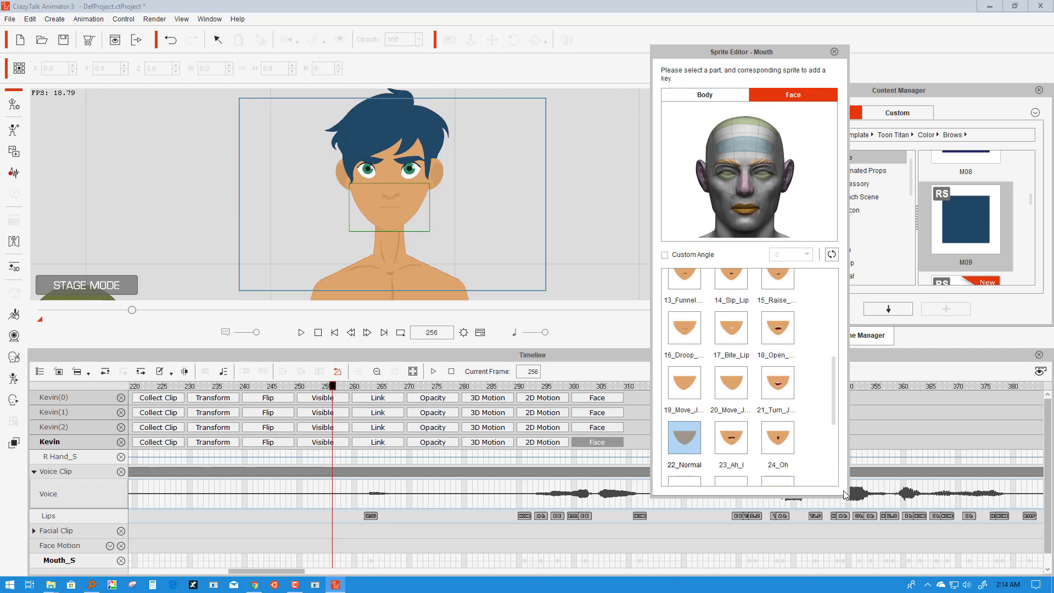
# Step: Enlarge the Sprite Editor and key the 01_Normal mouth sprite at frame 258
pyautogui.moveTo(844, 494); pyautogui.dragTo(844, 570)
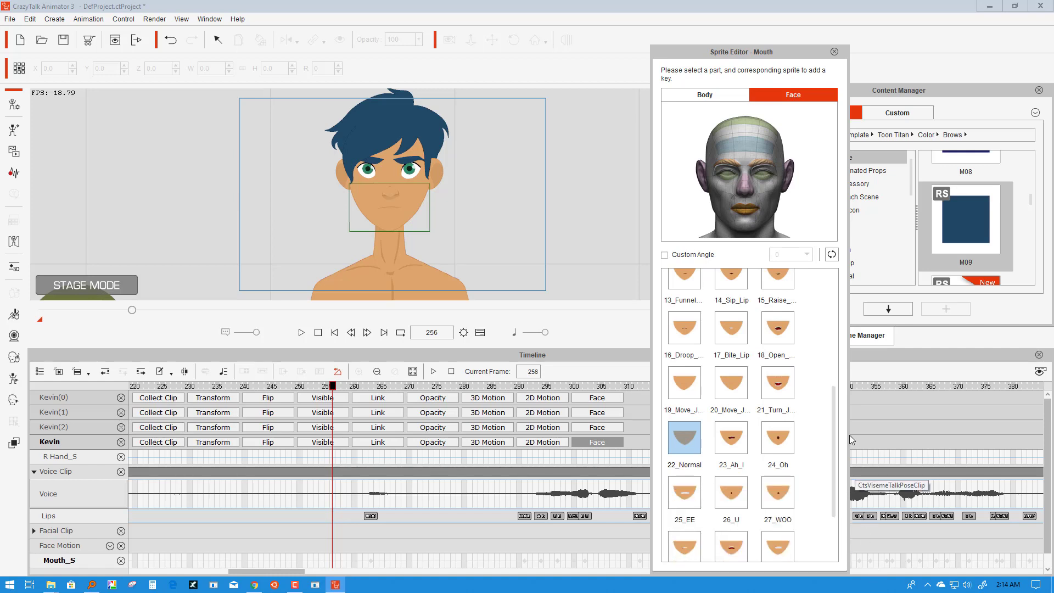
pyautogui.moveTo(834, 402); pyautogui.dragTo(831, 288)
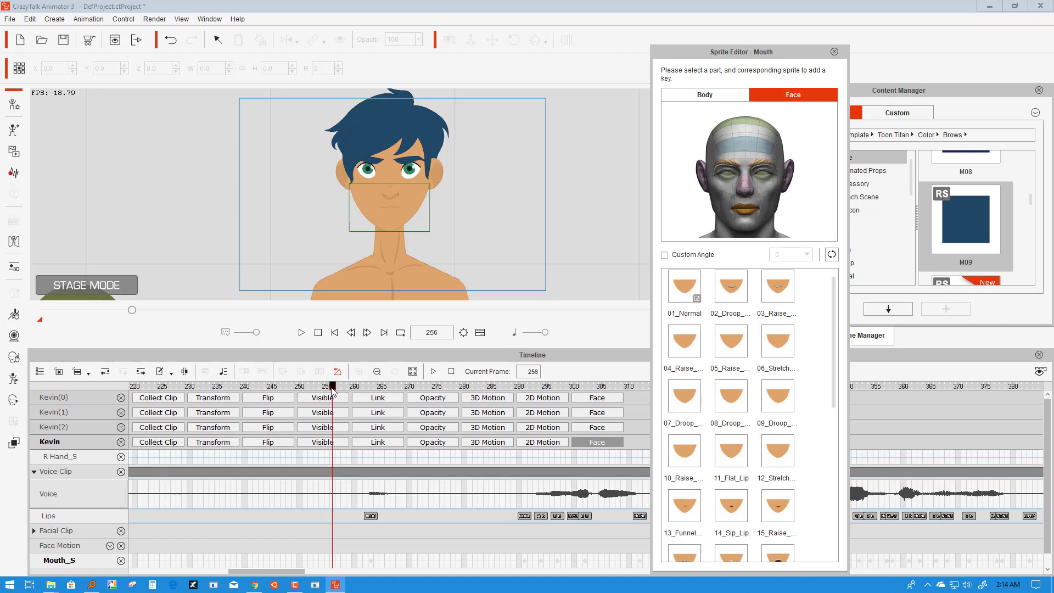
pyautogui.moveTo(333, 390)
pyautogui.mouseDown()
pyautogui.moveTo(370, 389)
pyautogui.moveTo(331, 389)
pyautogui.moveTo(342, 399)
pyautogui.mouseUp()
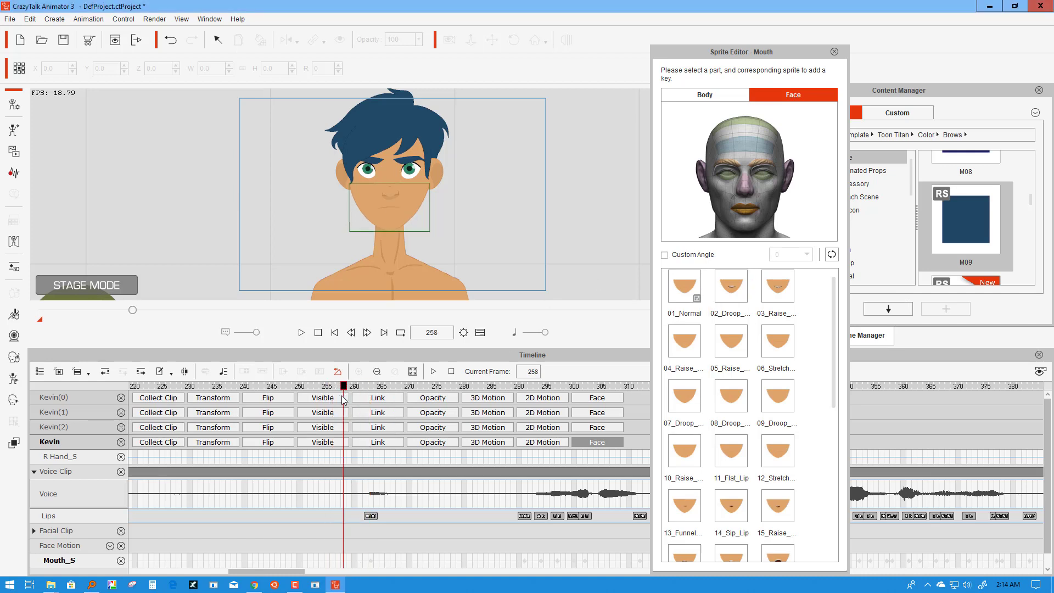
pyautogui.click(688, 294)
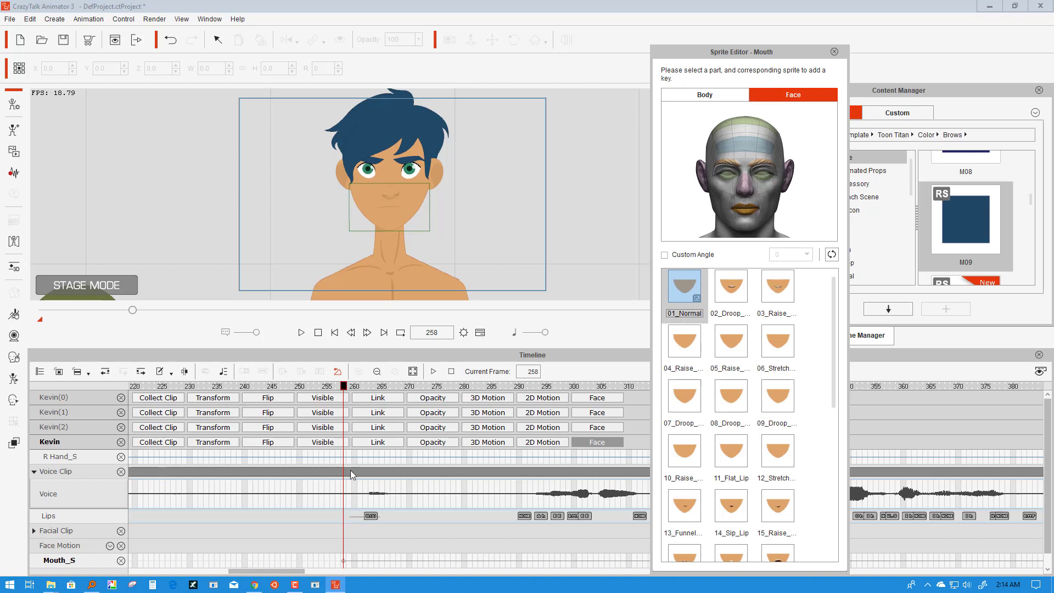
# Step: Key the 10_Raise mouth sprite at frame 260 and the 12_Stretch mouth sprite at frame 261
pyautogui.moveTo(346, 387); pyautogui.dragTo(352, 417)
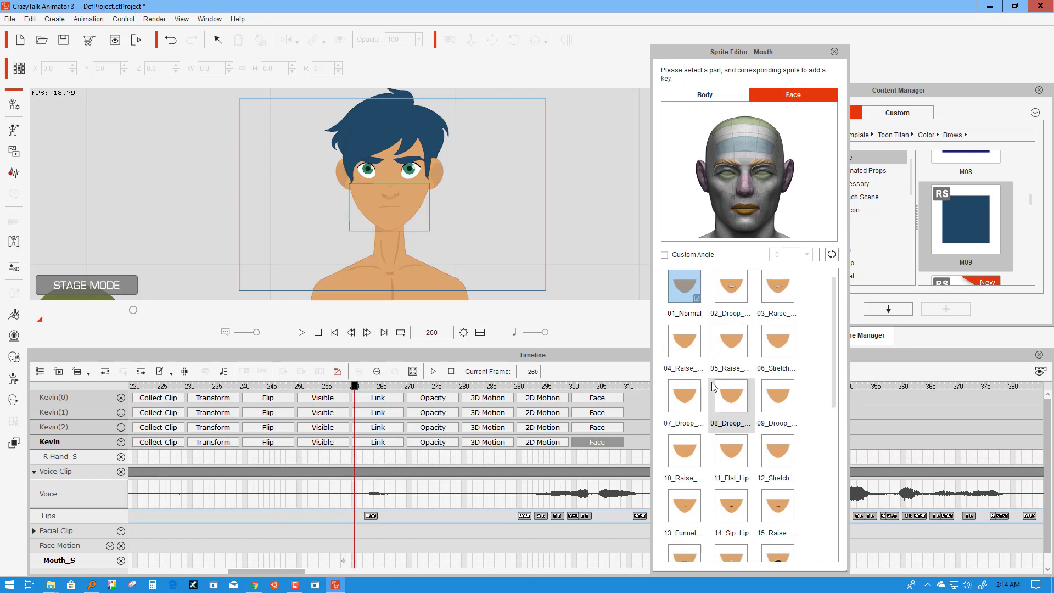
pyautogui.click(690, 453)
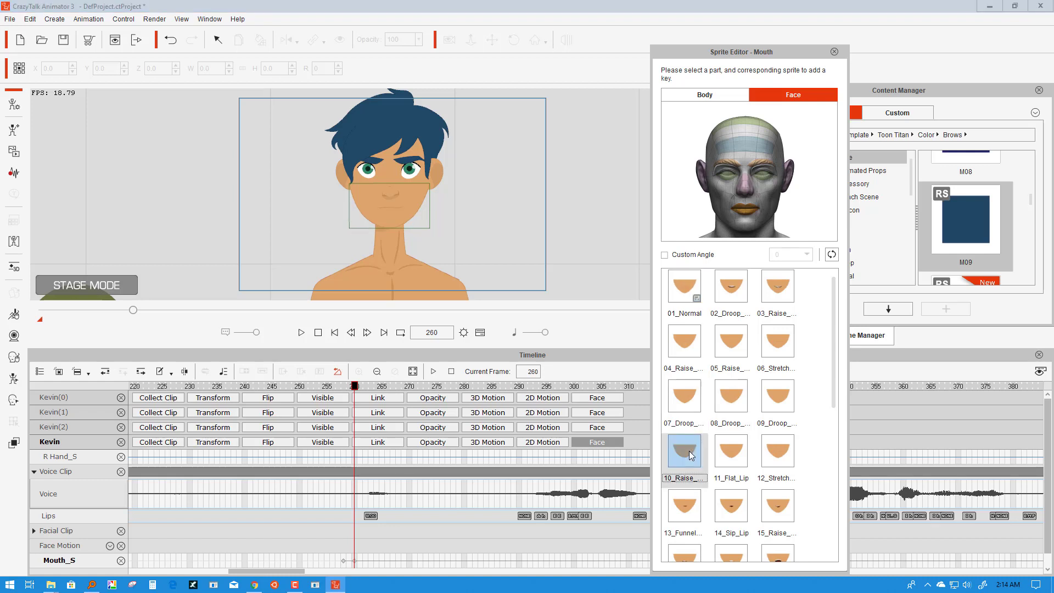
pyautogui.click(365, 565)
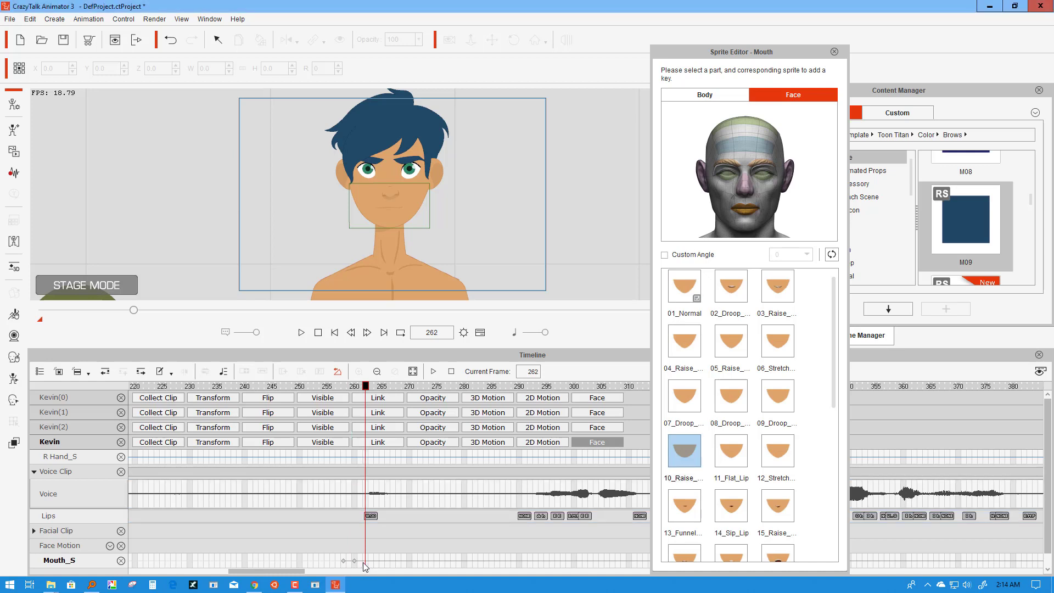
pyautogui.click(363, 563)
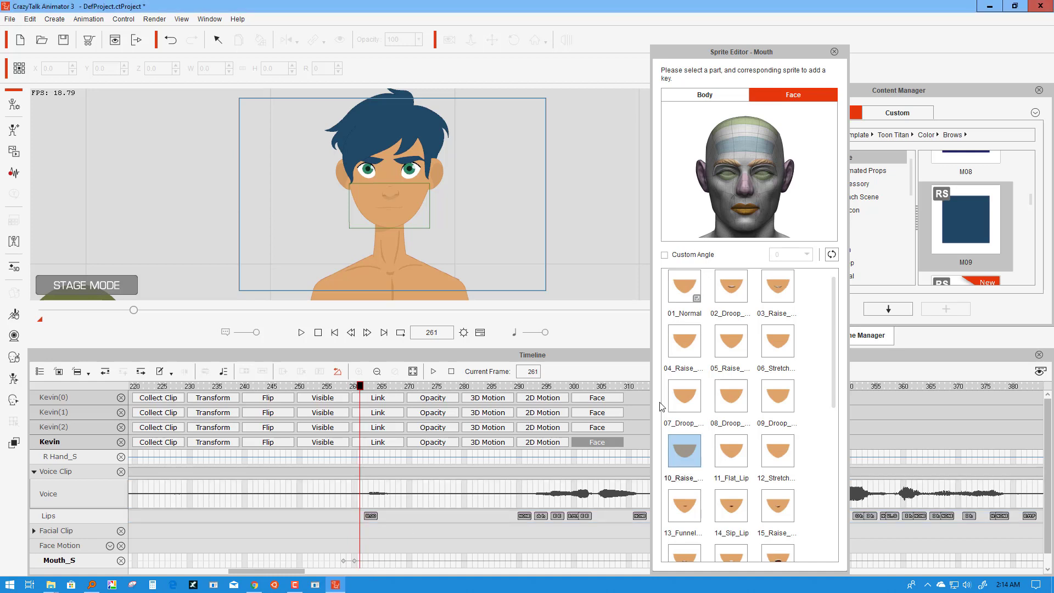
pyautogui.click(774, 449)
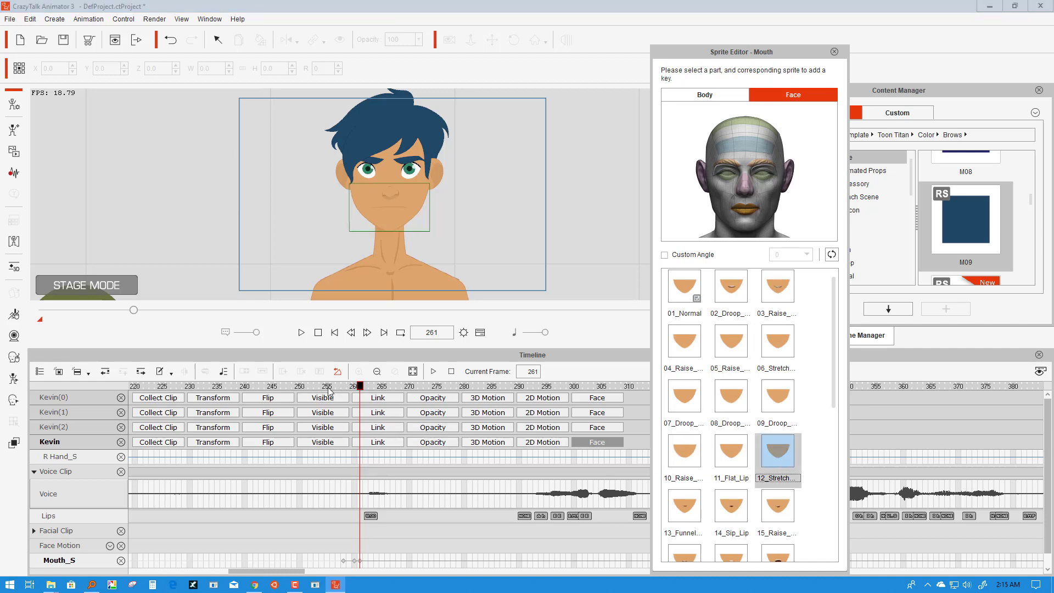
# Step: Scrub across the new mouth keys to frame 263, and look through the remaining mouth sprites and the right brow sprites
pyautogui.moveTo(329, 387); pyautogui.dragTo(371, 407)
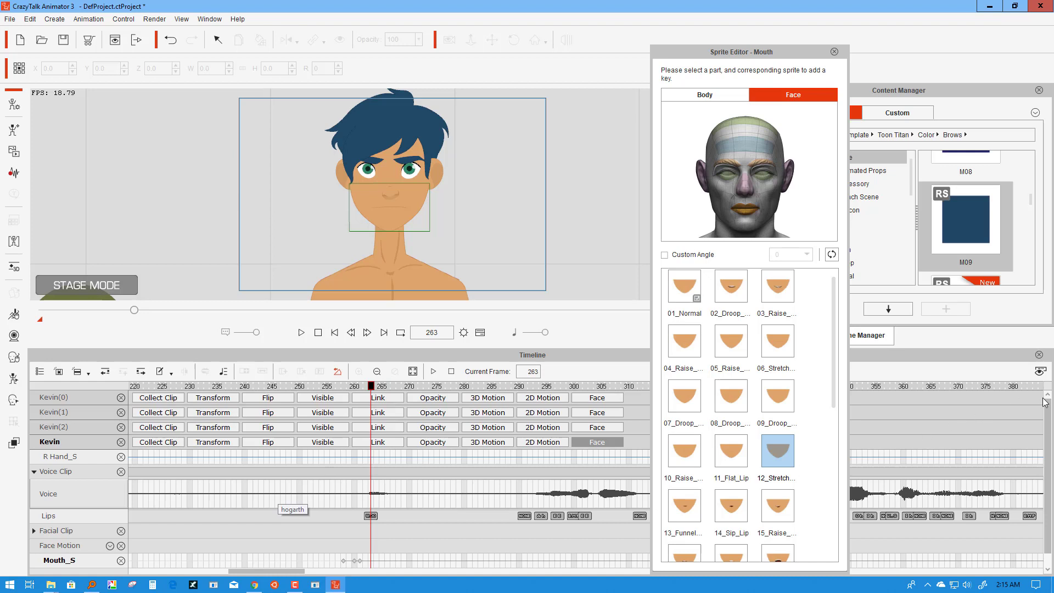
pyautogui.moveTo(1047, 431); pyautogui.dragTo(1048, 491)
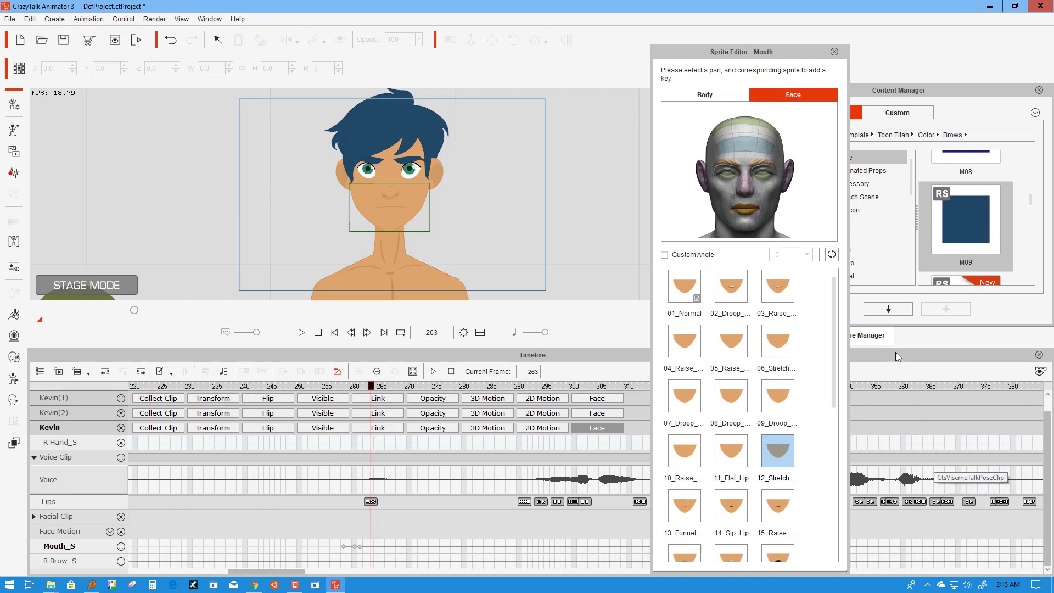
pyautogui.moveTo(834, 304); pyautogui.dragTo(851, 479)
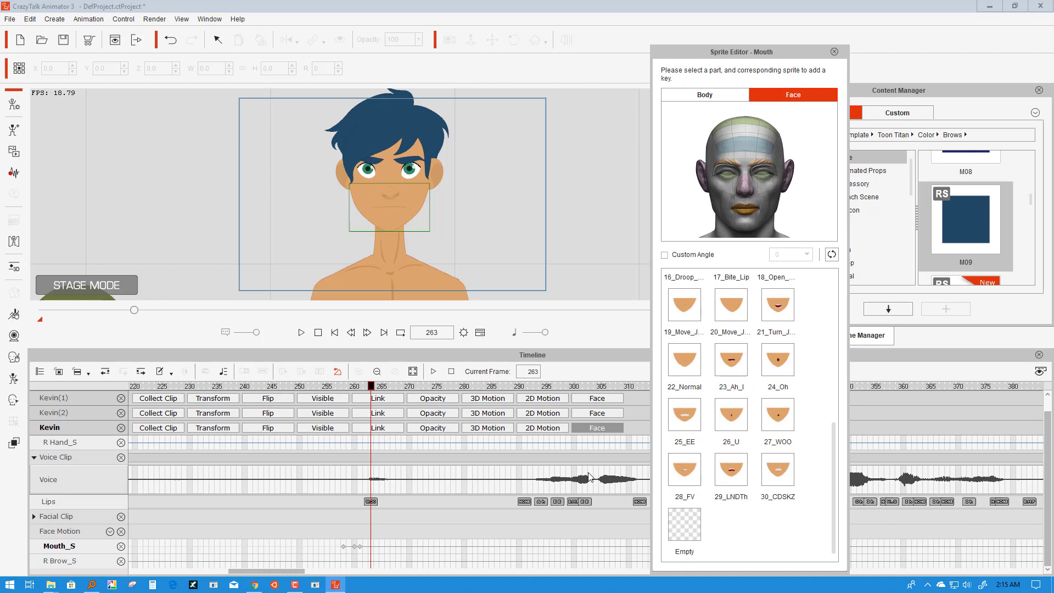
pyautogui.click(80, 560)
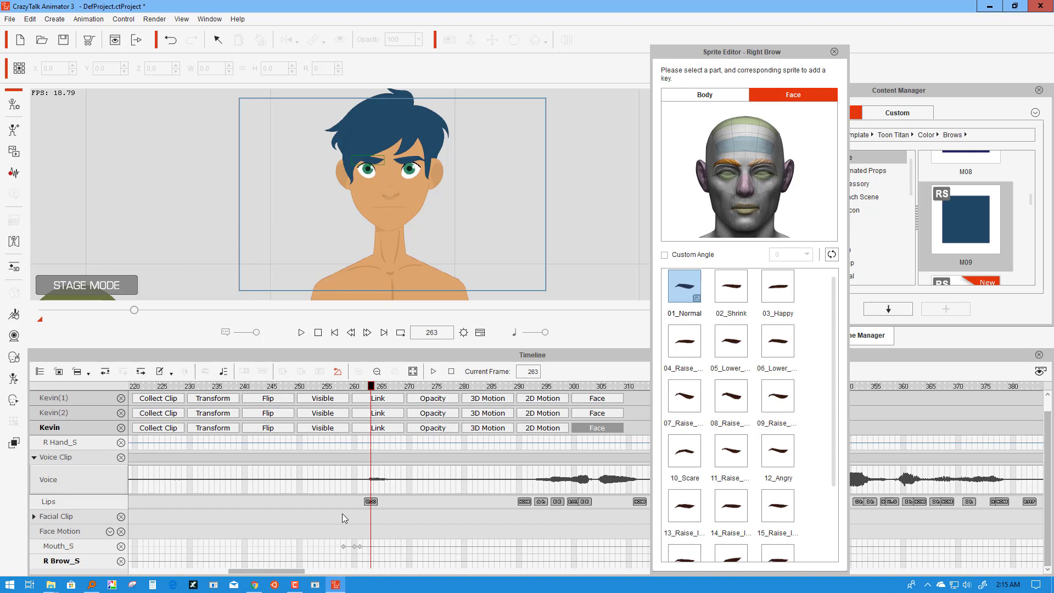
# Step: Play the animation from frame 263 to about frame 354 to check how the mouth sprite keys affect the lip sync
pyautogui.click(301, 333)
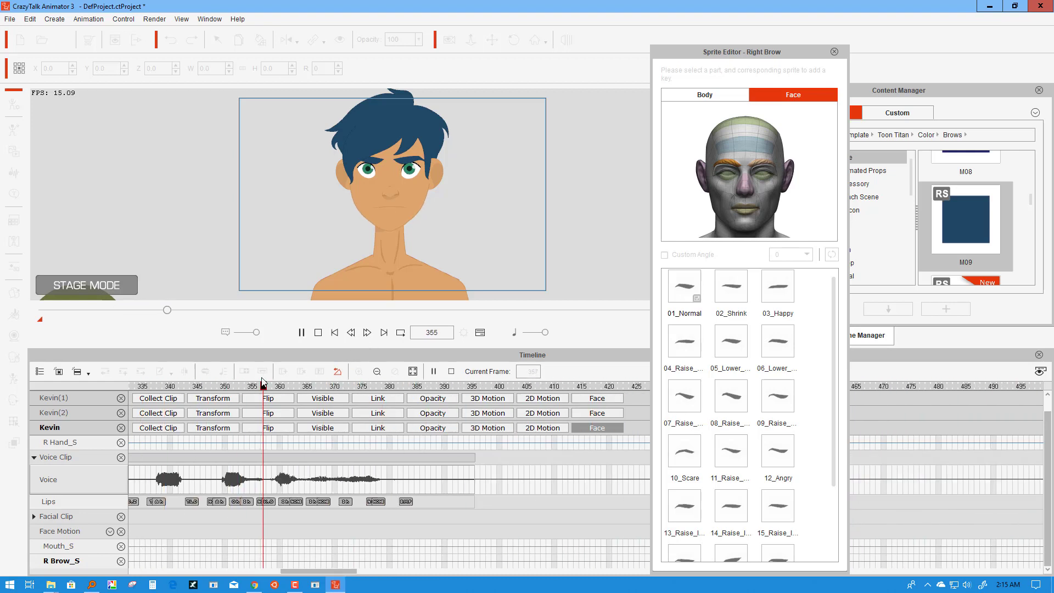
pyautogui.press('space')
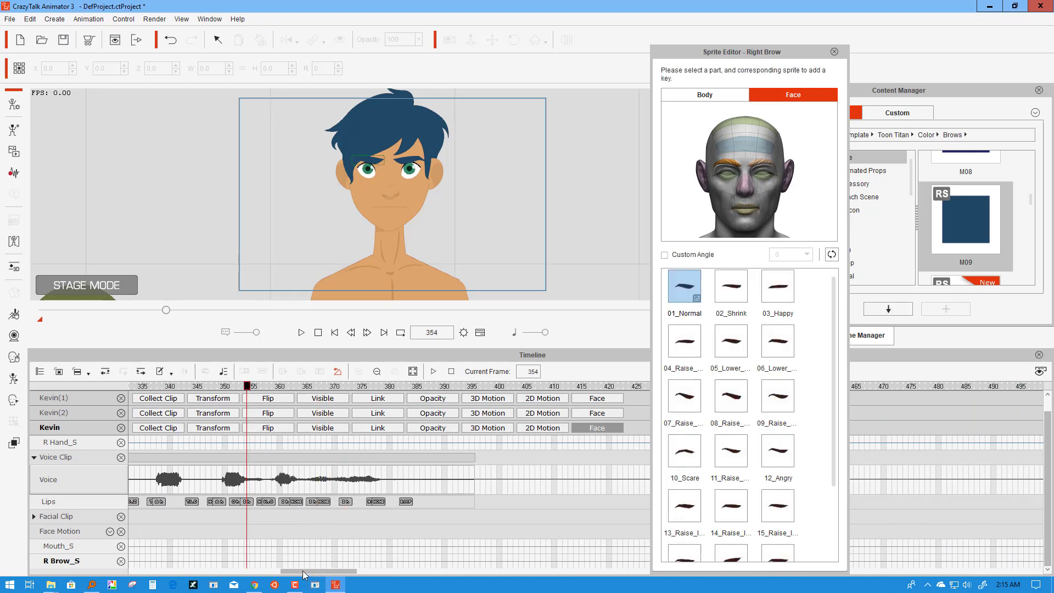
pyautogui.moveTo(305, 572); pyautogui.dragTo(262, 575)
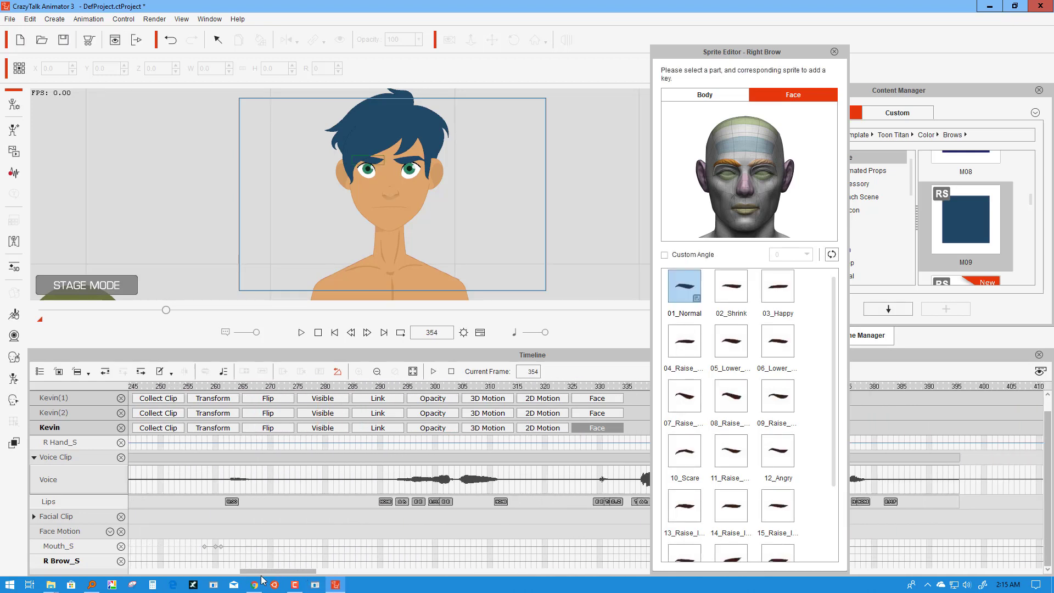
# Step: Close the Sprite Editor and assign the (None) shape to the lip key at frame 291 in the Lips Editor
pyautogui.click(397, 502)
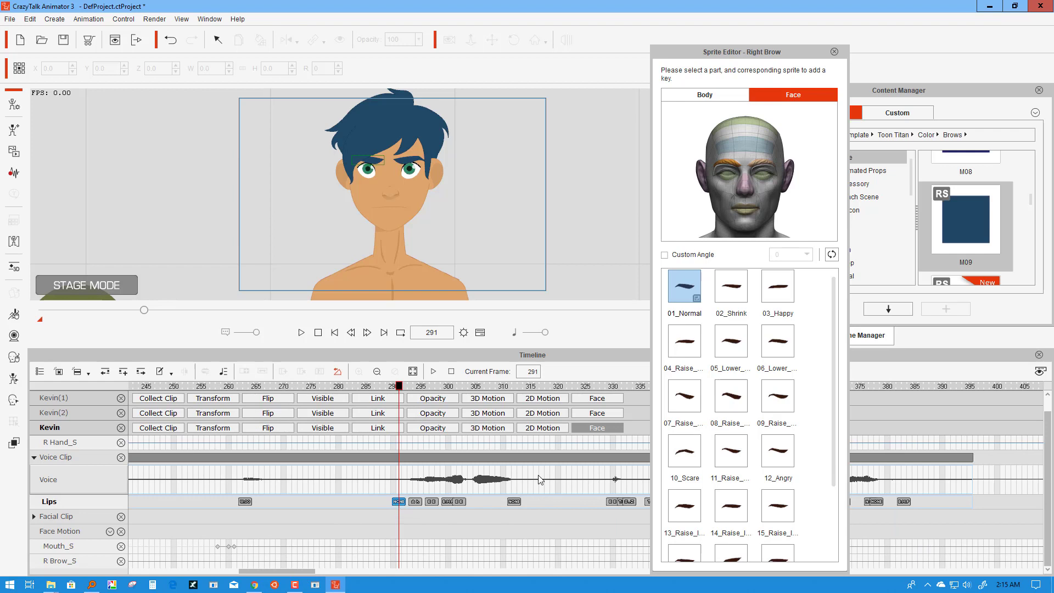
pyautogui.click(834, 52)
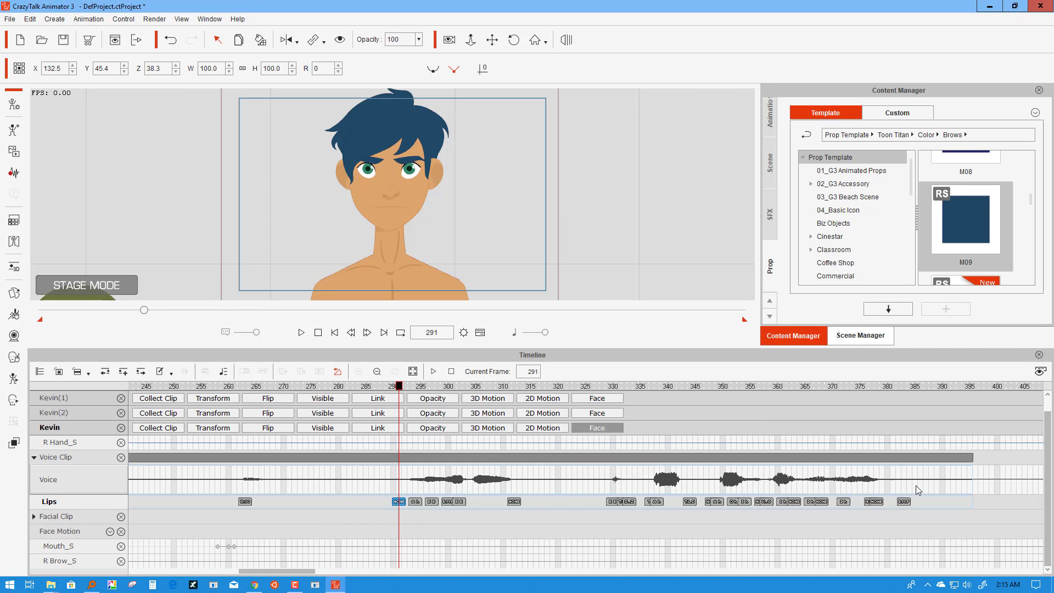
pyautogui.click(83, 20)
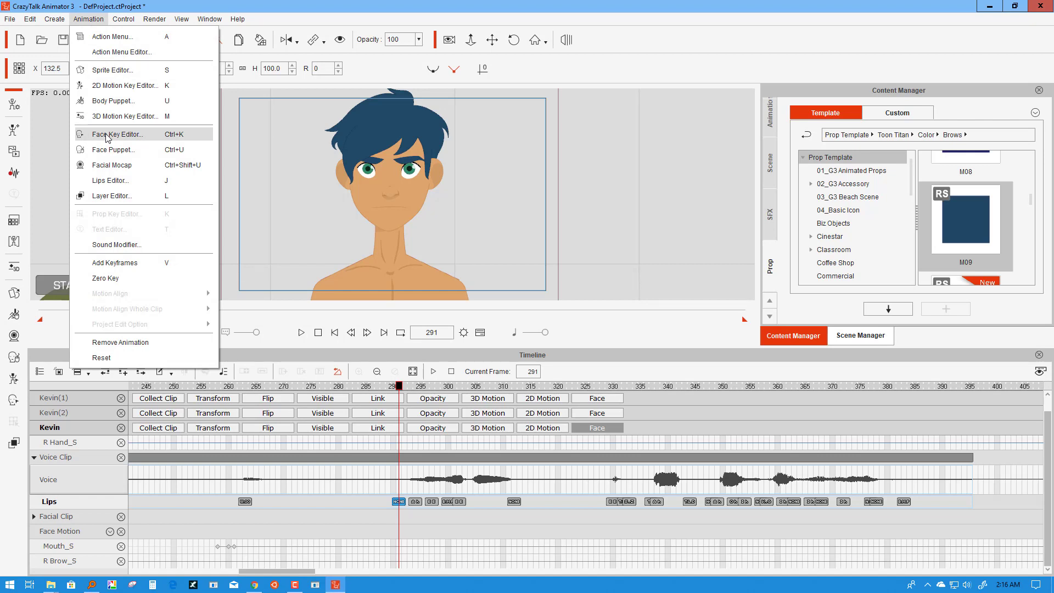
pyautogui.click(110, 180)
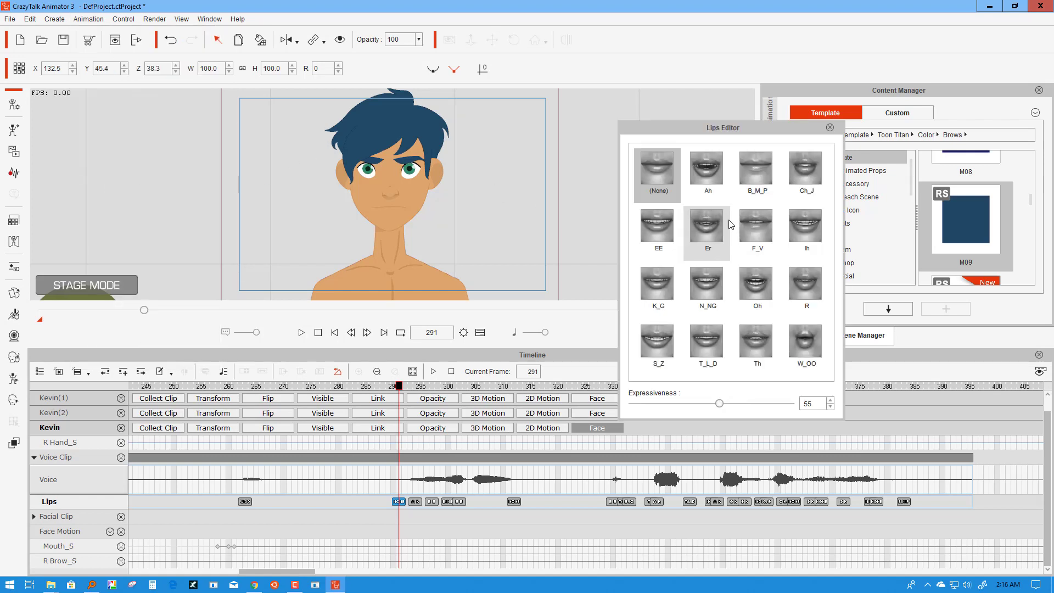
pyautogui.click(668, 177)
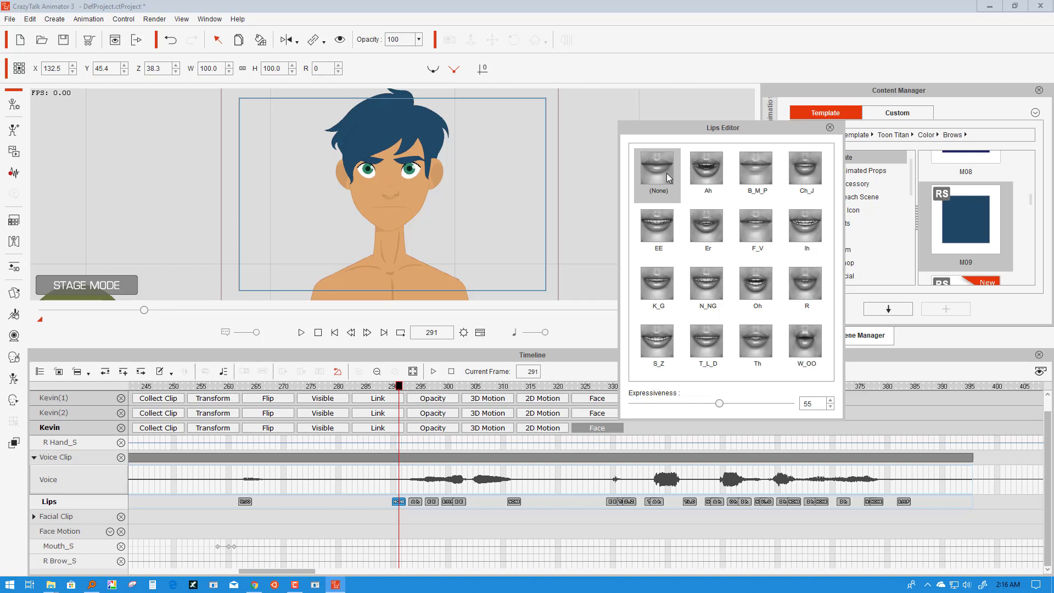
# Step: Try the EE and (None) lip shapes on the mouth sprite track at frame 291 with a higher expressiveness
pyautogui.click(399, 551)
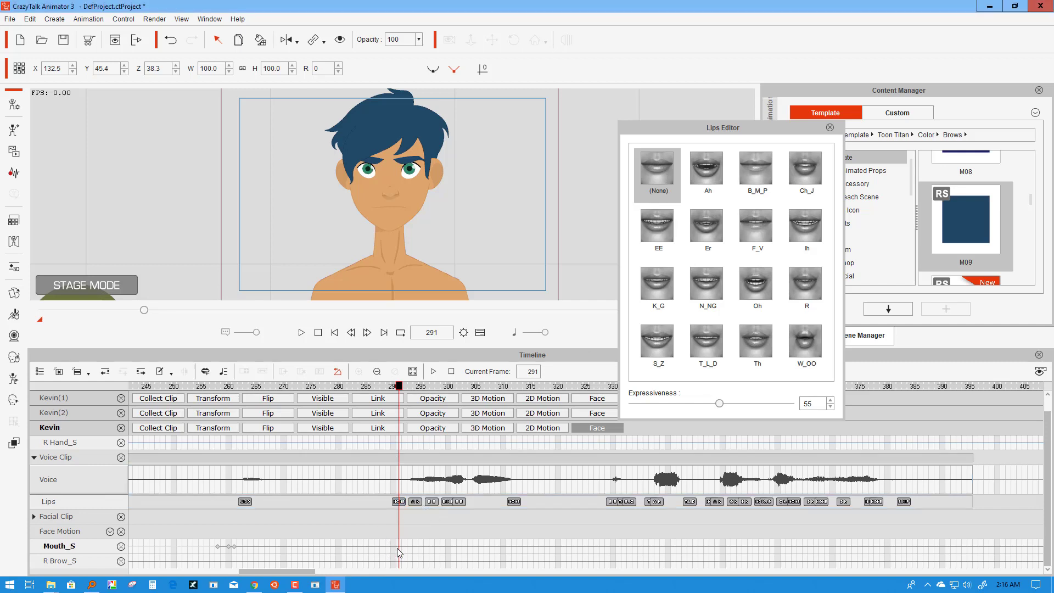
pyautogui.click(656, 177)
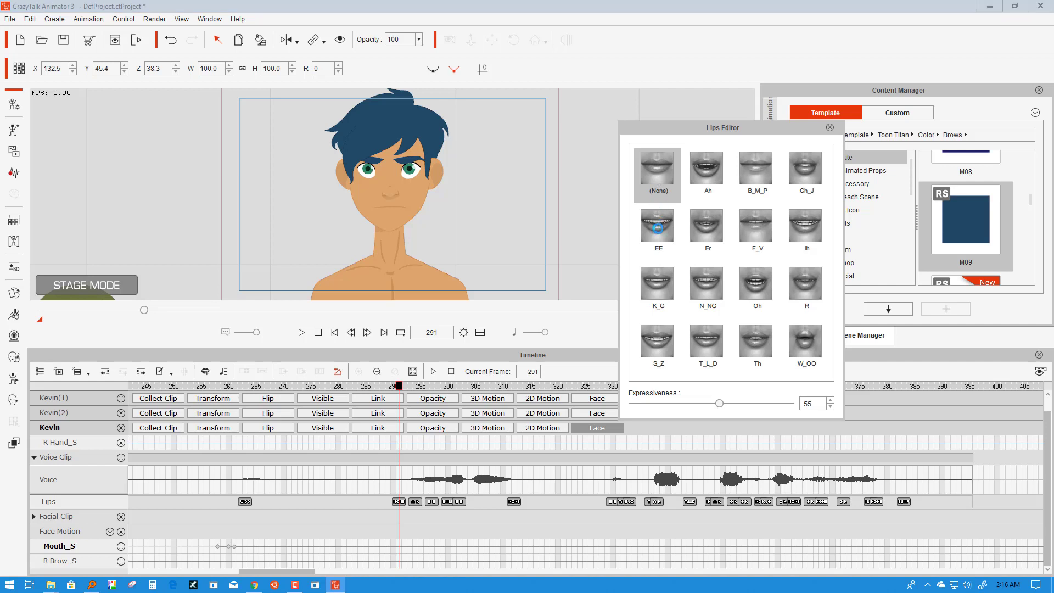
pyautogui.click(657, 228)
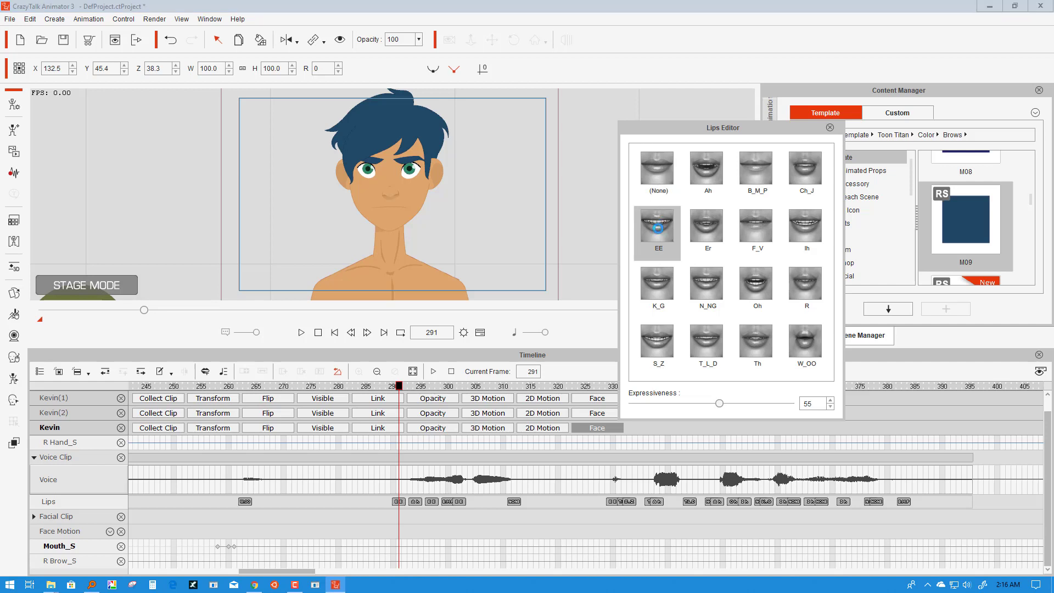
pyautogui.click(662, 180)
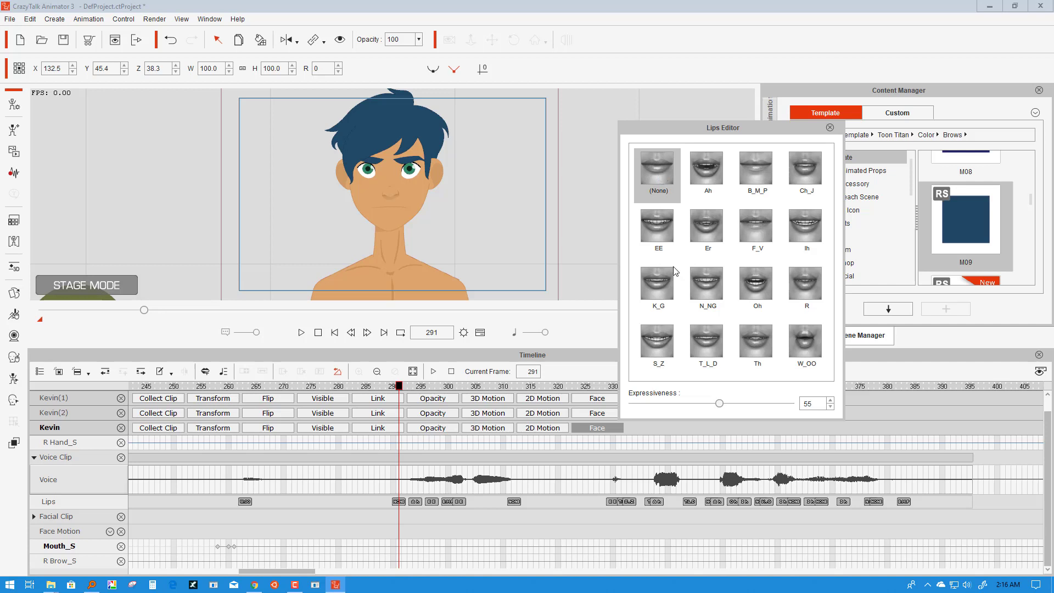
pyautogui.moveTo(718, 405); pyautogui.dragTo(803, 406)
# Step: At frame 290 on the mouth sprite track, reset the mouth sprite in the Sprite Editor and close the editor
pyautogui.click(394, 545)
pyautogui.rightClick(395, 546)
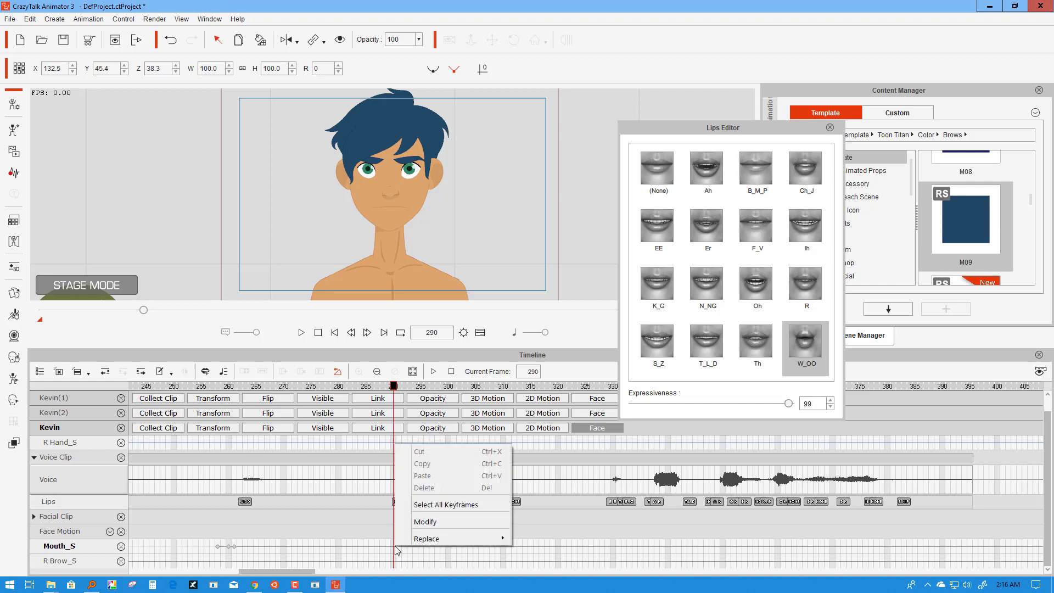
pyautogui.moveTo(415, 540)
pyautogui.click(432, 523)
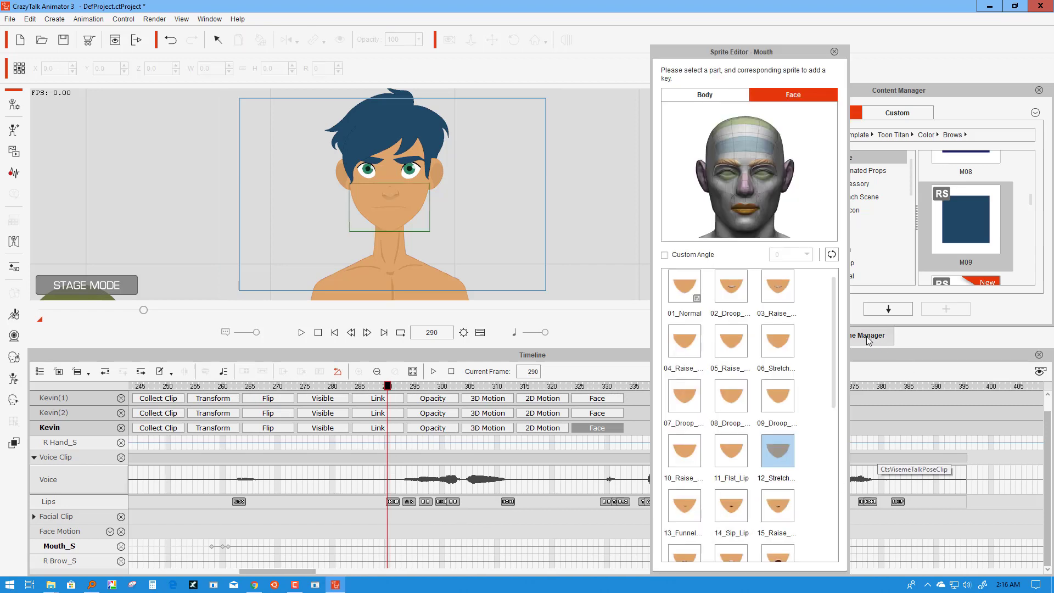
pyautogui.click(832, 255)
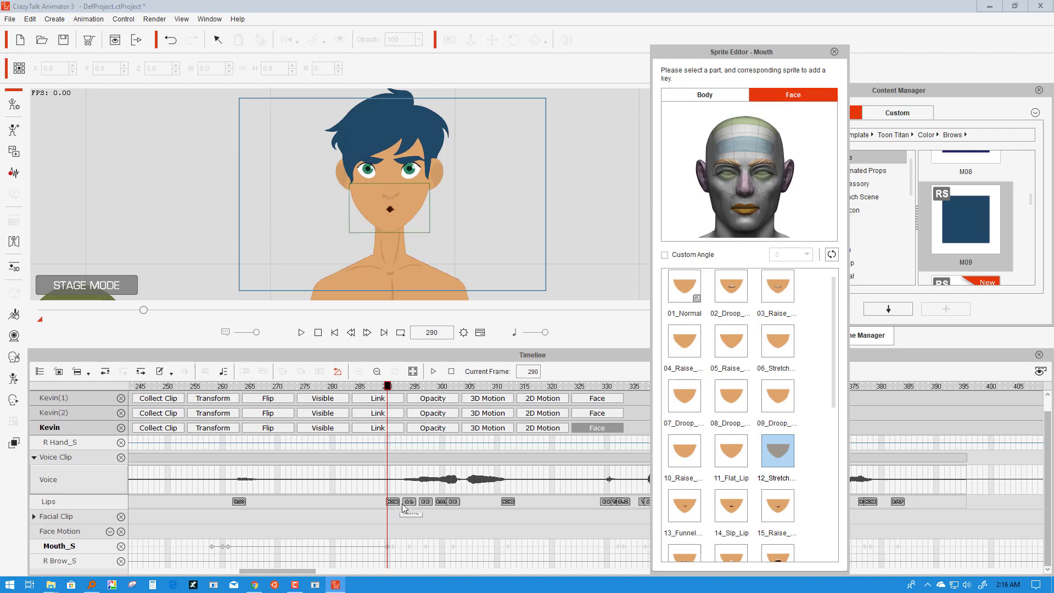
pyautogui.click(834, 52)
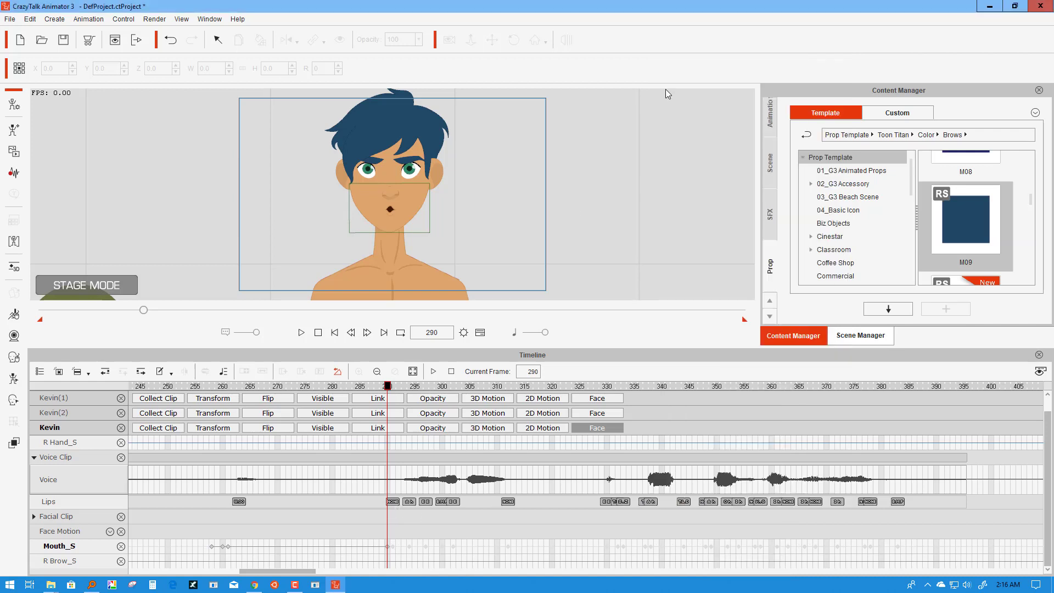
# Step: Play the animation from the first frame to check the lip sync in the front view
pyautogui.click(334, 332)
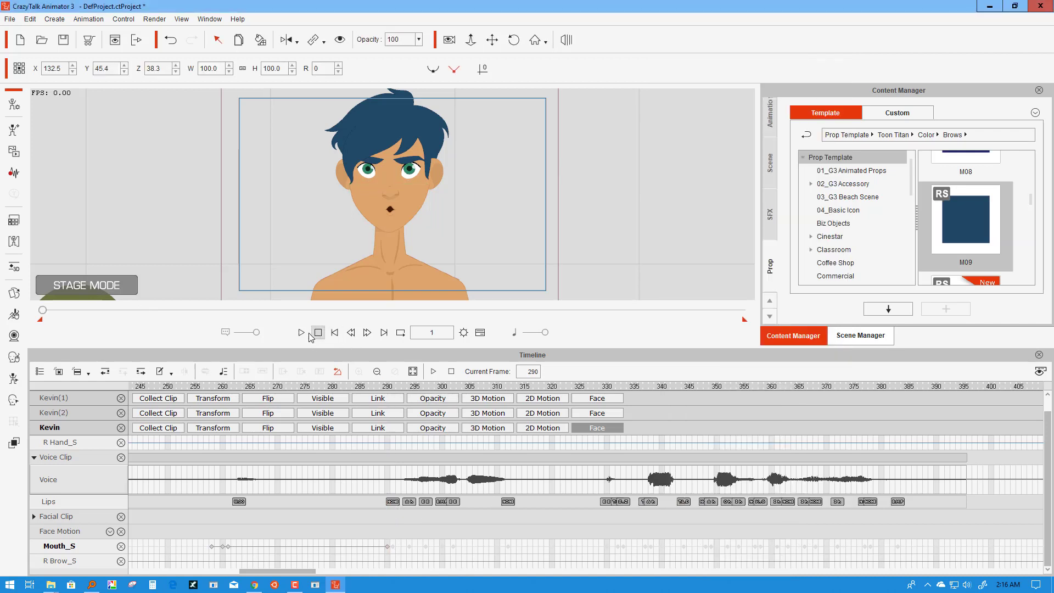
pyautogui.click(301, 332)
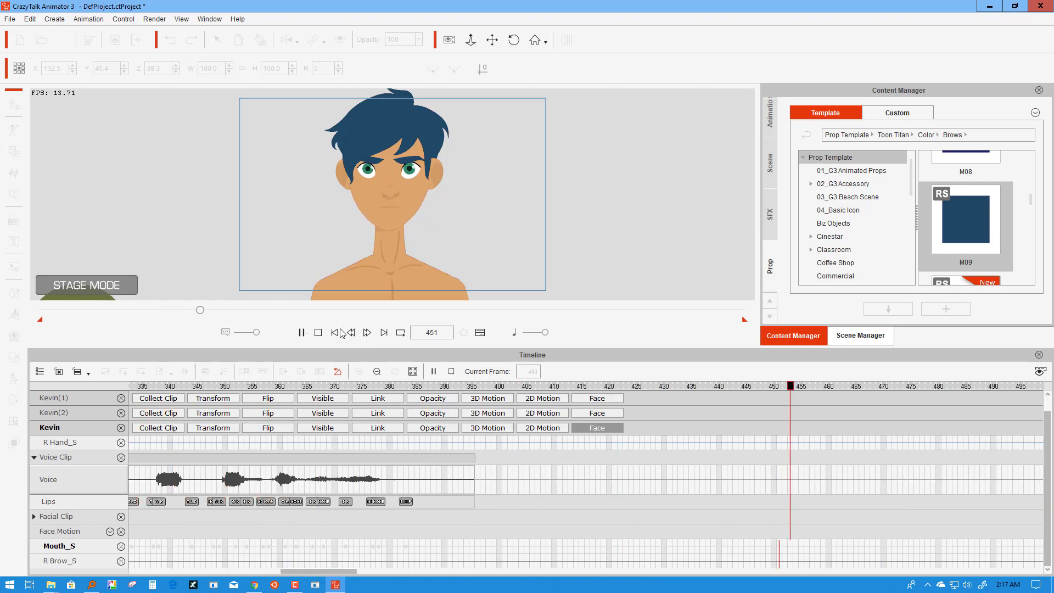
pyautogui.click(318, 332)
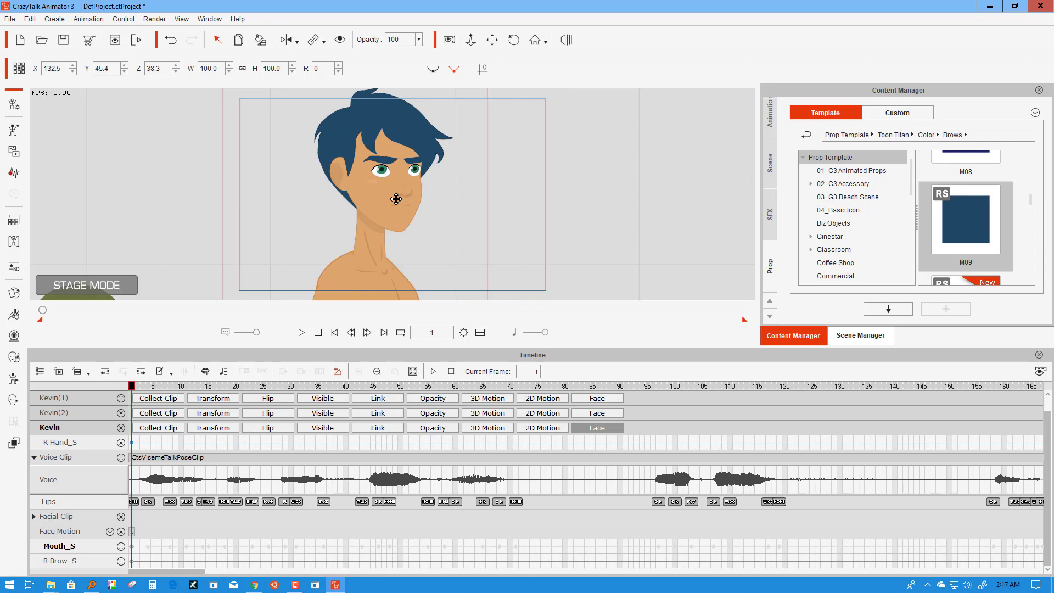
# Step: Replay the animation from the start with the character at the three-quarter and profile angles to check the lip sync
pyautogui.click(301, 332)
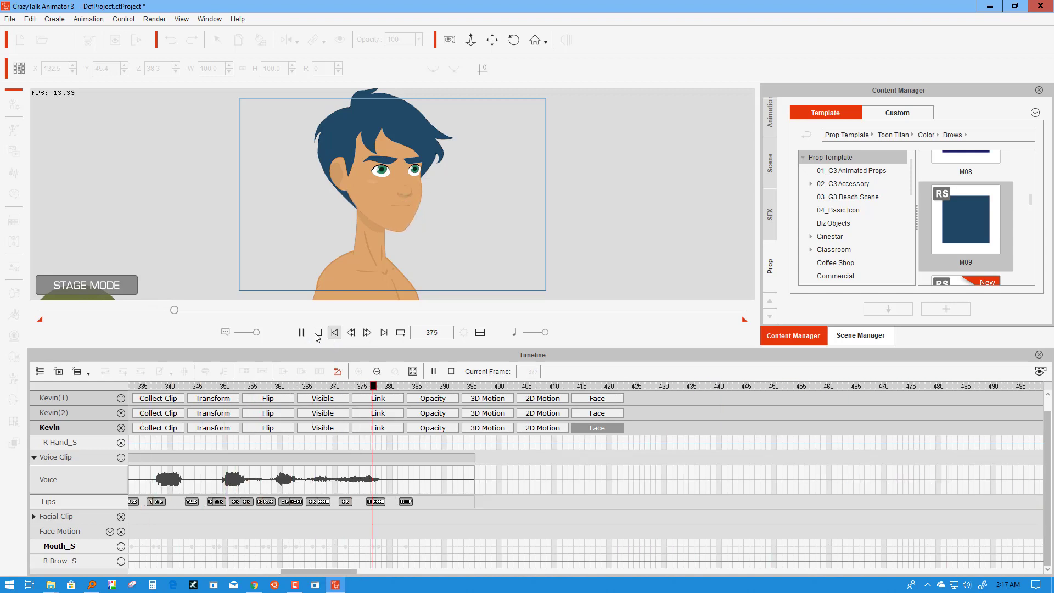
pyautogui.click(318, 333)
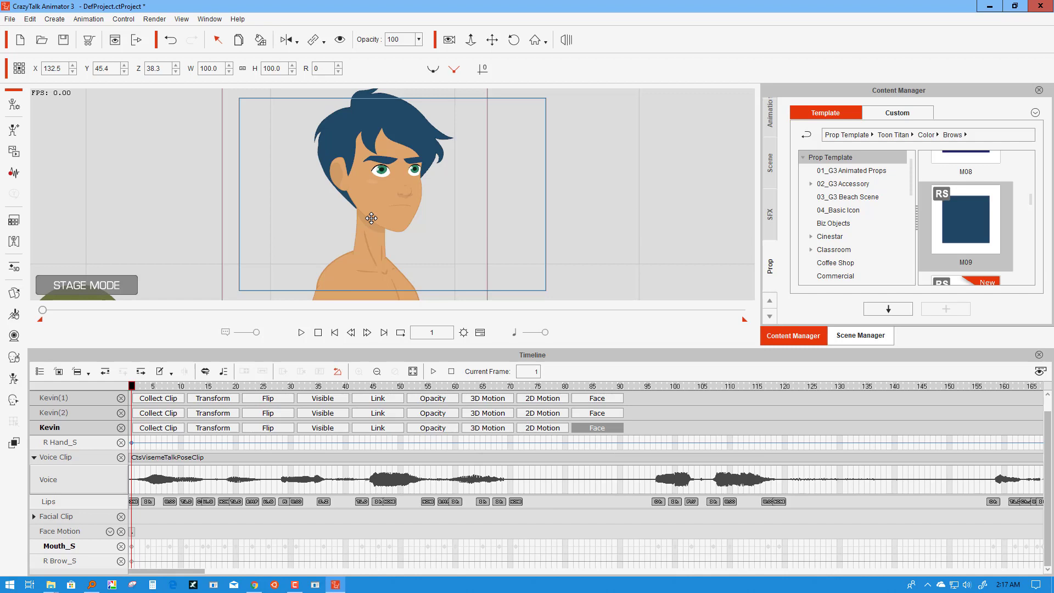
pyautogui.click(302, 332)
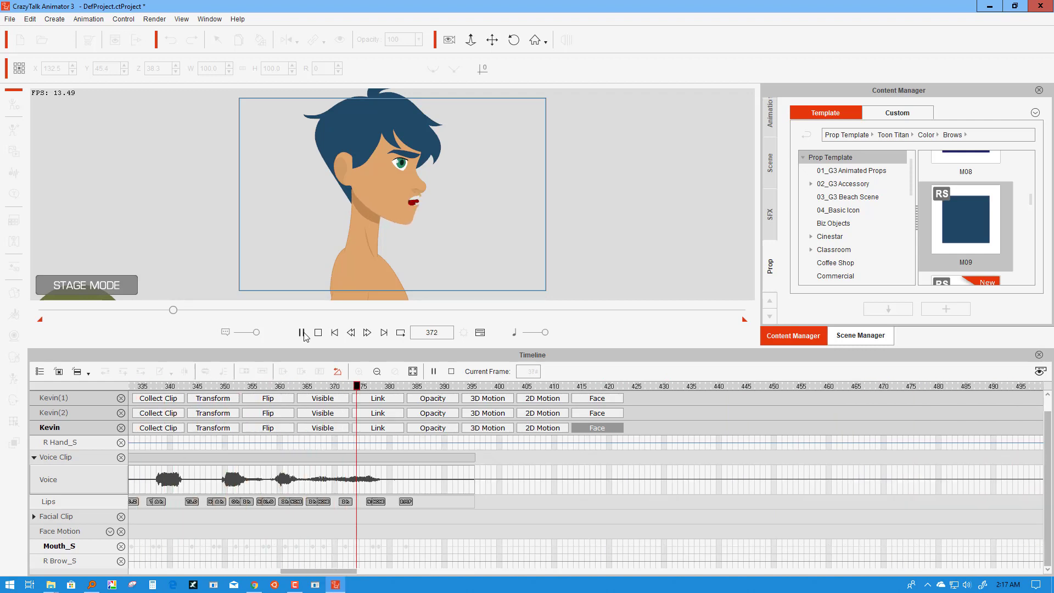
# Step: Replay the animation from the start with the character at the rear three-quarter and full back angles to check the lip sync
pyautogui.click(318, 332)
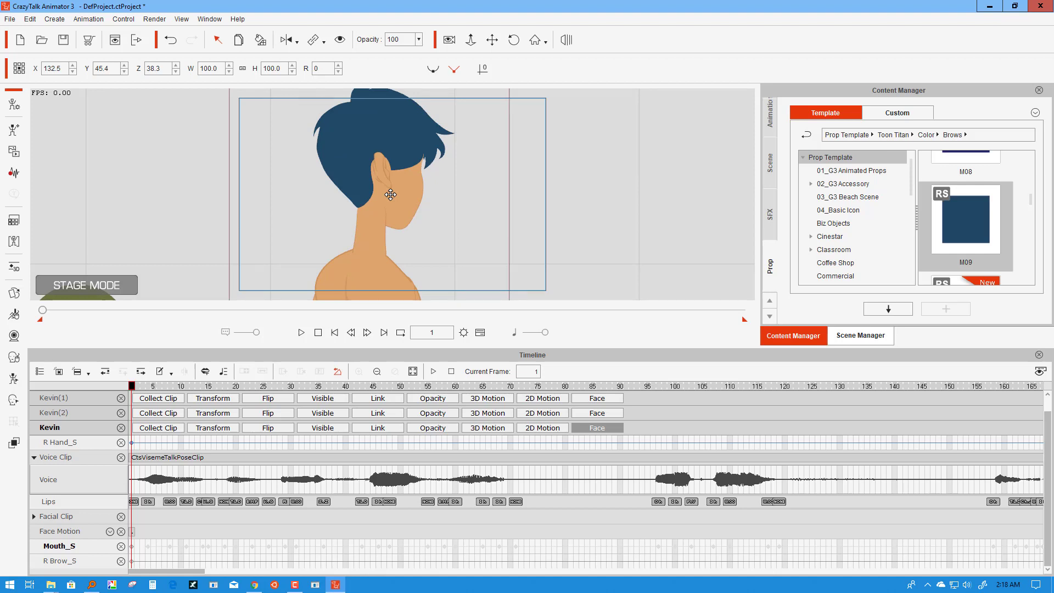
pyautogui.click(301, 333)
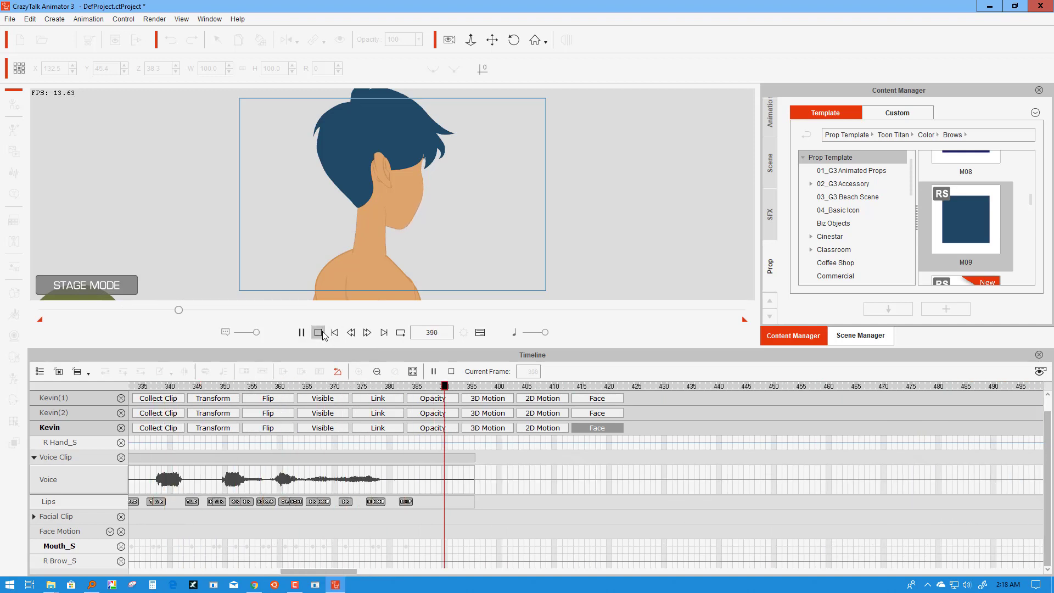
pyautogui.click(318, 332)
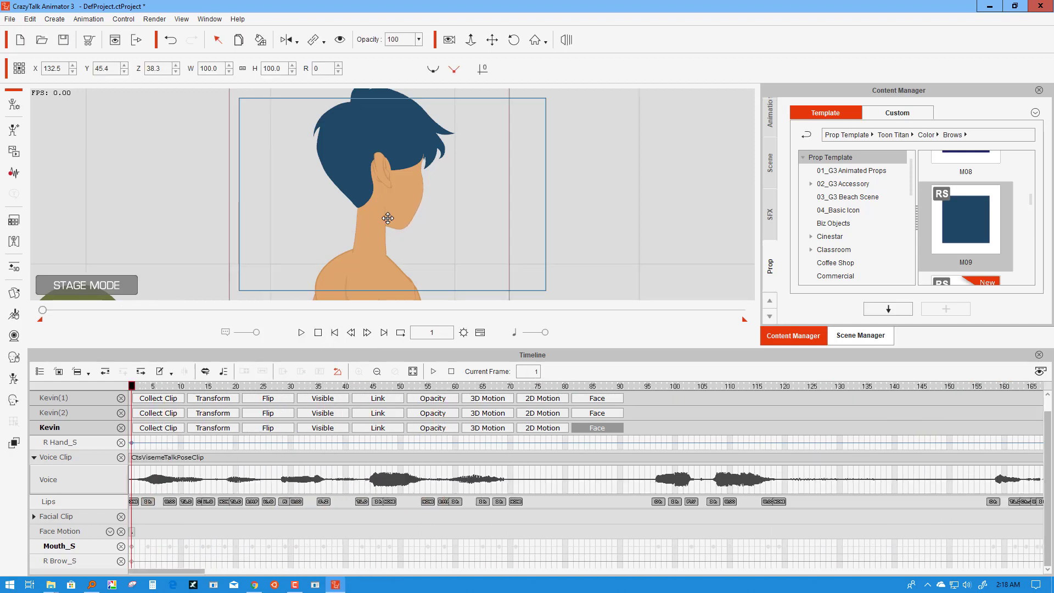
pyautogui.click(335, 332)
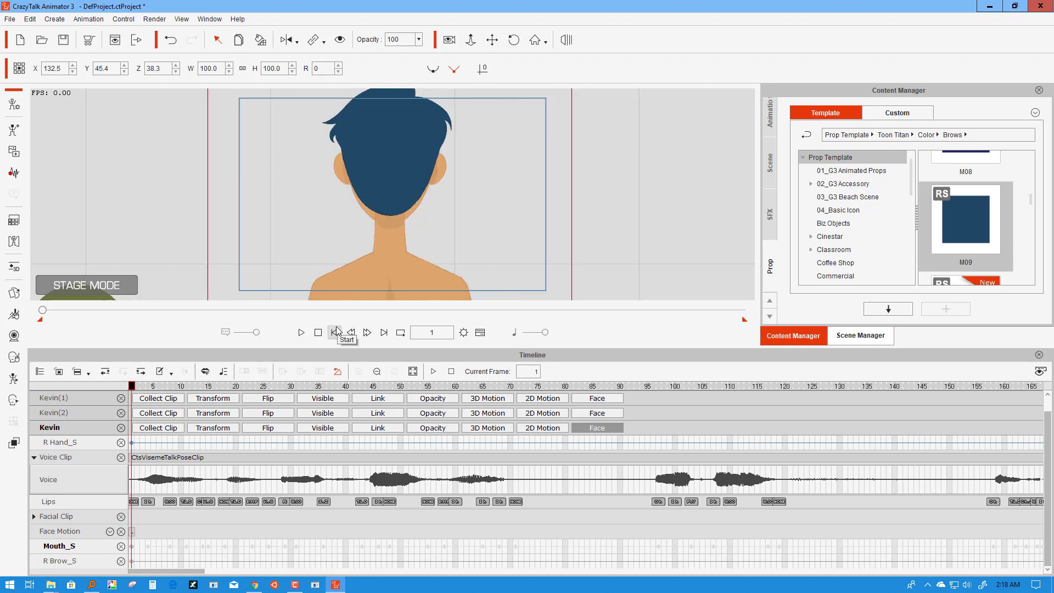
pyautogui.click(301, 332)
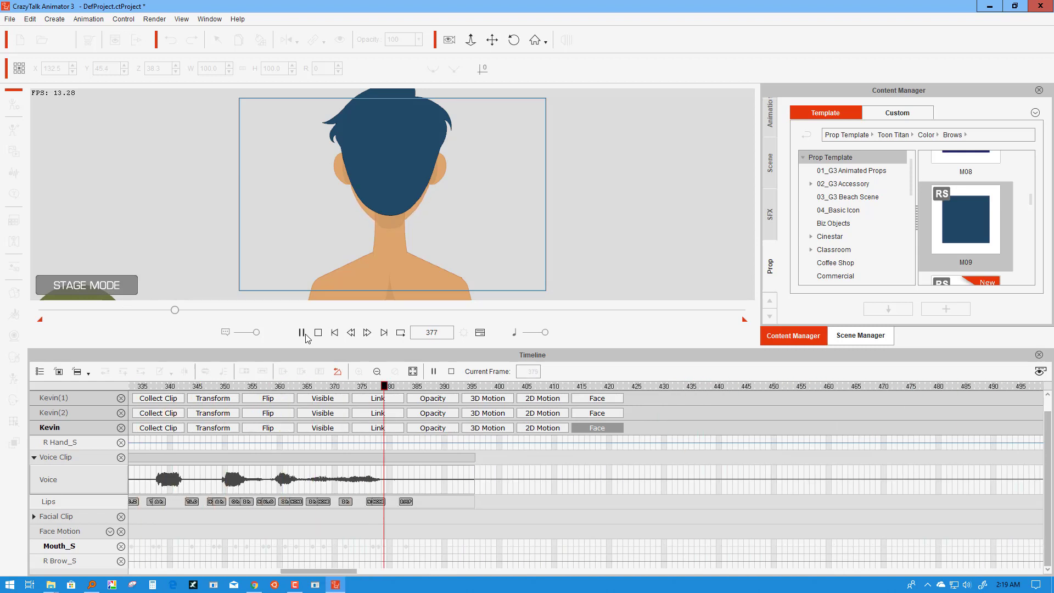
pyautogui.click(318, 332)
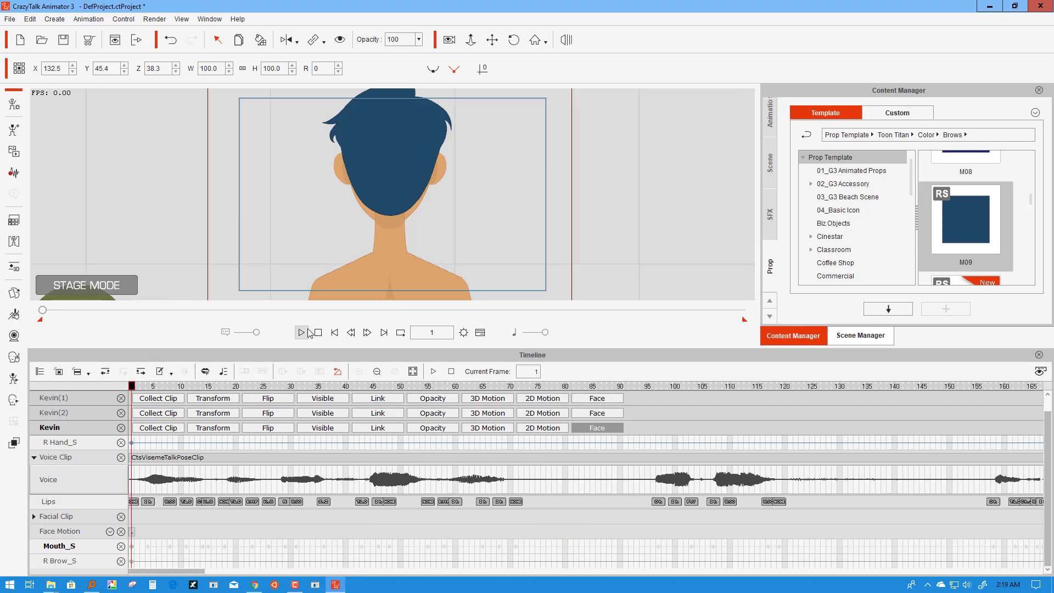
pyautogui.moveTo(237, 384); pyautogui.dragTo(70, 388)
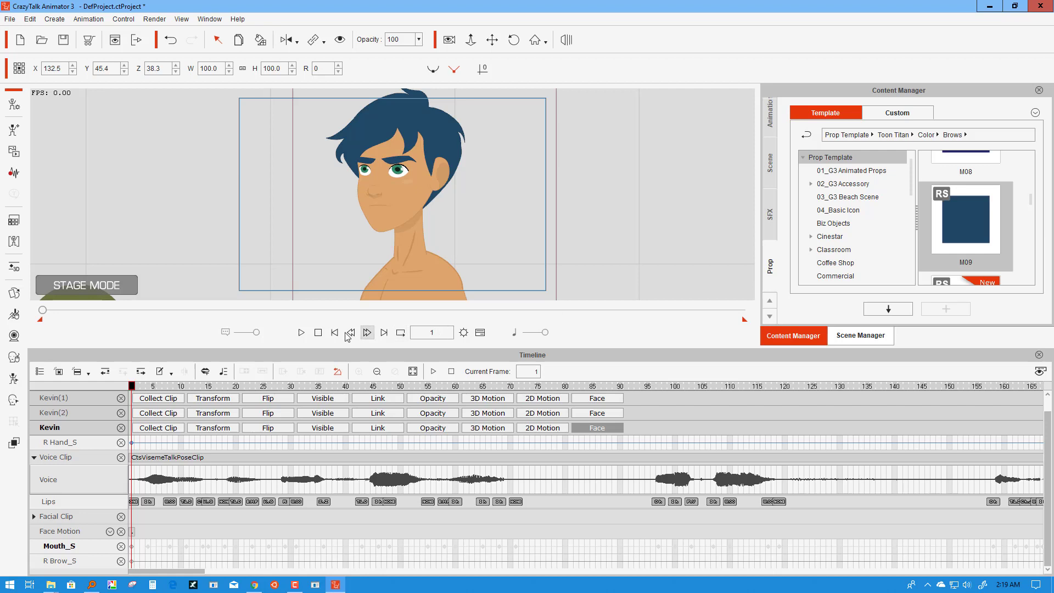
# Step: Turn the character back to the front view and close the Timeline
pyautogui.click(424, 237)
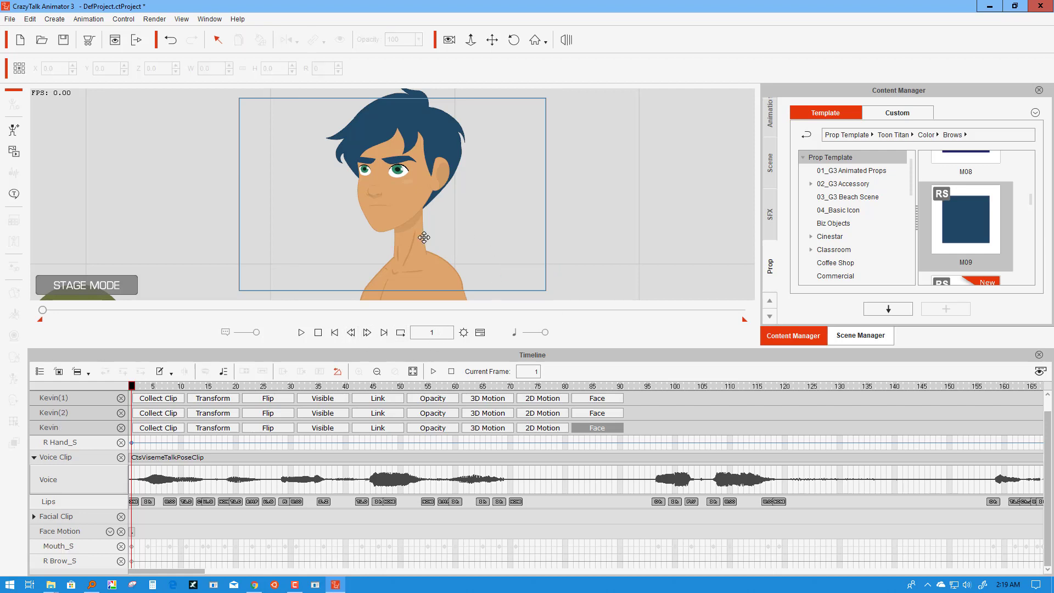
pyautogui.click(421, 257)
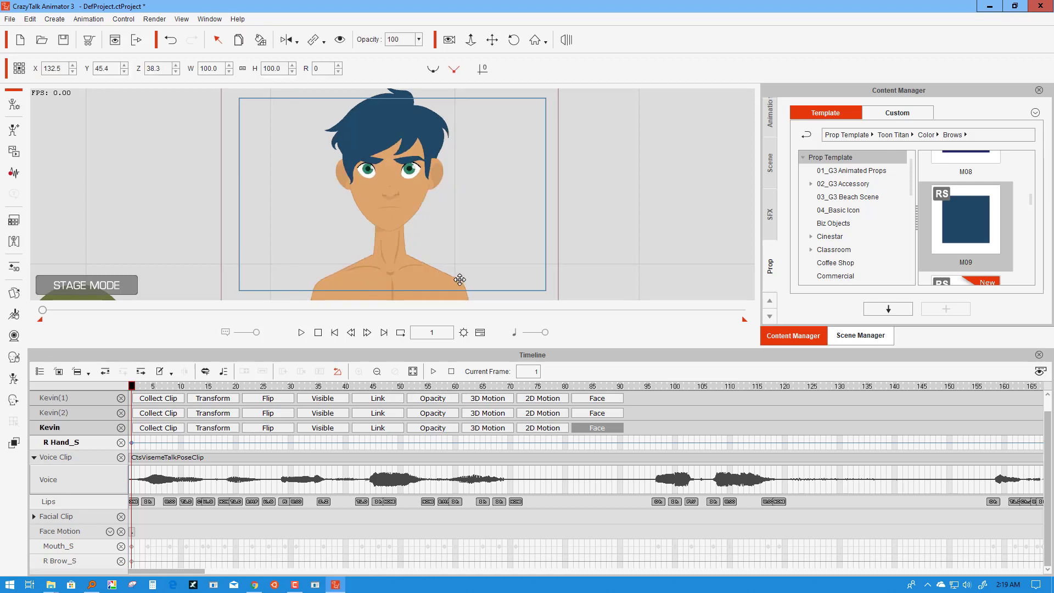
pyautogui.click(1038, 355)
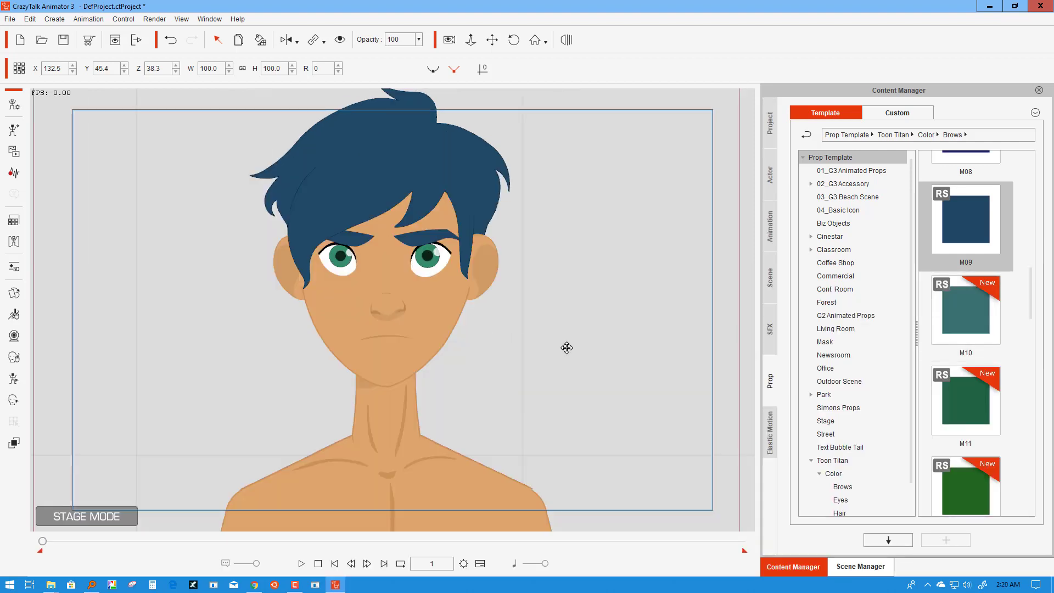
pyautogui.click(531, 355)
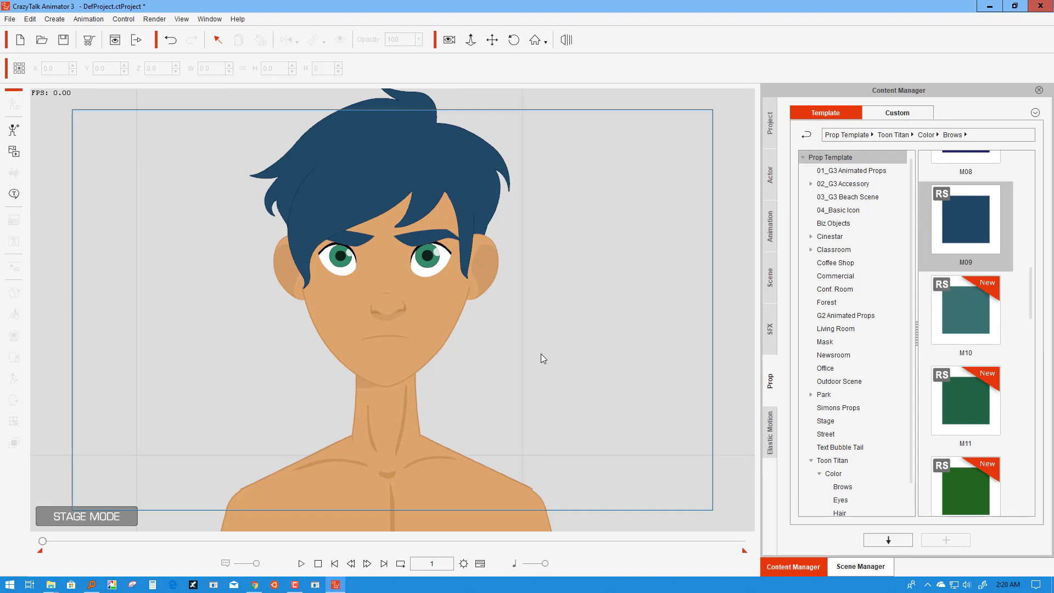
pyautogui.click(366, 337)
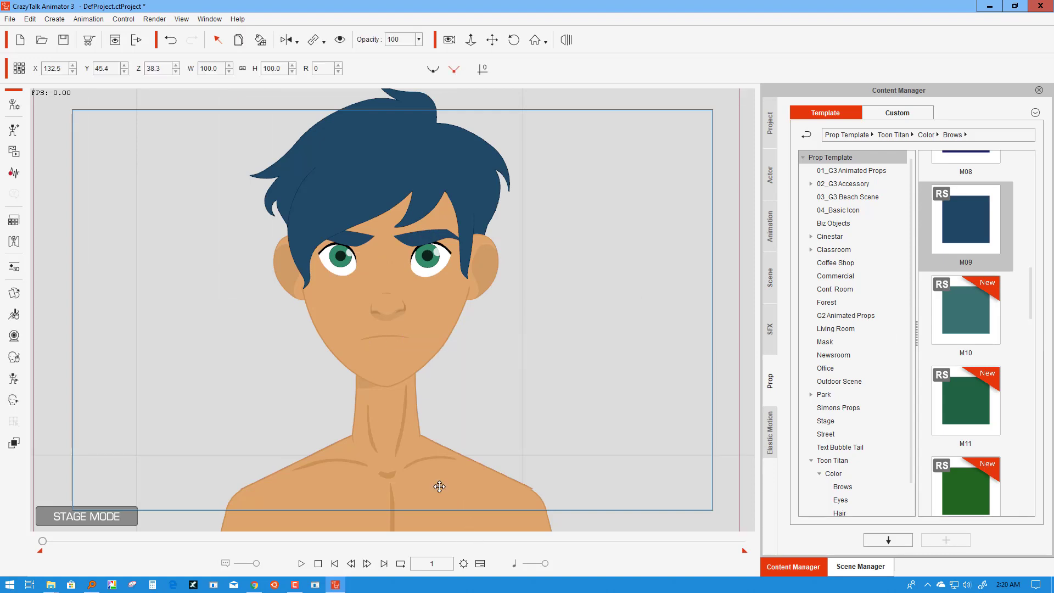
# Step: Apply the hogarth.wav voice file to the purple-eyed green alien and let its lip sync play through
pyautogui.click(214, 344)
pyautogui.scroll(-5, 214, 345)
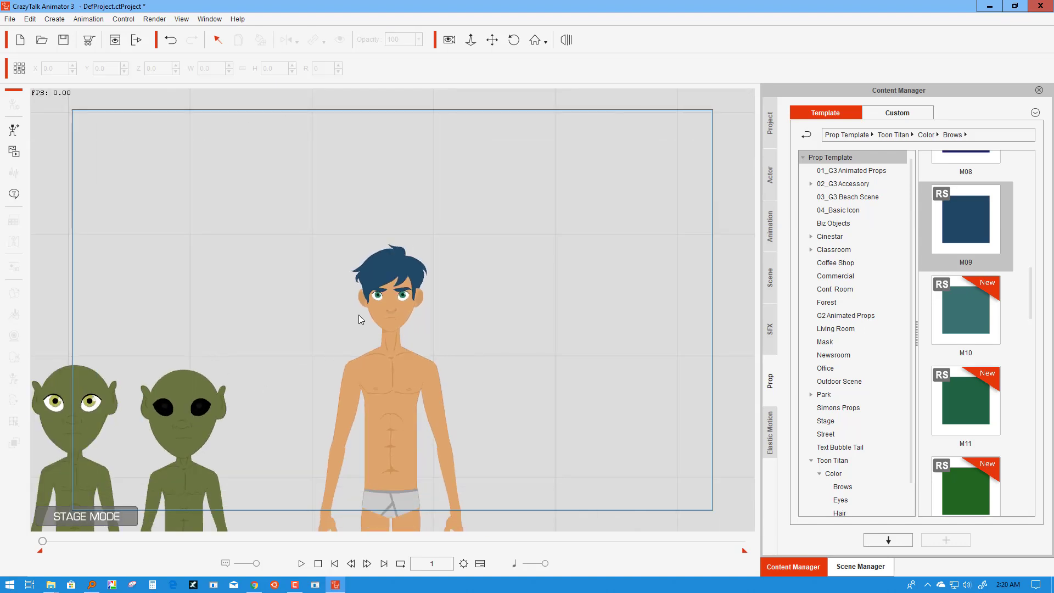
pyautogui.click(491, 39)
pyautogui.moveTo(282, 423); pyautogui.dragTo(565, 221)
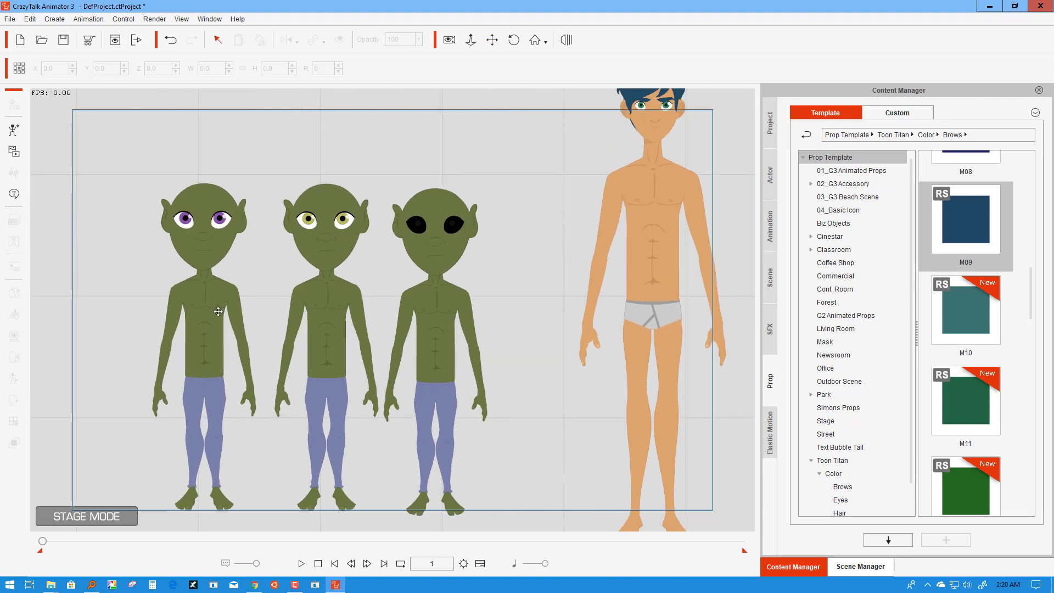
pyautogui.click(218, 311)
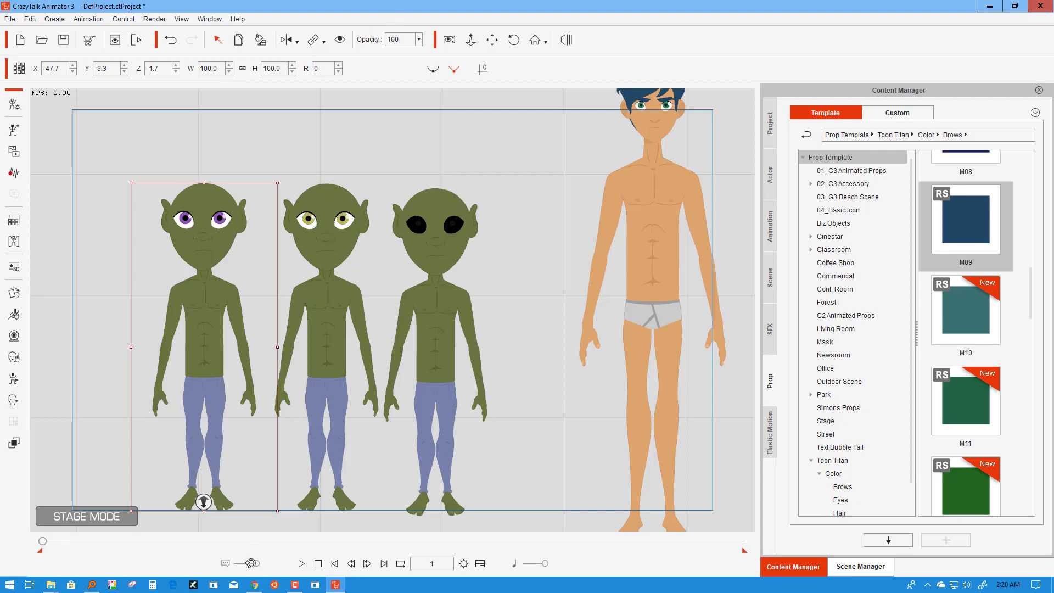
pyautogui.click(95, 586)
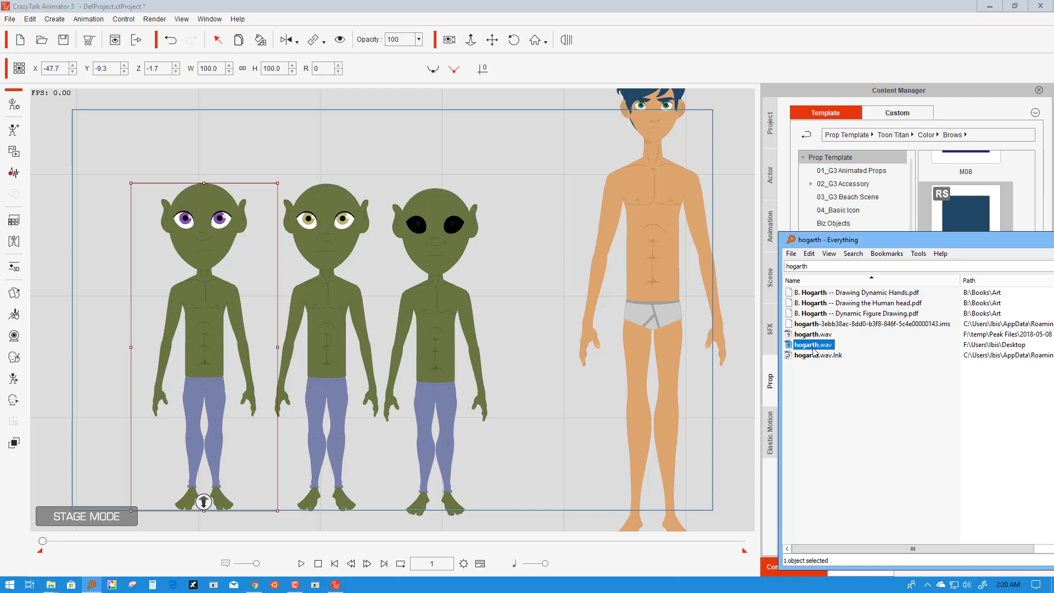
pyautogui.moveTo(813, 351); pyautogui.dragTo(211, 306)
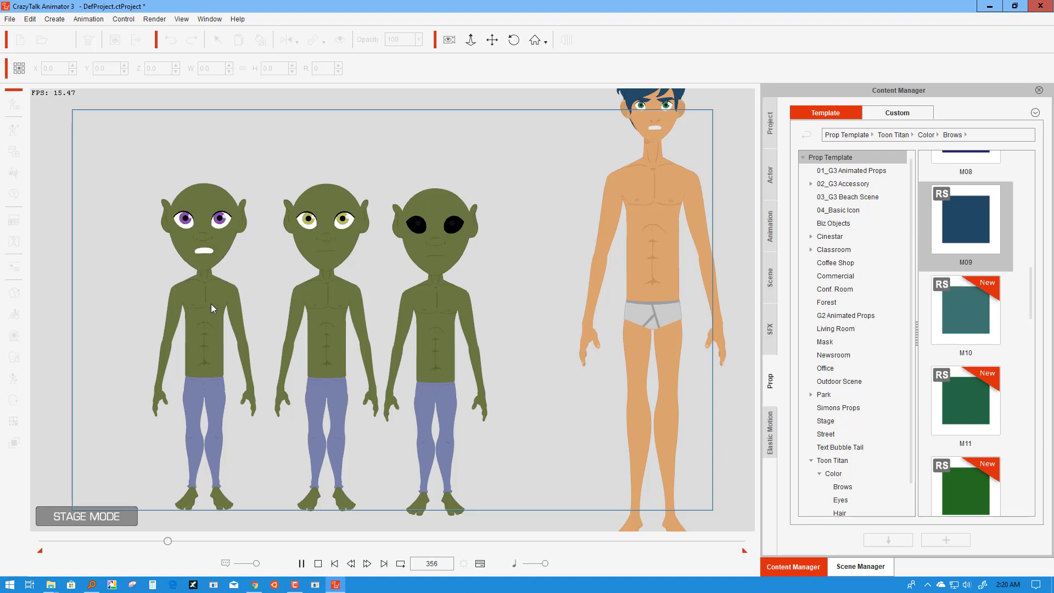
pyautogui.press('space')
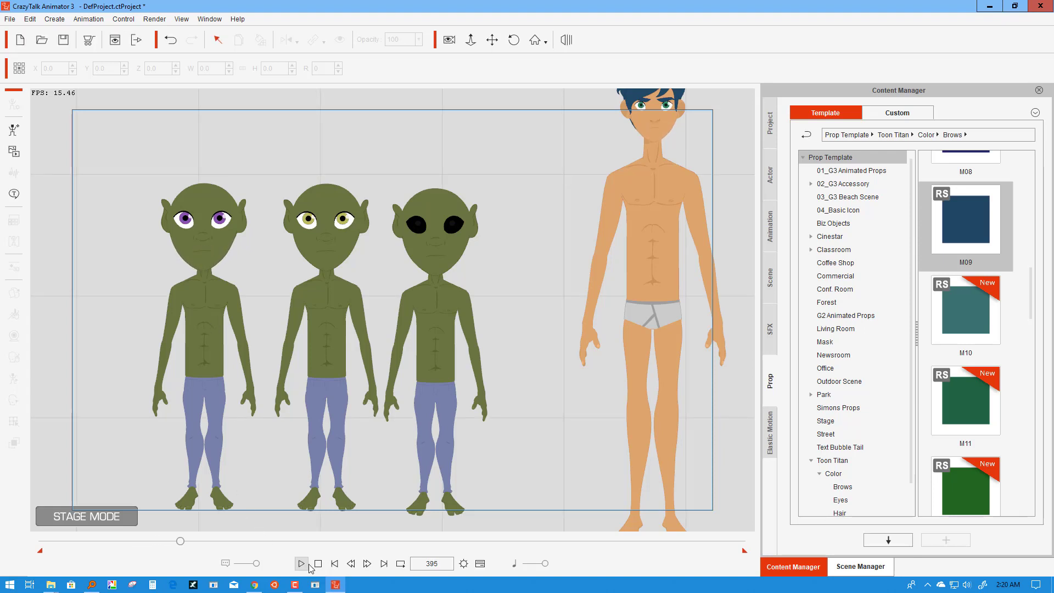
# Step: Delete the blue-haired human character from the stage
pyautogui.click(643, 204)
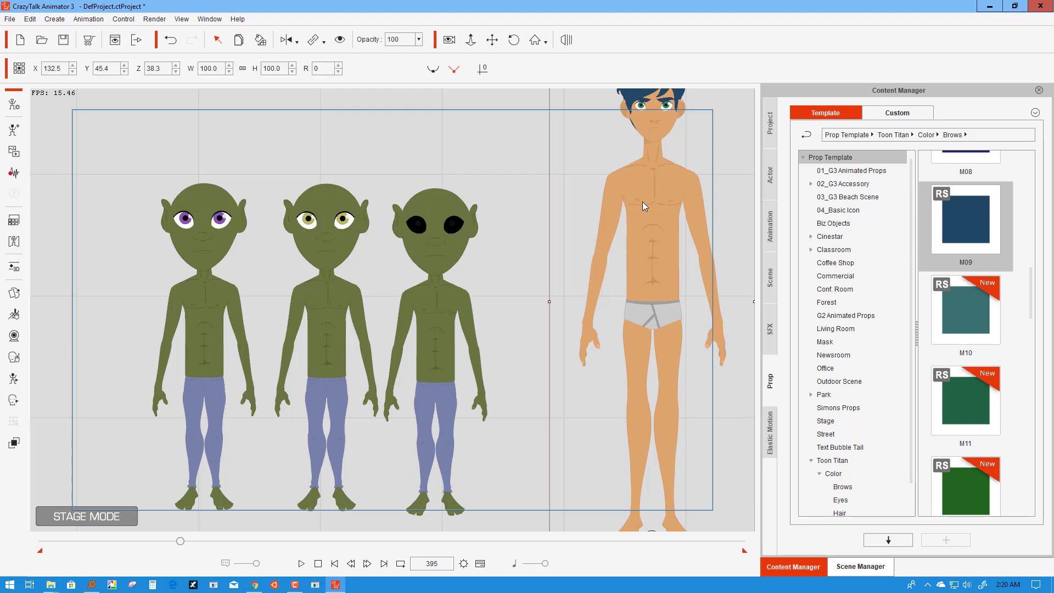
pyautogui.press('Delete')
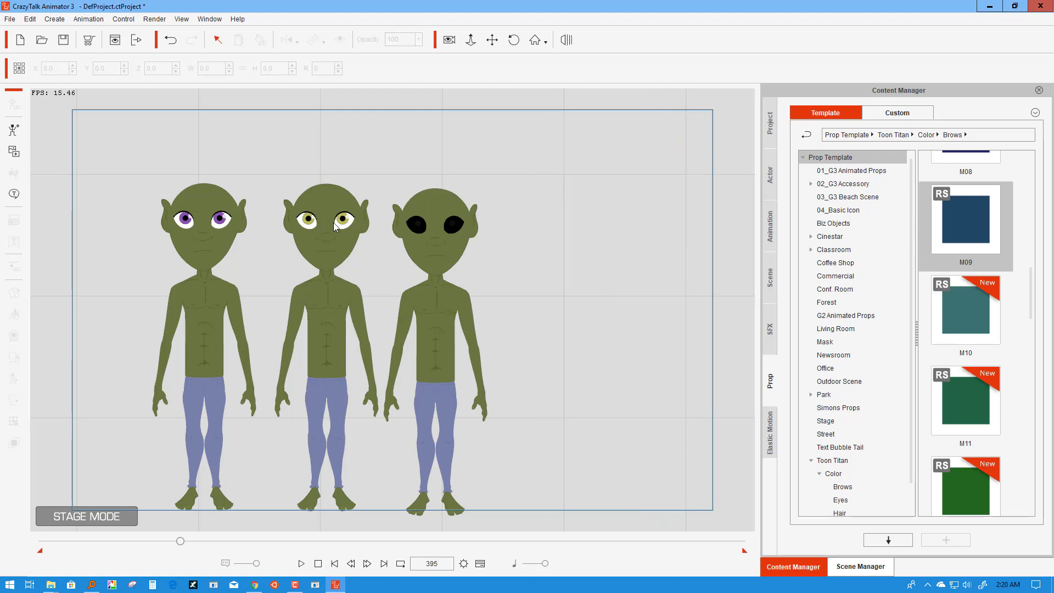
# Step: Open Face Puppet for the purple-eyed alien and preview the first face animation profile with the first full face control
pyautogui.click(212, 248)
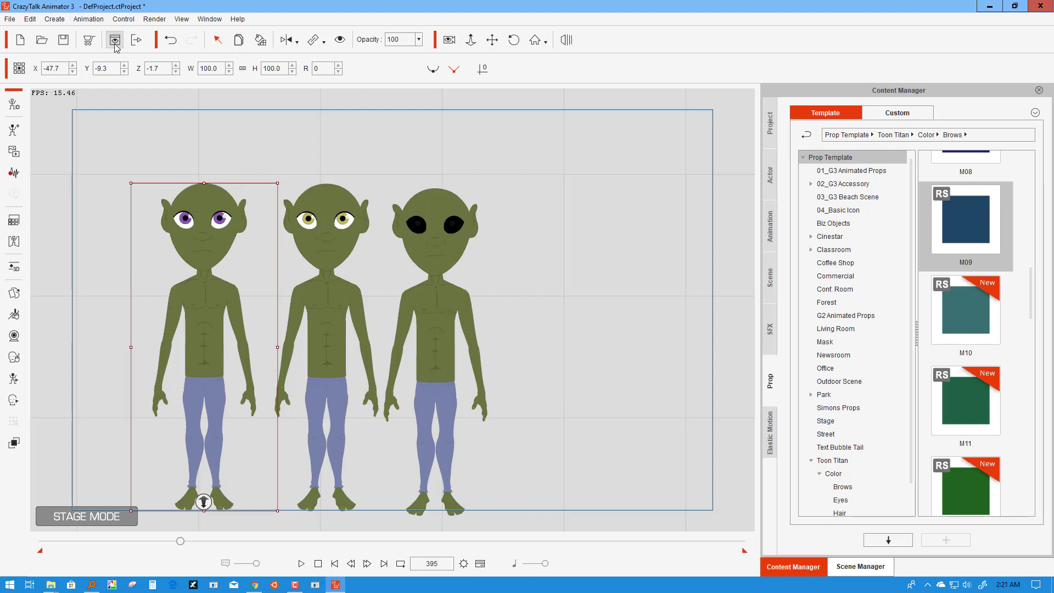
pyautogui.click(88, 19)
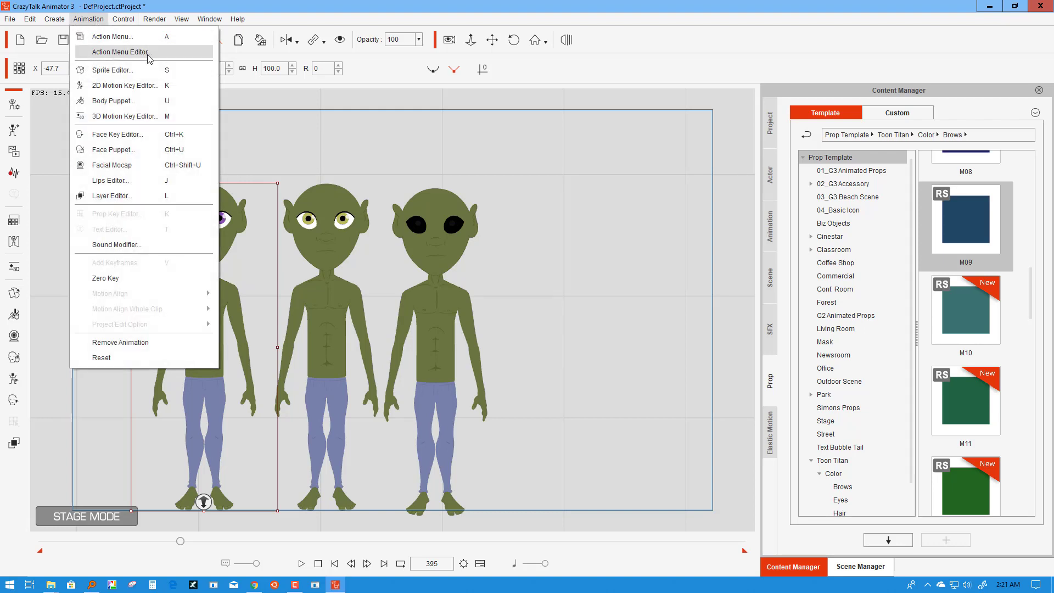
pyautogui.click(125, 150)
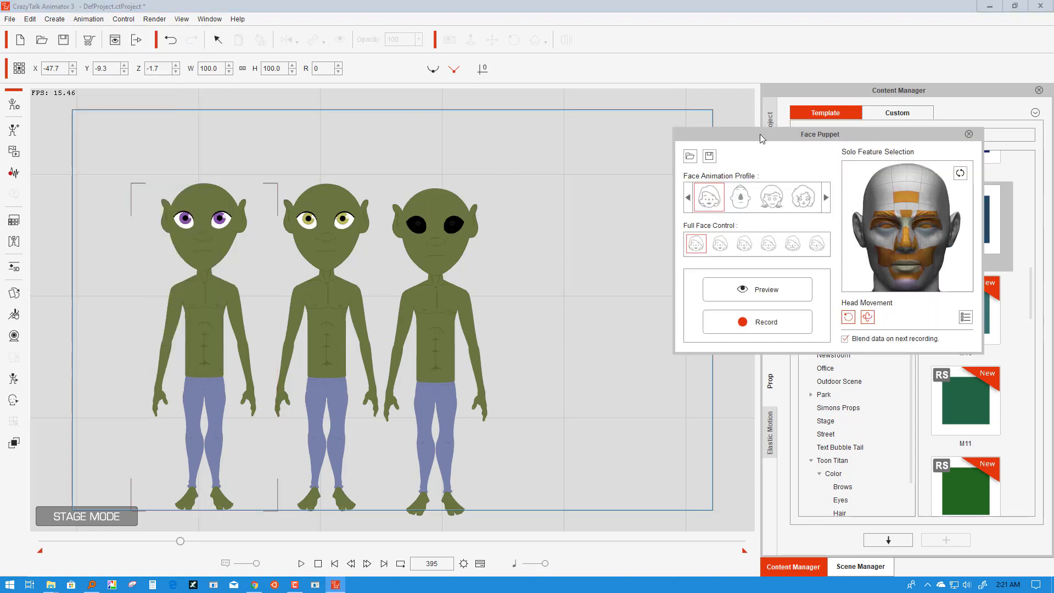
pyautogui.moveTo(725, 134); pyautogui.dragTo(392, 145)
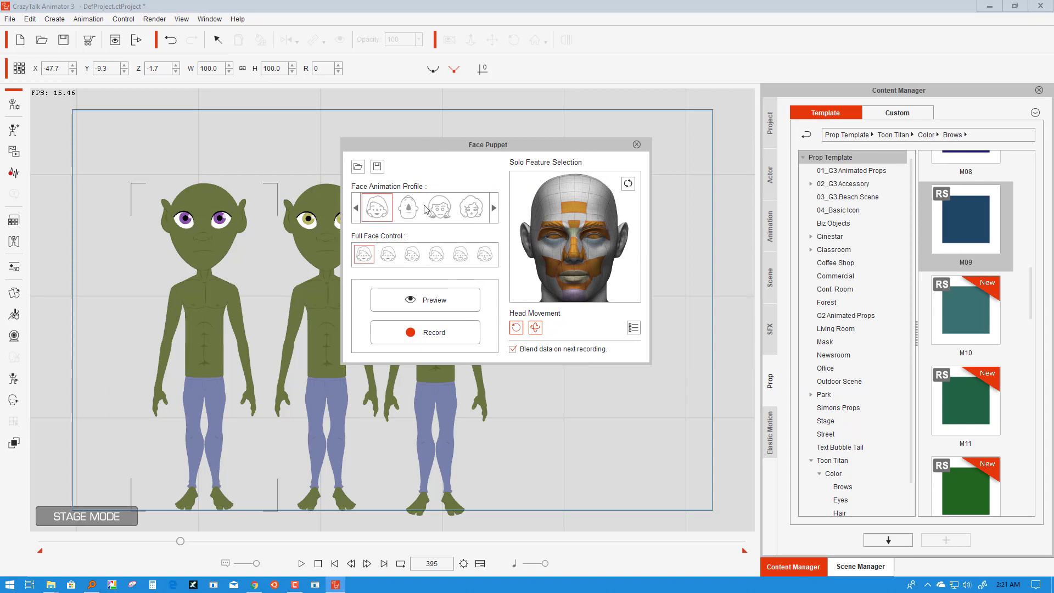
pyautogui.click(424, 300)
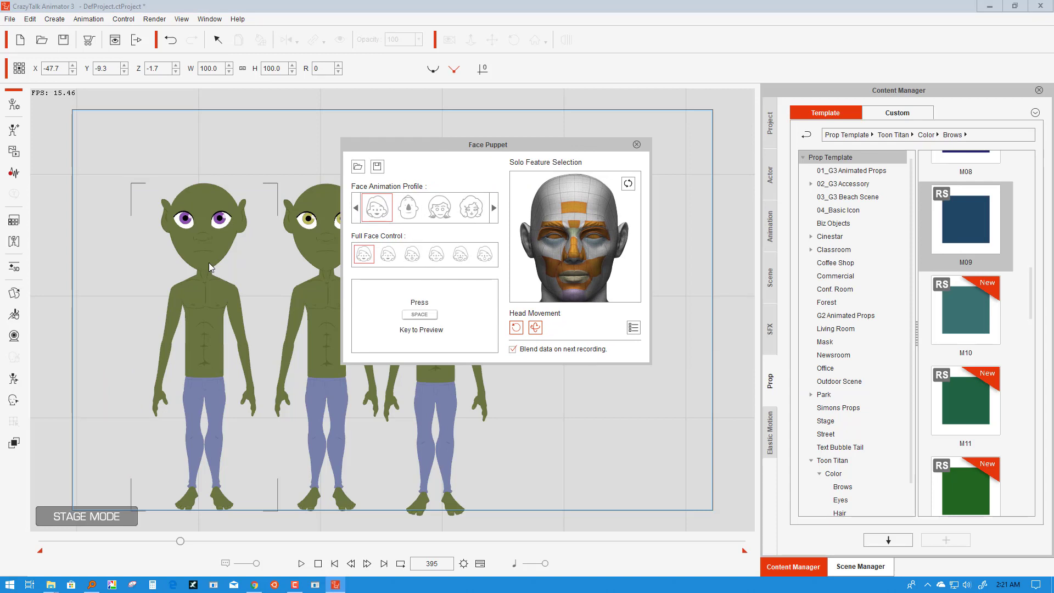
pyautogui.press('space')
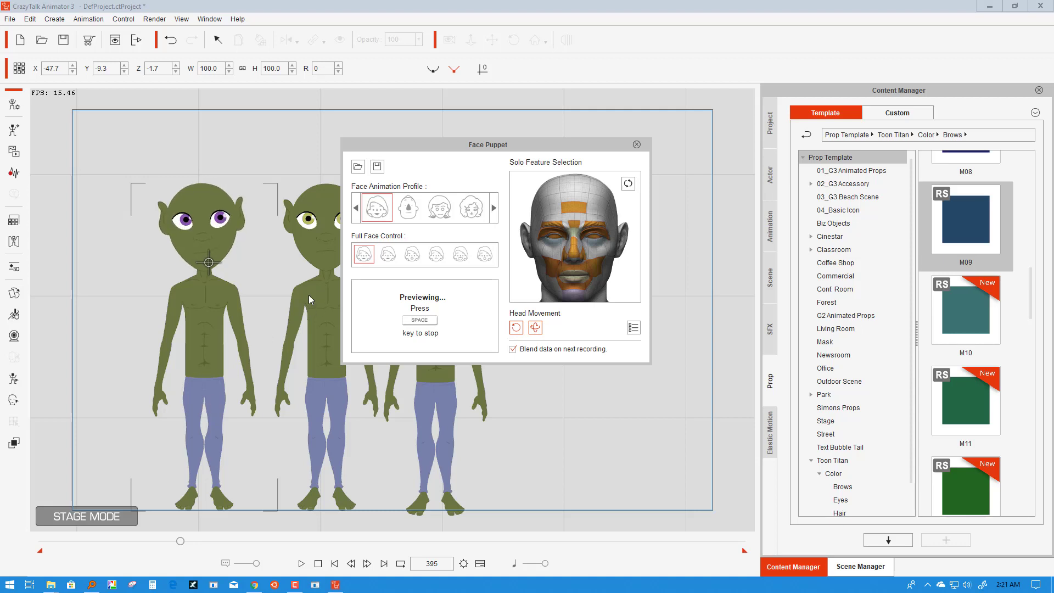
pyautogui.press('space')
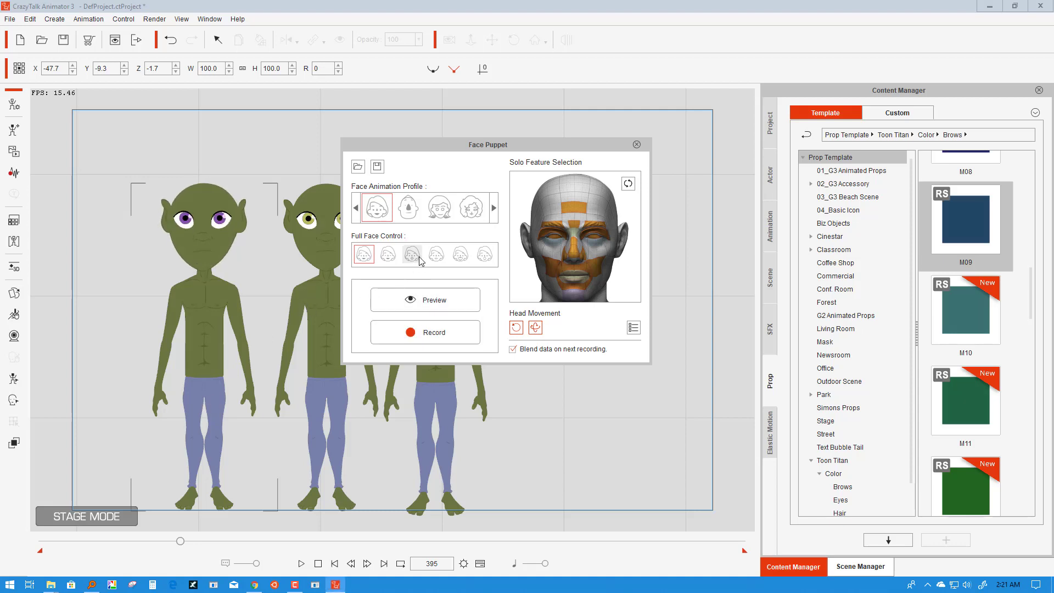
# Step: Choose the fifth face animation profile, the male face, and preview it on the purple-eyed alien
pyautogui.click(494, 209)
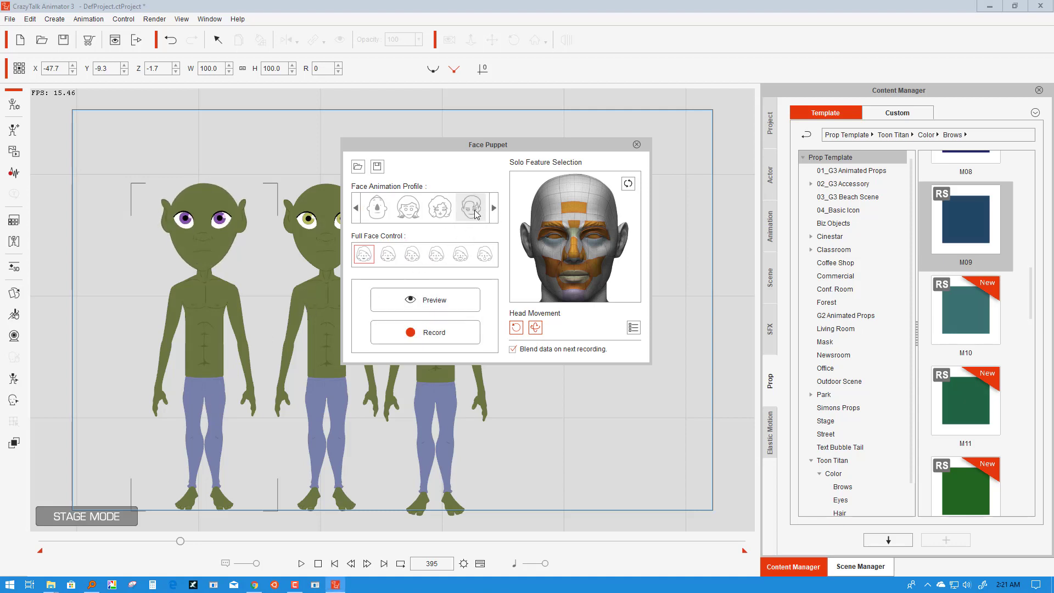
pyautogui.click(473, 210)
pyautogui.click(435, 299)
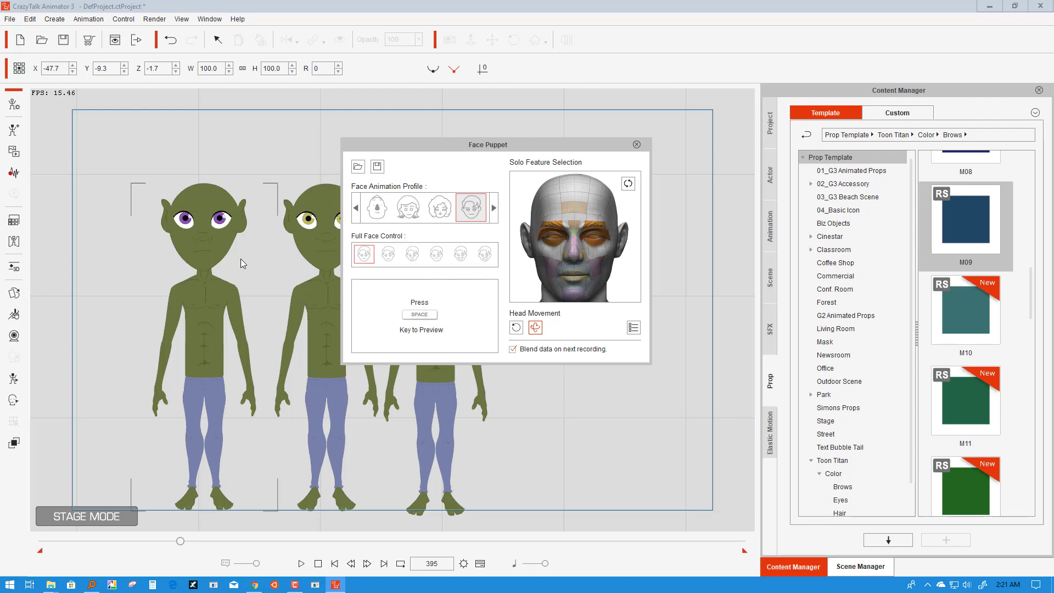
pyautogui.press('space')
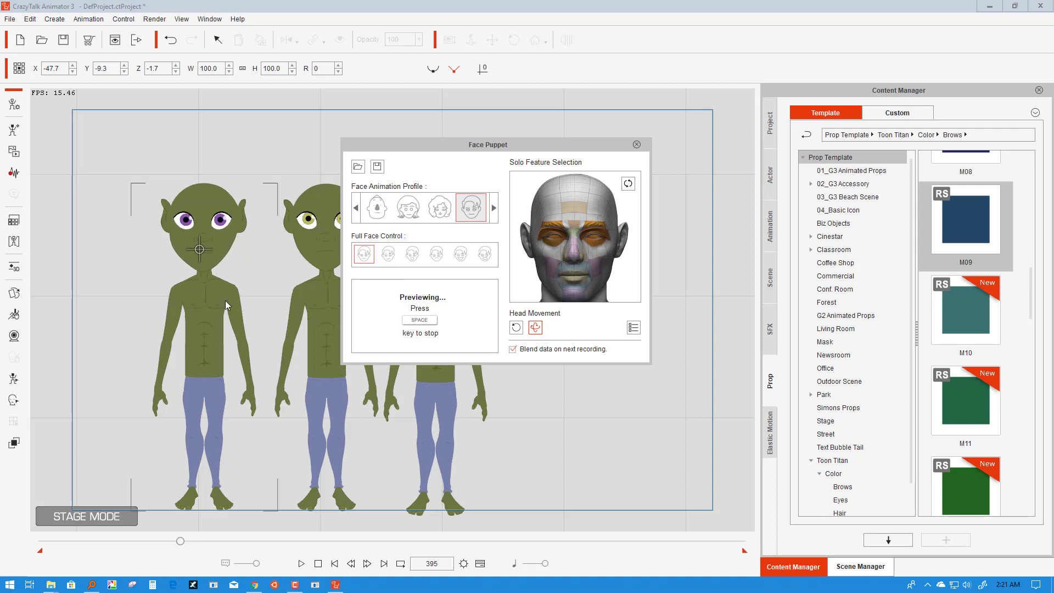
pyautogui.press('space')
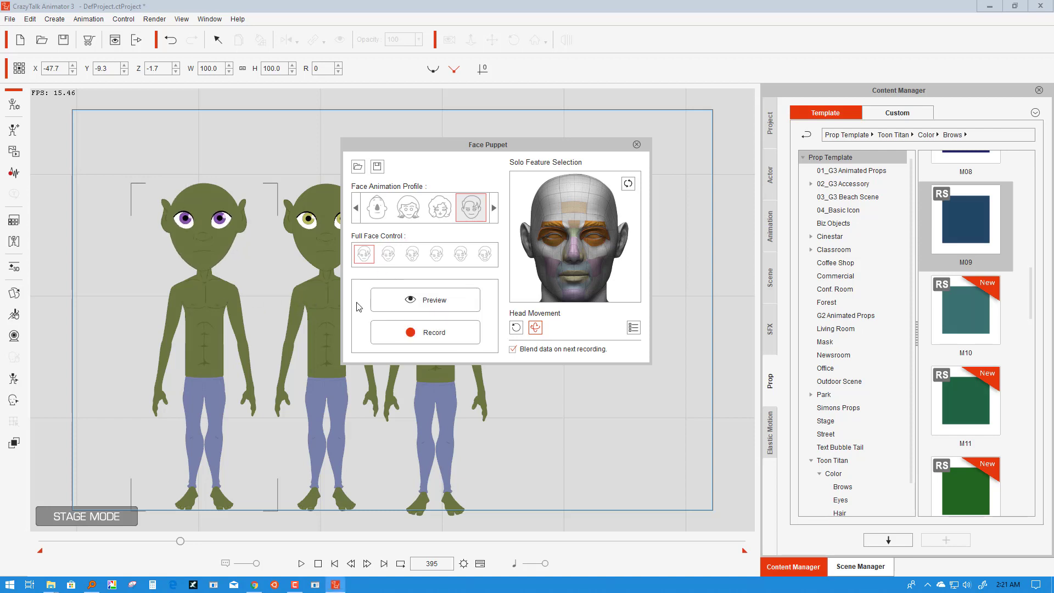
# Step: Record a Face Puppet performance on the purple-eyed alien from frame 395, stop it, and return to the start of the project
pyautogui.click(431, 332)
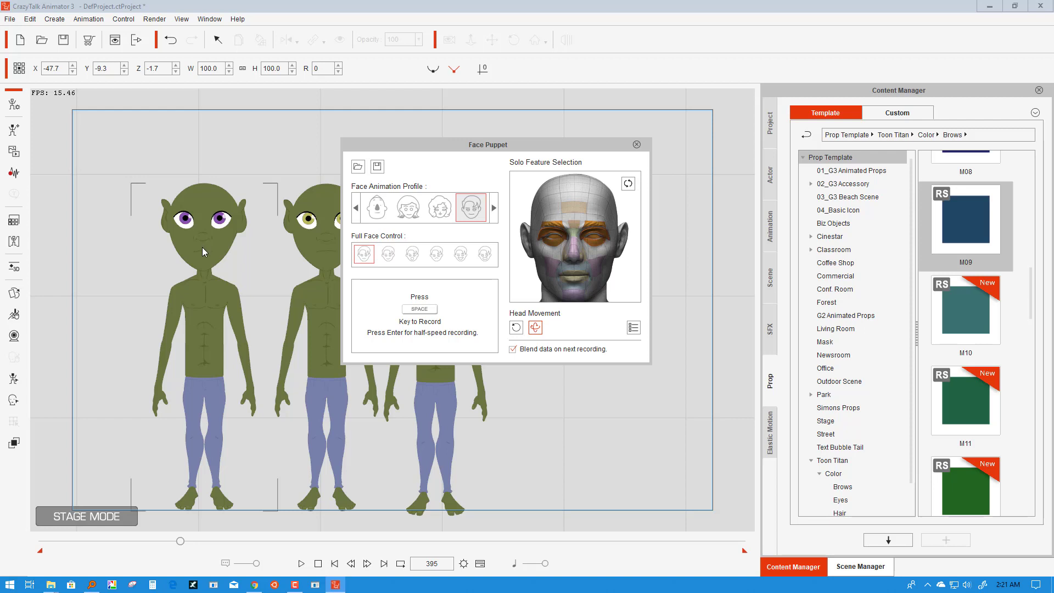
pyautogui.press('space')
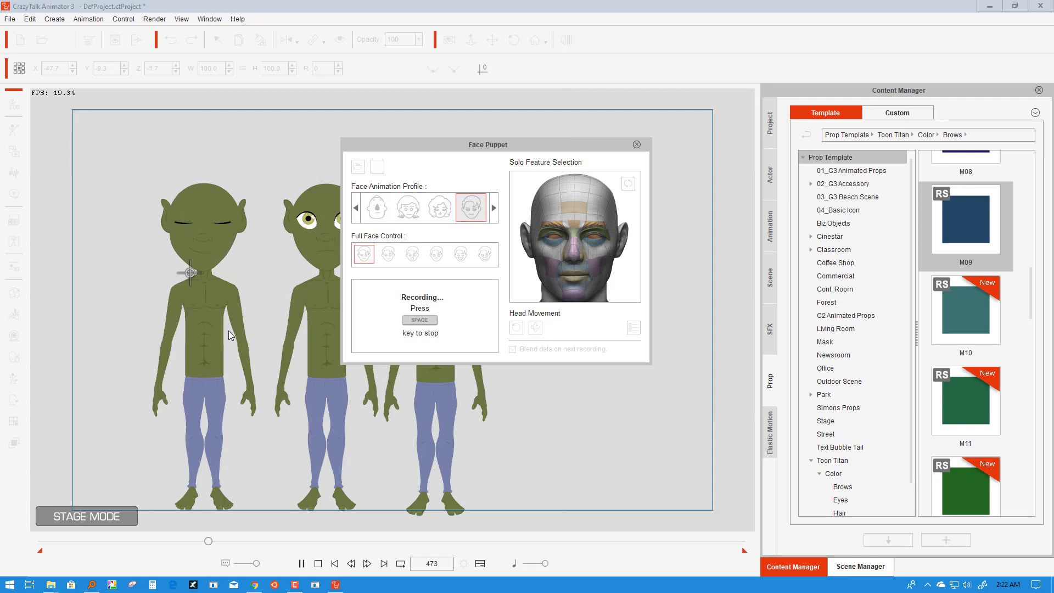
pyautogui.press('space')
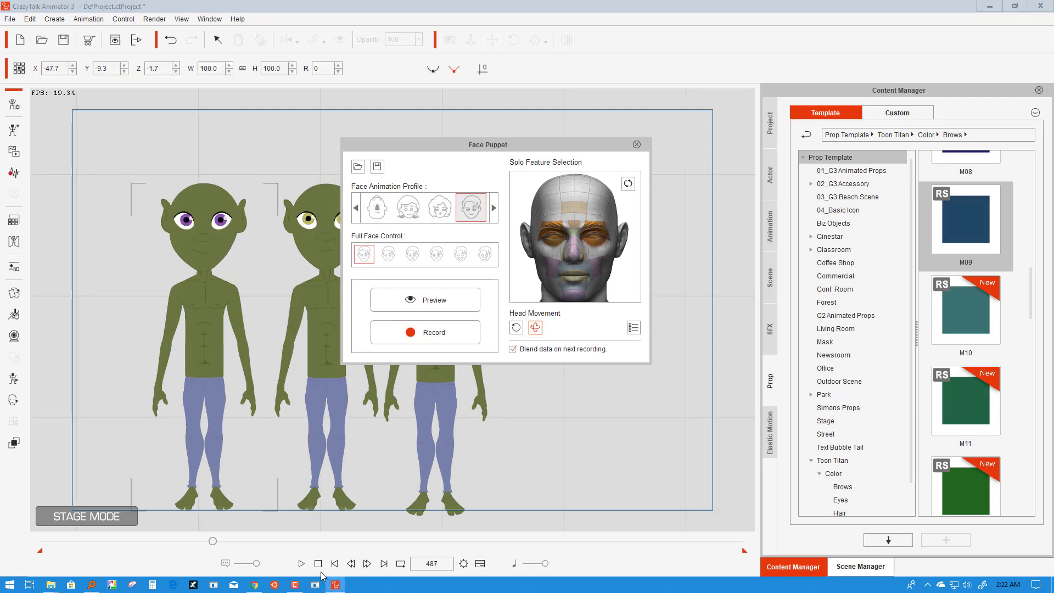
pyautogui.click(318, 563)
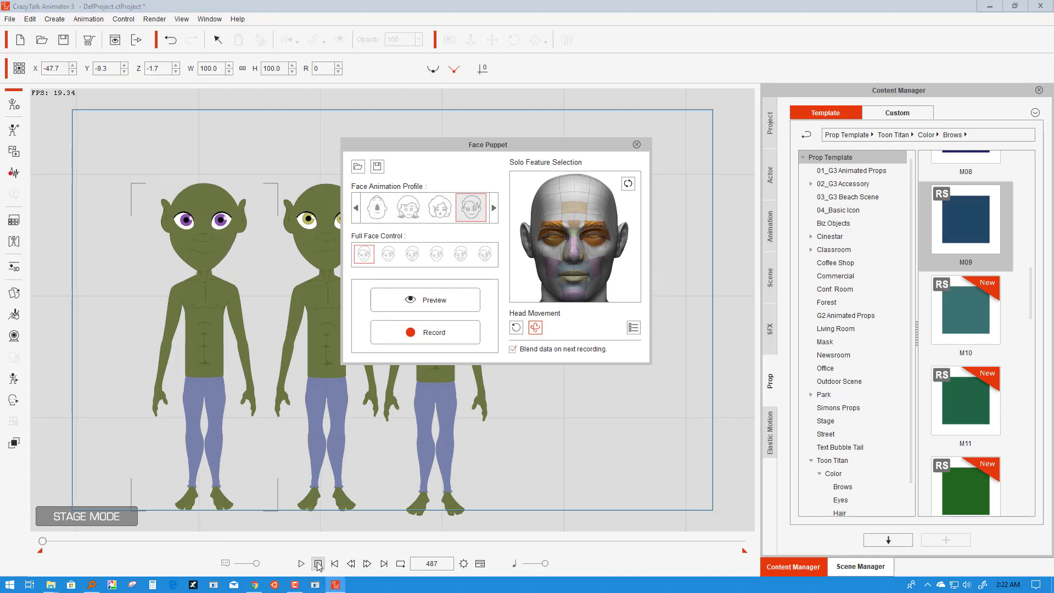
# Step: Record a new Face Puppet performance on the purple-eyed alien from frame 1 and stop it around frame 415
pyautogui.click(434, 332)
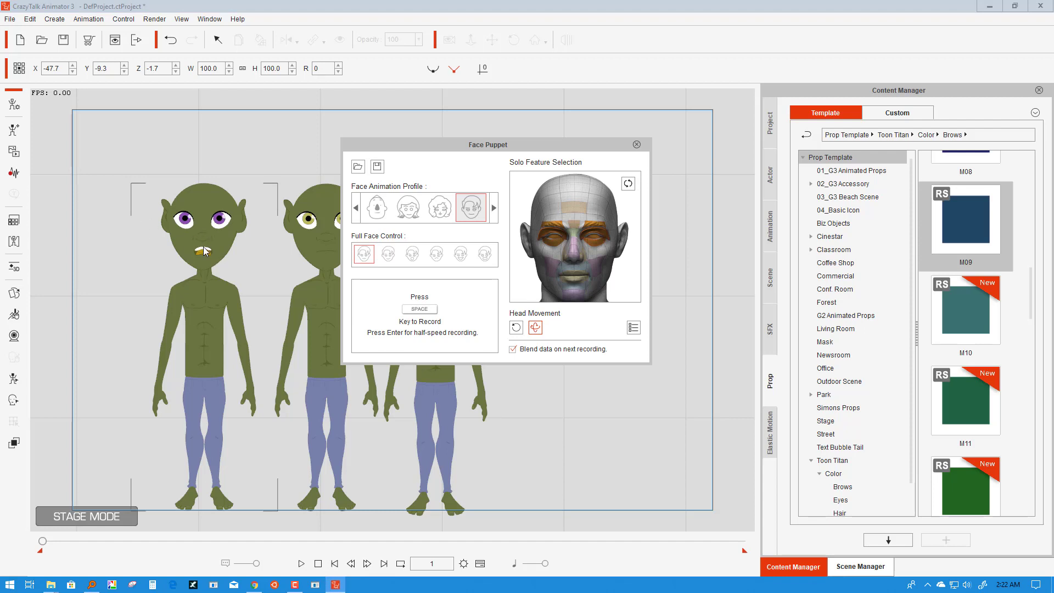
pyautogui.press('space')
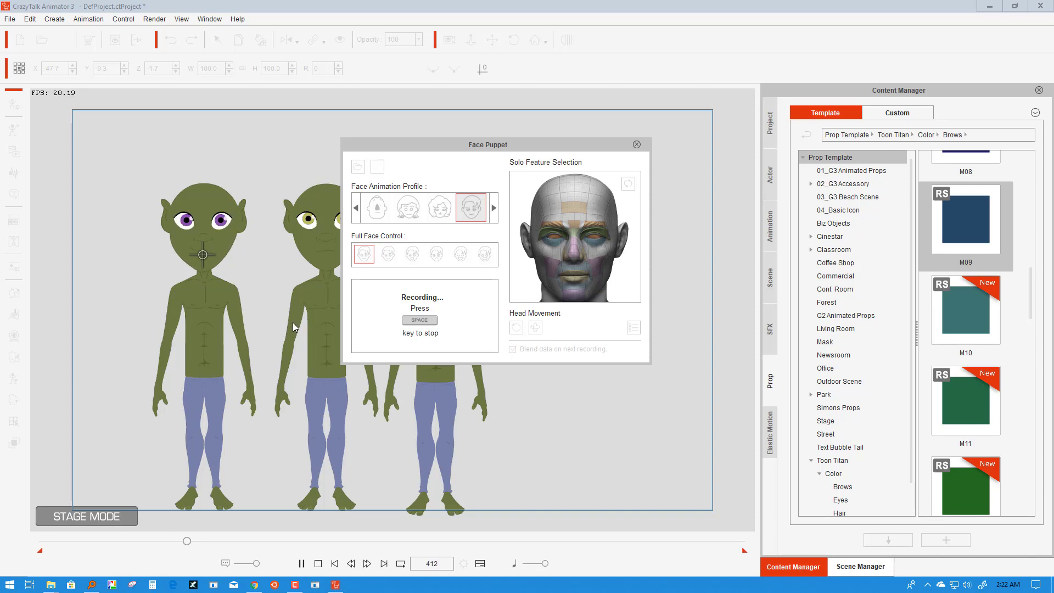
pyautogui.press('space')
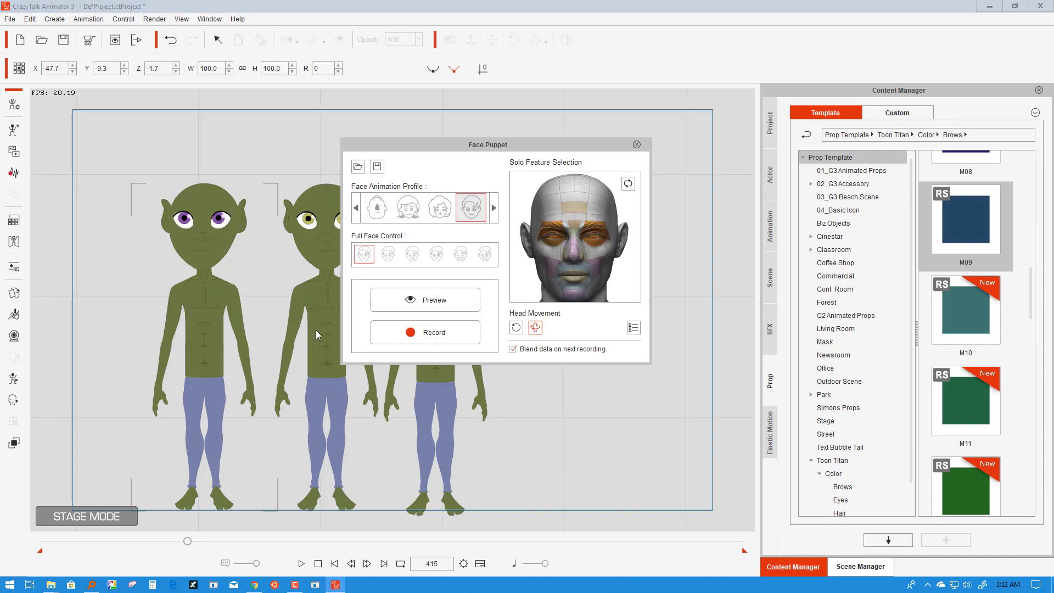
# Step: Play back the recorded facial performance from the start, stop playback, and close Face Puppet
pyautogui.click(302, 562)
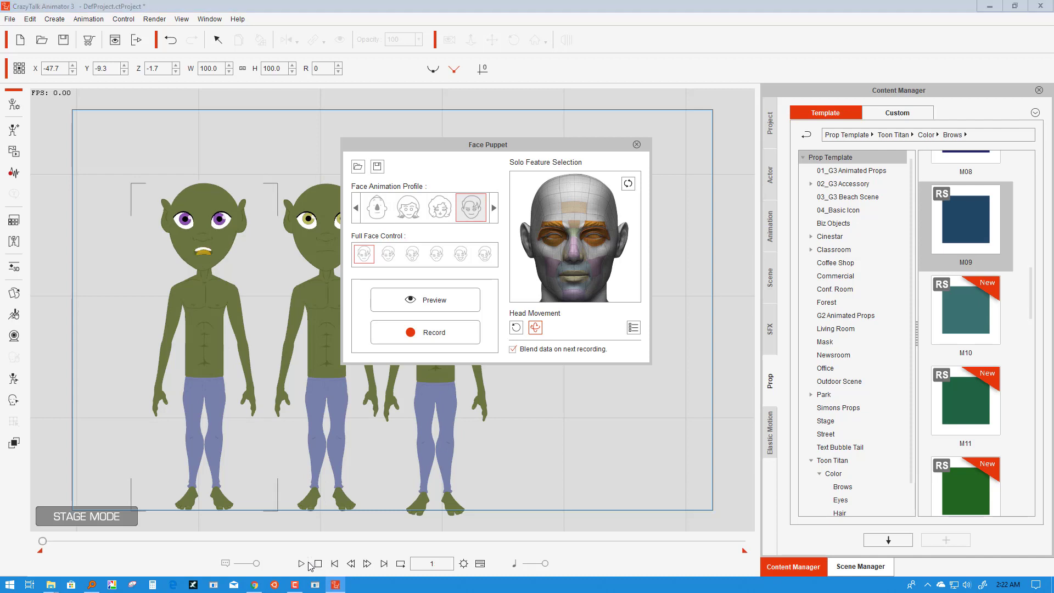
pyautogui.click(301, 564)
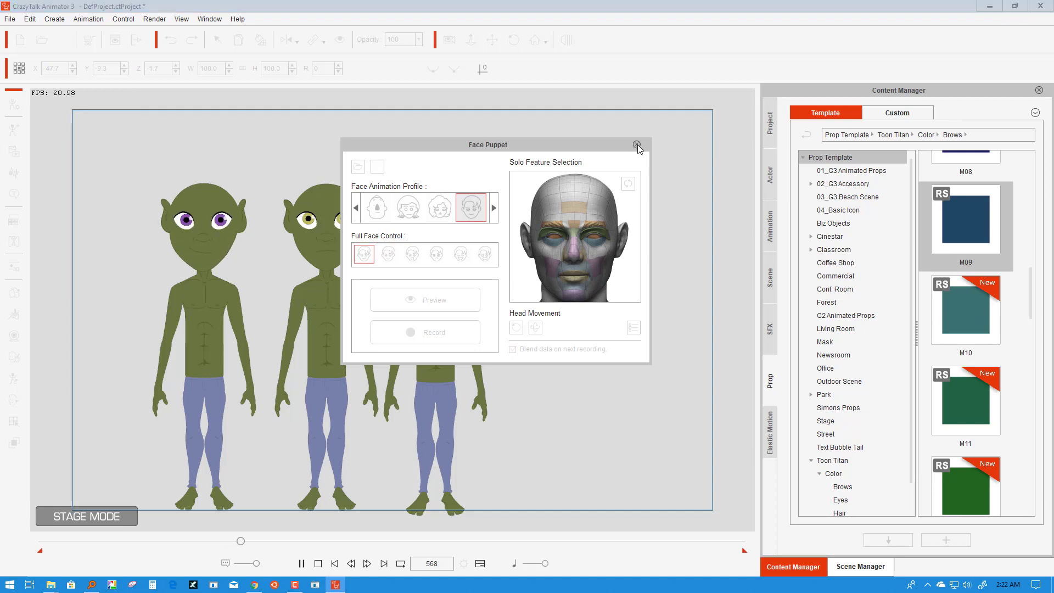
pyautogui.click(318, 563)
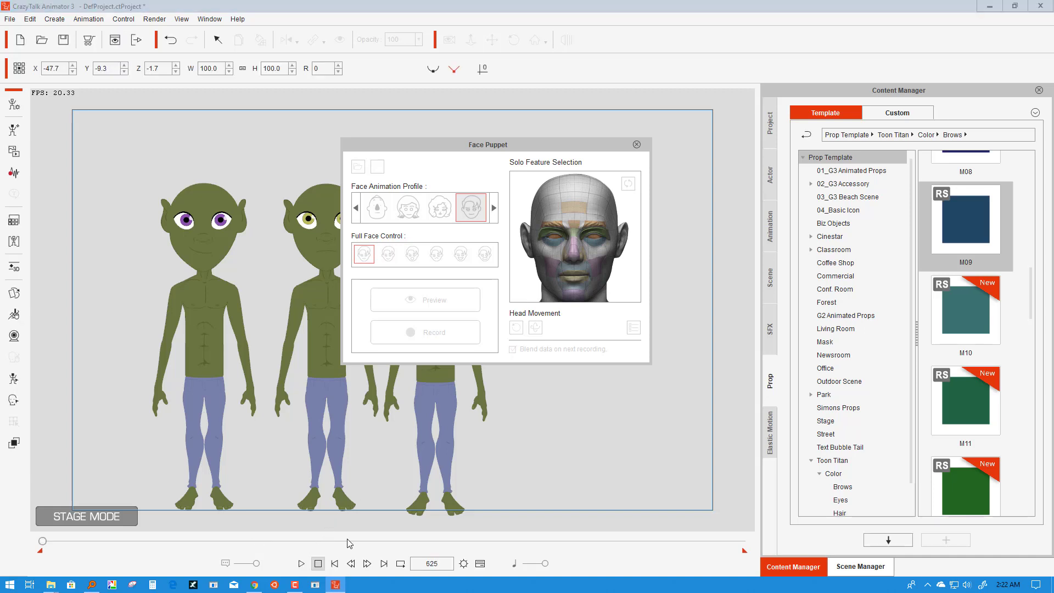
pyautogui.click(637, 145)
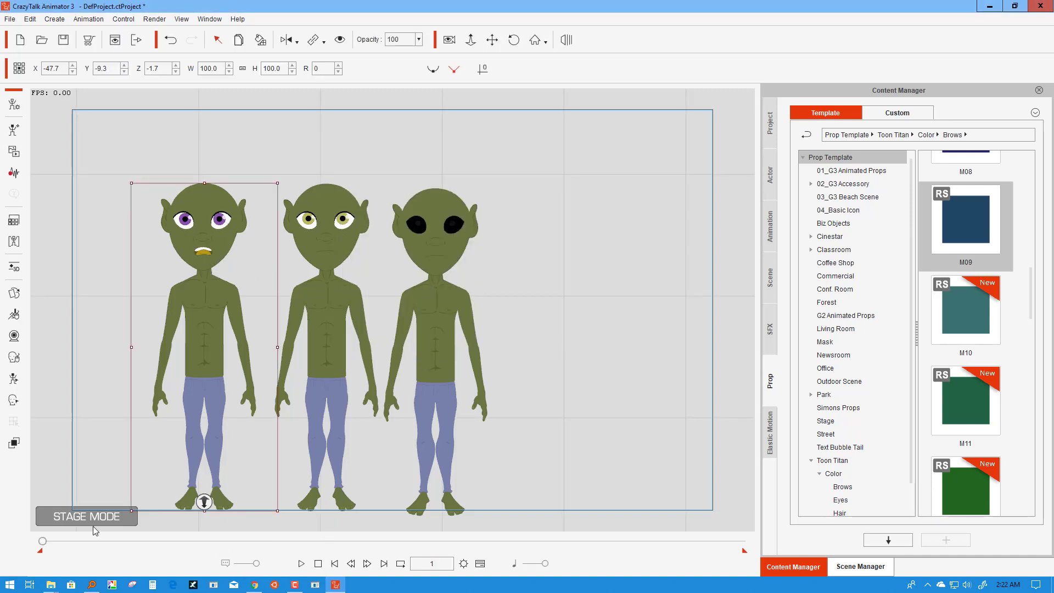
# Step: Review the performance from the start in a close-up of the purple-eyed alien's head, pausing shortly after frame 192
pyautogui.moveTo(44, 541); pyautogui.dragTo(17, 554)
pyautogui.click(470, 40)
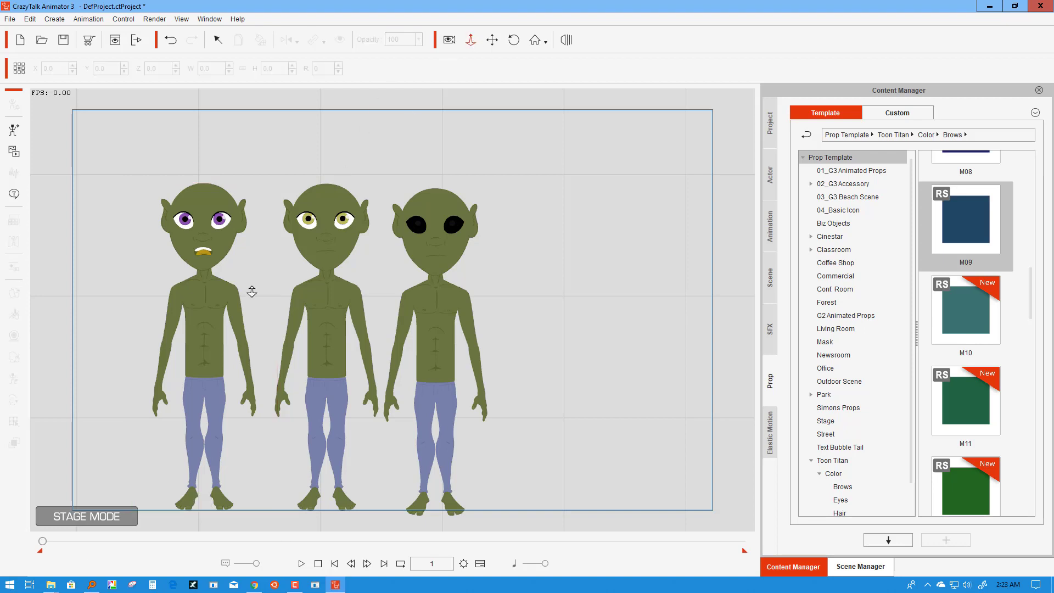
pyautogui.moveTo(251, 292); pyautogui.dragTo(291, 5)
pyautogui.click(492, 39)
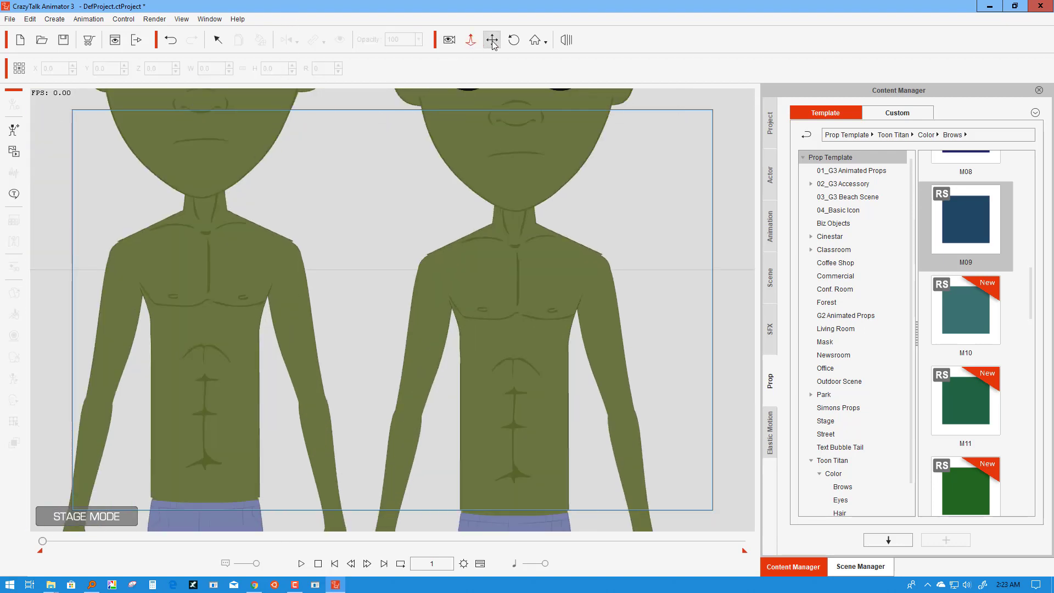
pyautogui.moveTo(264, 310); pyautogui.dragTo(777, 515)
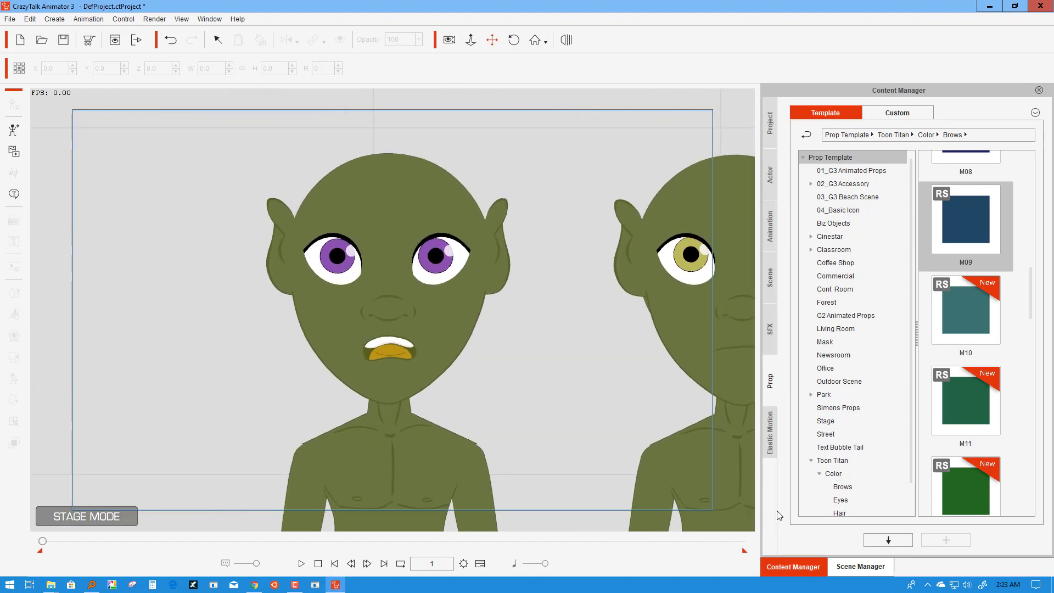
pyautogui.click(301, 563)
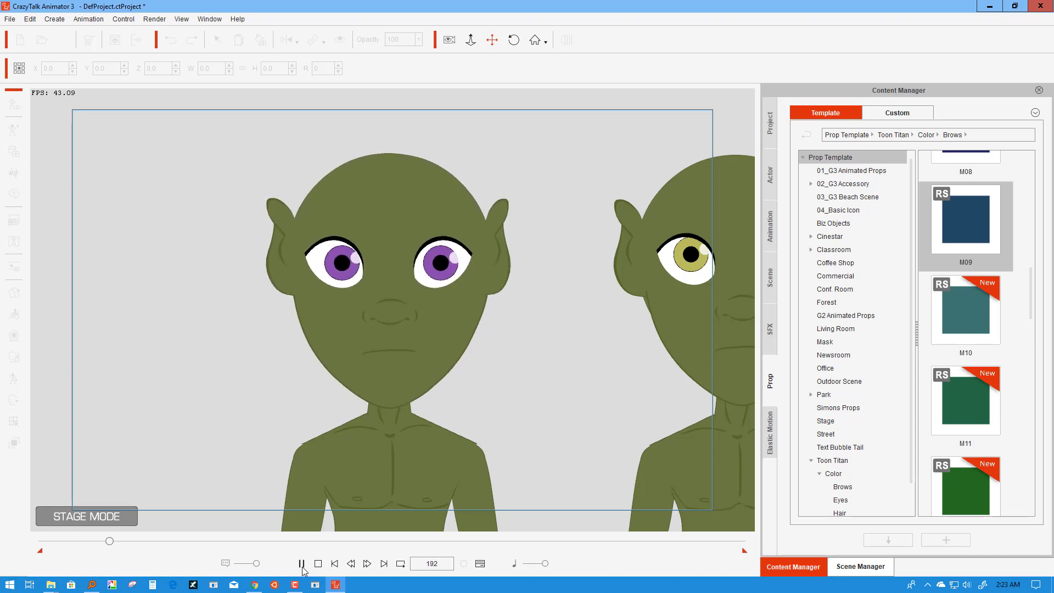
pyautogui.click(302, 565)
# Step: Go to frame 234, select the purple-eyed alien, and examine its mouth sprites in the Sprite Editor before closing it
pyautogui.moveTo(115, 541)
pyautogui.mouseDown()
pyautogui.moveTo(94, 543)
pyautogui.moveTo(124, 544)
pyautogui.mouseUp()
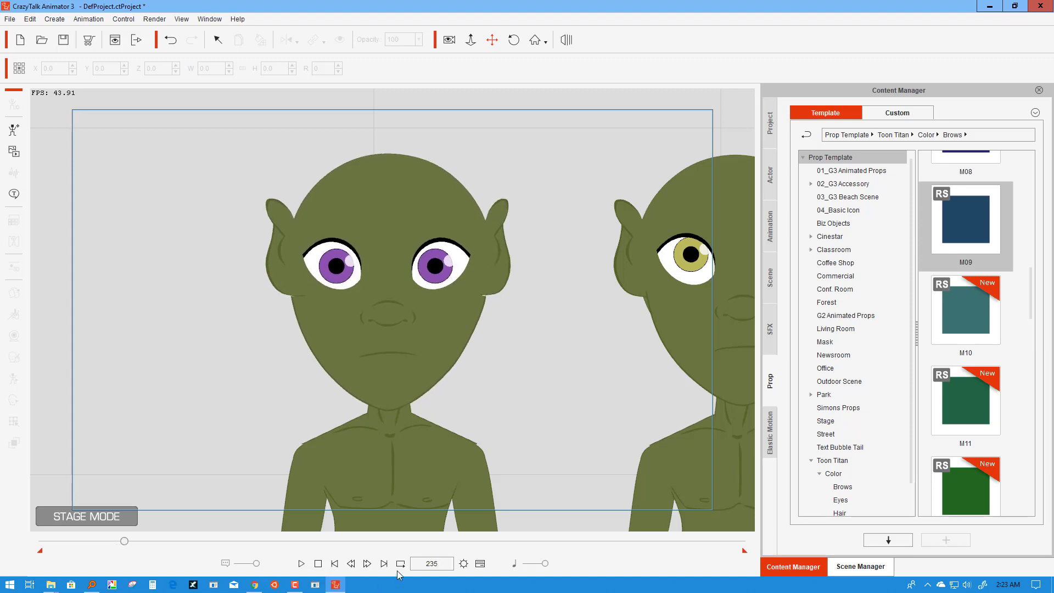
pyautogui.click(351, 563)
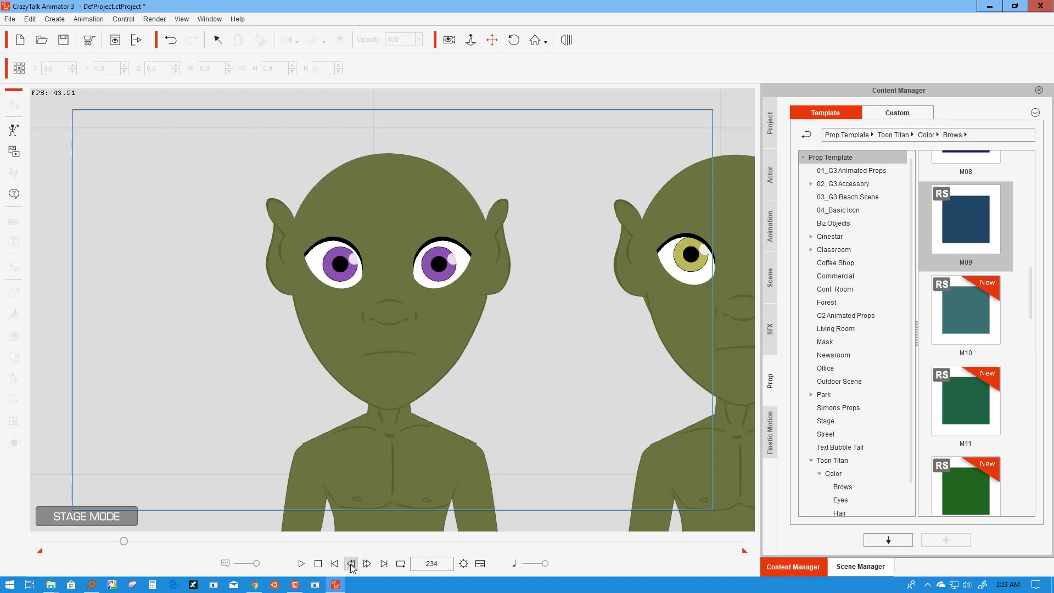
pyautogui.click(399, 395)
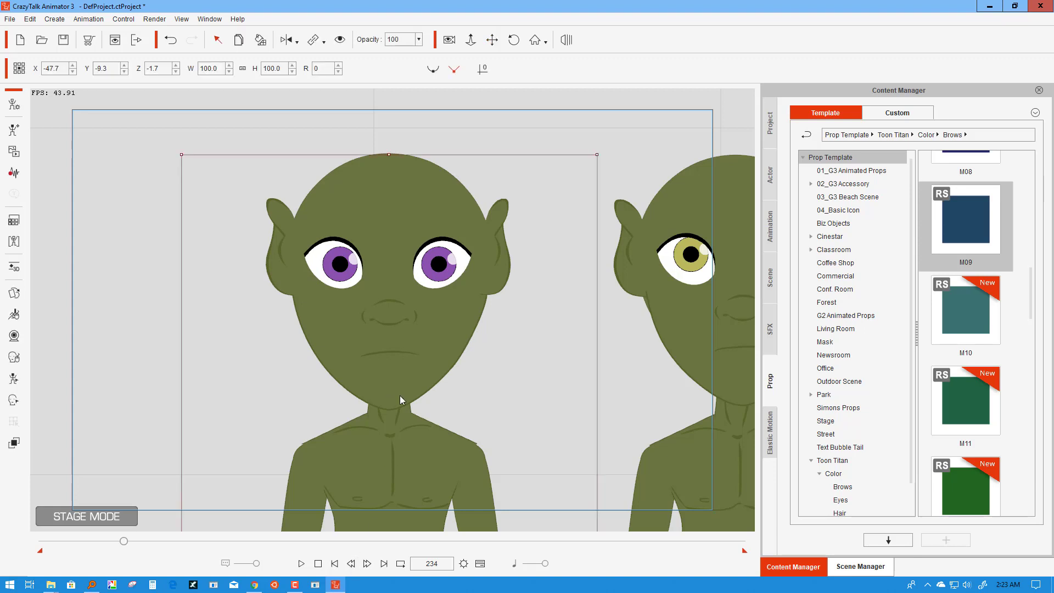
pyautogui.click(14, 293)
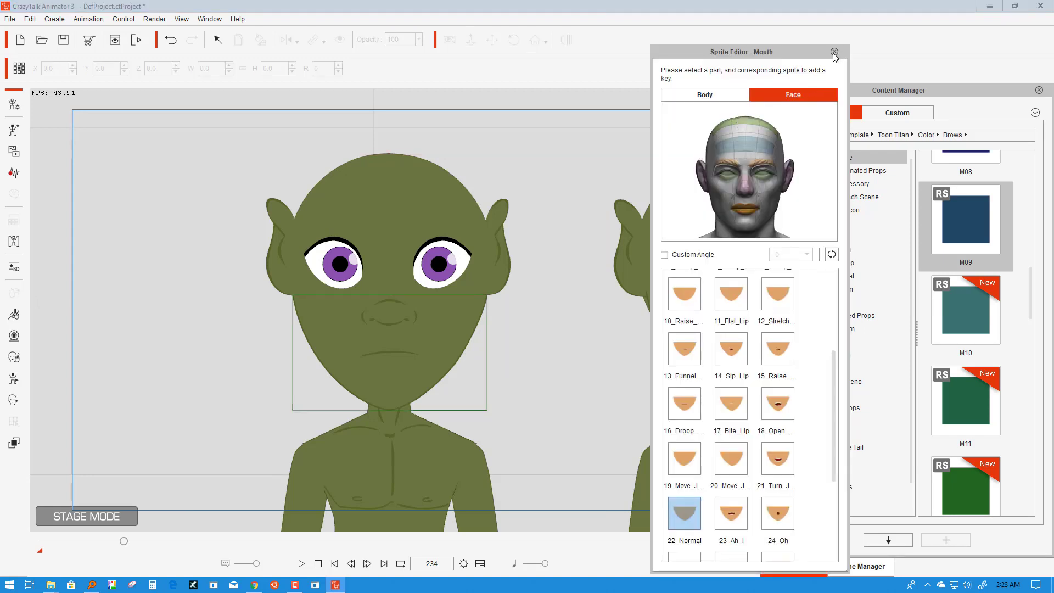
pyautogui.click(834, 53)
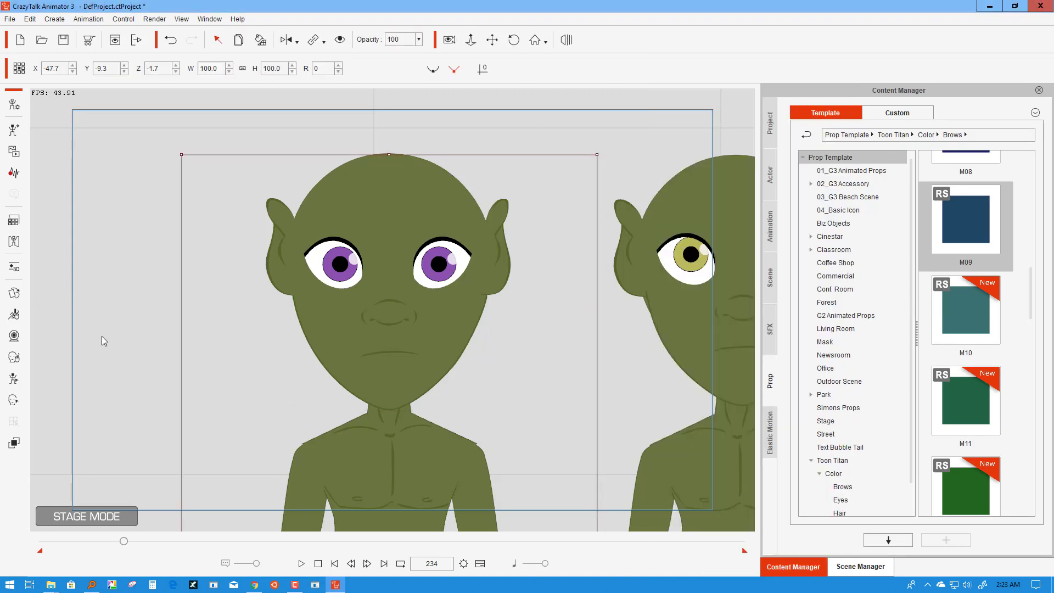
# Step: Open the Face Key Editor's Deform mode for the mouth sprite and pull its upper-left lattice corner slightly inward at frame 234
pyautogui.click(14, 399)
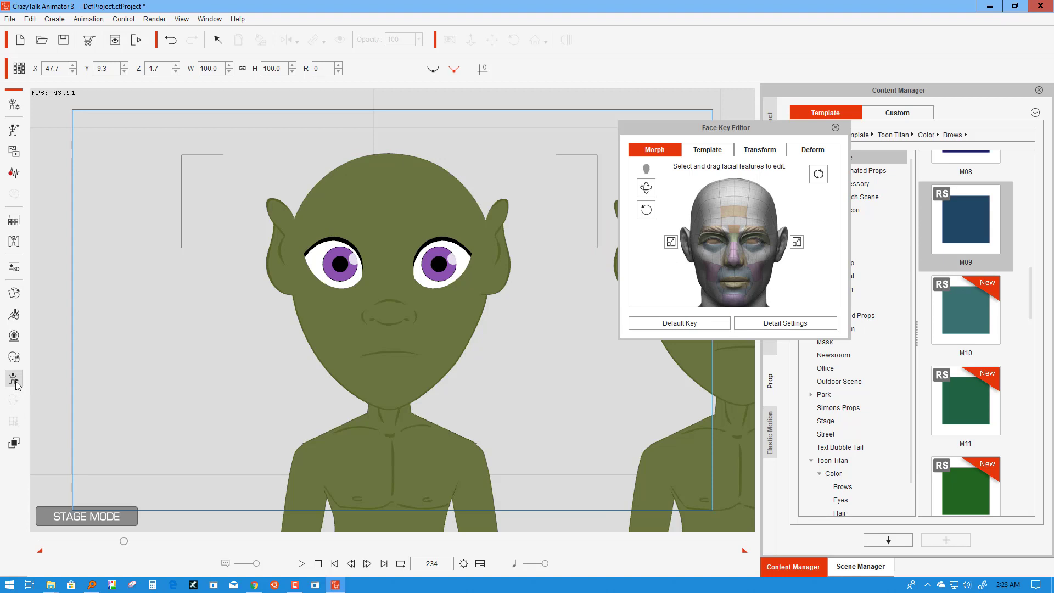
pyautogui.click(814, 154)
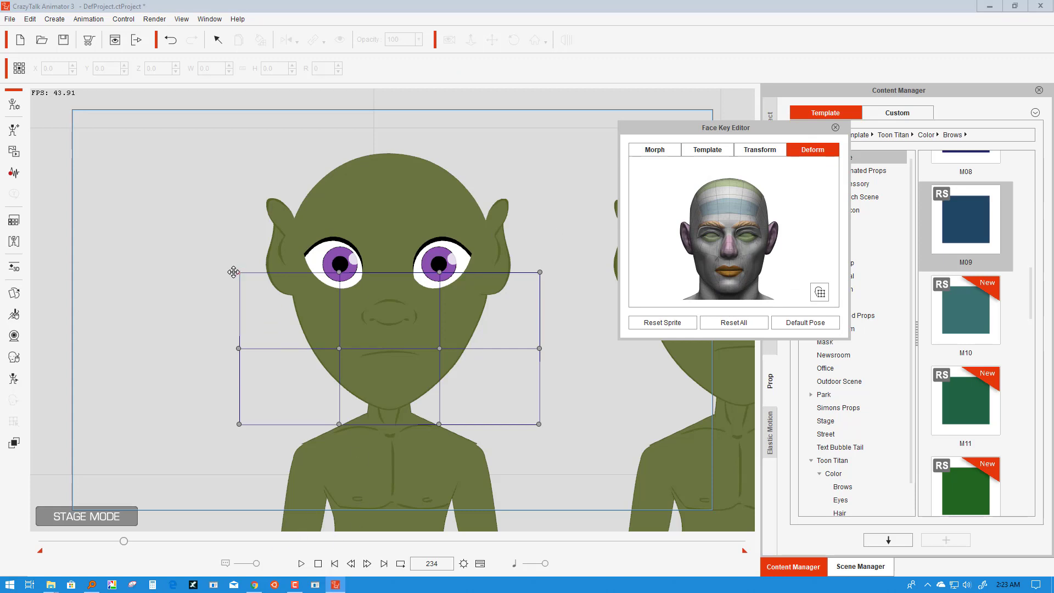
pyautogui.moveTo(233, 272); pyautogui.dragTo(239, 271)
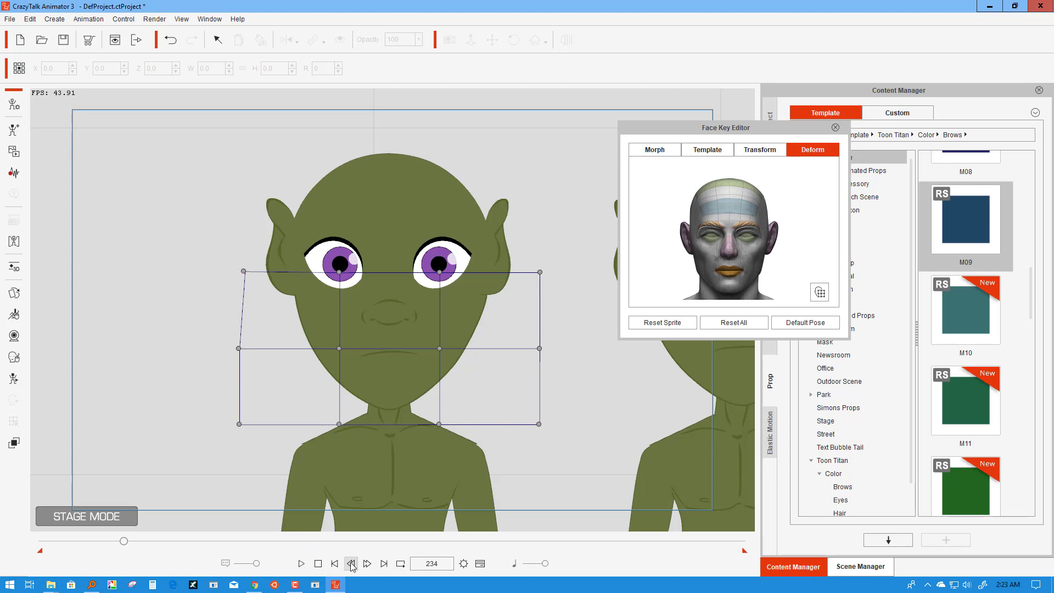
# Step: Advance to frame 243 and raise both upper corners of the mouth lattice so the jaw meets the head, shifting the left corner inward
pyautogui.click(367, 564)
pyautogui.click(367, 564)
pyautogui.click(367, 563)
pyautogui.click(367, 564)
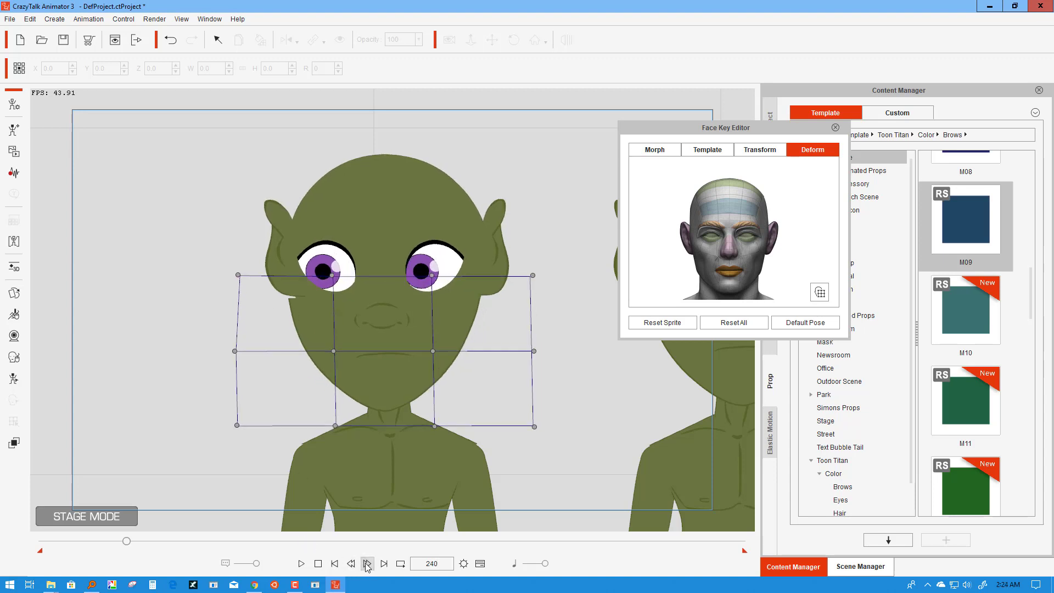
pyautogui.click(367, 563)
pyautogui.moveTo(238, 272); pyautogui.dragTo(249, 262)
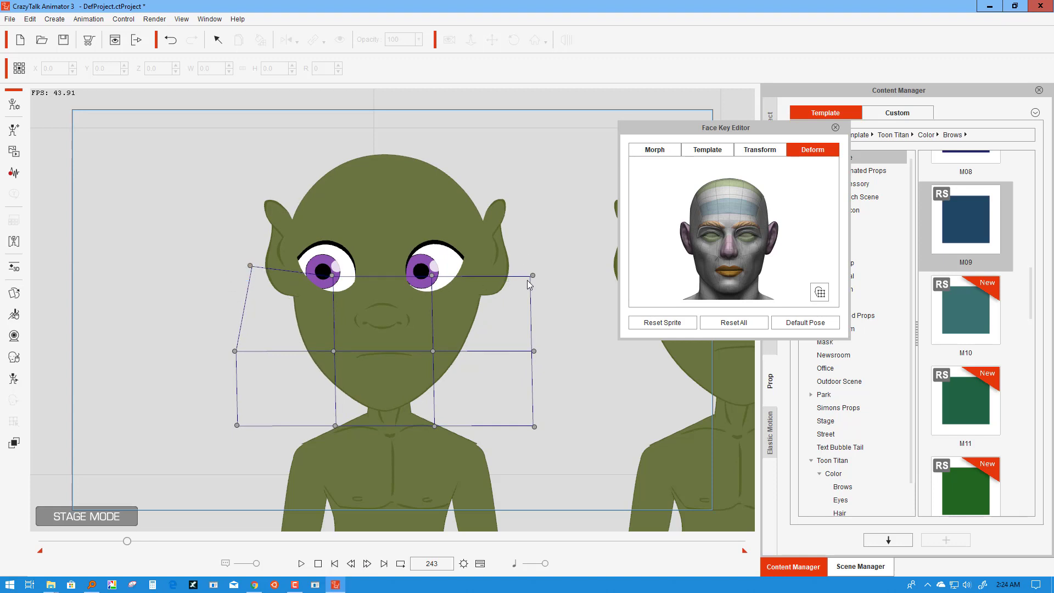
pyautogui.moveTo(534, 272); pyautogui.dragTo(535, 267)
# Step: Check the frames around the jaw correction and raise both upper corners of the mouth lattice again at frame 238
pyautogui.click(351, 563)
pyautogui.click(351, 563)
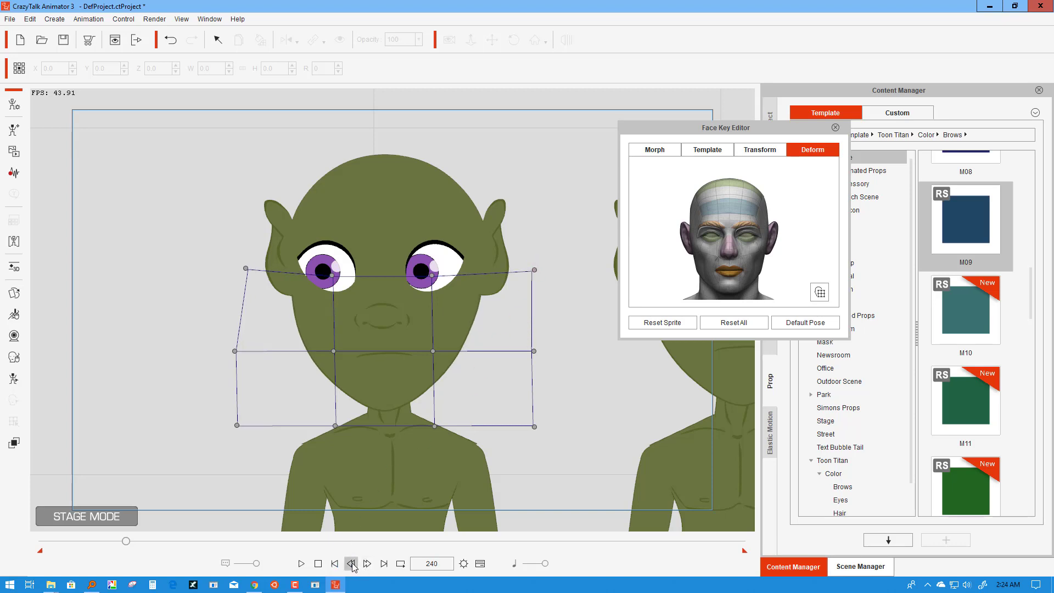
pyautogui.click(350, 563)
pyautogui.click(367, 563)
pyautogui.click(367, 563)
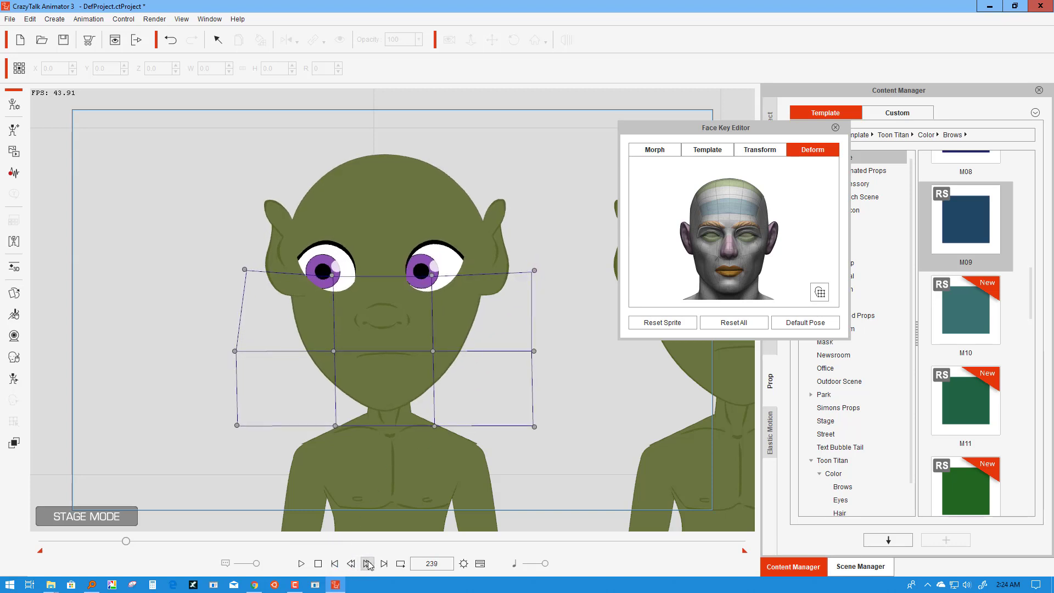
pyautogui.click(367, 563)
pyautogui.click(351, 563)
pyautogui.click(350, 563)
pyautogui.click(351, 563)
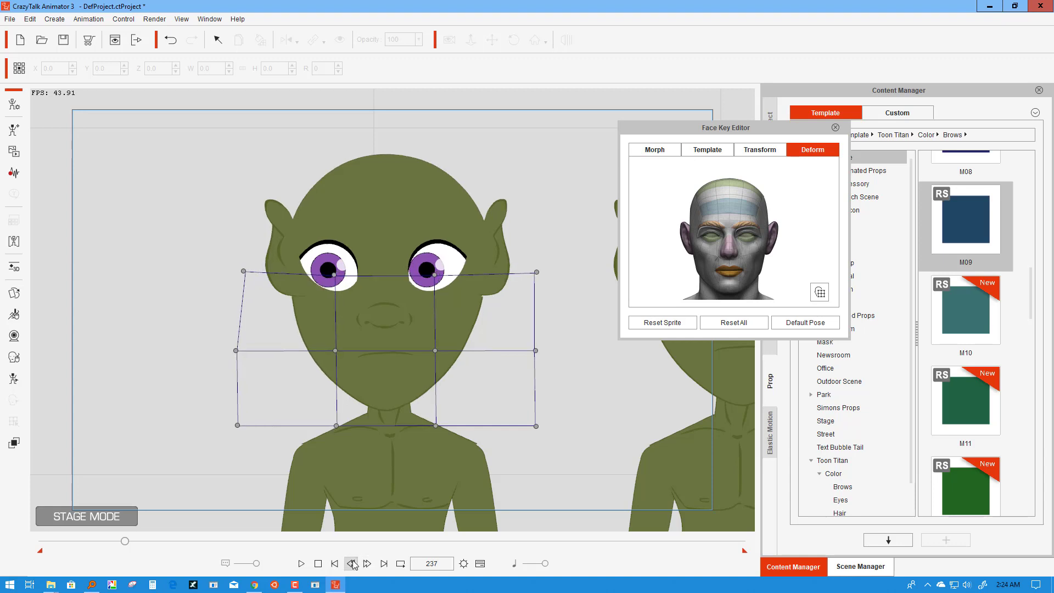
pyautogui.click(369, 563)
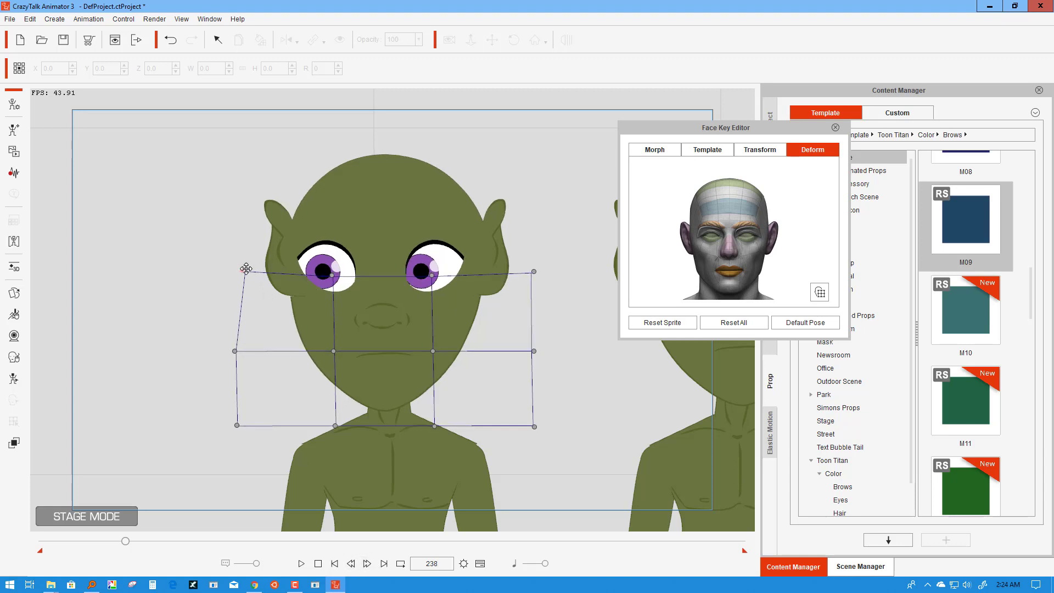
pyautogui.moveTo(245, 270); pyautogui.dragTo(248, 265)
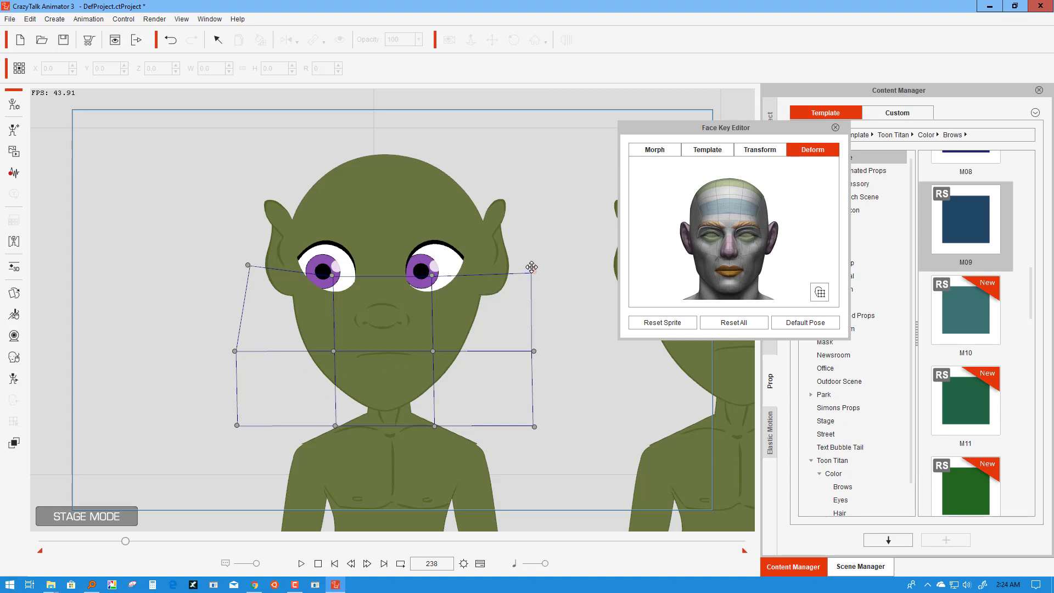
pyautogui.moveTo(532, 267); pyautogui.dragTo(534, 267)
# Step: Step back to about frame 225 and forward to frame 249 to examine how the deformed jaw fits the head
pyautogui.click(351, 564)
pyautogui.click(351, 564)
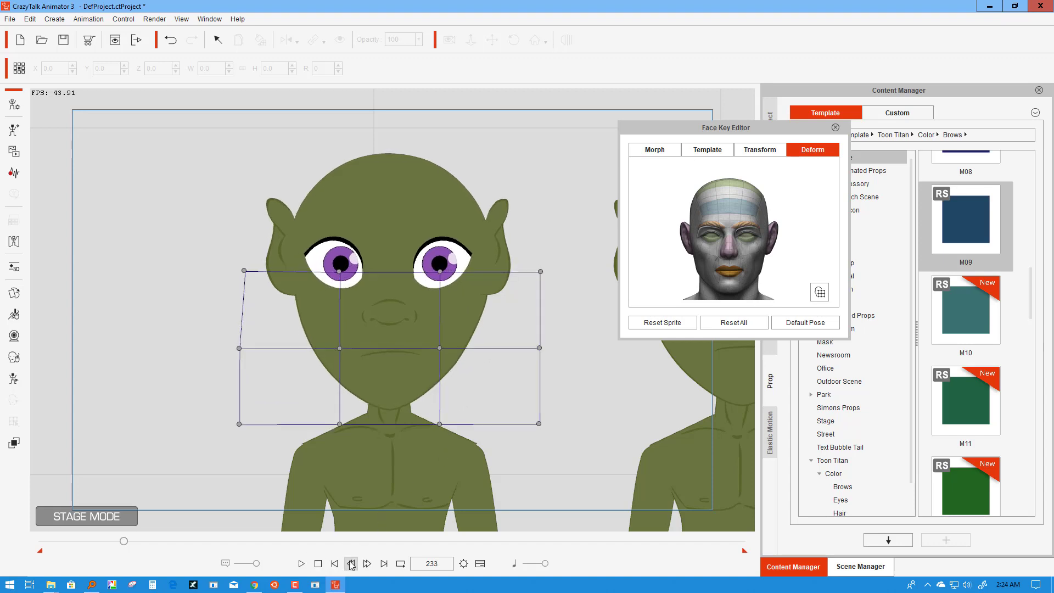
pyautogui.click(351, 563)
pyautogui.click(350, 563)
pyautogui.click(351, 564)
pyautogui.click(351, 563)
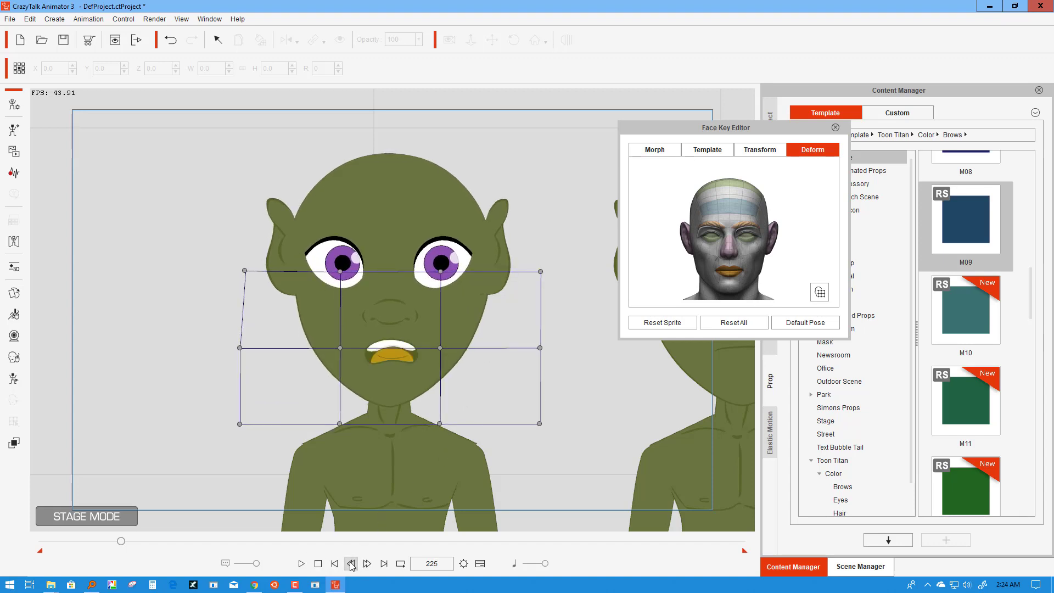
pyautogui.click(350, 564)
pyautogui.click(368, 563)
pyautogui.click(367, 563)
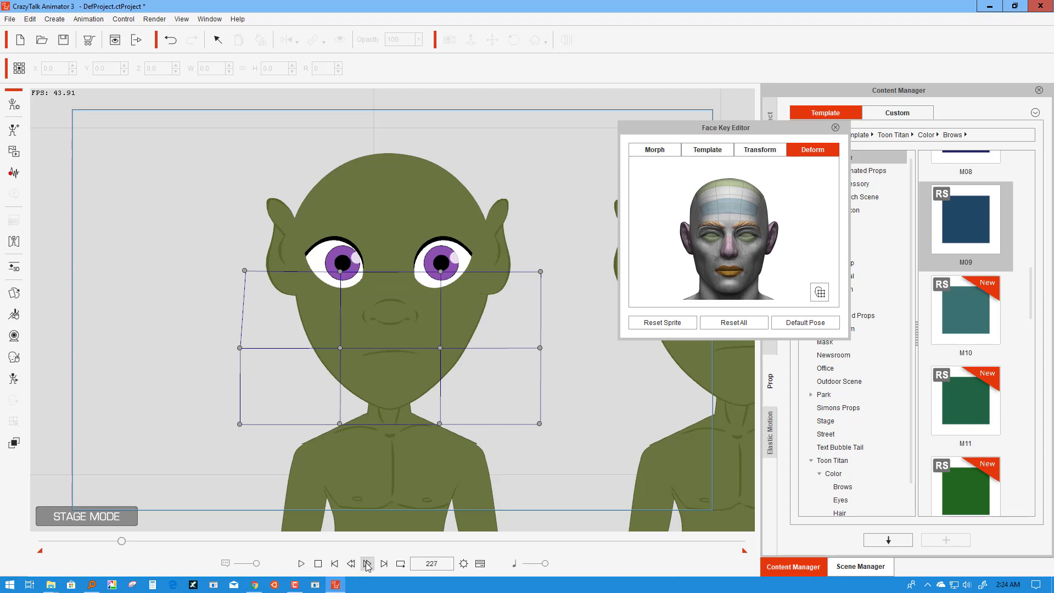
pyautogui.click(368, 563)
pyautogui.click(367, 564)
pyautogui.click(367, 564)
pyautogui.click(367, 563)
pyautogui.click(367, 564)
pyautogui.click(367, 563)
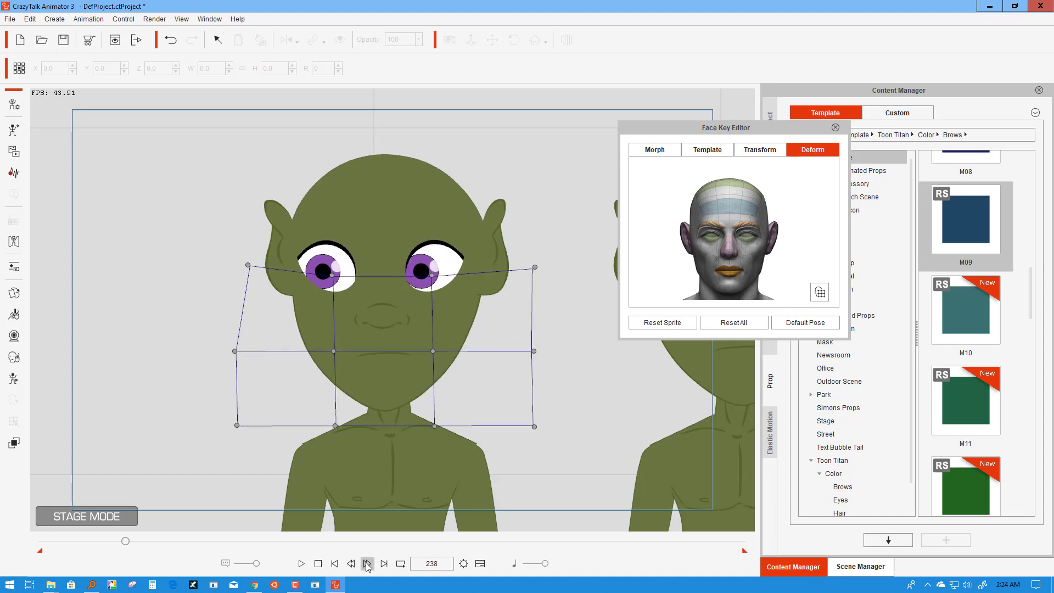
pyautogui.click(367, 564)
pyautogui.click(367, 564)
pyautogui.click(368, 564)
pyautogui.click(367, 564)
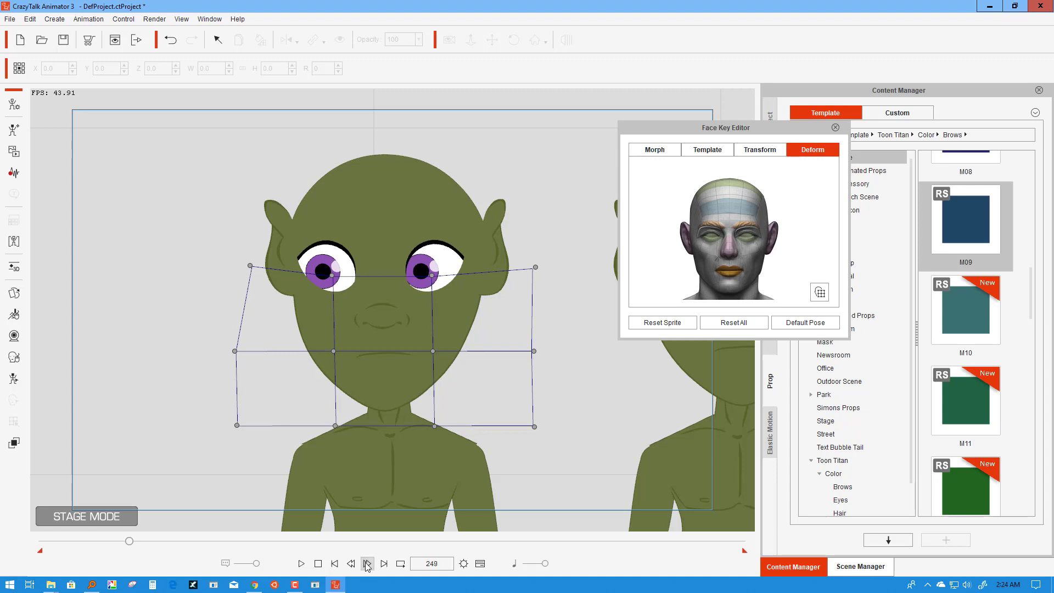
# Step: Play the animation from the start to frame 118 and step back to frame 101 to examine how the jaw fits the head
pyautogui.click(334, 563)
pyautogui.click(301, 563)
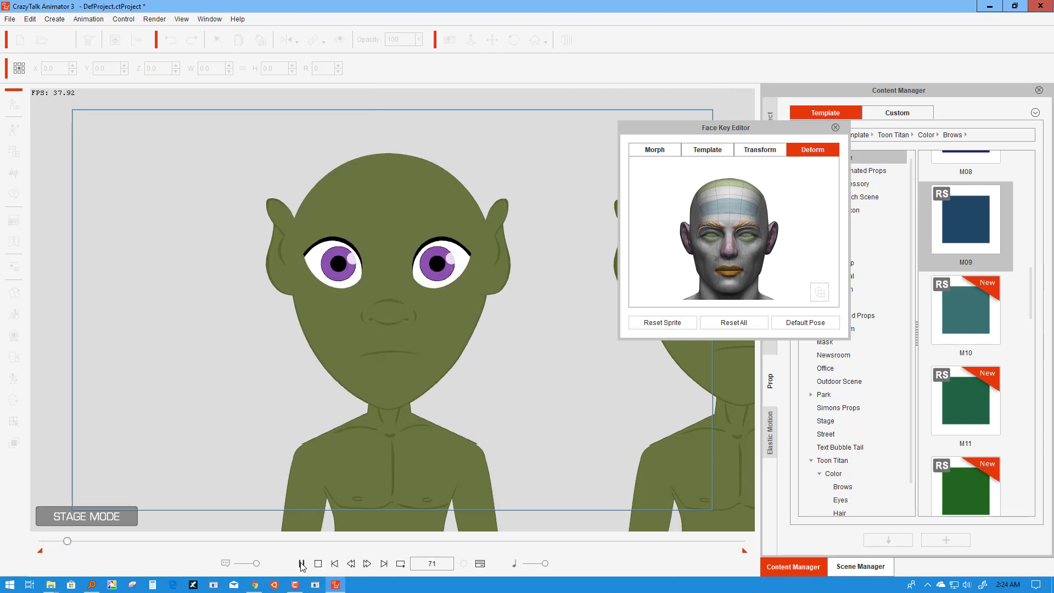
pyautogui.click(302, 563)
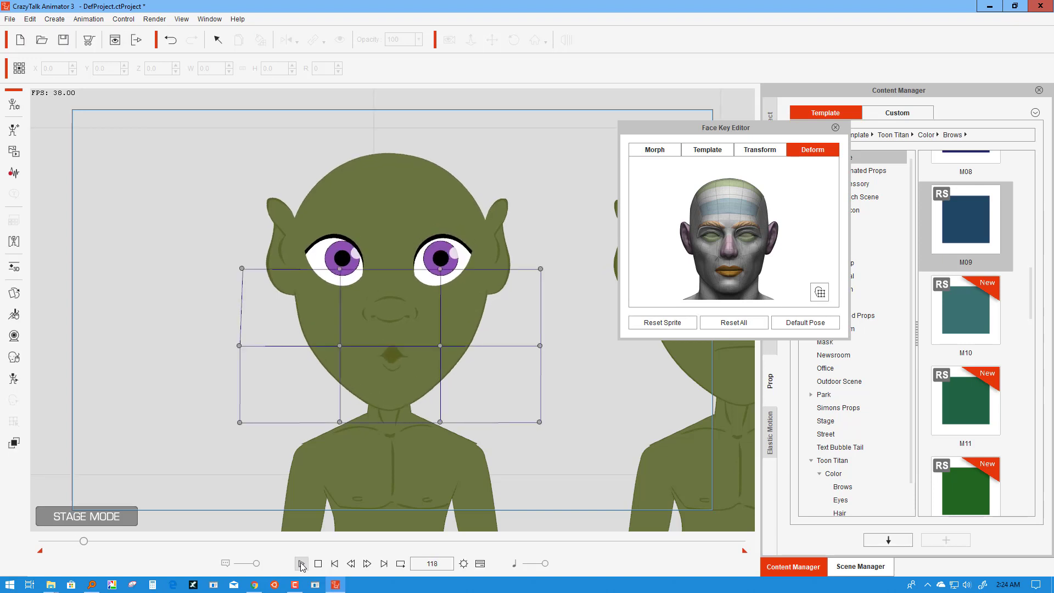
pyautogui.click(351, 564)
pyautogui.click(351, 564)
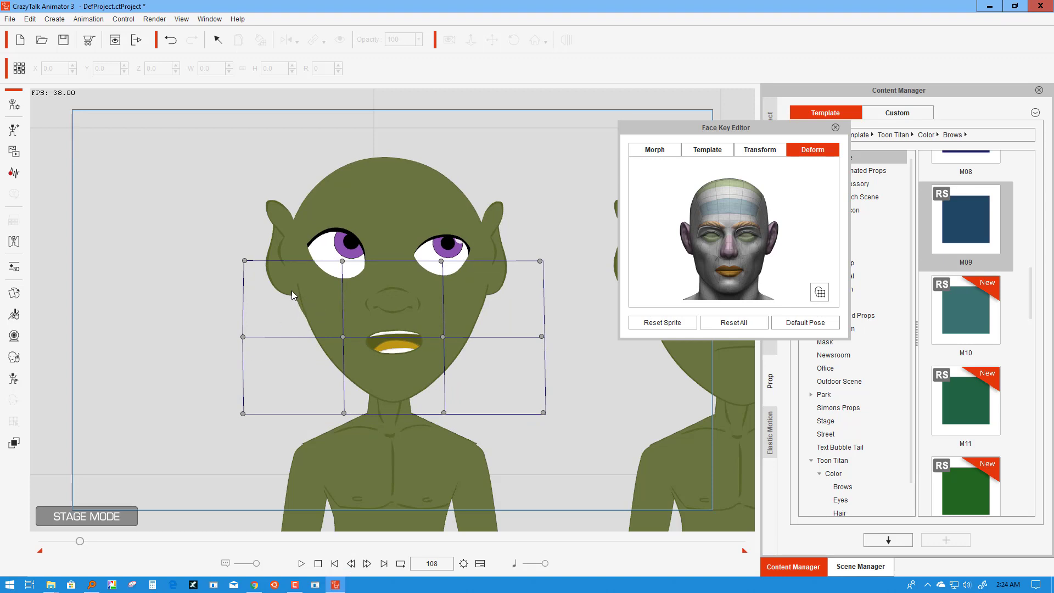
pyautogui.click(351, 564)
pyautogui.click(351, 564)
pyautogui.click(351, 564)
pyautogui.click(351, 563)
pyautogui.click(351, 563)
pyautogui.click(352, 563)
pyautogui.click(352, 563)
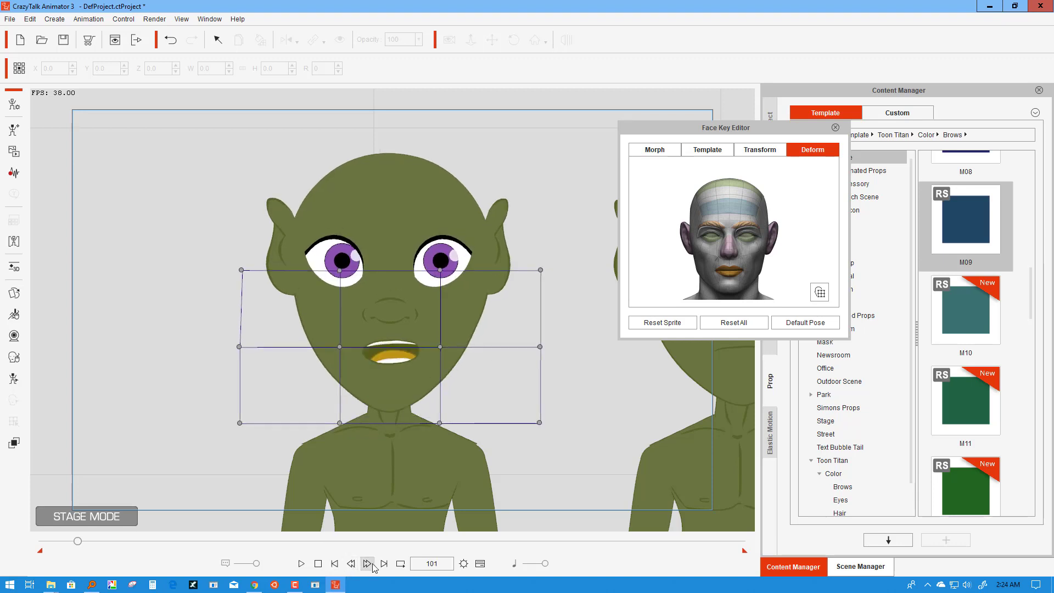
# Step: Nudge the mouth lattice's upper-left corner slightly down and inward at frame 102, and lower it further and slightly outward at frame 108
pyautogui.click(367, 564)
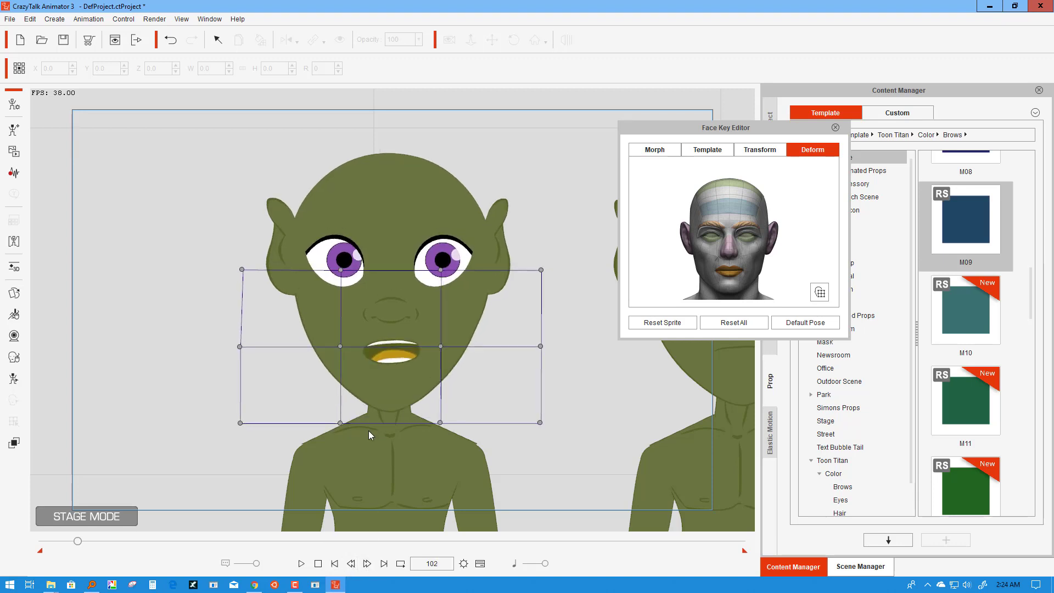
pyautogui.moveTo(239, 270); pyautogui.dragTo(242, 272)
pyautogui.click(371, 562)
pyautogui.click(371, 562)
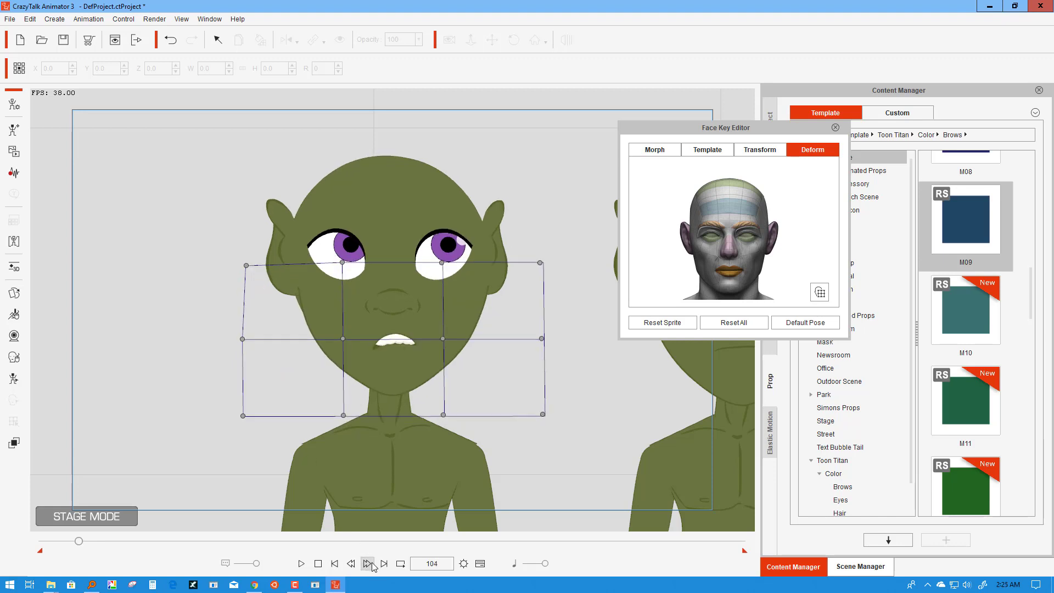
pyautogui.click(371, 562)
pyautogui.click(371, 562)
pyautogui.click(371, 562)
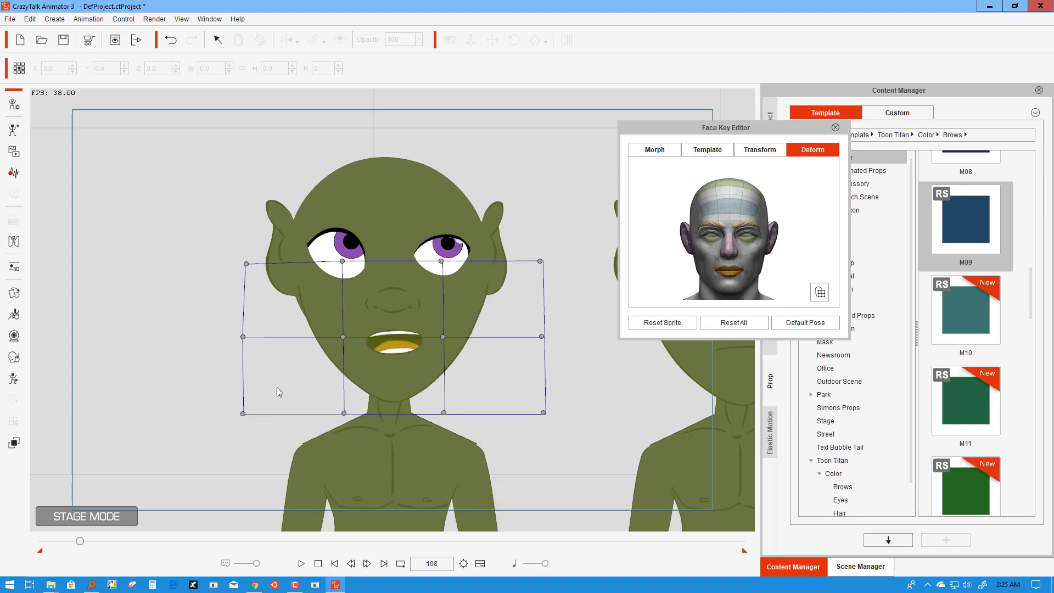
pyautogui.moveTo(245, 263); pyautogui.dragTo(239, 287)
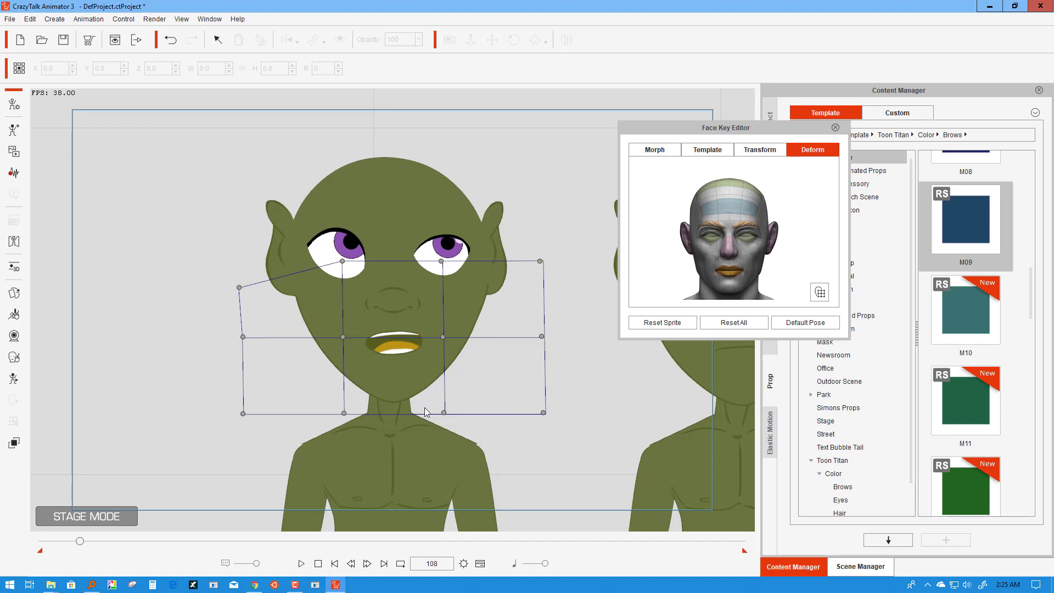
# Step: Go back to frame 103 and pull the upper-left corner of the mouth lattice slightly down and outward
pyautogui.click(351, 563)
pyautogui.click(351, 563)
pyautogui.click(351, 563)
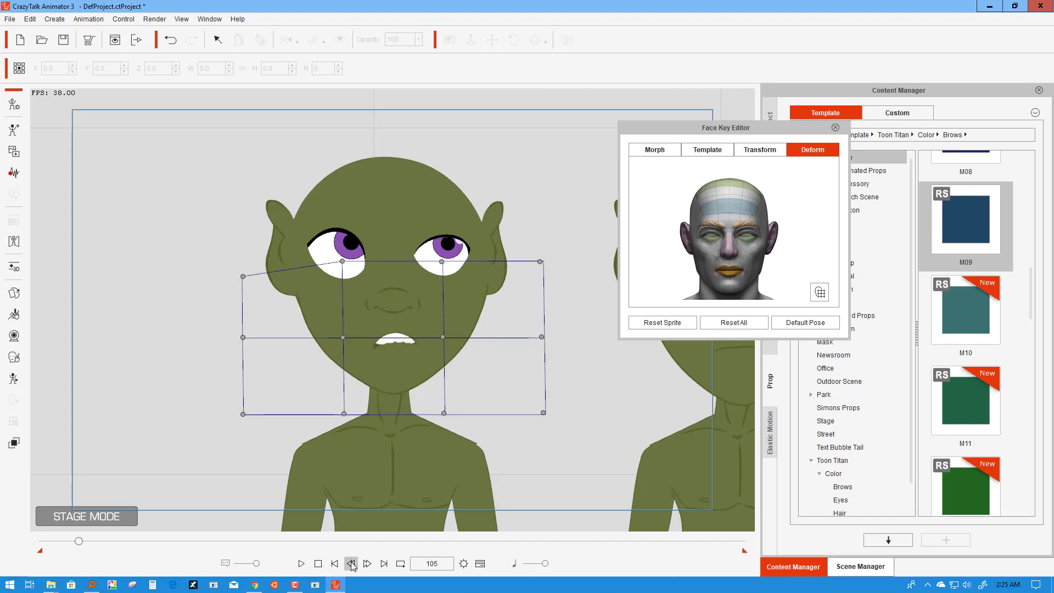
pyautogui.click(351, 563)
pyautogui.click(350, 563)
pyautogui.moveTo(245, 272); pyautogui.dragTo(240, 280)
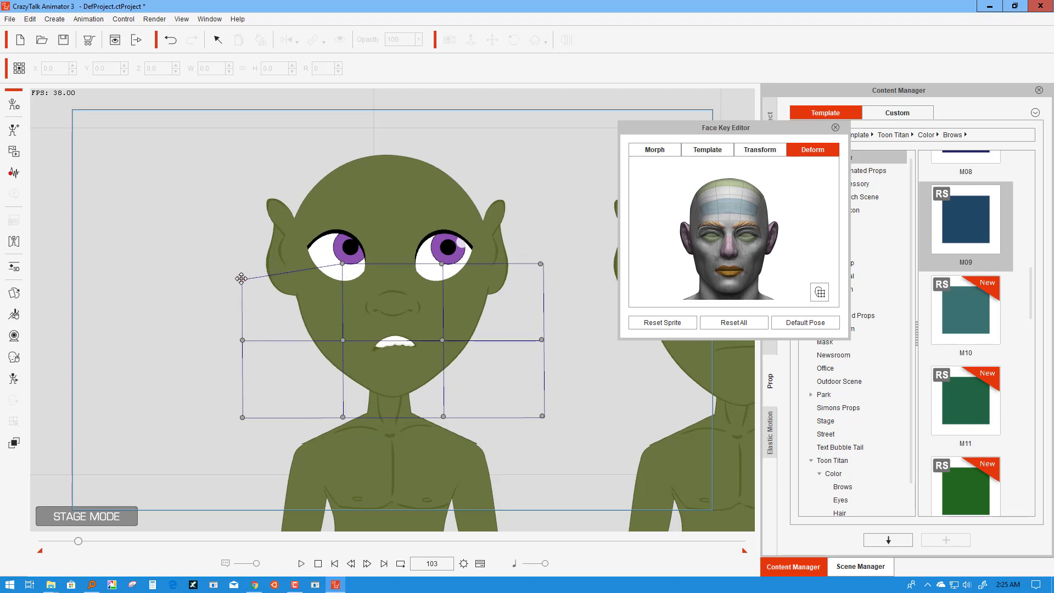
# Step: Step back to frame 89, and play the animation from the start past frame 174 to check the jaw correction
pyautogui.click(351, 563)
pyautogui.click(350, 563)
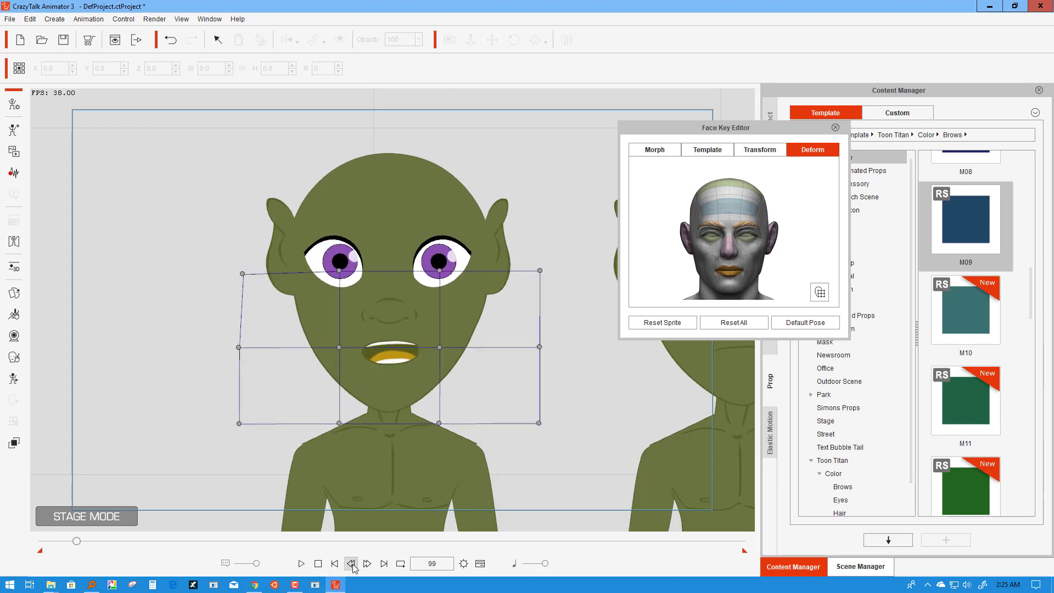
pyautogui.click(351, 563)
pyautogui.click(351, 563)
pyautogui.click(351, 563)
pyautogui.click(351, 563)
pyautogui.click(351, 563)
pyautogui.click(350, 563)
pyautogui.click(351, 563)
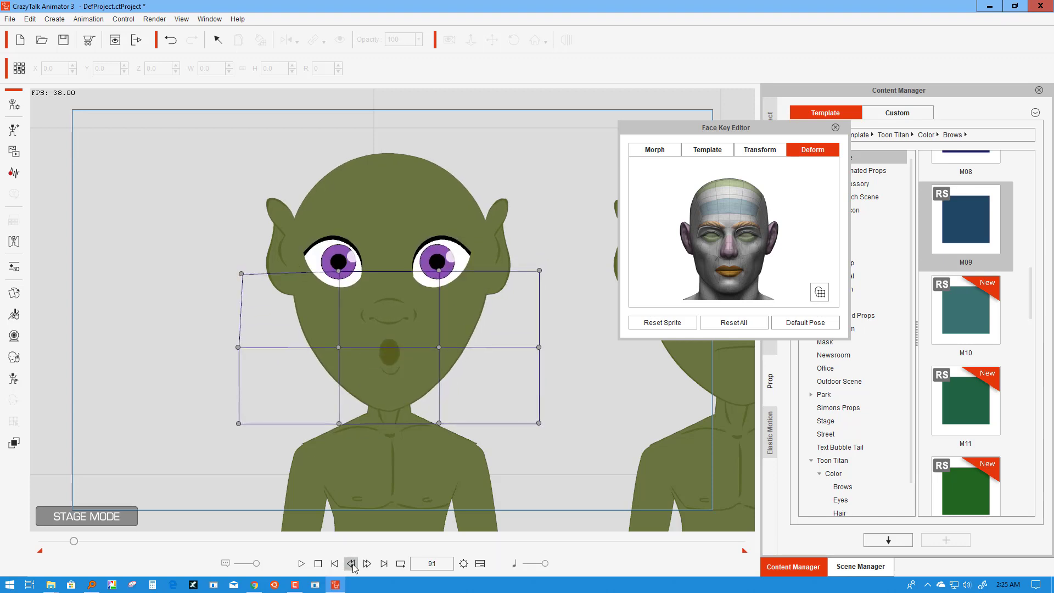
pyautogui.click(350, 563)
pyautogui.click(334, 563)
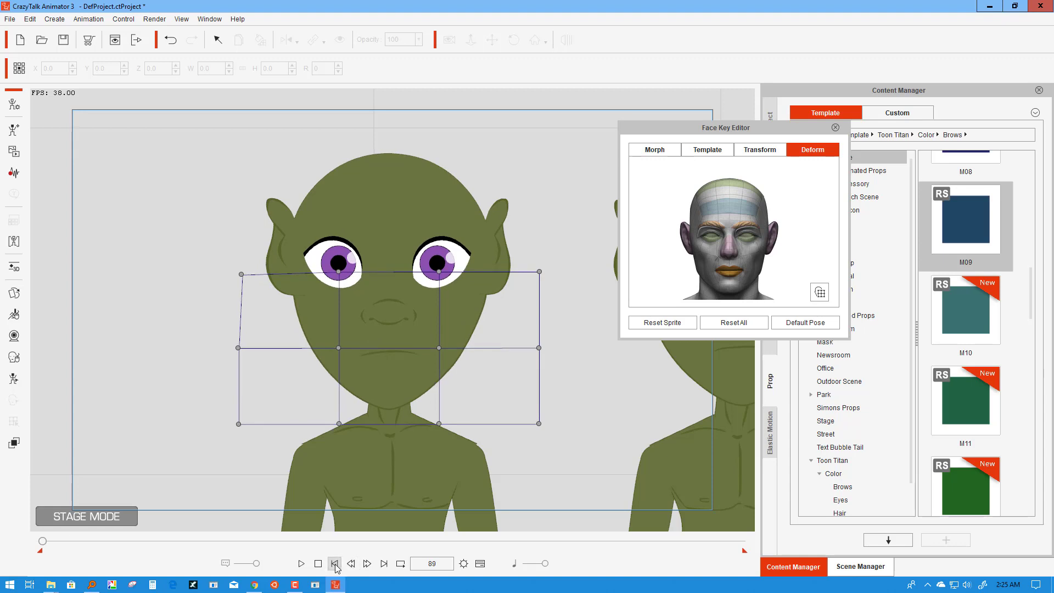
pyautogui.click(301, 564)
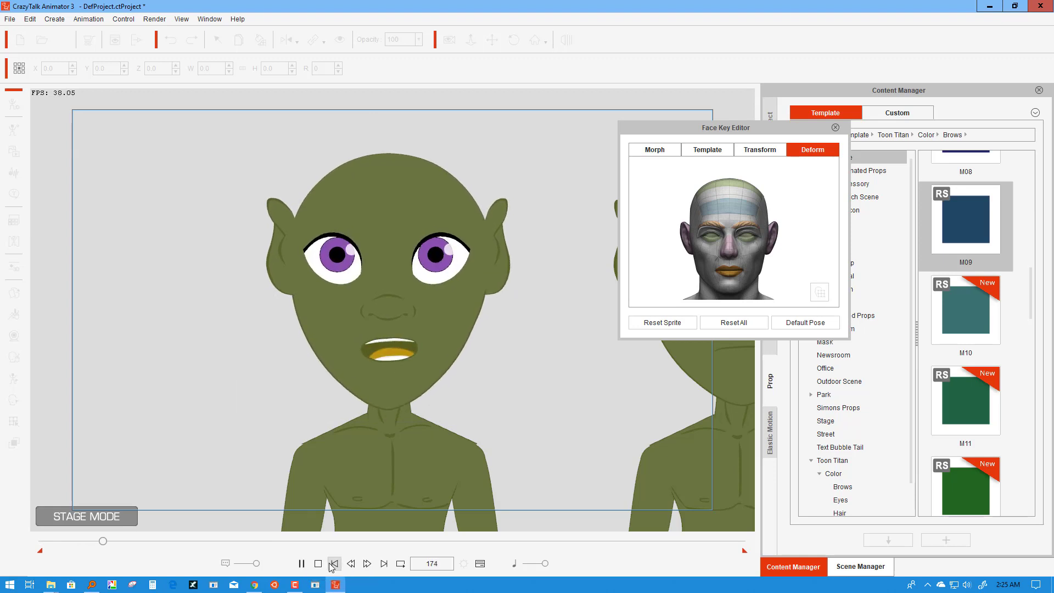
pyautogui.click(318, 564)
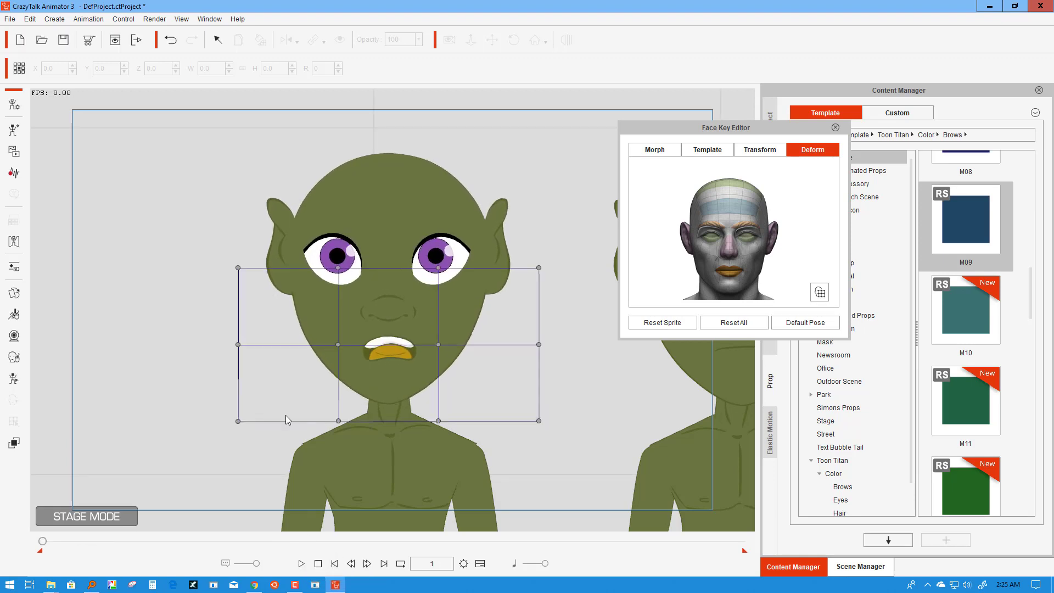
# Step: Replay the opening frames, return to frame 85 and raise the upper-left corner of the mouth lattice slightly
pyautogui.click(302, 564)
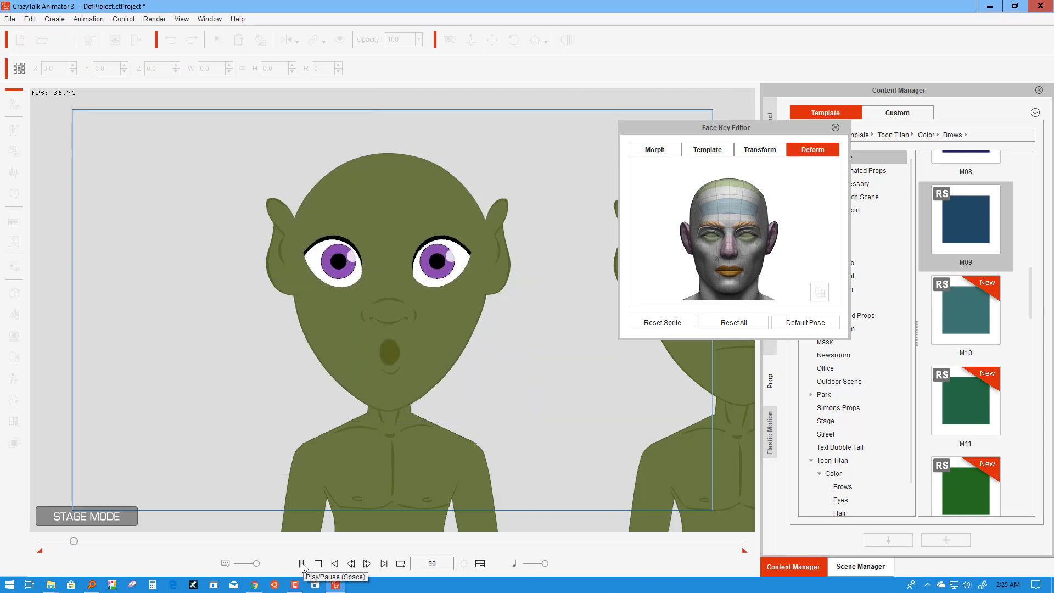
pyautogui.click(302, 563)
pyautogui.click(351, 563)
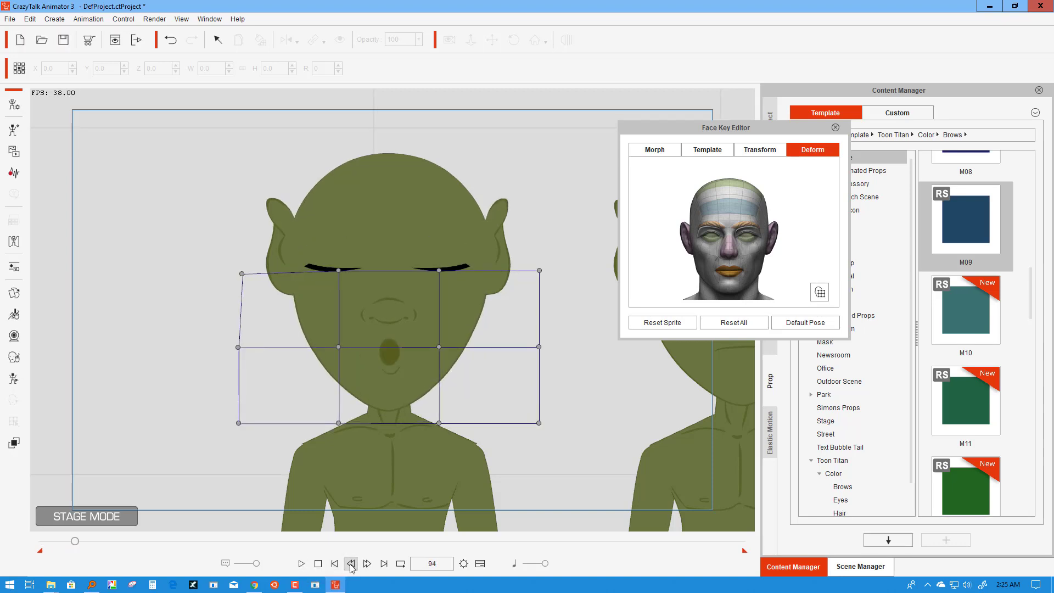
pyautogui.click(350, 563)
pyautogui.click(351, 563)
pyautogui.click(350, 564)
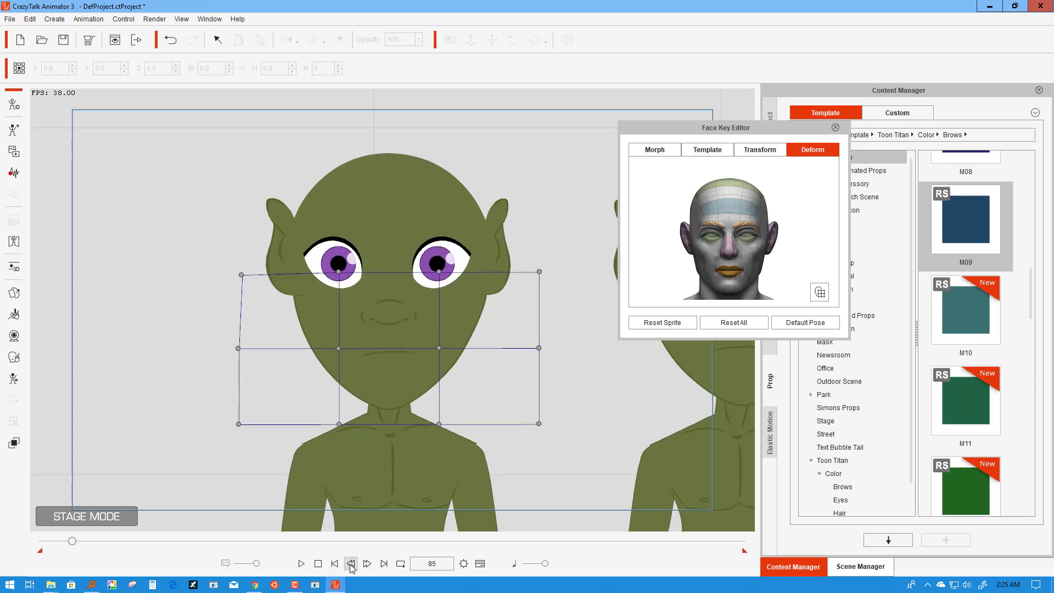
pyautogui.moveTo(240, 274); pyautogui.dragTo(241, 271)
# Step: Advance frame by frame to frame 111 and move the mouth lattice's upper-left corner slightly up and inward to close the jaw gap
pyautogui.click(366, 563)
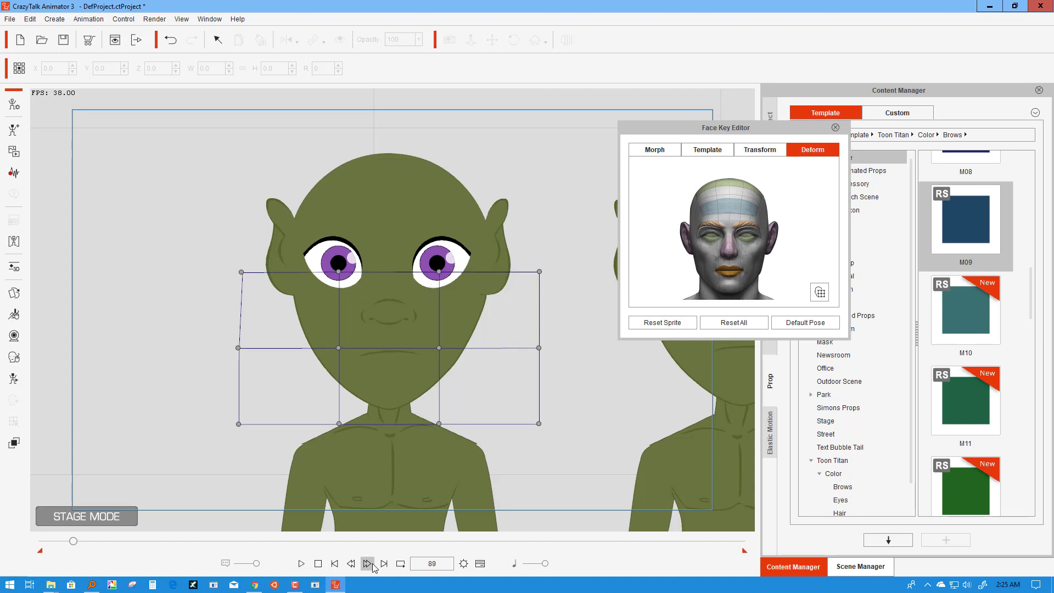
pyautogui.click(367, 563)
pyautogui.click(367, 563)
pyautogui.click(367, 563)
pyautogui.click(372, 563)
pyautogui.click(372, 563)
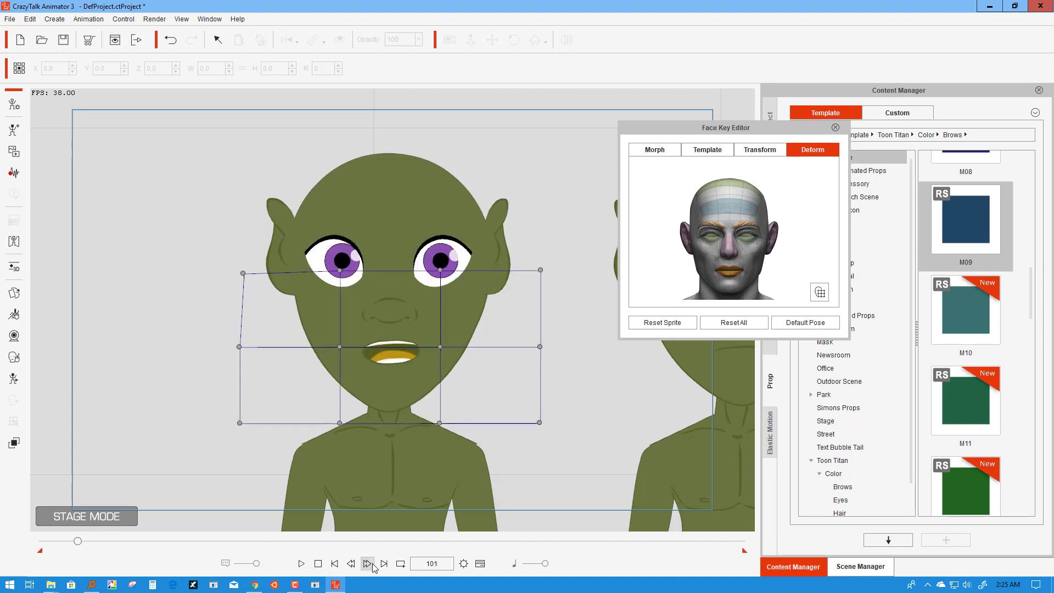
pyautogui.click(372, 563)
pyautogui.click(372, 563)
pyautogui.click(372, 562)
pyautogui.click(372, 563)
pyautogui.click(372, 563)
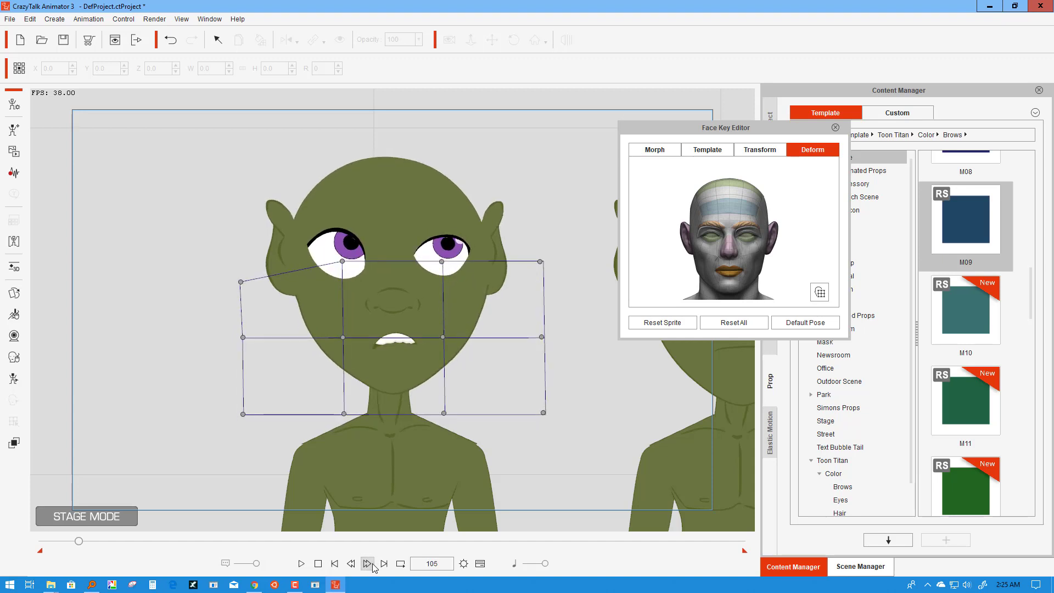
pyautogui.click(372, 563)
pyautogui.click(372, 563)
pyautogui.click(372, 563)
pyautogui.click(372, 563)
pyautogui.click(372, 563)
pyautogui.click(372, 563)
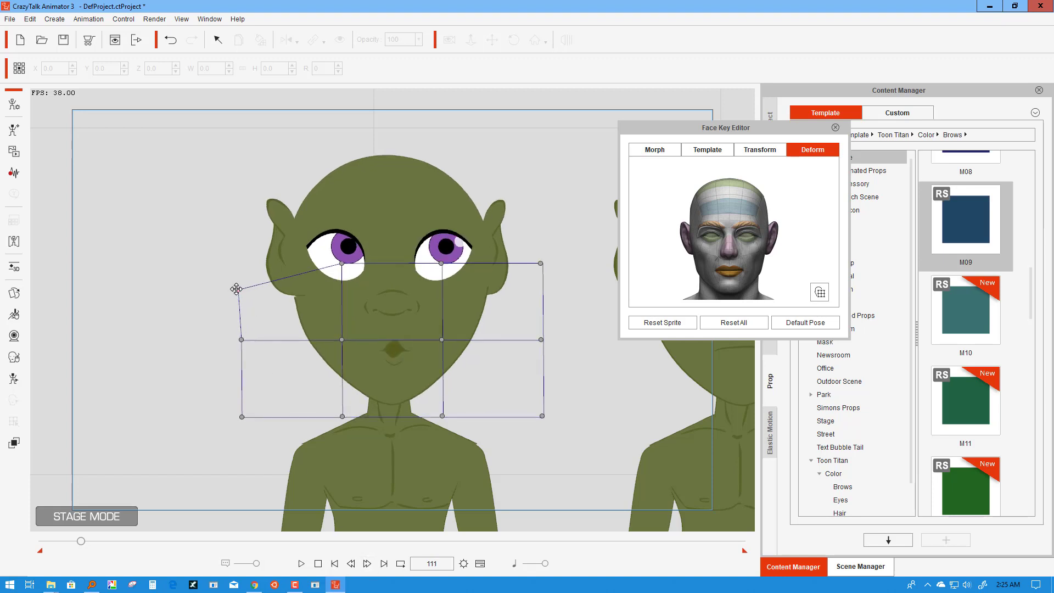
pyautogui.moveTo(237, 287); pyautogui.dragTo(239, 284)
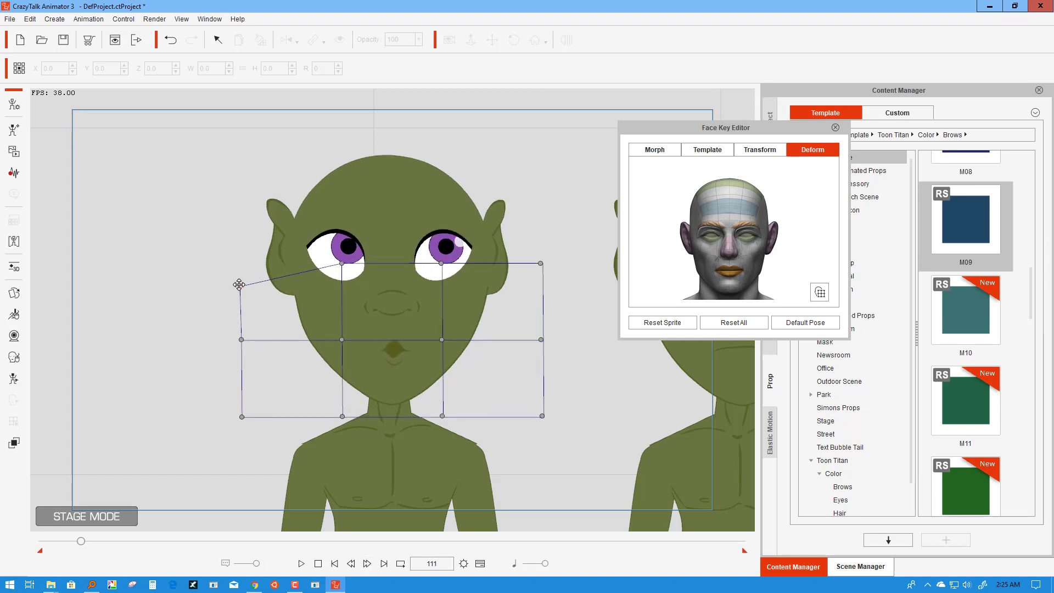
# Step: Advance to frame 128 and pull the upper-left corner of the mouth lattice up and inward so the jaw meets the head
pyautogui.click(367, 564)
pyautogui.click(367, 564)
pyautogui.click(367, 565)
pyautogui.click(367, 564)
pyautogui.click(367, 564)
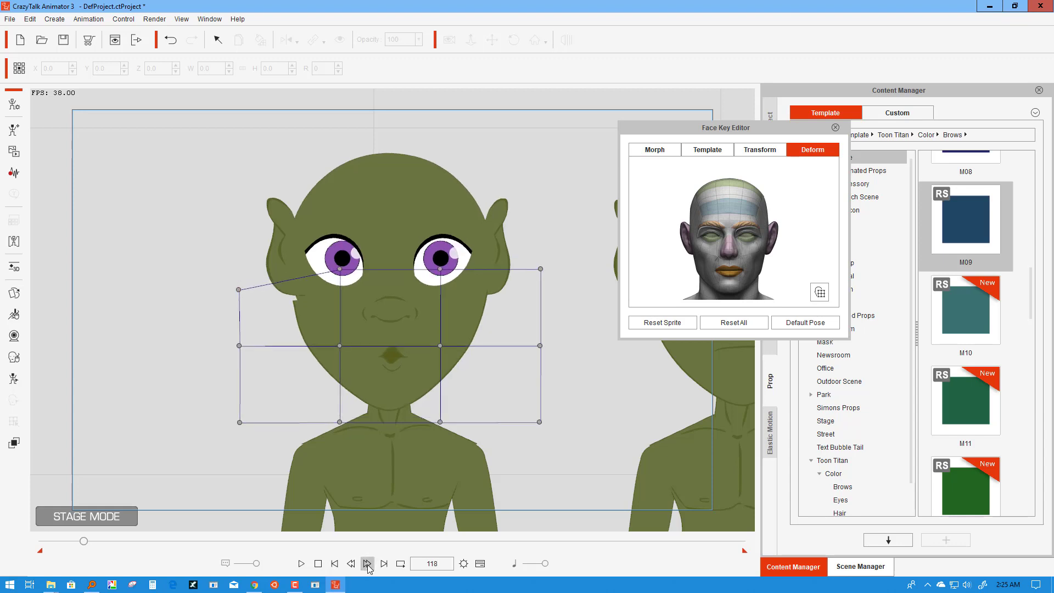
pyautogui.click(367, 564)
pyautogui.click(367, 564)
pyautogui.click(367, 565)
pyautogui.click(367, 564)
pyautogui.click(367, 565)
pyautogui.click(367, 564)
pyautogui.click(367, 564)
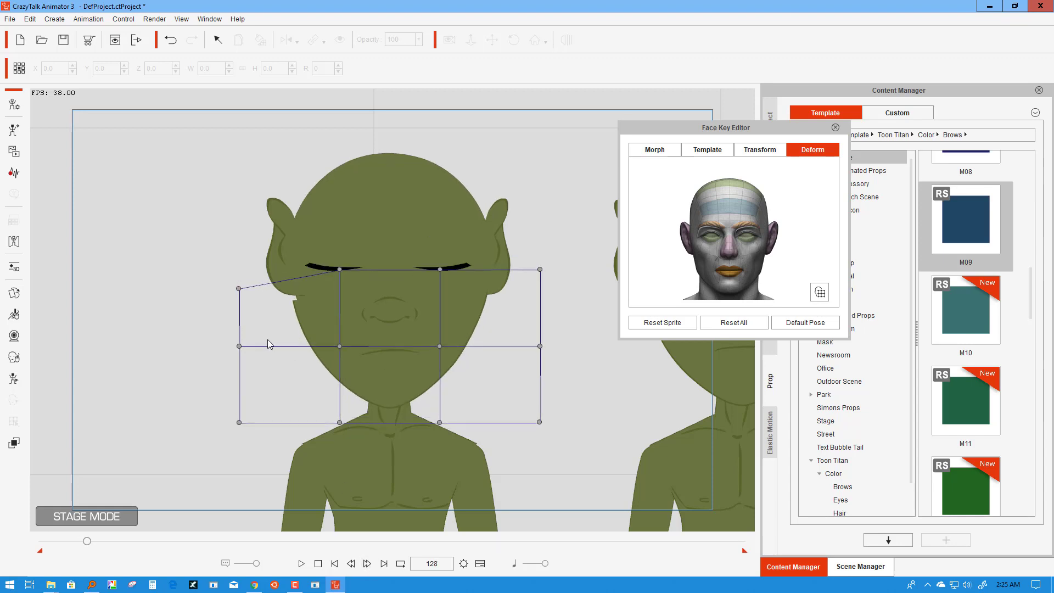
pyautogui.moveTo(241, 288); pyautogui.dragTo(246, 275)
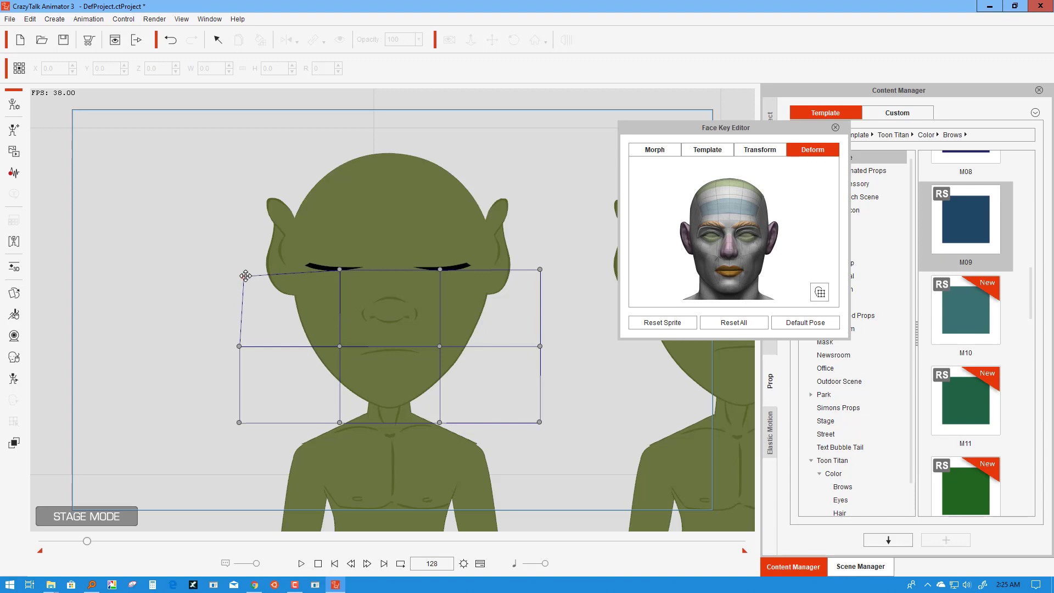
# Step: Advance to frame 142 and reset the mouth sprite's deformation
pyautogui.click(366, 564)
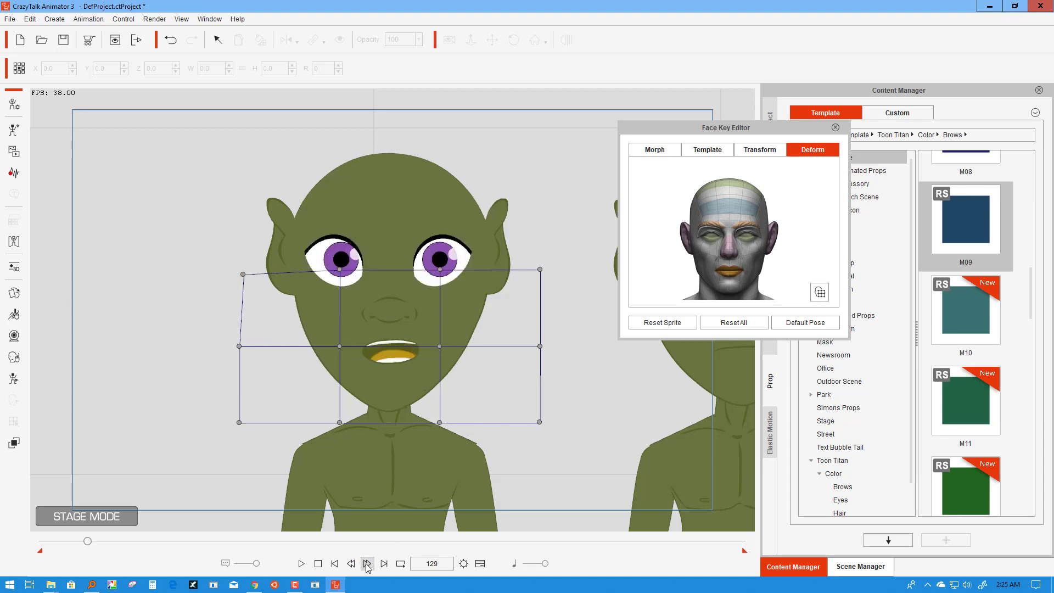
pyautogui.click(367, 564)
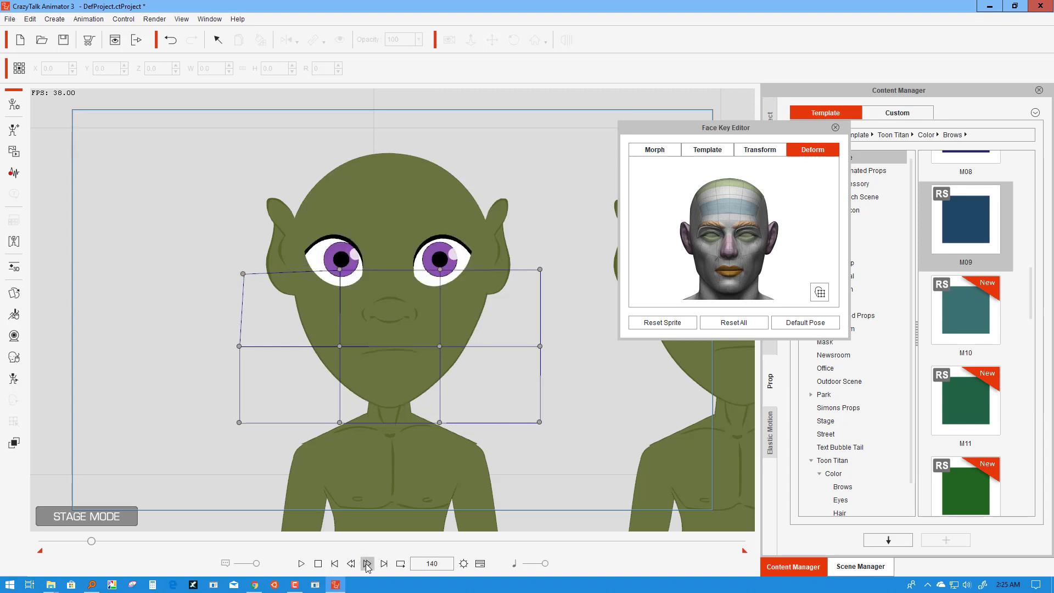
pyautogui.click(662, 323)
pyautogui.click(663, 323)
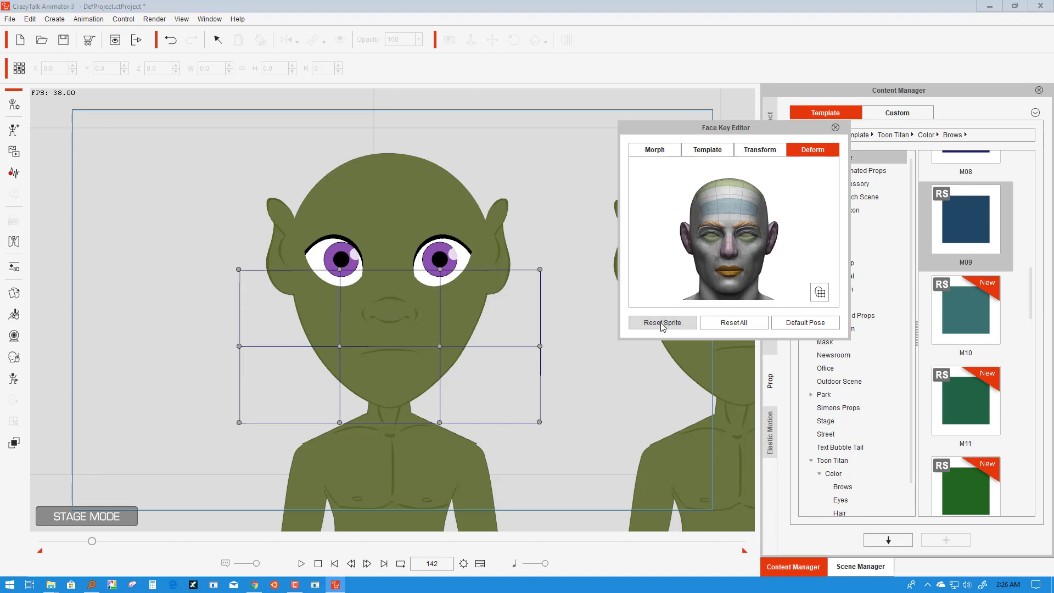
# Step: Play the animation from the start past frame 364 to review the jaw corrections, and return to frame 1
pyautogui.click(335, 565)
pyautogui.click(302, 565)
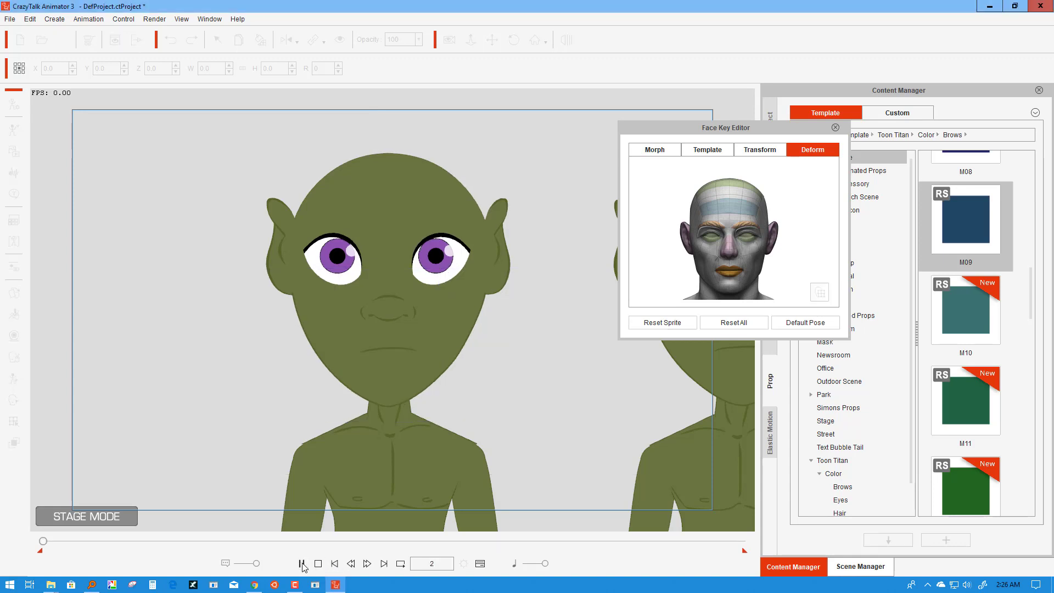
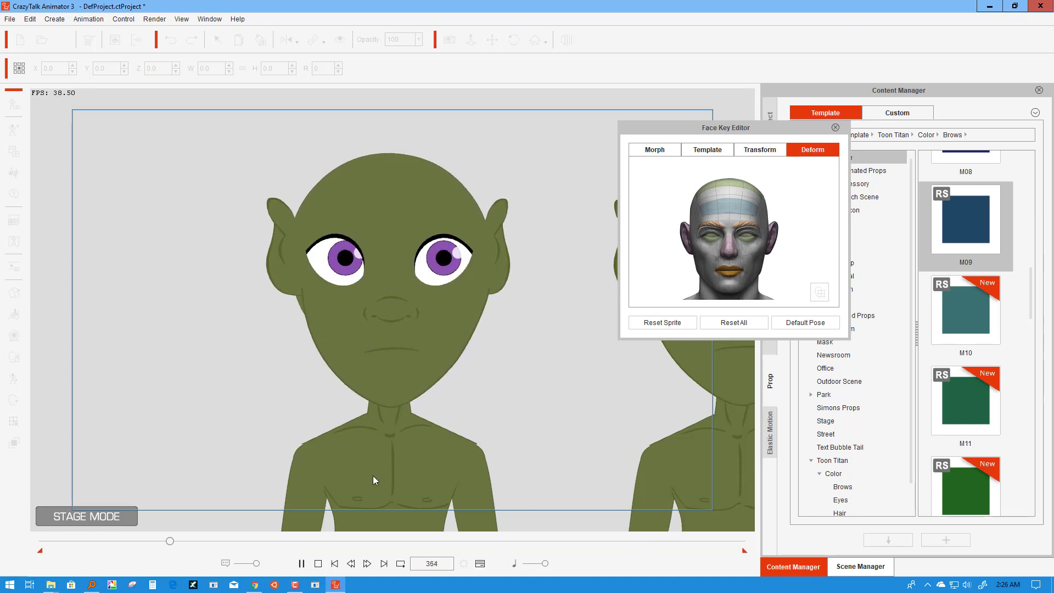
pyautogui.click(351, 563)
pyautogui.click(334, 563)
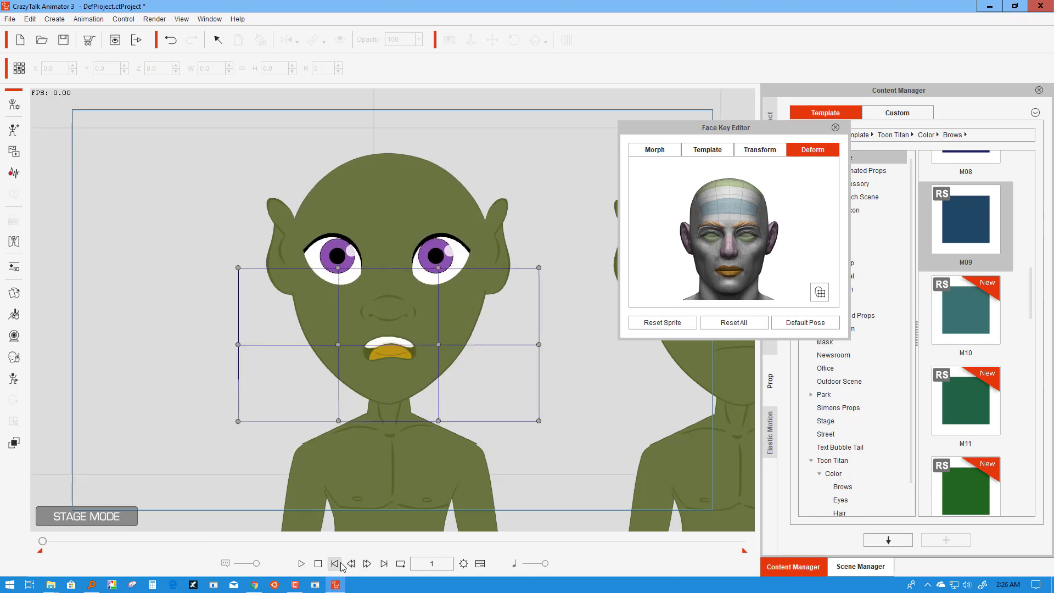
# Step: Play up to frame 117 and raise the upper-left corner of the mouth lattice so the jaw edge meets the head
pyautogui.click(301, 563)
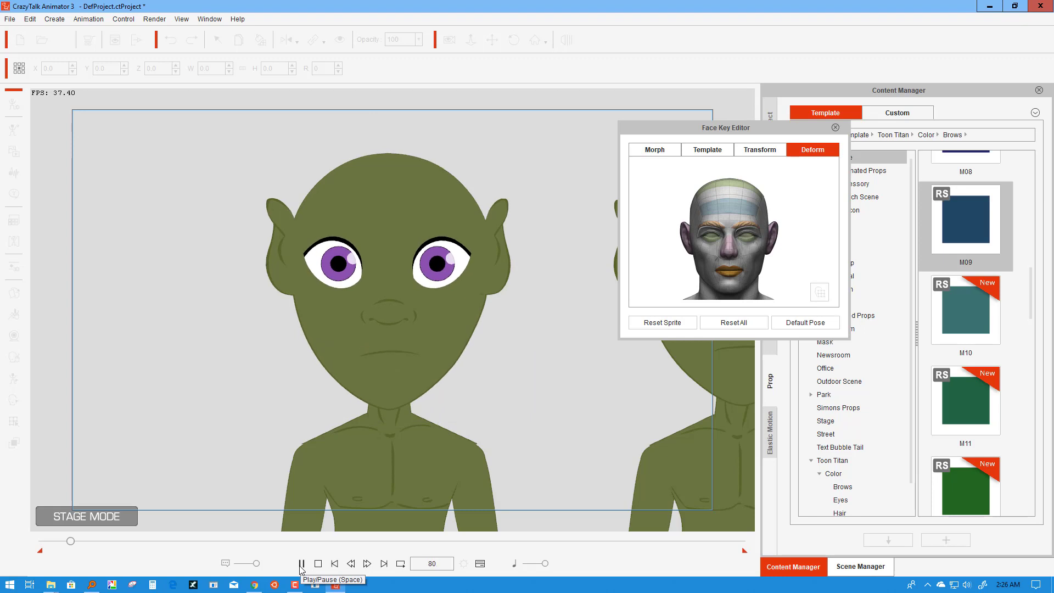
pyautogui.click(301, 565)
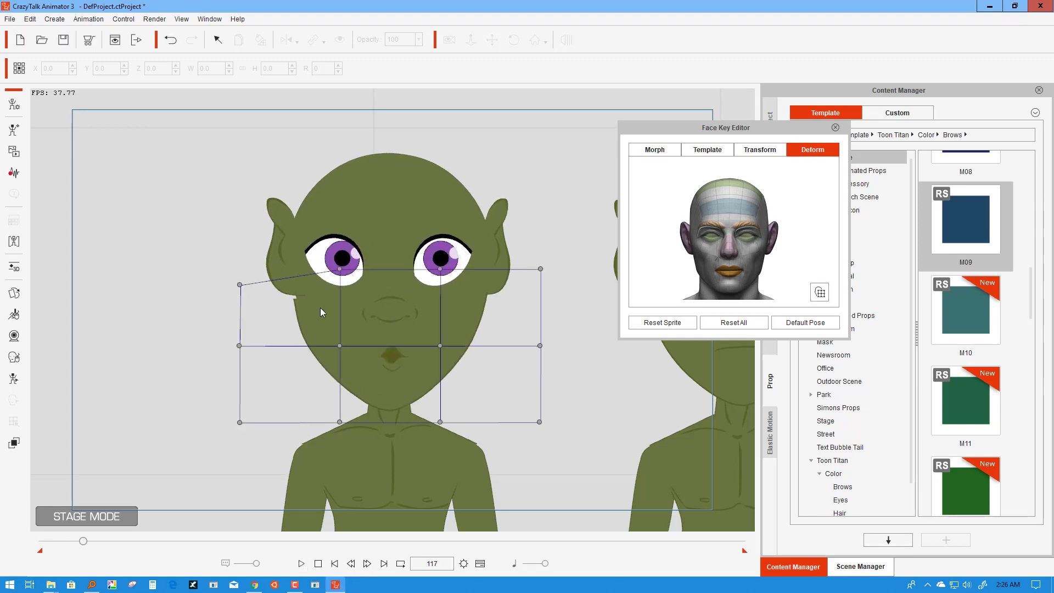
pyautogui.moveTo(236, 283); pyautogui.dragTo(238, 272)
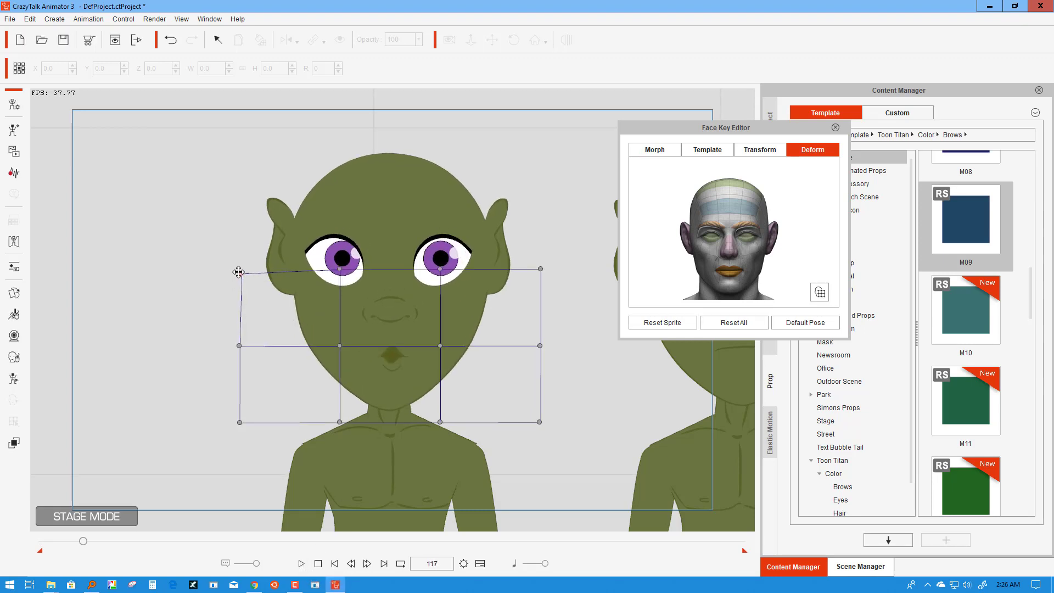
# Step: Step back to frame 110, forward to frame 112, and raise the upper-left corner of the mouth lattice so the jaw edge meets the head
pyautogui.click(351, 562)
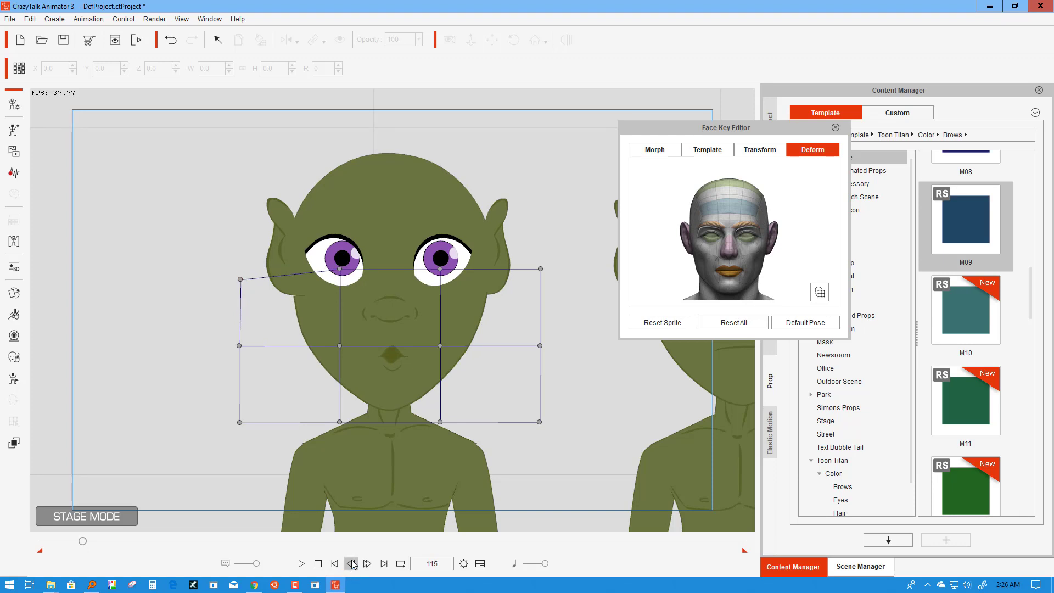
pyautogui.click(351, 563)
pyautogui.click(351, 563)
pyautogui.click(351, 563)
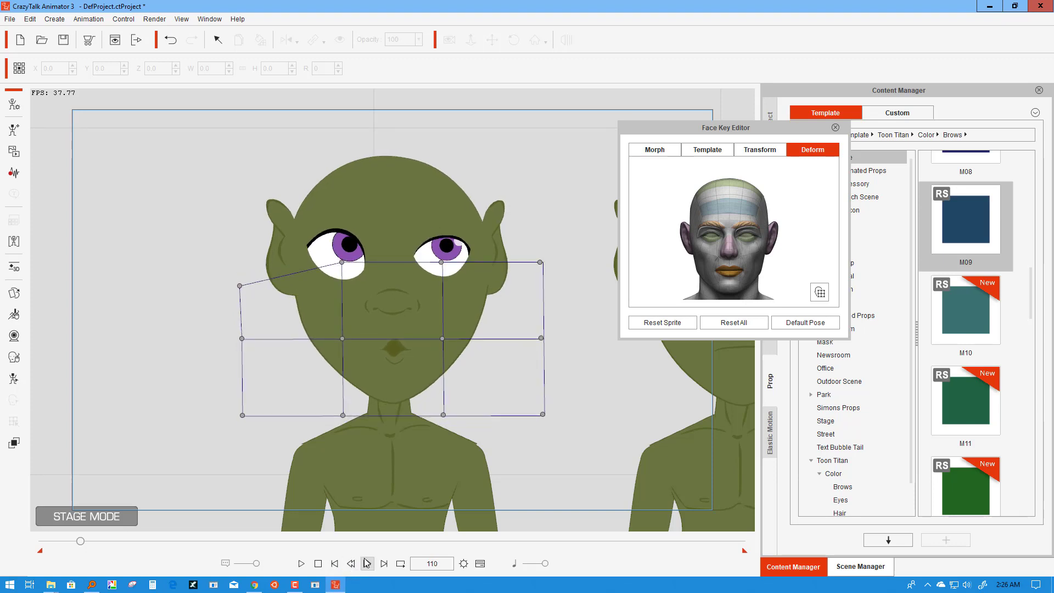
pyautogui.click(367, 563)
pyautogui.click(367, 563)
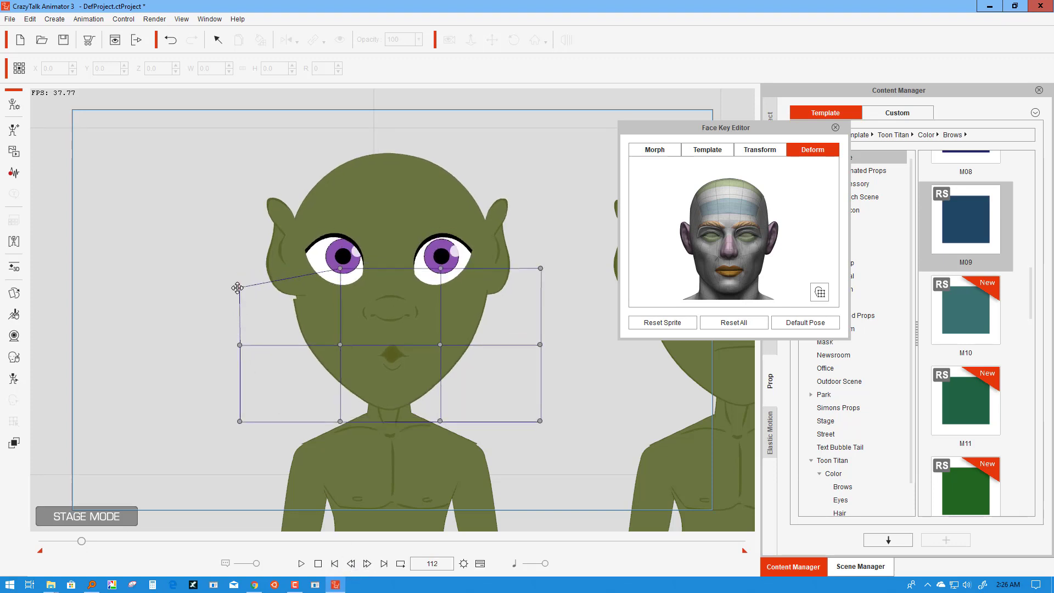
pyautogui.moveTo(237, 287); pyautogui.dragTo(238, 276)
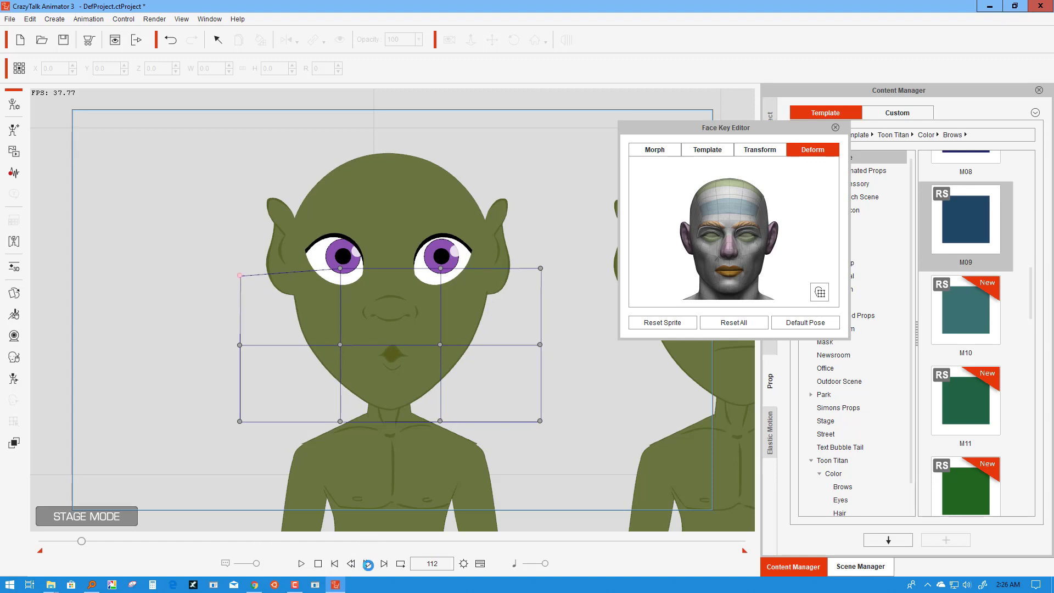
# Step: Step forward frame by frame from frame 112 to frame 132 to check the jaw edge
pyautogui.click(367, 563)
pyautogui.click(367, 563)
pyautogui.click(368, 566)
pyautogui.click(368, 565)
pyautogui.click(368, 565)
pyautogui.click(368, 565)
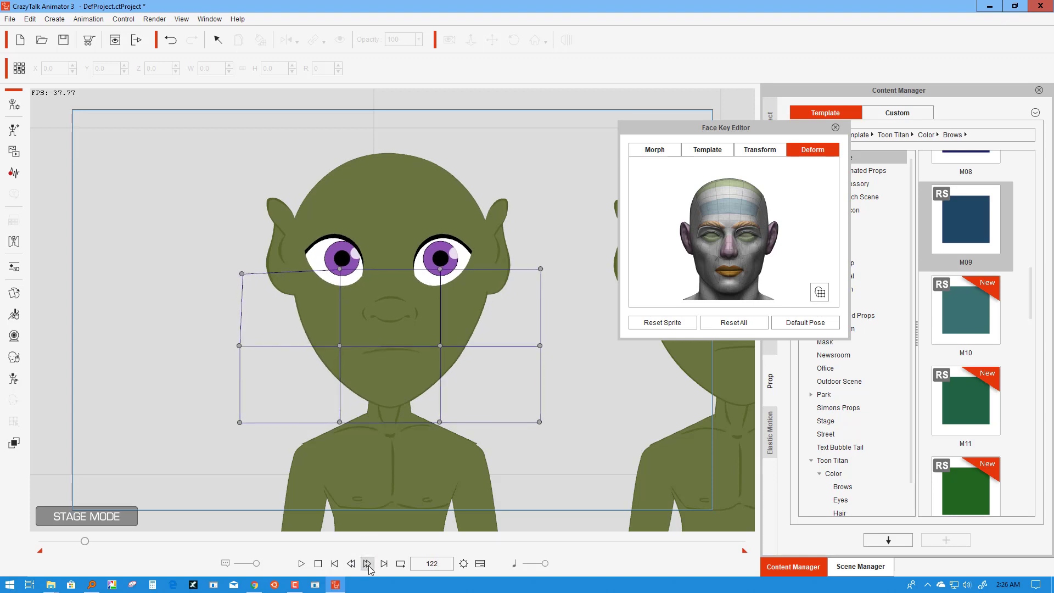
pyautogui.click(368, 565)
pyautogui.click(367, 565)
pyautogui.click(368, 565)
pyautogui.click(367, 565)
pyautogui.click(368, 565)
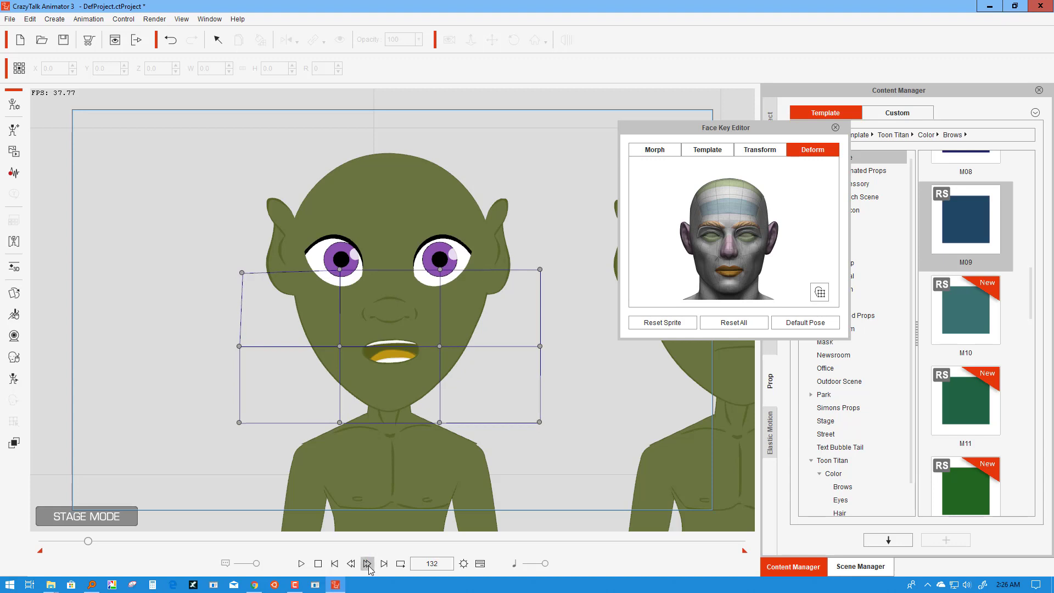
# Step: Play on to frame 286 and move the upper-left corner of the mouth lattice outward and slightly down to smooth the jaw edge
pyautogui.click(301, 564)
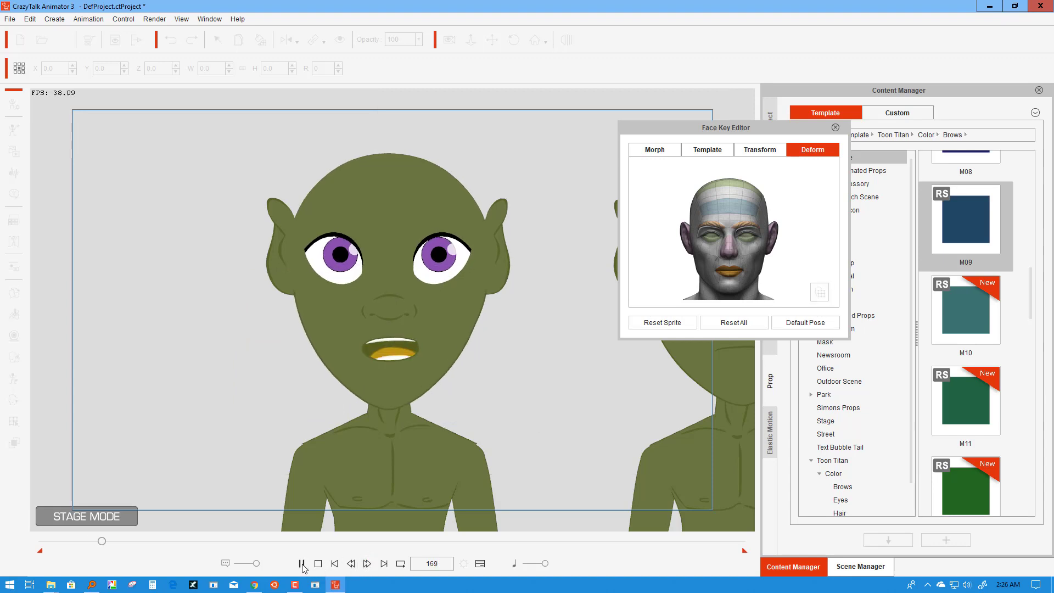
pyautogui.click(301, 563)
pyautogui.click(301, 564)
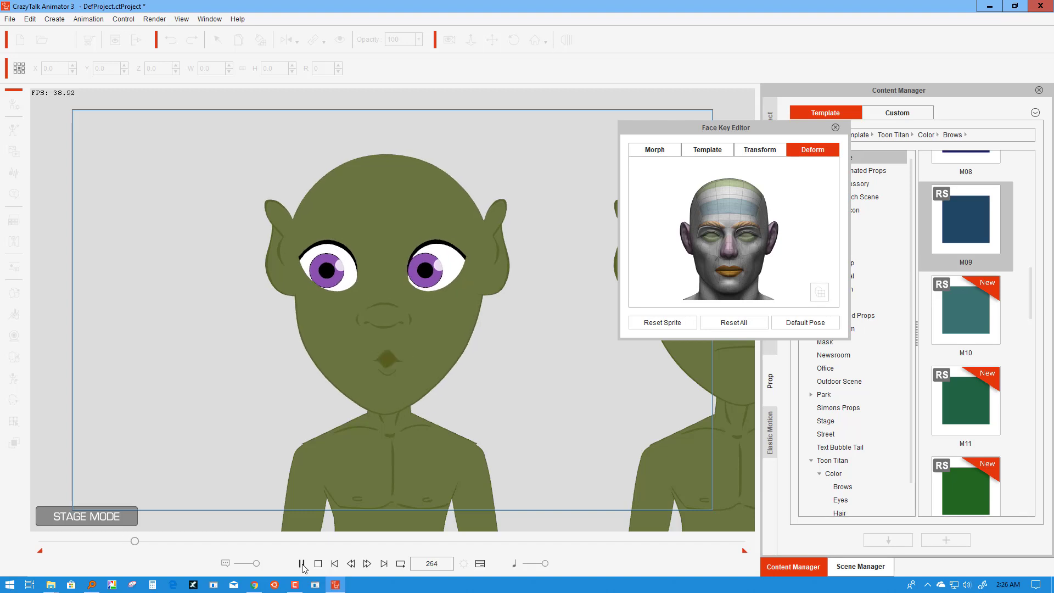
pyautogui.click(301, 563)
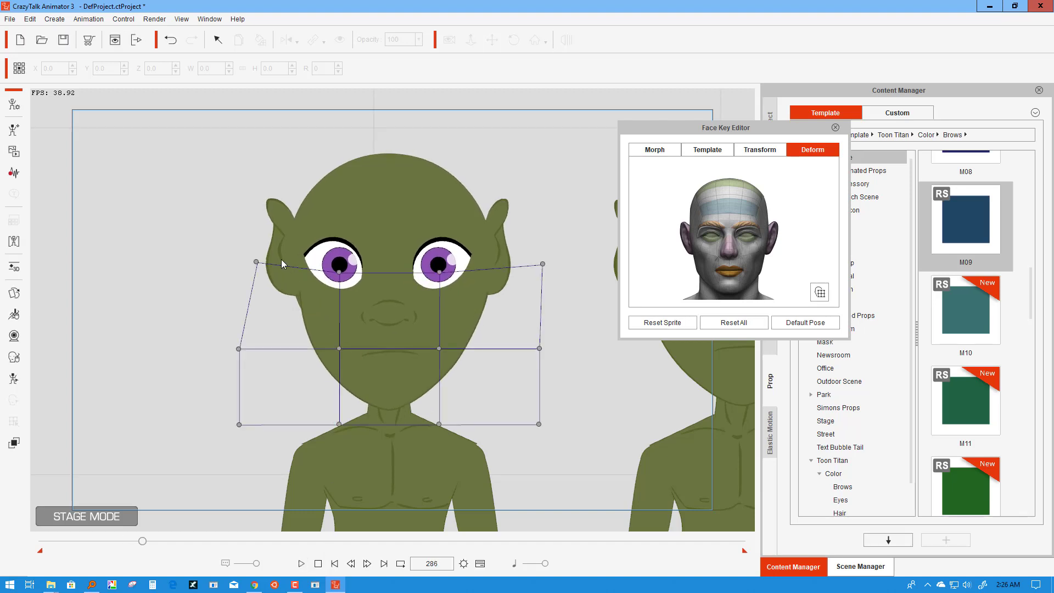
pyautogui.moveTo(260, 258); pyautogui.dragTo(250, 260)
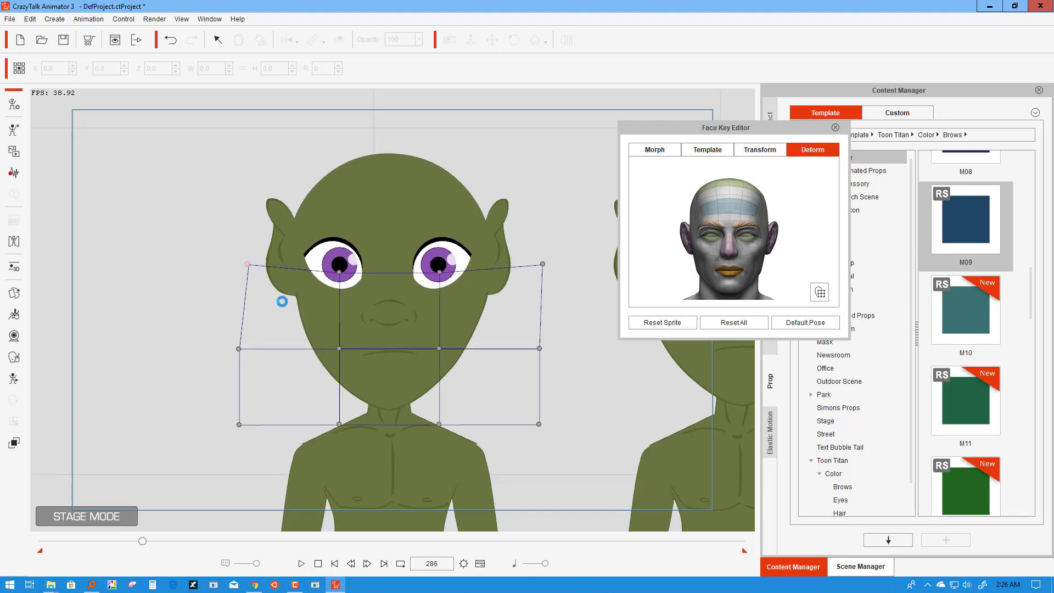
# Step: Step back to frame 267 to check the jaw, replay from an earlier frame, and stop at frame 325
pyautogui.click(356, 563)
pyautogui.click(355, 563)
pyautogui.click(355, 563)
pyautogui.click(356, 563)
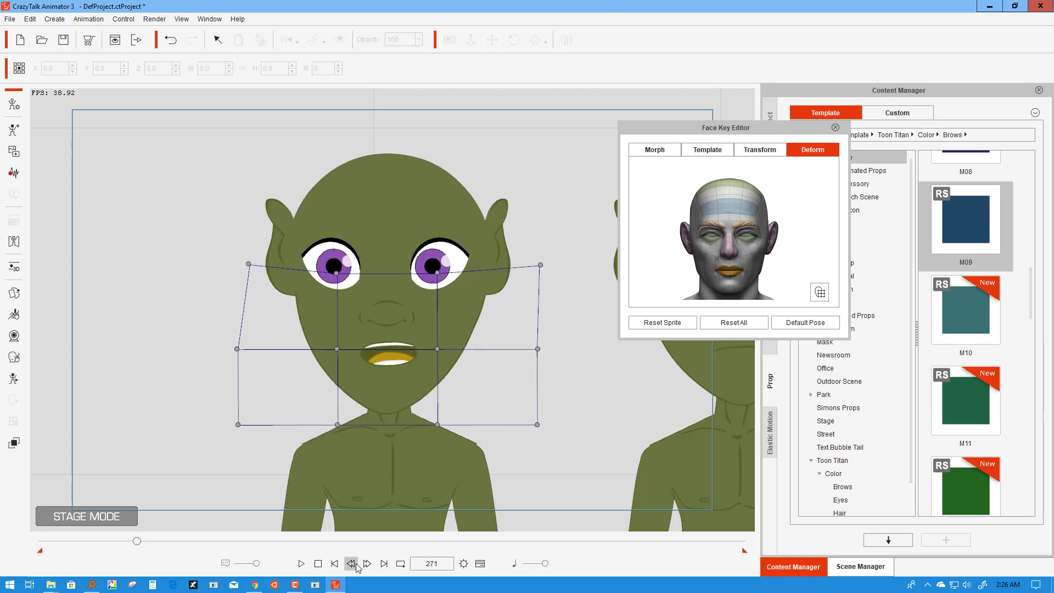
pyautogui.click(355, 563)
pyautogui.click(356, 563)
pyautogui.click(356, 563)
pyautogui.click(356, 563)
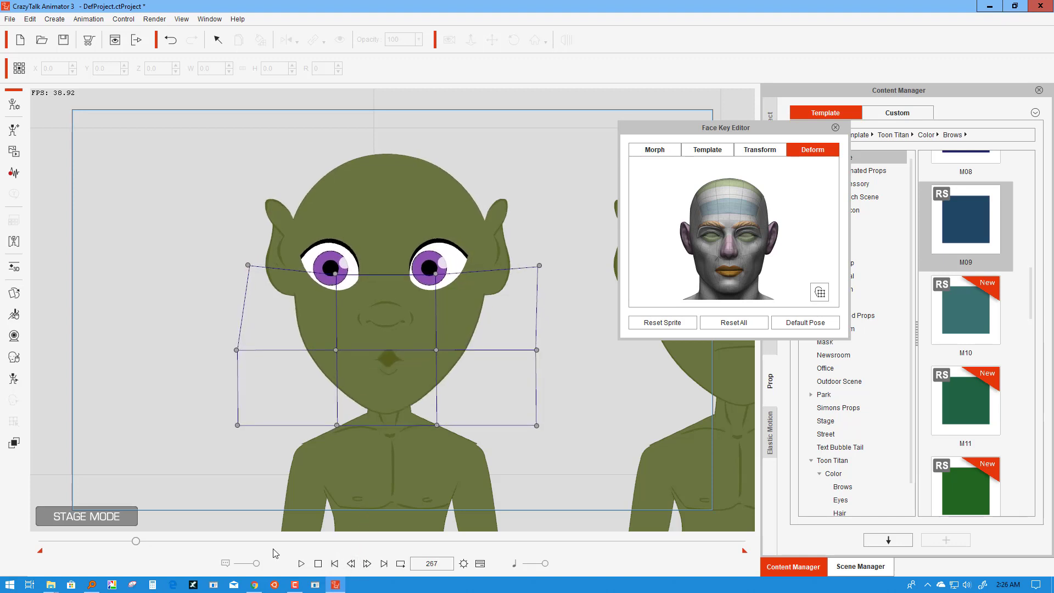
pyautogui.click(121, 542)
pyautogui.click(301, 563)
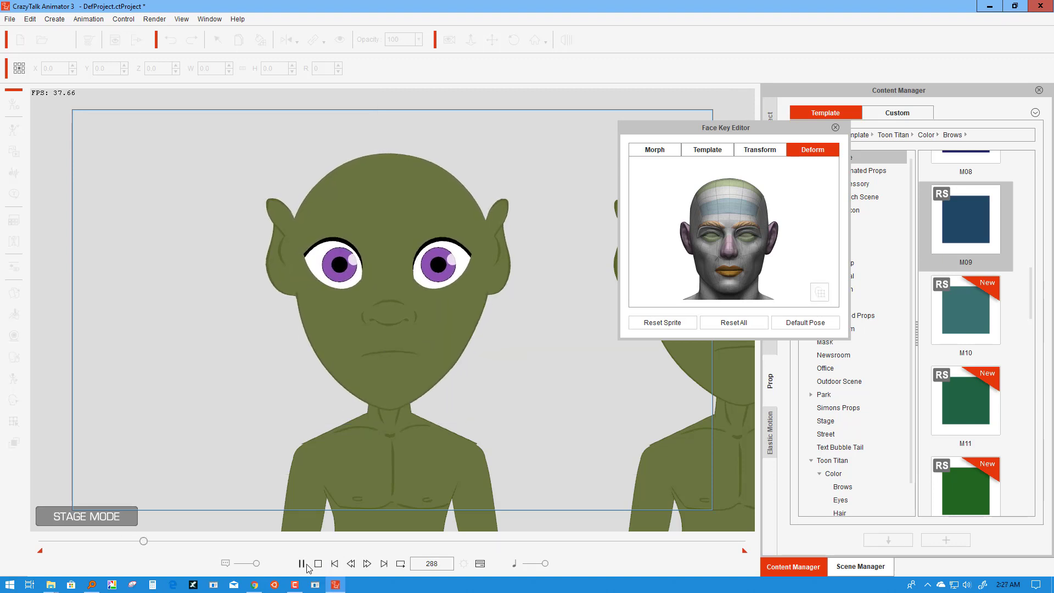
pyautogui.click(303, 564)
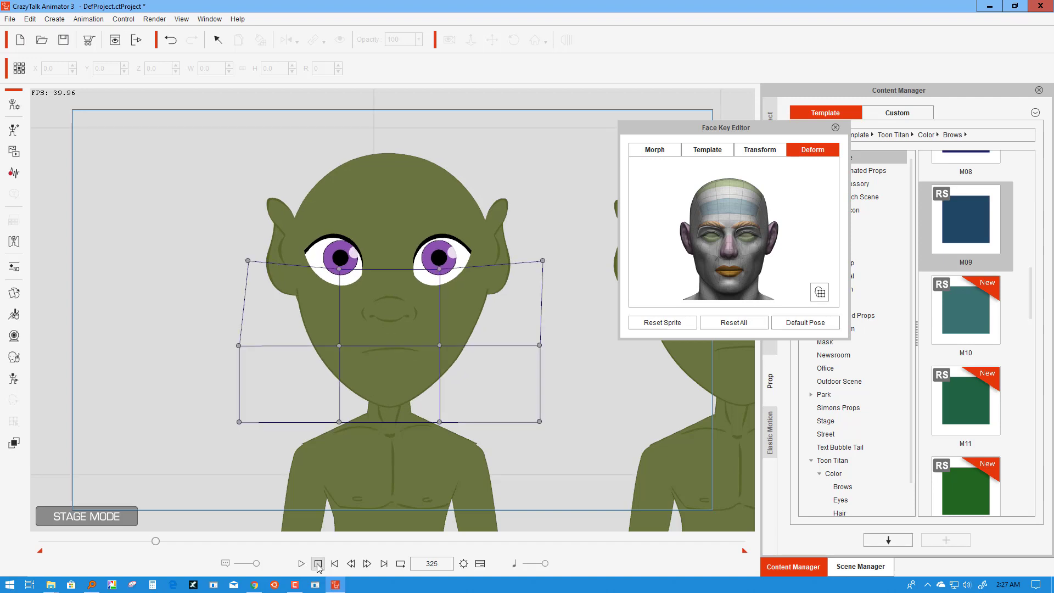
# Step: Step back to frame 316 and move the upper-left corner of the mouth lattice outward and down to tuck in the jaw edge
pyautogui.click(350, 563)
pyautogui.click(351, 563)
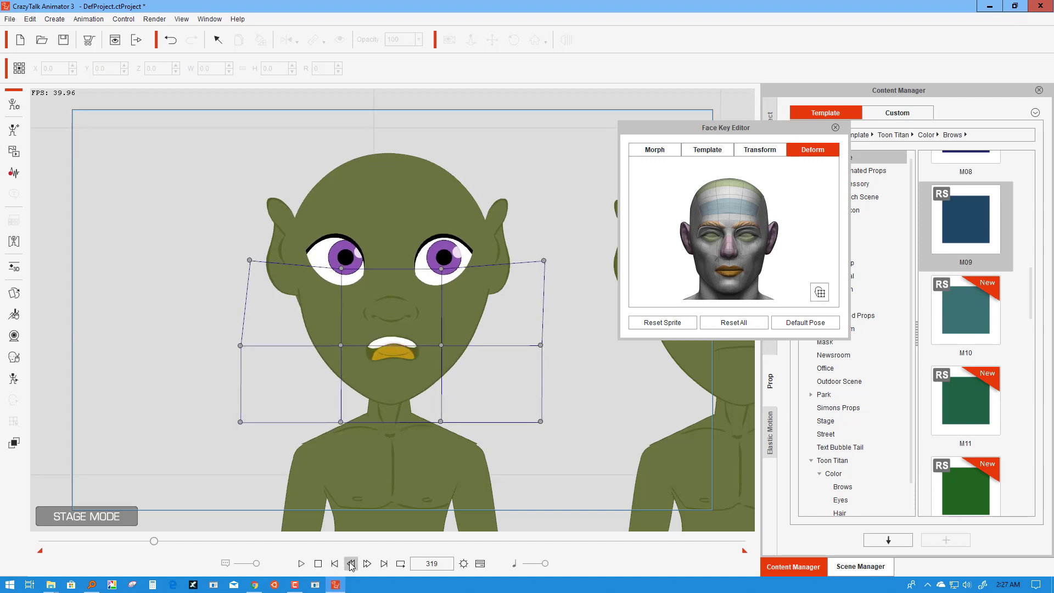
pyautogui.click(350, 564)
pyautogui.click(350, 564)
pyautogui.click(350, 563)
pyautogui.moveTo(248, 263); pyautogui.dragTo(243, 269)
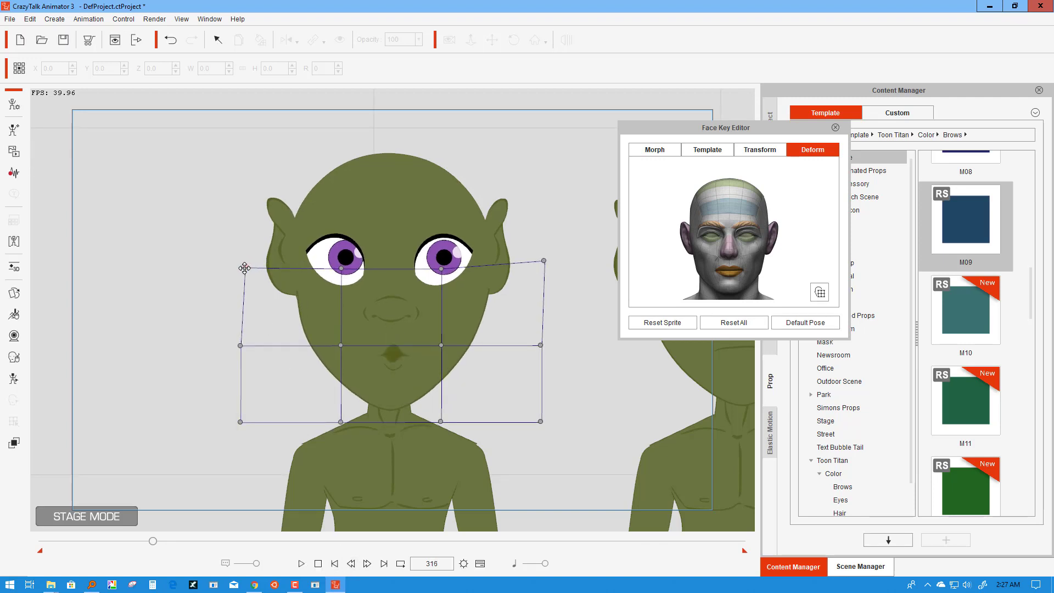
# Step: Step back to frame 303 and lower the upper-left corner of the mouth lattice slightly so the jaw aligns with the head
pyautogui.click(351, 564)
pyautogui.click(351, 563)
pyautogui.click(351, 563)
pyautogui.click(351, 564)
pyautogui.click(351, 563)
pyautogui.click(351, 563)
pyautogui.click(351, 563)
pyautogui.click(351, 563)
pyautogui.click(351, 564)
pyautogui.click(350, 564)
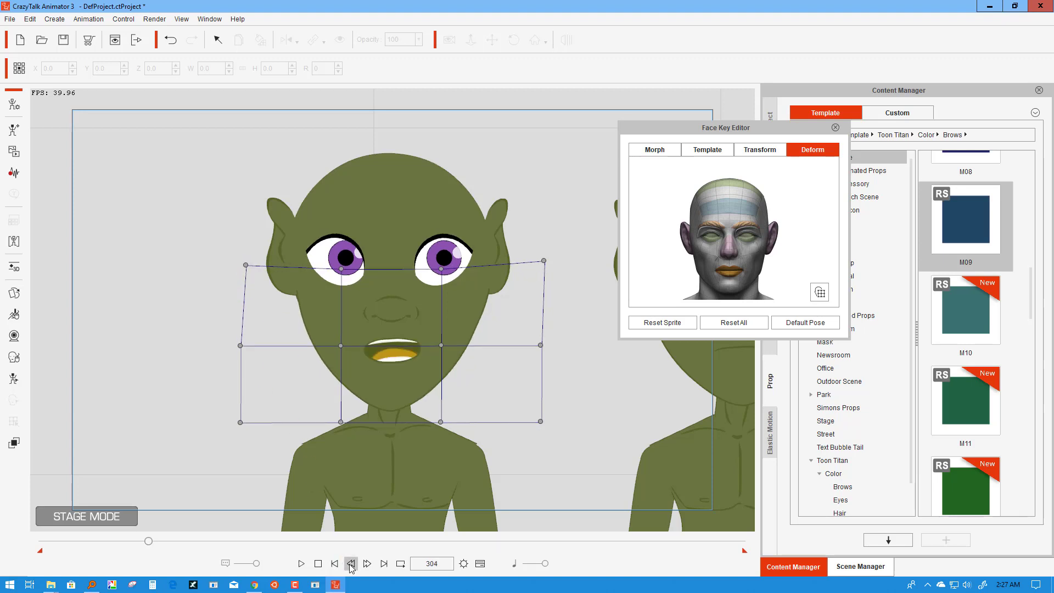
pyautogui.moveTo(243, 267); pyautogui.dragTo(242, 271)
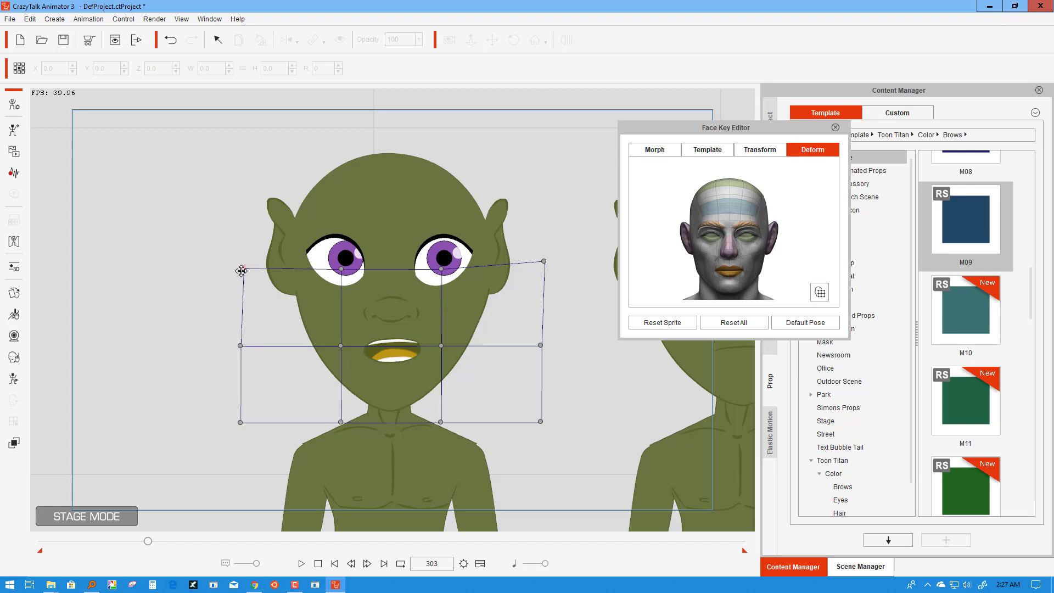
# Step: Step back frame by frame to frame 287 to check how the jaw edge follows the head
pyautogui.click(351, 563)
pyautogui.click(351, 562)
pyautogui.click(351, 562)
pyautogui.click(351, 563)
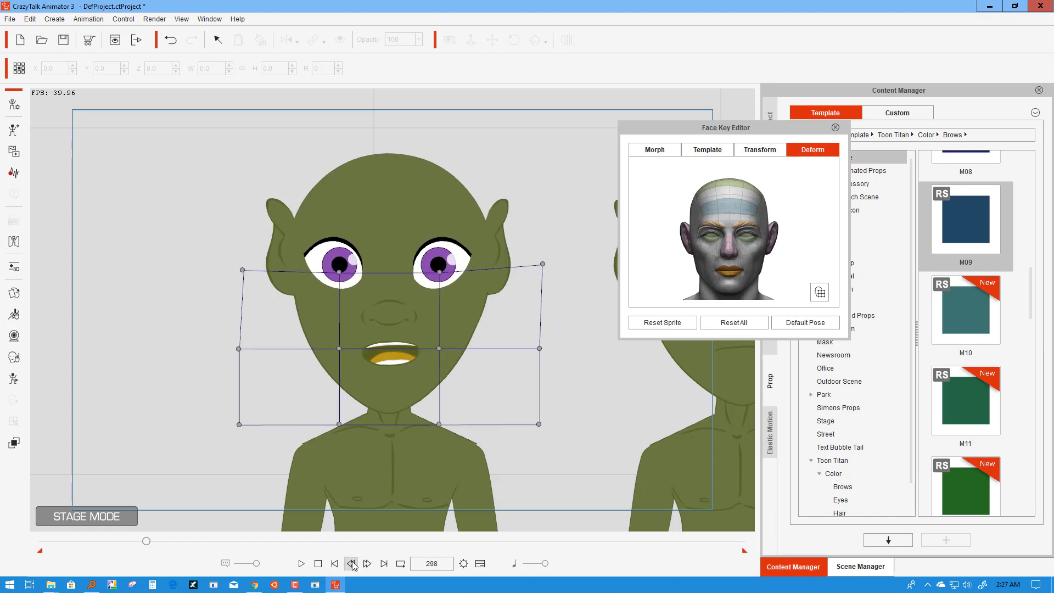
pyautogui.click(351, 562)
pyautogui.click(351, 563)
pyautogui.click(351, 563)
pyautogui.click(351, 563)
pyautogui.click(351, 563)
pyautogui.click(351, 563)
pyautogui.click(351, 563)
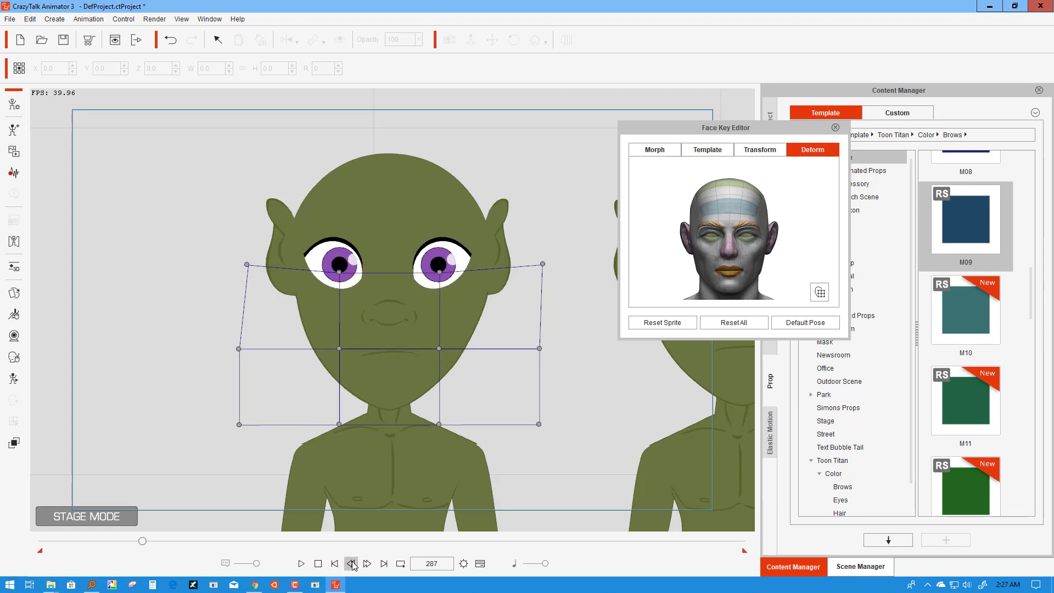
# Step: Play the animation from frame 287 past frame 485 to review the jaw, and return to frame 1
pyautogui.click(302, 564)
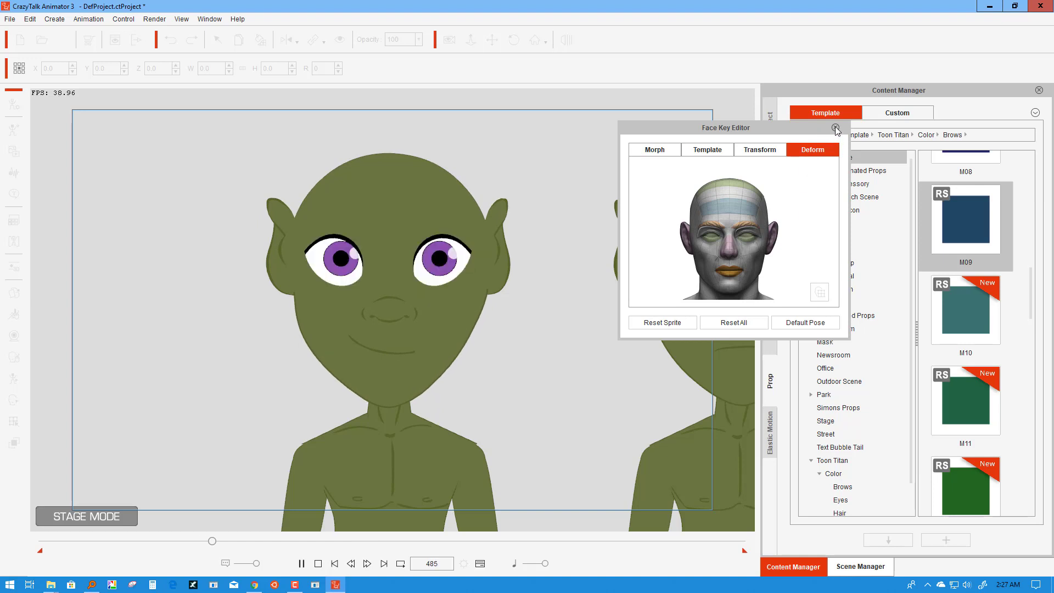
pyautogui.click(317, 563)
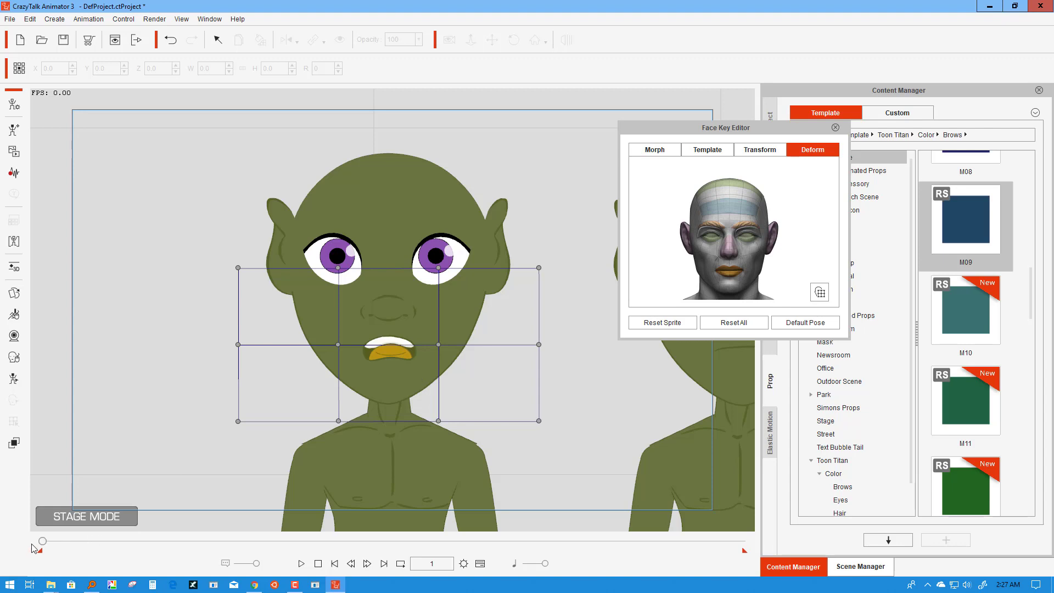
pyautogui.moveTo(50, 544); pyautogui.dragTo(29, 553)
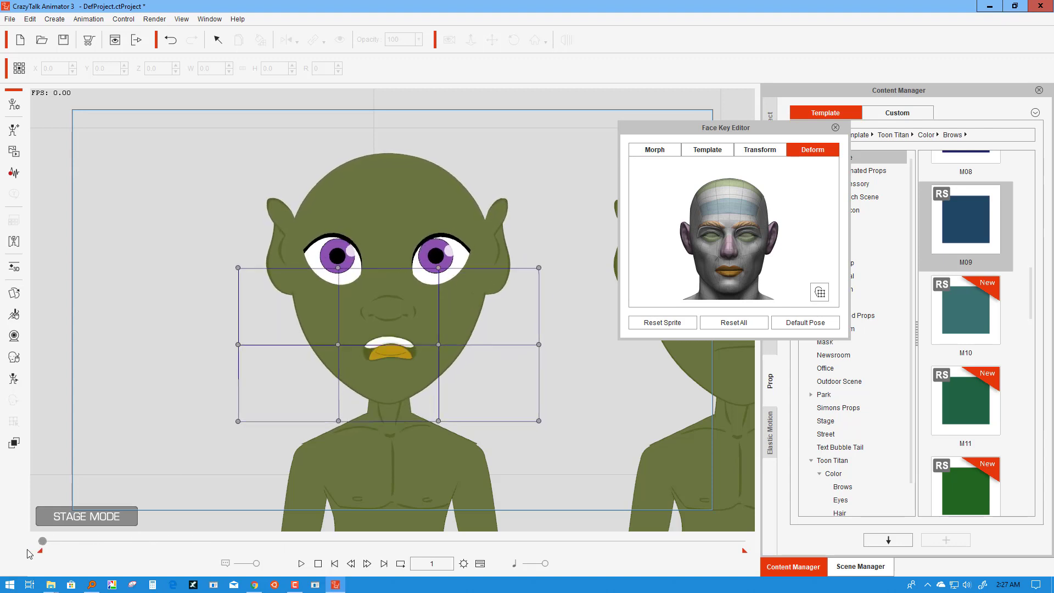
# Step: Play from the start to frame 108, step back to frame 100, and nudge the two inner bottom points of the mouth lattice to adjust the chin
pyautogui.click(302, 563)
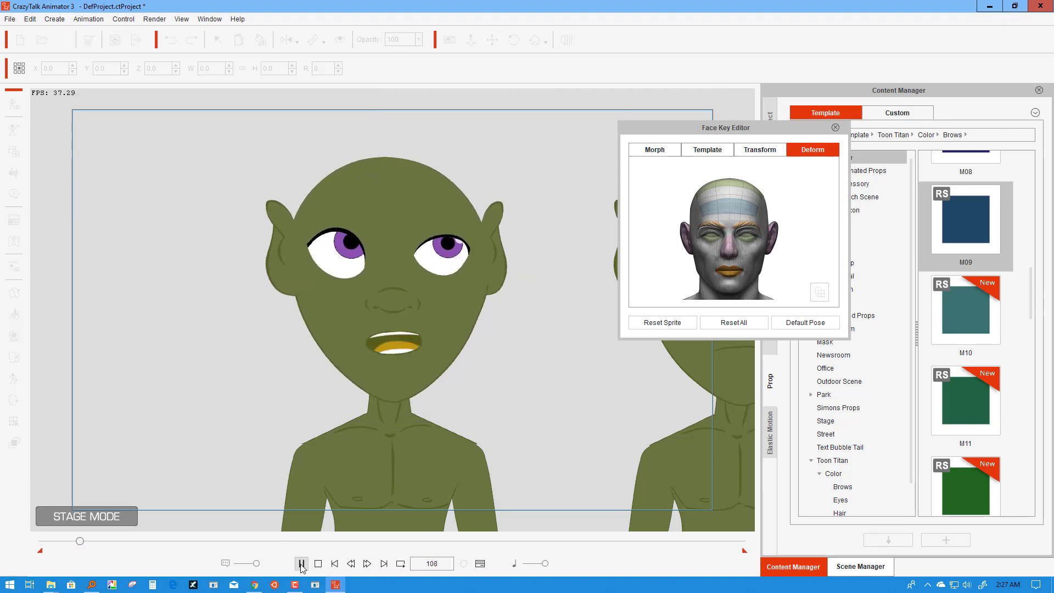
pyautogui.click(301, 564)
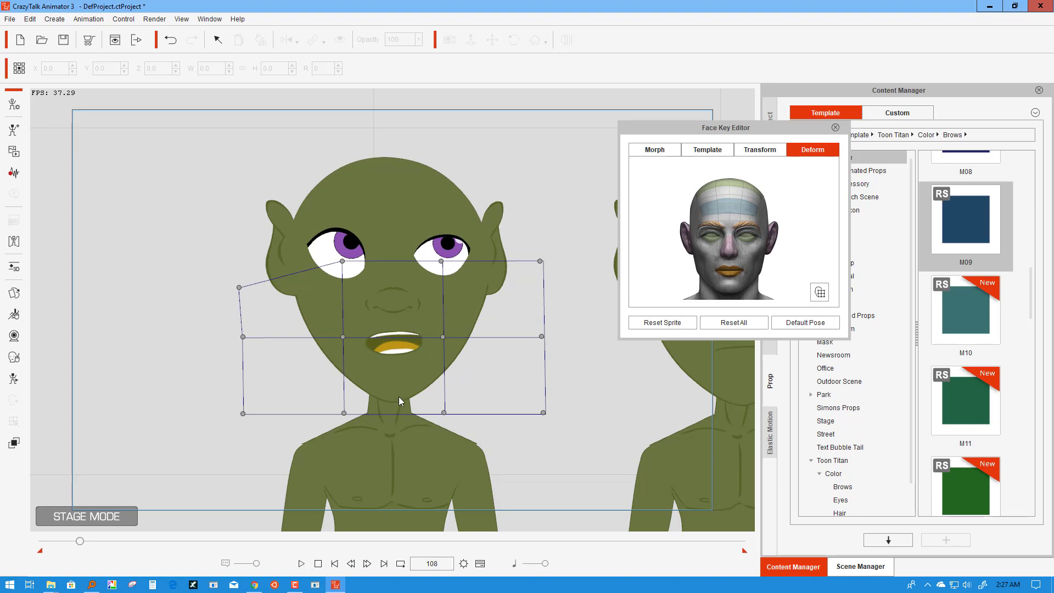
pyautogui.click(351, 564)
pyautogui.click(350, 563)
pyautogui.click(351, 568)
pyautogui.click(351, 569)
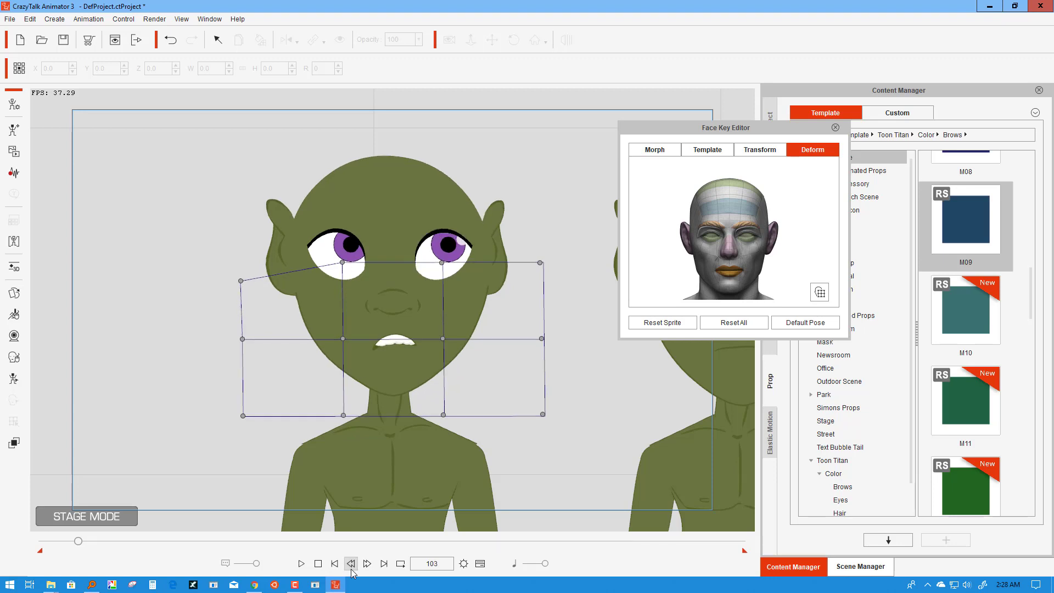
pyautogui.click(350, 568)
pyautogui.click(350, 569)
pyautogui.click(350, 569)
pyautogui.click(351, 569)
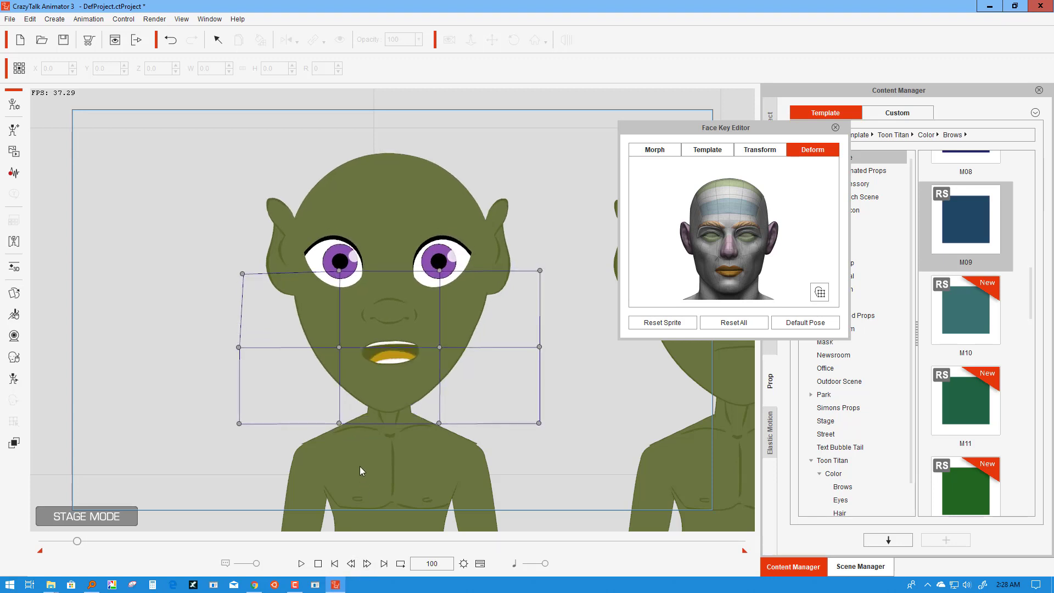
pyautogui.moveTo(340, 423); pyautogui.dragTo(340, 426)
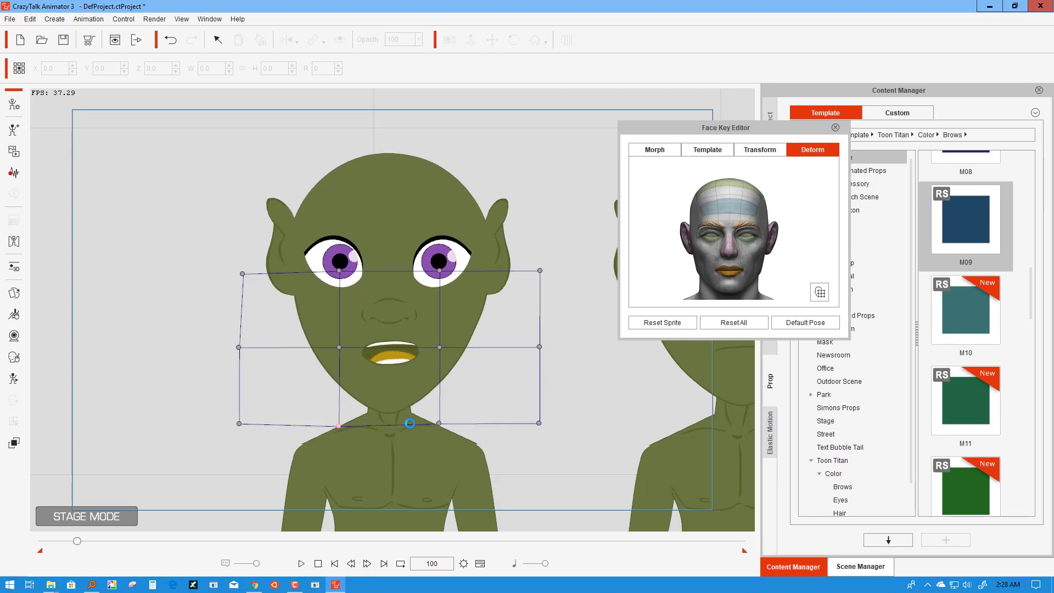
pyautogui.moveTo(439, 423); pyautogui.dragTo(438, 422)
# Step: Advance to frame 106 and lower the inner bottom and middle points of the mouth lattice to extend the chin downward
pyautogui.click(367, 562)
pyautogui.click(367, 562)
pyautogui.click(367, 562)
pyautogui.click(367, 562)
pyautogui.click(367, 562)
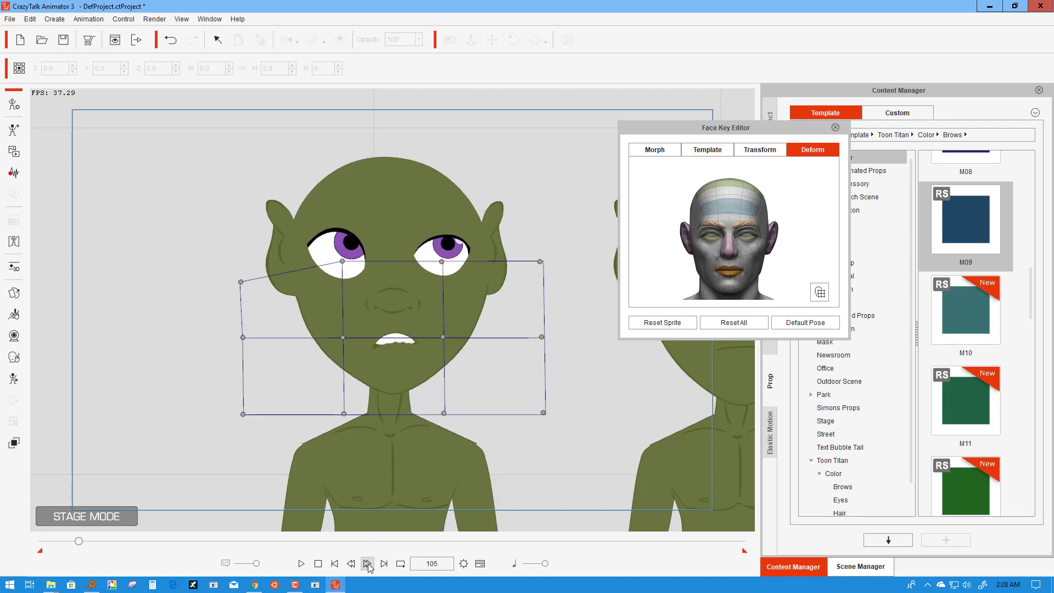
pyautogui.click(368, 565)
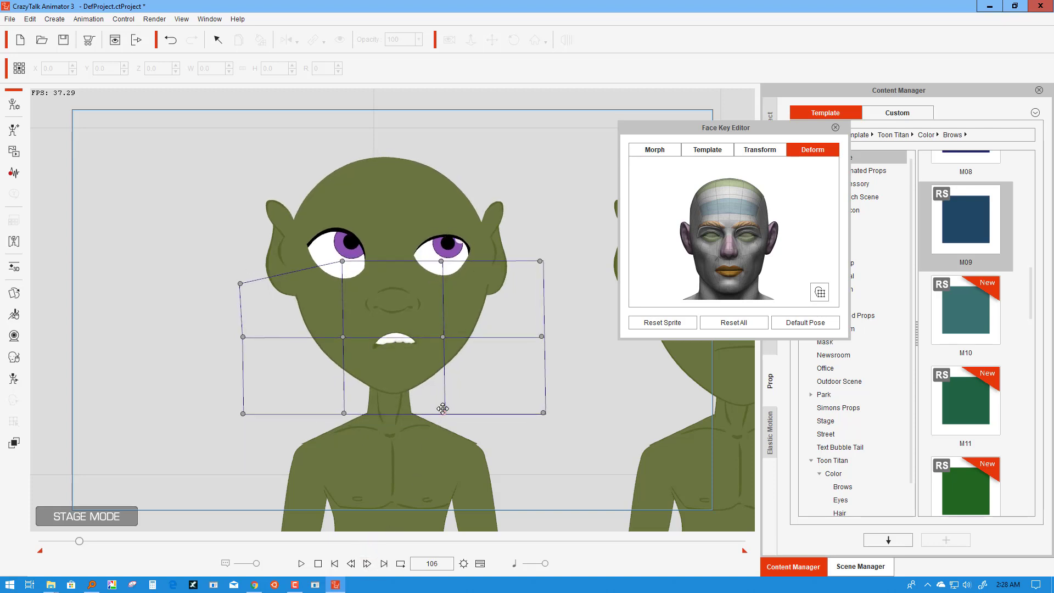
pyautogui.moveTo(441, 412); pyautogui.dragTo(425, 420)
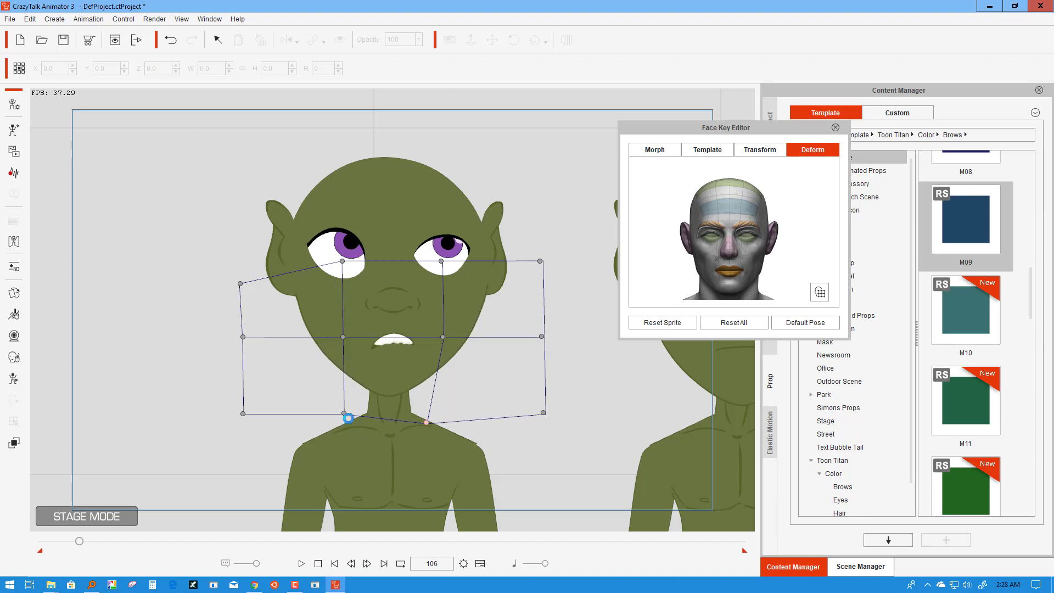
pyautogui.moveTo(334, 423); pyautogui.dragTo(328, 432)
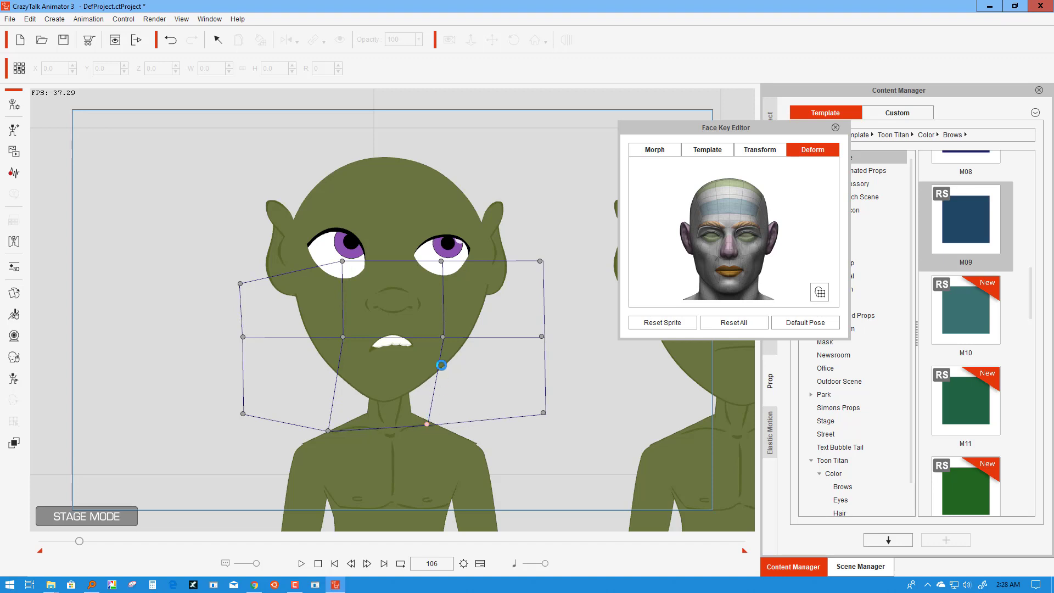
pyautogui.moveTo(443, 333); pyautogui.dragTo(443, 342)
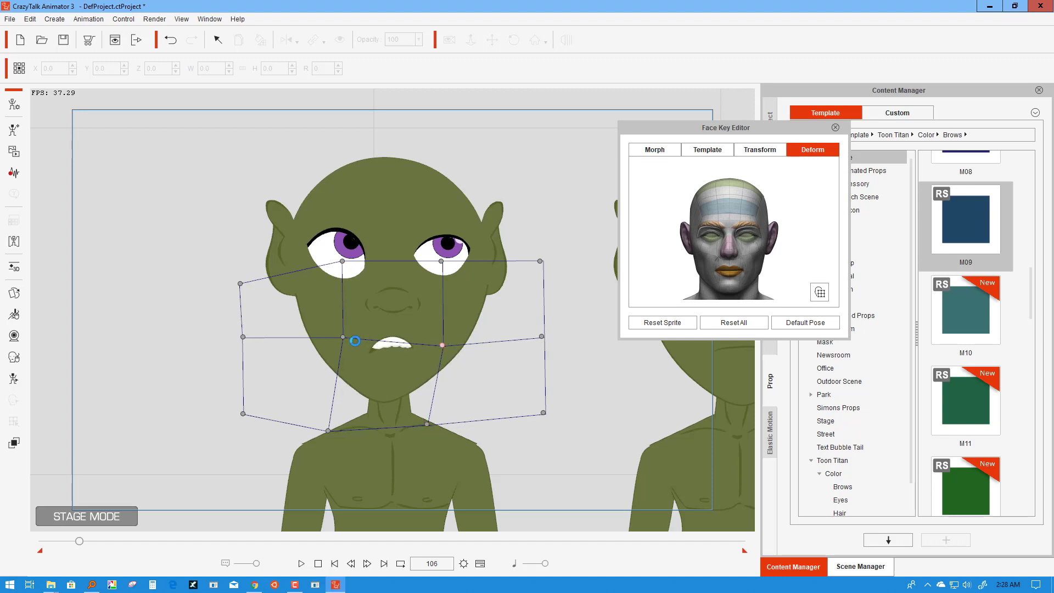
pyautogui.moveTo(341, 338); pyautogui.dragTo(339, 341)
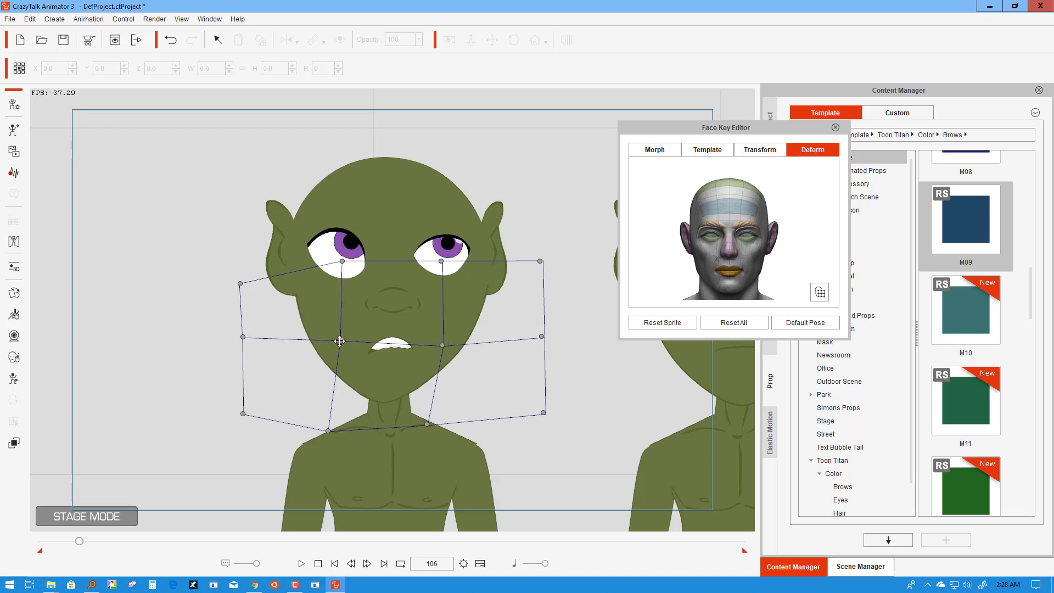
# Step: Advance to frame 111 and raise the inner middle and inner bottom points of the mouth lattice slightly to lift the chin
pyautogui.click(367, 564)
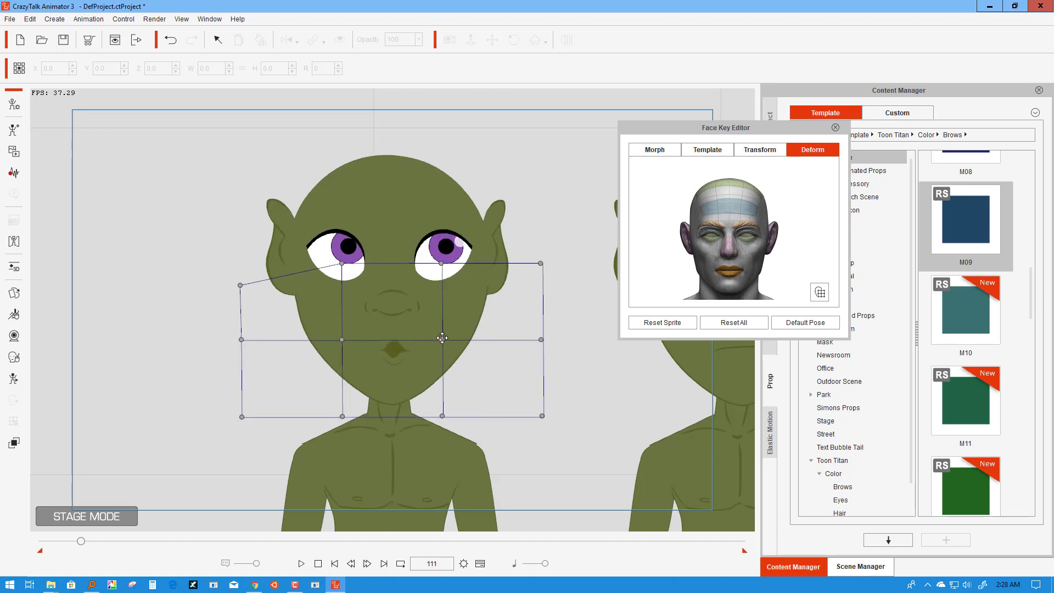
pyautogui.moveTo(443, 338); pyautogui.dragTo(442, 336)
pyautogui.moveTo(341, 338); pyautogui.dragTo(342, 336)
pyautogui.moveTo(342, 415); pyautogui.dragTo(344, 407)
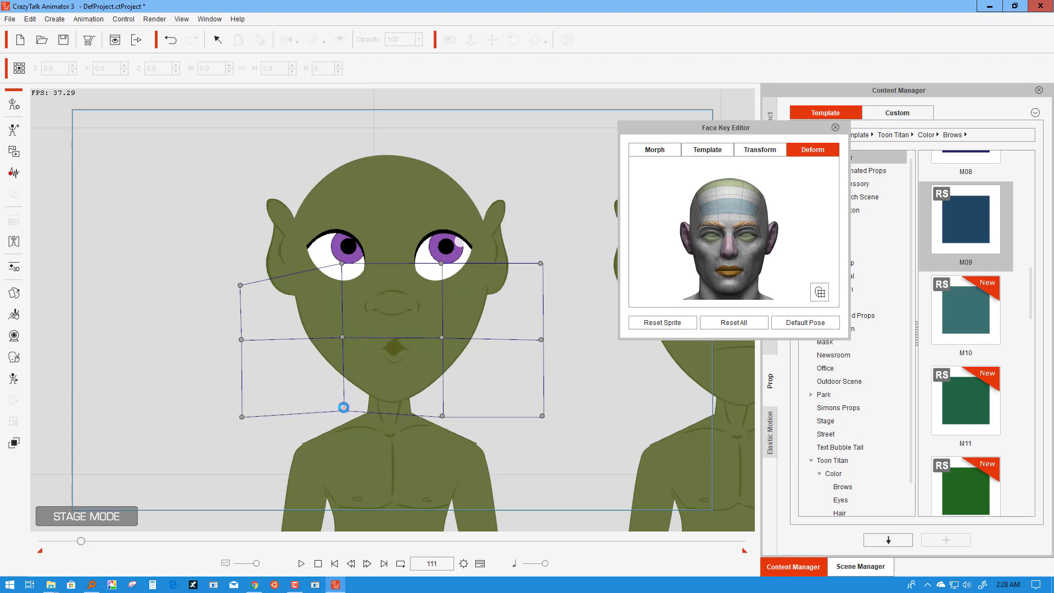
pyautogui.moveTo(445, 415); pyautogui.dragTo(445, 409)
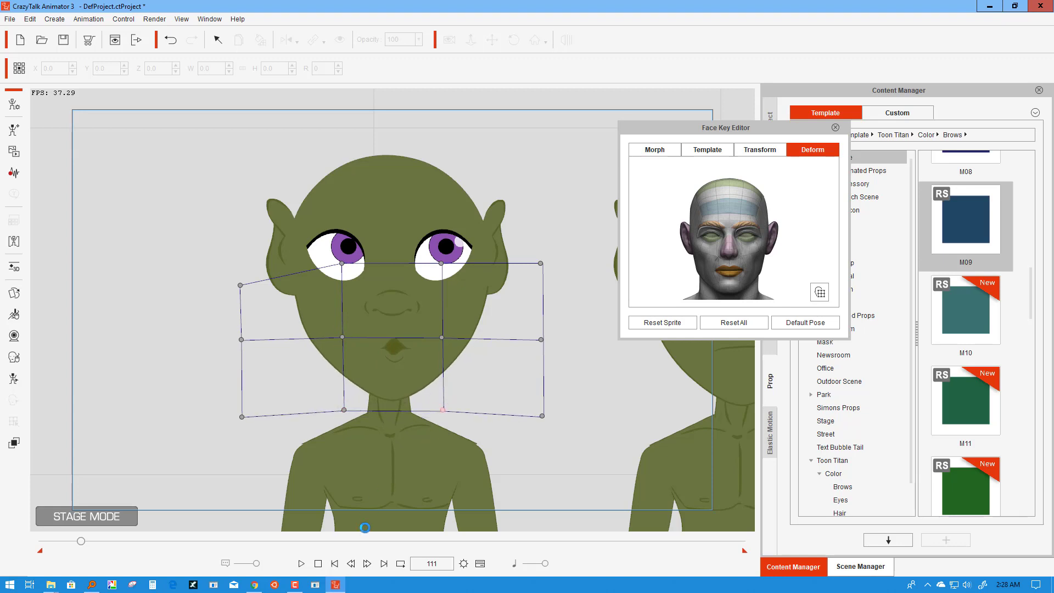
# Step: Step to frame 115, then play the animation twice from frame 1 to review the corrected jaw, and return to the start
pyautogui.click(367, 563)
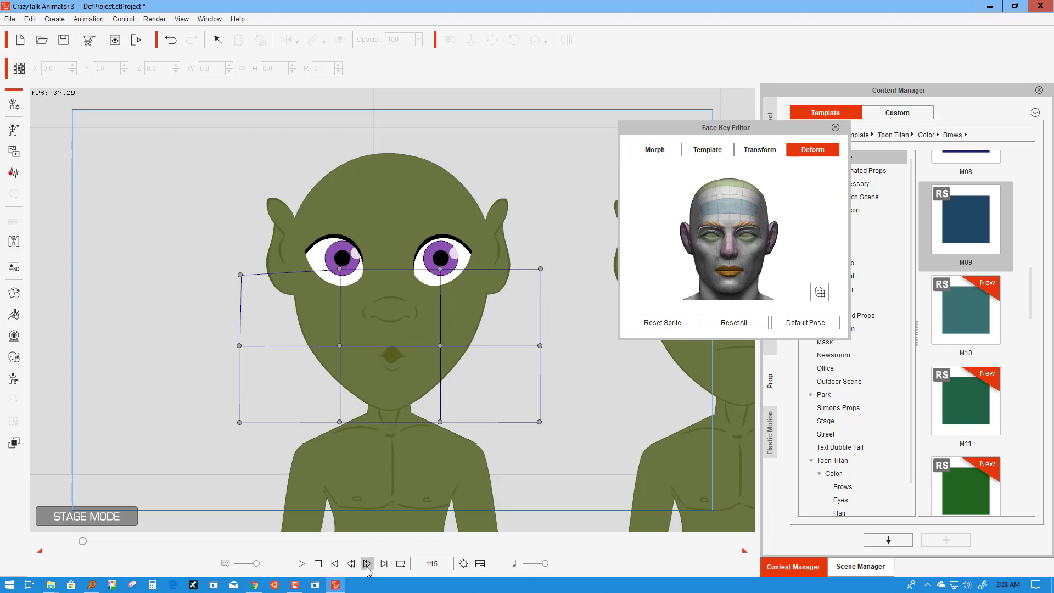
pyautogui.click(335, 563)
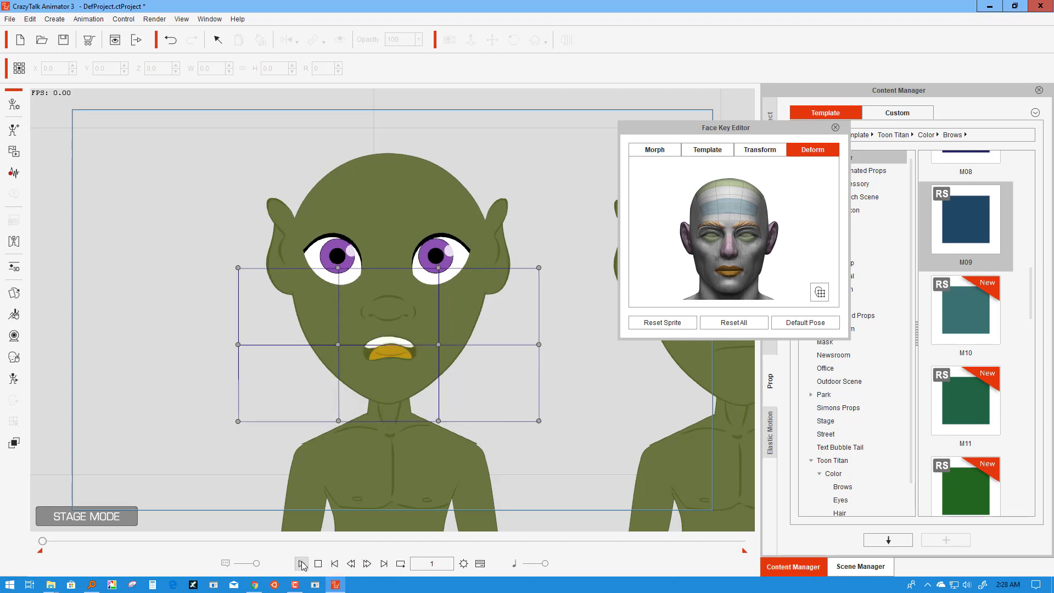
pyautogui.click(302, 563)
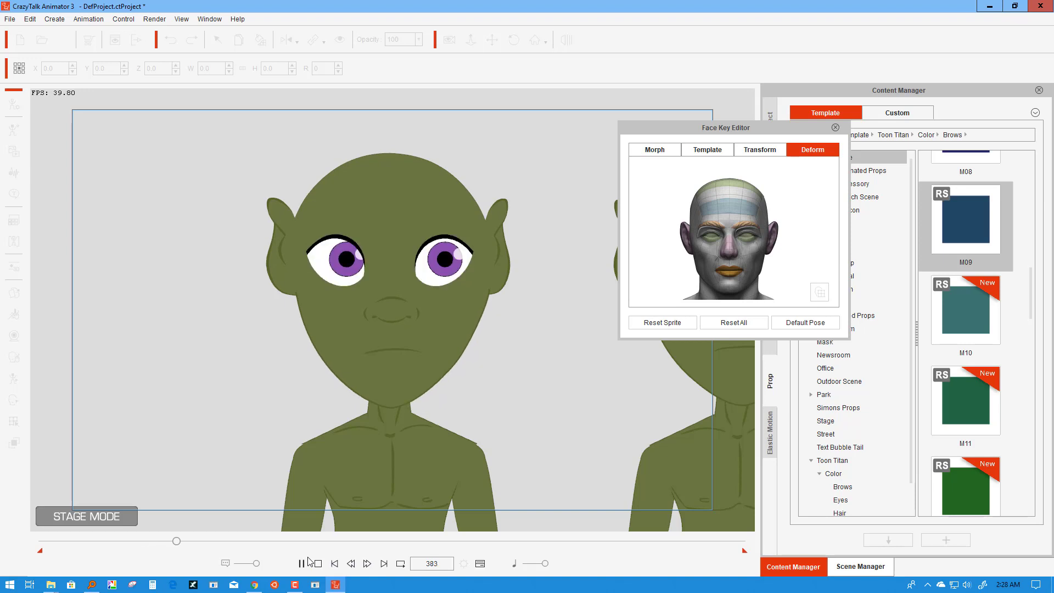
pyautogui.click(334, 564)
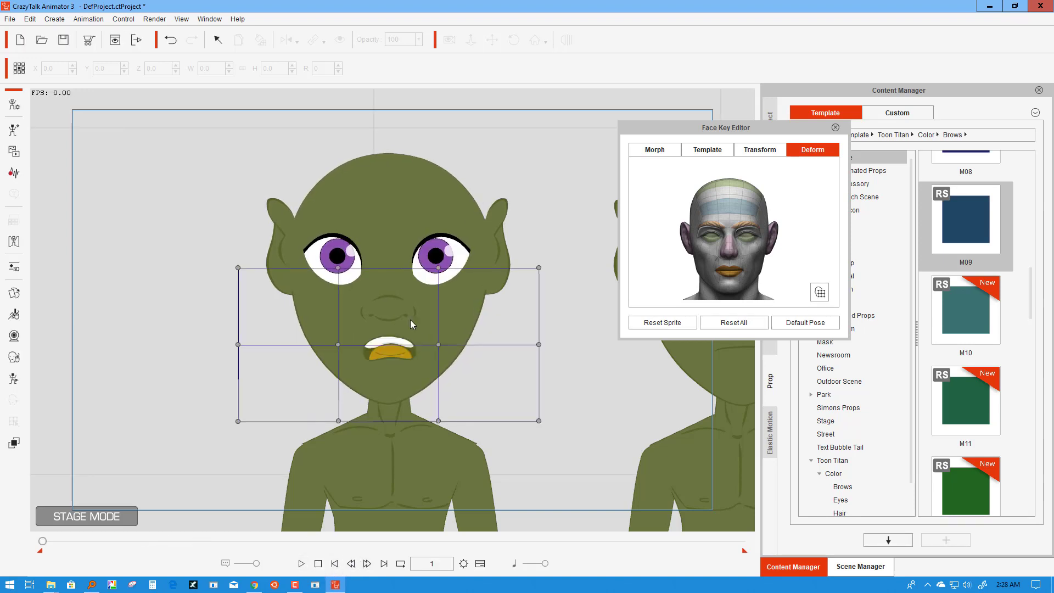
pyautogui.click(301, 563)
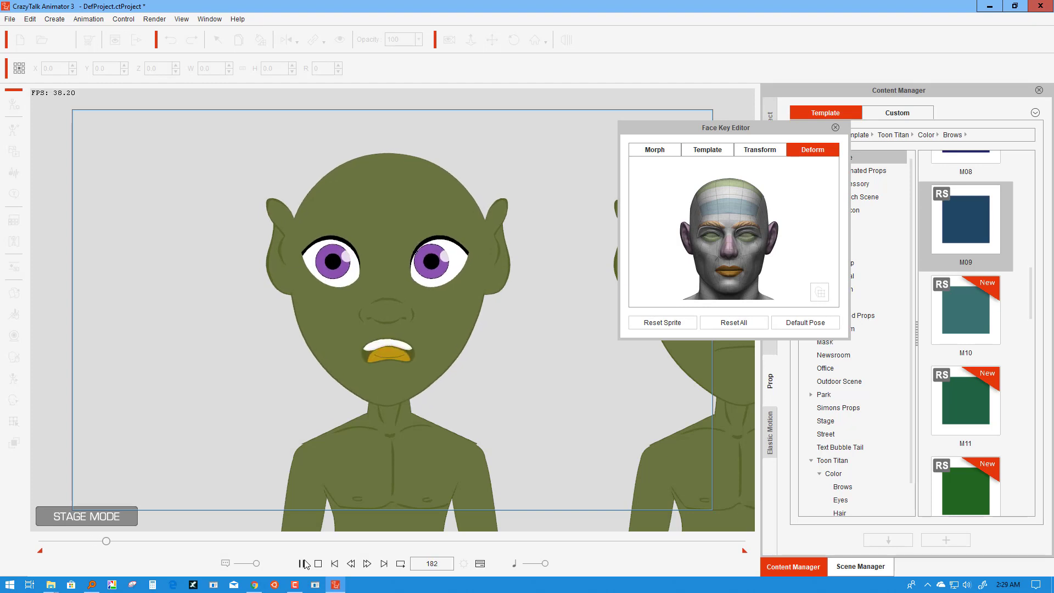
pyautogui.click(324, 562)
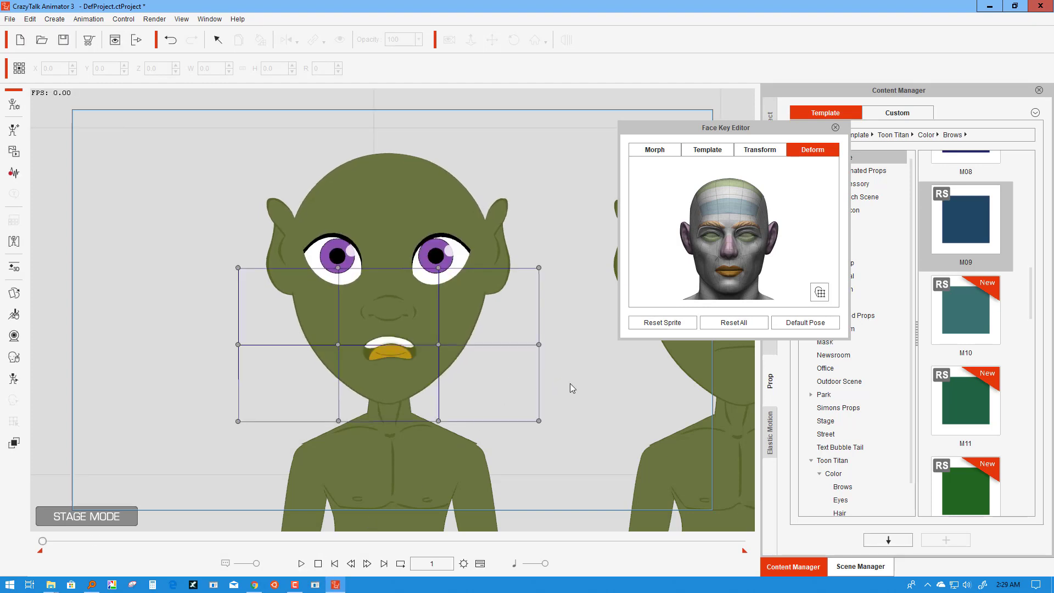
# Step: Close the Face Key Editor and play the animation with all three full-length aliens in view
pyautogui.press('Escape')
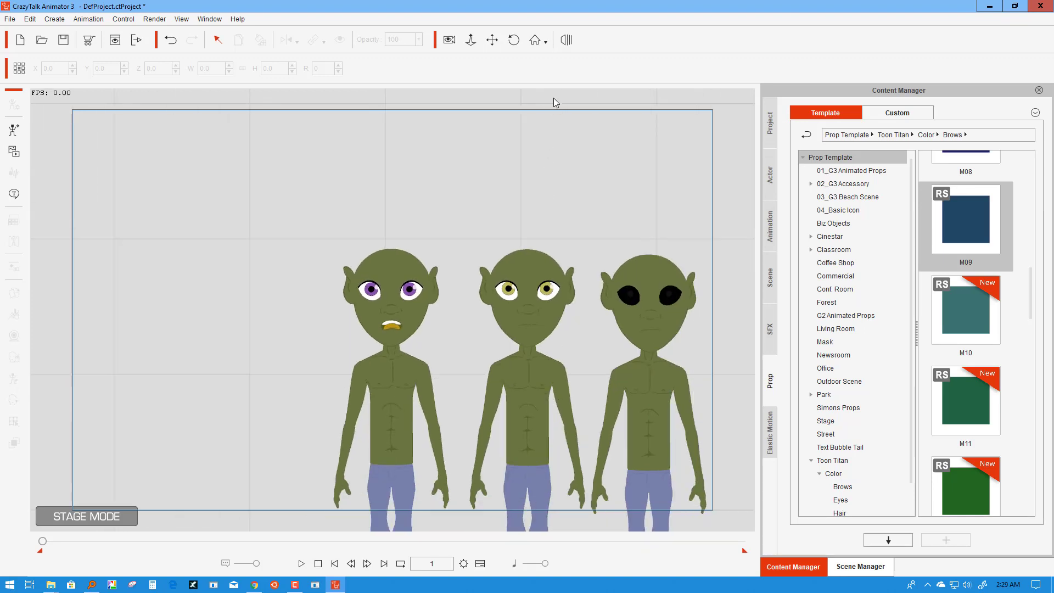
pyautogui.click(491, 39)
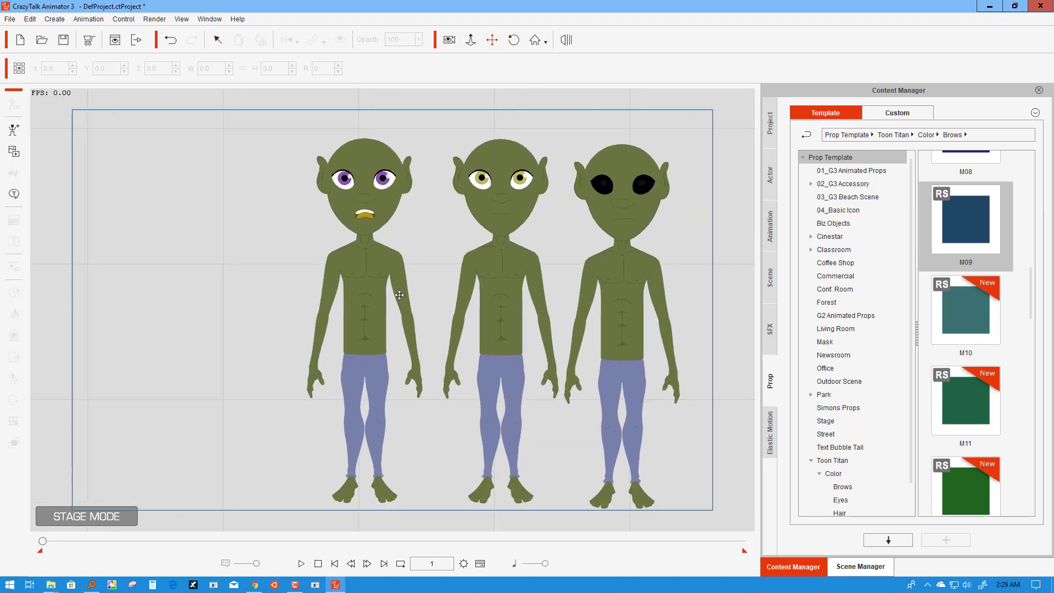
pyautogui.click(302, 563)
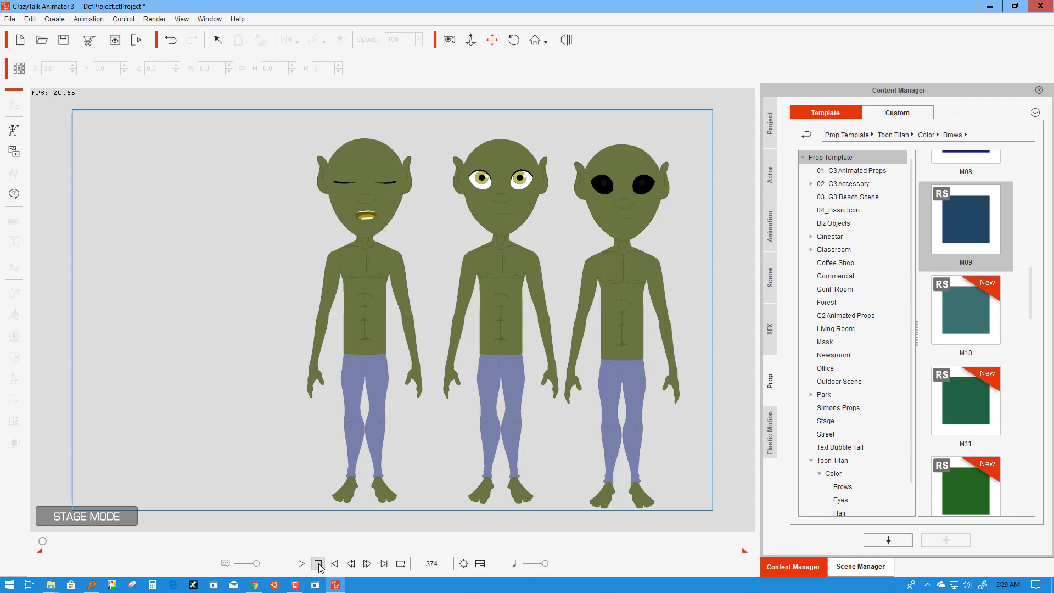
pyautogui.click(318, 564)
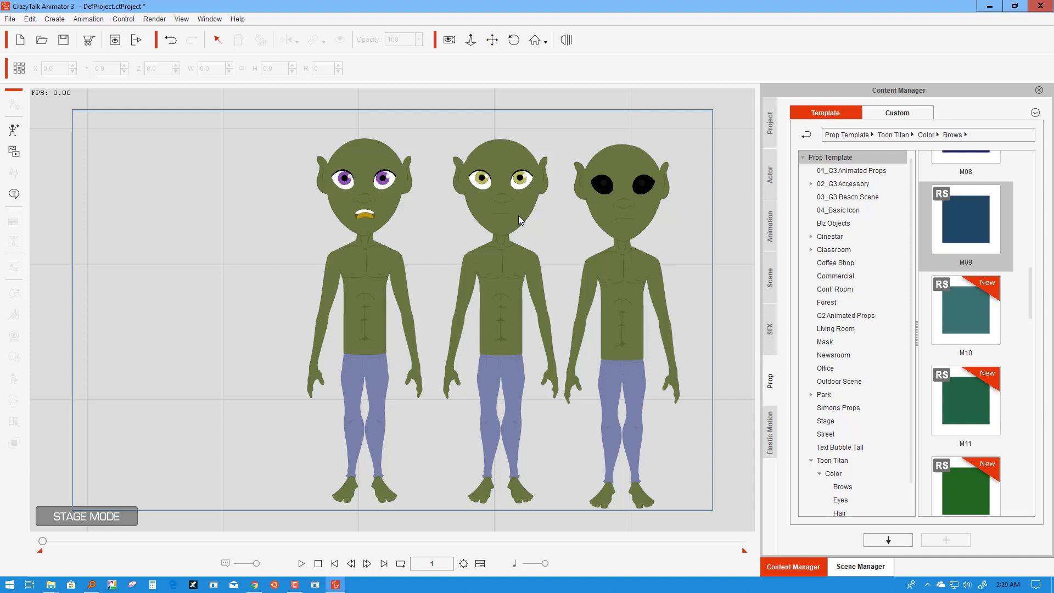
# Step: Save the middle, yellow-eyed alien to the custom character folder My Film under the name Alien
pyautogui.click(518, 215)
pyautogui.click(886, 118)
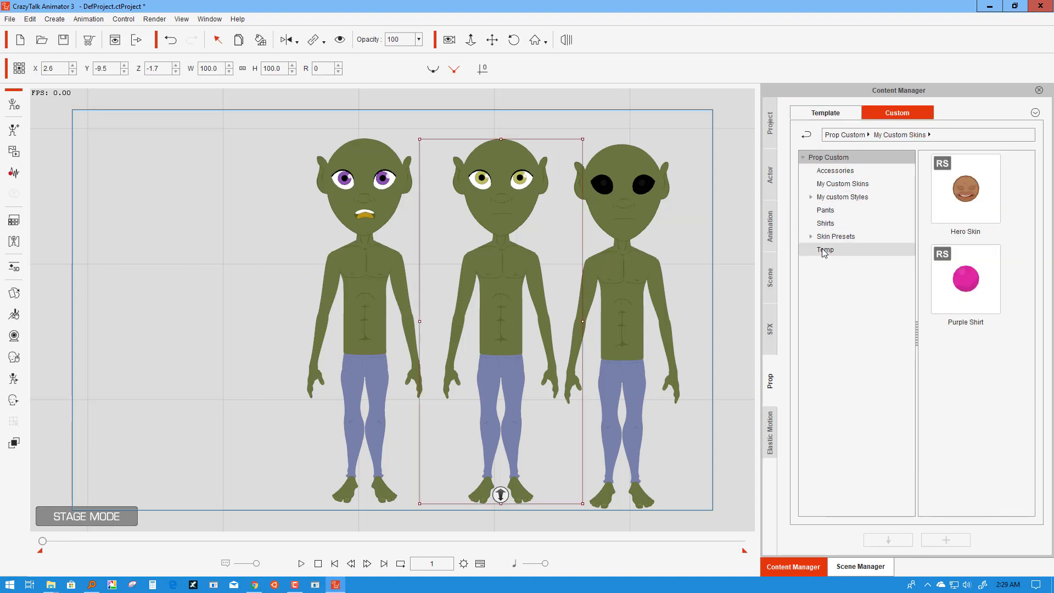
pyautogui.click(769, 175)
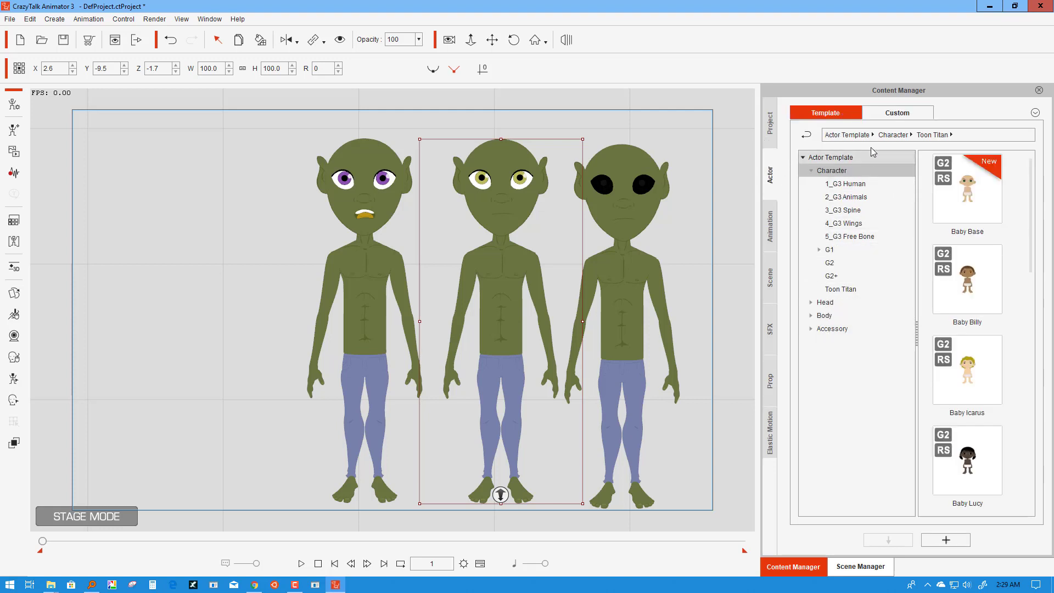
pyautogui.click(896, 113)
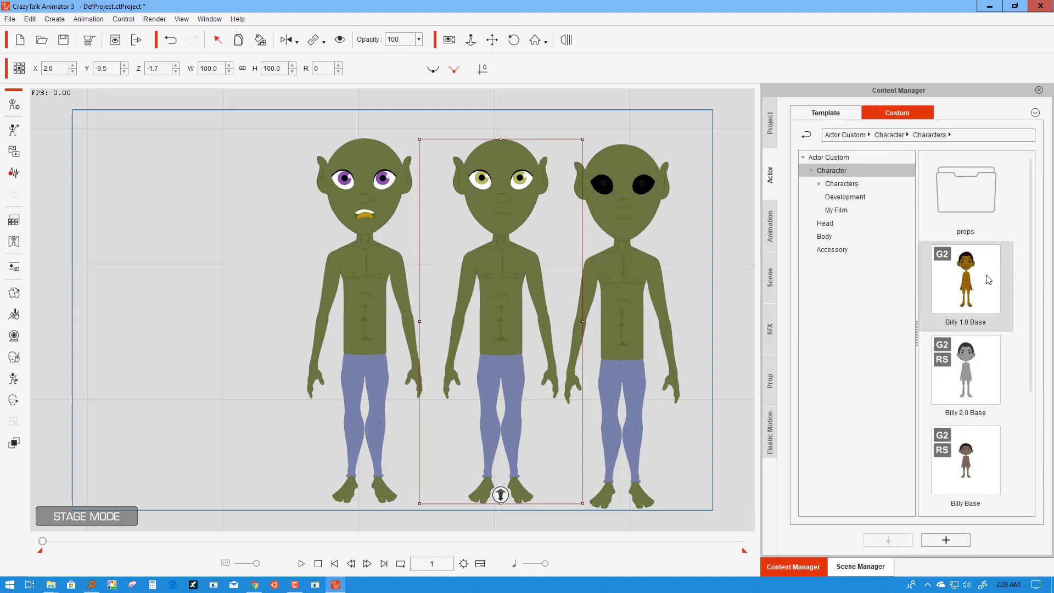
pyautogui.click(842, 187)
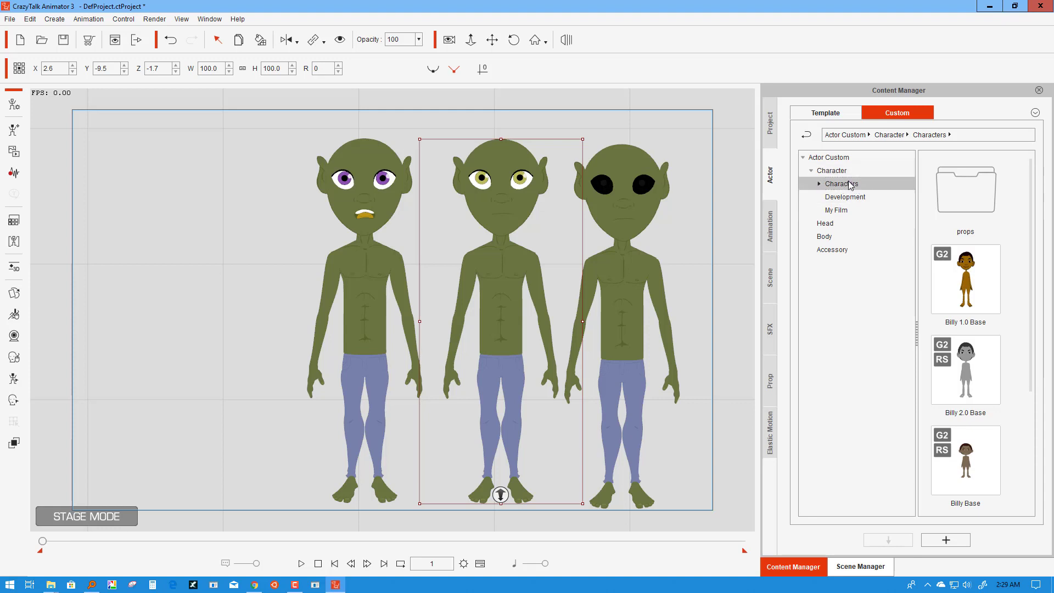
pyautogui.click(838, 171)
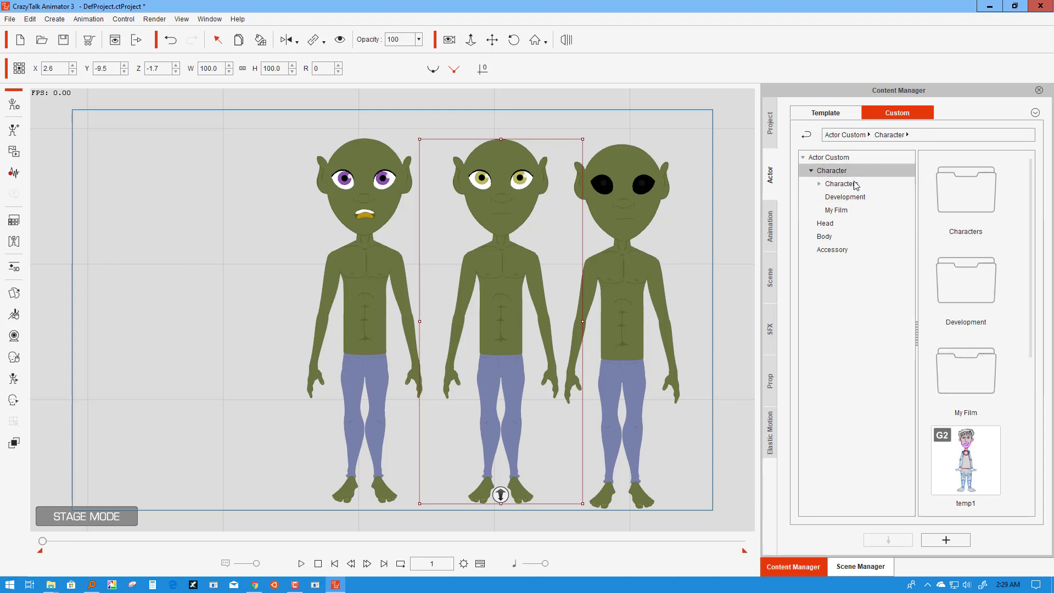
pyautogui.doubleClick(968, 362)
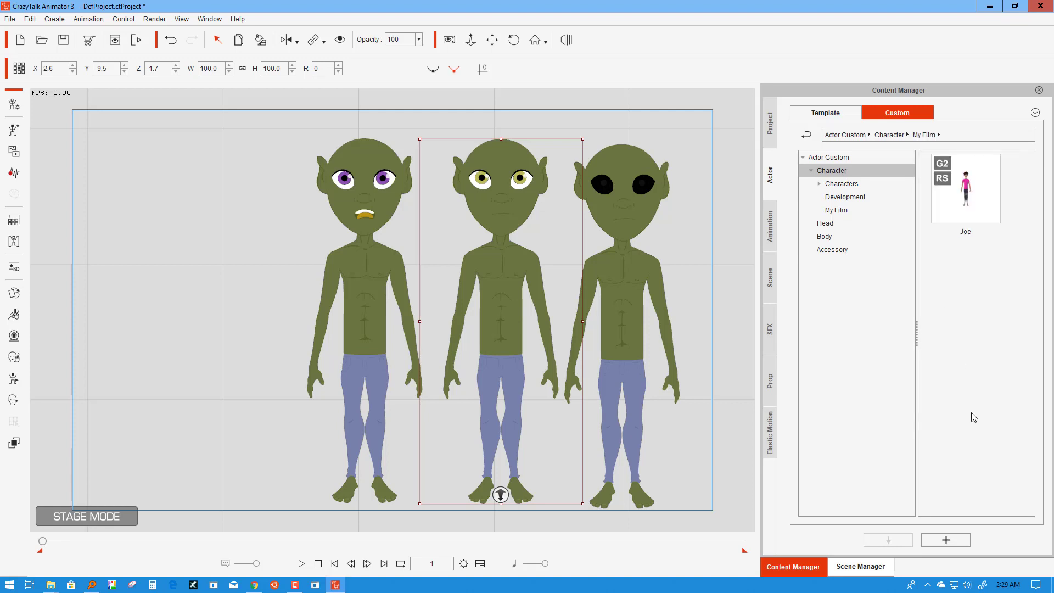
pyautogui.click(946, 540)
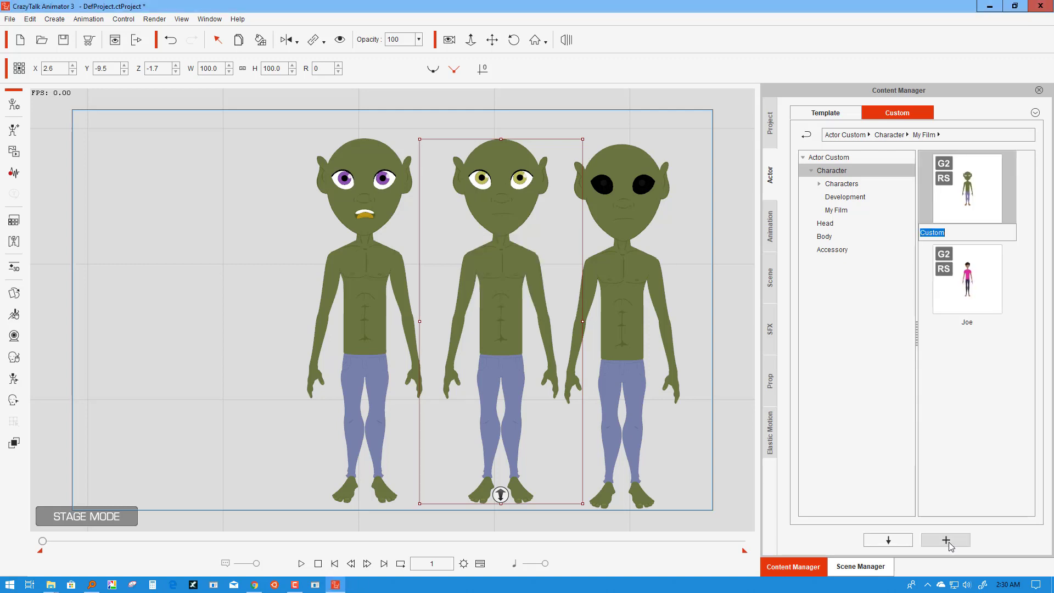
pyautogui.write('Alien')
pyautogui.press('Return')
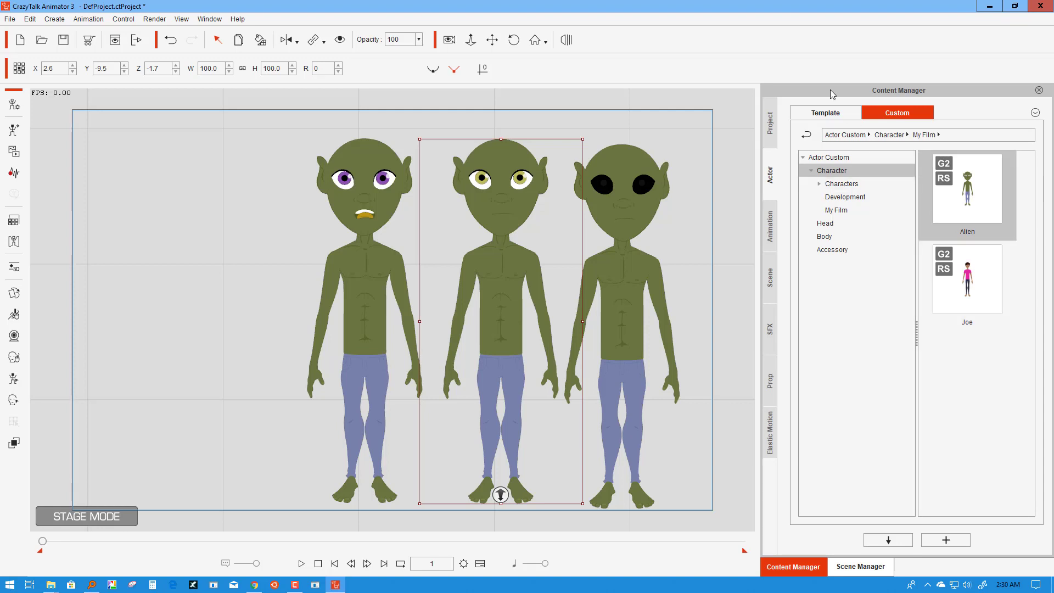
# Step: Turn the purple-eyed alien to its side profile and play the animation from frame 1 to review the face from that angle
pyautogui.click(664, 180)
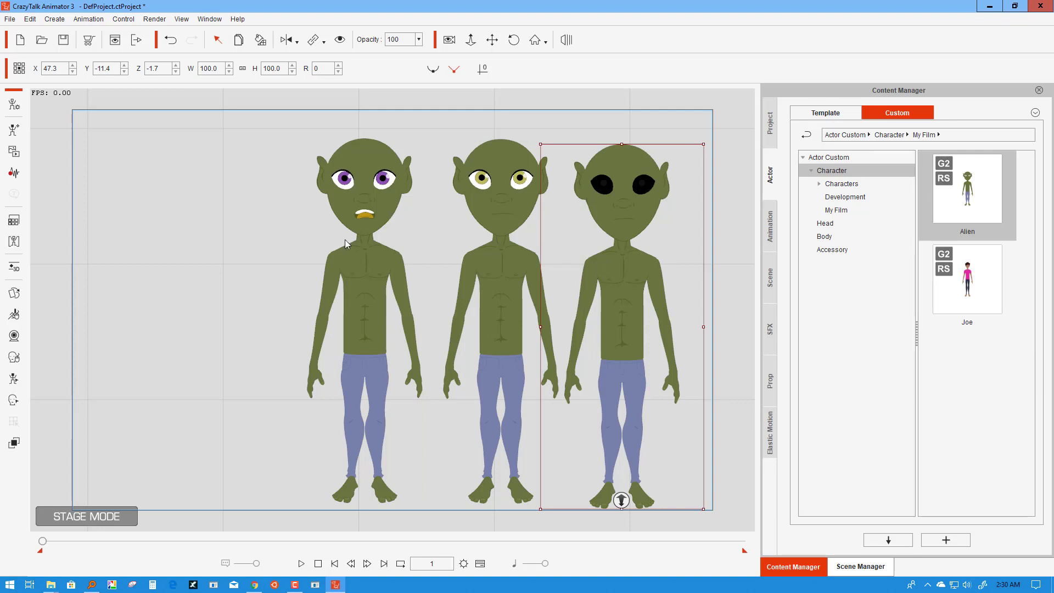
pyautogui.click(485, 215)
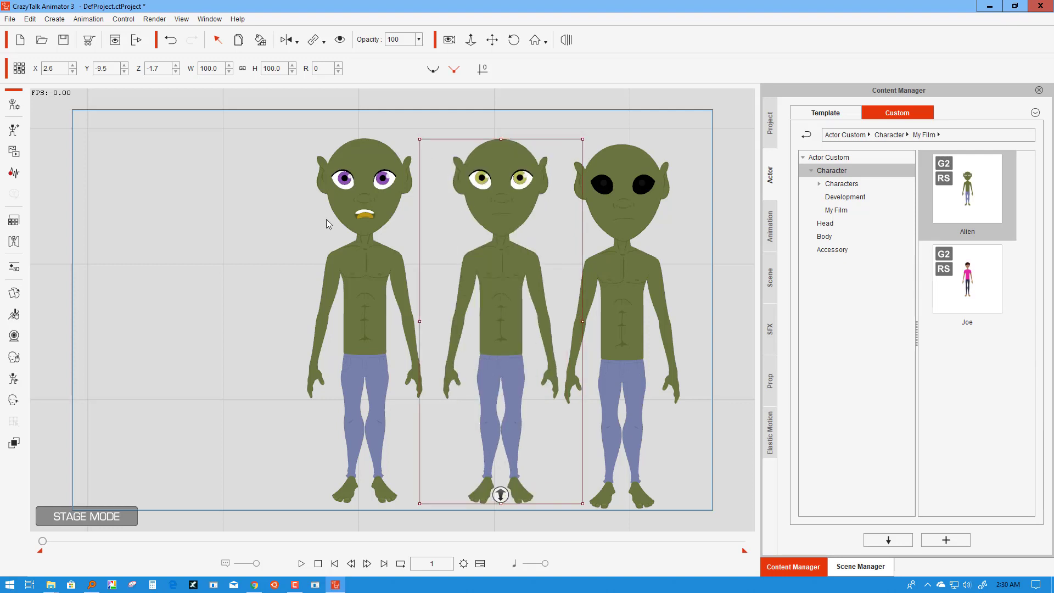
pyautogui.click(384, 205)
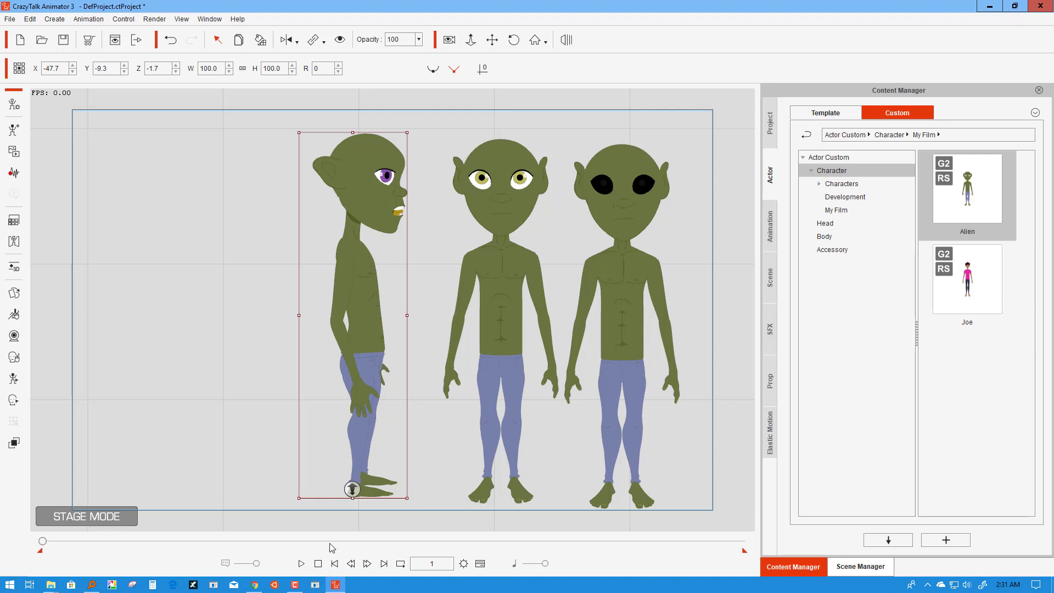
pyautogui.click(302, 563)
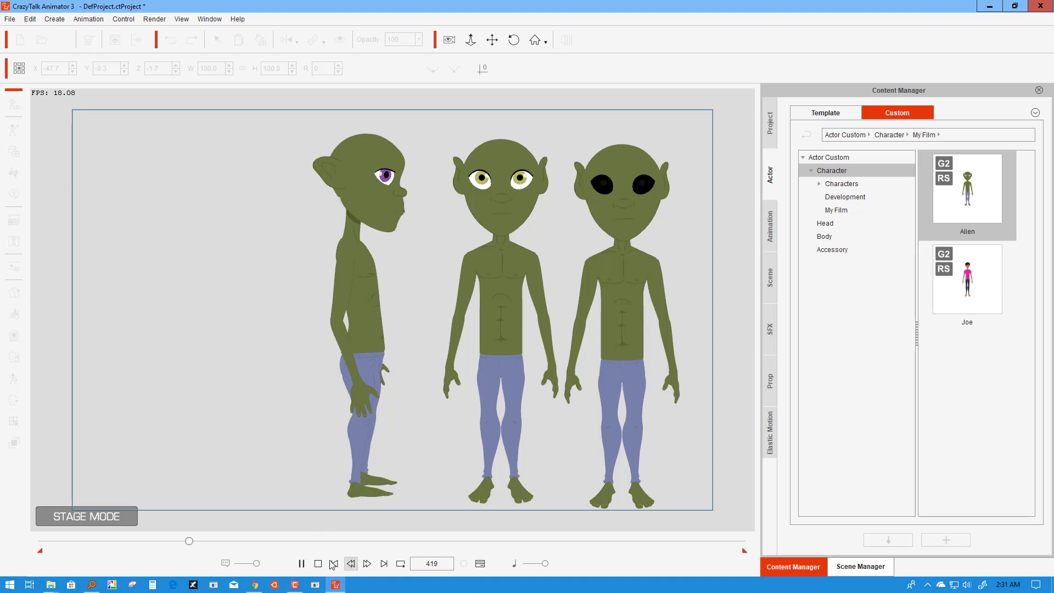
pyautogui.click(319, 564)
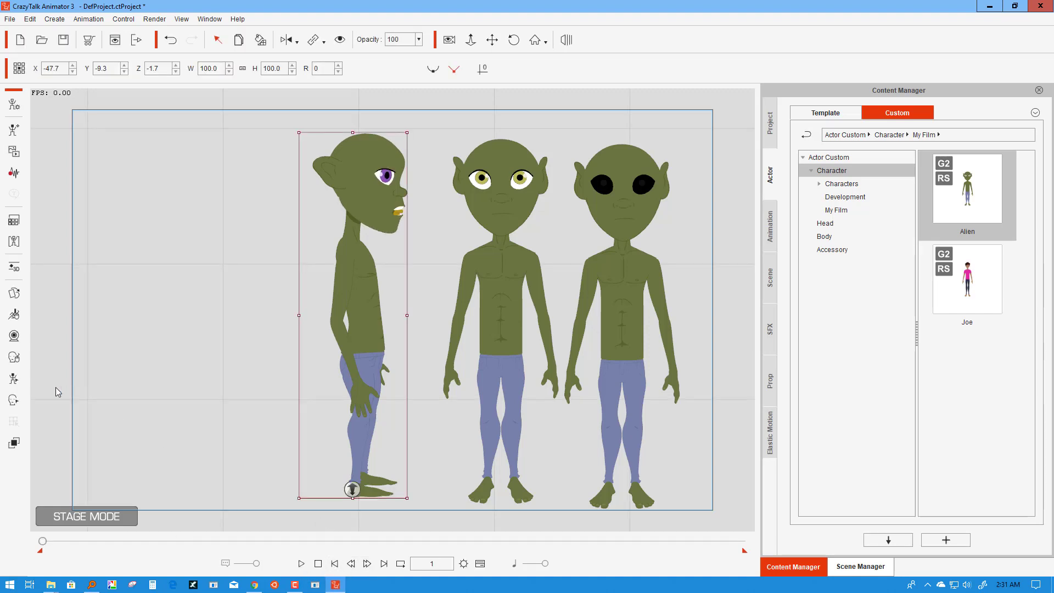
# Step: Open the 3D Motion Key Editor for the purple-eyed alien, orbit the dummy to face front, and rotate its left upper arm up to horizontal
pyautogui.click(17, 268)
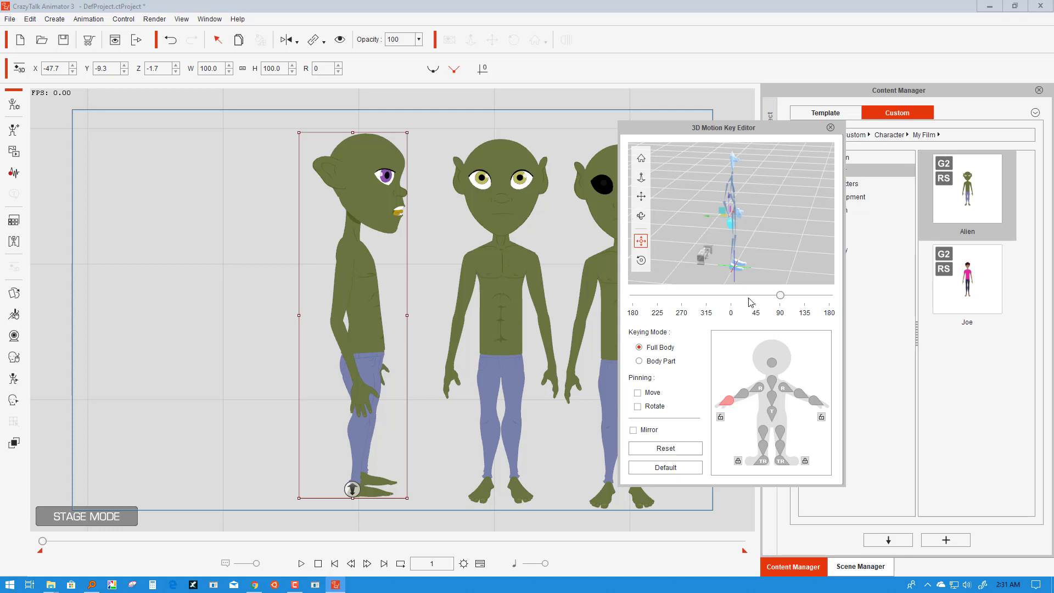
pyautogui.click(642, 218)
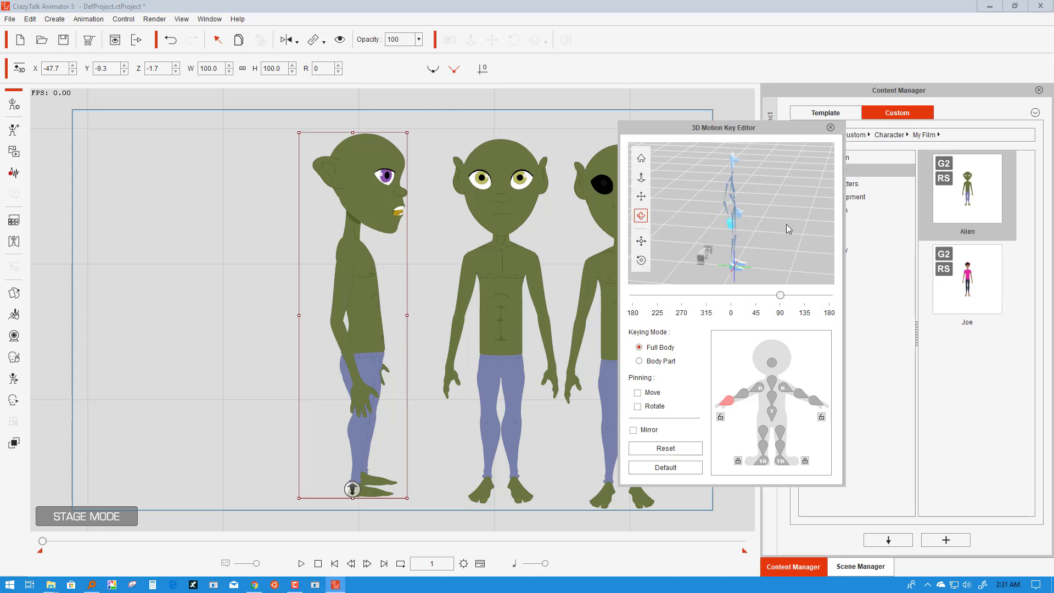
pyautogui.moveTo(788, 229); pyautogui.dragTo(746, 194)
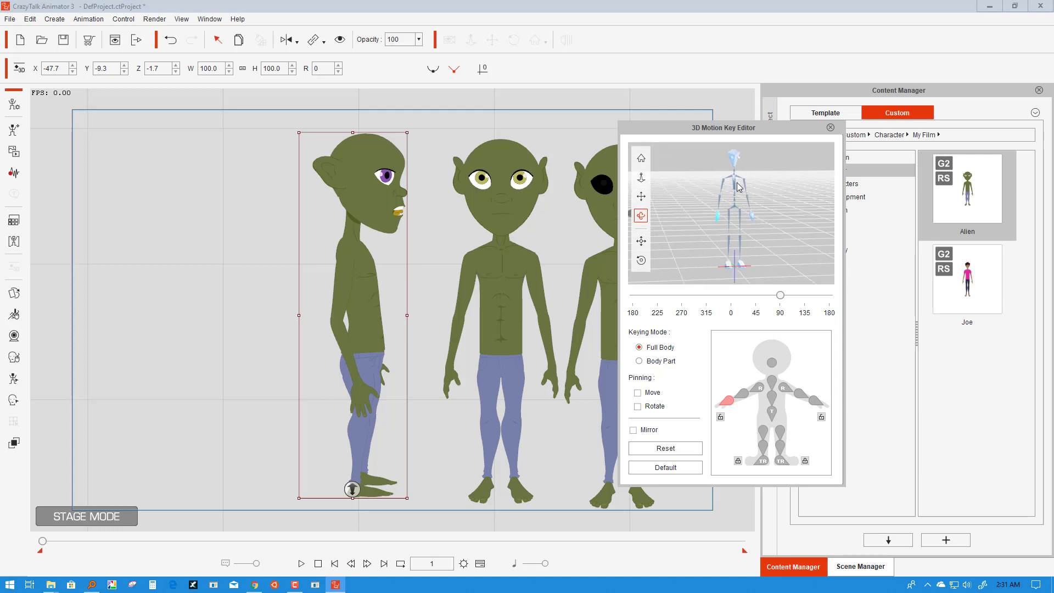
pyautogui.click(745, 190)
pyautogui.click(640, 262)
pyautogui.moveTo(760, 169); pyautogui.dragTo(739, 133)
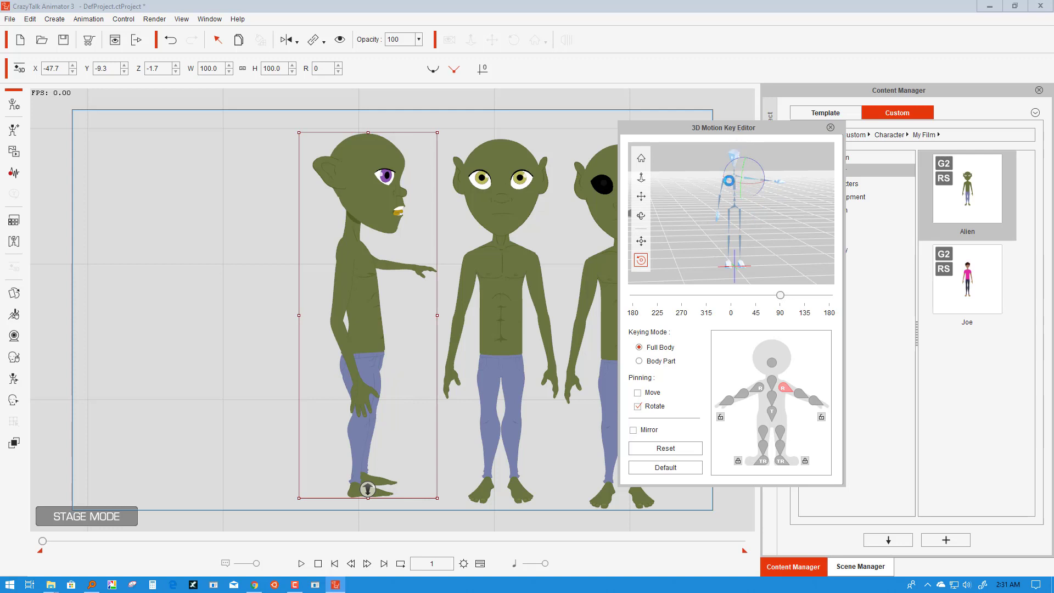
# Step: Rotate the purple-eyed alien's right upper arm up to horizontal and adjust the rotation of its right forearm
pyautogui.click(758, 389)
pyautogui.moveTo(736, 164); pyautogui.dragTo(738, 138)
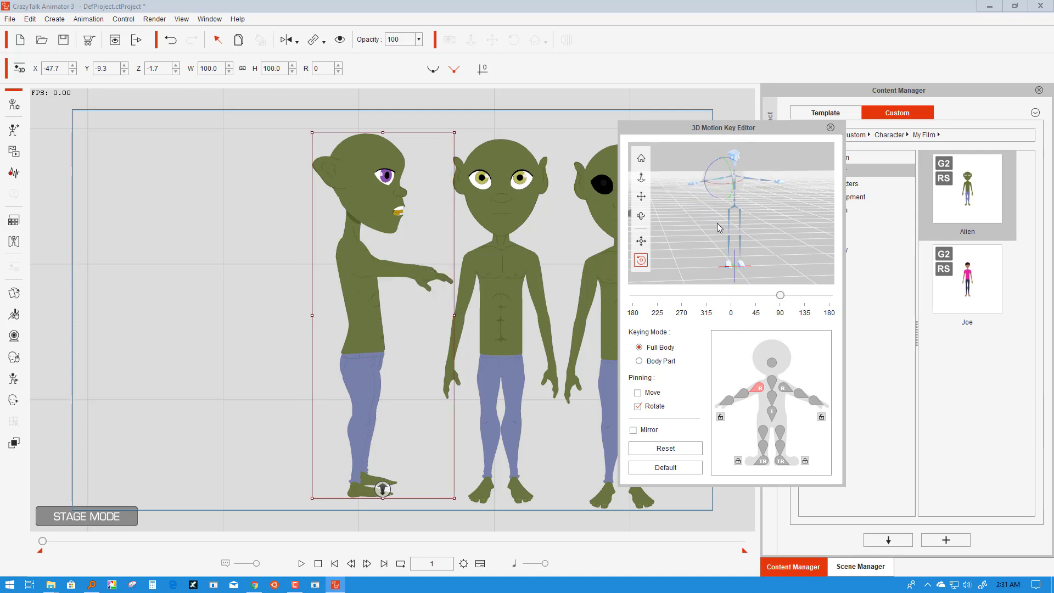
pyautogui.click(744, 394)
pyautogui.moveTo(719, 174); pyautogui.dragTo(693, 168)
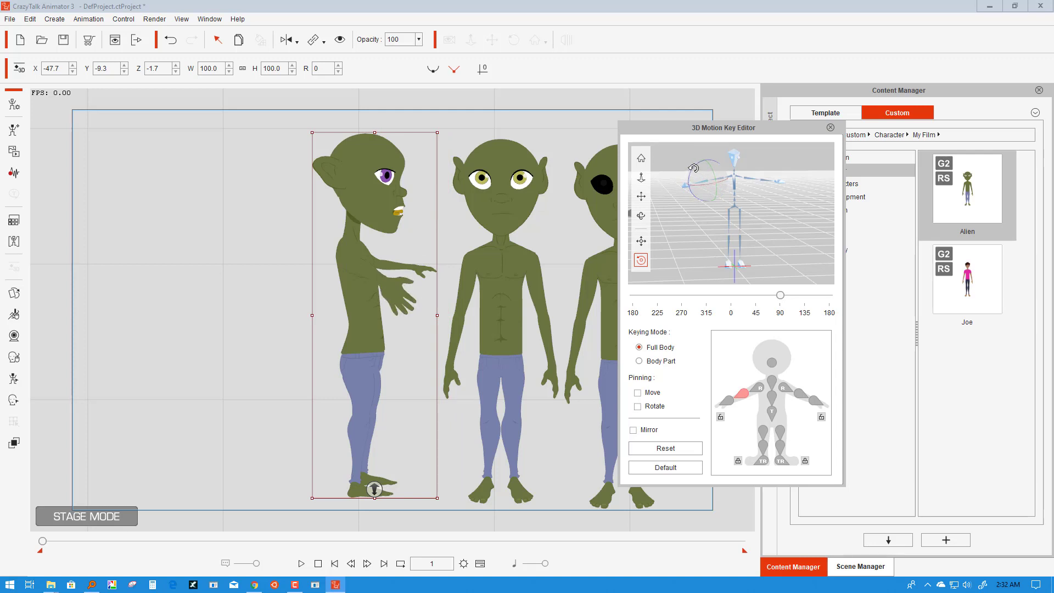
# Step: Set the alien's view angle to 0 to face front, orbit the dummy to check the pose, and close the 3D Motion Key Editor
pyautogui.click(730, 295)
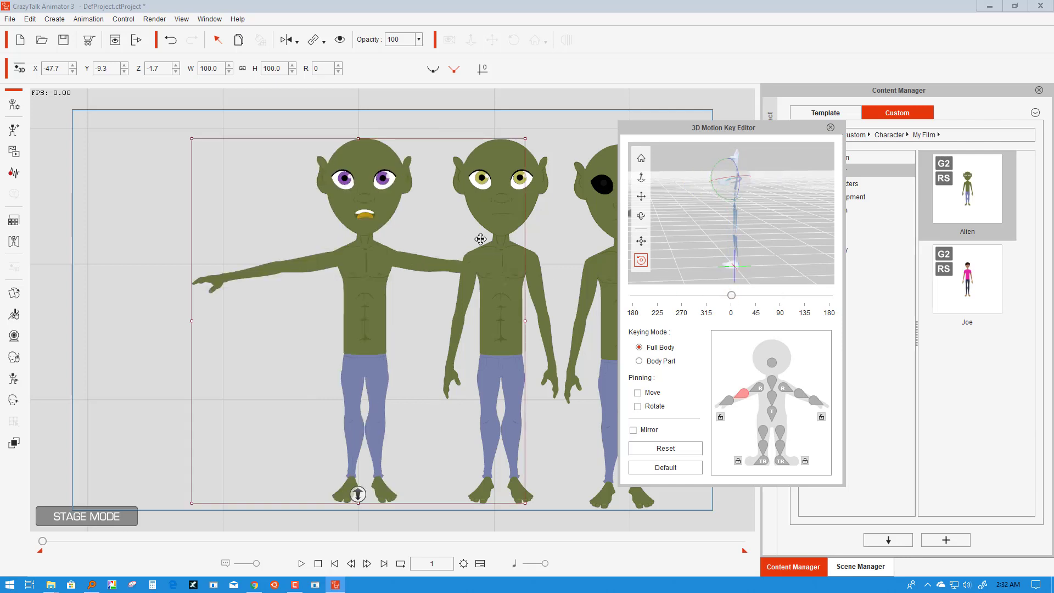
pyautogui.click(640, 216)
pyautogui.moveTo(673, 244); pyautogui.dragTo(708, 242)
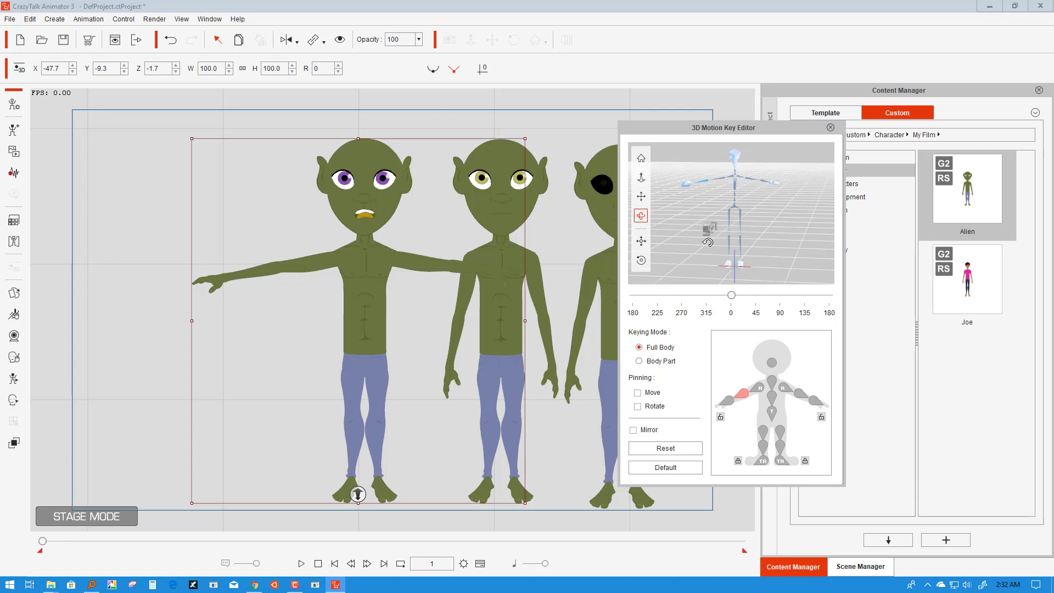
pyautogui.click(829, 128)
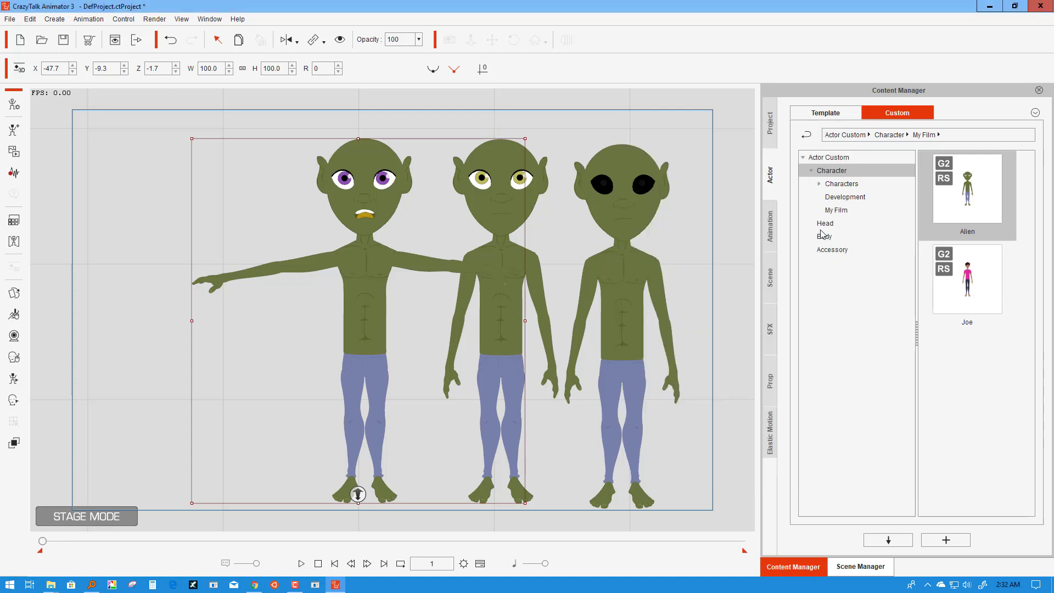
# Step: Open the 3D motion templates for G2 characters in the animation template library and browse their categories
pyautogui.click(769, 232)
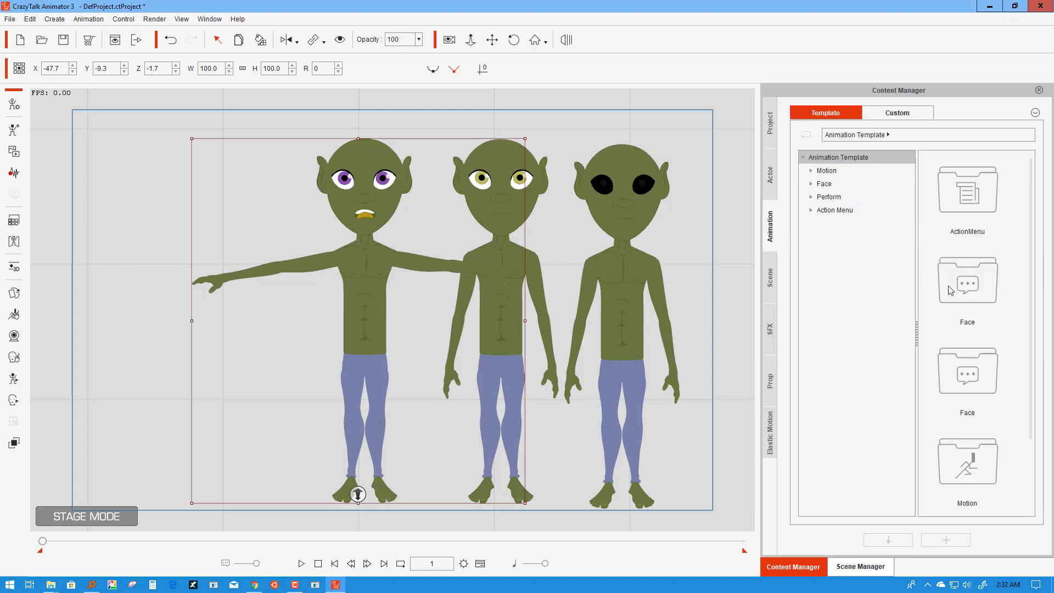
pyautogui.doubleClick(978, 457)
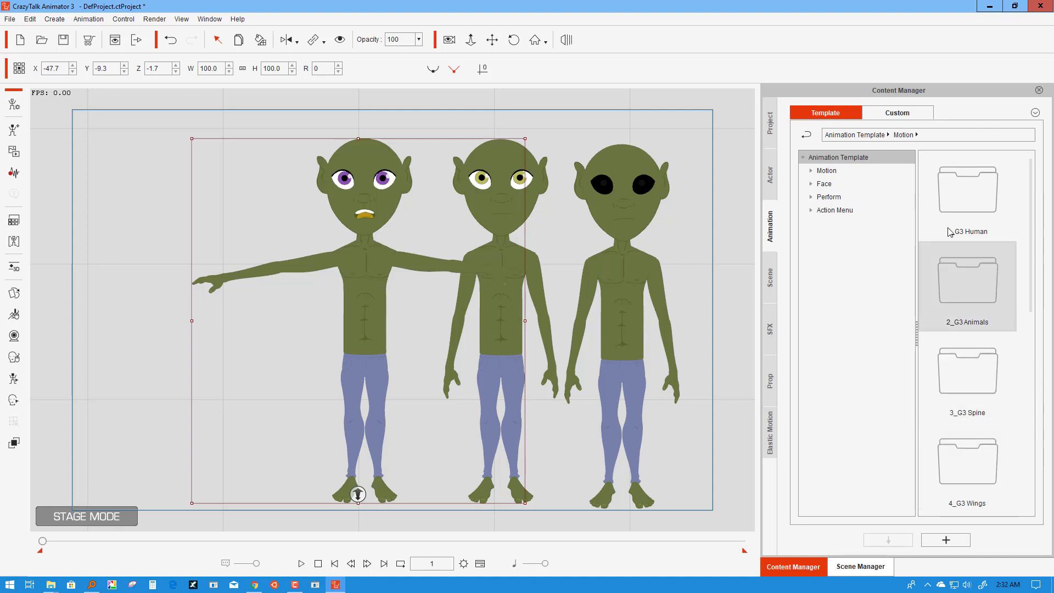
pyautogui.scroll(-2, 1037, 264)
pyautogui.moveTo(1037, 264); pyautogui.dragTo(1041, 460)
pyautogui.doubleClick(973, 459)
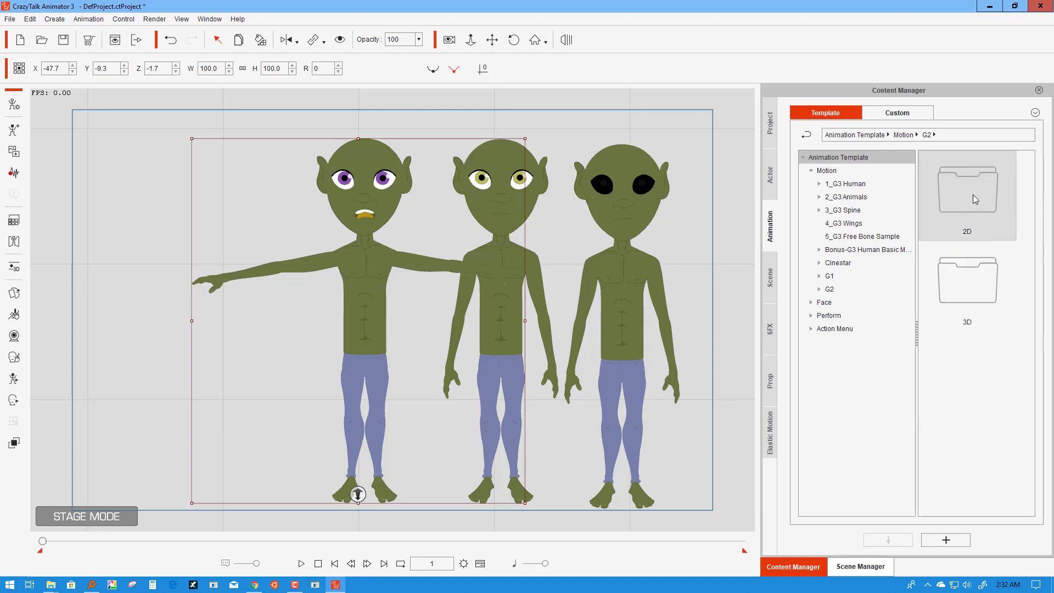
pyautogui.doubleClick(968, 277)
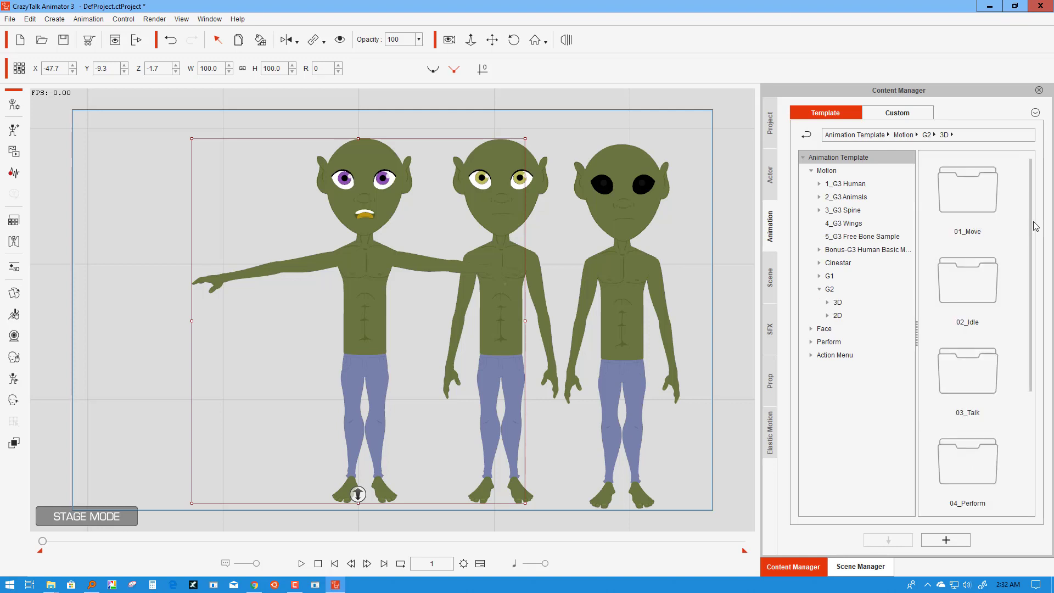
pyautogui.moveTo(1036, 226); pyautogui.dragTo(1036, 389)
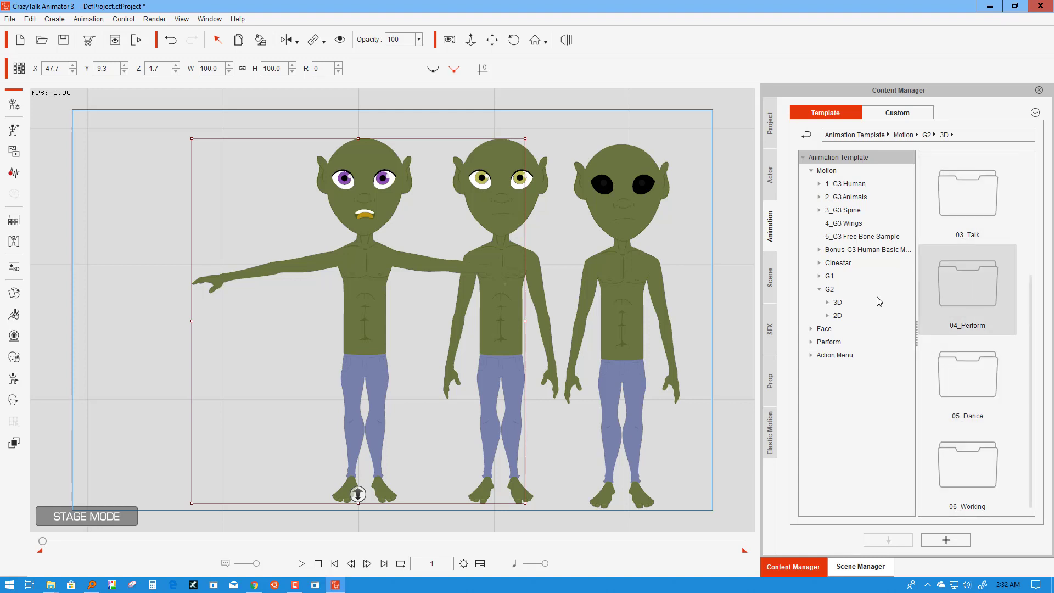
# Step: Apply the Idle_Impatient motion from the G2 3D 02_Idle templates to the purple-eyed alien
pyautogui.click(838, 305)
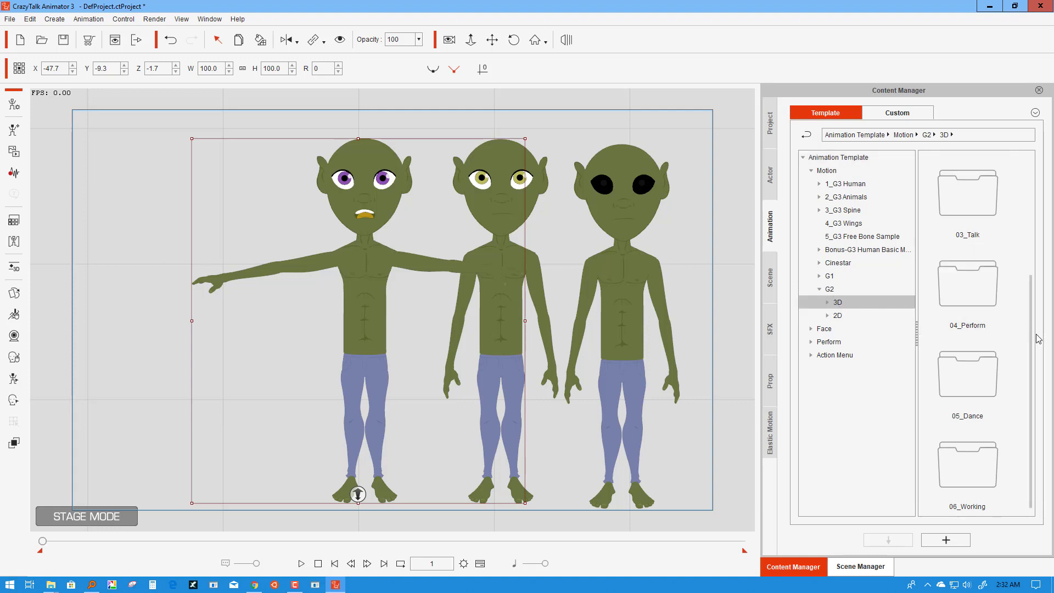
pyautogui.scroll(2, 1028, 320)
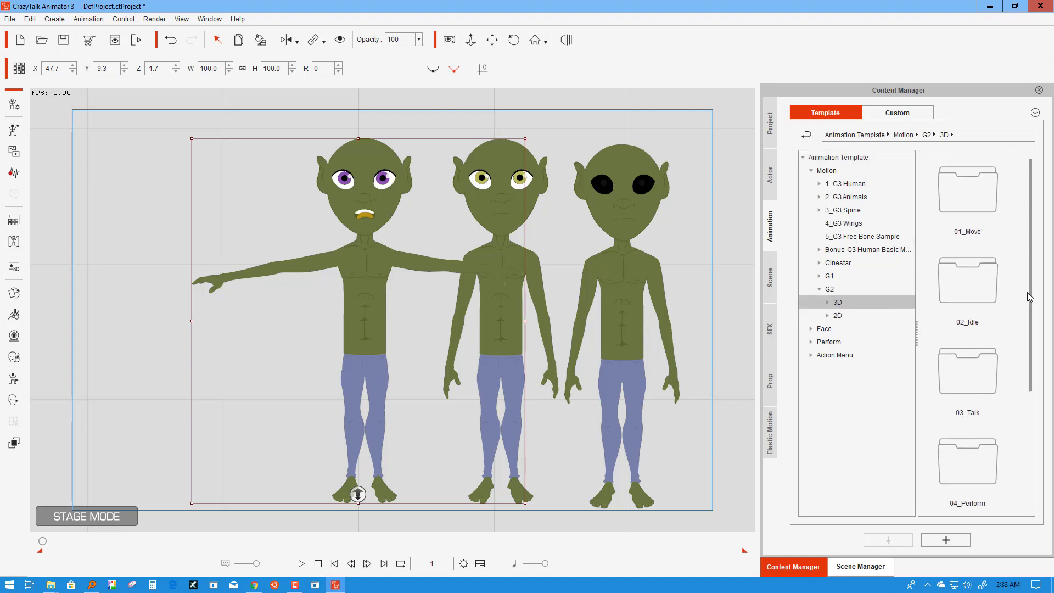
pyautogui.scroll(1, 1029, 299)
pyautogui.doubleClick(980, 288)
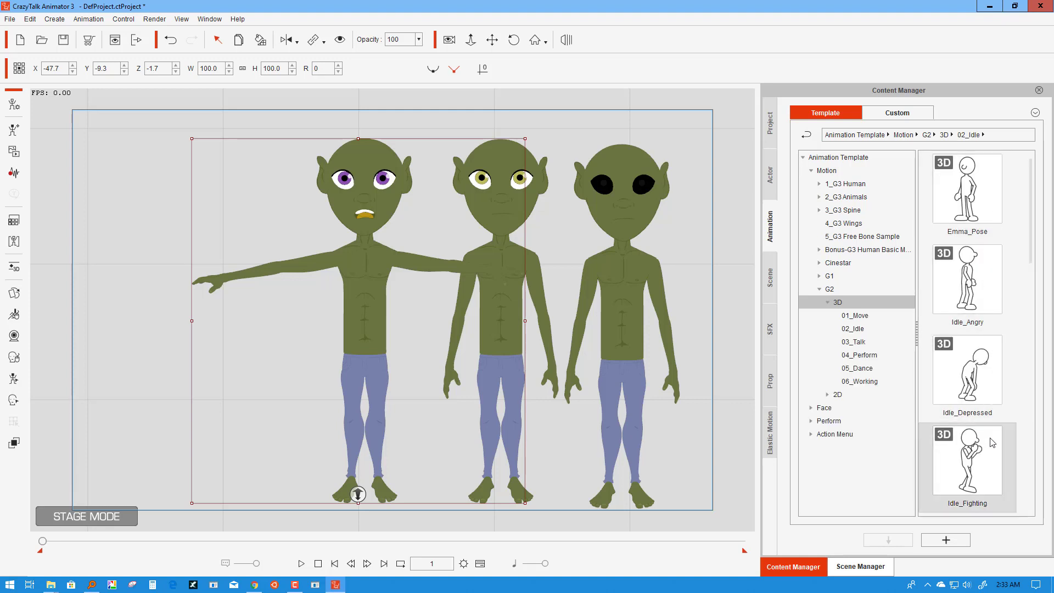
pyautogui.moveTo(1027, 250); pyautogui.dragTo(1040, 356)
pyautogui.moveTo(975, 263); pyautogui.dragTo(367, 295)
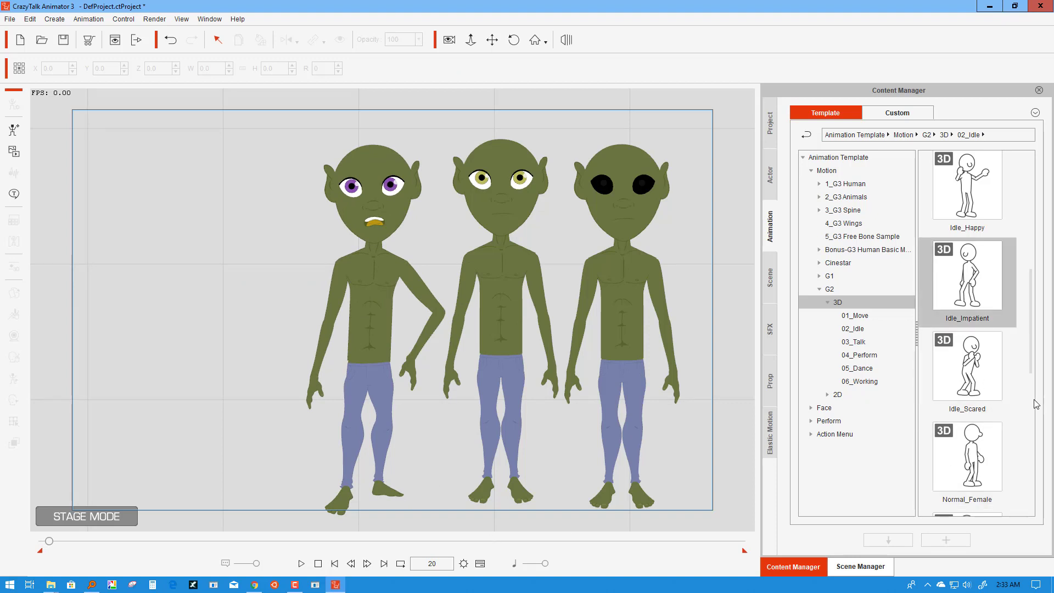
# Step: Add the Normal_Male idle motion to the purple-eyed alien and stop playback at frame 1
pyautogui.moveTo(1033, 317); pyautogui.dragTo(1035, 393)
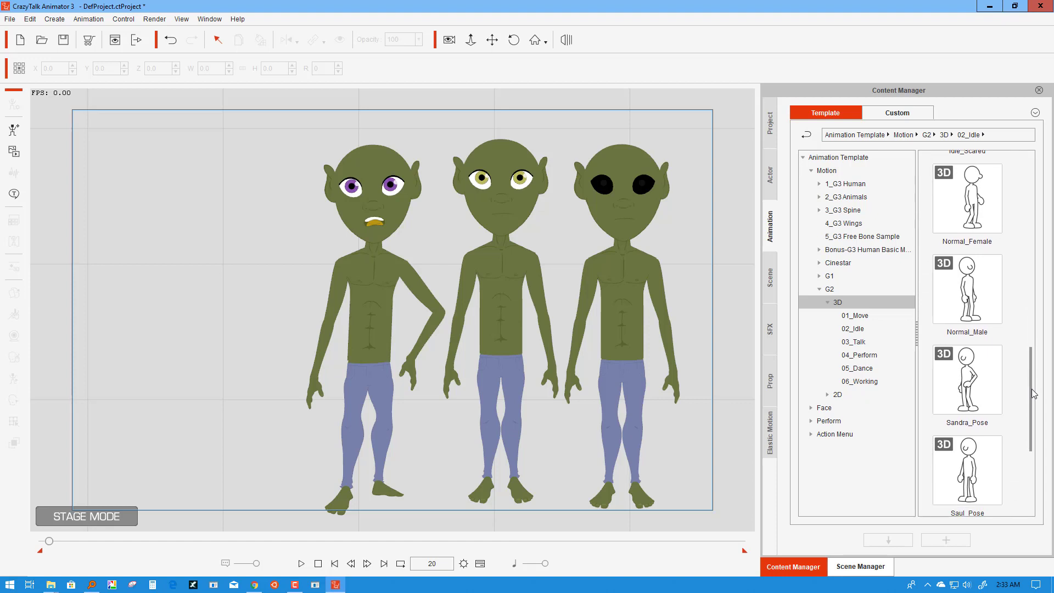
pyautogui.moveTo(967, 290); pyautogui.dragTo(378, 301)
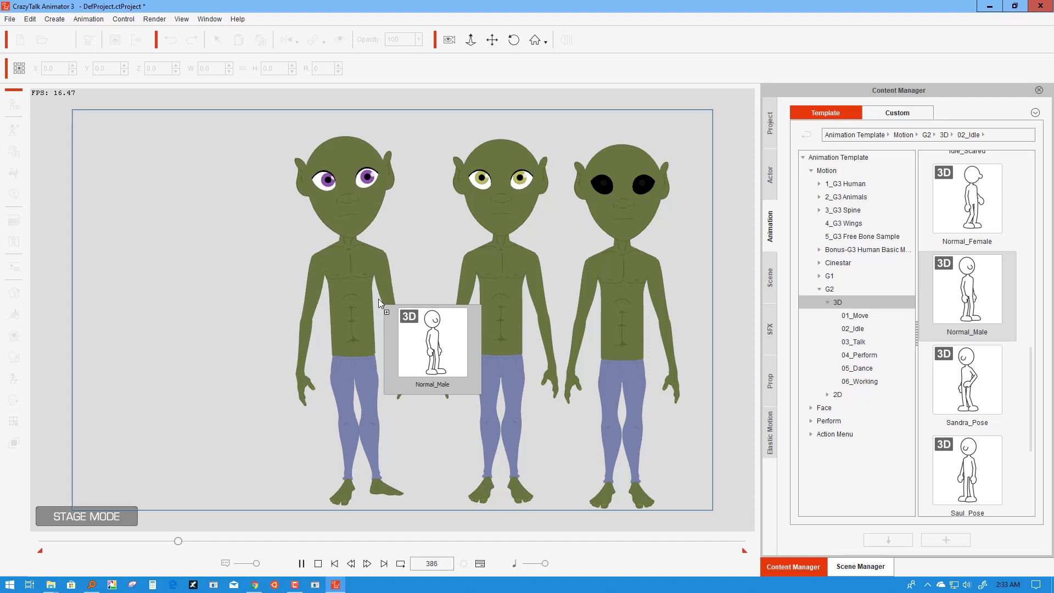
pyautogui.click(319, 563)
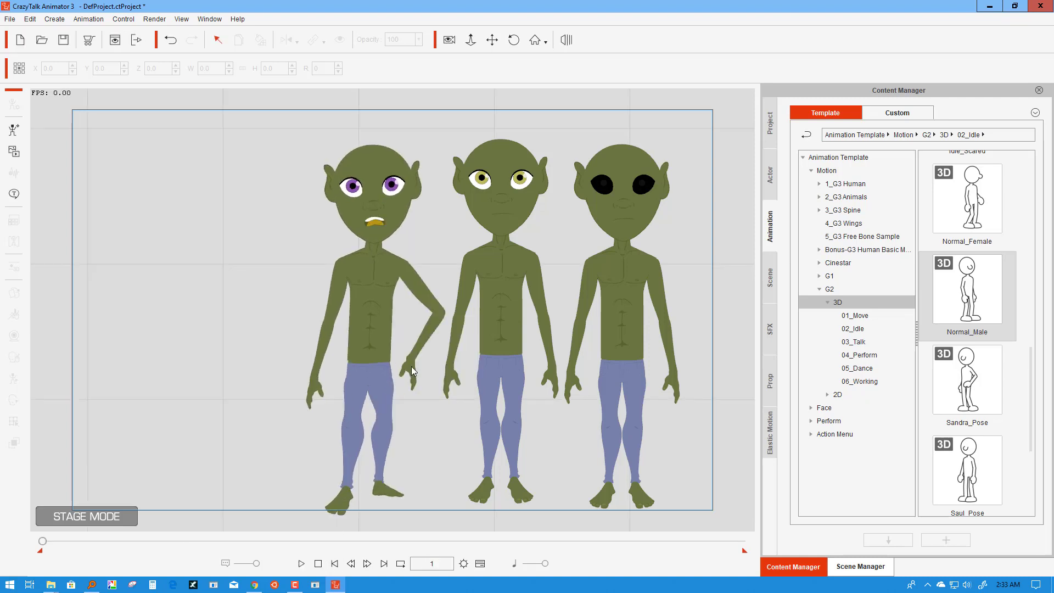
# Step: Open the Face Puppet for the purple-eyed alien and move its window clear of the alien's face
pyautogui.click(83, 20)
pyautogui.click(353, 192)
pyautogui.click(353, 192)
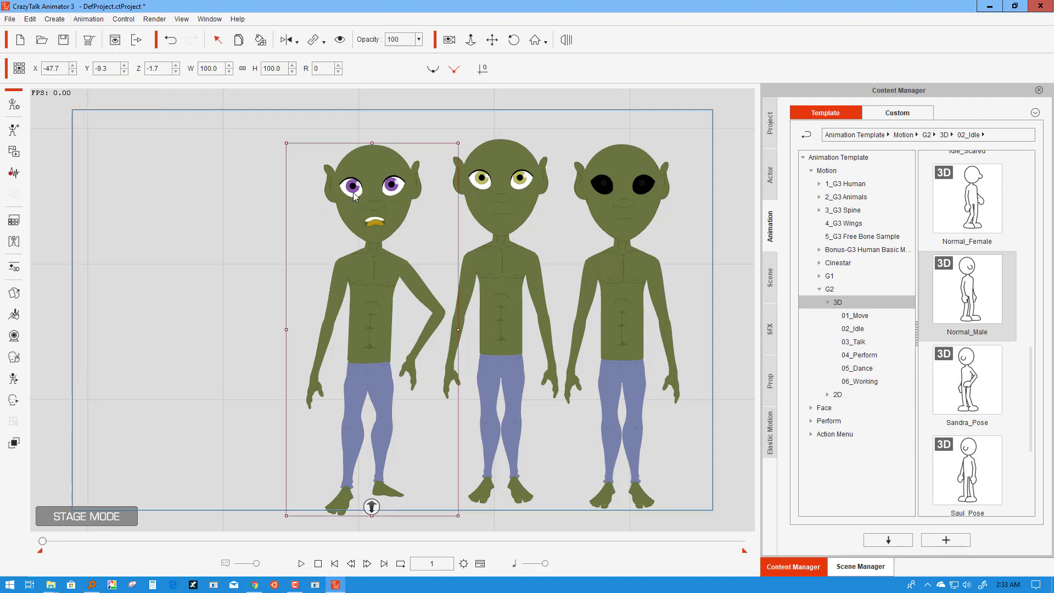
pyautogui.click(87, 20)
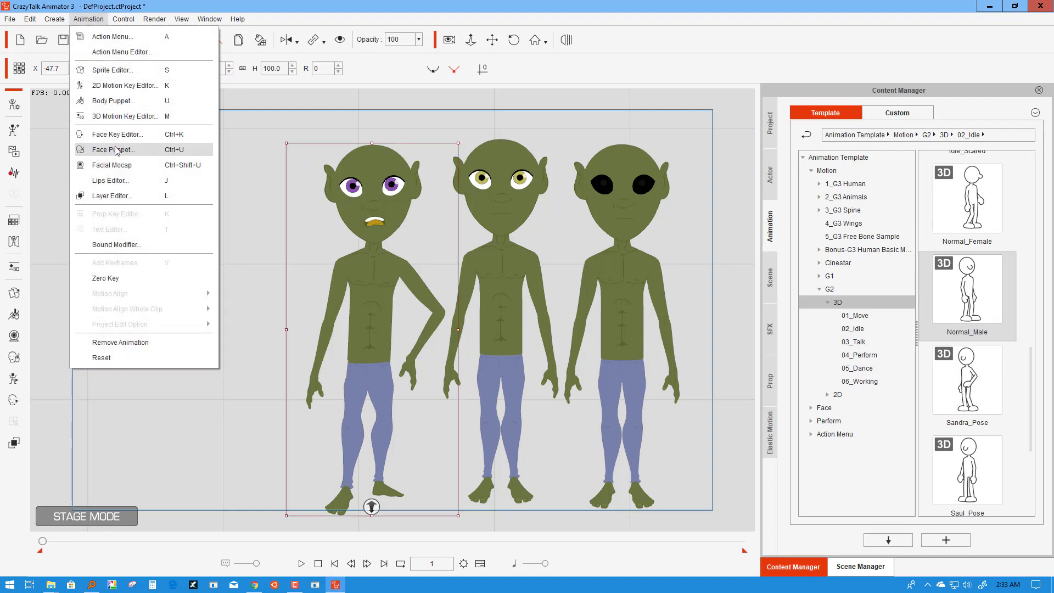
pyautogui.click(115, 150)
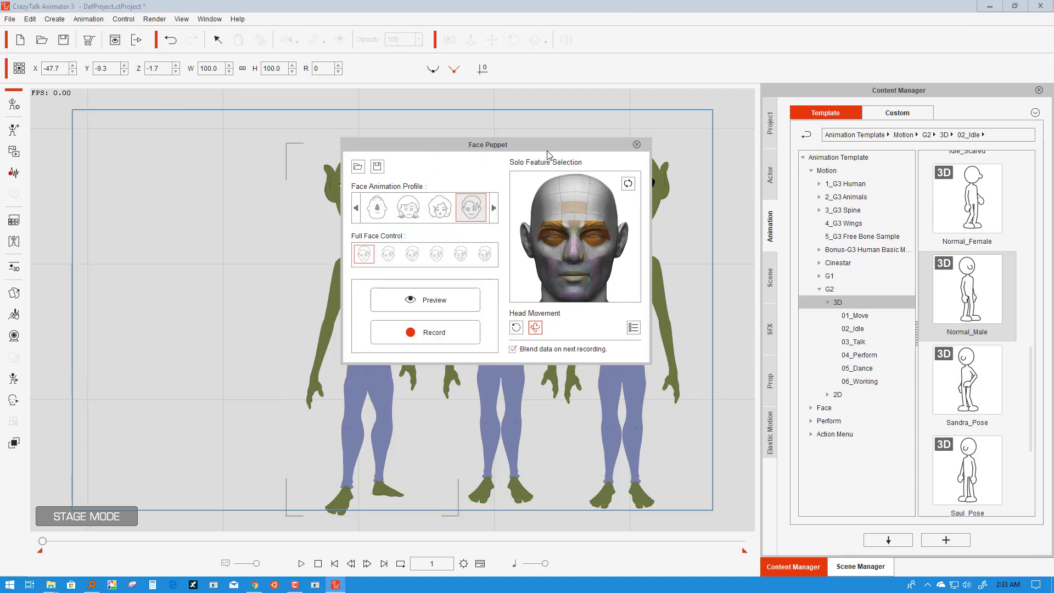
pyautogui.moveTo(549, 146); pyautogui.dragTo(705, 152)
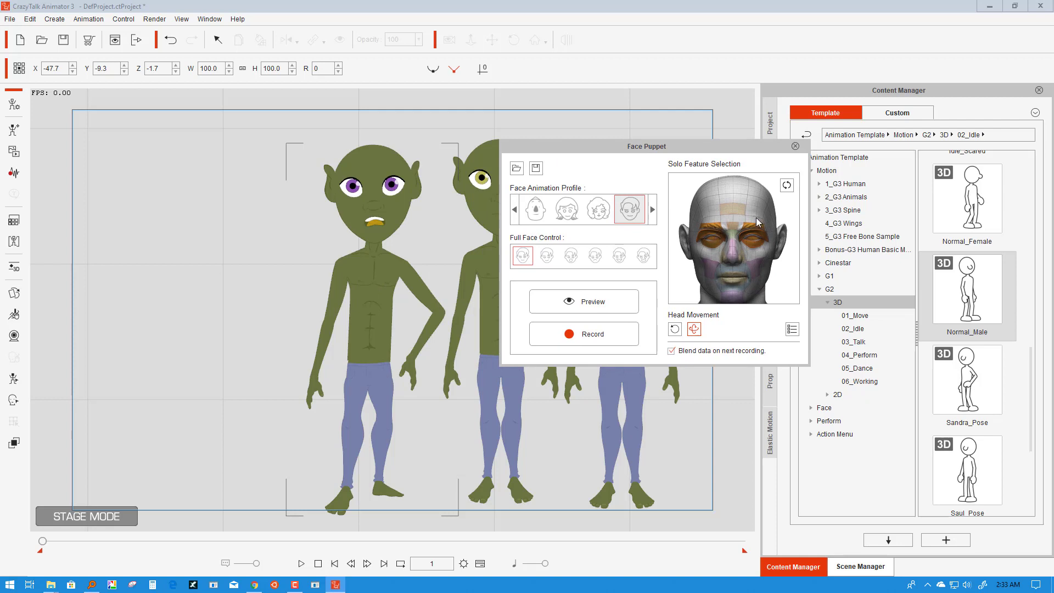
# Step: Clear the facial feature selection, select only both eyes for puppeteering, and preview the eye control
pyautogui.click(787, 185)
pyautogui.click(712, 239)
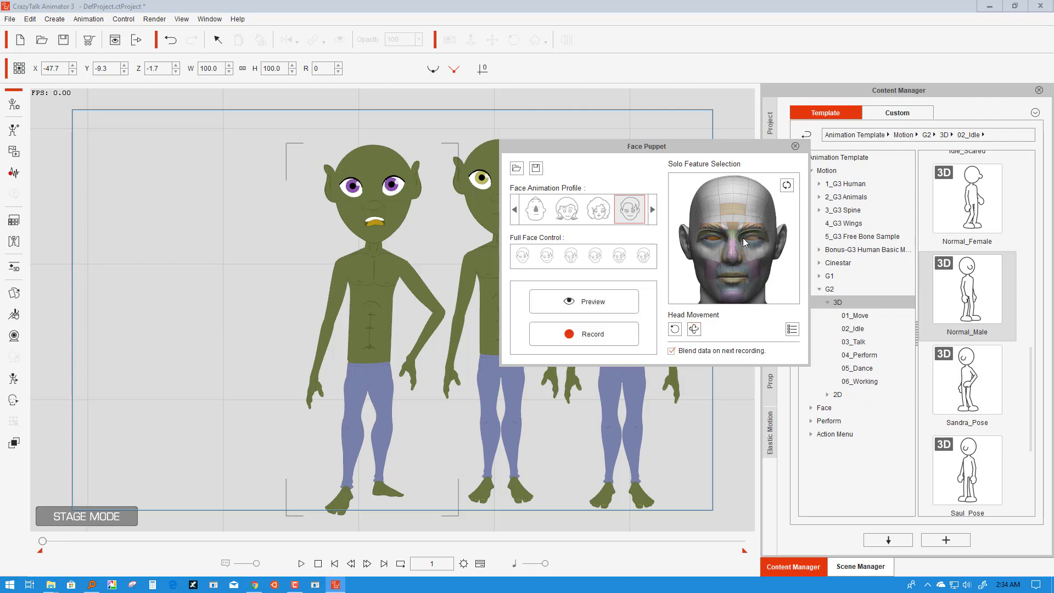
pyautogui.click(751, 239)
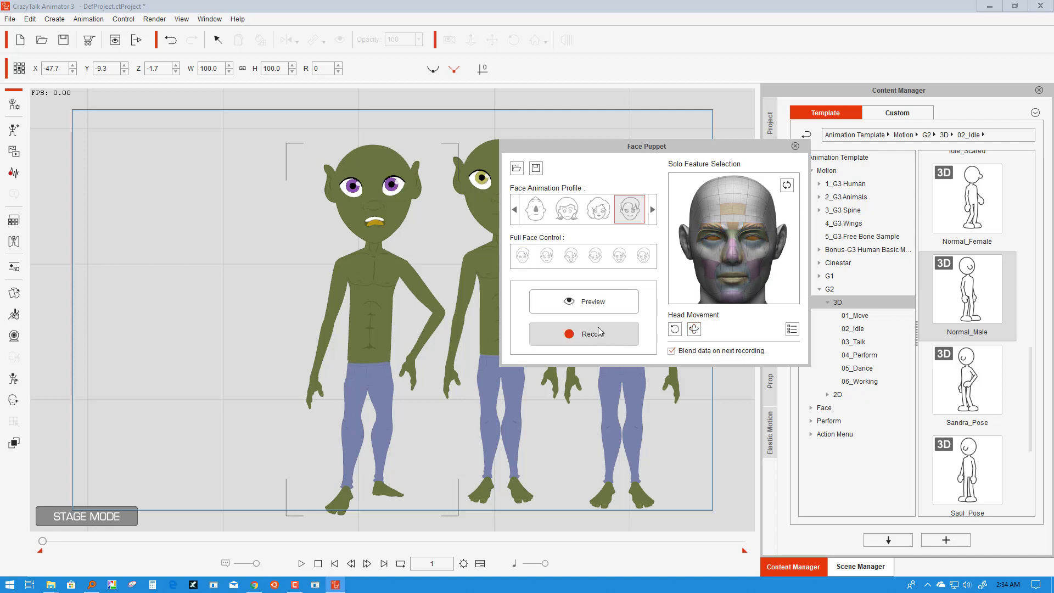
pyautogui.click(584, 303)
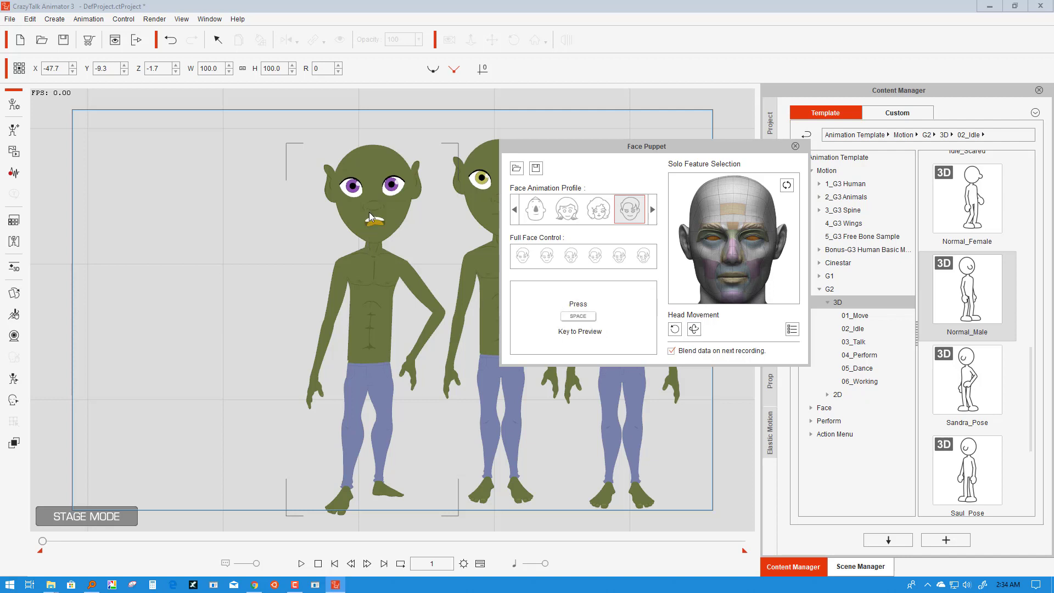
pyautogui.press('space')
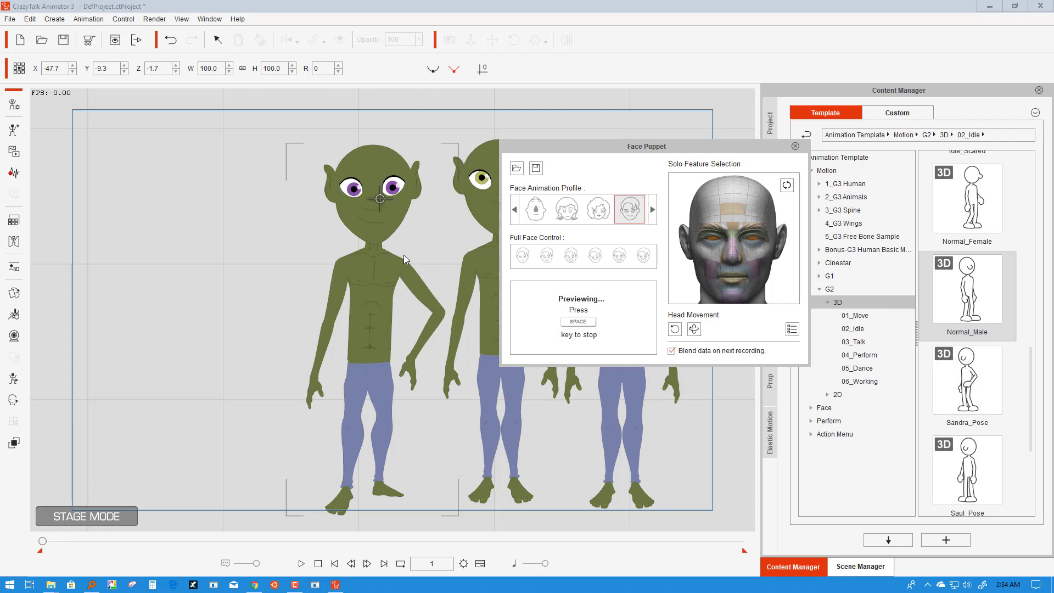
pyautogui.press('space')
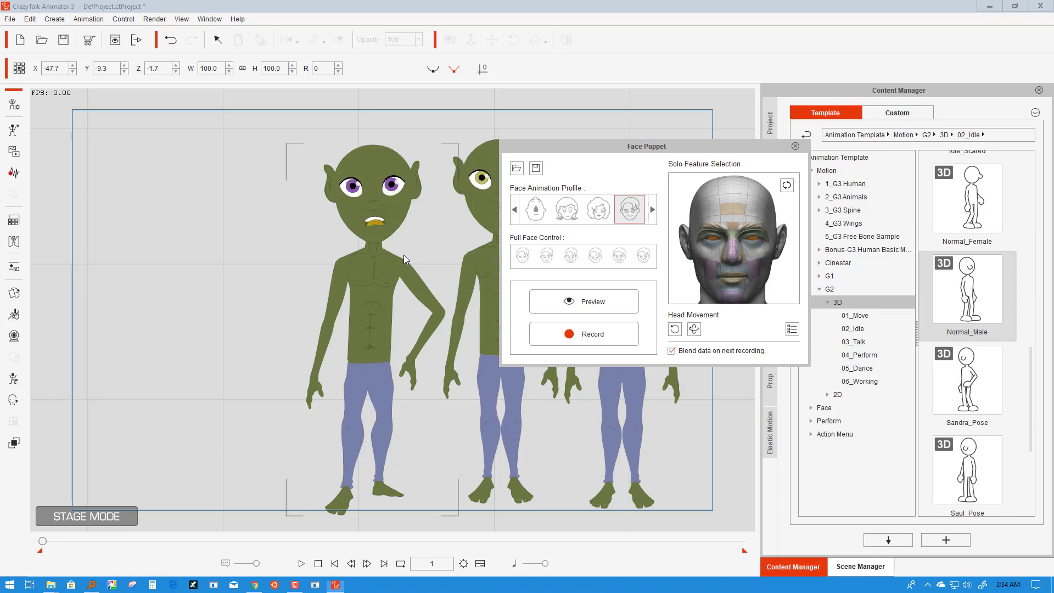
# Step: Record the eye movement for the purple-eyed alien from frame 1 to about frame 448, and close the Face Puppet
pyautogui.click(579, 335)
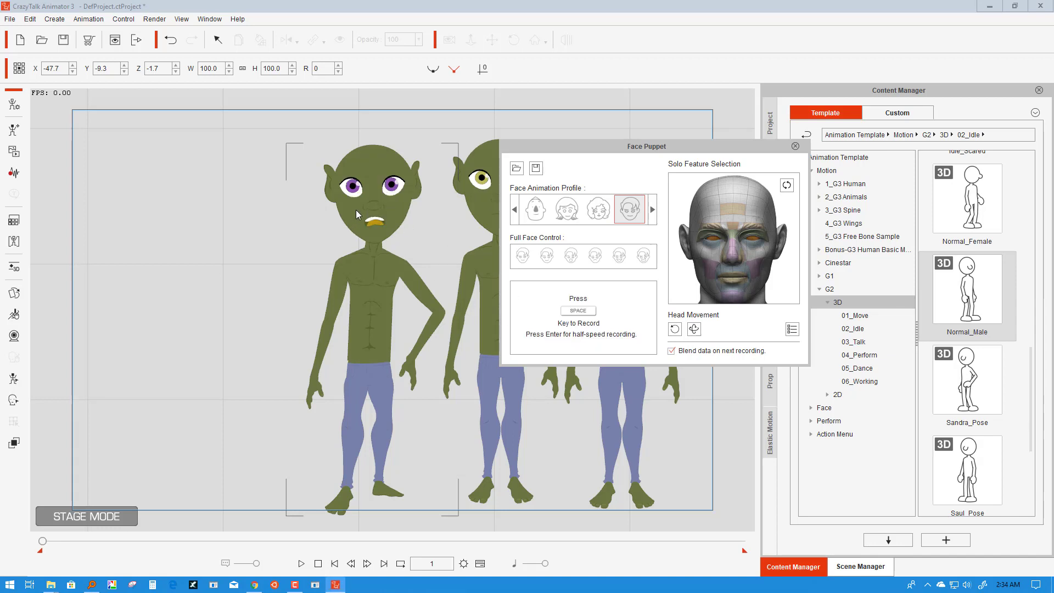
pyautogui.press('space')
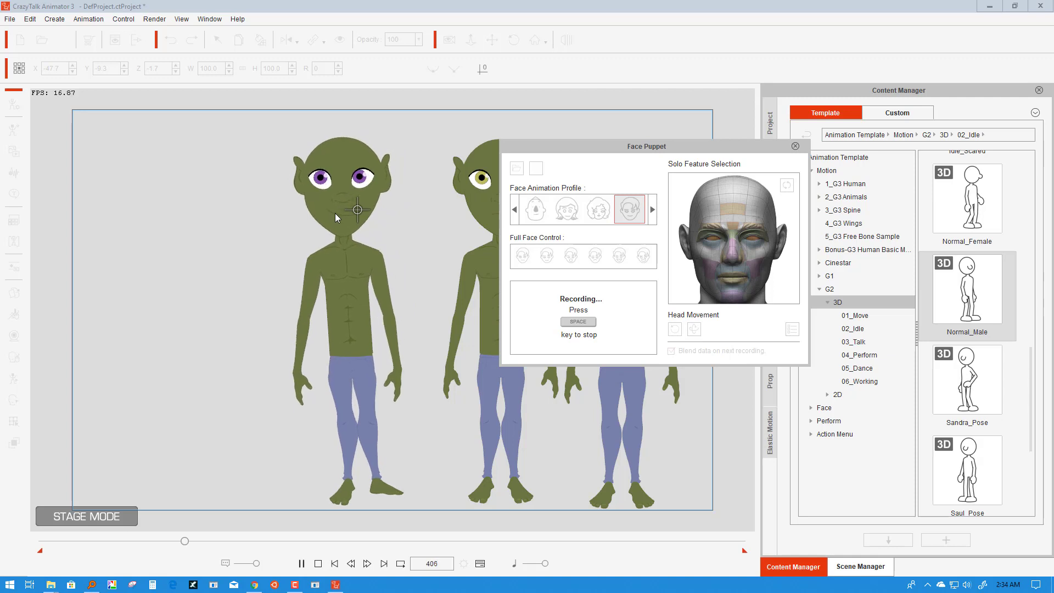
pyautogui.press('space')
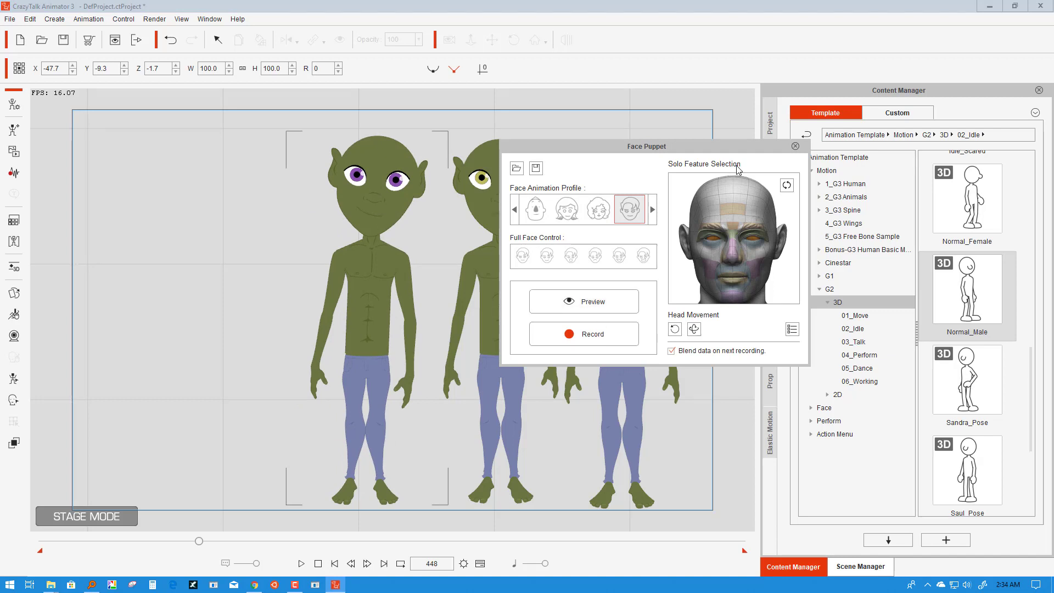
pyautogui.click(795, 146)
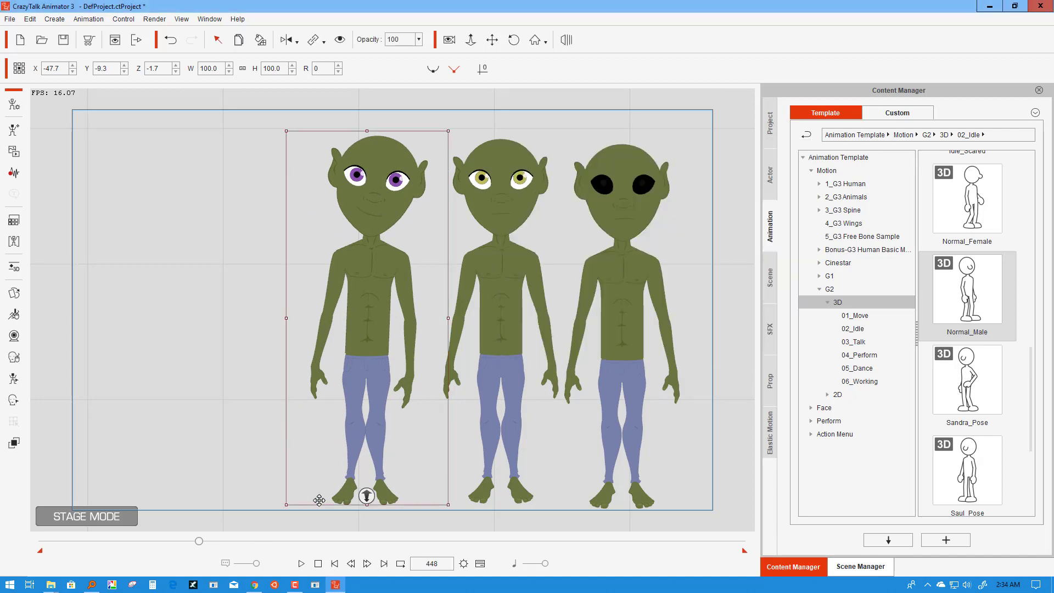
# Step: Play the animation from frame 1 to review the alien's idle motions with the recorded eye movement, and stop playback
pyautogui.click(317, 562)
pyautogui.click(301, 563)
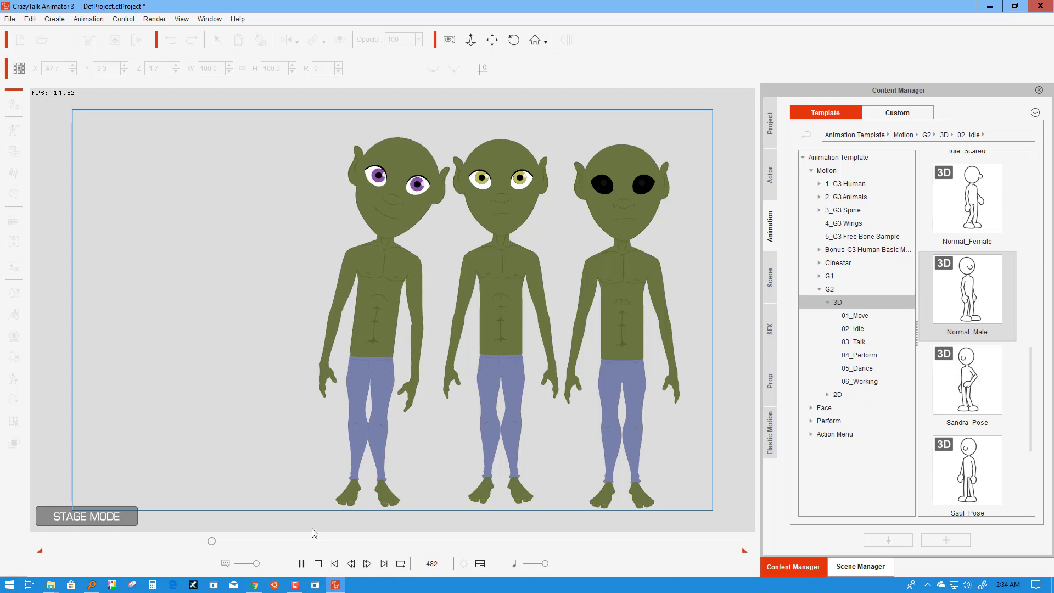
pyautogui.click(319, 563)
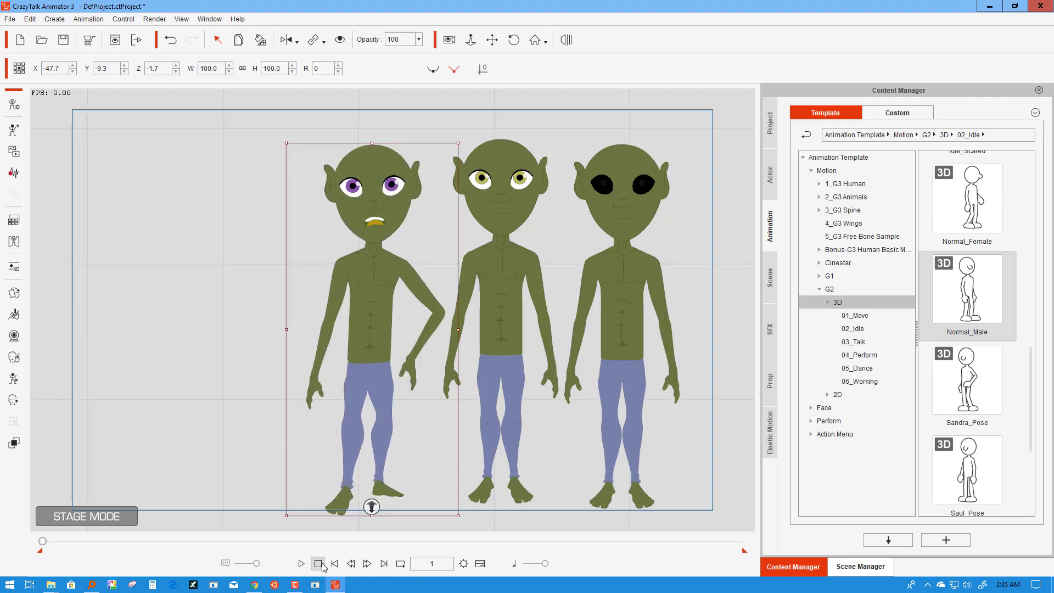